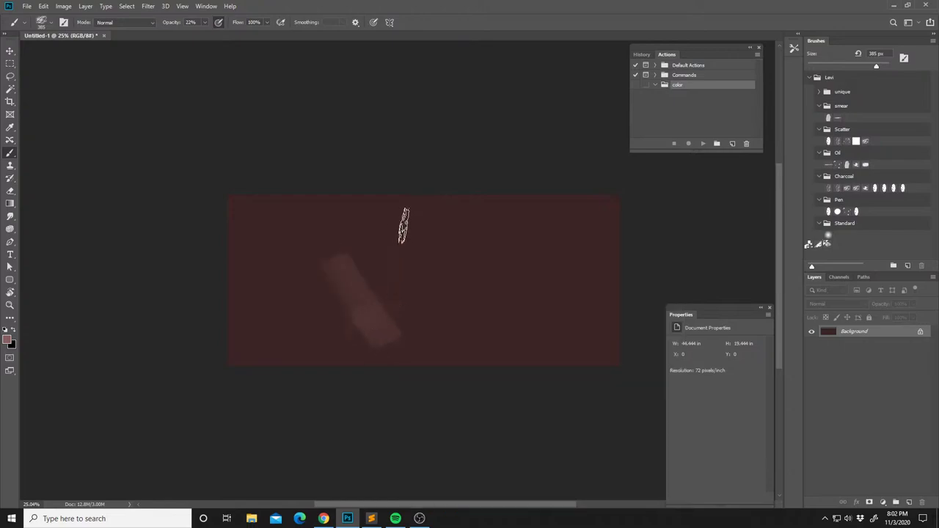
Check the live stream's status page in the browser and return to the painting.
{"action": "left_click", "coordinate": [327, 518]}
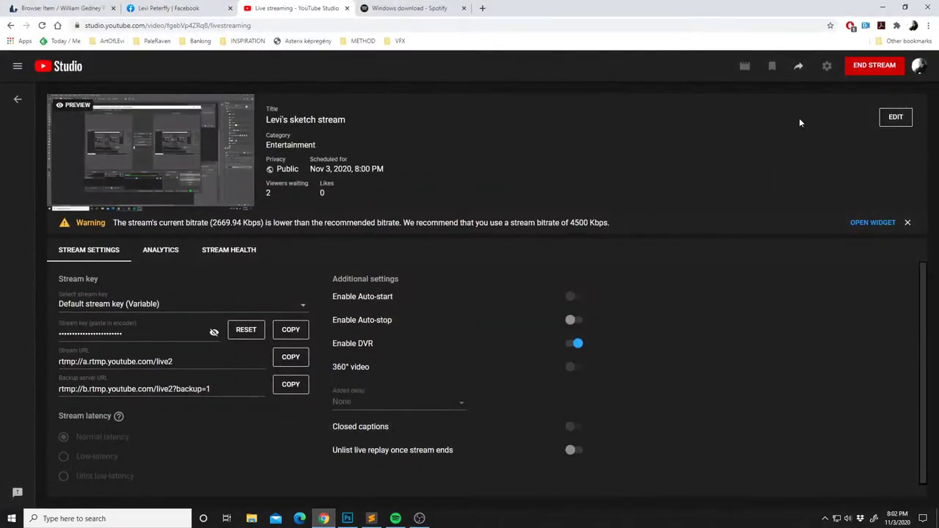
{"action": "left_click", "coordinate": [882, 8]}
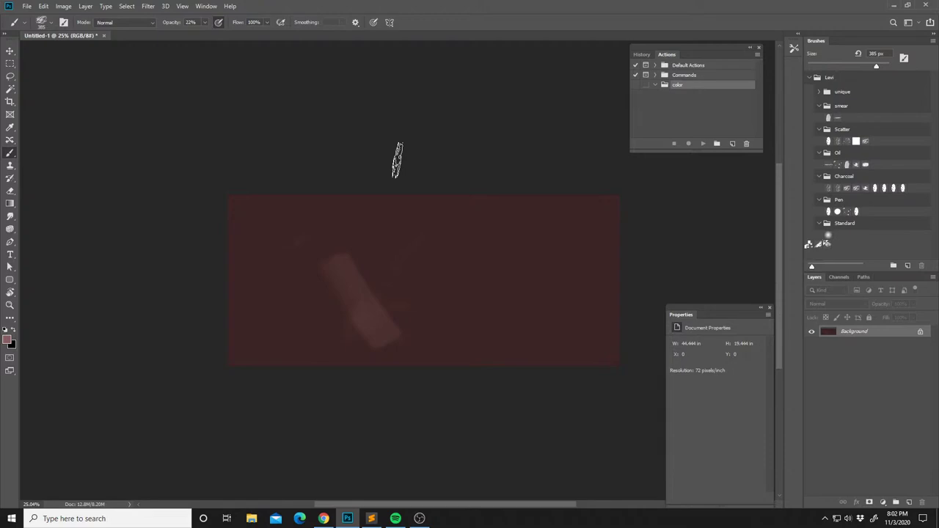
Brush several soft, lighter diagonal strokes across the upper middle of the dark red canvas.
{"action": "left_click_drag", "start_coordinate": [400, 232], "coordinate": [423, 210]}
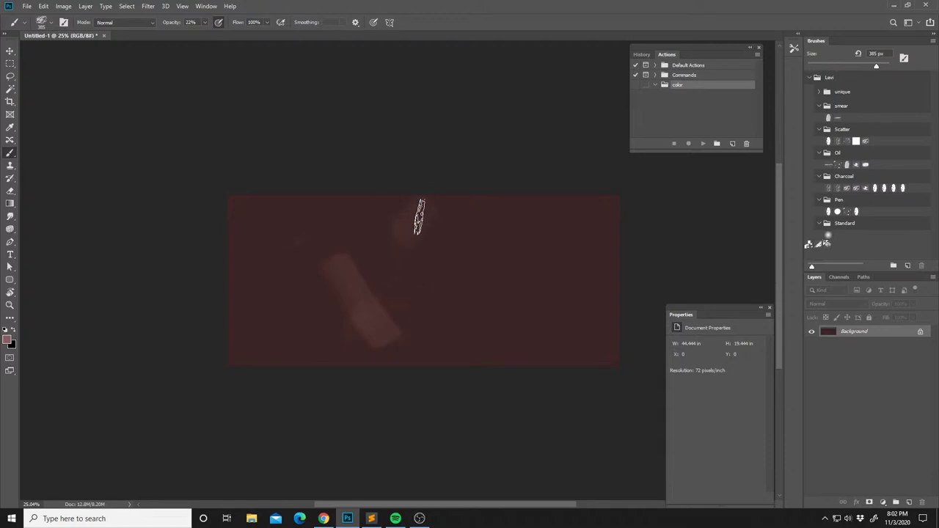
{"action": "mouse_move", "coordinate": [379, 280]}
{"action": "left_mouse_down"}
{"action": "mouse_move", "coordinate": [480, 210]}
{"action": "mouse_move", "coordinate": [480, 233]}
{"action": "left_mouse_up"}
{"action": "left_click_drag", "start_coordinate": [439, 190], "coordinate": [520, 276]}
{"action": "left_click_drag", "start_coordinate": [488, 190], "coordinate": [526, 226]}
Play the song Battery from the METAL playlist in Spotify and return to the painting.
{"action": "left_click", "coordinate": [396, 519]}
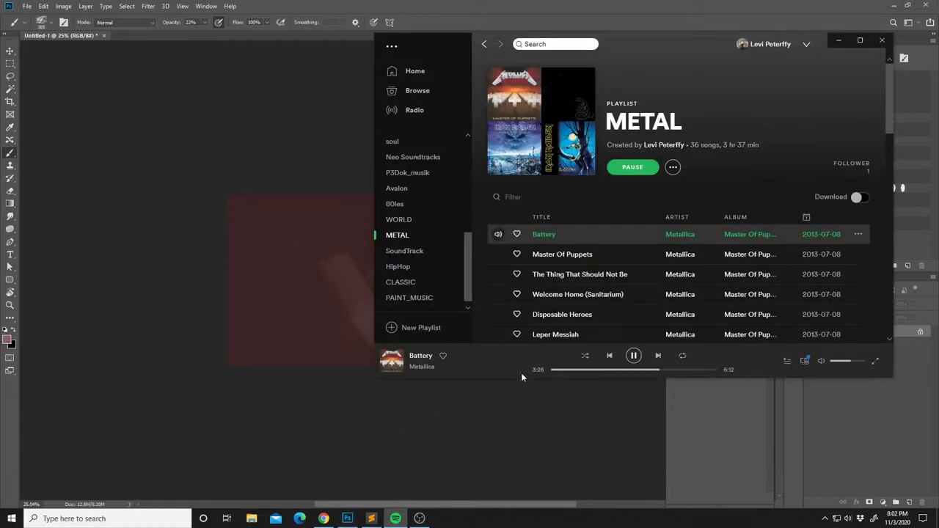
{"action": "double_click", "coordinate": [544, 235]}
{"action": "left_click", "coordinate": [488, 431]}
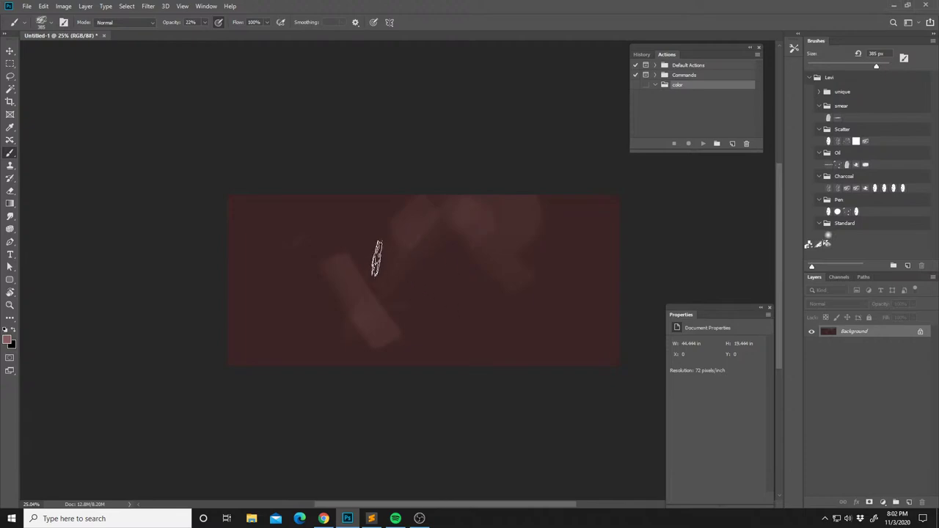
Brush light strokes into the canvas area above and beside the existing light diagonal shape.
{"action": "mouse_move", "coordinate": [342, 217]}
{"action": "left_mouse_down"}
{"action": "mouse_move", "coordinate": [376, 256]}
{"action": "mouse_move", "coordinate": [354, 213]}
{"action": "left_mouse_up"}
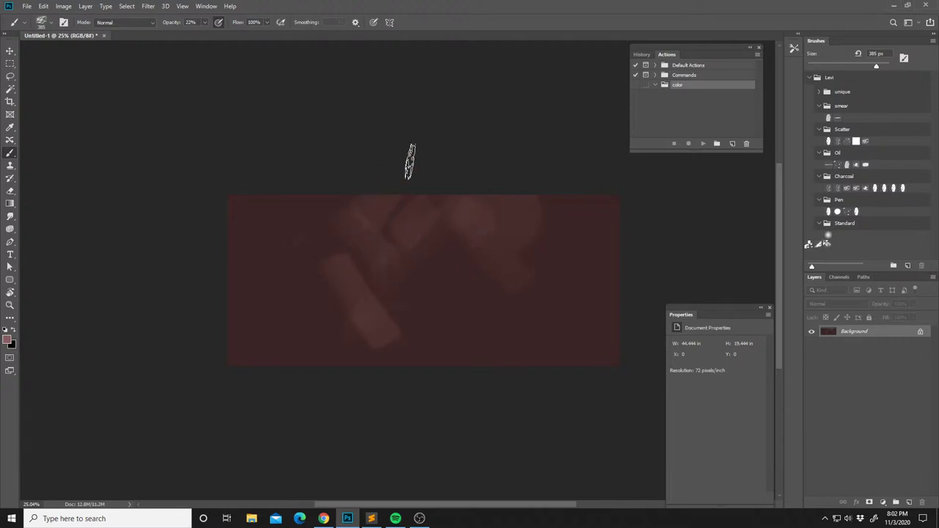
{"action": "key", "text": "ctrl+minus"}
{"action": "key", "text": "ctrl+minus"}
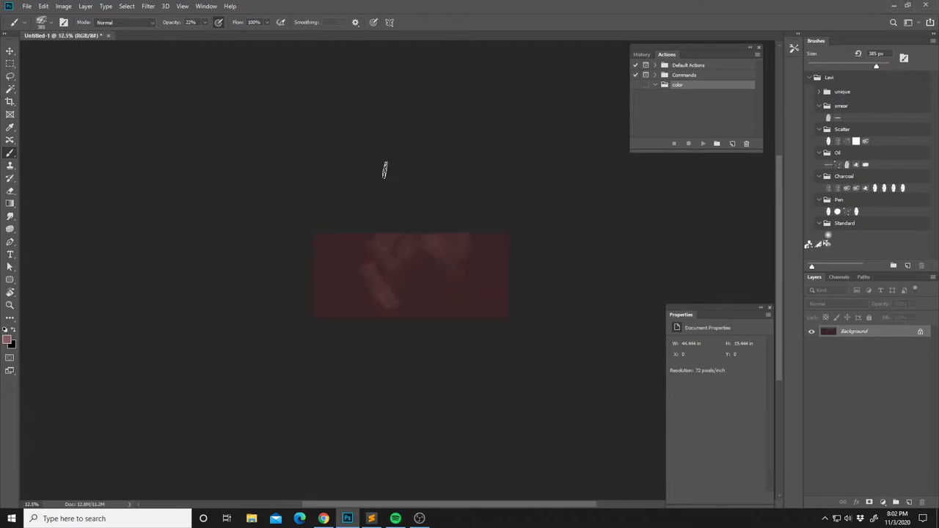
Set the foreground colour to muted red #705d5d and brush broad strokes over the left part of the canvas.
{"action": "left_click", "coordinate": [8, 340]}
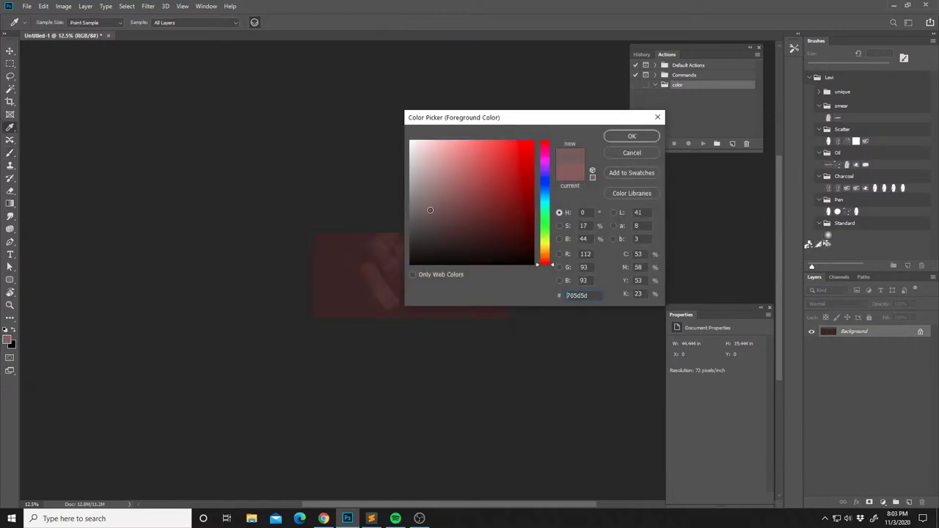
{"action": "key", "text": "Return"}
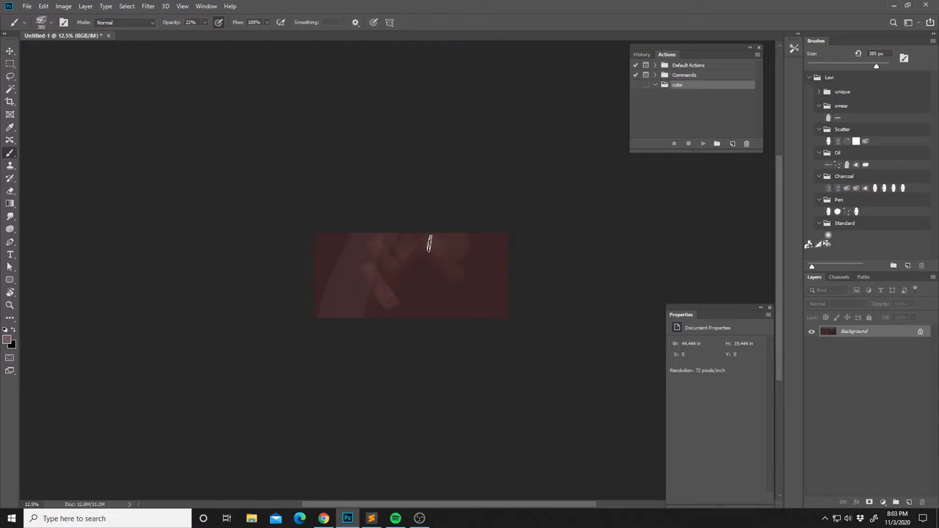
{"action": "key", "text": "ctrl+minus"}
Sample tones from the painted area and blend diagonal strokes across the middle of the canvas.
{"action": "left_click", "coordinate": [389, 258], "text": "alt"}
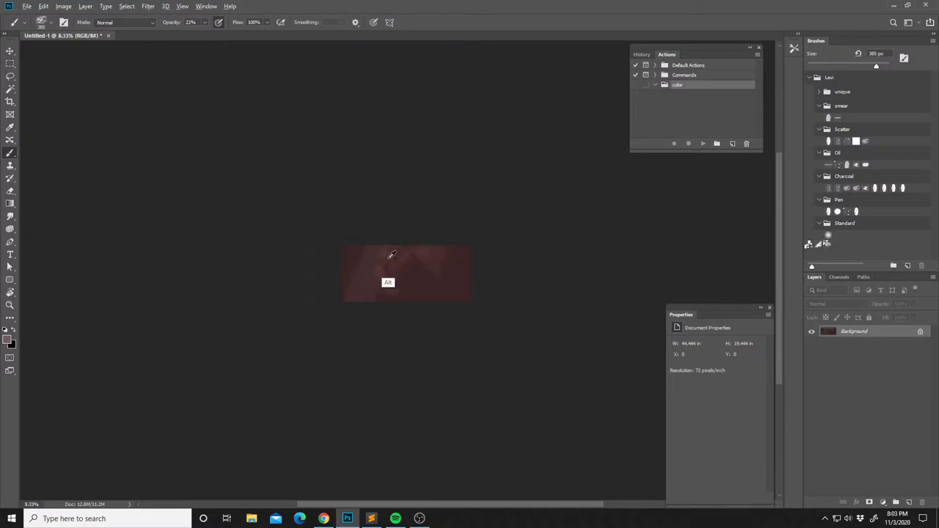
{"action": "left_click", "coordinate": [388, 251], "text": "alt"}
{"action": "left_click", "coordinate": [381, 264], "text": "alt"}
{"action": "left_click", "coordinate": [380, 269]}
{"action": "left_click", "coordinate": [387, 284], "text": "alt"}
{"action": "left_click_drag", "start_coordinate": [422, 268], "coordinate": [371, 318]}
Set the brush size to 480 px and the opacity to 66% and continue blocking in dark tones.
{"action": "right_click", "coordinate": [432, 272]}
{"action": "left_click_drag", "start_coordinate": [525, 250], "coordinate": [538, 246]}
{"action": "key", "text": "Return"}
Set the foreground colour to #897070 and paint broad diagonal light strokes over the upper left corner and from the lower centre to the right edge.
{"action": "key", "text": "ctrl+minus"}
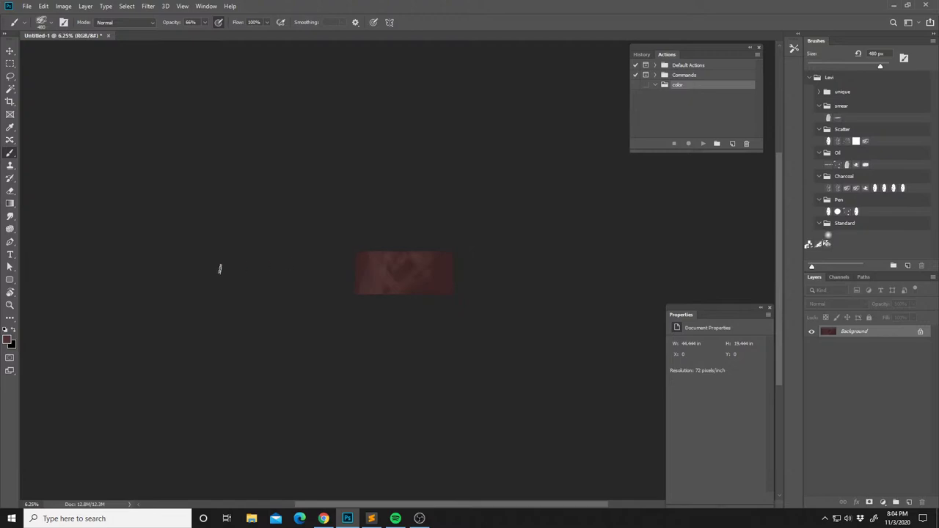
{"action": "left_click", "coordinate": [8, 339]}
{"action": "left_click_drag", "start_coordinate": [439, 181], "coordinate": [433, 197]}
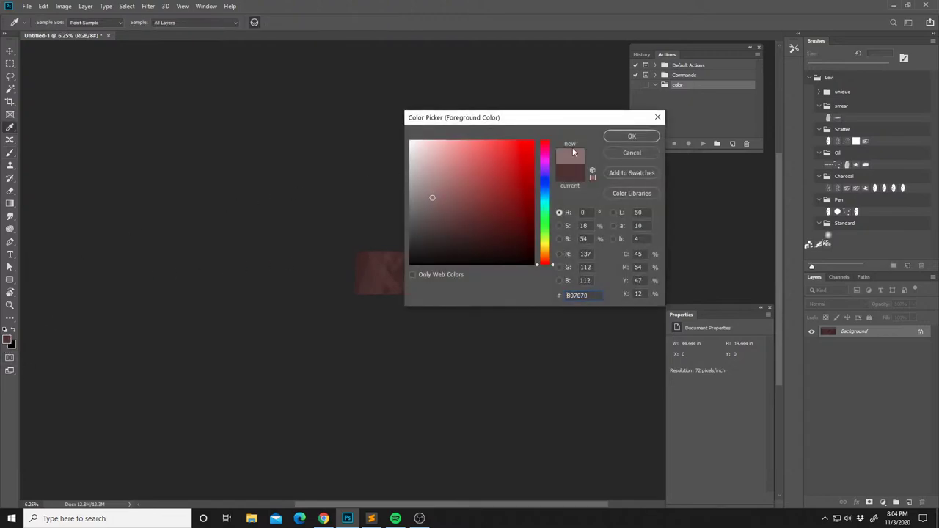
{"action": "left_click", "coordinate": [632, 136]}
{"action": "mouse_move", "coordinate": [382, 248]}
{"action": "left_mouse_down"}
{"action": "mouse_move", "coordinate": [354, 274]}
{"action": "mouse_move", "coordinate": [353, 262]}
{"action": "left_mouse_up"}
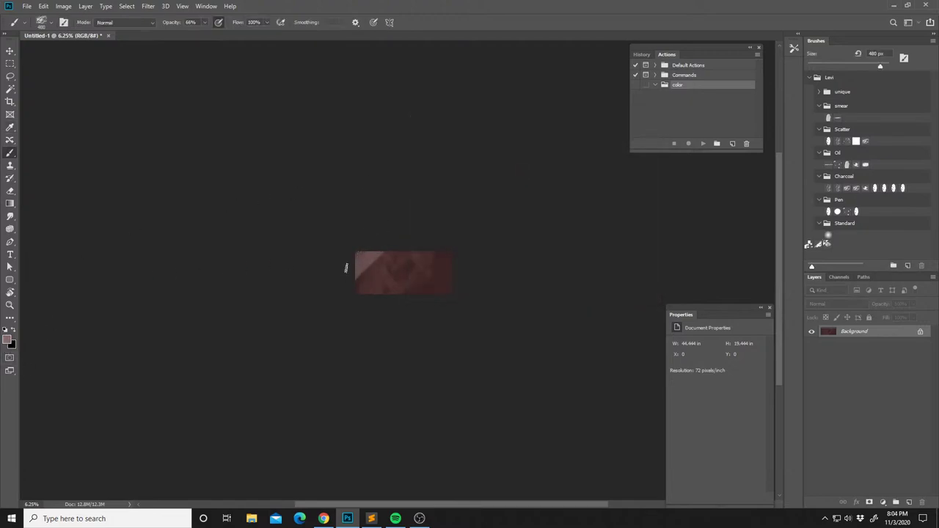
{"action": "mouse_move", "coordinate": [412, 236]}
{"action": "left_mouse_down"}
{"action": "mouse_move", "coordinate": [373, 265]}
{"action": "mouse_move", "coordinate": [339, 324]}
{"action": "left_mouse_up"}
{"action": "left_click_drag", "start_coordinate": [393, 292], "coordinate": [462, 262]}
Paint mid-tones over the centre of the canvas with colours sampled from the left and middle of the painting.
{"action": "key", "text": "l"}
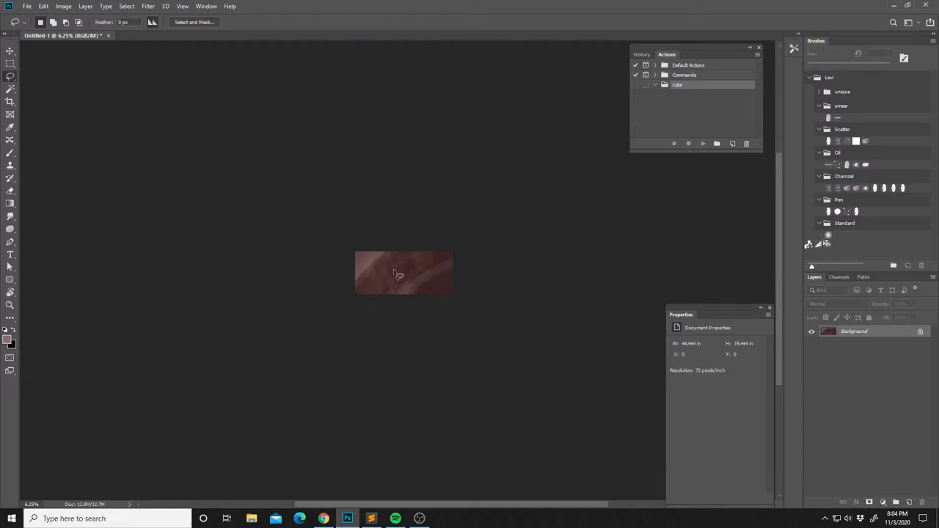
{"action": "key", "text": "b"}
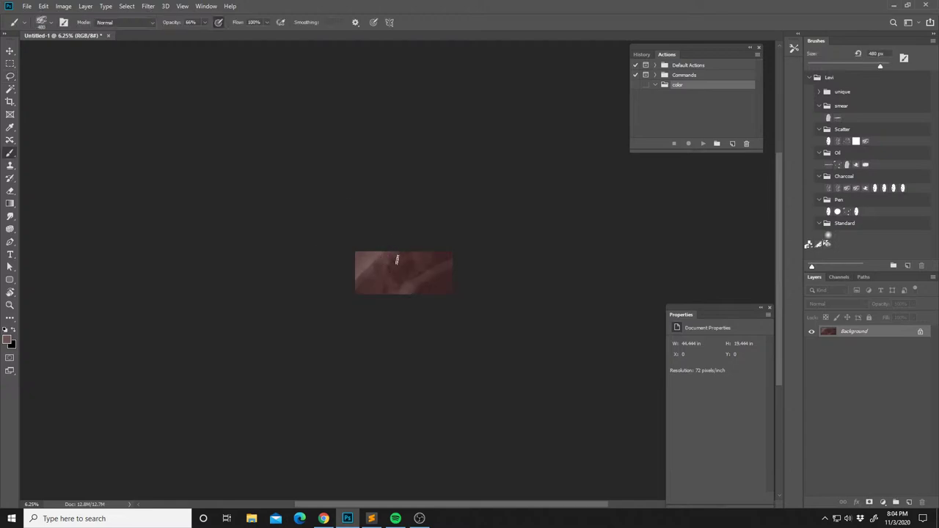
{"action": "left_click", "coordinate": [372, 264], "text": "alt"}
{"action": "mouse_move", "coordinate": [394, 271]}
{"action": "left_mouse_down"}
{"action": "mouse_move", "coordinate": [380, 307]}
{"action": "mouse_move", "coordinate": [405, 271]}
{"action": "mouse_move", "coordinate": [426, 290]}
{"action": "mouse_move", "coordinate": [413, 264]}
{"action": "left_mouse_up"}
{"action": "left_click", "coordinate": [369, 266], "text": "alt"}
{"action": "left_click", "coordinate": [387, 275], "text": "alt"}
{"action": "left_click", "coordinate": [369, 273], "text": "alt"}
Set the foreground colour to brown #735b4d and the brush size to 78 px for smaller strokes.
{"action": "left_click", "coordinate": [8, 339]}
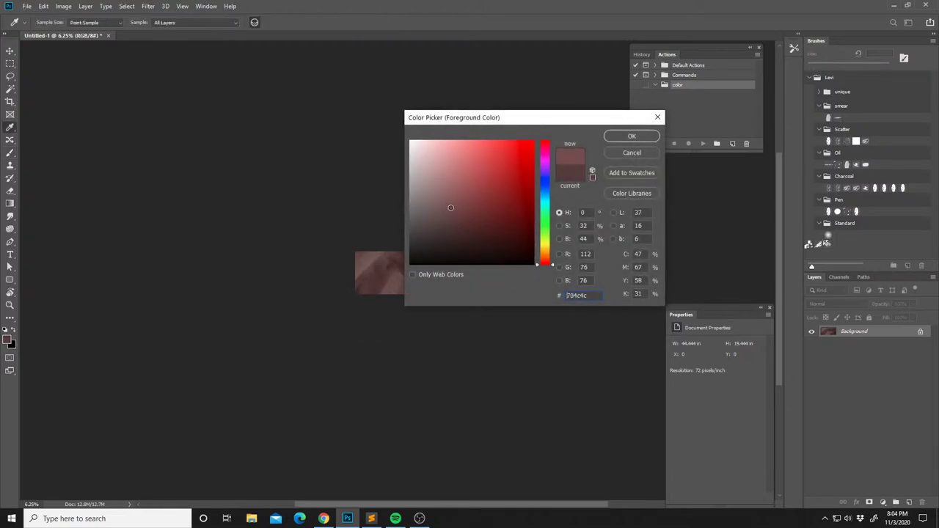
{"action": "left_click_drag", "start_coordinate": [547, 261], "coordinate": [544, 257]}
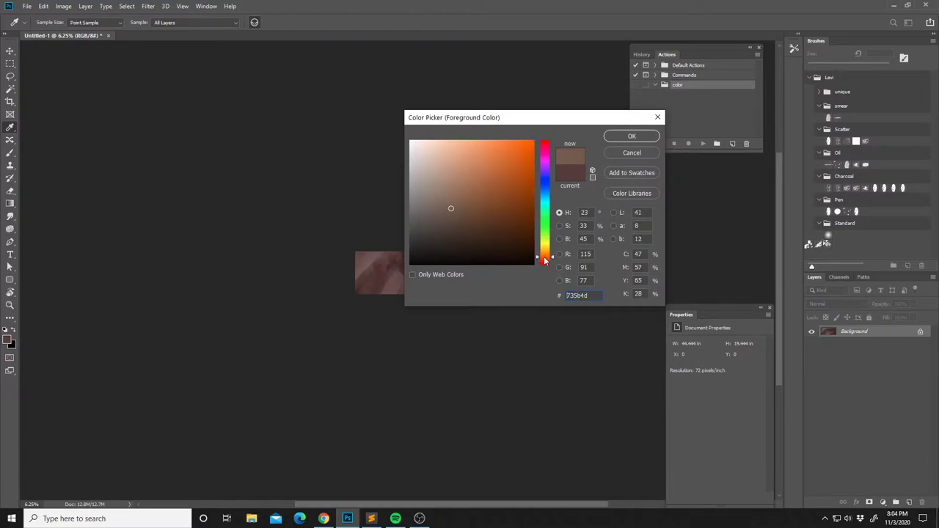
{"action": "left_click", "coordinate": [622, 137]}
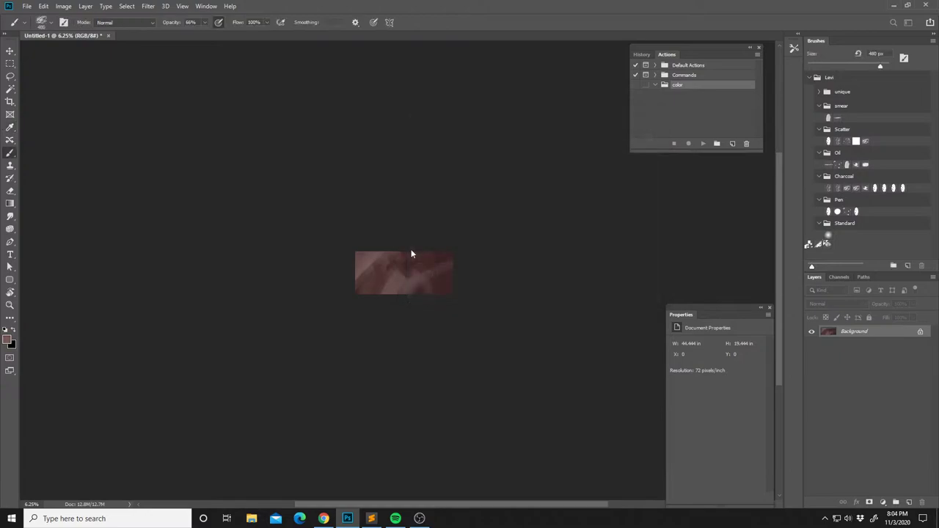
{"action": "right_click", "coordinate": [374, 264]}
{"action": "left_click", "coordinate": [466, 242]}
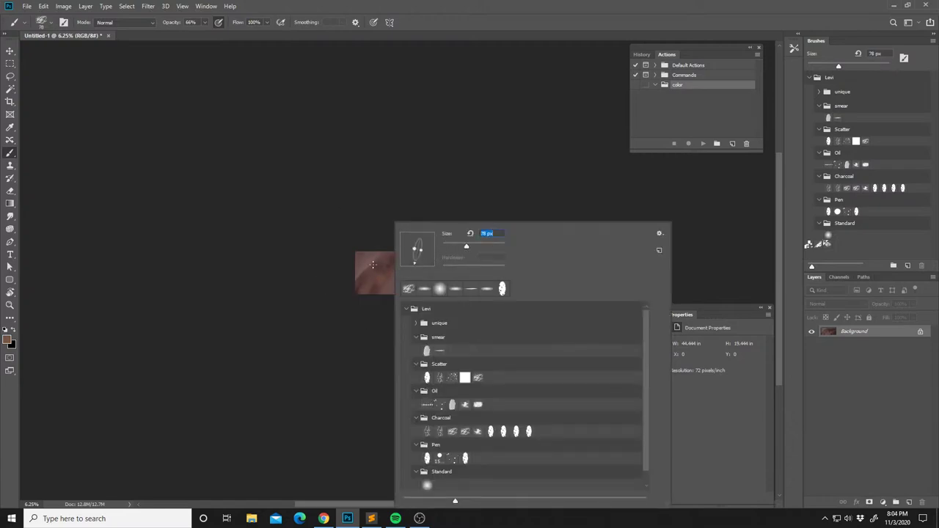
{"action": "key", "text": "Return"}
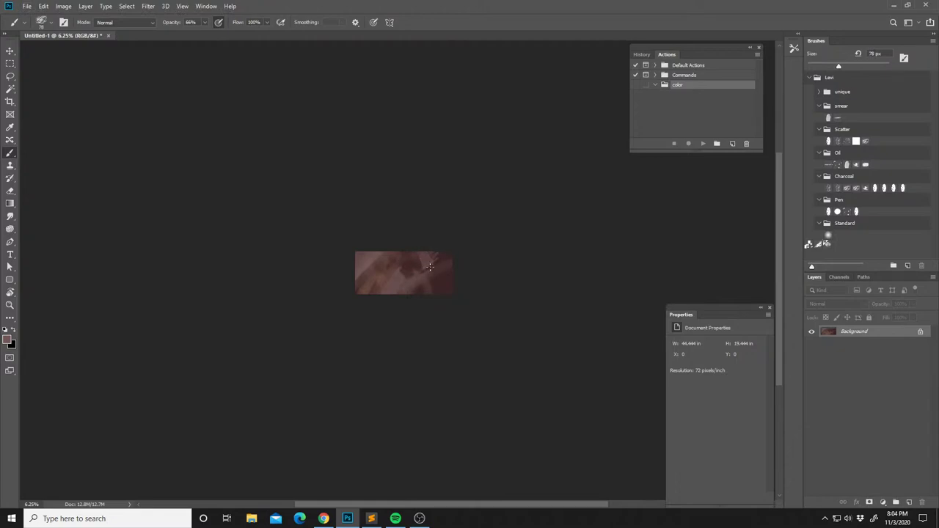
Add a new layer above the background and fill it with black.
{"action": "key", "text": "d"}
{"action": "key", "text": "x"}
{"action": "key", "text": "ctrl+shift+n"}
{"action": "key", "text": "Return"}
{"action": "key", "text": "x"}
{"action": "key", "text": "alt+BackSpace"}
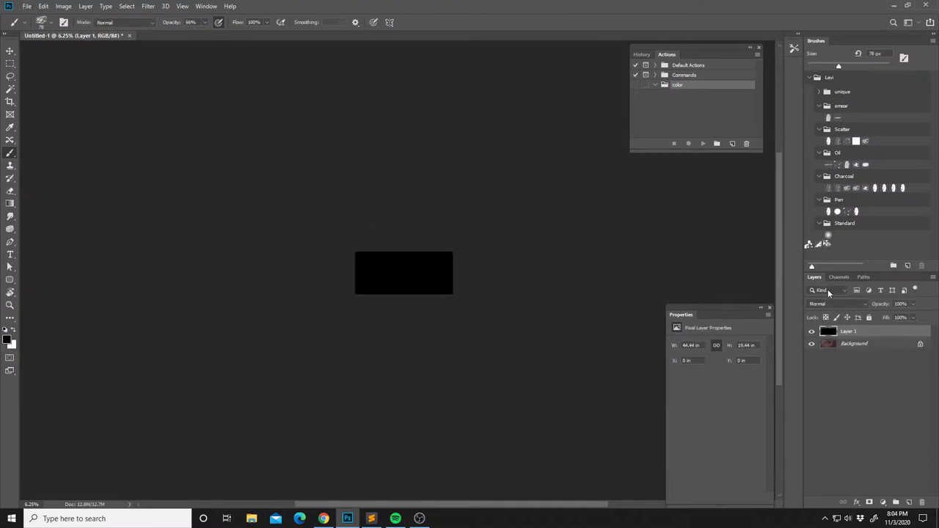
Try the Screen blend mode on the black layer and settle on Color Dodge.
{"action": "left_click", "coordinate": [822, 304]}
{"action": "left_click", "coordinate": [819, 342]}
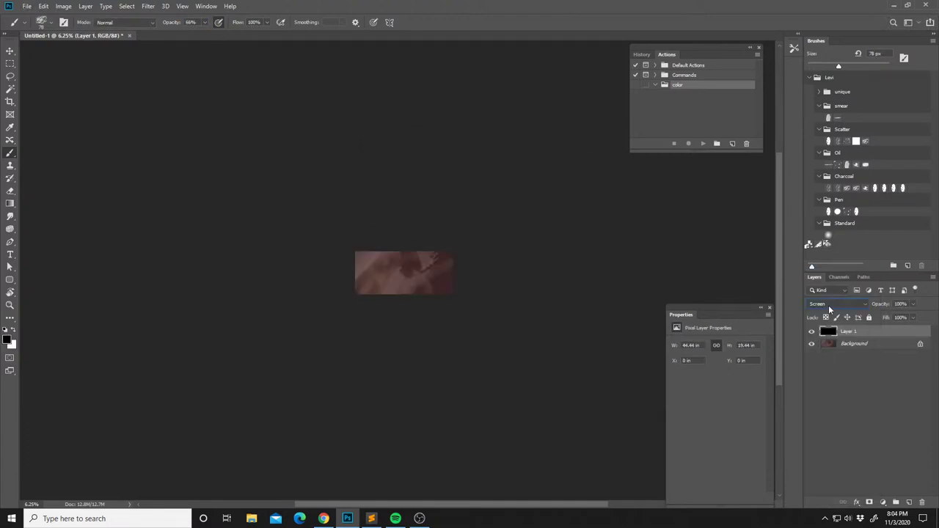
{"action": "left_click", "coordinate": [827, 306]}
{"action": "left_click", "coordinate": [822, 353]}
Paint white highlights around a lassoed shape near the centre, with the brush set to 199 px and 22% opacity.
{"action": "key", "text": "x"}
{"action": "key", "text": "l"}
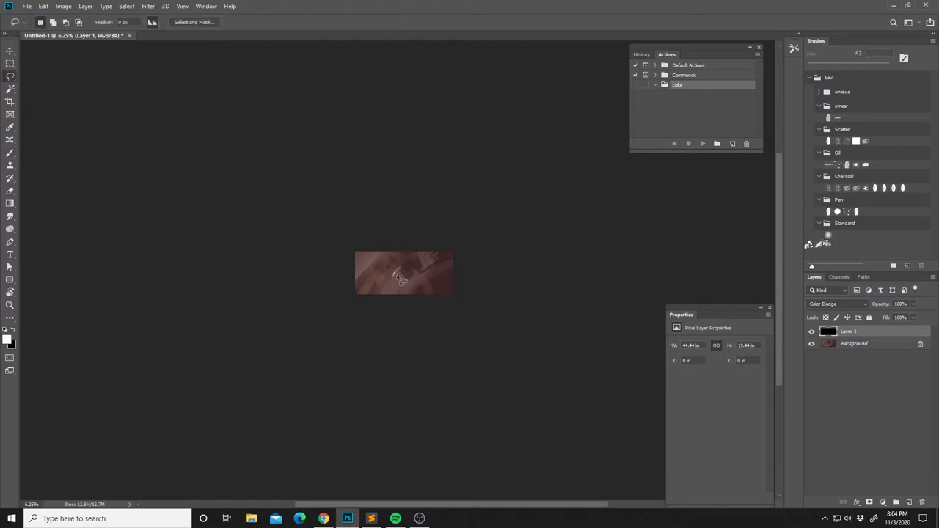
{"action": "key", "text": "b"}
{"action": "right_click", "coordinate": [402, 278]}
{"action": "left_click_drag", "start_coordinate": [477, 248], "coordinate": [503, 248]}
{"action": "left_click", "coordinate": [407, 203]}
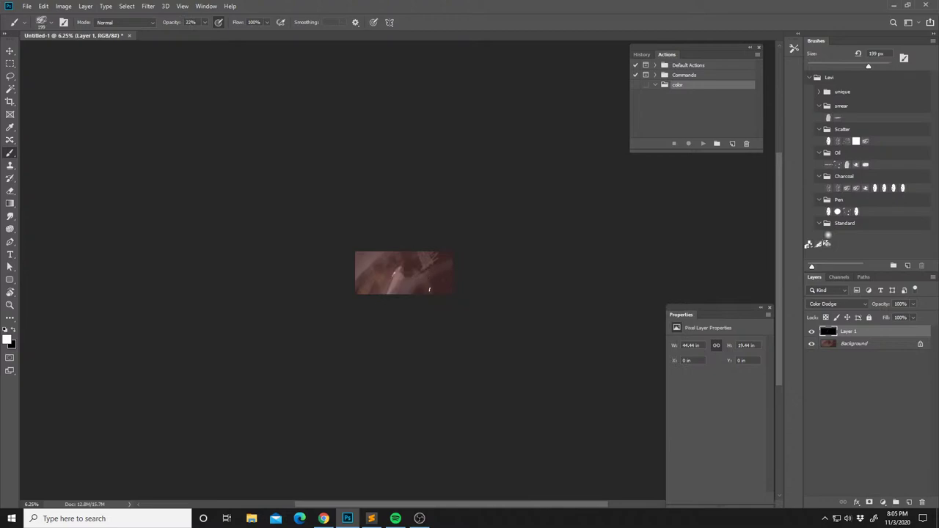
Lasso a small area beside the central highlight, keep the brush in Normal mode, and paint with sampled dark tones.
{"action": "key", "text": "l"}
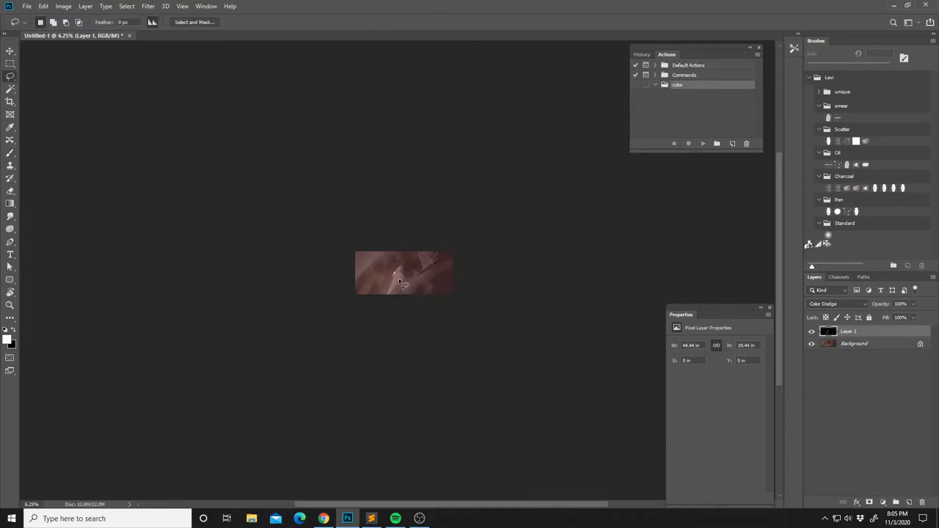
{"action": "key", "text": "b"}
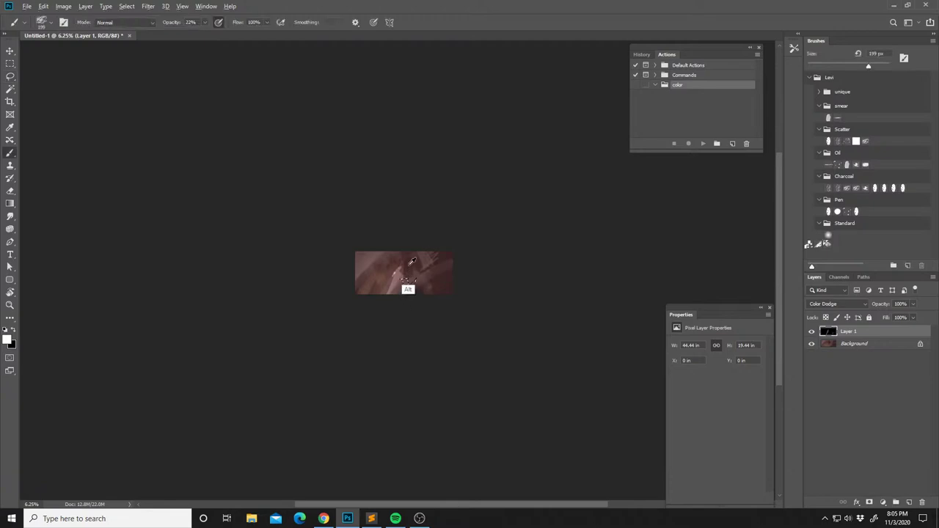
{"action": "right_click", "coordinate": [424, 273], "text": "shift"}
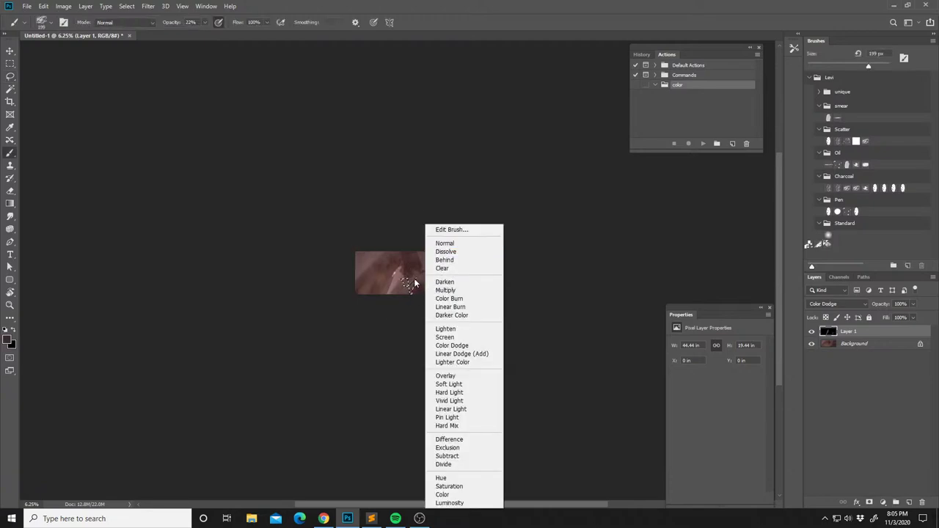
{"action": "left_click", "coordinate": [443, 244]}
{"action": "left_click", "coordinate": [409, 263], "text": "alt"}
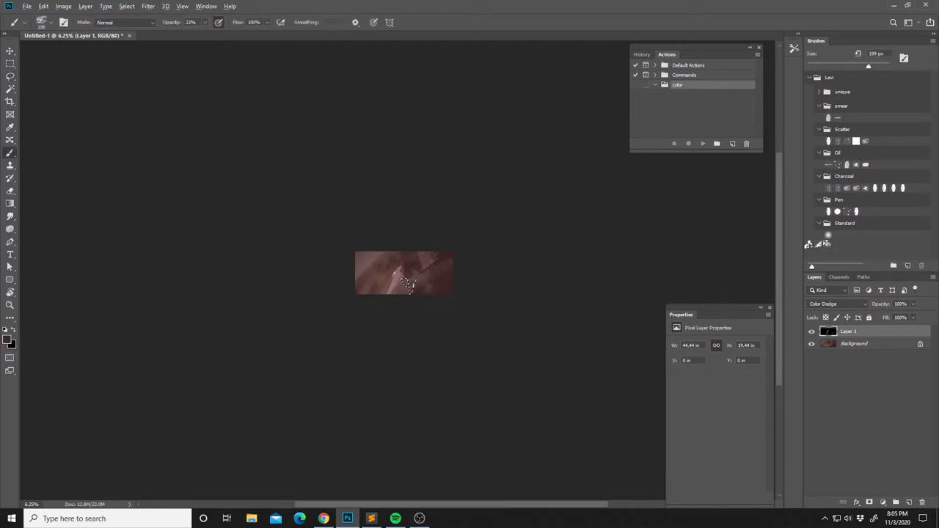
{"action": "right_click", "coordinate": [415, 290], "text": "shift"}
{"action": "left_click", "coordinate": [440, 243]}
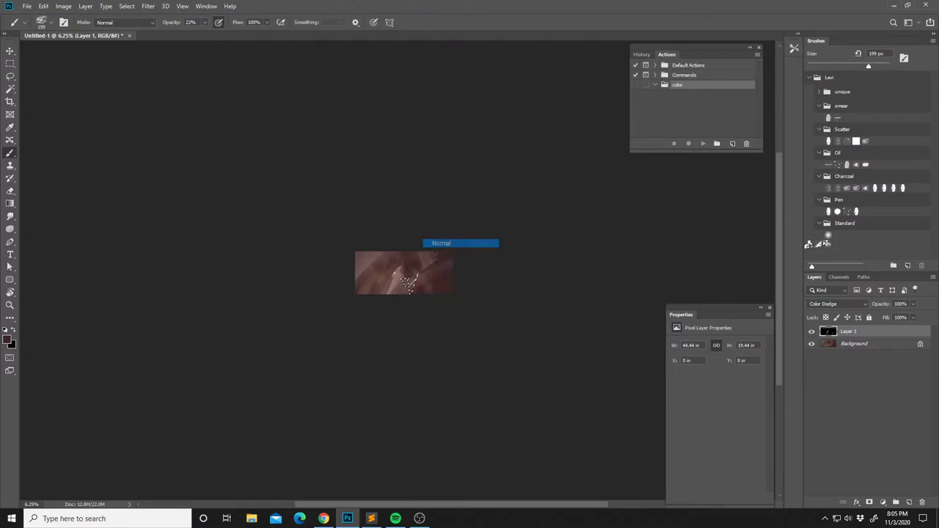
Merge the Color Dodge layer into the background and clear the selection.
{"action": "key", "text": "ctrl+e"}
{"action": "key", "text": "ctrl+d"}
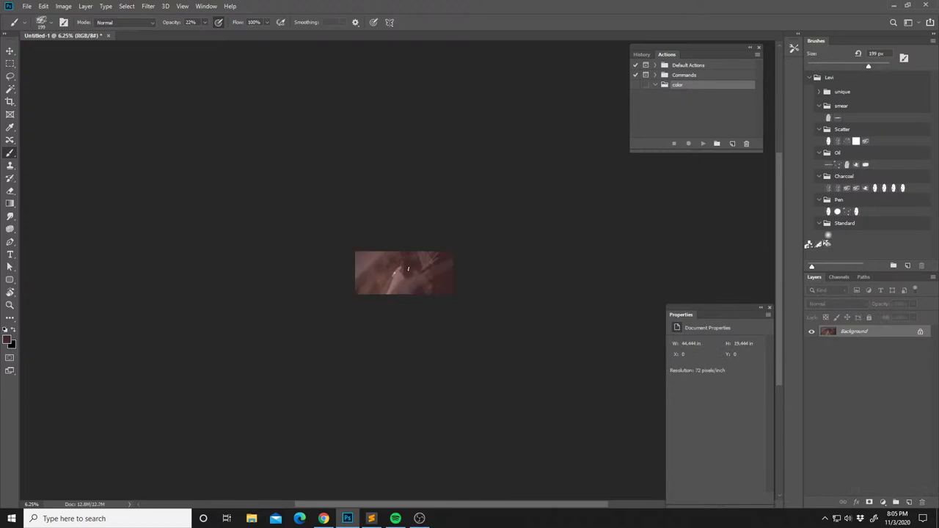
Set the brush size to 64 px and the opacity to 100% and paint small dark strokes beside the highlight.
{"action": "right_click", "coordinate": [418, 274]}
{"action": "left_click", "coordinate": [492, 245]}
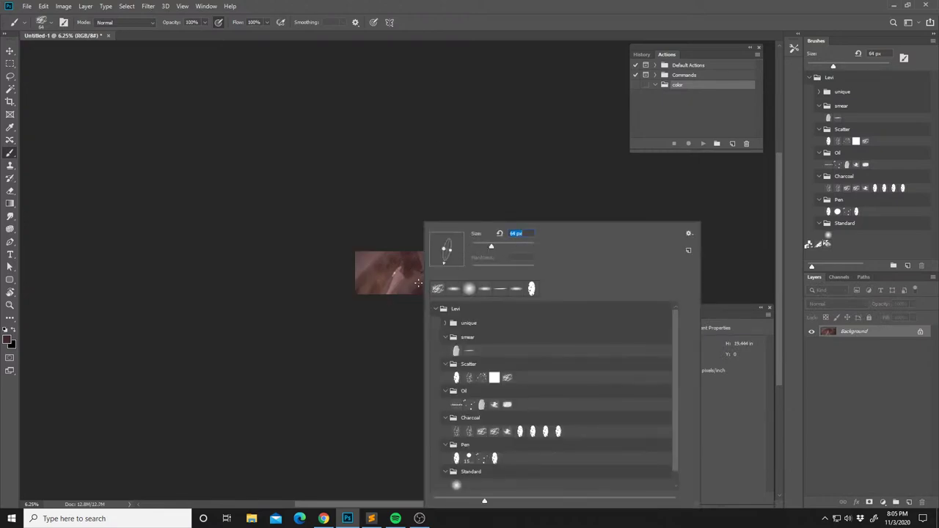
{"action": "left_click", "coordinate": [418, 273]}
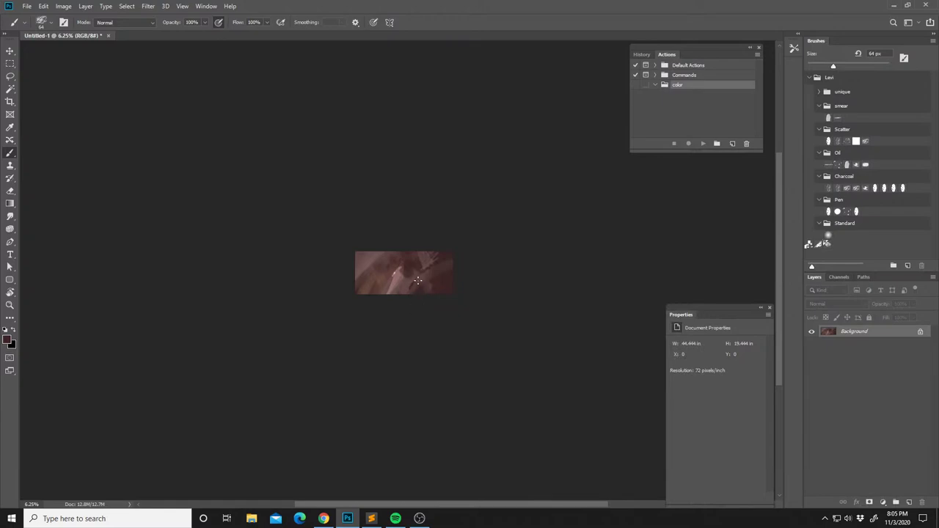
Paint small strokes around the central highlight with light pink and dark red tones sampled from the canvas.
{"action": "left_click", "coordinate": [394, 275], "text": "alt"}
{"action": "left_click", "coordinate": [394, 286], "text": "alt"}
{"action": "left_click", "coordinate": [396, 287], "text": "alt"}
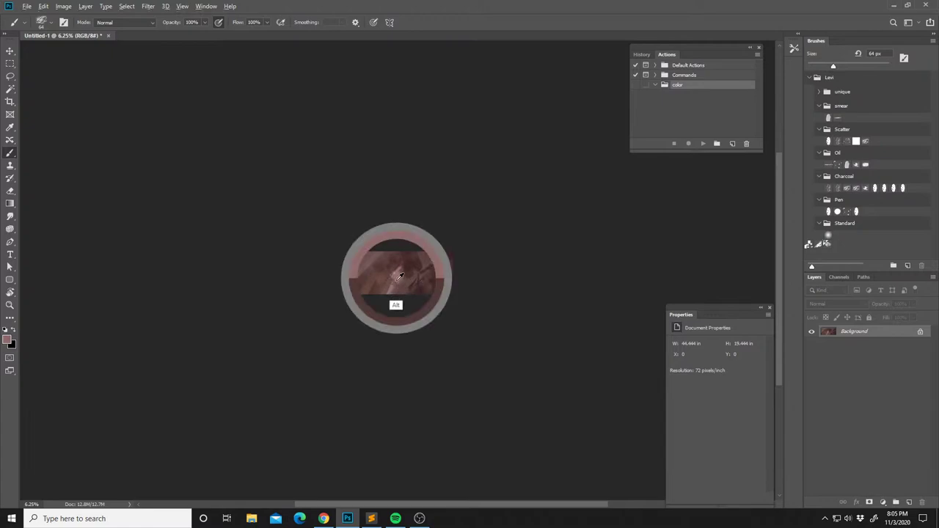
{"action": "left_click", "coordinate": [400, 268], "text": "alt"}
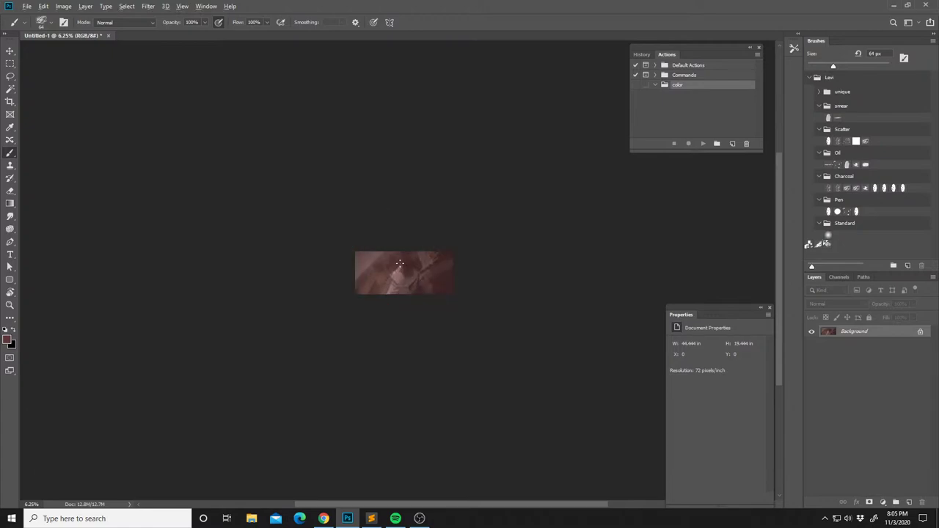
{"action": "left_click", "coordinate": [397, 259], "text": "alt"}
Lasso the upper-left background around the central shape and paint inside it with the brush set to 306 px.
{"action": "key", "text": "l"}
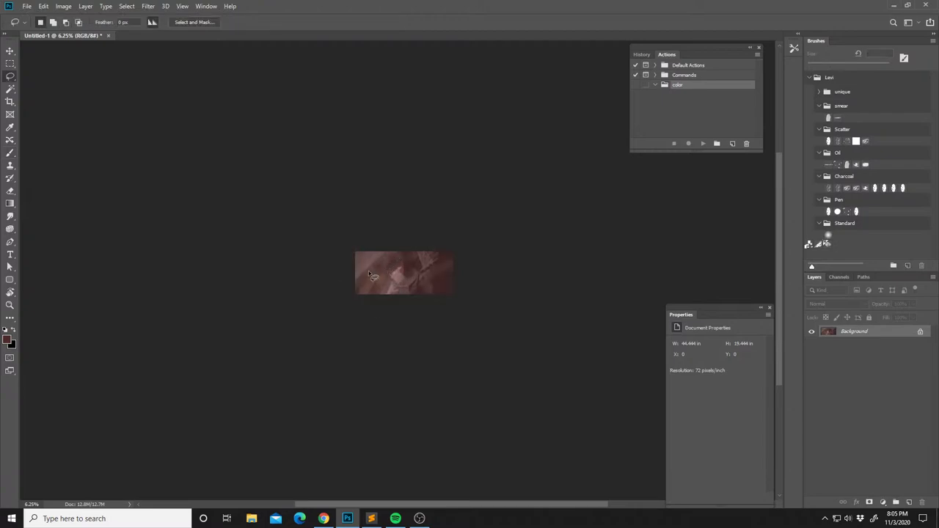
{"action": "mouse_move", "coordinate": [378, 266]}
{"action": "left_mouse_down"}
{"action": "mouse_move", "coordinate": [402, 268]}
{"action": "mouse_move", "coordinate": [409, 257]}
{"action": "mouse_move", "coordinate": [423, 268]}
{"action": "mouse_move", "coordinate": [439, 248]}
{"action": "mouse_move", "coordinate": [377, 235]}
{"action": "mouse_move", "coordinate": [357, 273]}
{"action": "left_mouse_up"}
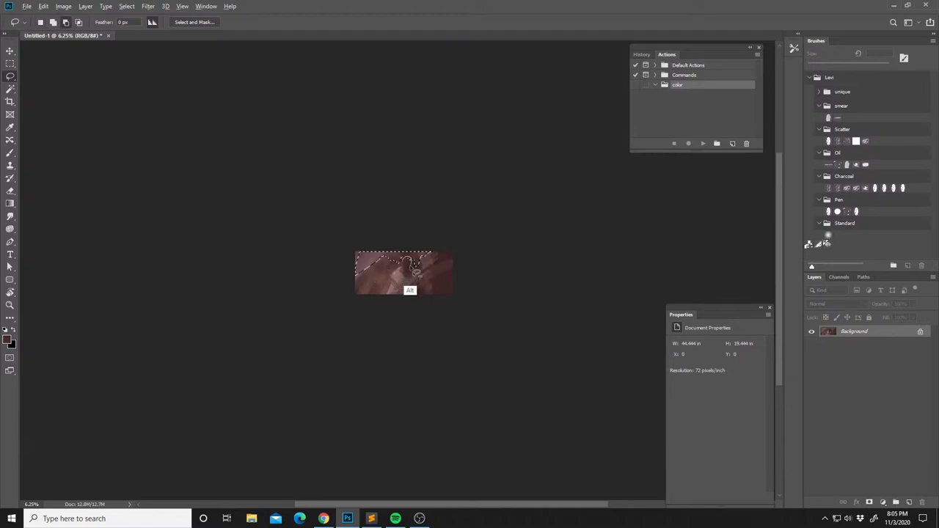
{"action": "key", "text": "b"}
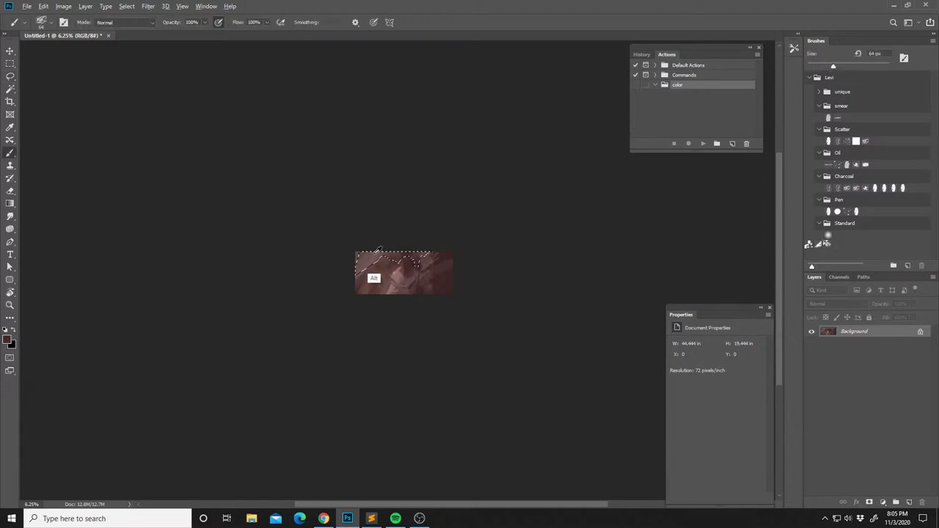
{"action": "right_click", "coordinate": [463, 242]}
{"action": "left_click_drag", "start_coordinate": [495, 248], "coordinate": [494, 247]}
{"action": "left_click", "coordinate": [387, 246]}
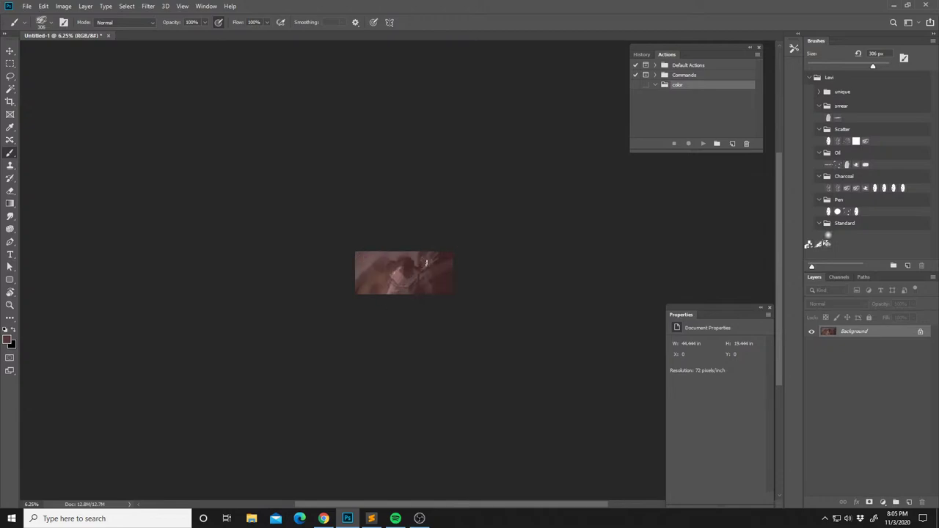
Paint sampled pink and dark tones around the lower centre, refine them with a lasso, and clear the selection.
{"action": "left_click", "coordinate": [391, 285], "text": "alt"}
{"action": "mouse_move", "coordinate": [410, 295]}
{"action": "left_mouse_down"}
{"action": "mouse_move", "coordinate": [380, 285]}
{"action": "mouse_move", "coordinate": [394, 292]}
{"action": "mouse_move", "coordinate": [400, 269]}
{"action": "mouse_move", "coordinate": [365, 280]}
{"action": "mouse_move", "coordinate": [380, 292]}
{"action": "mouse_move", "coordinate": [403, 282]}
{"action": "left_mouse_up"}
{"action": "left_click", "coordinate": [396, 271], "text": "alt"}
{"action": "key", "text": "l"}
{"action": "key", "text": "b"}
{"action": "key", "text": "ctrl+d"}
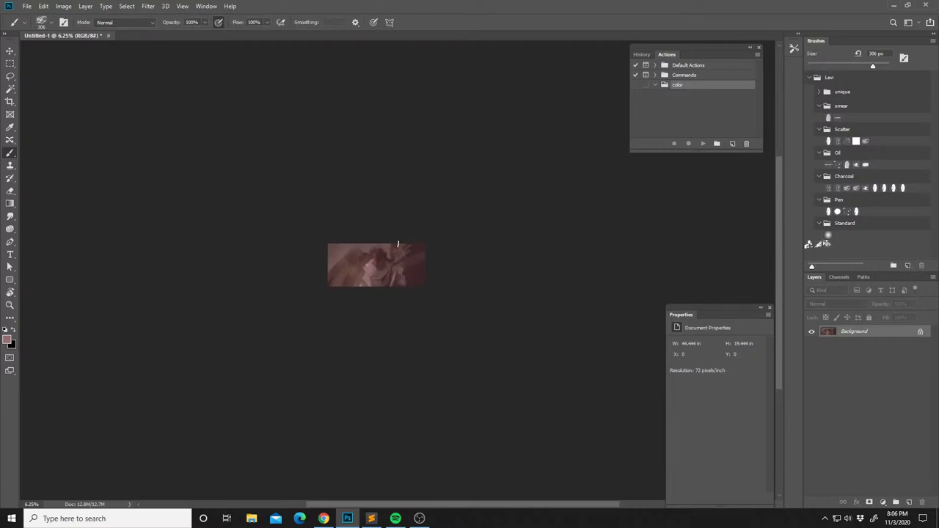
{"action": "left_click_drag", "start_coordinate": [394, 335], "coordinate": [386, 310]}
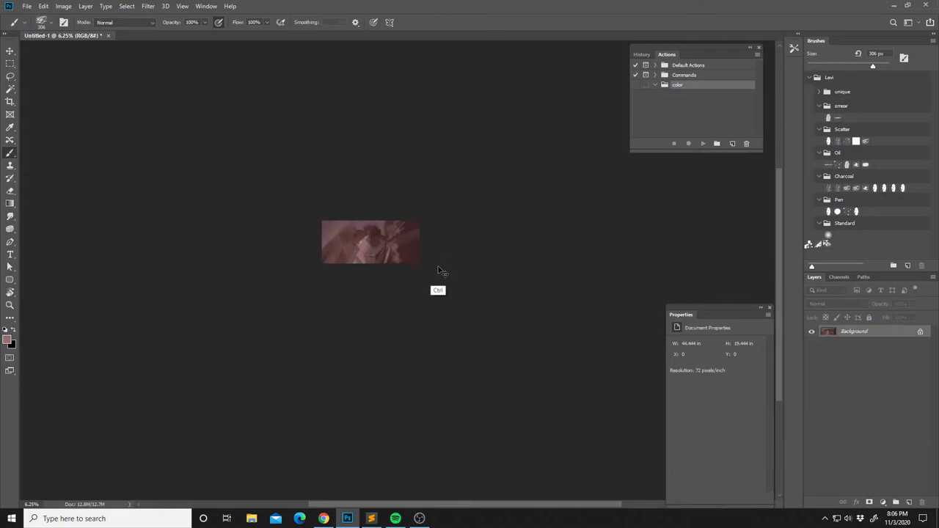
Extend the canvas below the painting with the Crop tool to a height of about 38.17 in.
{"action": "key", "text": "c"}
{"action": "left_click_drag", "start_coordinate": [371, 262], "coordinate": [371, 283]}
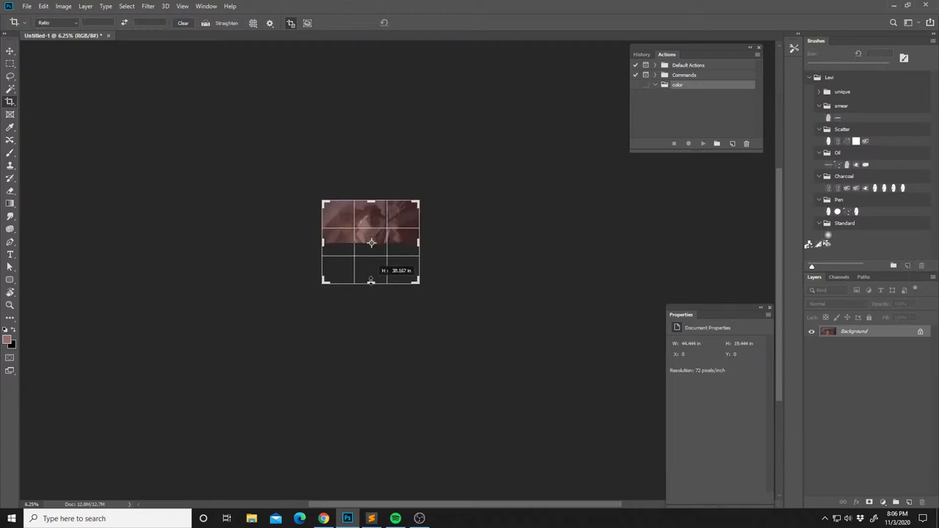
{"action": "key", "text": "Return"}
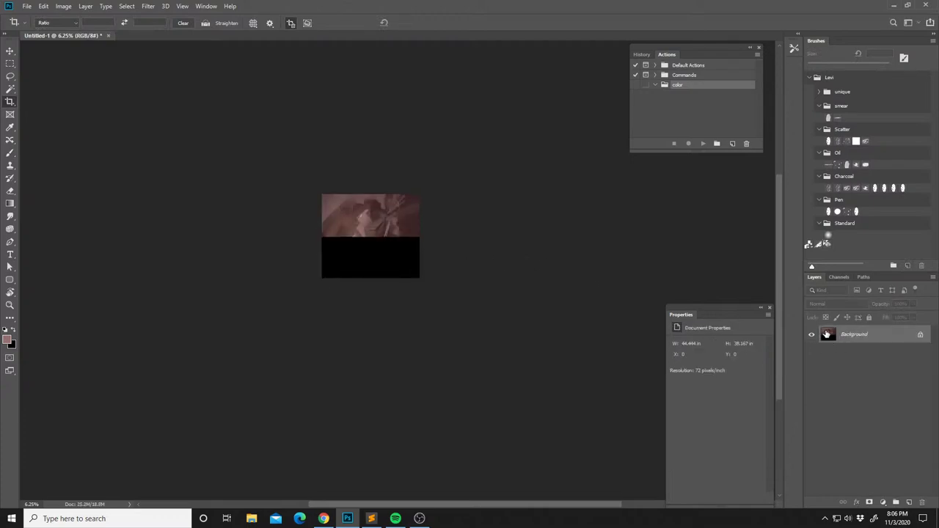
Select the painted upper half with a rectangular marquee at 0 px feather and copy it to a new layer.
{"action": "key", "text": "m"}
{"action": "left_click_drag", "start_coordinate": [424, 194], "coordinate": [287, 235]}
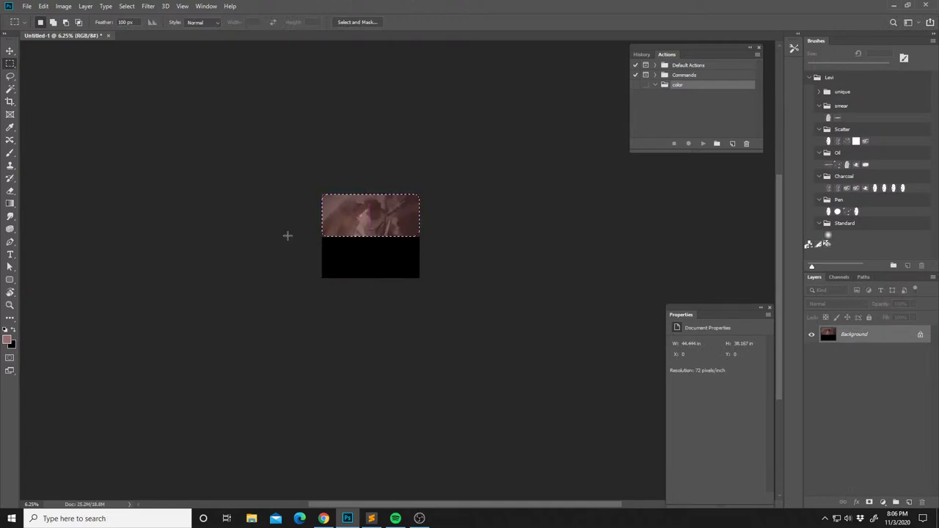
{"action": "type", "text": "0"}
{"action": "left_click_drag", "start_coordinate": [433, 192], "coordinate": [288, 236]}
{"action": "key", "text": "ctrl+j"}
Invert the painted half's selection and copy the black lower half of the Background to a new layer.
{"action": "left_click", "coordinate": [828, 333], "text": "ctrl"}
{"action": "key", "text": "ctrl+shift+i"}
{"action": "left_click", "coordinate": [824, 358]}
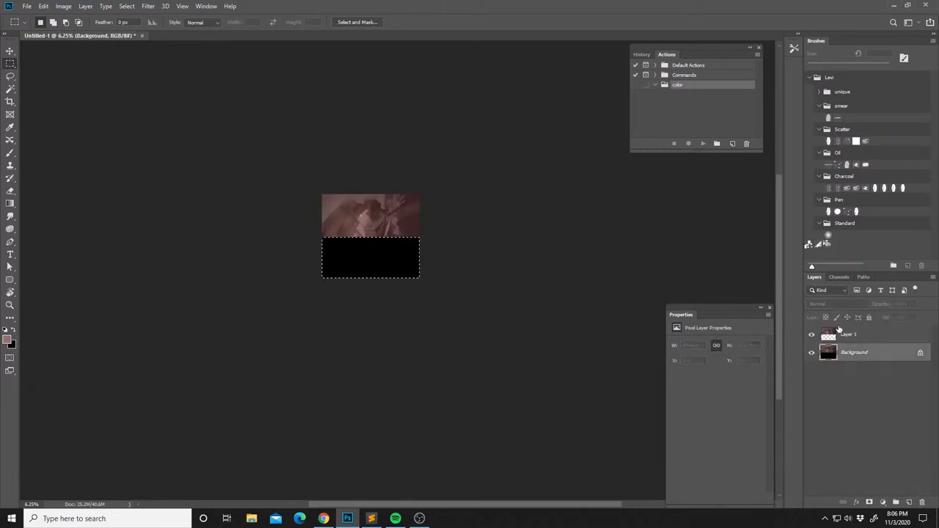
{"action": "key", "text": "ctrl+j"}
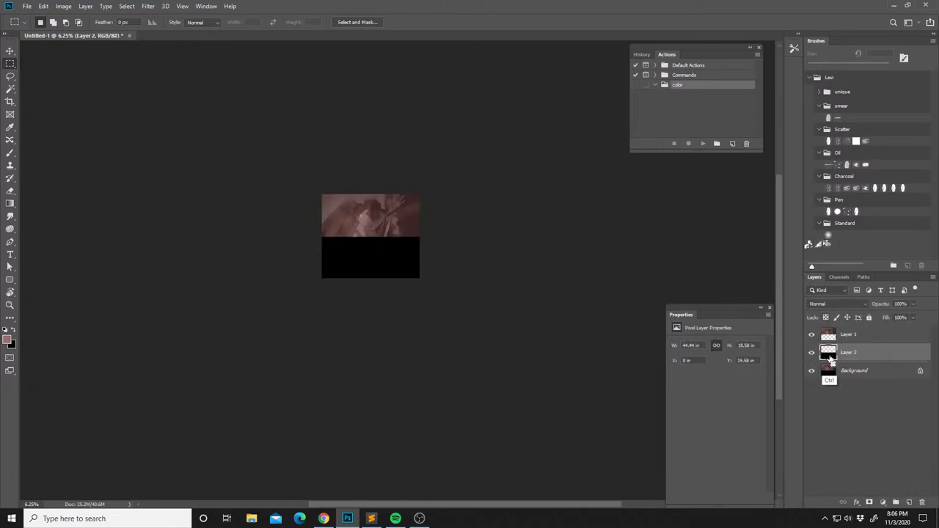
Put Layer 2 and Layer 1 each into a separate group.
{"action": "left_click", "coordinate": [827, 356], "text": "ctrl"}
{"action": "key", "text": "ctrl+g"}
{"action": "left_click", "coordinate": [836, 336]}
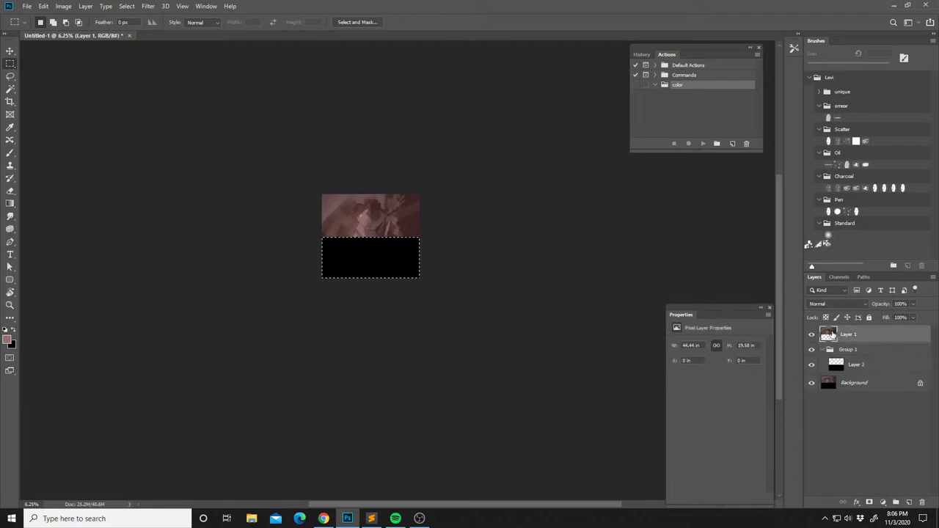
{"action": "left_click", "coordinate": [828, 335], "text": "ctrl"}
{"action": "key", "text": "ctrl+g"}
Add layer masks limiting Group 2 to the upper half and Group 1 to the lower half of the canvas.
{"action": "left_click", "coordinate": [840, 349]}
{"action": "left_click", "coordinate": [845, 335]}
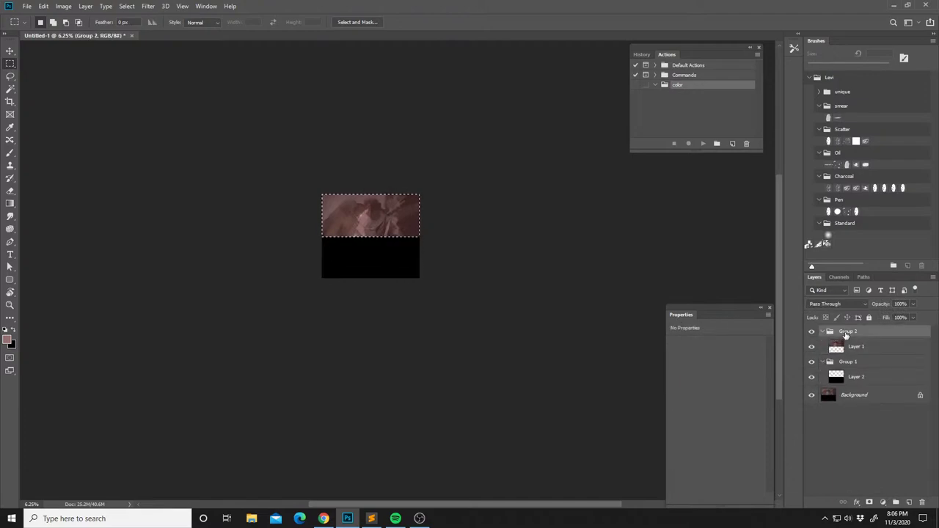
{"action": "left_click", "coordinate": [869, 502]}
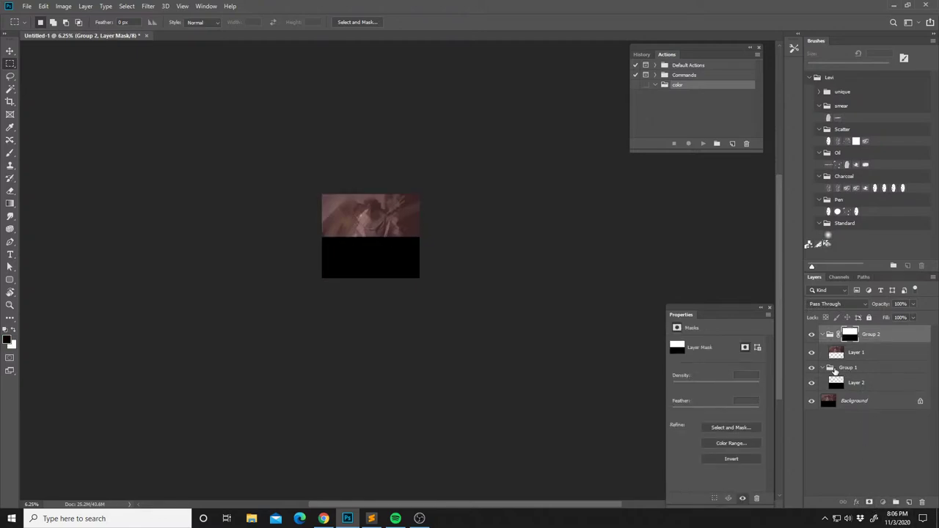
{"action": "left_click", "coordinate": [836, 368]}
{"action": "left_click", "coordinate": [869, 501], "text": "alt"}
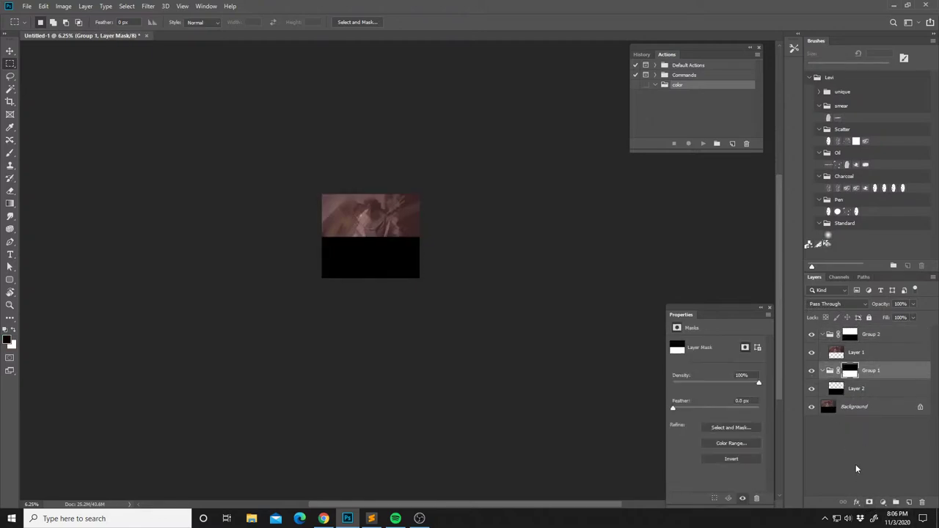
{"action": "left_click", "coordinate": [834, 390]}
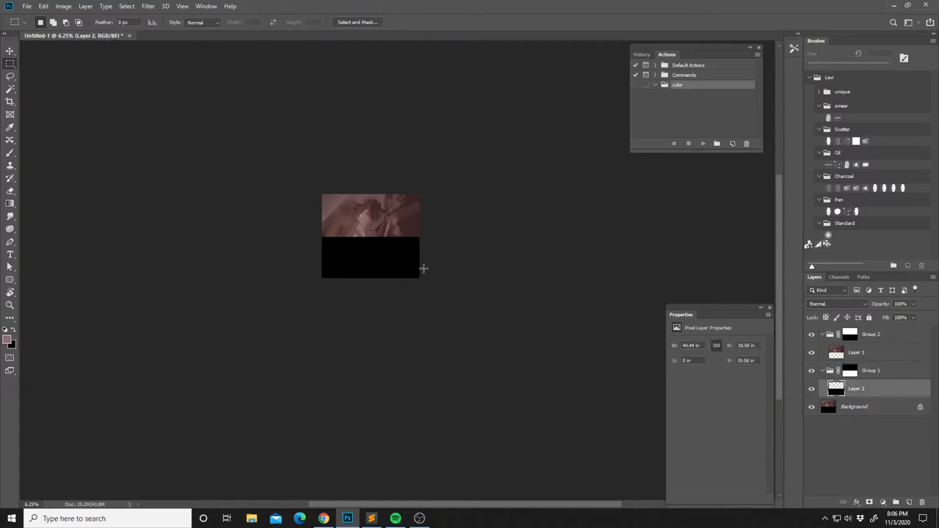
{"action": "key", "text": "b"}
Duplicate the painted Layer 1 into Group 1, rotate the copy about 108° and place it over the black lower panel.
{"action": "left_click", "coordinate": [833, 353]}
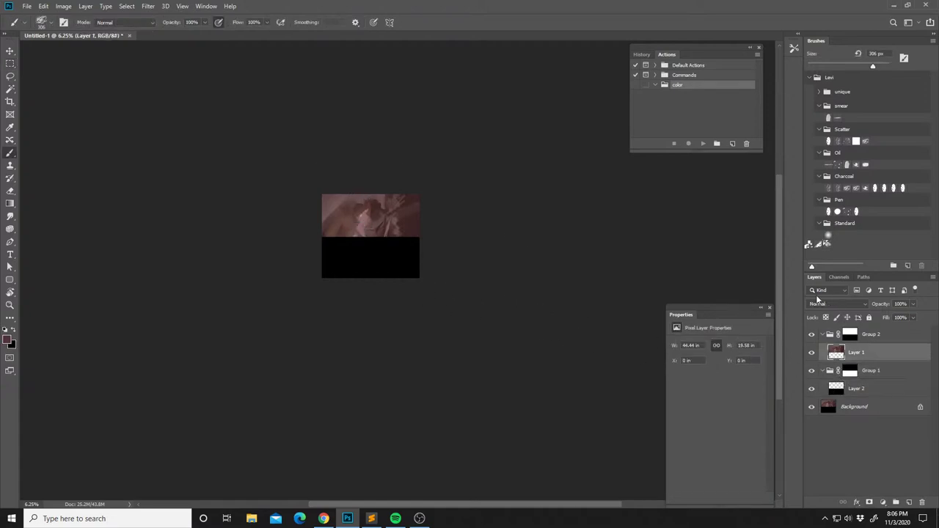
{"action": "key", "text": "ctrl+j"}
{"action": "left_click_drag", "start_coordinate": [851, 355], "coordinate": [840, 400]}
{"action": "key", "text": "ctrl+t"}
{"action": "left_click_drag", "start_coordinate": [440, 174], "coordinate": [396, 335]}
{"action": "left_click_drag", "start_coordinate": [367, 221], "coordinate": [355, 264]}
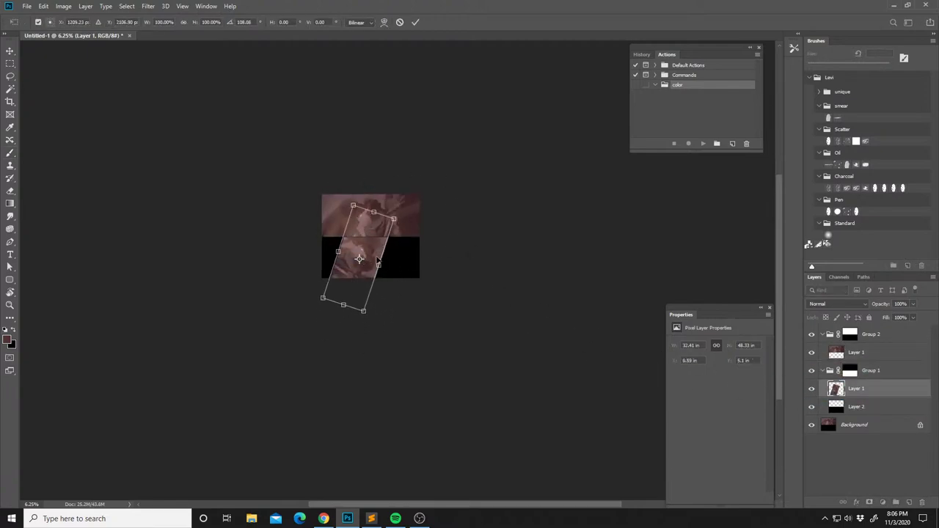
{"action": "key", "text": "Return"}
Marquee-select the right part of the rotated copy, stretch it towards the right edge, and clear the selection.
{"action": "key", "text": "m"}
{"action": "left_click_drag", "start_coordinate": [420, 209], "coordinate": [372, 308]}
{"action": "key", "text": "ctrl+t"}
{"action": "left_click_drag", "start_coordinate": [419, 245], "coordinate": [487, 241]}
{"action": "key", "text": "Return"}
{"action": "key", "text": "Return"}
{"action": "key", "text": "ctrl+d"}
Paint over the black gaps on both sides of the rotated copy with tones sampled from it.
{"action": "key", "text": "b"}
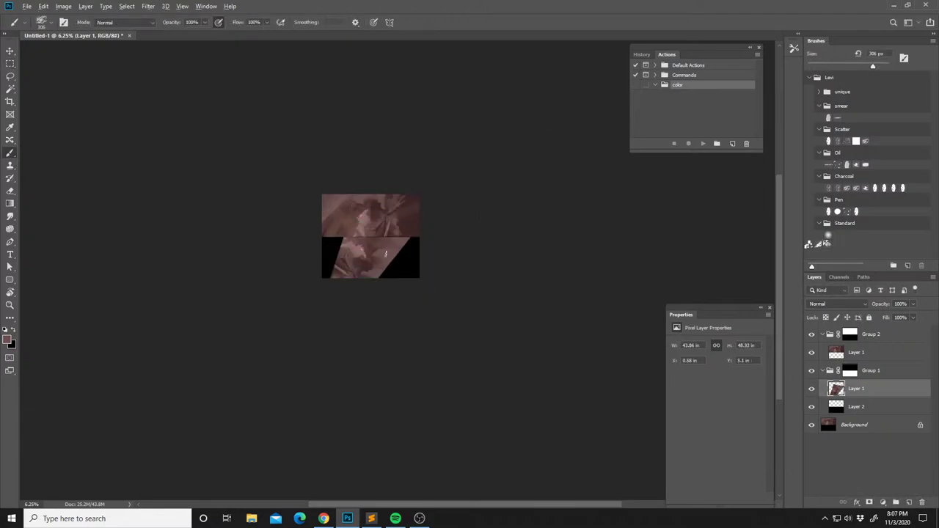
{"action": "left_click_drag", "start_coordinate": [394, 275], "coordinate": [389, 252]}
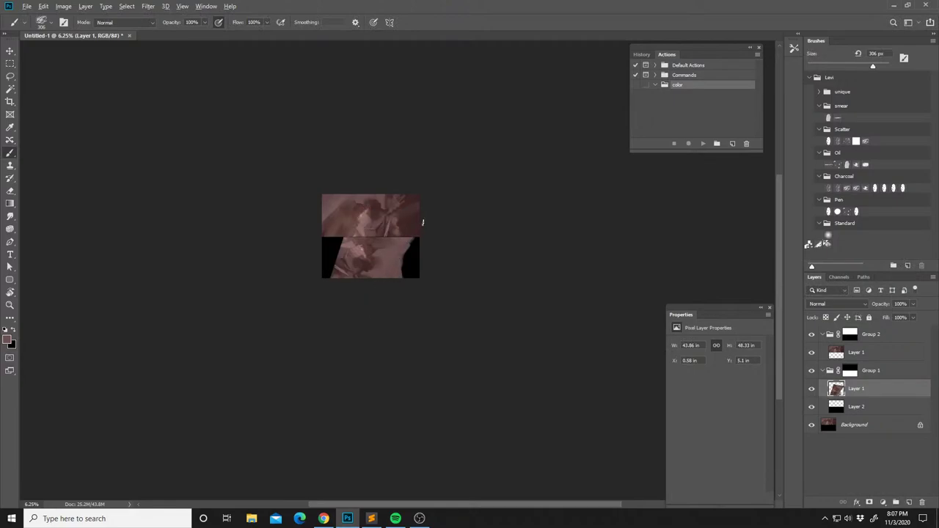
{"action": "left_click", "coordinate": [346, 254], "text": "alt"}
{"action": "mouse_move", "coordinate": [343, 255]}
{"action": "left_mouse_down"}
{"action": "mouse_move", "coordinate": [337, 236]}
{"action": "mouse_move", "coordinate": [324, 247]}
{"action": "mouse_move", "coordinate": [331, 257]}
{"action": "mouse_move", "coordinate": [331, 244]}
{"action": "mouse_move", "coordinate": [334, 273]}
{"action": "left_mouse_up"}
{"action": "left_click", "coordinate": [346, 257], "text": "alt"}
{"action": "left_click", "coordinate": [345, 269], "text": "alt"}
{"action": "left_click", "coordinate": [343, 262], "text": "alt"}
{"action": "left_click", "coordinate": [345, 256], "text": "alt"}
On Layer 1 in Group 2, lasso a small area beside the upper figure's head and paint it with the brush.
{"action": "left_click", "coordinate": [836, 353]}
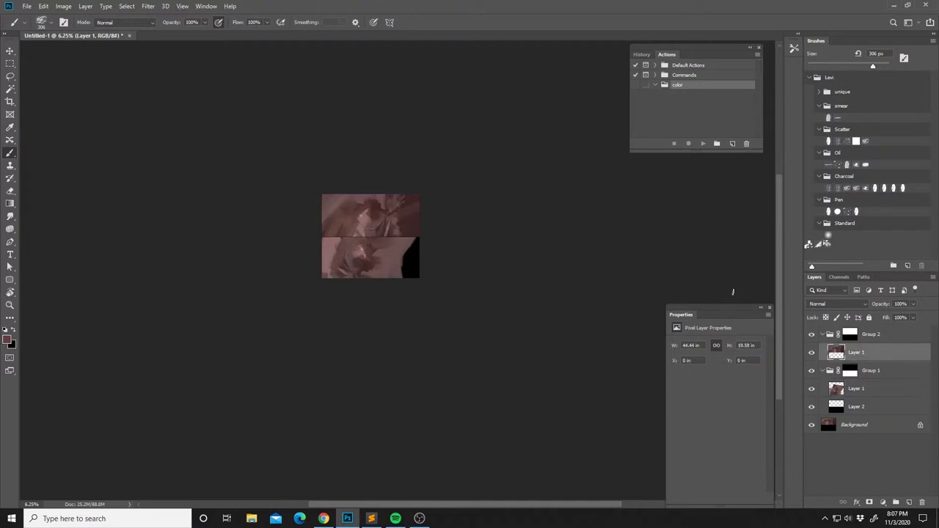
{"action": "key", "text": "l"}
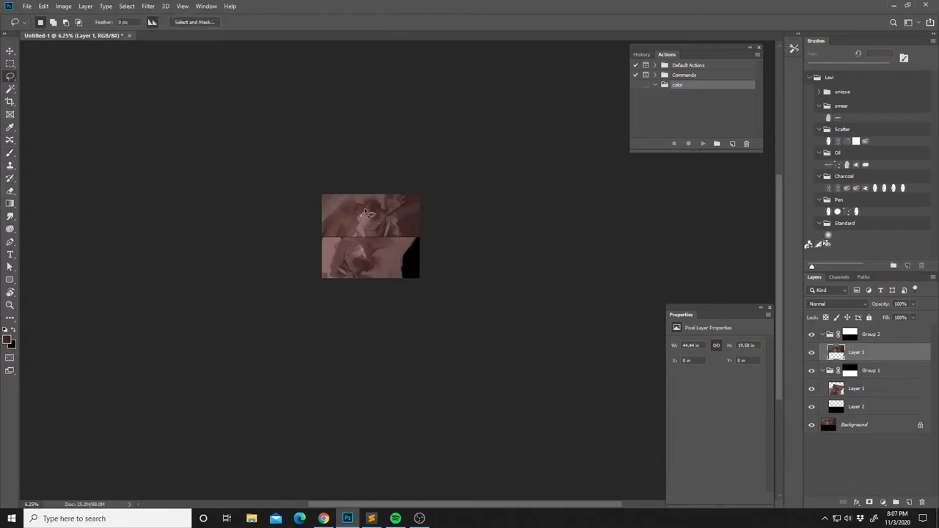
{"action": "key", "text": "b"}
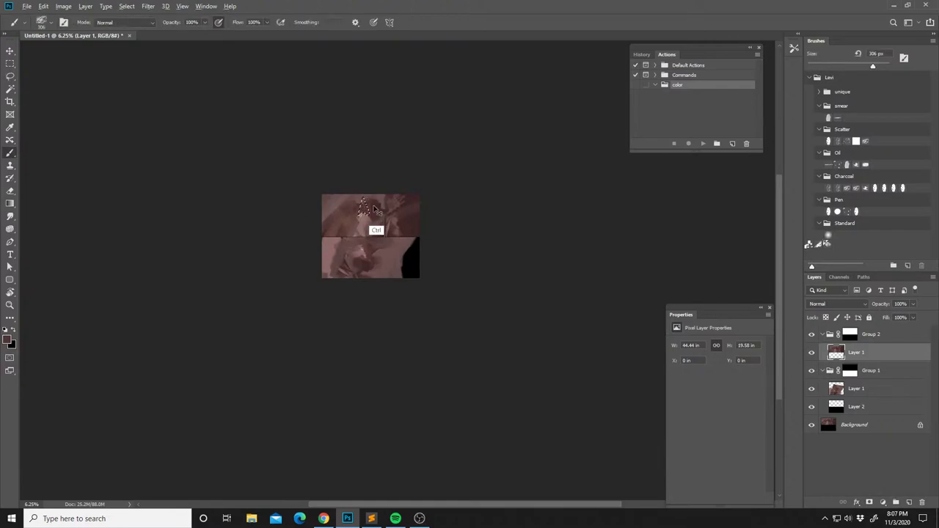
Merge the rotated copy down into Layer 2 in Group 1 and duplicate the merged layer.
{"action": "left_click", "coordinate": [835, 389]}
{"action": "key", "text": "ctrl+e"}
{"action": "key", "text": "ctrl+j"}
Shift the duplicate to neutral grey tones with Color Balance and merge it down into Layer 2.
{"action": "key", "text": "ctrl+b"}
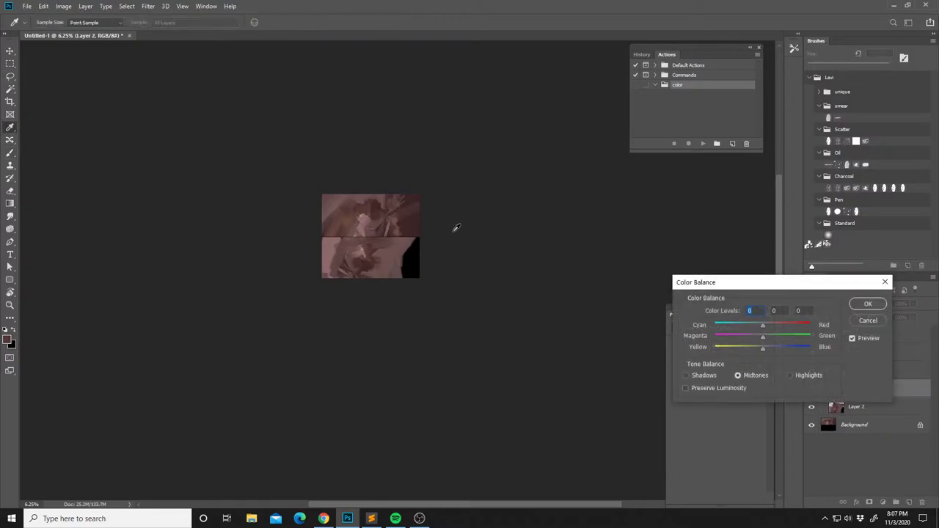
{"action": "key", "text": "Return"}
{"action": "key", "text": "b"}
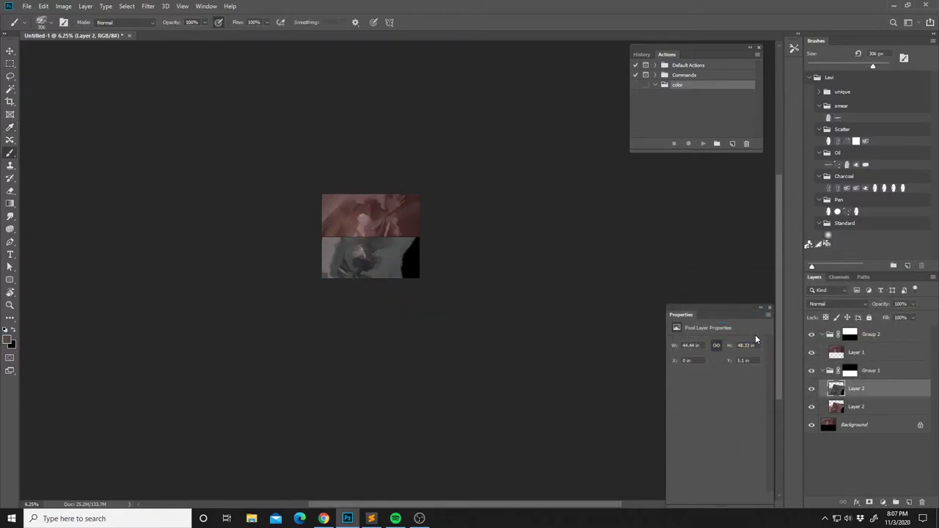
{"action": "key", "text": "ctrl+e"}
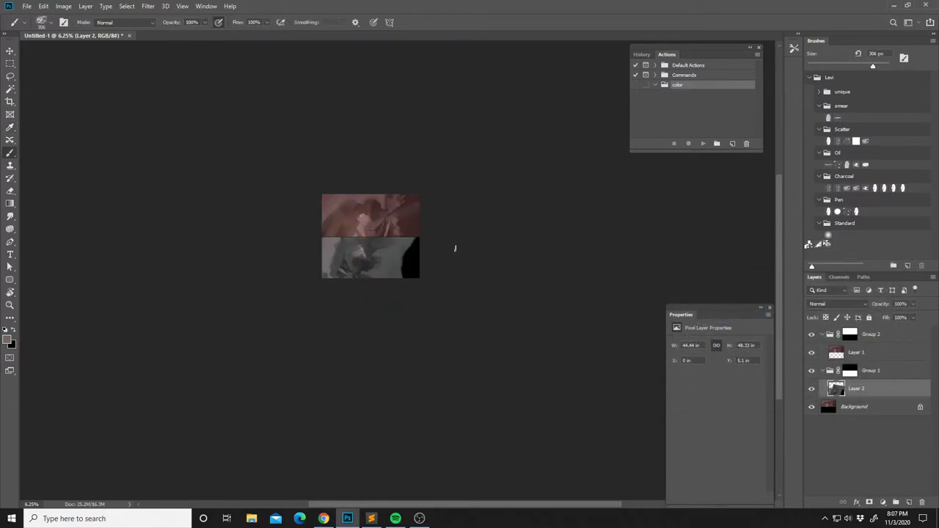
Set the brush size to 84 px and paint sampled grey tones over the centre of the lower panel.
{"action": "right_click", "coordinate": [368, 253]}
{"action": "left_click", "coordinate": [360, 249], "text": "alt"}
{"action": "left_click", "coordinate": [348, 248], "text": "alt"}
{"action": "left_click", "coordinate": [362, 248], "text": "alt"}
Paint small strokes on the upper panel's central figure on Layer 1 with sampled reddish tones.
{"action": "left_click", "coordinate": [850, 353]}
{"action": "left_click", "coordinate": [363, 213], "text": "alt"}
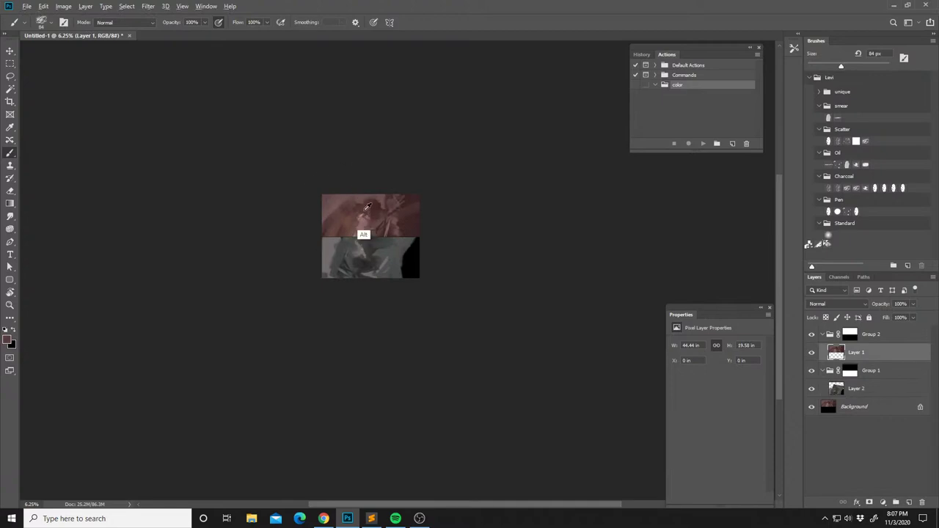
{"action": "left_click", "coordinate": [367, 215], "text": "alt"}
Lasso the background left of the upper figure and paint it with sampled pink using a 480 px brush.
{"action": "key", "text": "l"}
{"action": "mouse_move", "coordinate": [369, 208]}
{"action": "left_mouse_down"}
{"action": "mouse_move", "coordinate": [339, 239]}
{"action": "mouse_move", "coordinate": [387, 180]}
{"action": "mouse_move", "coordinate": [370, 196]}
{"action": "left_mouse_up"}
{"action": "key", "text": "b"}
{"action": "left_click", "coordinate": [359, 194], "text": "alt"}
{"action": "right_click", "coordinate": [369, 195]}
{"action": "left_click", "coordinate": [474, 221]}
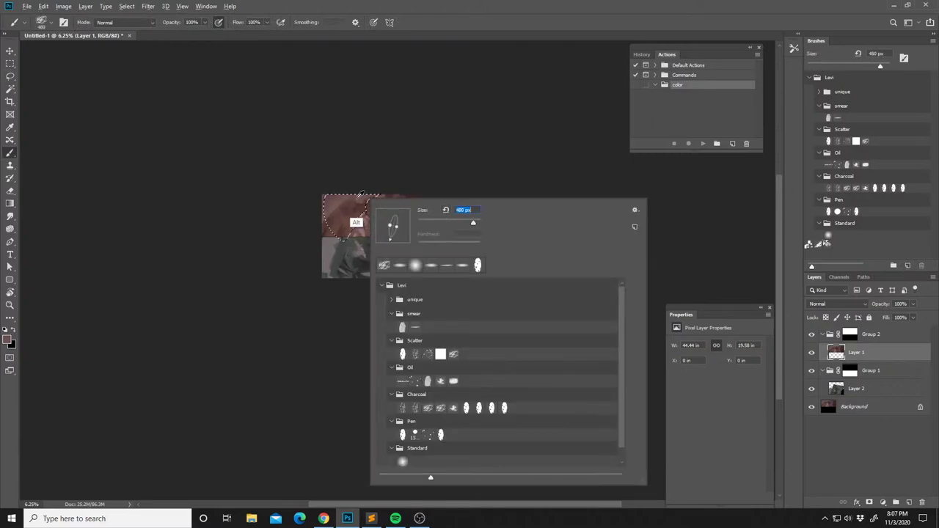
{"action": "left_click", "coordinate": [357, 197], "text": "alt"}
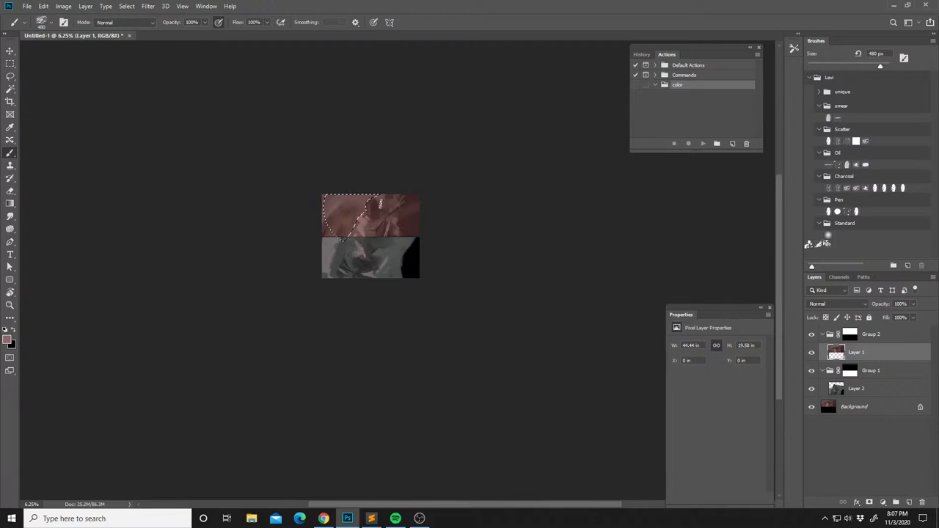
Extend the selection around the upper figure's head and to the left edge, paint it light pink, and clear the selection.
{"action": "key", "text": "l"}
{"action": "mouse_move", "coordinate": [370, 200]}
{"action": "left_mouse_down"}
{"action": "mouse_move", "coordinate": [384, 213]}
{"action": "mouse_move", "coordinate": [382, 184]}
{"action": "left_mouse_up"}
{"action": "key", "text": "b"}
{"action": "left_click", "coordinate": [362, 225], "text": "alt"}
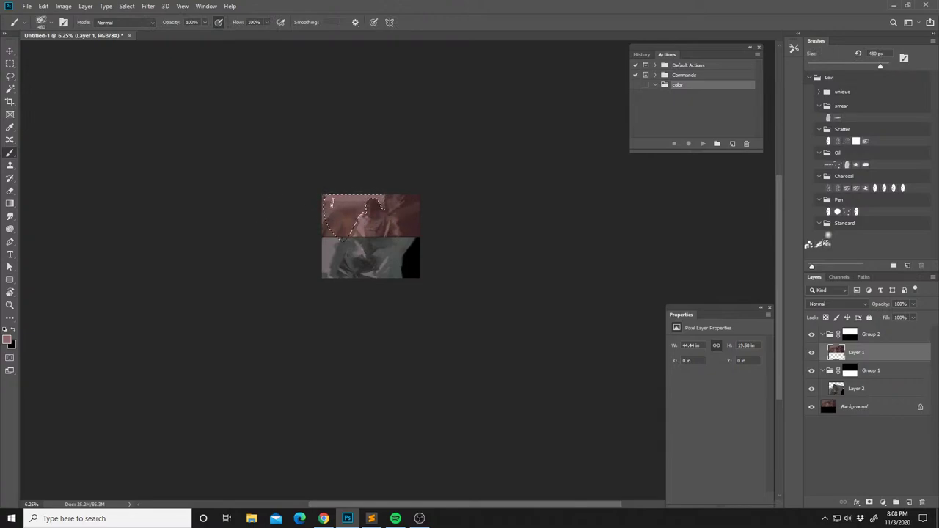
{"action": "key", "text": "l"}
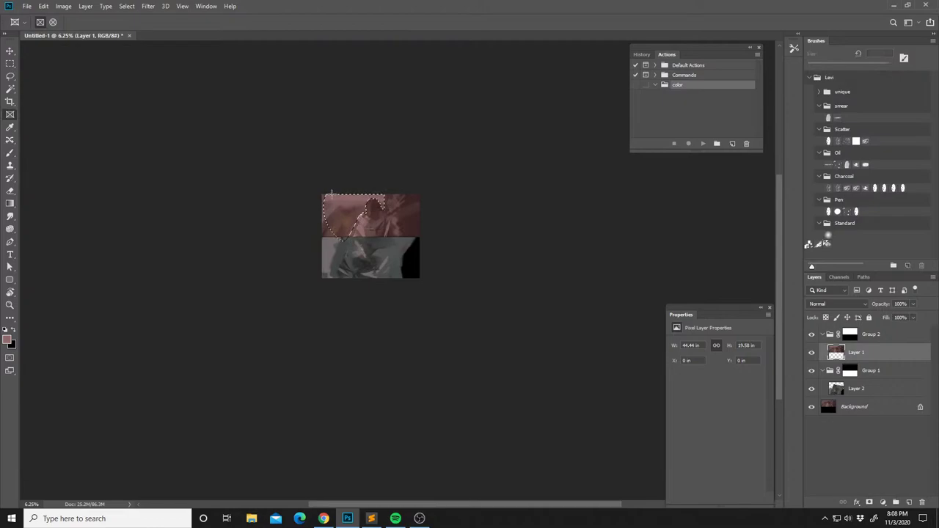
{"action": "key", "text": "b"}
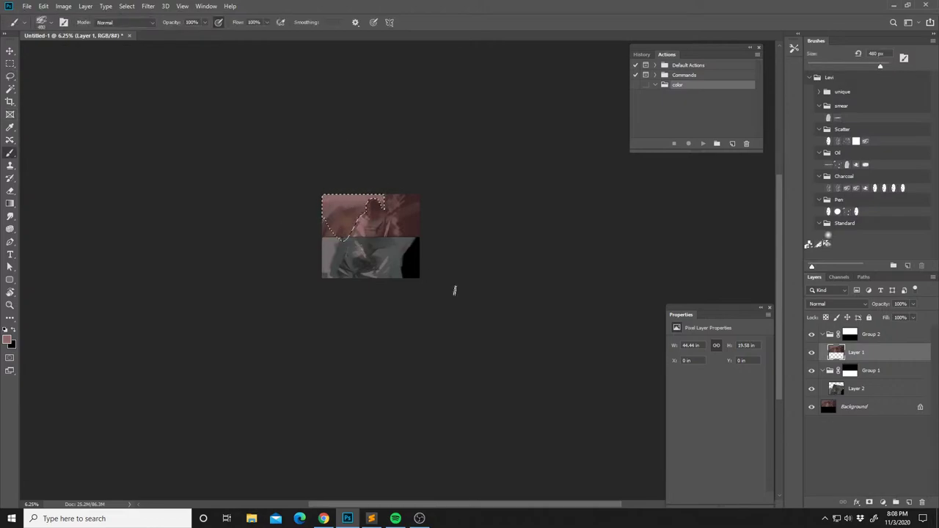
{"action": "key", "text": "ctrl+d"}
Lasso the central area of the lower panel on Layer 2, paint it with a muted dark tone, and clear the selection.
{"action": "left_click", "coordinate": [832, 378]}
{"action": "left_click", "coordinate": [834, 389]}
{"action": "key", "text": "l"}
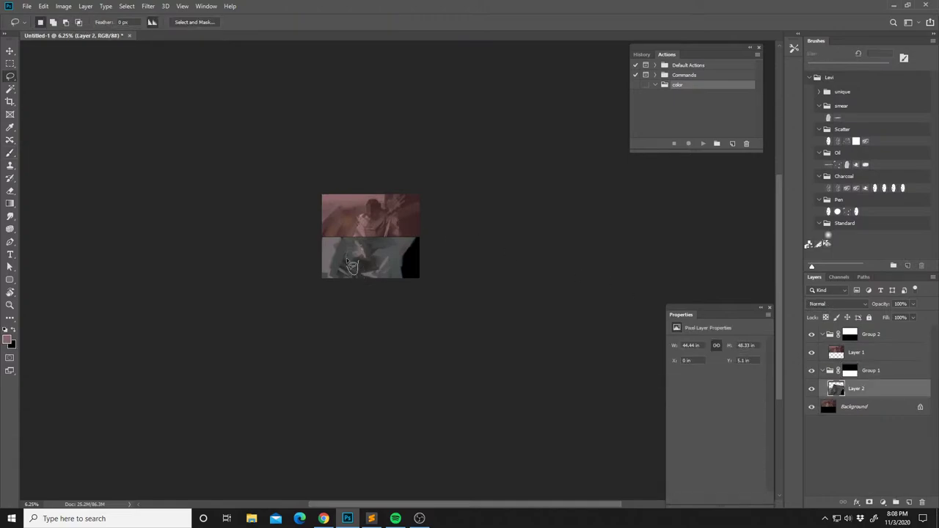
{"action": "key", "text": "b"}
{"action": "key", "text": "d"}
{"action": "key", "text": "ctrl+d"}
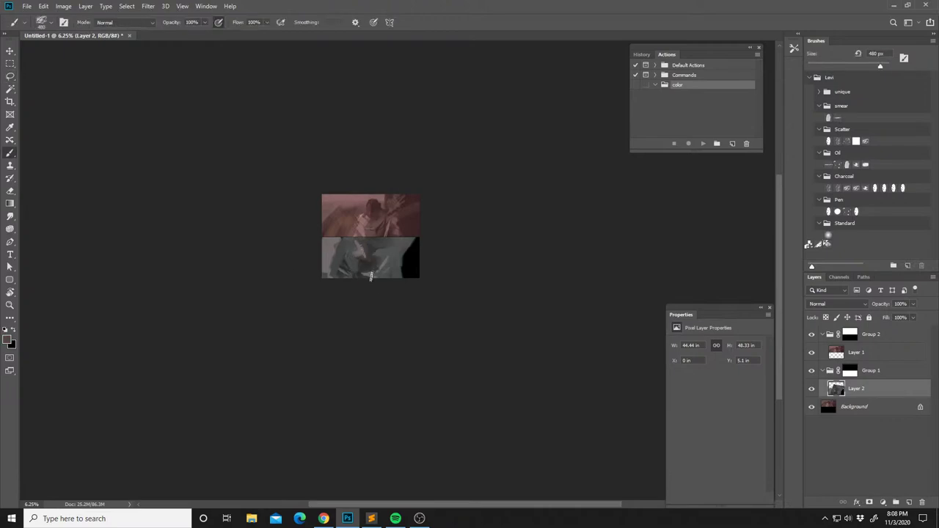
Set the brush size to 61 px and paint sampled grey tones over the centre and left of the lower figure.
{"action": "right_click", "coordinate": [374, 252]}
{"action": "key", "text": "Return"}
{"action": "left_click", "coordinate": [334, 259], "text": "alt"}
{"action": "right_click", "coordinate": [345, 233]}
{"action": "left_click_drag", "start_coordinate": [405, 247], "coordinate": [414, 247]}
{"action": "key", "text": "Return"}
{"action": "left_click", "coordinate": [339, 254], "text": "alt"}
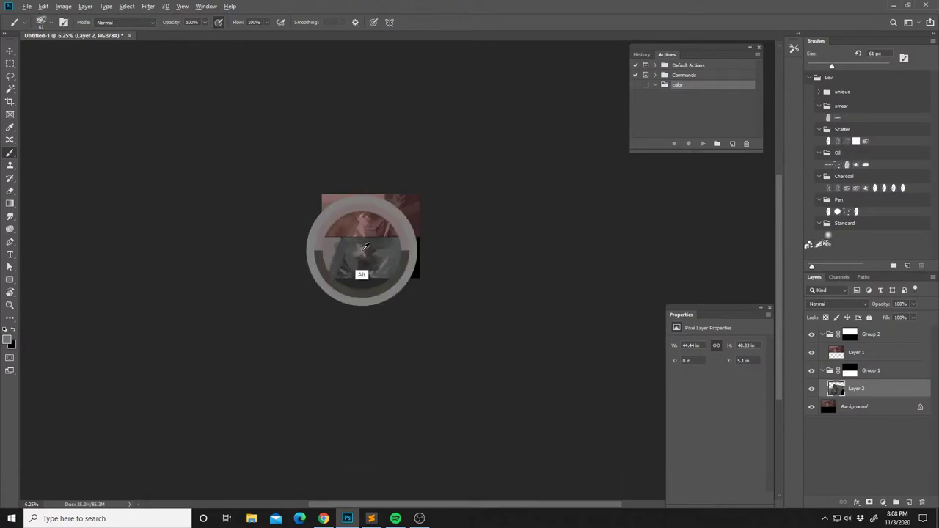
Lasso a narrow strip along the upper edge of the lower panel, paint it grey with a larger brush, and clear the selection.
{"action": "key", "text": "l"}
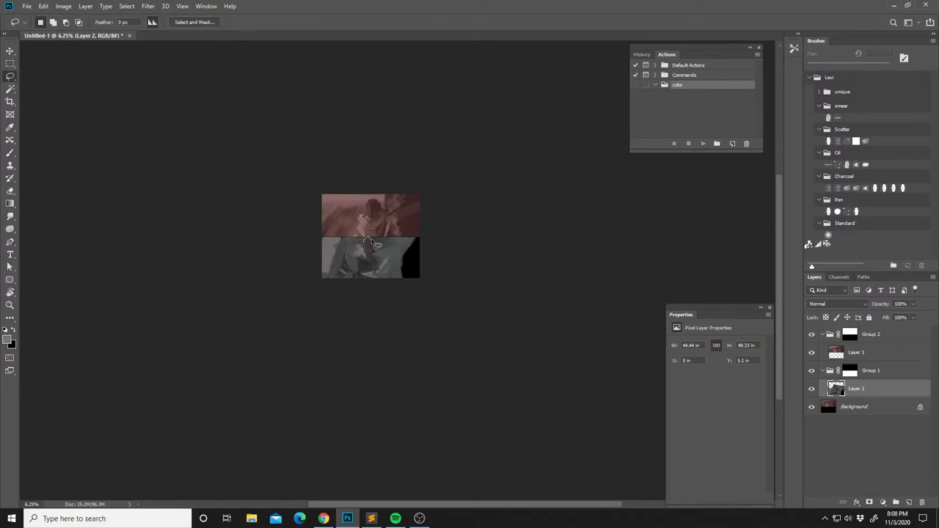
{"action": "key", "text": "b"}
{"action": "key", "text": "ctrl+shift+d"}
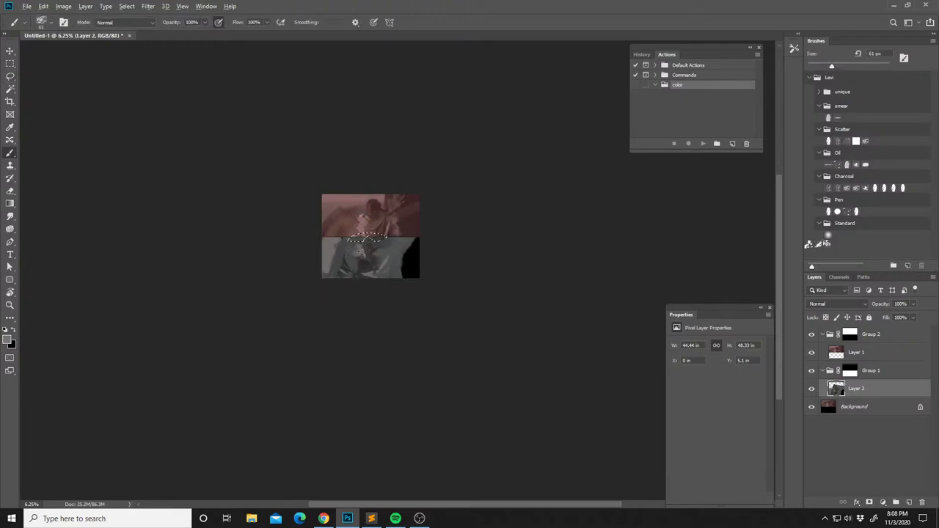
{"action": "right_click", "coordinate": [391, 255]}
{"action": "left_click_drag", "start_coordinate": [462, 248], "coordinate": [476, 247]}
{"action": "left_click", "coordinate": [375, 240]}
{"action": "key", "text": "ctrl+d"}
Cover the black area at the lower panel's right side with sampled dark greys using a 322 px brush.
{"action": "left_click", "coordinate": [373, 253], "text": "alt"}
{"action": "mouse_move", "coordinate": [375, 258]}
{"action": "left_mouse_down"}
{"action": "mouse_move", "coordinate": [408, 257]}
{"action": "mouse_move", "coordinate": [410, 246]}
{"action": "mouse_move", "coordinate": [395, 257]}
{"action": "mouse_move", "coordinate": [413, 270]}
{"action": "left_mouse_up"}
{"action": "left_click", "coordinate": [394, 254], "text": "alt"}
{"action": "right_click", "coordinate": [401, 253]}
{"action": "left_click", "coordinate": [366, 290]}
{"action": "left_click", "coordinate": [364, 262], "text": "alt"}
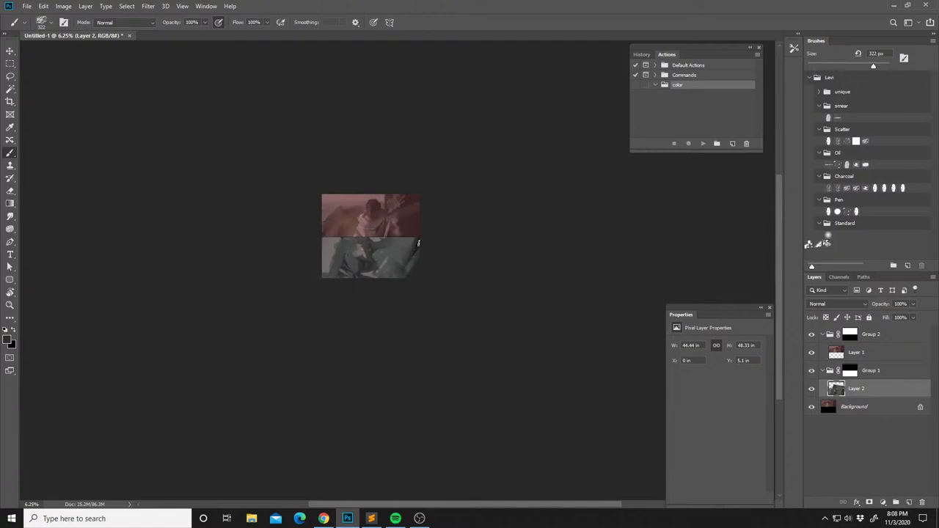
Lasso a thin diagonal sliver at the centre of the lower figure and paint it with sampled tones using a smaller brush.
{"action": "key", "text": "l"}
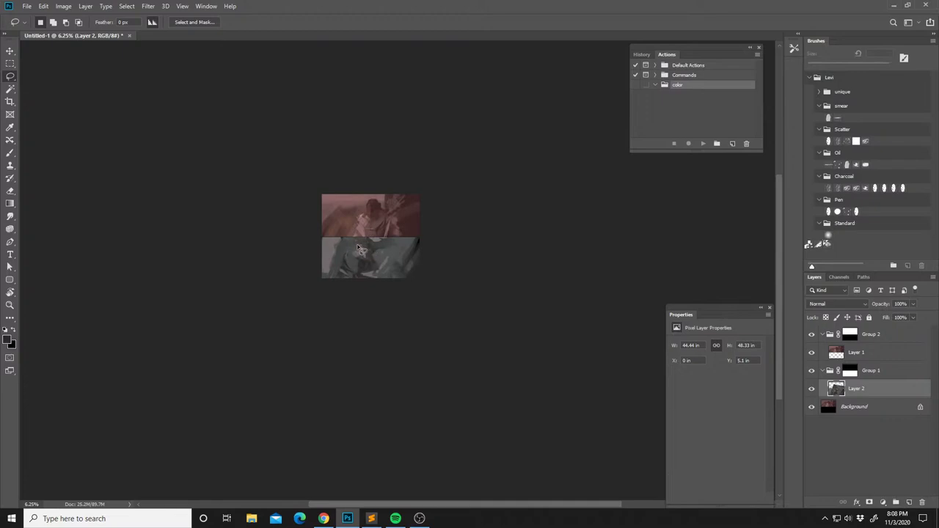
{"action": "left_click_drag", "start_coordinate": [376, 265], "coordinate": [350, 237]}
{"action": "key", "text": "b"}
{"action": "key", "text": "alt"}
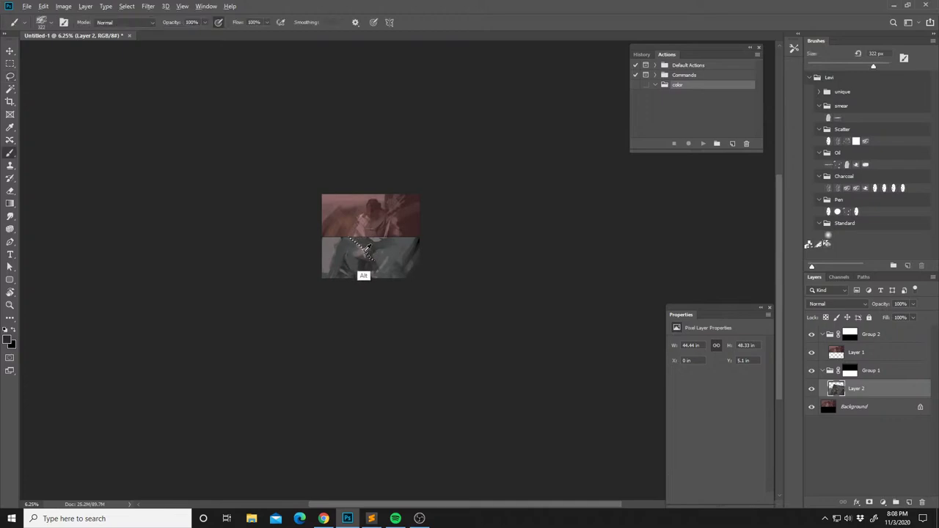
{"action": "left_click", "coordinate": [367, 248], "text": "alt"}
{"action": "left_click", "coordinate": [363, 256], "text": "alt"}
{"action": "right_click", "coordinate": [368, 247]}
{"action": "left_click", "coordinate": [437, 245]}
{"action": "left_click", "coordinate": [366, 251]}
Refine the lower figure's centre with sampled tones using an 89 px brush, and set the brush size to 146 px.
{"action": "right_click", "coordinate": [369, 254]}
{"action": "left_click", "coordinate": [448, 245]}
{"action": "left_click", "coordinate": [357, 250]}
{"action": "left_click", "coordinate": [367, 259], "text": "alt"}
{"action": "right_click", "coordinate": [363, 264]}
{"action": "left_click", "coordinate": [449, 236]}
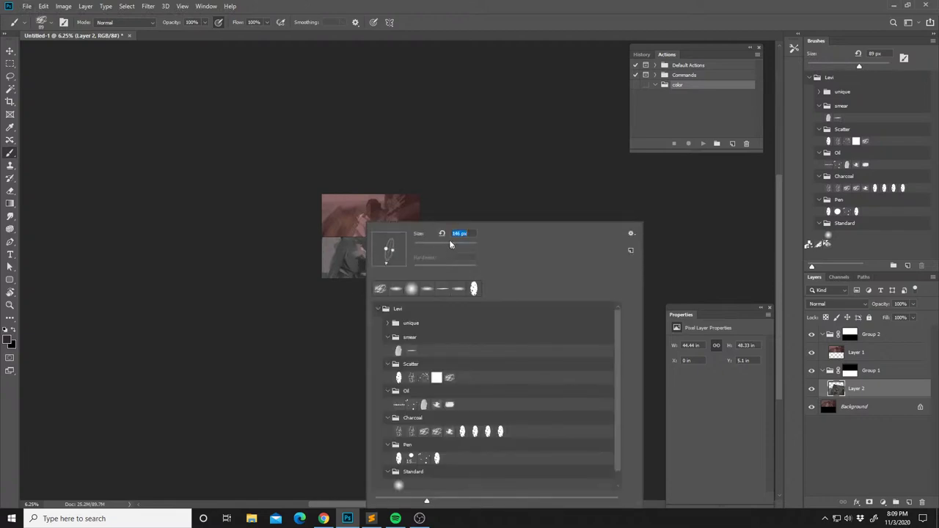
{"action": "type", "text": "146"}
{"action": "key", "text": "Return"}
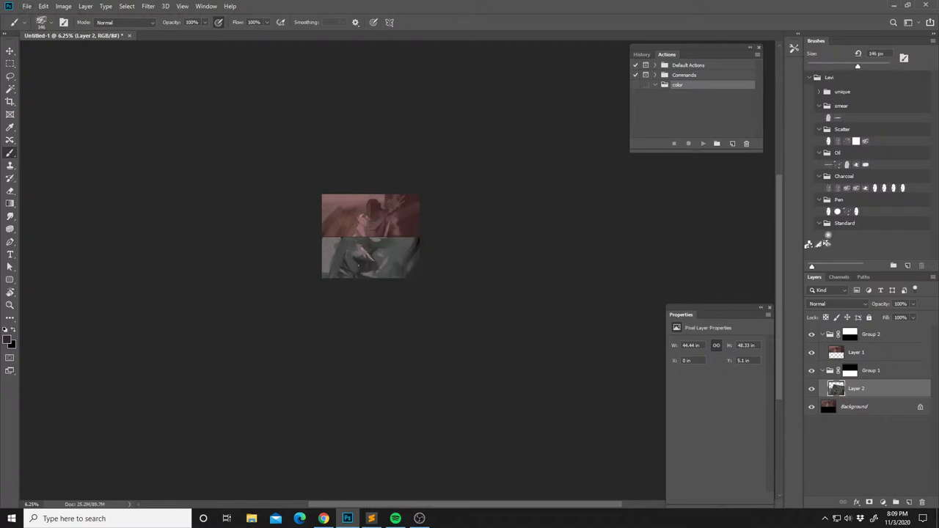
On Layer 1, lasso a small area beside the upper figure's head and paint it with a sampled reddish tone.
{"action": "left_click", "coordinate": [841, 358]}
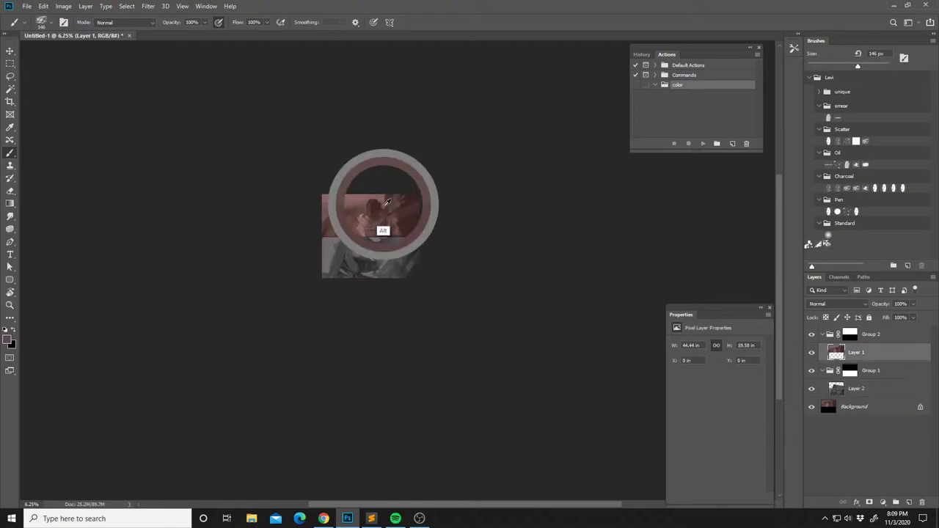
{"action": "key", "text": "l"}
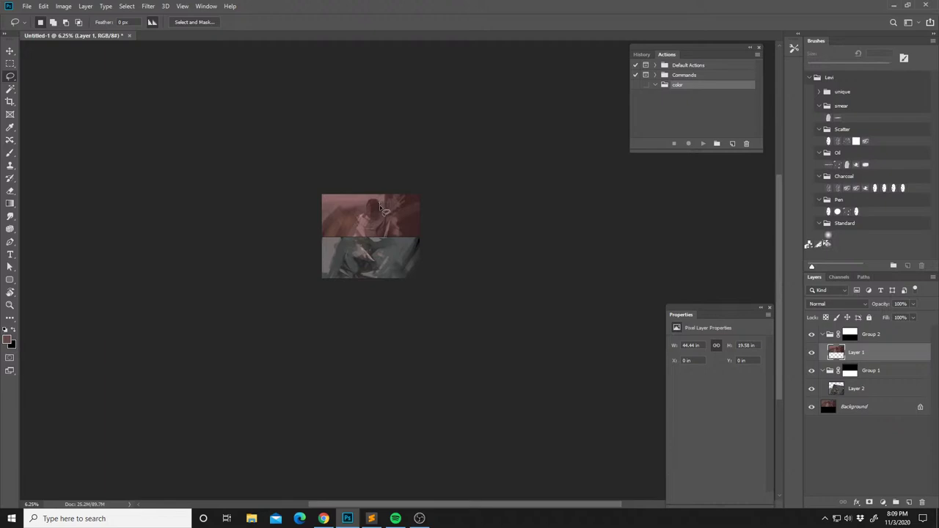
{"action": "key", "text": "b"}
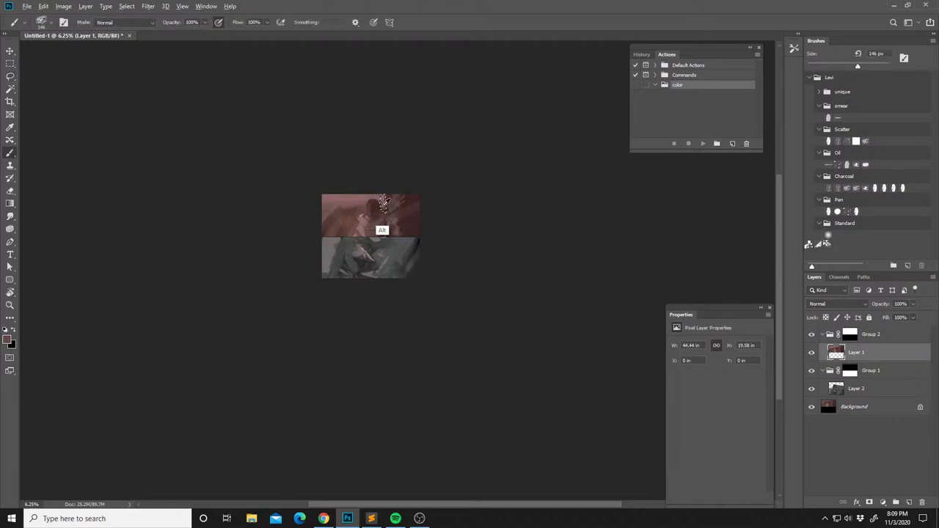
{"action": "left_click", "coordinate": [382, 200], "text": "alt"}
Paint sampled dark red tones over the upper figure's right side and shoulder with the 146 px brush.
{"action": "left_click", "coordinate": [388, 222], "text": "alt"}
{"action": "left_click", "coordinate": [374, 232], "text": "alt"}
{"action": "left_click_drag", "start_coordinate": [401, 205], "coordinate": [379, 238]}
{"action": "left_click", "coordinate": [392, 223], "text": "alt"}
{"action": "left_click", "coordinate": [401, 221], "text": "alt"}
{"action": "left_click", "coordinate": [401, 227], "text": "alt"}
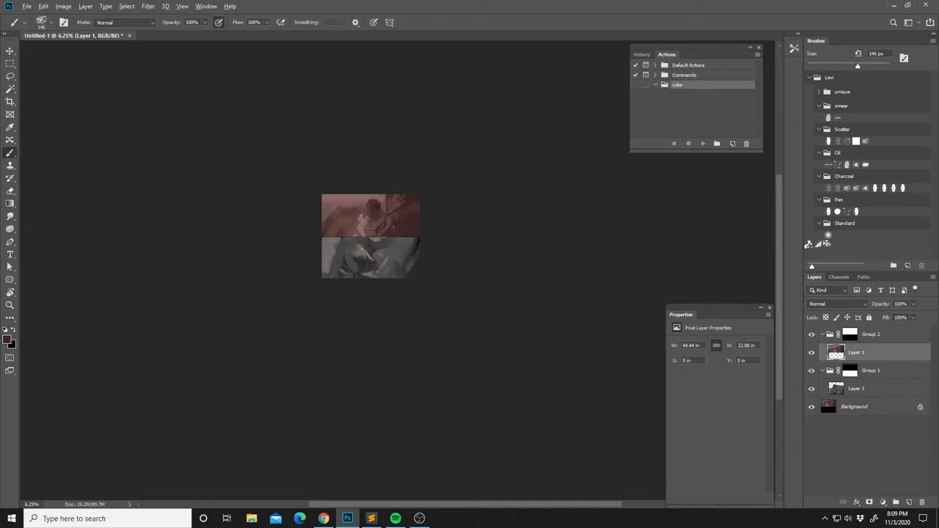
On Layer 2, rework the lower figure's torso and the left background with sampled tones using the 146 px brush.
{"action": "left_click", "coordinate": [355, 241], "text": "alt"}
{"action": "left_click_drag", "start_coordinate": [362, 255], "coordinate": [373, 244]}
{"action": "left_click", "coordinate": [836, 389]}
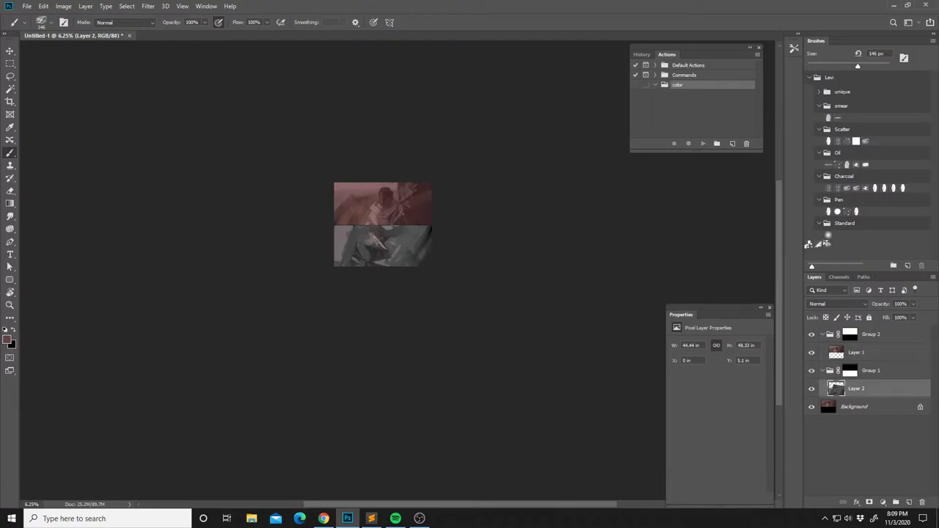
{"action": "left_click", "coordinate": [374, 232], "text": "alt"}
{"action": "left_click", "coordinate": [372, 235], "text": "alt"}
{"action": "left_click", "coordinate": [353, 228], "text": "alt"}
{"action": "left_click", "coordinate": [370, 244], "text": "alt"}
{"action": "left_click", "coordinate": [350, 240], "text": "alt"}
{"action": "left_click", "coordinate": [361, 254], "text": "alt"}
{"action": "left_click", "coordinate": [381, 261], "text": "alt"}
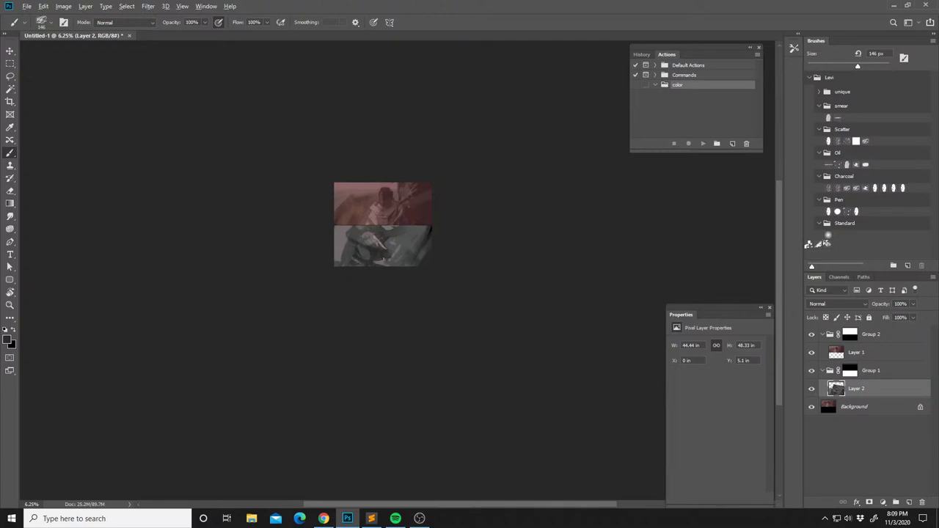
Flip the canvas horizontally and paint a sampled skin tone on the lower panel's hand.
{"action": "left_click", "coordinate": [383, 241], "text": "alt"}
{"action": "key", "text": "ctrl+shift+h"}
{"action": "left_click", "coordinate": [386, 249], "text": "alt"}
{"action": "left_click", "coordinate": [383, 242], "text": "alt"}
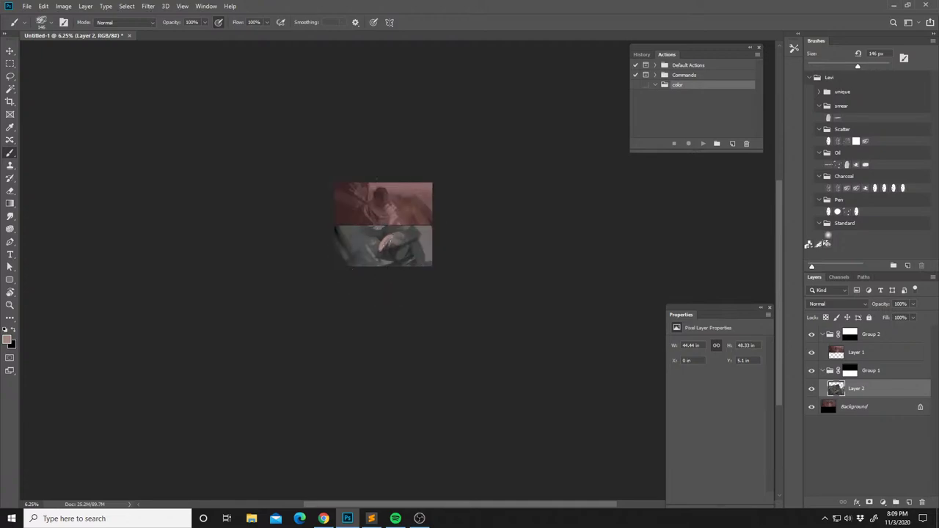
Paint the lower figure's sleeve and shape the hand with sampled grey and skin tones on Layer 2.
{"action": "left_click", "coordinate": [409, 231], "text": "alt"}
{"action": "left_click", "coordinate": [415, 236], "text": "alt"}
{"action": "left_click", "coordinate": [418, 237], "text": "alt"}
{"action": "left_click", "coordinate": [382, 247], "text": "alt"}
{"action": "left_click", "coordinate": [383, 251], "text": "alt"}
{"action": "left_click", "coordinate": [381, 248], "text": "alt"}
{"action": "left_click", "coordinate": [380, 247], "text": "alt"}
{"action": "left_click", "coordinate": [386, 245], "text": "alt"}
Add a new layer above Layer 2, fill it with black, and set its blend mode to Color Dodge.
{"action": "key", "text": "ctrl+shift+n"}
{"action": "key", "text": "Return"}
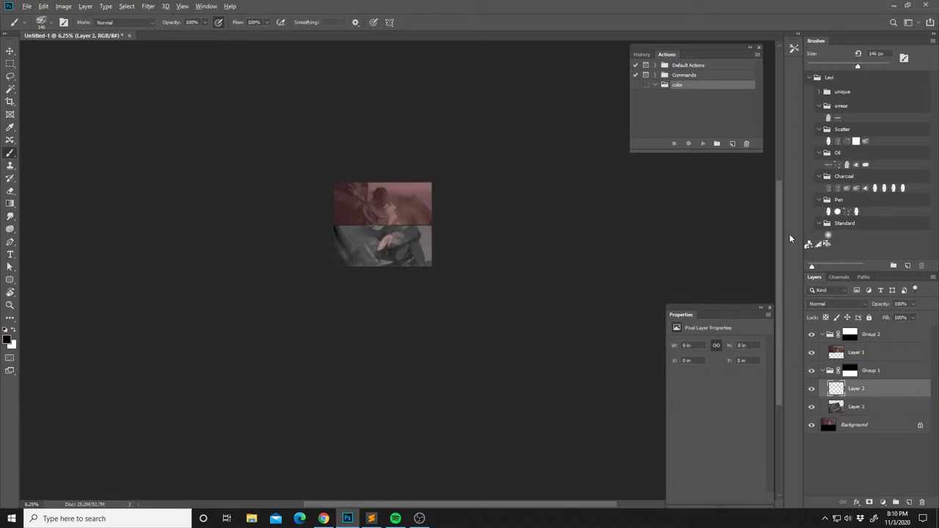
{"action": "key", "text": "d"}
{"action": "key", "text": "alt+BackSpace"}
{"action": "left_click", "coordinate": [844, 303]}
{"action": "left_click", "coordinate": [834, 374]}
Choose the soft round brush at 322 px with white paint and set the brush mode to Color Dodge.
{"action": "right_click", "coordinate": [397, 254]}
{"action": "left_click", "coordinate": [443, 289]}
{"action": "left_click", "coordinate": [496, 248]}
{"action": "left_click", "coordinate": [473, 186]}
{"action": "key", "text": "x"}
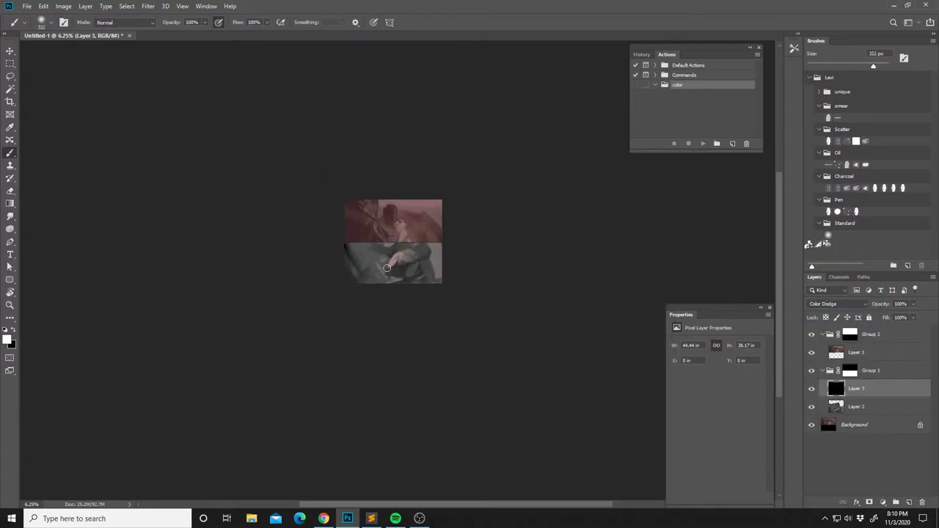
{"action": "right_click", "coordinate": [391, 270], "text": "shift"}
{"action": "left_click", "coordinate": [418, 344]}
Select the pale hand area on Layer 2 with the Magic Wand and return to the brush on Layer 3.
{"action": "left_click", "coordinate": [846, 411]}
{"action": "key", "text": "w"}
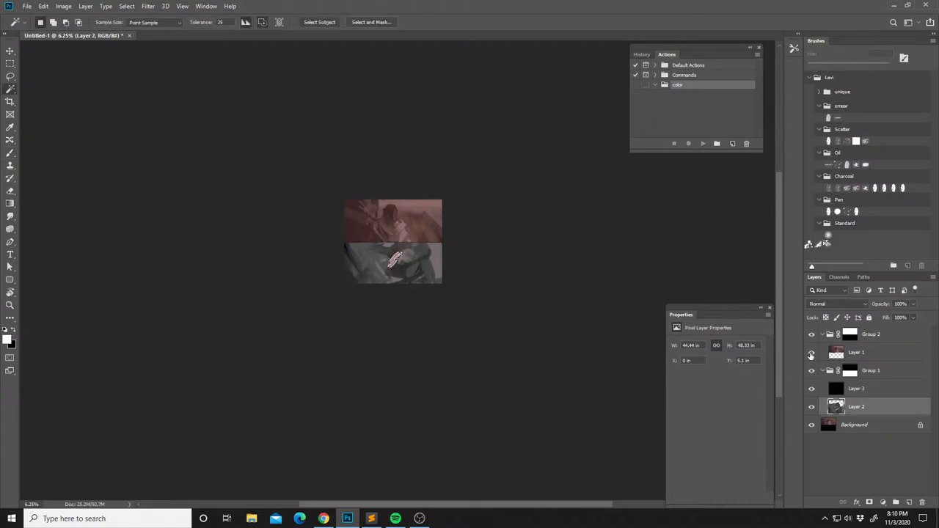
{"action": "left_click", "coordinate": [833, 388]}
{"action": "key", "text": "b"}
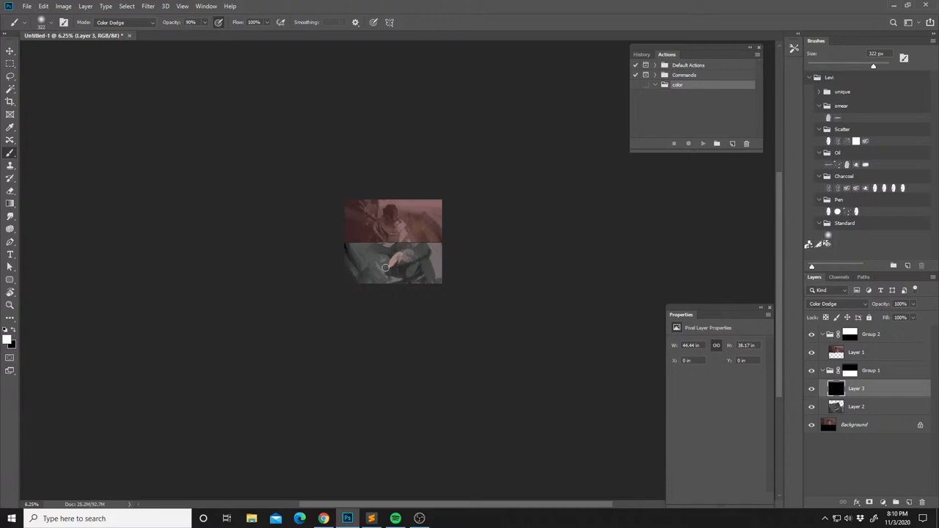
Set the brush mode to Normal and brush a white glow over the lower panel's hand on Layer 3.
{"action": "right_click", "coordinate": [397, 285], "text": "shift"}
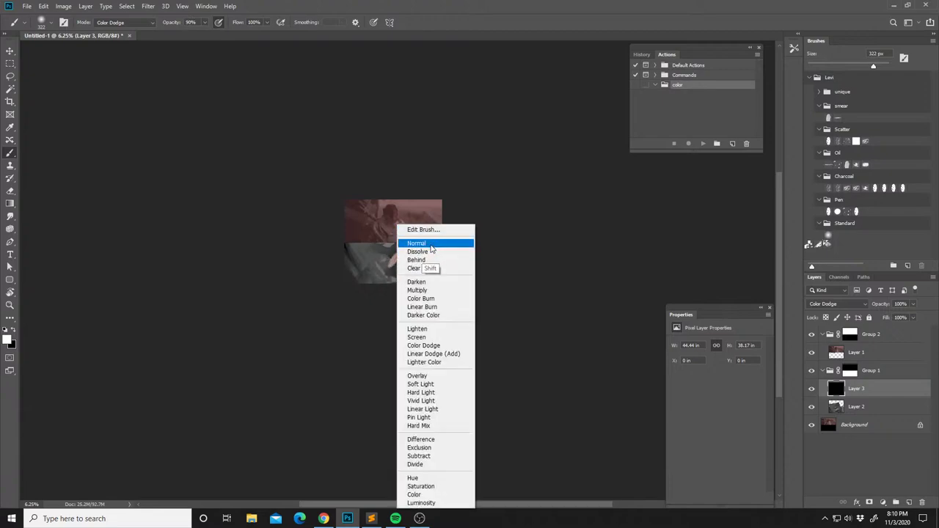
{"action": "left_click", "coordinate": [431, 245]}
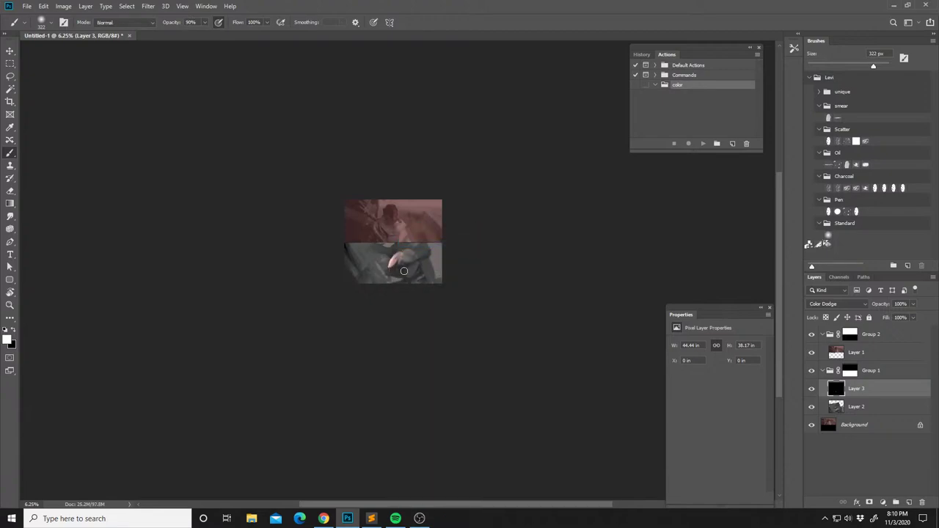
{"action": "left_click_drag", "start_coordinate": [403, 272], "coordinate": [412, 261]}
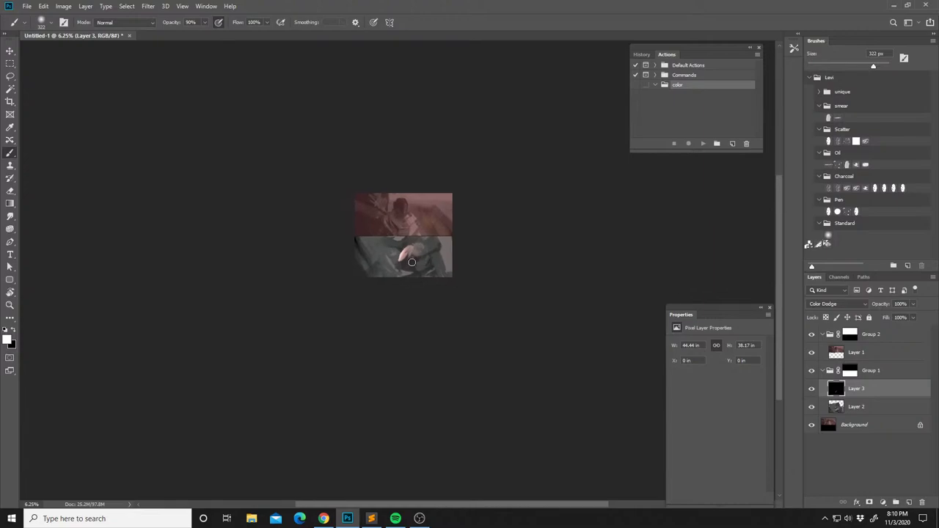
On Layer 1, sample a dark tone from the upper figure and choose the textured brush at 32 px.
{"action": "key", "text": "l"}
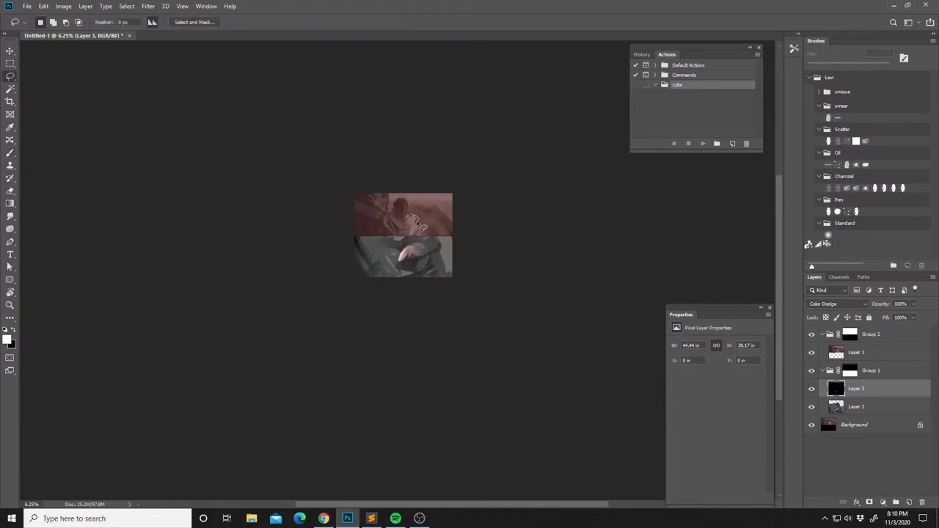
{"action": "key", "text": "alt+bracketright"}
{"action": "key", "text": "alt+bracketright"}
{"action": "key", "text": "b"}
{"action": "left_click", "coordinate": [401, 214], "text": "alt"}
{"action": "right_click", "coordinate": [415, 209]}
{"action": "left_click", "coordinate": [444, 275]}
{"action": "left_click", "coordinate": [474, 232]}
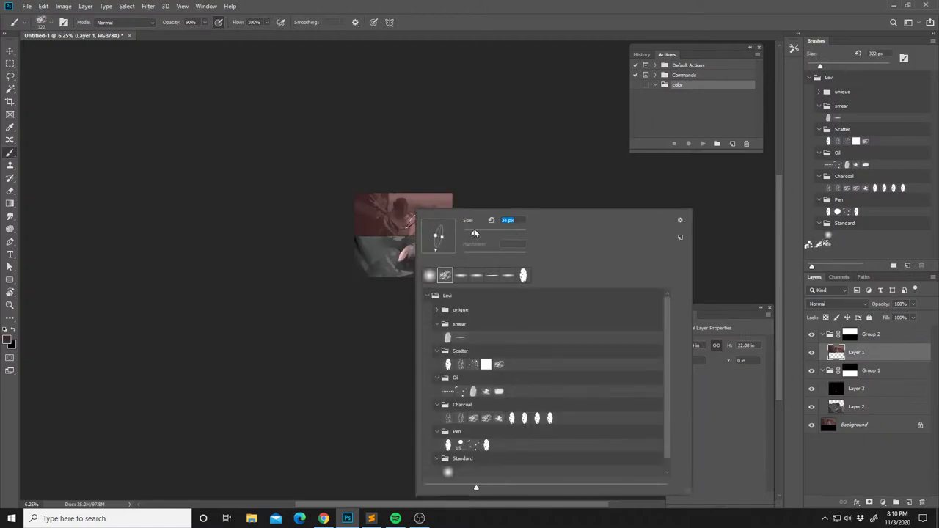
Paint small strokes on the upper figure's chest and arm with sampled dark reds and pinks.
{"action": "left_click", "coordinate": [383, 225], "text": "alt"}
{"action": "left_click", "coordinate": [414, 223], "text": "alt"}
{"action": "left_click", "coordinate": [388, 228], "text": "alt"}
{"action": "left_click", "coordinate": [396, 225], "text": "alt"}
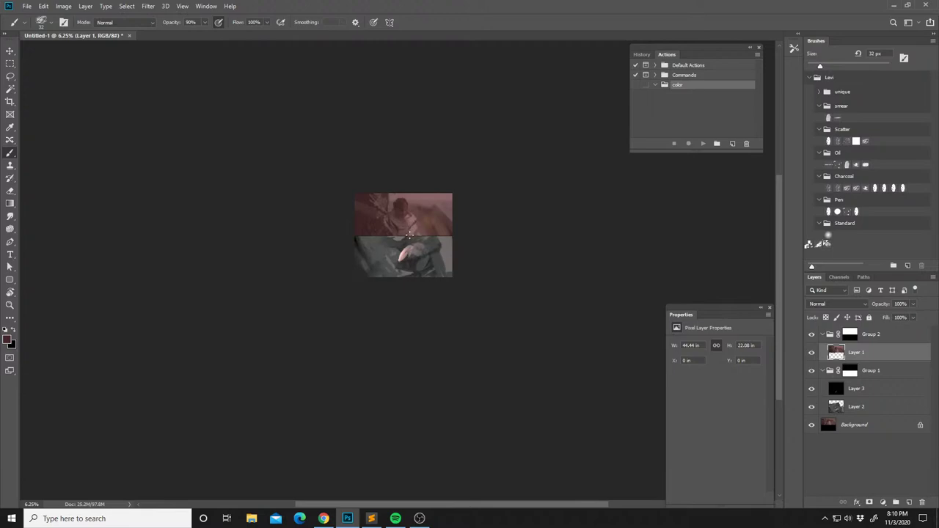
{"action": "left_click", "coordinate": [394, 218], "text": "alt"}
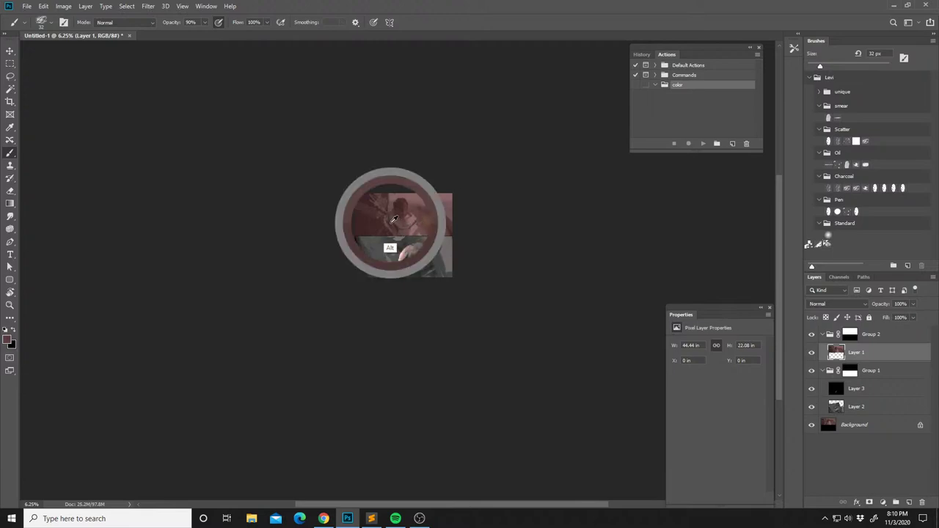
Touch up the upper figure's outline and the surrounding background with sampled pink tones.
{"action": "left_click", "coordinate": [412, 223], "text": "alt"}
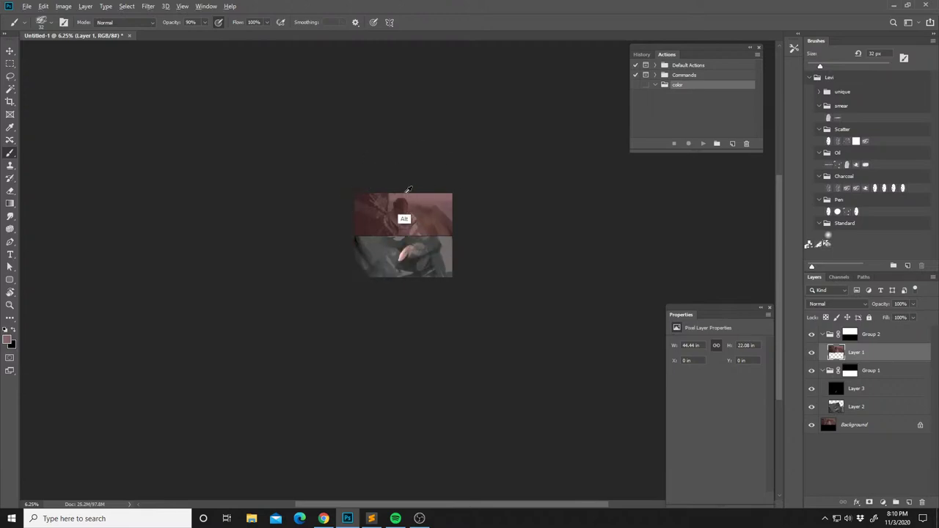
{"action": "left_click", "coordinate": [435, 210], "text": "alt"}
{"action": "left_click", "coordinate": [430, 199], "text": "alt"}
{"action": "left_click", "coordinate": [394, 195], "text": "alt"}
Lasso the dark left side of the upper panel and blend sampled red into it with the Mixer Brush at 165 px.
{"action": "key", "text": "l"}
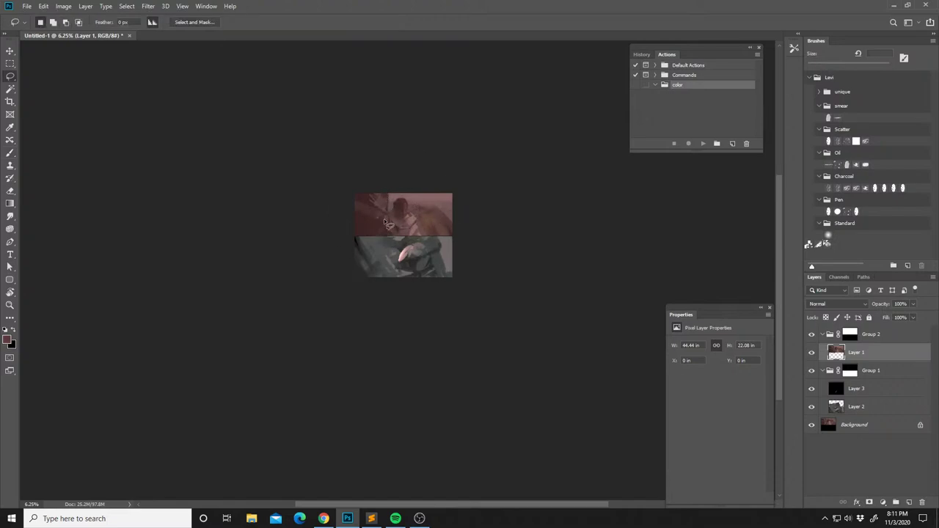
{"action": "mouse_move", "coordinate": [380, 219]}
{"action": "left_mouse_down"}
{"action": "mouse_move", "coordinate": [375, 251]}
{"action": "mouse_move", "coordinate": [355, 231]}
{"action": "mouse_move", "coordinate": [380, 171]}
{"action": "mouse_move", "coordinate": [378, 208]}
{"action": "left_mouse_up"}
{"action": "key", "text": "b"}
{"action": "key", "text": "shift+b"}
{"action": "key", "text": "shift+b"}
{"action": "key", "text": "shift+b"}
{"action": "right_click", "coordinate": [377, 216]}
{"action": "left_click", "coordinate": [468, 240]}
{"action": "left_click", "coordinate": [381, 201], "text": "alt"}
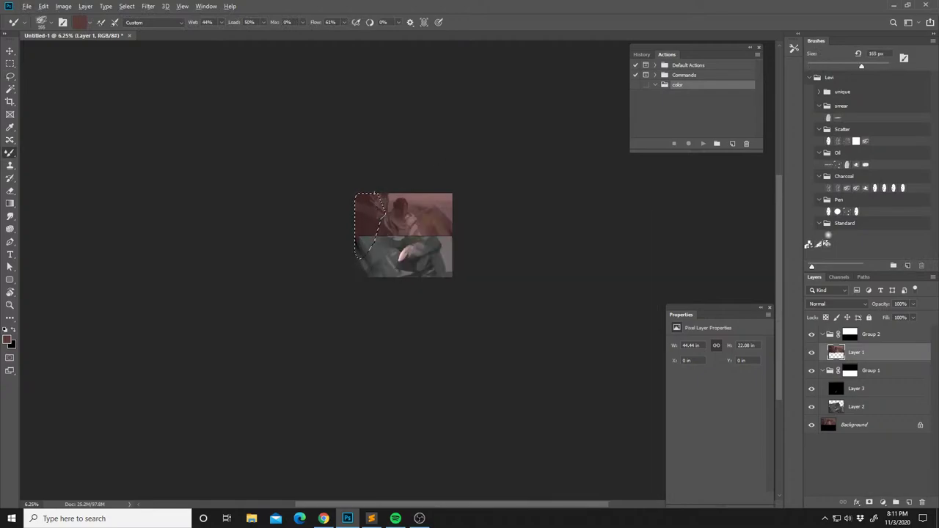
Set the Mixer Brush to the oval charcoal brush at 354 px and blend sampled reds across the upper panel's dark side.
{"action": "right_click", "coordinate": [380, 214]}
{"action": "left_click_drag", "start_coordinate": [473, 235], "coordinate": [482, 234]}
{"action": "left_click", "coordinate": [376, 209], "text": "alt"}
{"action": "left_click", "coordinate": [371, 199], "text": "alt"}
{"action": "left_click", "coordinate": [381, 196], "text": "alt"}
{"action": "left_click", "coordinate": [377, 214], "text": "alt"}
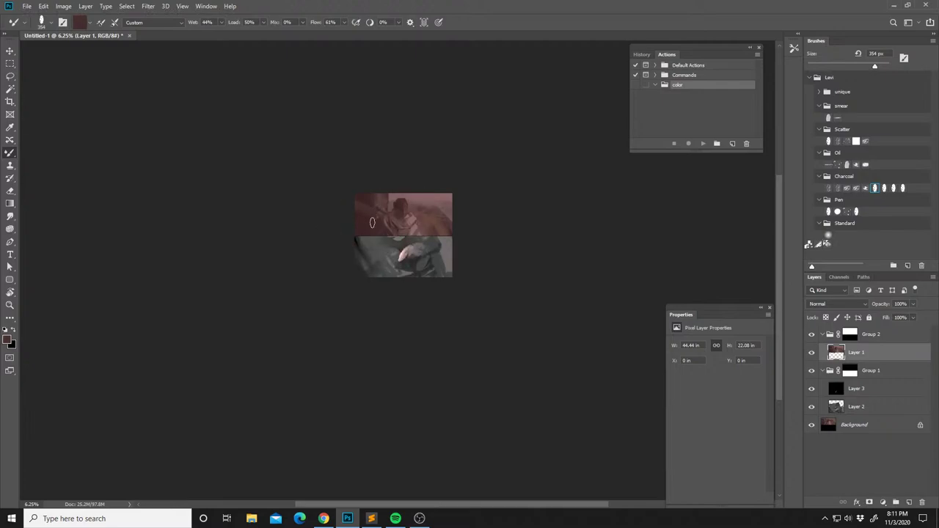
{"action": "left_click", "coordinate": [368, 214], "text": "alt"}
{"action": "left_click", "coordinate": [423, 222], "text": "alt"}
Lasso the area right of the upper figure's head and blend sampled pink there with the 354 px Mixer Brush.
{"action": "key", "text": "l"}
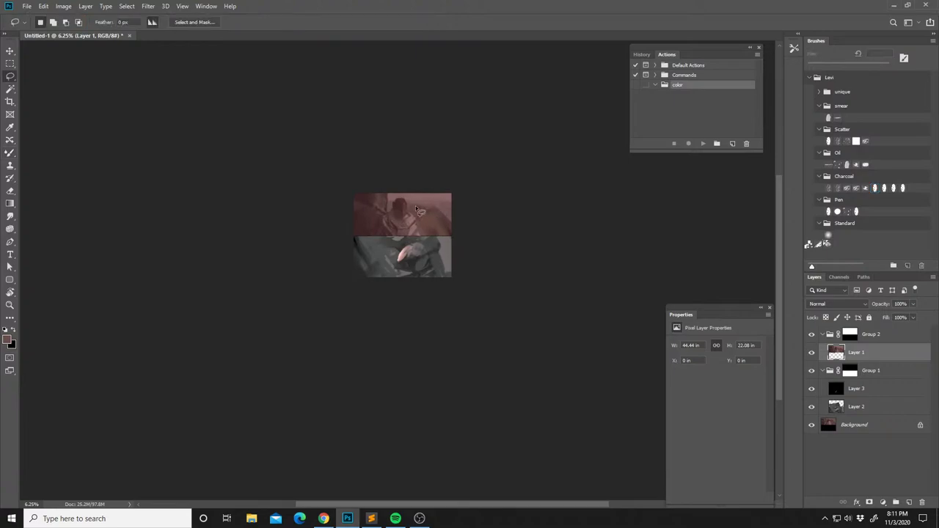
{"action": "mouse_move", "coordinate": [434, 213]}
{"action": "left_mouse_down"}
{"action": "mouse_move", "coordinate": [449, 208]}
{"action": "mouse_move", "coordinate": [401, 198]}
{"action": "mouse_move", "coordinate": [415, 212]}
{"action": "left_mouse_up"}
{"action": "key", "text": "b"}
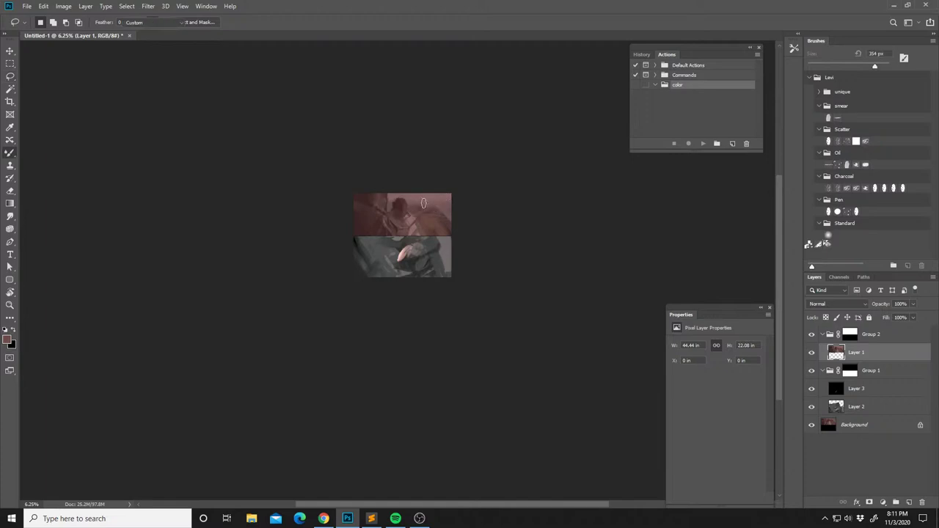
{"action": "left_click", "coordinate": [427, 197], "text": "alt"}
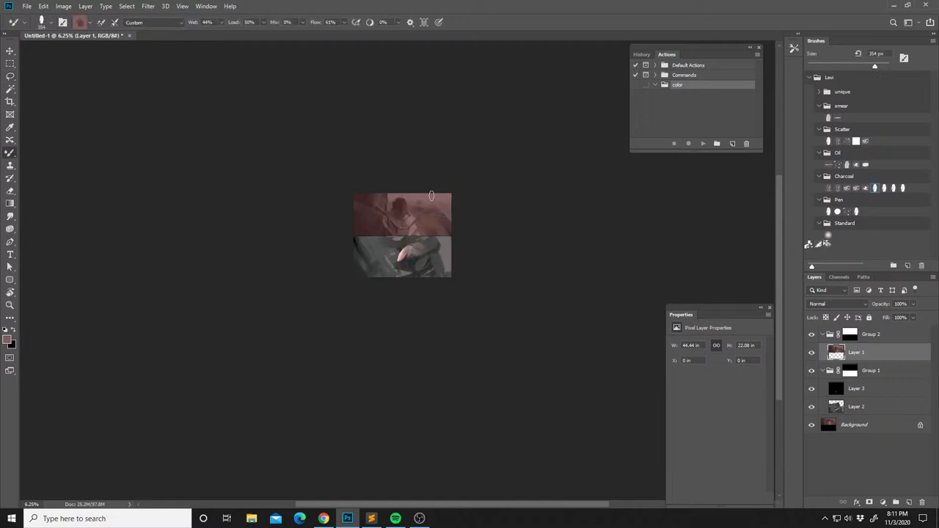
Clear the selection and merge Layer 3 down into Layer 2 inside Group 1.
{"action": "key", "text": "ctrl+d"}
{"action": "key", "text": "l"}
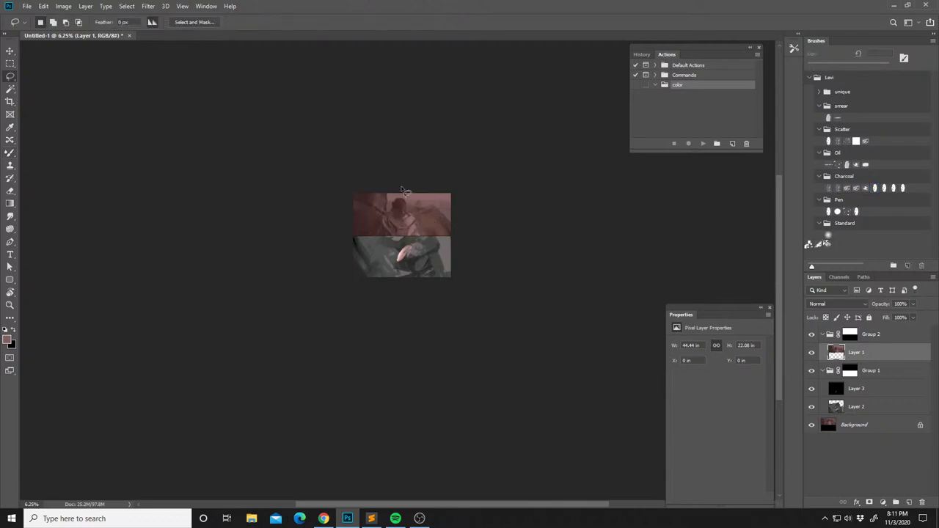
{"action": "left_click", "coordinate": [833, 396]}
{"action": "key", "text": "ctrl+e"}
Blend sampled tones around the lower figure's pale highlight with the Mixer Brush at 44 px.
{"action": "key", "text": "b"}
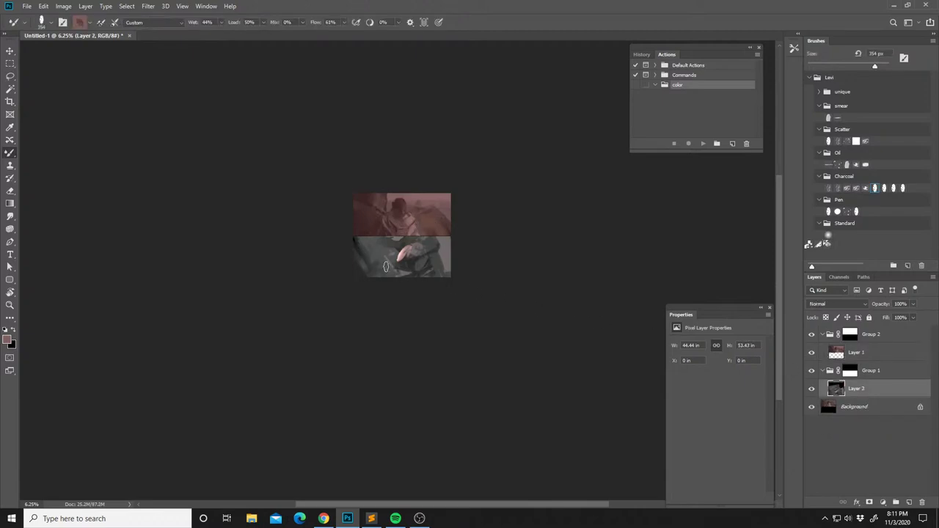
{"action": "right_click", "coordinate": [401, 259]}
{"action": "left_click", "coordinate": [465, 249]}
{"action": "left_click", "coordinate": [376, 229]}
{"action": "left_click", "coordinate": [407, 252], "text": "alt"}
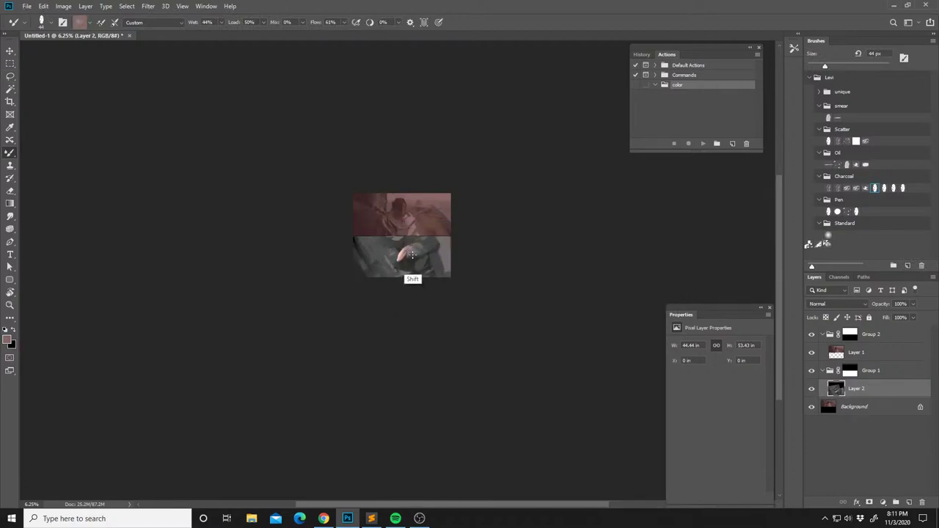
Touch up the lower figure's highlight in sampled light pink with the regular 32 px Brush and flip the canvas horizontally.
{"action": "key", "text": "shift+b"}
{"action": "left_click", "coordinate": [408, 252], "text": "alt"}
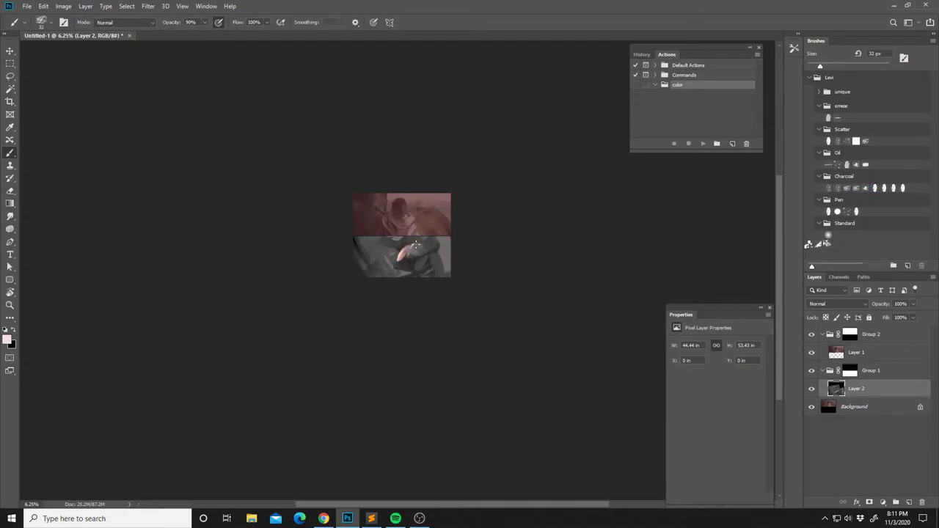
{"action": "key", "text": "F2"}
Paint sampled dark and grey tones around the lower figure's highlight with the 32 px Brush.
{"action": "left_click", "coordinate": [391, 255], "text": "alt"}
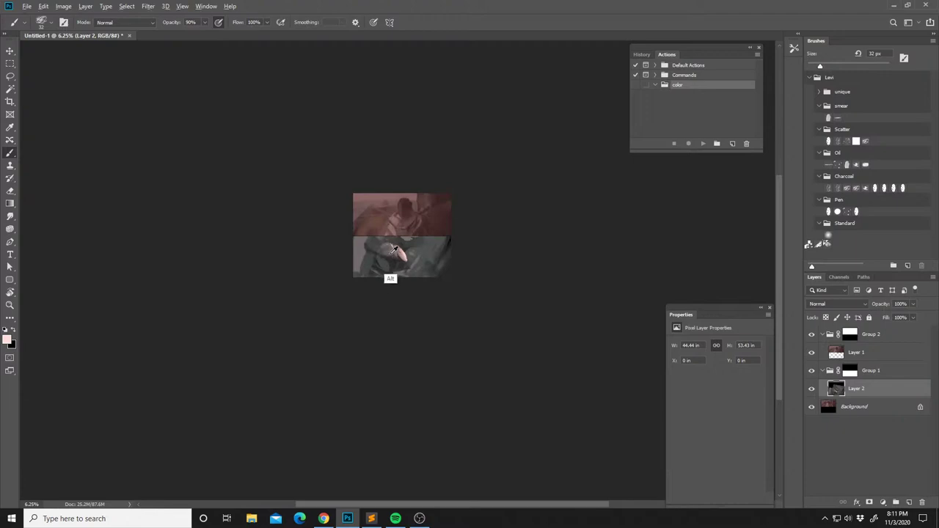
{"action": "left_click", "coordinate": [382, 253], "text": "alt"}
{"action": "left_click", "coordinate": [390, 261], "text": "alt"}
{"action": "left_click", "coordinate": [405, 270], "text": "alt"}
{"action": "left_click", "coordinate": [419, 255], "text": "alt"}
{"action": "left_click", "coordinate": [406, 248], "text": "alt"}
Enlarge the Brush to 81 px and rework the lower figure's lit and dark shapes with sampled tones.
{"action": "right_click", "coordinate": [431, 261]}
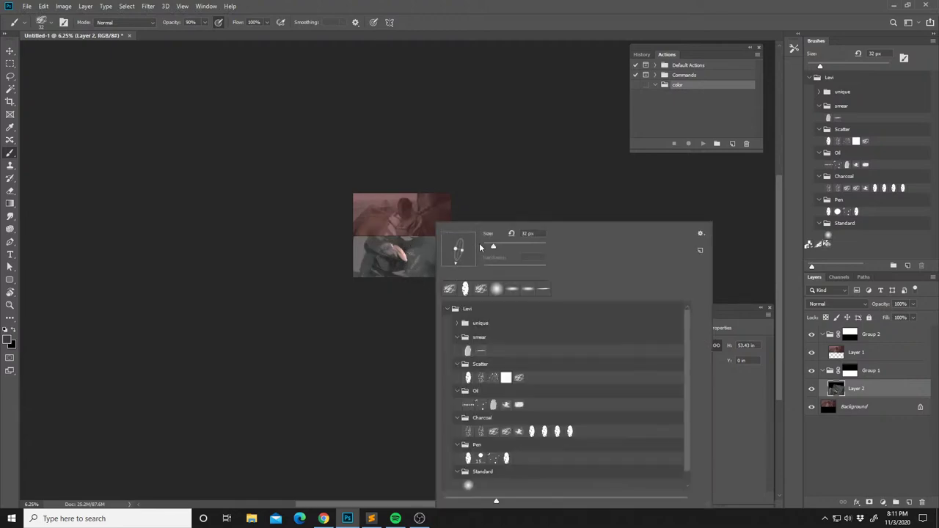
{"action": "left_click", "coordinate": [415, 242]}
{"action": "left_click", "coordinate": [410, 241], "text": "alt"}
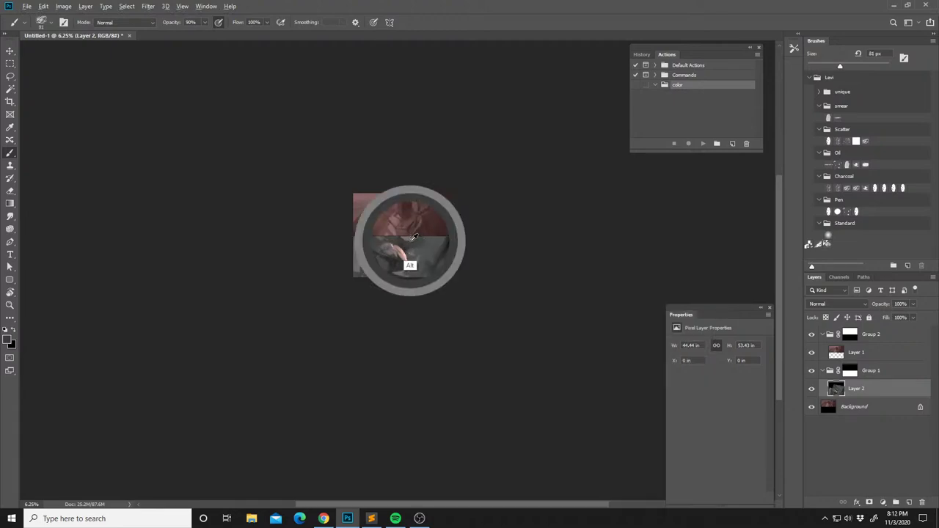
{"action": "left_click", "coordinate": [411, 241], "text": "alt"}
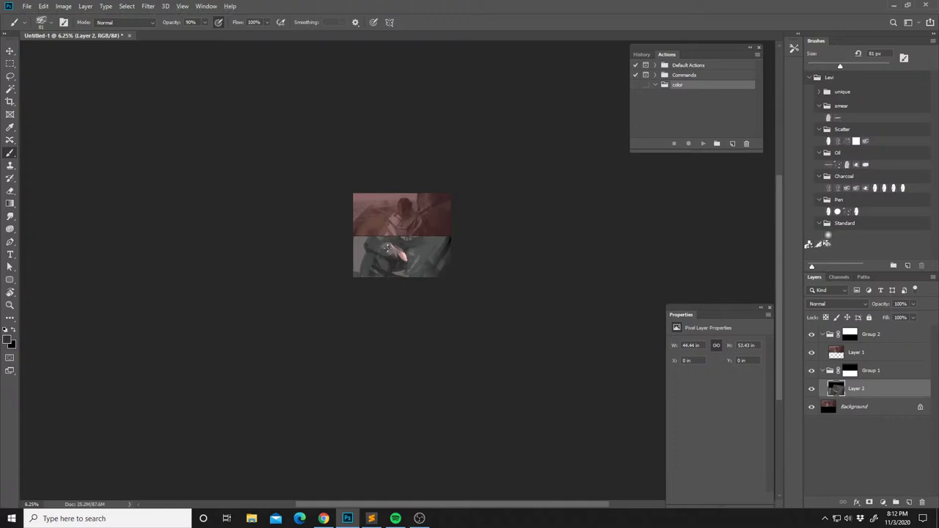
{"action": "left_click", "coordinate": [402, 250], "text": "alt"}
{"action": "left_click", "coordinate": [373, 249], "text": "alt"}
{"action": "left_click", "coordinate": [407, 252], "text": "alt"}
Choose the blue #7687d2 and dab it into the lower panel's upper-left corner with the Brush at 495 px.
{"action": "left_click", "coordinate": [360, 248], "text": "alt"}
{"action": "left_click", "coordinate": [7, 340]}
{"action": "left_click", "coordinate": [550, 185]}
{"action": "left_click", "coordinate": [464, 162]}
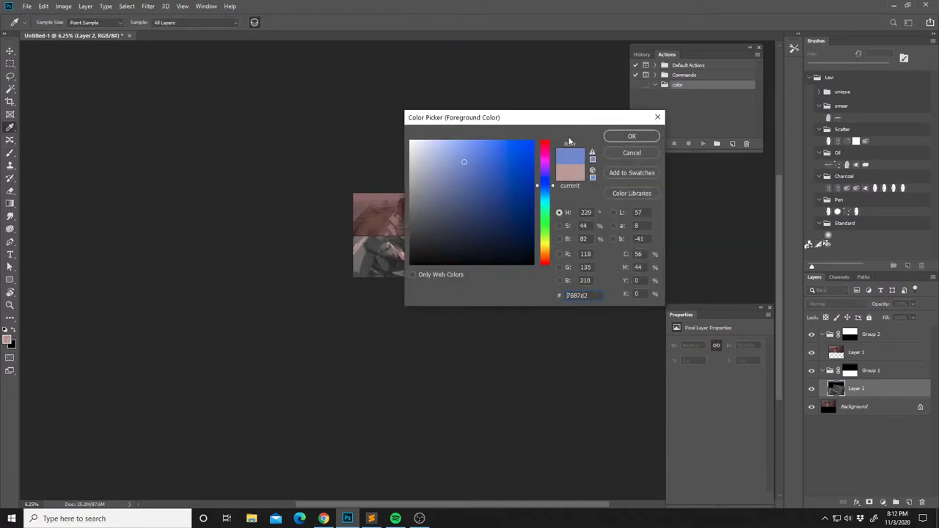
{"action": "left_click", "coordinate": [629, 137]}
{"action": "key", "text": "b"}
{"action": "right_click", "coordinate": [355, 233]}
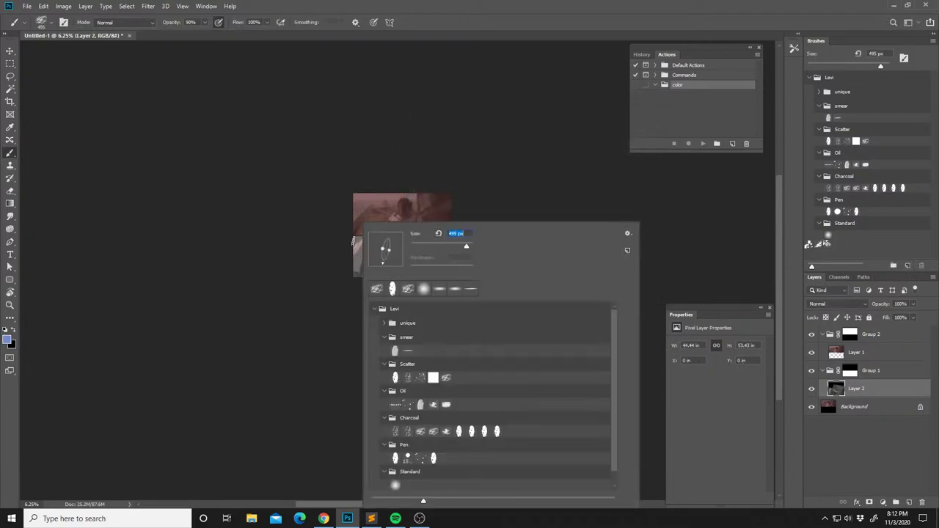
{"action": "left_click_drag", "start_coordinate": [353, 241], "coordinate": [358, 239]}
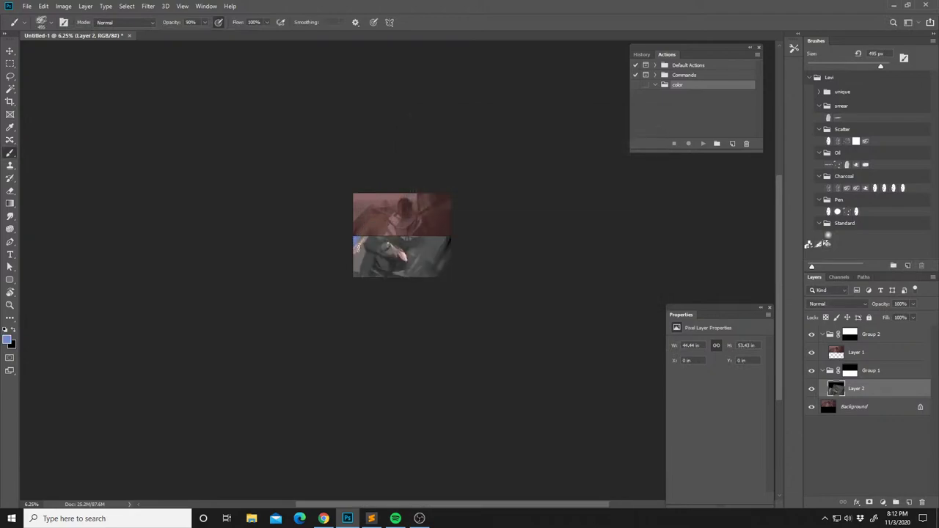
Change the sampled grey to the muted blue-violet #67668a and paint it into the lower panel's upper-left background.
{"action": "key", "text": "1"}
{"action": "key", "text": "1"}
{"action": "left_click", "coordinate": [361, 250], "text": "alt"}
{"action": "left_click", "coordinate": [7, 339]}
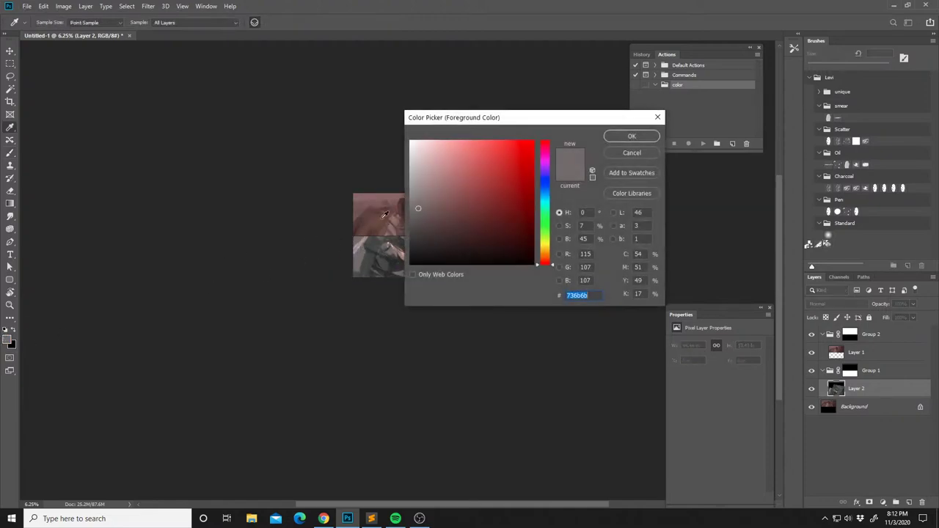
{"action": "left_click", "coordinate": [539, 192]}
{"action": "left_click", "coordinate": [442, 198]}
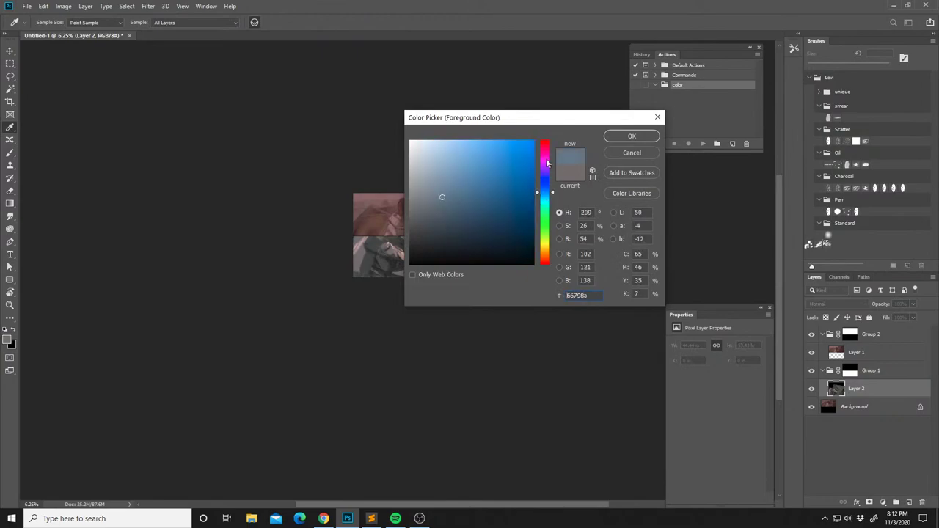
{"action": "left_click", "coordinate": [545, 175]}
{"action": "left_click_drag", "start_coordinate": [545, 176], "coordinate": [545, 180]}
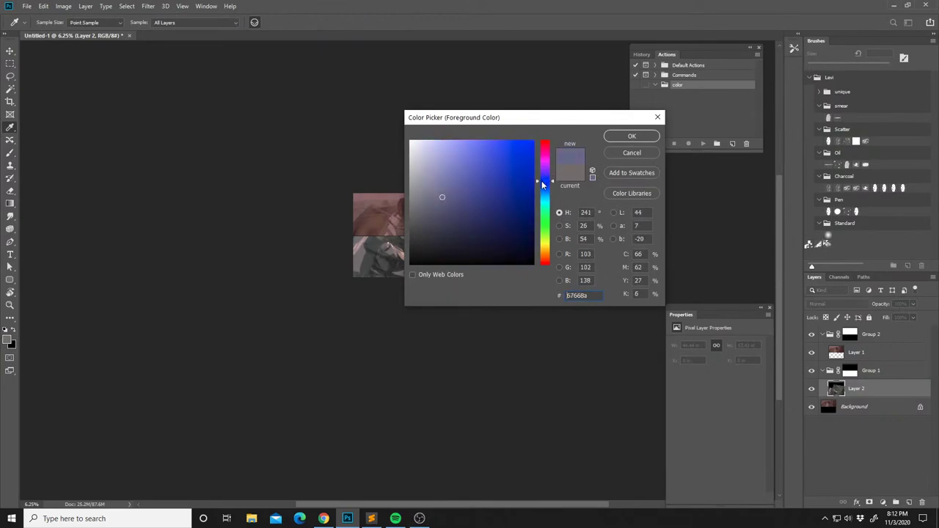
{"action": "left_click", "coordinate": [615, 139]}
{"action": "key", "text": "b"}
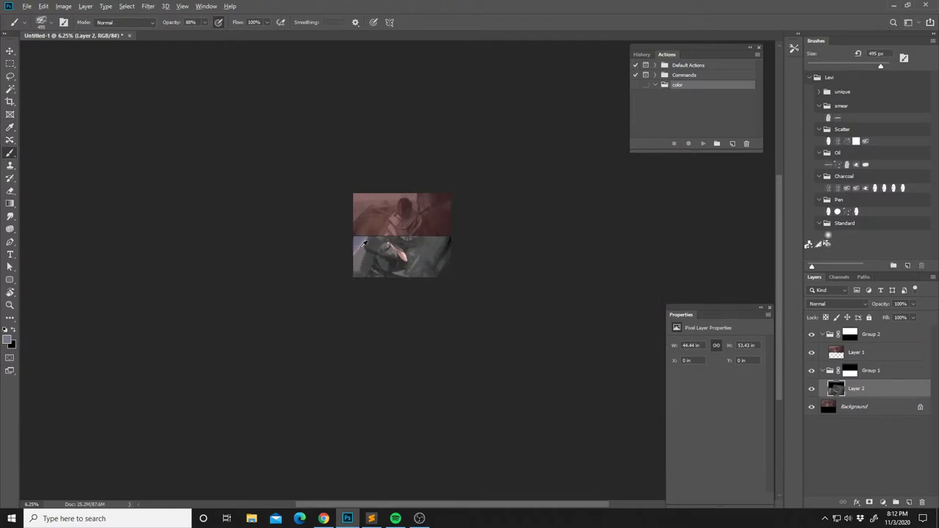
Set the Brush to 56 px and refine the lower figure's shoulder edge with sampled background and figure tones.
{"action": "key", "text": "l"}
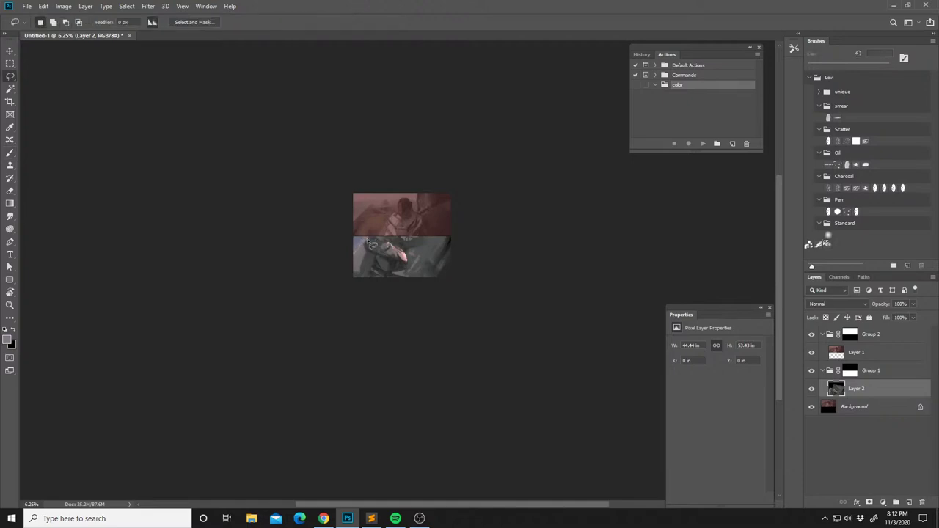
{"action": "key", "text": "shift+l"}
{"action": "key", "text": "b"}
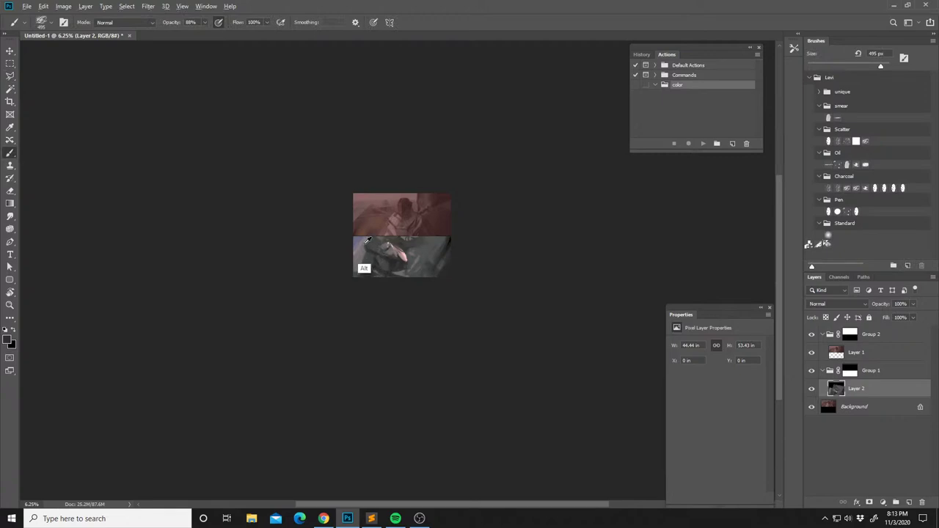
{"action": "right_click", "coordinate": [375, 255]}
{"action": "left_click", "coordinate": [441, 243]}
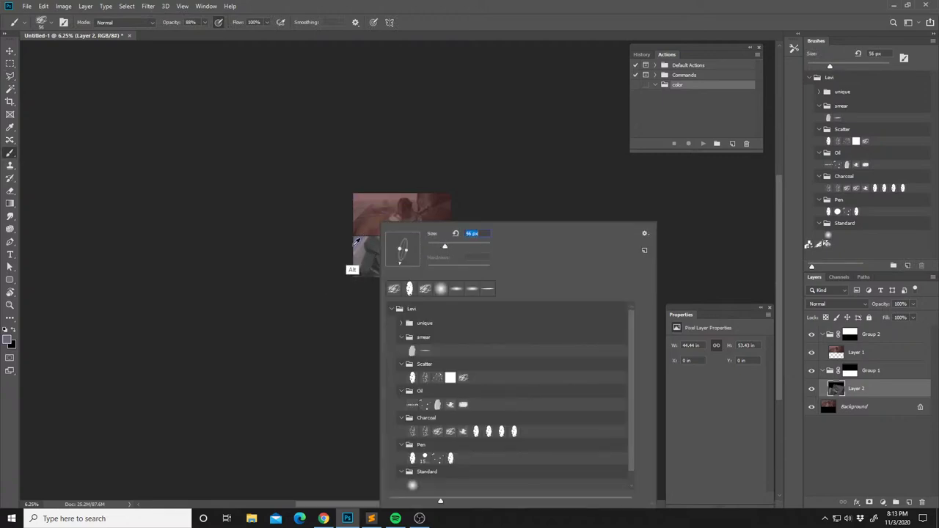
{"action": "left_click", "coordinate": [375, 244]}
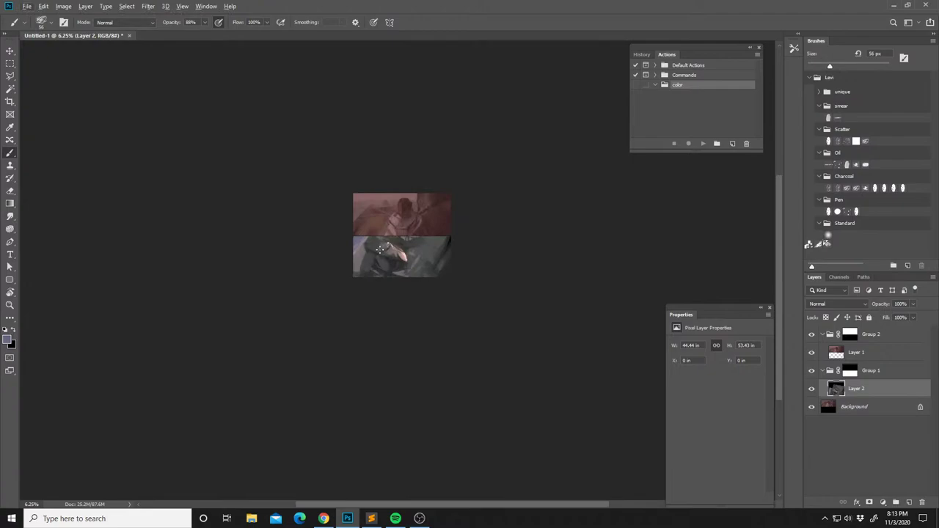
{"action": "left_click", "coordinate": [388, 253], "text": "alt"}
Lasso the dark area below the lower figure's lit arm, paint inside it, and clear the selection.
{"action": "key", "text": "l"}
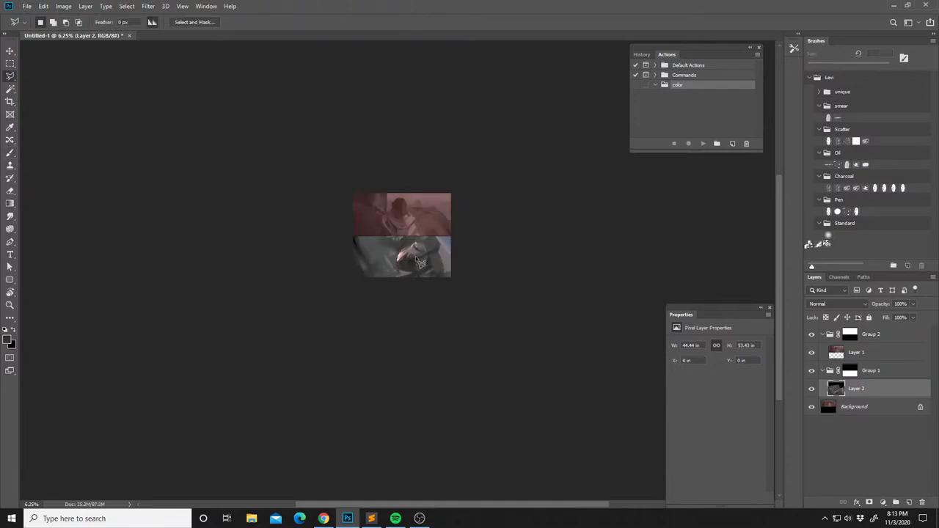
{"action": "mouse_move", "coordinate": [415, 250]}
{"action": "left_mouse_down"}
{"action": "mouse_move", "coordinate": [418, 267]}
{"action": "mouse_move", "coordinate": [408, 273]}
{"action": "mouse_move", "coordinate": [418, 250]}
{"action": "left_mouse_up"}
{"action": "key", "text": "b"}
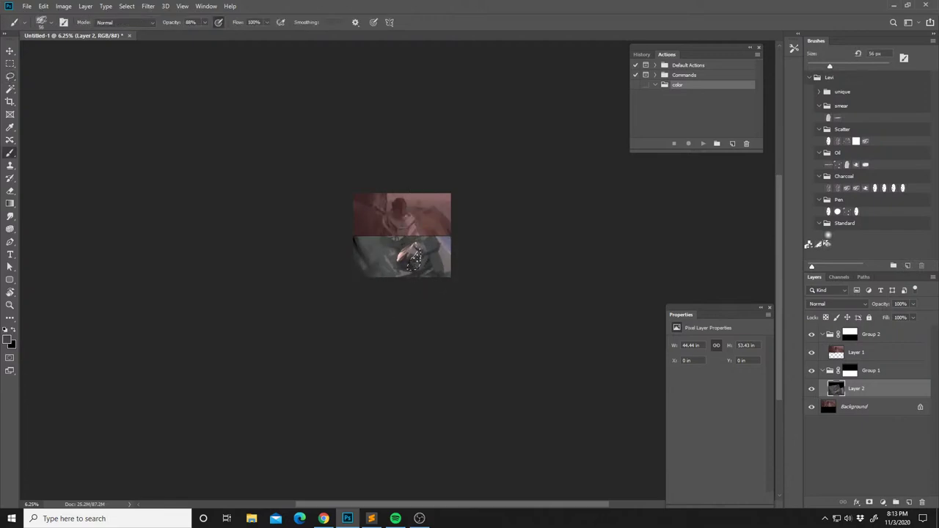
{"action": "key", "text": "ctrl+d"}
Paint sampled tones across the lower figure's body, arm and far shoulder with the 56 px Brush.
{"action": "left_click", "coordinate": [409, 265], "text": "alt"}
{"action": "left_click", "coordinate": [408, 255], "text": "alt"}
{"action": "left_click", "coordinate": [407, 251], "text": "alt"}
{"action": "left_click", "coordinate": [404, 249], "text": "alt"}
{"action": "left_click", "coordinate": [406, 268], "text": "alt"}
{"action": "left_click", "coordinate": [413, 275], "text": "alt"}
{"action": "left_click", "coordinate": [422, 264], "text": "alt"}
{"action": "left_click", "coordinate": [438, 246], "text": "alt"}
{"action": "left_click", "coordinate": [439, 245], "text": "alt"}
Lasso the lower figure's lit arm and blend its tones with the oval charcoal Mixer Brush at 369 px, then deselect and blend the shoulder.
{"action": "key", "text": "l"}
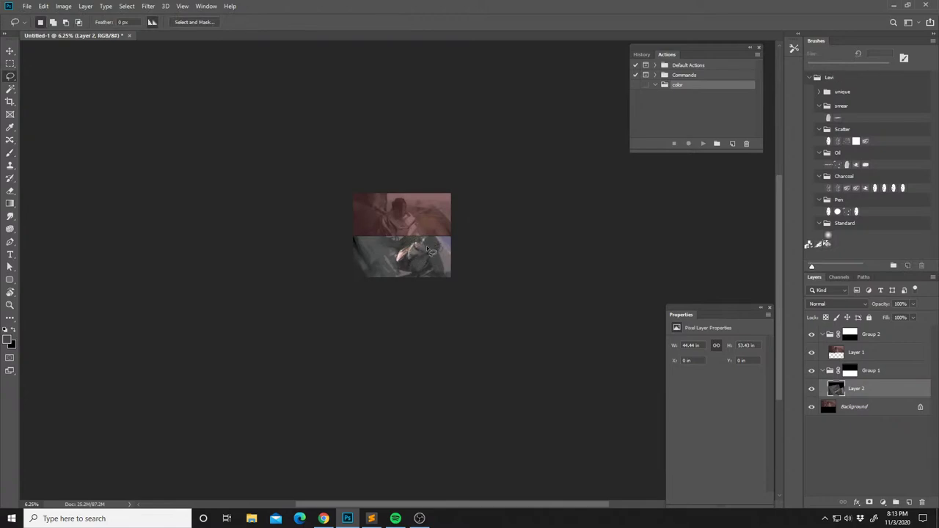
{"action": "key", "text": "shift"}
{"action": "mouse_move", "coordinate": [408, 258]}
{"action": "left_mouse_down"}
{"action": "mouse_move", "coordinate": [427, 246]}
{"action": "mouse_move", "coordinate": [412, 241]}
{"action": "left_mouse_up"}
{"action": "key", "text": "b"}
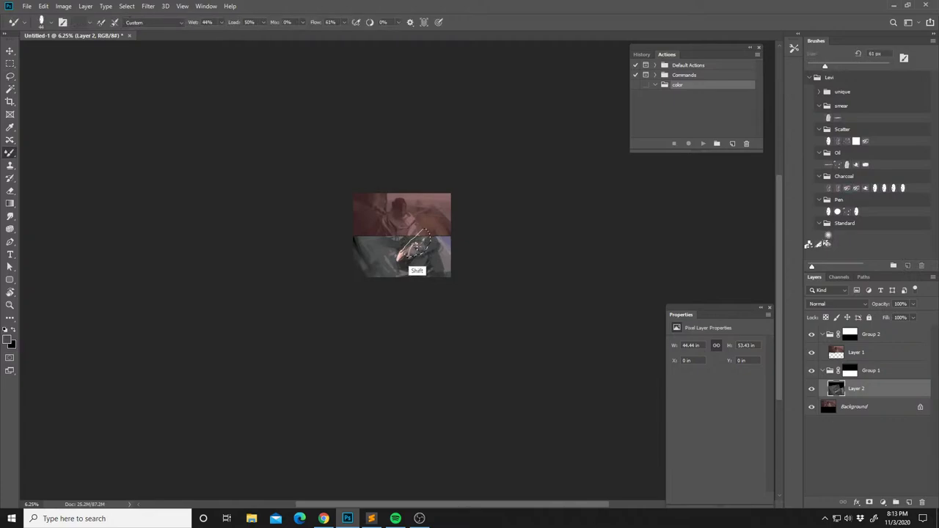
{"action": "right_click", "coordinate": [421, 225]}
{"action": "left_click", "coordinate": [501, 245]}
{"action": "left_click", "coordinate": [477, 431]}
{"action": "left_click", "coordinate": [514, 430]}
{"action": "type", "text": "369"}
{"action": "key", "text": "Return"}
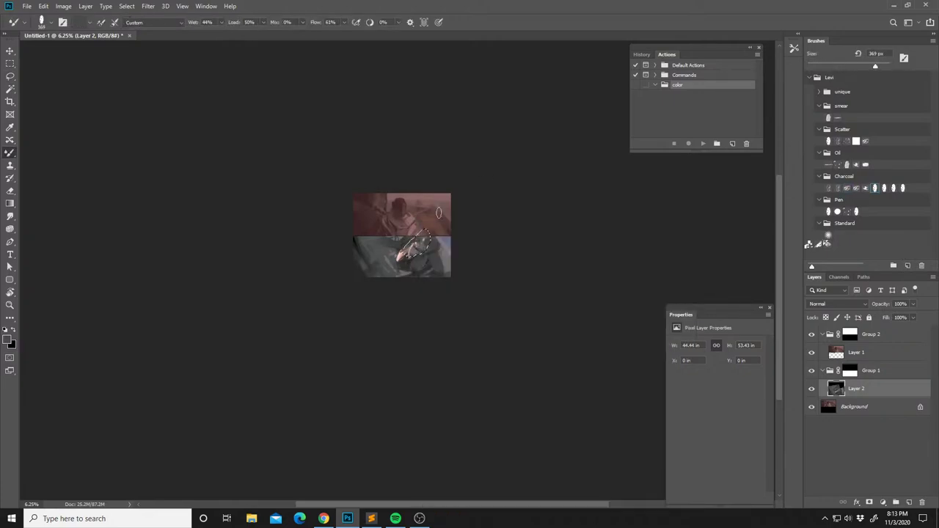
{"action": "left_click_drag", "start_coordinate": [418, 244], "coordinate": [427, 235]}
{"action": "key", "text": "ctrl+d"}
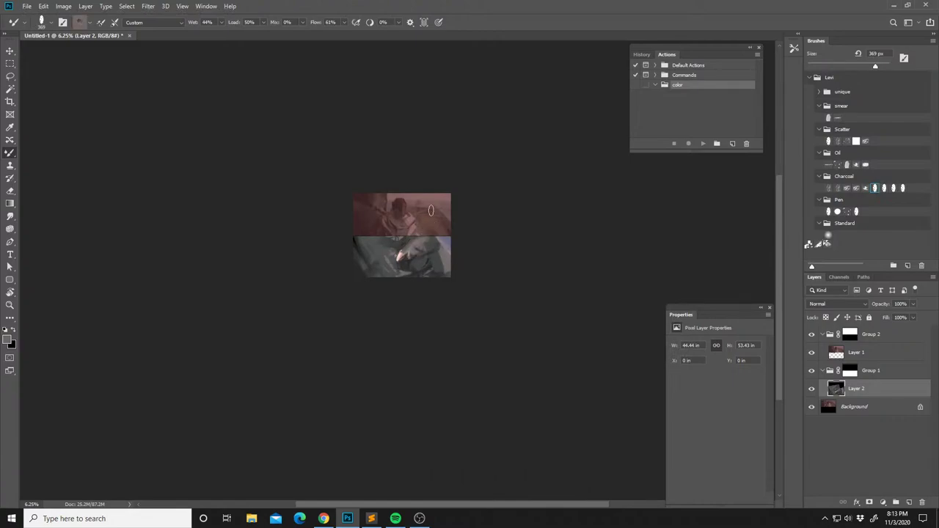
{"action": "left_click_drag", "start_coordinate": [429, 251], "coordinate": [446, 249]}
Lasso the dark area around the lower figure's pale highlight, paint it in sampled dark tones with the Brush at 177 px, and deselect.
{"action": "key", "text": "l"}
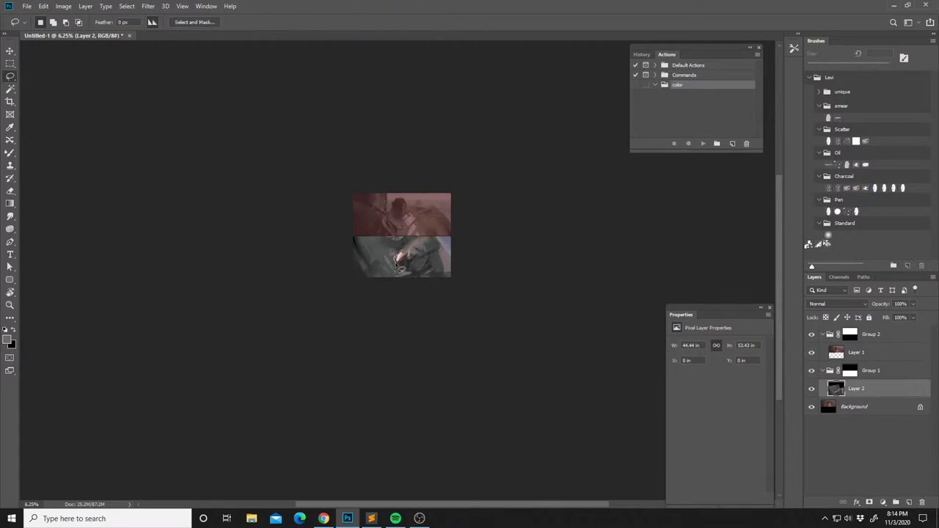
{"action": "mouse_move", "coordinate": [388, 248]}
{"action": "left_mouse_down"}
{"action": "mouse_move", "coordinate": [405, 276]}
{"action": "mouse_move", "coordinate": [400, 254]}
{"action": "mouse_move", "coordinate": [401, 263]}
{"action": "left_mouse_up"}
{"action": "key", "text": "shift"}
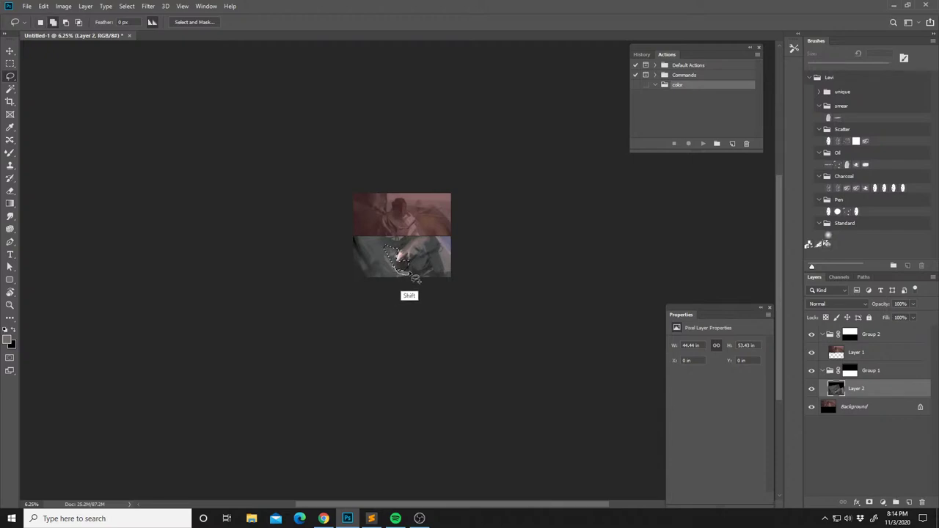
{"action": "key", "text": "b"}
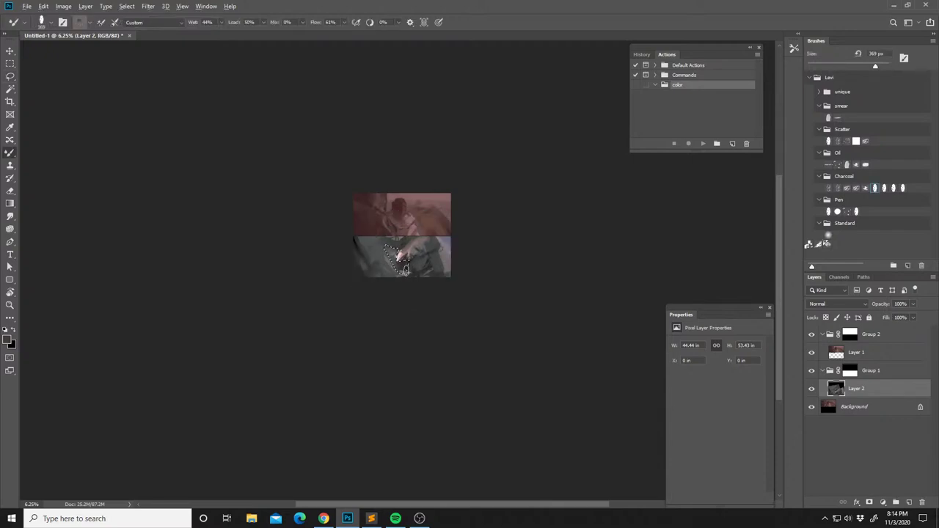
{"action": "key", "text": "shift+b"}
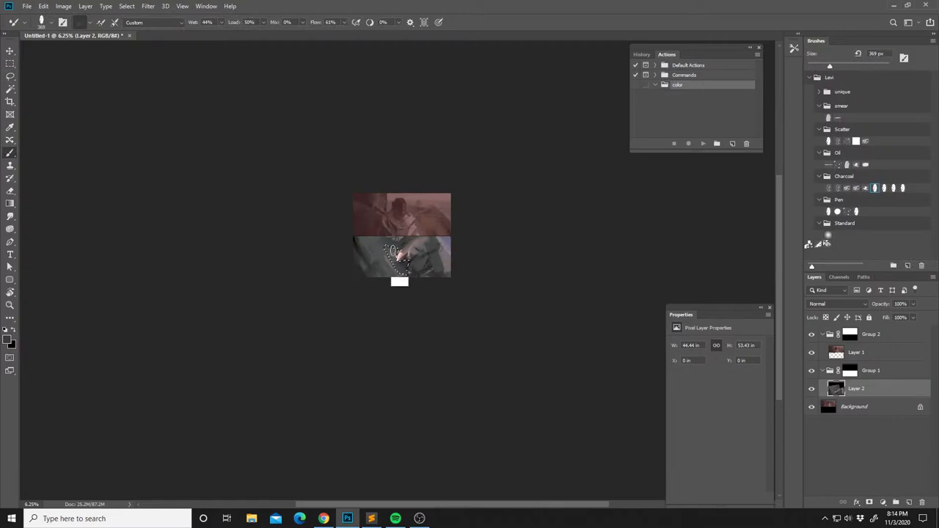
{"action": "left_click", "coordinate": [403, 262], "text": "alt"}
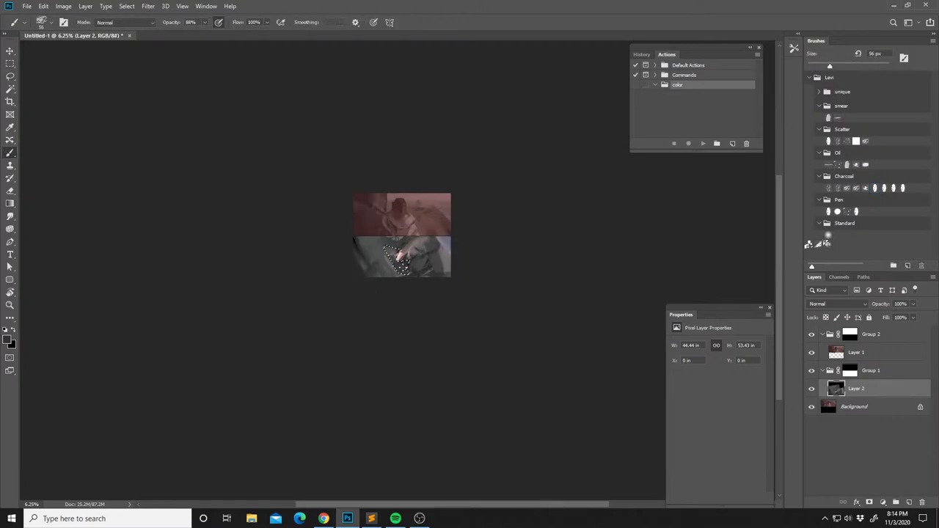
{"action": "right_click", "coordinate": [403, 260]}
{"action": "left_click_drag", "start_coordinate": [492, 247], "coordinate": [502, 246]}
{"action": "left_click", "coordinate": [404, 267]}
{"action": "left_click_drag", "start_coordinate": [407, 268], "coordinate": [403, 264]}
{"action": "left_click", "coordinate": [412, 268], "text": "alt"}
{"action": "key", "text": "ctrl+d"}
Flip the canvas horizontally and smear the lower panel's paint using the Smudge tool with an enlarged smear brush.
{"action": "key", "text": "ctrl+shift+h"}
{"action": "left_click_drag", "start_coordinate": [450, 268], "coordinate": [432, 271]}
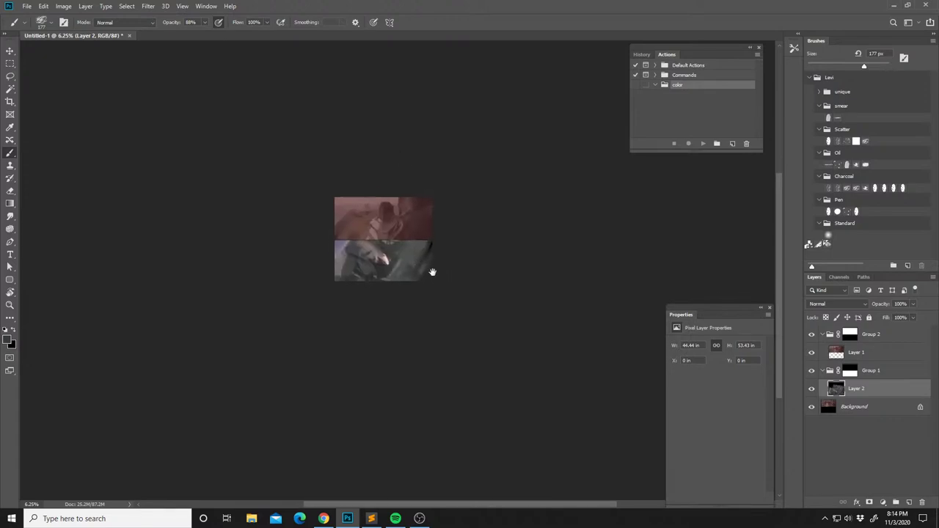
{"action": "key", "text": "alt"}
{"action": "left_click", "coordinate": [11, 216]}
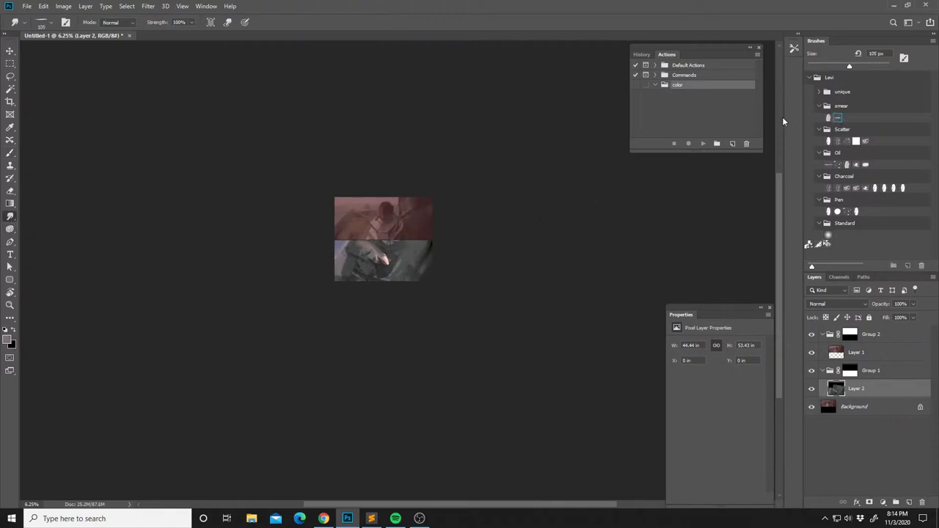
{"action": "right_click", "coordinate": [355, 250]}
{"action": "left_click_drag", "start_coordinate": [439, 246], "coordinate": [455, 246]}
{"action": "key", "text": "Return"}
{"action": "key", "text": "ctrl"}
Touch up the upper figure on Layer 1 in sampled pink with the 177 px Brush and return to Layer 2.
{"action": "key", "text": "b"}
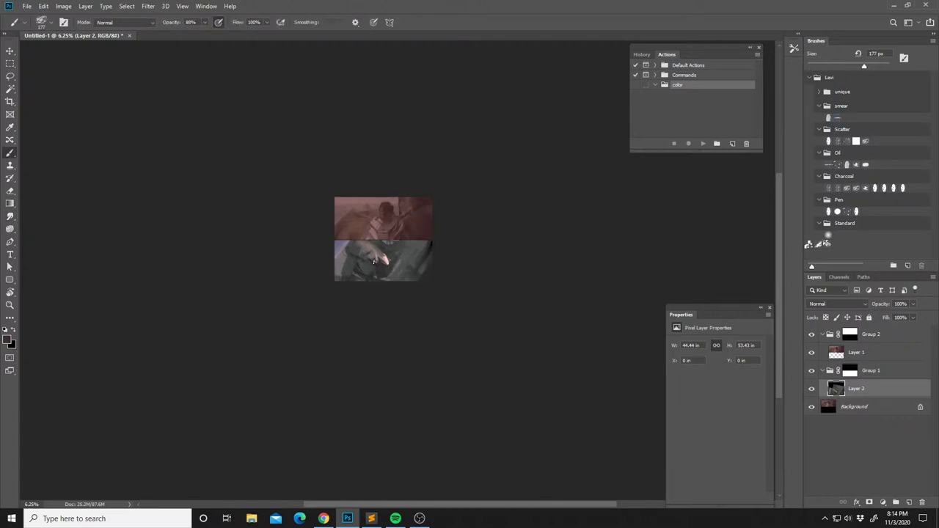
{"action": "left_click", "coordinate": [840, 355]}
{"action": "left_click", "coordinate": [380, 224], "text": "alt"}
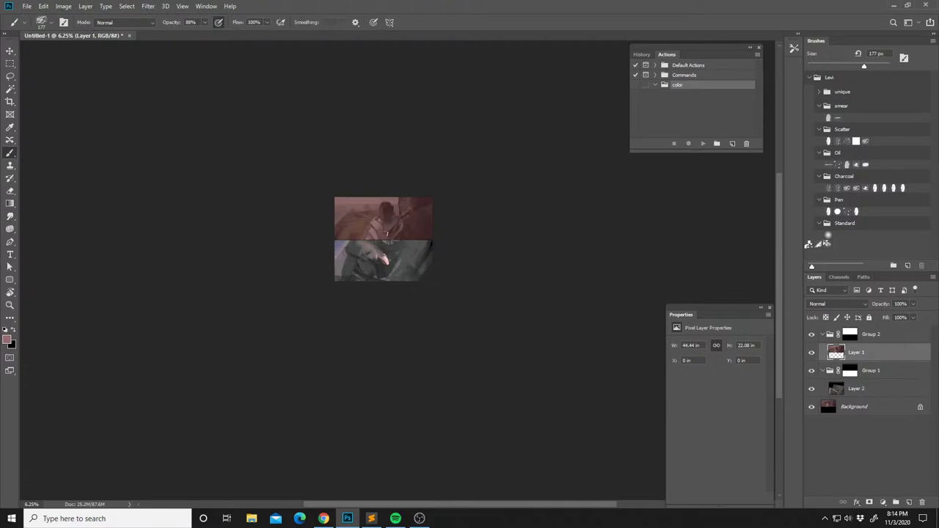
{"action": "left_click", "coordinate": [836, 387]}
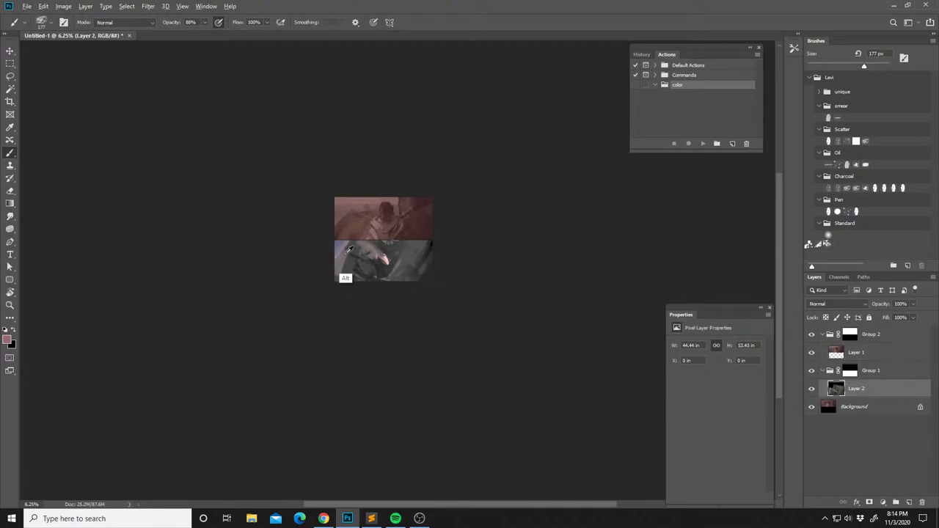
On Layer 1, lasso the area beside the upper figure's head, blend it with the 369 px Mixer Brush in sampled red, and deselect.
{"action": "left_click", "coordinate": [856, 352]}
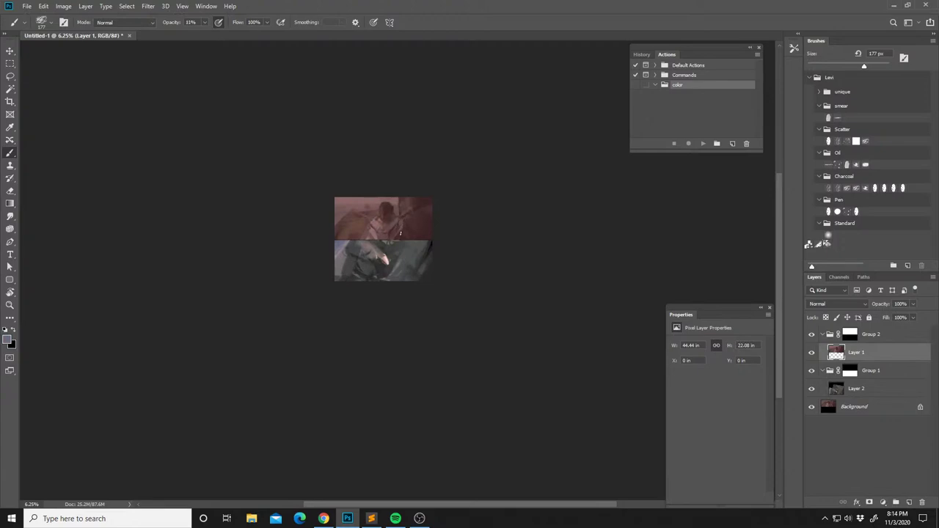
{"action": "key", "text": "l"}
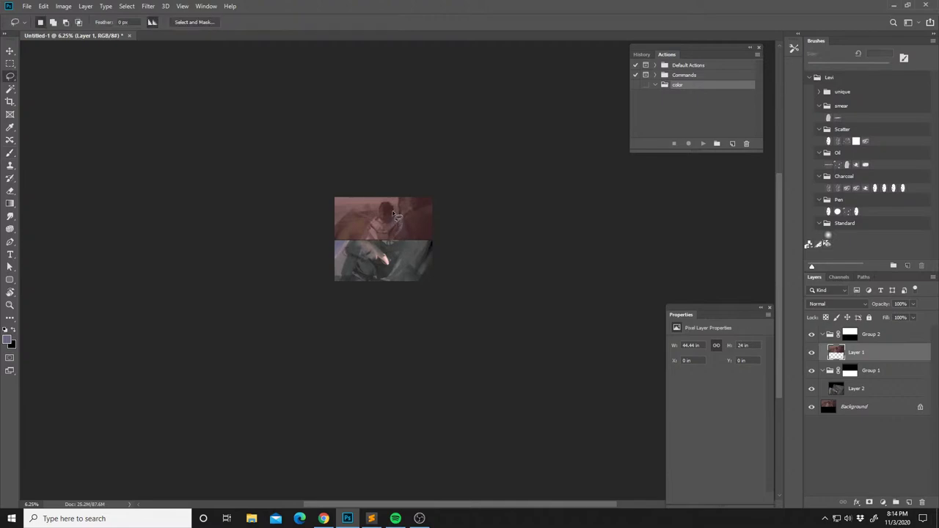
{"action": "left_click_drag", "start_coordinate": [406, 233], "coordinate": [393, 169]}
{"action": "key", "text": "b"}
{"action": "key", "text": "shift+b"}
{"action": "key", "text": "shift+b"}
{"action": "key", "text": "shift+b"}
{"action": "left_click", "coordinate": [399, 205], "text": "alt"}
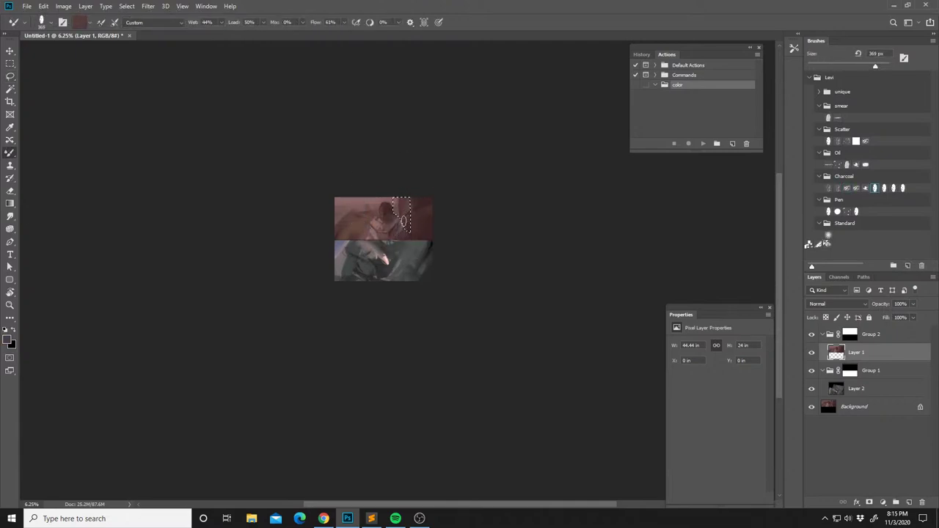
{"action": "key", "text": "ctrl+d"}
{"action": "left_click_drag", "start_coordinate": [403, 209], "coordinate": [402, 200]}
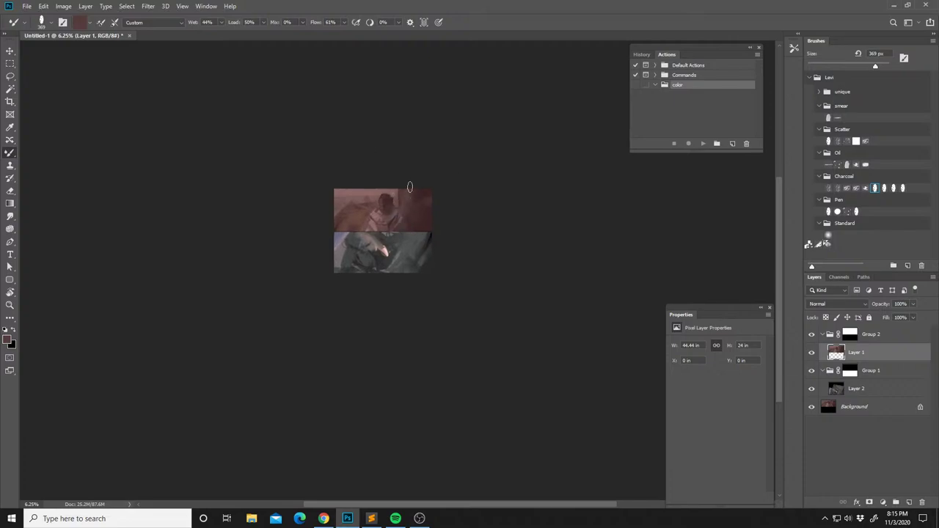
Set the Mixer Brush to 511 px and paint a sampled grey tone on a new layer in the upper panel's dark red corner.
{"action": "right_click", "coordinate": [412, 212]}
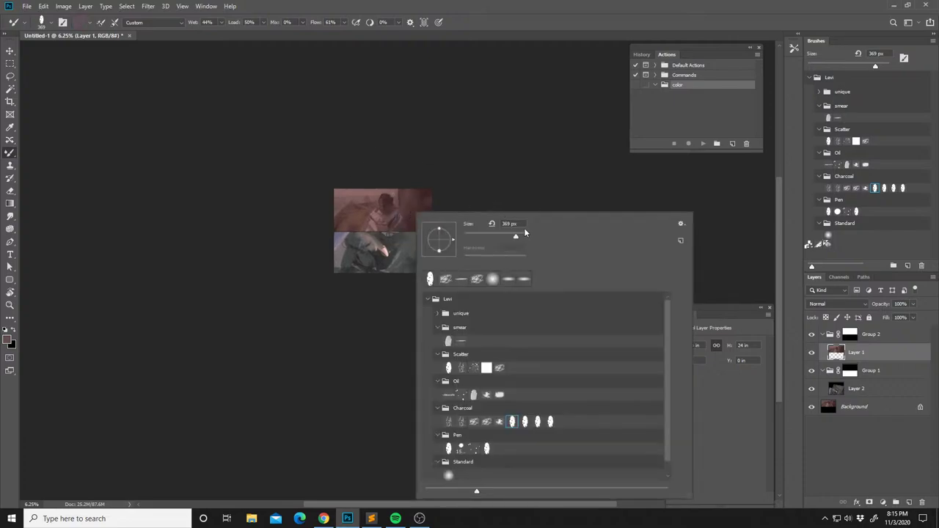
{"action": "left_click", "coordinate": [395, 213], "text": "alt"}
{"action": "left_click", "coordinate": [355, 237], "text": "alt"}
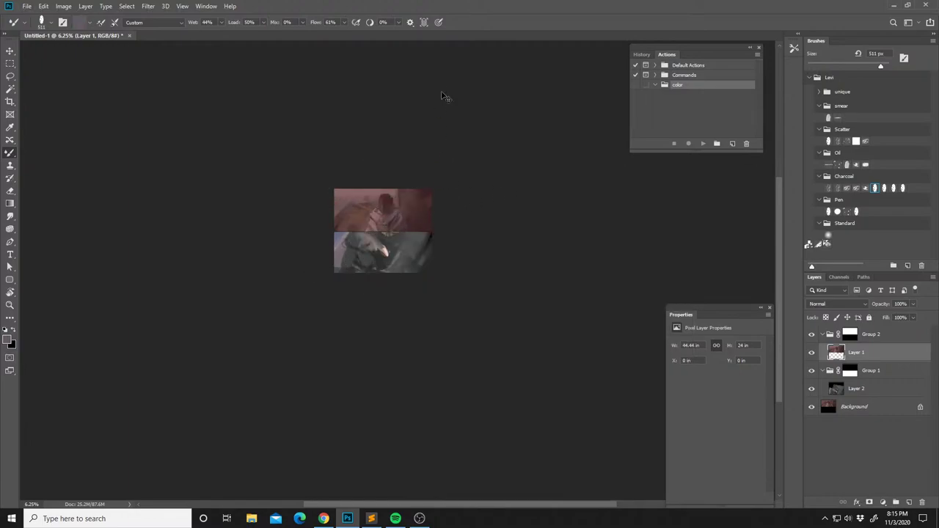
{"action": "key", "text": "ctrl+shift+alt+n"}
{"action": "left_click_drag", "start_coordinate": [417, 196], "coordinate": [419, 192]}
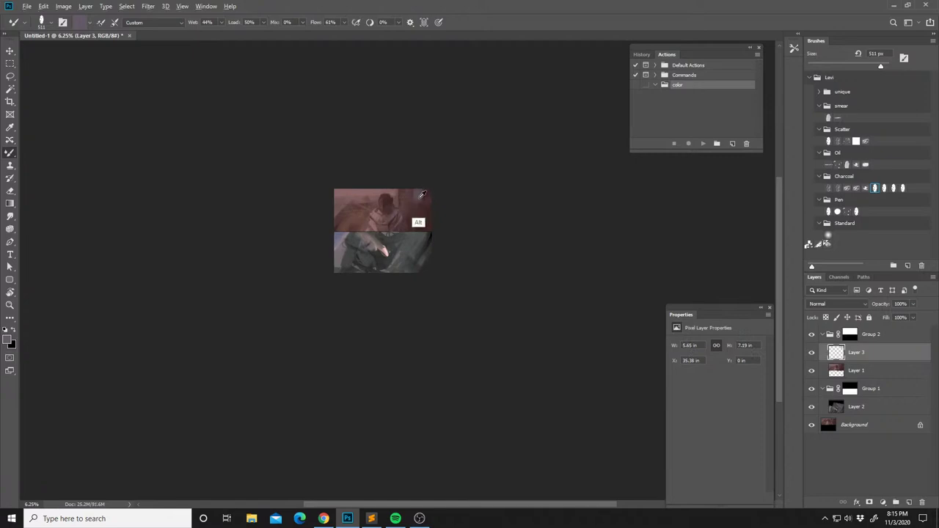
Blend sampled dark red and grey-blue tones across the wall behind the upper figure with the 511 px Mixer Brush.
{"action": "left_click", "coordinate": [424, 224], "text": "alt"}
{"action": "left_click_drag", "start_coordinate": [428, 202], "coordinate": [427, 196]}
{"action": "left_click", "coordinate": [426, 197], "text": "alt"}
{"action": "key", "text": "alt"}
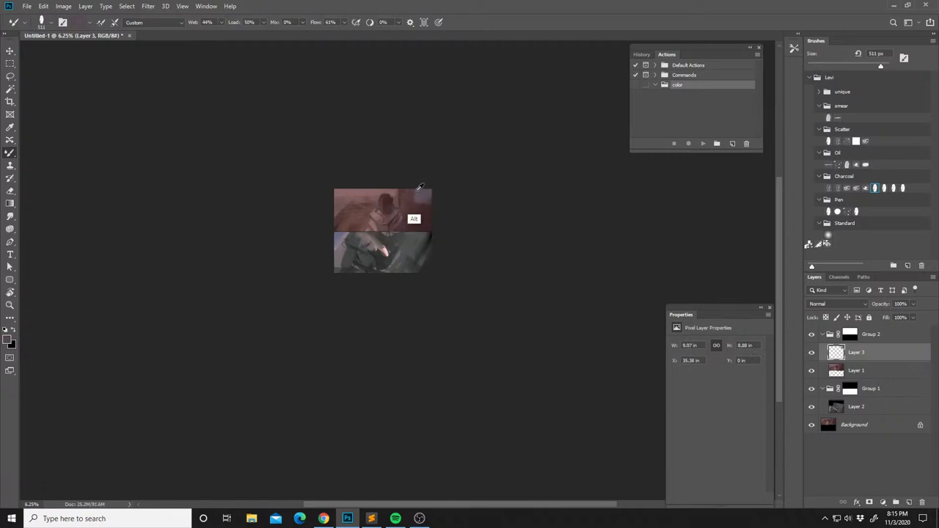
{"action": "left_click", "coordinate": [428, 204], "text": "alt"}
{"action": "left_click", "coordinate": [428, 211]}
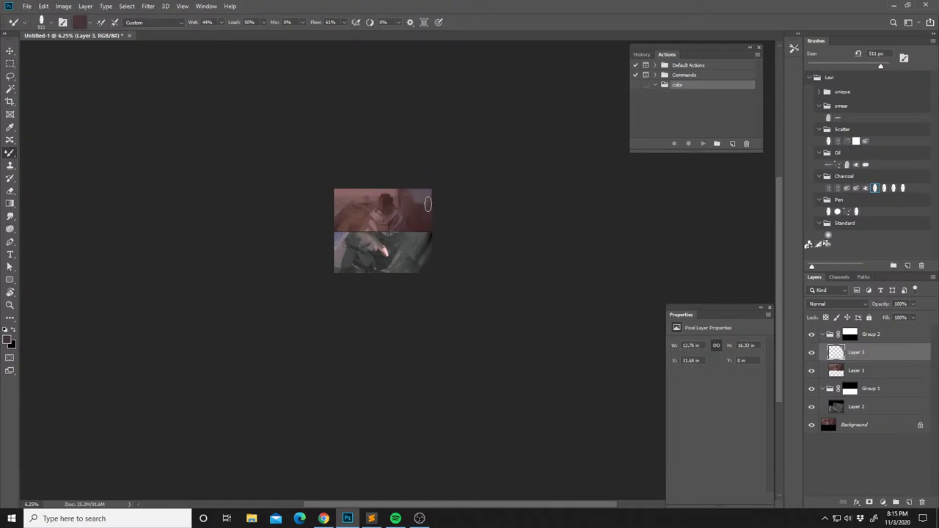
{"action": "left_click", "coordinate": [409, 192]}
{"action": "left_click", "coordinate": [426, 192], "text": "alt"}
Lasso a narrow strip beside the upper figure's head, blend it in sampled pink with the Mixer Brush, and deselect.
{"action": "key", "text": "l"}
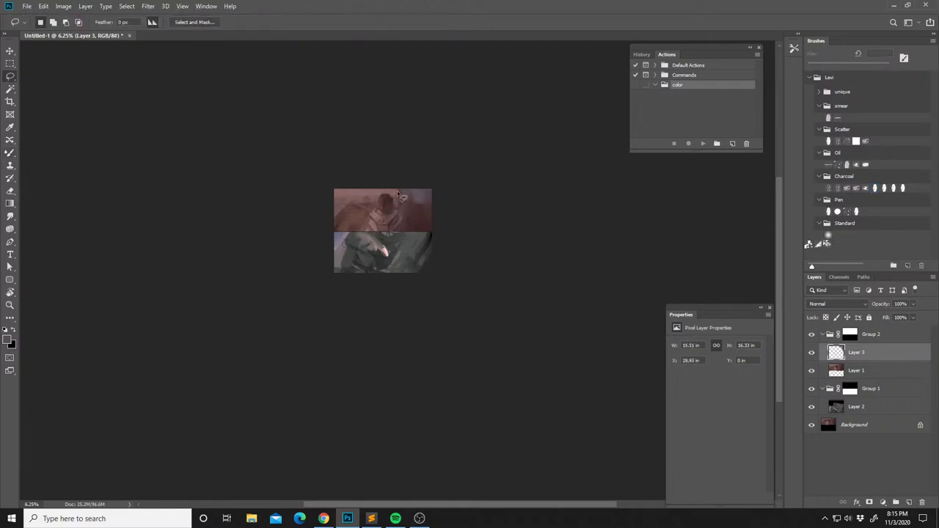
{"action": "left_click_drag", "start_coordinate": [401, 212], "coordinate": [394, 192]}
{"action": "key", "text": "b"}
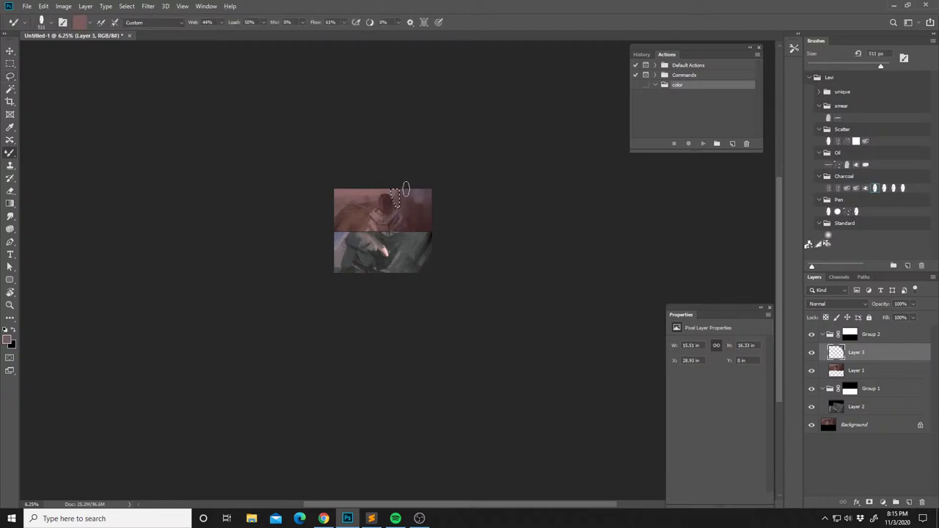
{"action": "key", "text": "ctrl+d"}
Lasso and blend the upper figure's surroundings and pink background on Layer 3 with sampled tones, then deselect.
{"action": "mouse_move", "coordinate": [380, 216]}
{"action": "left_mouse_down"}
{"action": "mouse_move", "coordinate": [358, 251]}
{"action": "mouse_move", "coordinate": [326, 233]}
{"action": "mouse_move", "coordinate": [364, 173]}
{"action": "mouse_move", "coordinate": [356, 234]}
{"action": "mouse_move", "coordinate": [338, 234]}
{"action": "mouse_move", "coordinate": [388, 227]}
{"action": "mouse_move", "coordinate": [361, 230]}
{"action": "mouse_move", "coordinate": [381, 215]}
{"action": "mouse_move", "coordinate": [339, 237]}
{"action": "mouse_move", "coordinate": [387, 223]}
{"action": "mouse_move", "coordinate": [378, 185]}
{"action": "mouse_move", "coordinate": [331, 241]}
{"action": "mouse_move", "coordinate": [387, 224]}
{"action": "mouse_move", "coordinate": [327, 249]}
{"action": "mouse_move", "coordinate": [382, 223]}
{"action": "left_mouse_up"}
{"action": "key", "text": "l"}
{"action": "key", "text": "b"}
{"action": "right_click", "coordinate": [329, 206], "text": "alt"}
{"action": "left_click", "coordinate": [350, 224], "text": "alt"}
{"action": "left_click", "coordinate": [365, 202], "text": "alt"}
{"action": "left_click", "coordinate": [373, 191], "text": "alt"}
{"action": "key", "text": "ctrl+d"}
{"action": "left_click", "coordinate": [414, 237], "text": "alt"}
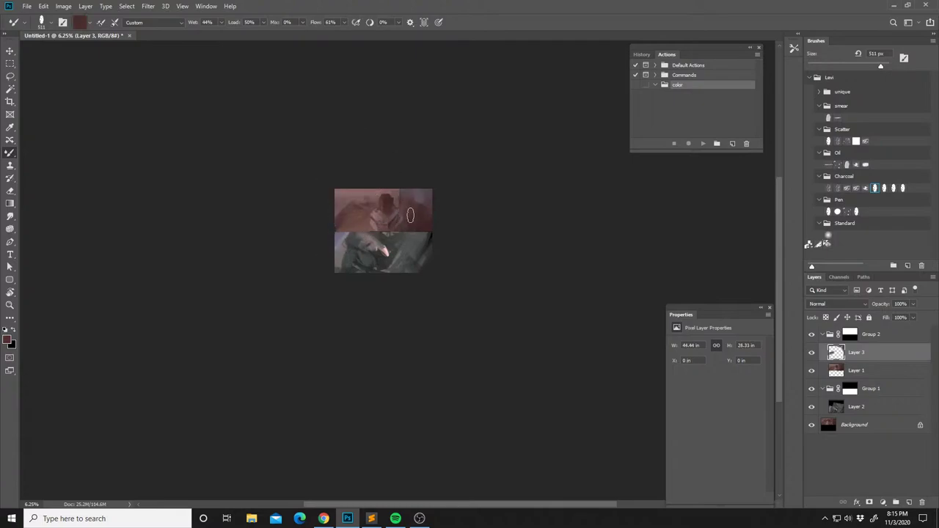
Merge Layer 3 with Layer 1 and smear the upper background using the Smudge tool with the square Scatter brush at 190 px.
{"action": "left_click", "coordinate": [836, 409]}
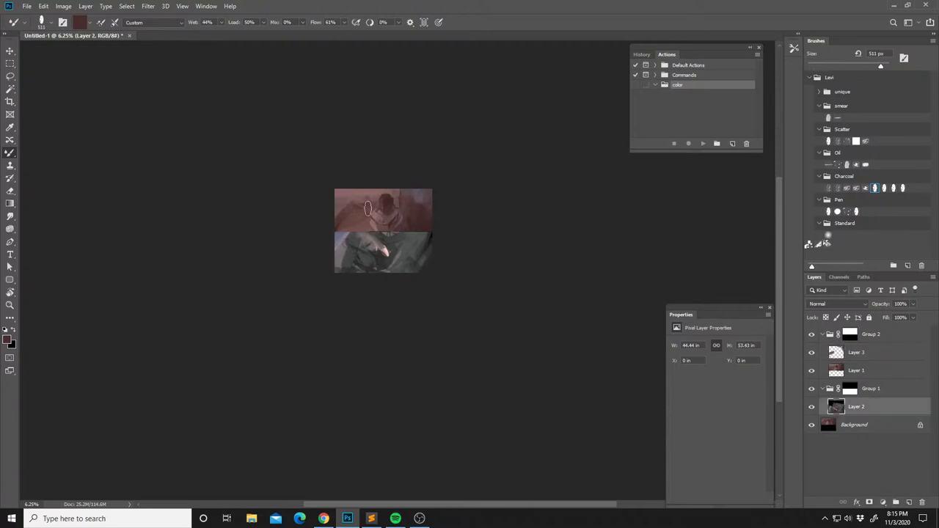
{"action": "right_click", "coordinate": [382, 251]}
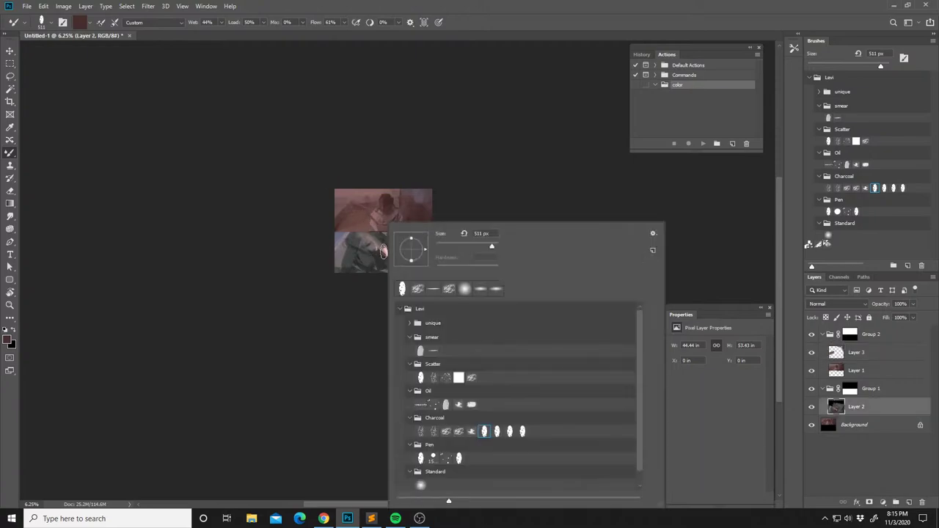
{"action": "left_click", "coordinate": [10, 215]}
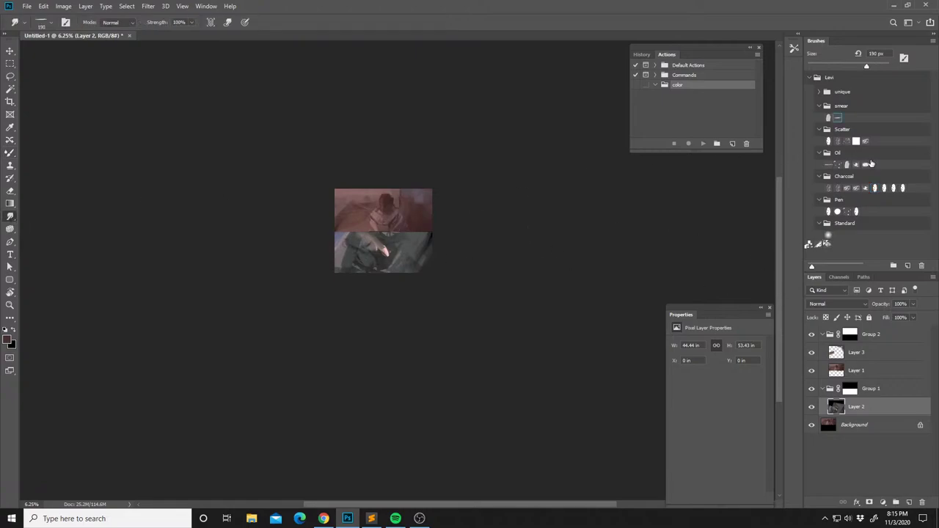
{"action": "left_click", "coordinate": [855, 142]}
{"action": "left_click_drag", "start_coordinate": [357, 224], "coordinate": [371, 223]}
{"action": "left_click", "coordinate": [844, 370]}
{"action": "left_click", "coordinate": [848, 354], "text": "shift"}
{"action": "key", "text": "ctrl+e"}
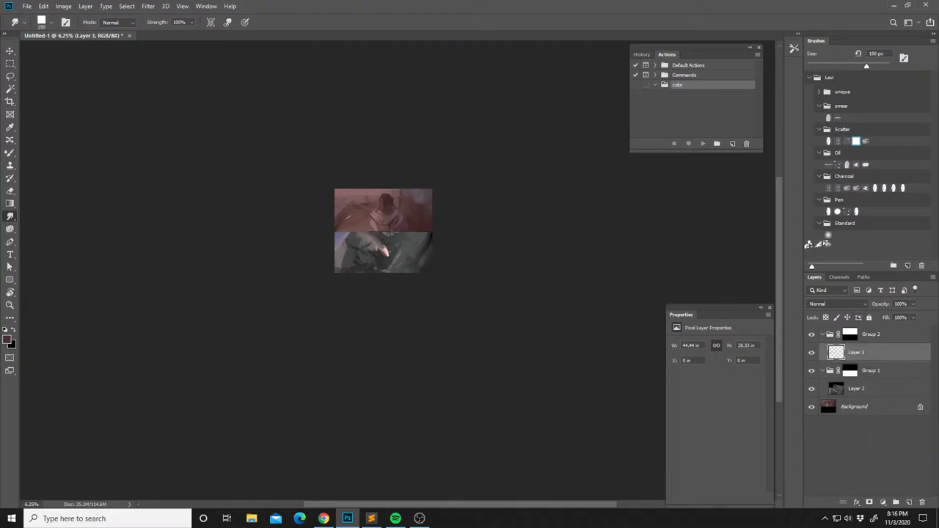
{"action": "left_click_drag", "start_coordinate": [340, 204], "coordinate": [359, 200]}
Lasso a wedge beside the upper figure's torso, paint it in colour 7c4043 with the Brush at 99% opacity, and deselect.
{"action": "key", "text": "l"}
{"action": "mouse_move", "coordinate": [369, 218]}
{"action": "left_mouse_down"}
{"action": "mouse_move", "coordinate": [368, 238]}
{"action": "mouse_move", "coordinate": [370, 219]}
{"action": "left_mouse_up"}
{"action": "key", "text": "i"}
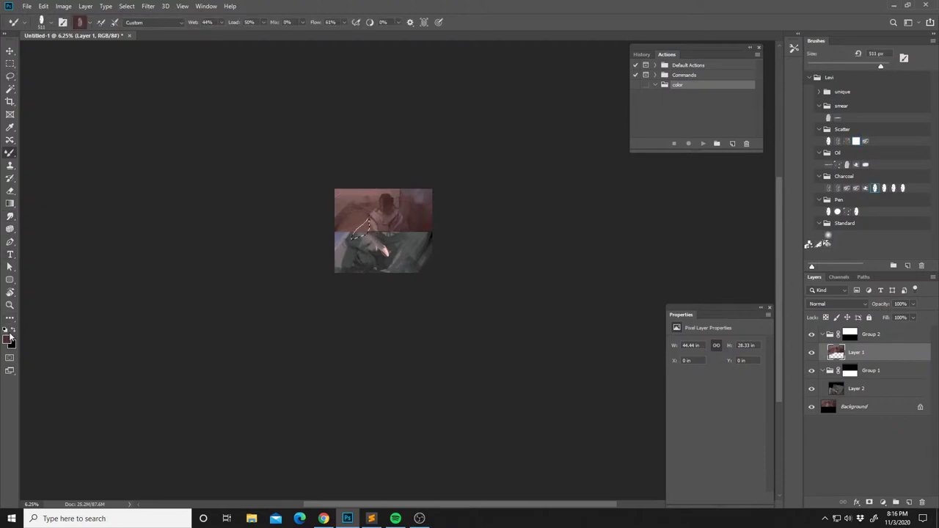
{"action": "left_click", "coordinate": [8, 338]}
{"action": "left_click", "coordinate": [469, 203]}
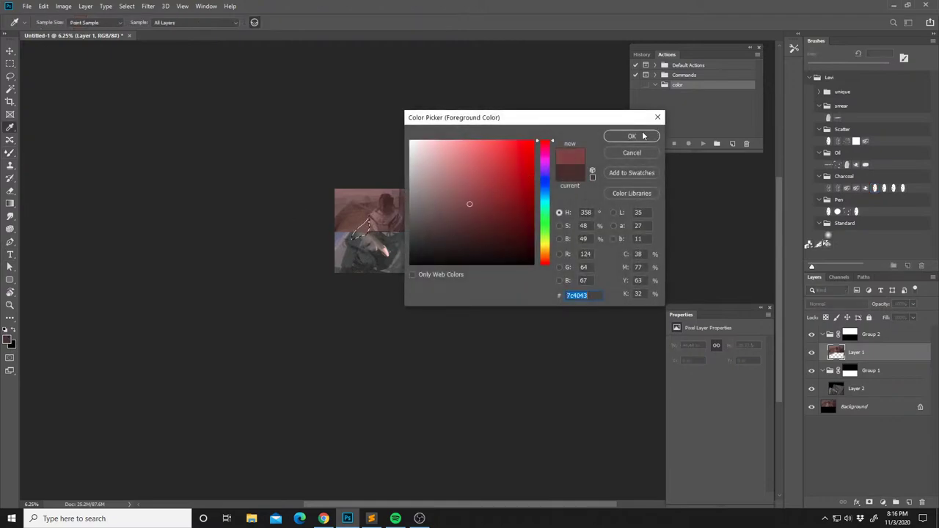
{"action": "left_click", "coordinate": [631, 137]}
{"action": "key", "text": "b"}
{"action": "key", "text": "shift+b"}
{"action": "key", "text": "shift+b"}
{"action": "key", "text": "9"}
{"action": "key", "text": "9"}
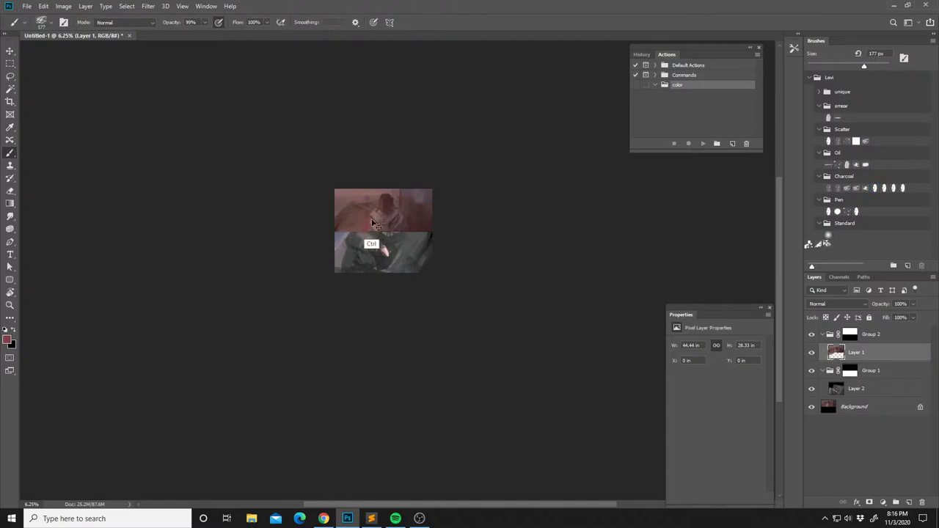
Lasso the upper figure's shoulder edge, paint inside the selection with the 177 px Brush, and deselect.
{"action": "key", "text": "l"}
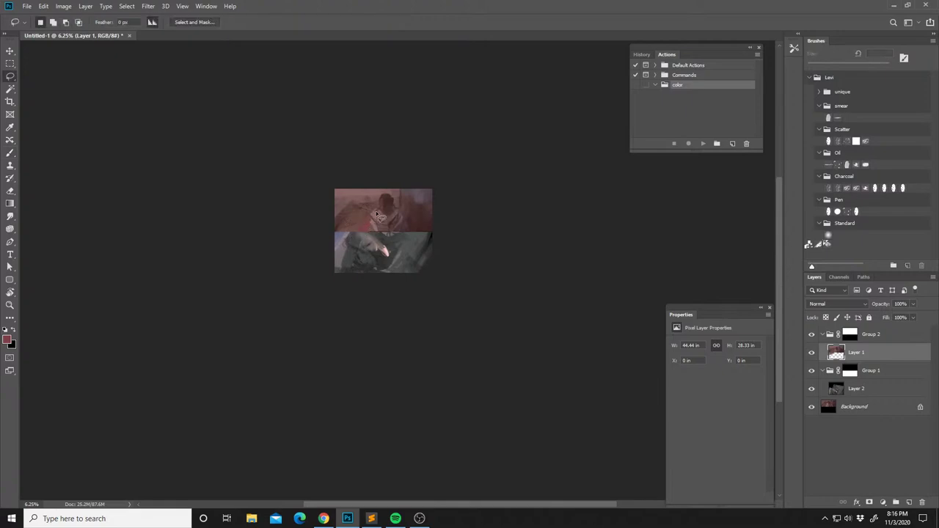
{"action": "mouse_move", "coordinate": [374, 211]}
{"action": "left_mouse_down"}
{"action": "mouse_move", "coordinate": [368, 233]}
{"action": "mouse_move", "coordinate": [371, 208]}
{"action": "left_mouse_up"}
{"action": "key", "text": "b"}
{"action": "key", "text": "ctrl+d"}
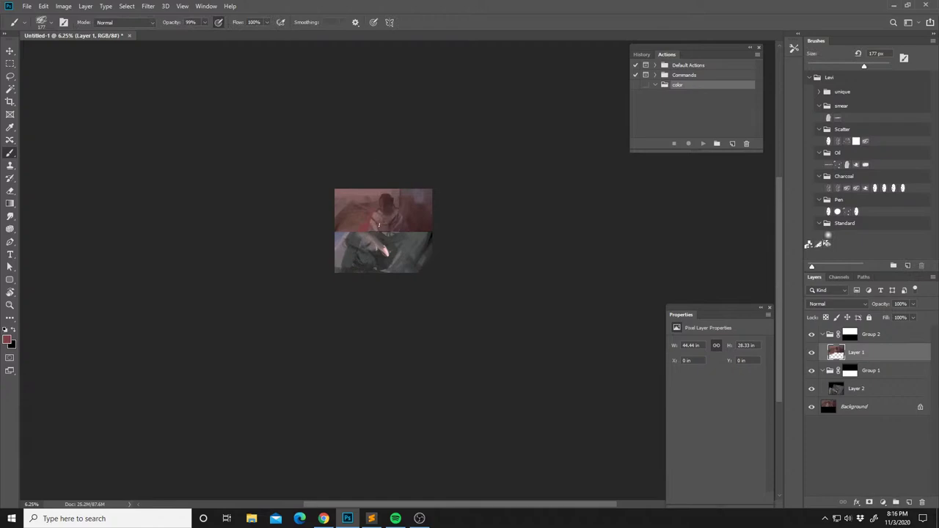
Refine the upper figure's shoulder and arm using lasso selections and sampled brown and pink tones with the 177 px Brush.
{"action": "left_click", "coordinate": [381, 219], "text": "alt"}
{"action": "key", "text": "l"}
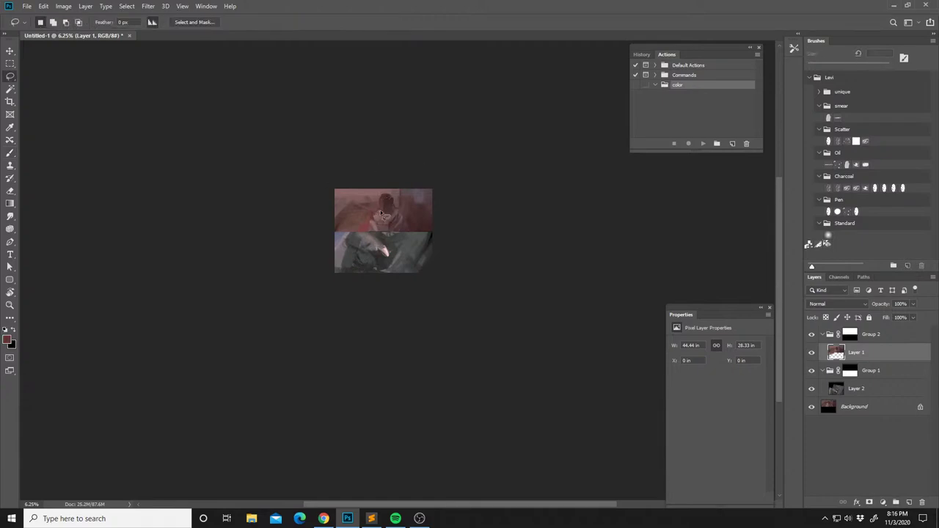
{"action": "key", "text": "b"}
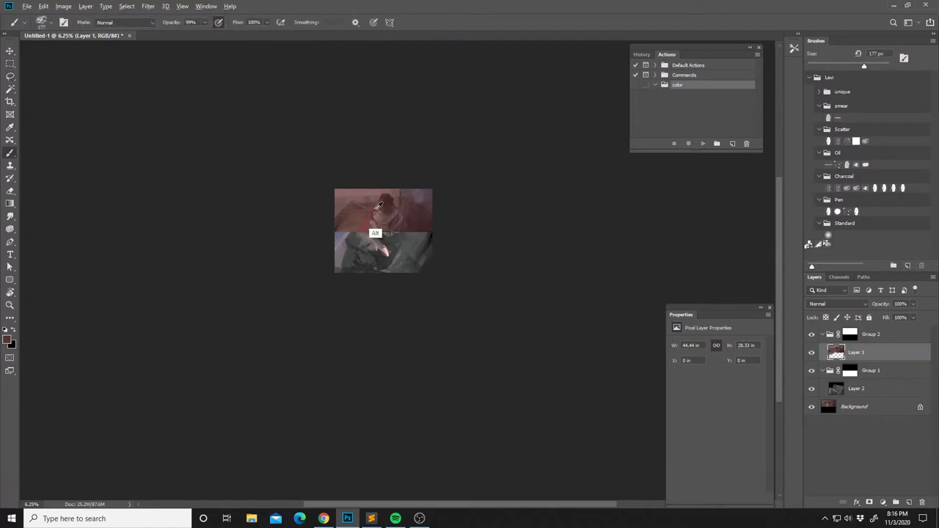
{"action": "left_click", "coordinate": [372, 207], "text": "alt"}
{"action": "key", "text": "l"}
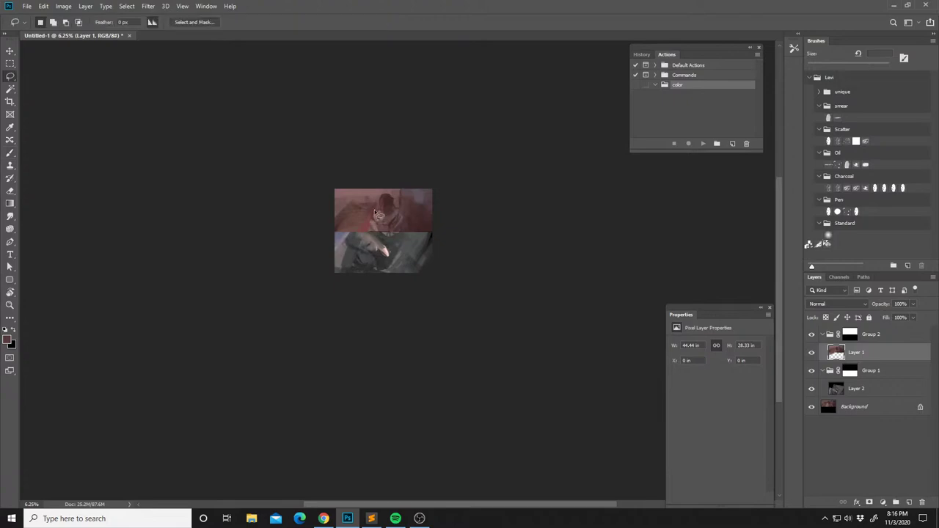
{"action": "mouse_move", "coordinate": [380, 212]}
{"action": "left_mouse_down"}
{"action": "mouse_move", "coordinate": [367, 208]}
{"action": "mouse_move", "coordinate": [368, 226]}
{"action": "mouse_move", "coordinate": [371, 213]}
{"action": "left_mouse_up"}
{"action": "key", "text": "b"}
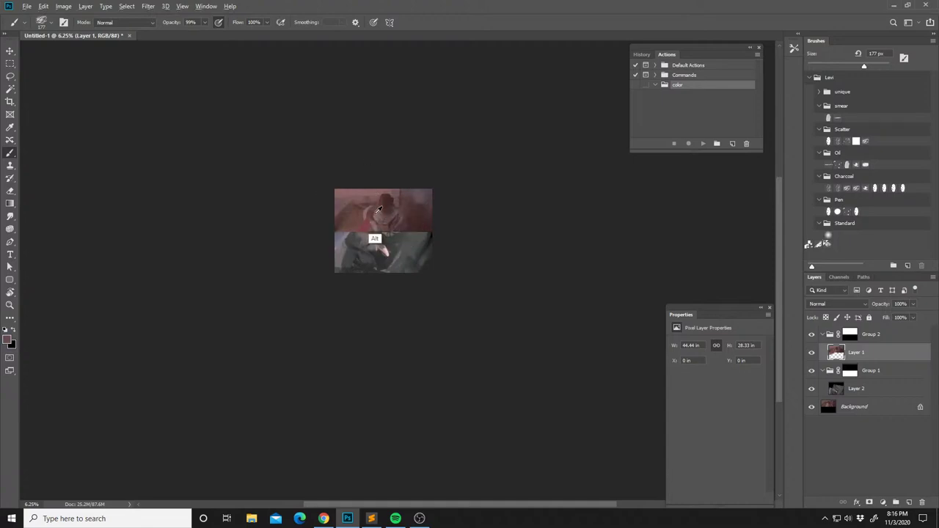
Lasso the upper figure's arm, reduce the Brush to 45 px, and add dark accents in black.
{"action": "key", "text": "l"}
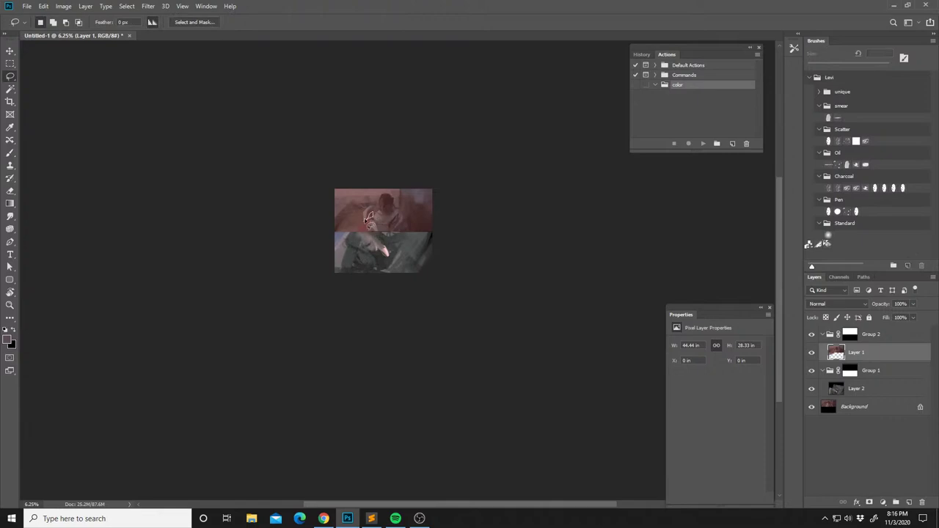
{"action": "key", "text": "b"}
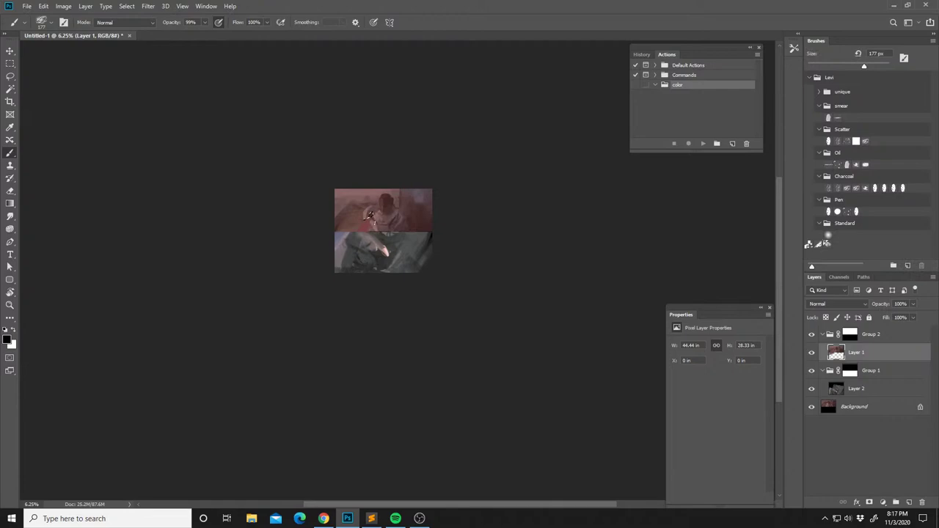
{"action": "right_click", "coordinate": [382, 217]}
{"action": "left_click", "coordinate": [446, 245]}
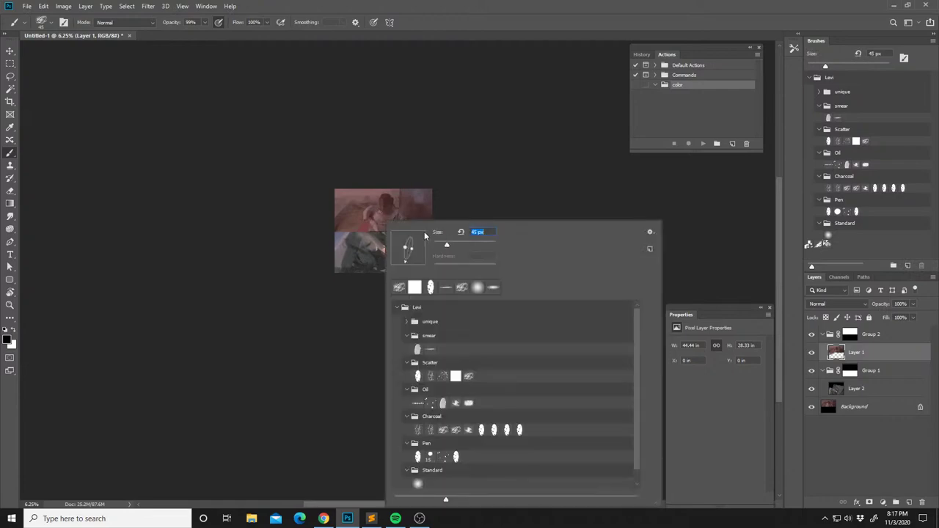
{"action": "left_click", "coordinate": [371, 217]}
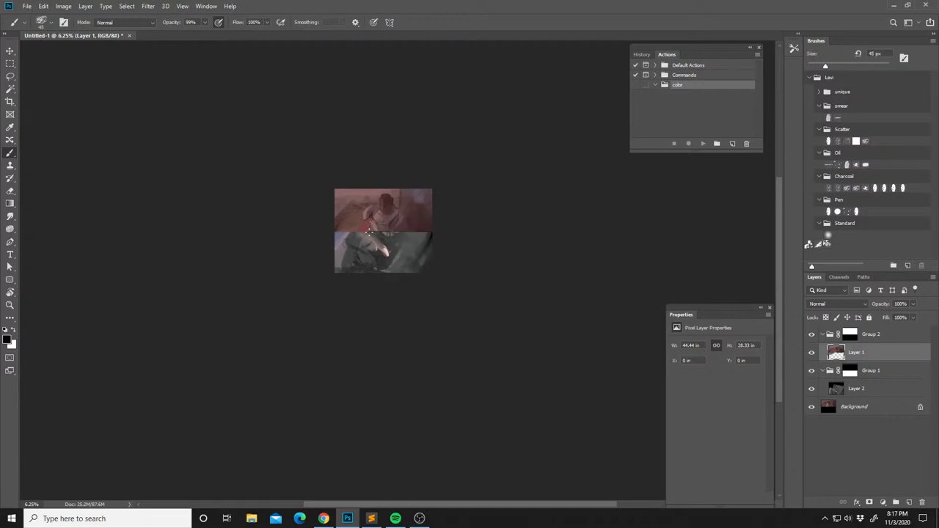
Lasso the area around the upper figure's arm and detail the arm and hair in sampled tones with the 45 px Brush.
{"action": "left_click", "coordinate": [378, 218], "text": "alt"}
{"action": "key", "text": "l"}
{"action": "mouse_move", "coordinate": [365, 224]}
{"action": "left_mouse_down"}
{"action": "mouse_move", "coordinate": [355, 253]}
{"action": "mouse_move", "coordinate": [359, 215]}
{"action": "left_mouse_up"}
{"action": "key", "text": "b"}
{"action": "left_click", "coordinate": [394, 201], "text": "alt"}
{"action": "left_click", "coordinate": [381, 214], "text": "alt"}
{"action": "left_click", "coordinate": [364, 213], "text": "alt"}
On Layer 2, refine the lower figure's pale highlight and surrounding folds in sampled light and dark tones with the 45 px Brush.
{"action": "left_click", "coordinate": [836, 388]}
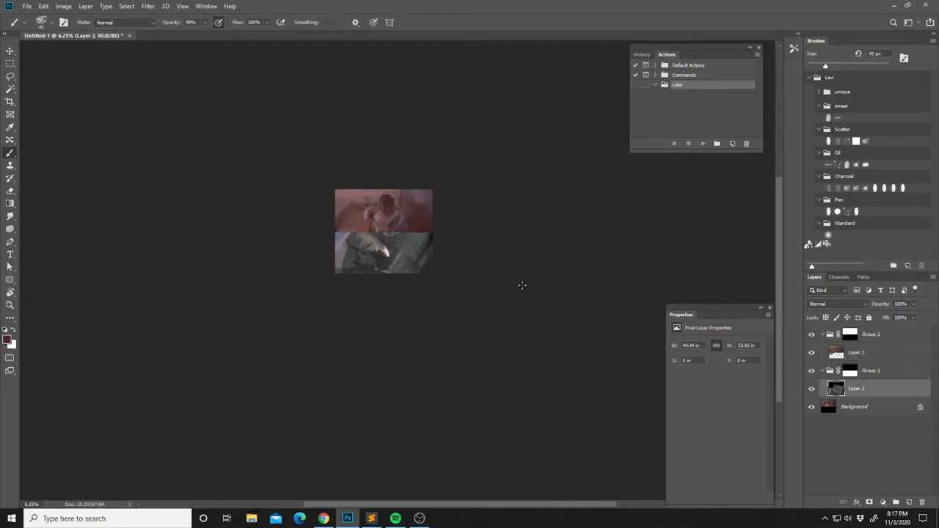
{"action": "key", "text": "alt"}
{"action": "left_click", "coordinate": [393, 253], "text": "alt"}
{"action": "left_click", "coordinate": [382, 242], "text": "alt"}
{"action": "left_click", "coordinate": [387, 251], "text": "alt"}
{"action": "left_click", "coordinate": [369, 240], "text": "alt"}
{"action": "left_click", "coordinate": [364, 240], "text": "alt"}
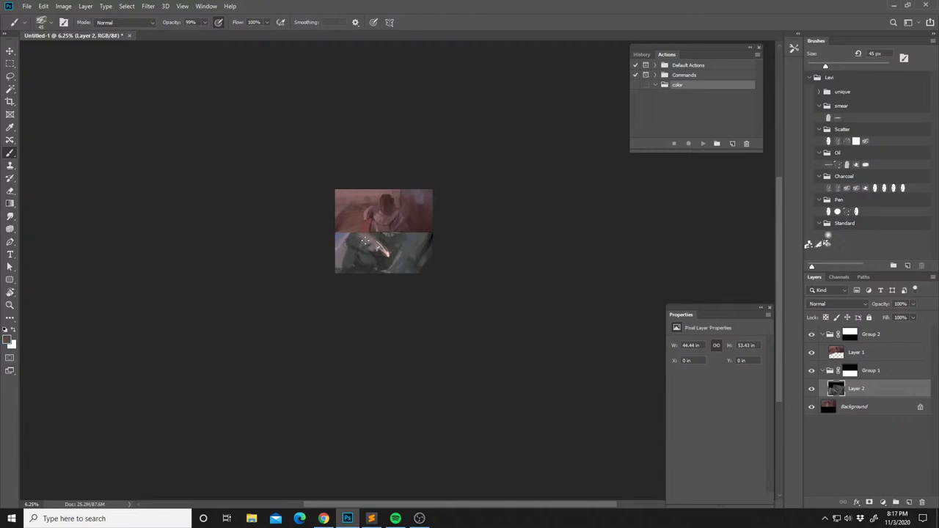
{"action": "left_click", "coordinate": [362, 242], "text": "alt"}
{"action": "left_click", "coordinate": [363, 251], "text": "alt"}
{"action": "left_click", "coordinate": [378, 254], "text": "alt"}
{"action": "left_click", "coordinate": [381, 253], "text": "alt"}
Lasso the gap between the upper figure's arm and neck and paint it on Layer 1 with the 45 px Brush.
{"action": "key", "text": "ctrl+minus"}
{"action": "key", "text": "ctrl+plus"}
{"action": "key", "text": "ctrl+plus"}
{"action": "mouse_move", "coordinate": [375, 224]}
{"action": "left_mouse_down"}
{"action": "mouse_move", "coordinate": [408, 279]}
{"action": "mouse_move", "coordinate": [400, 286]}
{"action": "left_mouse_up"}
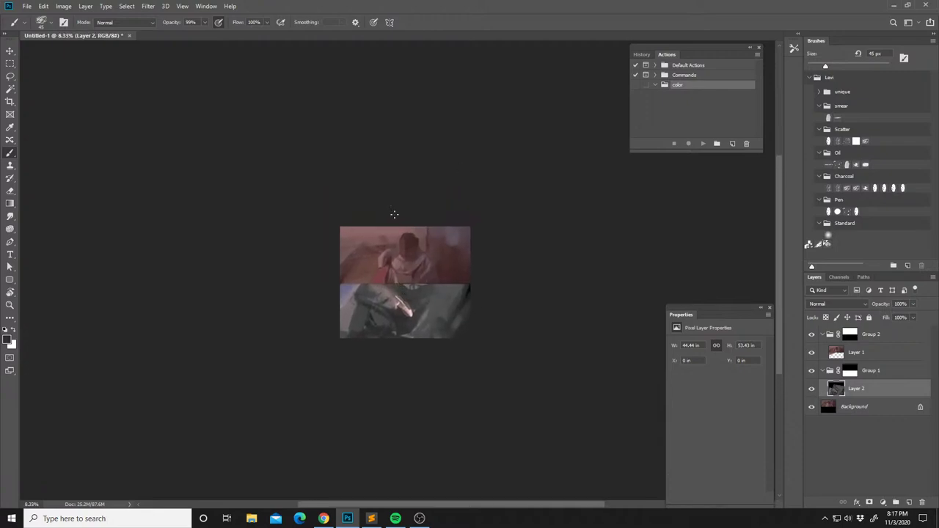
{"action": "key", "text": "ctrl+plus"}
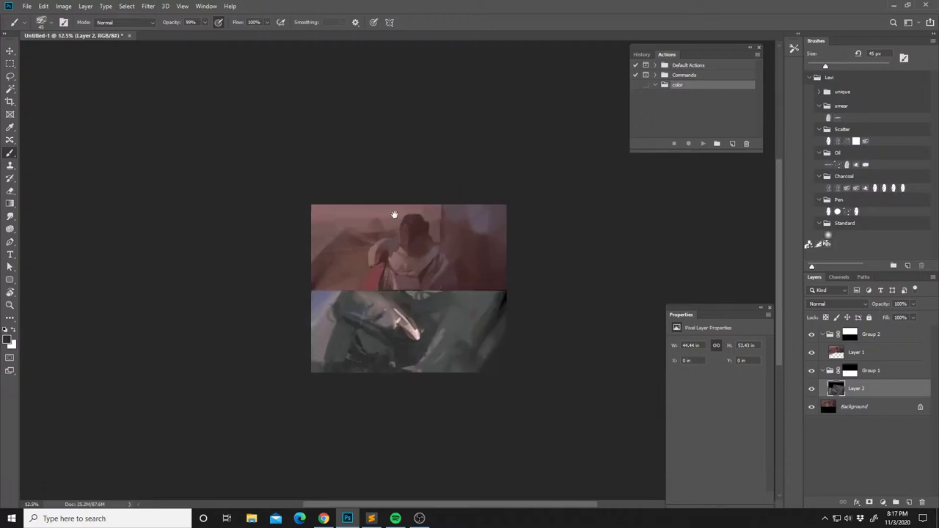
{"action": "left_click_drag", "start_coordinate": [393, 214], "coordinate": [342, 168]}
{"action": "key", "text": "l"}
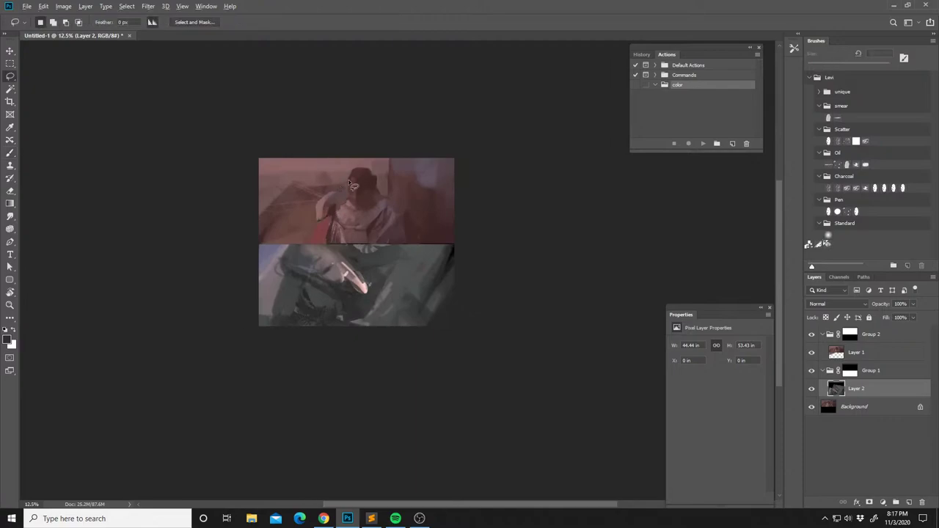
{"action": "key", "text": "b"}
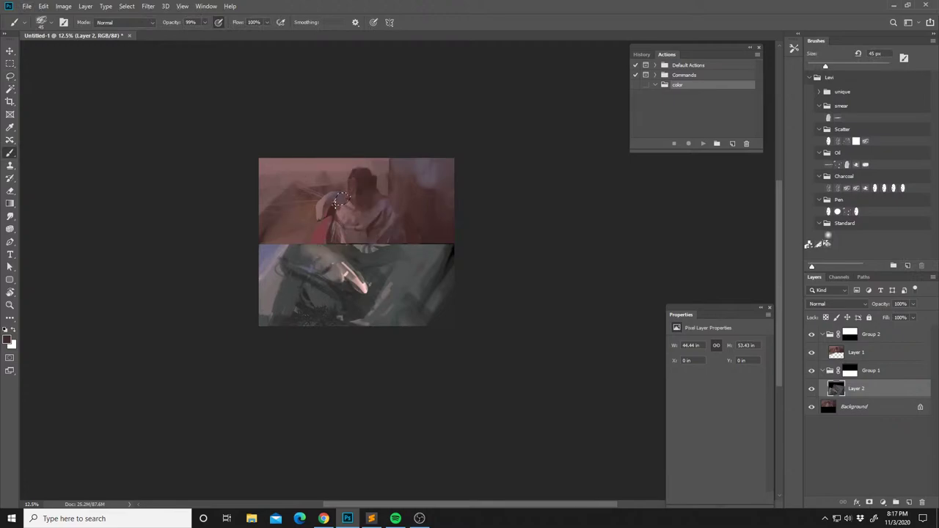
{"action": "left_click", "coordinate": [846, 352]}
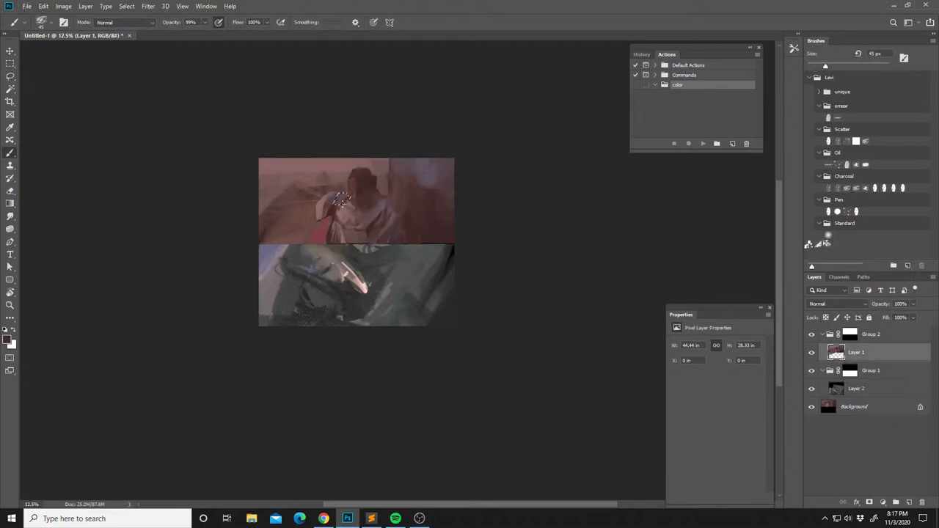
{"action": "left_click_drag", "start_coordinate": [342, 199], "coordinate": [347, 200]}
Refine the upper figure's raised arm and chest in sampled tones with the 45 px Brush.
{"action": "left_click", "coordinate": [333, 205], "text": "alt"}
{"action": "left_click", "coordinate": [334, 194], "text": "alt"}
{"action": "left_click", "coordinate": [351, 214], "text": "alt"}
{"action": "left_click", "coordinate": [348, 203], "text": "alt"}
{"action": "left_click", "coordinate": [349, 205], "text": "alt"}
On Layer 2, reshape the lower figure's pale highlight with sampled pink and dark tones.
{"action": "left_click", "coordinate": [837, 388]}
{"action": "left_click", "coordinate": [359, 280], "text": "alt"}
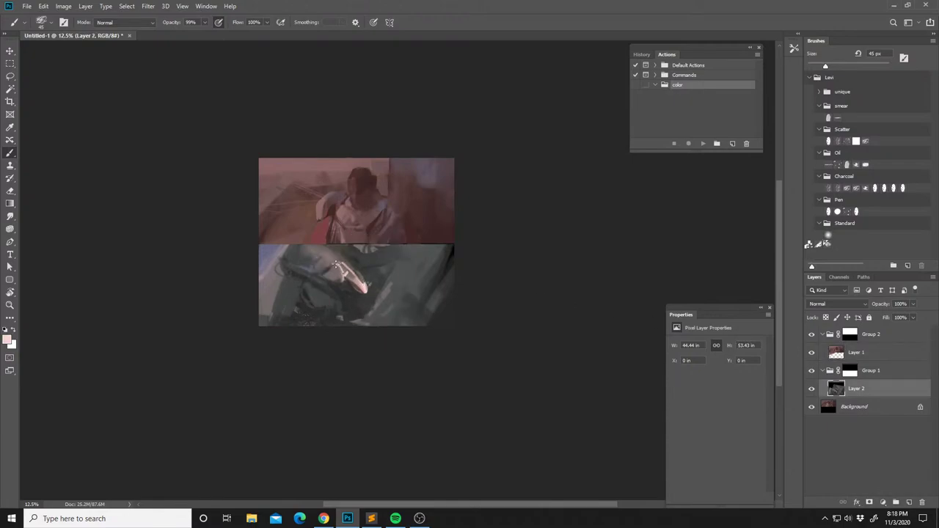
{"action": "left_click", "coordinate": [355, 288], "text": "alt"}
{"action": "left_click", "coordinate": [354, 283], "text": "alt"}
{"action": "left_click", "coordinate": [356, 281], "text": "alt"}
{"action": "left_click", "coordinate": [345, 278], "text": "alt"}
Flip the canvas horizontally and rework the lower panel's folds in sampled greys, enlarging the Brush to 108 px.
{"action": "key", "text": "ctrl+shift+h"}
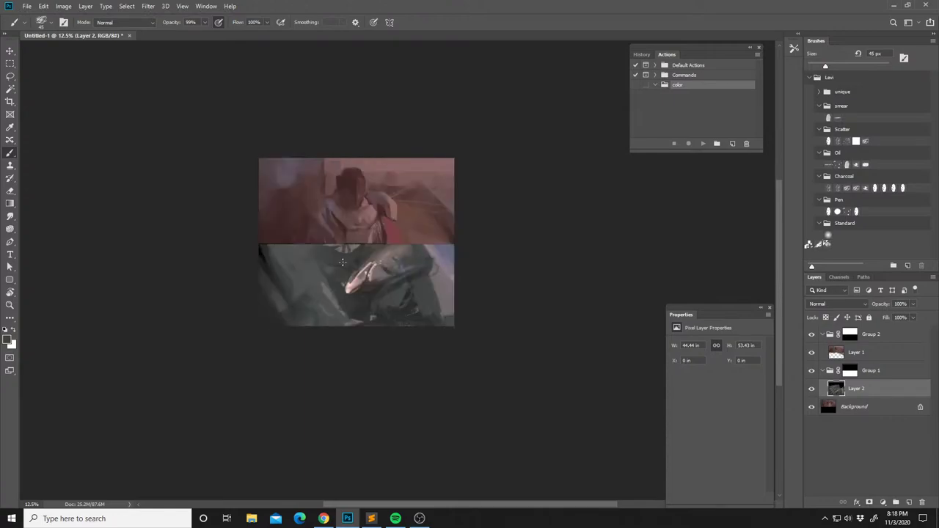
{"action": "left_click", "coordinate": [359, 271], "text": "alt"}
{"action": "left_click", "coordinate": [353, 272], "text": "alt"}
{"action": "right_click", "coordinate": [308, 245]}
{"action": "left_click", "coordinate": [406, 246]}
{"action": "left_click", "coordinate": [318, 248]}
{"action": "left_click", "coordinate": [341, 260], "text": "alt"}
{"action": "left_click", "coordinate": [326, 233], "text": "alt"}
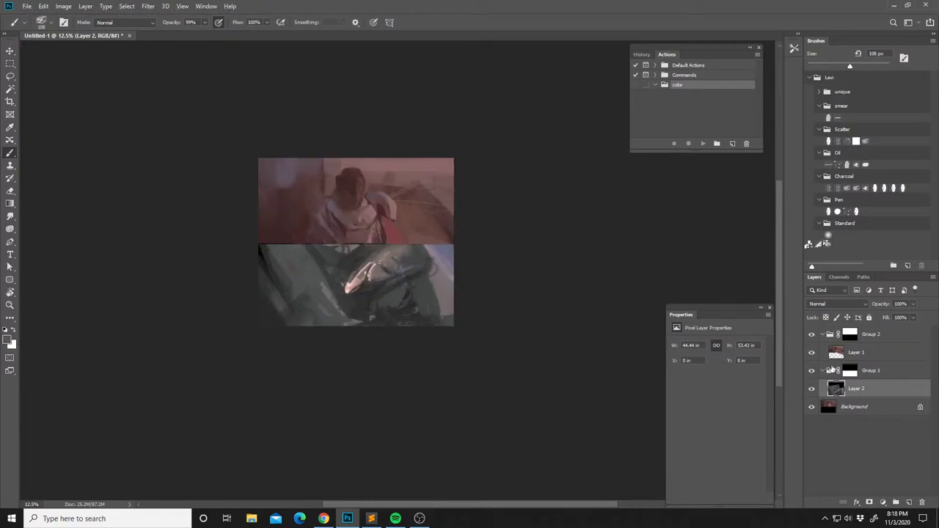
On Layer 1, refine the upper figure's far shoulder and torso in sampled tones with the 108 px Brush.
{"action": "left_click", "coordinate": [836, 356]}
{"action": "left_click", "coordinate": [328, 192], "text": "alt"}
{"action": "left_click", "coordinate": [333, 194], "text": "alt"}
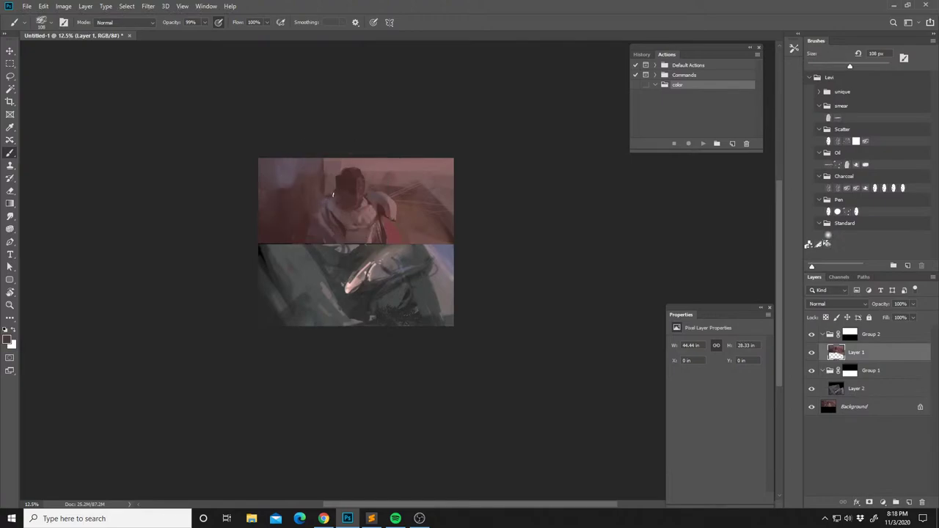
{"action": "left_click", "coordinate": [331, 200], "text": "alt"}
{"action": "left_click", "coordinate": [335, 212], "text": "alt"}
{"action": "left_click", "coordinate": [326, 202], "text": "alt"}
{"action": "left_click", "coordinate": [320, 217], "text": "alt"}
{"action": "left_click_drag", "start_coordinate": [321, 212], "coordinate": [317, 220]}
Refine the upper figure's head, raised arm and red cape with sampled tones using the 108 px Brush.
{"action": "left_click", "coordinate": [340, 168], "text": "alt"}
{"action": "left_click", "coordinate": [350, 191], "text": "alt"}
{"action": "left_click", "coordinate": [336, 192], "text": "alt"}
{"action": "left_click", "coordinate": [391, 198], "text": "alt"}
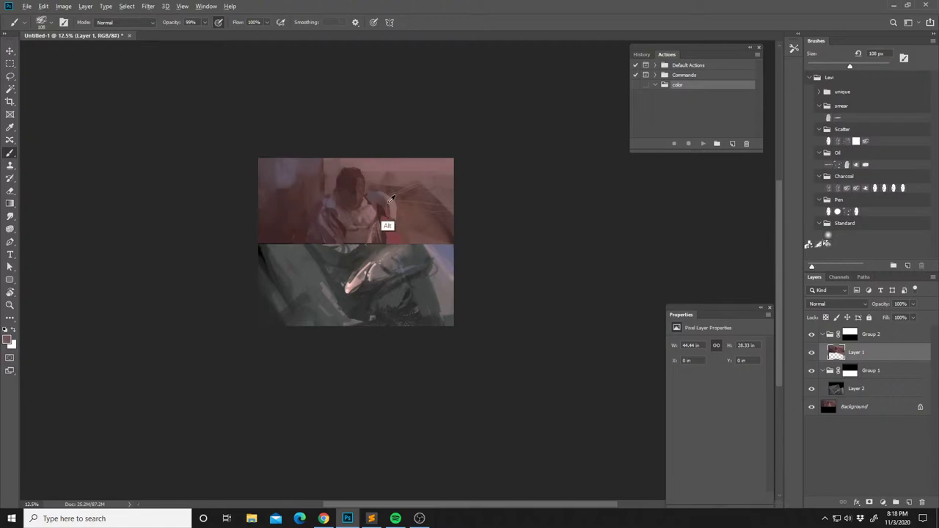
{"action": "left_click", "coordinate": [392, 217], "text": "alt"}
{"action": "left_click_drag", "start_coordinate": [384, 220], "coordinate": [385, 242]}
{"action": "left_click", "coordinate": [389, 231], "text": "alt"}
{"action": "left_click", "coordinate": [370, 238], "text": "alt"}
Switch the Brush to white in Color Dodge mode and add bright highlights to the upper figure's chest.
{"action": "key", "text": "d"}
{"action": "key", "text": "x"}
{"action": "left_click", "coordinate": [372, 224]}
{"action": "left_click", "coordinate": [374, 228], "text": "shift"}
{"action": "right_click", "coordinate": [372, 227], "text": "shift"}
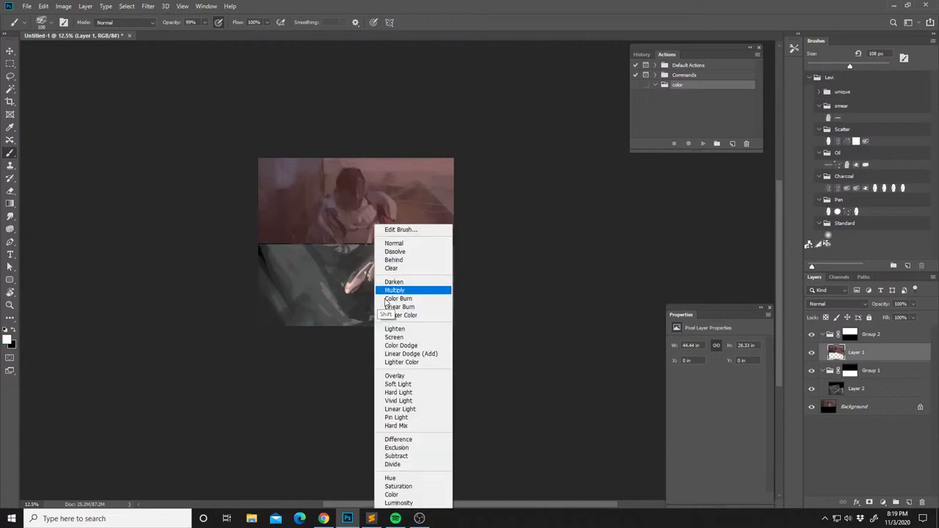
{"action": "left_click", "coordinate": [394, 350]}
{"action": "key", "text": "ctrl+z"}
{"action": "left_click_drag", "start_coordinate": [377, 210], "coordinate": [373, 222]}
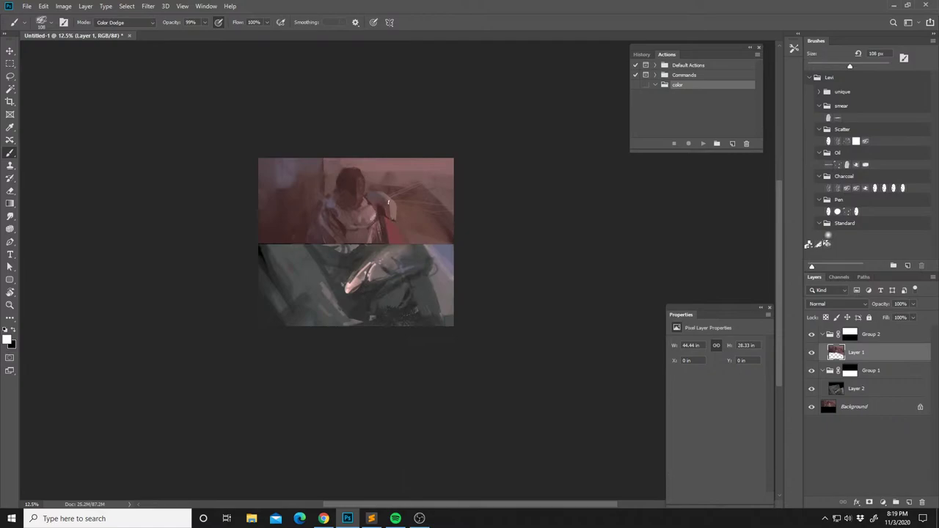
Try a Magic Wand selection of the upper figure's arm, switch to the soft 495 px Brush, and clear the selection.
{"action": "key", "text": "w"}
{"action": "left_click", "coordinate": [388, 207]}
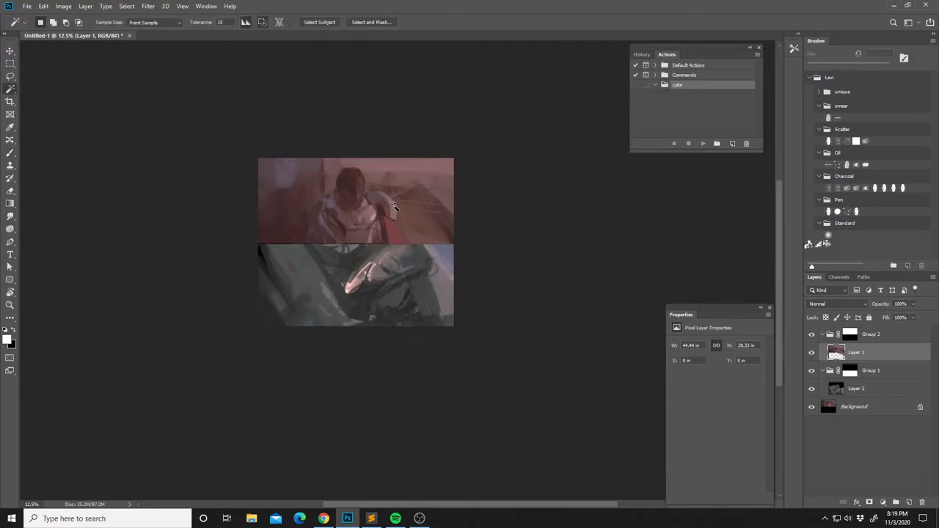
{"action": "right_click", "coordinate": [391, 194]}
{"action": "left_click", "coordinate": [347, 274]}
{"action": "key", "text": "b"}
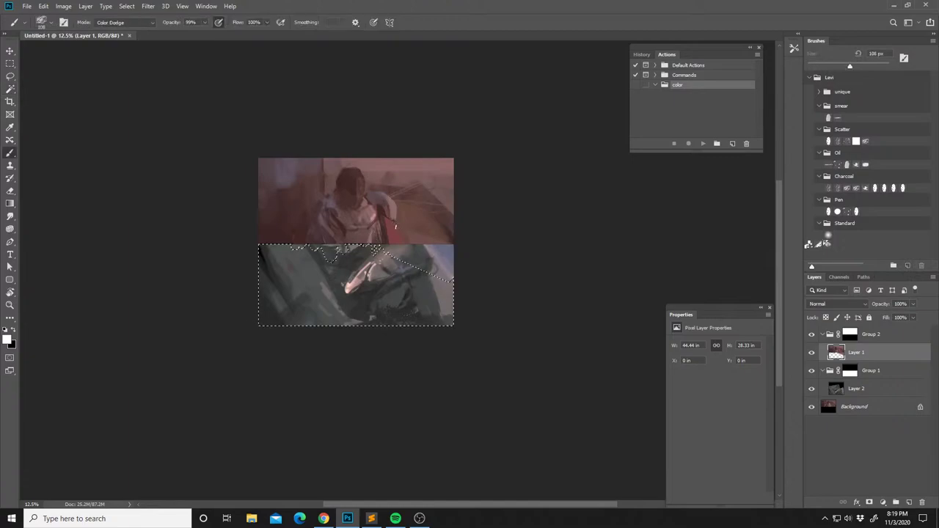
{"action": "right_click", "coordinate": [404, 285]}
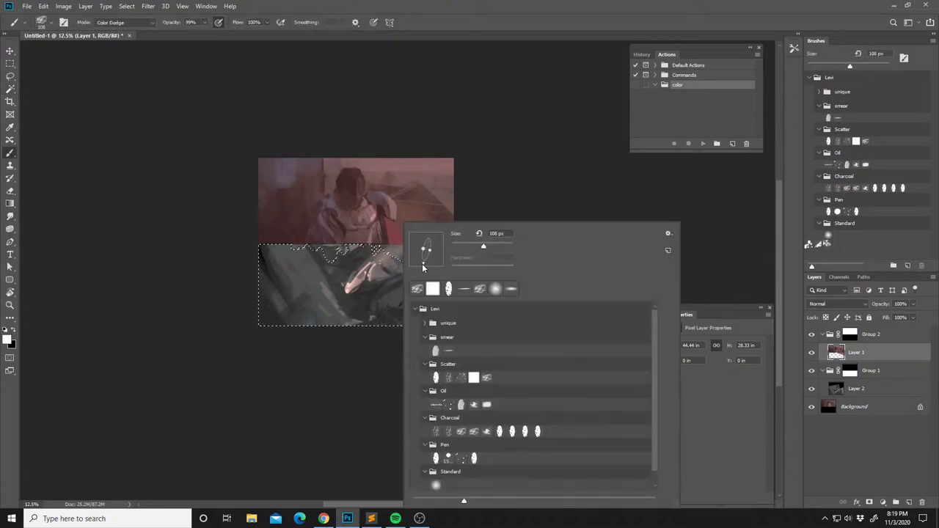
{"action": "left_click", "coordinate": [506, 244]}
{"action": "left_click", "coordinate": [464, 191]}
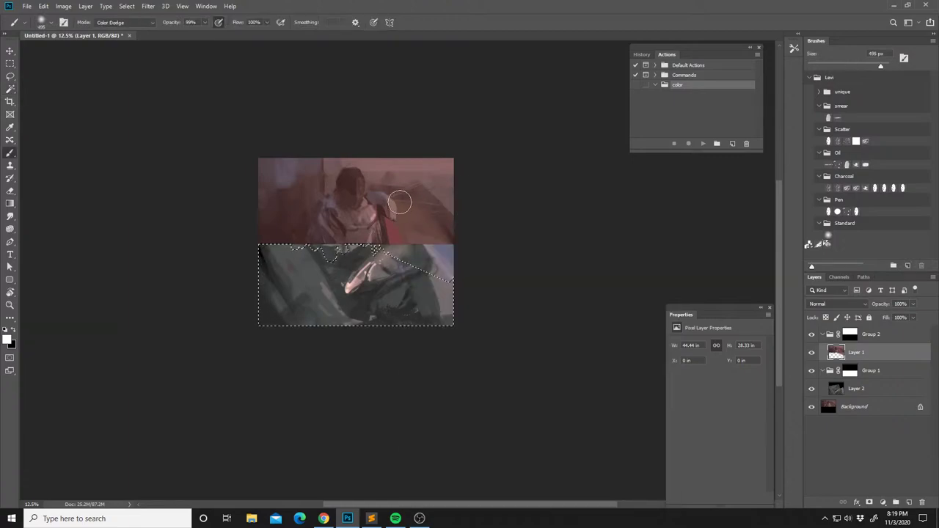
{"action": "key", "text": "ctrl+d"}
Magic Wand select the upper figure's pale arm, flatten the soft brush tip, and brighten the arm with white Color Dodge.
{"action": "key", "text": "w"}
{"action": "left_click", "coordinate": [397, 211]}
{"action": "key", "text": "b"}
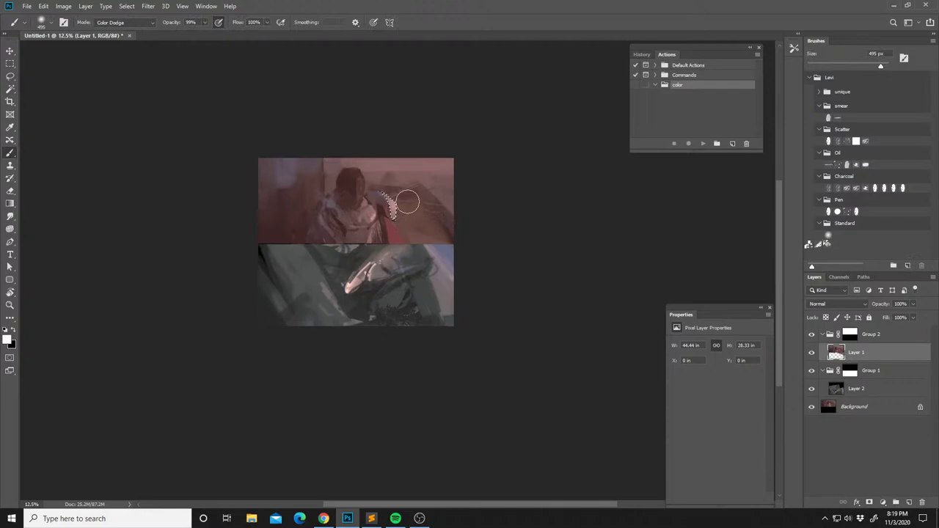
{"action": "right_click", "coordinate": [407, 203]}
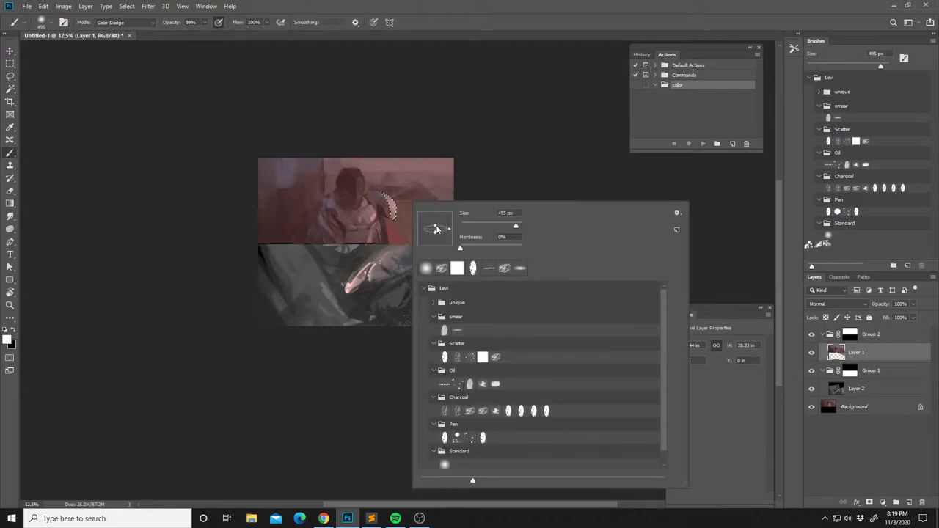
{"action": "left_click", "coordinate": [395, 205]}
{"action": "key", "text": "ctrl+d"}
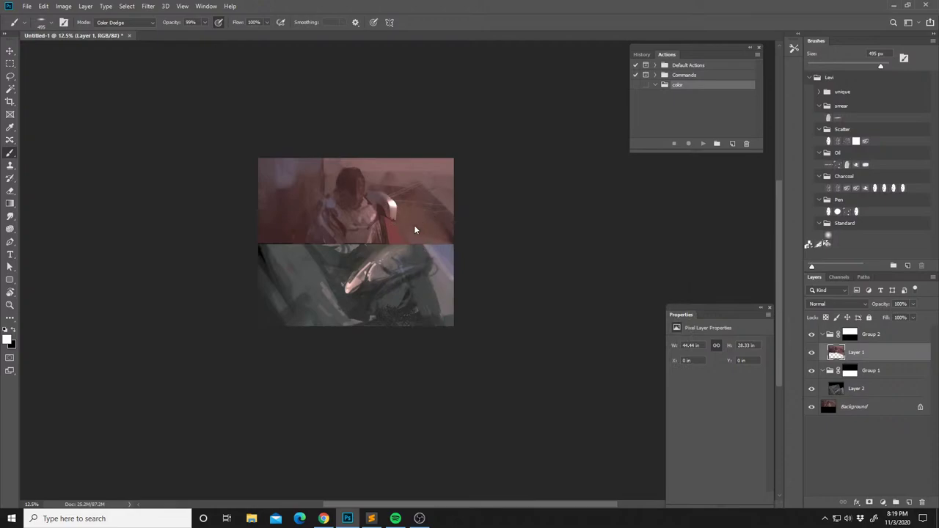
Flip the canvas back, try Color Dodge accents on the upper figure with the 56 px Charcoal brush, and undo the last three changes.
{"action": "left_click_drag", "start_coordinate": [414, 230], "coordinate": [435, 249]}
{"action": "key", "text": "ctrl+f"}
{"action": "left_click_drag", "start_coordinate": [380, 231], "coordinate": [392, 236]}
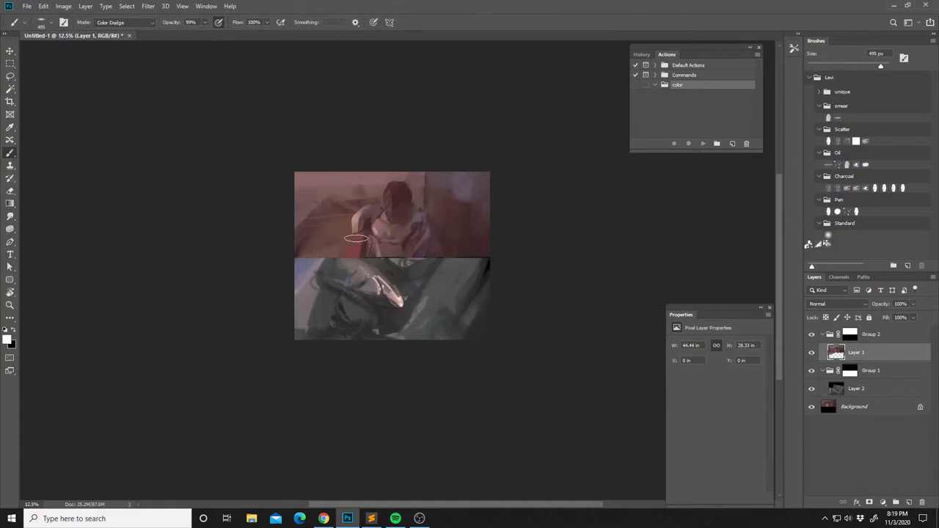
{"action": "right_click", "coordinate": [369, 226]}
{"action": "left_click", "coordinate": [434, 288]}
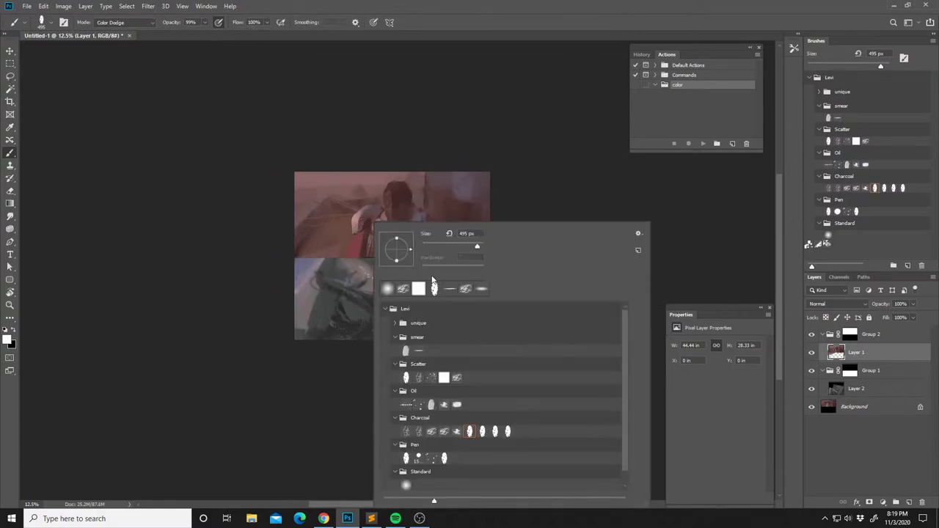
{"action": "left_click", "coordinate": [439, 246]}
{"action": "key", "text": "Return"}
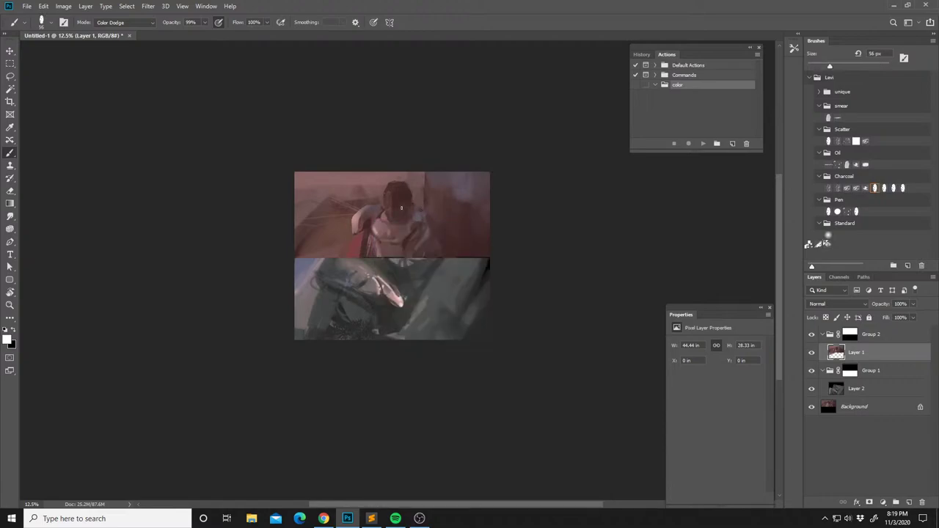
{"action": "key", "text": "ctrl+z"}
{"action": "key", "text": "ctrl+z"}
{"action": "key", "text": "ctrl+z"}
Return the Brush to Normal mode and refine the upper figure's face and neck in sampled tones.
{"action": "left_click", "coordinate": [384, 195], "text": "alt"}
{"action": "right_click", "coordinate": [394, 211], "text": "shift"}
{"action": "left_click", "coordinate": [411, 230]}
{"action": "left_click", "coordinate": [388, 217], "text": "alt"}
On Layer 2, refine the folds beside the lower figure's pale highlight in sampled tones with the 56 px Brush.
{"action": "left_click", "coordinate": [835, 390]}
{"action": "left_click", "coordinate": [378, 287], "text": "alt"}
{"action": "left_click", "coordinate": [363, 284], "text": "alt"}
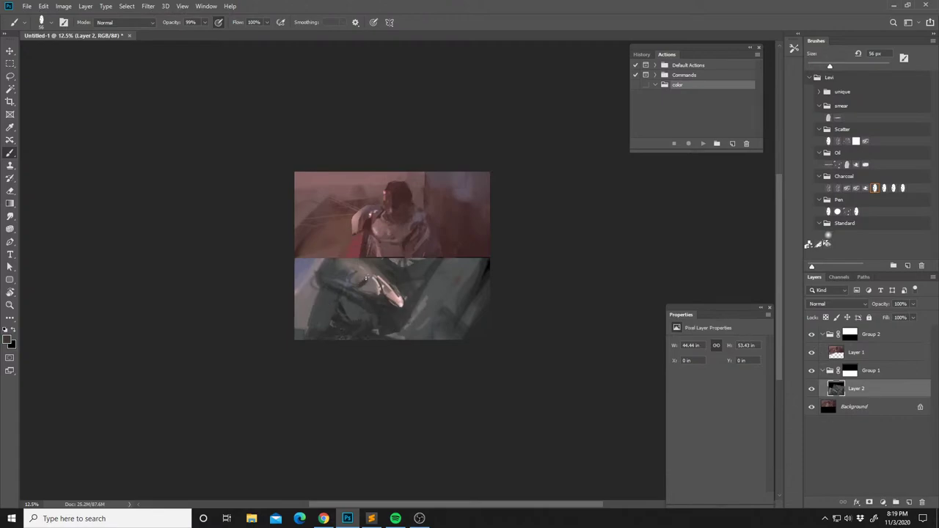
{"action": "left_click", "coordinate": [361, 279], "text": "alt"}
{"action": "left_click", "coordinate": [353, 280], "text": "alt"}
{"action": "left_click", "coordinate": [351, 284], "text": "alt"}
{"action": "left_click", "coordinate": [356, 292], "text": "alt"}
Paint the dark folds beneath and beyond the lower figure's pale highlight with sampled grey tones.
{"action": "left_click", "coordinate": [420, 294], "text": "alt"}
{"action": "left_click", "coordinate": [410, 309], "text": "alt"}
{"action": "left_click", "coordinate": [387, 315], "text": "alt"}
{"action": "left_click", "coordinate": [379, 317], "text": "alt"}
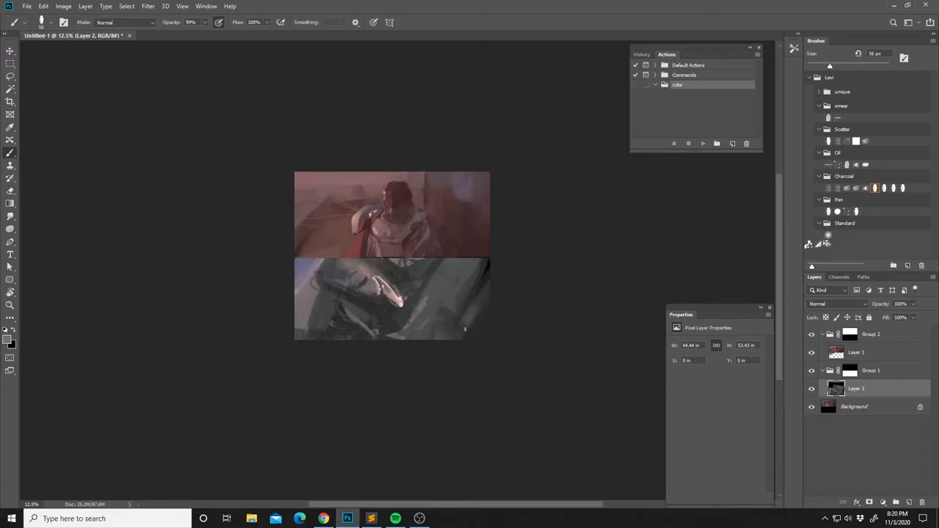
Duplicate Layer 2 and free-transform the copy, rotating it and repositioning it over the lower panel.
{"action": "key", "text": "ctrl+j"}
{"action": "key", "text": "ctrl+t"}
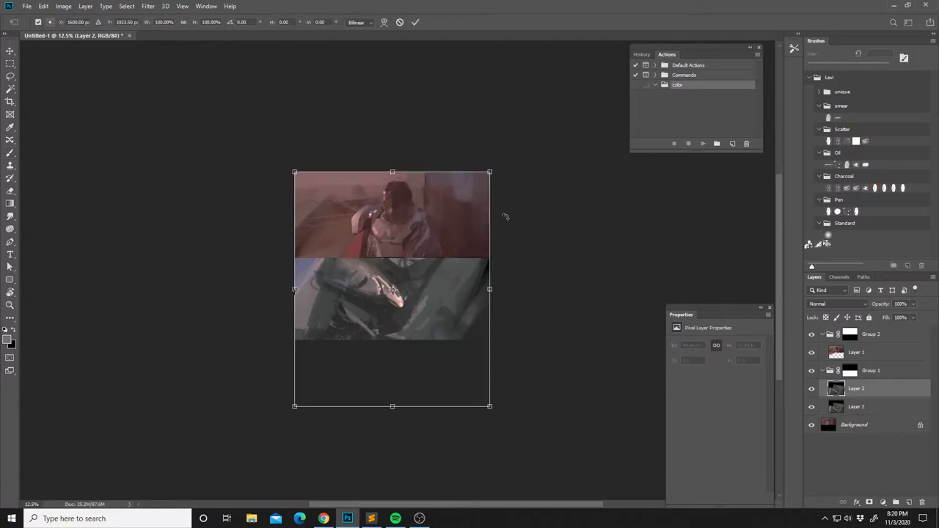
{"action": "mouse_move", "coordinate": [479, 160]}
{"action": "left_mouse_down"}
{"action": "mouse_move", "coordinate": [341, 211]}
{"action": "mouse_move", "coordinate": [555, 275]}
{"action": "mouse_move", "coordinate": [658, 265]}
{"action": "left_mouse_up"}
{"action": "left_click_drag", "start_coordinate": [551, 289], "coordinate": [422, 296]}
{"action": "key", "text": "Return"}
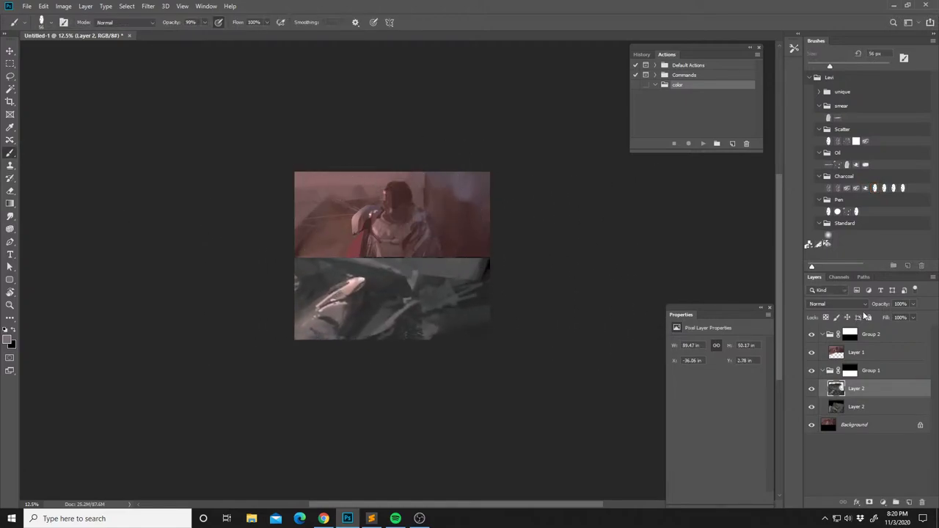
Test Soft Light on the duplicated Layer 2, shift the copy, and return its blend mode to Normal.
{"action": "left_click", "coordinate": [850, 303]}
{"action": "left_click", "coordinate": [825, 388]}
{"action": "left_click_drag", "start_coordinate": [415, 330], "coordinate": [433, 292]}
{"action": "key", "text": "v"}
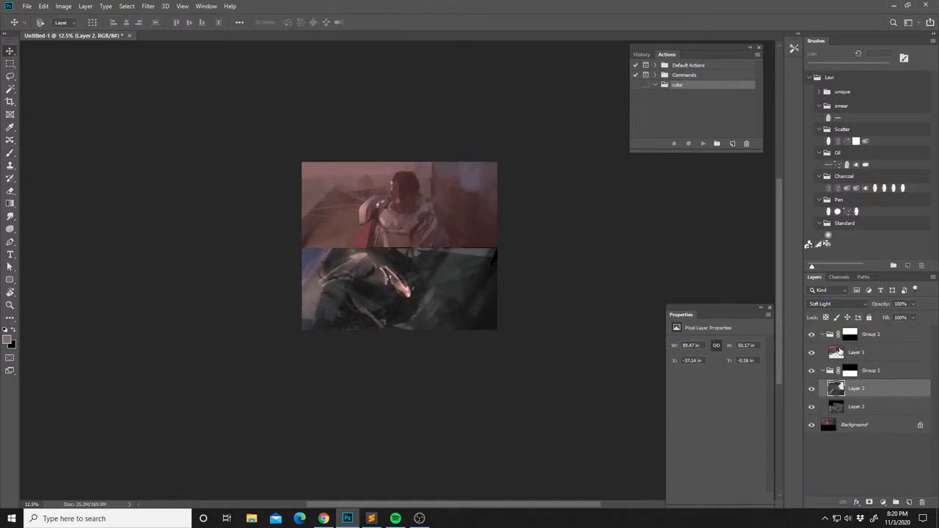
{"action": "left_click", "coordinate": [844, 303]}
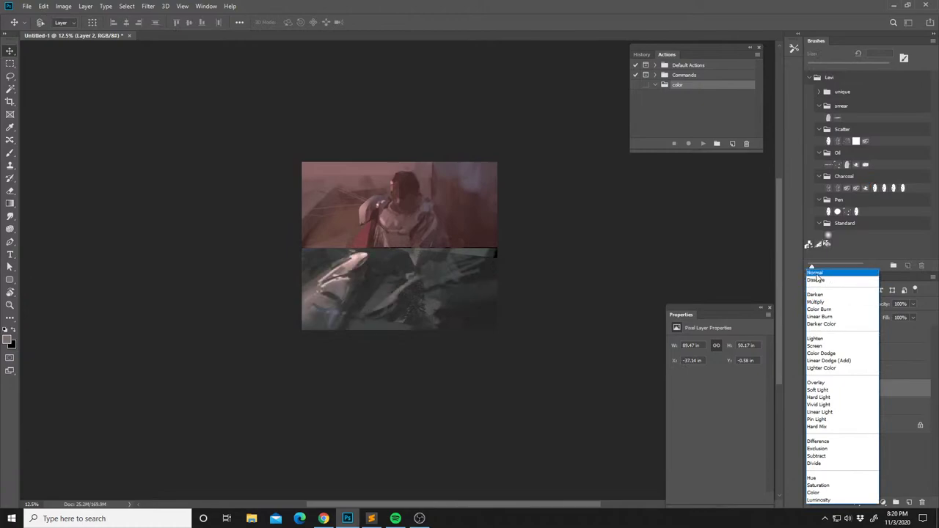
{"action": "left_click", "coordinate": [818, 276]}
Rotate the duplicated Layer 2 by -105.50° over the lower panel.
{"action": "key", "text": "ctrl+minus"}
{"action": "key", "text": "ctrl+minus"}
{"action": "key", "text": "ctrl+minus"}
{"action": "left_click_drag", "start_coordinate": [429, 275], "coordinate": [434, 286]}
{"action": "key", "text": "ctrl+t"}
{"action": "left_click_drag", "start_coordinate": [465, 203], "coordinate": [302, 224]}
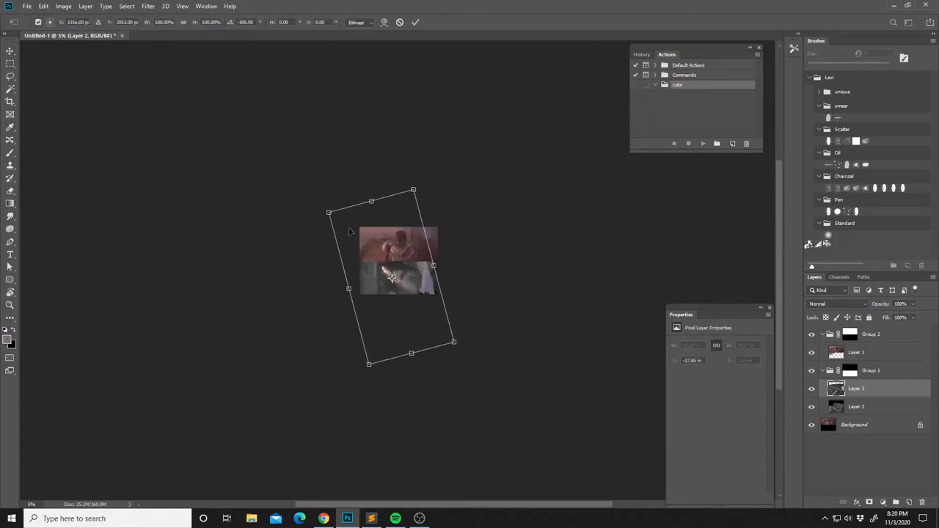
{"action": "key", "text": "Return"}
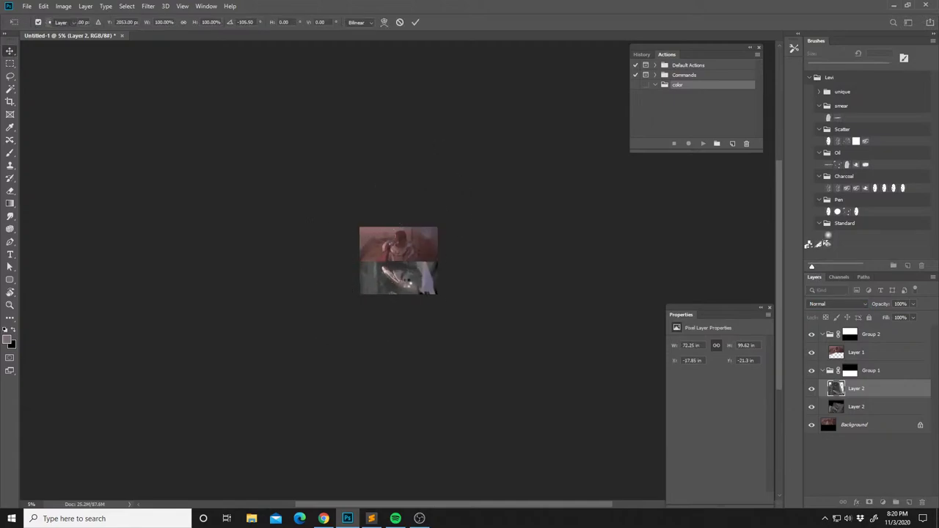
Lasso part of the rotated copy onto a new layer, then rotate it 87.62° and stretch its height to 237.57%.
{"action": "key", "text": "m"}
{"action": "key", "text": "l"}
{"action": "mouse_move", "coordinate": [414, 260]}
{"action": "left_mouse_down"}
{"action": "mouse_move", "coordinate": [388, 299]}
{"action": "mouse_move", "coordinate": [421, 243]}
{"action": "mouse_move", "coordinate": [465, 261]}
{"action": "mouse_move", "coordinate": [461, 297]}
{"action": "mouse_move", "coordinate": [385, 303]}
{"action": "mouse_move", "coordinate": [486, 268]}
{"action": "mouse_move", "coordinate": [499, 290]}
{"action": "left_mouse_up"}
{"action": "key", "text": "ctrl+j"}
{"action": "key", "text": "ctrl+t"}
{"action": "left_click_drag", "start_coordinate": [427, 293], "coordinate": [397, 290]}
{"action": "key", "text": "Return"}
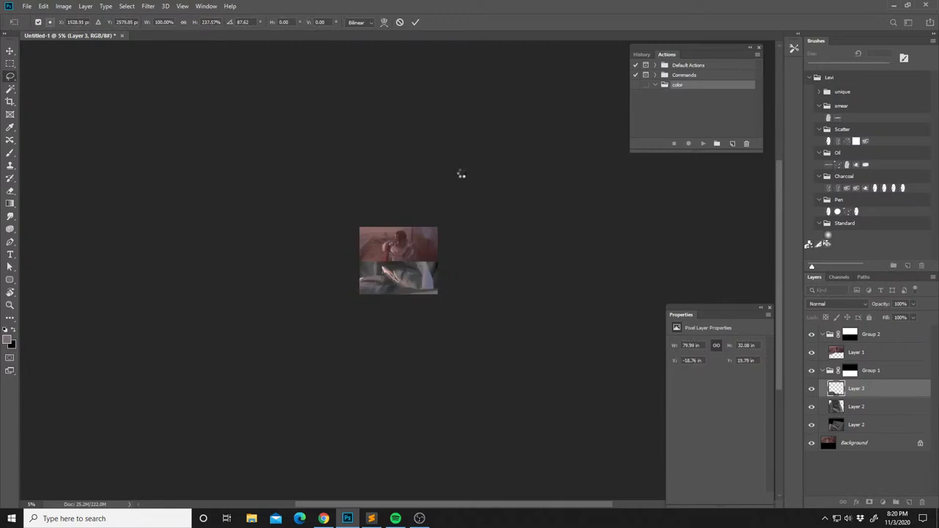
Erase parts of Layer 3 and the upper Layer 2 copy with the 464 px Eraser to blend them into the lower panel.
{"action": "key", "text": "alt+bracketleft"}
{"action": "key", "text": "e"}
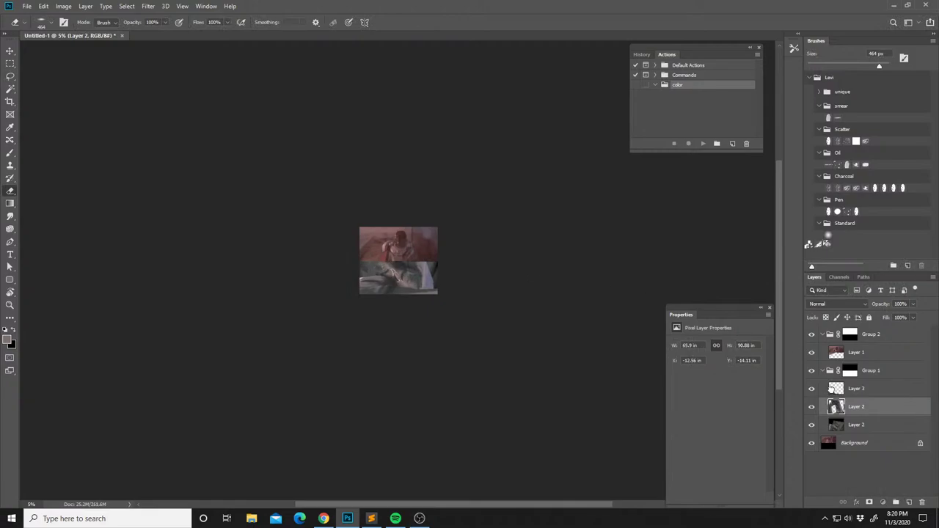
{"action": "key", "text": "alt+bracketright"}
{"action": "right_click", "coordinate": [396, 286]}
{"action": "double_click", "coordinate": [401, 290]}
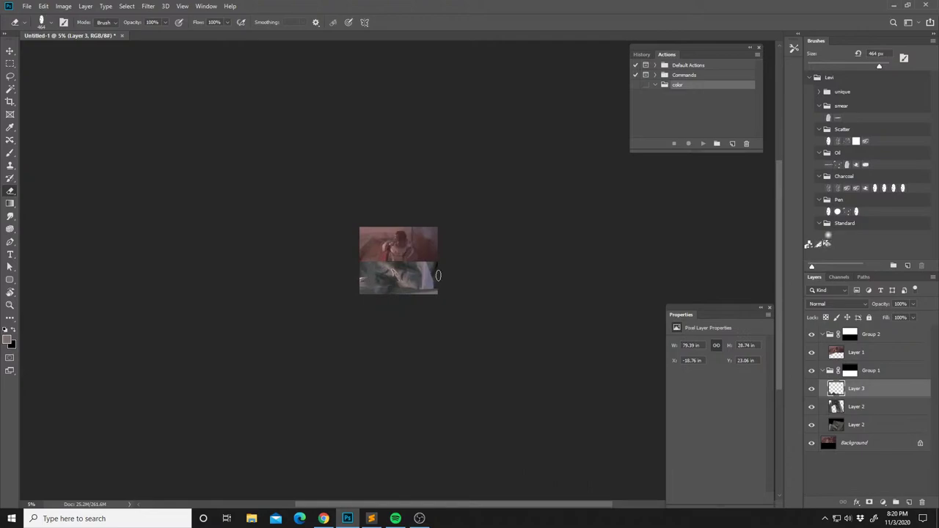
{"action": "left_click", "coordinate": [842, 408]}
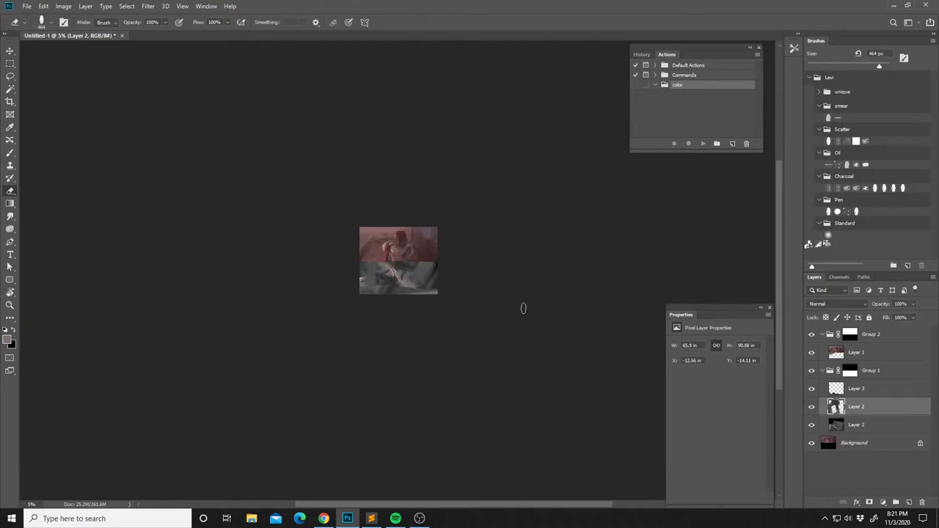
{"action": "left_click", "coordinate": [836, 391]}
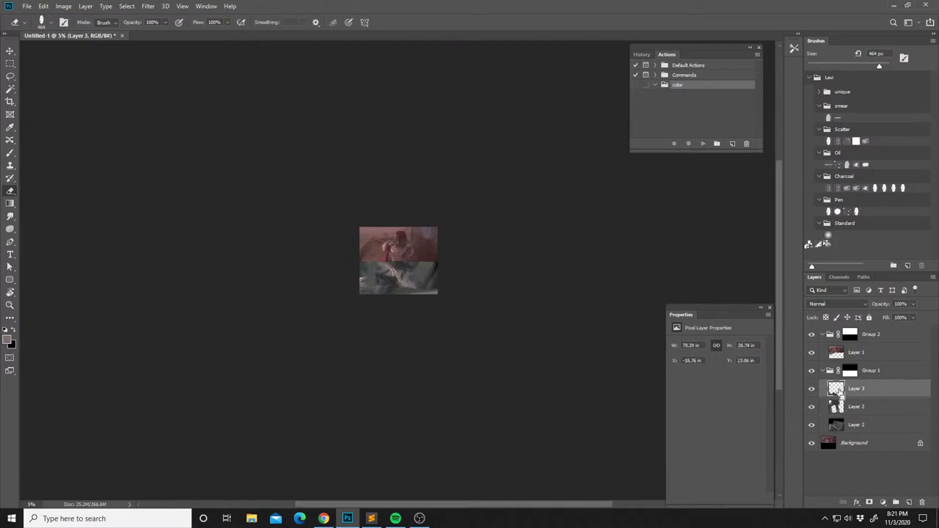
Merge Layer 3 into the upper Layer 2 copy, shift it across the lower panel, and merge it into Layer 2 below.
{"action": "key", "text": "ctrl+e"}
{"action": "left_click", "coordinate": [811, 390]}
{"action": "left_click", "coordinate": [813, 391]}
{"action": "key", "text": "v"}
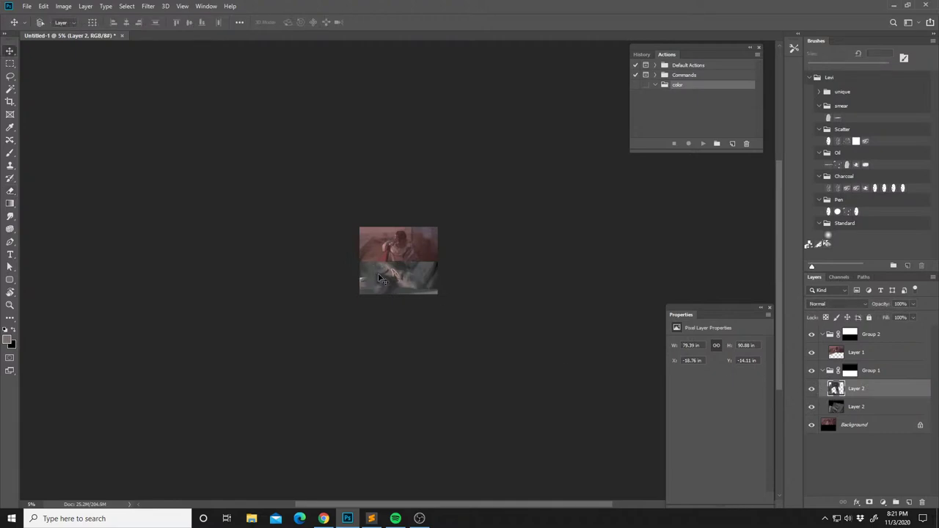
{"action": "left_click_drag", "start_coordinate": [384, 284], "coordinate": [406, 280]}
{"action": "key", "text": "ctrl+e"}
Duplicate the merged Layer 2 and rotate the copy 35.75° over the lower panel.
{"action": "key", "text": "ctrl+j"}
{"action": "key", "text": "ctrl+t"}
{"action": "key", "text": "Escape"}
{"action": "key", "text": "ctrl+t"}
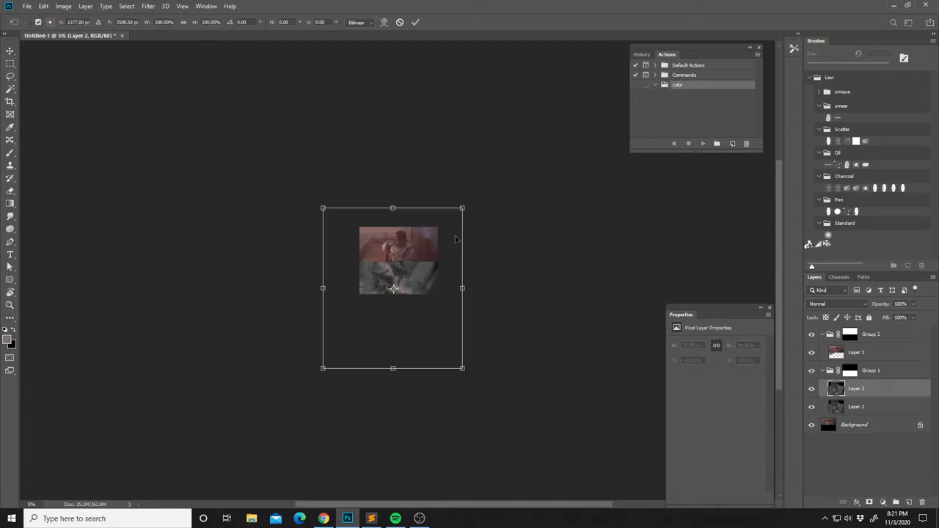
{"action": "left_click_drag", "start_coordinate": [469, 208], "coordinate": [443, 276]}
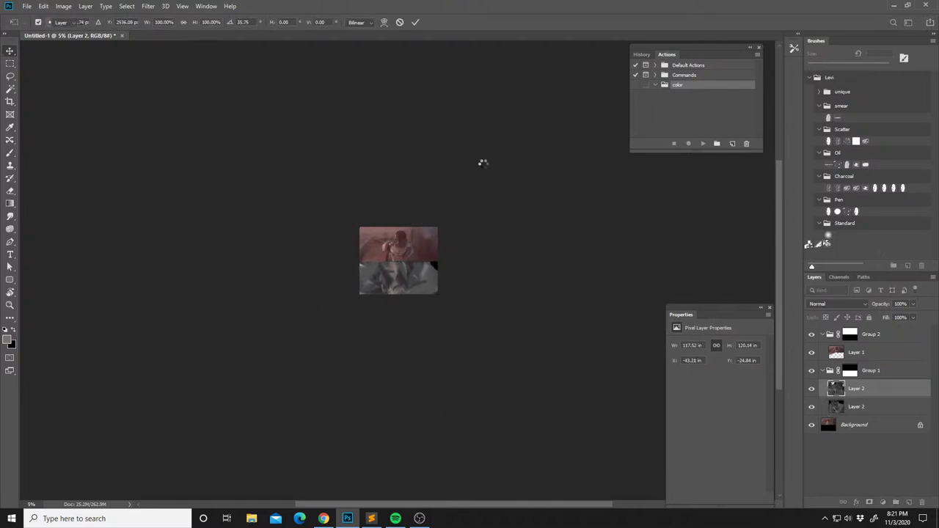
Lasso the central shape in the lower panel, paint inside it with a sampled dark tone using the 56 px brush, and deselect.
{"action": "key", "text": "k"}
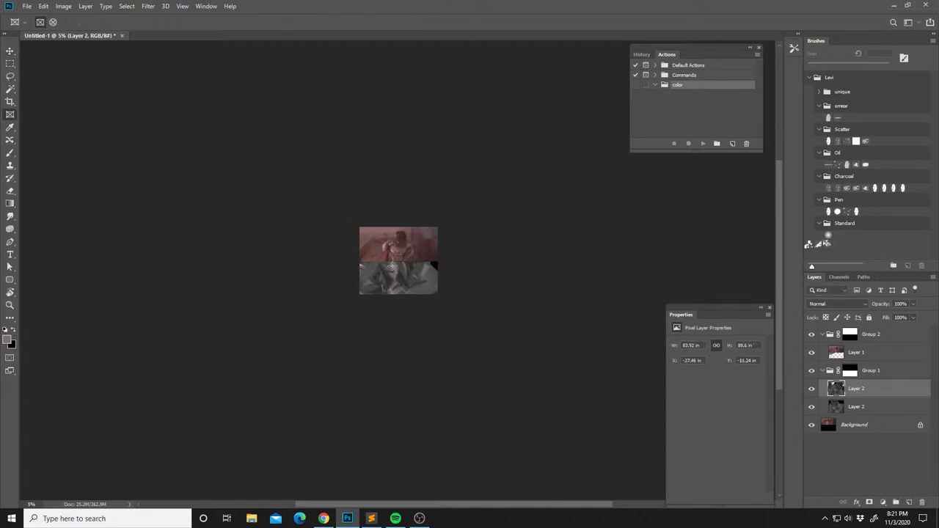
{"action": "key", "text": "l"}
{"action": "mouse_move", "coordinate": [381, 268]}
{"action": "left_mouse_down"}
{"action": "mouse_move", "coordinate": [398, 270]}
{"action": "mouse_move", "coordinate": [401, 284]}
{"action": "mouse_move", "coordinate": [387, 253]}
{"action": "left_mouse_up"}
{"action": "key", "text": "b"}
{"action": "key", "text": "alt"}
{"action": "left_click", "coordinate": [402, 271], "text": "alt"}
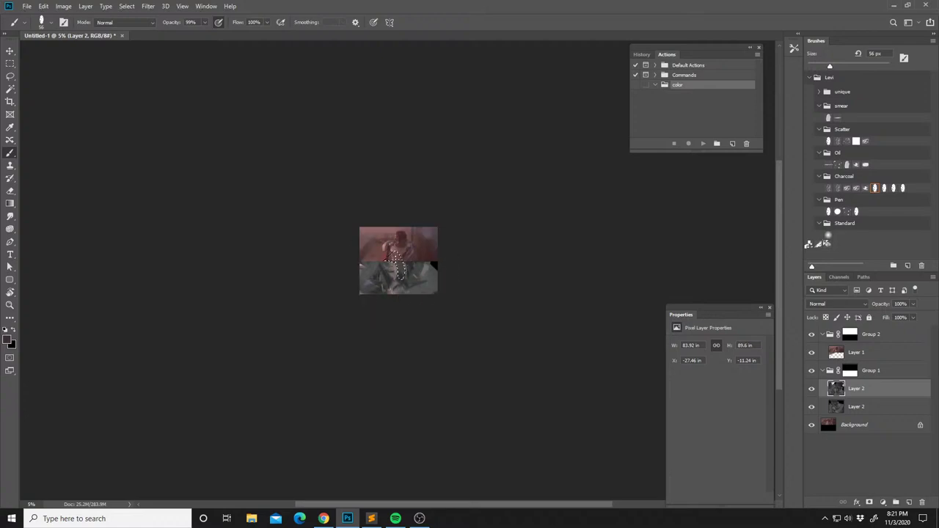
{"action": "key", "text": "ctrl+d"}
Paint over the lower panel's central forms with grey tones sampled from the surrounding areas.
{"action": "left_click", "coordinate": [382, 264], "text": "alt"}
{"action": "left_click", "coordinate": [382, 277], "text": "alt"}
{"action": "left_click", "coordinate": [395, 277], "text": "alt"}
{"action": "left_click", "coordinate": [391, 289], "text": "alt"}
{"action": "left_click", "coordinate": [422, 281], "text": "alt"}
Lasso the background at the lower panel's right side and cover its black corner with sampled grey using a 202 px brush.
{"action": "key", "text": "l"}
{"action": "mouse_move", "coordinate": [414, 261]}
{"action": "left_mouse_down"}
{"action": "mouse_move", "coordinate": [412, 290]}
{"action": "mouse_move", "coordinate": [425, 311]}
{"action": "mouse_move", "coordinate": [443, 247]}
{"action": "mouse_move", "coordinate": [402, 249]}
{"action": "left_mouse_up"}
{"action": "key", "text": "b"}
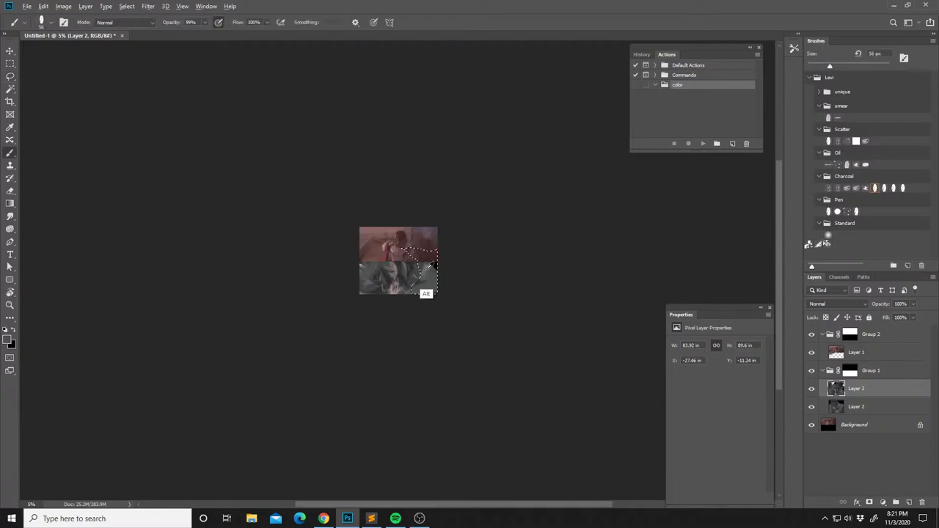
{"action": "right_click", "coordinate": [439, 293]}
{"action": "right_click", "coordinate": [418, 276]}
{"action": "left_click", "coordinate": [512, 248]}
{"action": "left_click", "coordinate": [415, 275]}
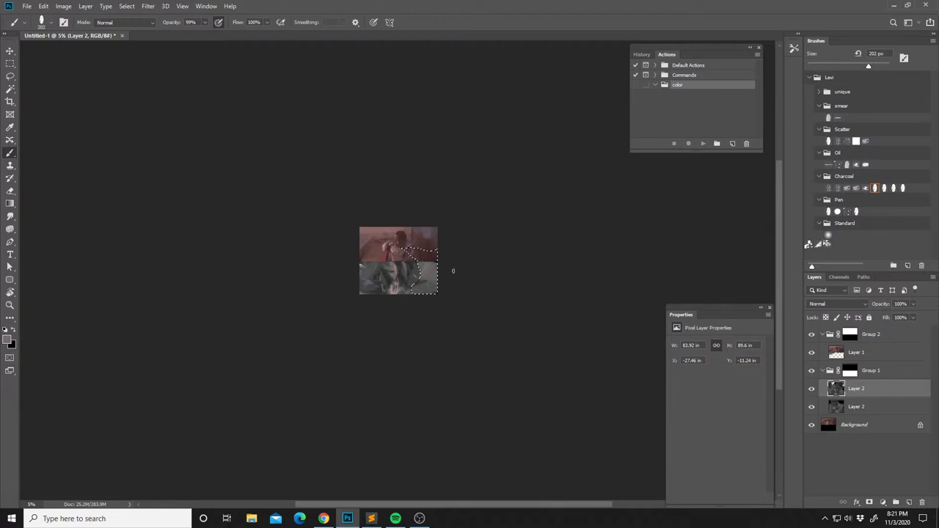
{"action": "left_click_drag", "start_coordinate": [414, 282], "coordinate": [432, 283]}
{"action": "key", "text": "ctrl+d"}
Block in the lower panel's figure with sampled dark and mid greys using the 202 px brush.
{"action": "left_click", "coordinate": [397, 265], "text": "alt"}
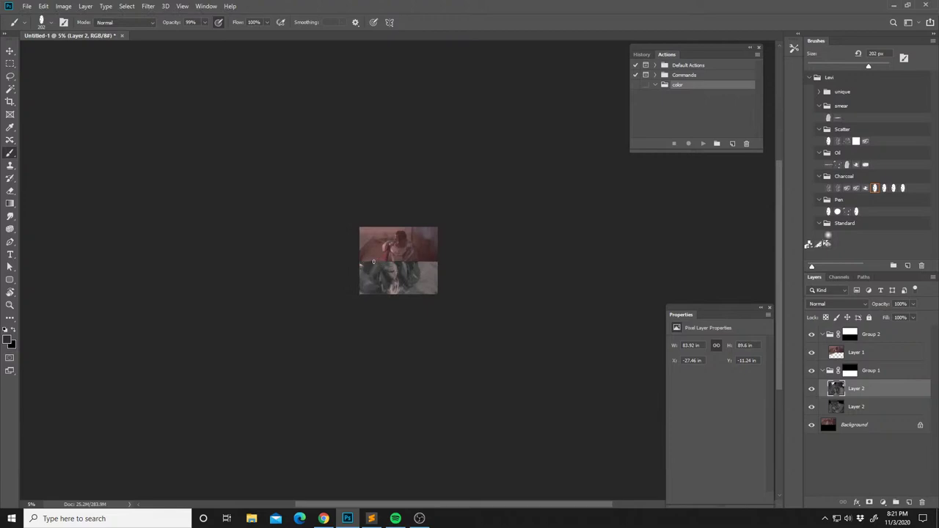
{"action": "left_click", "coordinate": [428, 276], "text": "alt"}
{"action": "left_click", "coordinate": [384, 277], "text": "alt"}
{"action": "left_click", "coordinate": [382, 279], "text": "alt"}
{"action": "left_click", "coordinate": [377, 276], "text": "alt"}
{"action": "left_click", "coordinate": [404, 272], "text": "alt"}
{"action": "left_click", "coordinate": [374, 282], "text": "alt"}
{"action": "scroll", "coordinate": [361, 203], "scroll_direction": "up", "scroll_amount": 2}
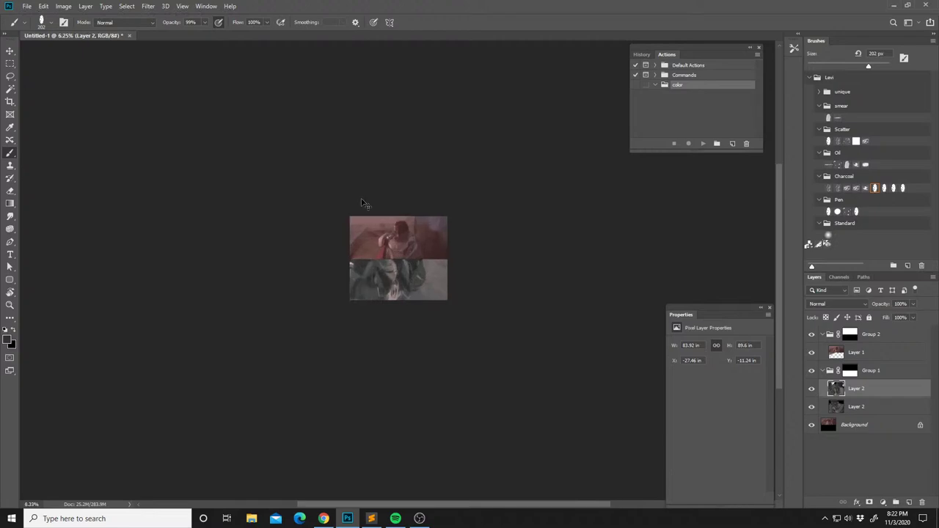
{"action": "left_click", "coordinate": [384, 273], "text": "alt"}
{"action": "scroll", "coordinate": [384, 211], "scroll_direction": "up", "scroll_amount": 1}
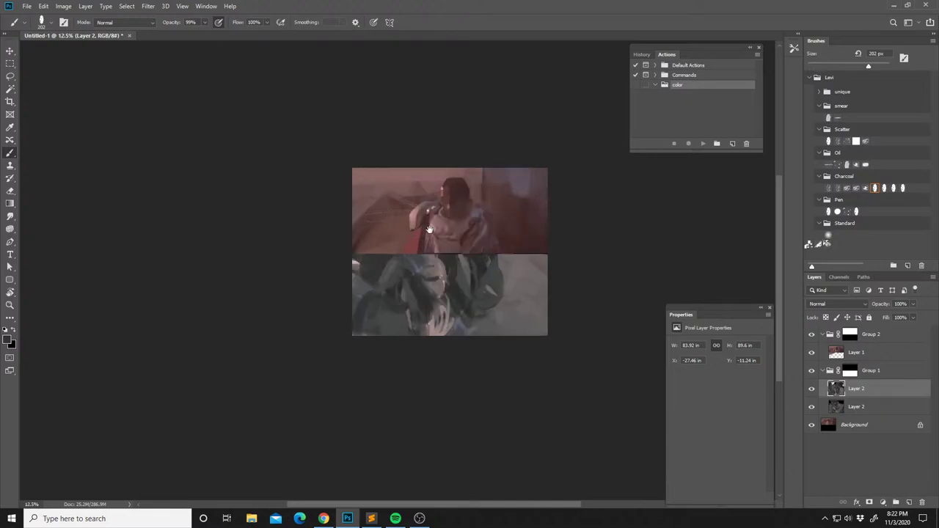
Reduce the brush to 67 px and paint finer strokes on the lower panel's figure.
{"action": "right_click", "coordinate": [405, 283]}
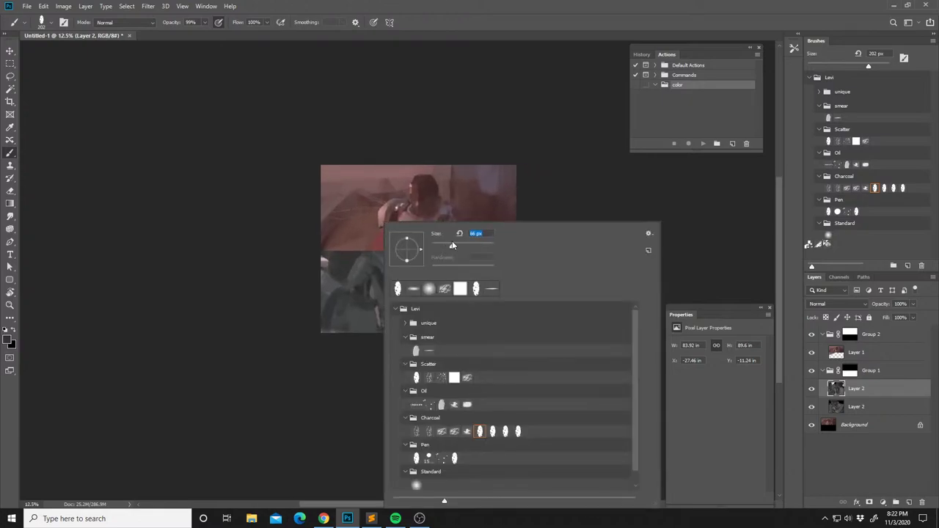
{"action": "key", "text": "Return"}
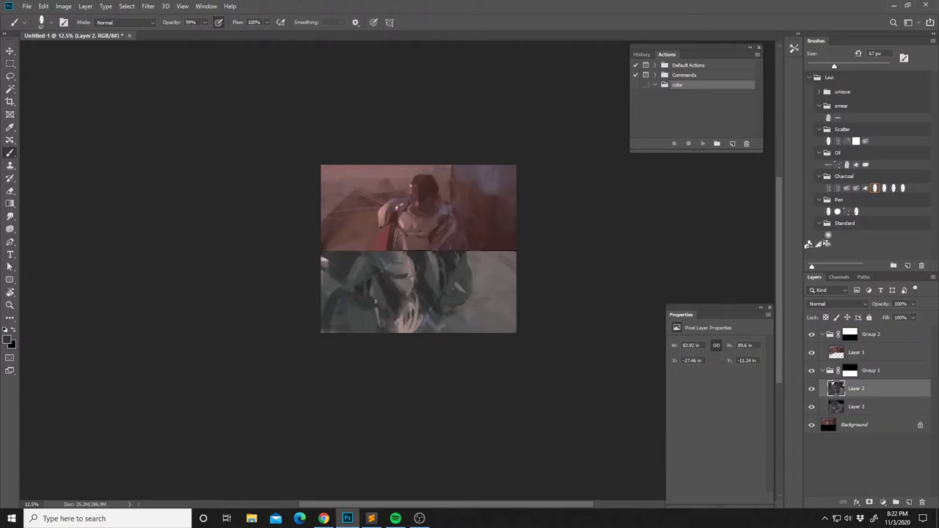
{"action": "left_click_drag", "start_coordinate": [461, 259], "coordinate": [445, 264]}
Merge and duplicate Layer 2, then apply a violet-to-teal Gradient Map with its 27% stop changed to dark blue.
{"action": "key", "text": "ctrl+e"}
{"action": "key", "text": "ctrl+j"}
{"action": "key", "text": "alt+i"}
{"action": "key", "text": "j"}
{"action": "key", "text": "g"}
{"action": "left_click", "coordinate": [622, 209]}
{"action": "left_click", "coordinate": [713, 144]}
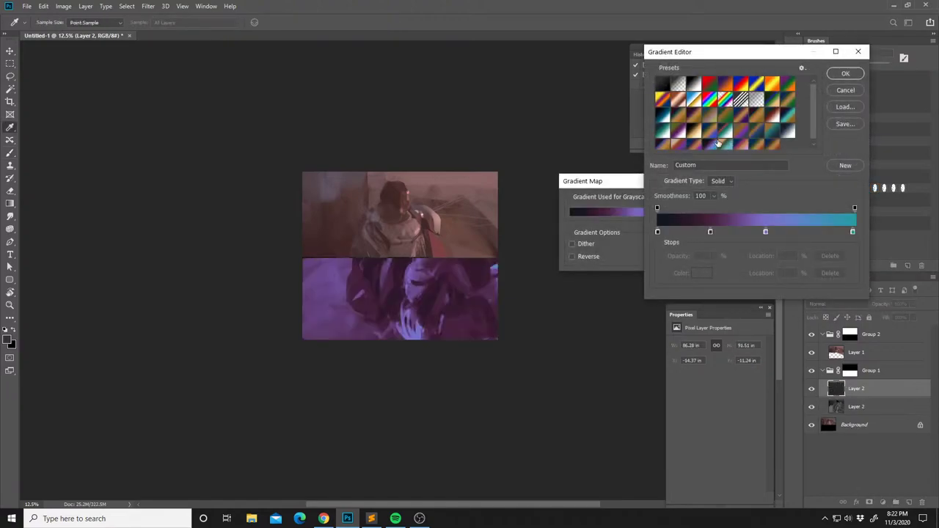
{"action": "double_click", "coordinate": [709, 232]}
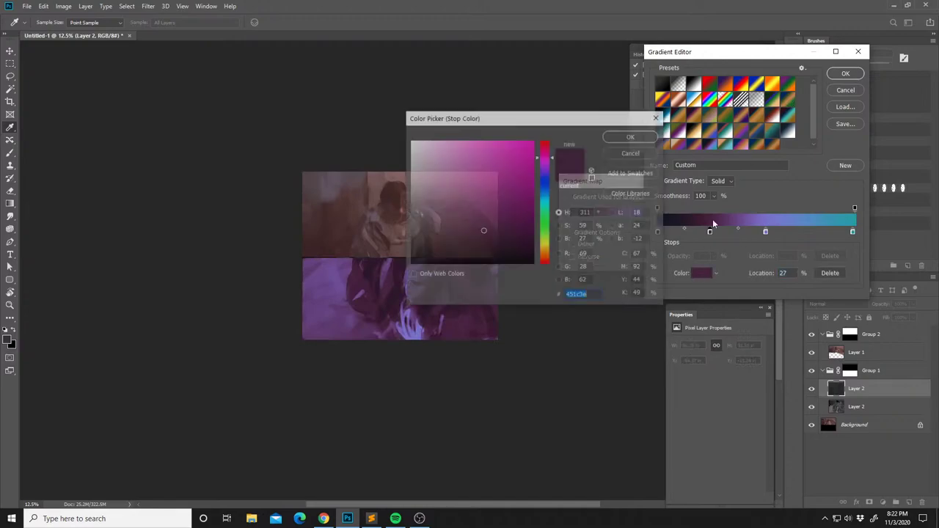
{"action": "left_click", "coordinate": [545, 186]}
{"action": "left_click", "coordinate": [631, 137]}
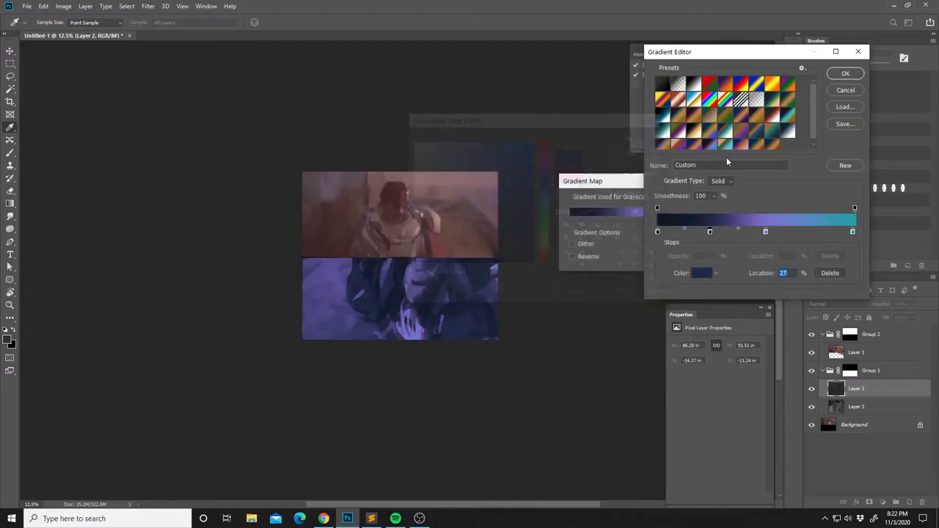
{"action": "left_click", "coordinate": [843, 73]}
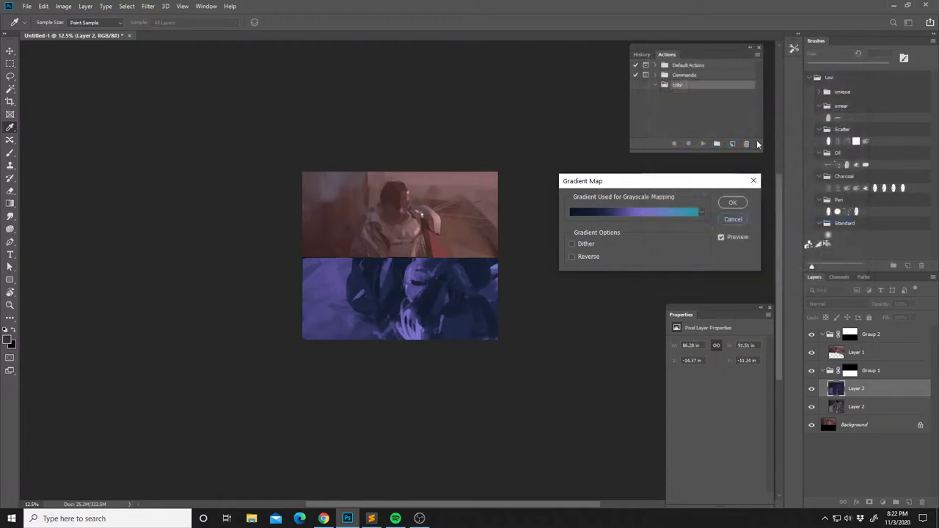
{"action": "left_click", "coordinate": [732, 202]}
Lower the gradient-mapped Layer 2 copy to 23% opacity and merge it down.
{"action": "left_click_drag", "start_coordinate": [886, 317], "coordinate": [884, 319]}
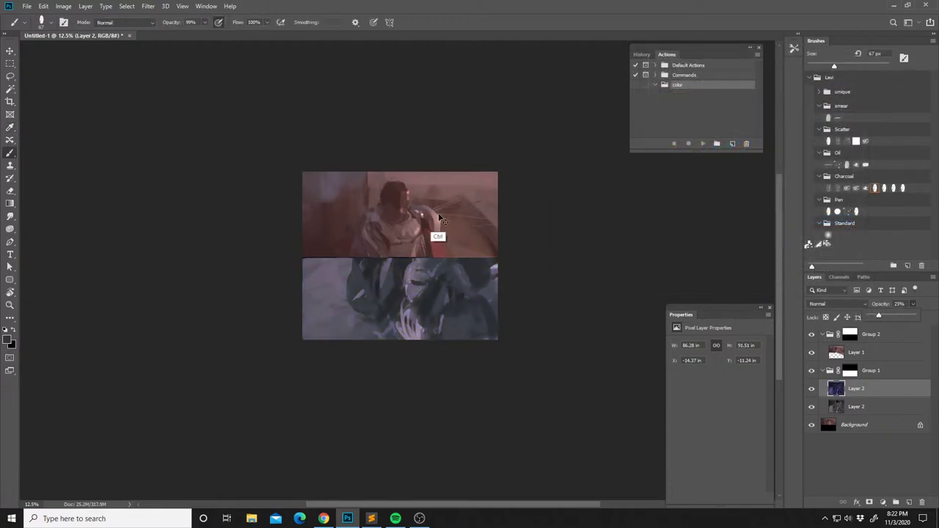
{"action": "key", "text": "ctrl+r"}
{"action": "key", "text": "ctrl+r"}
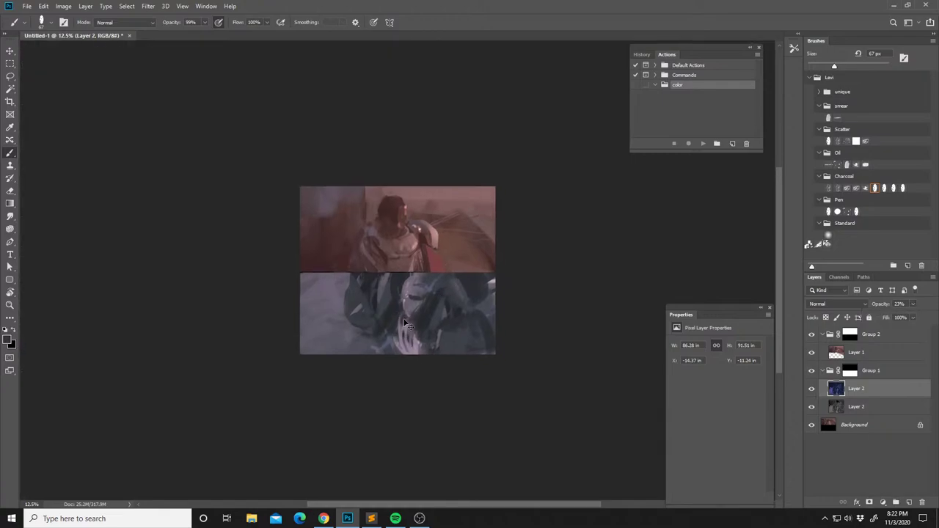
{"action": "key", "text": "ctrl+e"}
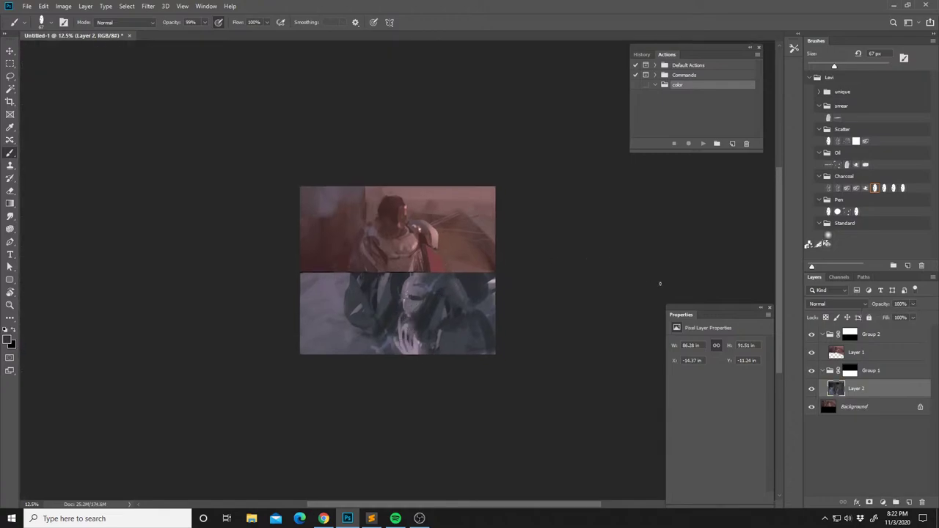
Lasso the armoured figure's left shoulder on Layer 1 and shade inside it with a 432 px soft round brush.
{"action": "left_click", "coordinate": [854, 352]}
{"action": "key", "text": "l"}
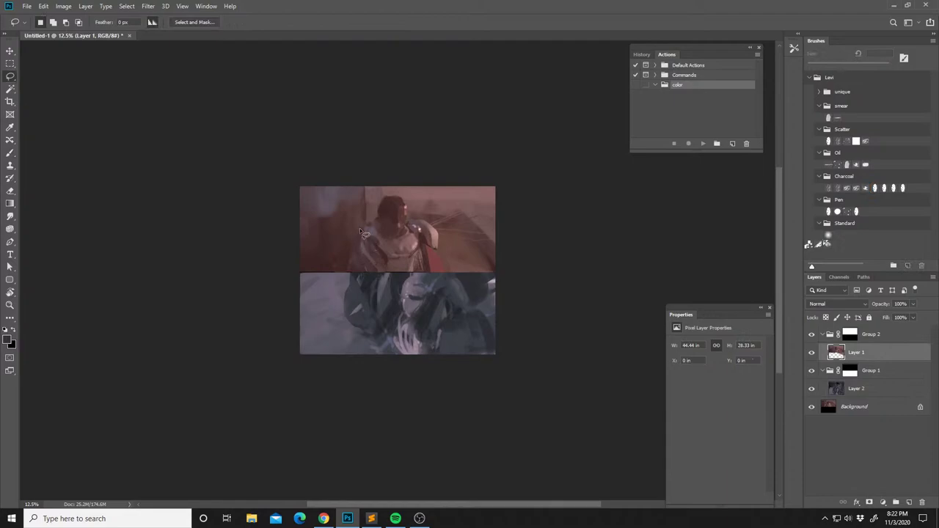
{"action": "mouse_move", "coordinate": [354, 231]}
{"action": "left_mouse_down"}
{"action": "mouse_move", "coordinate": [343, 268]}
{"action": "mouse_move", "coordinate": [368, 251]}
{"action": "mouse_move", "coordinate": [373, 226]}
{"action": "left_mouse_up"}
{"action": "key", "text": "b"}
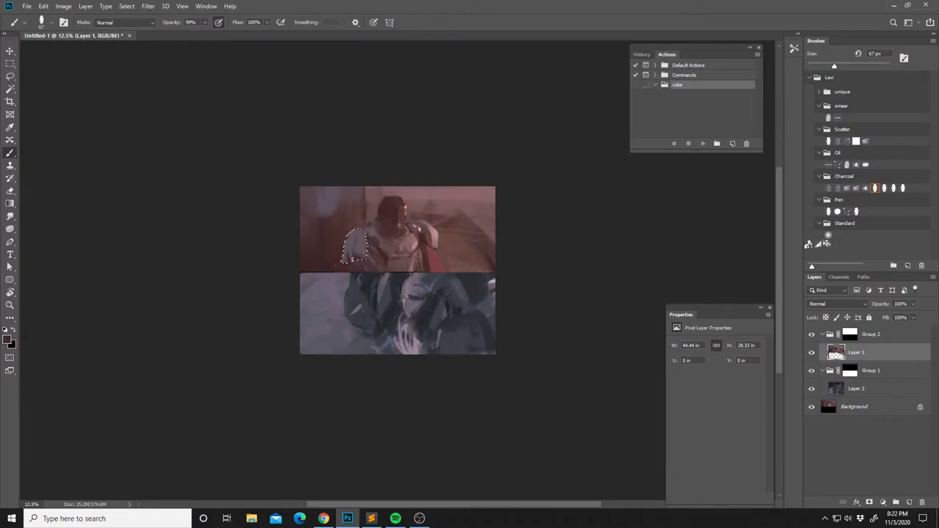
{"action": "right_click", "coordinate": [369, 236]}
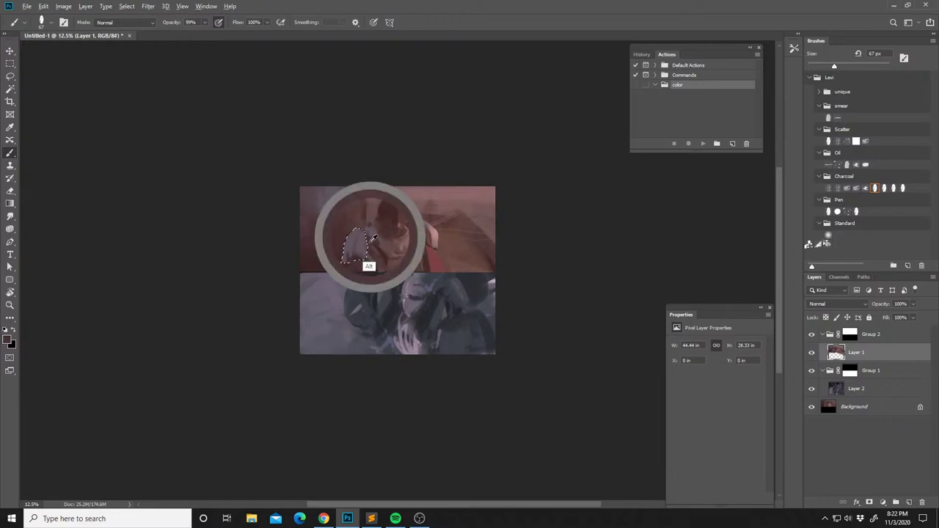
{"action": "left_click", "coordinate": [423, 290]}
{"action": "left_click_drag", "start_coordinate": [447, 246], "coordinate": [479, 246]}
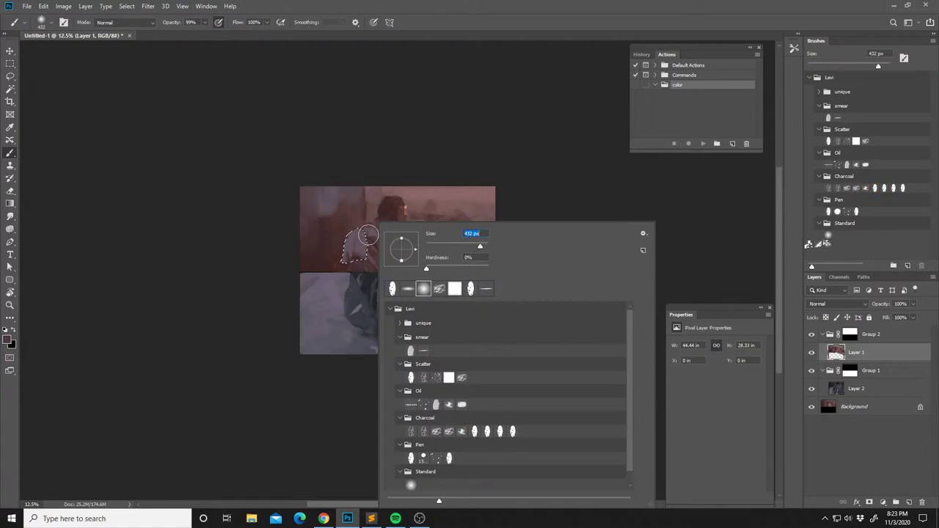
{"action": "left_click", "coordinate": [366, 236]}
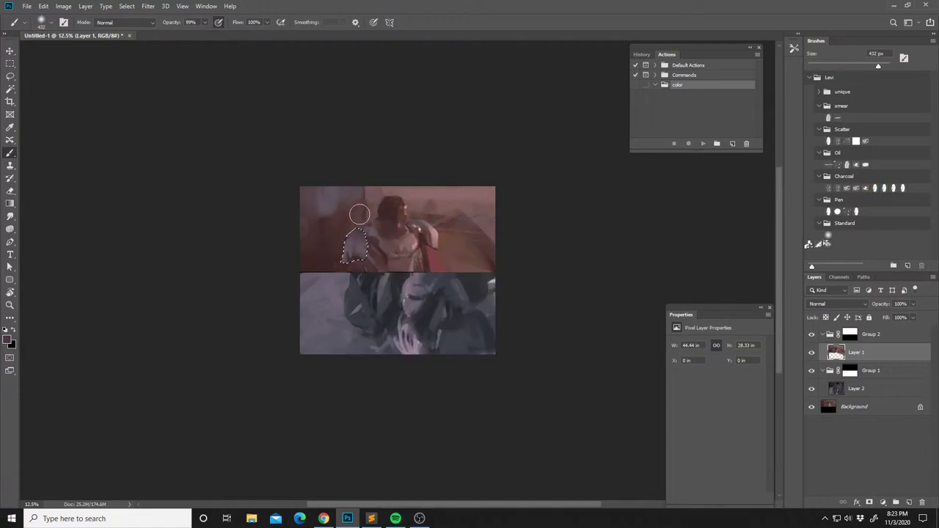
Blend sampled tones into the selected shoulder at 11% brush opacity, then deselect.
{"action": "key", "text": "1"}
{"action": "key", "text": "1"}
{"action": "left_click", "coordinate": [352, 233], "text": "alt"}
{"action": "left_click", "coordinate": [369, 237], "text": "alt"}
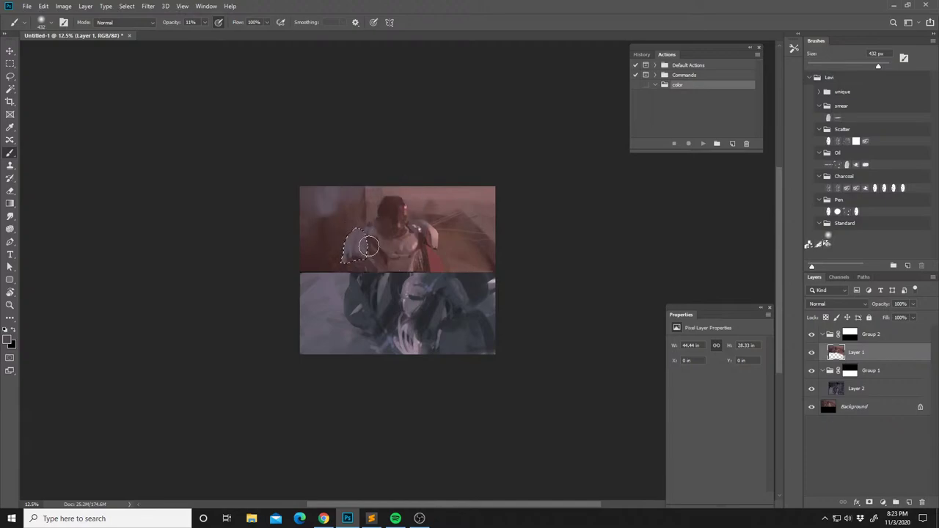
{"action": "left_click", "coordinate": [374, 243], "text": "alt"}
{"action": "key", "text": "ctrl+d"}
Lasso a narrow strip beside the shoulder, paint background tone inside it in Normal mode at 77% opacity, and deselect.
{"action": "key", "text": "m"}
{"action": "key", "text": "l"}
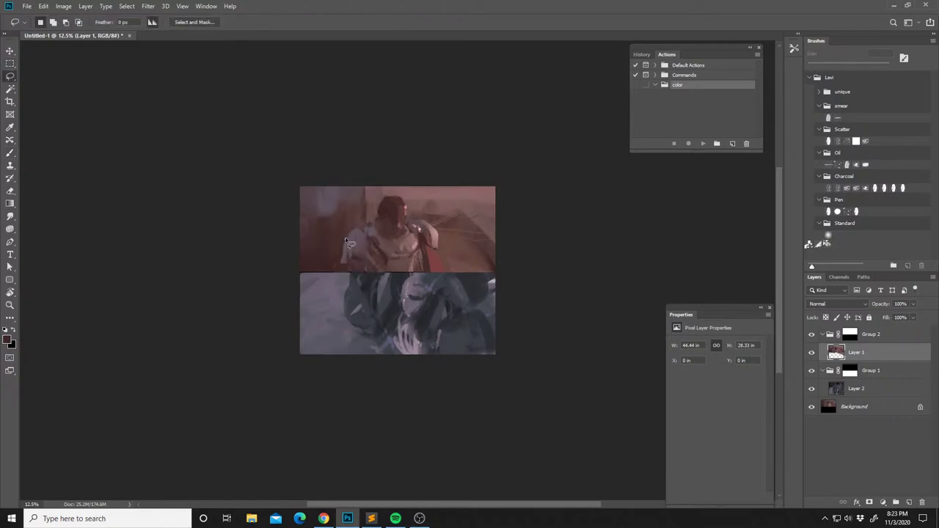
{"action": "left_click_drag", "start_coordinate": [345, 279], "coordinate": [339, 218]}
{"action": "key", "text": "b"}
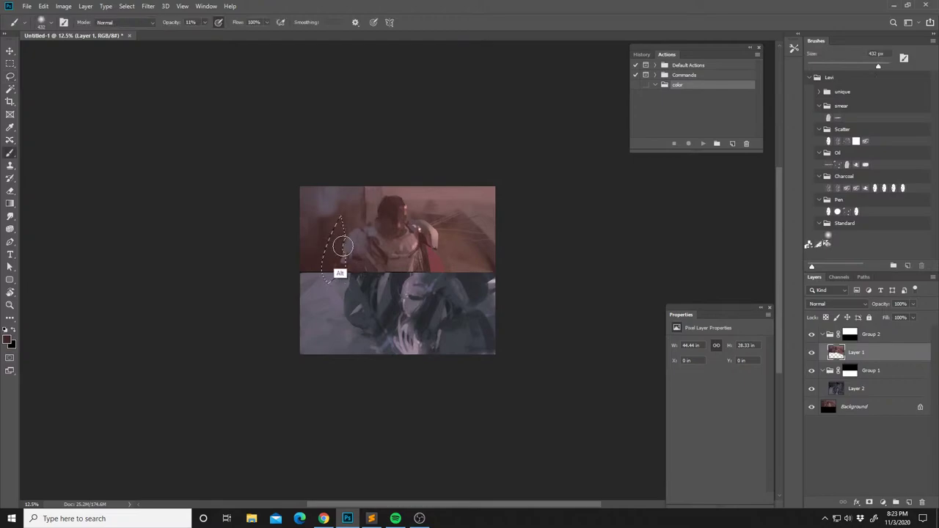
{"action": "right_click", "coordinate": [356, 254], "text": "shift"}
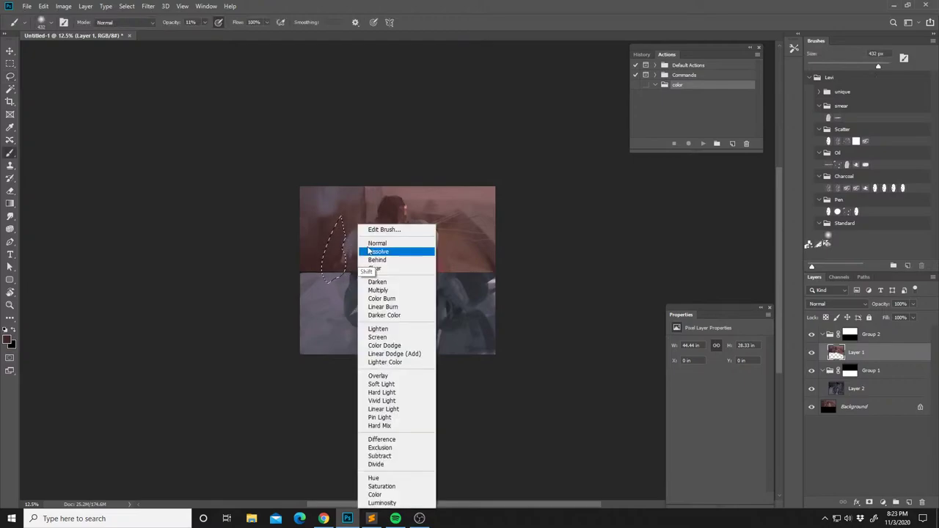
{"action": "left_click", "coordinate": [381, 243]}
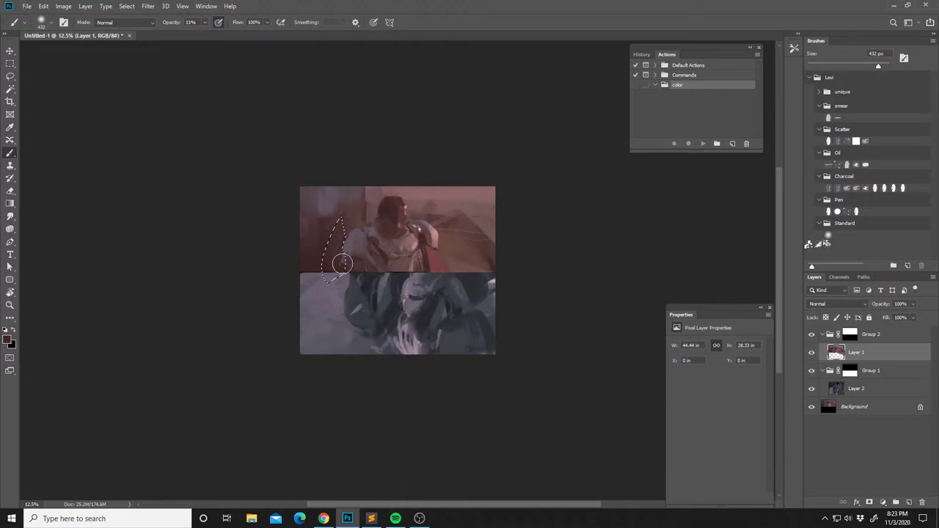
{"action": "key", "text": "7"}
{"action": "key", "text": "7"}
{"action": "key", "text": "ctrl+d"}
Duplicate Layer 2, apply Auto Tone to the copy, and blend it as Overlay at 53% opacity.
{"action": "left_click", "coordinate": [839, 389]}
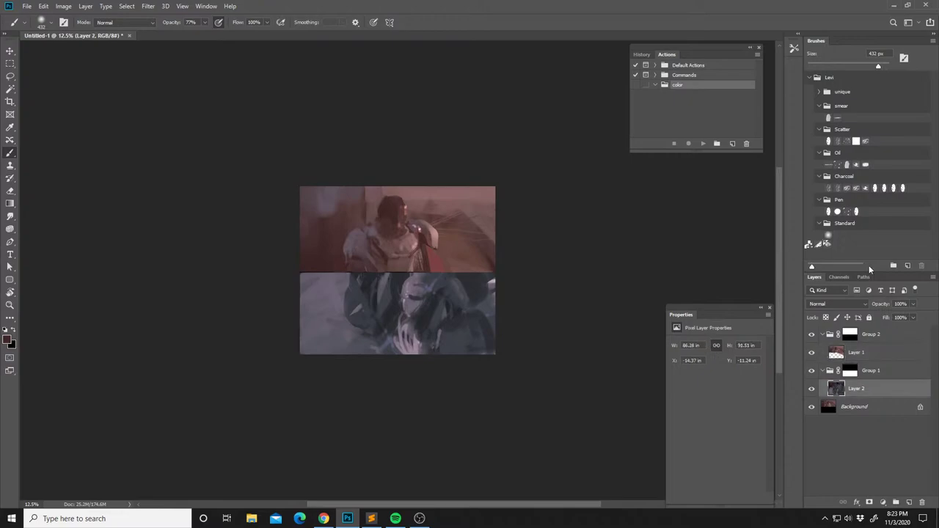
{"action": "key", "text": "ctrl+j"}
{"action": "key", "text": "ctrl+shift+l"}
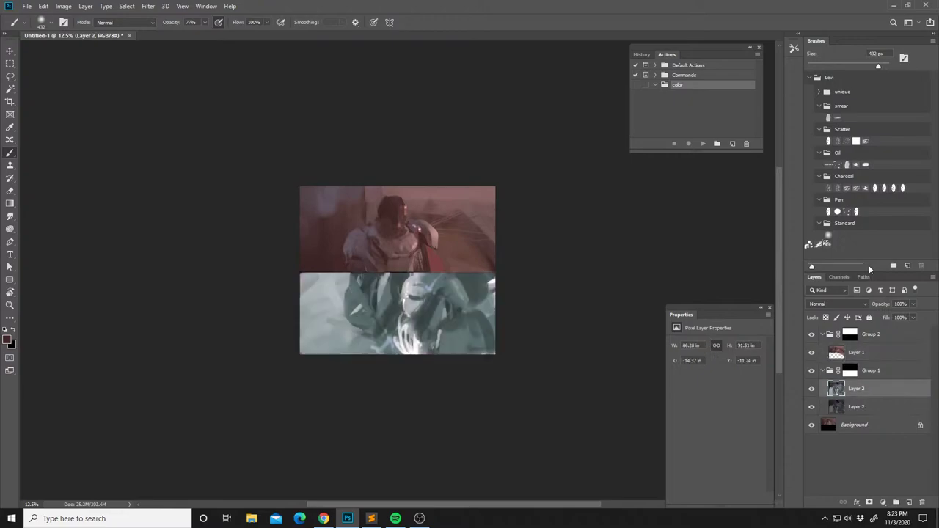
{"action": "left_click", "coordinate": [836, 303]}
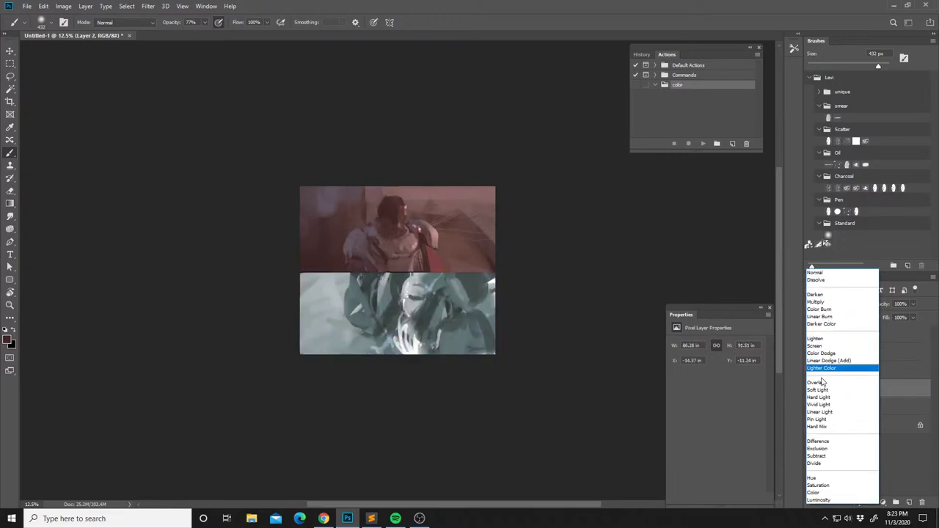
{"action": "left_click", "coordinate": [815, 382]}
{"action": "key", "text": "ctrl+minus"}
{"action": "key", "text": "ctrl+plus"}
{"action": "left_click", "coordinate": [912, 304]}
{"action": "left_click_drag", "start_coordinate": [899, 317], "coordinate": [894, 318]}
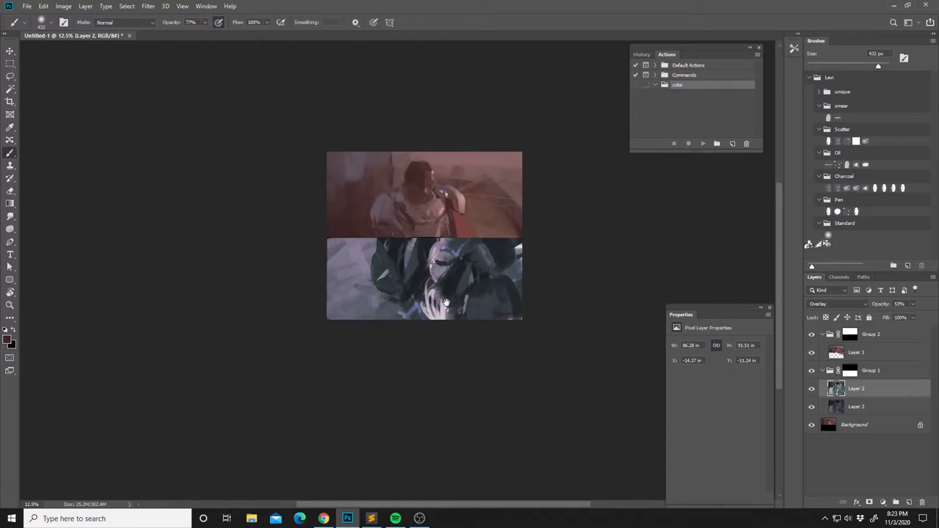
Smudge the pale folds below the lower figure's head at 100% strength and choose the thin line smear brush at 190 px.
{"action": "left_click", "coordinate": [10, 216]}
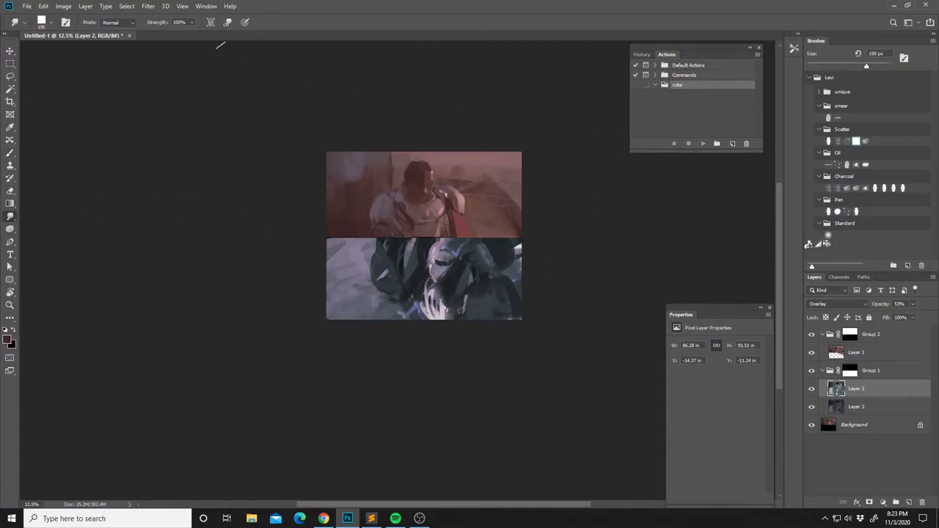
{"action": "left_click_drag", "start_coordinate": [432, 308], "coordinate": [442, 312]}
{"action": "left_click", "coordinate": [837, 117]}
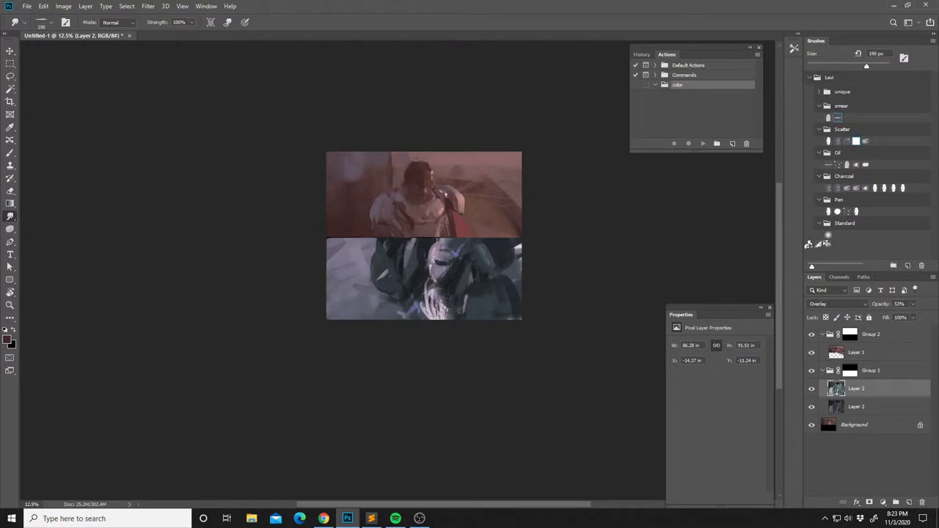
{"action": "left_click", "coordinate": [395, 518]}
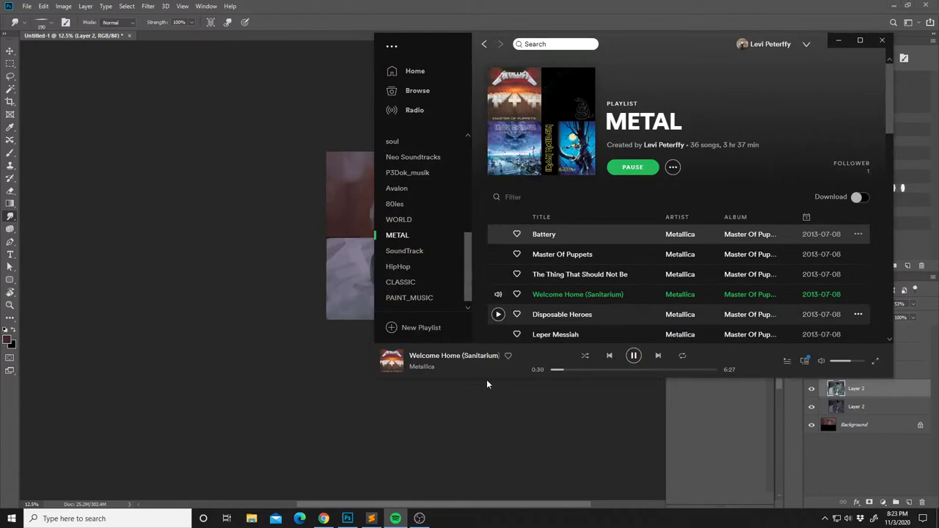
{"action": "left_click", "coordinate": [487, 382]}
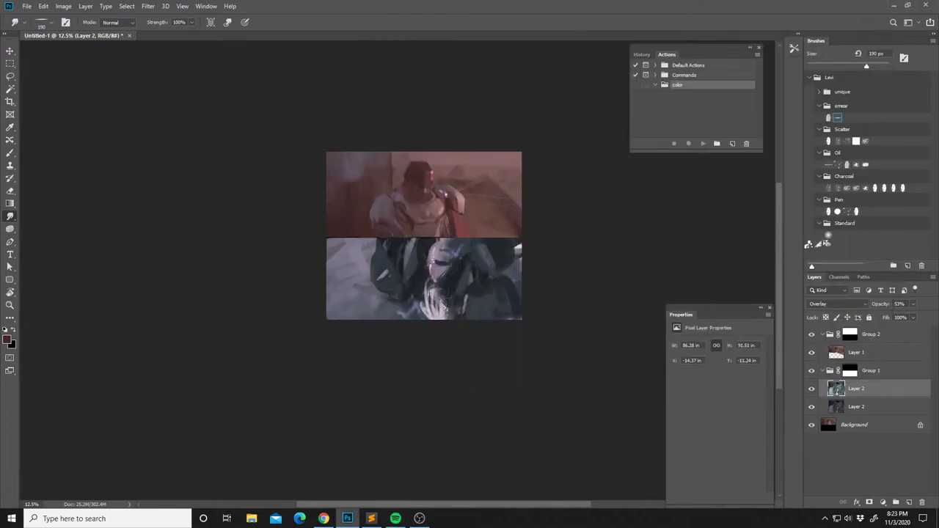
Lasso the pale folds below the lower figure's head, merge the Overlay copy into Layer 2, and smudge inside the selection.
{"action": "key", "text": "l"}
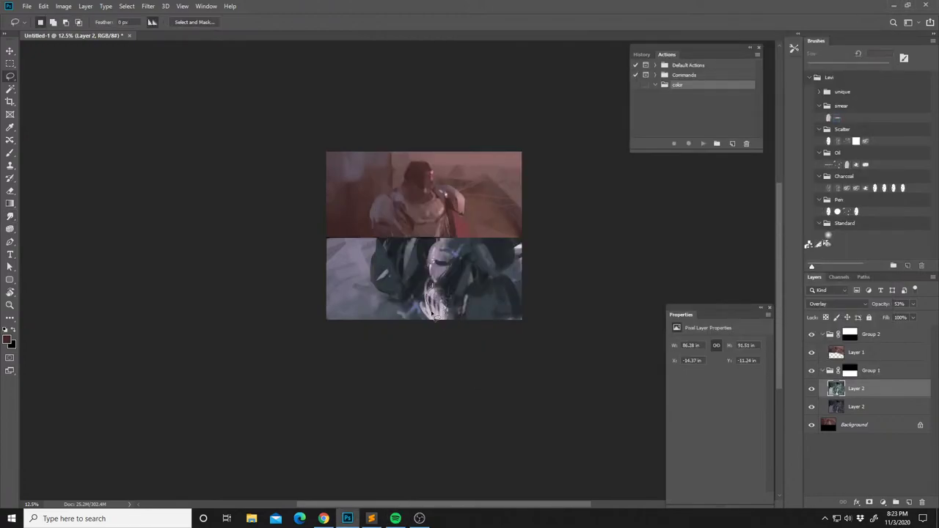
{"action": "key", "text": "r"}
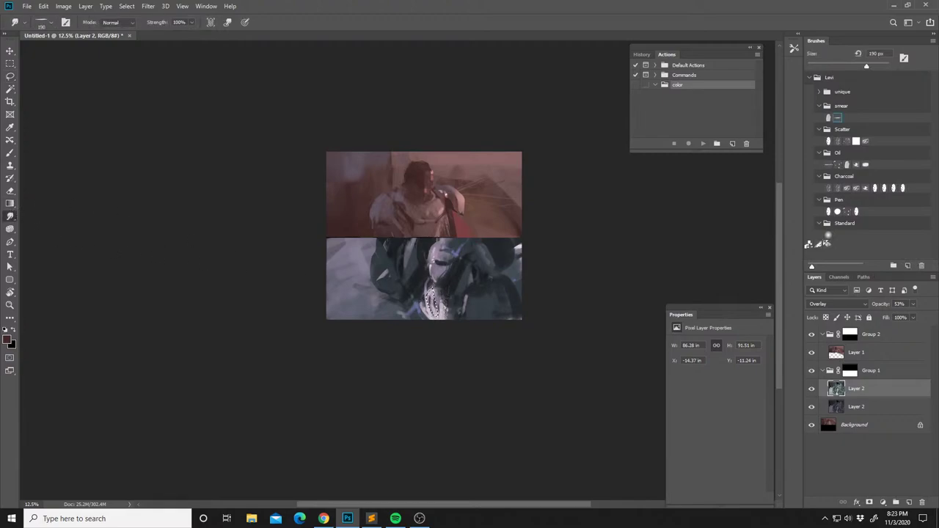
{"action": "key", "text": "ctrl+e"}
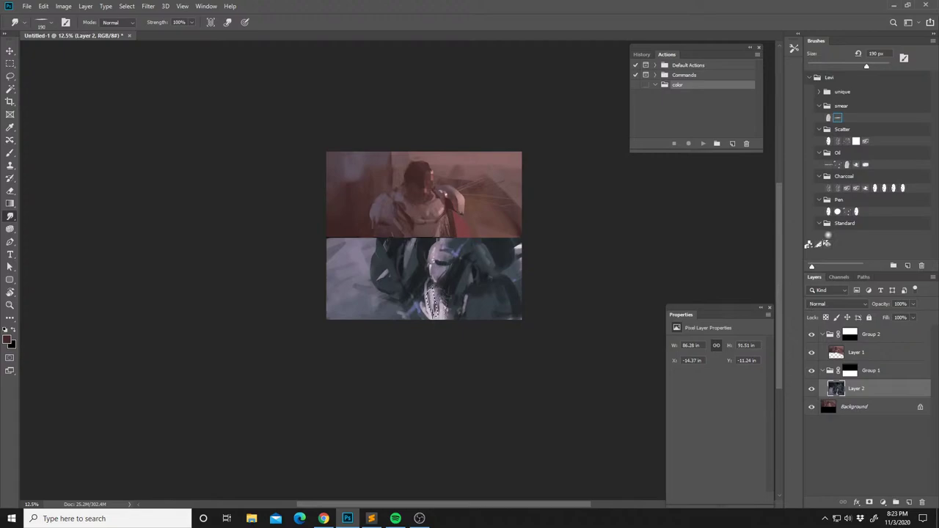
{"action": "mouse_move", "coordinate": [433, 311]}
{"action": "left_mouse_down"}
{"action": "mouse_move", "coordinate": [433, 303]}
{"action": "mouse_move", "coordinate": [434, 314]}
{"action": "left_mouse_up"}
Lasso the outer edge of the pale folds and smudge it with the 190 px smear brush, then deselect.
{"action": "key", "text": "l"}
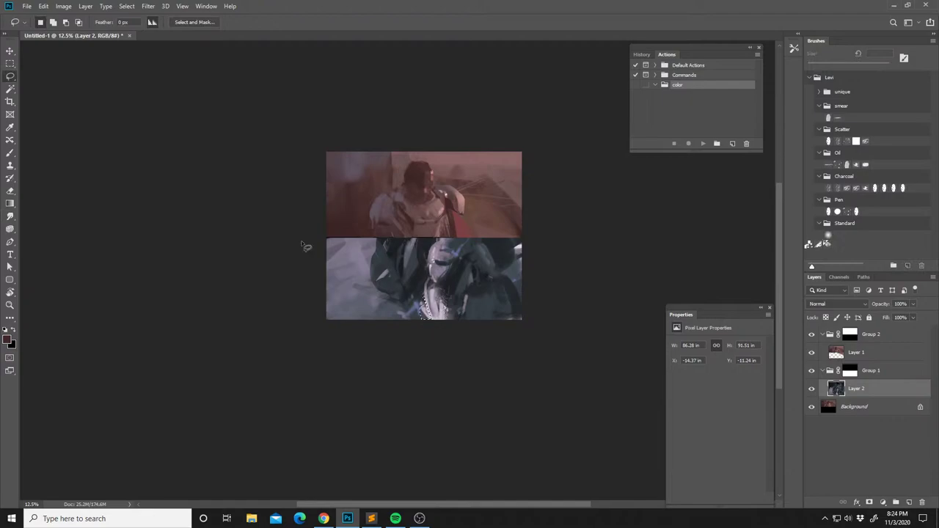
{"action": "left_click", "coordinate": [10, 217]}
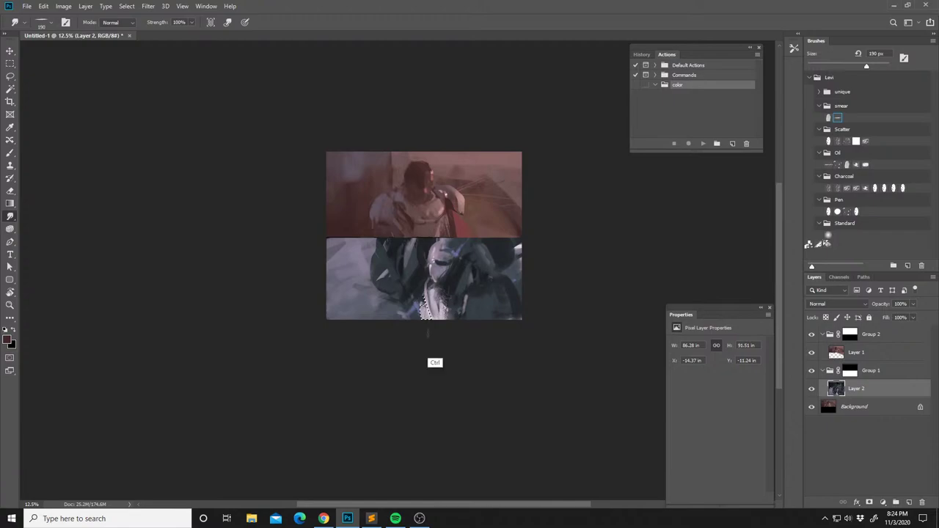
{"action": "left_click_drag", "start_coordinate": [445, 280], "coordinate": [442, 282]}
Lasso the dark form to the left of the pale folds, paint inside it with a textured 94 px brush at 77% opacity, and deselect.
{"action": "key", "text": "l"}
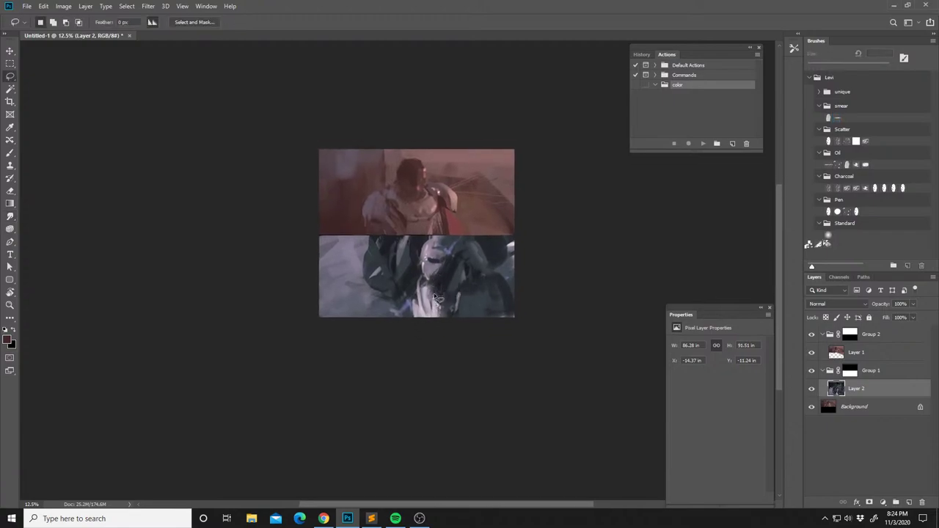
{"action": "left_click_drag", "start_coordinate": [410, 316], "coordinate": [408, 315]}
{"action": "key", "text": "b"}
{"action": "right_click", "coordinate": [415, 270]}
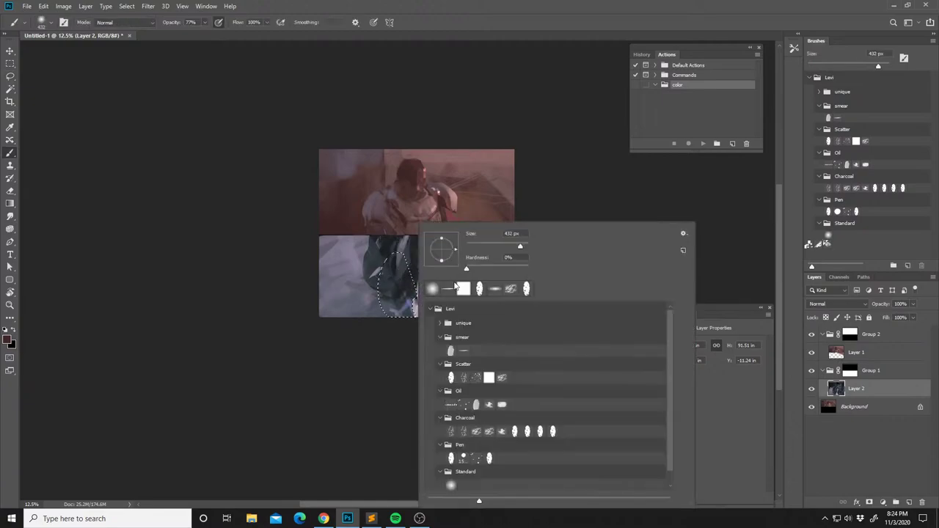
{"action": "left_click", "coordinate": [479, 289]}
{"action": "left_click", "coordinate": [428, 208]}
{"action": "right_click", "coordinate": [432, 257]}
{"action": "left_click", "coordinate": [514, 247]}
{"action": "left_click", "coordinate": [409, 305]}
{"action": "left_click_drag", "start_coordinate": [412, 302], "coordinate": [403, 299]}
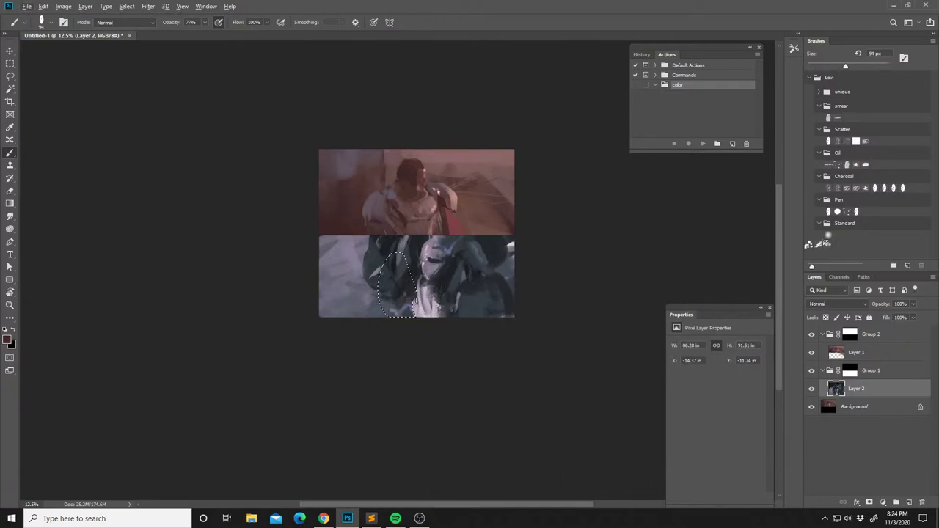
{"action": "left_click", "coordinate": [404, 303], "text": "alt"}
{"action": "key", "text": "ctrl+d"}
Lasso the dark cloak right of the pale folds, add sampled light strokes with a 28 px brush, and deselect.
{"action": "key", "text": "l"}
{"action": "mouse_move", "coordinate": [465, 298]}
{"action": "left_mouse_down"}
{"action": "mouse_move", "coordinate": [460, 326]}
{"action": "mouse_move", "coordinate": [493, 292]}
{"action": "mouse_move", "coordinate": [462, 276]}
{"action": "left_mouse_up"}
{"action": "key", "text": "b"}
{"action": "left_click", "coordinate": [467, 301], "text": "alt"}
{"action": "left_click", "coordinate": [430, 307], "text": "alt"}
{"action": "right_click", "coordinate": [449, 304]}
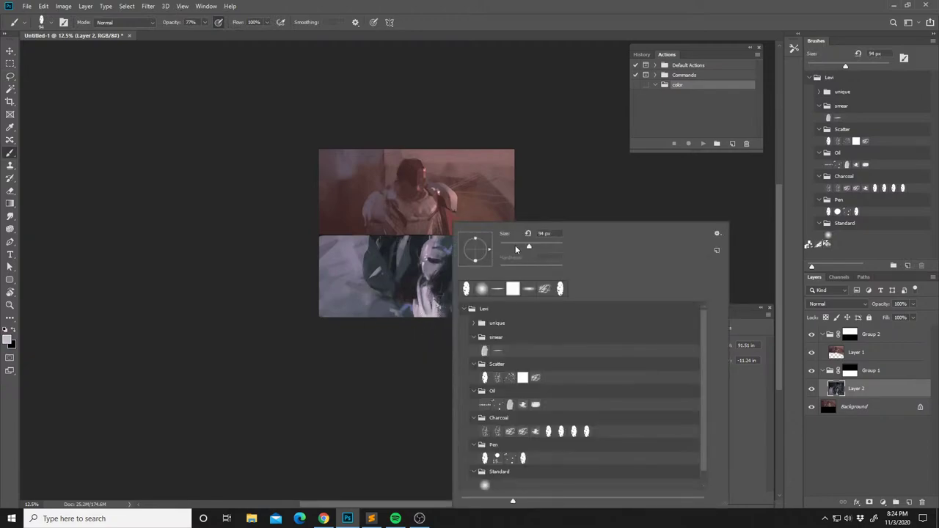
{"action": "left_click", "coordinate": [515, 246]}
{"action": "left_click", "coordinate": [465, 205]}
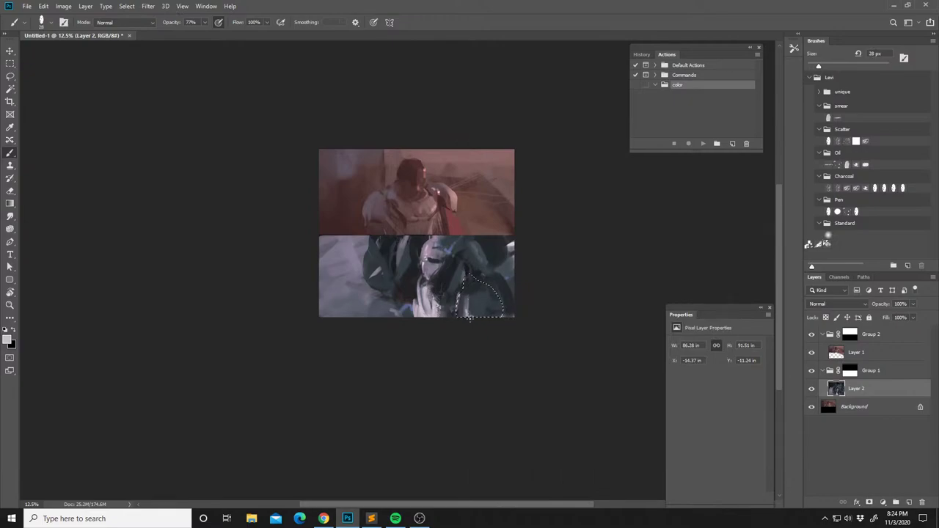
{"action": "key", "text": "ctrl+d"}
Lasso the area directly under the lower figure's head, smudge inside it with the 190 px smear brush, and deselect.
{"action": "left_click", "coordinate": [437, 305], "text": "alt"}
{"action": "key", "text": "l"}
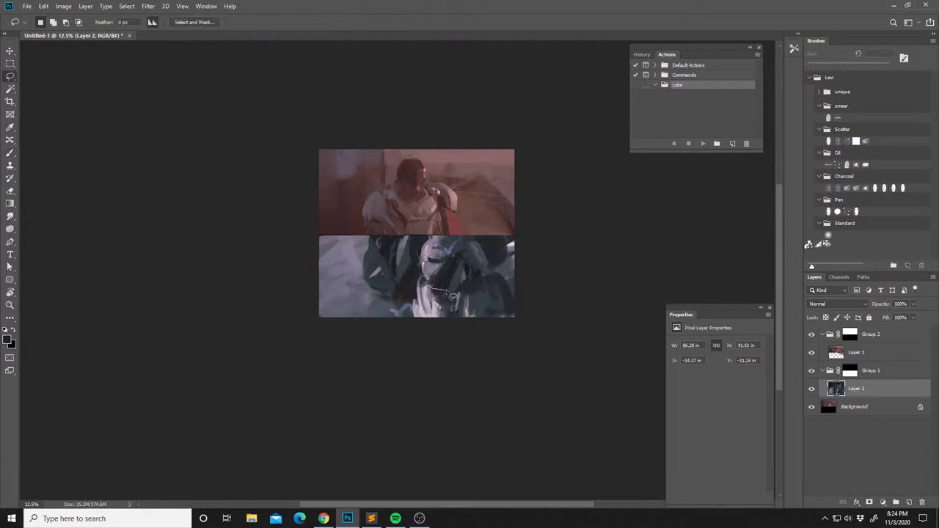
{"action": "left_click", "coordinate": [11, 216]}
{"action": "mouse_move", "coordinate": [442, 306]}
{"action": "left_mouse_down"}
{"action": "mouse_move", "coordinate": [435, 293]}
{"action": "mouse_move", "coordinate": [431, 303]}
{"action": "mouse_move", "coordinate": [441, 303]}
{"action": "left_mouse_up"}
{"action": "key", "text": "ctrl+d"}
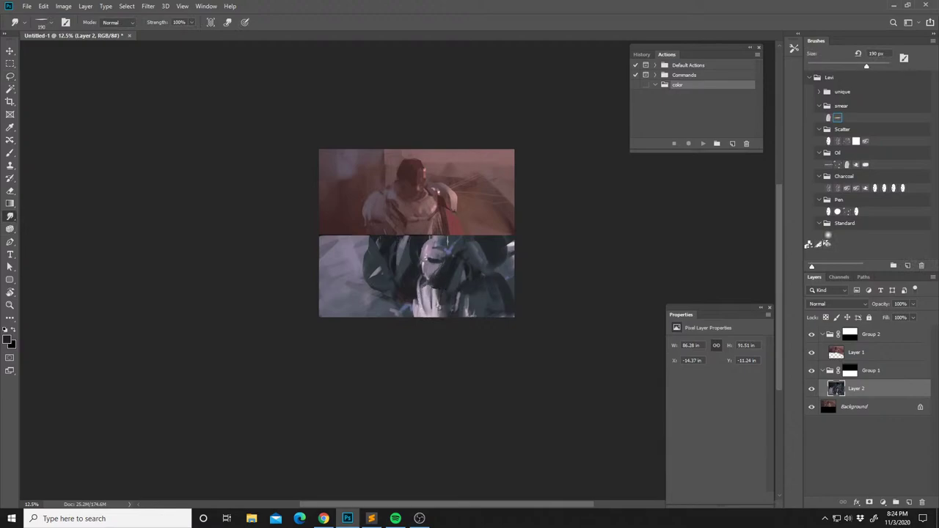
Flip the canvas horizontally, lasso a narrow strip beside the lower figure, paint it pale grey, and deselect.
{"action": "key", "text": "ctrl+shift+h"}
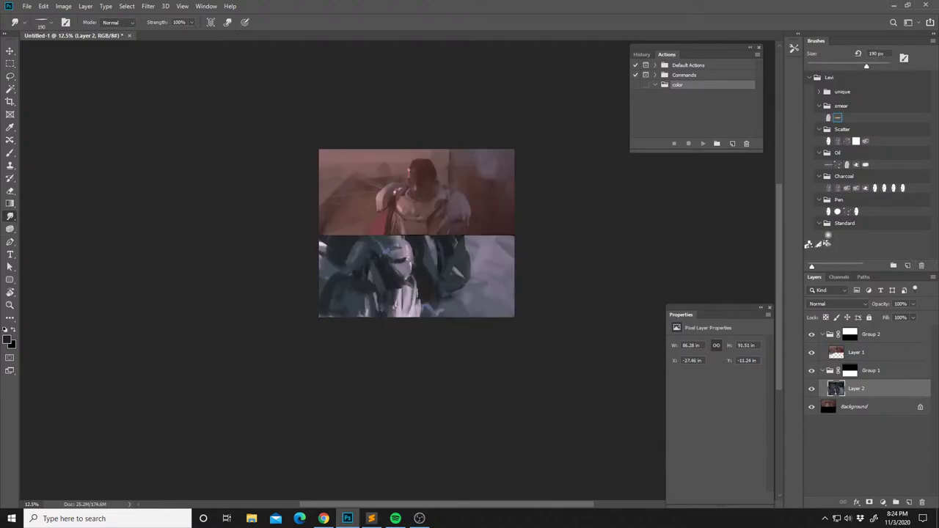
{"action": "key", "text": "l"}
{"action": "mouse_move", "coordinate": [423, 264]}
{"action": "left_mouse_down"}
{"action": "mouse_move", "coordinate": [432, 298]}
{"action": "mouse_move", "coordinate": [434, 258]}
{"action": "left_mouse_up"}
{"action": "key", "text": "b"}
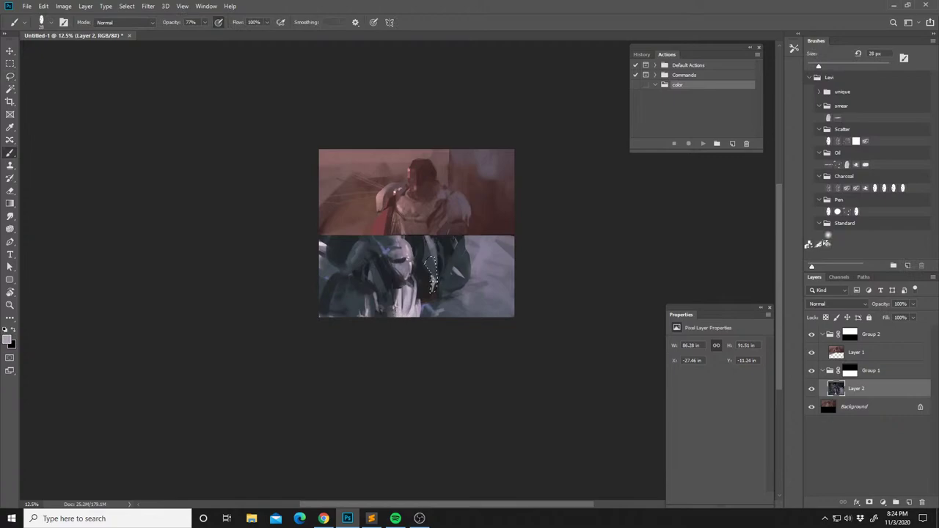
{"action": "key", "text": "ctrl+d"}
Touch up the lower figure's head with sampled tones and white, using the 28 px brush.
{"action": "left_click", "coordinate": [383, 253], "text": "alt"}
{"action": "left_click", "coordinate": [407, 256], "text": "alt"}
{"action": "key", "text": "d"}
{"action": "key", "text": "x"}
{"action": "left_click", "coordinate": [399, 237], "text": "alt"}
Blend sampled tones across the lower figure's shoulder, enlarging the brush to 66 px at 100% opacity.
{"action": "left_click", "coordinate": [358, 247], "text": "alt"}
{"action": "left_click", "coordinate": [361, 256], "text": "alt"}
{"action": "left_click", "coordinate": [358, 264], "text": "alt"}
{"action": "left_click", "coordinate": [349, 257], "text": "alt"}
{"action": "left_click", "coordinate": [359, 248], "text": "alt"}
{"action": "right_click", "coordinate": [376, 272]}
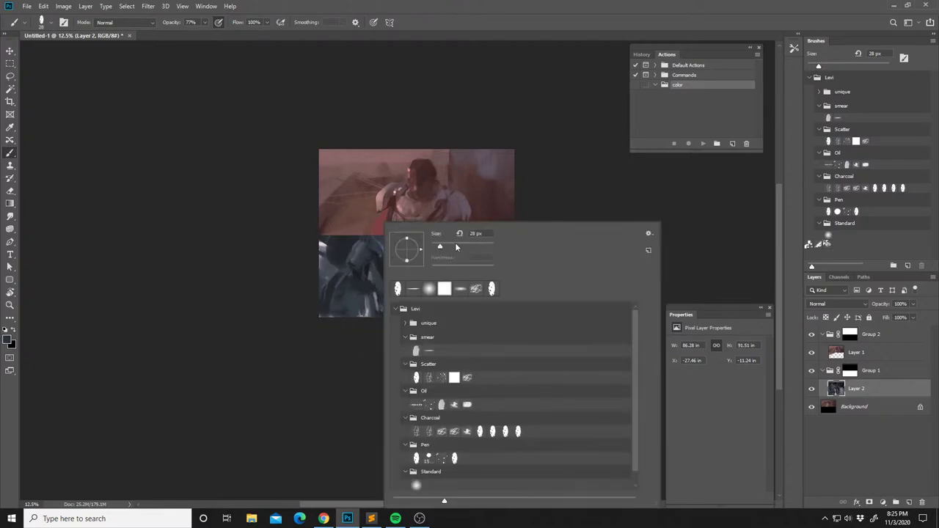
{"action": "left_click", "coordinate": [372, 268], "text": "alt"}
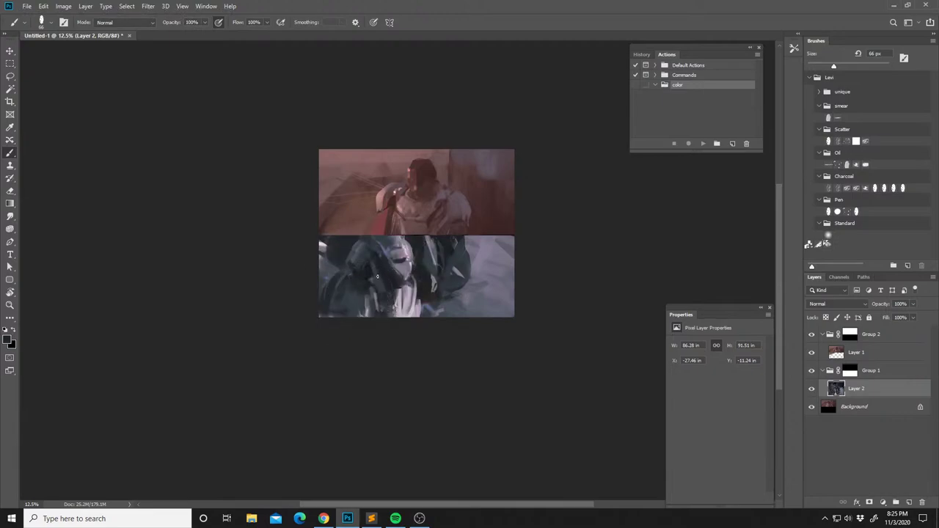
Lasso part of the pale folds under the lower figure's head, paint inside with a 401 px soft round brush, and deselect.
{"action": "key", "text": "l"}
{"action": "mouse_move", "coordinate": [390, 287]}
{"action": "left_mouse_down"}
{"action": "mouse_move", "coordinate": [399, 298]}
{"action": "mouse_move", "coordinate": [413, 274]}
{"action": "mouse_move", "coordinate": [381, 231]}
{"action": "mouse_move", "coordinate": [371, 257]}
{"action": "mouse_move", "coordinate": [390, 288]}
{"action": "left_mouse_up"}
{"action": "key", "text": "b"}
{"action": "right_click", "coordinate": [406, 224]}
{"action": "left_click", "coordinate": [511, 246]}
{"action": "left_click", "coordinate": [399, 301]}
{"action": "key", "text": "alt"}
{"action": "key", "text": "ctrl+d"}
Sample a pale tone from the folds and flip the canvas horizontally.
{"action": "left_click", "coordinate": [409, 296], "text": "alt"}
{"action": "mouse_move", "coordinate": [410, 305]}
{"action": "left_mouse_down"}
{"action": "mouse_move", "coordinate": [410, 286]}
{"action": "mouse_move", "coordinate": [386, 301]}
{"action": "left_mouse_up"}
{"action": "key", "text": "ctrl+shift+h"}
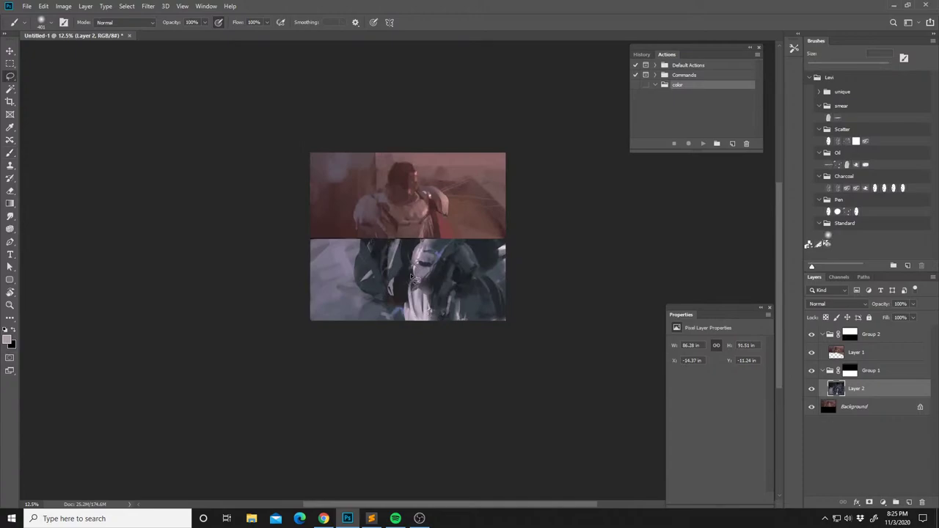
Lasso the edge of the lower figure's head, paint inside it with the 401 px soft brush, and deselect.
{"action": "key", "text": "l"}
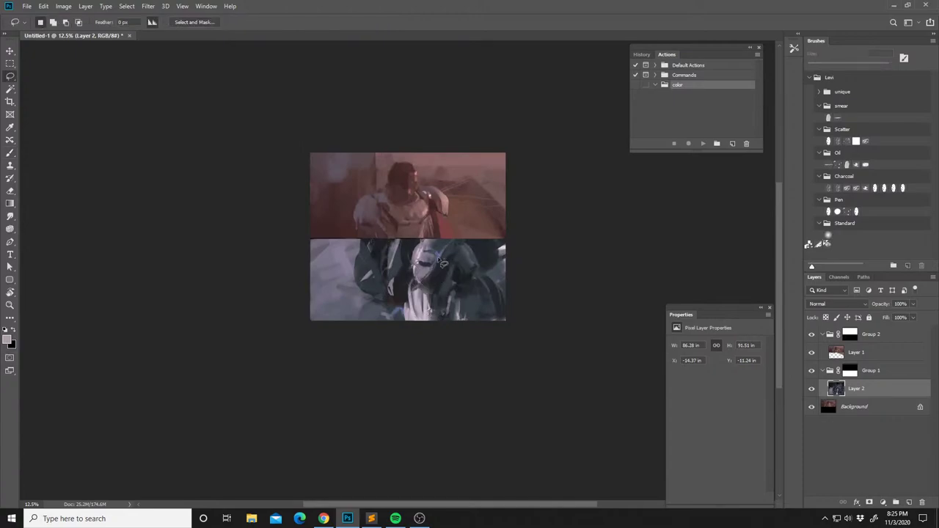
{"action": "key", "text": "b"}
{"action": "left_click_drag", "start_coordinate": [438, 262], "coordinate": [430, 272]}
{"action": "key", "text": "ctrl+d"}
Lasso the upper part of the pale folds and smudge inside it with the 190 px smear brush.
{"action": "left_click_drag", "start_coordinate": [450, 226], "coordinate": [448, 224]}
{"action": "key", "text": "l"}
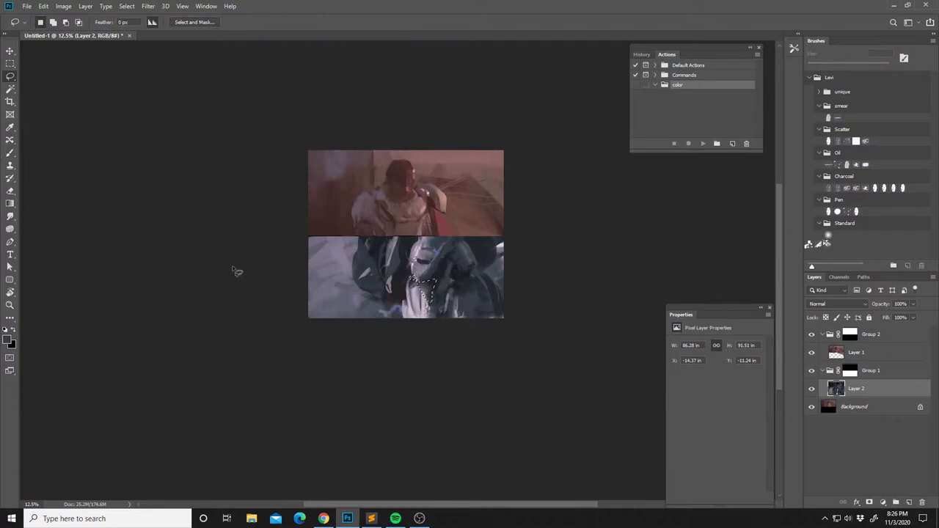
{"action": "left_click", "coordinate": [10, 217]}
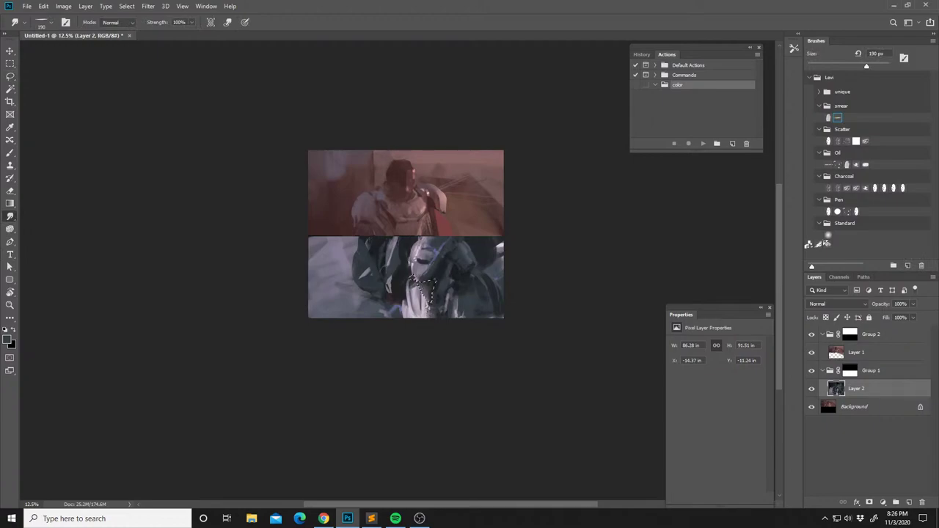
Lasso an area by the lower figure's head, paint it with a sampled pale tone using the 401 px soft brush, and deselect.
{"action": "key", "text": "l"}
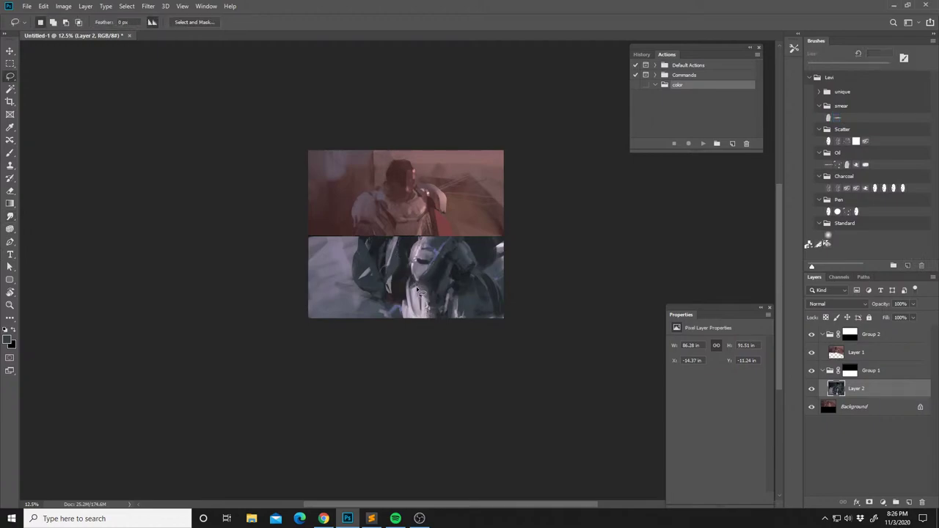
{"action": "mouse_move", "coordinate": [402, 258]}
{"action": "left_mouse_down"}
{"action": "mouse_move", "coordinate": [401, 232]}
{"action": "mouse_move", "coordinate": [395, 281]}
{"action": "mouse_move", "coordinate": [402, 233]}
{"action": "mouse_move", "coordinate": [400, 249]}
{"action": "mouse_move", "coordinate": [417, 231]}
{"action": "left_mouse_up"}
{"action": "key", "text": "b"}
{"action": "left_click", "coordinate": [420, 249], "text": "alt"}
{"action": "key", "text": "ctrl+d"}
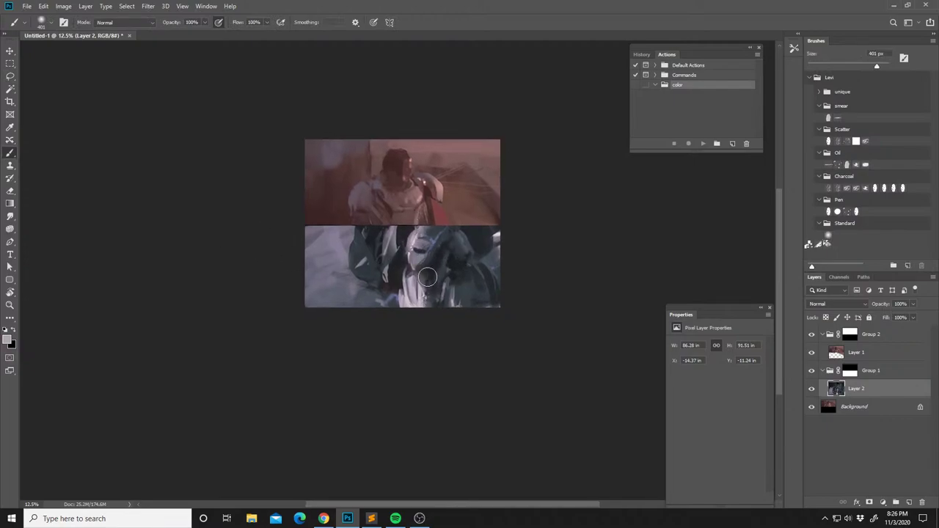
Lasso the dark area between the pale folds and the cloak and paint inside it with a 58 px textured brush.
{"action": "key", "text": "l"}
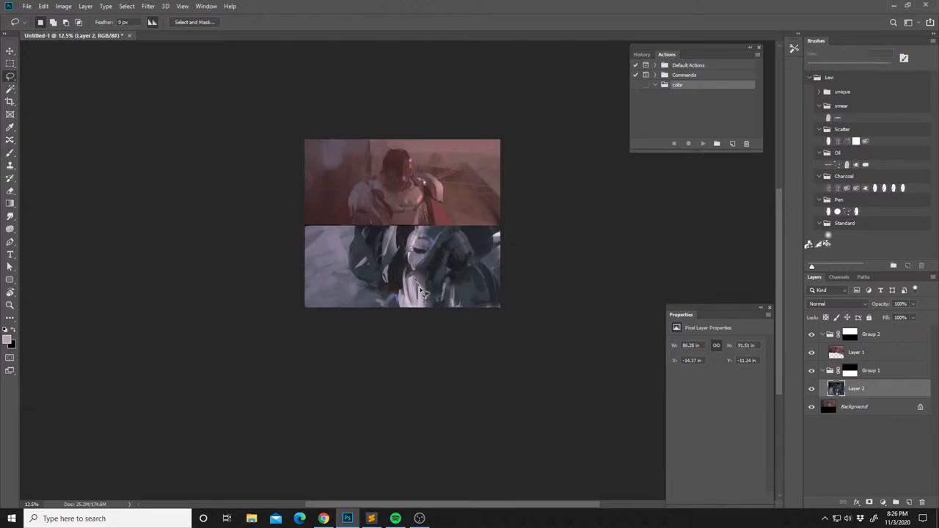
{"action": "mouse_move", "coordinate": [450, 293]}
{"action": "left_mouse_down"}
{"action": "mouse_move", "coordinate": [452, 262]}
{"action": "mouse_move", "coordinate": [425, 299]}
{"action": "left_mouse_up"}
{"action": "key", "text": "b"}
{"action": "left_click", "coordinate": [451, 263], "text": "alt"}
{"action": "right_click", "coordinate": [476, 223]}
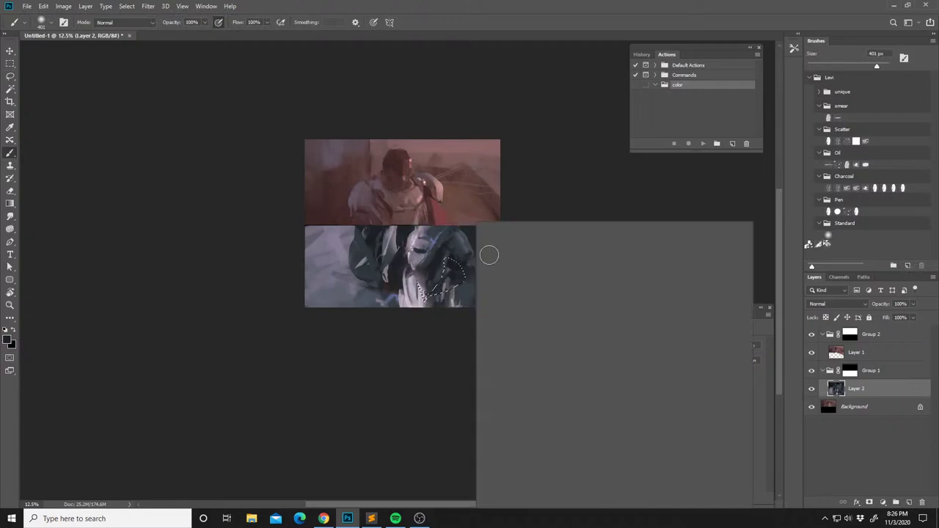
{"action": "left_click", "coordinate": [541, 245]}
{"action": "left_click", "coordinate": [445, 283]}
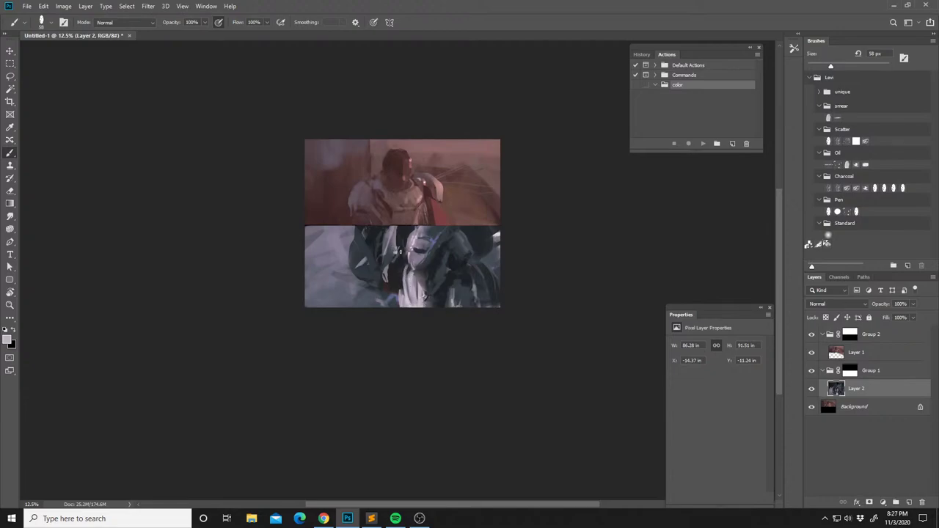
Flip the canvas horizontally and paint sampled tones into the lower figure's shoulder and folds with the 58 px brush.
{"action": "left_click", "coordinate": [400, 247], "text": "alt"}
{"action": "left_click_drag", "start_coordinate": [394, 189], "coordinate": [469, 284]}
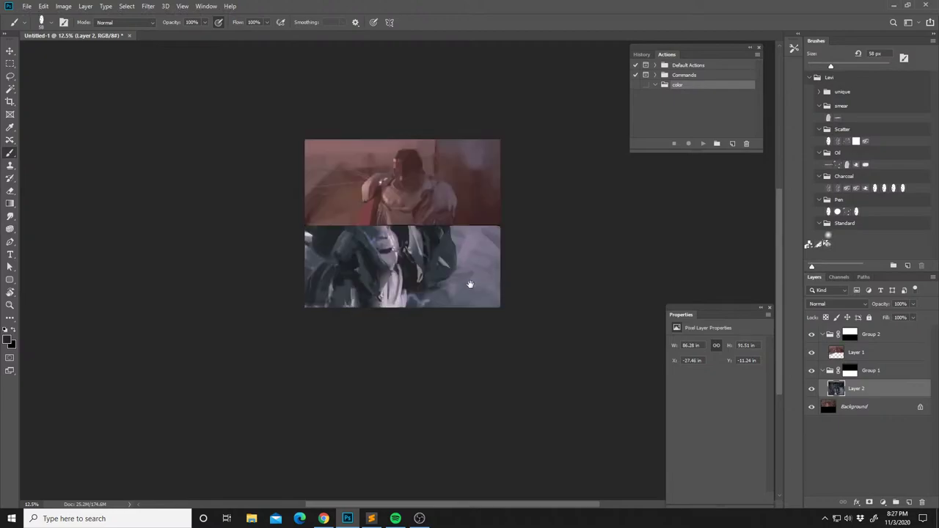
{"action": "left_click", "coordinate": [369, 279], "text": "alt"}
{"action": "left_click", "coordinate": [368, 257], "text": "alt"}
{"action": "left_click_drag", "start_coordinate": [377, 239], "coordinate": [367, 252]}
On Layer 1, paint sampled reddish tones over the armoured figure's chin and collar with the 58 px brush.
{"action": "left_click", "coordinate": [841, 356]}
{"action": "left_click", "coordinate": [388, 195], "text": "alt"}
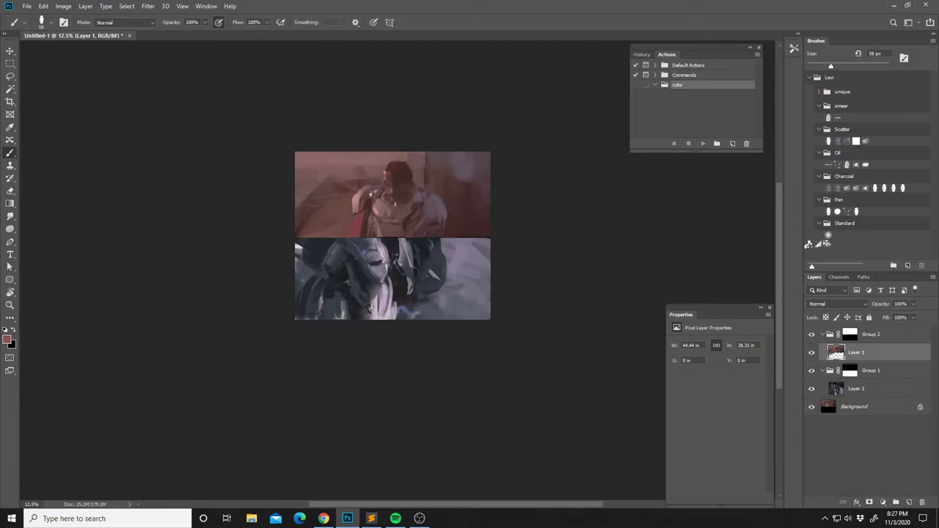
{"action": "left_click", "coordinate": [392, 200], "text": "alt"}
{"action": "left_click", "coordinate": [392, 189], "text": "alt"}
{"action": "key", "text": "alt"}
Refine the armoured figure's face and hair on Layer 1 with repeatedly sampled tones at 58 px.
{"action": "left_click", "coordinate": [397, 186], "text": "alt"}
{"action": "left_click", "coordinate": [394, 190], "text": "alt"}
{"action": "left_click", "coordinate": [393, 188], "text": "alt"}
{"action": "left_click", "coordinate": [391, 185], "text": "alt"}
{"action": "left_click", "coordinate": [393, 187], "text": "alt"}
{"action": "left_click", "coordinate": [395, 180], "text": "alt"}
{"action": "left_click", "coordinate": [397, 175], "text": "alt"}
{"action": "left_click", "coordinate": [390, 189], "text": "alt"}
{"action": "left_click", "coordinate": [408, 176], "text": "alt"}
{"action": "left_click", "coordinate": [412, 182], "text": "alt"}
Lasso a curved band across the armoured figure's head, paint a muted tone inside it, and deselect.
{"action": "key", "text": "l"}
{"action": "mouse_move", "coordinate": [381, 179]}
{"action": "left_mouse_down"}
{"action": "mouse_move", "coordinate": [414, 181]}
{"action": "mouse_move", "coordinate": [383, 181]}
{"action": "left_mouse_up"}
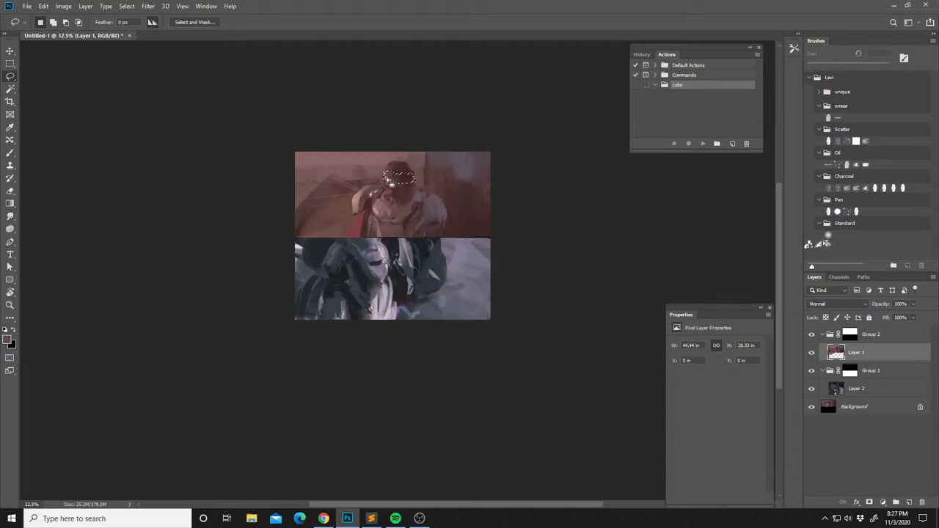
{"action": "key", "text": "b"}
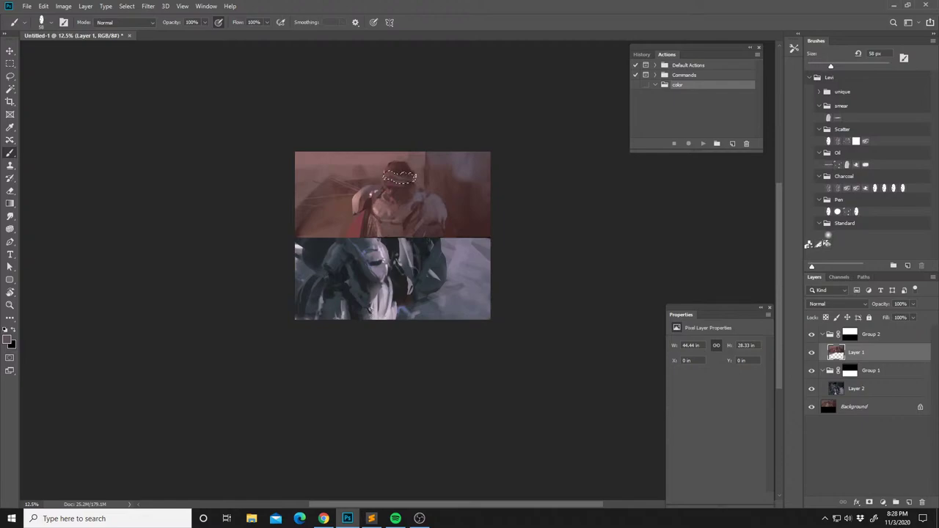
{"action": "key", "text": "ctrl+d"}
{"action": "left_click", "coordinate": [394, 202], "text": "alt"}
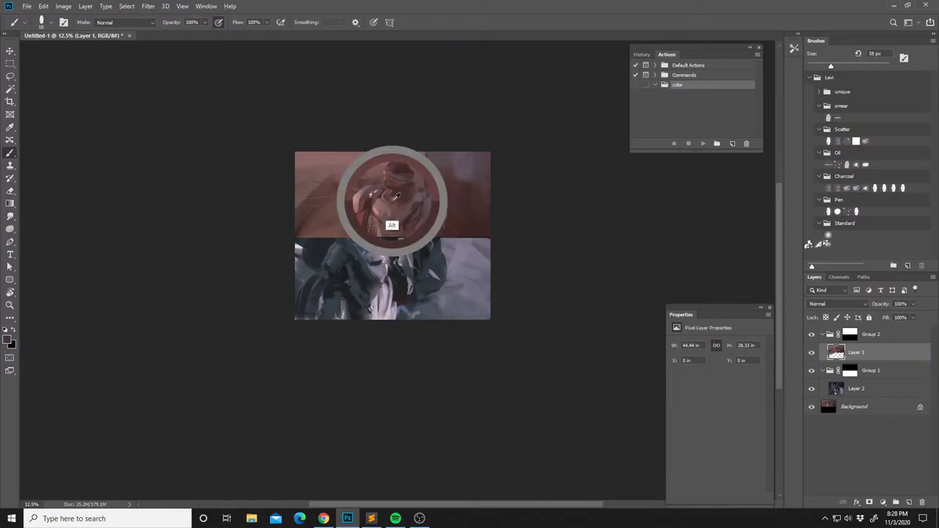
{"action": "key", "text": "l"}
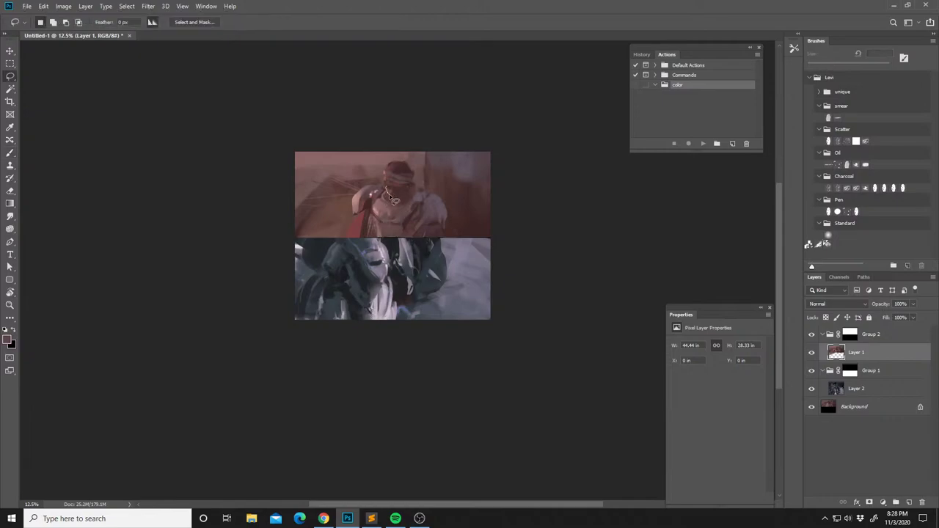
{"action": "key", "text": "b"}
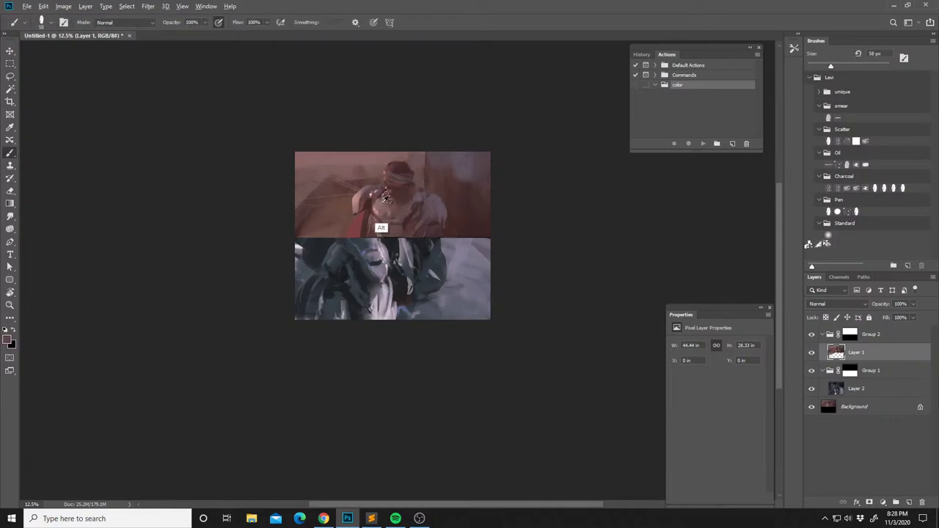
{"action": "key", "text": "d"}
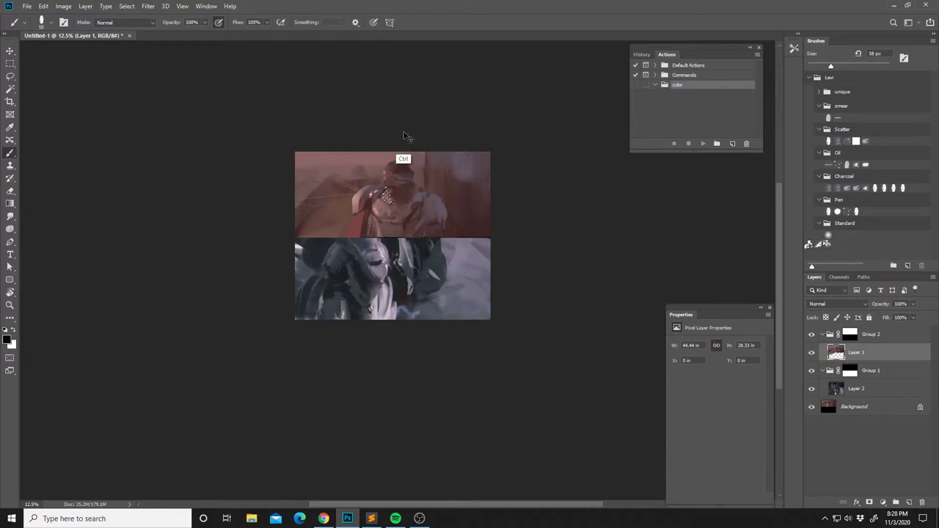
{"action": "key", "text": "ctrl+z"}
{"action": "key", "text": "ctrl+z"}
Paint sampled reddish tones around the armoured figure's head, collar and shoulder on Layer 1 with the 58 px brush.
{"action": "left_click", "coordinate": [408, 167], "text": "alt"}
{"action": "left_click", "coordinate": [422, 192], "text": "alt"}
{"action": "left_click", "coordinate": [420, 192], "text": "alt"}
{"action": "left_click", "coordinate": [383, 192], "text": "alt"}
{"action": "left_click", "coordinate": [379, 189], "text": "alt"}
{"action": "left_click", "coordinate": [379, 186], "text": "alt"}
{"action": "left_click_drag", "start_coordinate": [369, 201], "coordinate": [382, 199]}
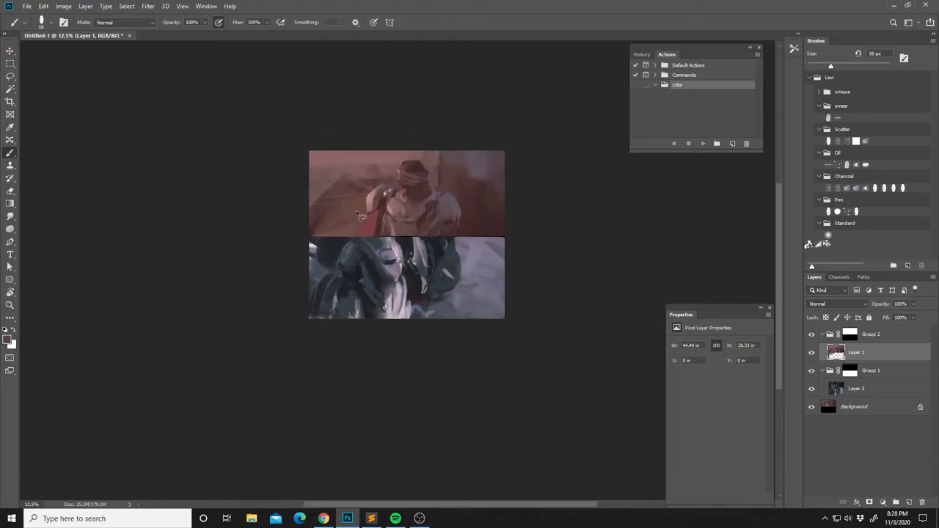
Lasso a small patch where the armoured figure's shoulder meets the collar, paint inside it, and deselect.
{"action": "key", "text": "l"}
{"action": "mouse_move", "coordinate": [373, 197]}
{"action": "left_mouse_down"}
{"action": "mouse_move", "coordinate": [350, 205]}
{"action": "mouse_move", "coordinate": [372, 165]}
{"action": "mouse_move", "coordinate": [386, 194]}
{"action": "left_mouse_up"}
{"action": "key", "text": "b"}
{"action": "key", "text": "ctrl+d"}
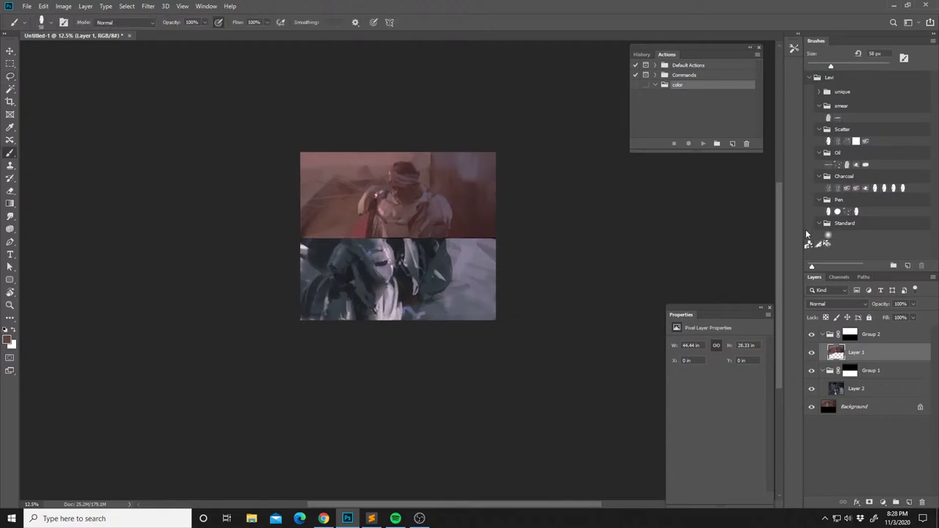
Duplicate Layer 1, neutralise the copy's colour cast, and blend it as Overlay at 49% opacity.
{"action": "key", "text": "ctrl+j"}
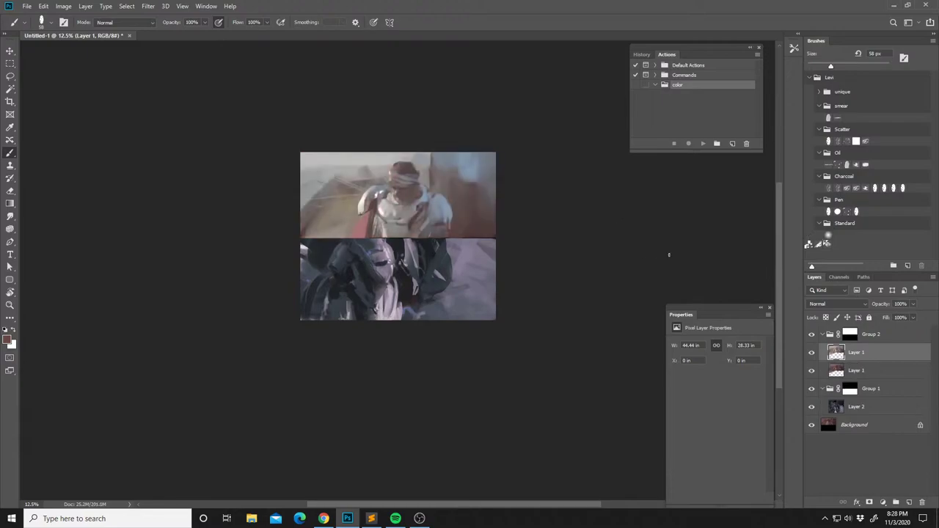
{"action": "left_click", "coordinate": [836, 303]}
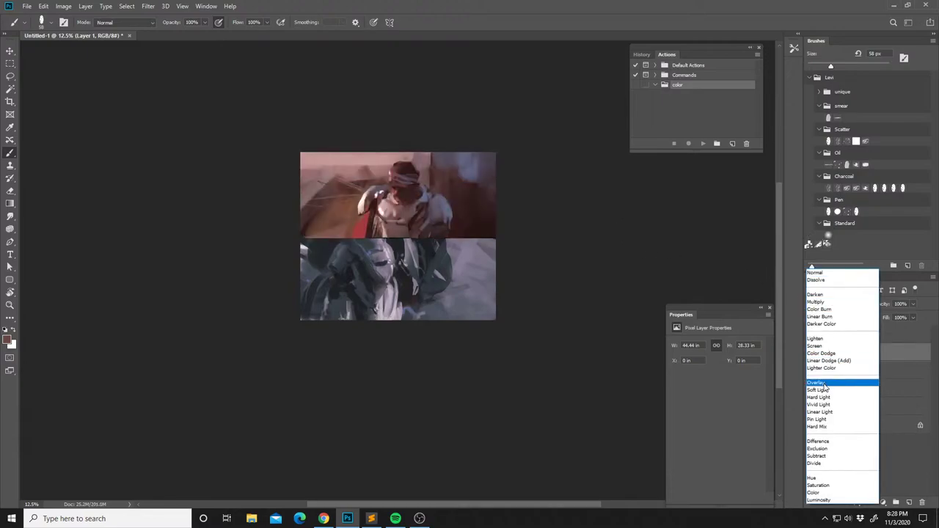
{"action": "left_click", "coordinate": [818, 382]}
{"action": "left_click_drag", "start_coordinate": [913, 303], "coordinate": [890, 316]}
Flip the canvas horizontally, erase parts of the Overlay copy with the 464 px eraser, and merge it into Layer 1.
{"action": "key", "text": "ctrl+shift+h"}
{"action": "left_click_drag", "start_coordinate": [375, 264], "coordinate": [317, 281]}
{"action": "key", "text": "ctrl+plus"}
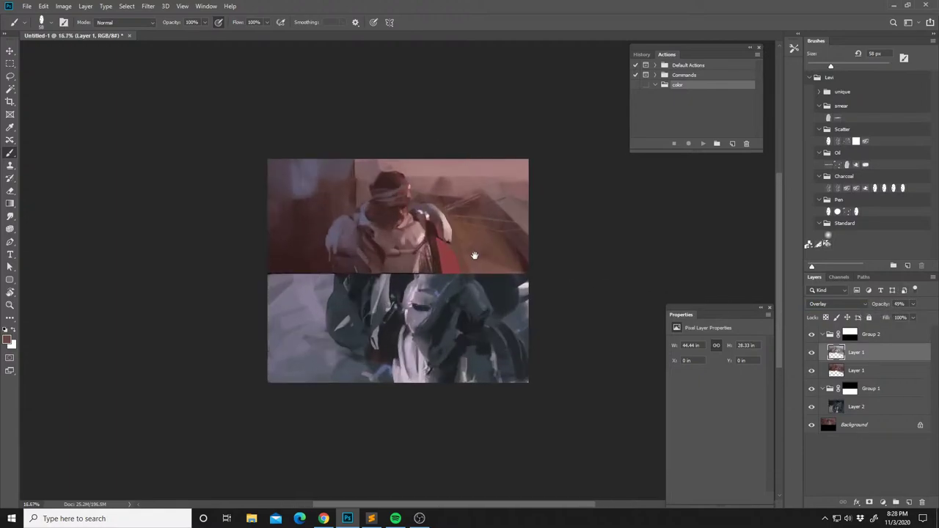
{"action": "left_click", "coordinate": [811, 354]}
{"action": "left_click", "coordinate": [811, 355]}
{"action": "key", "text": "e"}
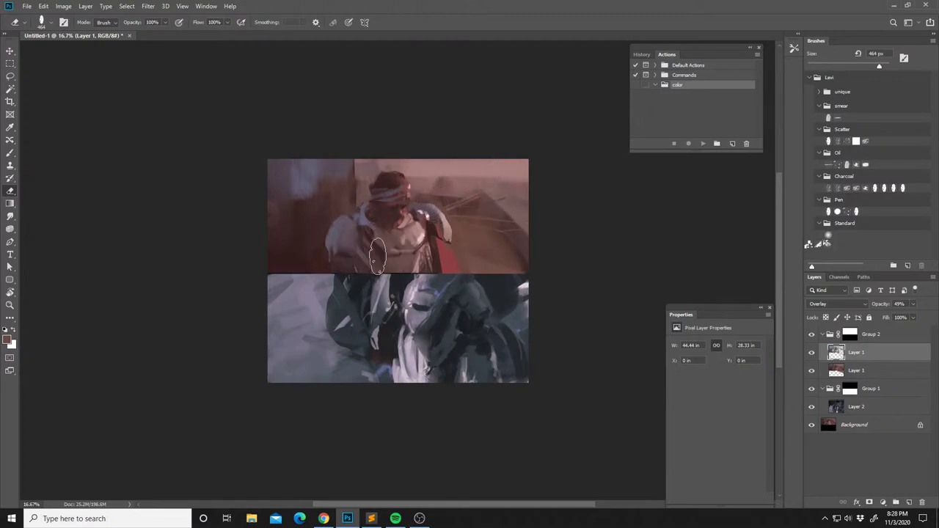
{"action": "key", "text": "ctrl+e"}
Lasso the outer edge of the armoured figure's pale shoulder plate, smudge inside the selection, and deselect.
{"action": "key", "text": "b"}
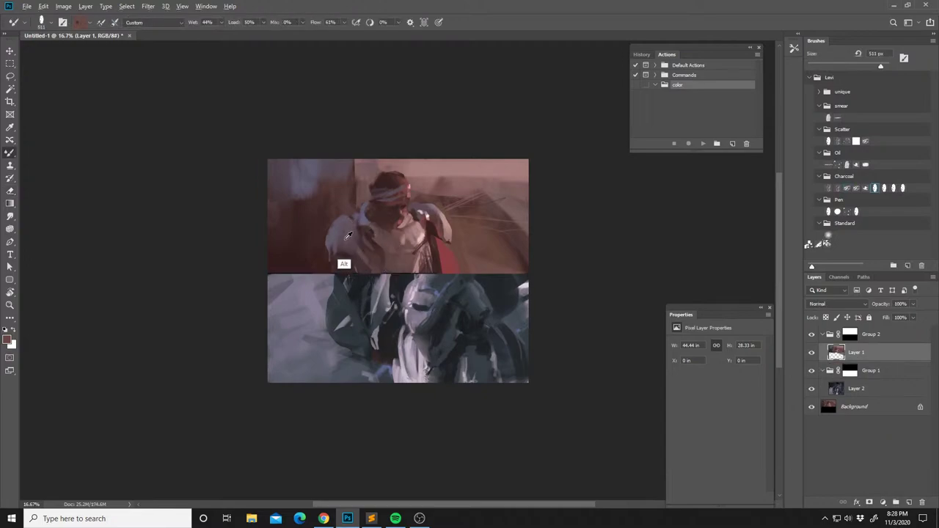
{"action": "key", "text": "l"}
{"action": "key", "text": "alt+l"}
{"action": "key", "text": "Escape"}
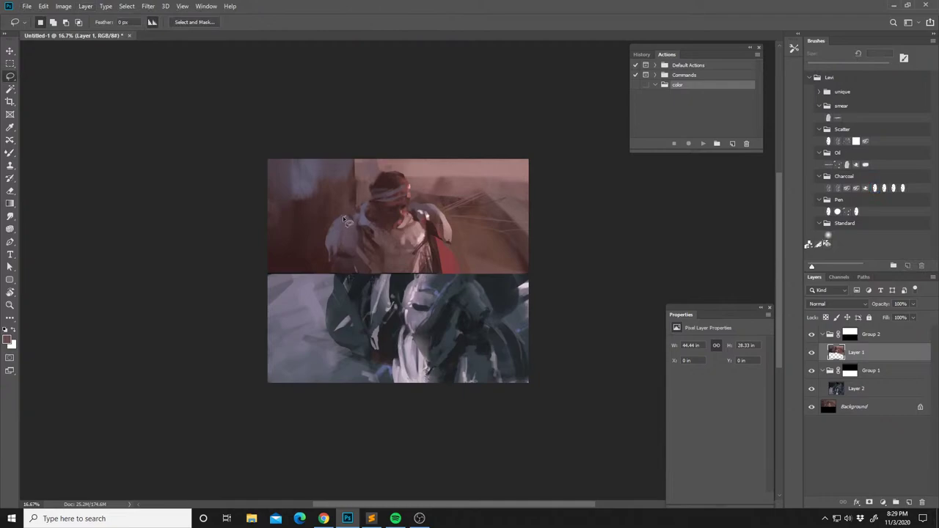
{"action": "mouse_move", "coordinate": [325, 240]}
{"action": "left_mouse_down"}
{"action": "mouse_move", "coordinate": [332, 265]}
{"action": "mouse_move", "coordinate": [338, 256]}
{"action": "mouse_move", "coordinate": [327, 231]}
{"action": "left_mouse_up"}
{"action": "left_click", "coordinate": [11, 216]}
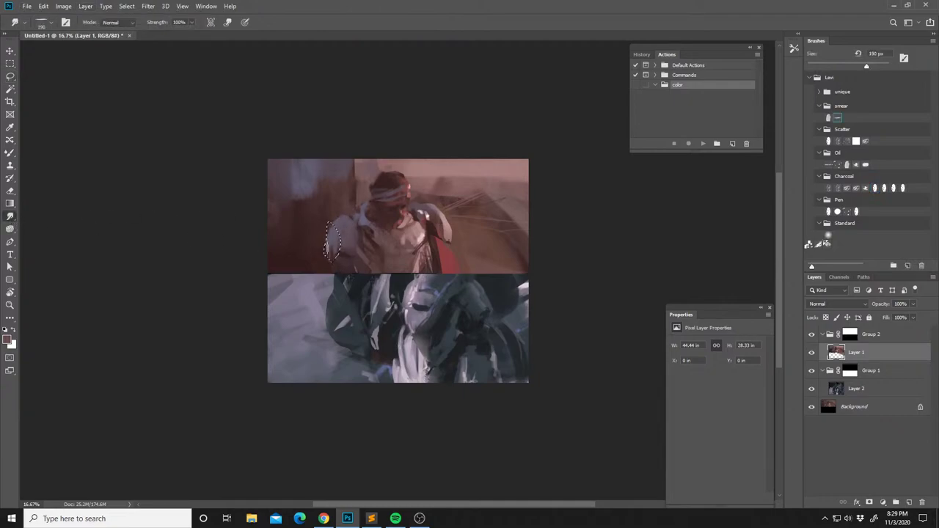
{"action": "key", "text": "ctrl+d"}
Lasso the area between the figure's pale shoulder and neck, paint it with the 511 px Mixer Brush, and deselect.
{"action": "key", "text": "b"}
{"action": "left_click_drag", "start_coordinate": [353, 248], "coordinate": [352, 267]}
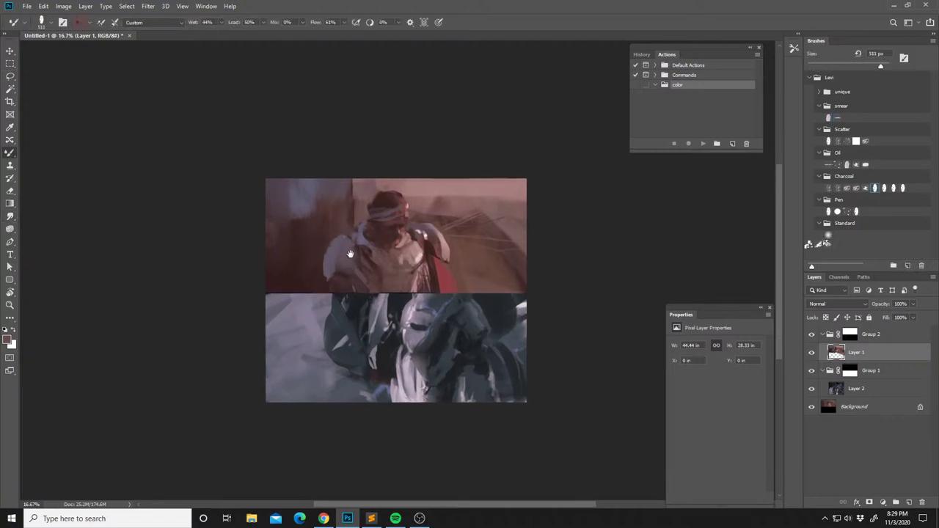
{"action": "key", "text": "l"}
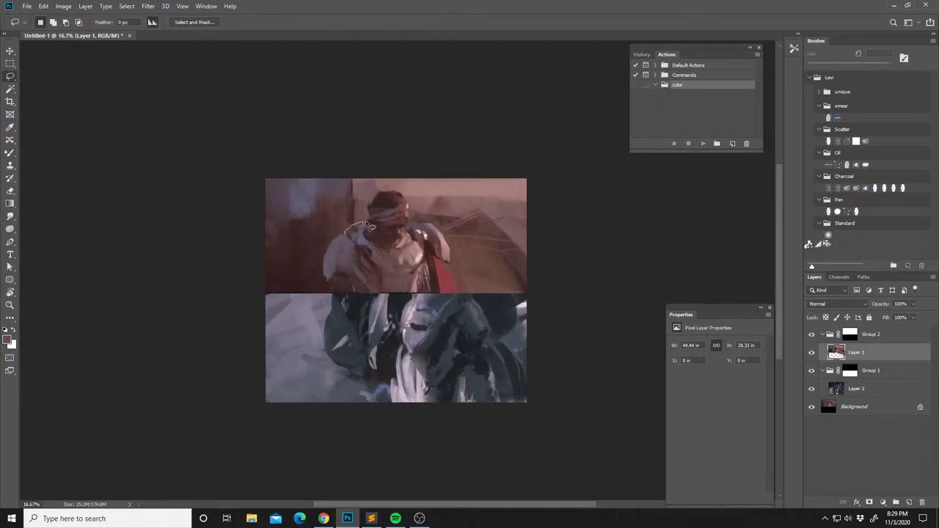
{"action": "key", "text": "b"}
{"action": "left_click_drag", "start_coordinate": [357, 219], "coordinate": [345, 229]}
{"action": "key", "text": "ctrl+d"}
Flip the canvas horizontally, lasso part of the figure's chest, blend a sampled tone into it with the Mixer Brush, and deselect.
{"action": "left_click_drag", "start_coordinate": [368, 198], "coordinate": [358, 187]}
{"action": "key", "text": "ctrl+shift+h"}
{"action": "left_click_drag", "start_coordinate": [393, 240], "coordinate": [381, 226]}
{"action": "key", "text": "l"}
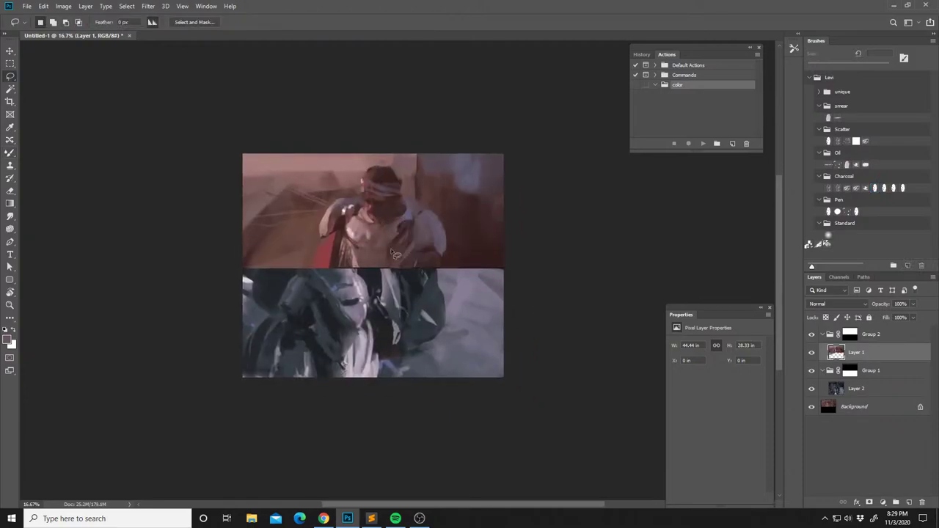
{"action": "mouse_move", "coordinate": [360, 248]}
{"action": "left_mouse_down"}
{"action": "mouse_move", "coordinate": [402, 235]}
{"action": "mouse_move", "coordinate": [405, 215]}
{"action": "mouse_move", "coordinate": [355, 227]}
{"action": "mouse_move", "coordinate": [384, 242]}
{"action": "mouse_move", "coordinate": [406, 229]}
{"action": "mouse_move", "coordinate": [411, 209]}
{"action": "mouse_move", "coordinate": [391, 229]}
{"action": "left_mouse_up"}
{"action": "key", "text": "b"}
{"action": "left_click", "coordinate": [405, 222], "text": "alt"}
{"action": "key", "text": "ctrl+d"}
Lasso the background around the figure's smaller shoulder plate, paint sampled background tones with the 511 px Mixer Brush, and deselect.
{"action": "left_click_drag", "start_coordinate": [417, 183], "coordinate": [435, 167]}
{"action": "key", "text": "l"}
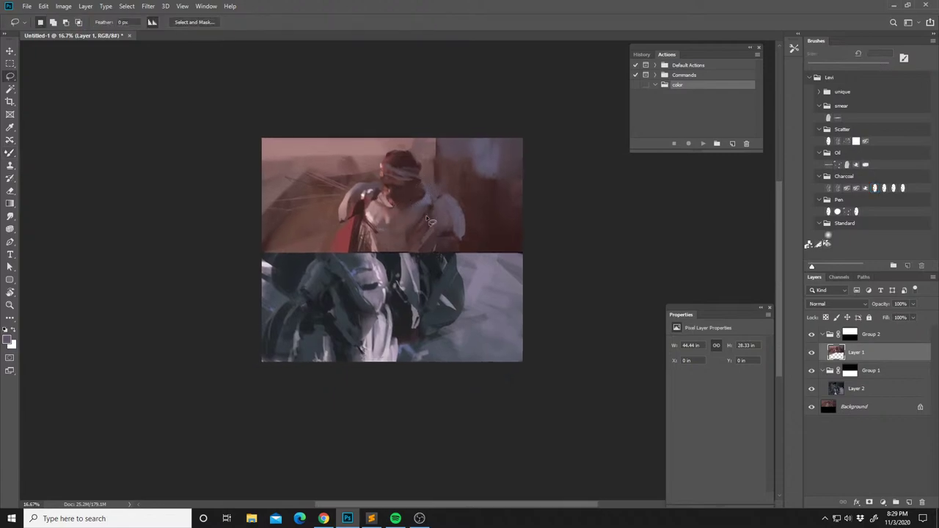
{"action": "left_click_drag", "start_coordinate": [419, 236], "coordinate": [416, 232]}
{"action": "left_click_drag", "start_coordinate": [348, 223], "coordinate": [347, 262]}
{"action": "mouse_move", "coordinate": [341, 218]}
{"action": "left_mouse_down"}
{"action": "mouse_move", "coordinate": [344, 193]}
{"action": "mouse_move", "coordinate": [381, 185]}
{"action": "mouse_move", "coordinate": [340, 143]}
{"action": "mouse_move", "coordinate": [307, 209]}
{"action": "left_mouse_up"}
{"action": "key", "text": "b"}
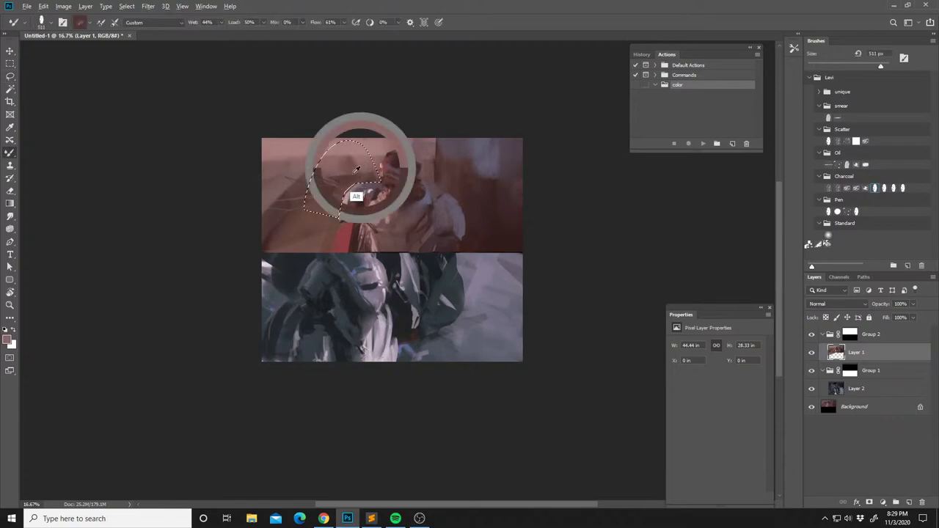
{"action": "key", "text": "ctrl+d"}
{"action": "left_click", "coordinate": [320, 198], "text": "alt"}
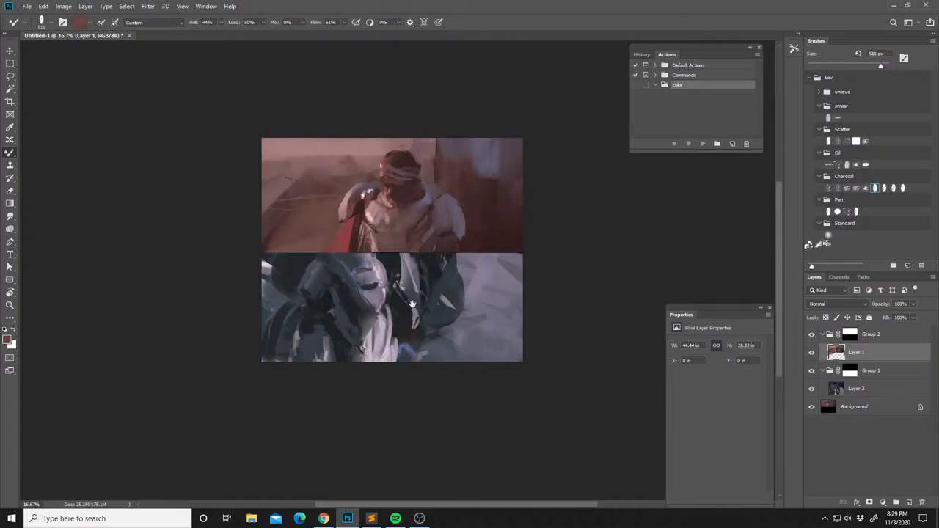
{"action": "left_click_drag", "start_coordinate": [409, 304], "coordinate": [402, 294]}
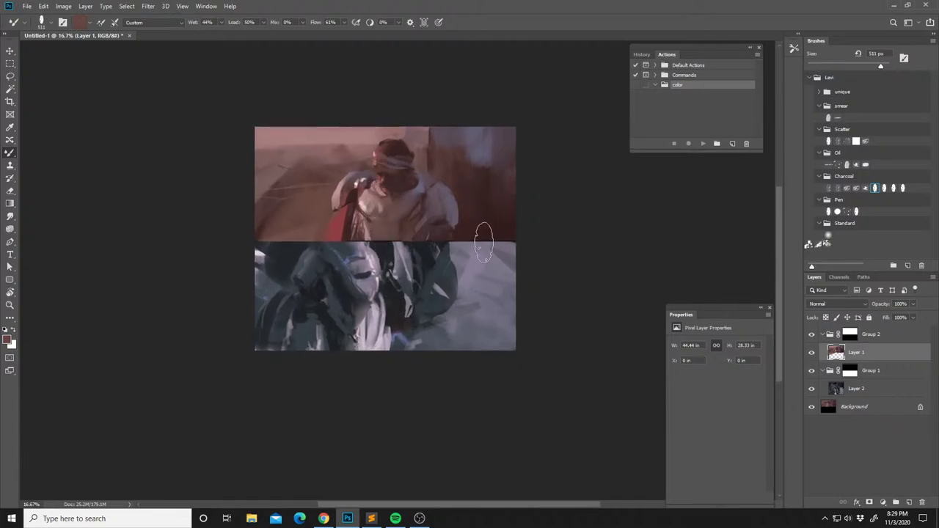
Add a new layer and paint small dark distant shapes on the horizon beside the head with the 83 px Mixer Brush.
{"action": "key", "text": "l"}
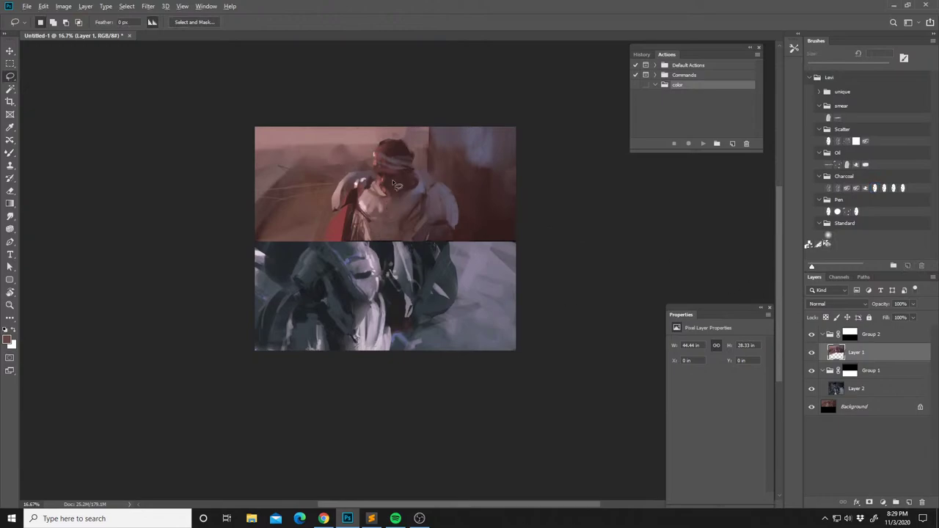
{"action": "key", "text": "b"}
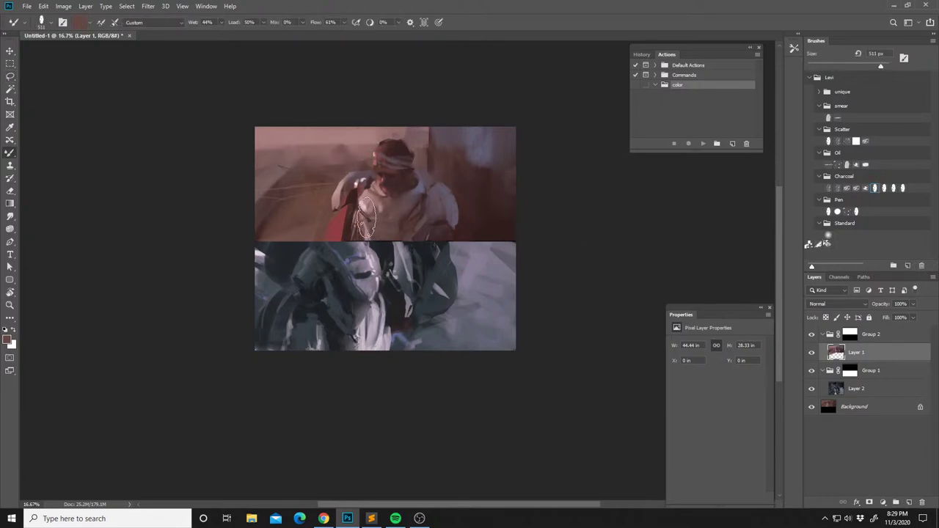
{"action": "right_click", "coordinate": [415, 208]}
{"action": "key", "text": "Return"}
{"action": "key", "text": "ctrl+shift+n"}
{"action": "key", "text": "Return"}
{"action": "mouse_move", "coordinate": [333, 156]}
{"action": "left_mouse_down"}
{"action": "mouse_move", "coordinate": [335, 146]}
{"action": "mouse_move", "coordinate": [364, 145]}
{"action": "left_mouse_up"}
Rework the armoured figure's smaller shoulder plate with repeatedly sampled tones using the 83 px Mixer Brush.
{"action": "left_click", "coordinate": [346, 185], "text": "alt"}
{"action": "left_click", "coordinate": [337, 190], "text": "alt"}
{"action": "left_click", "coordinate": [329, 191], "text": "alt"}
{"action": "left_click_drag", "start_coordinate": [337, 188], "coordinate": [330, 199]}
{"action": "left_click", "coordinate": [340, 184], "text": "alt"}
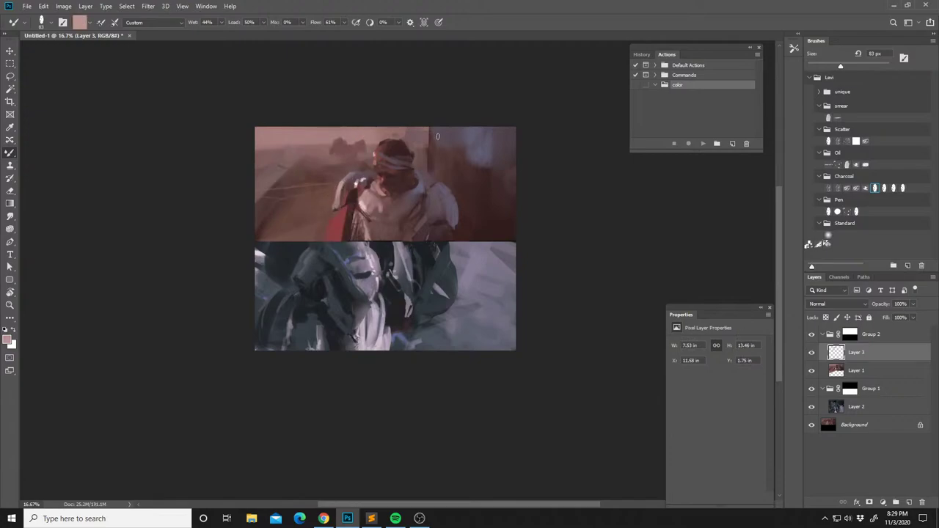
Paint light vertical columns into the dark background wall with sampled tones, and merge the new layer into Layer 1.
{"action": "left_click", "coordinate": [365, 184], "text": "alt"}
{"action": "left_click_drag", "start_coordinate": [433, 122], "coordinate": [430, 120]}
{"action": "left_click_drag", "start_coordinate": [429, 170], "coordinate": [424, 118]}
{"action": "left_click", "coordinate": [428, 143], "text": "alt"}
{"action": "mouse_move", "coordinate": [430, 189]}
{"action": "left_mouse_down"}
{"action": "mouse_move", "coordinate": [432, 160]}
{"action": "mouse_move", "coordinate": [428, 175]}
{"action": "left_mouse_up"}
{"action": "left_click", "coordinate": [488, 129], "text": "alt"}
{"action": "left_click_drag", "start_coordinate": [478, 123], "coordinate": [491, 174]}
{"action": "left_click", "coordinate": [479, 147], "text": "alt"}
{"action": "left_click", "coordinate": [473, 178], "text": "alt"}
{"action": "key", "text": "ctrl+e"}
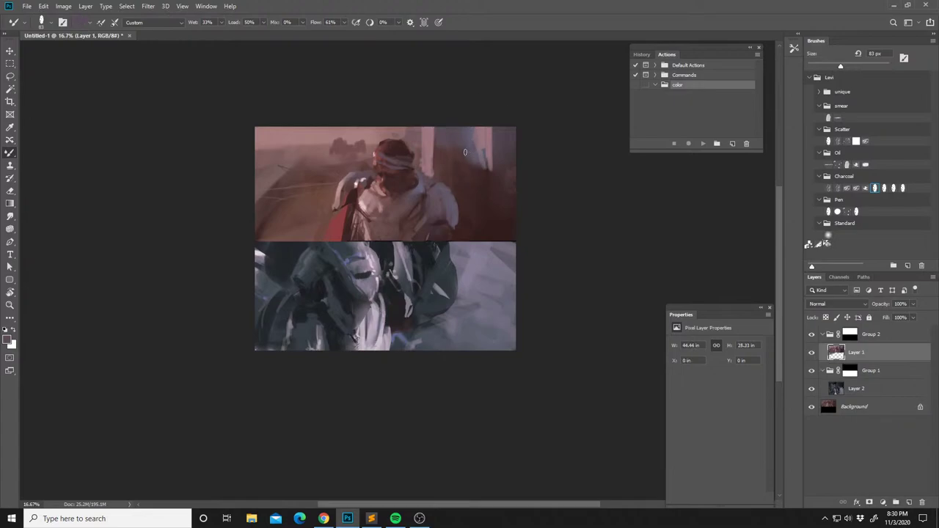
Soften and blend the light columns into the dark wall with sampled tones using the 306 px Mixer Brush.
{"action": "key", "text": "shift+b"}
{"action": "key", "text": "shift+b"}
{"action": "key", "text": "shift+b"}
{"action": "key", "text": "shift+b"}
{"action": "left_click", "coordinate": [481, 165], "text": "alt"}
{"action": "right_click", "coordinate": [488, 152]}
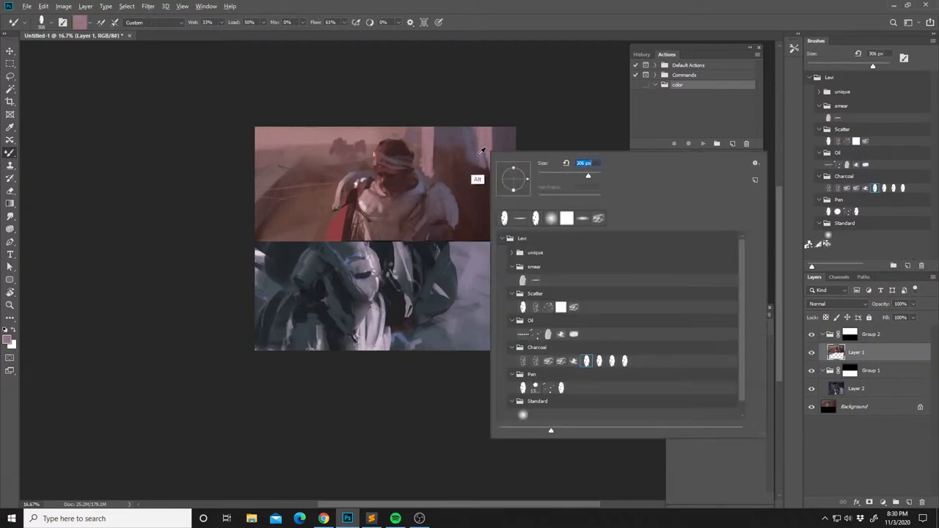
{"action": "left_click", "coordinate": [477, 163], "text": "alt"}
{"action": "left_click_drag", "start_coordinate": [483, 154], "coordinate": [488, 174]}
{"action": "left_click", "coordinate": [470, 163], "text": "alt"}
{"action": "mouse_move", "coordinate": [471, 112]}
{"action": "left_mouse_down"}
{"action": "mouse_move", "coordinate": [475, 156]}
{"action": "mouse_move", "coordinate": [490, 159]}
{"action": "mouse_move", "coordinate": [499, 185]}
{"action": "left_mouse_up"}
{"action": "left_click", "coordinate": [472, 176], "text": "alt"}
{"action": "left_click", "coordinate": [505, 148], "text": "alt"}
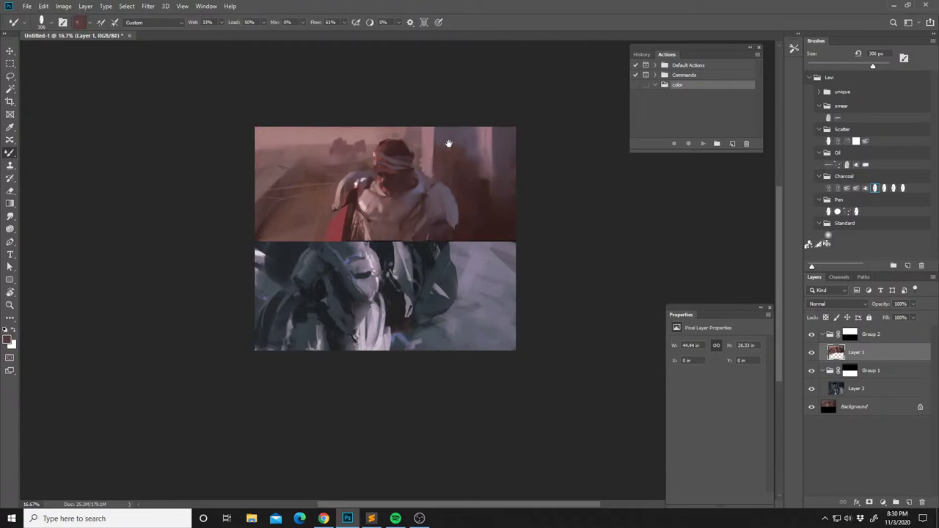
Flip the canvas horizontally and refine the distant shapes and sky beside the head with the 67 px Mixer Brush.
{"action": "key", "text": "ctrl+shift+h"}
{"action": "left_click_drag", "start_coordinate": [410, 234], "coordinate": [410, 232]}
{"action": "mouse_move", "coordinate": [416, 165]}
{"action": "left_mouse_down"}
{"action": "mouse_move", "coordinate": [429, 168]}
{"action": "mouse_move", "coordinate": [433, 151]}
{"action": "mouse_move", "coordinate": [418, 128]}
{"action": "mouse_move", "coordinate": [436, 145]}
{"action": "left_mouse_up"}
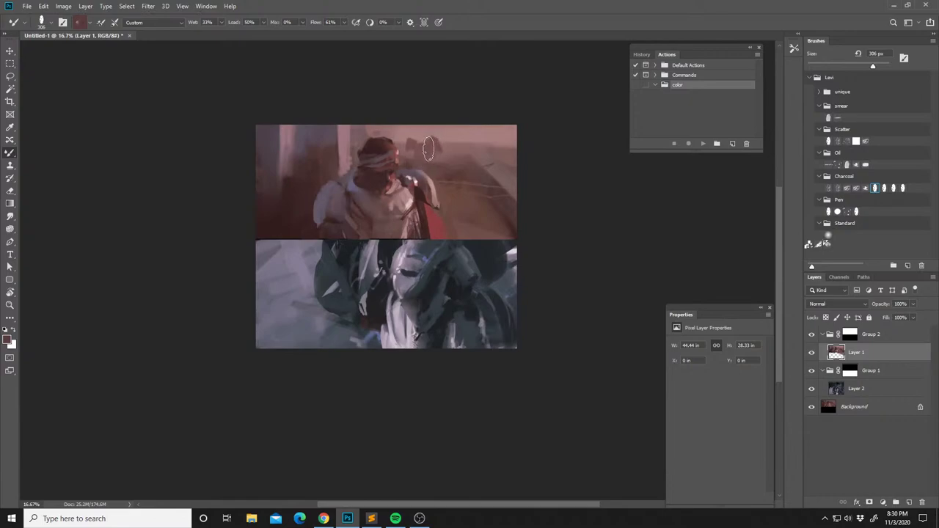
{"action": "key", "text": "l"}
{"action": "key", "text": "b"}
{"action": "right_click", "coordinate": [459, 138]}
{"action": "left_click", "coordinate": [528, 160]}
{"action": "left_click", "coordinate": [438, 168]}
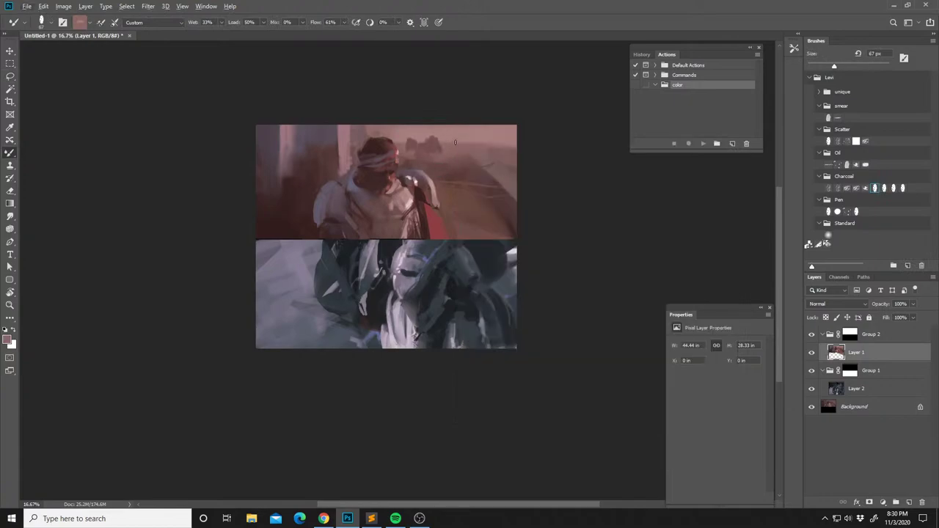
{"action": "left_click", "coordinate": [445, 138], "text": "alt"}
Paint sampled tones into the armoured figure's face, headband and collar with the 67 px Mixer Brush.
{"action": "left_click", "coordinate": [401, 184], "text": "alt"}
{"action": "left_click", "coordinate": [387, 184], "text": "alt"}
{"action": "left_click", "coordinate": [378, 166], "text": "alt"}
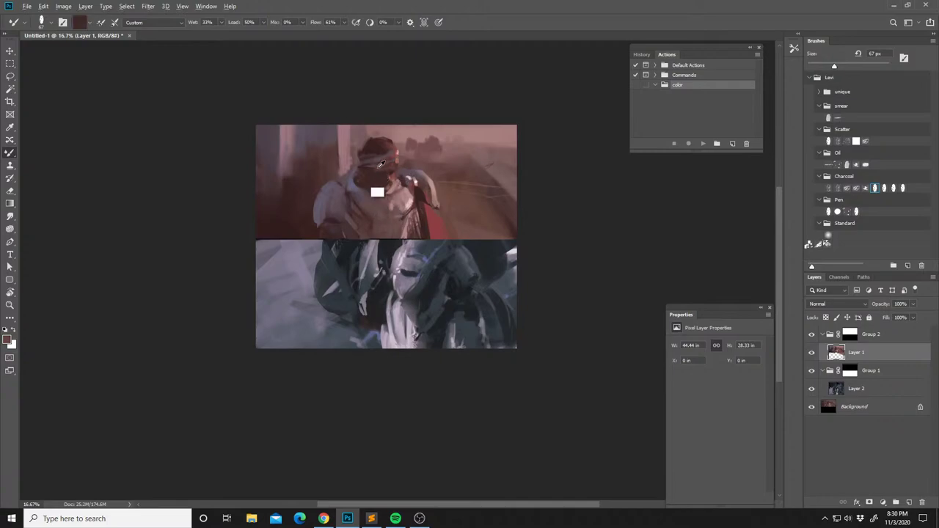
{"action": "left_click", "coordinate": [373, 163], "text": "alt"}
Model the armoured figure's large pale shoulder plate with sampled light and dark tones using the 67 px Mixer Brush.
{"action": "left_click", "coordinate": [356, 185], "text": "alt"}
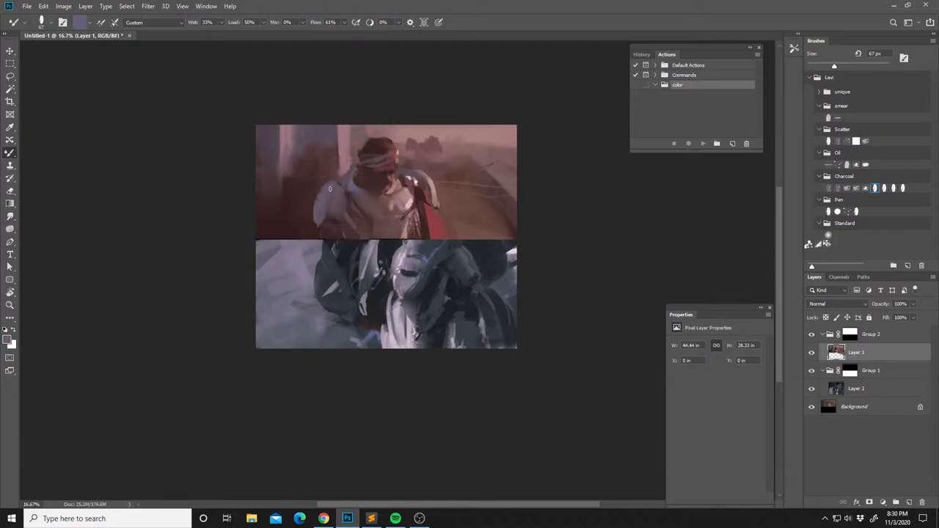
{"action": "left_click", "coordinate": [331, 207], "text": "alt"}
{"action": "left_click", "coordinate": [330, 214], "text": "alt"}
{"action": "right_click", "coordinate": [333, 213]}
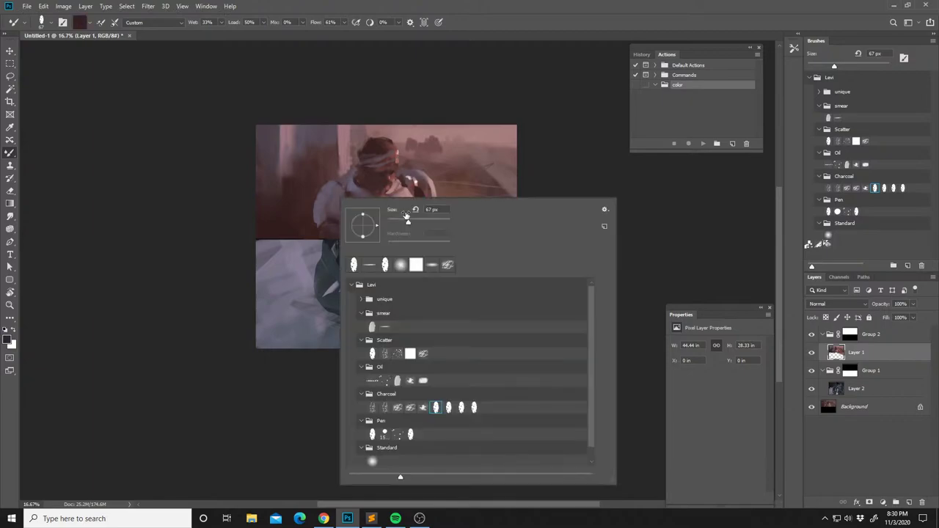
{"action": "left_click", "coordinate": [382, 160]}
Add fine strokes to the figure's shoulder and chest with the regular Brush at 10 px, then flip the canvas horizontally.
{"action": "key", "text": "shift+b"}
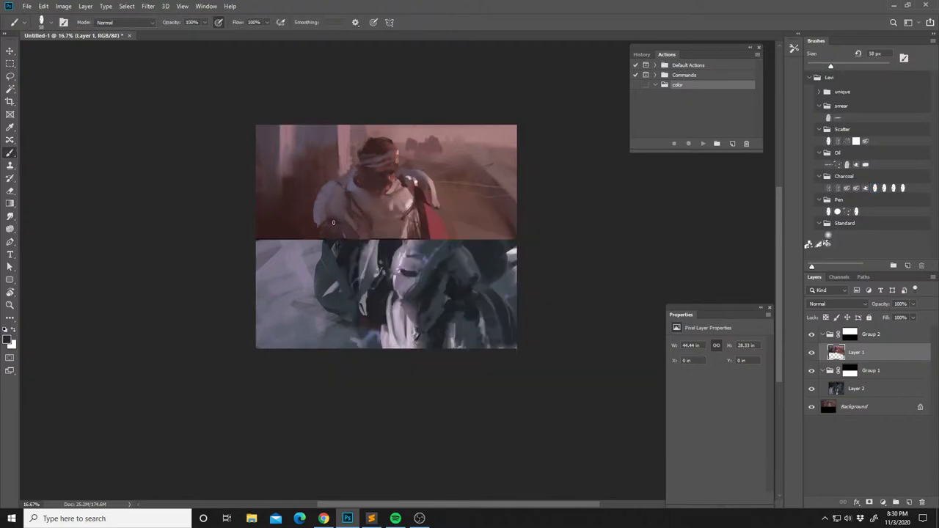
{"action": "right_click", "coordinate": [339, 204]}
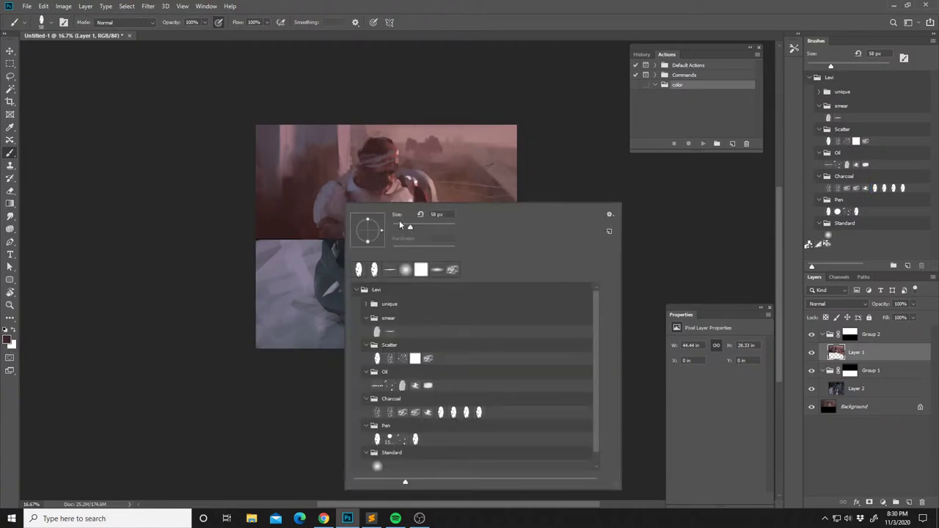
{"action": "key", "text": "Return"}
{"action": "left_click", "coordinate": [343, 200], "text": "alt"}
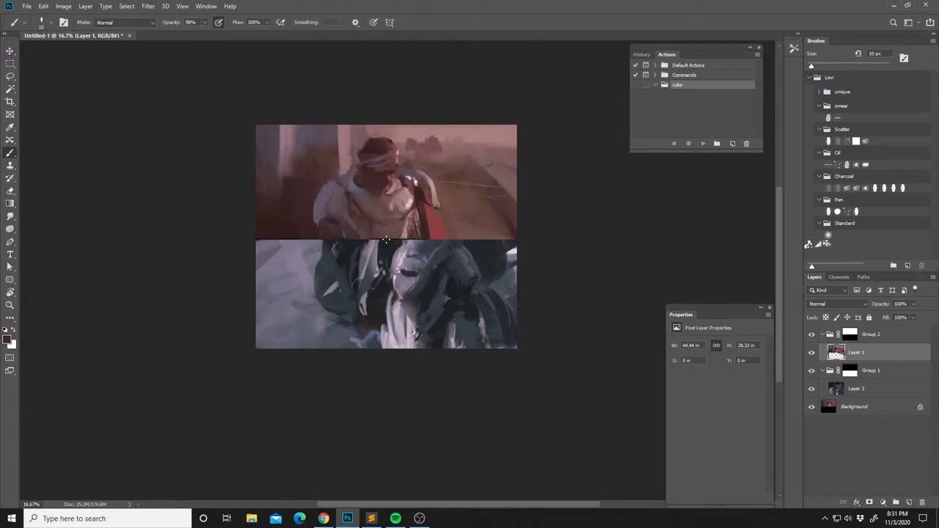
{"action": "left_click", "coordinate": [399, 207], "text": "alt"}
{"action": "key", "text": "ctrl+shift+h"}
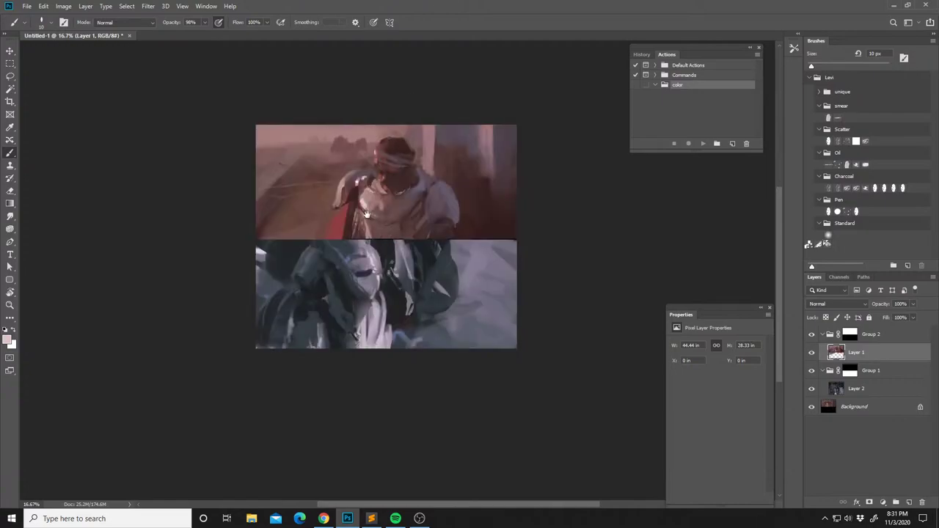
Lasso the inner edge of the armoured figure's smaller shoulder plate and paint sampled tones inside it with the Brush at 51 px.
{"action": "left_click_drag", "start_coordinate": [484, 291], "coordinate": [489, 301]}
{"action": "left_click", "coordinate": [377, 192], "text": "alt"}
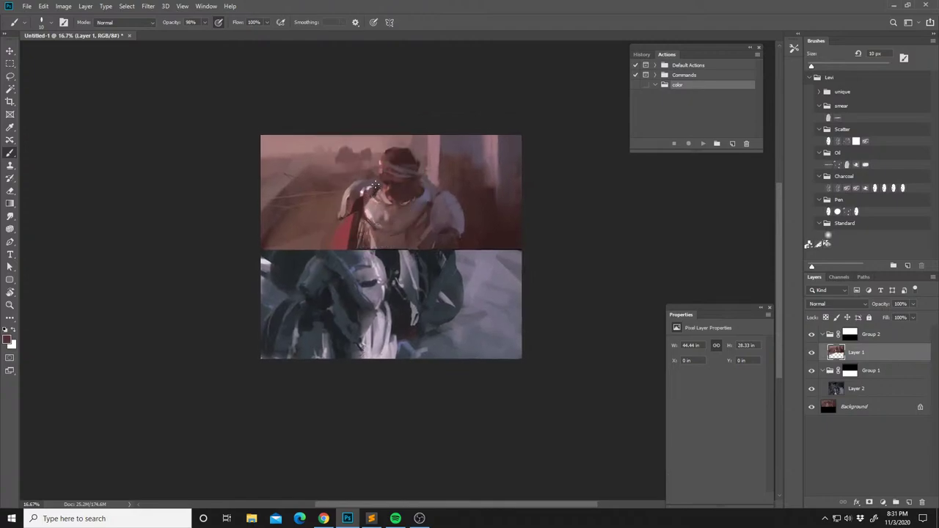
{"action": "key", "text": "l"}
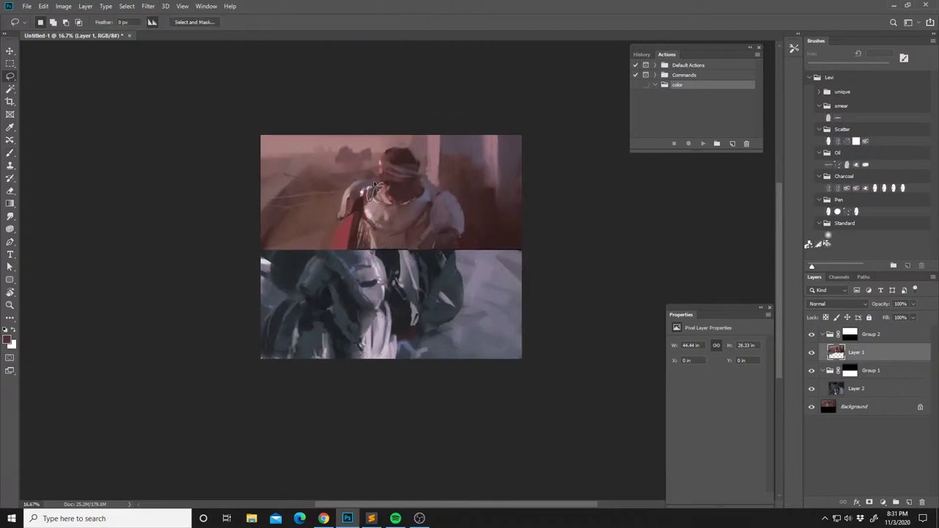
{"action": "key", "text": "b"}
{"action": "left_click", "coordinate": [373, 192], "text": "alt"}
{"action": "left_click_drag", "start_coordinate": [372, 199], "coordinate": [378, 184]}
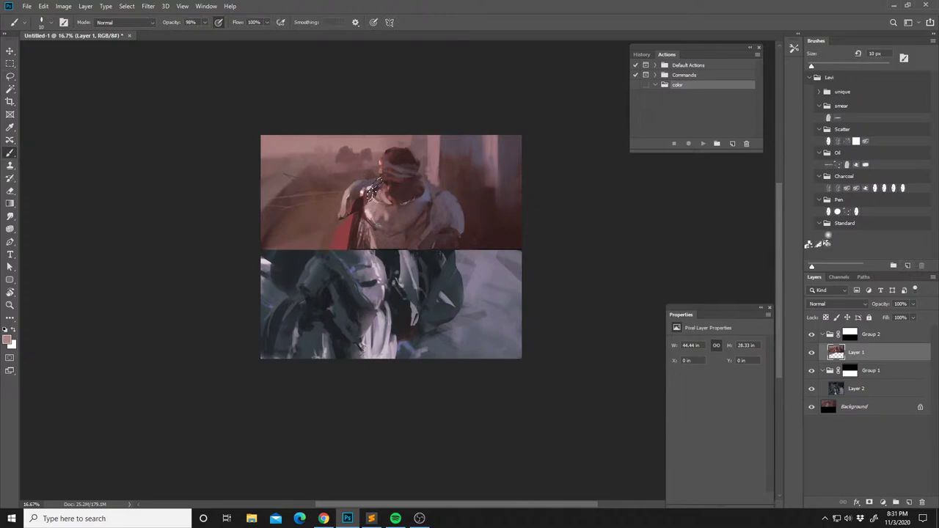
{"action": "right_click", "coordinate": [381, 182]}
{"action": "left_click_drag", "start_coordinate": [436, 206], "coordinate": [444, 207]}
{"action": "left_click", "coordinate": [372, 194]}
{"action": "key", "text": "ctrl+d"}
{"action": "left_click_drag", "start_coordinate": [376, 216], "coordinate": [361, 214]}
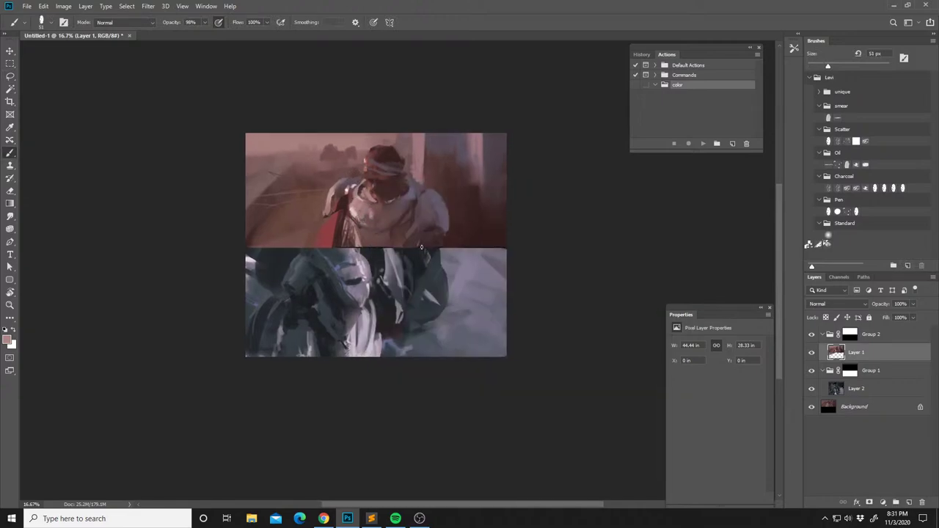
Touch up the figure's chest and large shoulder plate with sampled dark tones using the 51 px Brush.
{"action": "left_click", "coordinate": [393, 196], "text": "alt"}
{"action": "left_click", "coordinate": [408, 214], "text": "alt"}
{"action": "right_click", "coordinate": [440, 213]}
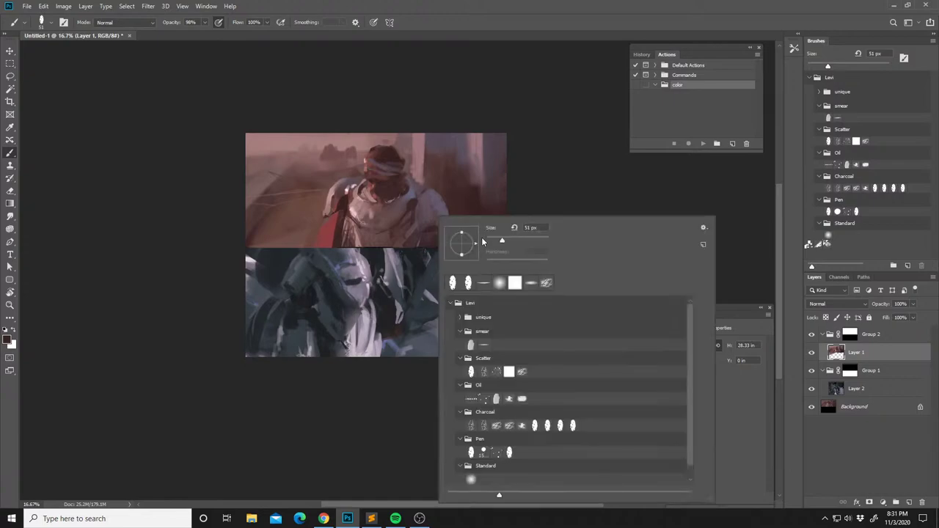
{"action": "left_click", "coordinate": [425, 221], "text": "alt"}
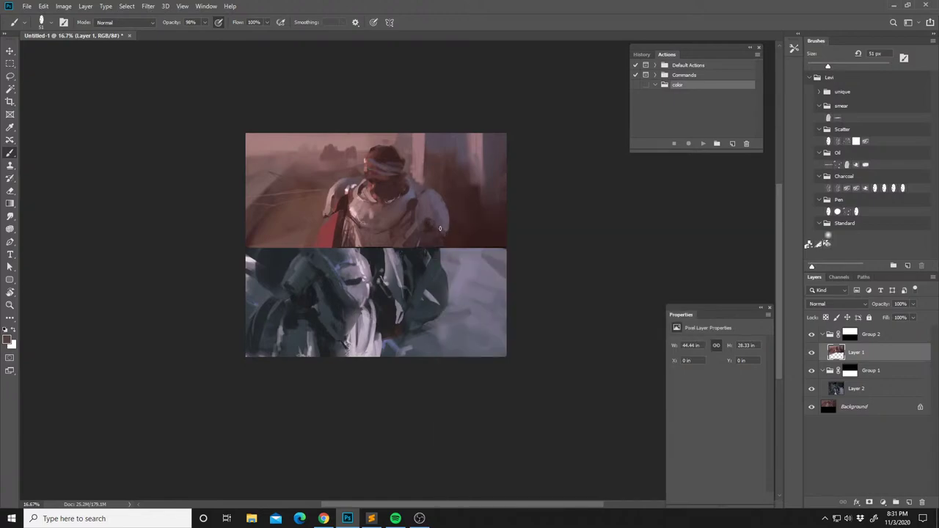
Lasso the lower arm below the large shoulder plate and paint it with sampled red and dark tones.
{"action": "key", "text": "l"}
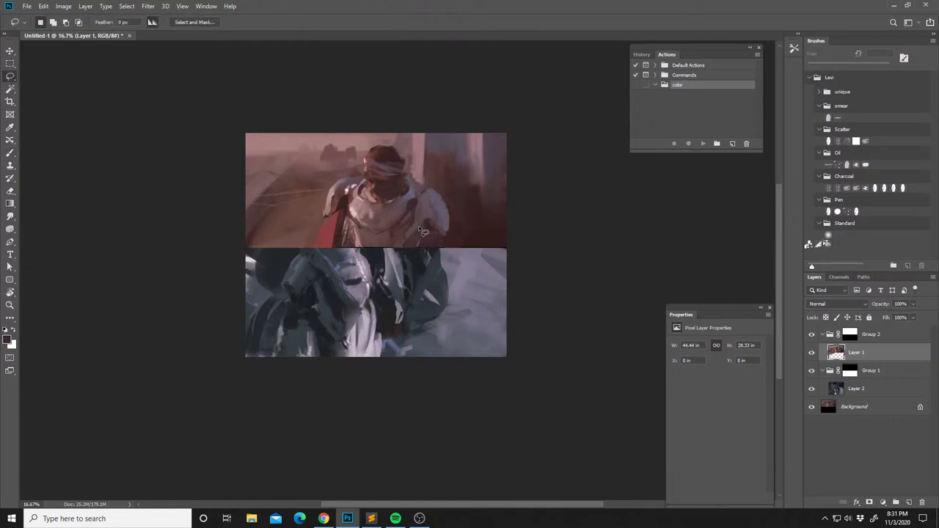
{"action": "key", "text": "b"}
{"action": "left_click", "coordinate": [422, 240], "text": "alt"}
{"action": "left_click_drag", "start_coordinate": [416, 243], "coordinate": [427, 238]}
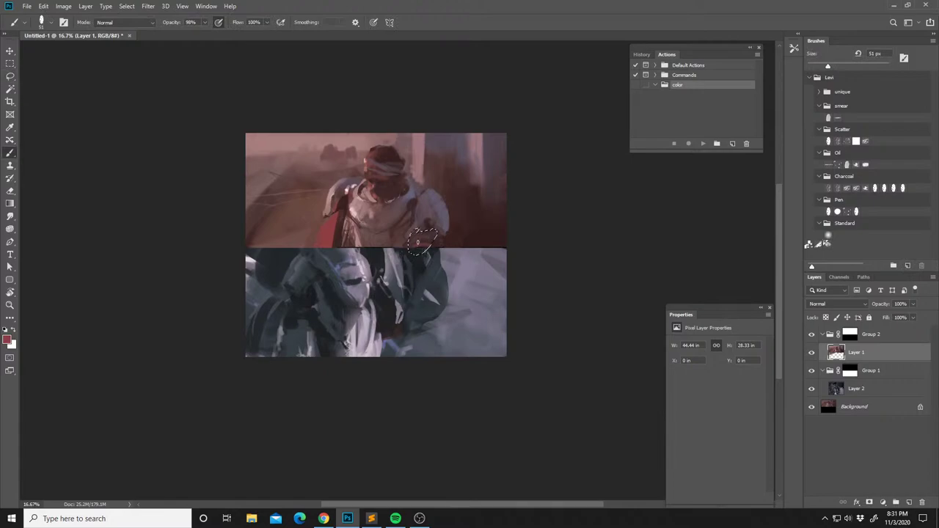
{"action": "key", "text": "ctrl+d"}
{"action": "left_click", "coordinate": [428, 241], "text": "alt"}
{"action": "mouse_move", "coordinate": [430, 235]}
{"action": "left_mouse_down"}
{"action": "mouse_move", "coordinate": [435, 243]}
{"action": "mouse_move", "coordinate": [426, 240]}
{"action": "left_mouse_up"}
{"action": "left_click", "coordinate": [427, 240], "text": "alt"}
{"action": "left_click", "coordinate": [425, 238], "text": "alt"}
{"action": "left_click", "coordinate": [429, 242], "text": "alt"}
{"action": "left_click", "coordinate": [432, 239], "text": "alt"}
{"action": "left_click", "coordinate": [438, 228], "text": "alt"}
Darken the background beside the large shoulder plate with the soft round Brush at 190 px and 33% opacity.
{"action": "left_click", "coordinate": [397, 186], "text": "alt"}
{"action": "right_click", "coordinate": [439, 206]}
{"action": "left_click", "coordinate": [518, 281]}
{"action": "left_click", "coordinate": [546, 240]}
{"action": "left_click", "coordinate": [450, 191], "text": "alt"}
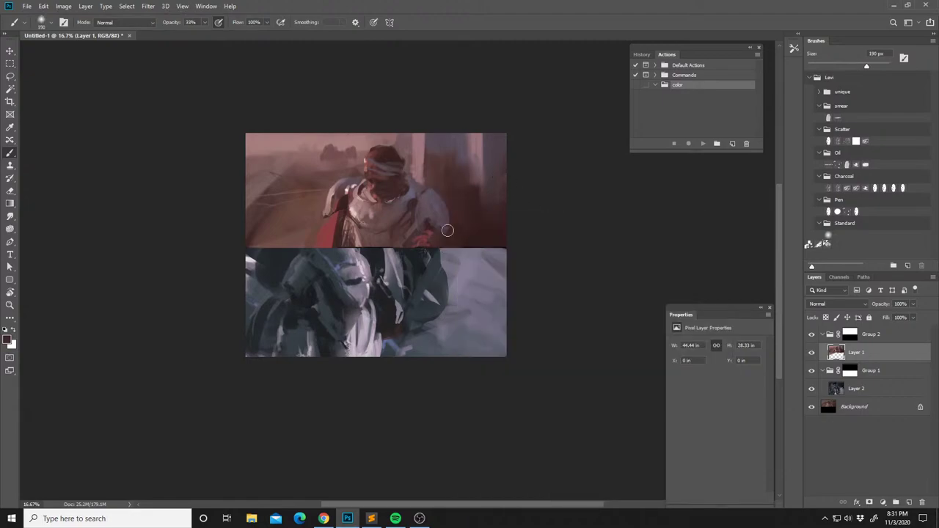
{"action": "left_click_drag", "start_coordinate": [452, 227], "coordinate": [466, 225]}
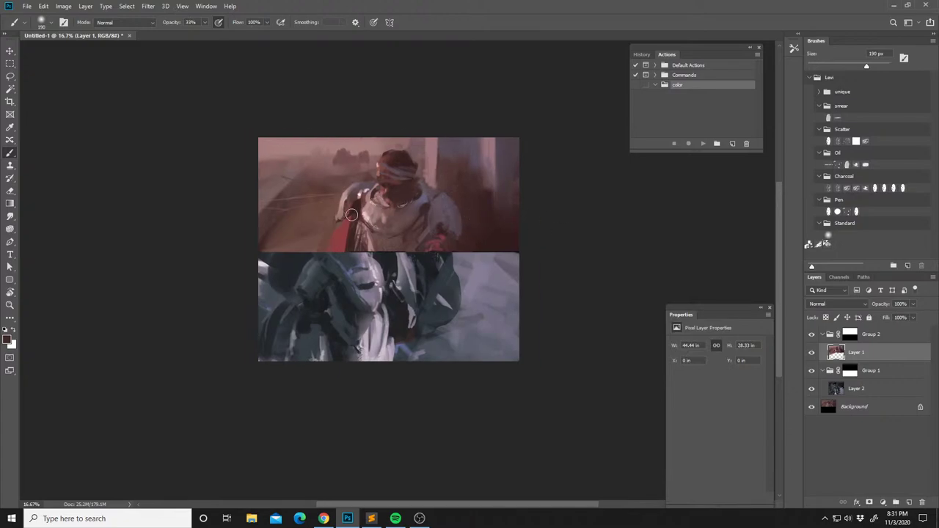
Rework a lassoed area of the smaller shoulder plate with the Brush and 100 px Clone Stamp, then flip the canvas horizontally.
{"action": "key", "text": "l"}
{"action": "left_click_drag", "start_coordinate": [359, 210], "coordinate": [360, 199]}
{"action": "key", "text": "b"}
{"action": "left_click", "coordinate": [350, 192], "text": "alt"}
{"action": "key", "text": "s"}
{"action": "left_click", "coordinate": [346, 194], "text": "alt"}
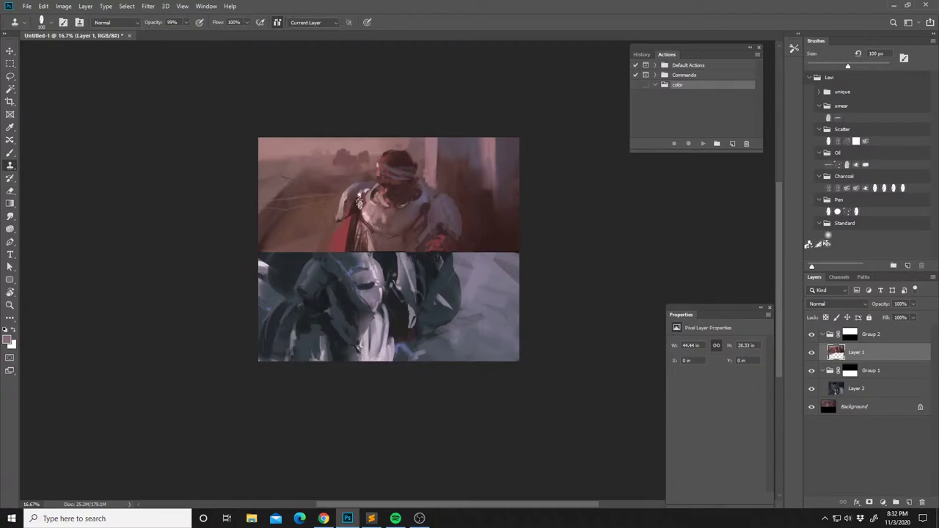
{"action": "left_click_drag", "start_coordinate": [364, 179], "coordinate": [355, 177]}
{"action": "key", "text": "ctrl+f"}
{"action": "left_click_drag", "start_coordinate": [368, 232], "coordinate": [383, 234]}
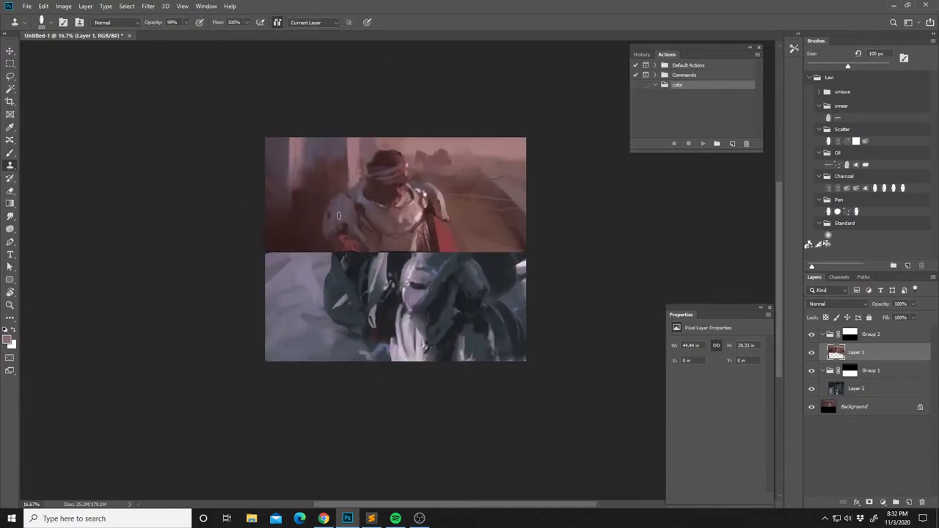
Switch to Spotify, look through the songs in the METAL playlist, and return to Photoshop.
{"action": "key", "text": "b"}
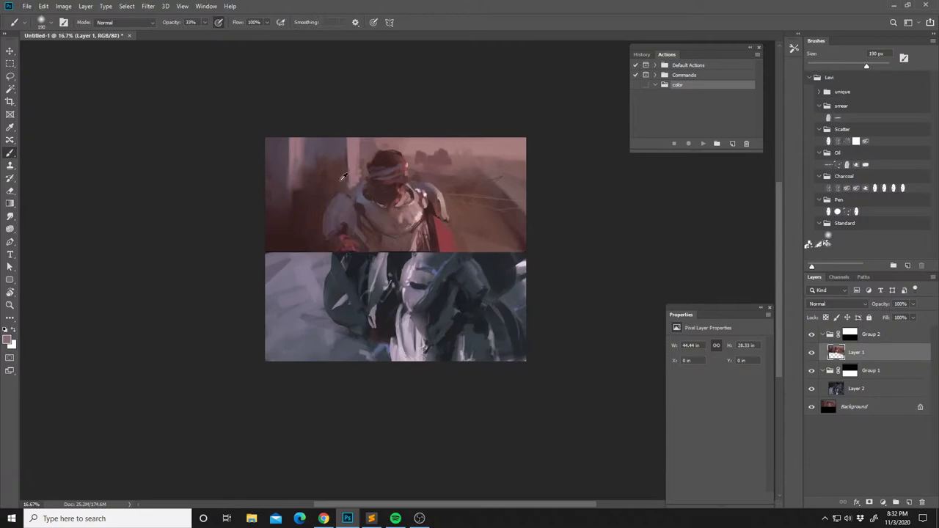
{"action": "key", "text": "alt+Tab"}
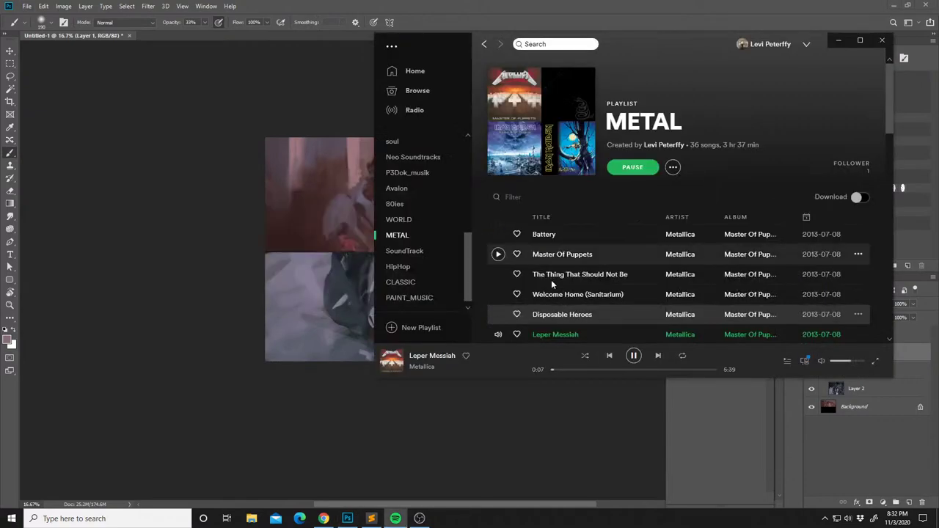
{"action": "scroll", "coordinate": [528, 271], "scroll_direction": "down", "scroll_amount": 3}
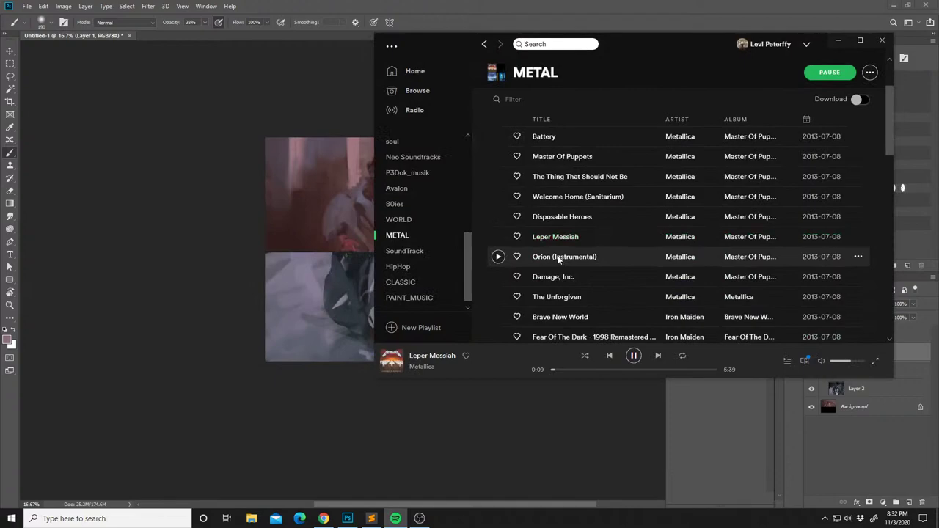
{"action": "left_click", "coordinate": [156, 225]}
{"action": "scroll", "coordinate": [385, 225], "scroll_direction": "down", "scroll_amount": 1}
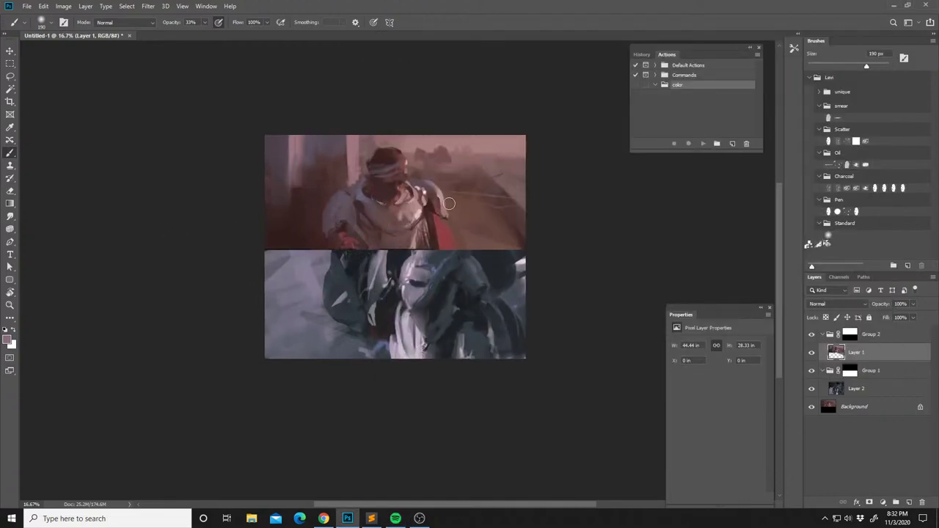
Lasso the area between the collar and smaller shoulder plate and shade it softly with the 190 px Brush at 33% opacity.
{"action": "key", "text": "l"}
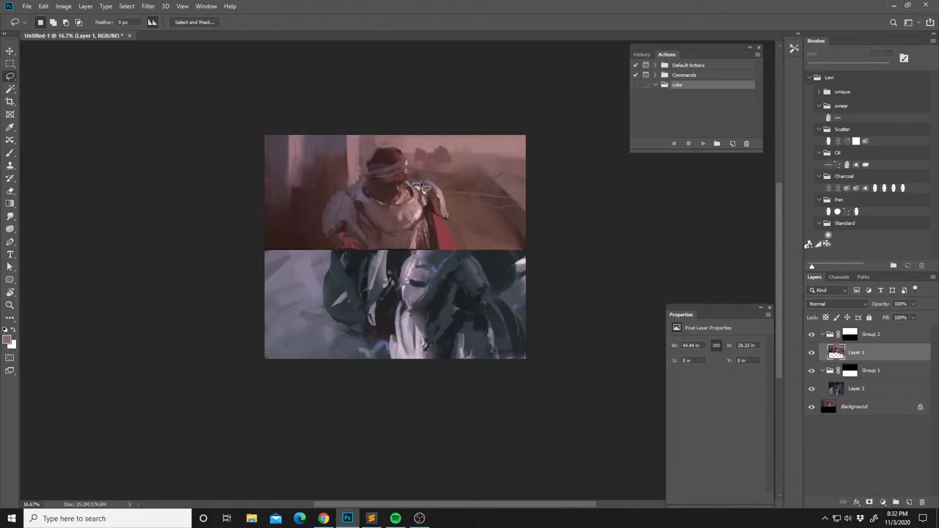
{"action": "key", "text": "b"}
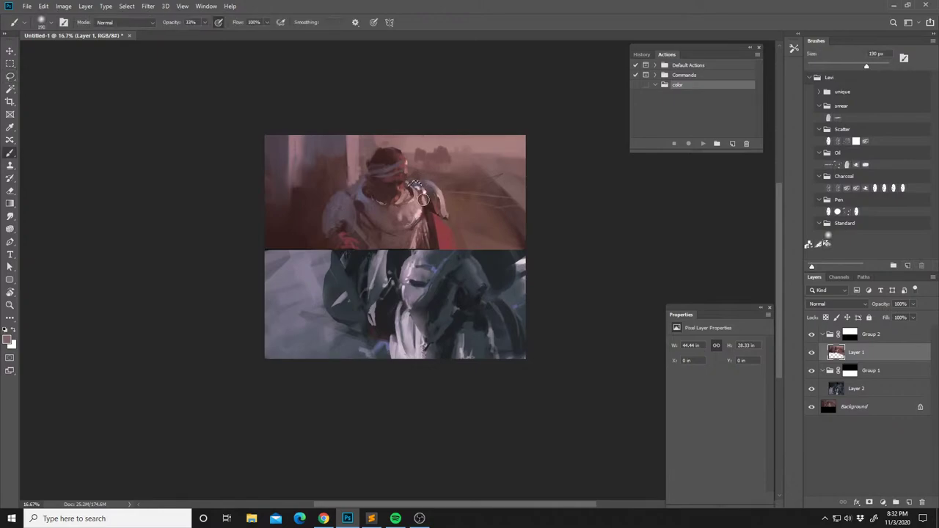
{"action": "left_click_drag", "start_coordinate": [421, 198], "coordinate": [389, 154]}
On Layer 2, lasso the dark gap beside the helmeted figure's pale cloth and smear it with the 190 px Smudge tool.
{"action": "left_click", "coordinate": [844, 388]}
{"action": "left_click_drag", "start_coordinate": [339, 220], "coordinate": [345, 242]}
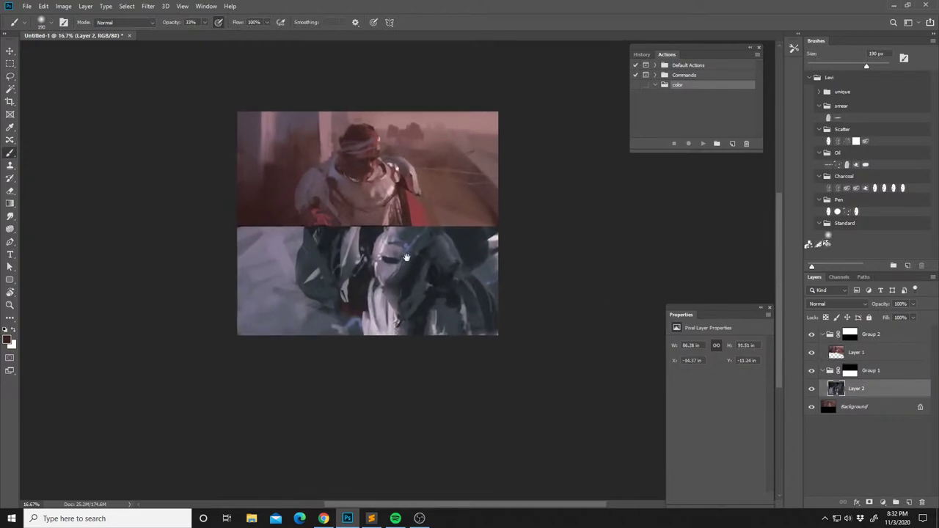
{"action": "left_click", "coordinate": [10, 216]}
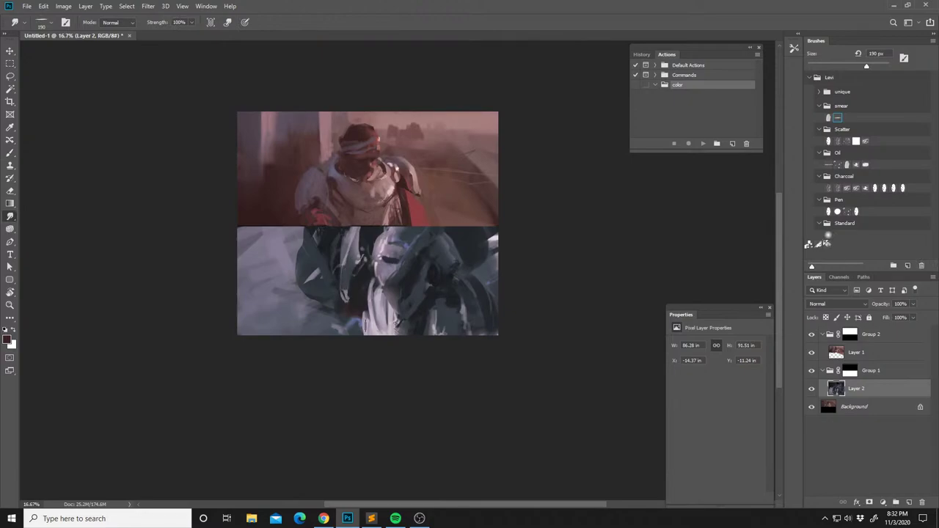
{"action": "key", "text": "l"}
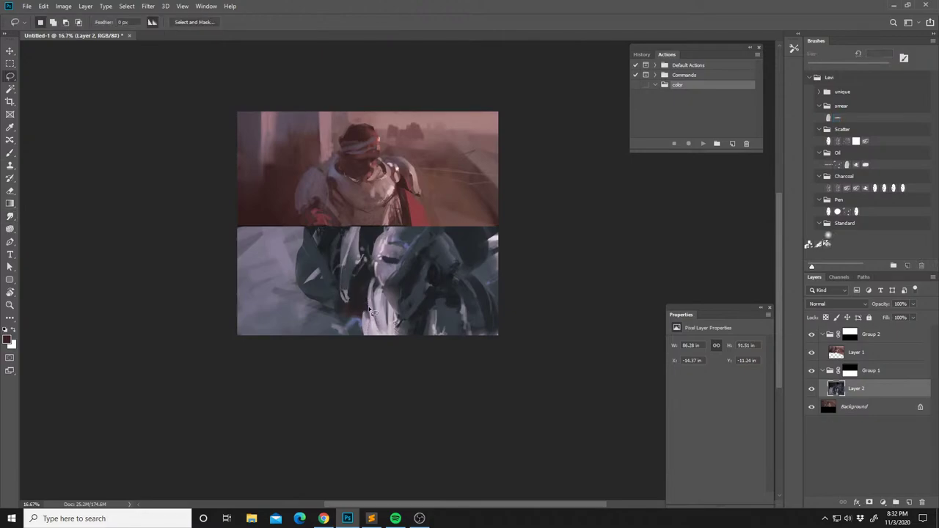
{"action": "left_click_drag", "start_coordinate": [346, 304], "coordinate": [360, 283]}
{"action": "left_click", "coordinate": [11, 216]}
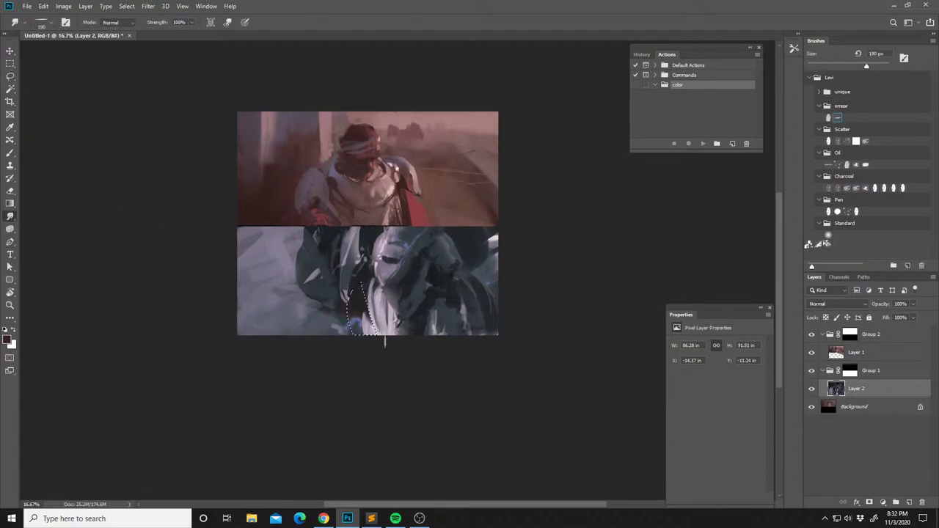
{"action": "right_click", "coordinate": [382, 355]}
{"action": "left_click", "coordinate": [357, 263]}
{"action": "key", "text": "ctrl+d"}
Smear the cloak folds and armour edges in the blue lower panel with the 190 px Smudge tool.
{"action": "left_click_drag", "start_coordinate": [357, 256], "coordinate": [378, 242]}
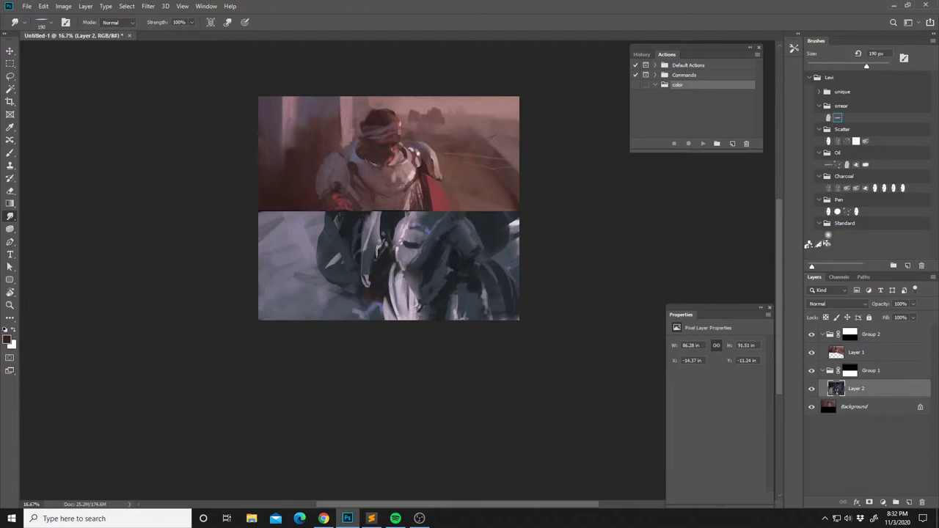
{"action": "mouse_move", "coordinate": [370, 264]}
{"action": "left_mouse_down"}
{"action": "mouse_move", "coordinate": [373, 294]}
{"action": "mouse_move", "coordinate": [376, 267]}
{"action": "left_mouse_up"}
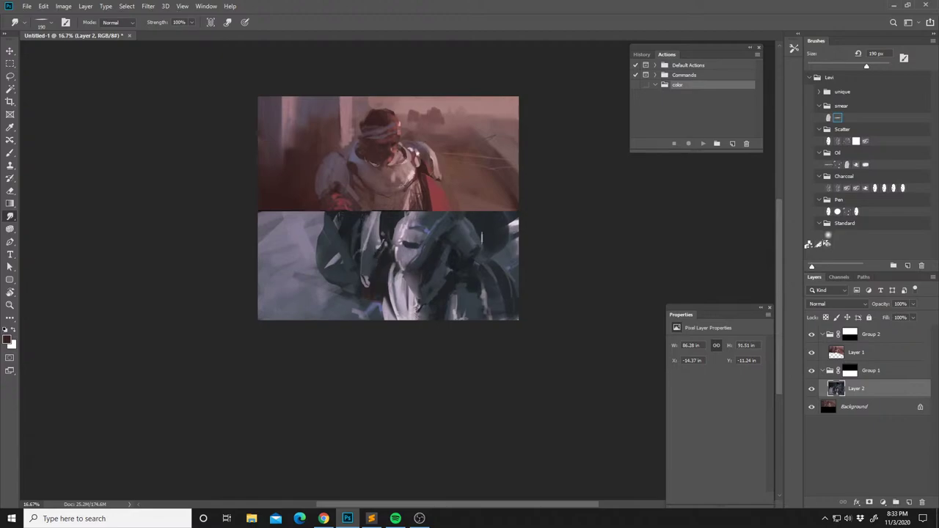
{"action": "mouse_move", "coordinate": [502, 247]}
{"action": "left_mouse_down"}
{"action": "mouse_move", "coordinate": [519, 208]}
{"action": "mouse_move", "coordinate": [503, 217]}
{"action": "left_mouse_up"}
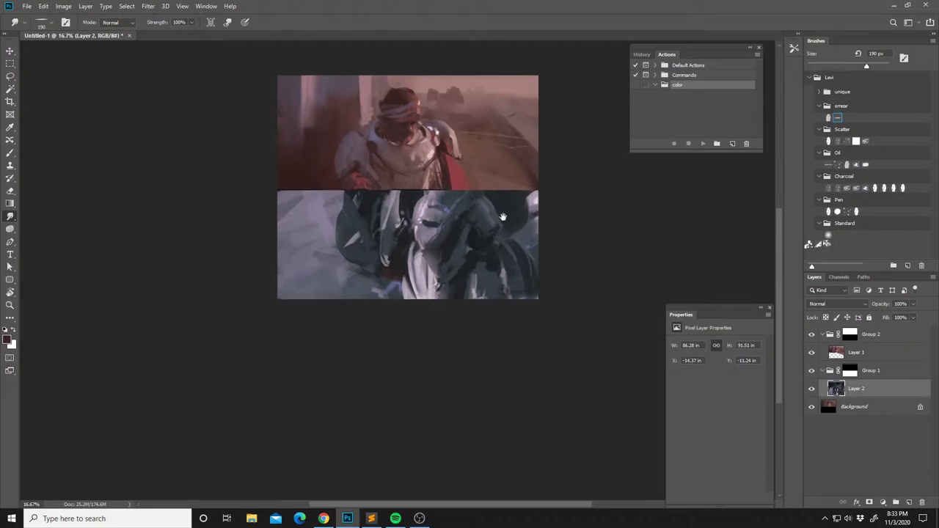
Lasso the dark armour below the helmet, paint sampled tones into it, and switch to a 50 px Brush.
{"action": "key", "text": "l"}
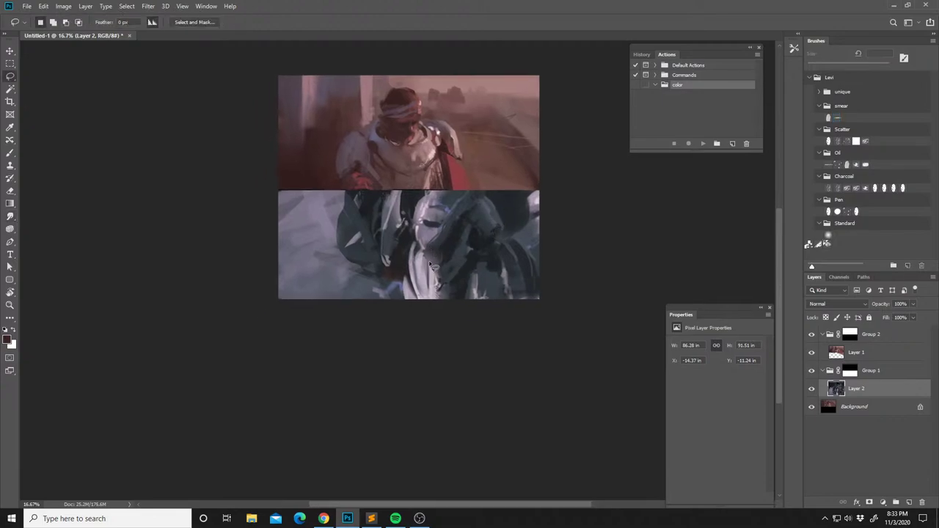
{"action": "mouse_move", "coordinate": [426, 252]}
{"action": "left_mouse_down"}
{"action": "mouse_move", "coordinate": [454, 264]}
{"action": "mouse_move", "coordinate": [466, 232]}
{"action": "mouse_move", "coordinate": [440, 214]}
{"action": "left_mouse_up"}
{"action": "key", "text": "b"}
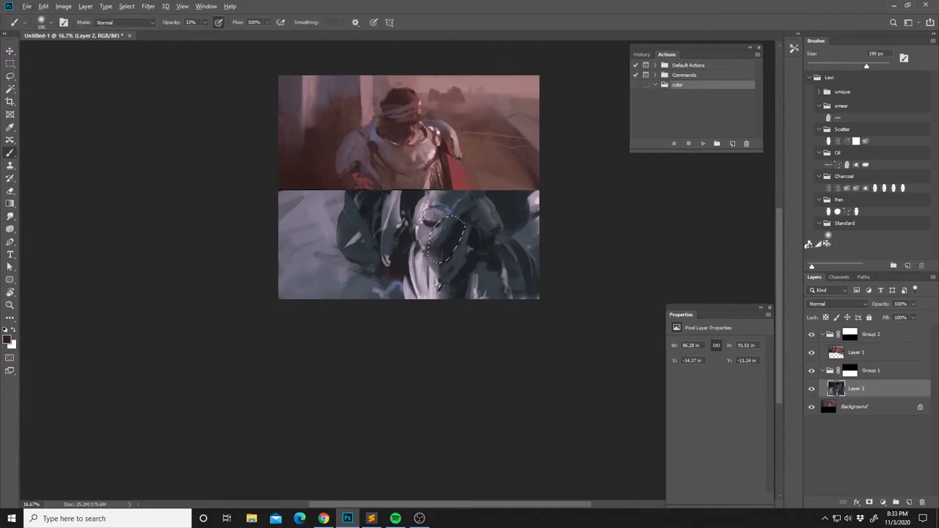
{"action": "left_click", "coordinate": [422, 237], "text": "alt"}
{"action": "right_click", "coordinate": [433, 242]}
{"action": "left_click", "coordinate": [482, 289]}
{"action": "left_click", "coordinate": [502, 247]}
{"action": "key", "text": "Return"}
{"action": "key", "text": "ctrl+d"}
Lasso the pale cloth below the helmet and paint it with a sampled light tone at 50 px and 100% opacity.
{"action": "left_click", "coordinate": [452, 261], "text": "alt"}
{"action": "left_click", "coordinate": [414, 297], "text": "alt"}
{"action": "key", "text": "l"}
{"action": "mouse_move", "coordinate": [417, 252]}
{"action": "left_mouse_down"}
{"action": "mouse_move", "coordinate": [430, 254]}
{"action": "mouse_move", "coordinate": [415, 282]}
{"action": "mouse_move", "coordinate": [416, 253]}
{"action": "left_mouse_up"}
{"action": "key", "text": "b"}
{"action": "left_click", "coordinate": [435, 289], "text": "alt"}
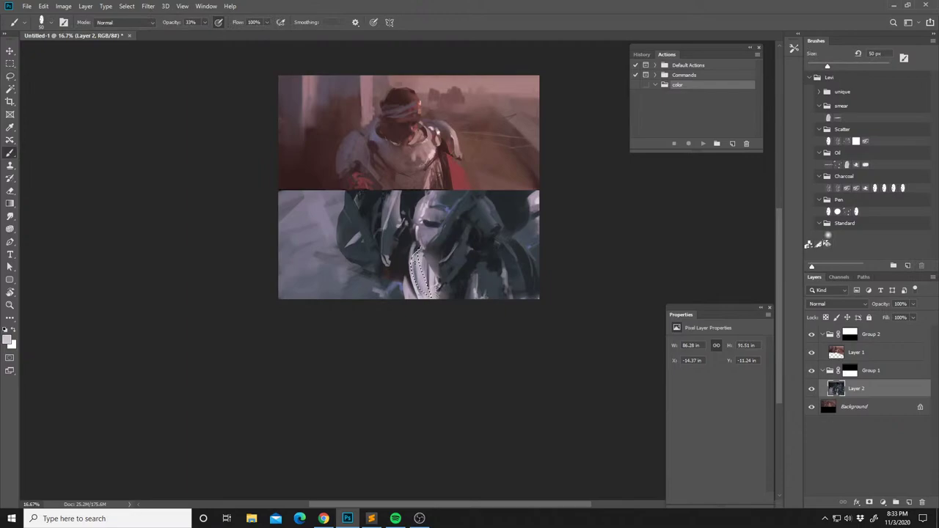
{"action": "key", "text": "0"}
{"action": "left_click_drag", "start_coordinate": [420, 292], "coordinate": [415, 246]}
Lasso the lower end of the pale cloth and paint a dark tone inside it with the 50 px Brush.
{"action": "key", "text": "l"}
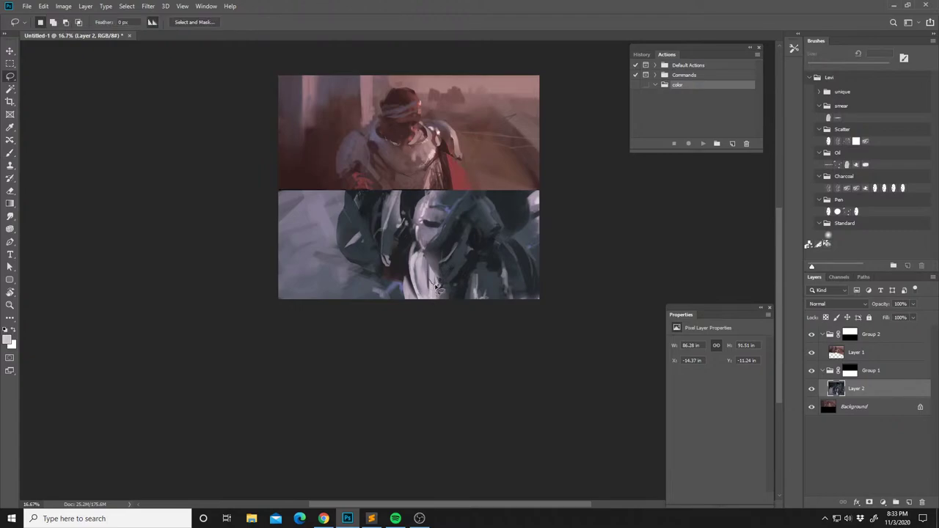
{"action": "mouse_move", "coordinate": [440, 289]}
{"action": "left_mouse_down"}
{"action": "mouse_move", "coordinate": [473, 294]}
{"action": "mouse_move", "coordinate": [451, 318]}
{"action": "mouse_move", "coordinate": [423, 314]}
{"action": "mouse_move", "coordinate": [434, 295]}
{"action": "left_mouse_up"}
{"action": "key", "text": "b"}
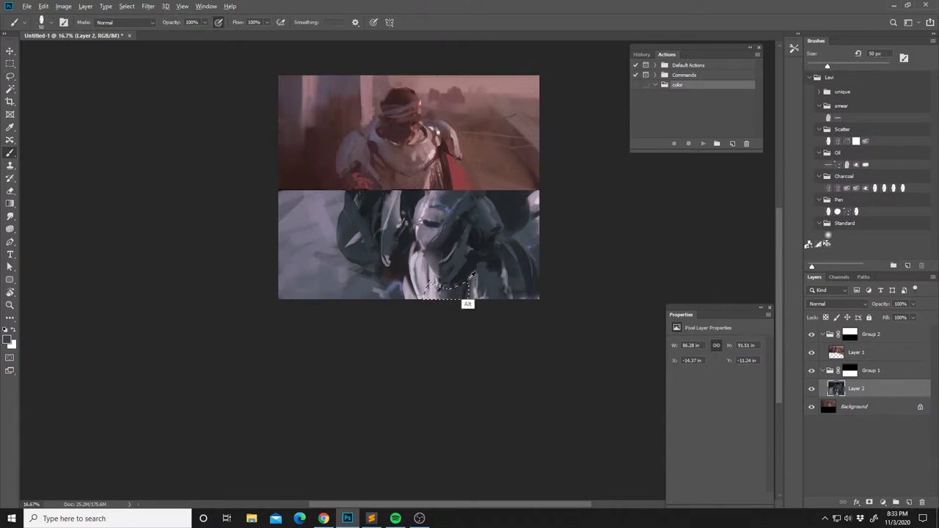
{"action": "key", "text": "ctrl+d"}
Paint a dark fold inside a lasso selection along the pale cloth's inner edge, then flip the canvas horizontally.
{"action": "key", "text": "l"}
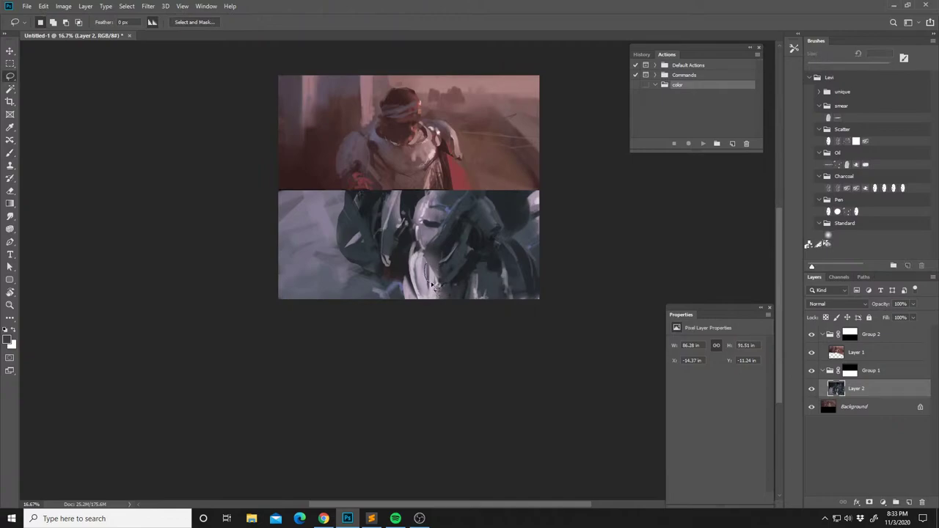
{"action": "mouse_move", "coordinate": [428, 271]}
{"action": "left_mouse_down"}
{"action": "mouse_move", "coordinate": [451, 289]}
{"action": "mouse_move", "coordinate": [430, 265]}
{"action": "mouse_move", "coordinate": [441, 287]}
{"action": "left_mouse_up"}
{"action": "key", "text": "shift"}
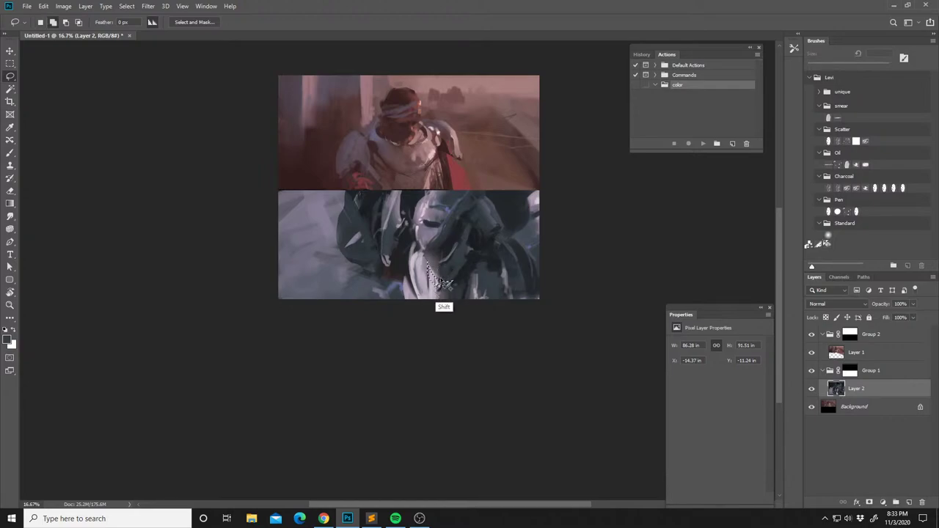
{"action": "key", "text": "b"}
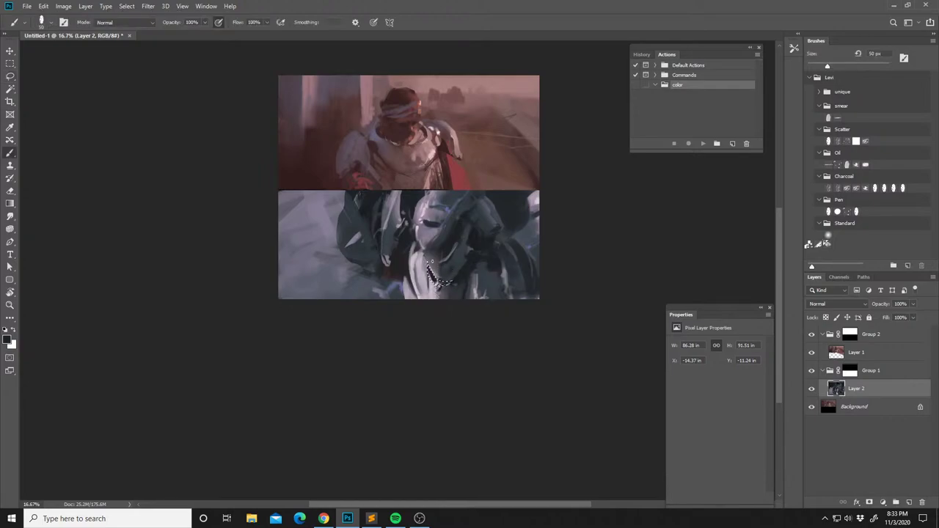
{"action": "key", "text": "ctrl+d"}
{"action": "key", "text": "ctrl+shift+h"}
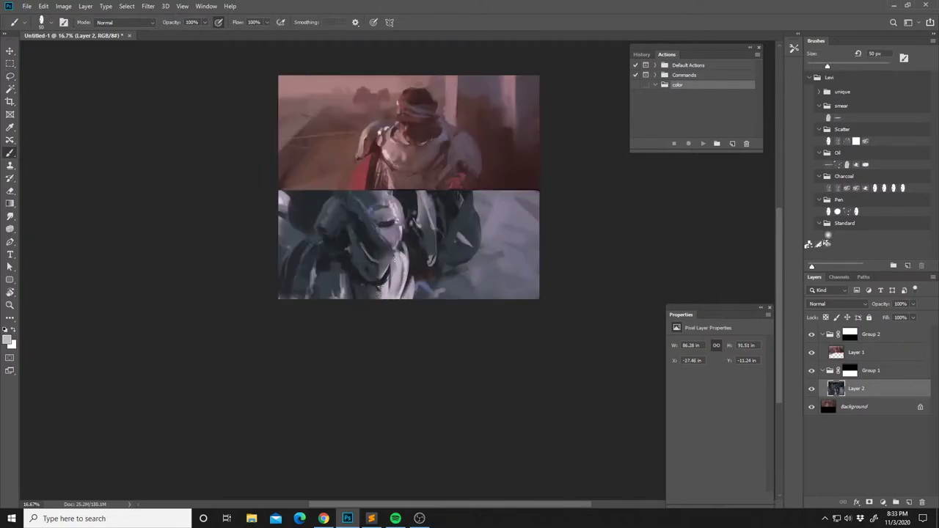
Lasso the dark gap beside the helmet in the blue panel and paint sampled tones inside it with the 117 px Brush.
{"action": "key", "text": "l"}
{"action": "left_click_drag", "start_coordinate": [414, 223], "coordinate": [413, 261]}
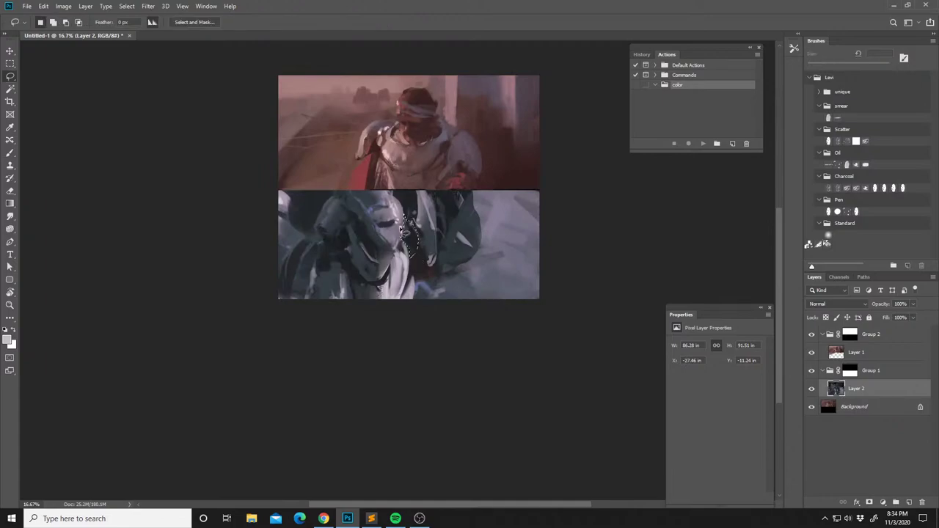
{"action": "key", "text": "b"}
{"action": "right_click", "coordinate": [396, 287]}
{"action": "left_click", "coordinate": [482, 288]}
{"action": "left_click_drag", "start_coordinate": [404, 222], "coordinate": [404, 228]}
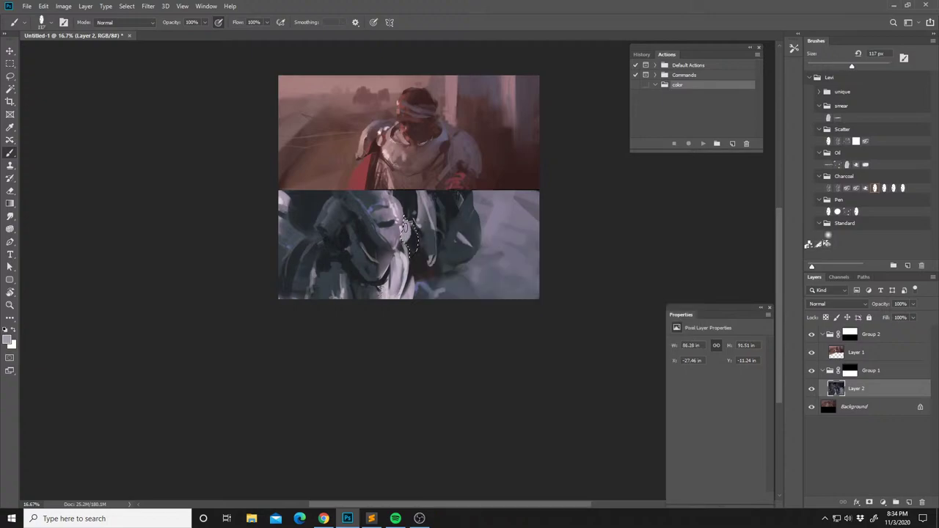
{"action": "left_click", "coordinate": [404, 270], "text": "alt"}
{"action": "left_click_drag", "start_coordinate": [407, 238], "coordinate": [411, 227]}
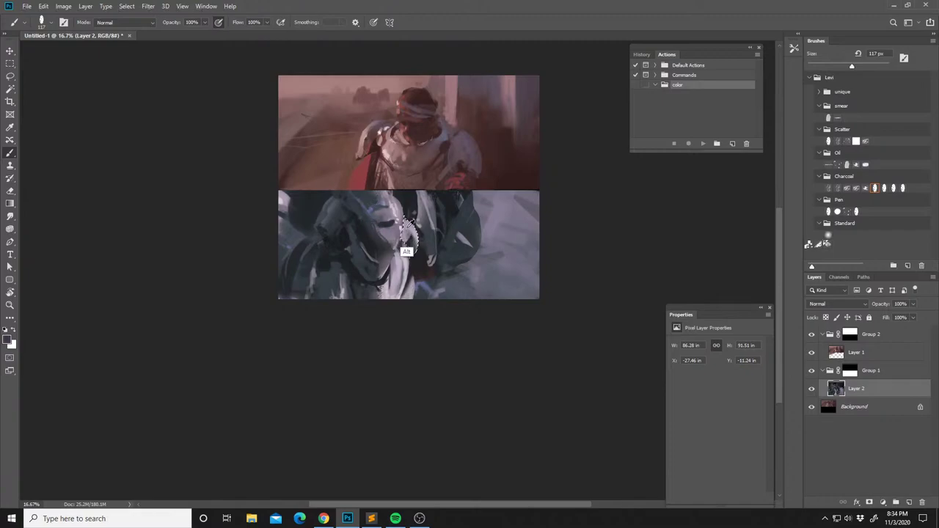
Model the rounded pale form inside the selection beside the helmet with sampled light and dark tones, and deselect it.
{"action": "left_click", "coordinate": [410, 240], "text": "alt"}
{"action": "left_click_drag", "start_coordinate": [408, 236], "coordinate": [411, 248]}
{"action": "left_click", "coordinate": [334, 264], "text": "alt"}
{"action": "left_click", "coordinate": [410, 240], "text": "alt"}
{"action": "left_click", "coordinate": [409, 246], "text": "alt"}
{"action": "left_click_drag", "start_coordinate": [407, 248], "coordinate": [406, 240]}
{"action": "left_click", "coordinate": [366, 205], "text": "alt"}
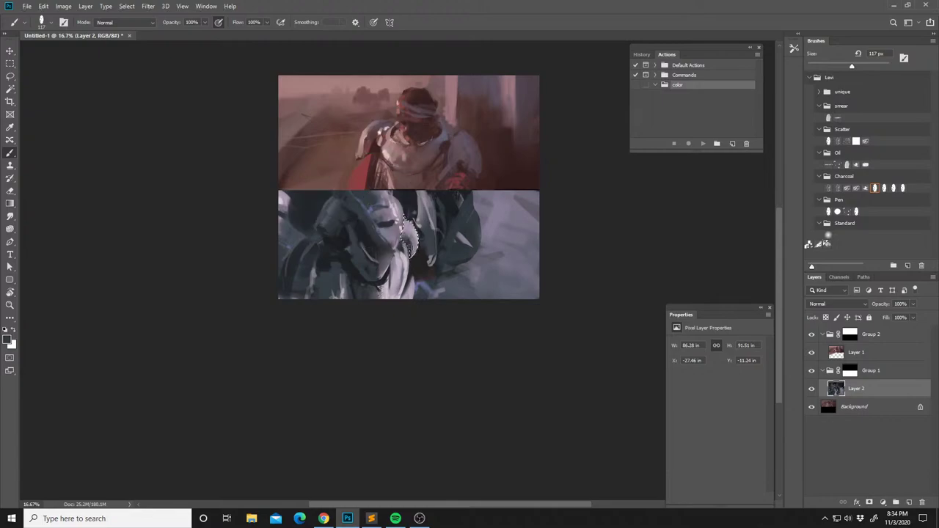
{"action": "key", "text": "ctrl+d"}
{"action": "left_click_drag", "start_coordinate": [400, 236], "coordinate": [389, 263]}
On Layer 1, paint a sampled dusky tone over the background beside the red panel figure's head and shoulder.
{"action": "left_click", "coordinate": [871, 358]}
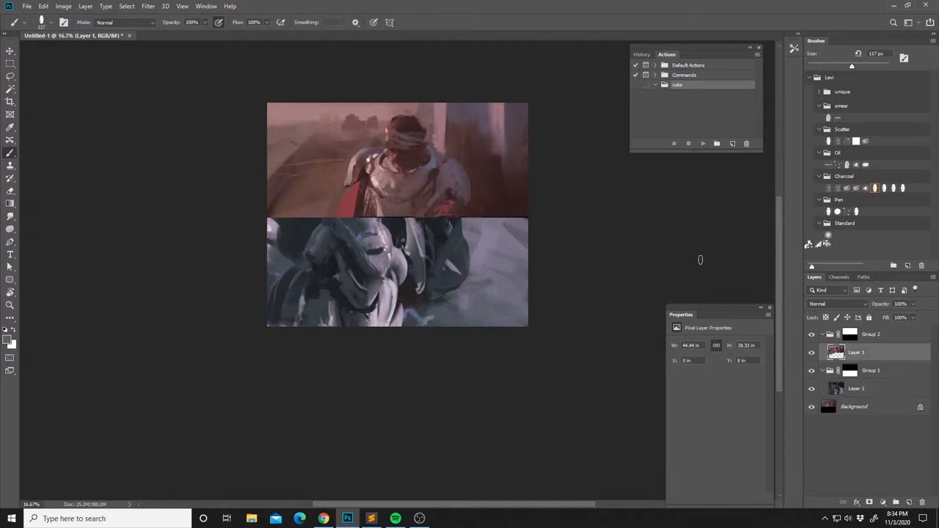
{"action": "left_click", "coordinate": [372, 138], "text": "alt"}
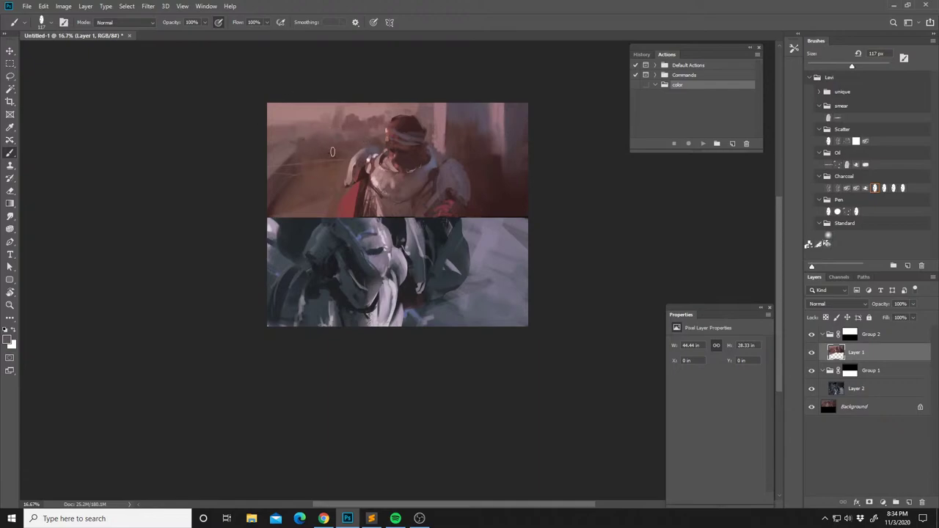
{"action": "left_click_drag", "start_coordinate": [370, 149], "coordinate": [358, 158]}
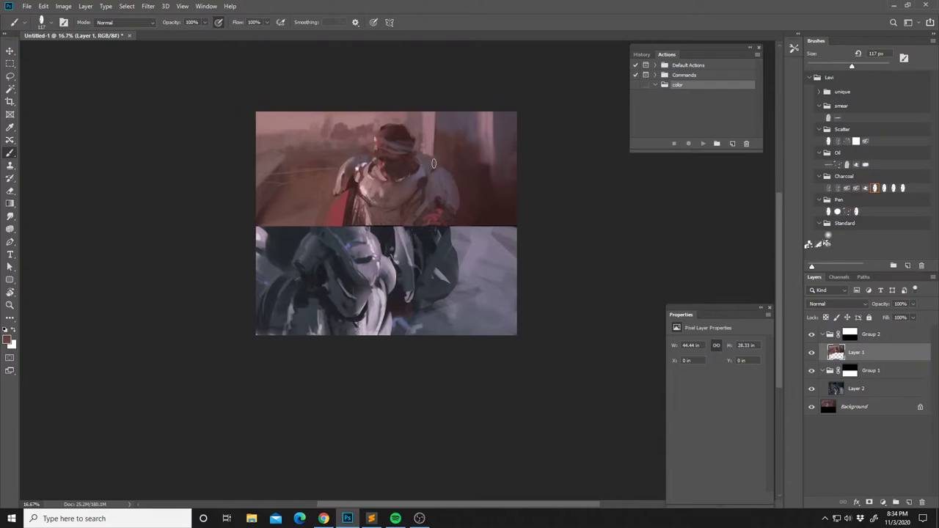
{"action": "left_click_drag", "start_coordinate": [432, 157], "coordinate": [459, 153]}
Lasso the armour between the collar and the shoulder plate beside the red cloth and paint it with a sampled pale pink.
{"action": "key", "text": "l"}
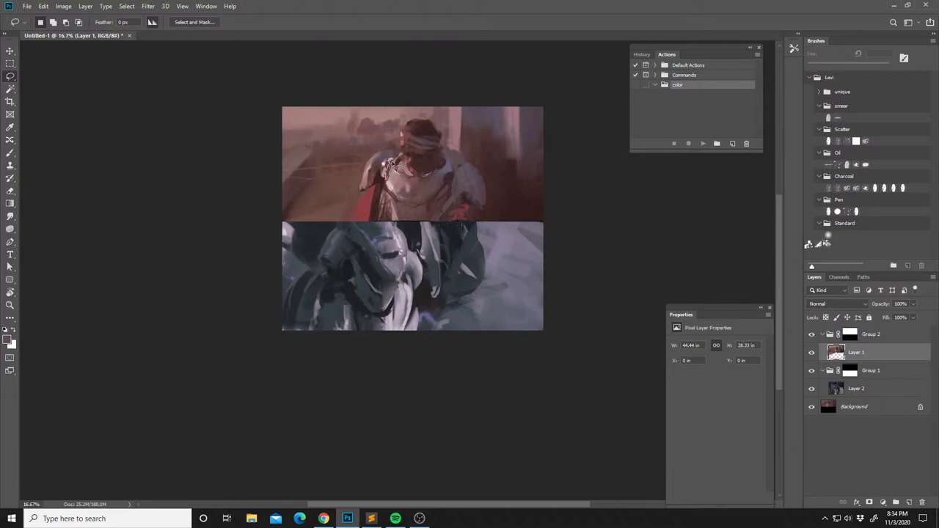
{"action": "key", "text": "b"}
{"action": "left_click", "coordinate": [388, 172], "text": "alt"}
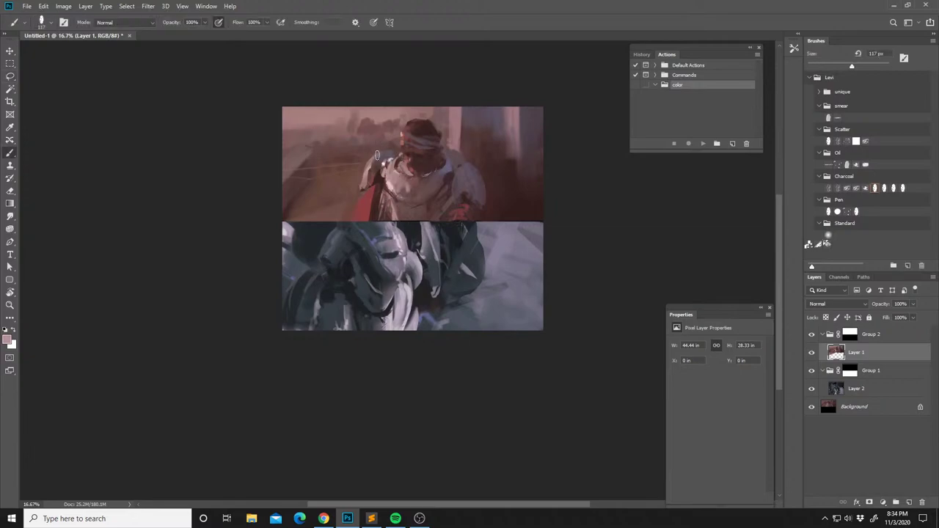
{"action": "left_click_drag", "start_coordinate": [377, 155], "coordinate": [370, 148]}
Lasso the lower tip of the shoulder plate above the red cloth, paint it with a sampled reddish tone, and deselect.
{"action": "key", "text": "l"}
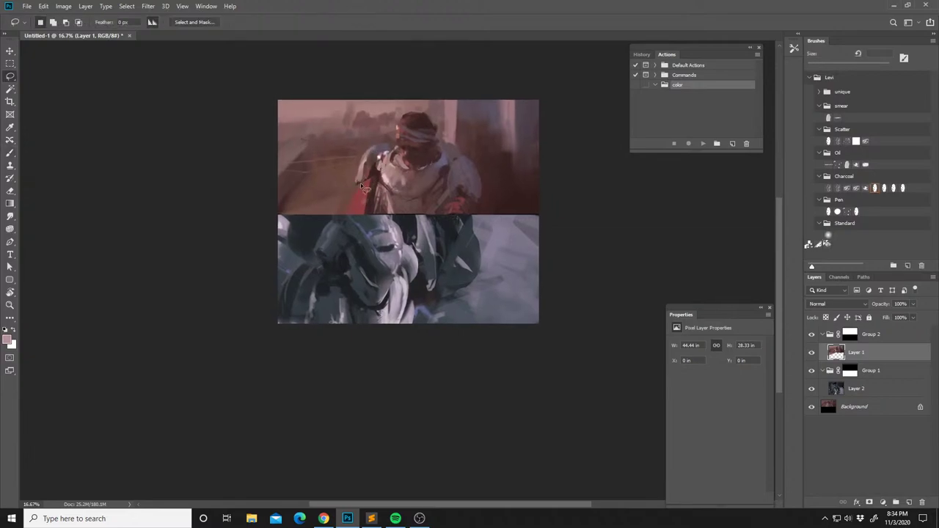
{"action": "mouse_move", "coordinate": [359, 189]}
{"action": "left_mouse_down"}
{"action": "mouse_move", "coordinate": [357, 236]}
{"action": "mouse_move", "coordinate": [334, 131]}
{"action": "mouse_move", "coordinate": [354, 181]}
{"action": "mouse_move", "coordinate": [351, 197]}
{"action": "left_mouse_up"}
{"action": "key", "text": "b"}
{"action": "left_click", "coordinate": [353, 189], "text": "alt"}
{"action": "key", "text": "ctrl+d"}
{"action": "left_click_drag", "start_coordinate": [399, 177], "coordinate": [371, 193]}
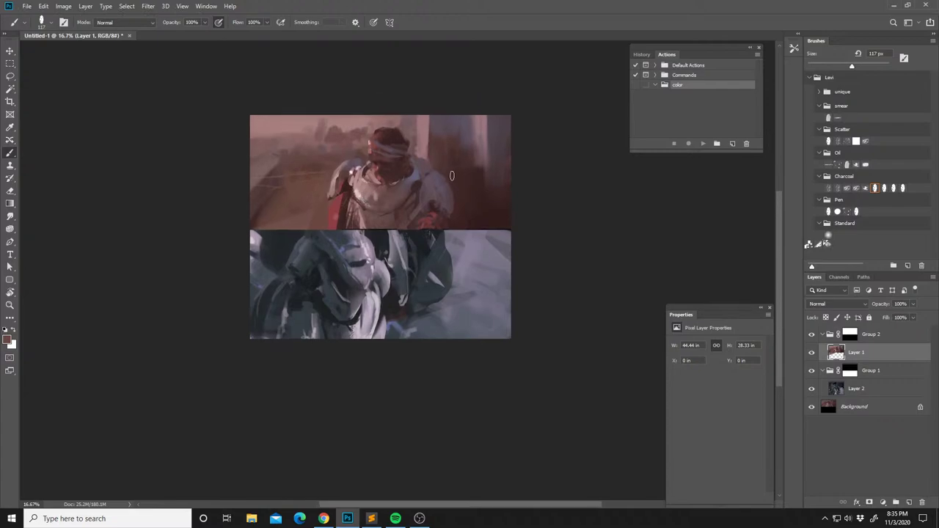
Reduce the Brush to 23 px and refine the far shoulder armour and the red area beneath it with sampled tones.
{"action": "left_click", "coordinate": [412, 182], "text": "alt"}
{"action": "right_click", "coordinate": [428, 169]}
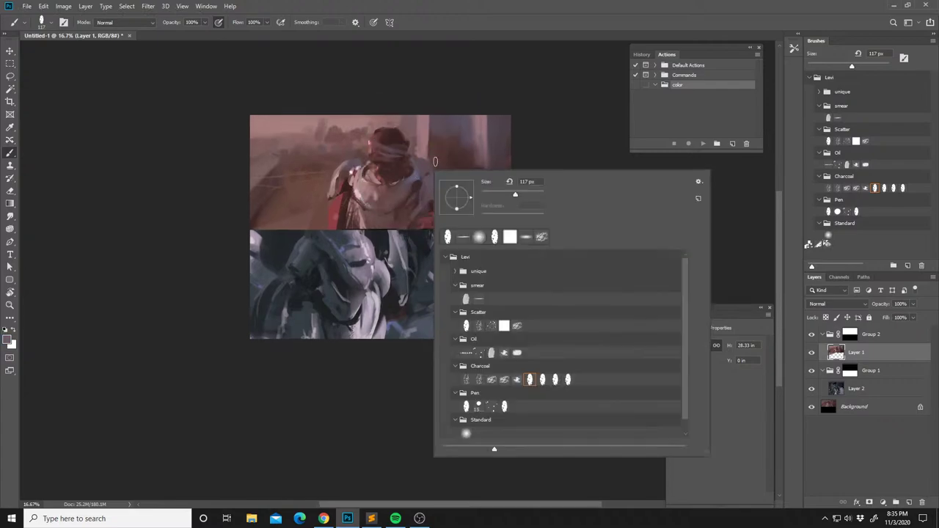
{"action": "left_click", "coordinate": [488, 194]}
{"action": "key", "text": "Return"}
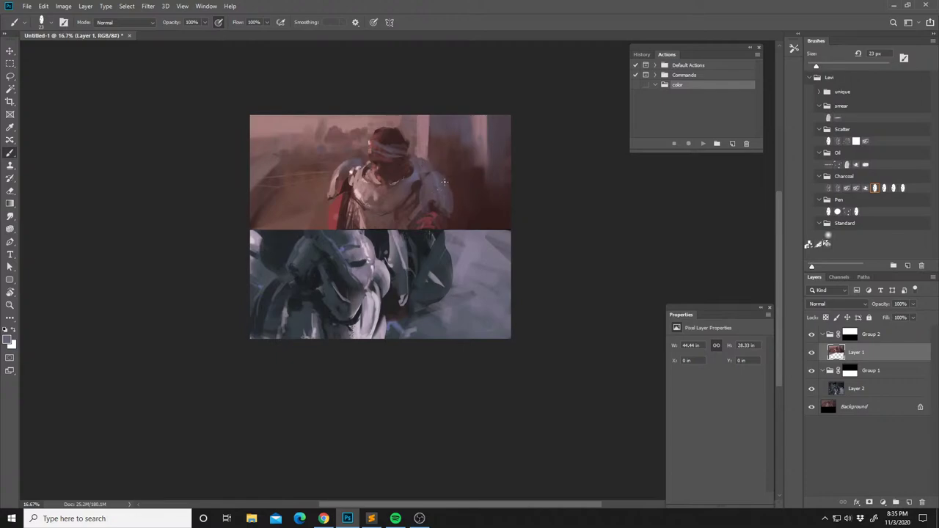
{"action": "left_click", "coordinate": [422, 214], "text": "alt"}
{"action": "left_click", "coordinate": [428, 218], "text": "alt"}
{"action": "left_click", "coordinate": [438, 220], "text": "alt"}
Paint small details on the breastplate and its edge beside the red cloth with sampled tones at 23 px.
{"action": "left_click", "coordinate": [366, 200], "text": "alt"}
{"action": "left_click", "coordinate": [360, 190], "text": "alt"}
{"action": "left_click", "coordinate": [354, 213], "text": "alt"}
{"action": "mouse_move", "coordinate": [354, 212]}
{"action": "left_mouse_down"}
{"action": "mouse_move", "coordinate": [364, 232]}
{"action": "mouse_move", "coordinate": [352, 212]}
{"action": "left_mouse_up"}
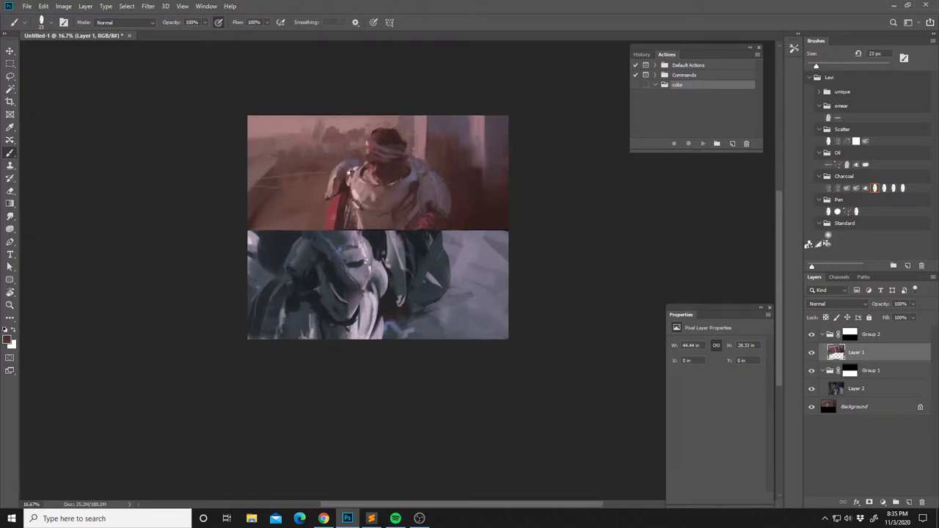
Lasso the gap between the collar and the near shoulder plate and touch up that area and the chest with sampled tones.
{"action": "key", "text": "l"}
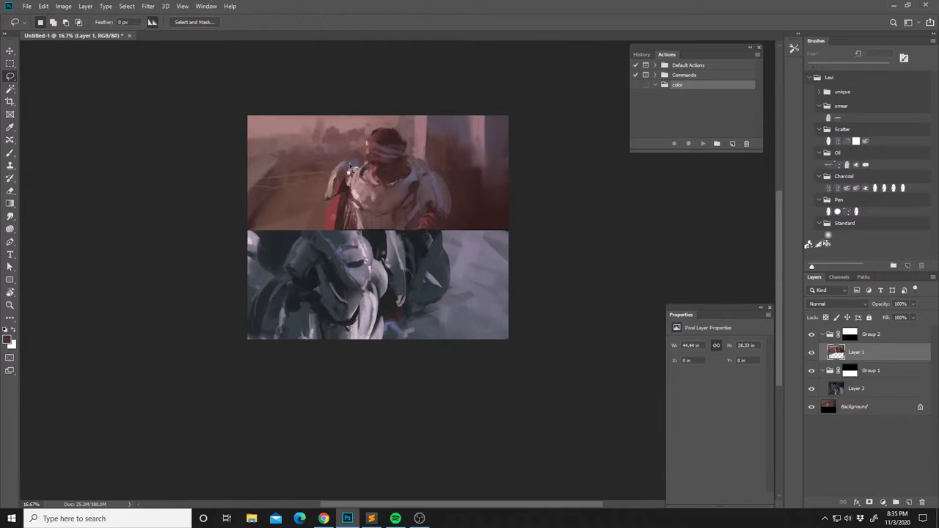
{"action": "key", "text": "b"}
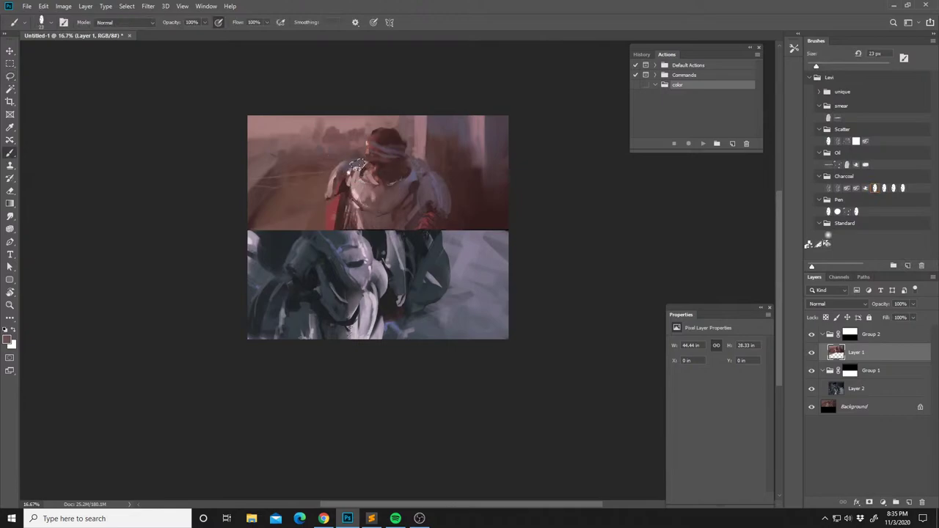
{"action": "left_click", "coordinate": [350, 196], "text": "alt"}
{"action": "left_click", "coordinate": [358, 192], "text": "alt"}
{"action": "left_click", "coordinate": [355, 192], "text": "alt"}
Flip the canvas horizontally and refine the figure's face, neck and collar with sampled tones.
{"action": "key", "text": "ctrl+shift+h"}
{"action": "left_click", "coordinate": [372, 164], "text": "alt"}
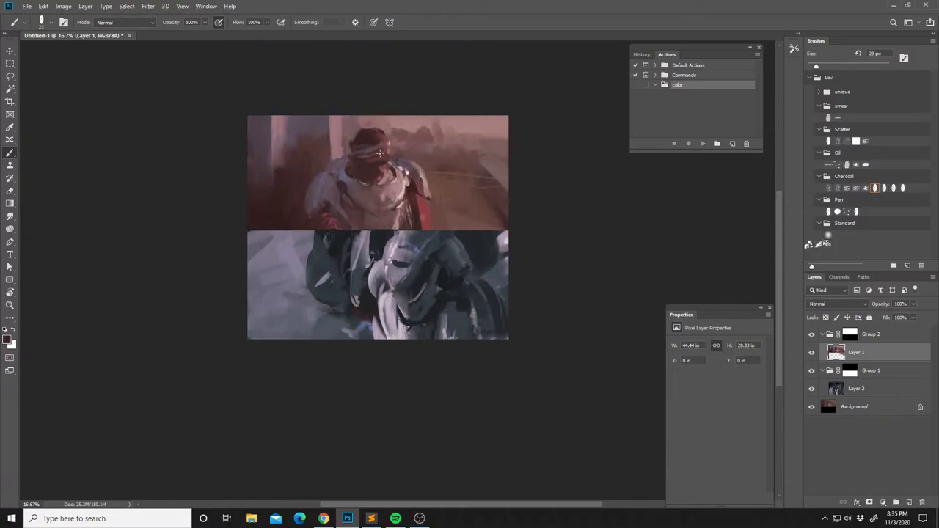
{"action": "left_click", "coordinate": [372, 181], "text": "alt"}
{"action": "left_click", "coordinate": [374, 187], "text": "alt"}
{"action": "left_click", "coordinate": [394, 181], "text": "alt"}
{"action": "left_click", "coordinate": [381, 179], "text": "alt"}
Sample tones near the jaw and shoulder and paint the collar edge on the far shoulder's side with the 23 px Brush.
{"action": "left_click", "coordinate": [365, 162], "text": "alt"}
{"action": "left_click_drag", "start_coordinate": [359, 173], "coordinate": [360, 176]}
{"action": "left_click", "coordinate": [349, 173], "text": "alt"}
{"action": "left_click_drag", "start_coordinate": [383, 200], "coordinate": [351, 182]}
Duplicate Layer 1 and apply a Color Balance of +9 towards green in the midtones to the copy.
{"action": "left_click", "coordinate": [827, 393]}
{"action": "left_click", "coordinate": [839, 355]}
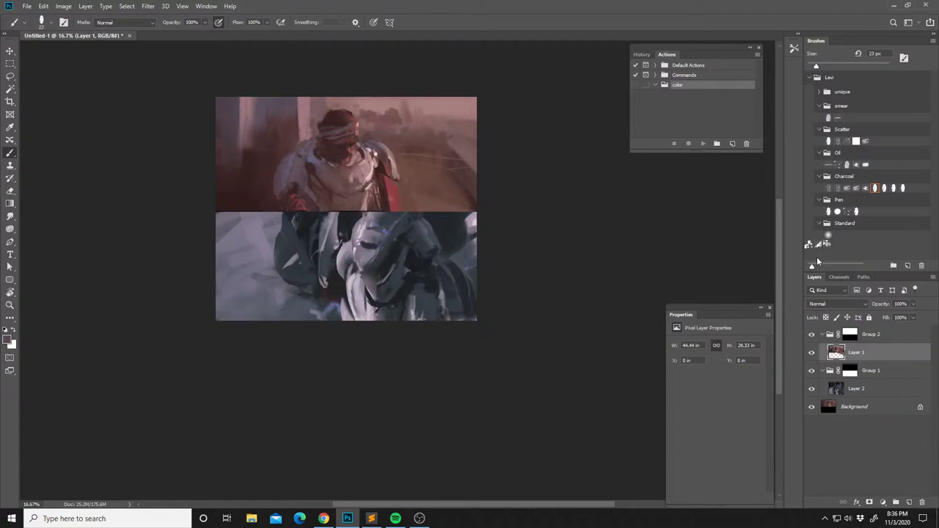
{"action": "key", "text": "ctrl+j"}
{"action": "key", "text": "ctrl+b"}
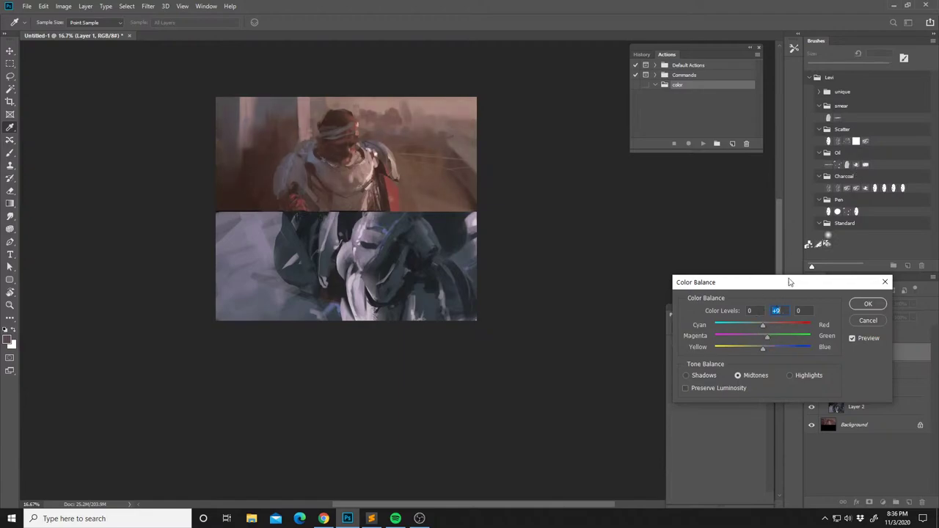
{"action": "key", "text": "Return"}
Sample the red of the cloth, set the Brush to 127 px, and open the choice of brush blend modes.
{"action": "left_click", "coordinate": [389, 183], "text": "alt"}
{"action": "right_click", "coordinate": [338, 141]}
{"action": "left_click_drag", "start_coordinate": [403, 166], "coordinate": [421, 166]}
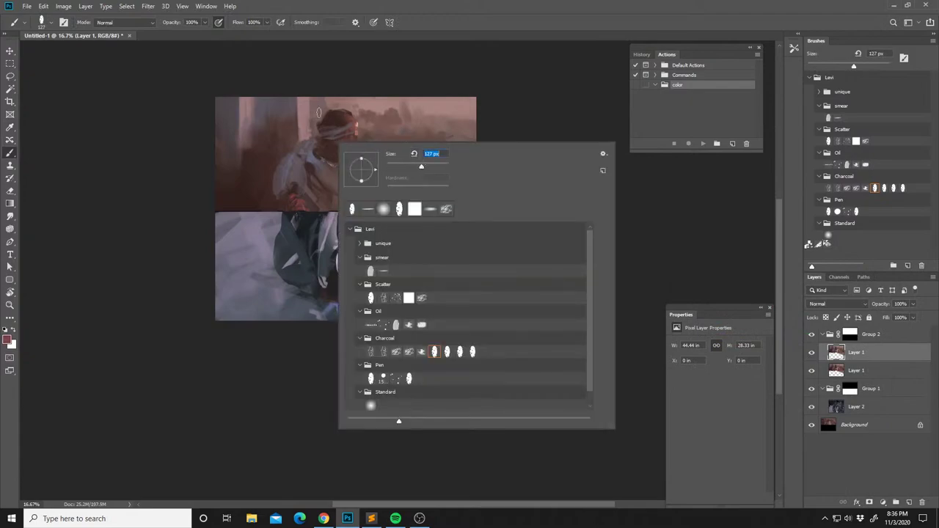
{"action": "left_click", "coordinate": [312, 132]}
{"action": "right_click", "coordinate": [306, 154], "text": "shift"}
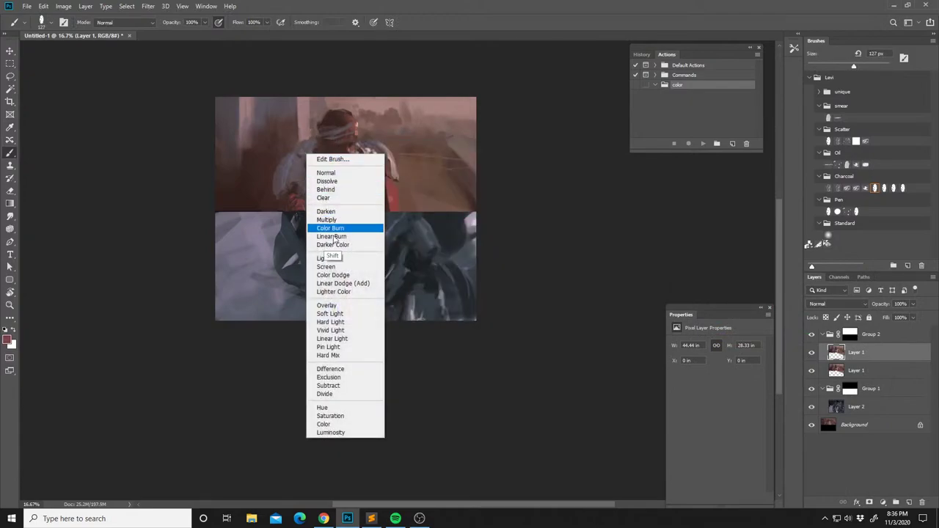
Glaze the upper painting with the brush in Soft Light mode at 11% opacity and merge the two Layer 1 layers.
{"action": "left_click", "coordinate": [329, 313]}
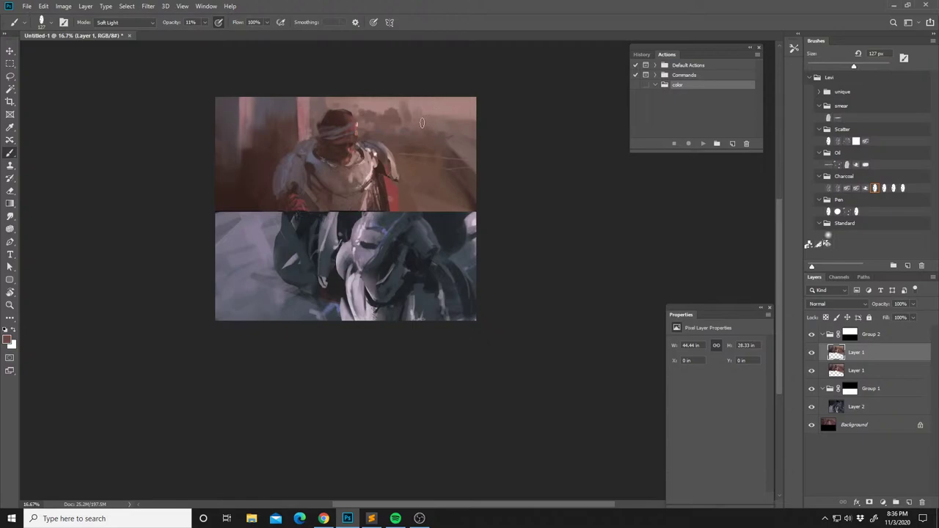
{"action": "key", "text": "ctrl+e"}
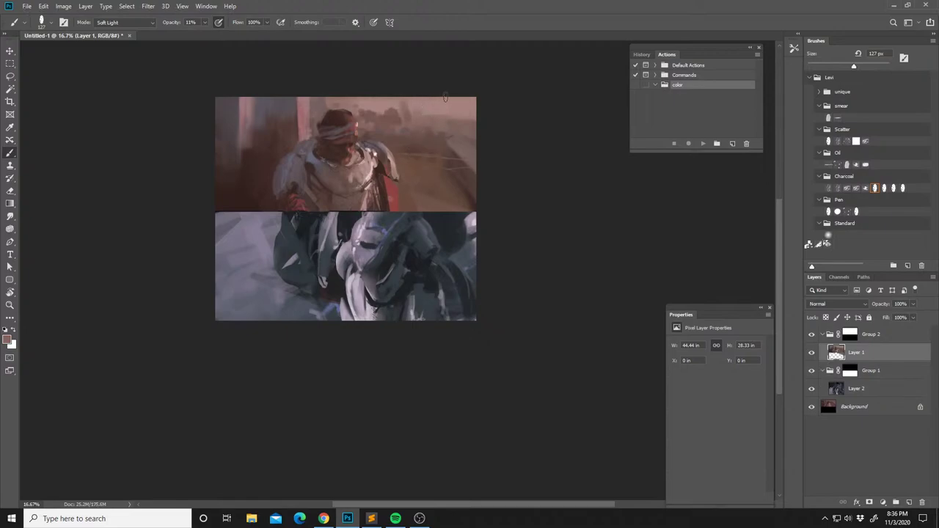
Repaint the background beside the upper figure in darker muted browns with a 306 px brush in Normal mode at 66% opacity.
{"action": "right_click", "coordinate": [448, 118], "text": "shift"}
{"action": "left_click", "coordinate": [481, 145]}
{"action": "right_click", "coordinate": [419, 129]}
{"action": "left_click_drag", "start_coordinate": [519, 146], "coordinate": [531, 150]}
{"action": "left_click", "coordinate": [416, 148]}
{"action": "key", "text": "alt"}
{"action": "left_click", "coordinate": [465, 122], "text": "alt"}
{"action": "left_click", "coordinate": [390, 151], "text": "alt"}
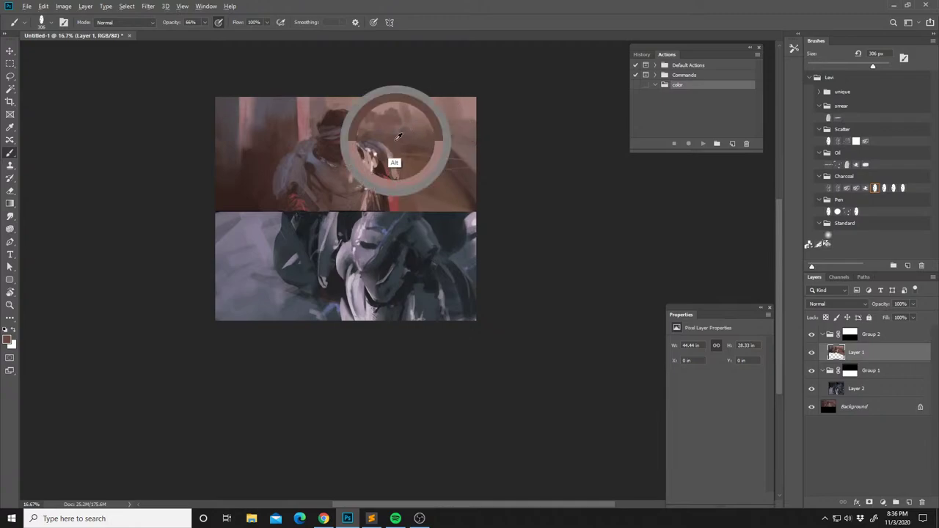
{"action": "key", "text": "l"}
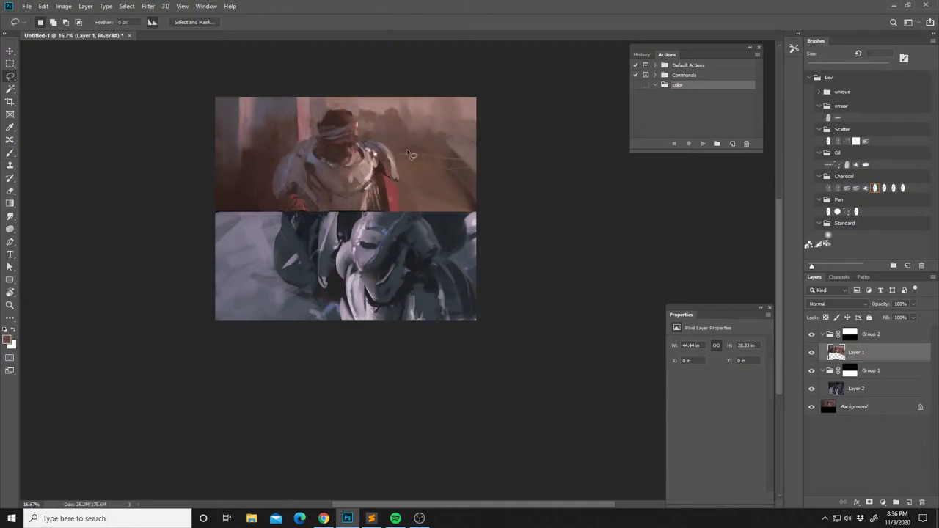
{"action": "key", "text": "b"}
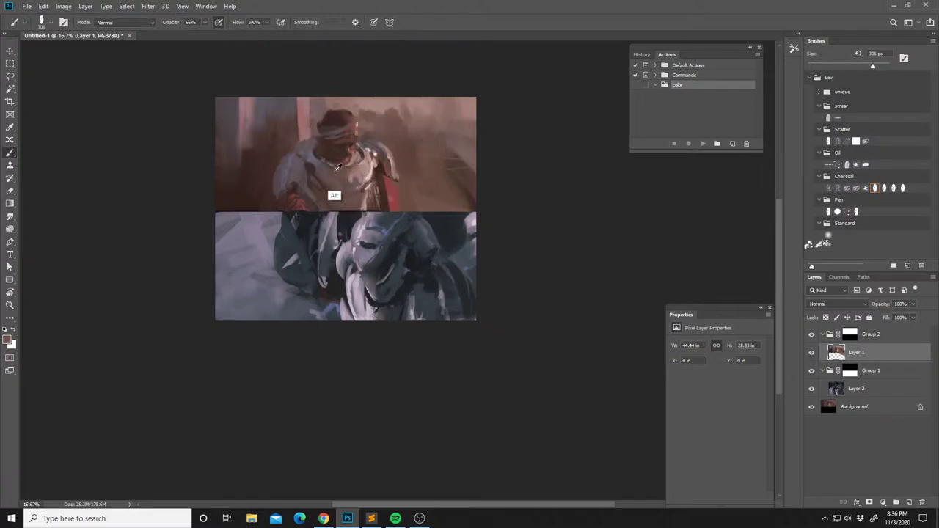
Reduce the brush to 124 px and add loose strokes to the background beyond the upper figure's right-hand shoulder.
{"action": "right_click", "coordinate": [399, 166]}
{"action": "key", "text": "Return"}
{"action": "left_click_drag", "start_coordinate": [455, 147], "coordinate": [446, 208]}
{"action": "left_click_drag", "start_coordinate": [445, 157], "coordinate": [474, 163]}
Soften and darken the outer edge of the upper figure's left-hand shoulder and arm with colours sampled from the painting.
{"action": "left_click", "coordinate": [296, 175], "text": "alt"}
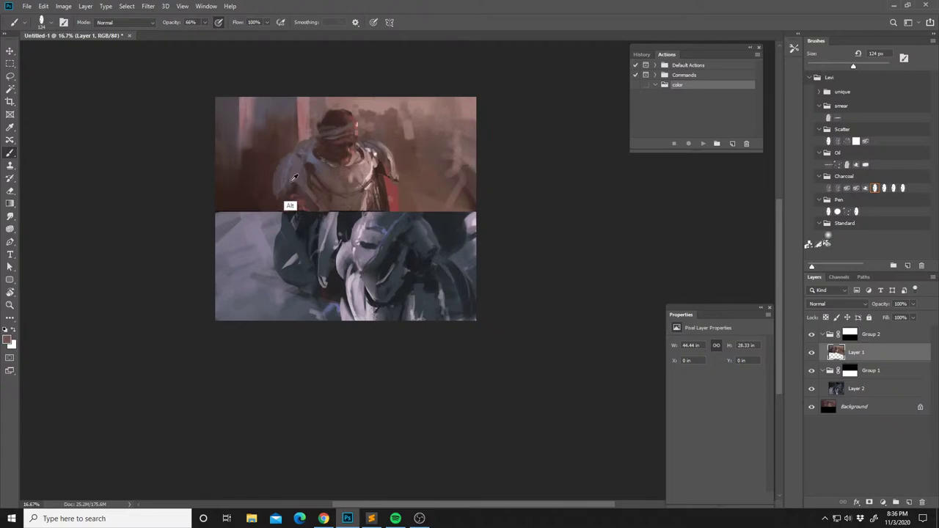
{"action": "mouse_move", "coordinate": [282, 194]}
{"action": "left_mouse_down"}
{"action": "mouse_move", "coordinate": [293, 191]}
{"action": "mouse_move", "coordinate": [275, 199]}
{"action": "mouse_move", "coordinate": [272, 185]}
{"action": "mouse_move", "coordinate": [275, 194]}
{"action": "left_mouse_up"}
{"action": "left_click", "coordinate": [296, 189], "text": "alt"}
{"action": "left_click", "coordinate": [276, 201], "text": "alt"}
{"action": "left_click", "coordinate": [277, 183], "text": "alt"}
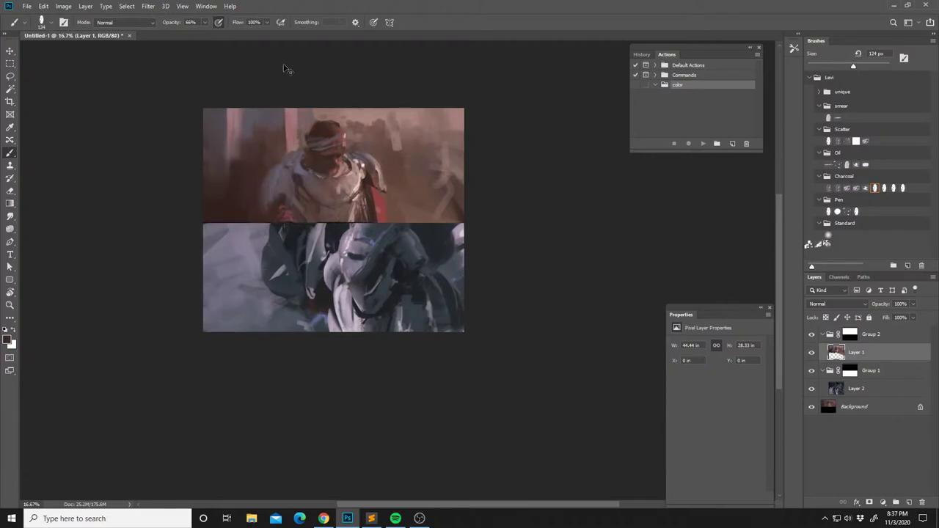
Flip the canvas horizontally and paint small light accents on the background structures and shoulder armor with a 36 px brush at 99% opacity.
{"action": "key", "text": "ctrl+shift+h"}
{"action": "left_click_drag", "start_coordinate": [445, 225], "coordinate": [450, 226]}
{"action": "left_click", "coordinate": [298, 152], "text": "alt"}
{"action": "left_click", "coordinate": [314, 179], "text": "alt"}
{"action": "left_click", "coordinate": [315, 180], "text": "alt"}
{"action": "right_click", "coordinate": [286, 129]}
{"action": "left_click", "coordinate": [345, 152]}
{"action": "left_click", "coordinate": [280, 135]}
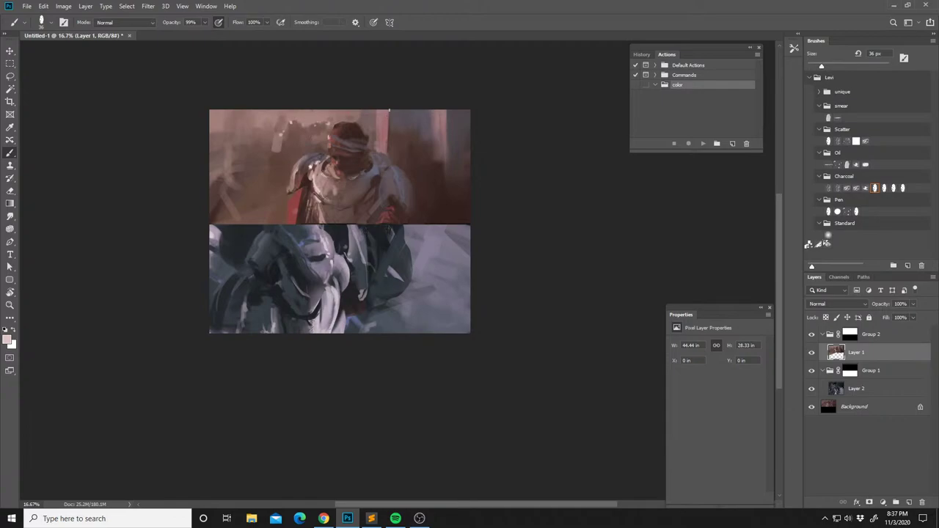
{"action": "left_click", "coordinate": [385, 112], "text": "alt"}
{"action": "left_click", "coordinate": [306, 164], "text": "alt"}
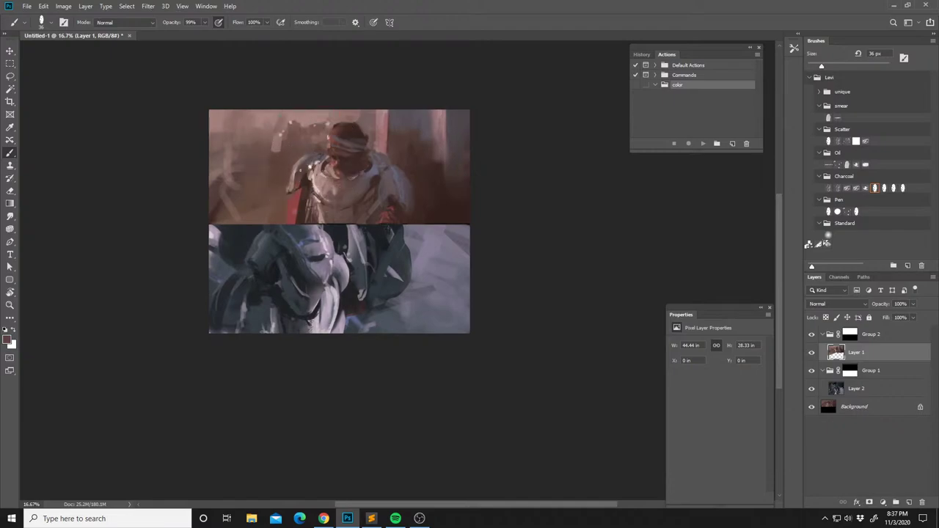
Blend the upper figure's chest plate with the Mixer Brush at 149 px, using tones sampled from the armor.
{"action": "key", "text": "shift+b"}
{"action": "key", "text": "shift+b"}
{"action": "key", "text": "shift+b"}
{"action": "right_click", "coordinate": [342, 204]}
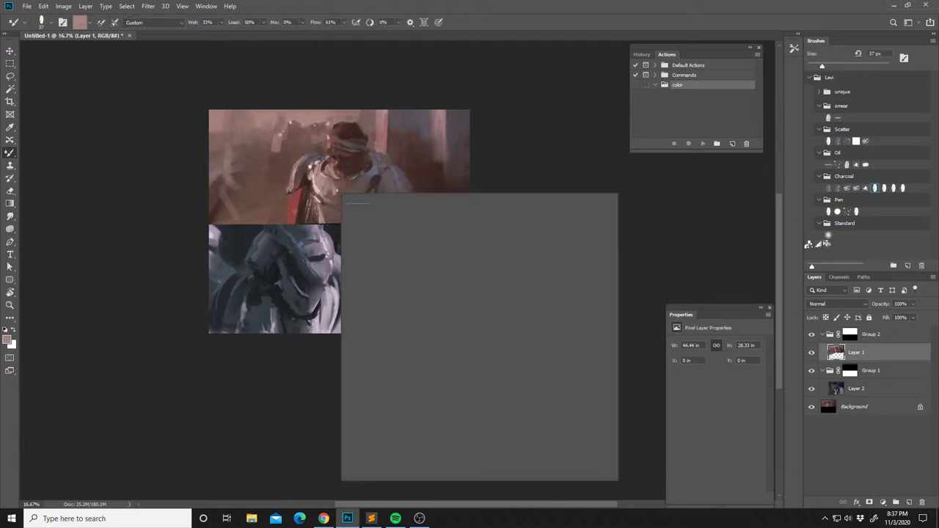
{"action": "left_click", "coordinate": [428, 217]}
{"action": "left_click", "coordinate": [338, 192], "text": "alt"}
{"action": "left_click", "coordinate": [329, 189], "text": "alt"}
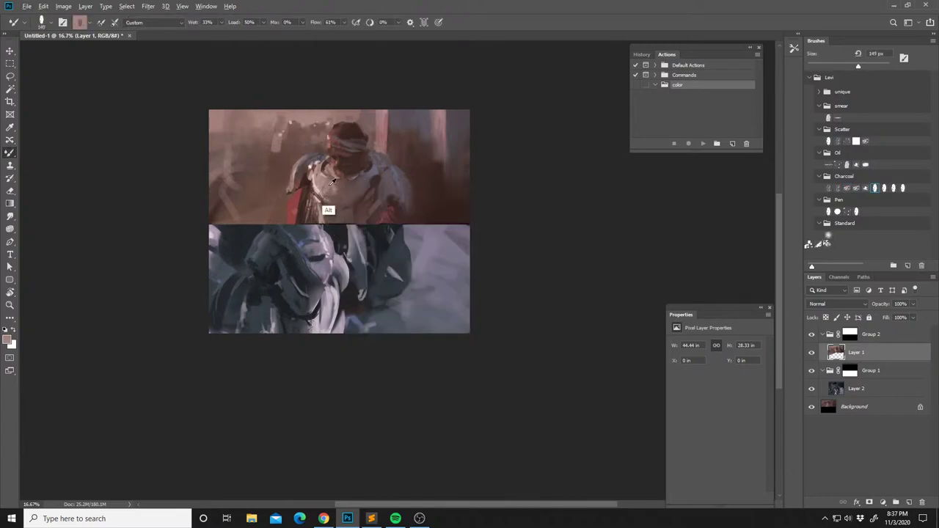
{"action": "left_click", "coordinate": [327, 193], "text": "alt"}
{"action": "left_click", "coordinate": [347, 181], "text": "alt"}
{"action": "left_click", "coordinate": [323, 200], "text": "alt"}
Refine the side of the chest plate and the right-hand shoulder inside lasso selections, blending with sampled armor tones, and deselect.
{"action": "key", "text": "l"}
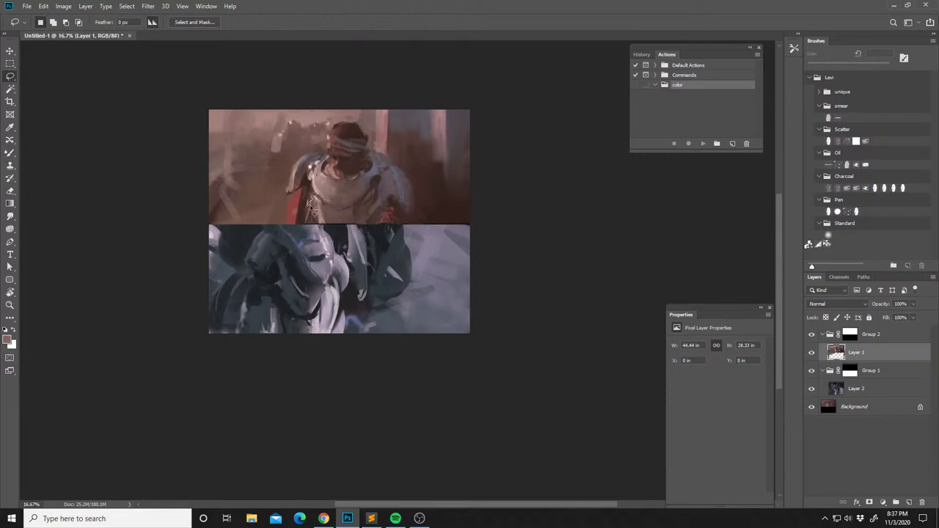
{"action": "key", "text": "s"}
{"action": "mouse_move", "coordinate": [312, 201]}
{"action": "left_mouse_down"}
{"action": "mouse_move", "coordinate": [312, 182]}
{"action": "mouse_move", "coordinate": [321, 190]}
{"action": "left_mouse_up"}
{"action": "key", "text": "l"}
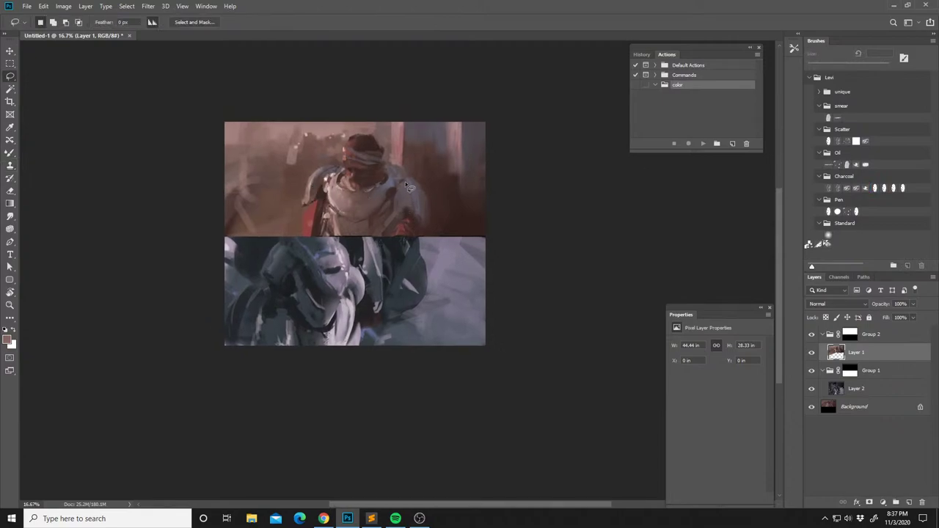
{"action": "mouse_move", "coordinate": [415, 212]}
{"action": "left_mouse_down"}
{"action": "mouse_move", "coordinate": [397, 204]}
{"action": "mouse_move", "coordinate": [403, 181]}
{"action": "mouse_move", "coordinate": [408, 207]}
{"action": "mouse_move", "coordinate": [407, 194]}
{"action": "left_mouse_up"}
{"action": "key", "text": "b"}
{"action": "left_click", "coordinate": [347, 193], "text": "alt"}
{"action": "key", "text": "ctrl+d"}
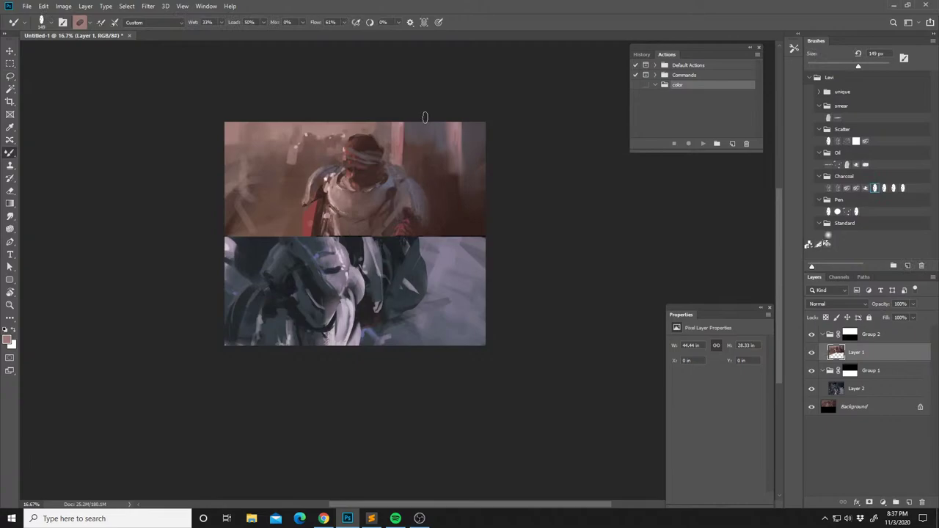
Flip the canvas horizontally and block in a dark brown arm beside the red cape within lasso selections using the regular brush.
{"action": "key", "text": "ctrl+shift+h"}
{"action": "left_click_drag", "start_coordinate": [339, 196], "coordinate": [321, 199]}
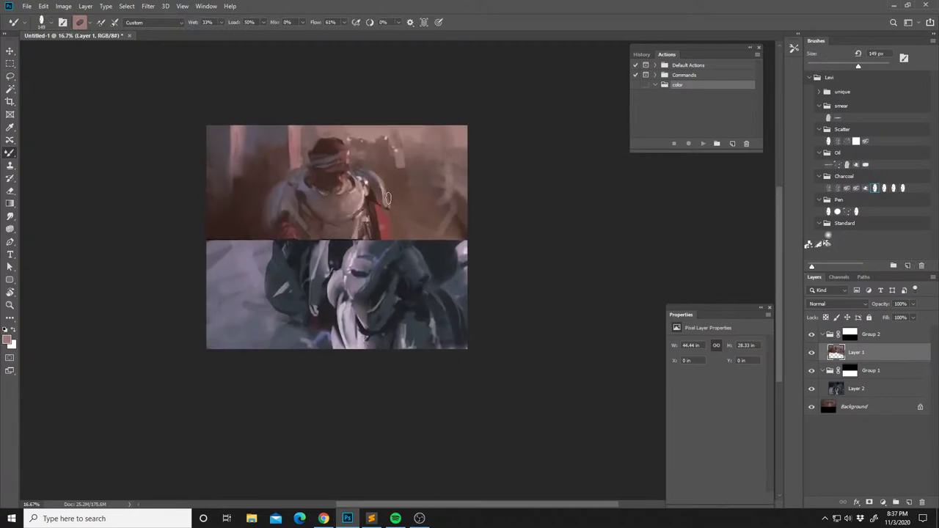
{"action": "key", "text": "l"}
{"action": "mouse_move", "coordinate": [377, 203]}
{"action": "left_mouse_down"}
{"action": "mouse_move", "coordinate": [387, 233]}
{"action": "mouse_move", "coordinate": [392, 212]}
{"action": "mouse_move", "coordinate": [406, 219]}
{"action": "mouse_move", "coordinate": [393, 228]}
{"action": "mouse_move", "coordinate": [374, 200]}
{"action": "mouse_move", "coordinate": [405, 213]}
{"action": "mouse_move", "coordinate": [395, 207]}
{"action": "left_mouse_up"}
{"action": "key", "text": "b"}
{"action": "left_click", "coordinate": [375, 224], "text": "alt"}
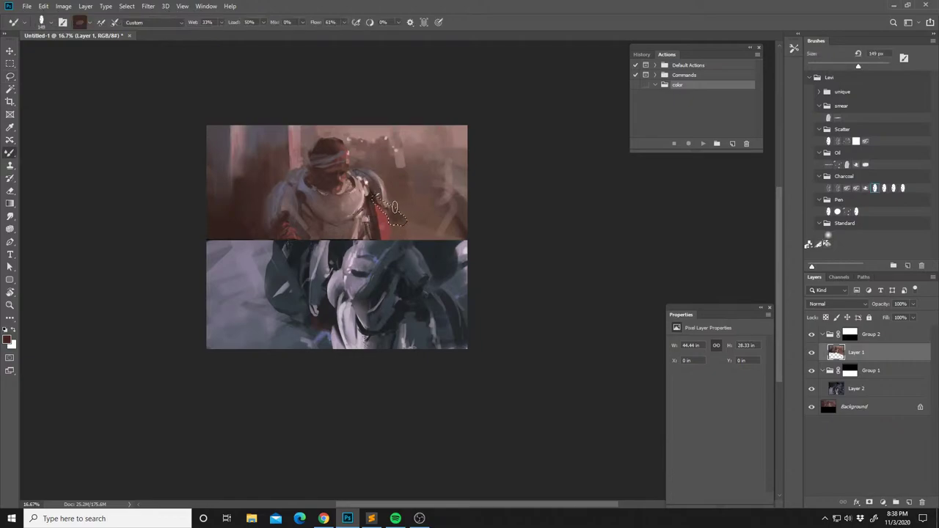
{"action": "key", "text": "shift+b"}
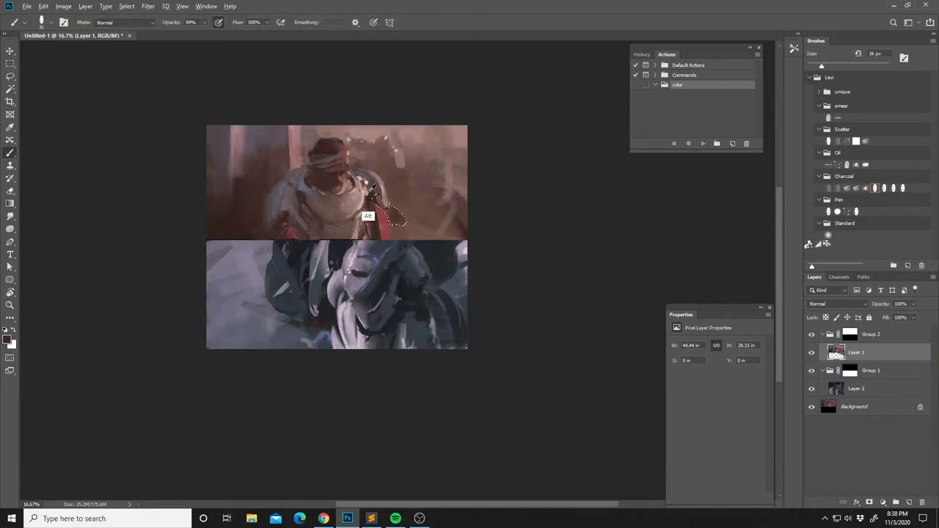
{"action": "mouse_move", "coordinate": [381, 202]}
{"action": "left_mouse_down"}
{"action": "mouse_move", "coordinate": [385, 218]}
{"action": "mouse_move", "coordinate": [399, 218]}
{"action": "left_mouse_up"}
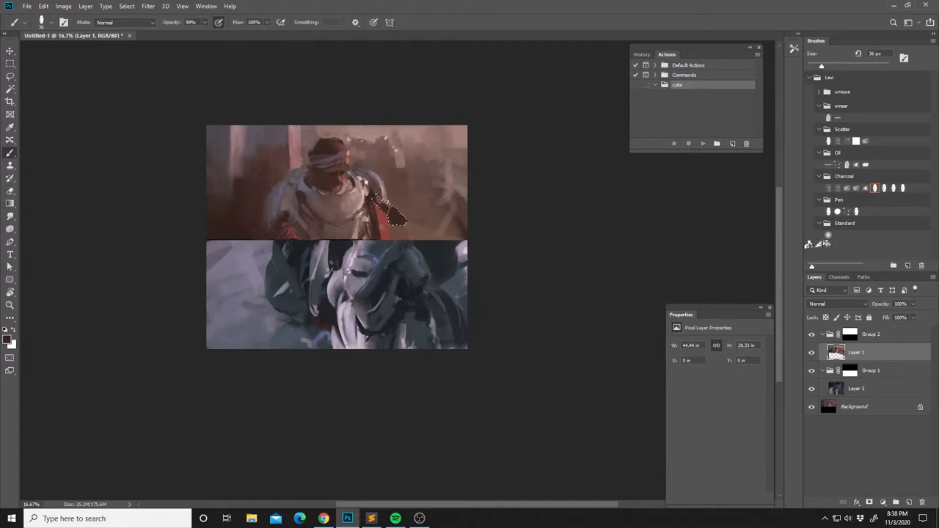
{"action": "key", "text": "l"}
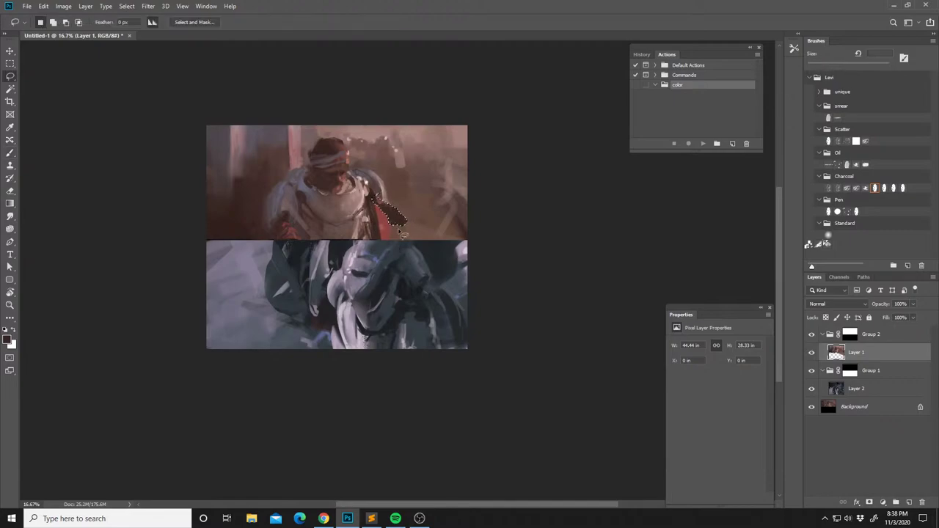
{"action": "mouse_move", "coordinate": [387, 225]}
{"action": "left_mouse_down"}
{"action": "mouse_move", "coordinate": [414, 225]}
{"action": "mouse_move", "coordinate": [388, 238]}
{"action": "left_mouse_up"}
{"action": "key", "text": "b"}
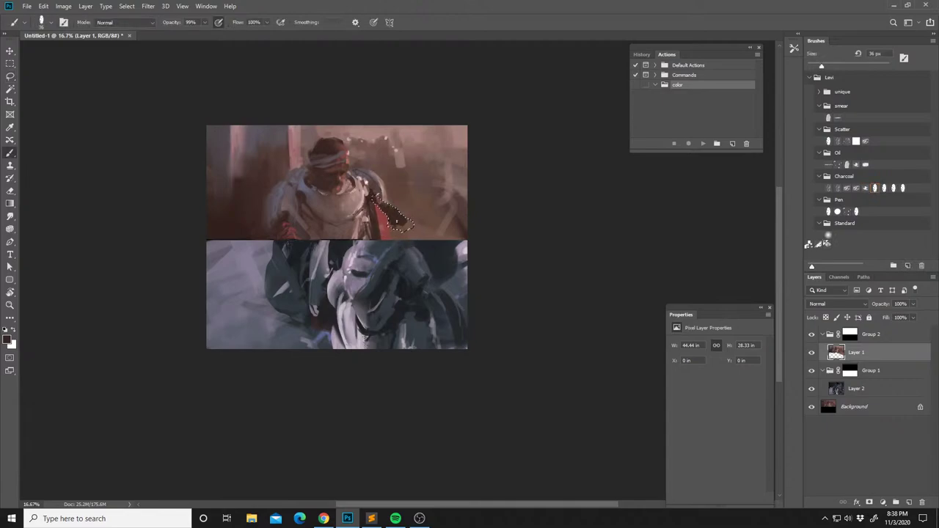
{"action": "key", "text": "ctrl+d"}
Paint the hand and forearm details at the end of the new dark arm with sampled colours.
{"action": "left_click", "coordinate": [404, 229], "text": "alt"}
{"action": "left_click", "coordinate": [399, 234], "text": "alt"}
{"action": "left_click", "coordinate": [395, 218], "text": "alt"}
{"action": "left_click", "coordinate": [399, 224], "text": "alt"}
{"action": "left_click", "coordinate": [399, 217], "text": "alt"}
{"action": "left_click_drag", "start_coordinate": [402, 213], "coordinate": [407, 221]}
{"action": "left_click", "coordinate": [399, 226], "text": "alt"}
{"action": "left_click", "coordinate": [387, 218], "text": "alt"}
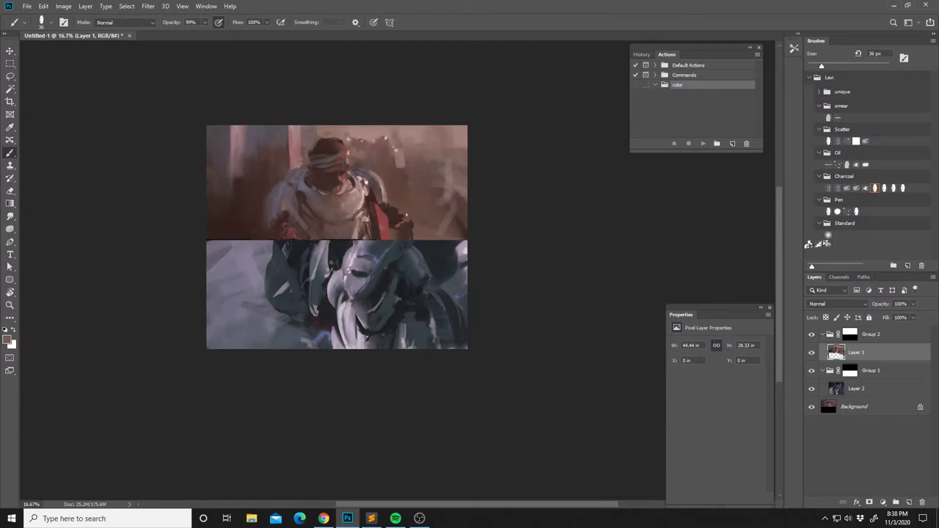
Refine the contour of the new arm and hand and the neighbouring cape and armor edges with sampled reds and browns.
{"action": "key", "text": "l"}
{"action": "mouse_move", "coordinate": [400, 213]}
{"action": "left_mouse_down"}
{"action": "mouse_move", "coordinate": [418, 244]}
{"action": "mouse_move", "coordinate": [414, 212]}
{"action": "mouse_move", "coordinate": [399, 213]}
{"action": "left_mouse_up"}
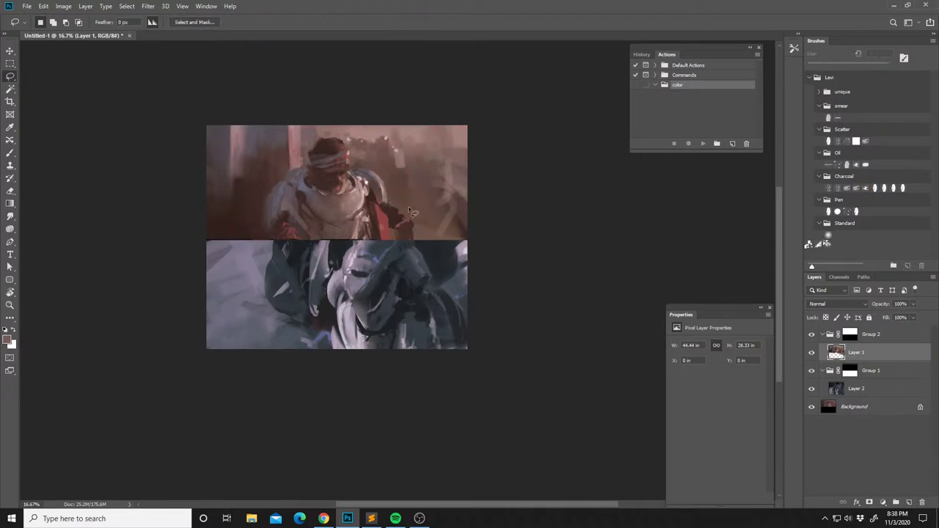
{"action": "key", "text": "b"}
{"action": "left_click", "coordinate": [382, 211], "text": "alt"}
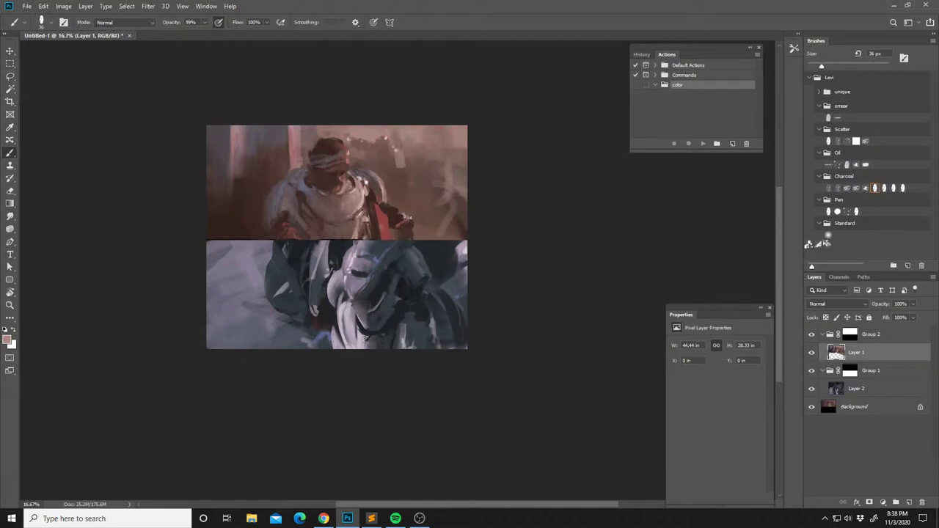
{"action": "left_click", "coordinate": [399, 219], "text": "alt"}
{"action": "left_click", "coordinate": [376, 196], "text": "alt"}
{"action": "left_click", "coordinate": [371, 180], "text": "alt"}
{"action": "left_click", "coordinate": [396, 243], "text": "alt"}
{"action": "left_click", "coordinate": [398, 221], "text": "alt"}
{"action": "left_click_drag", "start_coordinate": [393, 195], "coordinate": [392, 195]}
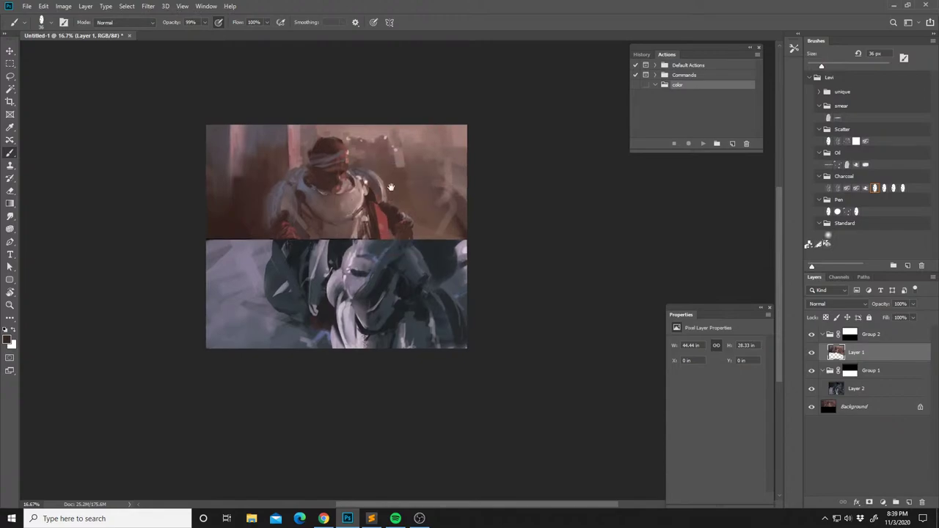
Flip the canvas horizontally and define the upper figure's face, chin and headwrap with sampled colours.
{"action": "key", "text": "ctrl+shift+h"}
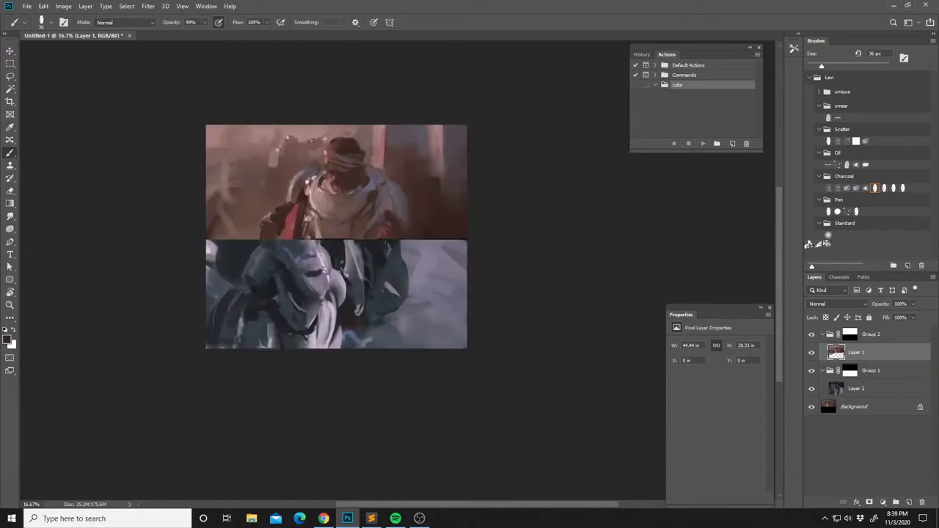
{"action": "left_click", "coordinate": [345, 189], "text": "alt"}
{"action": "left_click", "coordinate": [333, 174], "text": "alt"}
{"action": "left_click", "coordinate": [330, 172], "text": "alt"}
{"action": "left_click", "coordinate": [332, 176], "text": "alt"}
{"action": "left_click", "coordinate": [331, 190], "text": "alt"}
{"action": "left_click_drag", "start_coordinate": [332, 187], "coordinate": [342, 185]}
{"action": "left_click", "coordinate": [336, 169], "text": "alt"}
{"action": "left_click", "coordinate": [329, 158], "text": "alt"}
{"action": "left_click", "coordinate": [331, 160], "text": "alt"}
{"action": "left_click", "coordinate": [328, 160], "text": "alt"}
{"action": "left_click", "coordinate": [330, 148], "text": "alt"}
{"action": "left_click", "coordinate": [367, 165], "text": "alt"}
{"action": "left_click", "coordinate": [370, 163], "text": "alt"}
{"action": "left_click", "coordinate": [364, 161], "text": "alt"}
{"action": "left_click", "coordinate": [344, 183], "text": "alt"}
Refine the collar and left-hand shoulder armor beside the upper figure's neck with sampled light and dark tones.
{"action": "left_click", "coordinate": [321, 184], "text": "alt"}
{"action": "left_click", "coordinate": [327, 184], "text": "alt"}
{"action": "left_click", "coordinate": [325, 179], "text": "alt"}
{"action": "left_click", "coordinate": [322, 180], "text": "alt"}
{"action": "left_click", "coordinate": [320, 178], "text": "alt"}
{"action": "left_click", "coordinate": [314, 179], "text": "alt"}
{"action": "left_click", "coordinate": [306, 182], "text": "alt"}
{"action": "left_click", "coordinate": [316, 171], "text": "alt"}
{"action": "left_click", "coordinate": [306, 189], "text": "alt"}
Flip the canvas horizontally and touch up the collar and shoulder armor to the right of the face.
{"action": "key", "text": "ctrl+shift+h"}
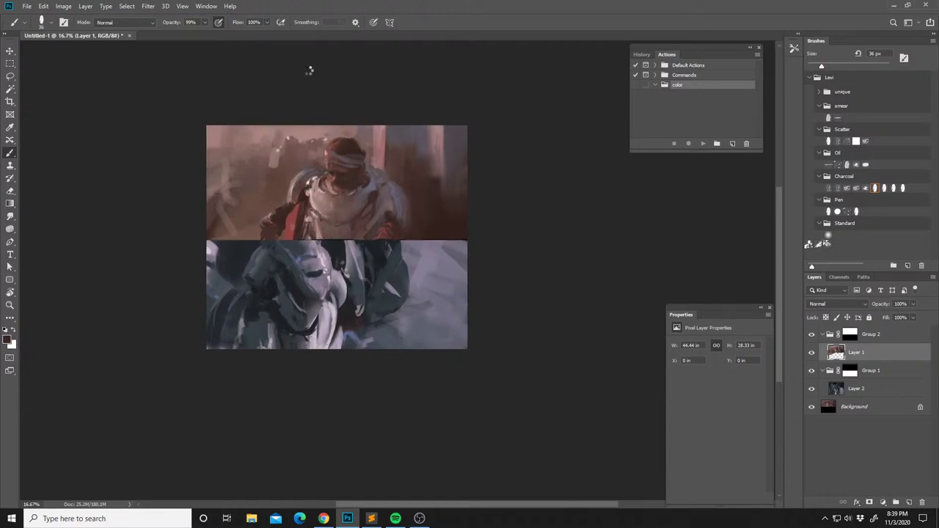
{"action": "left_click_drag", "start_coordinate": [350, 275], "coordinate": [363, 282]}
{"action": "left_click", "coordinate": [365, 188], "text": "alt"}
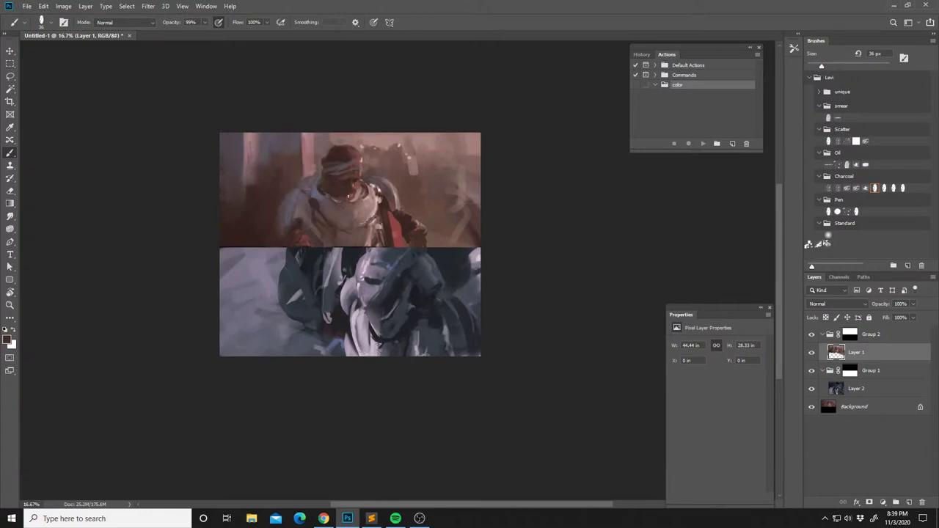
{"action": "left_click", "coordinate": [382, 184], "text": "alt"}
{"action": "left_click", "coordinate": [380, 182], "text": "alt"}
{"action": "left_click_drag", "start_coordinate": [370, 190], "coordinate": [400, 190]}
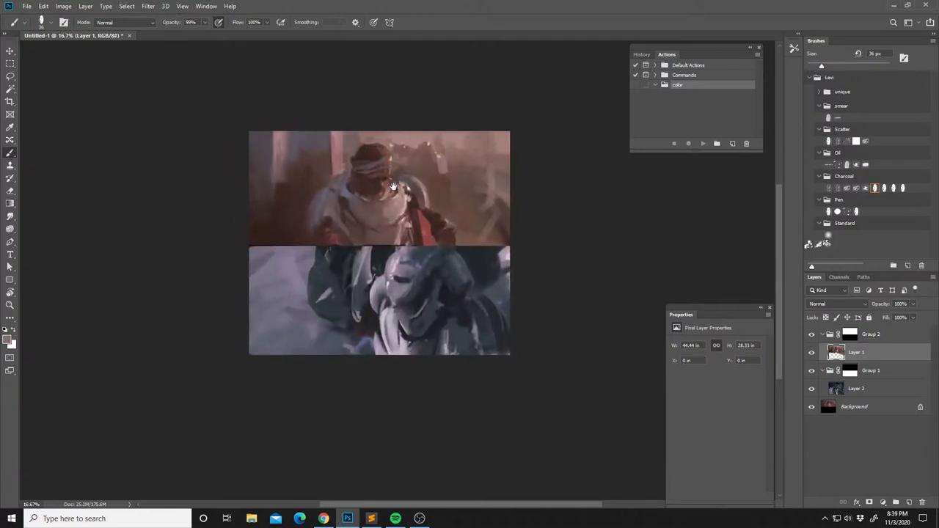
{"action": "left_click_drag", "start_coordinate": [387, 273], "coordinate": [403, 264]}
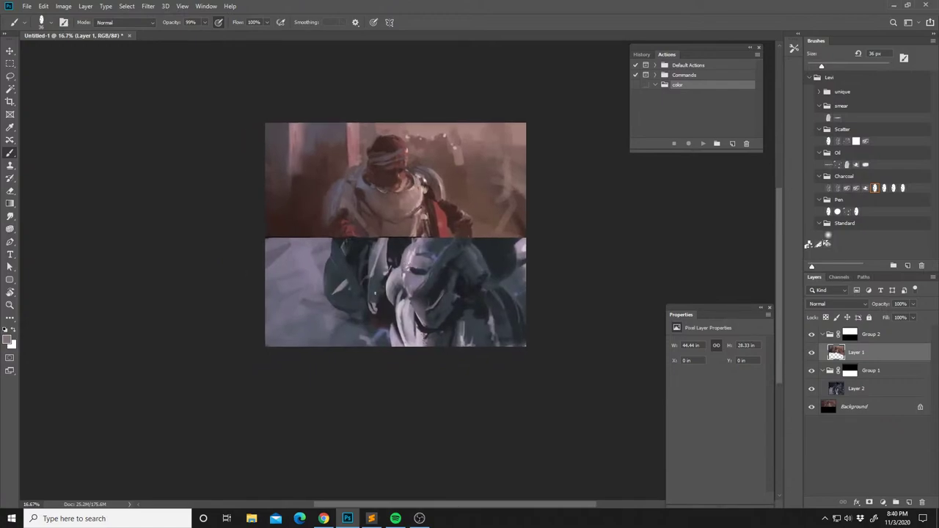
Paint over the upper figure's left-hand arm and shoulder edge with sampled dark and reddish tones.
{"action": "left_click", "coordinate": [382, 298], "text": "alt"}
{"action": "left_click_drag", "start_coordinate": [421, 200], "coordinate": [435, 205]}
{"action": "left_click", "coordinate": [357, 216], "text": "alt"}
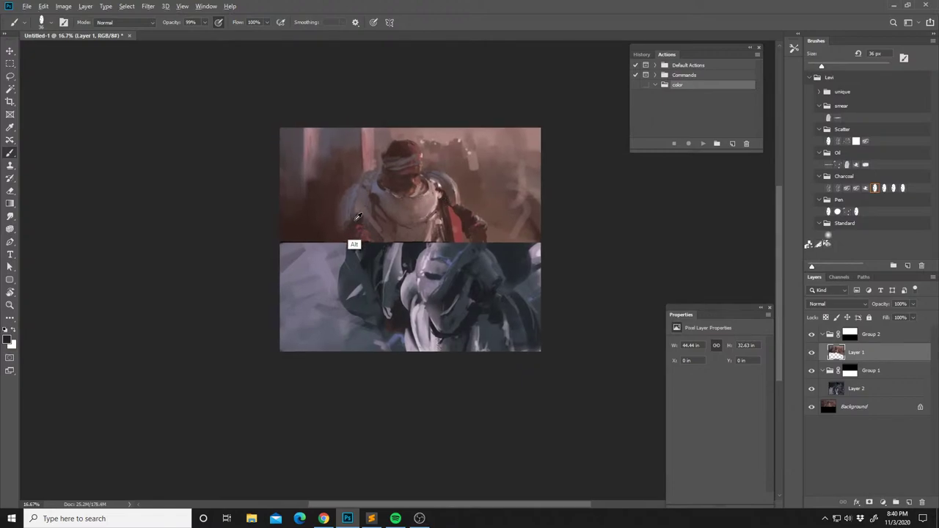
{"action": "mouse_move", "coordinate": [382, 219]}
{"action": "left_mouse_down"}
{"action": "mouse_move", "coordinate": [371, 228]}
{"action": "mouse_move", "coordinate": [387, 228]}
{"action": "left_mouse_up"}
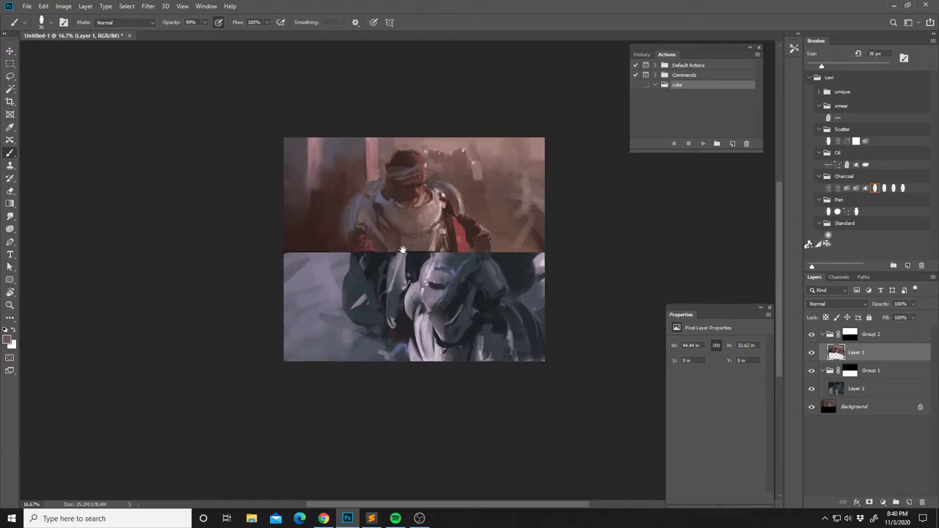
Copy a rectangular selection of the upper painting's right-hand part, including the new arm, onto a new layer.
{"action": "left_click_drag", "start_coordinate": [402, 250], "coordinate": [405, 262]}
{"action": "key", "text": "m"}
{"action": "left_click_drag", "start_coordinate": [542, 256], "coordinate": [429, 132]}
{"action": "key", "text": "ctrl+j"}
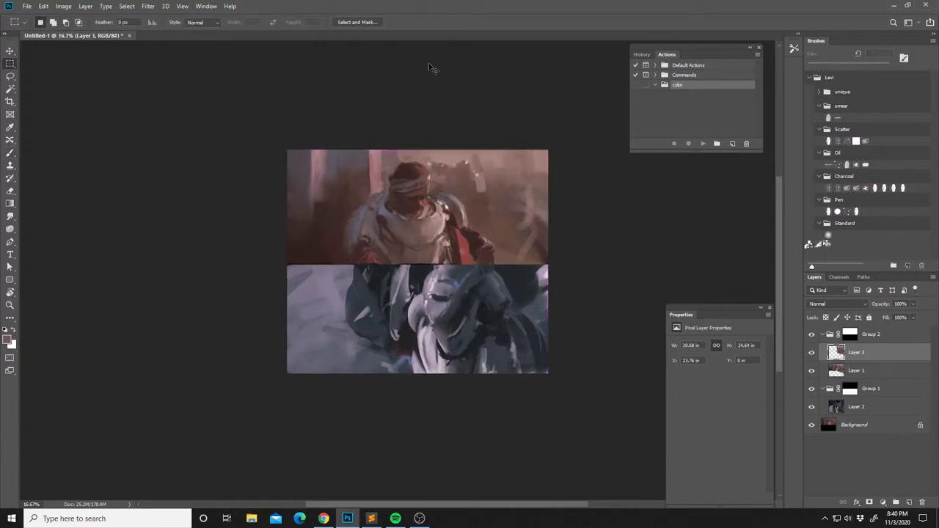
Warp the copied right-hand part to adjust the arm's shape and merge it down into Layer 1.
{"action": "key", "text": "ctrl+t"}
{"action": "right_click", "coordinate": [487, 224]}
{"action": "left_click", "coordinate": [505, 282]}
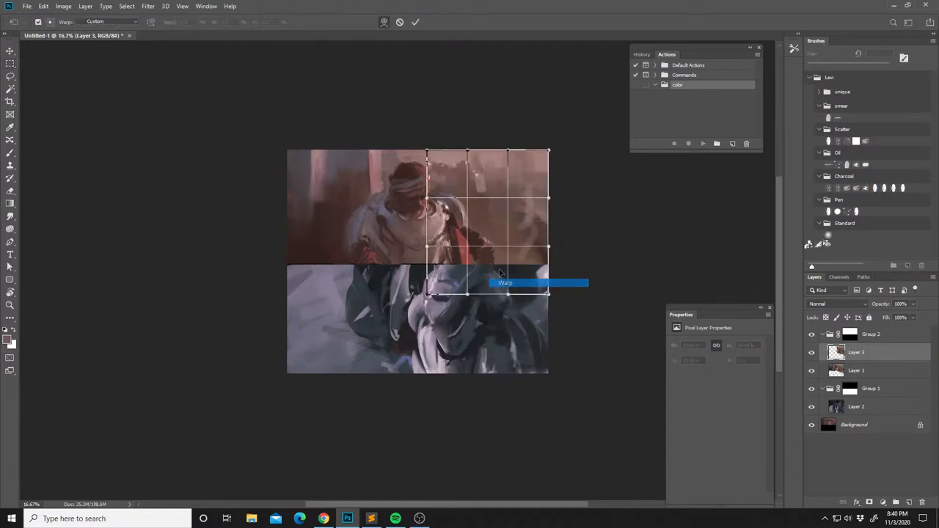
{"action": "key", "text": "Return"}
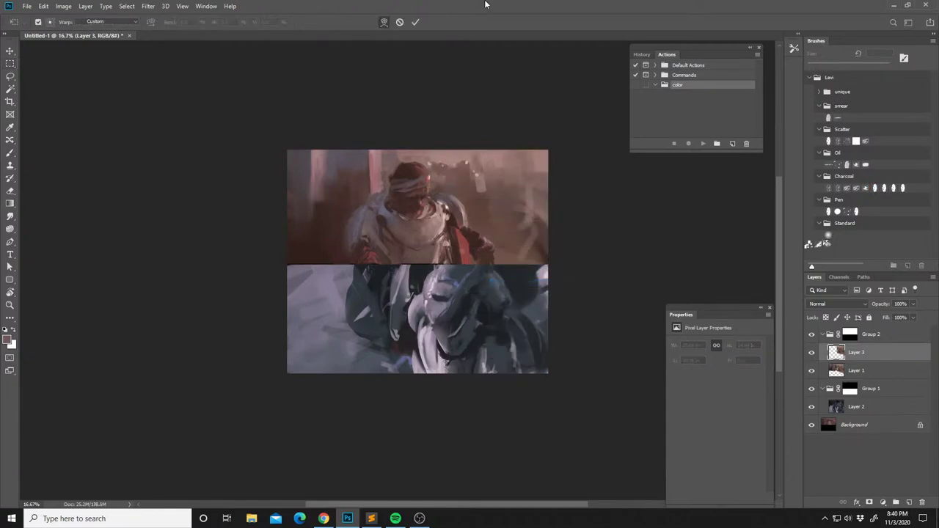
{"action": "left_click_drag", "start_coordinate": [491, 259], "coordinate": [489, 258]}
{"action": "key", "text": "Return"}
{"action": "key", "text": "ctrl+e"}
Brush sampled pale pink strokes into the background near the upper painting's far right corner.
{"action": "mouse_move", "coordinate": [494, 243]}
{"action": "left_mouse_down"}
{"action": "mouse_move", "coordinate": [523, 268]}
{"action": "mouse_move", "coordinate": [524, 259]}
{"action": "left_mouse_up"}
{"action": "key", "text": "b"}
{"action": "key", "text": "alt"}
{"action": "left_click", "coordinate": [470, 239], "text": "alt"}
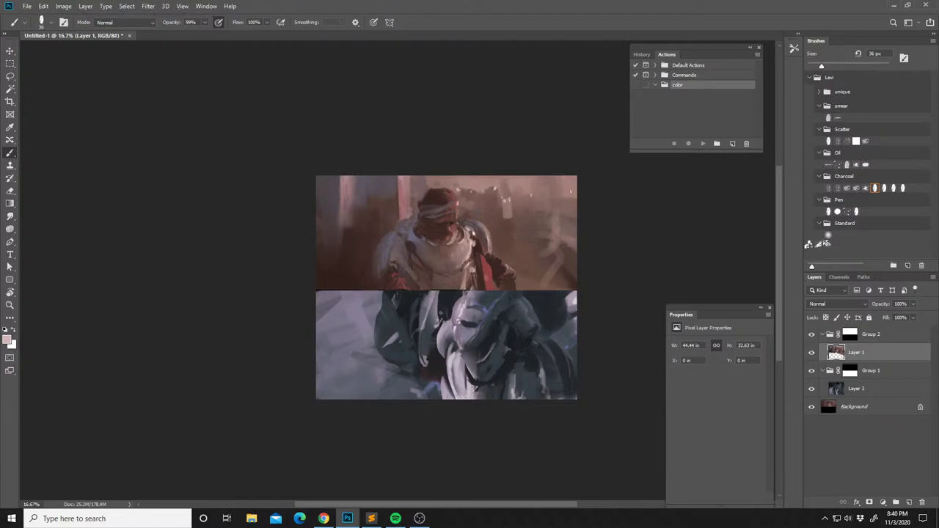
{"action": "left_click_drag", "start_coordinate": [572, 190], "coordinate": [562, 201]}
{"action": "left_click", "coordinate": [495, 248], "text": "alt"}
{"action": "right_click", "coordinate": [498, 203]}
{"action": "key", "text": "Escape"}
Lasso a standing figure shape in the background right of the head and set the brush size to 190 px.
{"action": "key", "text": "l"}
{"action": "mouse_move", "coordinate": [488, 222]}
{"action": "left_mouse_down"}
{"action": "mouse_move", "coordinate": [541, 214]}
{"action": "mouse_move", "coordinate": [546, 192]}
{"action": "mouse_move", "coordinate": [479, 192]}
{"action": "mouse_move", "coordinate": [546, 195]}
{"action": "mouse_move", "coordinate": [534, 235]}
{"action": "mouse_move", "coordinate": [534, 216]}
{"action": "mouse_move", "coordinate": [525, 223]}
{"action": "mouse_move", "coordinate": [540, 232]}
{"action": "mouse_move", "coordinate": [539, 211]}
{"action": "mouse_move", "coordinate": [532, 251]}
{"action": "mouse_move", "coordinate": [526, 241]}
{"action": "mouse_move", "coordinate": [538, 234]}
{"action": "mouse_move", "coordinate": [511, 242]}
{"action": "left_mouse_up"}
{"action": "key", "text": "b"}
{"action": "left_click", "coordinate": [490, 229], "text": "alt"}
{"action": "right_click", "coordinate": [527, 221]}
{"action": "left_click_drag", "start_coordinate": [586, 246], "coordinate": [619, 246]}
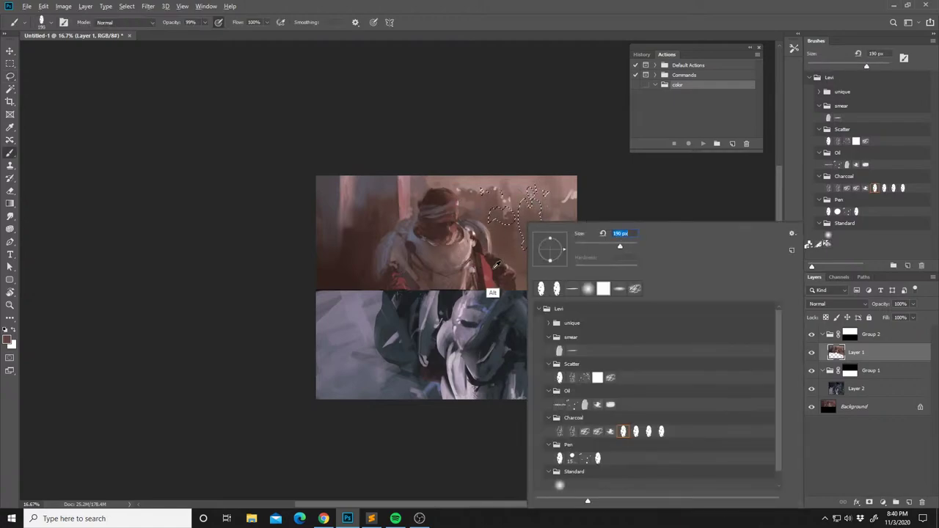
{"action": "left_click", "coordinate": [494, 266], "text": "alt"}
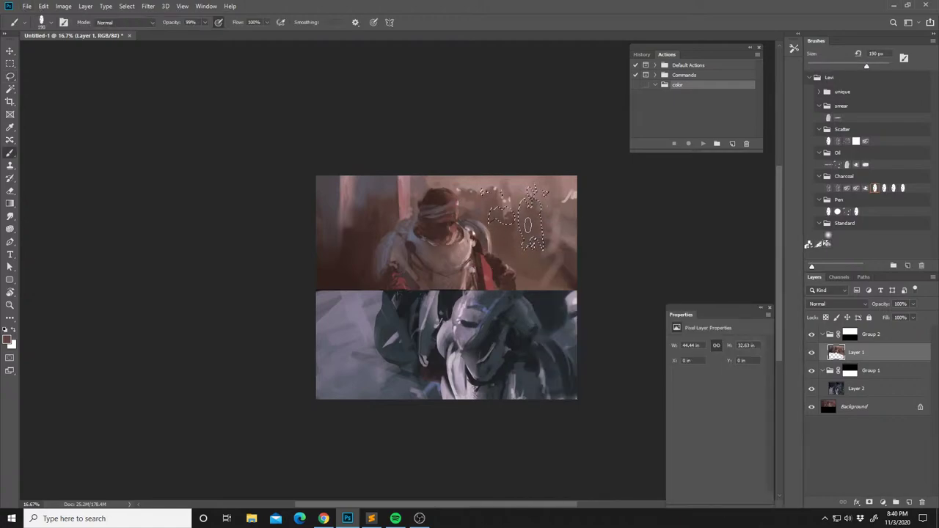
Fill the lassoed background figure with sampled dark and reddish strokes, and deselect it.
{"action": "left_click", "coordinate": [477, 273], "text": "alt"}
{"action": "mouse_move", "coordinate": [528, 236]}
{"action": "left_mouse_down"}
{"action": "mouse_move", "coordinate": [531, 243]}
{"action": "mouse_move", "coordinate": [531, 200]}
{"action": "mouse_move", "coordinate": [535, 245]}
{"action": "mouse_move", "coordinate": [522, 243]}
{"action": "left_mouse_up"}
{"action": "left_click", "coordinate": [489, 191], "text": "alt"}
{"action": "left_click", "coordinate": [485, 277], "text": "alt"}
{"action": "left_click_drag", "start_coordinate": [540, 205], "coordinate": [537, 239]}
{"action": "left_click", "coordinate": [533, 225], "text": "alt"}
{"action": "left_click_drag", "start_coordinate": [533, 206], "coordinate": [525, 249]}
{"action": "key", "text": "ctrl+d"}
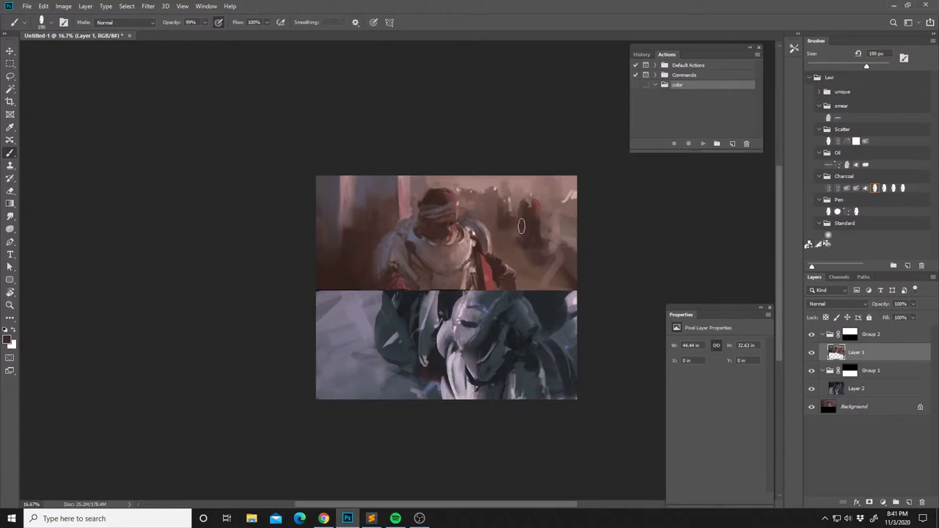
Reshape the background figure's edges and body with sampled tones using a 117 px brush.
{"action": "left_click", "coordinate": [540, 204], "text": "alt"}
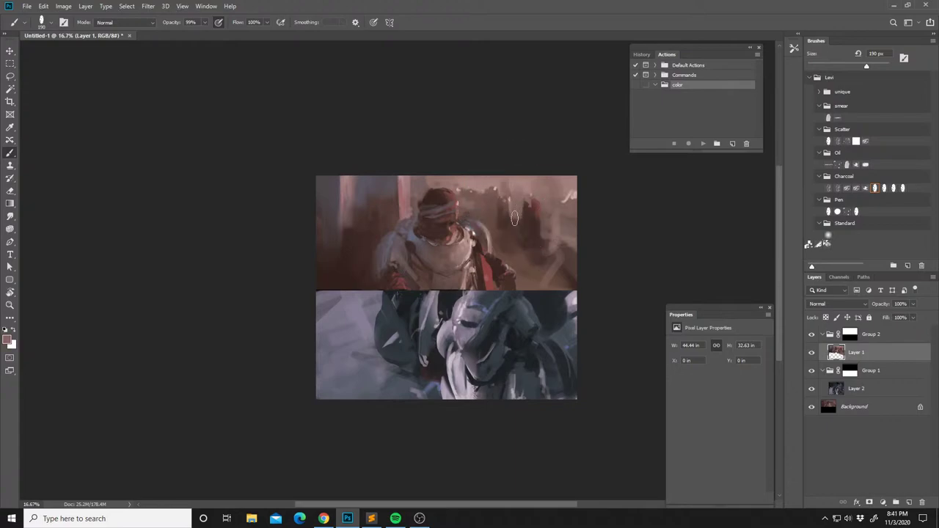
{"action": "left_click", "coordinate": [526, 224], "text": "alt"}
{"action": "right_click", "coordinate": [531, 209]}
{"action": "left_click_drag", "start_coordinate": [623, 234], "coordinate": [615, 235]}
{"action": "left_click", "coordinate": [528, 201]}
{"action": "left_click", "coordinate": [462, 237], "text": "alt"}
{"action": "left_click", "coordinate": [480, 225], "text": "alt"}
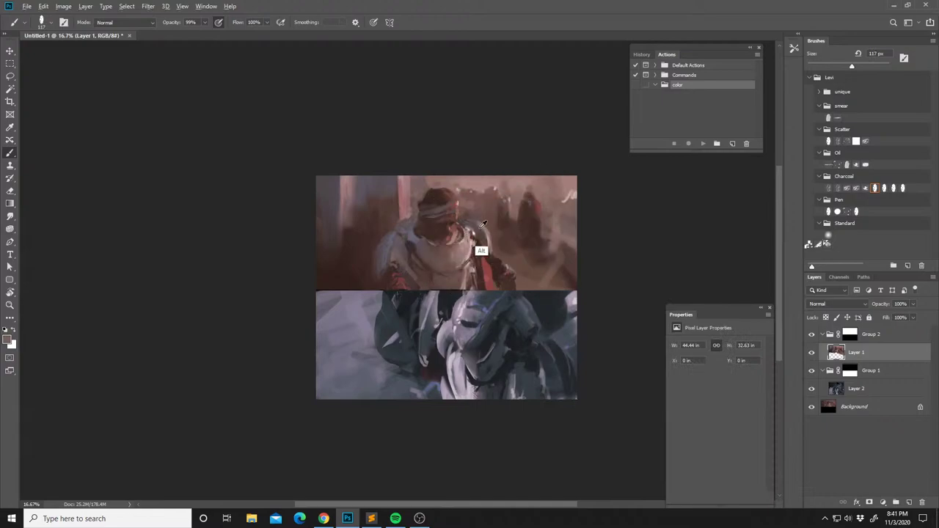
{"action": "left_click", "coordinate": [535, 239], "text": "alt"}
{"action": "left_click", "coordinate": [521, 229], "text": "alt"}
{"action": "left_click", "coordinate": [517, 220], "text": "alt"}
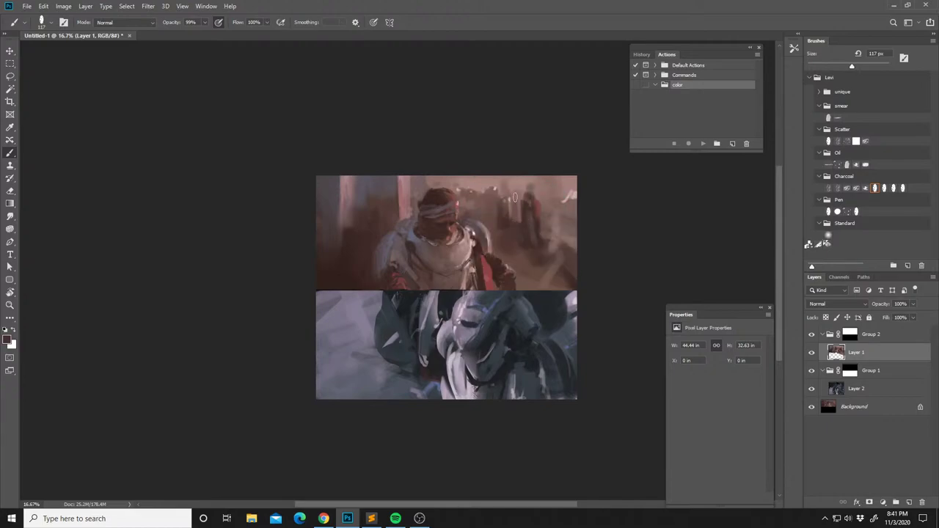
Blend the background figure's lower part and the haze around it with further sampled tones.
{"action": "left_click", "coordinate": [528, 247], "text": "alt"}
{"action": "left_click", "coordinate": [533, 247], "text": "alt"}
{"action": "left_click", "coordinate": [531, 242], "text": "alt"}
{"action": "left_click", "coordinate": [540, 260], "text": "alt"}
{"action": "left_click", "coordinate": [534, 206], "text": "alt"}
{"action": "left_click", "coordinate": [567, 197], "text": "alt"}
{"action": "left_click", "coordinate": [566, 203], "text": "alt"}
Reduce the brush to 14 px and add fine details to the background figure and the pale marks beside it.
{"action": "right_click", "coordinate": [566, 193]}
{"action": "left_click", "coordinate": [620, 217]}
{"action": "left_click", "coordinate": [547, 179]}
{"action": "left_click", "coordinate": [564, 198], "text": "alt"}
{"action": "left_click", "coordinate": [535, 207], "text": "alt"}
{"action": "left_click", "coordinate": [539, 209], "text": "alt"}
{"action": "left_click", "coordinate": [538, 202], "text": "alt"}
{"action": "left_click", "coordinate": [528, 216], "text": "alt"}
Paint thin dark diagonal lines across the ground below the background figure.
{"action": "left_click", "coordinate": [542, 259], "text": "alt"}
{"action": "left_click", "coordinate": [532, 270], "text": "alt"}
{"action": "left_click", "coordinate": [536, 265], "text": "alt"}
{"action": "left_click", "coordinate": [573, 276], "text": "alt"}
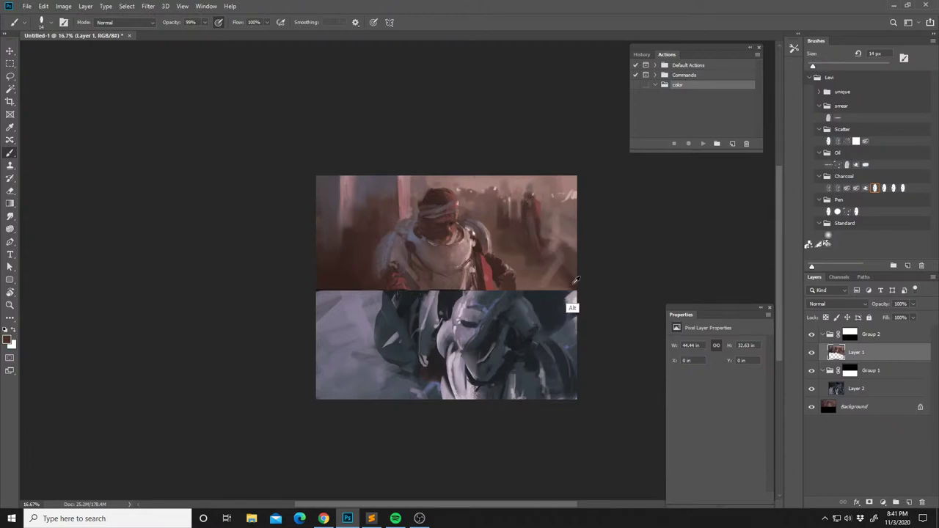
{"action": "left_click_drag", "start_coordinate": [525, 277], "coordinate": [564, 289]}
Touch up the armored figure's head, collar and shoulder with sampled tones, and flip the canvas horizontally.
{"action": "left_click", "coordinate": [471, 217], "text": "alt"}
{"action": "left_click", "coordinate": [463, 213], "text": "alt"}
{"action": "left_click", "coordinate": [441, 215], "text": "alt"}
{"action": "left_click", "coordinate": [415, 246], "text": "alt"}
{"action": "left_click", "coordinate": [410, 232], "text": "alt"}
{"action": "key", "text": "ctrl+shift+h"}
{"action": "mouse_move", "coordinate": [513, 273]}
{"action": "left_mouse_down"}
{"action": "mouse_move", "coordinate": [546, 275]}
{"action": "mouse_move", "coordinate": [535, 277]}
{"action": "left_mouse_up"}
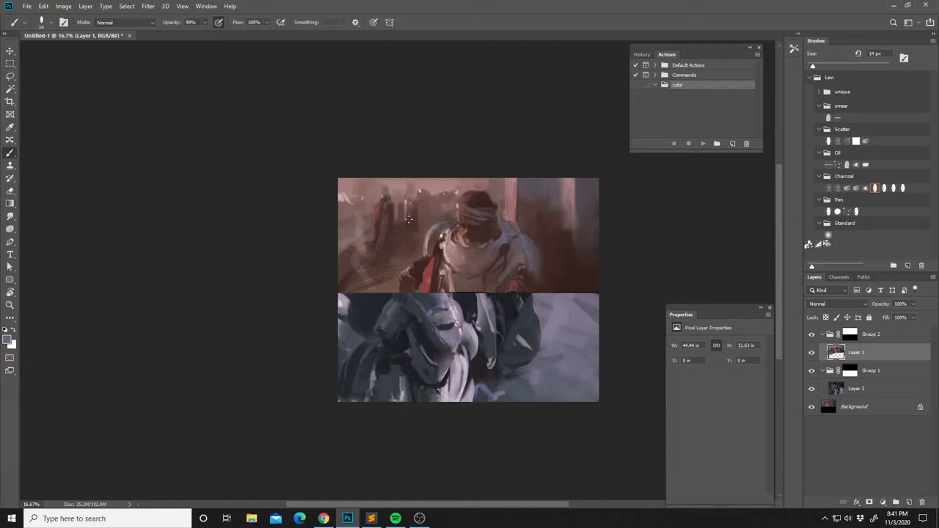
Duplicate Layer 1, desaturate the copy and set its blend mode to Soft Light.
{"action": "key", "text": "l"}
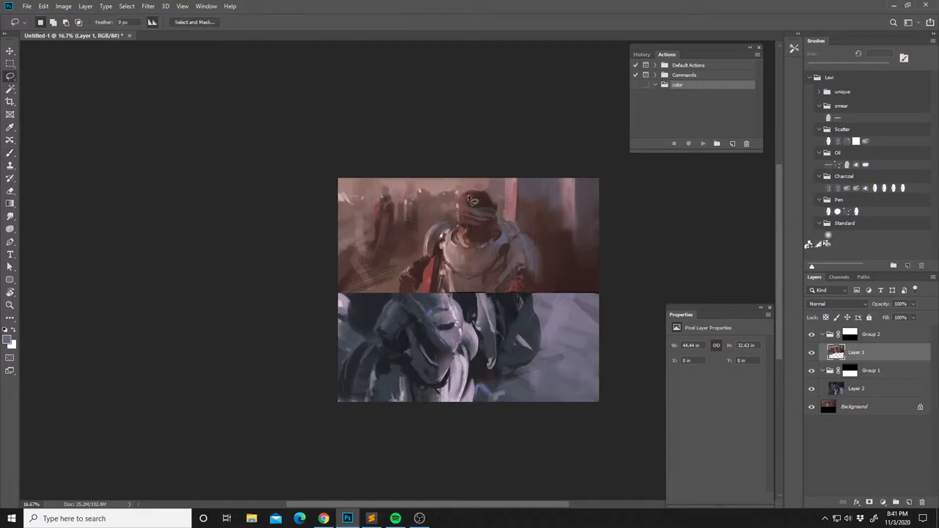
{"action": "mouse_move", "coordinate": [450, 231]}
{"action": "left_mouse_down"}
{"action": "mouse_move", "coordinate": [432, 236]}
{"action": "mouse_move", "coordinate": [448, 237]}
{"action": "left_mouse_up"}
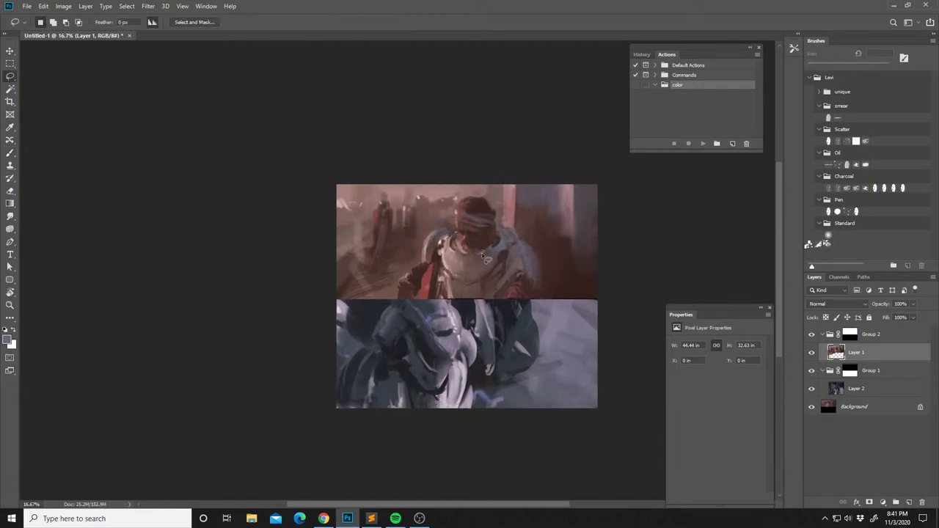
{"action": "key", "text": "ctrl+j"}
{"action": "key", "text": "ctrl+shift+u"}
{"action": "left_click", "coordinate": [834, 302]}
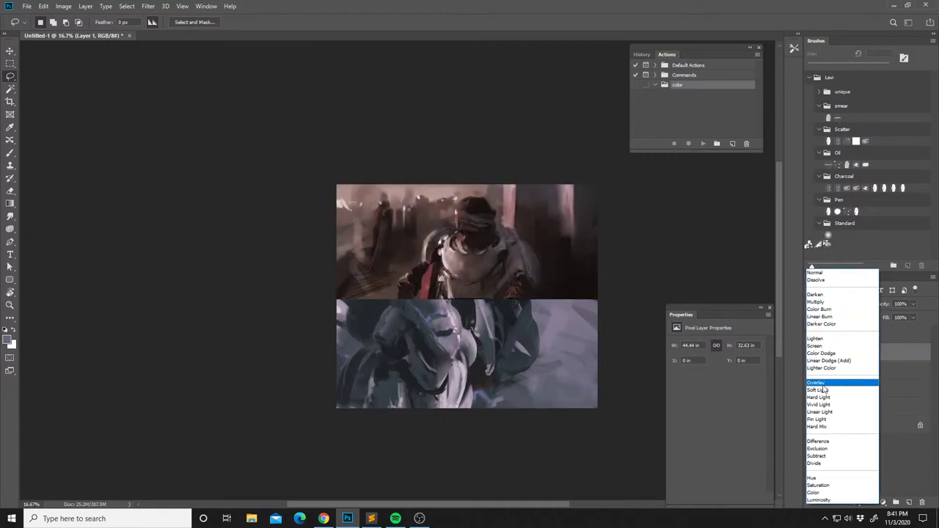
{"action": "left_click", "coordinate": [824, 390]}
Adjust the Color Balance of the Soft Light copy's shadows.
{"action": "left_click_drag", "start_coordinate": [555, 302], "coordinate": [524, 270]}
{"action": "key", "text": "ctrl+b"}
{"action": "left_click", "coordinate": [710, 374]}
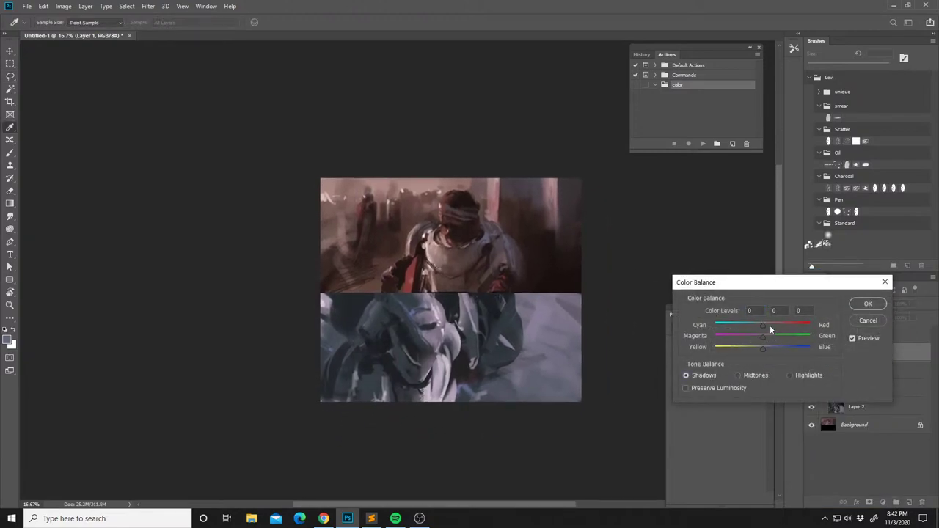
{"action": "left_click_drag", "start_coordinate": [773, 324], "coordinate": [765, 352]}
{"action": "left_click", "coordinate": [853, 304]}
Erase parts of the Soft Light copy over the background figures and ground with a soft 1102 px eraser.
{"action": "left_click_drag", "start_coordinate": [390, 242], "coordinate": [450, 245]}
{"action": "key", "text": "e"}
{"action": "right_click", "coordinate": [449, 233]}
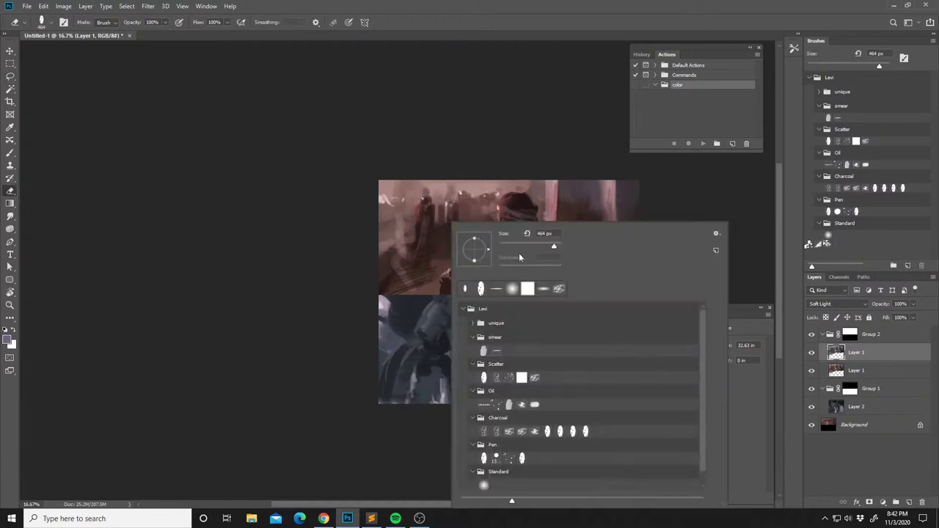
{"action": "left_click_drag", "start_coordinate": [554, 246], "coordinate": [557, 246]}
{"action": "left_click_drag", "start_coordinate": [481, 231], "coordinate": [485, 226]}
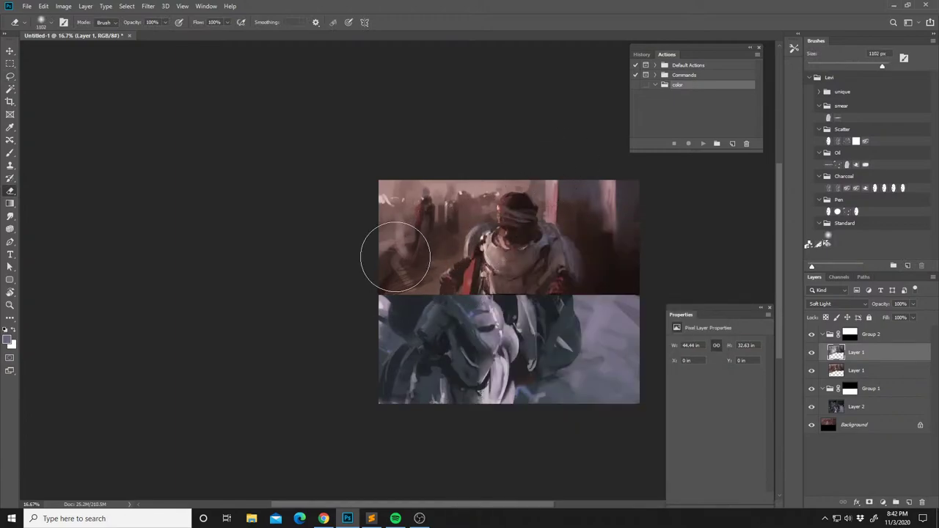
{"action": "left_click_drag", "start_coordinate": [394, 263], "coordinate": [404, 283]}
Compare the painting with and without the Soft Light copy, and flip the canvas horizontally.
{"action": "left_click", "coordinate": [811, 354]}
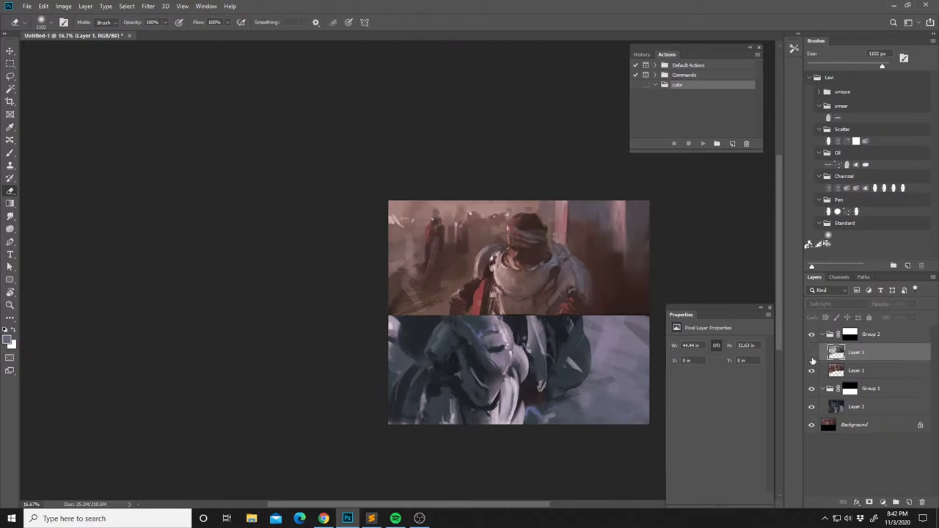
{"action": "left_click", "coordinate": [812, 353]}
{"action": "left_click_drag", "start_coordinate": [563, 332], "coordinate": [566, 324]}
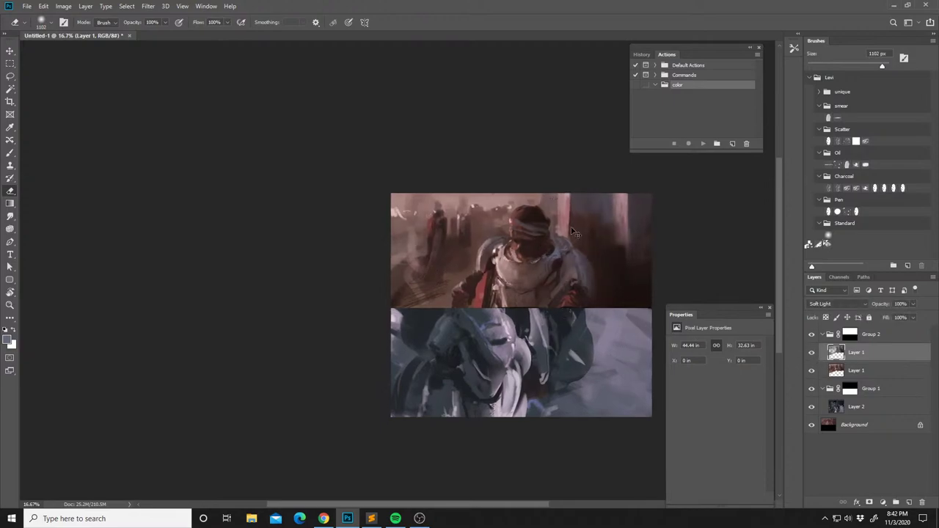
{"action": "key", "text": "ctrl+shift+h"}
{"action": "mouse_move", "coordinate": [540, 295]}
{"action": "left_mouse_down"}
{"action": "mouse_move", "coordinate": [536, 307]}
{"action": "mouse_move", "coordinate": [539, 300]}
{"action": "left_mouse_up"}
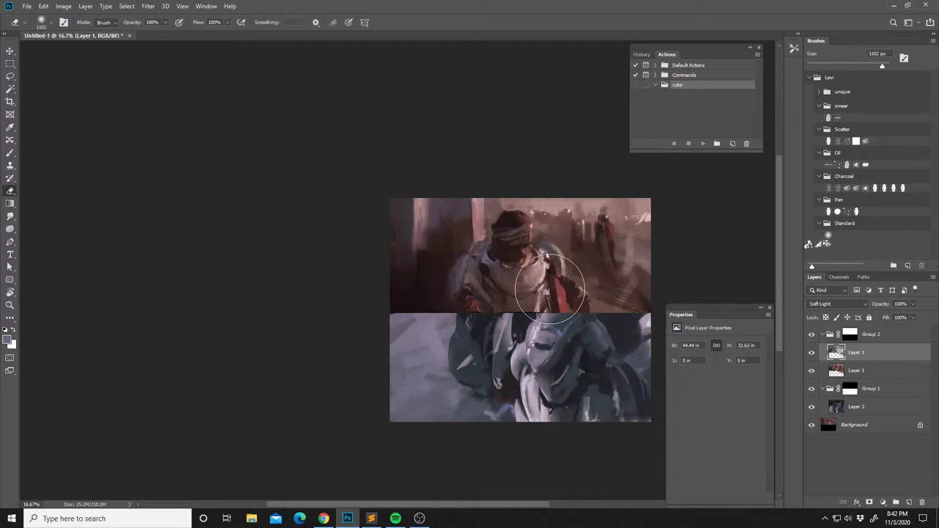
Lower the Soft Light copy's opacity and merge it down into Layer 1.
{"action": "left_click", "coordinate": [912, 303]}
{"action": "left_click_drag", "start_coordinate": [915, 317], "coordinate": [902, 317]}
{"action": "key", "text": "ctrl+e"}
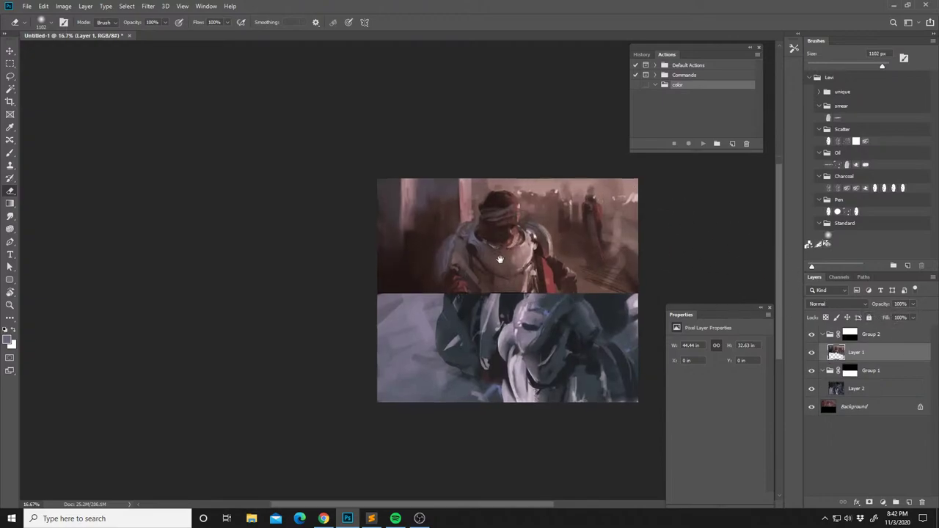
Smudge the dark shapes beside the lower figure on Layer 2.
{"action": "left_click", "coordinate": [838, 392]}
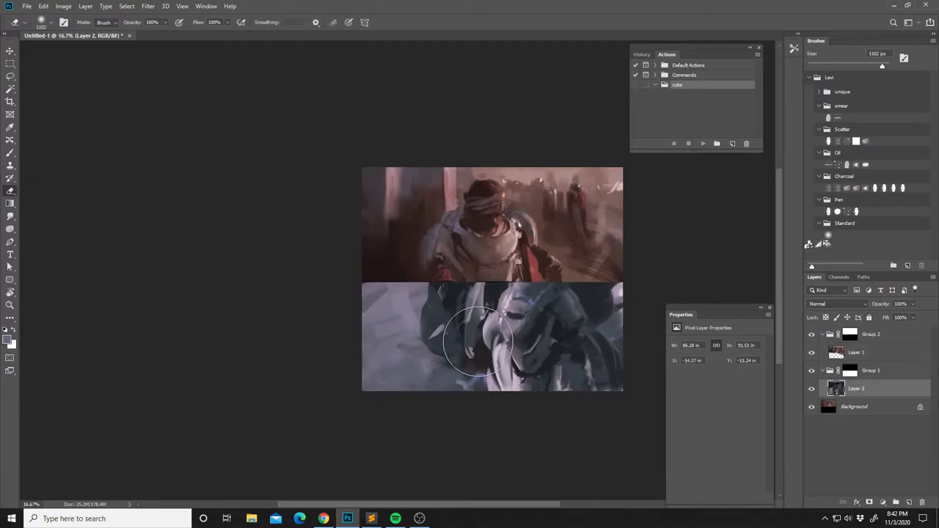
{"action": "key", "text": "l"}
{"action": "key", "text": "b"}
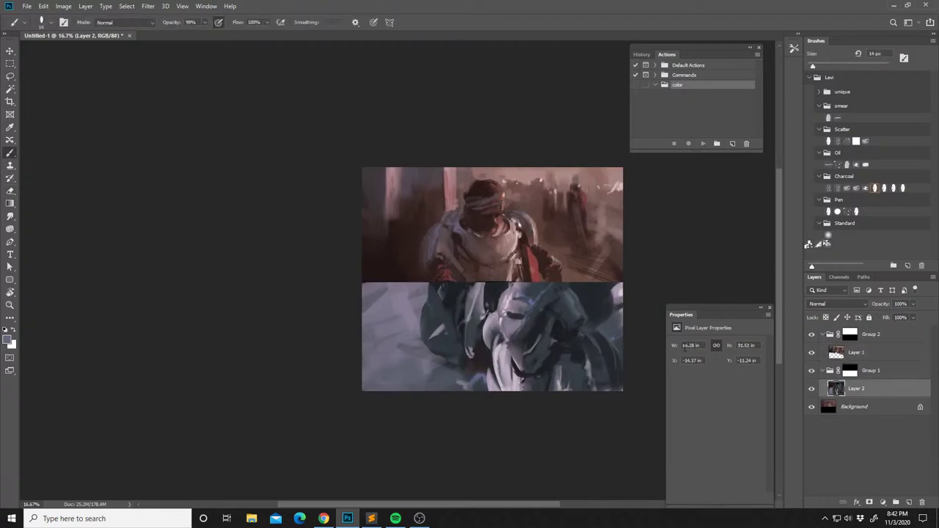
{"action": "left_click", "coordinate": [11, 217]}
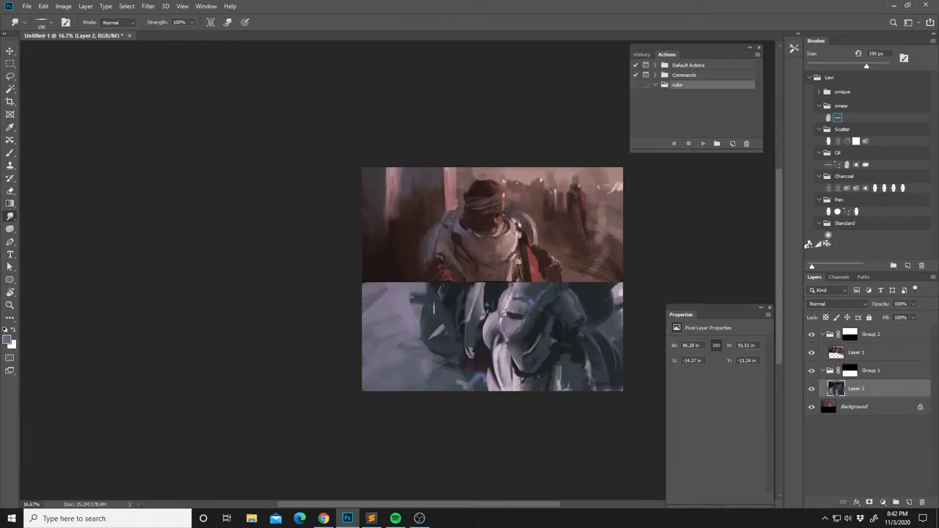
Paint over the lower figure's dark cloak and the pale background beside it with sampled tones using a 102 px brush.
{"action": "left_click", "coordinate": [454, 291], "text": "alt"}
{"action": "right_click", "coordinate": [454, 290]}
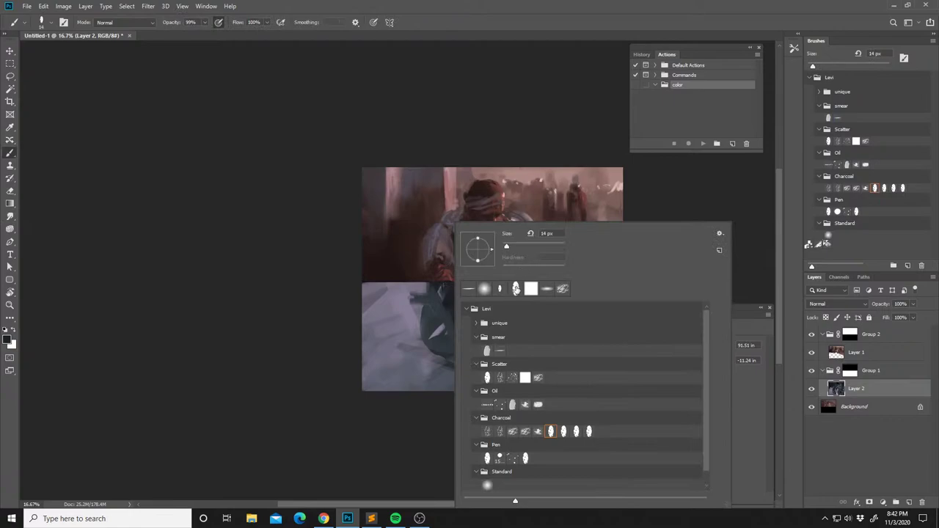
{"action": "left_click", "coordinate": [534, 247]}
{"action": "key", "text": "Return"}
{"action": "left_click", "coordinate": [470, 283], "text": "alt"}
{"action": "left_click", "coordinate": [464, 289], "text": "alt"}
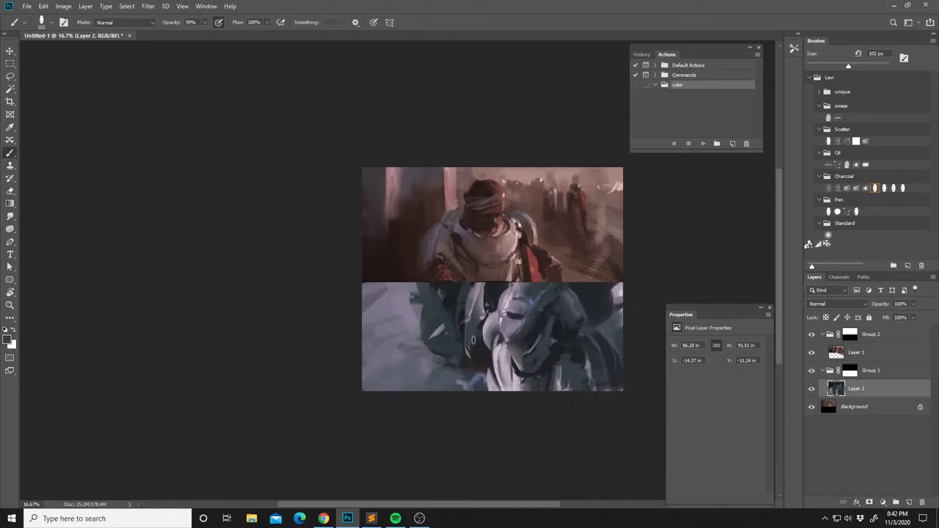
{"action": "mouse_move", "coordinate": [403, 317]}
{"action": "left_mouse_down"}
{"action": "mouse_move", "coordinate": [401, 347]}
{"action": "mouse_move", "coordinate": [425, 360]}
{"action": "left_mouse_up"}
{"action": "mouse_move", "coordinate": [447, 330]}
{"action": "left_mouse_down"}
{"action": "mouse_move", "coordinate": [426, 335]}
{"action": "mouse_move", "coordinate": [440, 335]}
{"action": "left_mouse_up"}
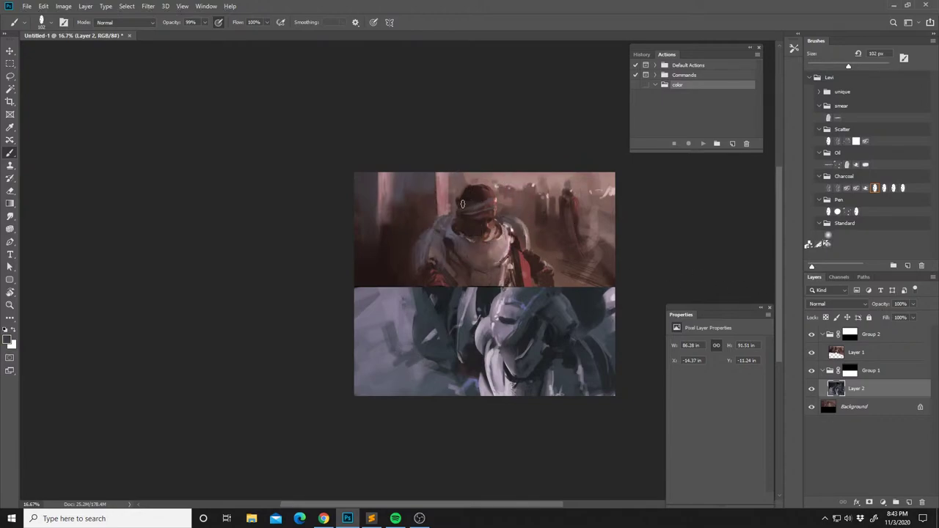
Set a soft round 1102 px brush to Soft Light mode on Layer 1 and try a darkening stroke on the chest.
{"action": "left_click", "coordinate": [847, 353]}
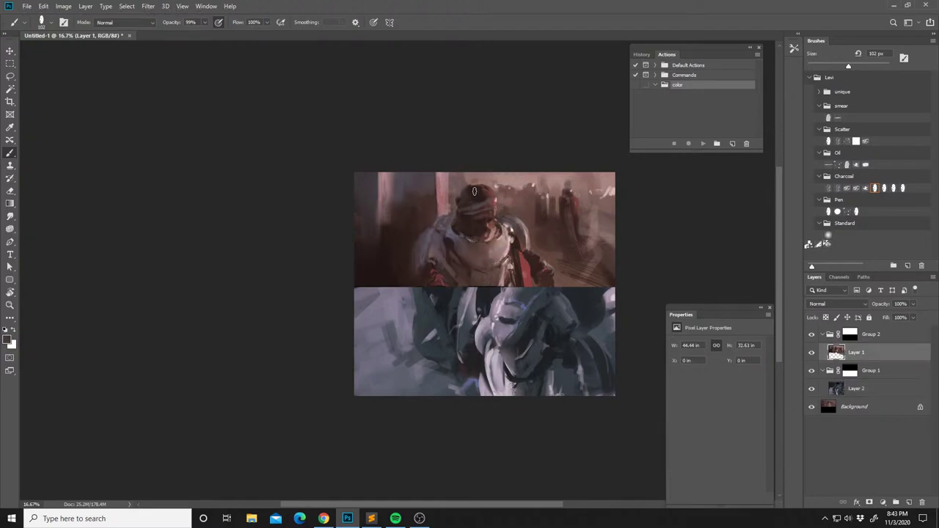
{"action": "right_click", "coordinate": [489, 264]}
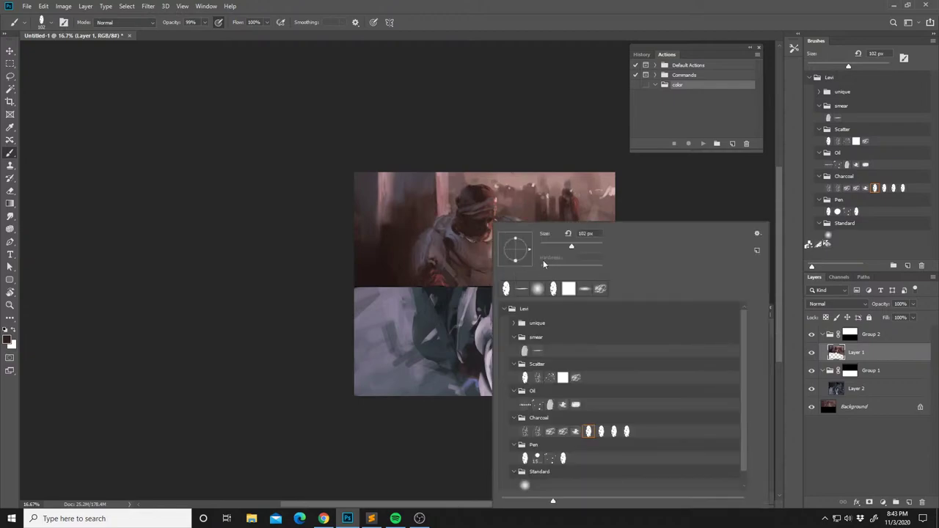
{"action": "left_click", "coordinate": [538, 290]}
{"action": "left_click_drag", "start_coordinate": [571, 246], "coordinate": [596, 248]}
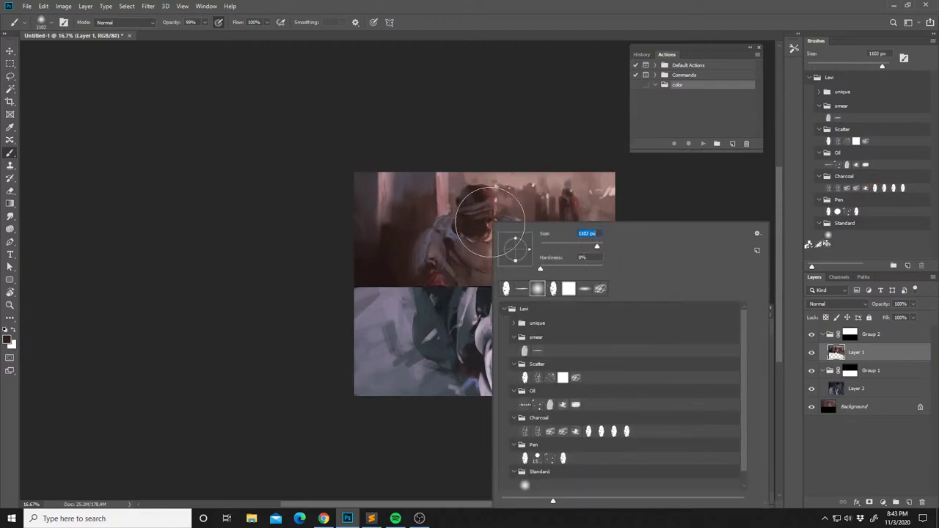
{"action": "right_click", "coordinate": [468, 247], "text": "shift"}
{"action": "left_click", "coordinate": [489, 384]}
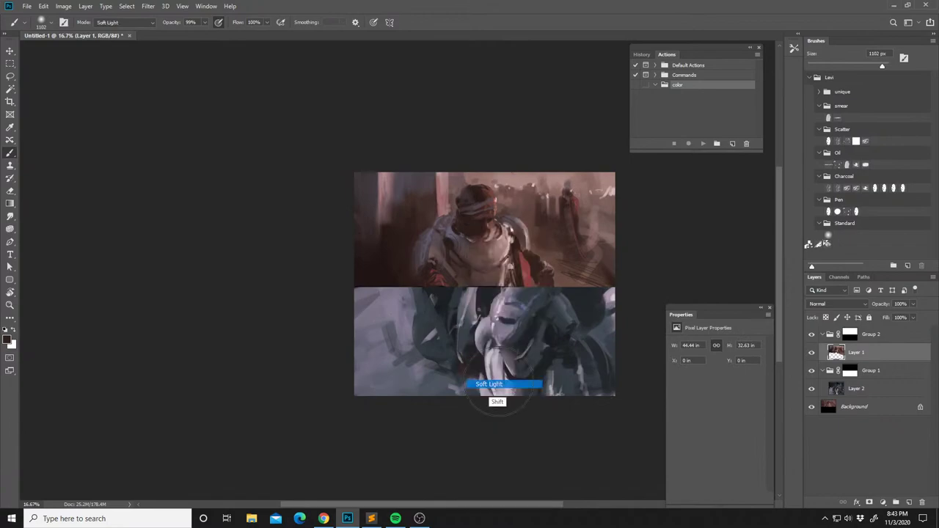
{"action": "left_click", "coordinate": [476, 265]}
{"action": "key", "text": "ctrl+z"}
Narrow the brush tip, reduce it to 259 px and deepen the upper figure's chest and arm with dark and red tones.
{"action": "right_click", "coordinate": [468, 253]}
{"action": "left_click_drag", "start_coordinate": [485, 251], "coordinate": [493, 249]}
{"action": "left_click", "coordinate": [467, 262]}
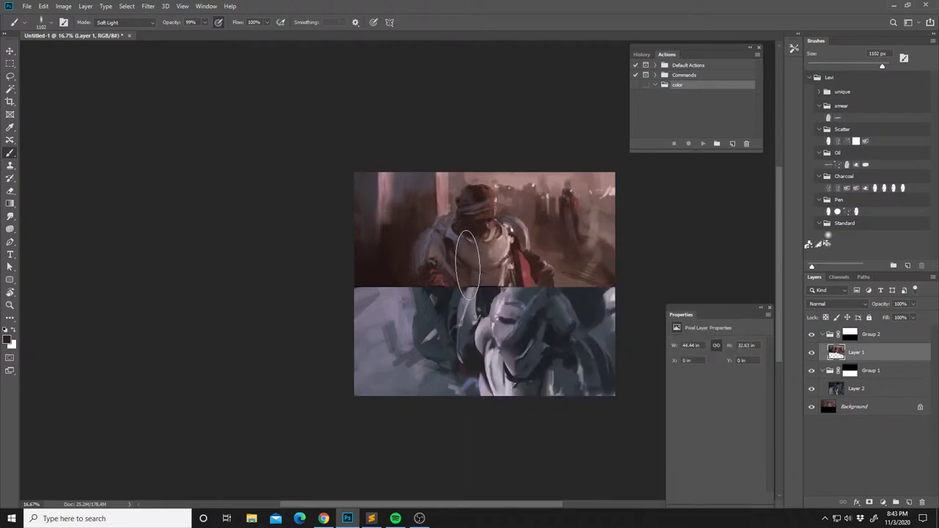
{"action": "right_click", "coordinate": [486, 251]}
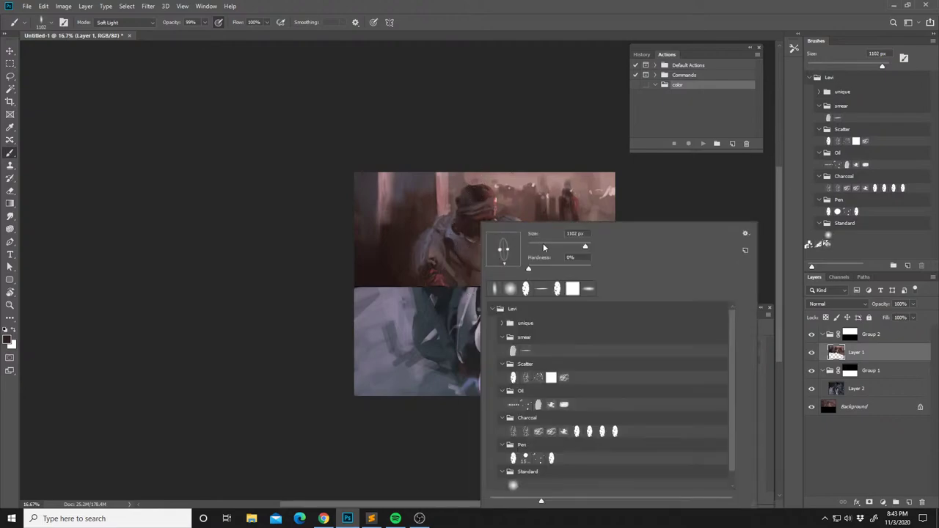
{"action": "key", "text": "Return"}
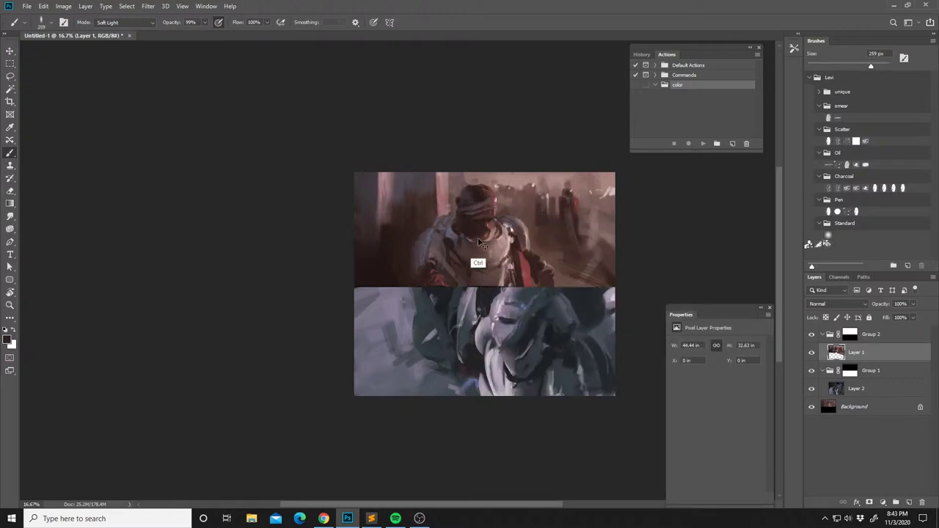
{"action": "left_click", "coordinate": [441, 278], "text": "alt"}
Flip the canvas horizontally and set the brush to white in Color Dodge mode for highlights on the upper figure.
{"action": "key", "text": "ctrl+shift+h"}
{"action": "mouse_move", "coordinate": [502, 300]}
{"action": "left_mouse_down"}
{"action": "mouse_move", "coordinate": [515, 331]}
{"action": "mouse_move", "coordinate": [526, 322]}
{"action": "mouse_move", "coordinate": [500, 268]}
{"action": "mouse_move", "coordinate": [483, 304]}
{"action": "left_mouse_up"}
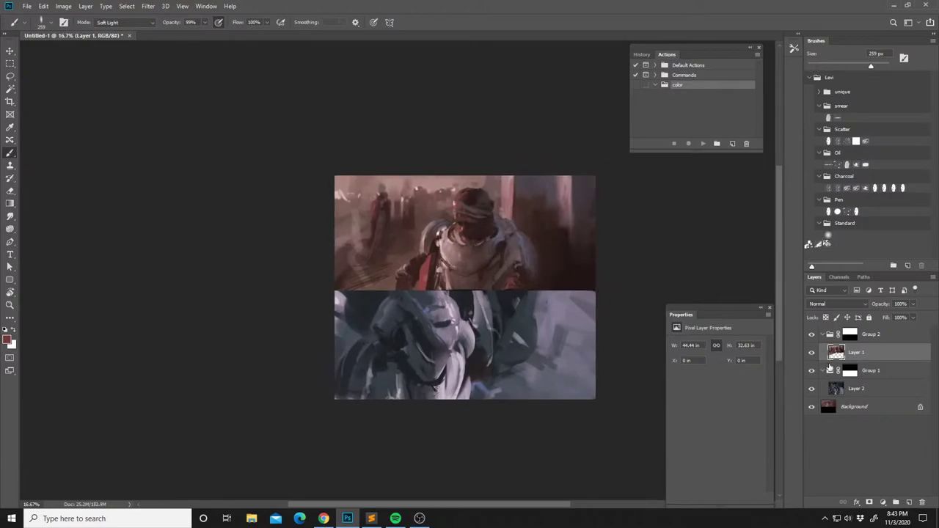
{"action": "left_click_drag", "start_coordinate": [487, 278], "coordinate": [448, 280]}
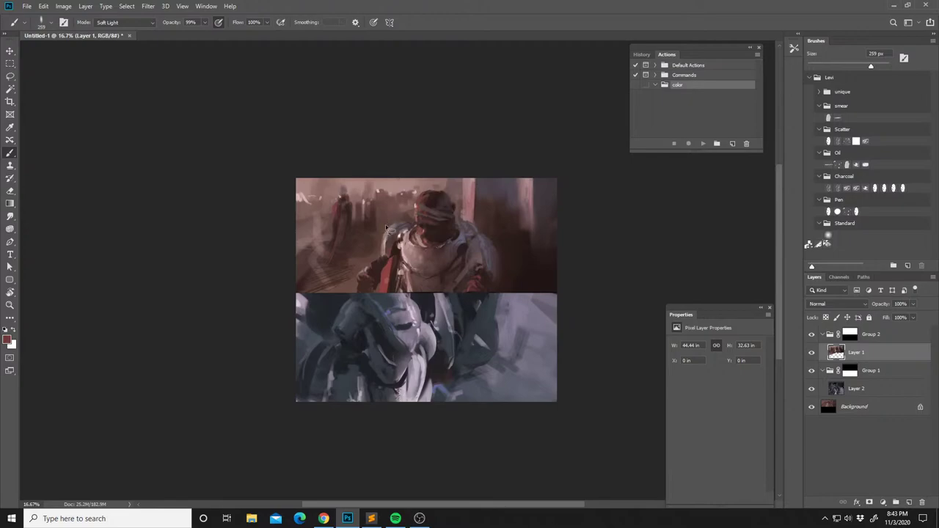
{"action": "key", "text": "l"}
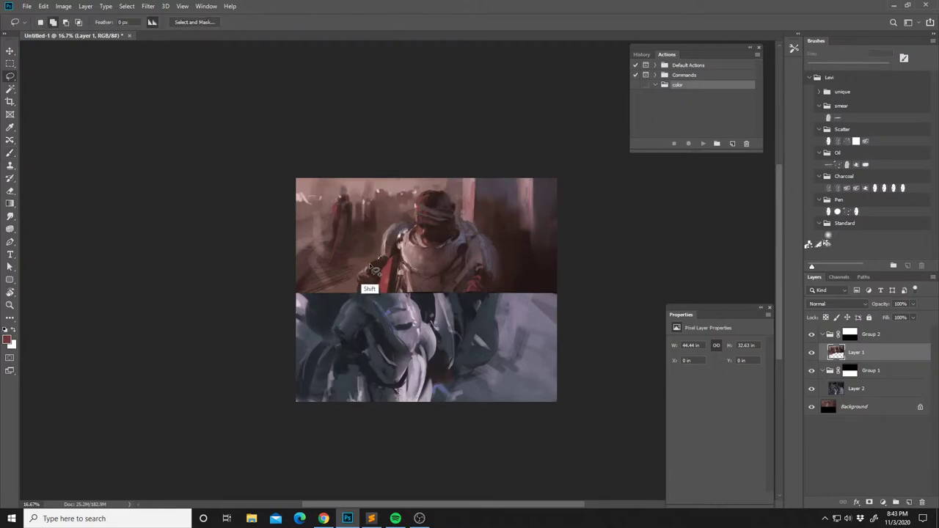
{"action": "key", "text": "b"}
{"action": "key", "text": "d"}
{"action": "key", "text": "x"}
{"action": "right_click", "coordinate": [395, 250], "text": "shift"}
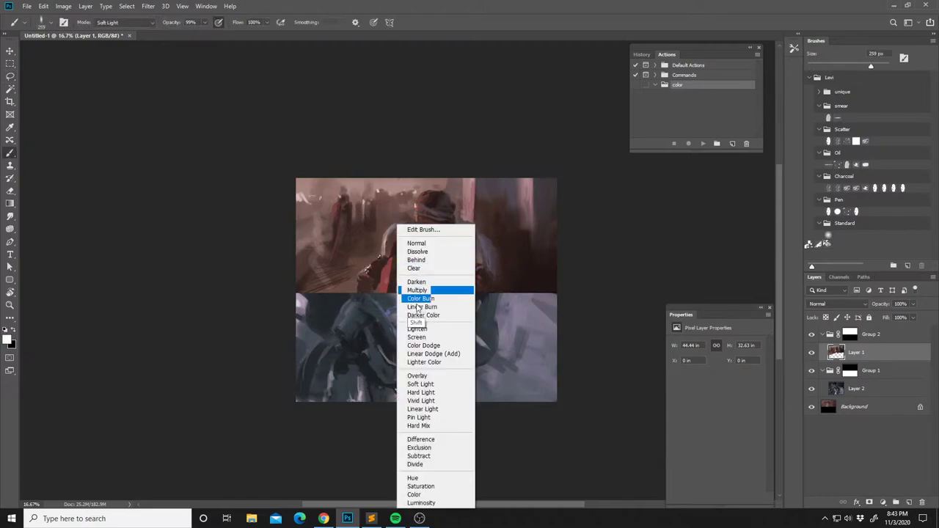
{"action": "left_click", "coordinate": [422, 345]}
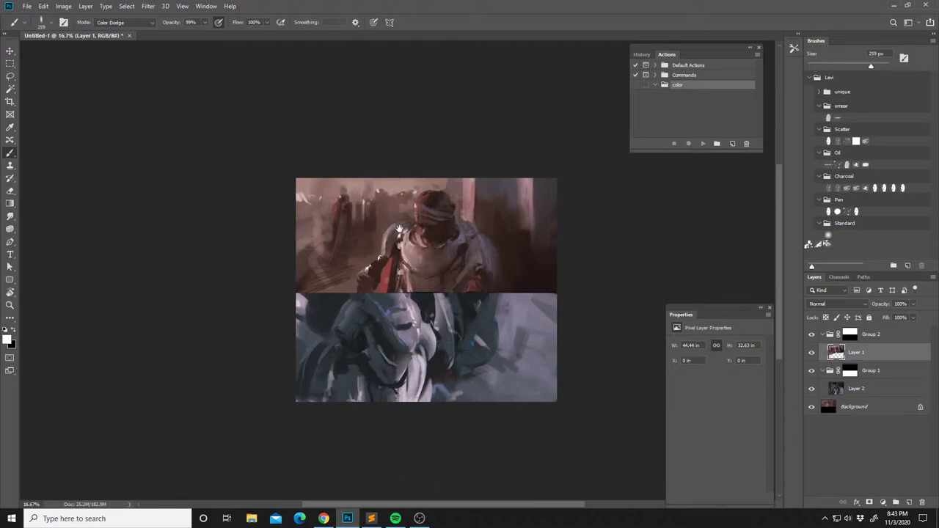
Select the background beside the upper figure's dark arm and clean up the arm's edge with a 149 px mixer brush.
{"action": "key", "text": "l"}
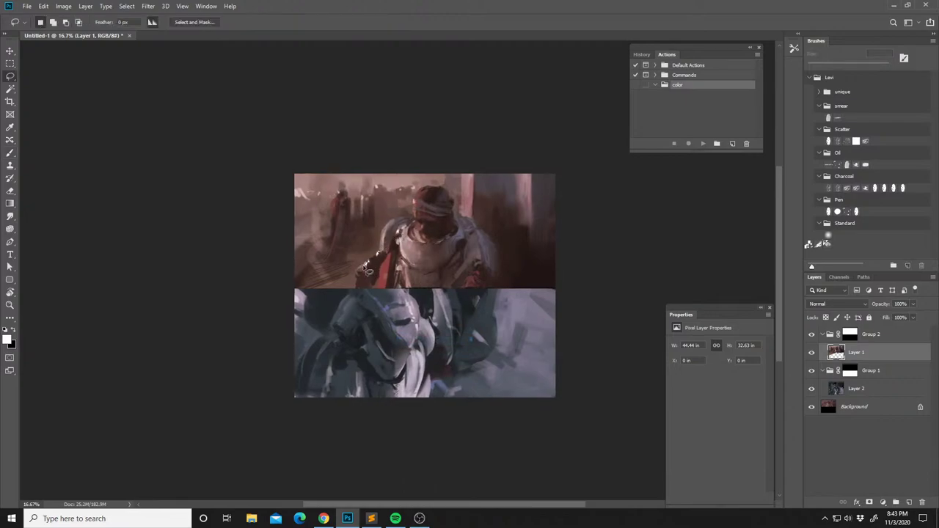
{"action": "mouse_move", "coordinate": [362, 271]}
{"action": "left_mouse_down"}
{"action": "mouse_move", "coordinate": [354, 311]}
{"action": "mouse_move", "coordinate": [369, 242]}
{"action": "mouse_move", "coordinate": [356, 291]}
{"action": "left_mouse_up"}
{"action": "key", "text": "b"}
{"action": "key", "text": "shift+b"}
{"action": "key", "text": "shift+b"}
{"action": "key", "text": "shift+b"}
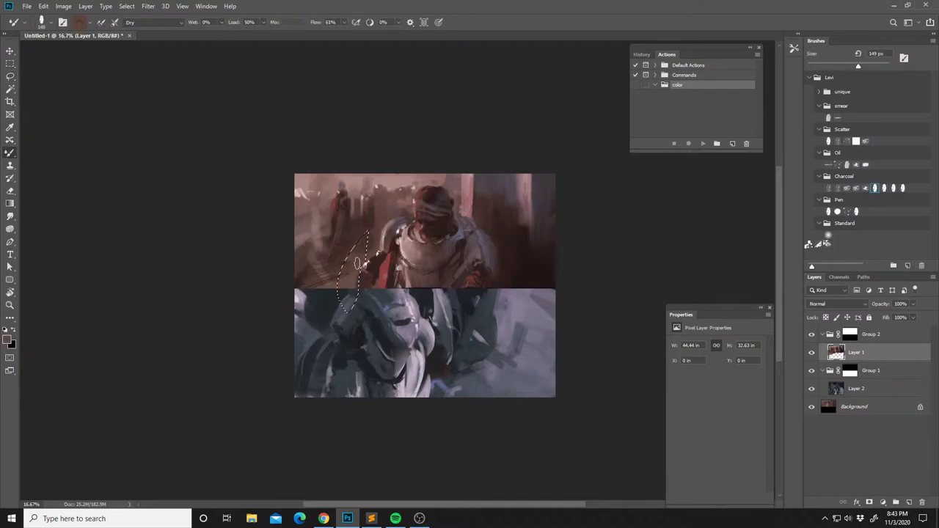
{"action": "key", "text": "ctrl+d"}
{"action": "left_click_drag", "start_coordinate": [366, 265], "coordinate": [404, 295]}
Select the background beside the upper figure's head and paint it with sampled pinkish tones using a 385 px mixer brush.
{"action": "key", "text": "l"}
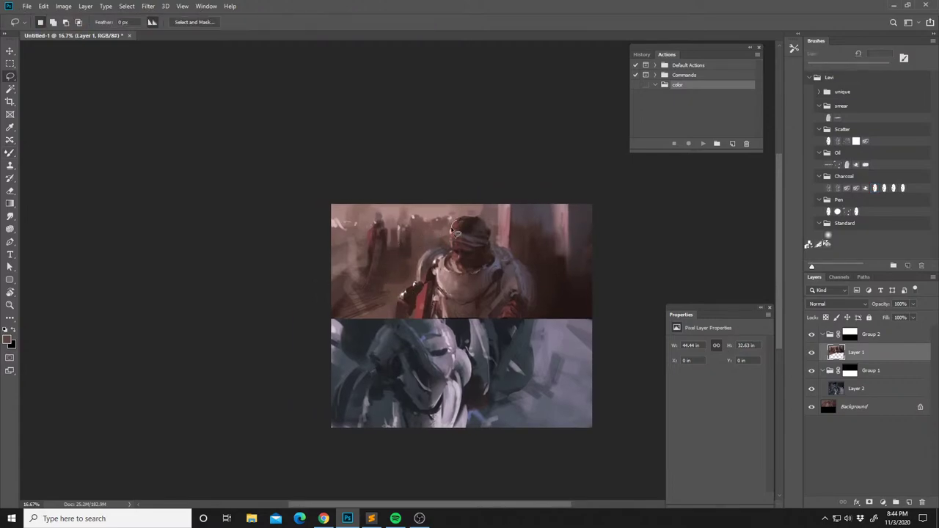
{"action": "mouse_move", "coordinate": [453, 236]}
{"action": "left_mouse_down"}
{"action": "mouse_move", "coordinate": [454, 249]}
{"action": "mouse_move", "coordinate": [444, 254]}
{"action": "mouse_move", "coordinate": [393, 213]}
{"action": "mouse_move", "coordinate": [483, 201]}
{"action": "mouse_move", "coordinate": [486, 217]}
{"action": "mouse_move", "coordinate": [449, 238]}
{"action": "left_mouse_up"}
{"action": "mouse_move", "coordinate": [451, 237]}
{"action": "left_mouse_down"}
{"action": "mouse_move", "coordinate": [480, 229]}
{"action": "mouse_move", "coordinate": [454, 239]}
{"action": "left_mouse_up"}
{"action": "key", "text": "b"}
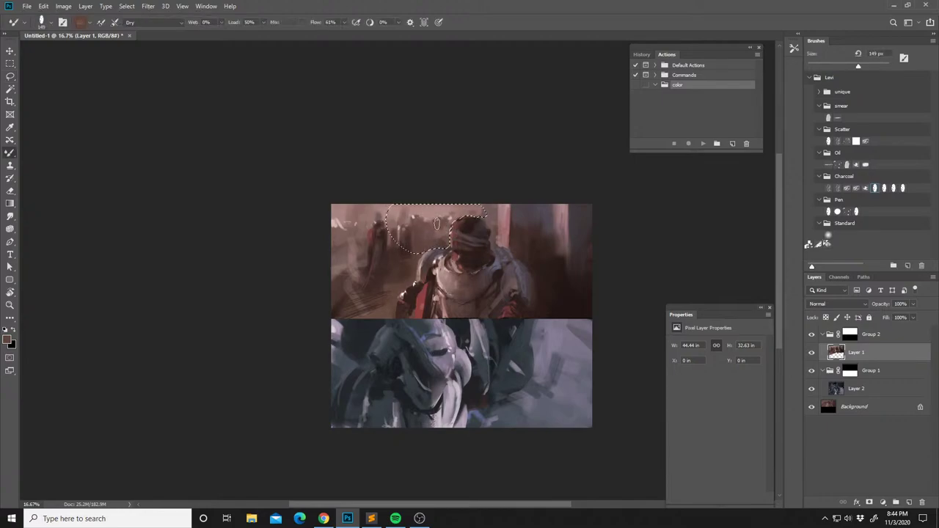
{"action": "right_click", "coordinate": [442, 223]}
{"action": "left_click_drag", "start_coordinate": [542, 246], "coordinate": [544, 246]}
{"action": "left_click", "coordinate": [445, 214]}
{"action": "left_click", "coordinate": [459, 202], "text": "alt"}
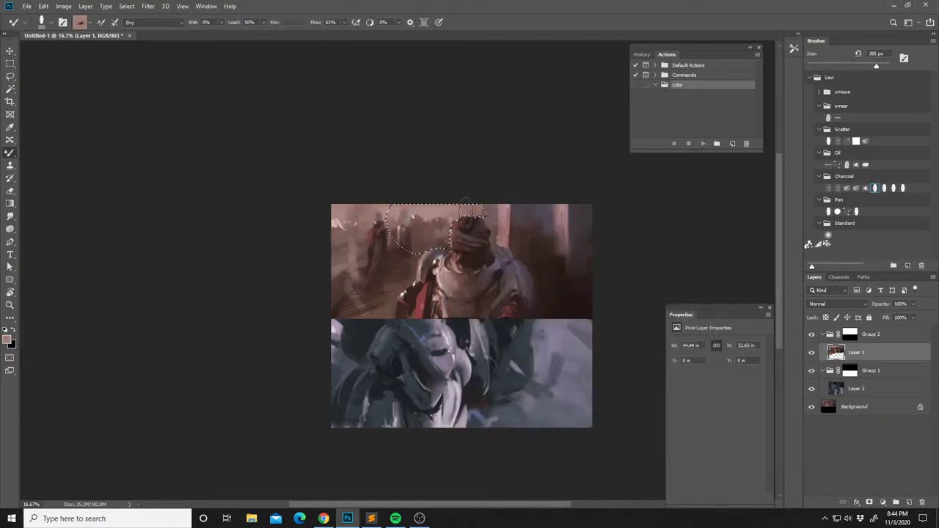
{"action": "left_click", "coordinate": [445, 222], "text": "alt"}
{"action": "left_click", "coordinate": [440, 206], "text": "alt"}
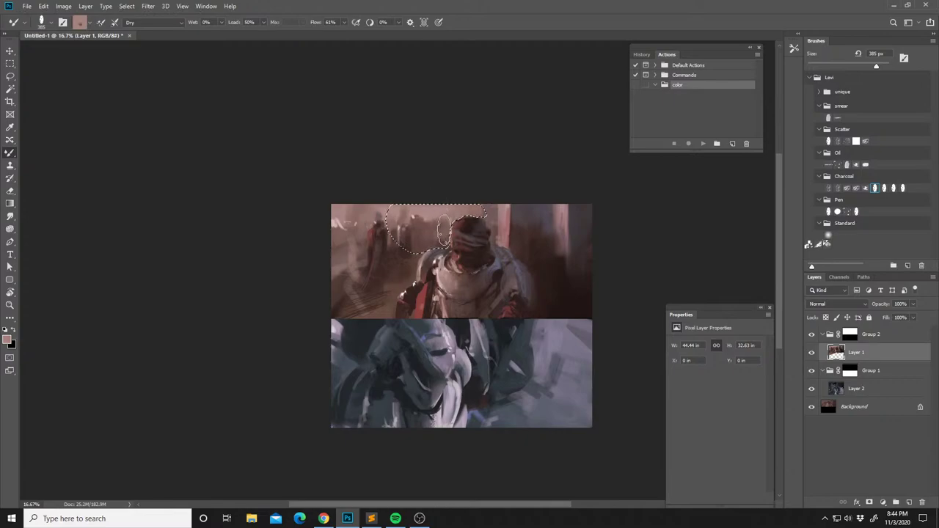
Exclude a strip beside the head from the selection, blend the background around the head and clear the selection.
{"action": "key", "text": "l"}
{"action": "key", "text": "alt+l"}
{"action": "left_click", "coordinate": [435, 223], "text": "alt"}
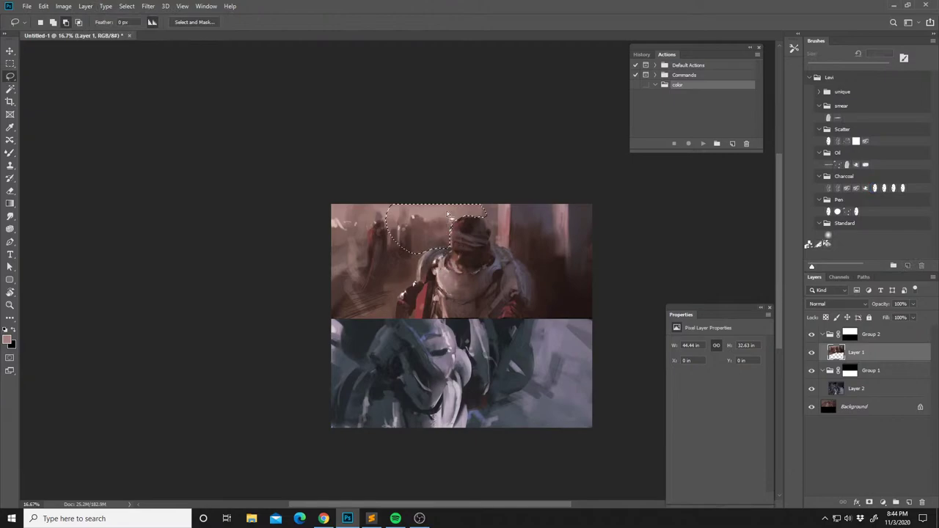
{"action": "left_click", "coordinate": [10, 217]}
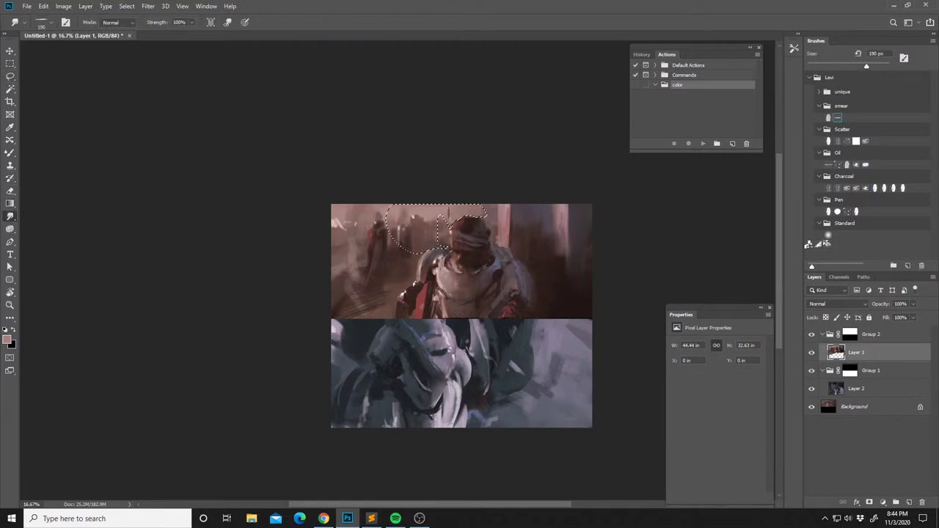
{"action": "key", "text": "b"}
{"action": "key", "text": "ctrl+d"}
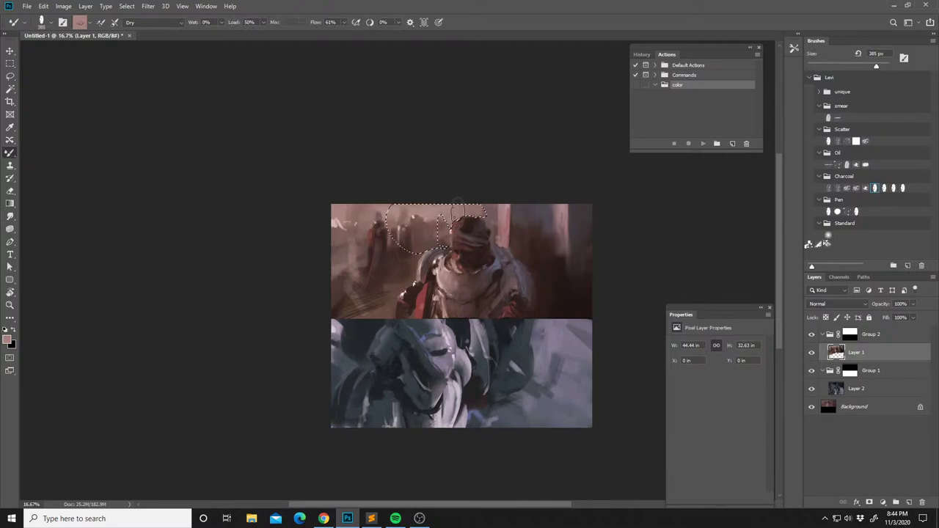
{"action": "key", "text": "ctrl+a"}
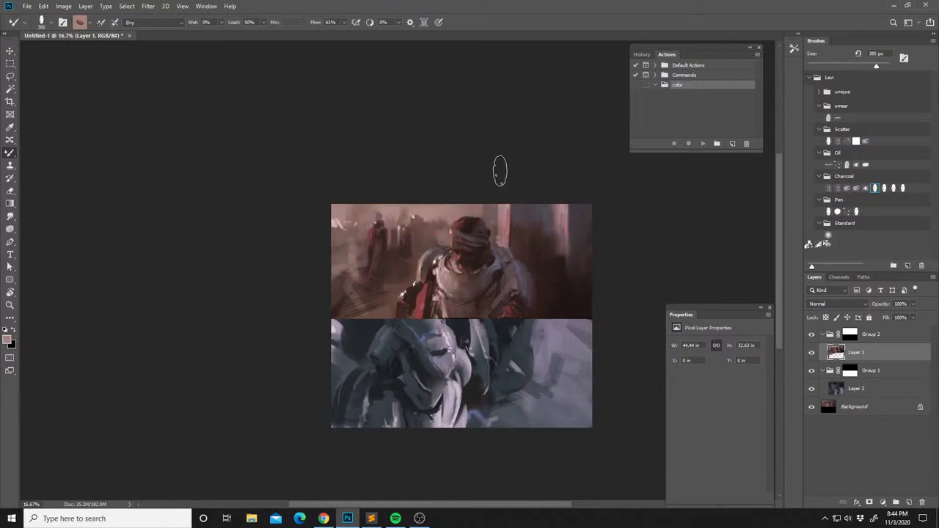
{"action": "key", "text": "ctrl+d"}
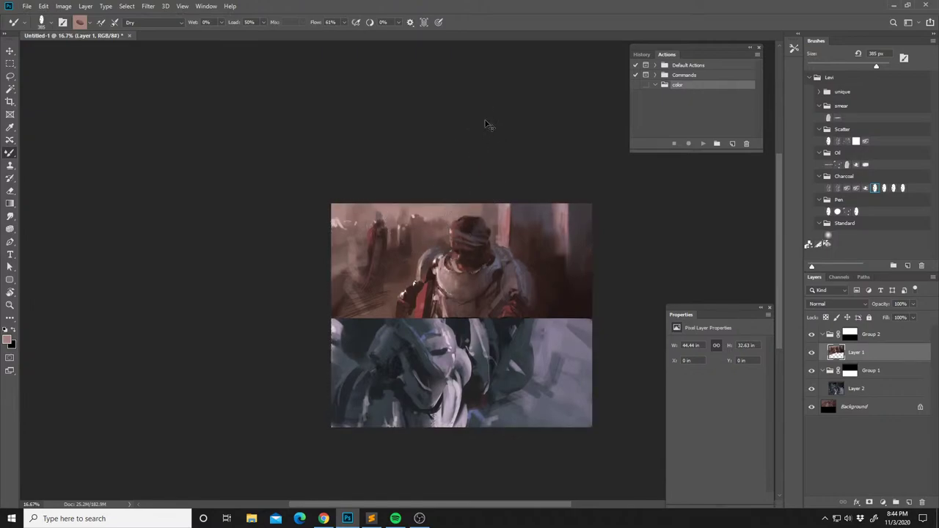
Flip the canvas horizontally, copy the upper figure's shaded shoulder to a new layer and widen it to 113.16%.
{"action": "key", "text": "ctrl+shift+h"}
{"action": "left_click_drag", "start_coordinate": [440, 264], "coordinate": [453, 264]}
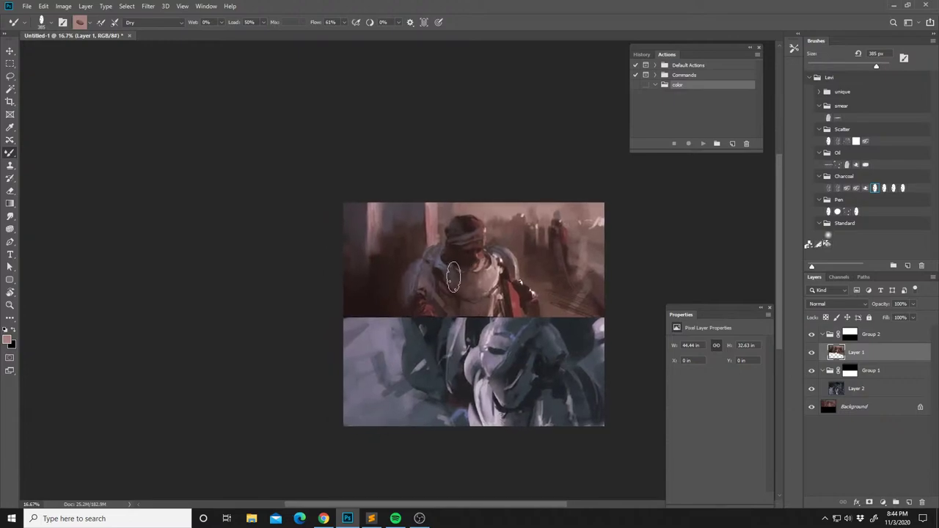
{"action": "left_click", "coordinate": [416, 304], "text": "alt"}
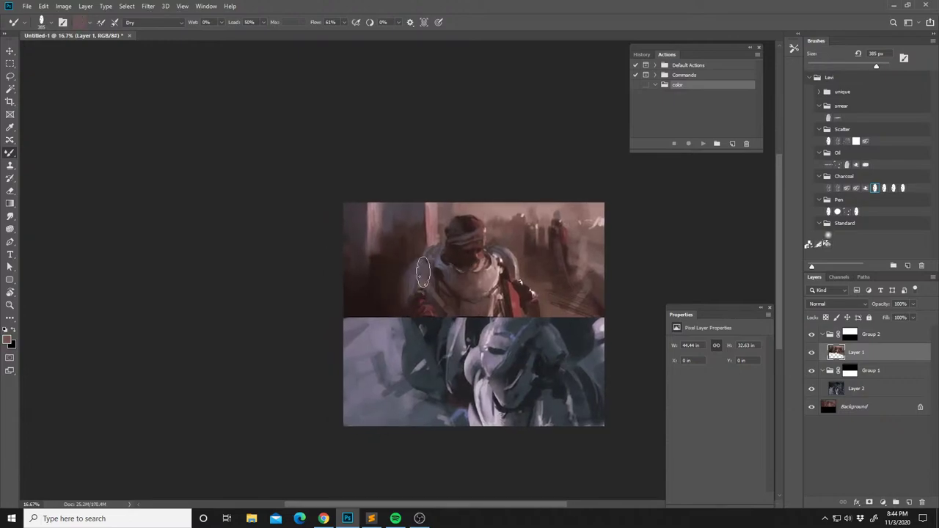
{"action": "key", "text": "l"}
{"action": "mouse_move", "coordinate": [425, 260]}
{"action": "left_mouse_down"}
{"action": "mouse_move", "coordinate": [447, 318]}
{"action": "mouse_move", "coordinate": [428, 336]}
{"action": "mouse_move", "coordinate": [394, 308]}
{"action": "mouse_move", "coordinate": [400, 265]}
{"action": "mouse_move", "coordinate": [425, 260]}
{"action": "left_mouse_up"}
{"action": "key", "text": "ctrl+j"}
{"action": "key", "text": "ctrl+t"}
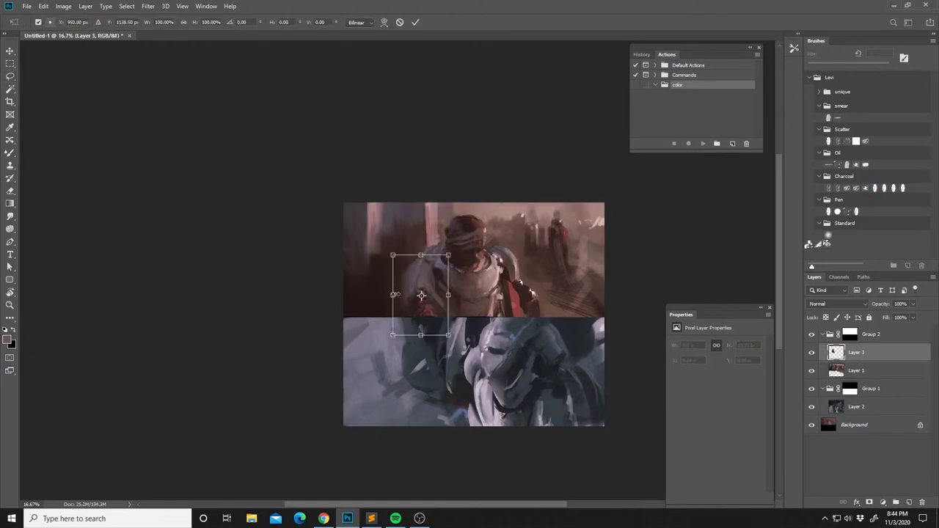
{"action": "left_click_drag", "start_coordinate": [392, 295], "coordinate": [385, 294]}
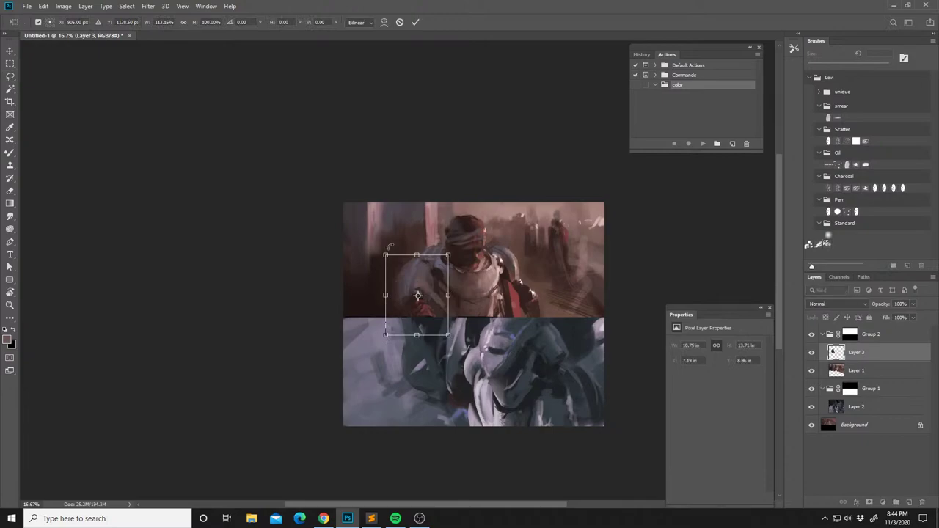
{"action": "key", "text": "Return"}
Merge the widened shoulder copy back into Layer 1 and flip the canvas horizontally.
{"action": "key", "text": "ctrl+r"}
{"action": "mouse_move", "coordinate": [398, 258]}
{"action": "left_mouse_down"}
{"action": "mouse_move", "coordinate": [411, 259]}
{"action": "mouse_move", "coordinate": [406, 275]}
{"action": "left_mouse_up"}
{"action": "key", "text": "ctrl+e"}
{"action": "key", "text": "ctrl+shift+h"}
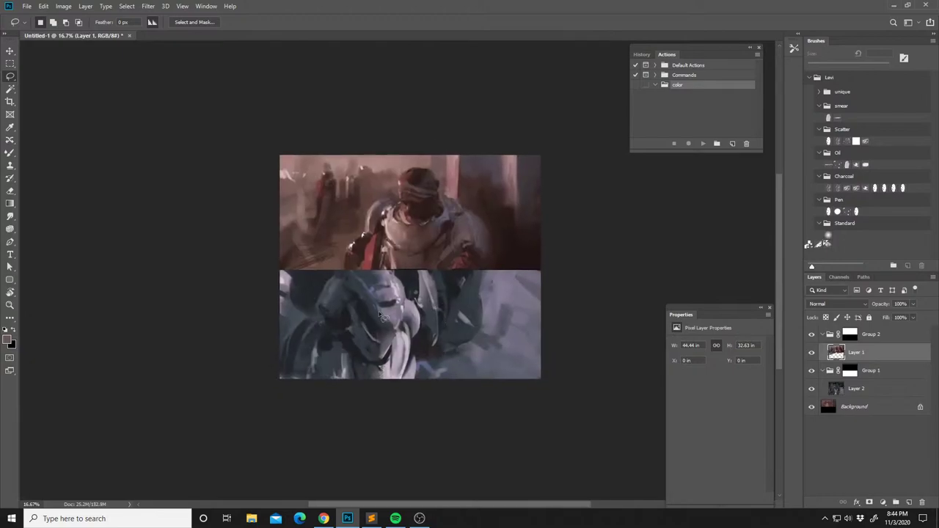
Select the lower figure's helmet on Layer 2 and paint it with sampled pale tones using a 77 px mixer brush.
{"action": "left_click", "coordinate": [11, 216]}
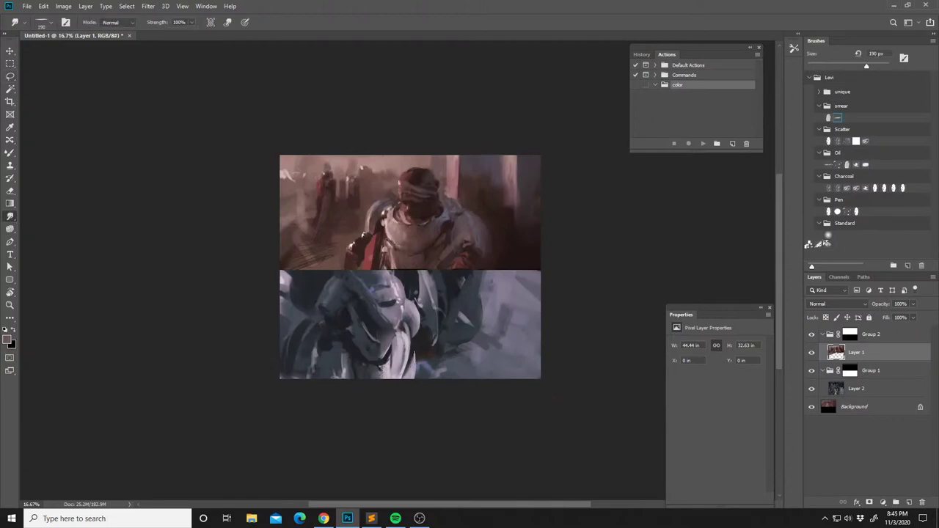
{"action": "left_click", "coordinate": [831, 391]}
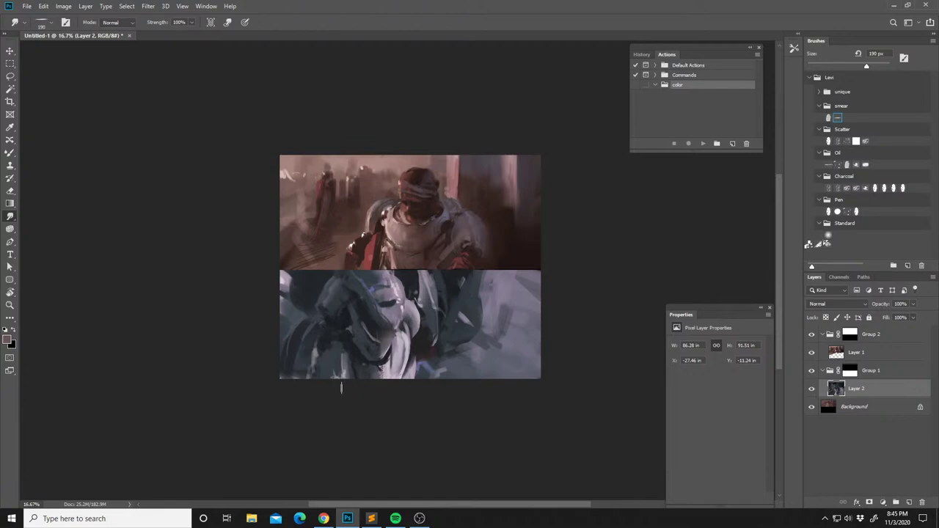
{"action": "mouse_move", "coordinate": [372, 327]}
{"action": "left_mouse_down"}
{"action": "mouse_move", "coordinate": [351, 335]}
{"action": "mouse_move", "coordinate": [391, 328]}
{"action": "mouse_move", "coordinate": [393, 302]}
{"action": "mouse_move", "coordinate": [372, 279]}
{"action": "mouse_move", "coordinate": [374, 331]}
{"action": "left_mouse_up"}
{"action": "key", "text": "l"}
{"action": "key", "text": "b"}
{"action": "left_click", "coordinate": [388, 293], "text": "alt"}
{"action": "right_click", "coordinate": [407, 279]}
{"action": "left_click", "coordinate": [395, 301]}
{"action": "left_click", "coordinate": [383, 298], "text": "alt"}
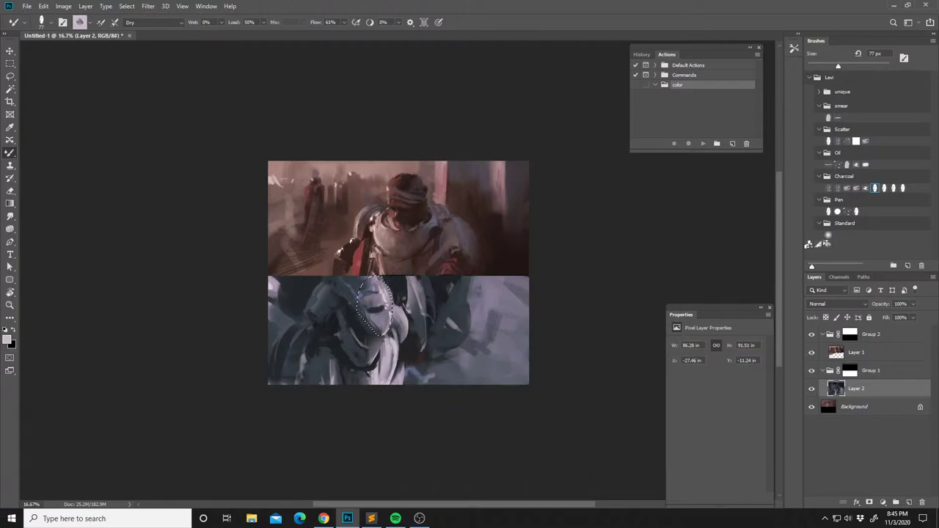
Switch to the regular brush at 48 px in Color Dodge mode and brighten the selected helmet.
{"action": "right_click", "coordinate": [394, 307], "text": "shift"}
{"action": "left_click", "coordinate": [386, 317]}
{"action": "right_click", "coordinate": [377, 296], "text": "shift"}
{"action": "left_click", "coordinate": [386, 278]}
{"action": "key", "text": "shift+b"}
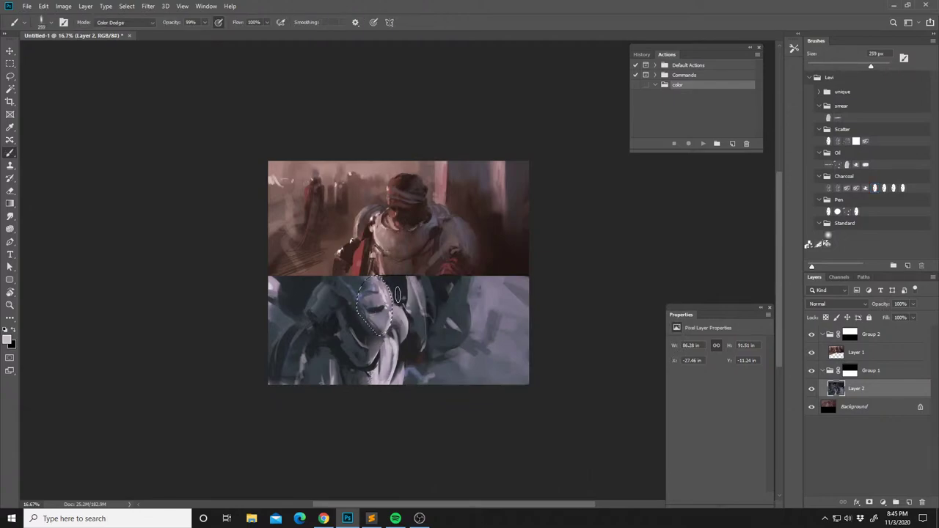
{"action": "right_click", "coordinate": [401, 312]}
{"action": "left_click", "coordinate": [464, 247]}
{"action": "left_click_drag", "start_coordinate": [465, 247], "coordinate": [466, 248]}
{"action": "right_click", "coordinate": [392, 306], "text": "shift"}
{"action": "right_click", "coordinate": [397, 322], "text": "shift"}
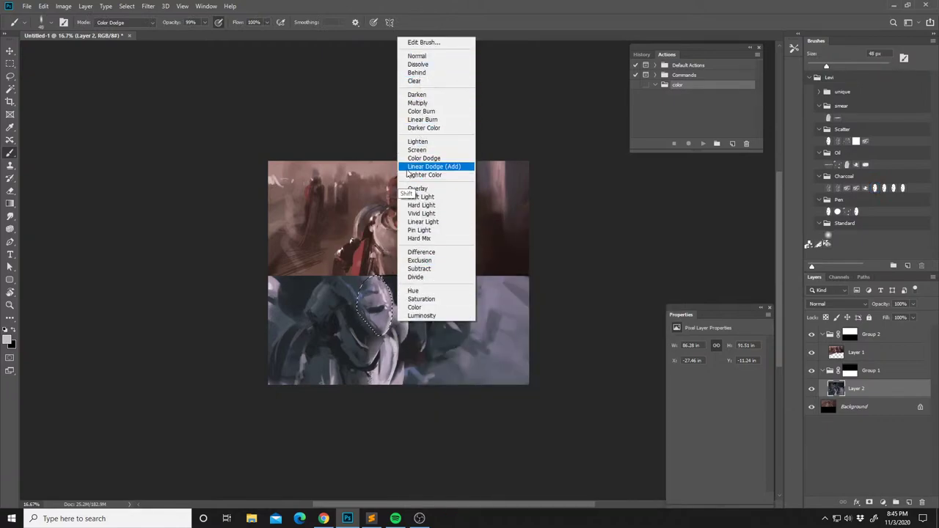
{"action": "left_click", "coordinate": [423, 158]}
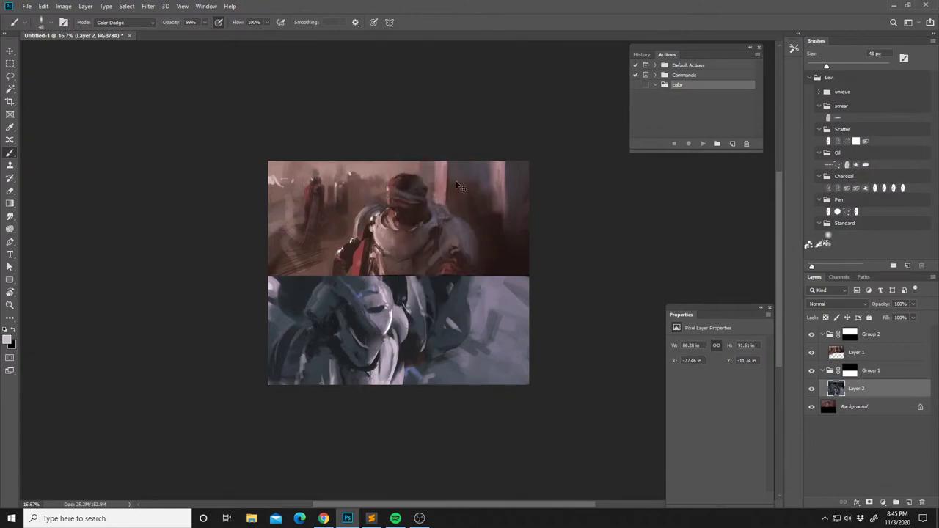
Toggle Layer 2's visibility, clear the helmet selection and flip the canvas horizontally.
{"action": "key", "text": "ctrl+comma"}
{"action": "key", "text": "ctrl+z"}
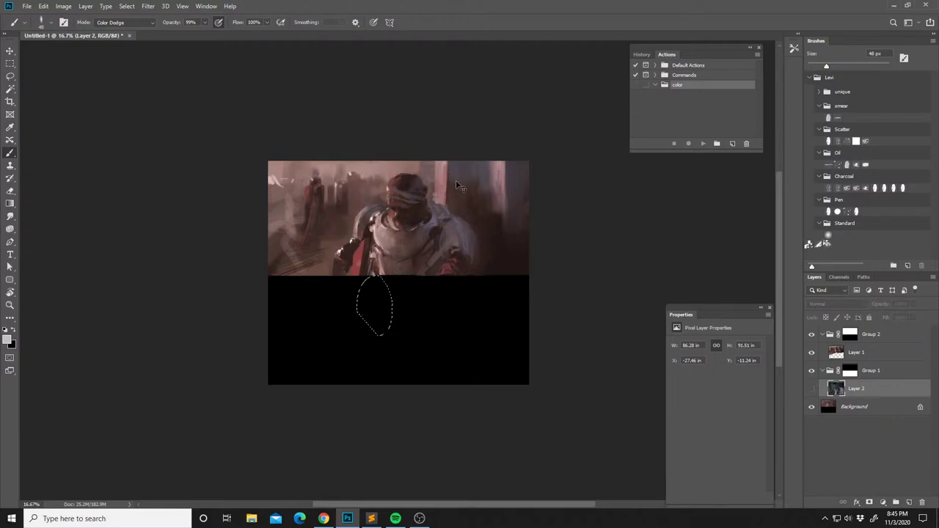
{"action": "key", "text": "ctrl+comma"}
{"action": "key", "text": "ctrl+d"}
{"action": "key", "text": "ctrl+shift+h"}
{"action": "left_click_drag", "start_coordinate": [443, 314], "coordinate": [420, 308]}
Set the brush to Normal mode and paint the cloak folds beside the lower figure's helmet with sampled dark and grey tones.
{"action": "left_click", "coordinate": [362, 339], "text": "alt"}
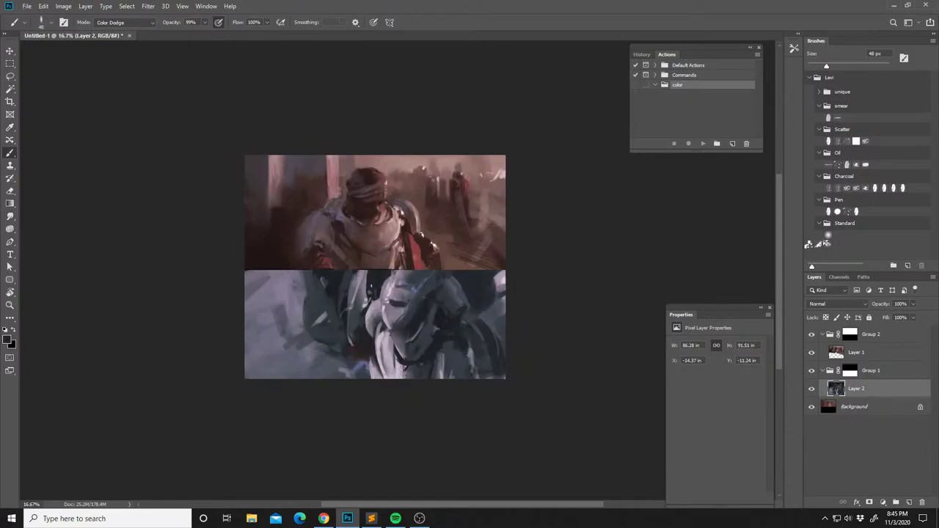
{"action": "right_click", "coordinate": [372, 286], "text": "shift"}
{"action": "left_click", "coordinate": [399, 243]}
{"action": "left_click", "coordinate": [389, 292], "text": "alt"}
{"action": "left_click", "coordinate": [375, 319], "text": "alt"}
{"action": "left_click", "coordinate": [364, 353], "text": "alt"}
{"action": "left_click_drag", "start_coordinate": [365, 348], "coordinate": [352, 296]}
{"action": "left_click", "coordinate": [365, 291], "text": "alt"}
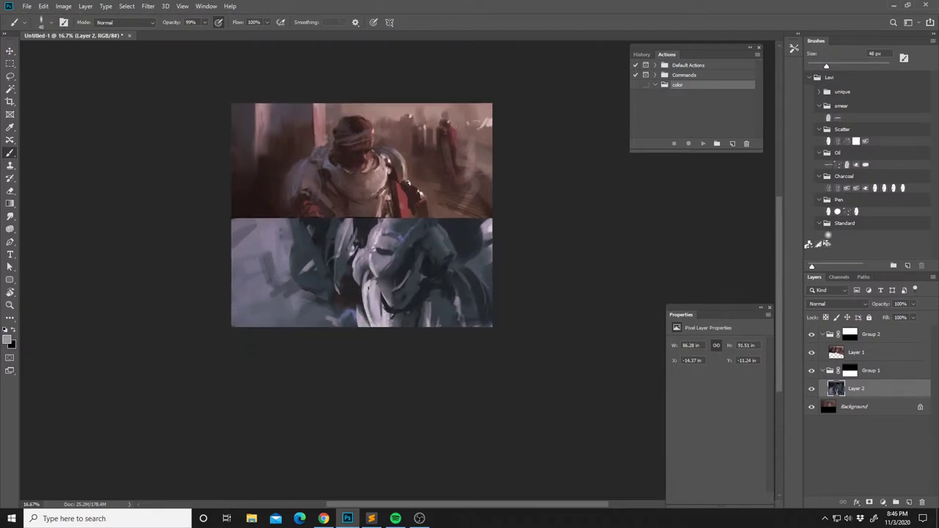
Define the edge of the lower figure's pale torso armor against the dark cloak with sampled tones.
{"action": "key", "text": "l"}
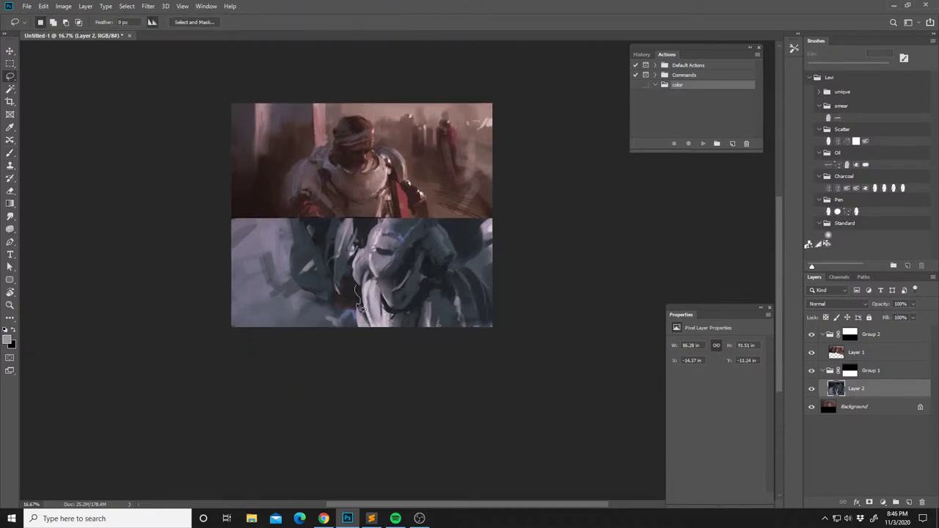
{"action": "key", "text": "b"}
{"action": "left_click", "coordinate": [352, 293], "text": "alt"}
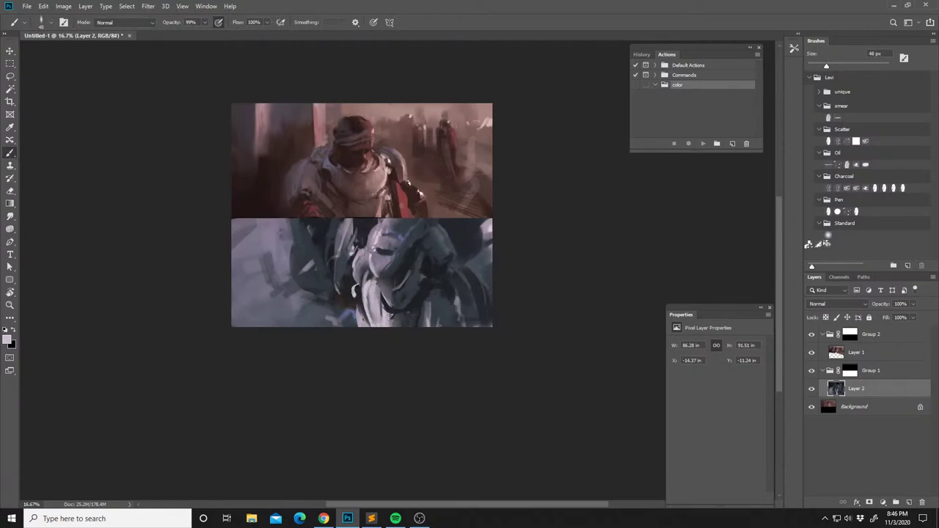
{"action": "left_click", "coordinate": [357, 286], "text": "alt"}
{"action": "left_click", "coordinate": [356, 280], "text": "alt"}
{"action": "left_click", "coordinate": [359, 292], "text": "alt"}
{"action": "left_click_drag", "start_coordinate": [358, 284], "coordinate": [354, 293]}
{"action": "left_click", "coordinate": [363, 298], "text": "alt"}
{"action": "mouse_move", "coordinate": [355, 296]}
{"action": "left_mouse_down"}
{"action": "mouse_move", "coordinate": [331, 285]}
{"action": "mouse_move", "coordinate": [341, 306]}
{"action": "left_mouse_up"}
Lasso a narrow fold of the lower figure's cloak, paint it at 155 px with a sampled dark tone and clear the selection.
{"action": "left_click", "coordinate": [444, 293], "text": "alt"}
{"action": "key", "text": "l"}
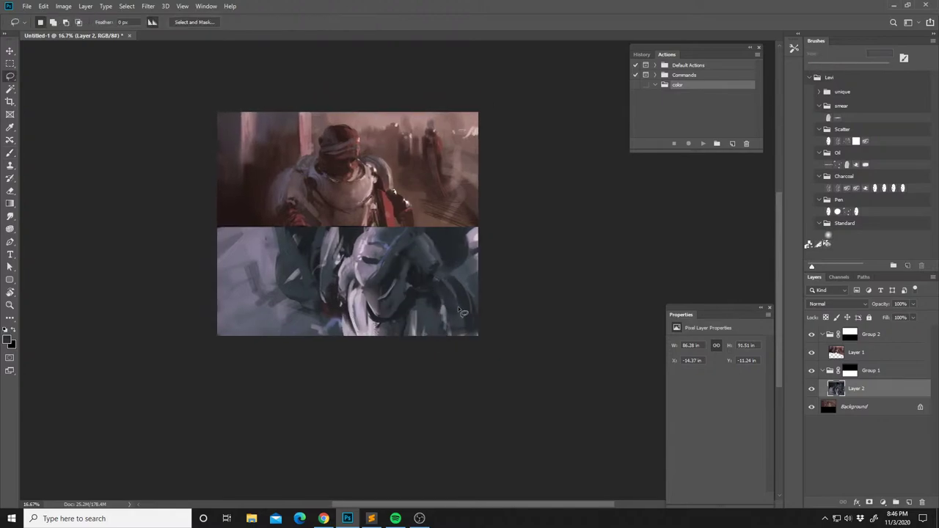
{"action": "mouse_move", "coordinate": [447, 317]}
{"action": "left_mouse_down"}
{"action": "mouse_move", "coordinate": [449, 336]}
{"action": "mouse_move", "coordinate": [459, 302]}
{"action": "mouse_move", "coordinate": [446, 323]}
{"action": "left_mouse_up"}
{"action": "key", "text": "b"}
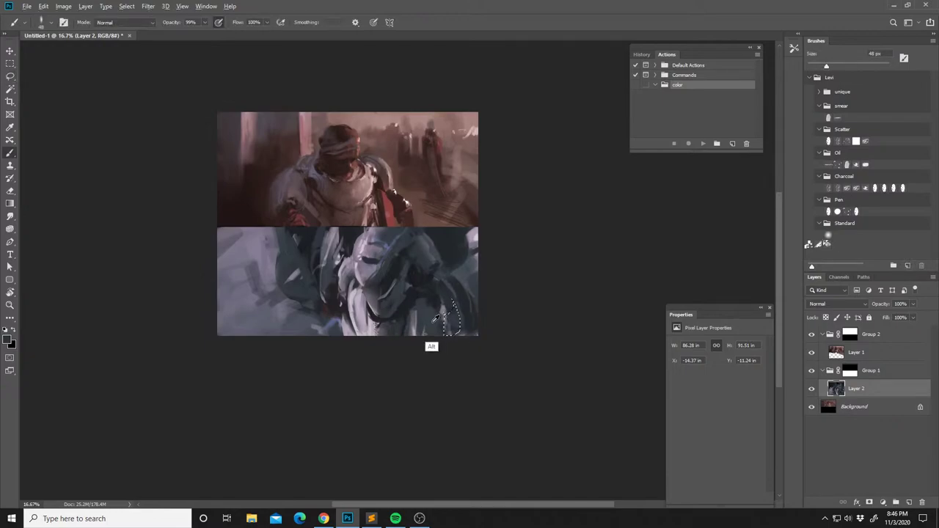
{"action": "right_click", "coordinate": [433, 343]}
{"action": "key", "text": "Return"}
{"action": "mouse_move", "coordinate": [451, 324]}
{"action": "left_mouse_down"}
{"action": "mouse_move", "coordinate": [454, 338]}
{"action": "mouse_move", "coordinate": [440, 331]}
{"action": "left_mouse_up"}
{"action": "key", "text": "ctrl+d"}
Reduce the brush to 37 px and paint the lower figure's cloak folds below the shoulder with sampled tones.
{"action": "left_click", "coordinate": [442, 325], "text": "alt"}
{"action": "left_click", "coordinate": [440, 323], "text": "alt"}
{"action": "left_click", "coordinate": [431, 291], "text": "alt"}
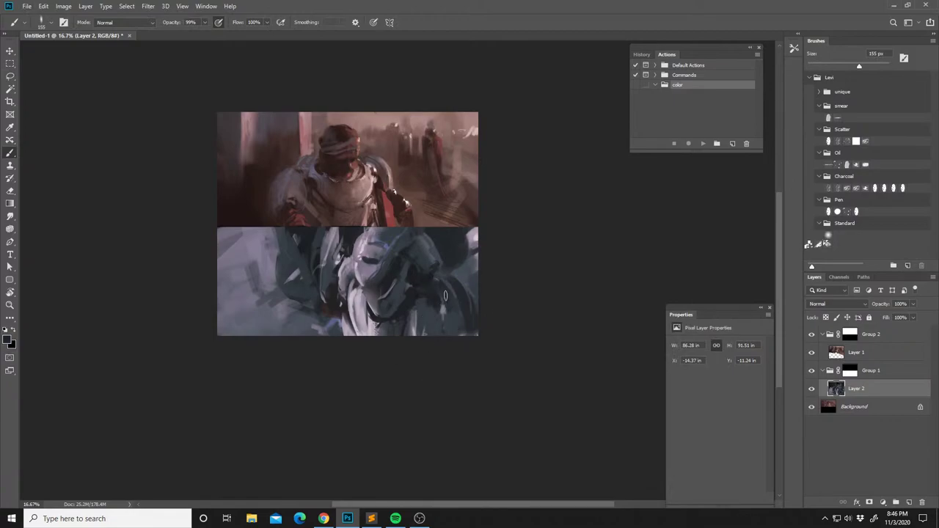
{"action": "right_click", "coordinate": [445, 314]}
{"action": "left_click", "coordinate": [510, 245]}
{"action": "left_click", "coordinate": [433, 315]}
{"action": "left_click", "coordinate": [412, 349]}
{"action": "left_click", "coordinate": [419, 321]}
{"action": "left_click_drag", "start_coordinate": [413, 299], "coordinate": [407, 337]}
{"action": "left_click", "coordinate": [438, 324]}
Refine the outer contour of the lower figure's shoulder and cloak against the background with sampled tones.
{"action": "left_click", "coordinate": [450, 293], "text": "alt"}
{"action": "left_click", "coordinate": [450, 289], "text": "alt"}
{"action": "left_click", "coordinate": [449, 288]}
{"action": "left_click", "coordinate": [451, 279], "text": "alt"}
{"action": "left_click", "coordinate": [455, 269], "text": "alt"}
{"action": "left_click", "coordinate": [473, 290], "text": "alt"}
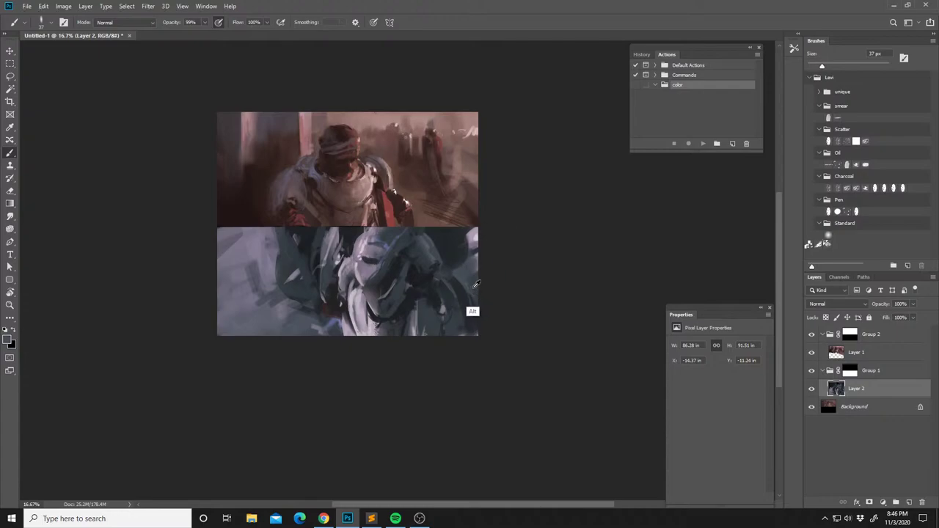
{"action": "left_click", "coordinate": [462, 308]}
{"action": "left_click_drag", "start_coordinate": [435, 312], "coordinate": [462, 313]}
{"action": "left_click", "coordinate": [459, 265]}
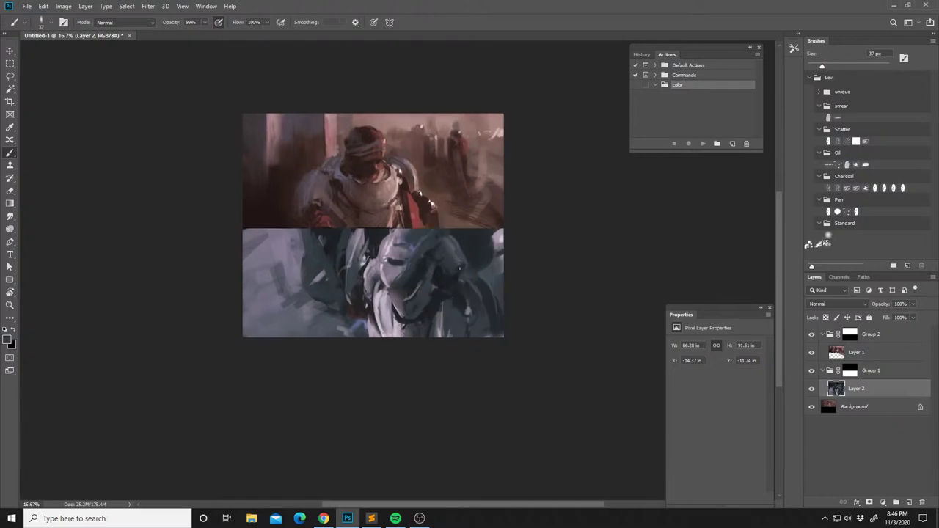
Lasso the face area of the lower figure's helmet and switch to the Mixer Brush.
{"action": "left_click", "coordinate": [405, 276], "text": "alt"}
{"action": "key", "text": "k"}
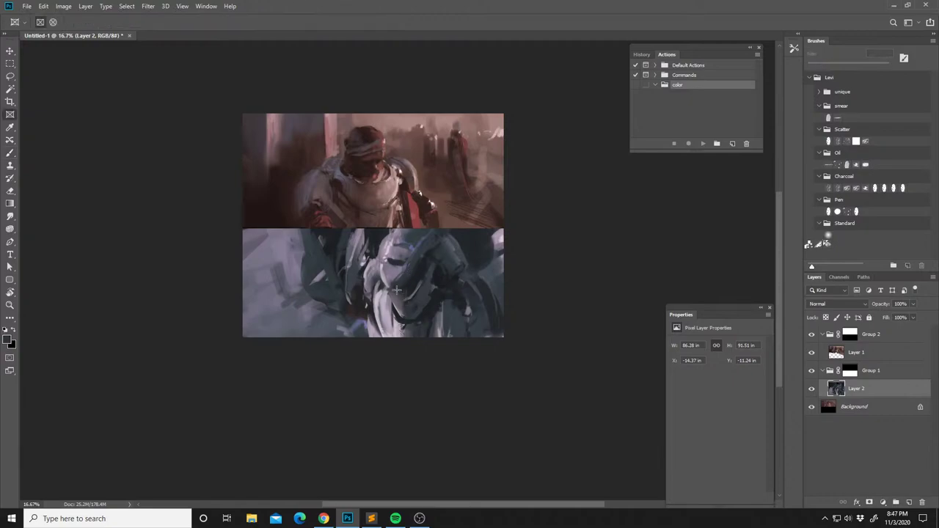
{"action": "key", "text": "l"}
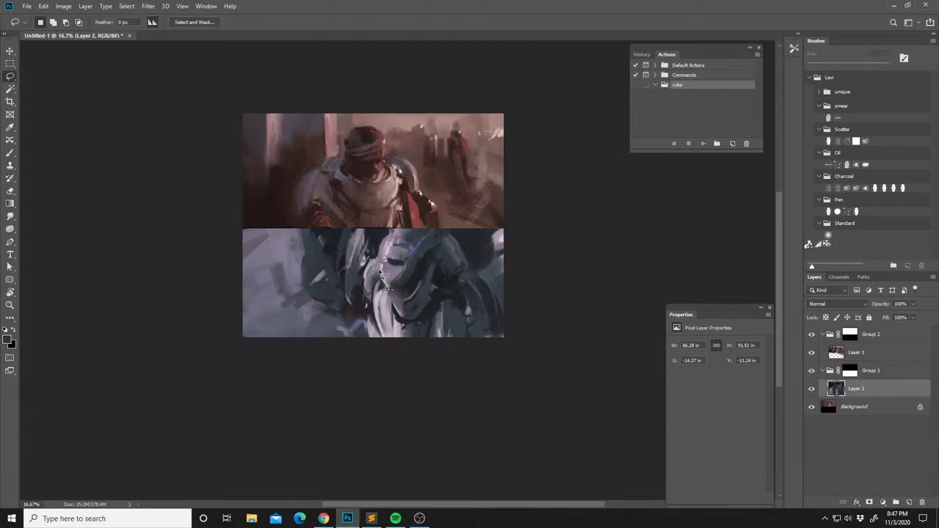
{"action": "mouse_move", "coordinate": [401, 293]}
{"action": "left_mouse_down"}
{"action": "mouse_move", "coordinate": [413, 257]}
{"action": "mouse_move", "coordinate": [371, 247]}
{"action": "mouse_move", "coordinate": [396, 287]}
{"action": "left_mouse_up"}
{"action": "key", "text": "b"}
{"action": "key", "text": "shift+b"}
{"action": "key", "text": "shift+b"}
{"action": "key", "text": "shift+b"}
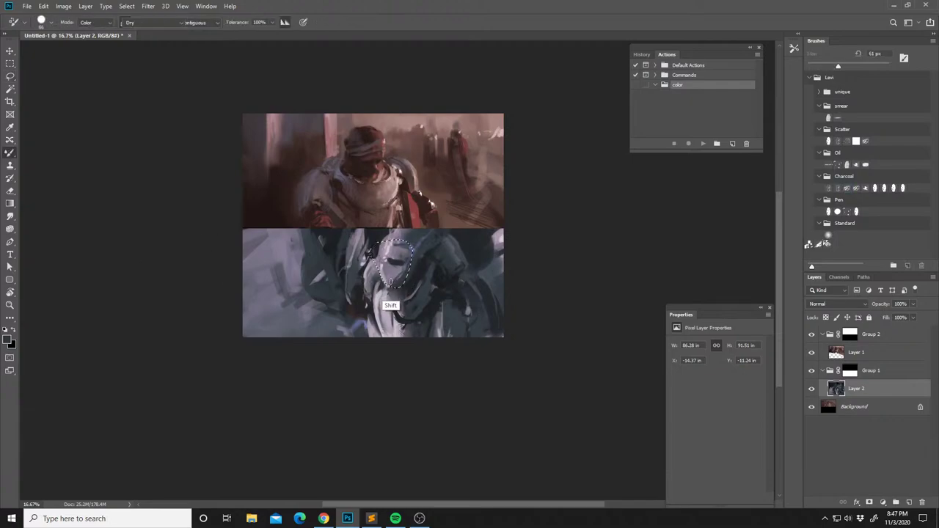
Blend sampled grey tones across the selected helmet face using the Charcoal mixer brush at 149 px.
{"action": "right_click", "coordinate": [389, 304]}
{"action": "left_click", "coordinate": [387, 279], "text": "alt"}
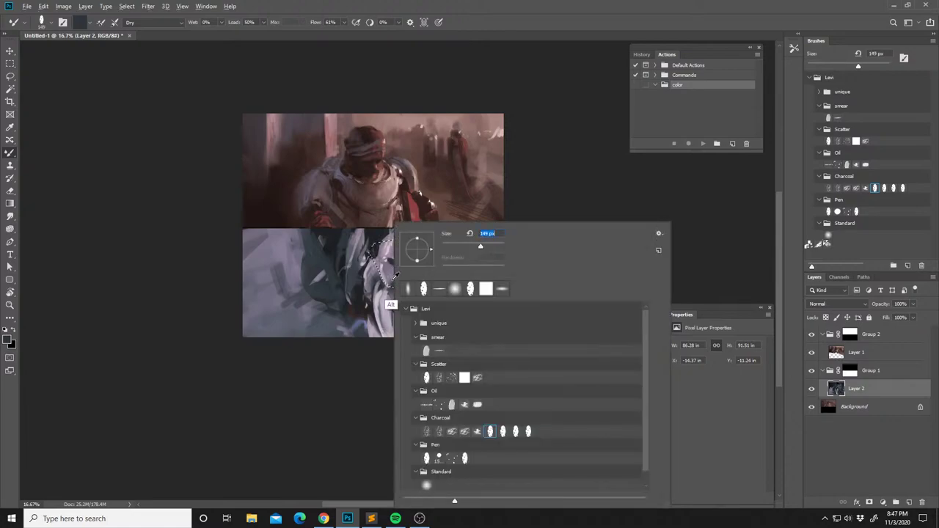
{"action": "left_click", "coordinate": [389, 280], "text": "alt"}
{"action": "left_click", "coordinate": [402, 273], "text": "alt"}
{"action": "left_click", "coordinate": [399, 270], "text": "alt"}
{"action": "mouse_move", "coordinate": [401, 271]}
{"action": "left_mouse_down"}
{"action": "mouse_move", "coordinate": [403, 289]}
{"action": "mouse_move", "coordinate": [384, 277]}
{"action": "left_mouse_up"}
{"action": "left_click", "coordinate": [392, 273], "text": "alt"}
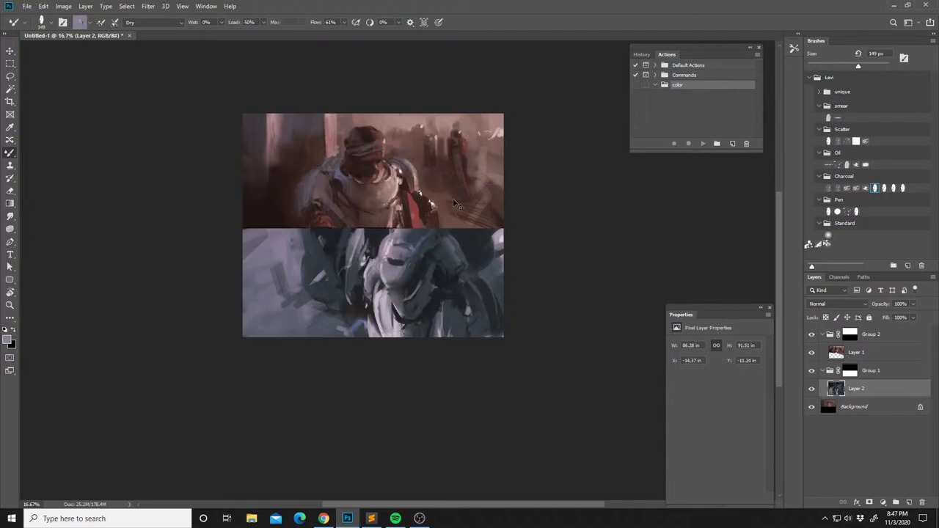
Flip the canvas horizontally, lasso the strip beneath the lower figure's helmet and deepen its shadow with a sampled dark tone.
{"action": "key", "text": "ctrl+shift+h"}
{"action": "left_click_drag", "start_coordinate": [437, 313], "coordinate": [458, 313]}
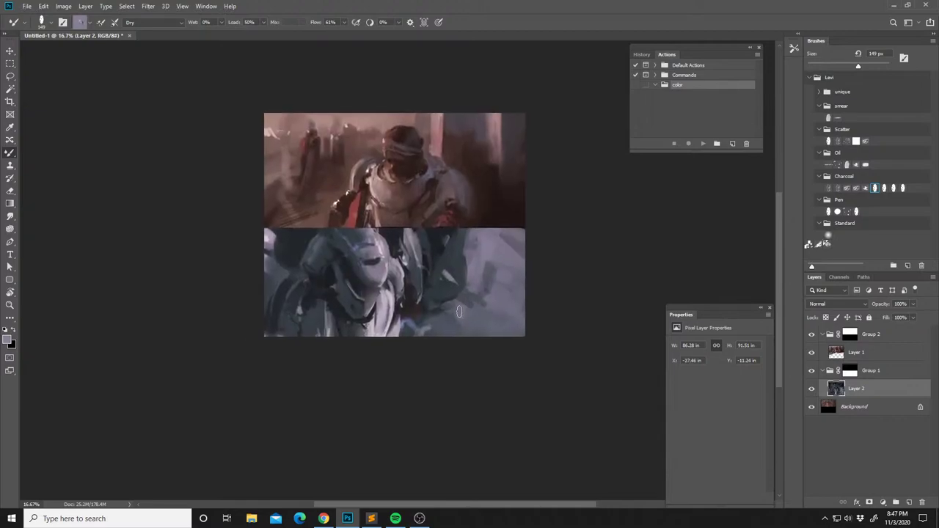
{"action": "key", "text": "l"}
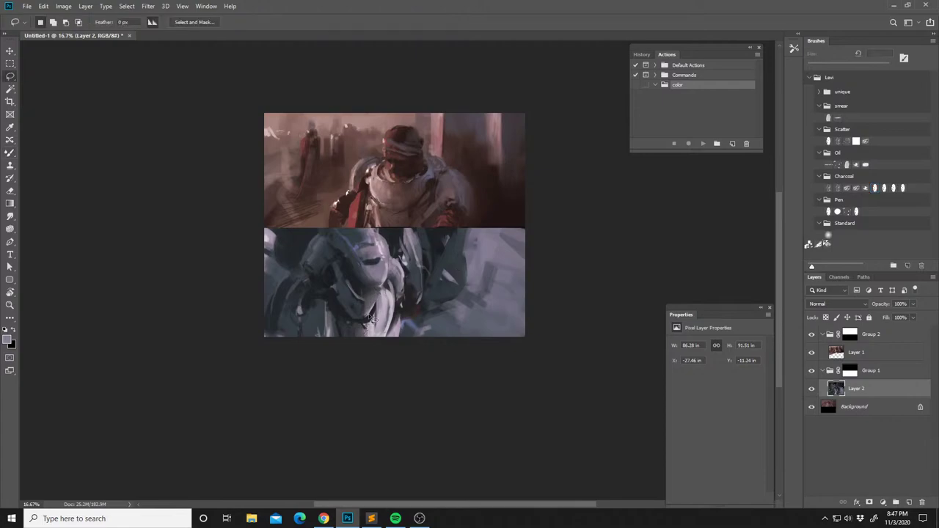
{"action": "mouse_move", "coordinate": [384, 297]}
{"action": "left_mouse_down"}
{"action": "mouse_move", "coordinate": [370, 322]}
{"action": "mouse_move", "coordinate": [381, 288]}
{"action": "left_mouse_up"}
{"action": "key", "text": "b"}
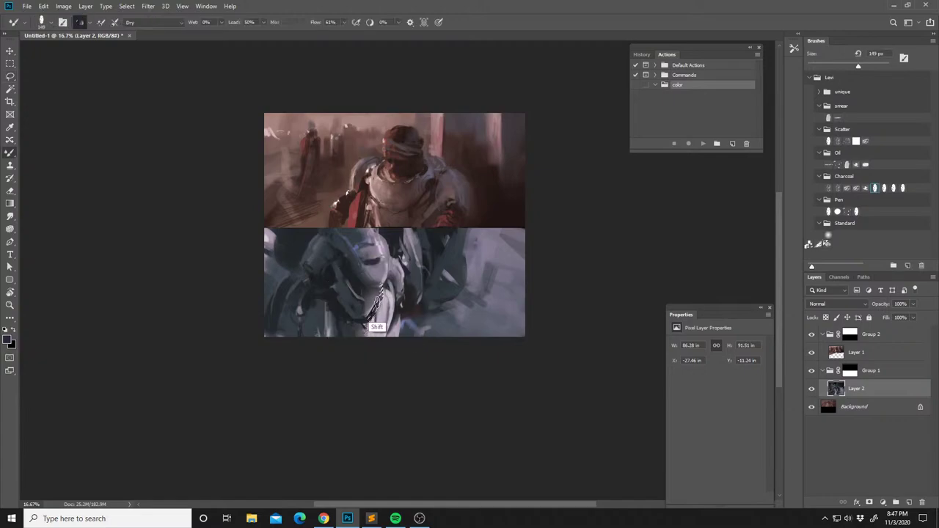
{"action": "left_click", "coordinate": [375, 311], "text": "alt"}
{"action": "key", "text": "b"}
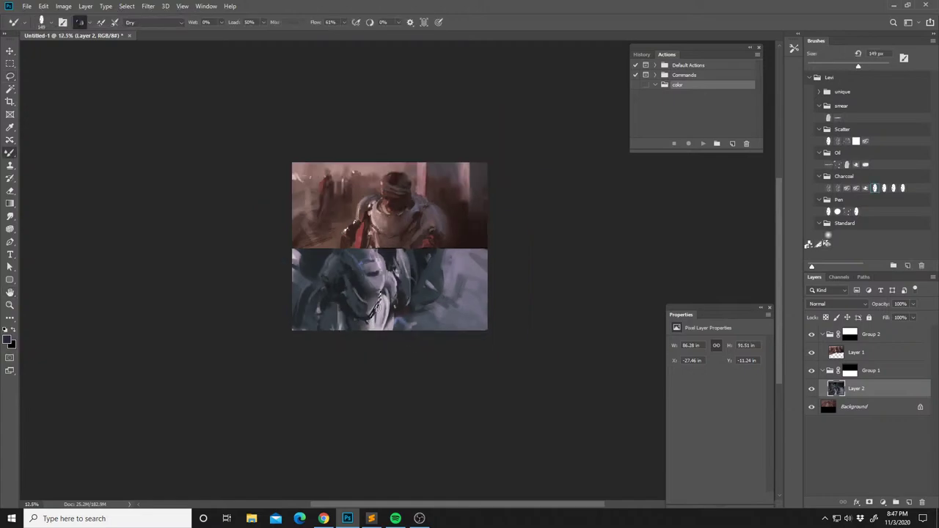
Blend the edge between the lower figure's helmet and the dark cloak with a sampled tone.
{"action": "left_click_drag", "start_coordinate": [399, 278], "coordinate": [393, 304]}
{"action": "left_click", "coordinate": [390, 291], "text": "alt"}
{"action": "left_click_drag", "start_coordinate": [399, 293], "coordinate": [397, 293]}
Duplicate Layer 1, apply the Find Edges filter to the copy and set its blend mode to Color Burn.
{"action": "left_click", "coordinate": [441, 225], "text": "ctrl"}
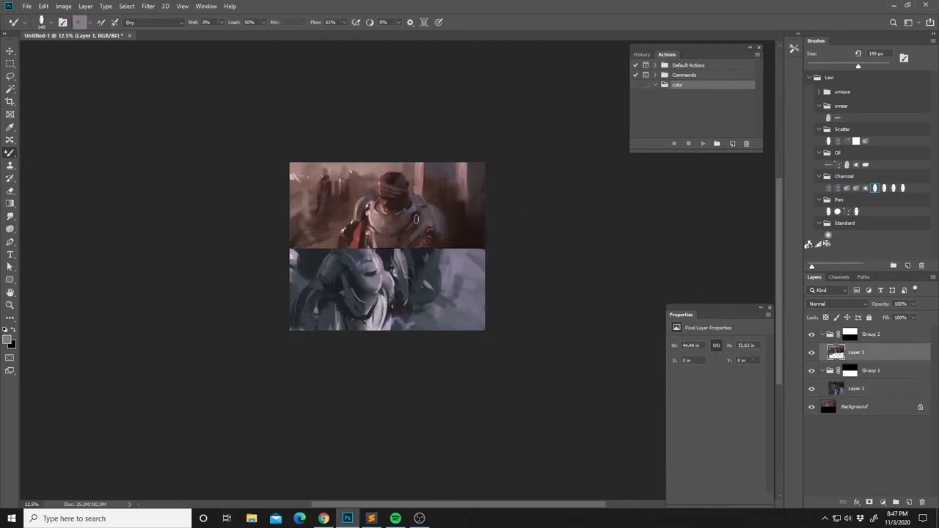
{"action": "key", "text": "l"}
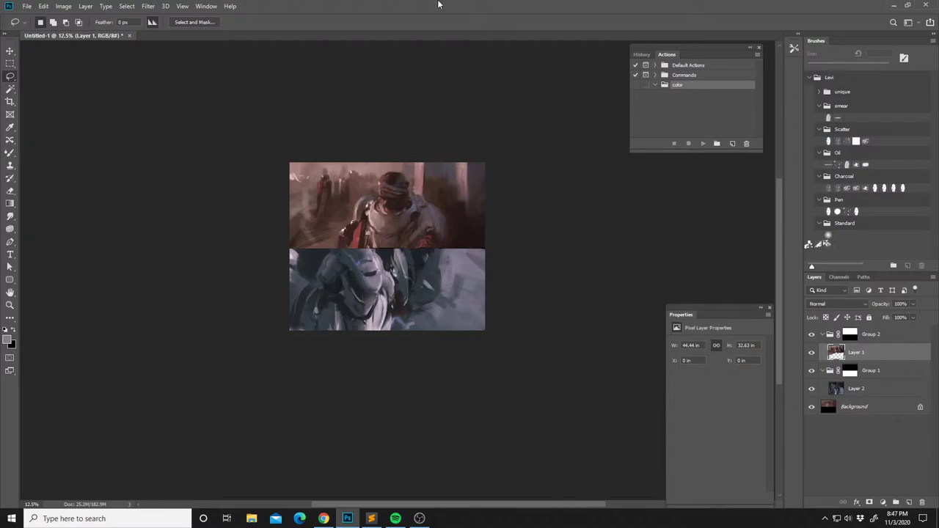
{"action": "key", "text": "ctrl+j"}
{"action": "left_click", "coordinate": [147, 6]}
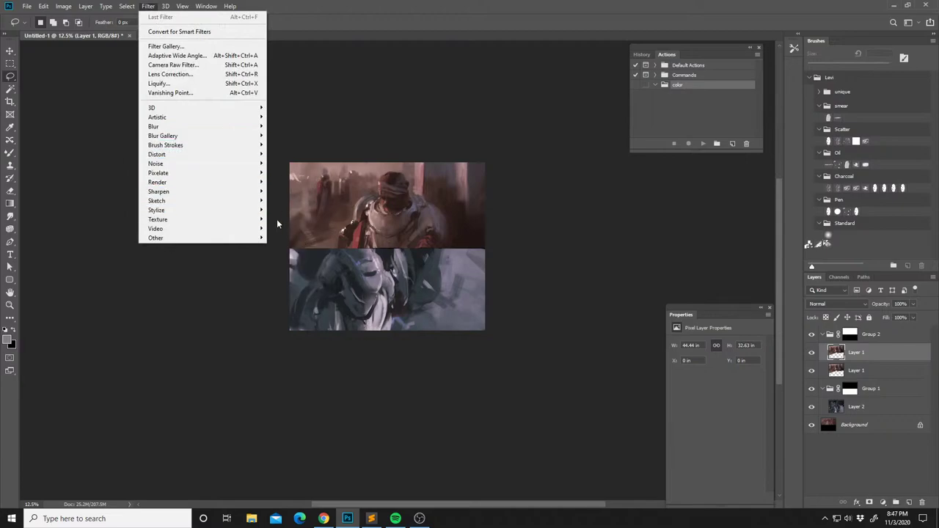
{"action": "mouse_move", "coordinate": [258, 213]}
{"action": "left_click", "coordinate": [294, 236]}
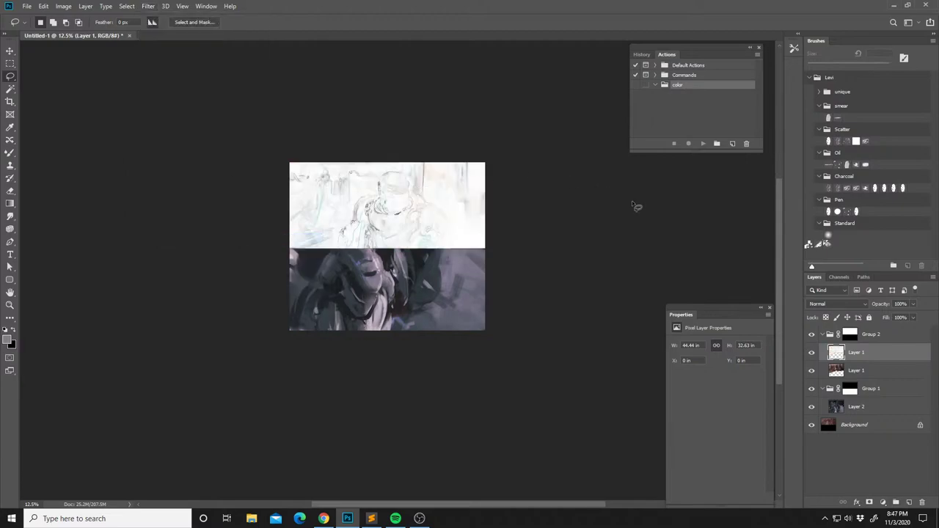
{"action": "left_click", "coordinate": [833, 307]}
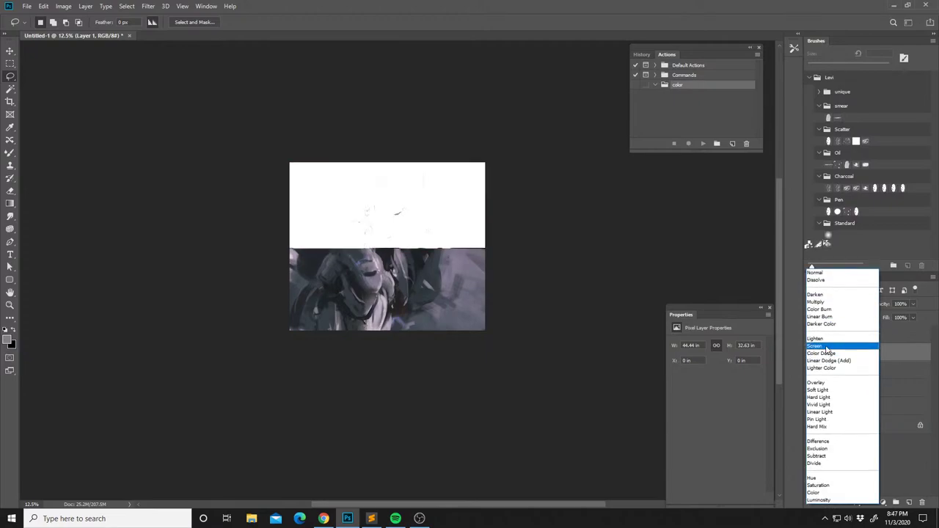
{"action": "left_click", "coordinate": [823, 311]}
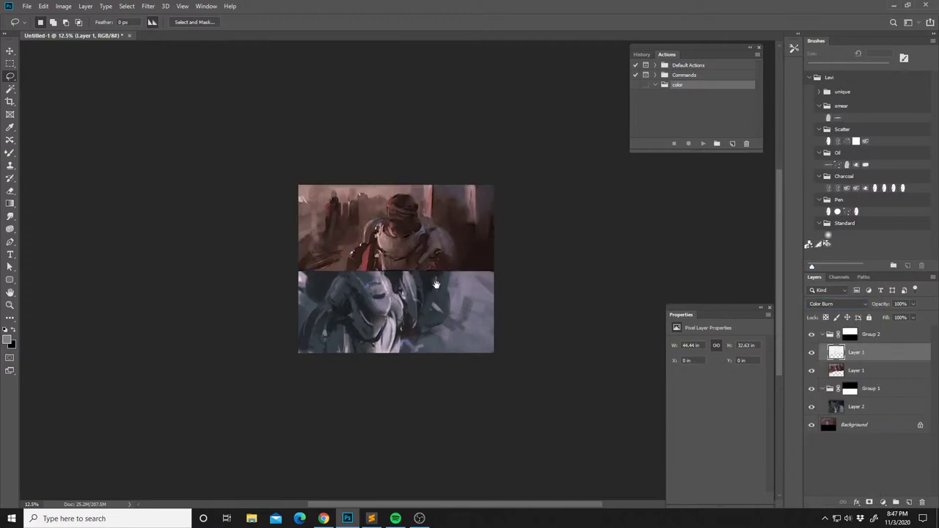
Flip the canvas horizontally and set the Mixer Brush size to 243 px.
{"action": "key", "text": "ctrl+shift+h"}
{"action": "left_click_drag", "start_coordinate": [380, 212], "coordinate": [381, 241]}
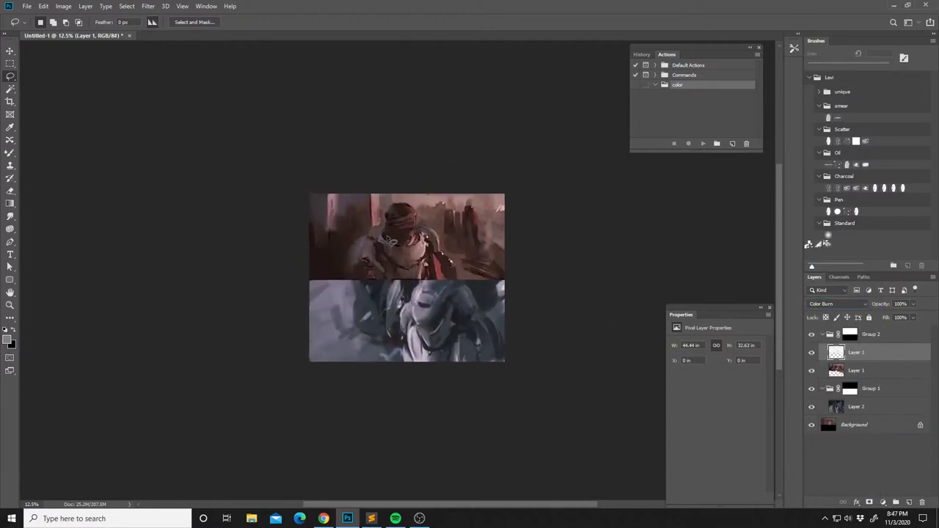
{"action": "key", "text": "b"}
{"action": "key", "text": "shift+b"}
{"action": "key", "text": "shift+b"}
{"action": "key", "text": "shift+b"}
{"action": "key", "text": "shift+b"}
{"action": "right_click", "coordinate": [438, 252]}
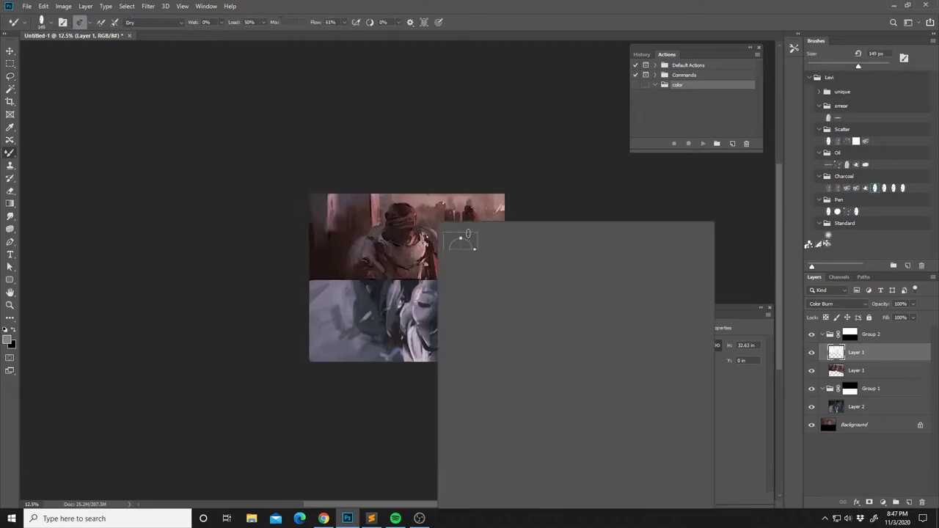
{"action": "left_click", "coordinate": [530, 246]}
{"action": "left_click", "coordinate": [576, 185]}
Compare the upper panel with and without the Color Burn layer, sample a dark red-brown and set the layer's opacity to 55%.
{"action": "left_click", "coordinate": [811, 352]}
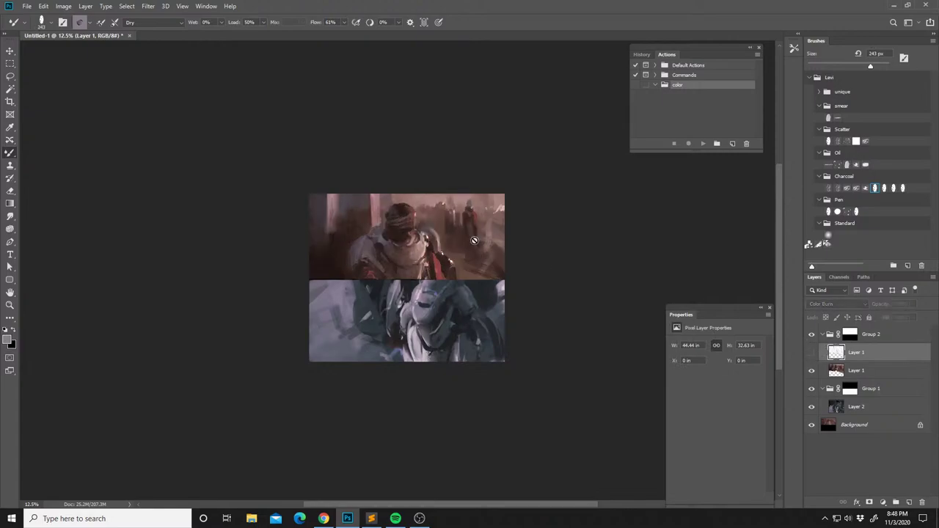
{"action": "key", "text": "e"}
{"action": "left_click", "coordinate": [811, 352]}
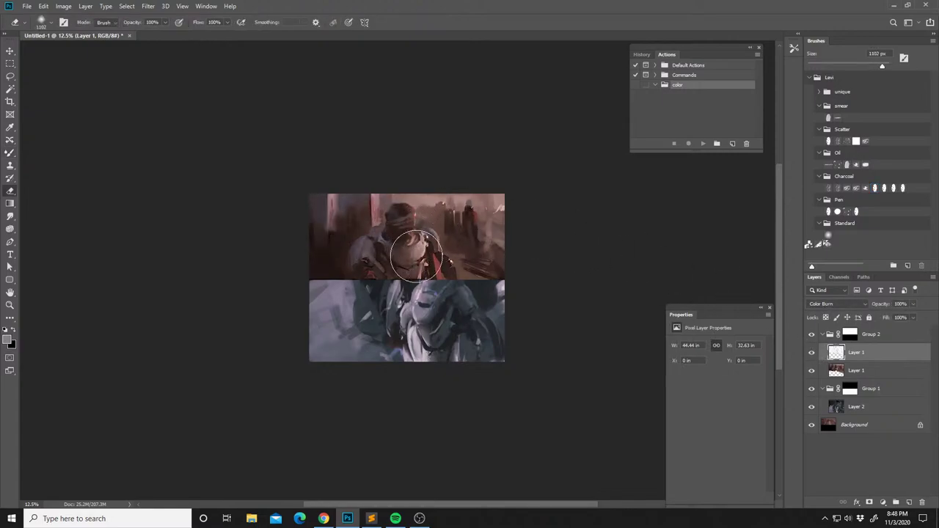
{"action": "key", "text": "b"}
{"action": "left_click", "coordinate": [423, 278], "text": "alt"}
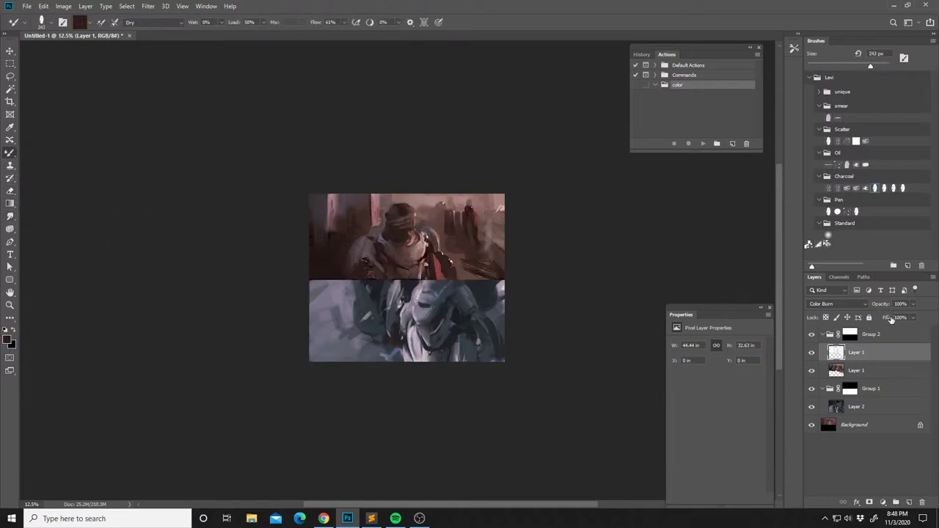
{"action": "left_click", "coordinate": [912, 304]}
{"action": "left_click_drag", "start_coordinate": [897, 317], "coordinate": [893, 318]}
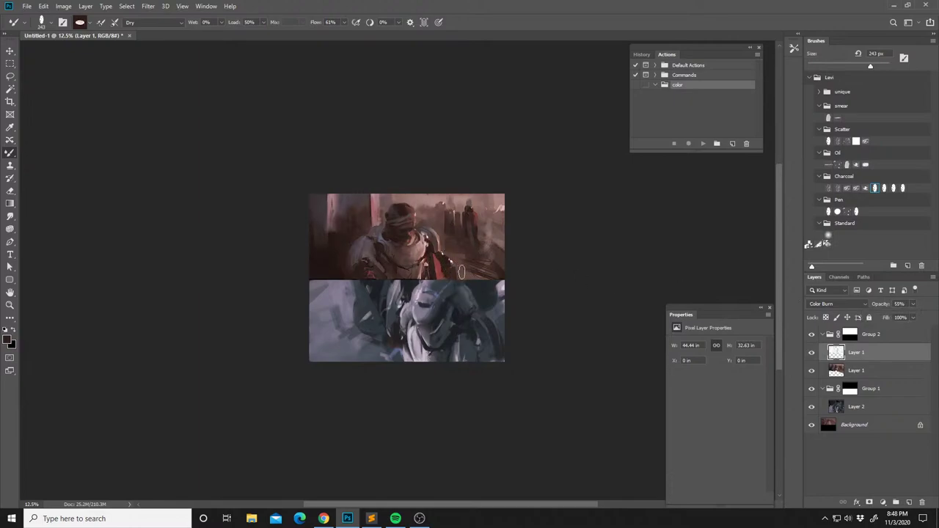
Erase the Color Burn effect over the background figures and the upper figure's chest, and merge the layer down into Layer 1.
{"action": "left_click", "coordinate": [811, 353]}
{"action": "left_click", "coordinate": [812, 353]}
{"action": "key", "text": "e"}
{"action": "mouse_move", "coordinate": [462, 215]}
{"action": "left_mouse_down"}
{"action": "mouse_move", "coordinate": [485, 274]}
{"action": "mouse_move", "coordinate": [456, 270]}
{"action": "left_mouse_up"}
{"action": "mouse_move", "coordinate": [402, 241]}
{"action": "left_mouse_down"}
{"action": "mouse_move", "coordinate": [387, 266]}
{"action": "mouse_move", "coordinate": [364, 264]}
{"action": "mouse_move", "coordinate": [416, 265]}
{"action": "left_mouse_up"}
{"action": "left_click", "coordinate": [912, 303]}
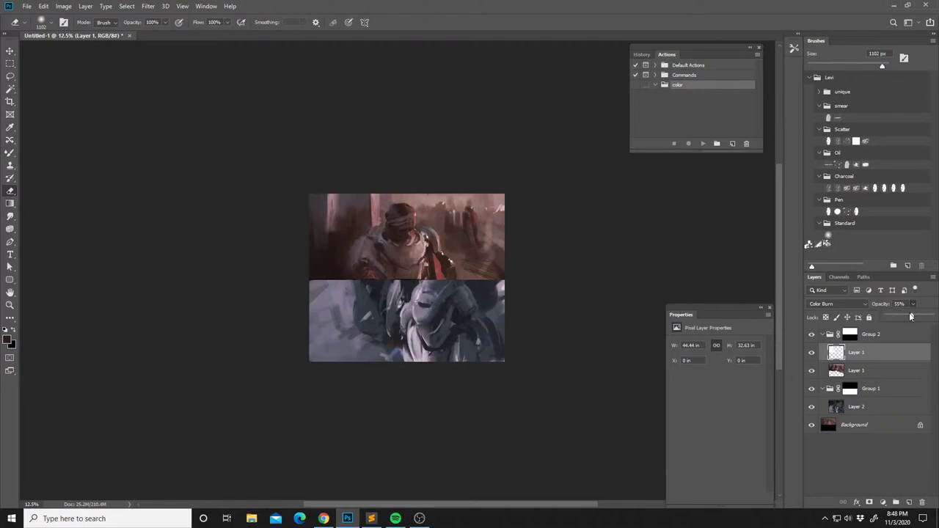
{"action": "left_click", "coordinate": [518, 284]}
{"action": "key", "text": "ctrl+e"}
On Layer 2, clone texture onto the dark cloak beside the lower helmet using Clone Stamp with a 100 px Scatter brush.
{"action": "left_click_drag", "start_coordinate": [487, 258], "coordinate": [496, 262]}
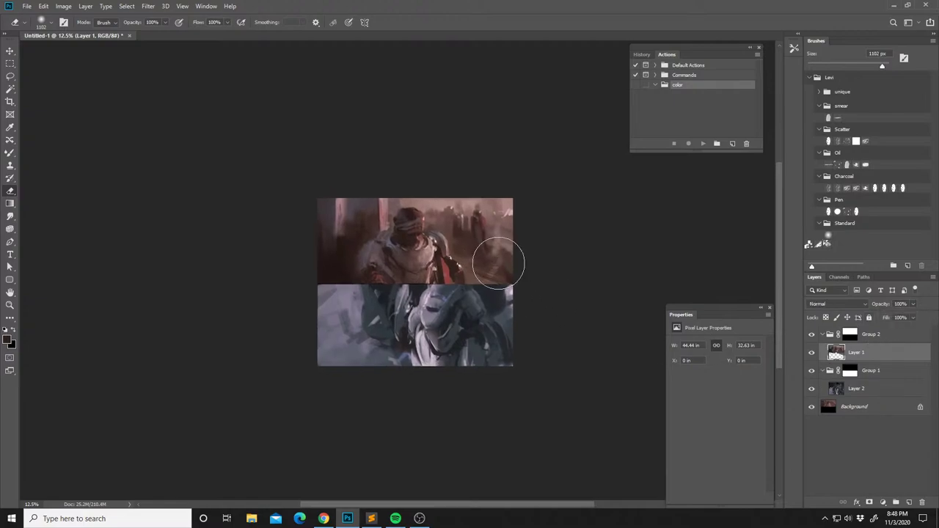
{"action": "key", "text": "s"}
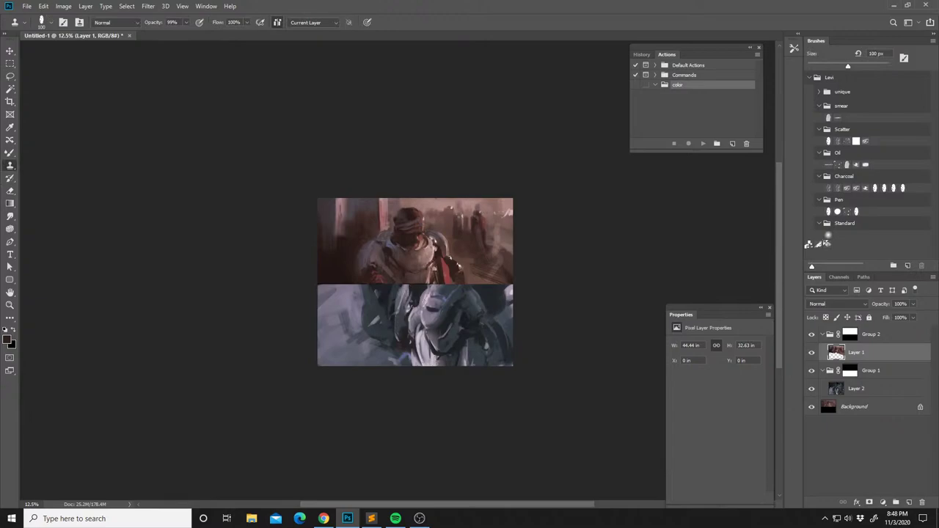
{"action": "left_click", "coordinate": [834, 387]}
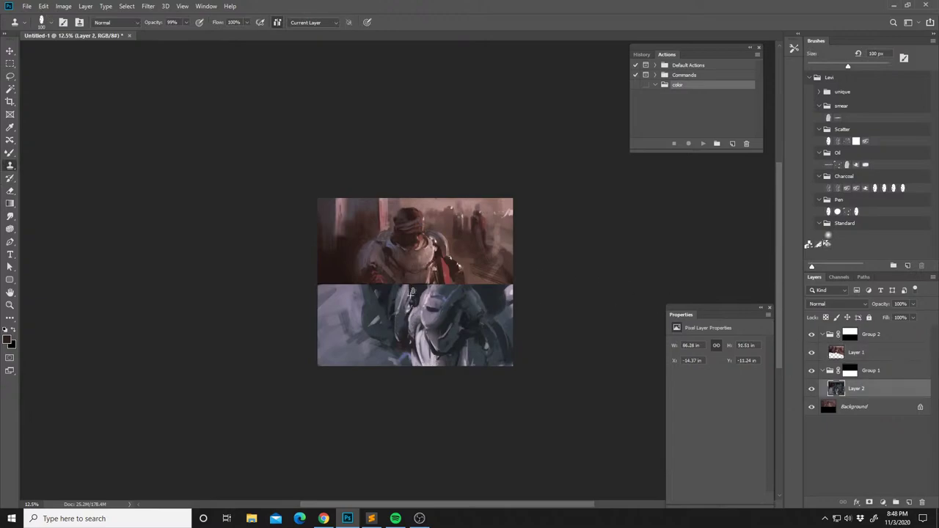
{"action": "right_click", "coordinate": [414, 321]}
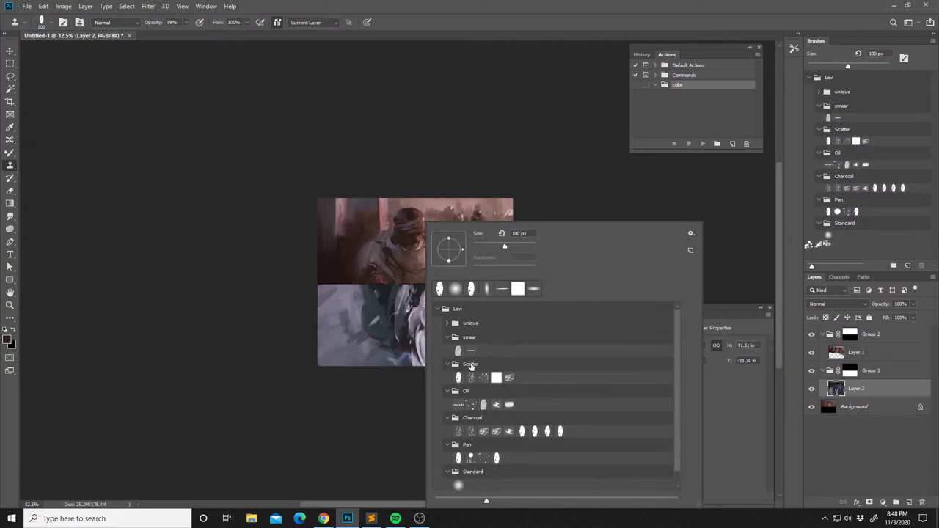
{"action": "left_click", "coordinate": [509, 378]}
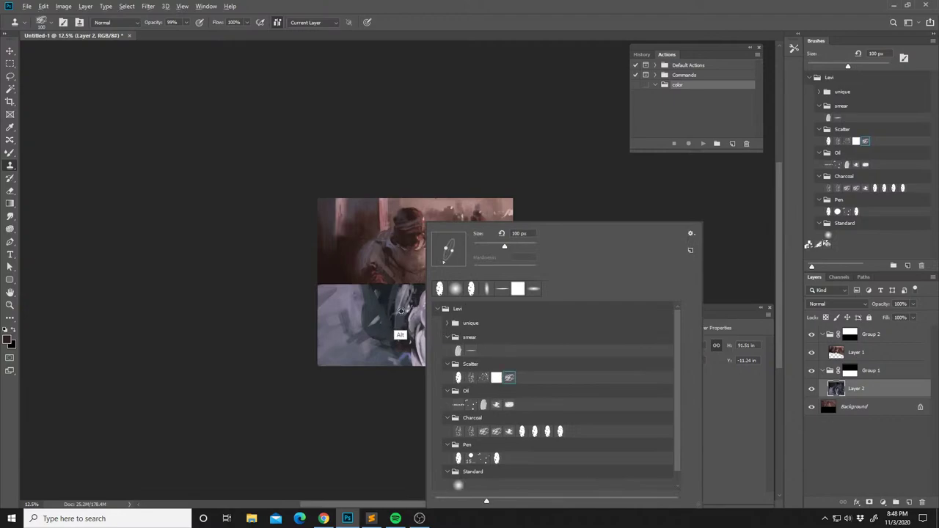
{"action": "left_click", "coordinate": [400, 311], "text": "alt"}
{"action": "left_click_drag", "start_coordinate": [410, 302], "coordinate": [420, 290]}
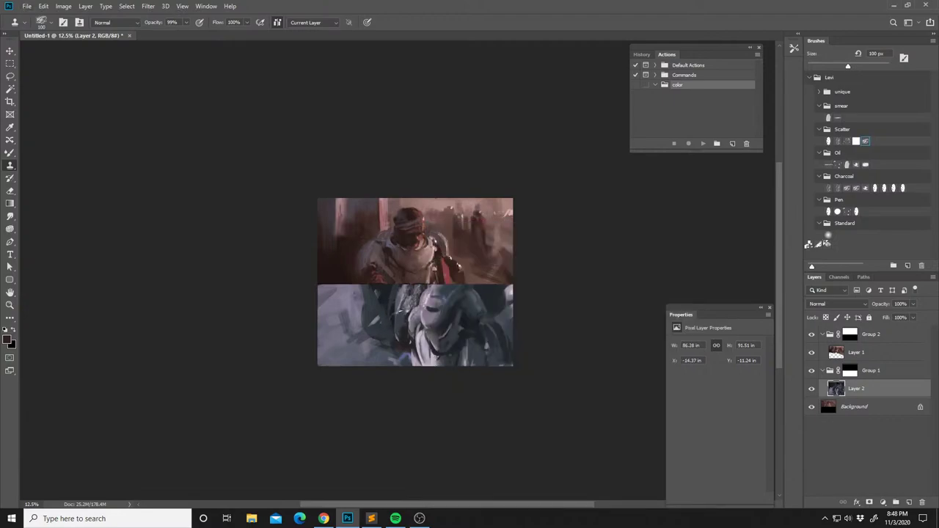
Lasso the open background beside the lower figure's cloak and load a 243 px Scatter brush for the Mixer Brush.
{"action": "key", "text": "l"}
{"action": "mouse_move", "coordinate": [362, 285]}
{"action": "left_mouse_down"}
{"action": "mouse_move", "coordinate": [378, 349]}
{"action": "mouse_move", "coordinate": [270, 341]}
{"action": "mouse_move", "coordinate": [339, 229]}
{"action": "left_mouse_up"}
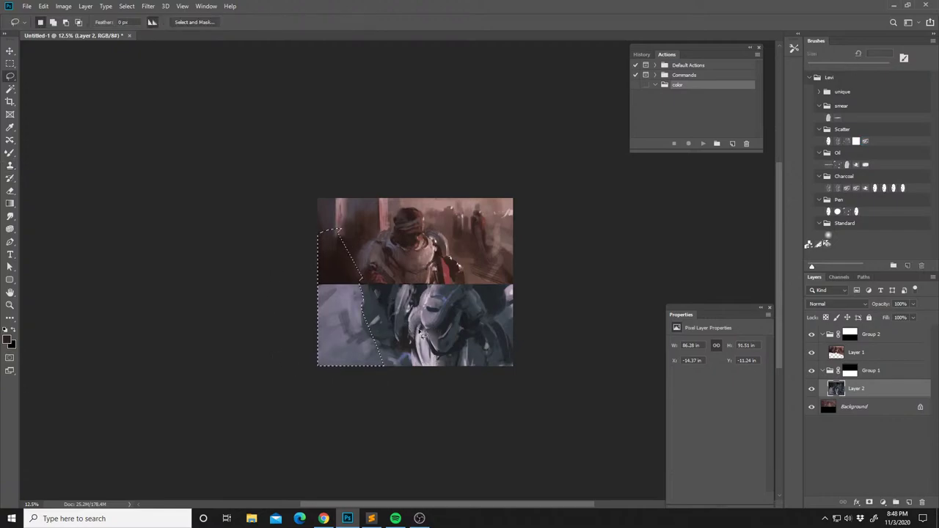
{"action": "key", "text": "b"}
{"action": "left_click", "coordinate": [412, 357], "text": "alt"}
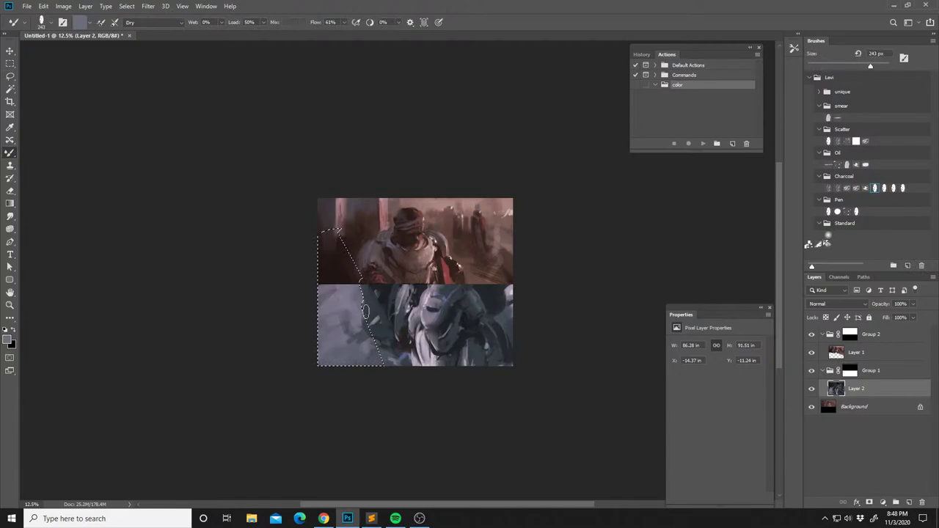
{"action": "right_click", "coordinate": [354, 298]}
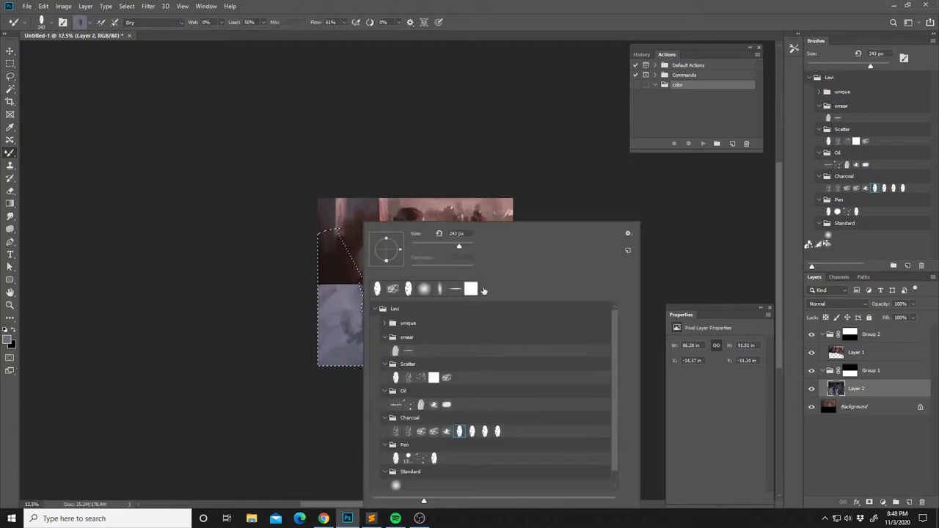
{"action": "left_click", "coordinate": [855, 163]}
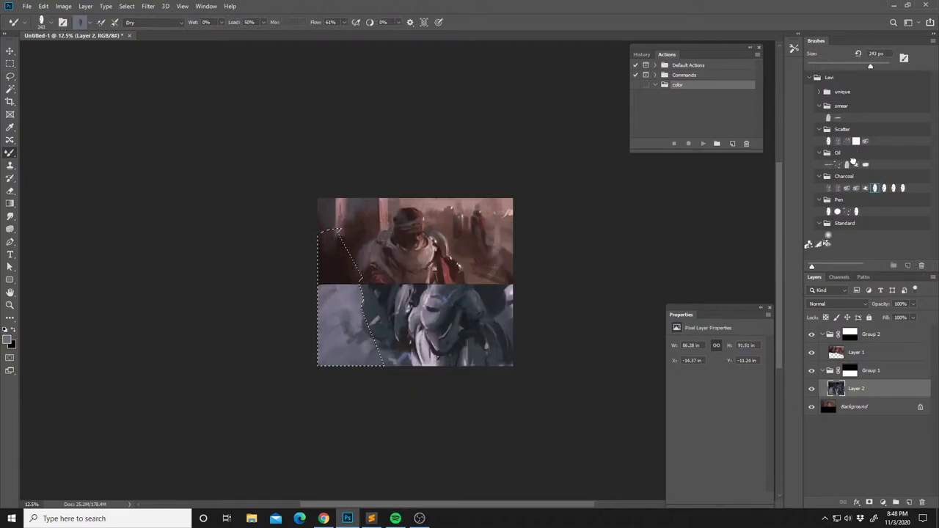
{"action": "left_click", "coordinate": [846, 141]}
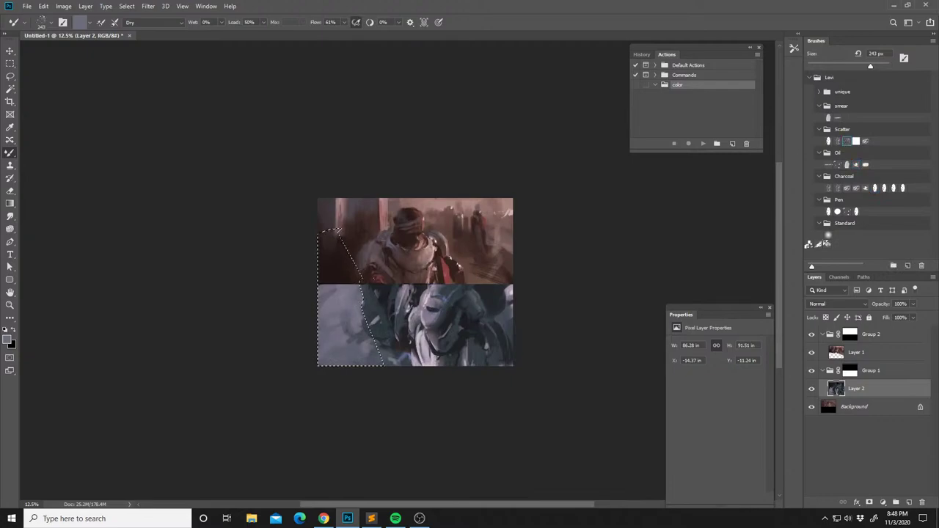
Paint light grey-blue speckles over the upper part of the selected background, blending them with greys sampled from the backdrop.
{"action": "left_click", "coordinate": [357, 302], "text": "alt"}
{"action": "left_click_drag", "start_coordinate": [376, 293], "coordinate": [331, 274]}
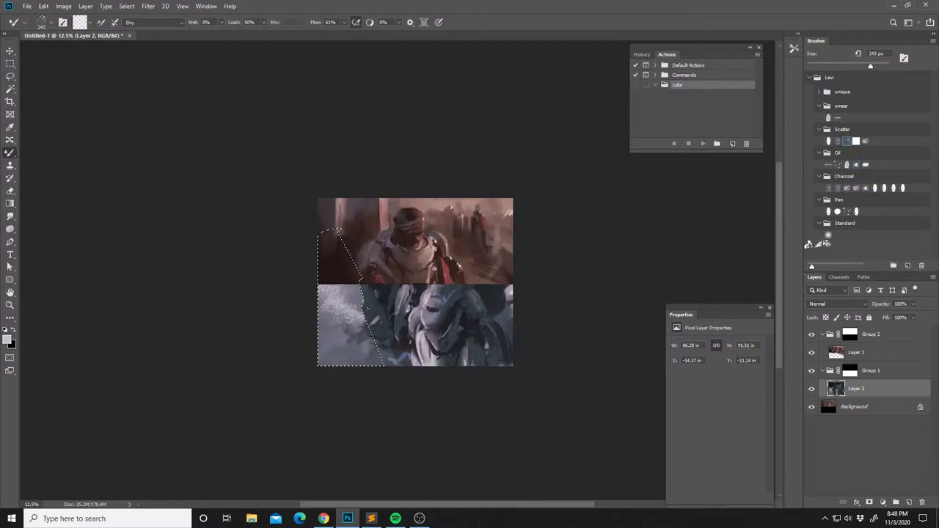
{"action": "left_click", "coordinate": [343, 301], "text": "alt"}
{"action": "left_click", "coordinate": [358, 351], "text": "alt"}
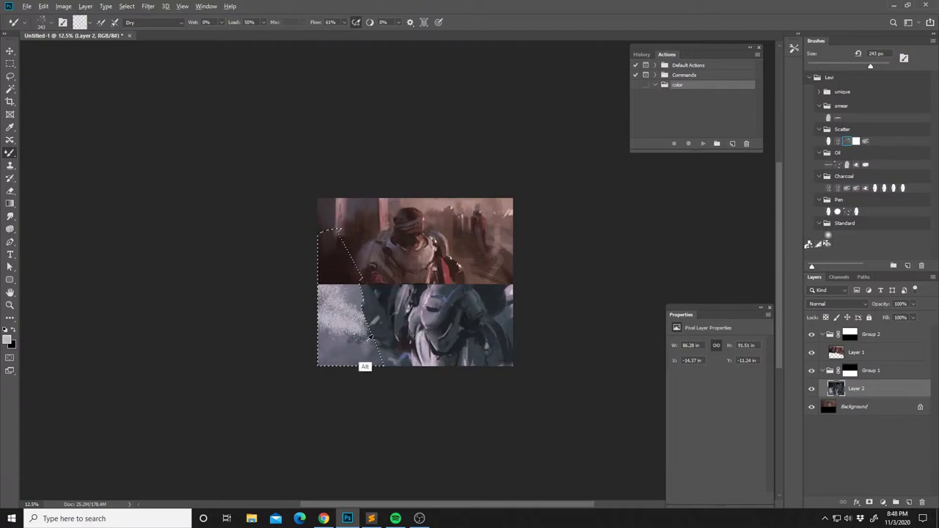
{"action": "left_click", "coordinate": [325, 296], "text": "alt"}
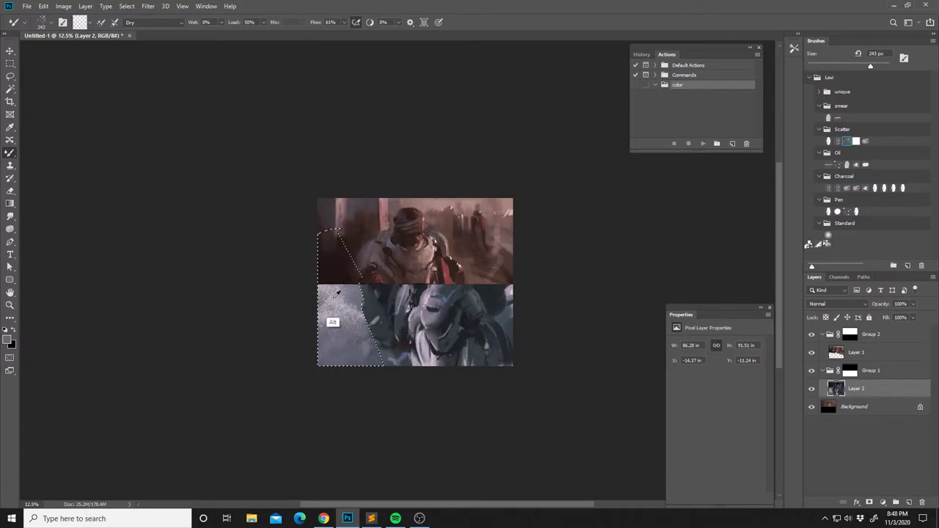
{"action": "left_click", "coordinate": [353, 331], "text": "alt"}
{"action": "left_click_drag", "start_coordinate": [313, 299], "coordinate": [308, 292]}
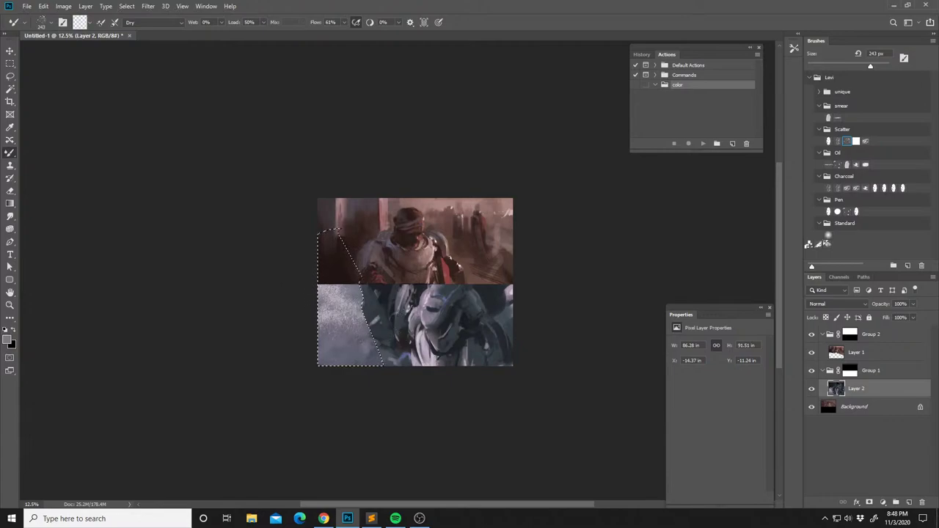
Extend the speckled texture toward the lower edge of the selected background with sampled greys, and deselect.
{"action": "left_click", "coordinate": [325, 314], "text": "alt"}
{"action": "mouse_move", "coordinate": [367, 363]}
{"action": "left_mouse_down"}
{"action": "mouse_move", "coordinate": [307, 317]}
{"action": "mouse_move", "coordinate": [366, 366]}
{"action": "left_mouse_up"}
{"action": "left_click", "coordinate": [346, 345], "text": "alt"}
{"action": "left_click", "coordinate": [343, 296], "text": "alt"}
{"action": "key", "text": "ctrl+d"}
Flip the canvas horizontally and switch the Mixer Brush to the 66 px Charcoal brush.
{"action": "key", "text": "ctrl+shift+h"}
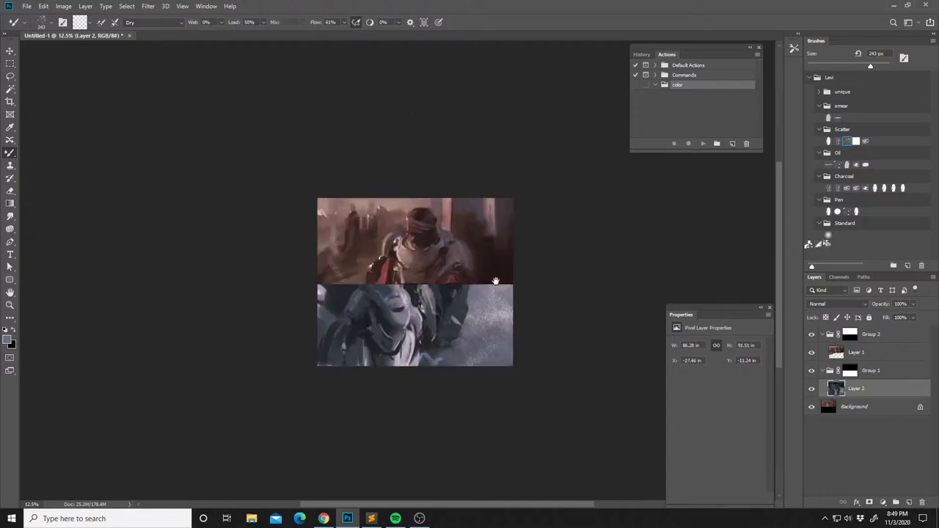
{"action": "key", "text": "shift+b"}
{"action": "key", "text": "shift+b"}
{"action": "key", "text": "shift+b"}
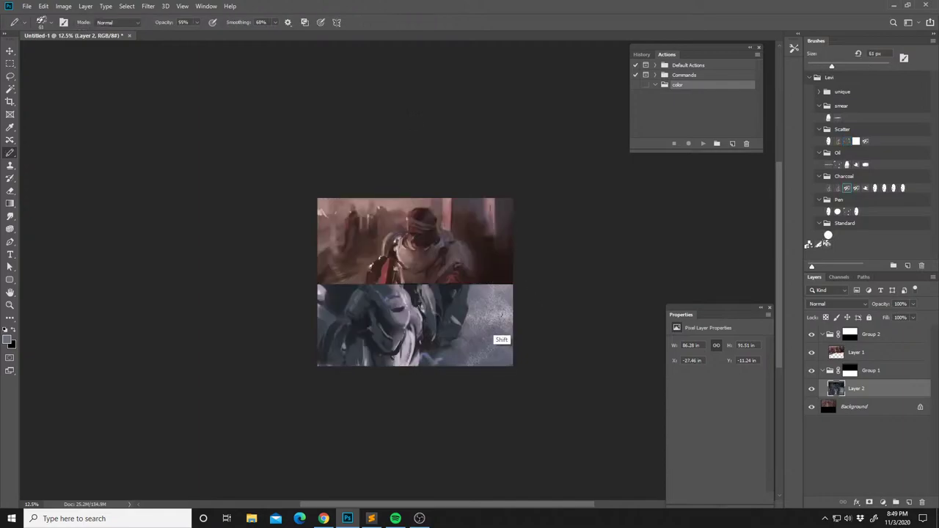
{"action": "key", "text": "shift+b"}
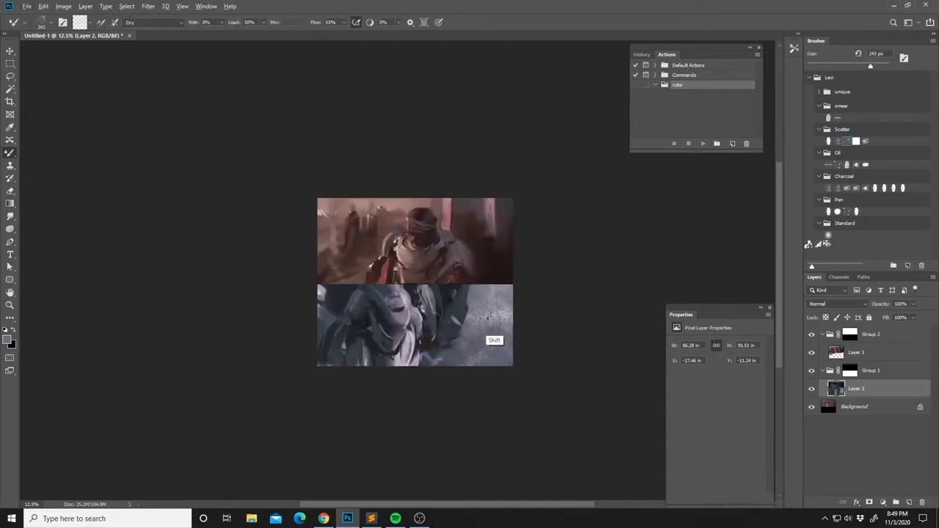
{"action": "right_click", "coordinate": [501, 315]}
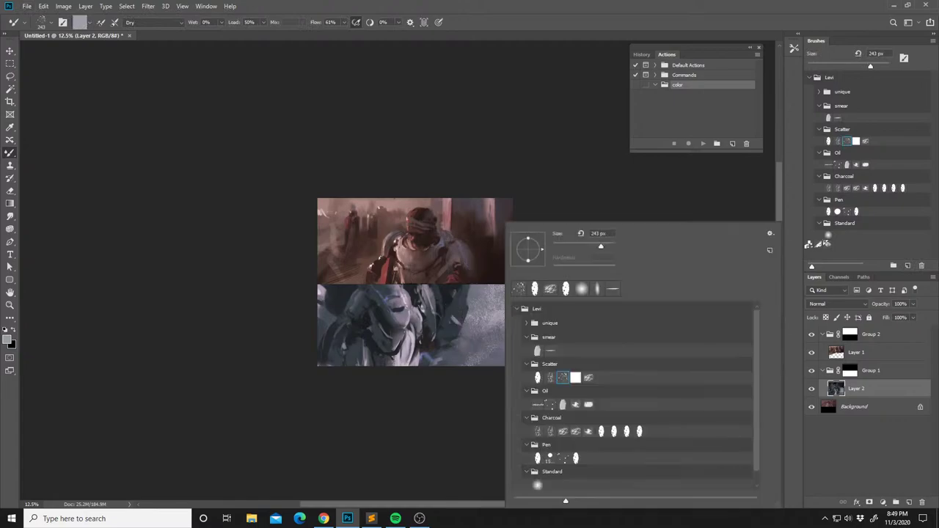
{"action": "left_click", "coordinate": [536, 287]}
{"action": "left_click", "coordinate": [492, 302]}
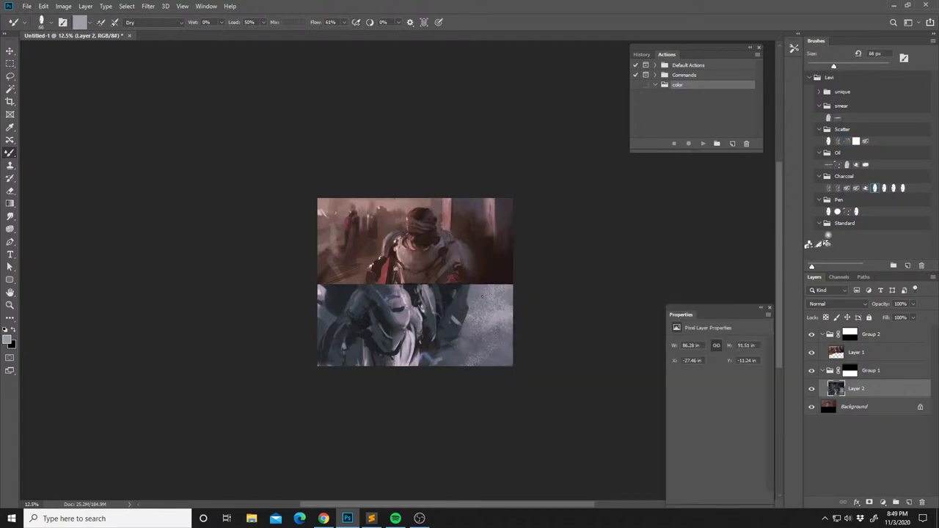
Sample greys from the speckled background and blend small strokes into its lower area.
{"action": "left_click", "coordinate": [479, 321], "text": "alt"}
{"action": "left_click", "coordinate": [485, 342], "text": "alt"}
{"action": "left_click", "coordinate": [502, 358], "text": "alt"}
{"action": "left_click_drag", "start_coordinate": [489, 348], "coordinate": [494, 354]}
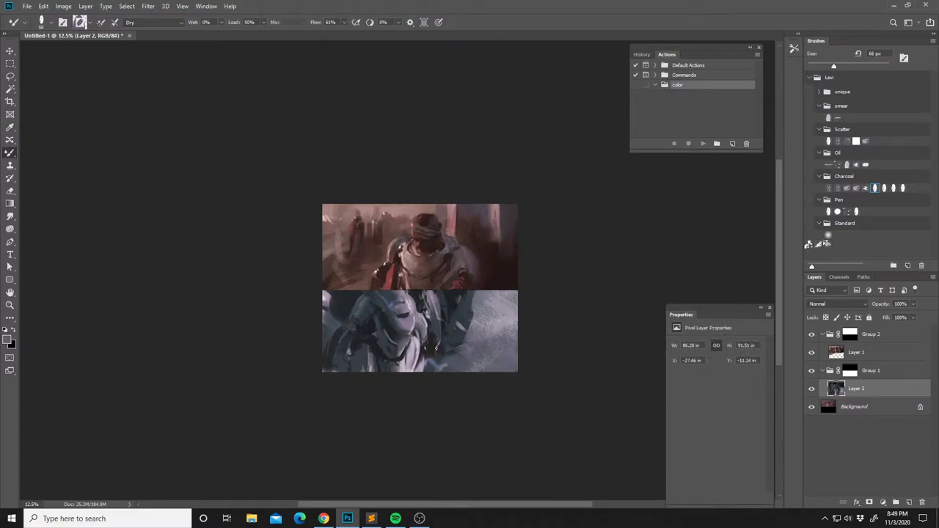
Lasso the patch beneath the cloak beside the lower figure and set the Mixer Brush size to 306 px.
{"action": "key", "text": "l"}
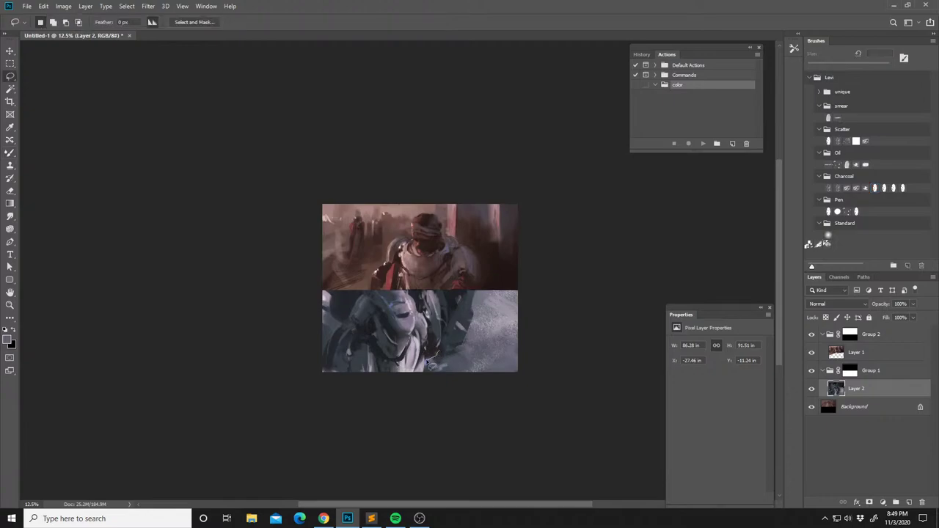
{"action": "mouse_move", "coordinate": [444, 381]}
{"action": "left_mouse_down"}
{"action": "mouse_move", "coordinate": [473, 342]}
{"action": "mouse_move", "coordinate": [453, 357]}
{"action": "mouse_move", "coordinate": [426, 359]}
{"action": "left_mouse_up"}
{"action": "key", "text": "b"}
{"action": "key", "text": "shift+b"}
{"action": "key", "text": "shift+b"}
{"action": "key", "text": "shift+b"}
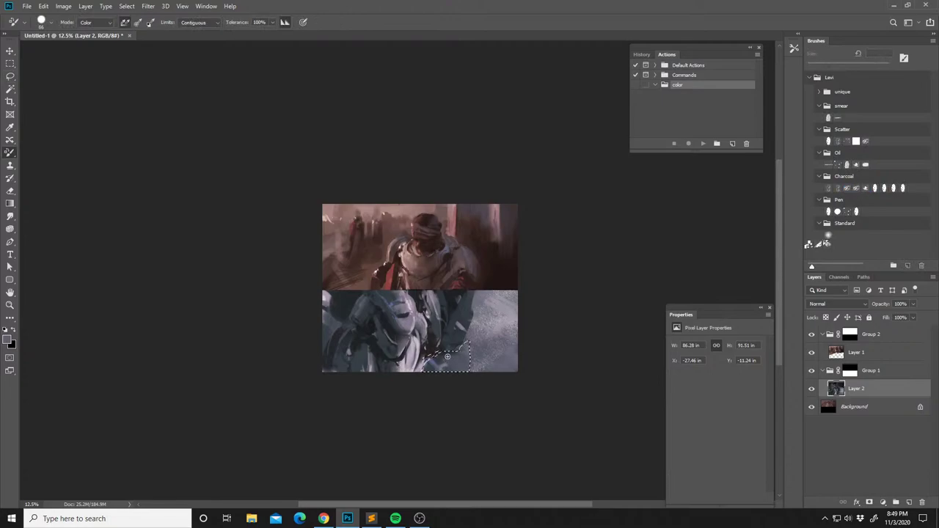
{"action": "key", "text": "shift+b"}
{"action": "right_click", "coordinate": [447, 358]}
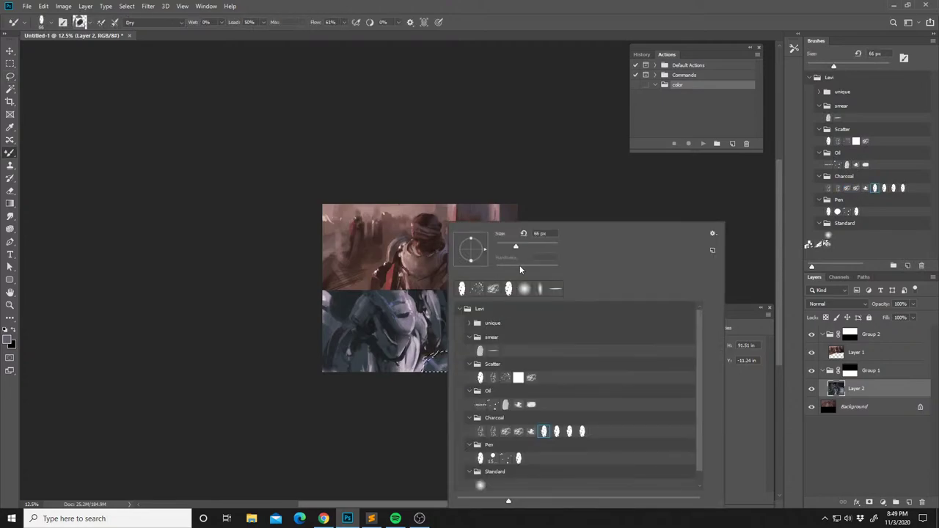
{"action": "left_click", "coordinate": [508, 289]}
{"action": "left_click", "coordinate": [545, 245]}
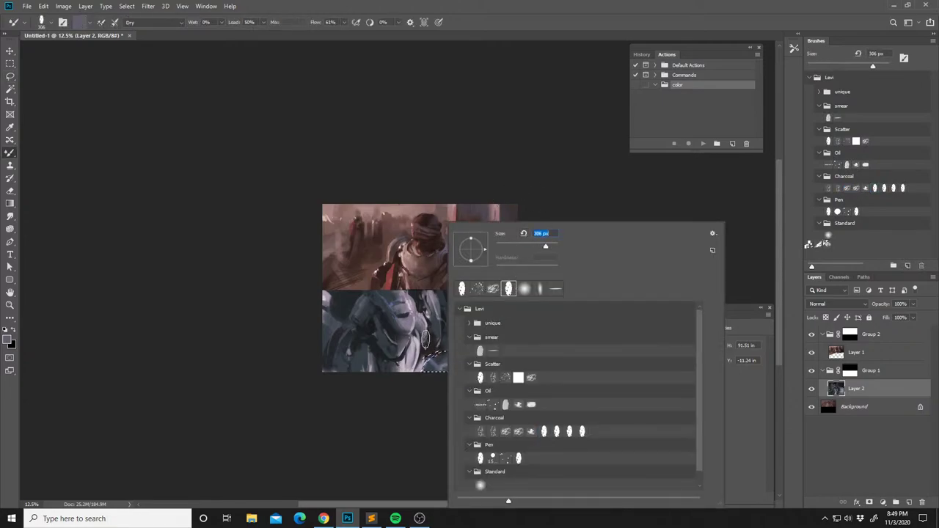
{"action": "left_click", "coordinate": [426, 341]}
Paint over the blue patch beneath the cloak with sampled dark blue-greys and remove the selection.
{"action": "left_click", "coordinate": [450, 354], "text": "alt"}
{"action": "left_click_drag", "start_coordinate": [448, 360], "coordinate": [451, 381]}
{"action": "left_click", "coordinate": [453, 361], "text": "alt"}
{"action": "left_click", "coordinate": [442, 349], "text": "alt"}
{"action": "left_click", "coordinate": [429, 355], "text": "alt"}
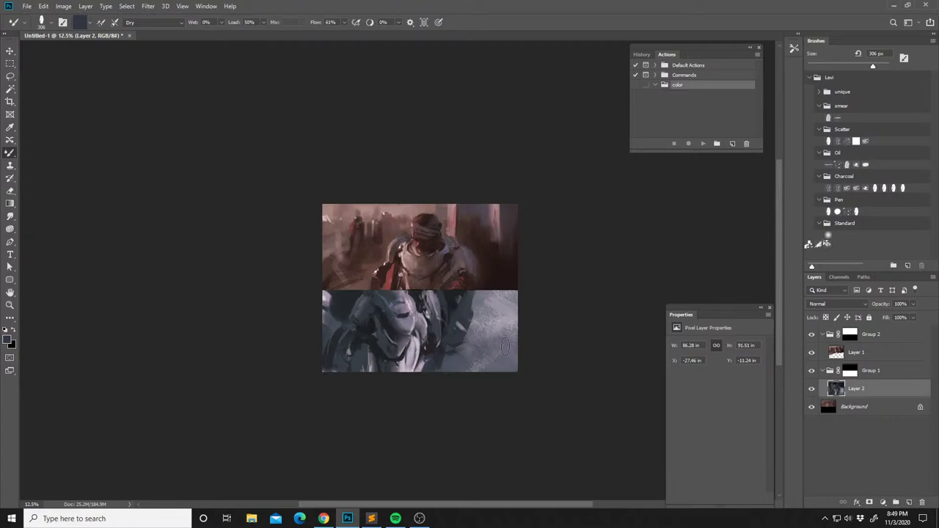
Add a white-filled layer above Layer 2 in Group 1 and set its blending mode to Color Burn.
{"action": "left_click", "coordinate": [895, 501]}
{"action": "key", "text": "x"}
{"action": "key", "text": "alt+BackSpace"}
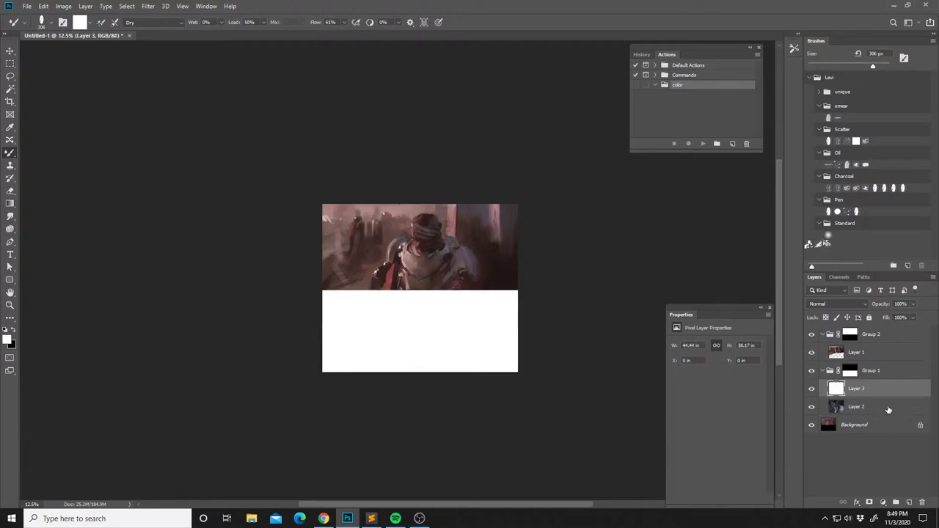
{"action": "left_click", "coordinate": [836, 304]}
{"action": "left_click", "coordinate": [825, 310]}
{"action": "mouse_move", "coordinate": [492, 330]}
{"action": "left_mouse_down"}
{"action": "mouse_move", "coordinate": [514, 335]}
{"action": "mouse_move", "coordinate": [506, 337]}
{"action": "left_mouse_up"}
{"action": "mouse_move", "coordinate": [434, 313]}
{"action": "left_mouse_down"}
{"action": "mouse_move", "coordinate": [439, 345]}
{"action": "mouse_move", "coordinate": [438, 325]}
{"action": "left_mouse_up"}
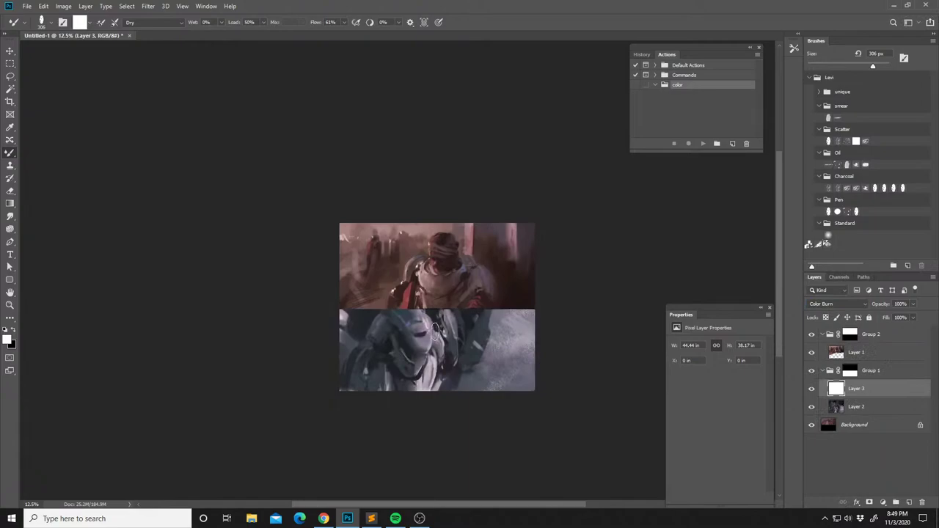
Darken the lower figure's helmet and chest on Layer 3 with a 2520 px soft black Mixer Brush at 44% wet.
{"action": "key", "text": "x"}
{"action": "right_click", "coordinate": [437, 335]}
{"action": "left_click", "coordinate": [523, 289]}
{"action": "key", "text": "Return"}
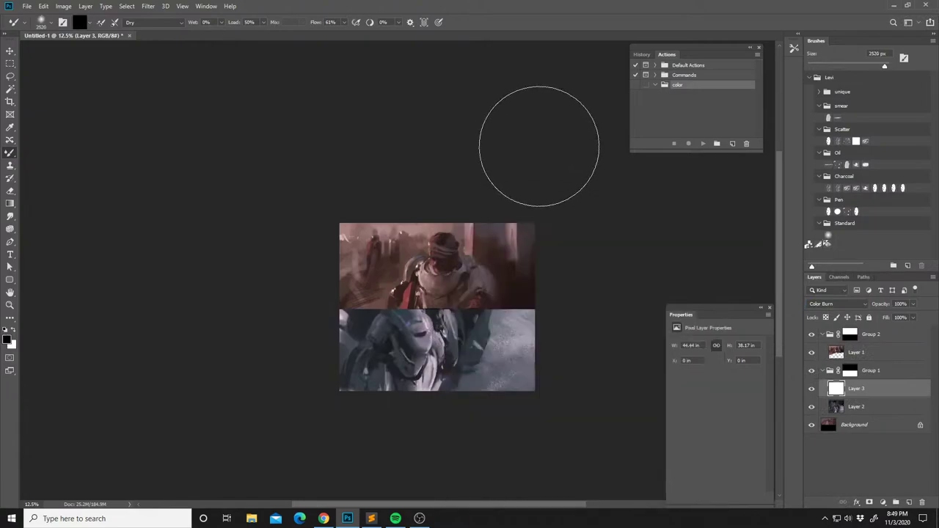
{"action": "key", "text": "4"}
{"action": "key", "text": "4"}
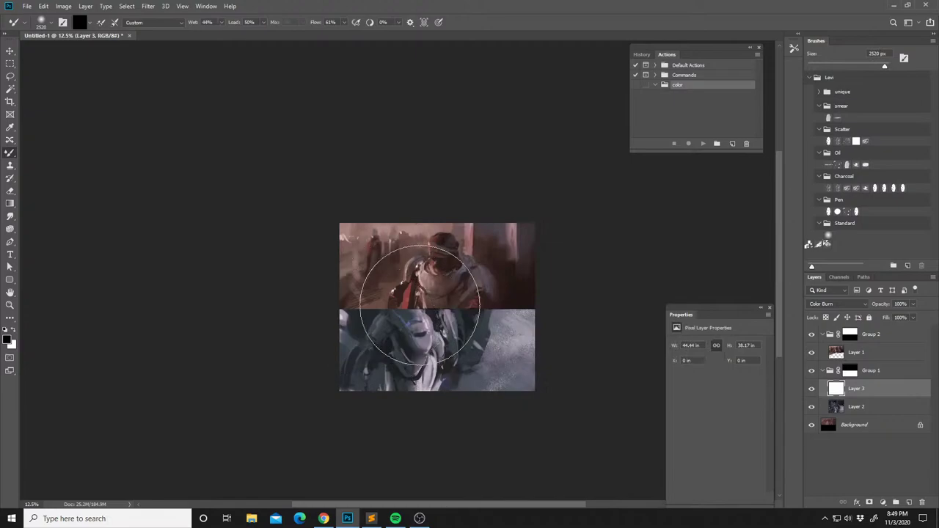
{"action": "left_click_drag", "start_coordinate": [409, 322], "coordinate": [399, 321]}
Switch to the Brush tool with a soft round 448 px tip and set its opacity to 11%.
{"action": "key", "text": "shift+b"}
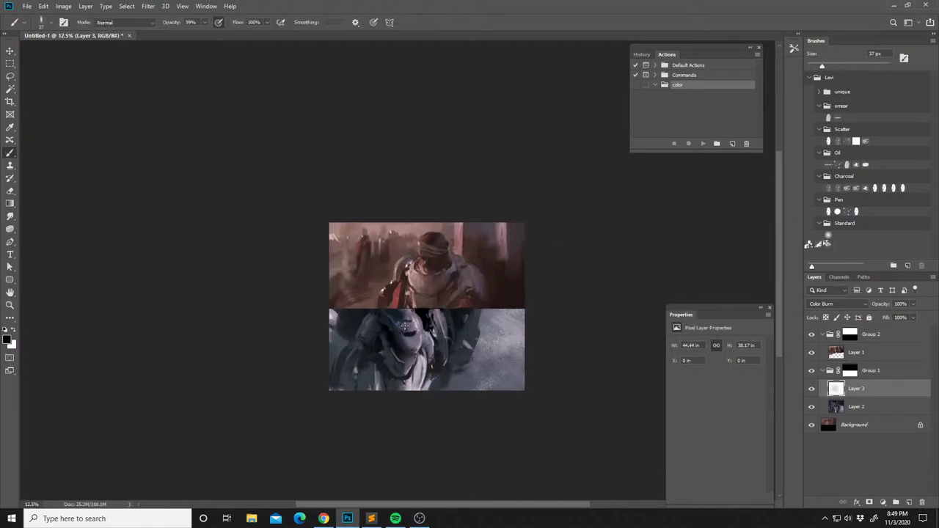
{"action": "right_click", "coordinate": [416, 224]}
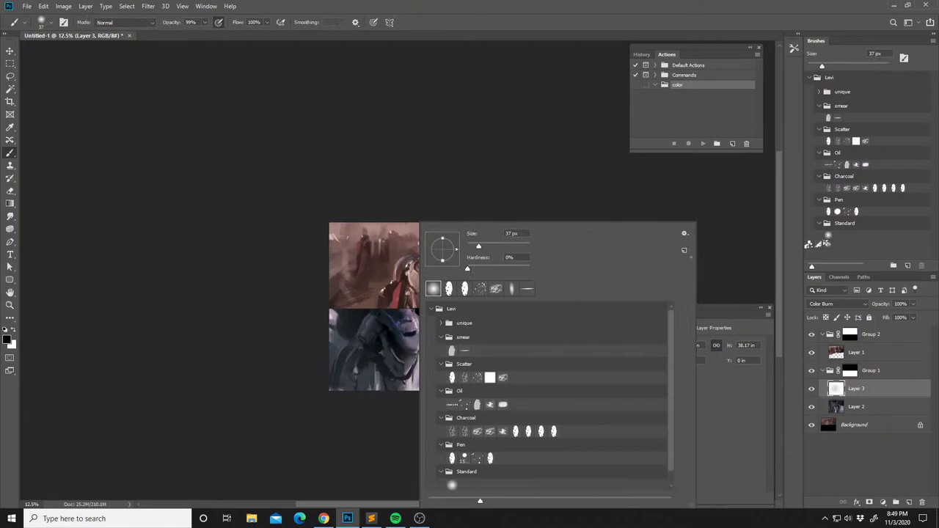
{"action": "left_click", "coordinate": [513, 246]}
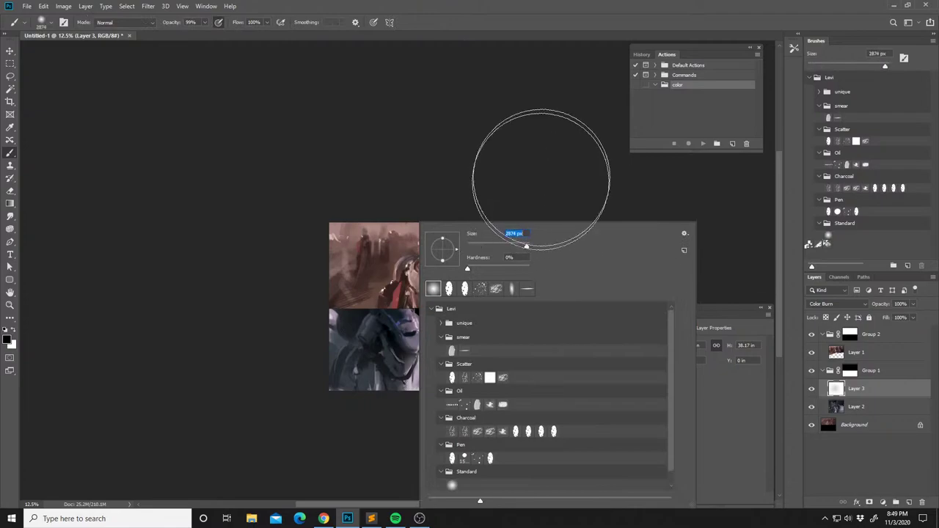
{"action": "type", "text": "448"}
{"action": "key", "text": "Return"}
{"action": "left_click", "coordinate": [537, 177]}
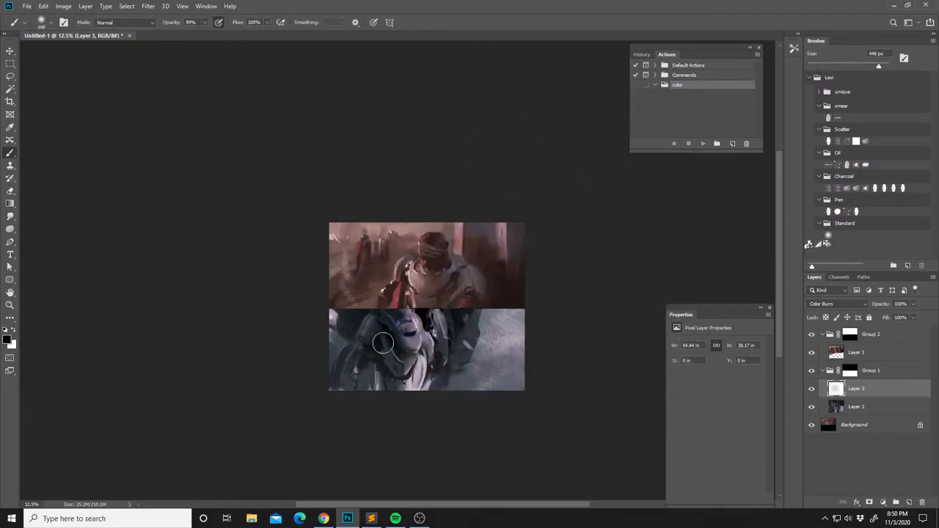
{"action": "left_click", "coordinate": [364, 368]}
{"action": "key", "text": "ctrl+z"}
{"action": "key", "text": "1"}
{"action": "key", "text": "1"}
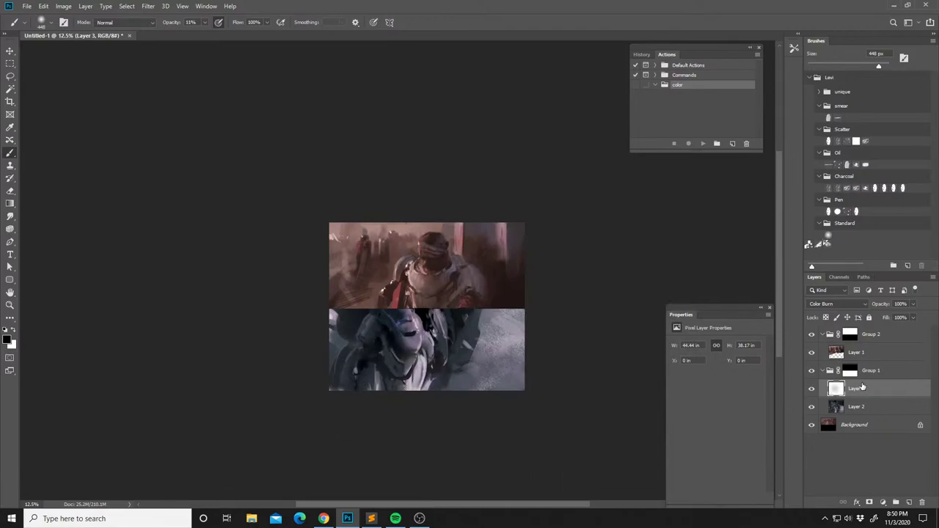
Lighten the Color Burn effect over the lower figure's helmet and chest with white, and flip the canvas horizontally.
{"action": "left_click", "coordinate": [811, 389]}
{"action": "left_click", "coordinate": [811, 390]}
{"action": "key", "text": "x"}
{"action": "mouse_move", "coordinate": [403, 341]}
{"action": "left_mouse_down"}
{"action": "mouse_move", "coordinate": [407, 348]}
{"action": "mouse_move", "coordinate": [394, 347]}
{"action": "left_mouse_up"}
{"action": "key", "text": "x"}
{"action": "mouse_move", "coordinate": [362, 387]}
{"action": "left_mouse_down"}
{"action": "mouse_move", "coordinate": [376, 335]}
{"action": "mouse_move", "coordinate": [363, 373]}
{"action": "left_mouse_up"}
{"action": "key", "text": "ctrl+z"}
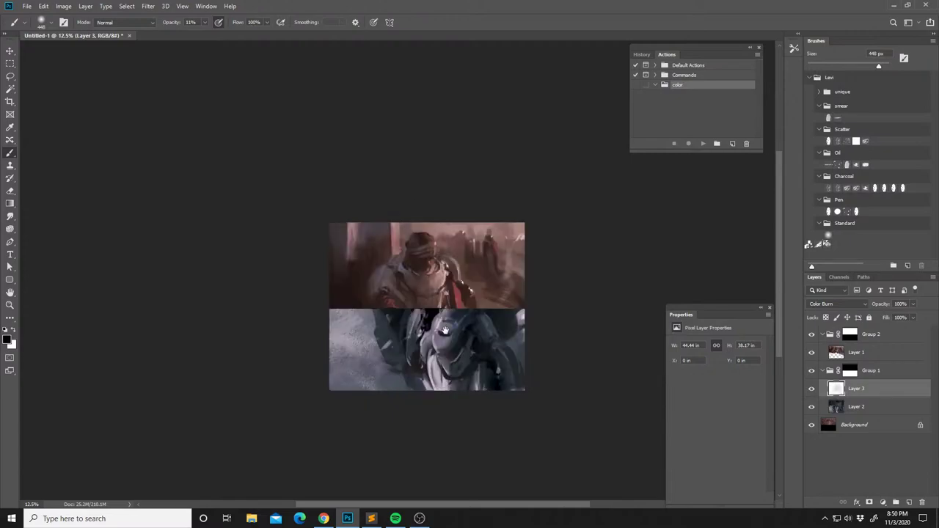
Duplicate the Color Burn Layer 3 and move the copy into Group 2 above Layer 1.
{"action": "left_click", "coordinate": [844, 355]}
{"action": "left_click", "coordinate": [839, 390]}
{"action": "key", "text": "ctrl+j"}
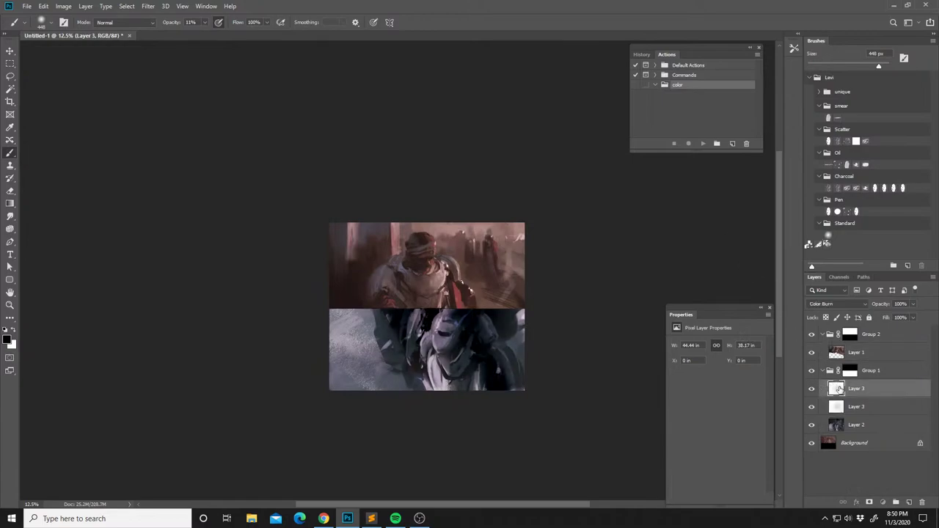
{"action": "left_click_drag", "start_coordinate": [838, 390], "coordinate": [837, 346]}
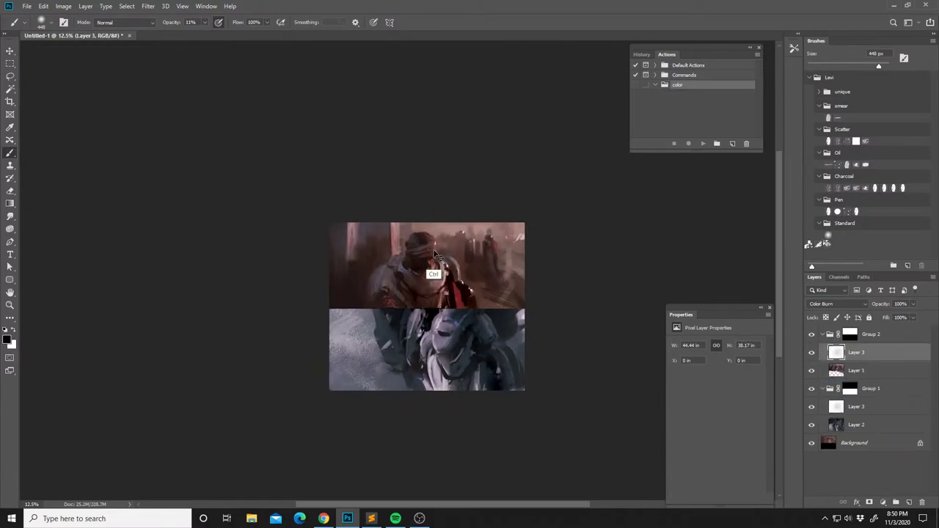
Flip the copied Color Burn layer with Free Transform and brush more darkening onto the upper figure.
{"action": "key", "text": "ctrl+t"}
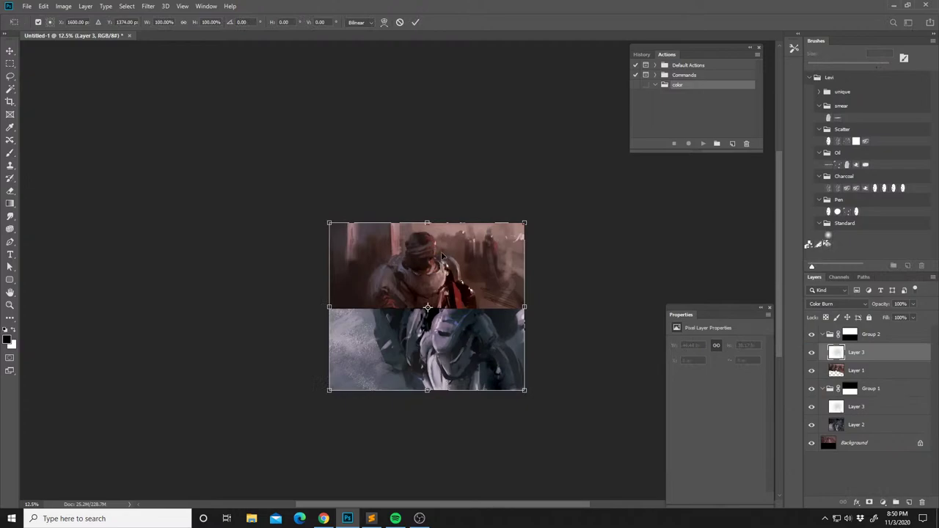
{"action": "right_click", "coordinate": [442, 255]}
{"action": "left_click", "coordinate": [442, 379]}
{"action": "key", "text": "Return"}
{"action": "key", "text": "b"}
{"action": "left_click_drag", "start_coordinate": [449, 272], "coordinate": [420, 298]}
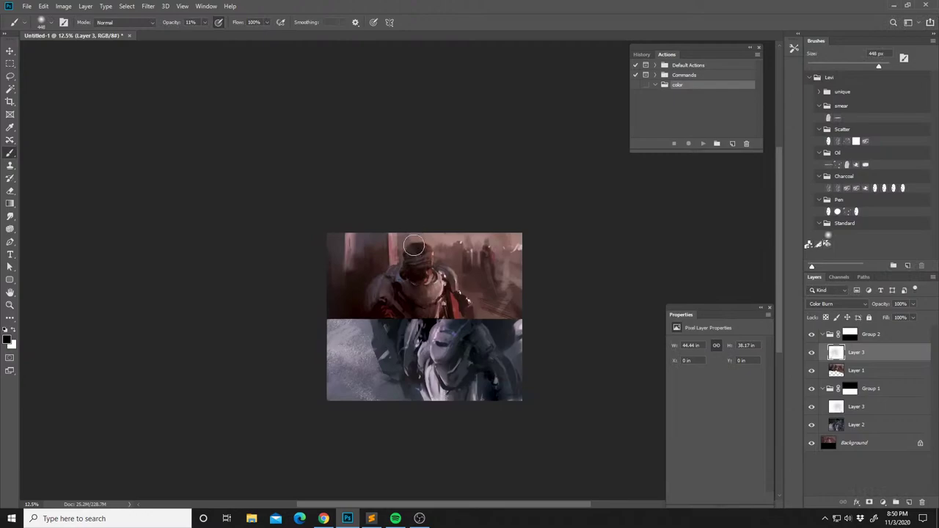
Compare the upper panel with and without the copied Color Burn layer and set its opacity to 59%.
{"action": "left_click", "coordinate": [811, 353]}
{"action": "left_click", "coordinate": [811, 352]}
{"action": "left_click_drag", "start_coordinate": [913, 304], "coordinate": [897, 318]}
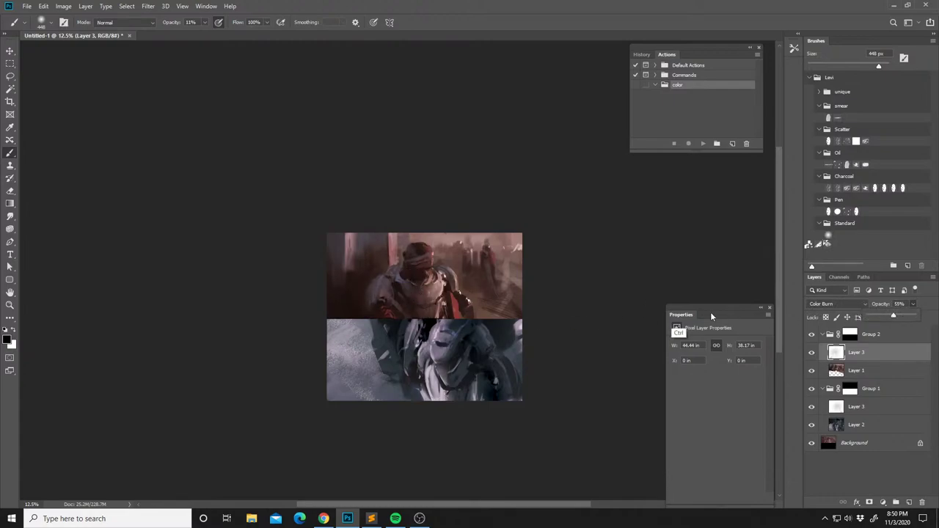
Merge the copied Color Burn layer into Layer 1 and clone distant figures into the background beside the upper soldier's head.
{"action": "key", "text": "ctrl+e"}
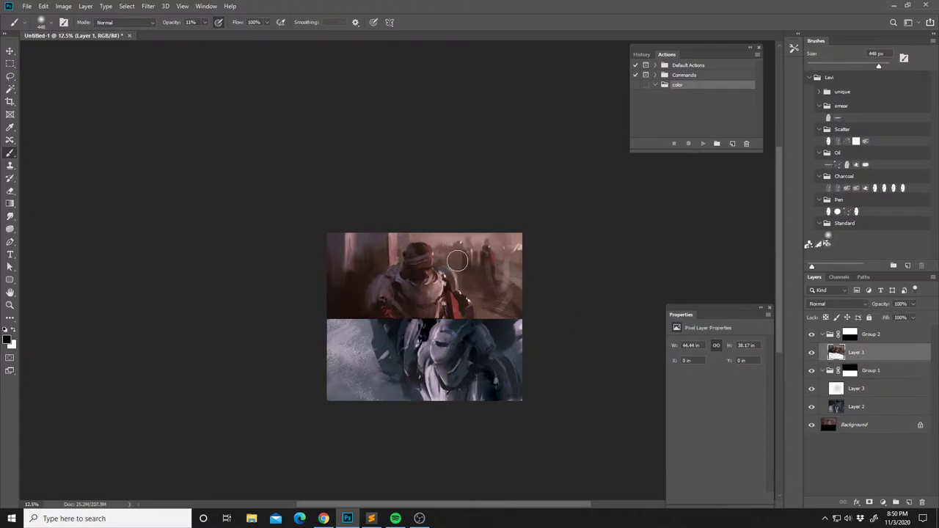
{"action": "key", "text": "s"}
{"action": "left_click", "coordinate": [485, 263], "text": "alt"}
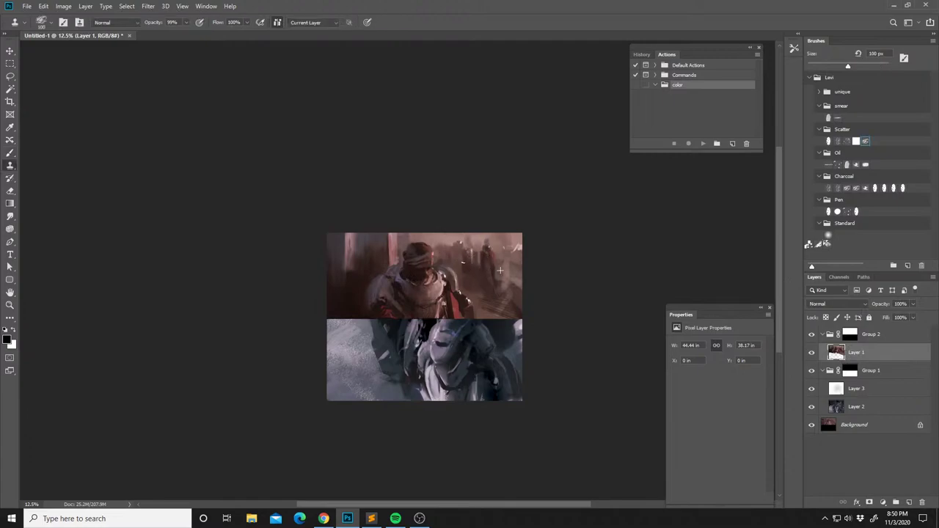
{"action": "right_click", "coordinate": [465, 264]}
{"action": "left_click", "coordinate": [515, 291]}
{"action": "left_click", "coordinate": [449, 253]}
{"action": "left_click", "coordinate": [445, 275], "text": "alt"}
{"action": "left_click", "coordinate": [489, 257], "text": "alt"}
{"action": "left_click_drag", "start_coordinate": [460, 254], "coordinate": [460, 254]}
Clone more of the distant figures with a 66 px Clone Stamp to extend the crowd toward the upper soldier.
{"action": "left_click", "coordinate": [489, 256], "text": "alt"}
{"action": "left_click", "coordinate": [505, 265], "text": "alt"}
{"action": "left_click", "coordinate": [490, 258], "text": "alt"}
{"action": "right_click", "coordinate": [485, 267]}
{"action": "left_click", "coordinate": [558, 249]}
{"action": "left_click", "coordinate": [484, 259]}
{"action": "left_click", "coordinate": [494, 259], "text": "alt"}
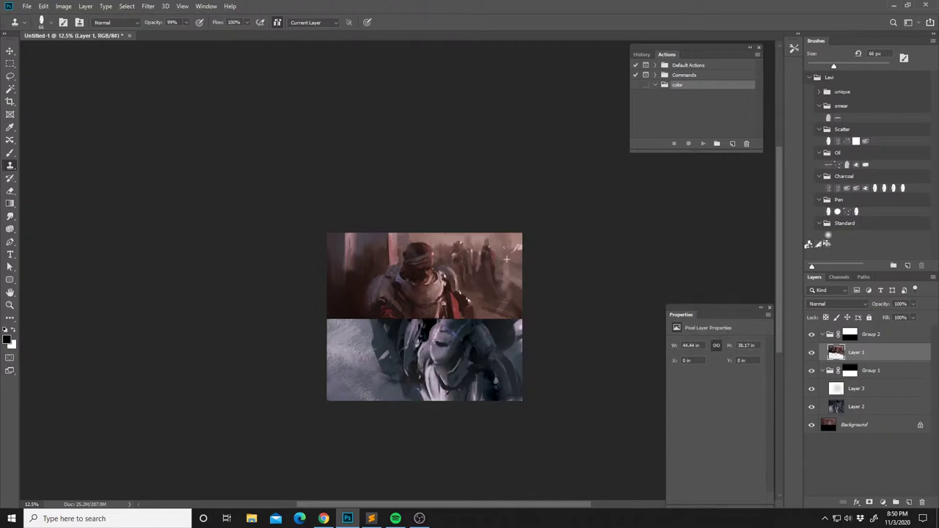
Clone darker figure shapes into the gap between the crowd and the upper soldier's shoulder.
{"action": "left_click", "coordinate": [435, 274], "text": "alt"}
{"action": "left_click", "coordinate": [464, 259], "text": "alt"}
{"action": "left_click_drag", "start_coordinate": [469, 267], "coordinate": [468, 284]}
{"action": "left_click", "coordinate": [468, 260], "text": "alt"}
{"action": "left_click", "coordinate": [469, 253], "text": "alt"}
{"action": "left_click_drag", "start_coordinate": [456, 267], "coordinate": [456, 271]}
Flip the canvas horizontally and clone crowd and haze patches across the upper background toward its outer edge.
{"action": "left_click", "coordinate": [383, 252], "text": "alt"}
{"action": "key", "text": "h"}
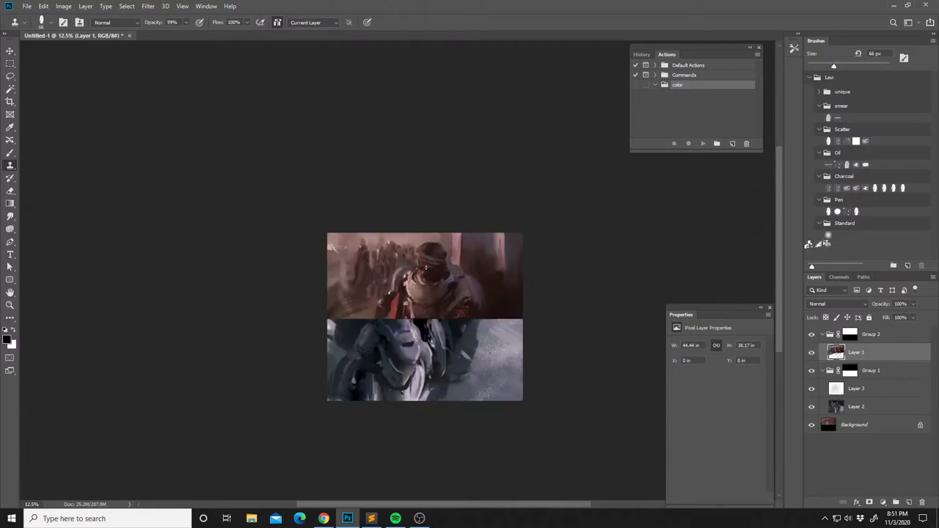
{"action": "left_click", "coordinate": [396, 260], "text": "alt"}
{"action": "left_click", "coordinate": [386, 250], "text": "alt"}
{"action": "left_click", "coordinate": [365, 246], "text": "alt"}
{"action": "left_click", "coordinate": [352, 250], "text": "alt"}
{"action": "left_click", "coordinate": [327, 246], "text": "alt"}
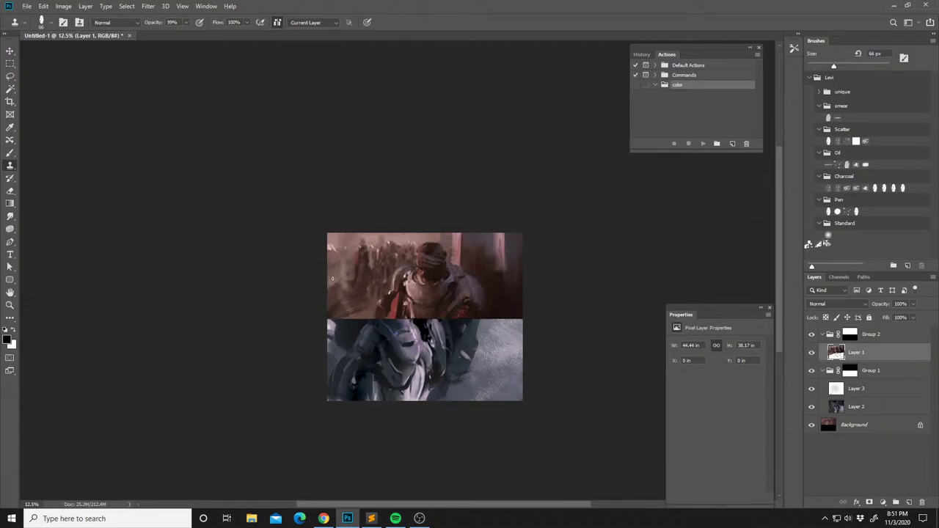
Blend the haze at the outer edge of the upper background using a 432 px charcoal Mixer Brush and a sampled color.
{"action": "key", "text": "b"}
{"action": "key", "text": "shift+b"}
{"action": "key", "text": "shift+b"}
{"action": "right_click", "coordinate": [343, 268]}
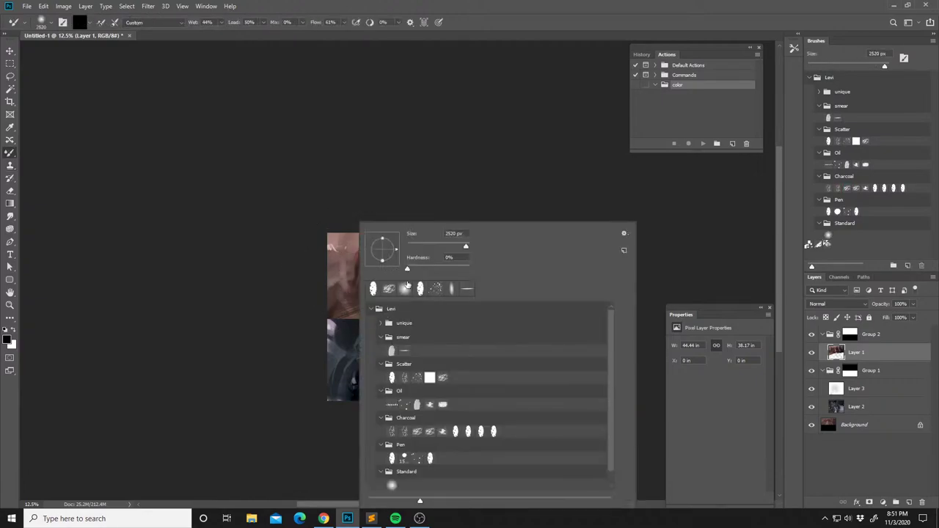
{"action": "left_click", "coordinate": [419, 288]}
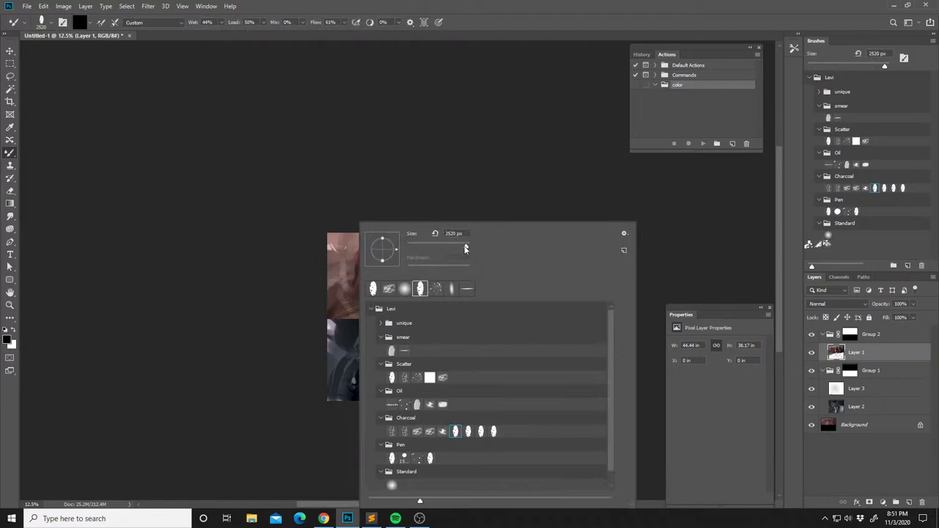
{"action": "type", "text": "432"}
{"action": "key", "text": "Return"}
{"action": "key", "text": "alt"}
{"action": "left_click", "coordinate": [341, 266], "text": "alt"}
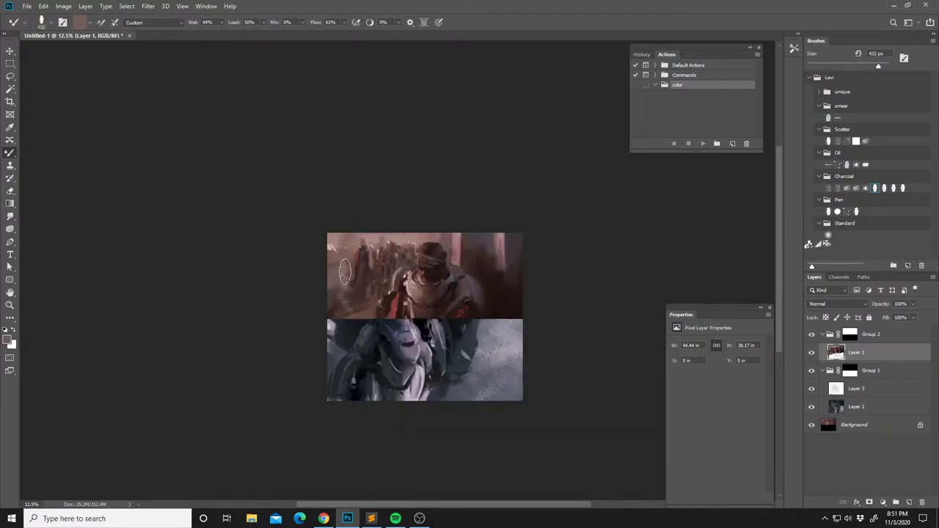
Clone part of the crowd down into the ground beneath the distant figures.
{"action": "key", "text": "s"}
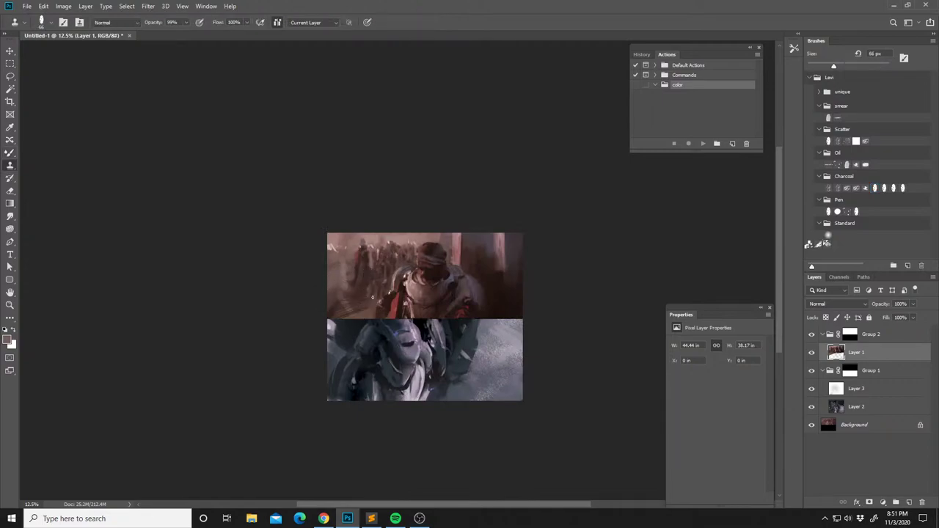
{"action": "left_click", "coordinate": [373, 273], "text": "alt"}
{"action": "left_click_drag", "start_coordinate": [355, 327], "coordinate": [366, 319]}
{"action": "key", "text": "l"}
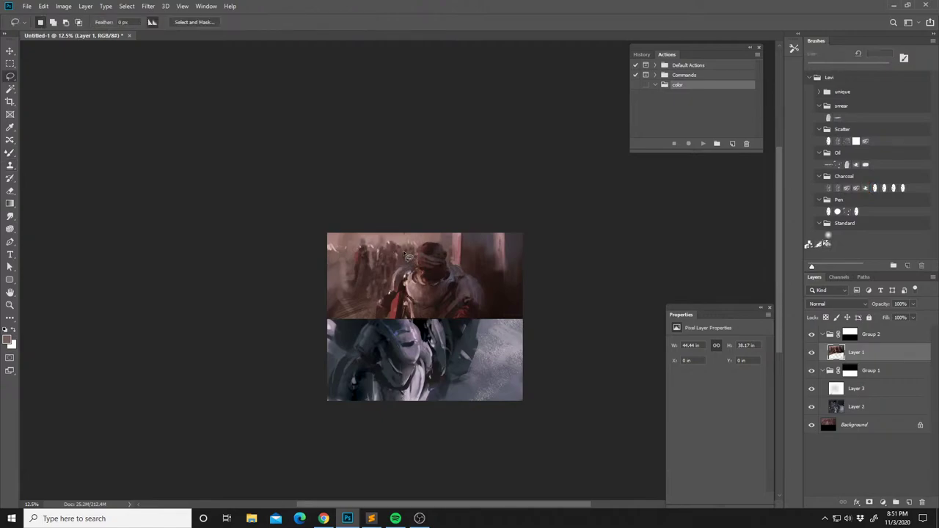
{"action": "key", "text": "b"}
{"action": "key", "text": "shift+b"}
{"action": "key", "text": "shift+b"}
{"action": "key", "text": "shift+b"}
{"action": "key", "text": "shift+b"}
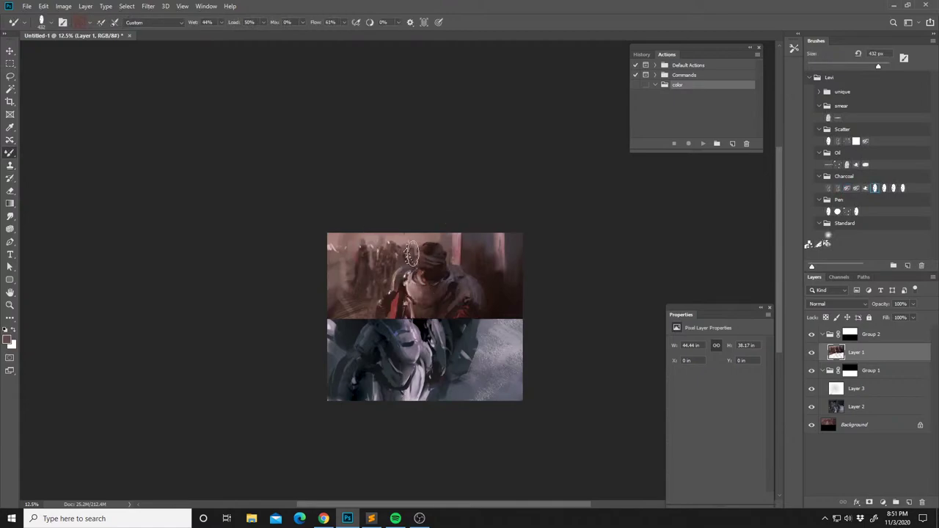
{"action": "key", "text": "l"}
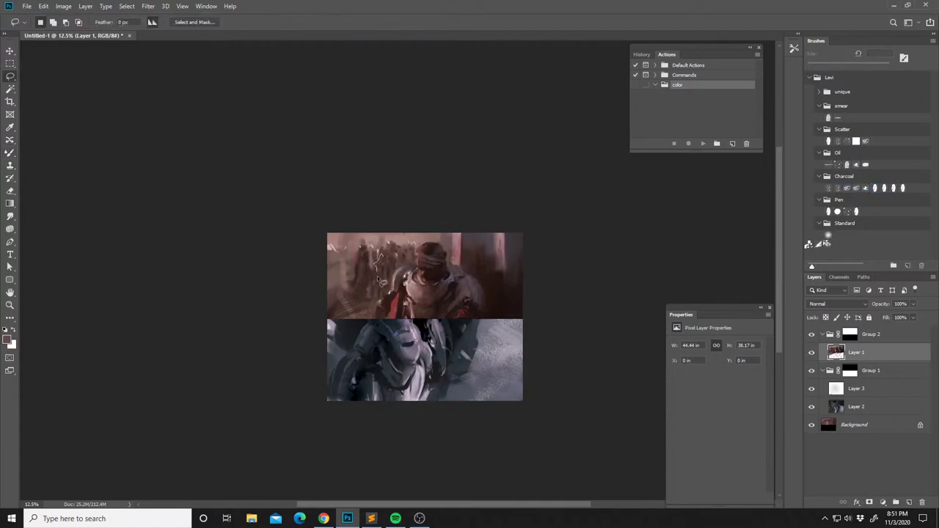
{"action": "key", "text": "b"}
{"action": "key", "text": "d"}
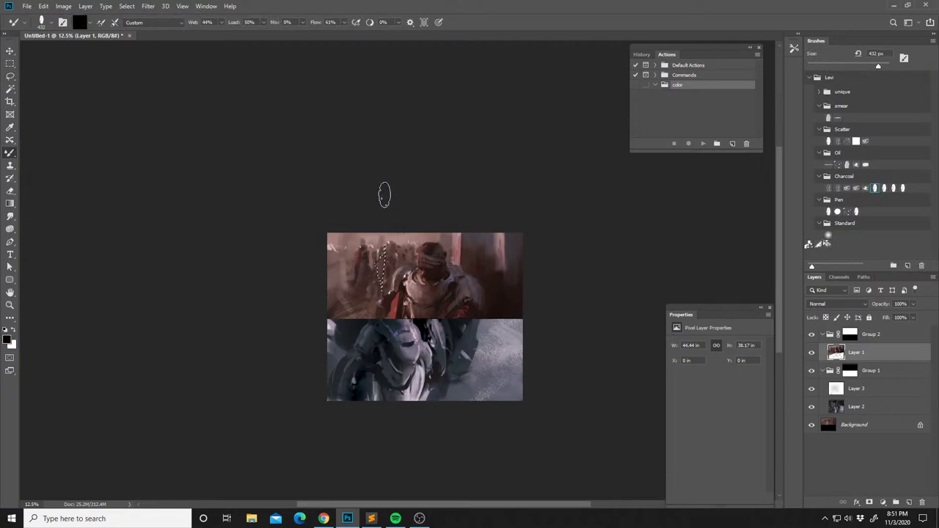
Lasso several small patches along the crowd's heads and tint them with sampled pink using the soft brush at 11% opacity.
{"action": "key", "text": "l"}
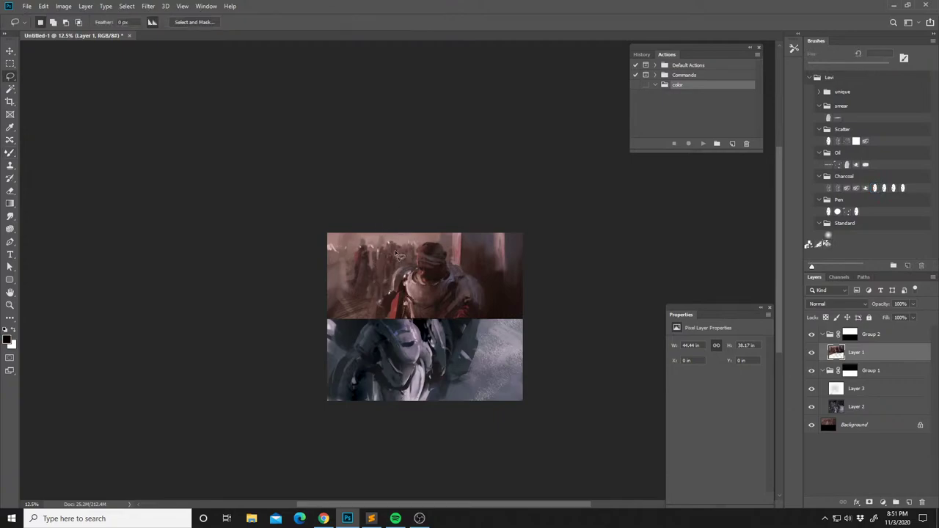
{"action": "key", "text": "shift"}
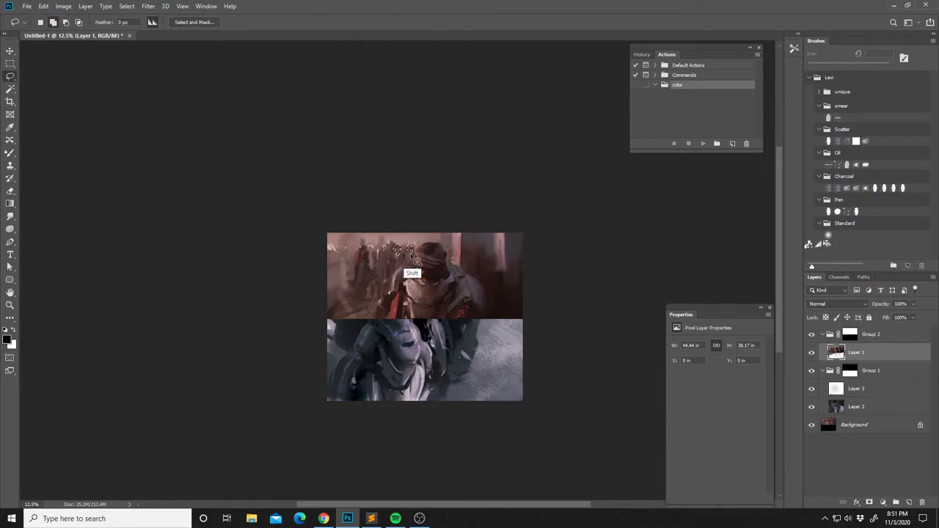
{"action": "left_click_drag", "start_coordinate": [369, 251], "coordinate": [373, 250]}
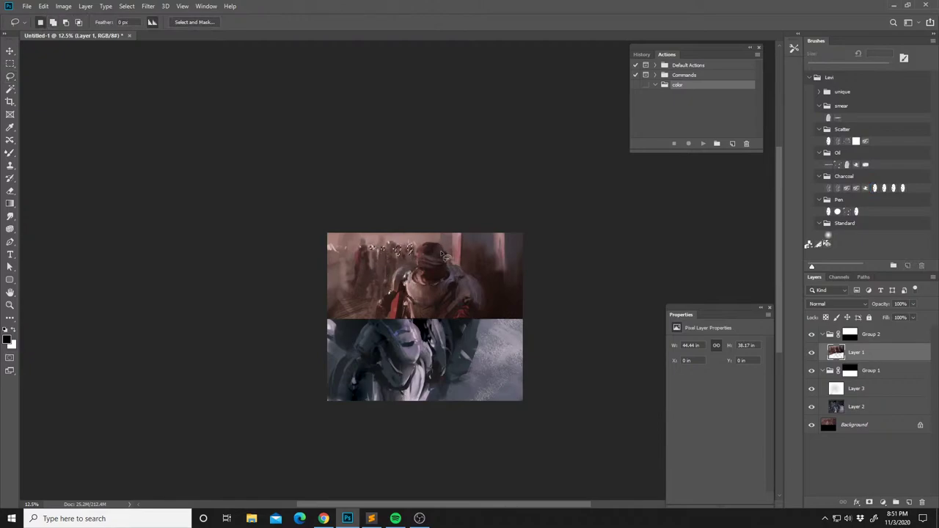
{"action": "key", "text": "b"}
{"action": "left_click", "coordinate": [454, 250], "text": "alt"}
{"action": "right_click", "coordinate": [451, 248]}
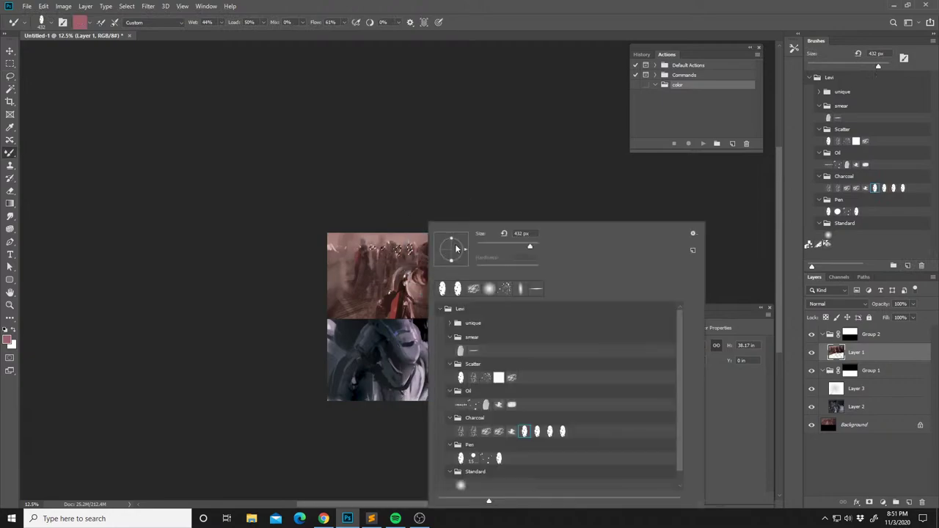
{"action": "left_click", "coordinate": [497, 246]}
{"action": "left_click", "coordinate": [426, 218]}
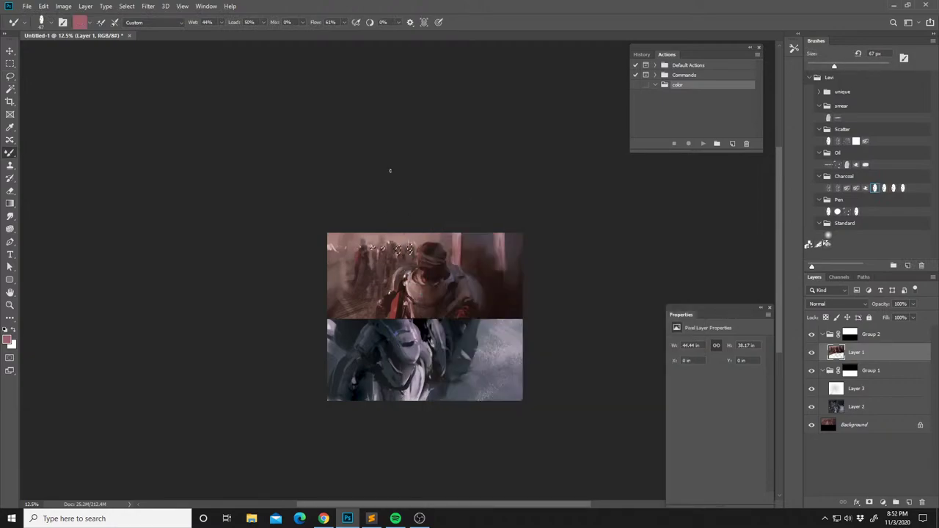
{"action": "key", "text": "shift+b"}
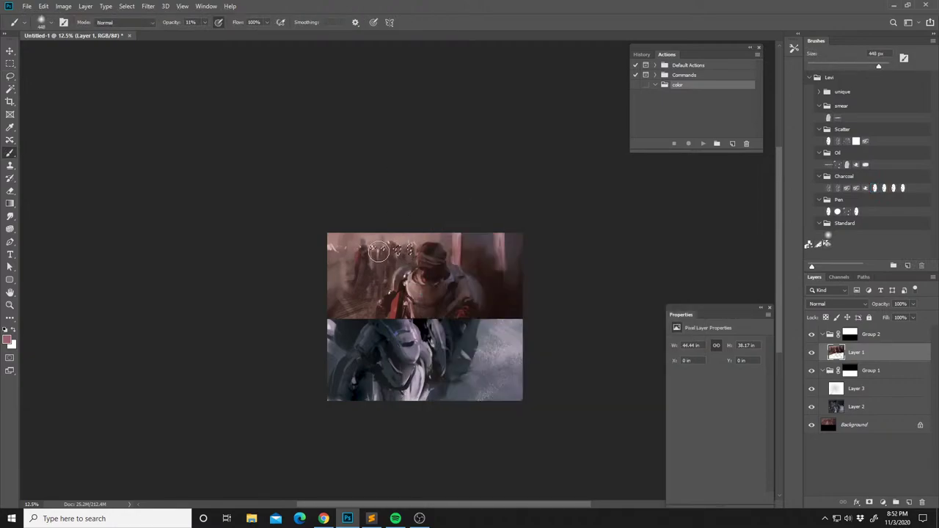
{"action": "left_click", "coordinate": [399, 302], "text": "alt"}
Lasso further small patches within the crowd and paint reddish-brown details with a 39 px charcoal brush.
{"action": "key", "text": "l"}
{"action": "key", "text": "shift"}
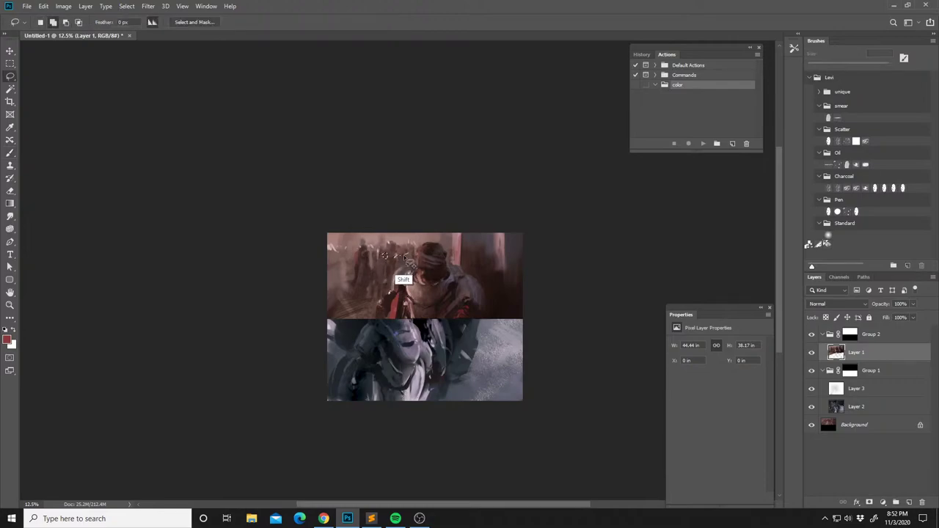
{"action": "key", "text": "b"}
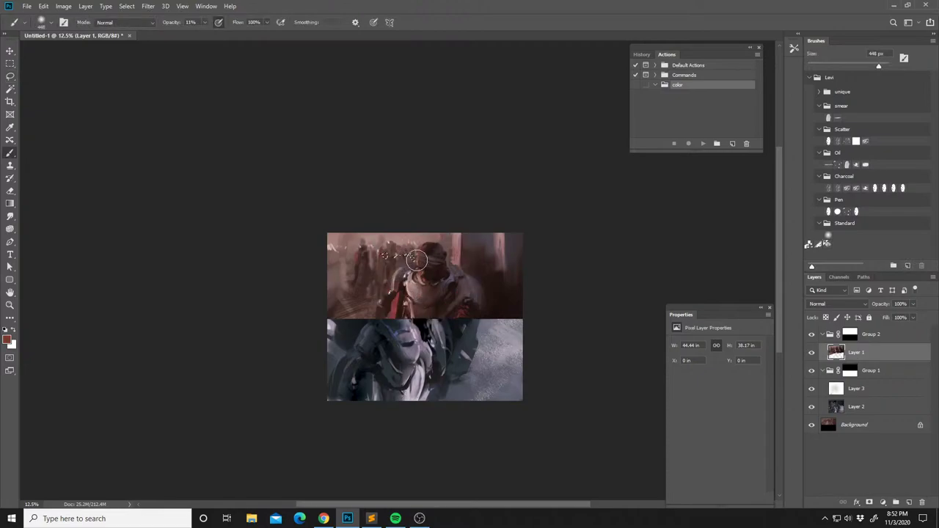
{"action": "right_click", "coordinate": [416, 261]}
{"action": "left_click", "coordinate": [480, 245]}
{"action": "key", "text": "Return"}
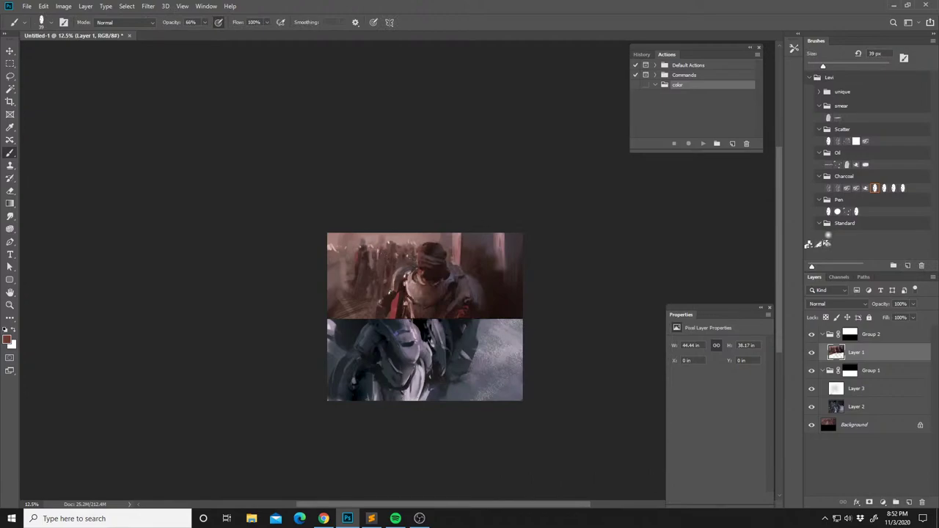
Paint fine figure details in the crowd nearest the upper soldier using a 20 px charcoal brush and sampled colors.
{"action": "left_click", "coordinate": [403, 279]}
{"action": "left_click", "coordinate": [414, 264], "text": "alt"}
{"action": "right_click", "coordinate": [453, 291]}
{"action": "left_click_drag", "start_coordinate": [461, 246], "coordinate": [457, 246]}
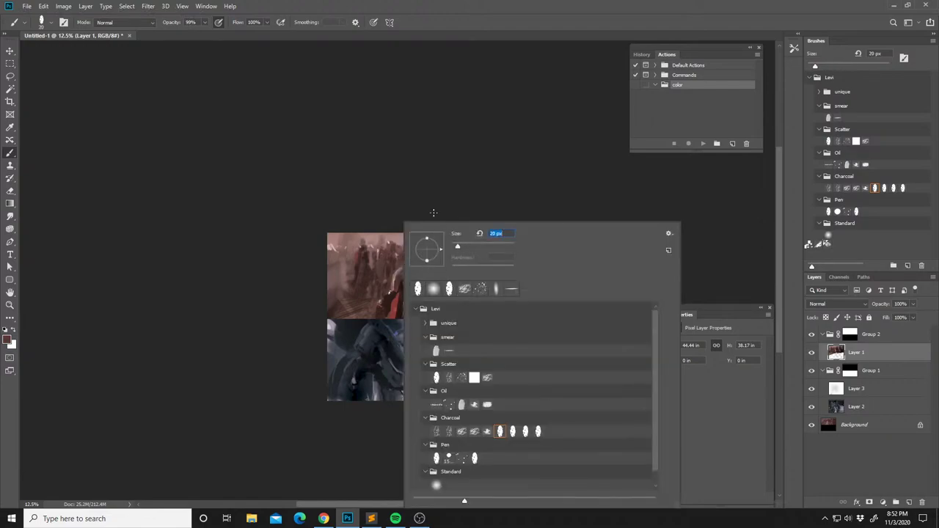
{"action": "left_click", "coordinate": [432, 212]}
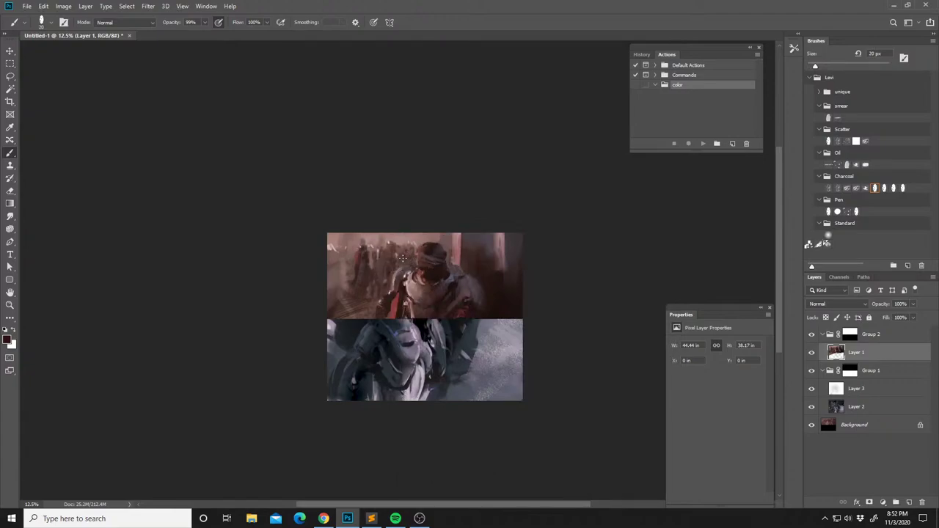
{"action": "left_click", "coordinate": [398, 256], "text": "alt"}
{"action": "left_click", "coordinate": [399, 242], "text": "alt"}
{"action": "left_click", "coordinate": [407, 244], "text": "alt"}
{"action": "left_click", "coordinate": [409, 245], "text": "alt"}
Refine the heads and bodies of the figures in the middle of the crowd with locally sampled colors.
{"action": "left_click", "coordinate": [374, 252], "text": "alt"}
{"action": "left_click", "coordinate": [376, 248], "text": "alt"}
{"action": "left_click", "coordinate": [379, 248], "text": "alt"}
{"action": "left_click", "coordinate": [377, 248], "text": "alt"}
{"action": "left_click", "coordinate": [395, 286], "text": "alt"}
Lasso the crowd area beside the upper soldier's head, paint inside it with a sampled color, and clear the selection.
{"action": "key", "text": "l"}
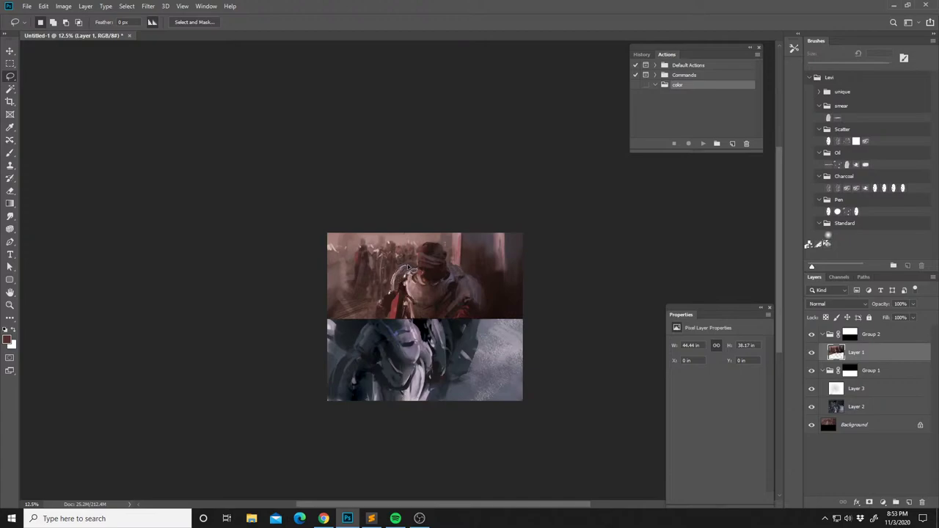
{"action": "mouse_move", "coordinate": [419, 262]}
{"action": "left_mouse_down"}
{"action": "mouse_move", "coordinate": [416, 227]}
{"action": "mouse_move", "coordinate": [381, 282]}
{"action": "left_mouse_up"}
{"action": "key", "text": "s"}
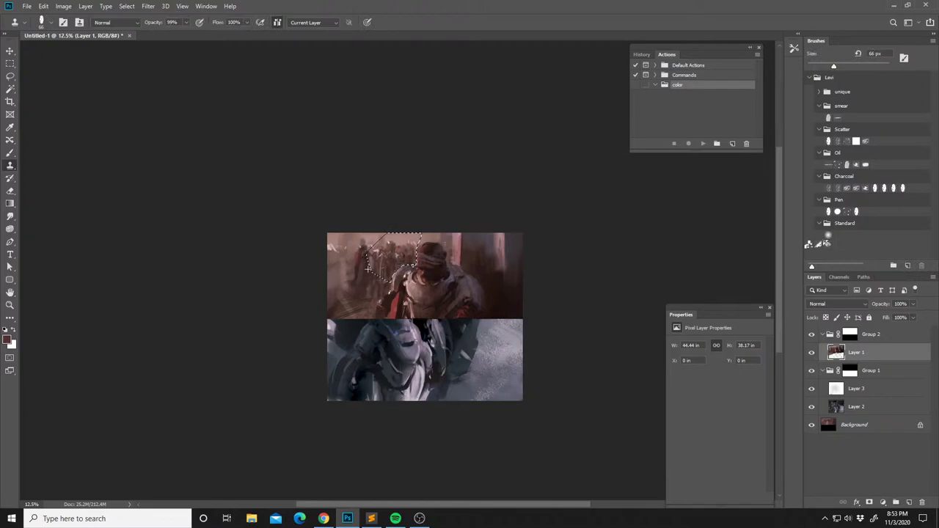
{"action": "key", "text": "b"}
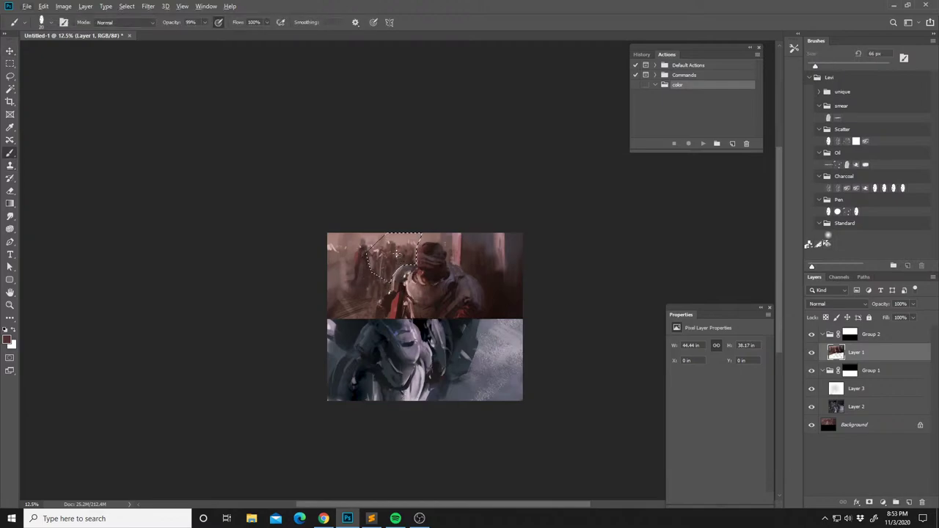
{"action": "left_click", "coordinate": [396, 254], "text": "alt"}
{"action": "key", "text": "ctrl+d"}
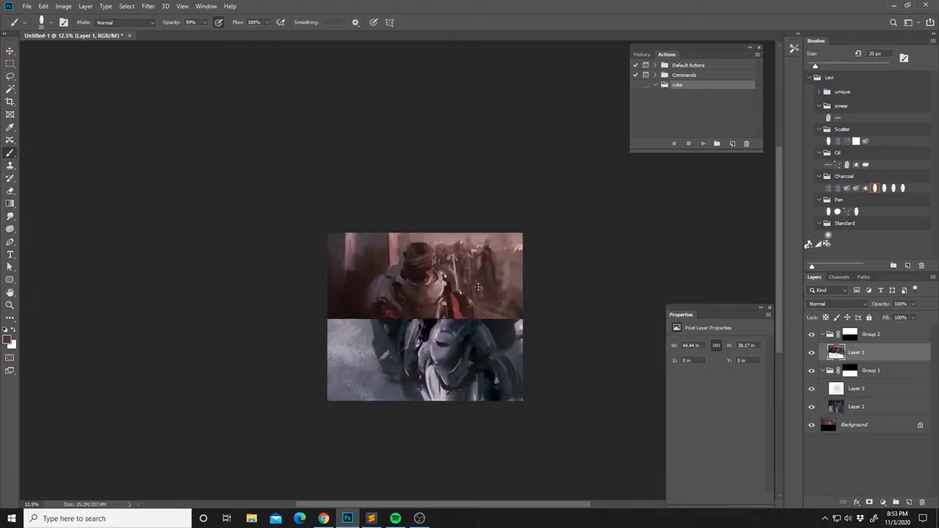
Warp the lower edge of a lassoed copy of the crowd background downward and merge it into Layer 1.
{"action": "left_click_drag", "start_coordinate": [483, 286], "coordinate": [492, 296]}
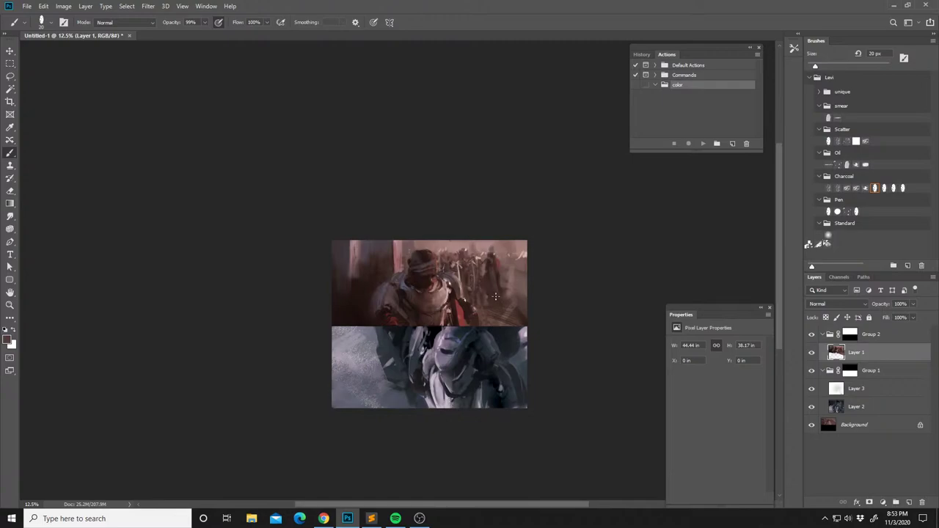
{"action": "key", "text": "l"}
{"action": "mouse_move", "coordinate": [447, 241]}
{"action": "left_mouse_down"}
{"action": "mouse_move", "coordinate": [477, 313]}
{"action": "mouse_move", "coordinate": [537, 304]}
{"action": "mouse_move", "coordinate": [531, 227]}
{"action": "mouse_move", "coordinate": [452, 206]}
{"action": "left_mouse_up"}
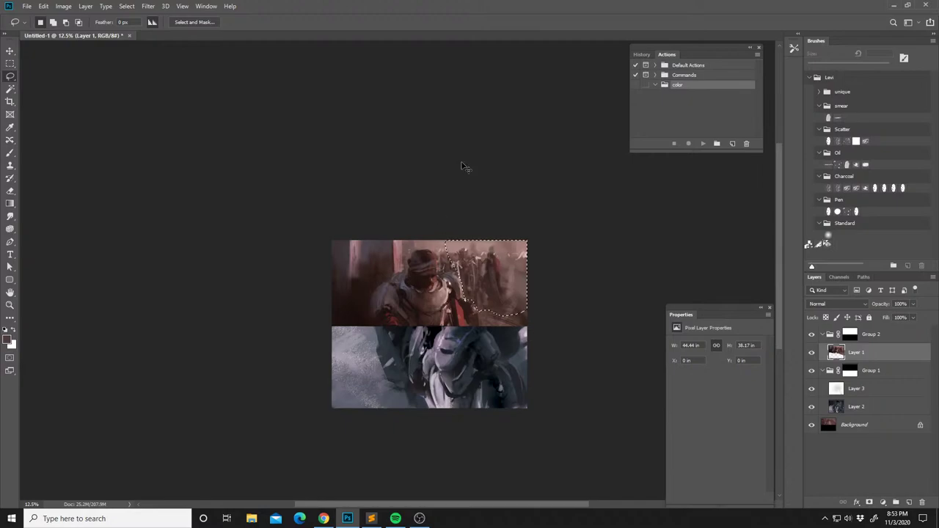
{"action": "key", "text": "ctrl+j"}
{"action": "key", "text": "ctrl+t"}
{"action": "right_click", "coordinate": [505, 276]}
{"action": "left_click", "coordinate": [522, 338]}
{"action": "left_click_drag", "start_coordinate": [527, 316], "coordinate": [499, 343]}
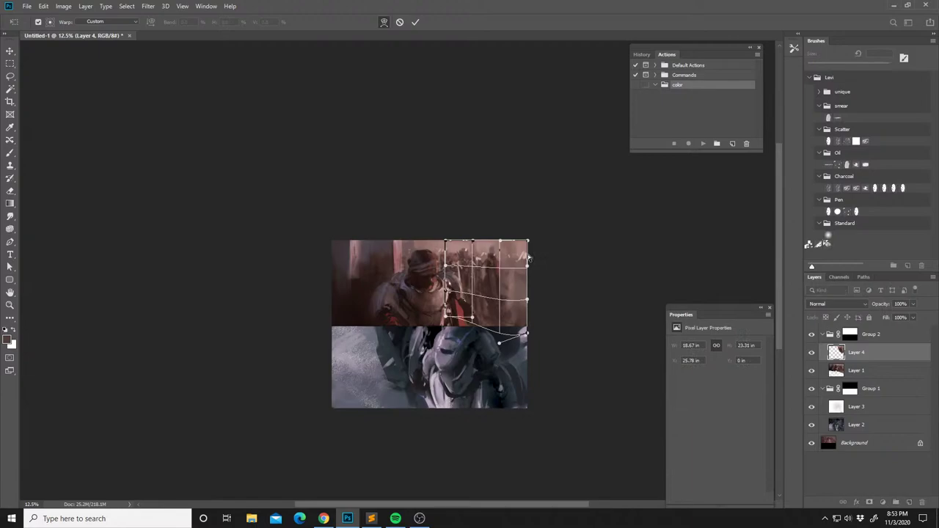
{"action": "key", "text": "Return"}
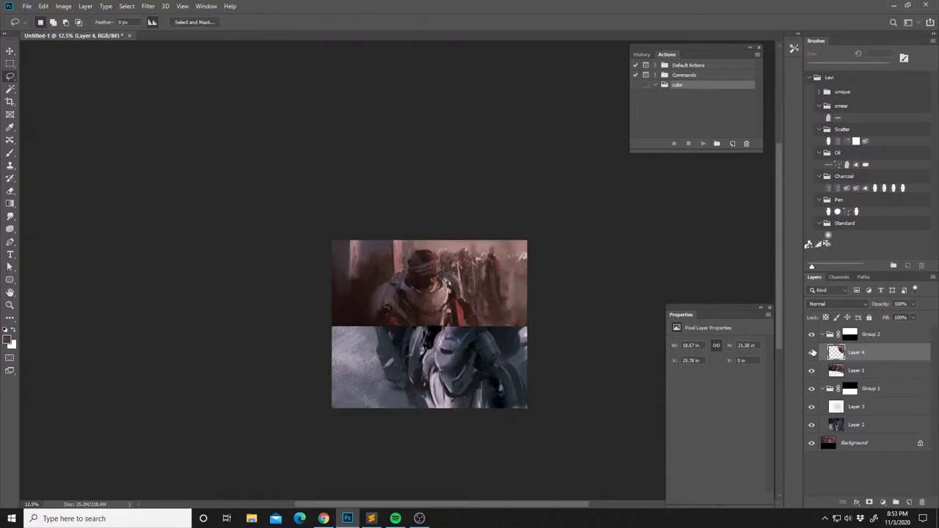
{"action": "key", "text": "ctrl+e"}
Blend the hazy background at the outer edge of the crowd with a 1102 px charcoal Mixer Brush and a locally sampled color.
{"action": "key", "text": "b"}
{"action": "key", "text": "shift+b"}
{"action": "key", "text": "shift+b"}
{"action": "key", "text": "shift+b"}
{"action": "key", "text": "shift+b"}
{"action": "key", "text": "shift+b"}
{"action": "key", "text": "shift+b"}
{"action": "key", "text": "shift+b"}
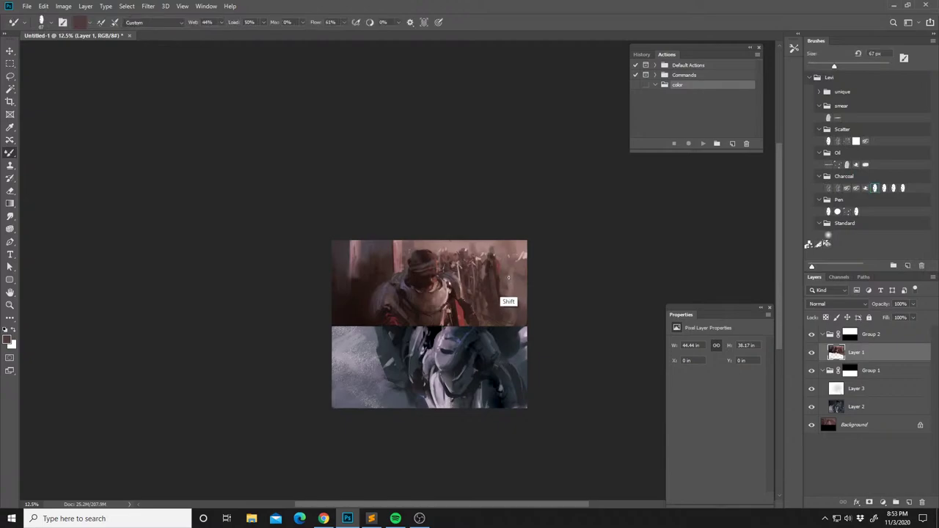
{"action": "right_click", "coordinate": [507, 278]}
{"action": "left_click", "coordinate": [556, 289]}
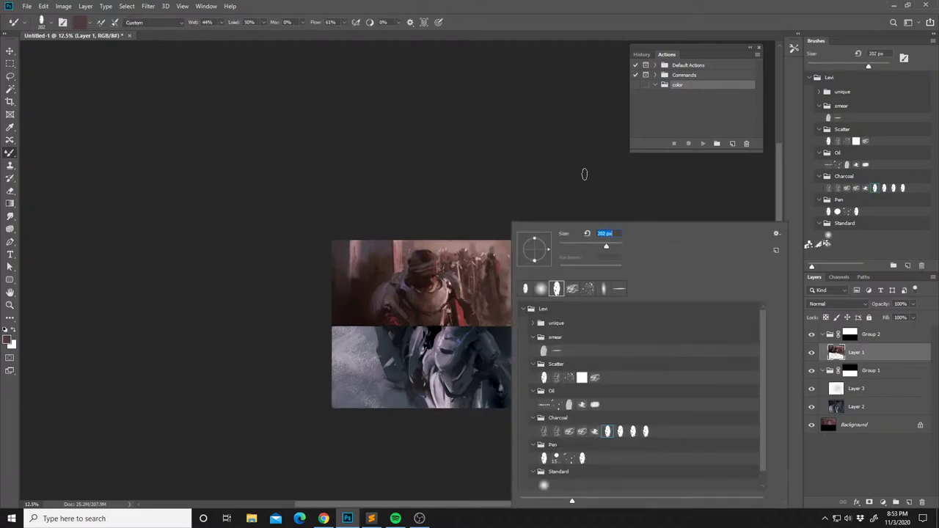
{"action": "left_click_drag", "start_coordinate": [607, 246], "coordinate": [616, 245]}
{"action": "left_click", "coordinate": [500, 294], "text": "alt"}
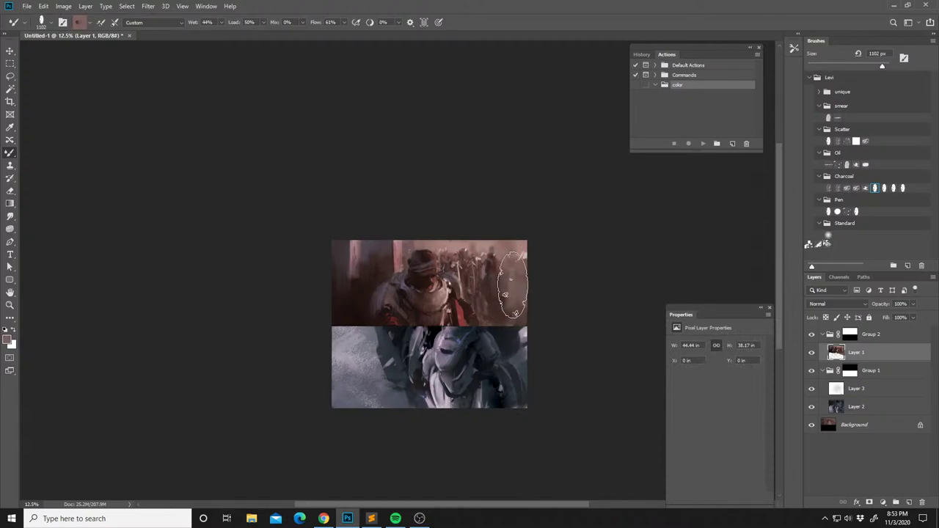
Lasso a small patch beside the upper soldier's arm and paint inside it with a 40 px Mixer Brush and sampled colors.
{"action": "key", "text": "l"}
{"action": "left_click_drag", "start_coordinate": [480, 325], "coordinate": [474, 310]}
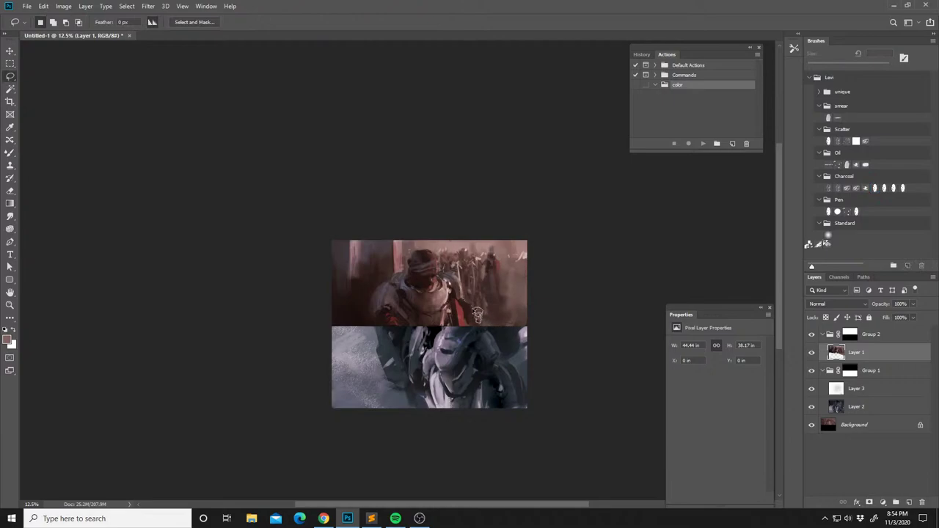
{"action": "key", "text": "b"}
{"action": "right_click", "coordinate": [528, 249]}
{"action": "left_click", "coordinate": [586, 248]}
{"action": "left_click", "coordinate": [521, 282]}
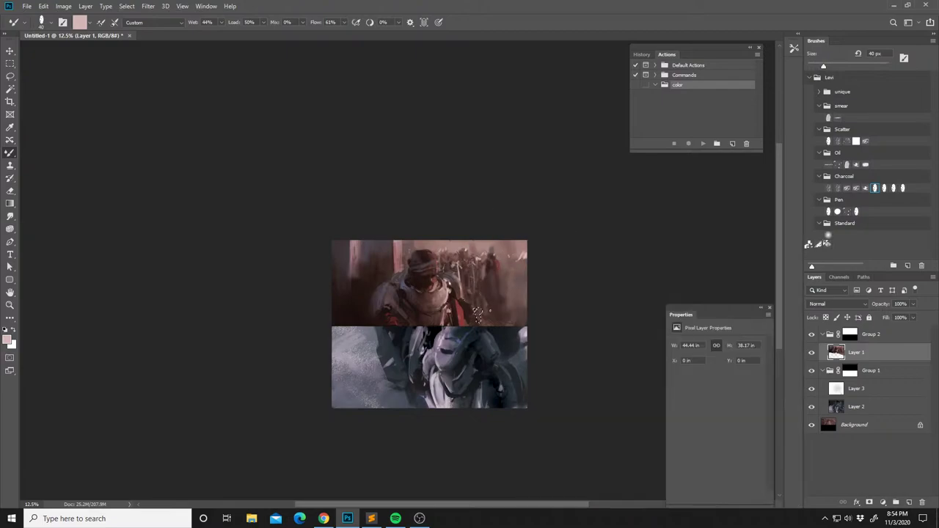
{"action": "left_click", "coordinate": [479, 314], "text": "alt"}
{"action": "left_click", "coordinate": [445, 293], "text": "alt"}
Set the foreground to white and paint a bright accent beside the upper soldier's arm with the 20 px Brush.
{"action": "key", "text": "d"}
{"action": "key", "text": "x"}
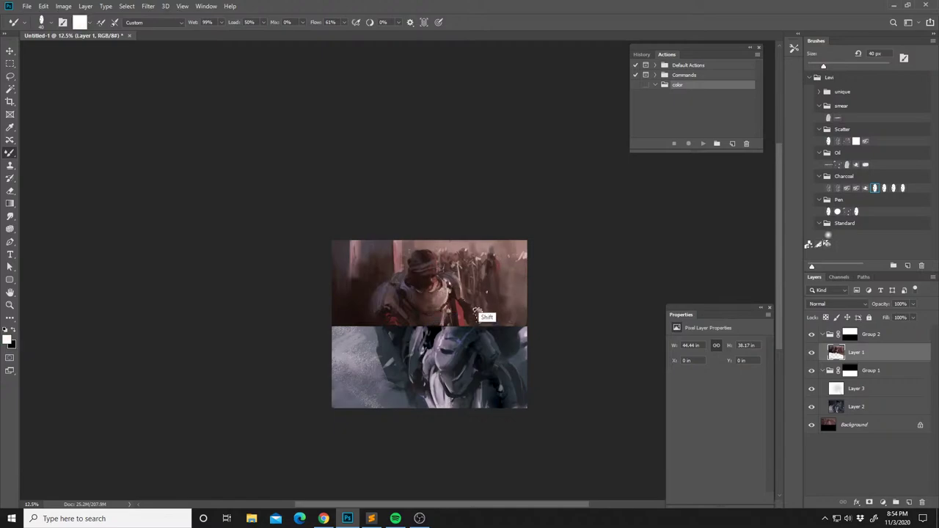
{"action": "right_click", "coordinate": [489, 298], "text": "shift"}
{"action": "key", "text": "Escape"}
{"action": "key", "text": "shift+b"}
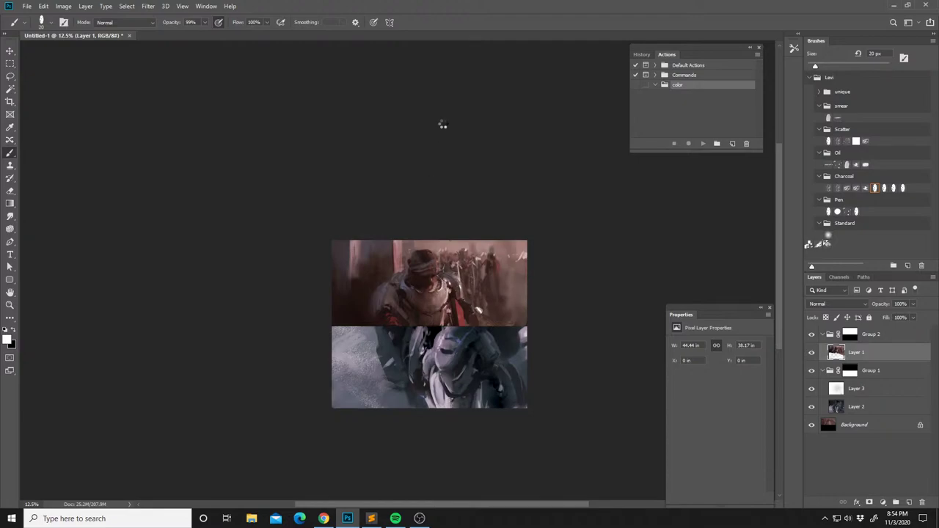
Flip the canvas horizontally and refine the upper soldier's lower face and collar with locally sampled colors.
{"action": "key", "text": "ctrl+shift+h"}
{"action": "left_click", "coordinate": [456, 290], "text": "alt"}
{"action": "left_click", "coordinate": [455, 286], "text": "alt"}
{"action": "left_click", "coordinate": [452, 284], "text": "alt"}
{"action": "left_click_drag", "start_coordinate": [451, 279], "coordinate": [449, 284]}
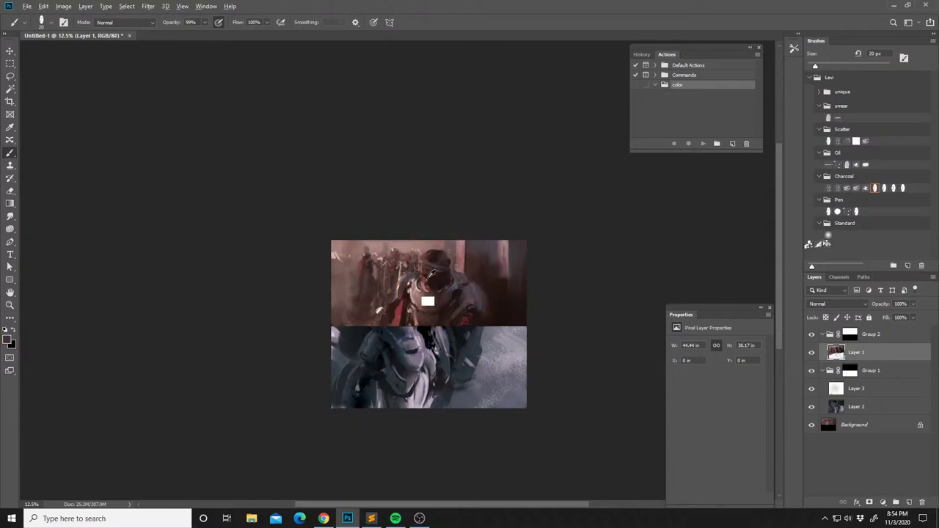
{"action": "left_click", "coordinate": [426, 278], "text": "alt"}
{"action": "left_click", "coordinate": [421, 281], "text": "alt"}
{"action": "left_click", "coordinate": [429, 285], "text": "alt"}
{"action": "left_click", "coordinate": [408, 284], "text": "alt"}
Clone crowd detail beside the upper soldier with the Clone Stamp, using an 81 px charcoal brush.
{"action": "key", "text": "x"}
{"action": "key", "text": "s"}
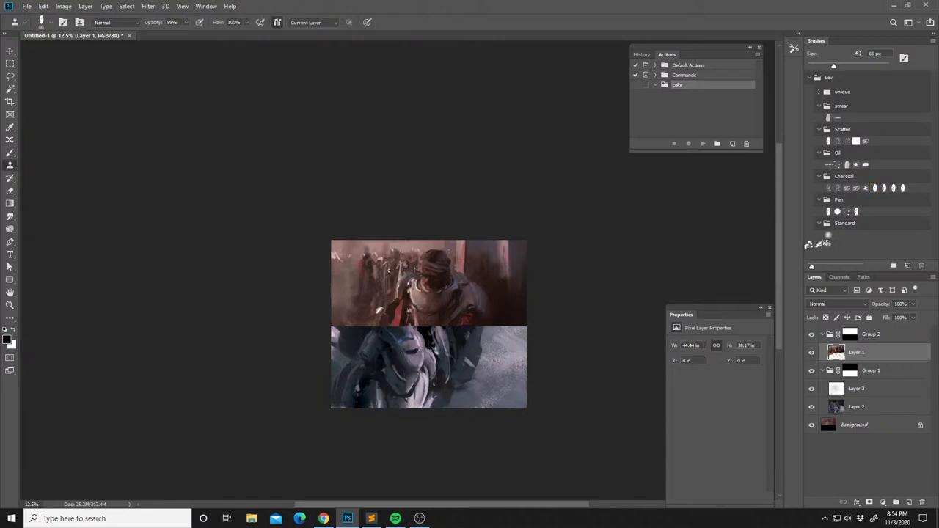
{"action": "key", "text": "x"}
{"action": "right_click", "coordinate": [396, 261]}
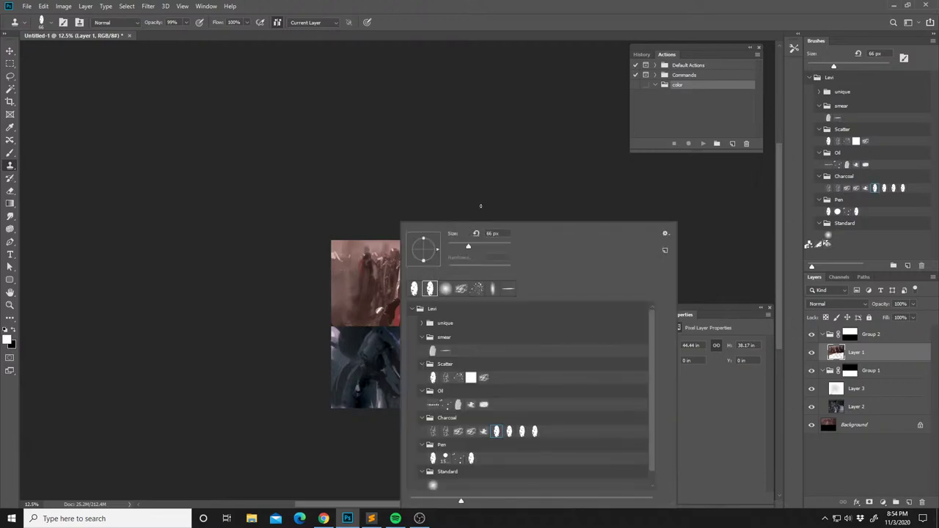
{"action": "left_click_drag", "start_coordinate": [471, 247], "coordinate": [476, 247]}
{"action": "key", "text": "Return"}
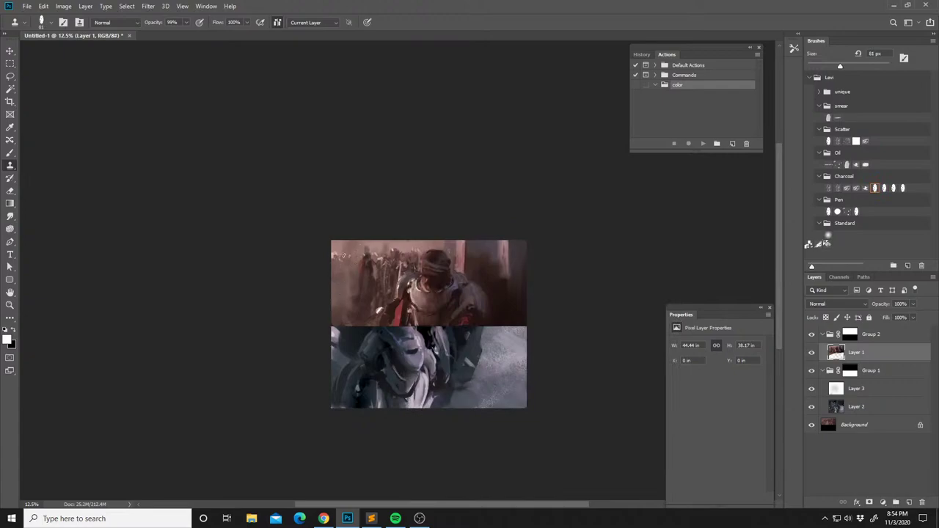
Paint the heads and bodies of the outer crowd figures with a 34 px charcoal brush and sampled colors.
{"action": "key", "text": "b"}
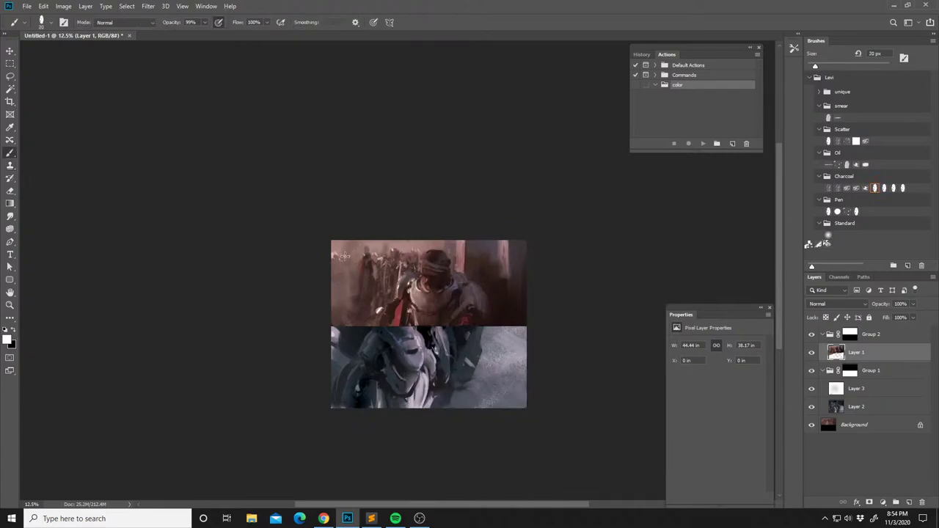
{"action": "key", "text": "alt"}
{"action": "left_click", "coordinate": [400, 258], "text": "alt"}
{"action": "right_click", "coordinate": [354, 255]}
{"action": "left_click_drag", "start_coordinate": [411, 250], "coordinate": [416, 250]}
{"action": "left_click", "coordinate": [351, 260]}
{"action": "left_click", "coordinate": [359, 267], "text": "alt"}
{"action": "left_click", "coordinate": [365, 261], "text": "alt"}
{"action": "left_click_drag", "start_coordinate": [364, 260], "coordinate": [363, 270]}
{"action": "left_click", "coordinate": [405, 270], "text": "alt"}
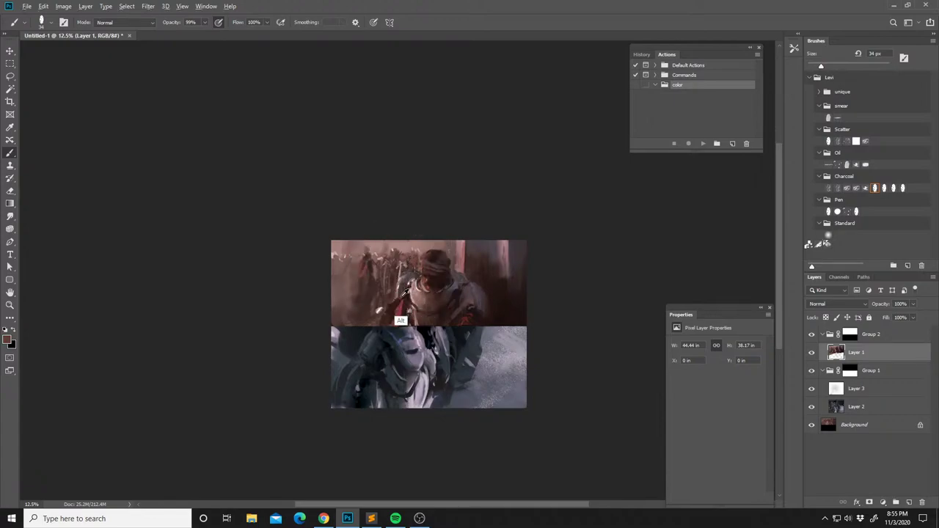
Touch up the upper soldier's shoulder and chest armor on the crowd side with locally sampled colors.
{"action": "left_click", "coordinate": [422, 307], "text": "alt"}
{"action": "left_click", "coordinate": [410, 294], "text": "alt"}
{"action": "left_click", "coordinate": [408, 297], "text": "alt"}
{"action": "left_click", "coordinate": [412, 322], "text": "alt"}
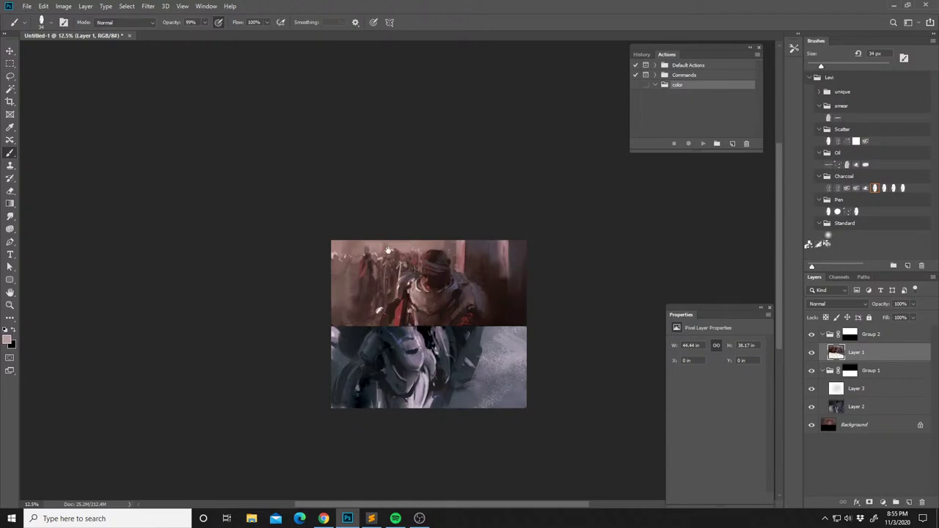
Flip the canvas back horizontally and repaint the pale column behind the upper soldier with sampled colors.
{"action": "key", "text": "ctrl+shift+h"}
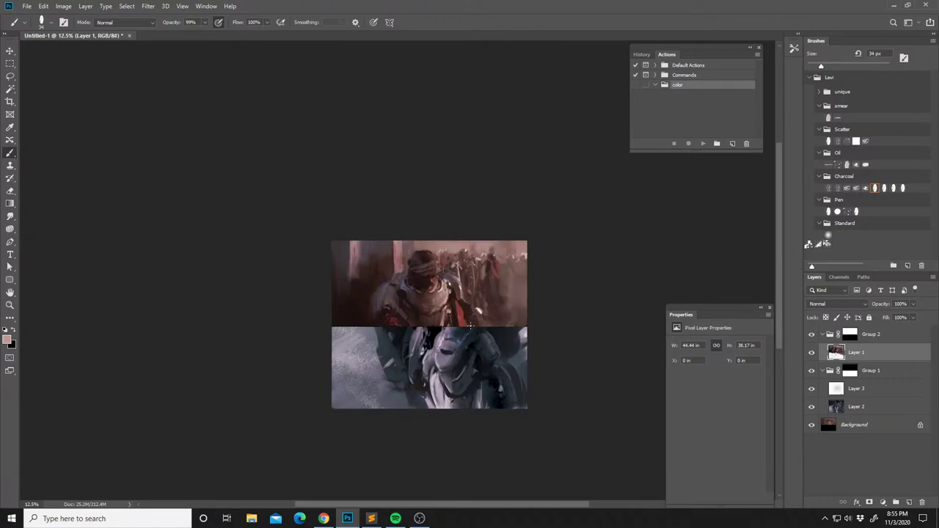
{"action": "left_click", "coordinate": [359, 275], "text": "alt"}
{"action": "left_click", "coordinate": [358, 264], "text": "alt"}
{"action": "left_click_drag", "start_coordinate": [355, 273], "coordinate": [353, 288]}
{"action": "left_click", "coordinate": [356, 275], "text": "alt"}
{"action": "left_click", "coordinate": [377, 257], "text": "alt"}
{"action": "left_click", "coordinate": [357, 239], "text": "alt"}
Refine the upper soldier's jaw and crowd-side collar with small strokes of locally sampled colors.
{"action": "left_click", "coordinate": [443, 290], "text": "alt"}
{"action": "left_click", "coordinate": [433, 279], "text": "alt"}
{"action": "left_click", "coordinate": [434, 282], "text": "alt"}
{"action": "left_click", "coordinate": [424, 273], "text": "alt"}
{"action": "left_click", "coordinate": [434, 279], "text": "alt"}
{"action": "left_click", "coordinate": [436, 279], "text": "alt"}
{"action": "left_click", "coordinate": [435, 279], "text": "alt"}
{"action": "left_click", "coordinate": [436, 281], "text": "alt"}
{"action": "left_click", "coordinate": [446, 277], "text": "alt"}
Touch up the edges of the upper soldier's head and neck with sampled skin and armor tones.
{"action": "left_click", "coordinate": [411, 277], "text": "alt"}
{"action": "left_click", "coordinate": [403, 284], "text": "alt"}
{"action": "left_click", "coordinate": [410, 264], "text": "alt"}
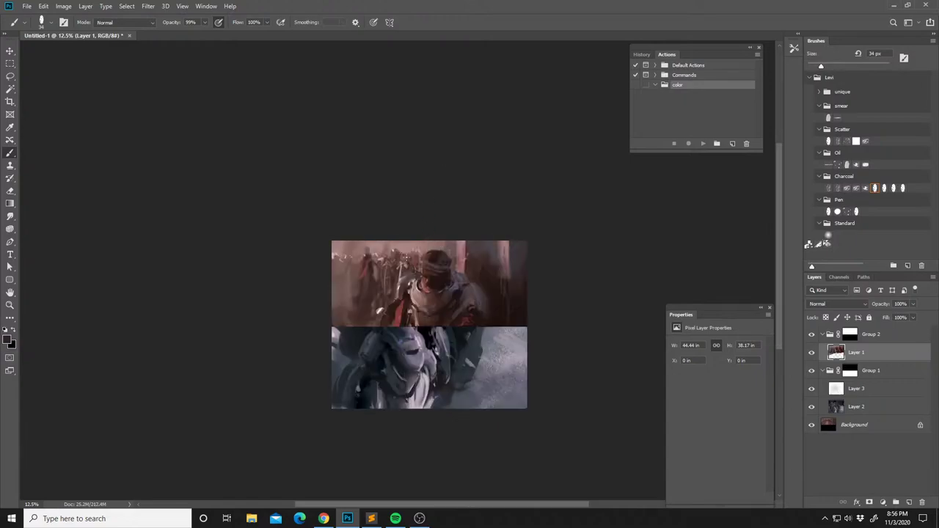
{"action": "left_click", "coordinate": [413, 288], "text": "alt"}
Copy the lassoed head and neck of the upper soldier to a new layer, increase its saturation, and merge it into Layer 1.
{"action": "key", "text": "l"}
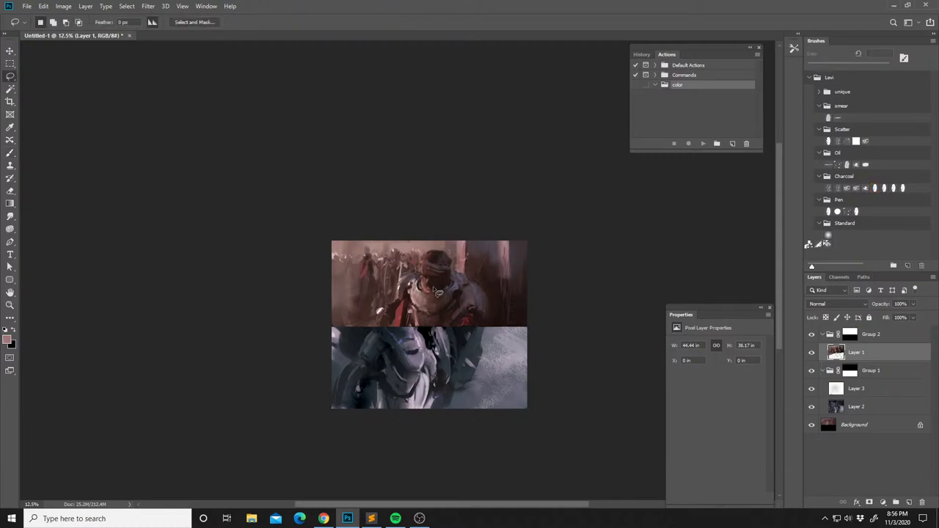
{"action": "mouse_move", "coordinate": [432, 296]}
{"action": "left_mouse_down"}
{"action": "mouse_move", "coordinate": [455, 271]}
{"action": "mouse_move", "coordinate": [414, 283]}
{"action": "mouse_move", "coordinate": [430, 294]}
{"action": "left_mouse_up"}
{"action": "key", "text": "ctrl+j"}
{"action": "key", "text": "ctrl+u"}
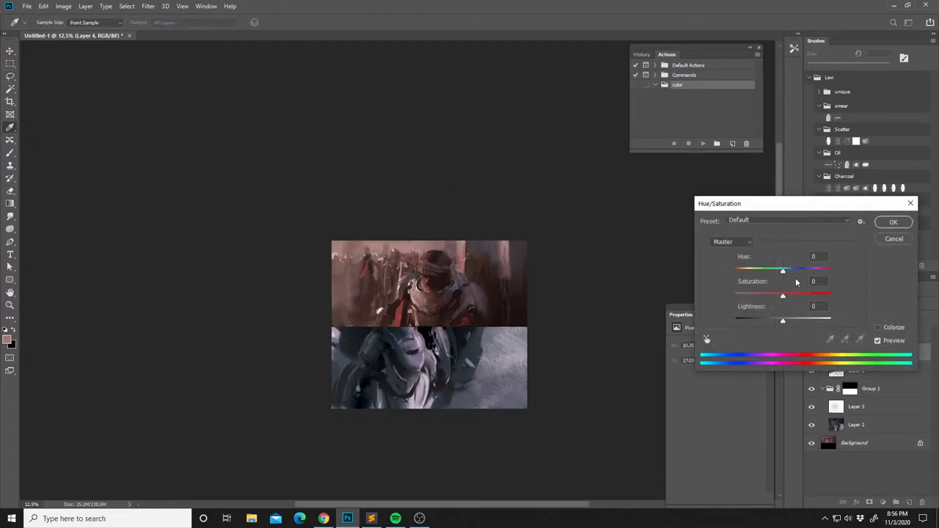
{"action": "left_click", "coordinate": [801, 297]}
{"action": "key", "text": "Return"}
{"action": "key", "text": "e"}
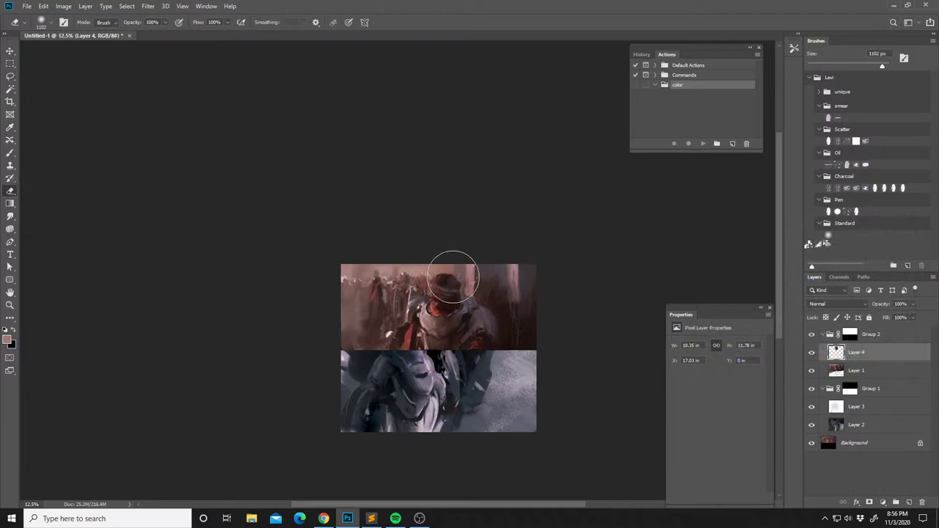
{"action": "key", "text": "ctrl+e"}
{"action": "left_click_drag", "start_coordinate": [449, 267], "coordinate": [444, 256]}
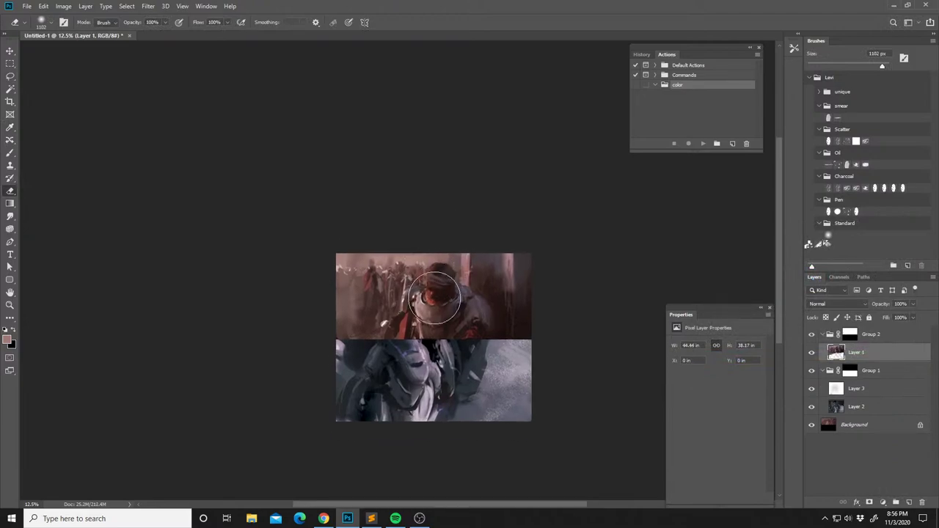
{"action": "key", "text": "k"}
{"action": "mouse_move", "coordinate": [418, 313]}
{"action": "left_mouse_down"}
{"action": "mouse_move", "coordinate": [424, 333]}
{"action": "mouse_move", "coordinate": [376, 343]}
{"action": "left_mouse_up"}
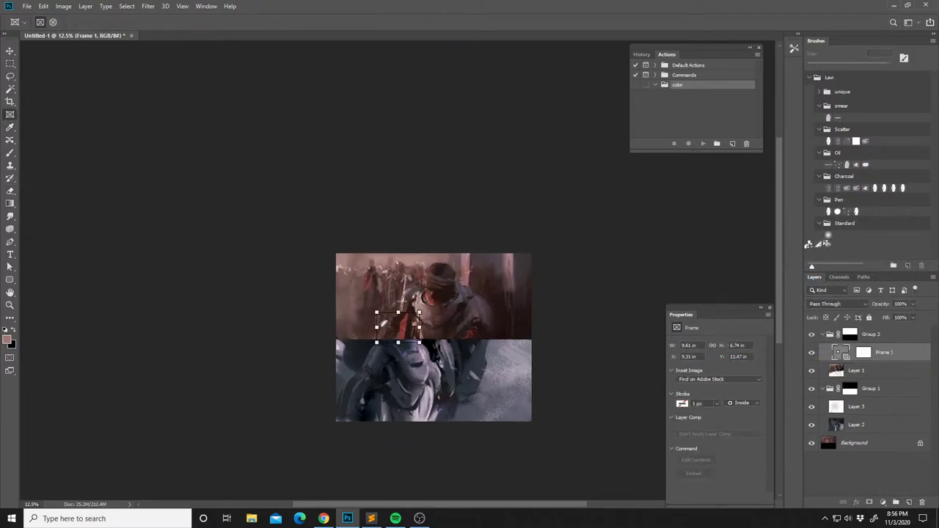
{"action": "left_click_drag", "start_coordinate": [410, 301], "coordinate": [413, 281]}
{"action": "key", "text": "ctrl+z"}
Flip the canvas horizontally, lasso a narrow figure at the outer crowd, and paint it with the 34 px brush and sampled colors.
{"action": "key", "text": "ctrl+shift+h"}
{"action": "key", "text": "l"}
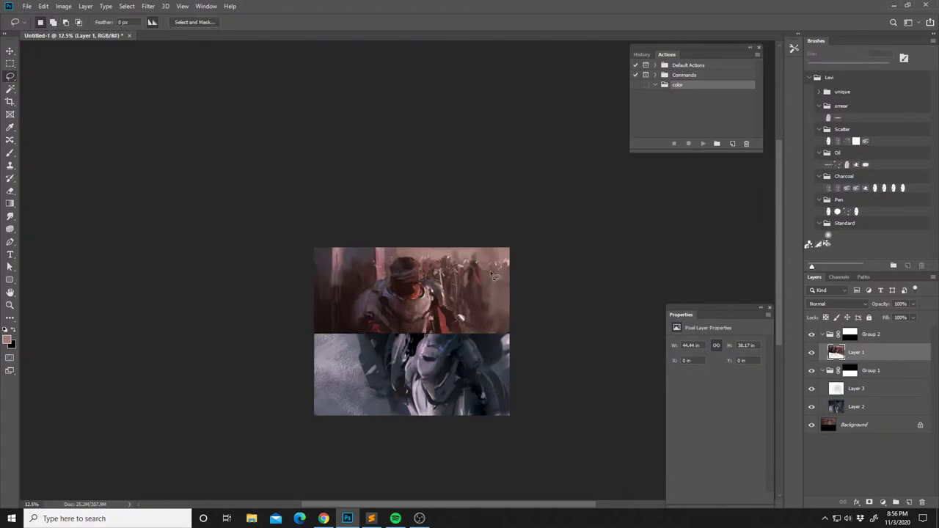
{"action": "key", "text": "b"}
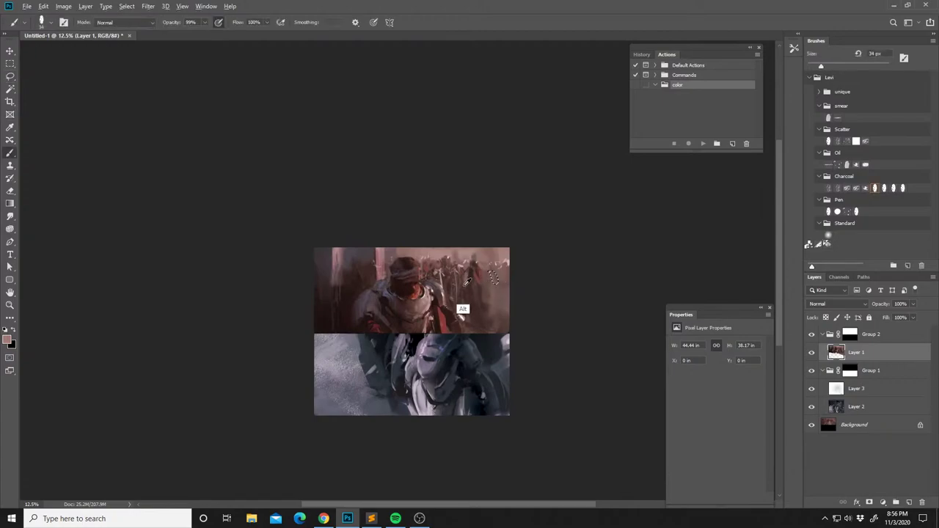
{"action": "left_click", "coordinate": [493, 276], "text": "alt"}
{"action": "left_click", "coordinate": [494, 298], "text": "alt"}
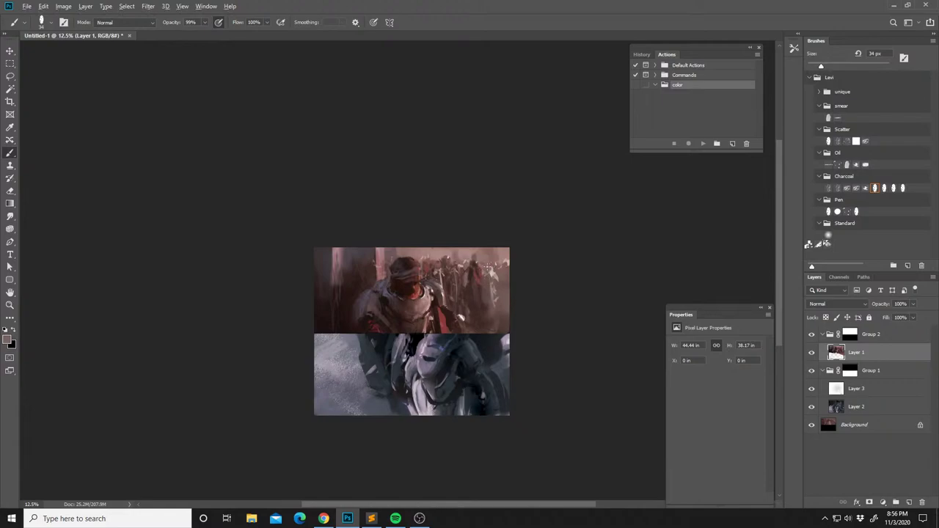
{"action": "left_click", "coordinate": [493, 265], "text": "alt"}
{"action": "left_click_drag", "start_coordinate": [490, 273], "coordinate": [484, 262]}
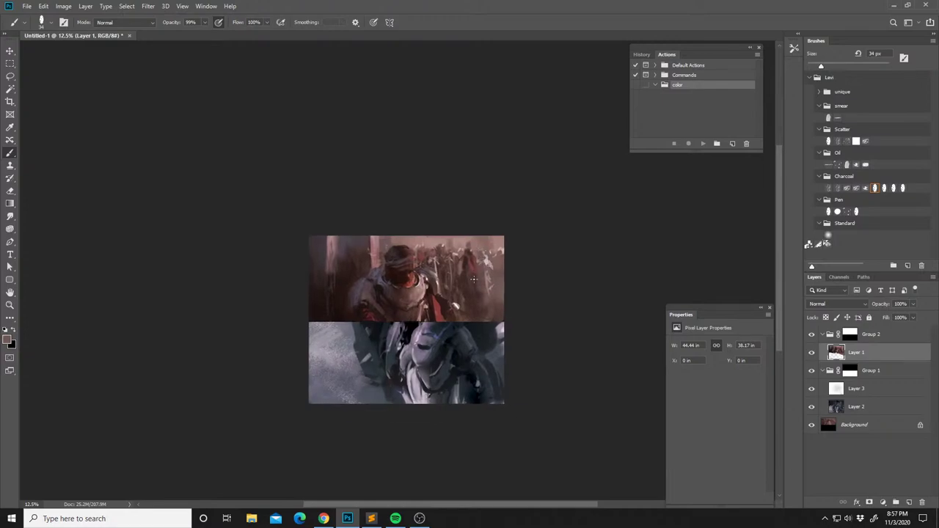
Detail the red-cloaked figure and the neighboring outer crowd figures with locally sampled colors.
{"action": "left_click", "coordinate": [475, 252], "text": "alt"}
{"action": "left_click", "coordinate": [470, 250], "text": "alt"}
{"action": "left_click", "coordinate": [491, 259], "text": "alt"}
{"action": "left_click", "coordinate": [462, 251], "text": "alt"}
{"action": "left_click", "coordinate": [467, 249], "text": "alt"}
{"action": "left_click", "coordinate": [471, 259], "text": "alt"}
{"action": "left_click", "coordinate": [480, 277], "text": "alt"}
{"action": "left_click", "coordinate": [485, 261], "text": "alt"}
{"action": "left_click", "coordinate": [501, 248], "text": "alt"}
{"action": "left_click", "coordinate": [497, 279], "text": "alt"}
Enlarge the charcoal brush to 338 px and paint the ground below the crowd with sampled colors.
{"action": "right_click", "coordinate": [554, 253]}
{"action": "left_click", "coordinate": [586, 246]}
{"action": "left_click", "coordinate": [473, 262]}
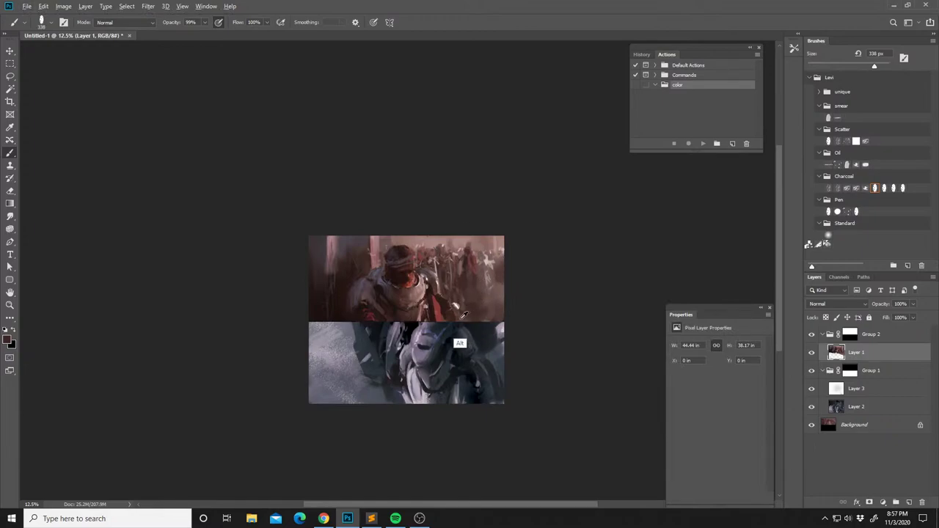
{"action": "left_click_drag", "start_coordinate": [483, 323], "coordinate": [486, 326]}
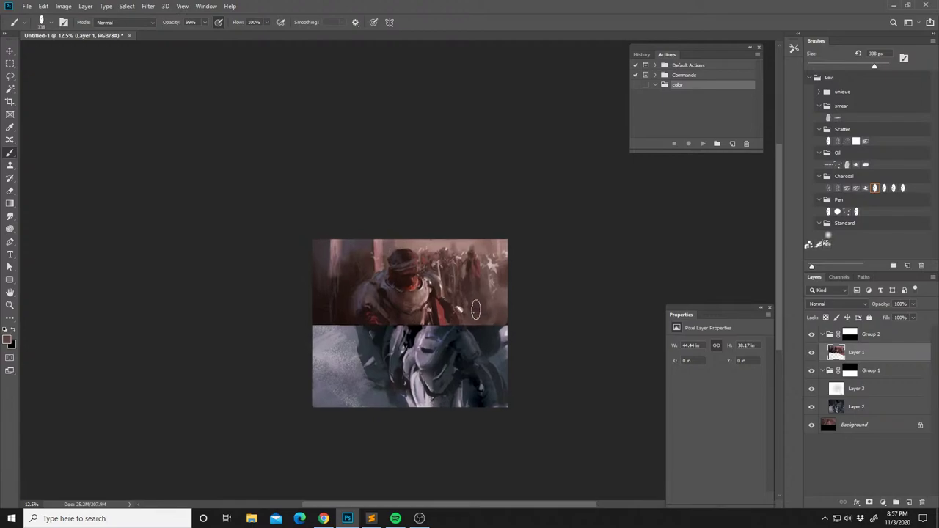
{"action": "left_click", "coordinate": [474, 308], "text": "alt"}
{"action": "left_click", "coordinate": [475, 308], "text": "alt"}
Lasso the ground at the outer edge of the upper panel, paint a light patch inside it, and clear the selection.
{"action": "key", "text": "l"}
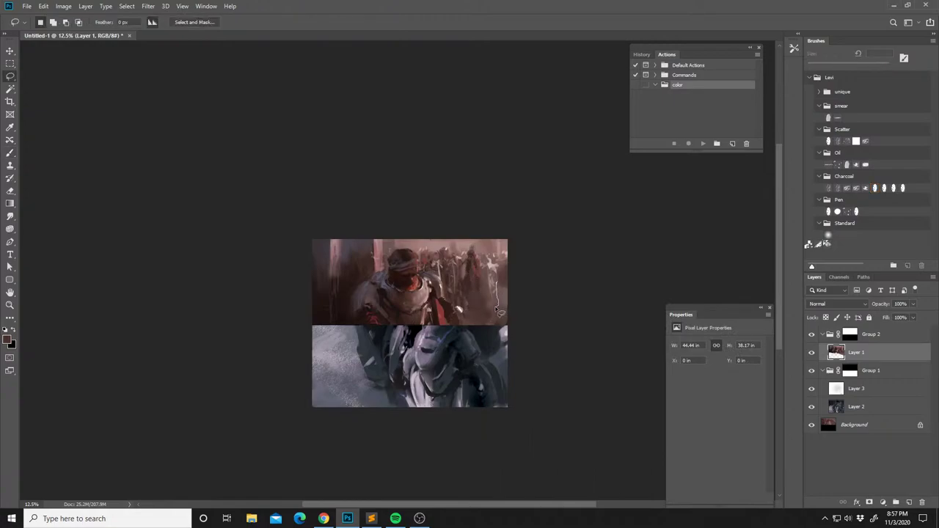
{"action": "mouse_move", "coordinate": [495, 317]}
{"action": "left_mouse_down"}
{"action": "mouse_move", "coordinate": [528, 313]}
{"action": "mouse_move", "coordinate": [512, 295]}
{"action": "left_mouse_up"}
{"action": "key", "text": "b"}
{"action": "key", "text": "ctrl+z"}
{"action": "left_click_drag", "start_coordinate": [489, 305], "coordinate": [558, 300]}
{"action": "key", "text": "ctrl+d"}
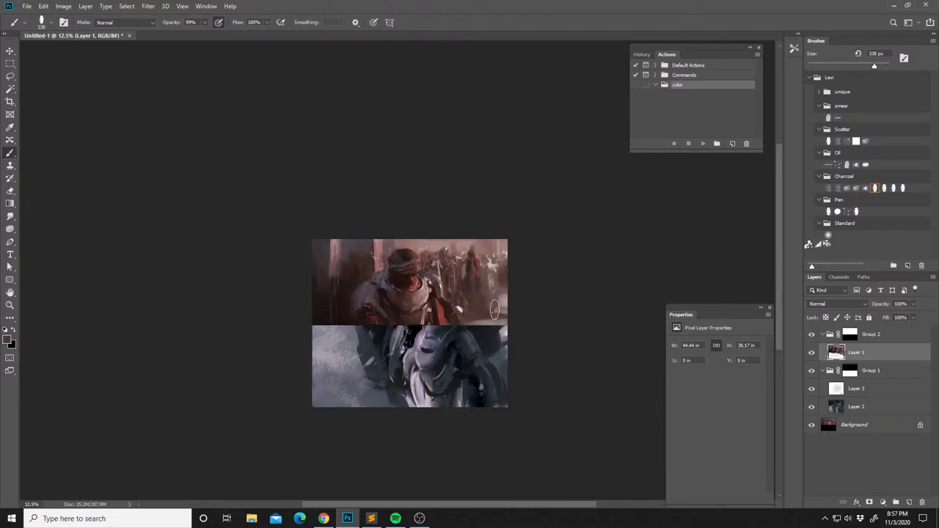
Flip the canvas horizontally, lasso a narrow upright shape under the outer crowd figure, paint it lighter, and clear the selection.
{"action": "key", "text": "ctrl+shift+h"}
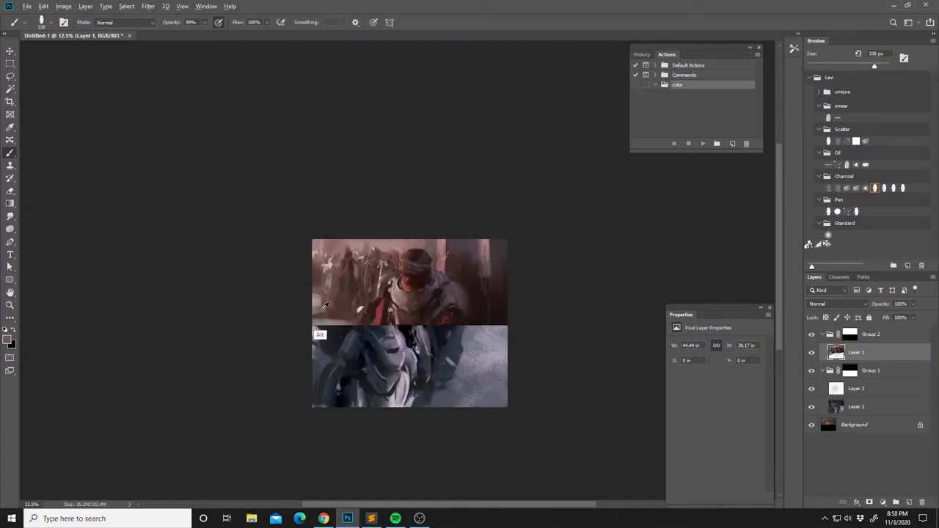
{"action": "key", "text": "l"}
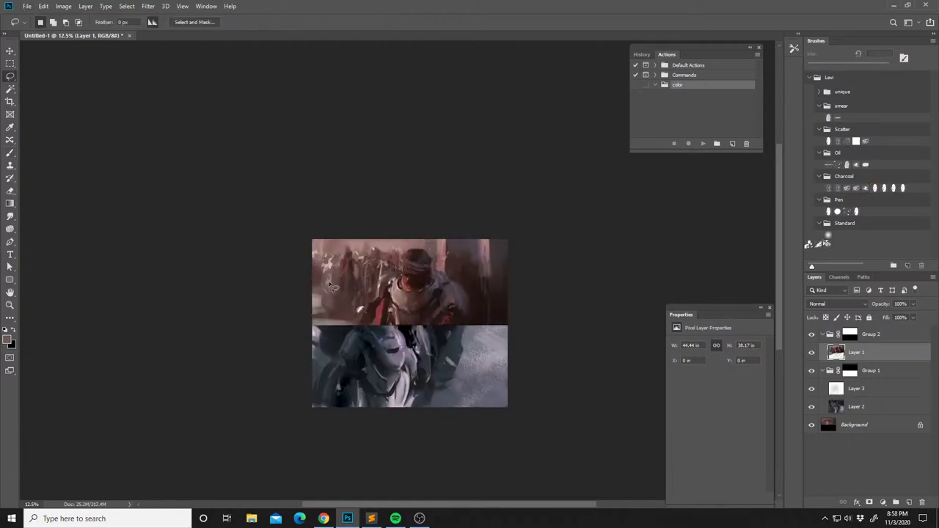
{"action": "left_click_drag", "start_coordinate": [324, 312], "coordinate": [328, 302]}
{"action": "key", "text": "b"}
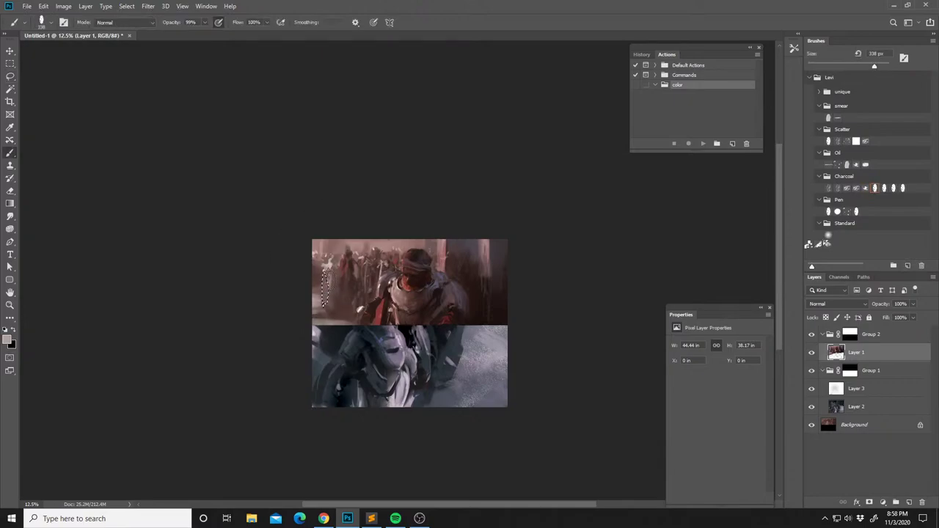
{"action": "key", "text": "ctrl+d"}
Lasso the lower outer corner of the crowd background, lighten it with a sampled pale color, and clear the selection.
{"action": "left_click", "coordinate": [321, 322], "text": "alt"}
{"action": "key", "text": "l"}
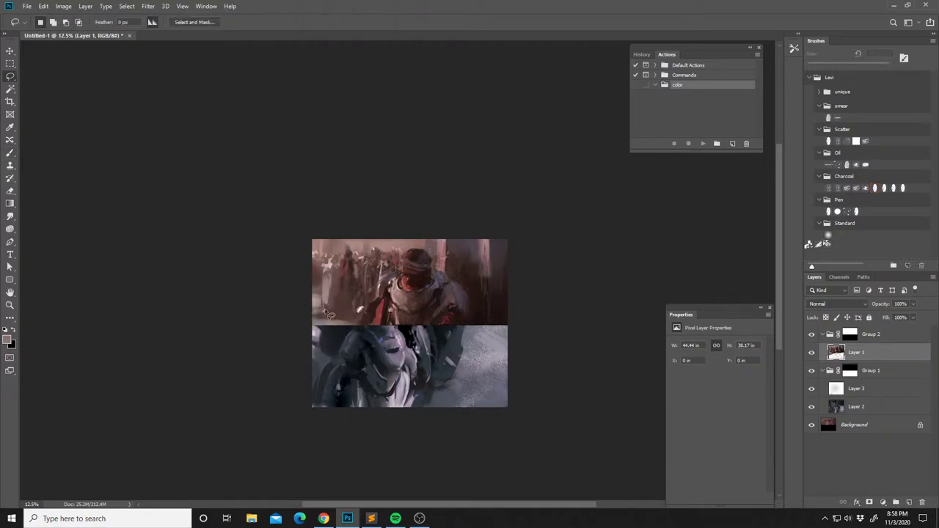
{"action": "left_click_drag", "start_coordinate": [336, 324], "coordinate": [314, 280]}
{"action": "key", "text": "b"}
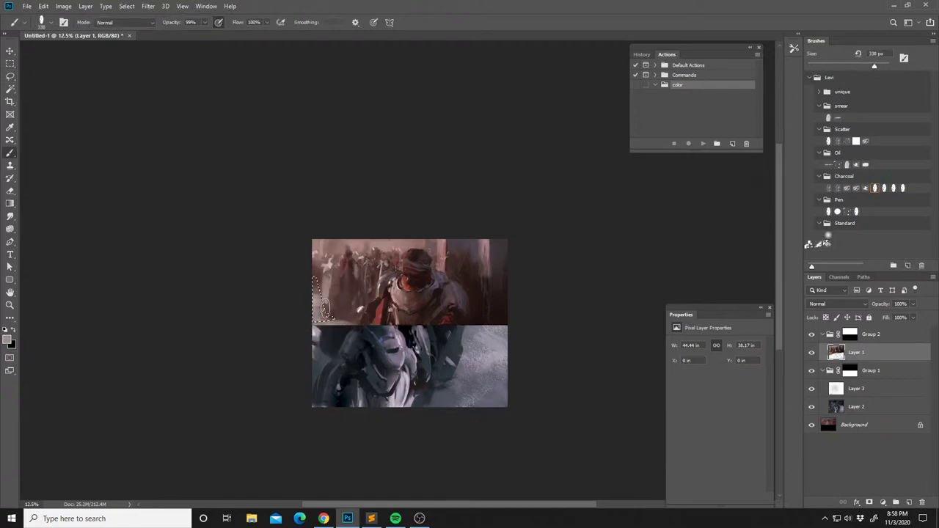
{"action": "key", "text": "ctrl+d"}
{"action": "left_click_drag", "start_coordinate": [418, 281], "coordinate": [400, 293]}
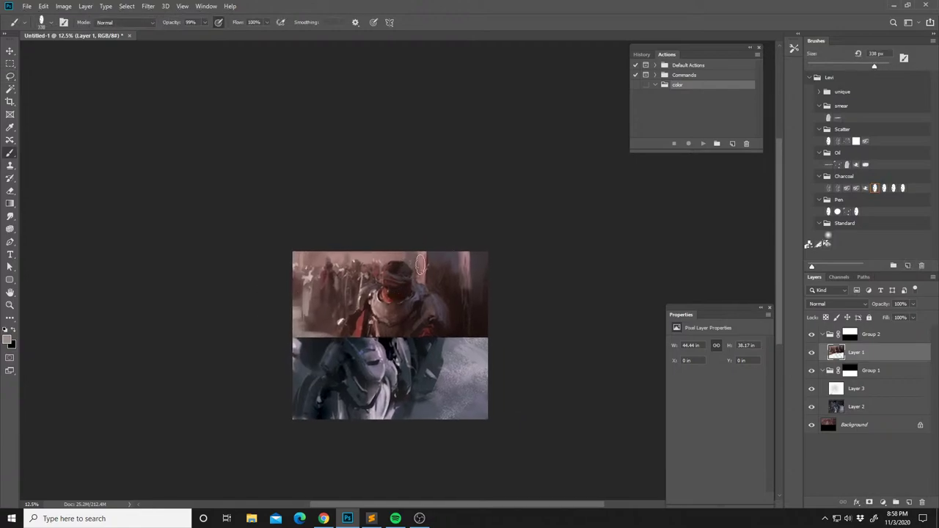
Lasso a narrow upright shape in the dark wall beside the upper soldier, paint inside it, and clear the selection.
{"action": "key", "text": "l"}
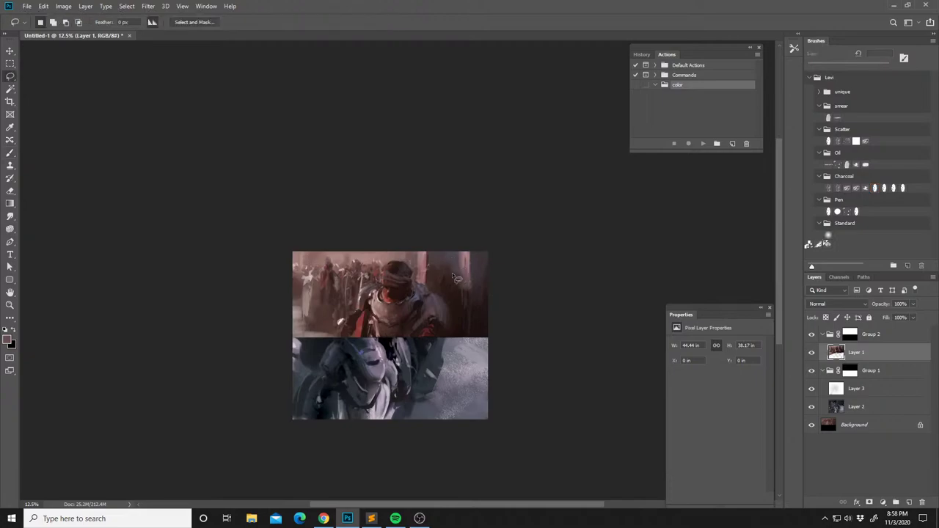
{"action": "mouse_move", "coordinate": [456, 294]}
{"action": "left_mouse_down"}
{"action": "mouse_move", "coordinate": [471, 300]}
{"action": "mouse_move", "coordinate": [464, 254]}
{"action": "mouse_move", "coordinate": [456, 294]}
{"action": "mouse_move", "coordinate": [469, 269]}
{"action": "left_mouse_up"}
{"action": "key", "text": "b"}
{"action": "key", "text": "ctrl+d"}
Switch to the Mixer Brush at 40 px and blend the dark wall beside the soldier with colors sampled there.
{"action": "key", "text": "v"}
{"action": "key", "text": "b"}
{"action": "key", "text": "shift+b"}
{"action": "key", "text": "shift+b"}
{"action": "key", "text": "shift+b"}
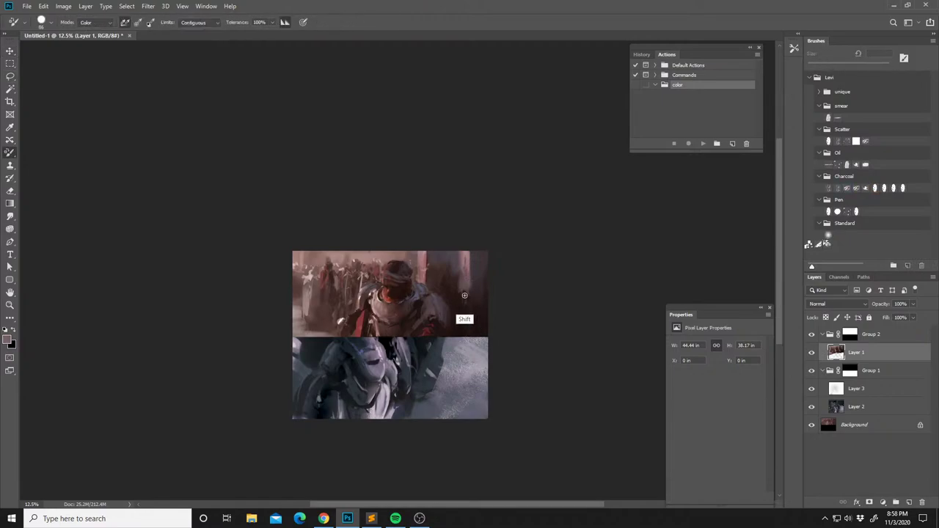
{"action": "left_click", "coordinate": [461, 318], "text": "alt"}
{"action": "left_click", "coordinate": [464, 301], "text": "alt"}
{"action": "left_click_drag", "start_coordinate": [470, 302], "coordinate": [471, 321]}
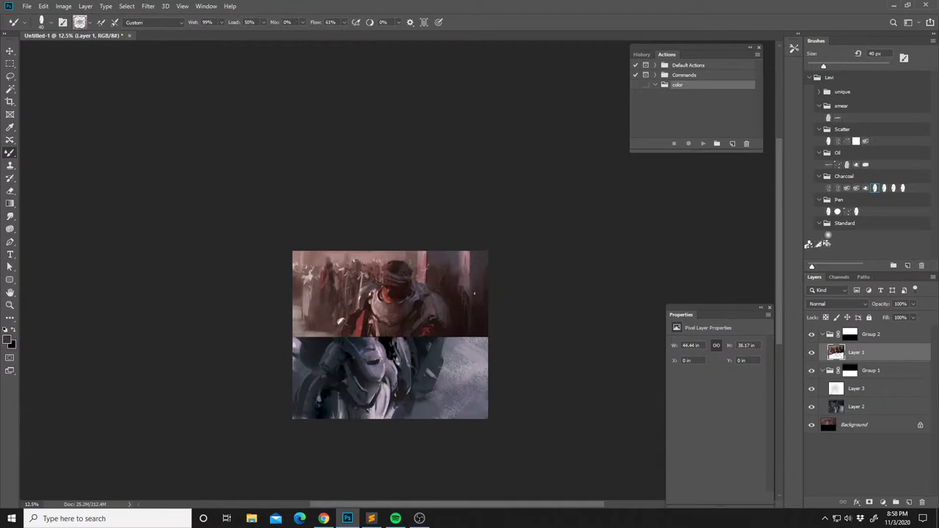
Enlarge the Mixer Brush to 190 px and blend the outer wall and pillar with colors sampled around them.
{"action": "right_click", "coordinate": [474, 293]}
{"action": "key", "text": "Escape"}
{"action": "left_click", "coordinate": [481, 289], "text": "alt"}
{"action": "left_click", "coordinate": [479, 263], "text": "alt"}
{"action": "left_click", "coordinate": [462, 311], "text": "alt"}
{"action": "left_click", "coordinate": [461, 314], "text": "alt"}
{"action": "left_click", "coordinate": [450, 301], "text": "alt"}
{"action": "left_click", "coordinate": [452, 283], "text": "alt"}
Lasso the tall wall area between the two light pillars, blend it with a sampled dark color, and clear the selection.
{"action": "key", "text": "l"}
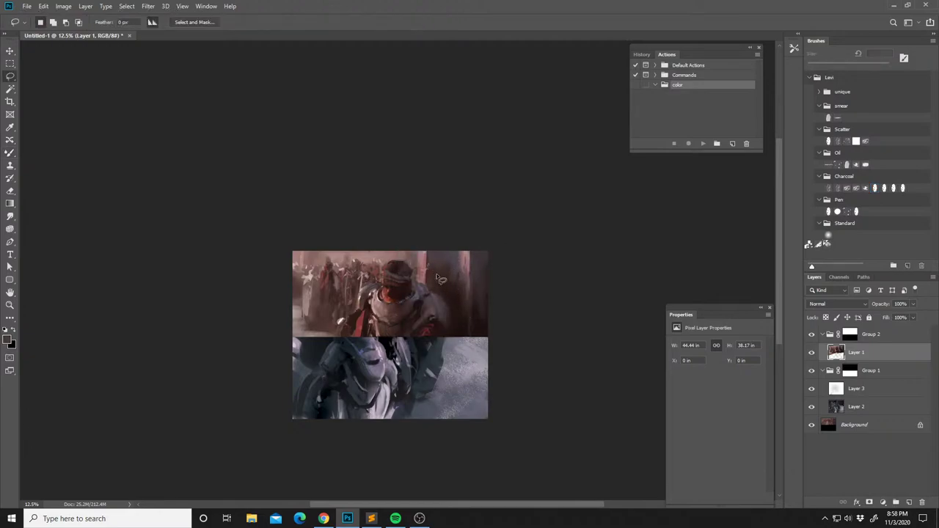
{"action": "left_click_drag", "start_coordinate": [455, 277], "coordinate": [453, 304]}
{"action": "key", "text": "b"}
{"action": "left_click", "coordinate": [451, 292], "text": "alt"}
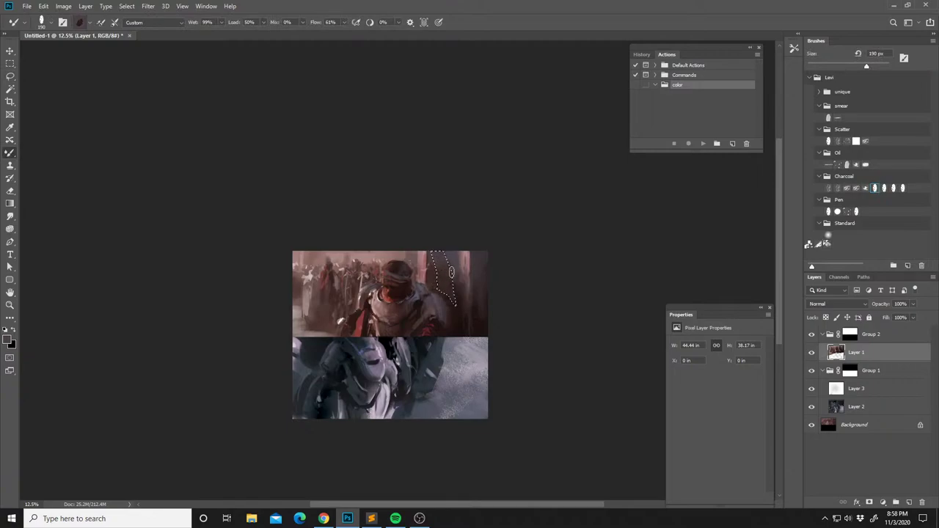
{"action": "key", "text": "ctrl+d"}
Lasso a thin vertical sliver beside the outer pillar and blend it with sampled dark brown.
{"action": "key", "text": "l"}
{"action": "left_click_drag", "start_coordinate": [459, 276], "coordinate": [459, 314]}
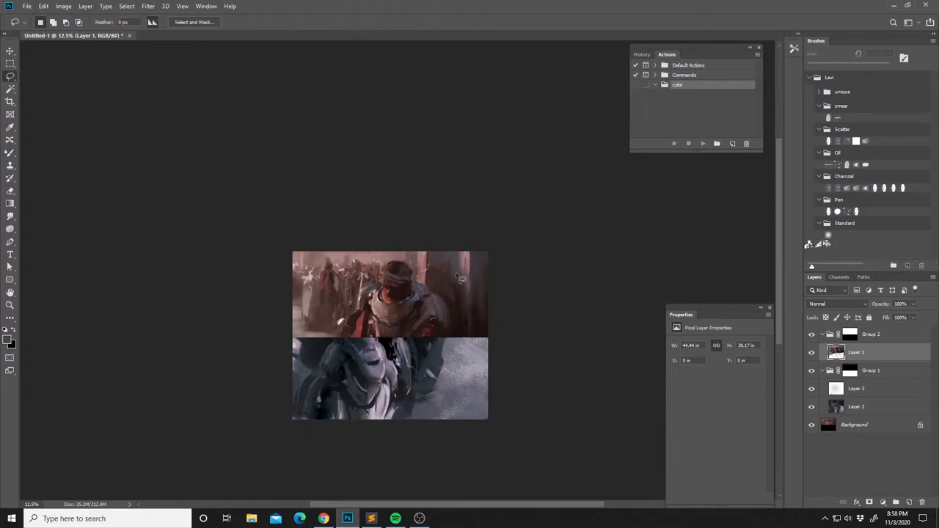
{"action": "key", "text": "b"}
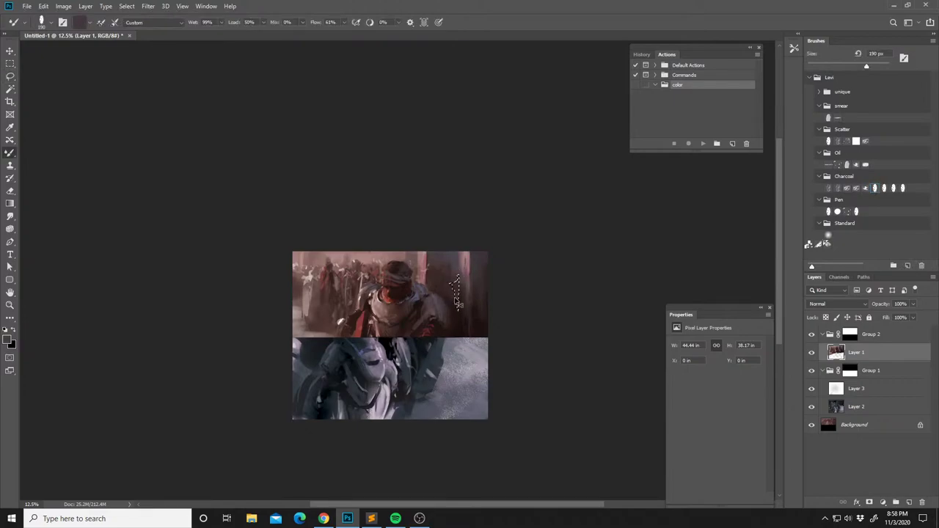
{"action": "left_click", "coordinate": [454, 311], "text": "alt"}
{"action": "left_click", "coordinate": [455, 305], "text": "alt"}
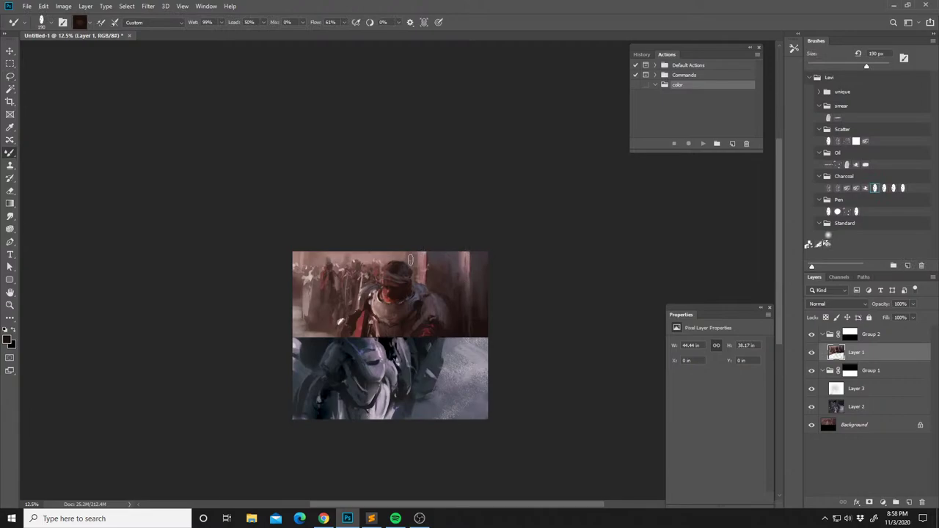
Lasso a small strip along the light pillar near the soldier's head, switch to the Clone Stamp, and flip the canvas horizontally.
{"action": "key", "text": "l"}
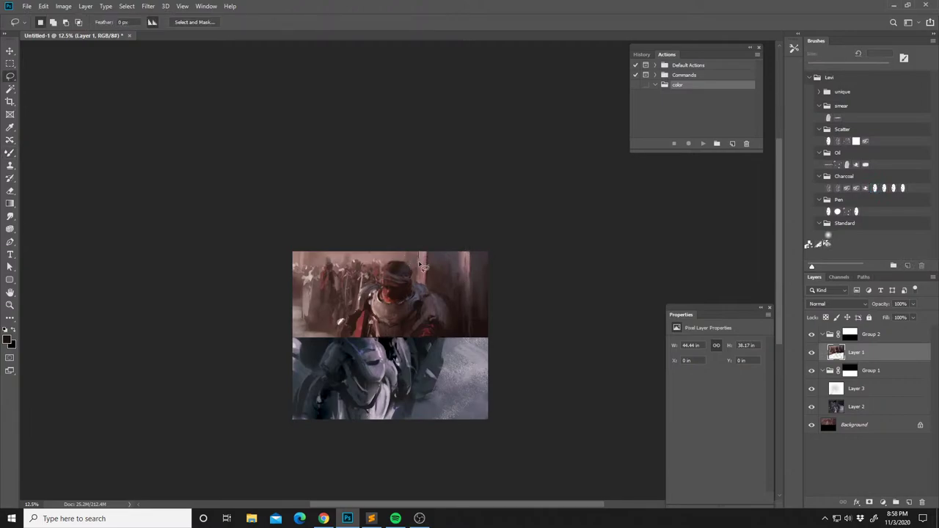
{"action": "left_click_drag", "start_coordinate": [418, 252], "coordinate": [421, 265]}
{"action": "key", "text": "s"}
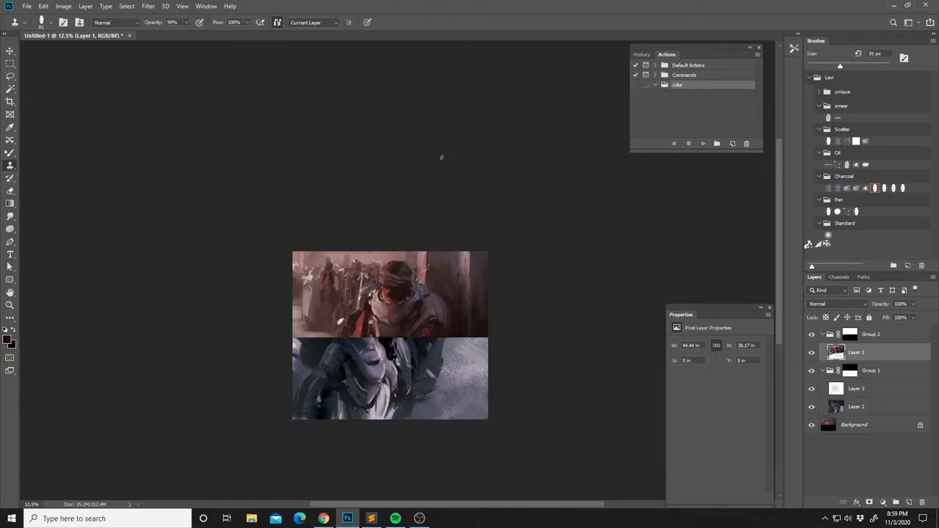
{"action": "key", "text": "F2"}
{"action": "left_click_drag", "start_coordinate": [445, 267], "coordinate": [489, 262]}
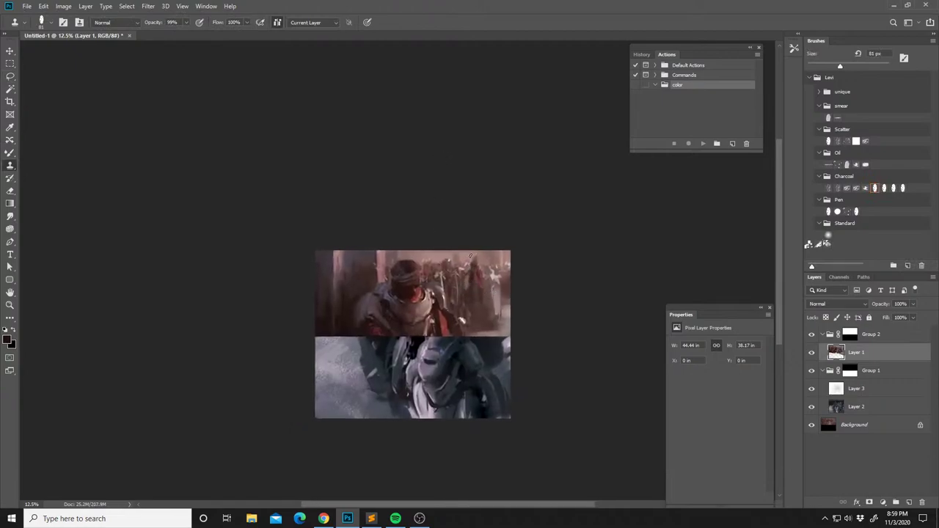
Switch to the regular charcoal brush at 187 px and sample the haze color above the crowd.
{"action": "key", "text": "b"}
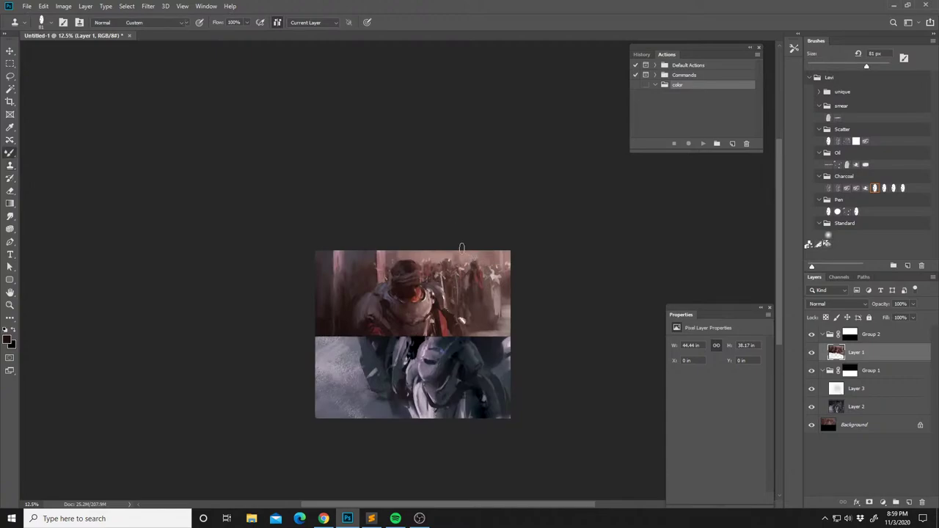
{"action": "key", "text": "shift+b"}
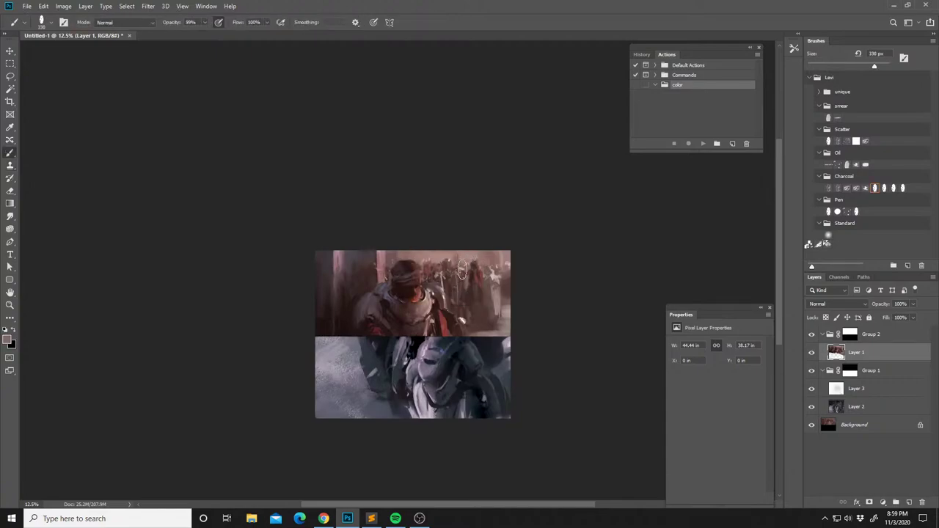
{"action": "right_click", "coordinate": [492, 264]}
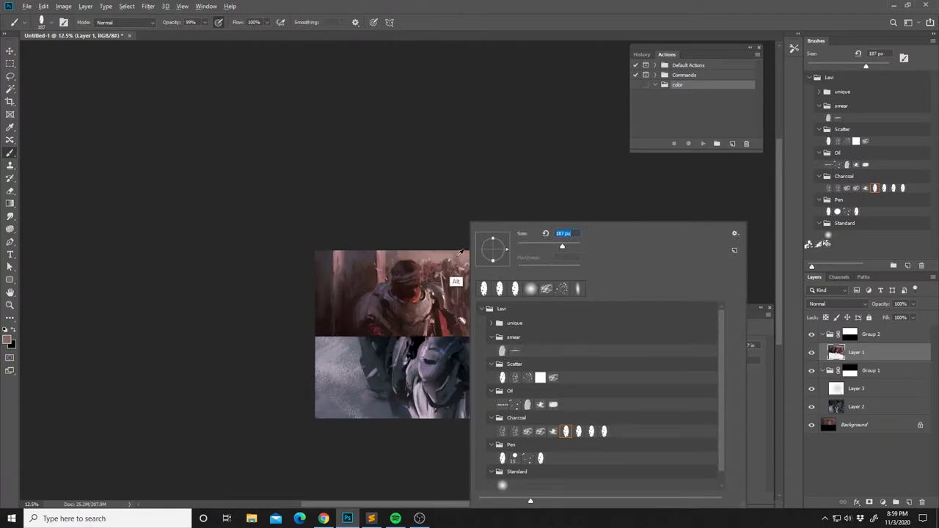
{"action": "left_click", "coordinate": [459, 250]}
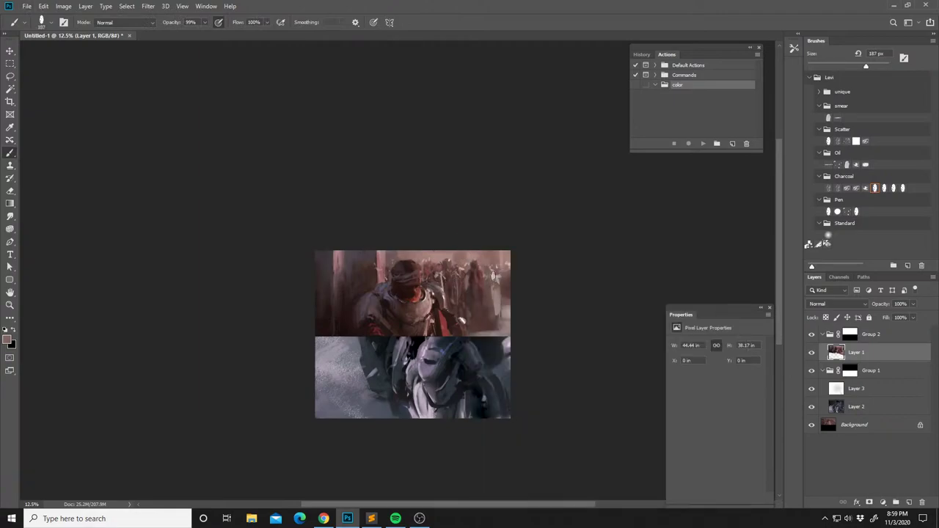
Reduce the charcoal brush to 50 px and paint small details on the crowd and the soldier's head with sampled colors.
{"action": "right_click", "coordinate": [498, 277]}
{"action": "left_click_drag", "start_coordinate": [565, 246], "coordinate": [565, 246]}
{"action": "left_click", "coordinate": [497, 274]}
{"action": "left_click", "coordinate": [489, 305], "text": "alt"}
{"action": "left_click", "coordinate": [379, 255], "text": "alt"}
{"action": "left_click", "coordinate": [423, 261], "text": "alt"}
{"action": "left_click", "coordinate": [422, 260], "text": "alt"}
{"action": "left_click", "coordinate": [427, 264], "text": "alt"}
{"action": "mouse_move", "coordinate": [467, 298]}
{"action": "left_mouse_down"}
{"action": "mouse_move", "coordinate": [459, 262]}
{"action": "mouse_move", "coordinate": [461, 270]}
{"action": "mouse_move", "coordinate": [410, 269]}
{"action": "left_mouse_up"}
{"action": "left_click", "coordinate": [402, 272], "text": "alt"}
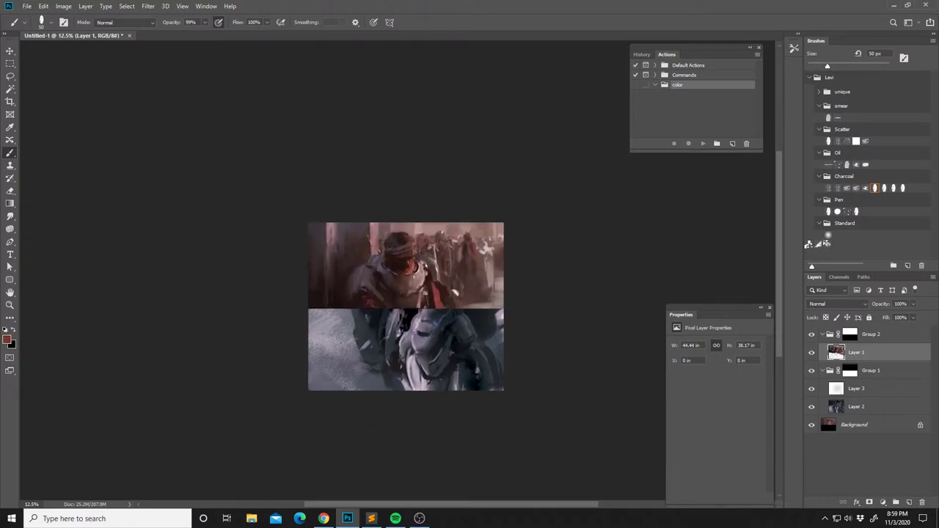
Lasso the upper soldier's rounded chest plate, blend its edge with the Mixer Brush in sampled dark brown, and clear the selection.
{"action": "key", "text": "l"}
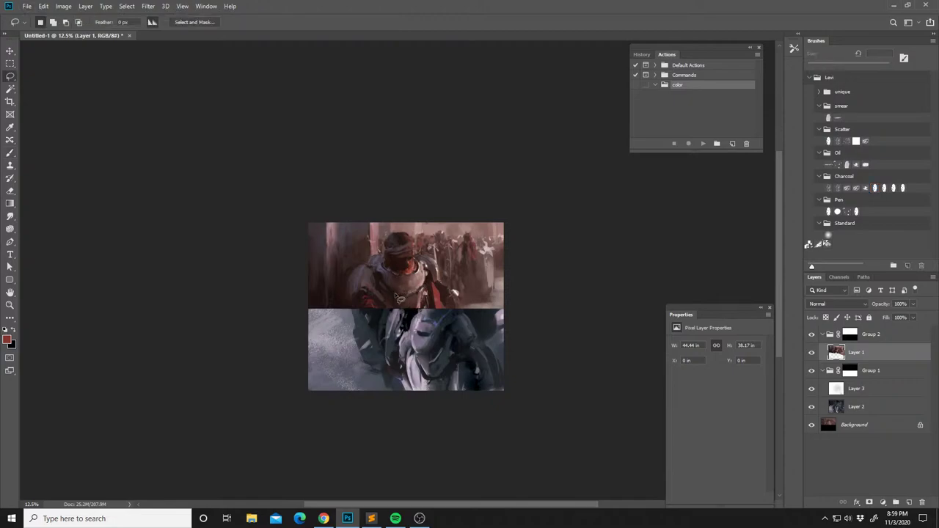
{"action": "mouse_move", "coordinate": [426, 297]}
{"action": "left_mouse_down"}
{"action": "mouse_move", "coordinate": [418, 267]}
{"action": "mouse_move", "coordinate": [402, 277]}
{"action": "mouse_move", "coordinate": [402, 293]}
{"action": "left_mouse_up"}
{"action": "key", "text": "b"}
{"action": "key", "text": "shift+b"}
{"action": "key", "text": "shift+b"}
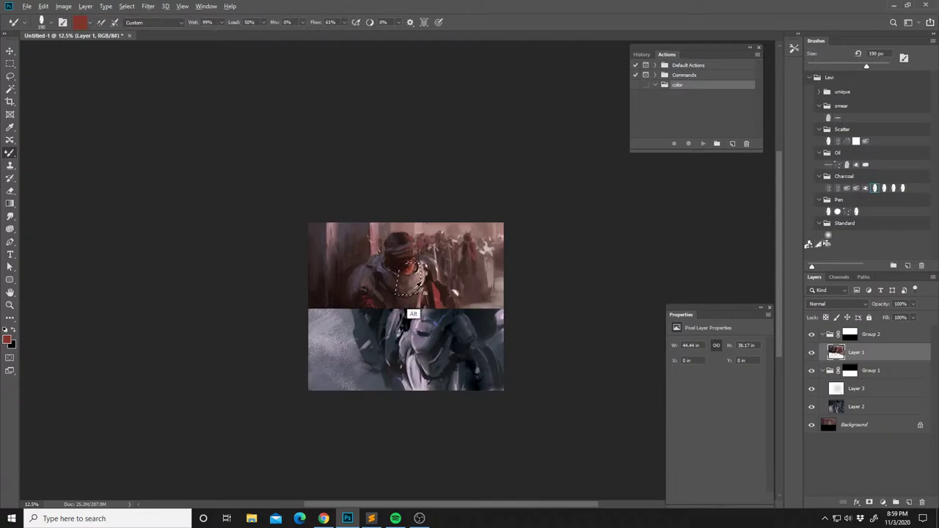
{"action": "left_click", "coordinate": [402, 297], "text": "alt"}
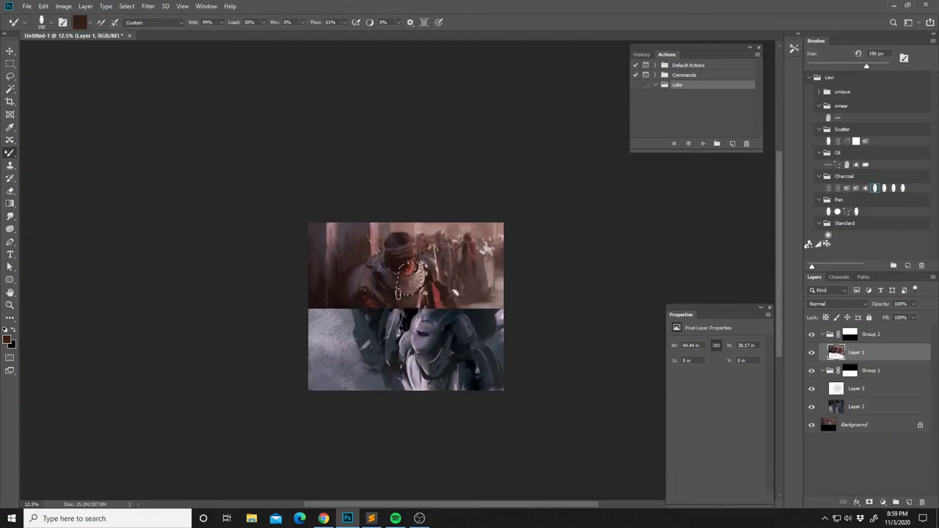
{"action": "key", "text": "ctrl+d"}
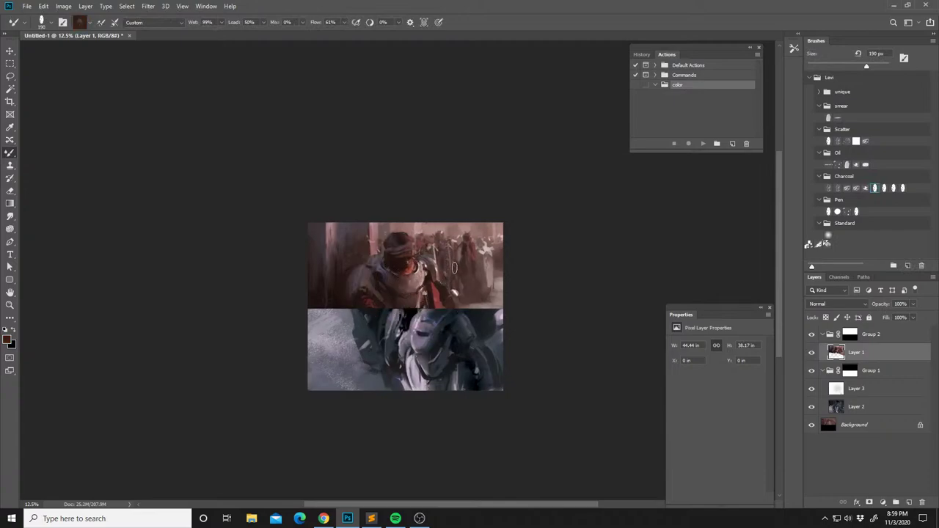
Flip the canvas horizontally and add a new layer above Layer 1 in Group 2.
{"action": "key", "text": "ctrl+shift+h"}
{"action": "mouse_move", "coordinate": [433, 305]}
{"action": "left_mouse_down"}
{"action": "mouse_move", "coordinate": [434, 285]}
{"action": "mouse_move", "coordinate": [435, 295]}
{"action": "left_mouse_up"}
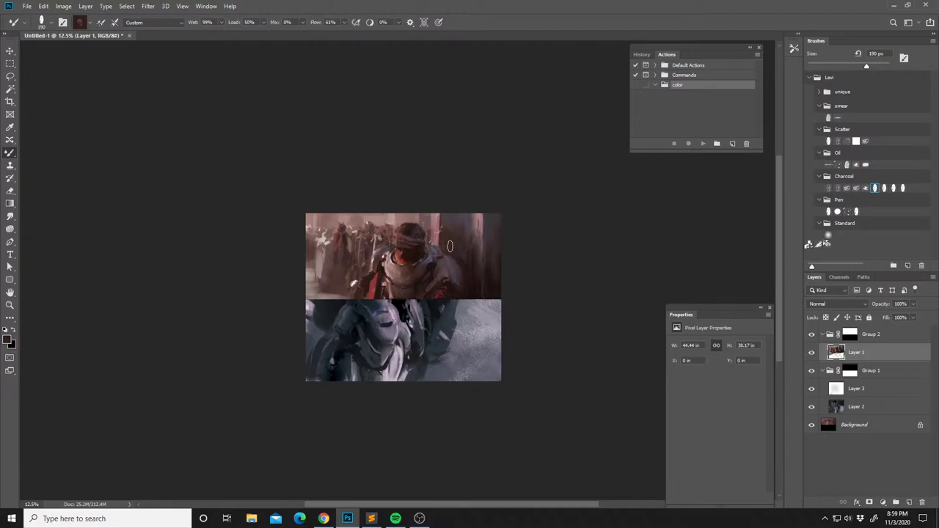
{"action": "key", "text": "alt"}
{"action": "key", "text": "ctrl+shift+n"}
{"action": "key", "text": "Return"}
Shade the soldier's outer shoulder and the dark wall on Layer 4 with a 511 px soft round Mixer Brush, setting Wet to 11%.
{"action": "right_click", "coordinate": [457, 269]}
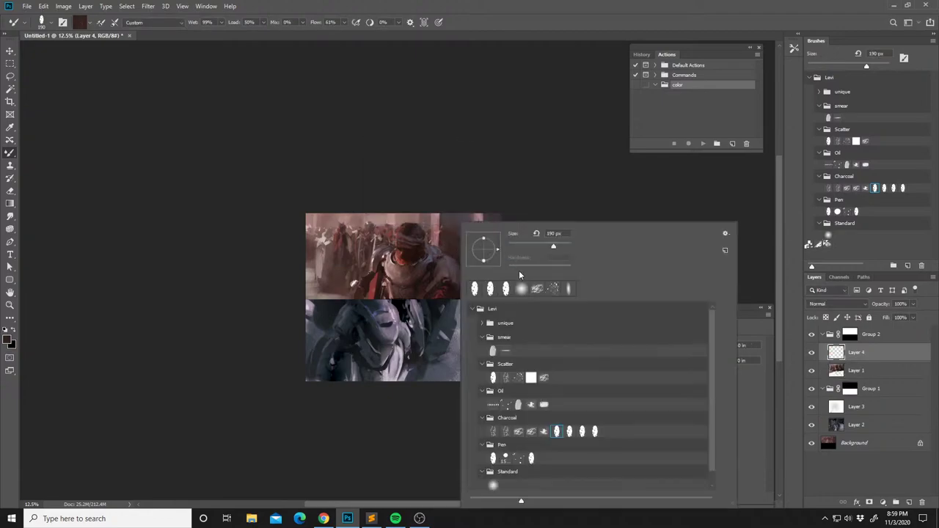
{"action": "left_click", "coordinate": [520, 288]}
{"action": "mouse_move", "coordinate": [568, 247]}
{"action": "left_mouse_down"}
{"action": "mouse_move", "coordinate": [577, 249]}
{"action": "mouse_move", "coordinate": [563, 249]}
{"action": "left_mouse_up"}
{"action": "left_click", "coordinate": [500, 172]}
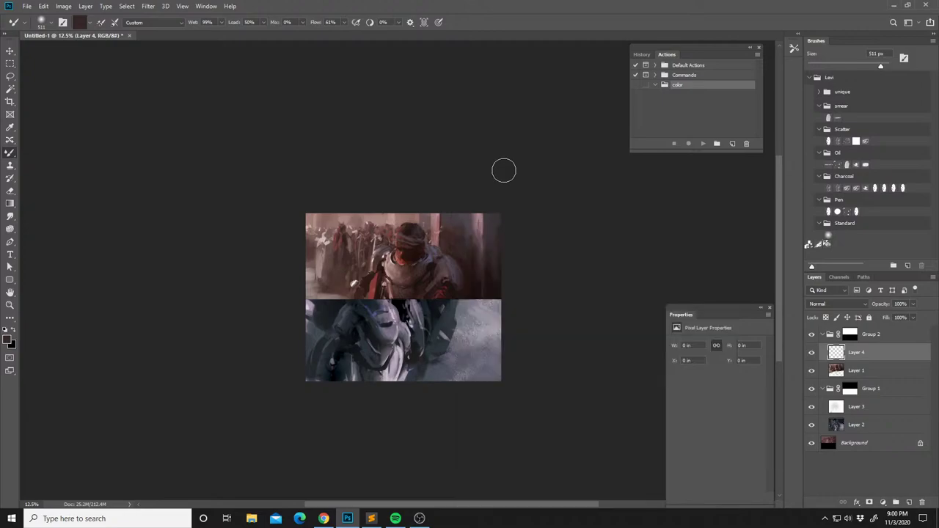
{"action": "mouse_move", "coordinate": [445, 261]}
{"action": "left_mouse_down"}
{"action": "mouse_move", "coordinate": [452, 265]}
{"action": "mouse_move", "coordinate": [430, 256]}
{"action": "mouse_move", "coordinate": [450, 237]}
{"action": "mouse_move", "coordinate": [479, 268]}
{"action": "mouse_move", "coordinate": [462, 289]}
{"action": "mouse_move", "coordinate": [463, 272]}
{"action": "mouse_move", "coordinate": [505, 279]}
{"action": "left_mouse_up"}
{"action": "left_click", "coordinate": [446, 294], "text": "alt"}
{"action": "key", "text": "ctrl+z"}
{"action": "key", "text": "1"}
{"action": "key", "text": "1"}
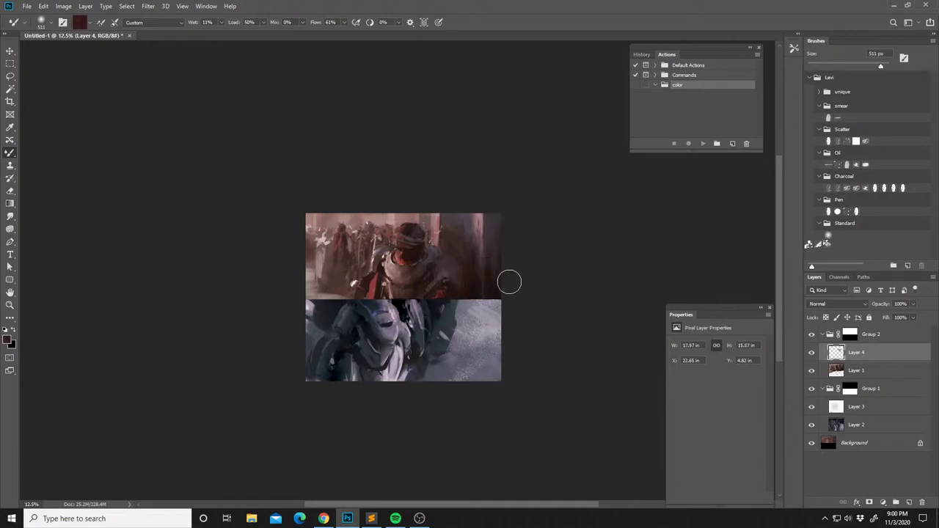
Lower Layer 4's opacity to 84% and flip the canvas horizontally.
{"action": "left_click_drag", "start_coordinate": [914, 305], "coordinate": [909, 318]}
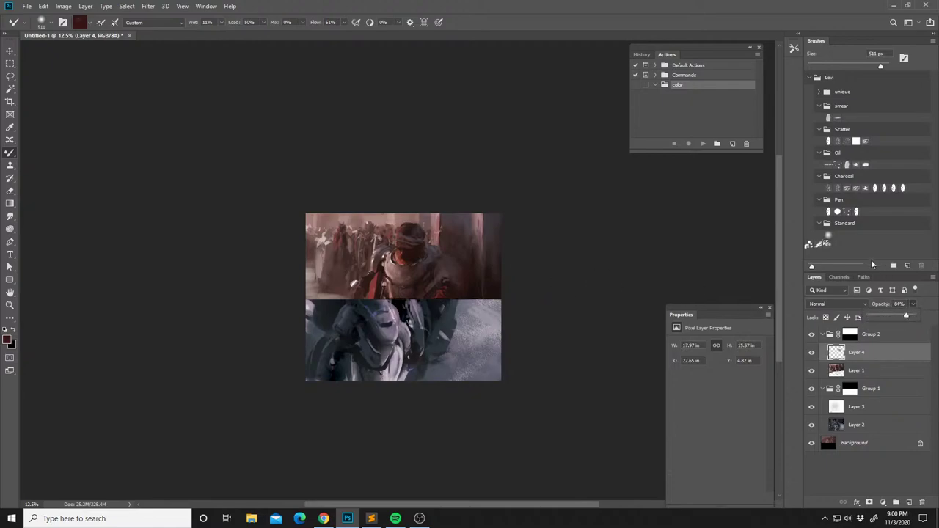
{"action": "key", "text": "ctrl+r"}
{"action": "scroll", "coordinate": [696, 181], "scroll_direction": "down", "scroll_amount": 1}
{"action": "key", "text": "ctrl+r"}
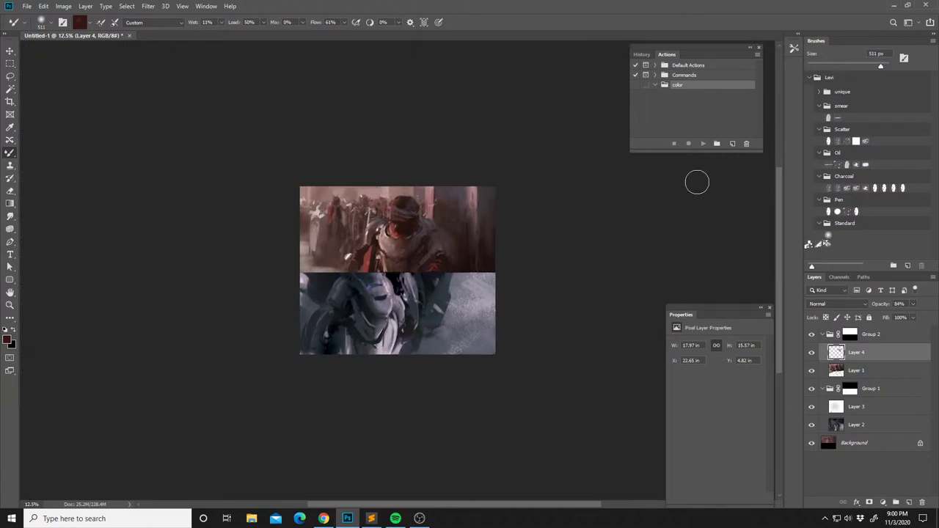
{"action": "key", "text": "ctrl+f"}
{"action": "left_click_drag", "start_coordinate": [436, 270], "coordinate": [446, 280]}
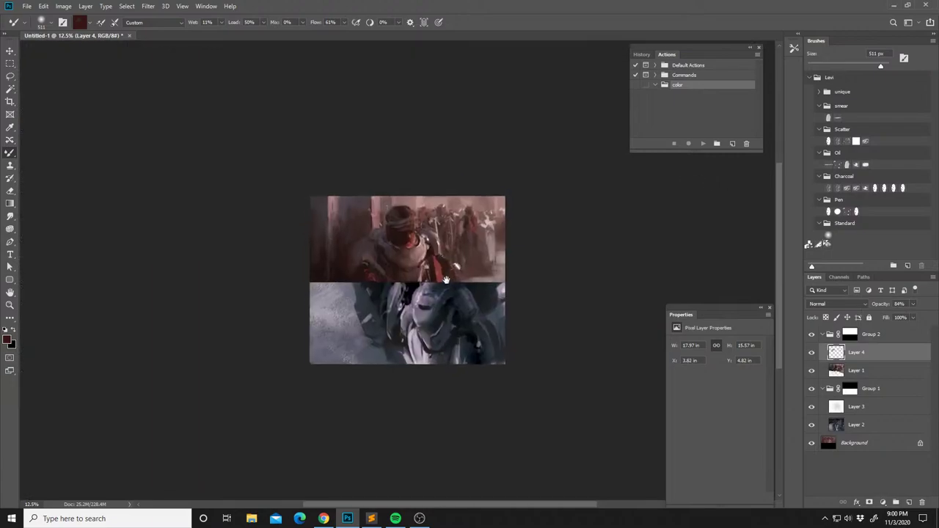
Set the Mixer Brush to a 26 px charcoal tip, try a white stroke above the crowd, undo it, and sample a reddish-brown instead.
{"action": "key", "text": "l"}
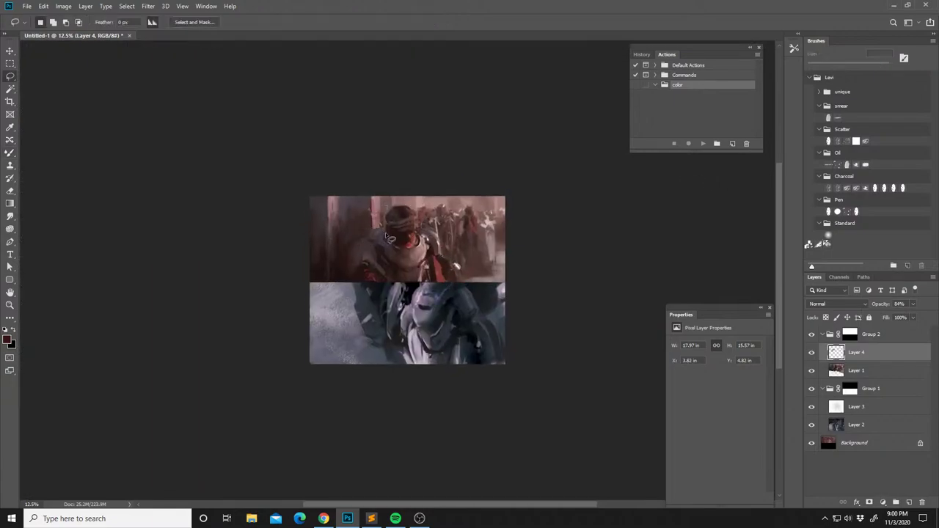
{"action": "left_click_drag", "start_coordinate": [404, 227], "coordinate": [411, 244]}
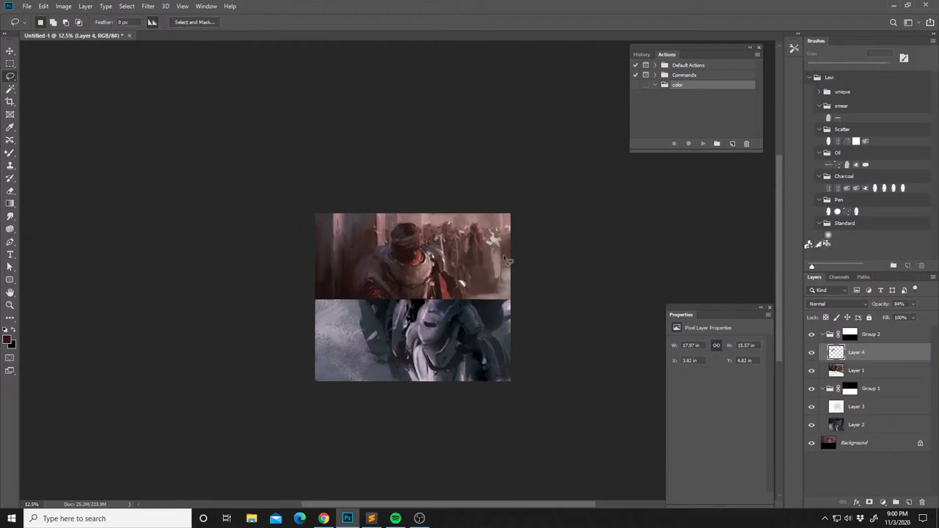
{"action": "key", "text": "b"}
{"action": "left_click", "coordinate": [493, 239], "text": "alt"}
{"action": "key", "text": "d"}
{"action": "key", "text": "x"}
{"action": "right_click", "coordinate": [488, 250]}
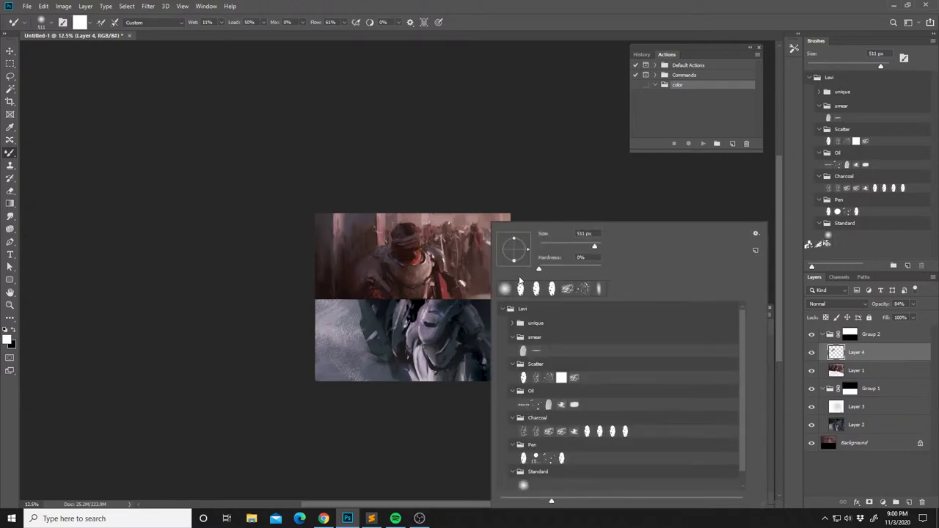
{"action": "left_click", "coordinate": [521, 289]}
{"action": "left_click", "coordinate": [549, 246]}
{"action": "left_click", "coordinate": [487, 218]}
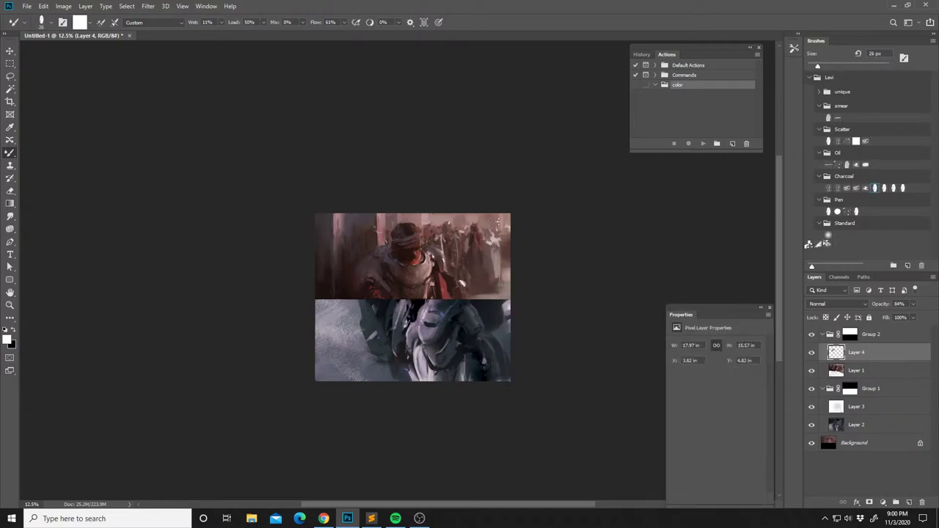
{"action": "key", "text": "ctrl+z"}
{"action": "left_click", "coordinate": [493, 240], "text": "alt"}
Switch to Spotify, play another track from the METAL playlist, and return to the painting in Photoshop.
{"action": "key", "text": "alt+Tab"}
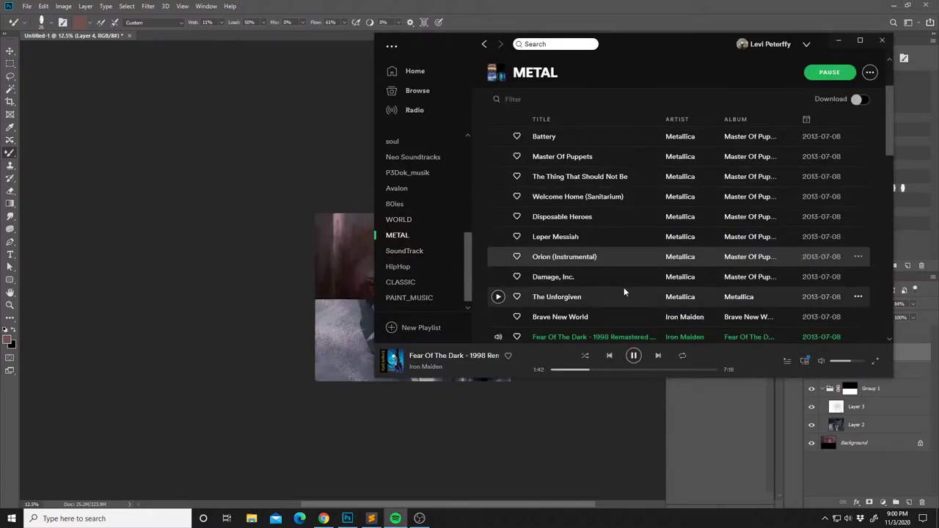
{"action": "scroll", "coordinate": [601, 264], "scroll_direction": "down", "scroll_amount": 10}
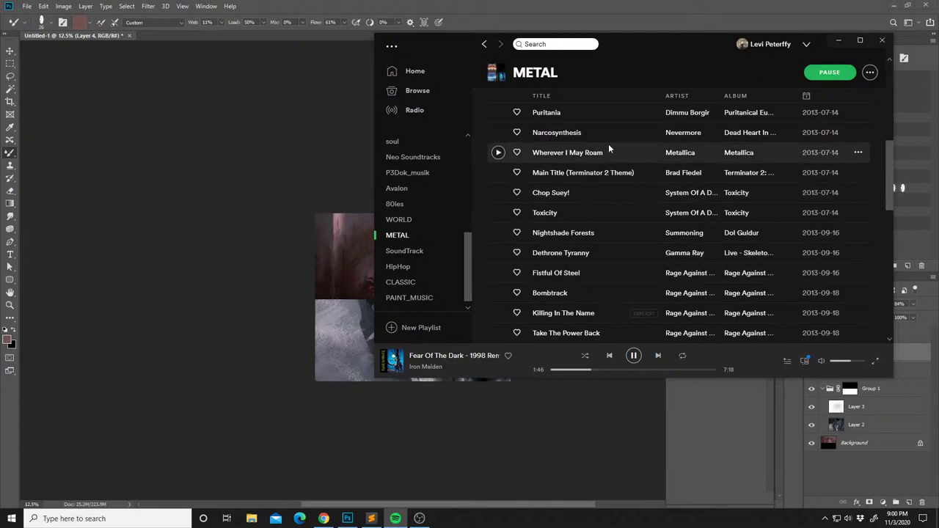
{"action": "scroll", "coordinate": [611, 143], "scroll_direction": "up", "scroll_amount": 1}
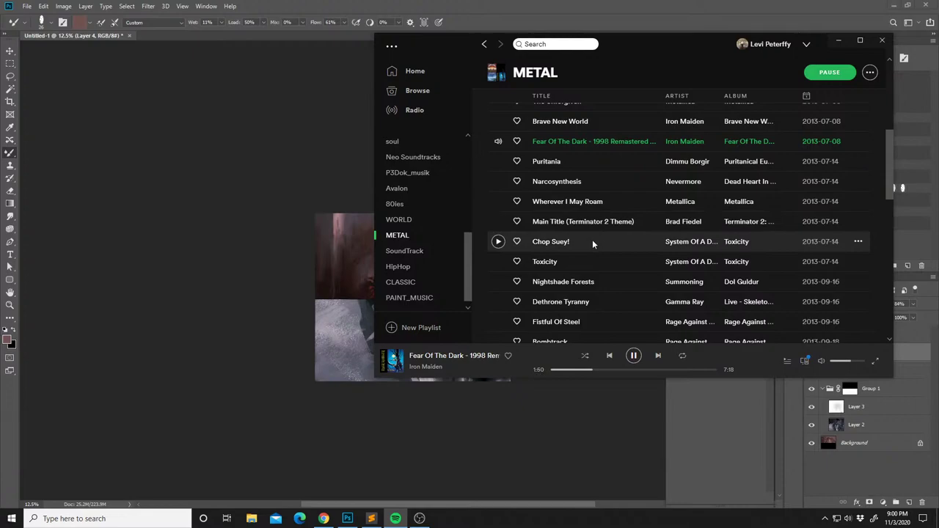
{"action": "double_click", "coordinate": [609, 175]}
{"action": "left_click", "coordinate": [308, 173]}
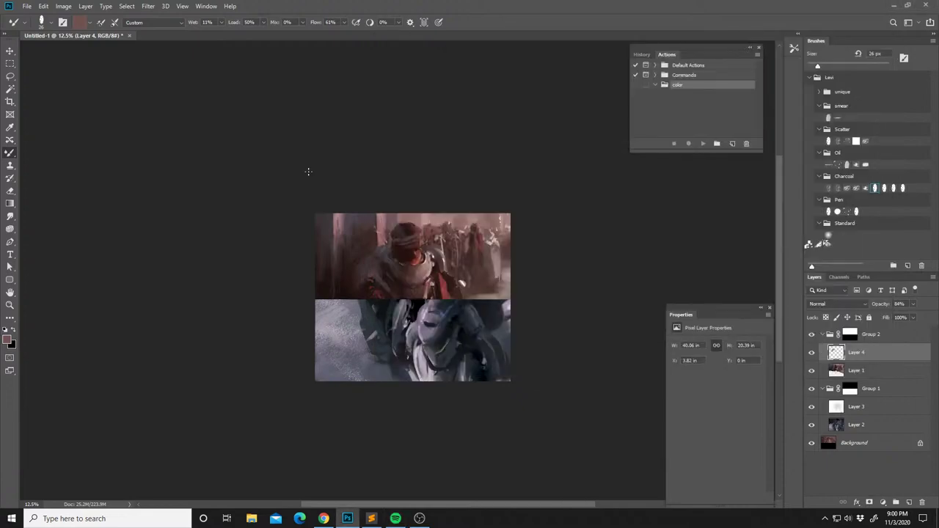
Lasso the edge of the lower figure's arm, merge Layer 4 into Layer 1, and merge Layer 3 into Layer 2.
{"action": "mouse_move", "coordinate": [460, 244]}
{"action": "left_mouse_down"}
{"action": "mouse_move", "coordinate": [468, 259]}
{"action": "mouse_move", "coordinate": [463, 244]}
{"action": "left_mouse_up"}
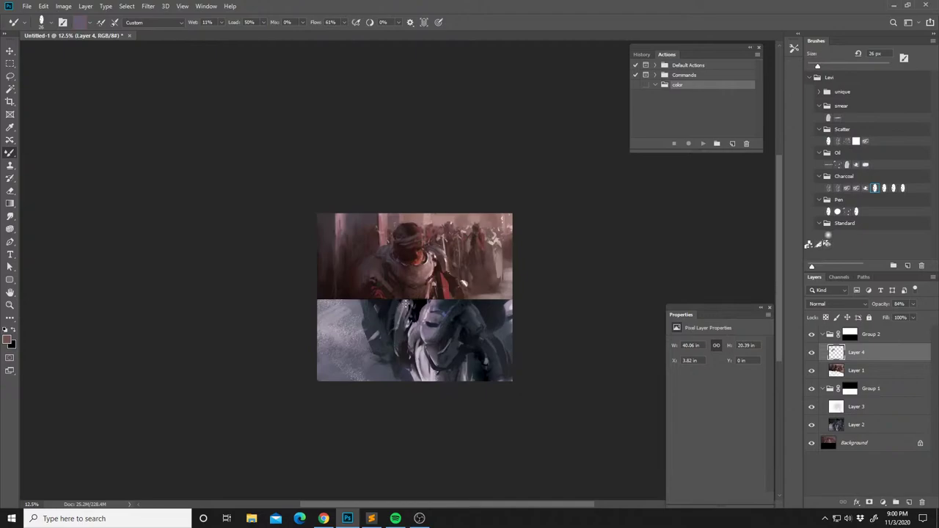
{"action": "key", "text": "l"}
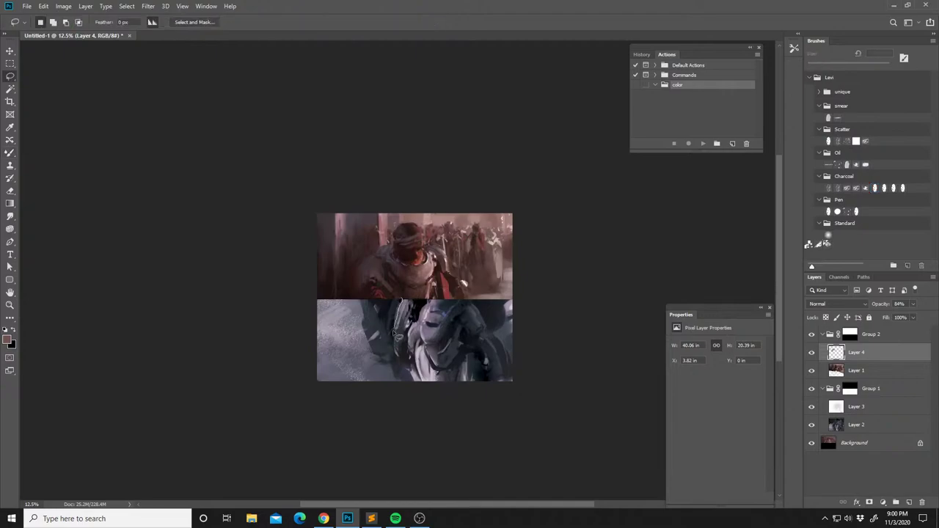
{"action": "key", "text": "b"}
{"action": "key", "text": "x"}
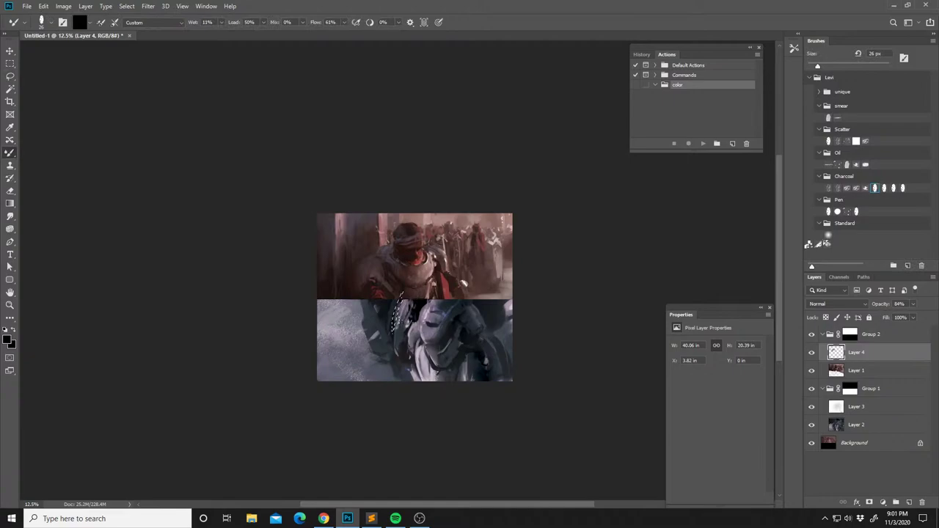
{"action": "key", "text": "ctrl+e"}
{"action": "left_click", "coordinate": [851, 389]}
{"action": "key", "text": "ctrl+e"}
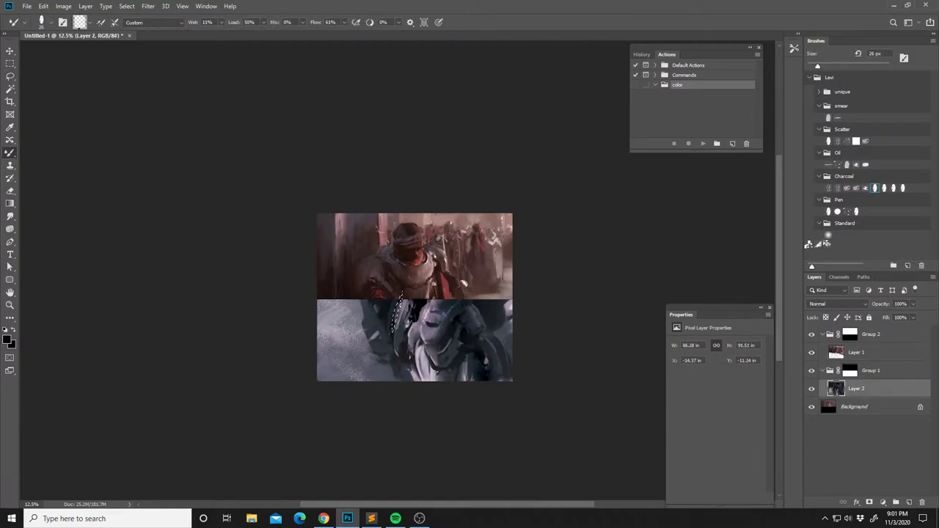
Switch from the Mixer Brush to the regular Brush for the selected arm edge on Layer 2 and clear the selection.
{"action": "right_click", "coordinate": [412, 306]}
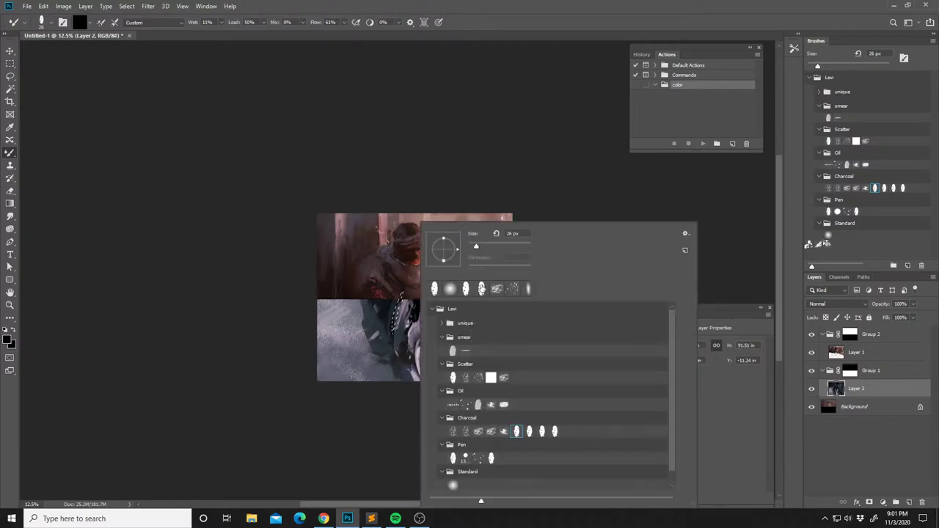
{"action": "key", "text": "Escape"}
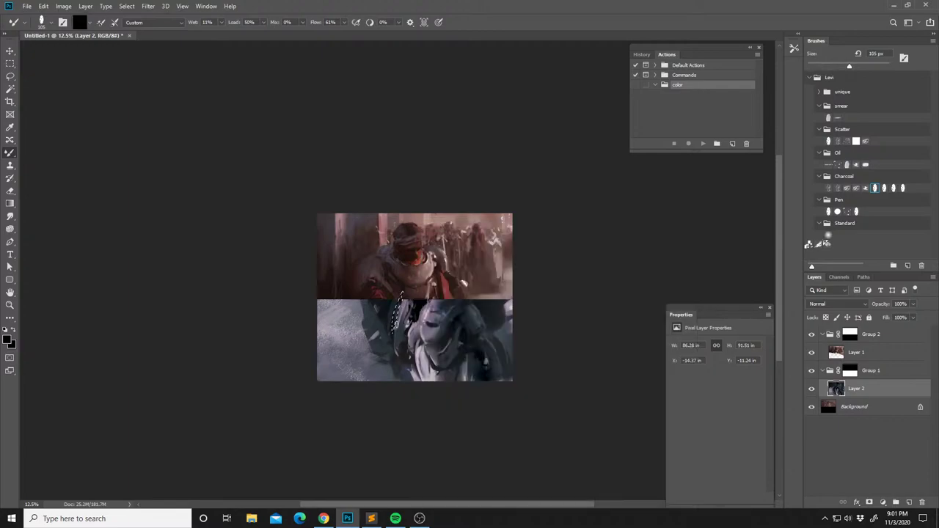
{"action": "key", "text": "shift+b"}
{"action": "key", "text": "ctrl+d"}
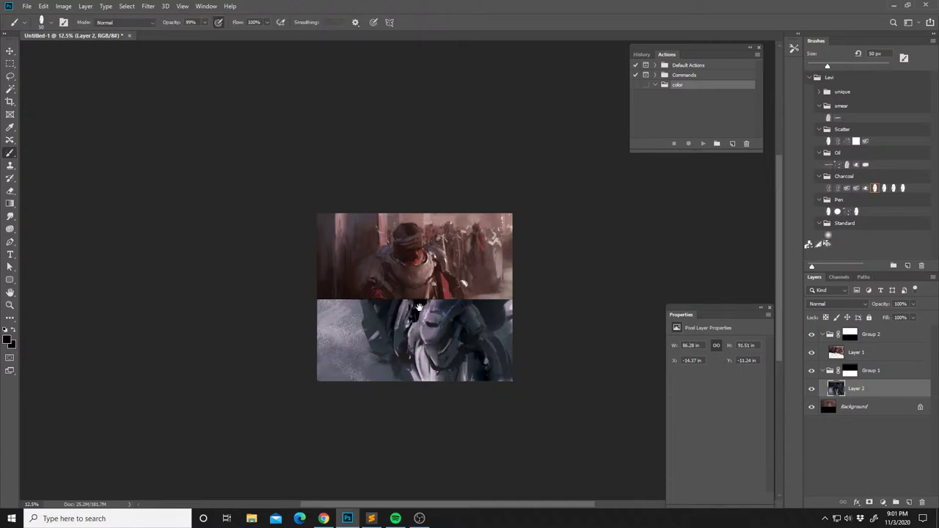
Lasso the background strip beside the lower figure's far shoulder, paint it with a sampled dark grey at 50 px, and deselect.
{"action": "key", "text": "l"}
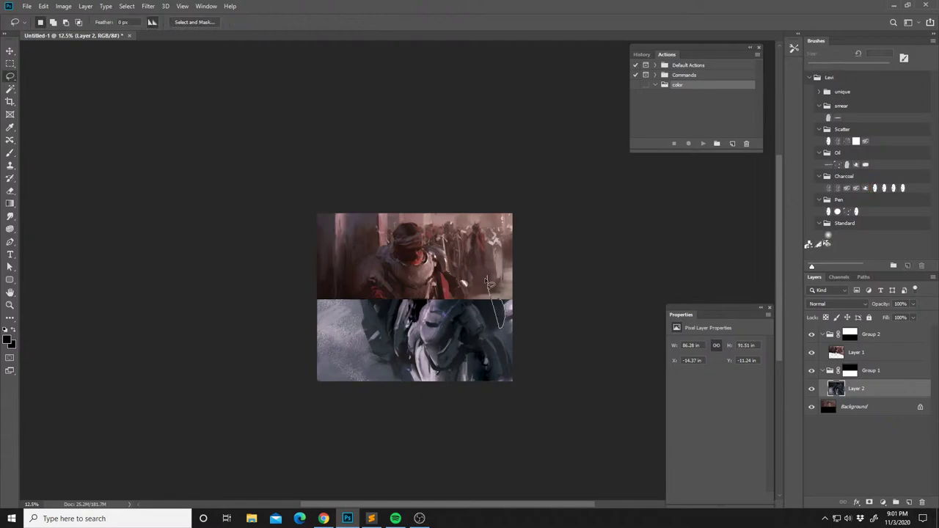
{"action": "key", "text": "b"}
{"action": "left_click", "coordinate": [480, 316], "text": "alt"}
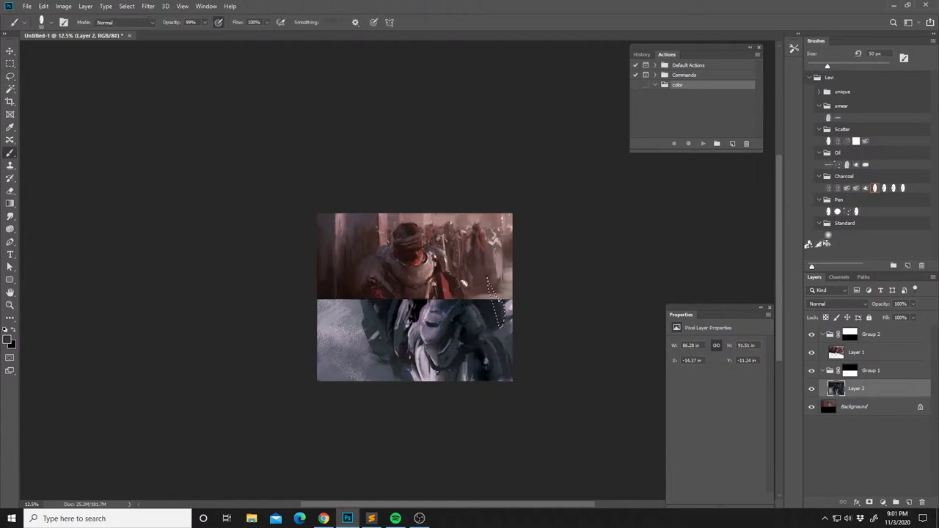
{"action": "key", "text": "ctrl+d"}
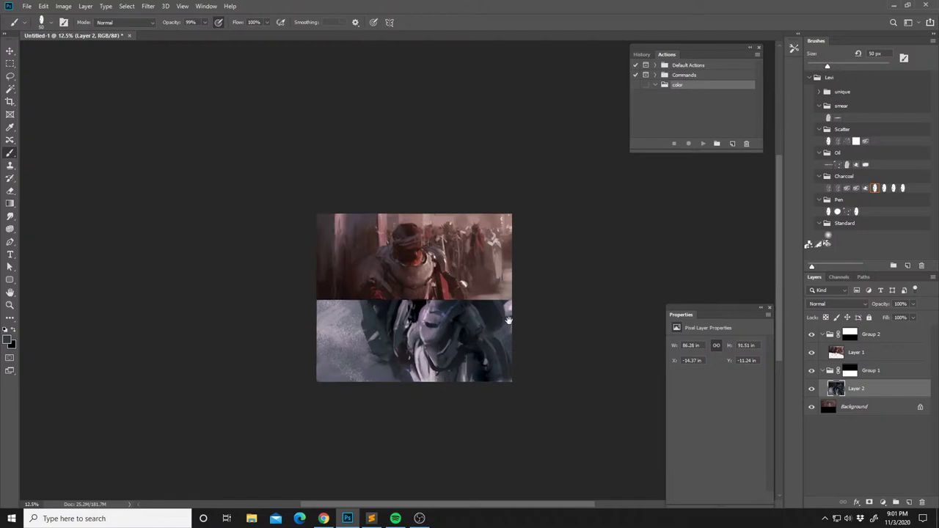
{"action": "left_click_drag", "start_coordinate": [500, 334], "coordinate": [513, 349]}
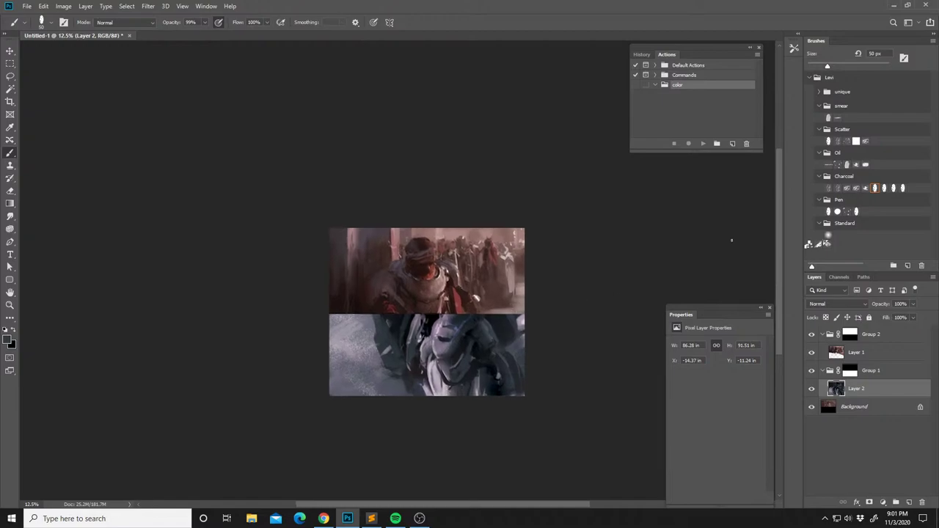
Flip the canvas horizontally and toggle Layer 2's visibility to check the lower panel.
{"action": "left_click_drag", "start_coordinate": [382, 334], "coordinate": [382, 335]}
{"action": "key", "text": "ctrl+shift+h"}
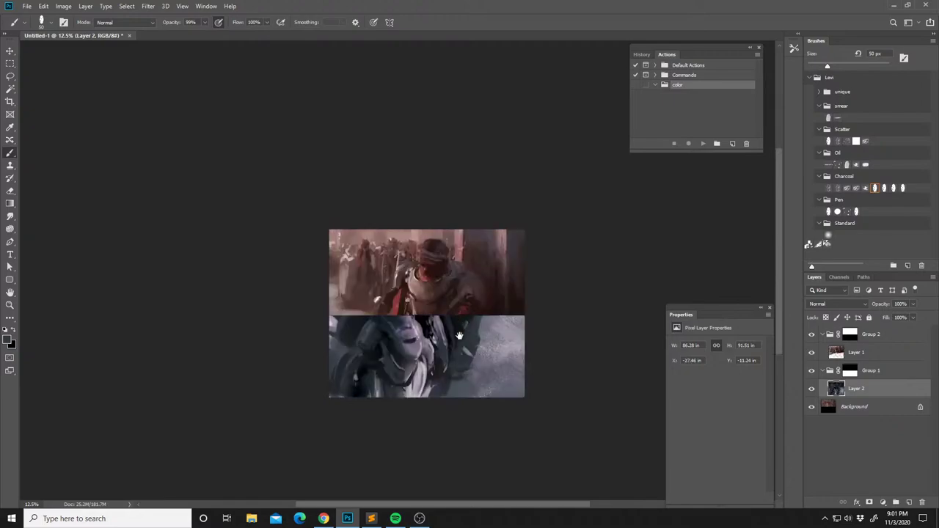
{"action": "left_click", "coordinate": [812, 389]}
{"action": "left_click", "coordinate": [813, 392]}
Duplicate Layer 2 and rotate the copy by 90 degrees over the lower panel.
{"action": "key", "text": "ctrl+j"}
{"action": "key", "text": "ctrl+t"}
{"action": "key", "text": "Escape"}
{"action": "key", "text": "ctrl+t"}
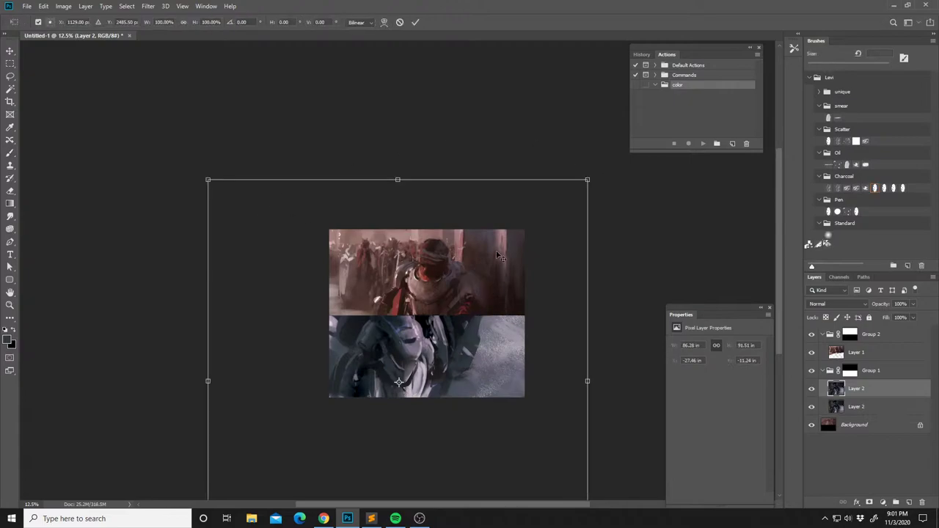
{"action": "left_click_drag", "start_coordinate": [487, 161], "coordinate": [286, 256]}
{"action": "key", "text": "Return"}
Try the rotated Layer 2 copy in Soft Light mode at different positions over the lower panel, and delete it.
{"action": "left_click", "coordinate": [849, 304]}
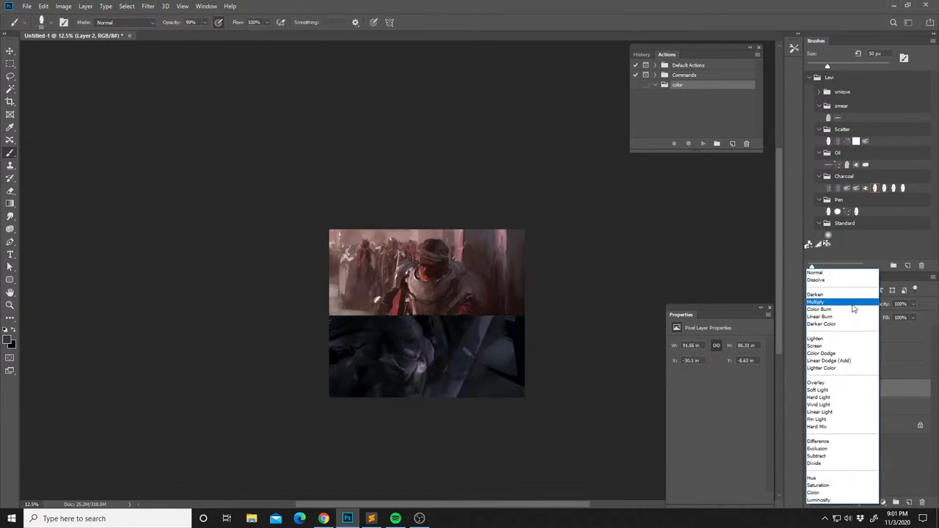
{"action": "left_click", "coordinate": [832, 391]}
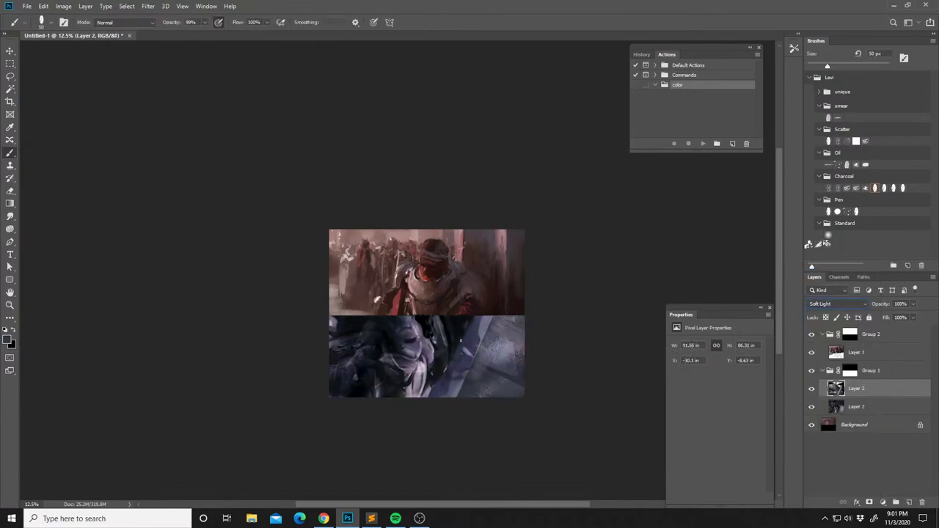
{"action": "left_click_drag", "start_coordinate": [420, 358], "coordinate": [427, 367]}
{"action": "key", "text": "v"}
{"action": "left_click_drag", "start_coordinate": [434, 402], "coordinate": [498, 407]}
{"action": "key", "text": "ctrl+minus"}
{"action": "left_click_drag", "start_coordinate": [836, 388], "coordinate": [921, 502]}
{"action": "key", "text": "ctrl+equal"}
{"action": "left_click_drag", "start_coordinate": [476, 347], "coordinate": [488, 355]}
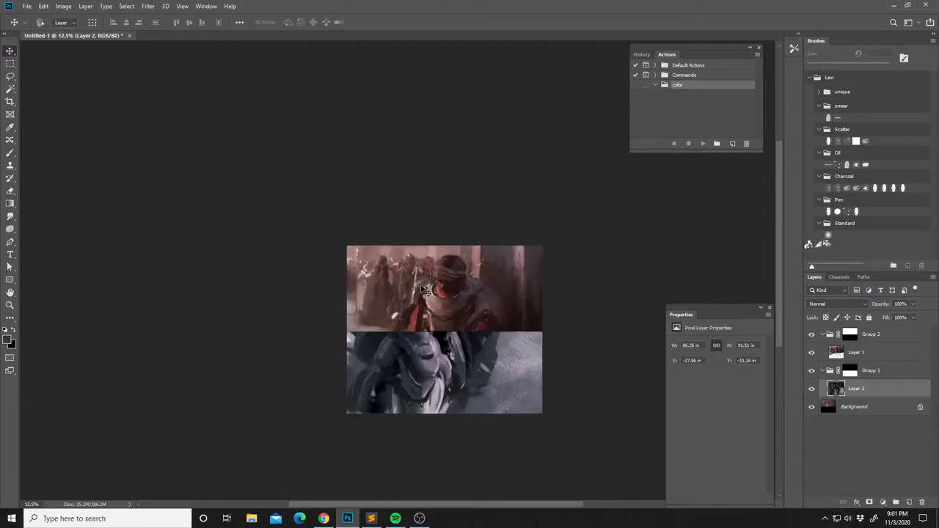
Flip the canvas back horizontally and lasso the lower figure's forearm shape on Layer 2.
{"action": "key", "text": "ctrl+f"}
{"action": "left_click_drag", "start_coordinate": [512, 293], "coordinate": [477, 304]}
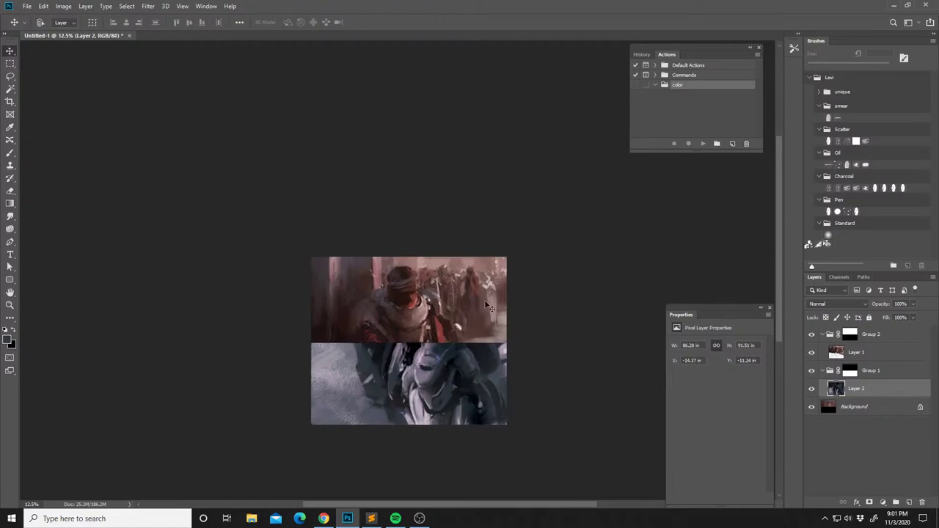
{"action": "key", "text": "b"}
{"action": "left_click", "coordinate": [838, 357]}
{"action": "left_click", "coordinate": [835, 390]}
{"action": "key", "text": "l"}
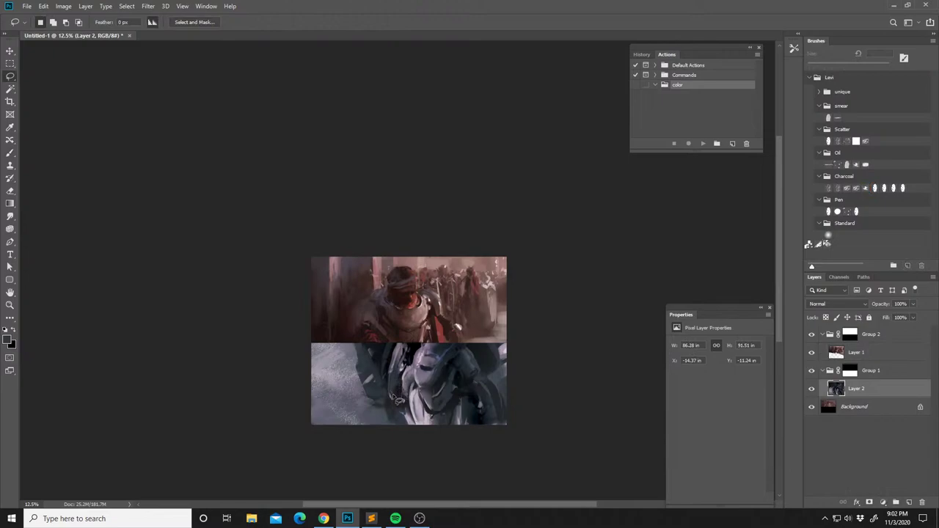
{"action": "mouse_move", "coordinate": [383, 396]}
{"action": "left_mouse_down"}
{"action": "mouse_move", "coordinate": [376, 429]}
{"action": "mouse_move", "coordinate": [400, 433]}
{"action": "mouse_move", "coordinate": [404, 394]}
{"action": "mouse_move", "coordinate": [380, 391]}
{"action": "mouse_move", "coordinate": [367, 436]}
{"action": "mouse_move", "coordinate": [402, 425]}
{"action": "left_mouse_up"}
{"action": "key", "text": "b"}
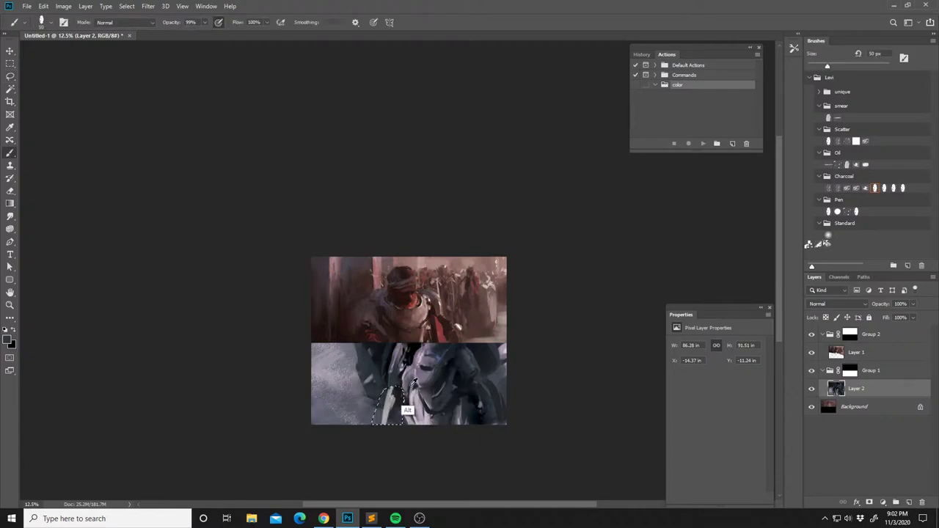
Paint the selected forearm armor with sampled tones using a 139 px charcoal brush, invert the selection for its surroundings, and deselect.
{"action": "right_click", "coordinate": [406, 409]}
{"action": "left_click_drag", "start_coordinate": [493, 245], "coordinate": [496, 246]}
{"action": "left_click", "coordinate": [390, 433]}
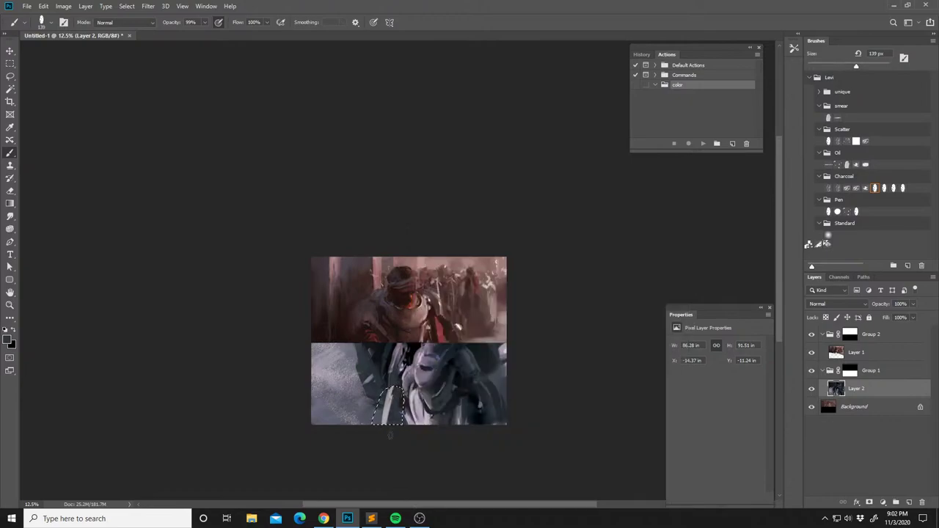
{"action": "left_click", "coordinate": [413, 377], "text": "alt"}
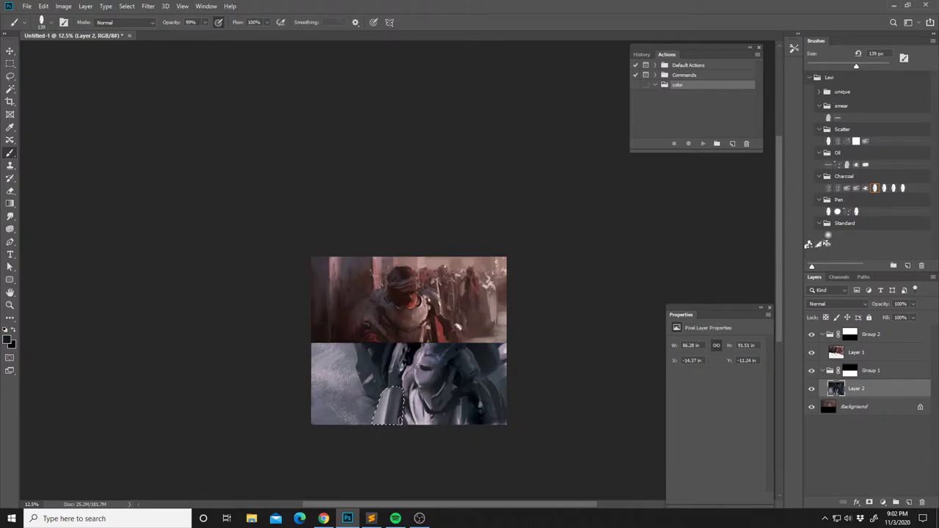
{"action": "left_click", "coordinate": [391, 407], "text": "alt"}
{"action": "key", "text": "ctrl+shift+i"}
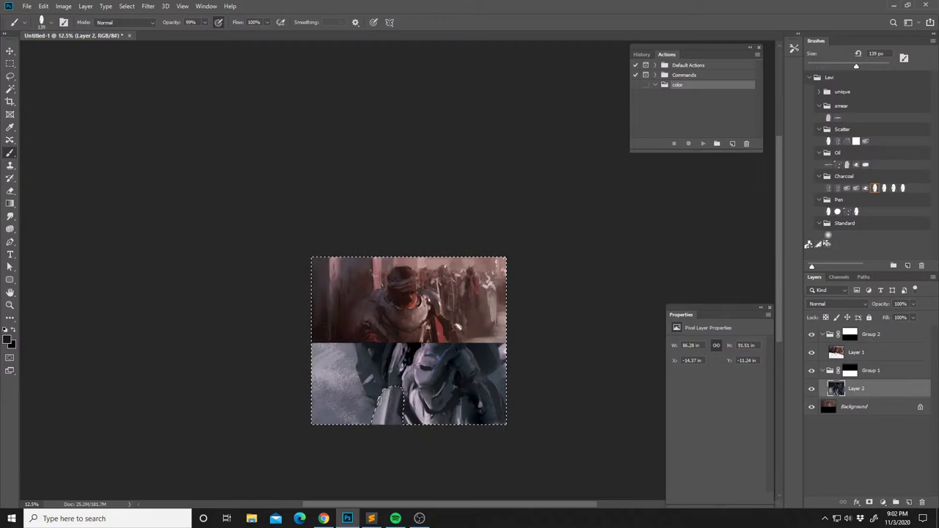
{"action": "key", "text": "l"}
{"action": "key", "text": "ctrl+d"}
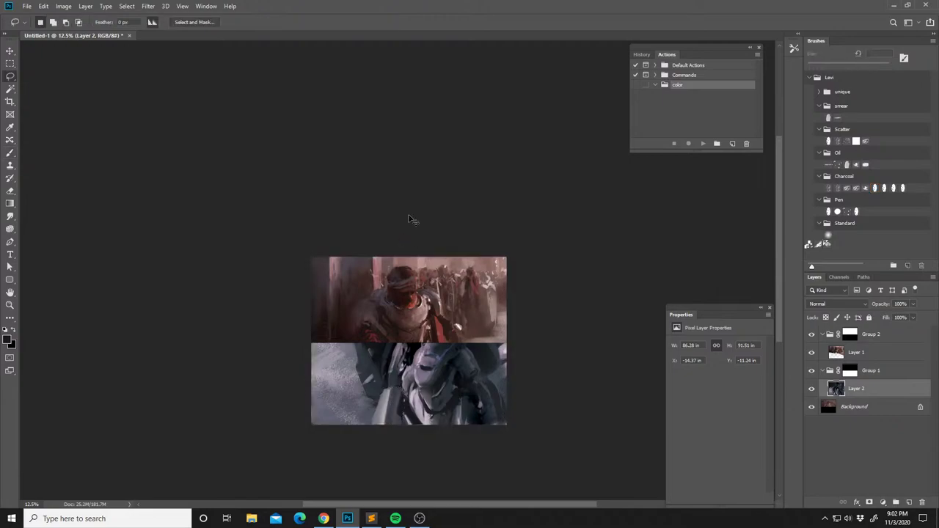
Flip the canvas horizontally and refine the lower figure's elbow area with a 28 px charcoal brush.
{"action": "key", "text": "ctrl+shift+h"}
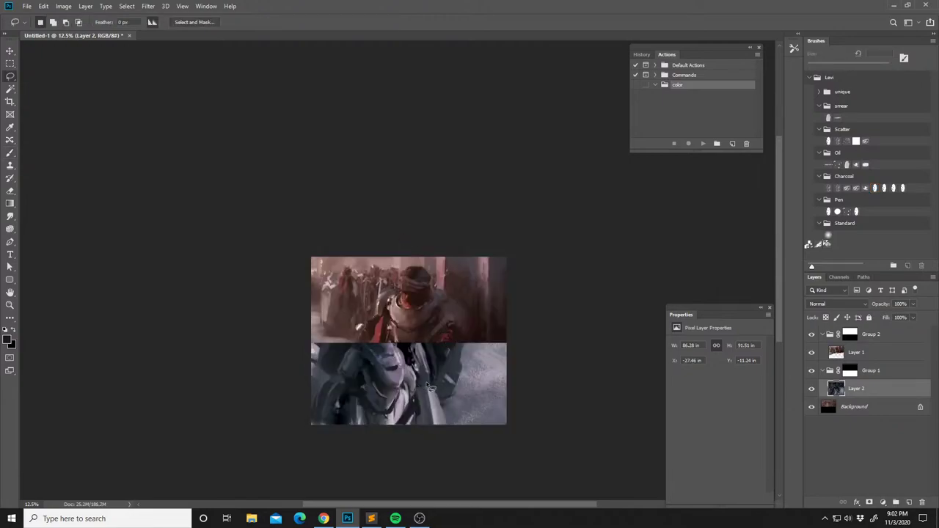
{"action": "key", "text": "b"}
{"action": "right_click", "coordinate": [429, 392]}
{"action": "left_click", "coordinate": [484, 247]}
{"action": "left_click", "coordinate": [423, 381]}
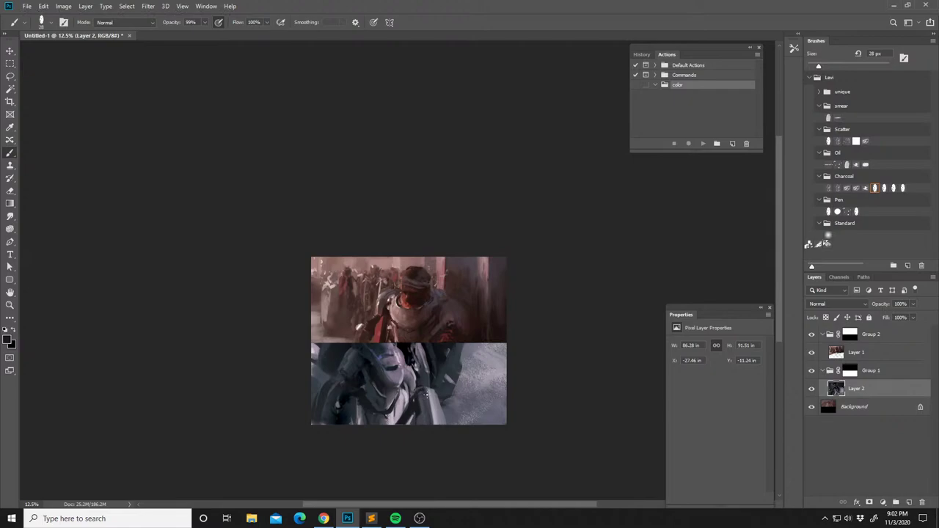
Lasso the outer part of the lower figure's forearm, shade it with a grey sampled from the armor, and deselect.
{"action": "left_click", "coordinate": [408, 392], "text": "alt"}
{"action": "key", "text": "l"}
{"action": "mouse_move", "coordinate": [435, 392]}
{"action": "left_mouse_down"}
{"action": "mouse_move", "coordinate": [443, 429]}
{"action": "mouse_move", "coordinate": [452, 389]}
{"action": "mouse_move", "coordinate": [443, 411]}
{"action": "left_mouse_up"}
{"action": "key", "text": "b"}
{"action": "key", "text": "ctrl+d"}
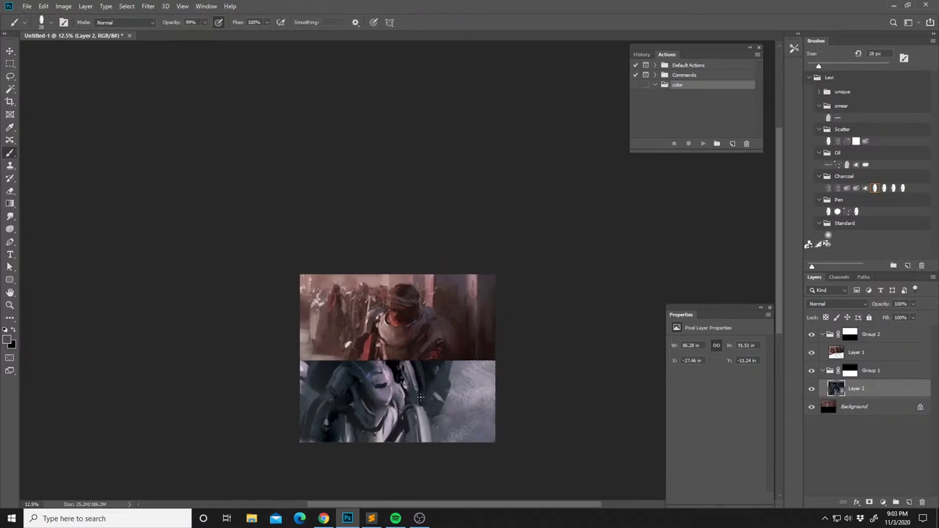
Lasso the area around the lower figure's elbow, paint it with dark sampled tones, and deselect.
{"action": "key", "text": "l"}
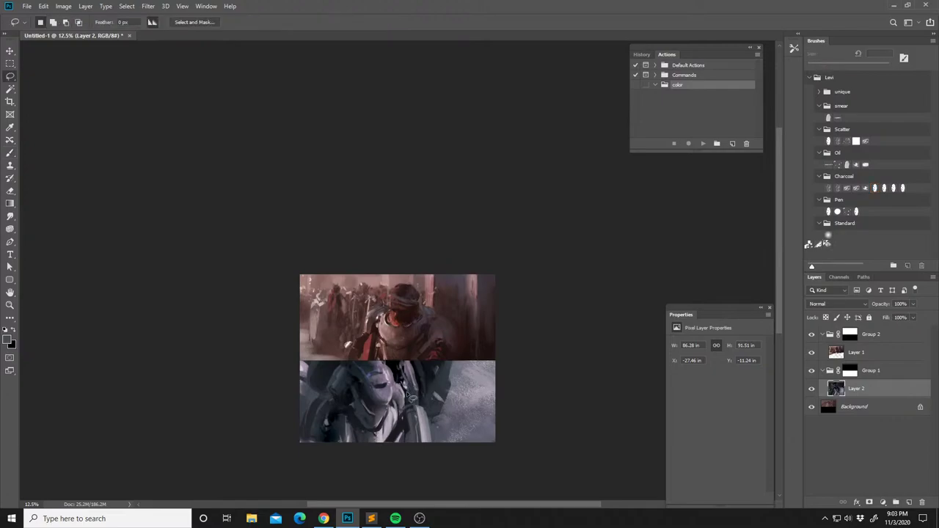
{"action": "left_click_drag", "start_coordinate": [415, 400], "coordinate": [418, 409]}
{"action": "key", "text": "b"}
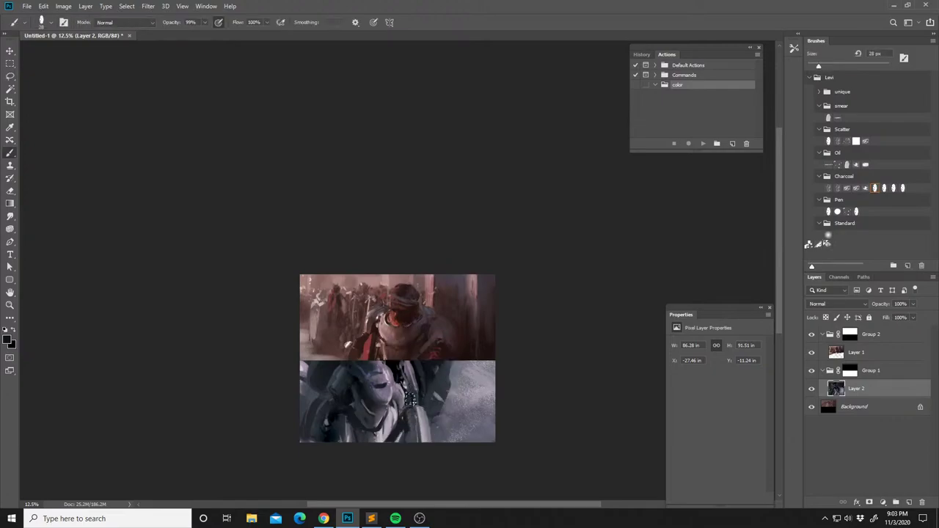
{"action": "left_click", "coordinate": [420, 430], "text": "alt"}
{"action": "key", "text": "ctrl+d"}
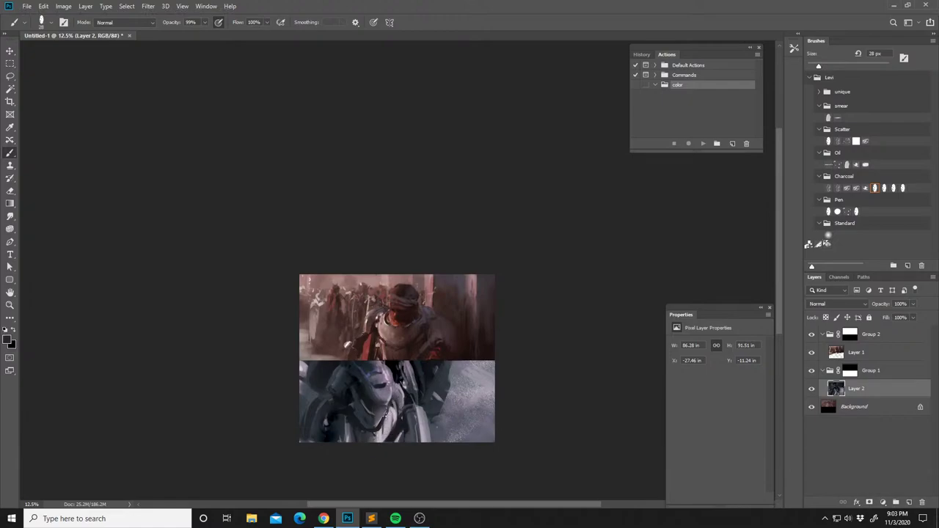
Refine the lower figure's waist armor with a sampled grey, flip the canvas back horizontally, and sample a forearm tone.
{"action": "left_click", "coordinate": [396, 411], "text": "alt"}
{"action": "key", "text": "ctrl+f"}
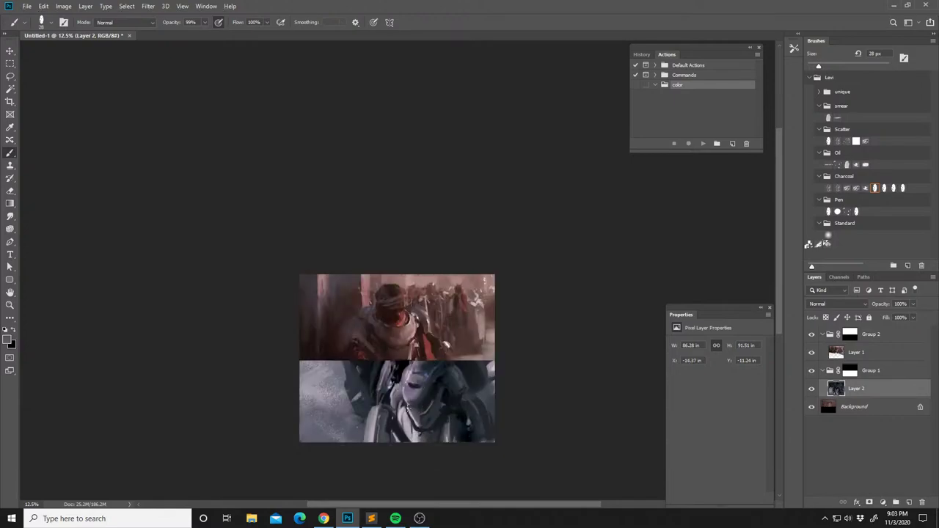
{"action": "left_click_drag", "start_coordinate": [410, 412], "coordinate": [410, 410]}
{"action": "left_click", "coordinate": [371, 408], "text": "alt"}
Lasso the strip beside the lower figure's forearm, paint it with a 174 px charcoal brush, and deselect.
{"action": "key", "text": "l"}
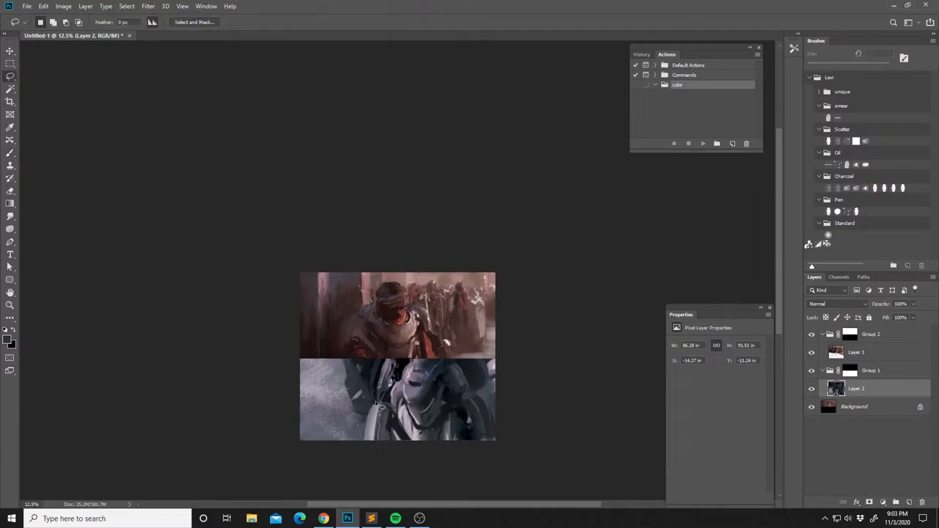
{"action": "mouse_move", "coordinate": [372, 416]}
{"action": "left_mouse_down"}
{"action": "mouse_move", "coordinate": [360, 454]}
{"action": "mouse_move", "coordinate": [367, 380]}
{"action": "left_mouse_up"}
{"action": "key", "text": "b"}
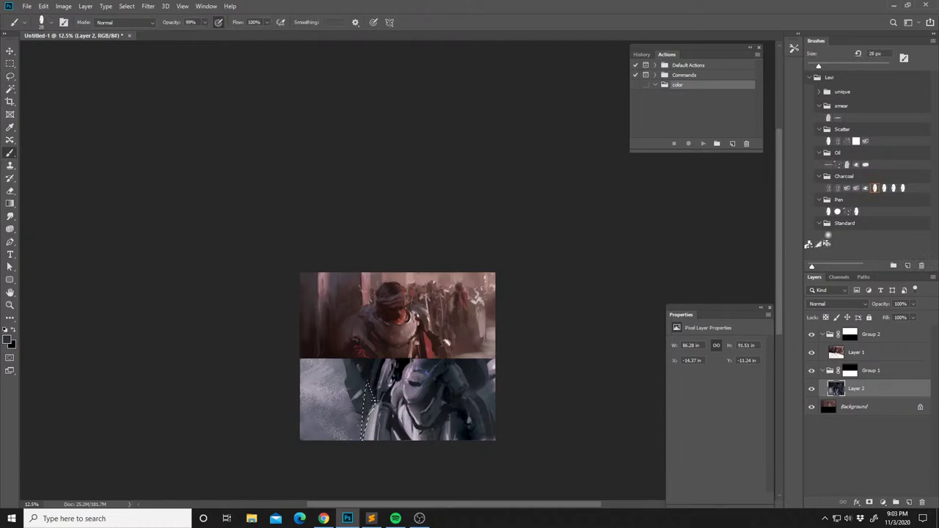
{"action": "right_click", "coordinate": [373, 402]}
{"action": "left_click", "coordinate": [467, 244]}
{"action": "left_click", "coordinate": [373, 391]}
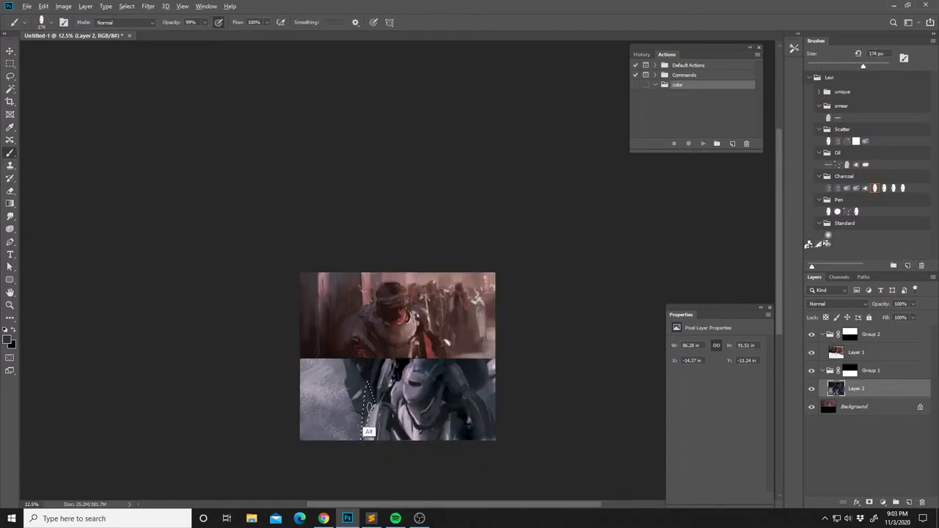
{"action": "key", "text": "ctrl+d"}
Lasso the strip along the outside of the lower figure's forearm, paint it with a 174 px charcoal brush, and deselect.
{"action": "left_click_drag", "start_coordinate": [365, 397], "coordinate": [366, 396]}
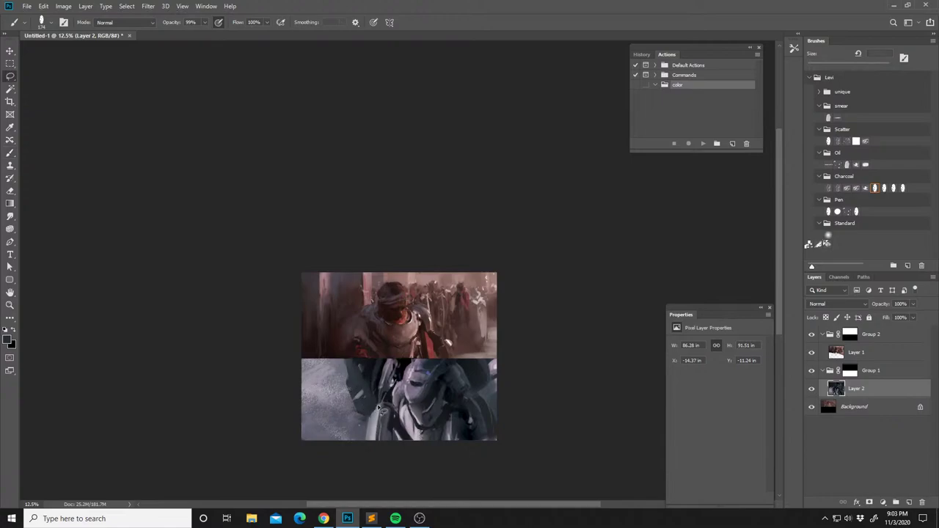
{"action": "key", "text": "l"}
{"action": "mouse_move", "coordinate": [381, 432]}
{"action": "left_mouse_down"}
{"action": "mouse_move", "coordinate": [375, 459]}
{"action": "mouse_move", "coordinate": [363, 447]}
{"action": "left_mouse_up"}
{"action": "key", "text": "b"}
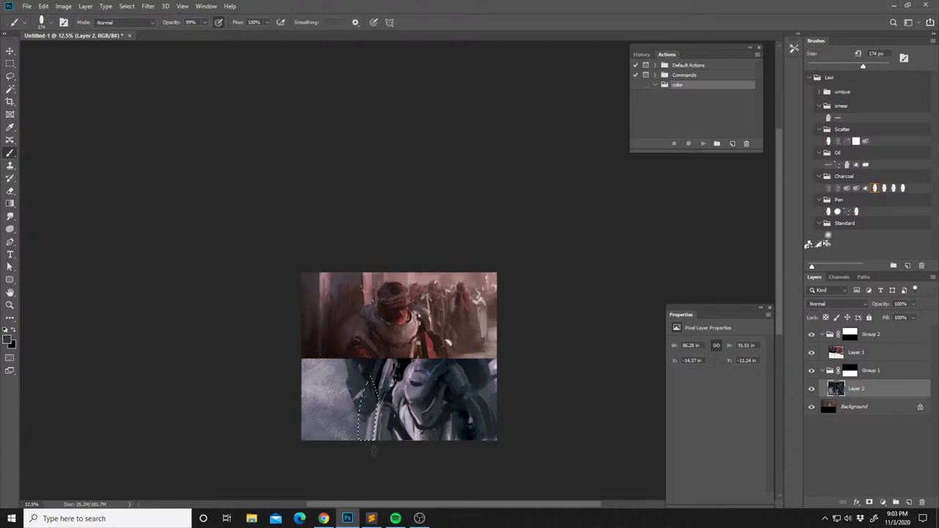
{"action": "key", "text": "ctrl+d"}
{"action": "left_click_drag", "start_coordinate": [374, 368], "coordinate": [374, 368]}
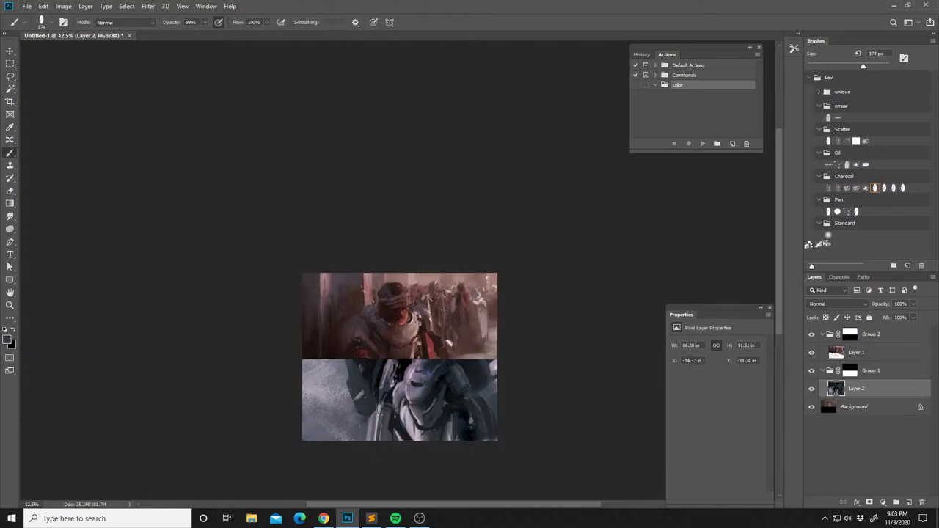
Lasso the narrow section at the lower figure's forearm edge, refine it with the charcoal brush, and deselect.
{"action": "key", "text": "l"}
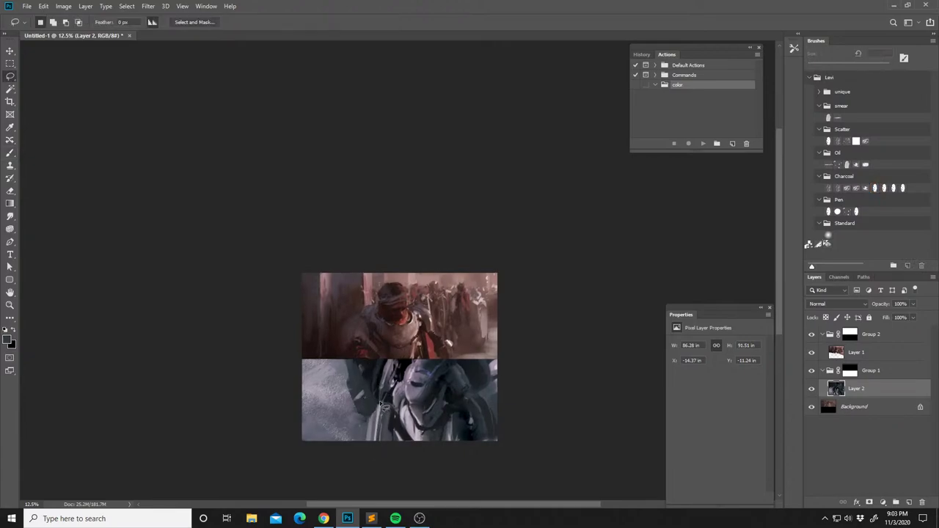
{"action": "mouse_move", "coordinate": [370, 431]}
{"action": "left_mouse_down"}
{"action": "mouse_move", "coordinate": [366, 381]}
{"action": "mouse_move", "coordinate": [368, 444]}
{"action": "mouse_move", "coordinate": [377, 407]}
{"action": "left_mouse_up"}
{"action": "key", "text": "b"}
{"action": "key", "text": "ctrl+d"}
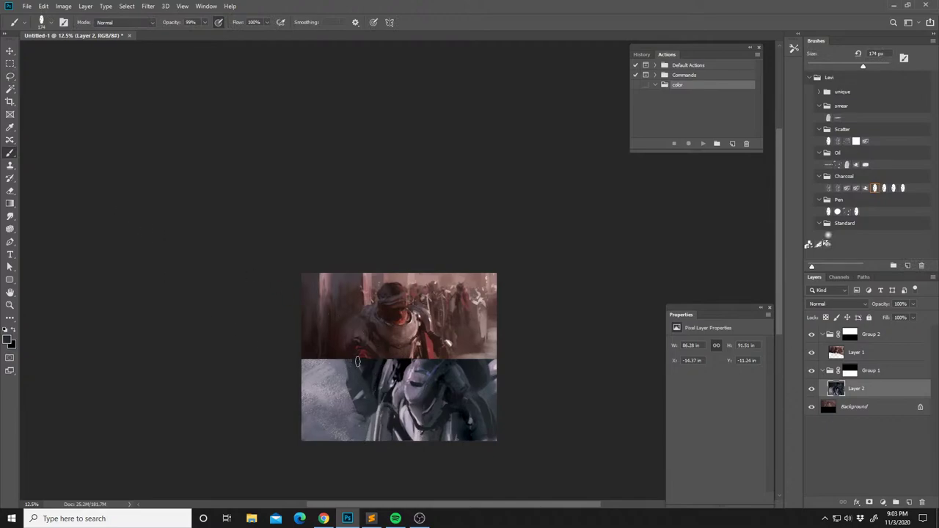
{"action": "left_click_drag", "start_coordinate": [399, 376], "coordinate": [399, 376]}
Blend the pale background beside the lower figure with a 105 px Mixer Brush, using greys sampled from that background.
{"action": "left_click", "coordinate": [362, 421], "text": "alt"}
{"action": "left_click", "coordinate": [319, 385], "text": "alt"}
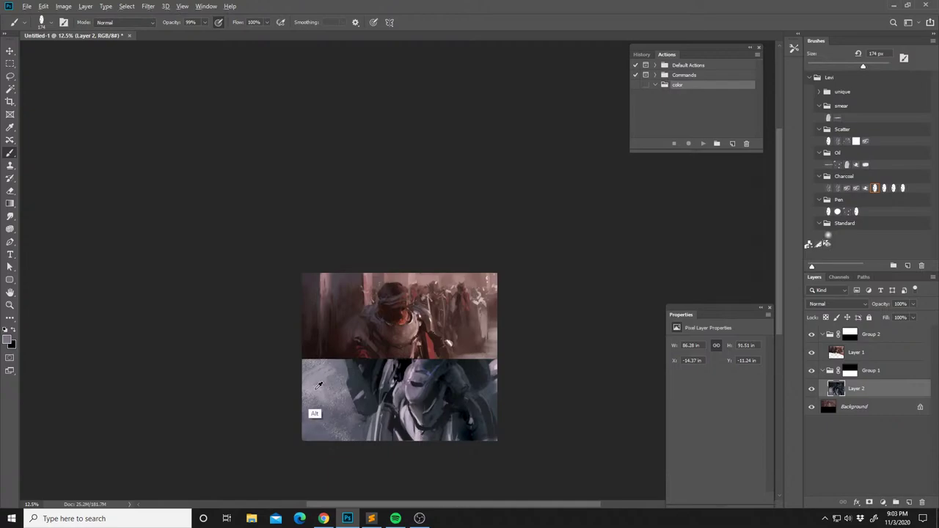
{"action": "left_click", "coordinate": [319, 379], "text": "alt"}
{"action": "key", "text": "shift+b"}
{"action": "key", "text": "shift+b"}
{"action": "key", "text": "shift+b"}
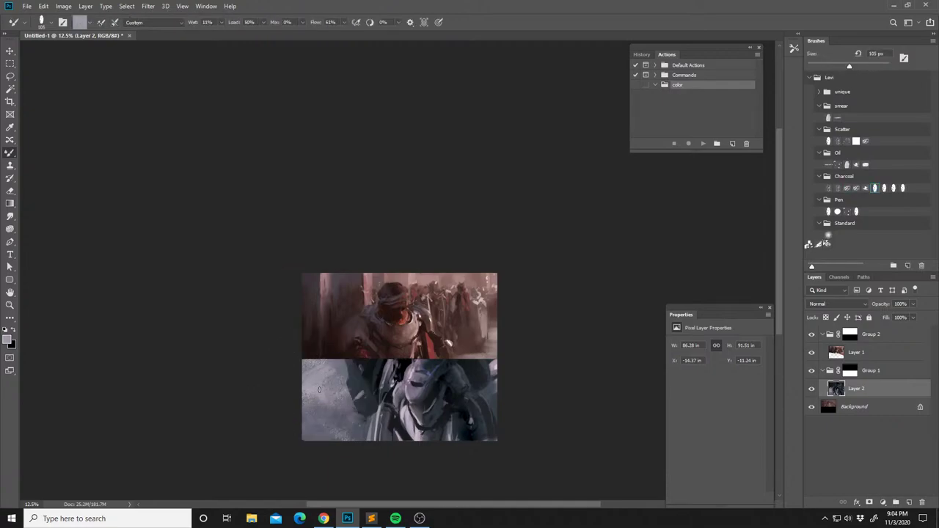
{"action": "left_click", "coordinate": [331, 372], "text": "alt"}
{"action": "left_click", "coordinate": [337, 365], "text": "alt"}
Flip the canvas horizontally, lasso the outer edge of the lower figure's arm, and paint along it with the Mixer Brush.
{"action": "key", "text": "ctrl+f"}
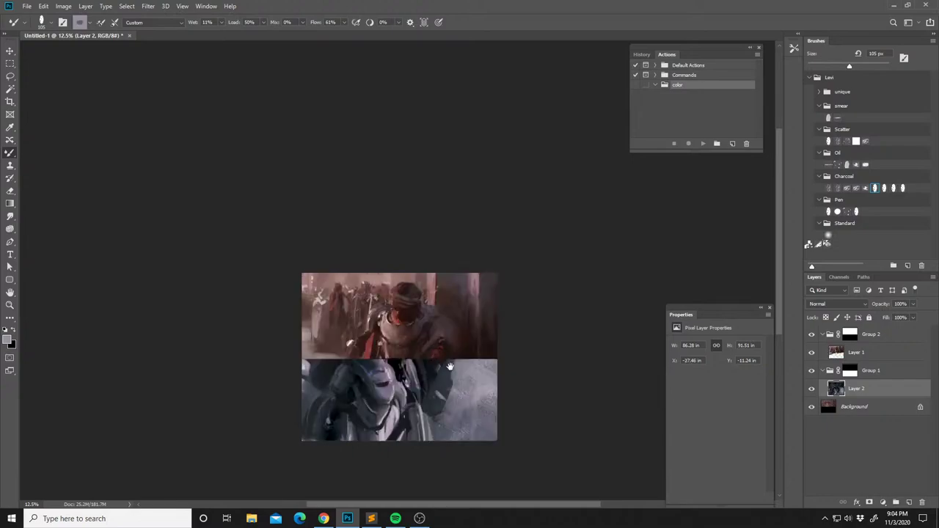
{"action": "left_click", "coordinate": [483, 412], "text": "alt"}
{"action": "key", "text": "l"}
{"action": "left_click_drag", "start_coordinate": [451, 384], "coordinate": [463, 355]}
{"action": "key", "text": "b"}
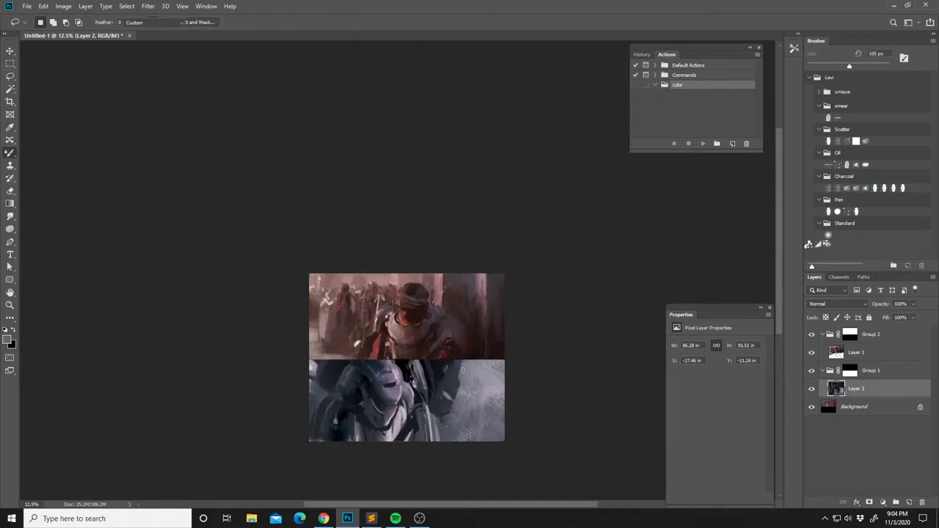
Blend the lower figure's torso and arm armor with light and dark greys sampled from the painting.
{"action": "left_click", "coordinate": [402, 424], "text": "alt"}
{"action": "left_click", "coordinate": [461, 385], "text": "alt"}
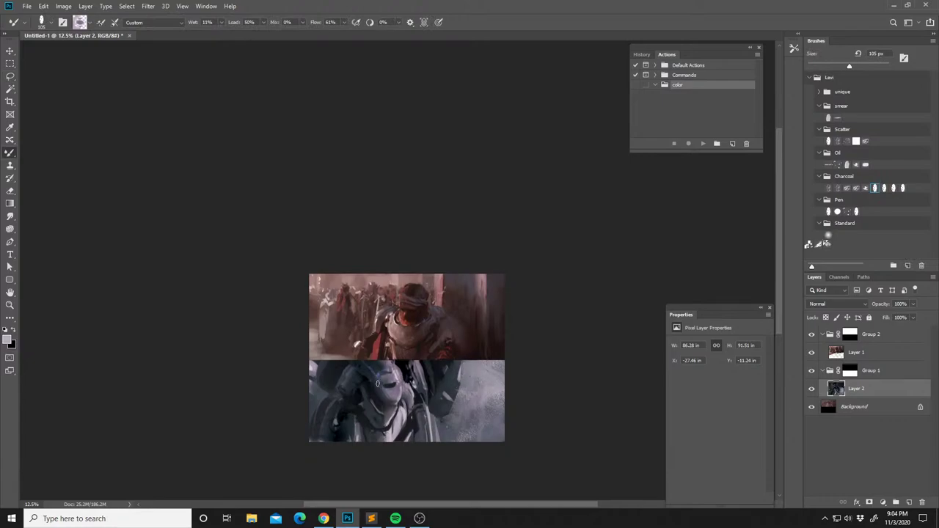
{"action": "left_click", "coordinate": [391, 393], "text": "alt"}
{"action": "left_click", "coordinate": [499, 432], "text": "alt"}
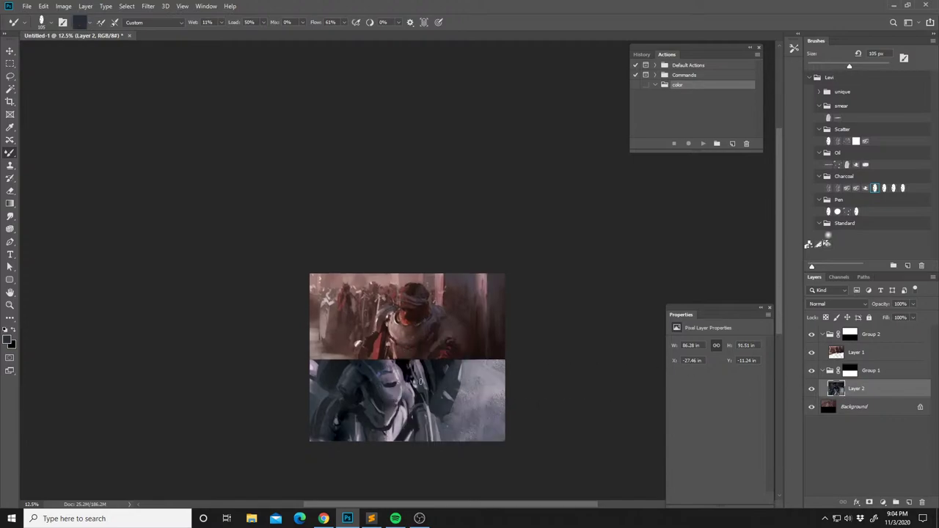
Lasso the upper arm of the lower figure beside the background, shade it with the Mixer Brush, and deselect.
{"action": "key", "text": "l"}
{"action": "mouse_move", "coordinate": [454, 360]}
{"action": "left_mouse_down"}
{"action": "mouse_move", "coordinate": [433, 402]}
{"action": "mouse_move", "coordinate": [450, 361]}
{"action": "mouse_move", "coordinate": [440, 392]}
{"action": "mouse_move", "coordinate": [445, 369]}
{"action": "left_mouse_up"}
{"action": "key", "text": "b"}
{"action": "key", "text": "ctrl+d"}
{"action": "left_click", "coordinate": [444, 407], "text": "alt"}
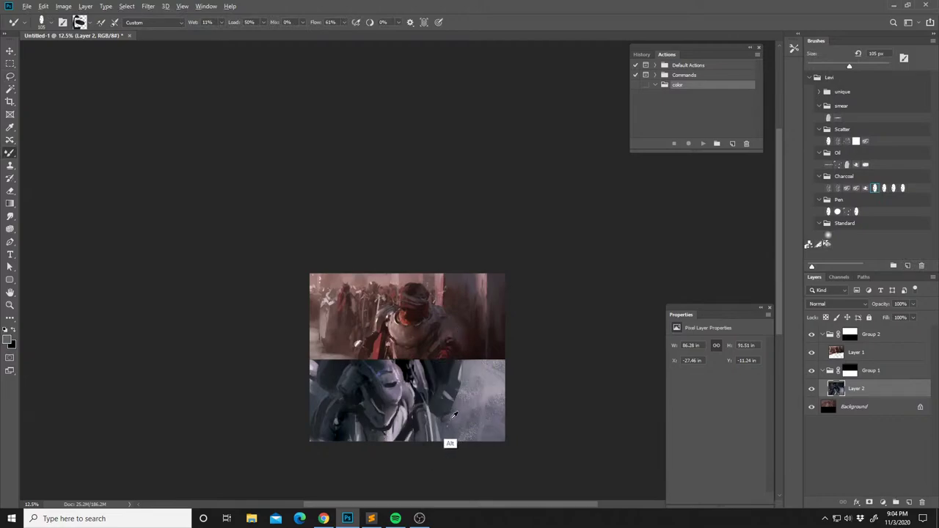
Soften the background beside the lower figure's arm with several sampled pale greys.
{"action": "left_click", "coordinate": [501, 389], "text": "alt"}
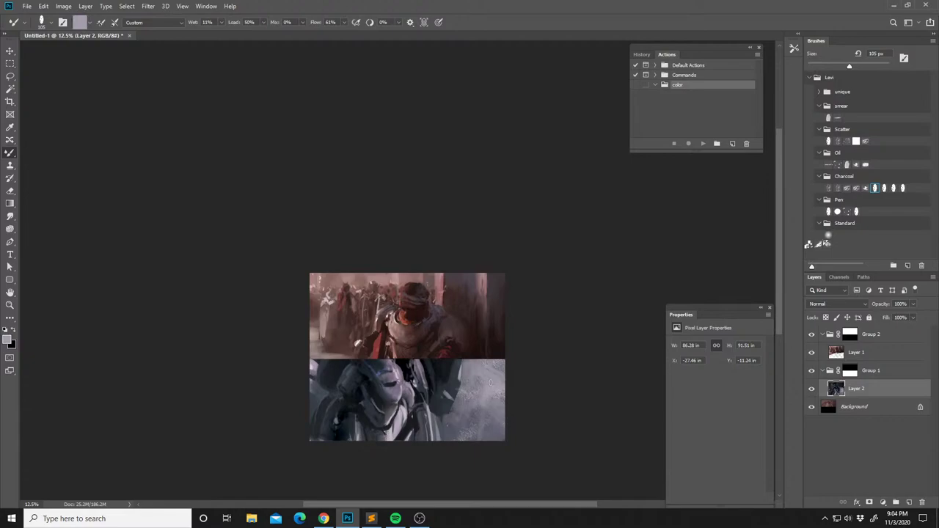
{"action": "left_click", "coordinate": [489, 412], "text": "alt"}
{"action": "left_click", "coordinate": [490, 371], "text": "alt"}
{"action": "left_click", "coordinate": [473, 365], "text": "alt"}
Lasso the lower figure along its arm and body and copy it to a new layer.
{"action": "key", "text": "l"}
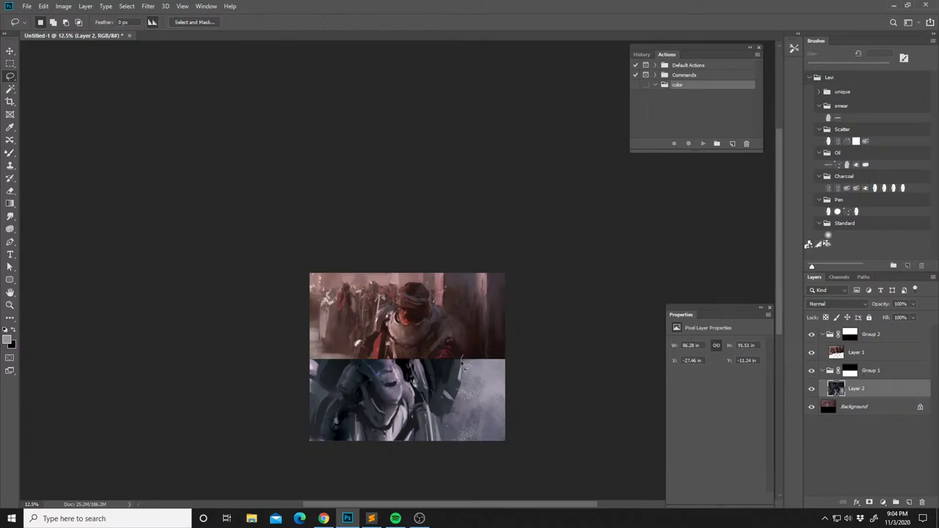
{"action": "mouse_move", "coordinate": [461, 387]}
{"action": "left_mouse_down"}
{"action": "mouse_move", "coordinate": [437, 416]}
{"action": "mouse_move", "coordinate": [441, 453]}
{"action": "mouse_move", "coordinate": [335, 462]}
{"action": "mouse_move", "coordinate": [309, 445]}
{"action": "mouse_move", "coordinate": [327, 351]}
{"action": "mouse_move", "coordinate": [365, 325]}
{"action": "mouse_move", "coordinate": [436, 319]}
{"action": "mouse_move", "coordinate": [452, 341]}
{"action": "mouse_move", "coordinate": [479, 335]}
{"action": "mouse_move", "coordinate": [323, 291]}
{"action": "mouse_move", "coordinate": [309, 337]}
{"action": "mouse_move", "coordinate": [324, 361]}
{"action": "left_mouse_up"}
{"action": "key", "text": "ctrl+j"}
Move Layer 2 sideways behind the copied figure, squeeze its width with Free Transform, and reposition it.
{"action": "left_click", "coordinate": [850, 406]}
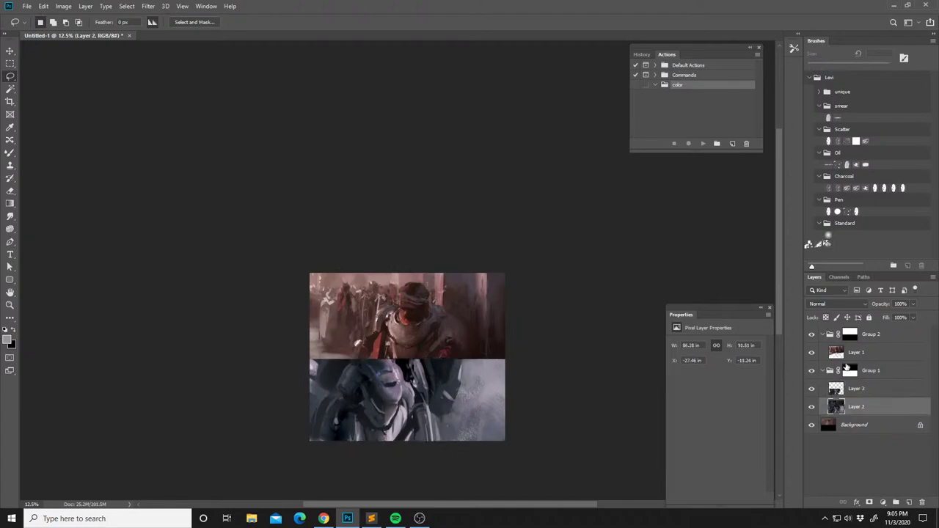
{"action": "key", "text": "v"}
{"action": "mouse_move", "coordinate": [381, 367]}
{"action": "left_mouse_down"}
{"action": "mouse_move", "coordinate": [545, 398]}
{"action": "mouse_move", "coordinate": [540, 367]}
{"action": "left_mouse_up"}
{"action": "key", "text": "ctrl+t"}
{"action": "left_click_drag", "start_coordinate": [493, 400], "coordinate": [463, 379]}
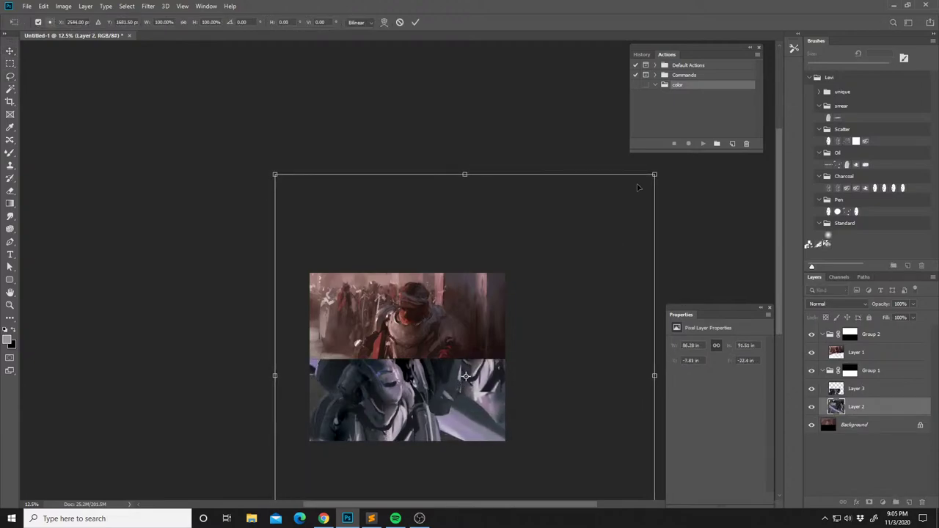
{"action": "left_click_drag", "start_coordinate": [658, 173], "coordinate": [432, 196]}
{"action": "left_click_drag", "start_coordinate": [389, 374], "coordinate": [511, 414]}
{"action": "left_click_drag", "start_coordinate": [510, 414], "coordinate": [543, 410]}
{"action": "key", "text": "Return"}
Rotate Layer 2 by about -84°, stretch it to fill the lower panel, and shift it behind the figure.
{"action": "key", "text": "ctrl+t"}
{"action": "left_click_drag", "start_coordinate": [524, 203], "coordinate": [357, 444]}
{"action": "left_click_drag", "start_coordinate": [612, 278], "coordinate": [528, 353]}
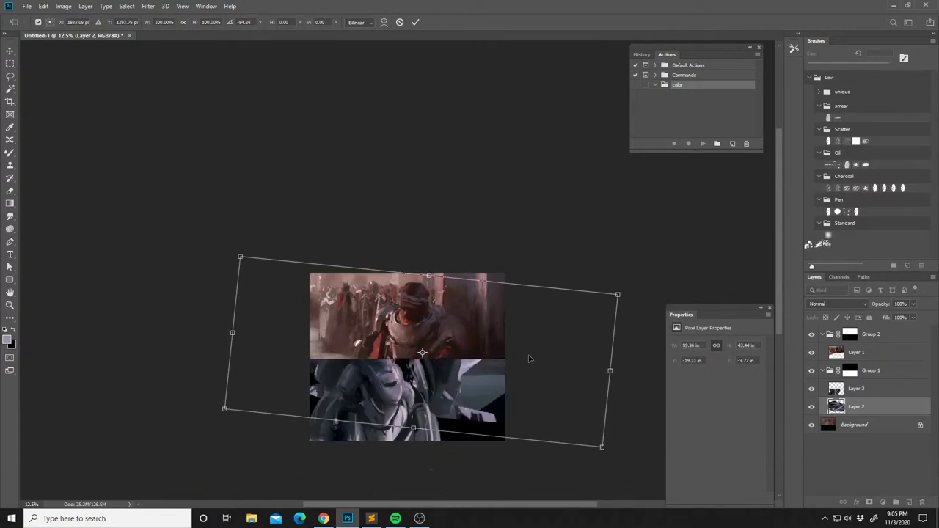
{"action": "left_click_drag", "start_coordinate": [412, 428], "coordinate": [507, 325]}
{"action": "key", "text": "Return"}
{"action": "left_click_drag", "start_coordinate": [453, 390], "coordinate": [477, 346]}
Flip the canvas horizontally, reposition Layer 2, and reduce its saturation to -56.
{"action": "key", "text": "ctrl+shift+h"}
{"action": "left_click_drag", "start_coordinate": [413, 362], "coordinate": [415, 402]}
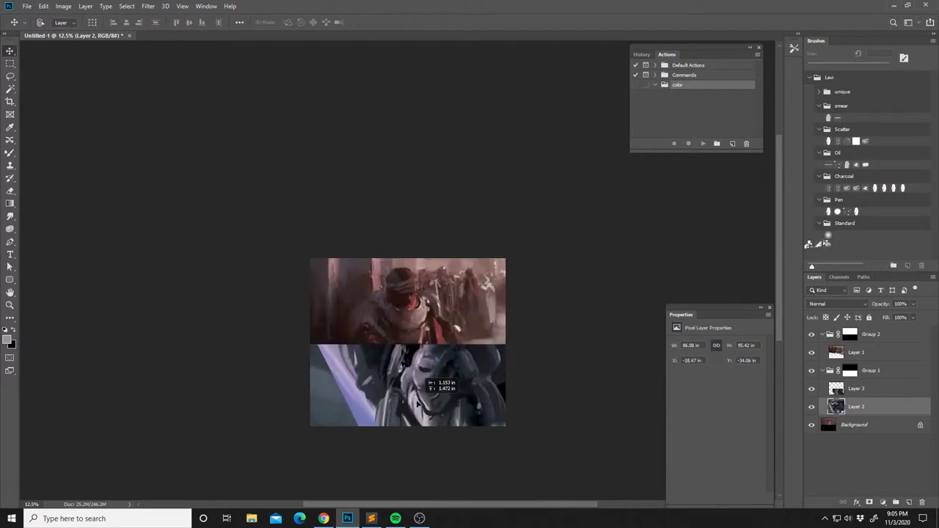
{"action": "key", "text": "ctrl+u"}
{"action": "left_click_drag", "start_coordinate": [782, 296], "coordinate": [756, 297]}
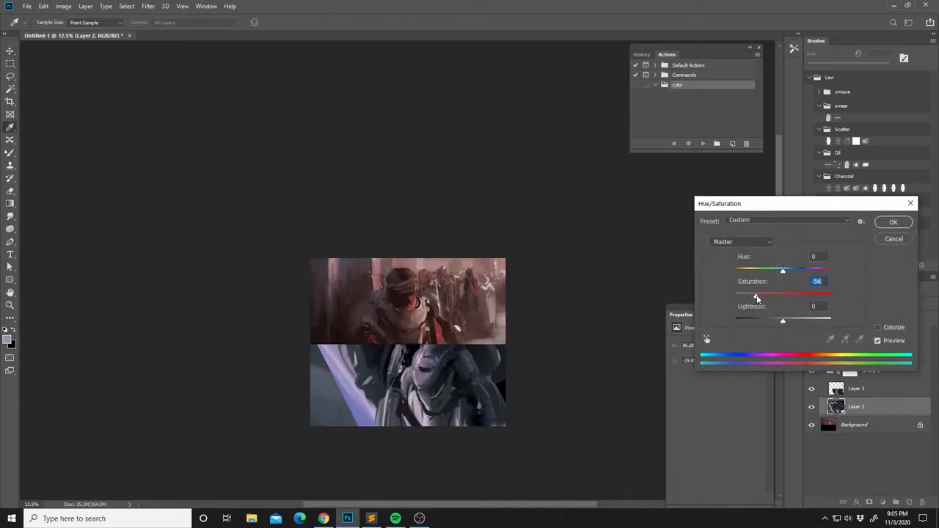
{"action": "key", "text": "Return"}
{"action": "left_click_drag", "start_coordinate": [463, 367], "coordinate": [467, 393]}
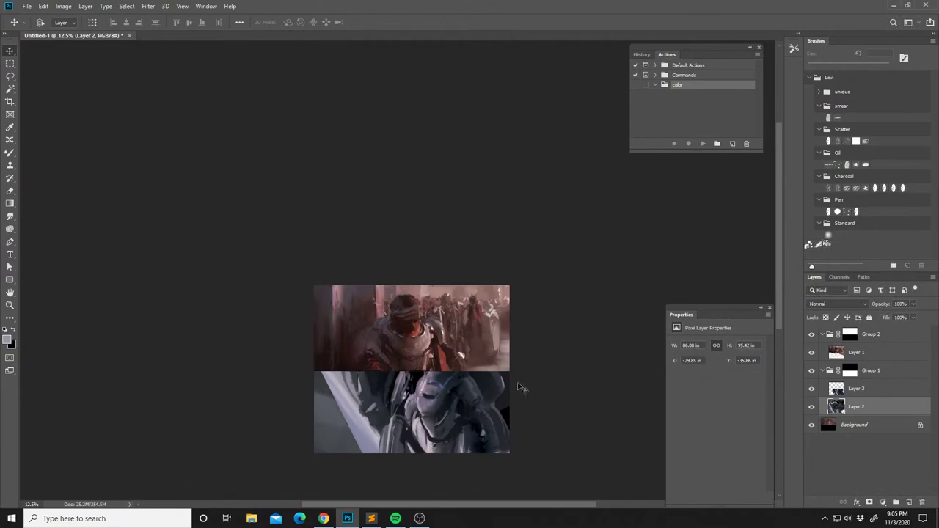
Merge the copied figure on Layer 3 down into Layer 2.
{"action": "left_click", "coordinate": [851, 395]}
{"action": "key", "text": "ctrl"}
{"action": "key", "text": "ctrl+e"}
Blend the lower figure's arm into the diagonal light band with a 105 px Mixer Brush and sampled greys.
{"action": "key", "text": "b"}
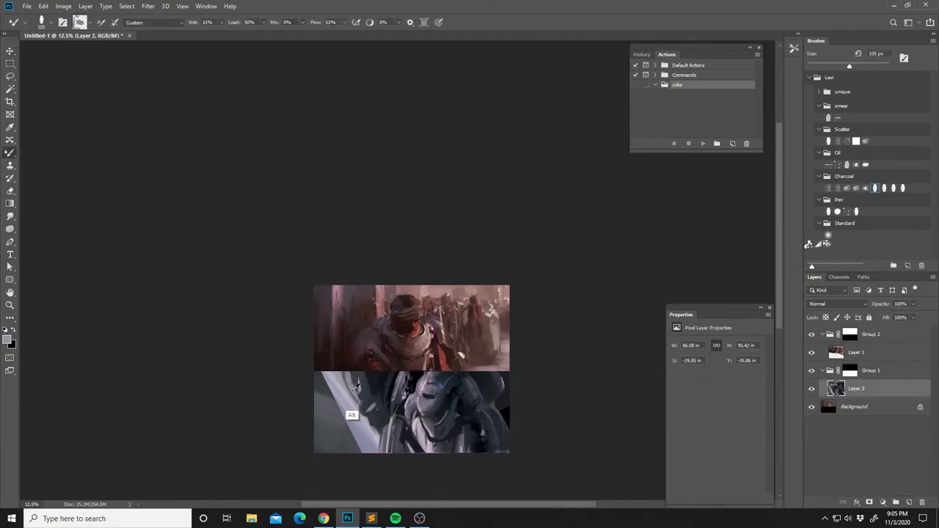
{"action": "key", "text": "shift+b"}
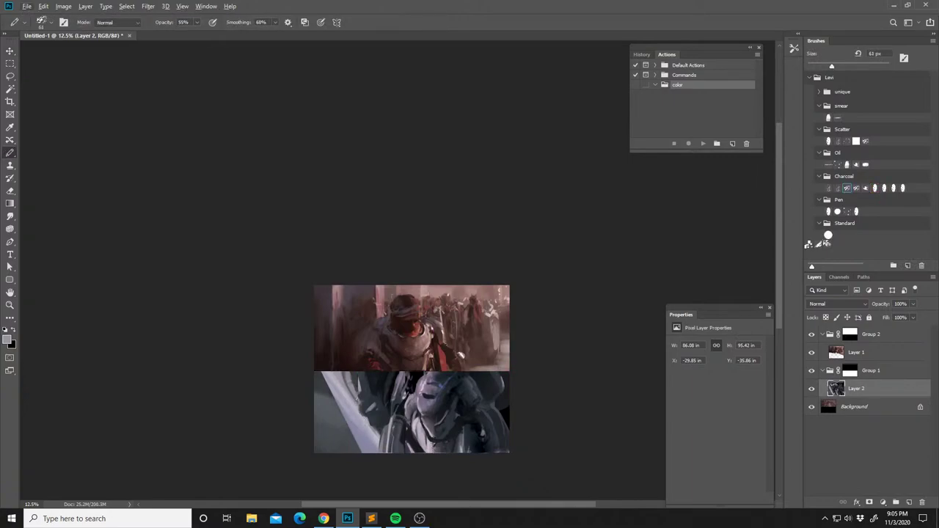
{"action": "key", "text": "shift+b"}
{"action": "key", "text": "alt"}
{"action": "left_click", "coordinate": [364, 414], "text": "alt"}
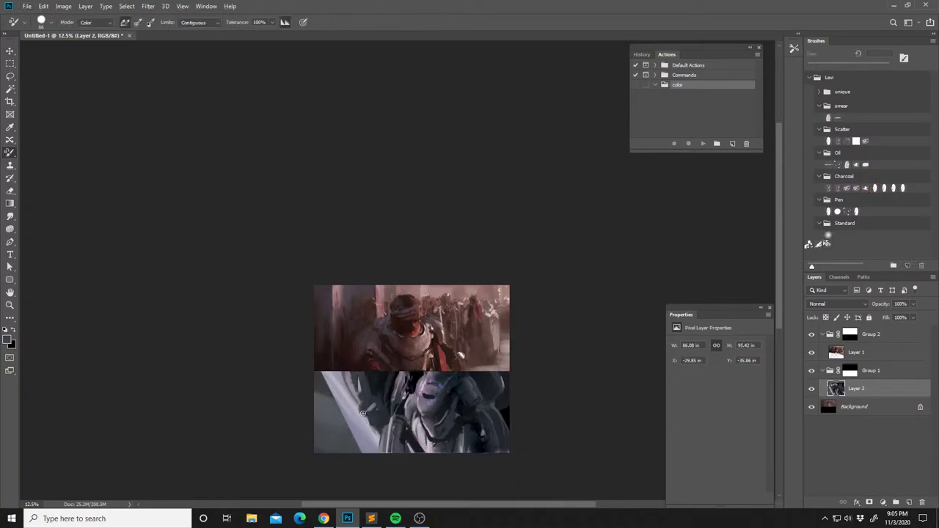
{"action": "left_click_drag", "start_coordinate": [363, 402], "coordinate": [363, 388]}
{"action": "key", "text": "shift+b"}
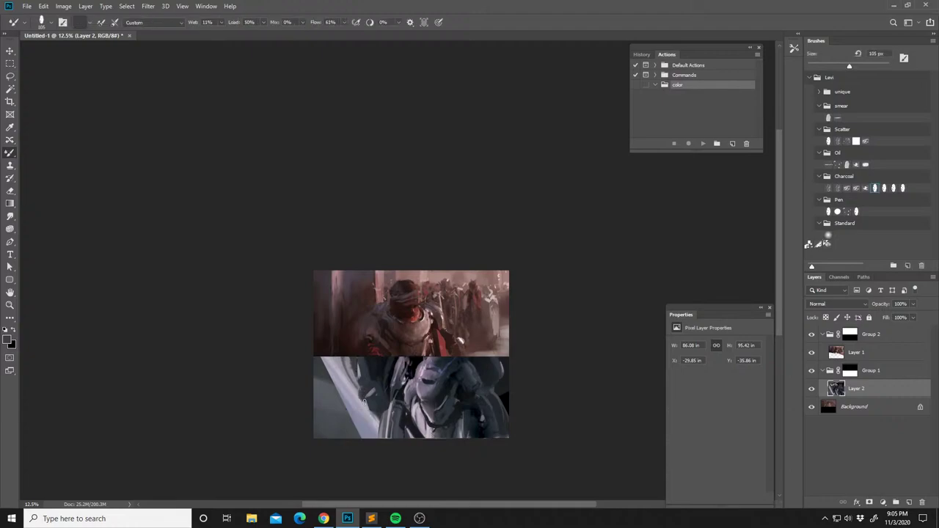
{"action": "left_click", "coordinate": [359, 383], "text": "alt"}
{"action": "left_click", "coordinate": [364, 395], "text": "alt"}
{"action": "left_click", "coordinate": [357, 362], "text": "alt"}
{"action": "left_click", "coordinate": [366, 434], "text": "alt"}
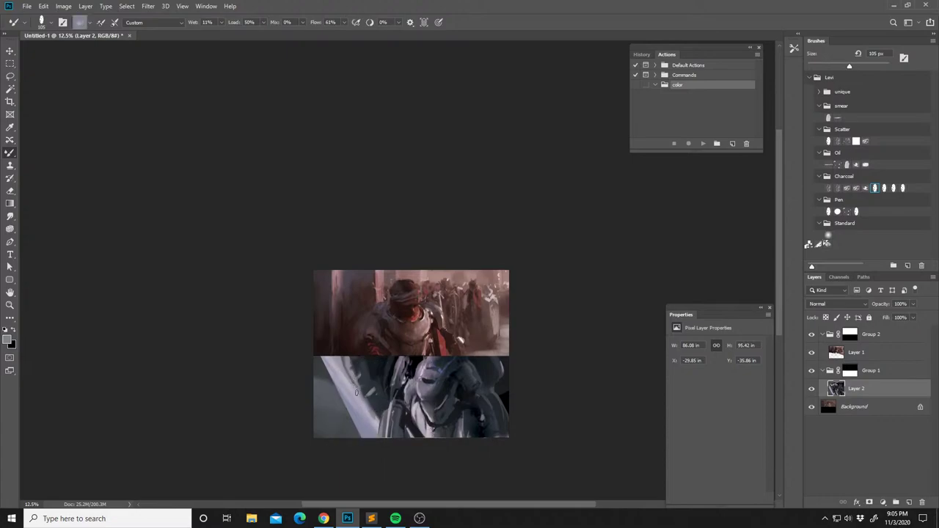
Add white Color Dodge highlights to the lower figure's outer arm with 64 px and 23 px brushes, and flip the canvas.
{"action": "key", "text": "shift+b"}
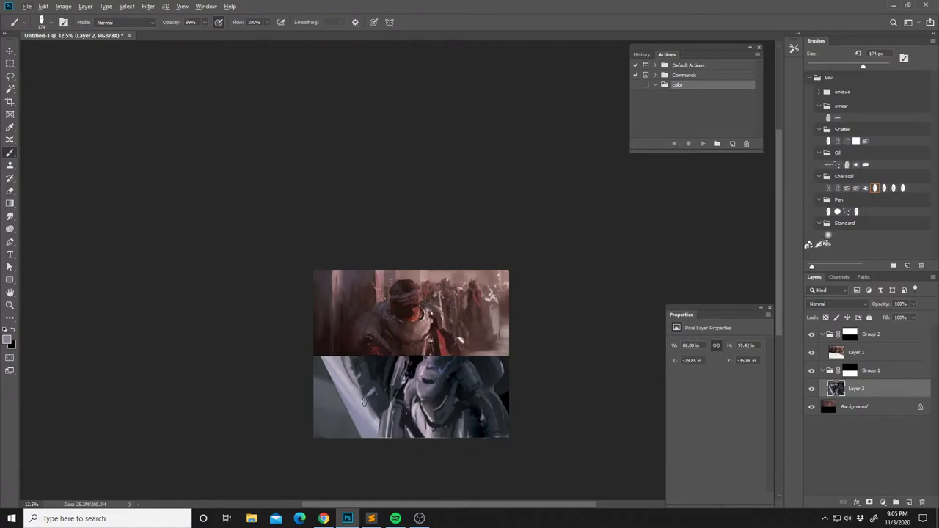
{"action": "right_click", "coordinate": [363, 402]}
{"action": "key", "text": "Escape"}
{"action": "right_click", "coordinate": [371, 389], "text": "shift"}
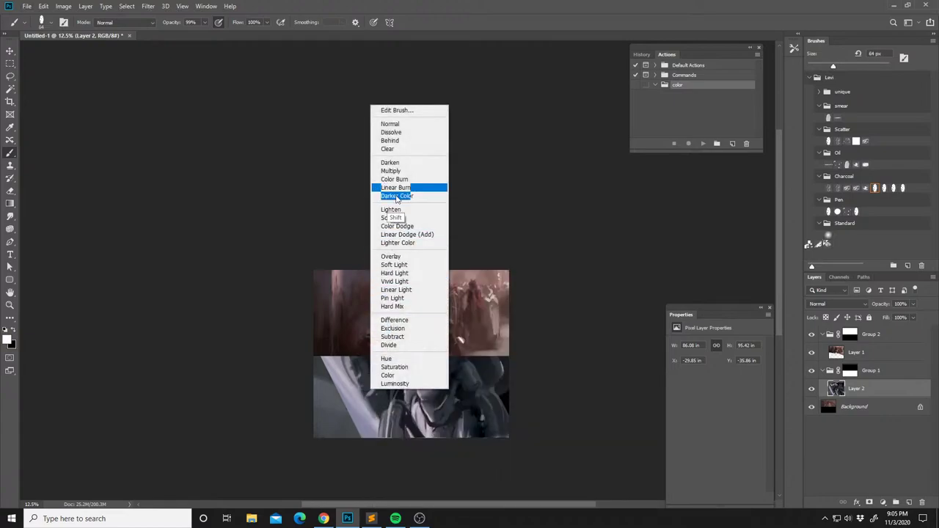
{"action": "left_click", "coordinate": [397, 226]}
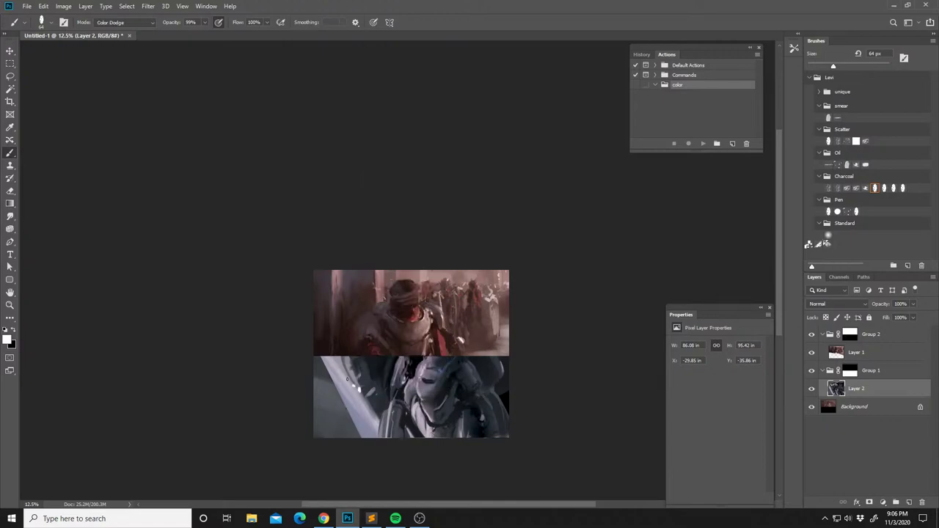
{"action": "right_click", "coordinate": [352, 368]}
{"action": "left_click_drag", "start_coordinate": [419, 241], "coordinate": [409, 244]}
{"action": "left_click", "coordinate": [350, 362]}
{"action": "key", "text": "ctrl+shift+h"}
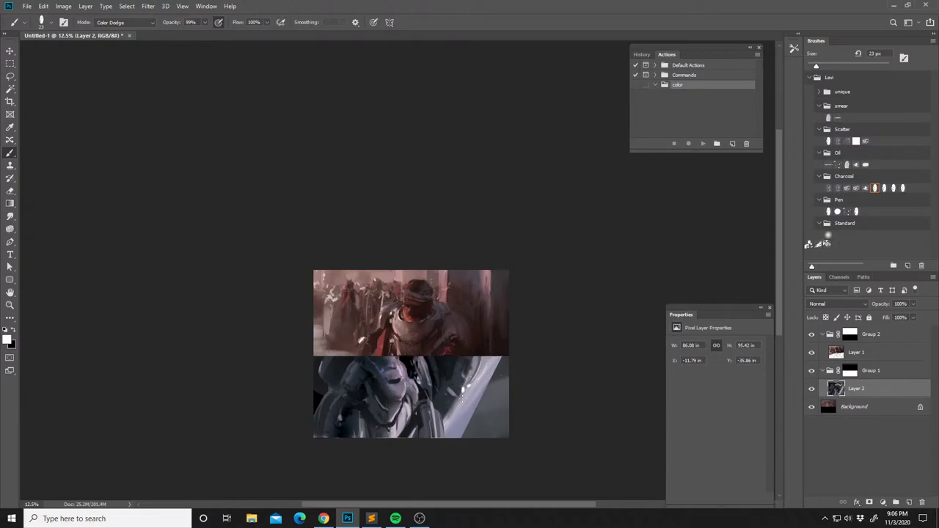
Return the brush to Normal mode and touch up both arms of the lower figure with sampled dark tones.
{"action": "right_click", "coordinate": [460, 390], "text": "shift"}
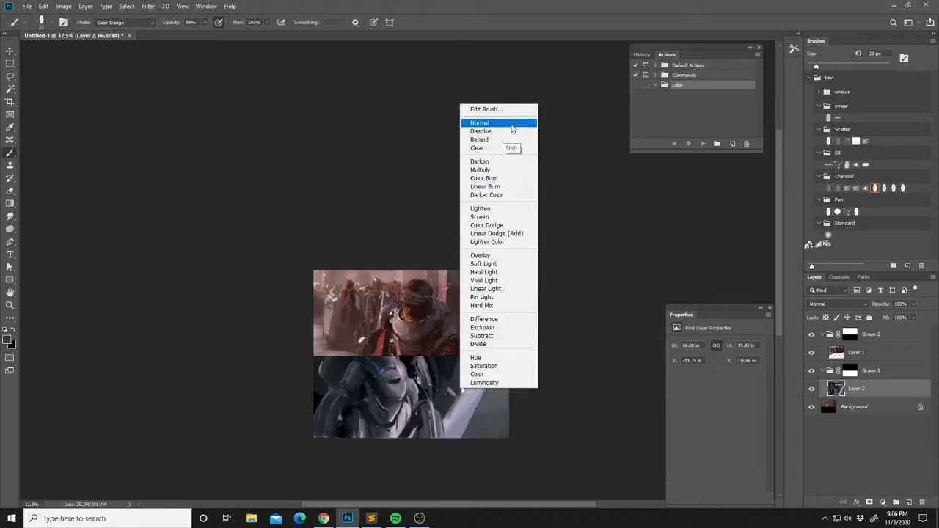
{"action": "left_click", "coordinate": [512, 124]}
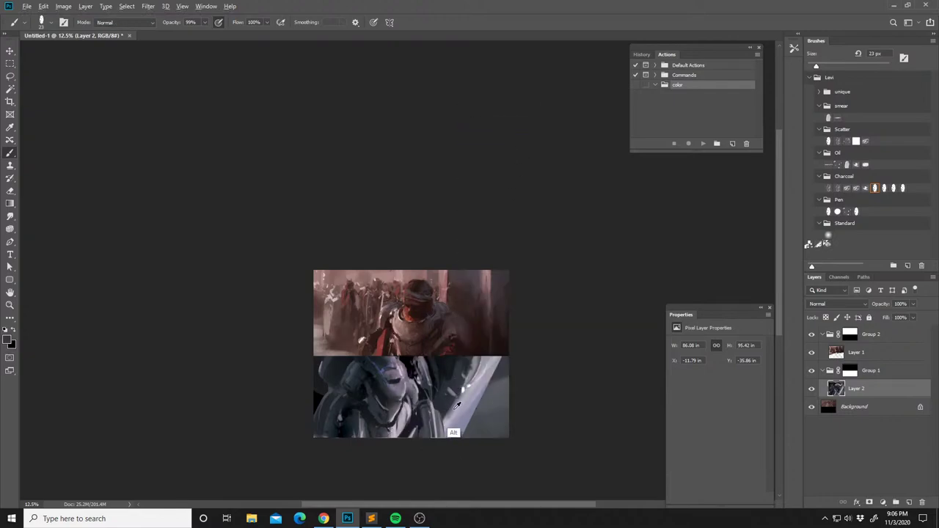
{"action": "left_click", "coordinate": [453, 411], "text": "alt"}
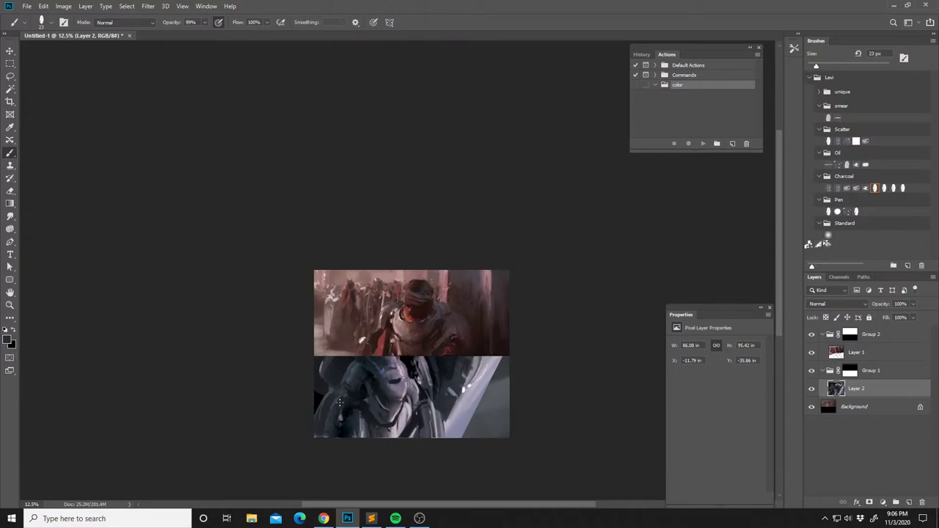
{"action": "left_click", "coordinate": [337, 426], "text": "alt"}
{"action": "scroll", "coordinate": [337, 422], "scroll_direction": "right", "scroll_amount": 1}
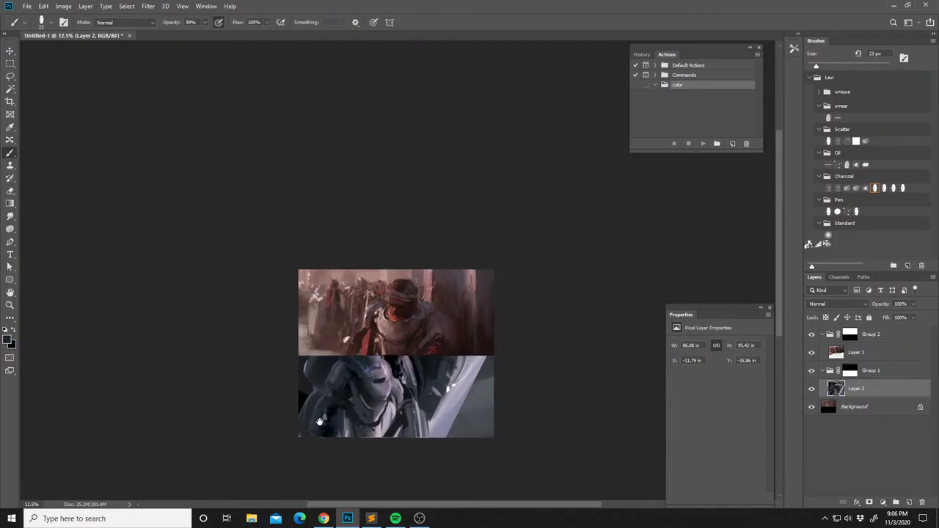
Refine the lower figure's central armor around the dark slit with sampled greys at 23 px, and flip the canvas back.
{"action": "left_click", "coordinate": [387, 380], "text": "alt"}
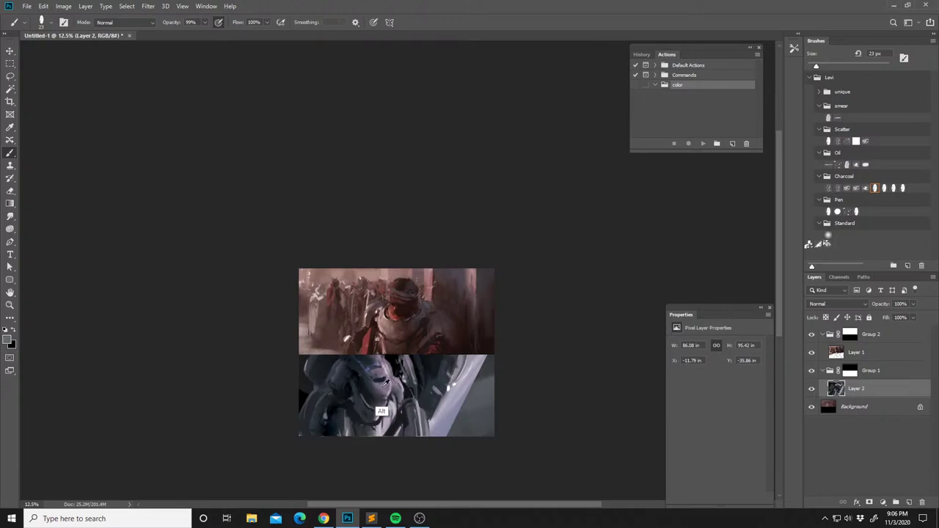
{"action": "left_click", "coordinate": [379, 390], "text": "alt"}
{"action": "left_click", "coordinate": [379, 381], "text": "alt"}
{"action": "left_click_drag", "start_coordinate": [381, 379], "coordinate": [388, 377]}
{"action": "left_click", "coordinate": [383, 376], "text": "alt"}
{"action": "left_click", "coordinate": [380, 378], "text": "alt"}
{"action": "key", "text": "ctrl+shift+h"}
{"action": "left_click_drag", "start_coordinate": [470, 362], "coordinate": [428, 374]}
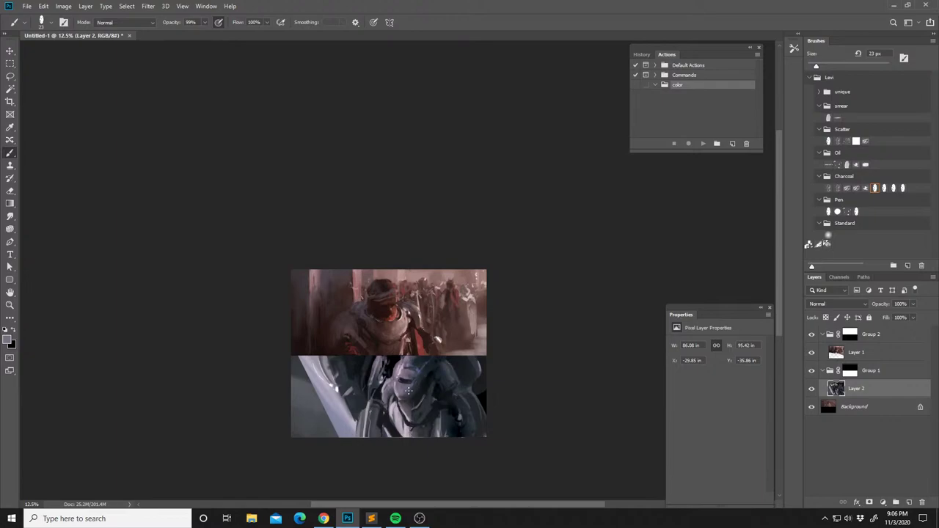
Refine the lower figure's central torso armor on Layer 2 with sampled greys at 23 px.
{"action": "left_click", "coordinate": [387, 382], "text": "alt"}
{"action": "left_click", "coordinate": [387, 385], "text": "alt"}
{"action": "left_click_drag", "start_coordinate": [396, 381], "coordinate": [392, 363]}
{"action": "left_click", "coordinate": [400, 388], "text": "alt"}
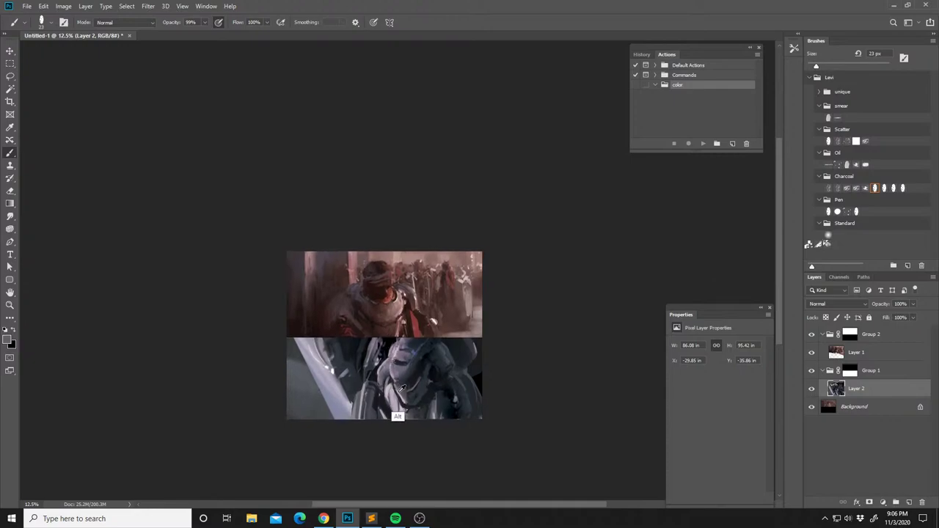
{"action": "left_click", "coordinate": [389, 391], "text": "alt"}
{"action": "left_click", "coordinate": [388, 391], "text": "alt"}
{"action": "left_click", "coordinate": [393, 396], "text": "alt"}
{"action": "left_click", "coordinate": [400, 400], "text": "alt"}
Touch up the lower figure's arm beside the torso with sampled dark greys, and flip the canvas.
{"action": "left_click", "coordinate": [431, 399], "text": "alt"}
{"action": "left_click", "coordinate": [430, 402], "text": "alt"}
{"action": "left_click", "coordinate": [436, 399], "text": "alt"}
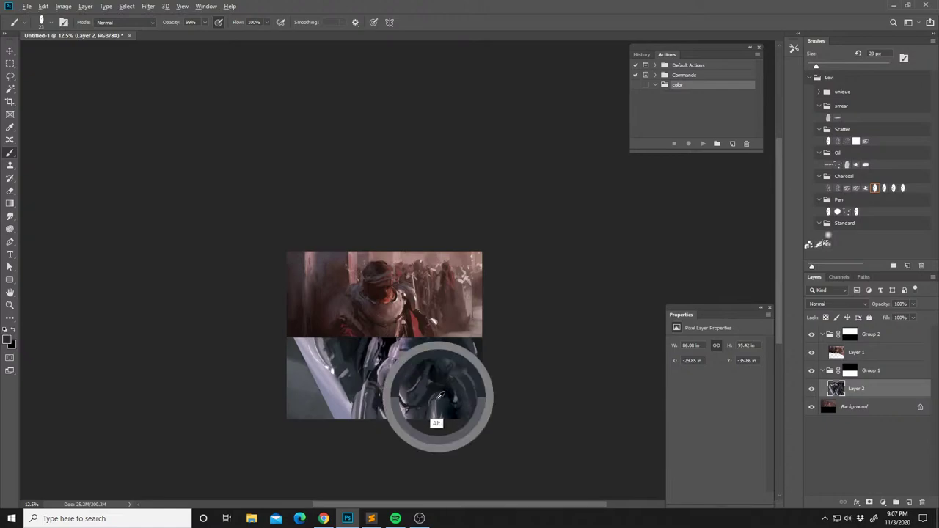
{"action": "left_click", "coordinate": [440, 396], "text": "alt"}
{"action": "left_click", "coordinate": [445, 395], "text": "alt"}
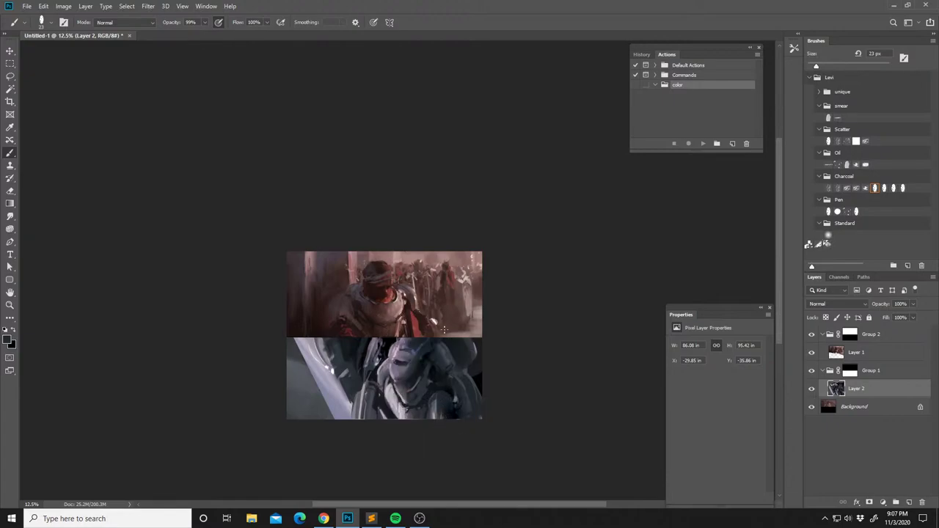
{"action": "key", "text": "ctrl+shift+h"}
Deepen the dark gap beside the lower figure's upper torso with sampled near-black, and touch up the adjoining armor with sampled grey.
{"action": "left_click", "coordinate": [388, 344], "text": "alt"}
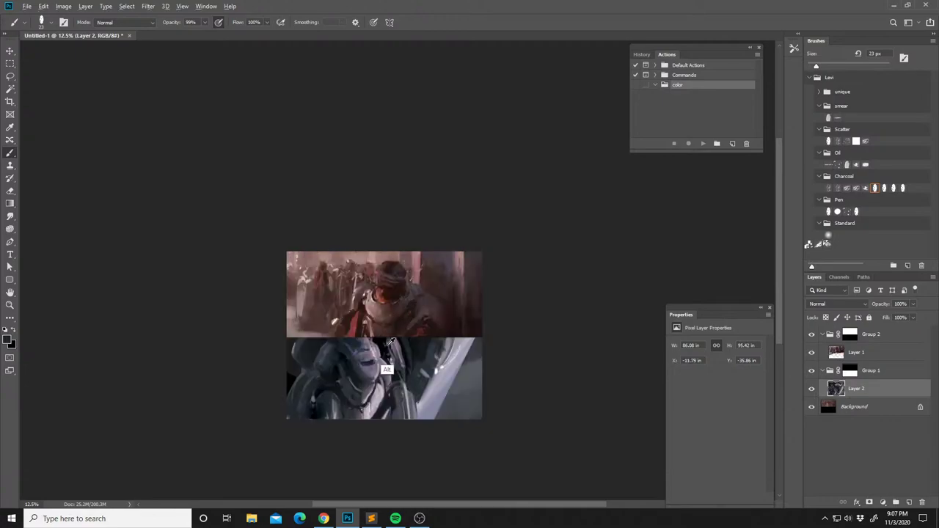
{"action": "left_click", "coordinate": [391, 341], "text": "alt"}
{"action": "left_click", "coordinate": [391, 344], "text": "alt"}
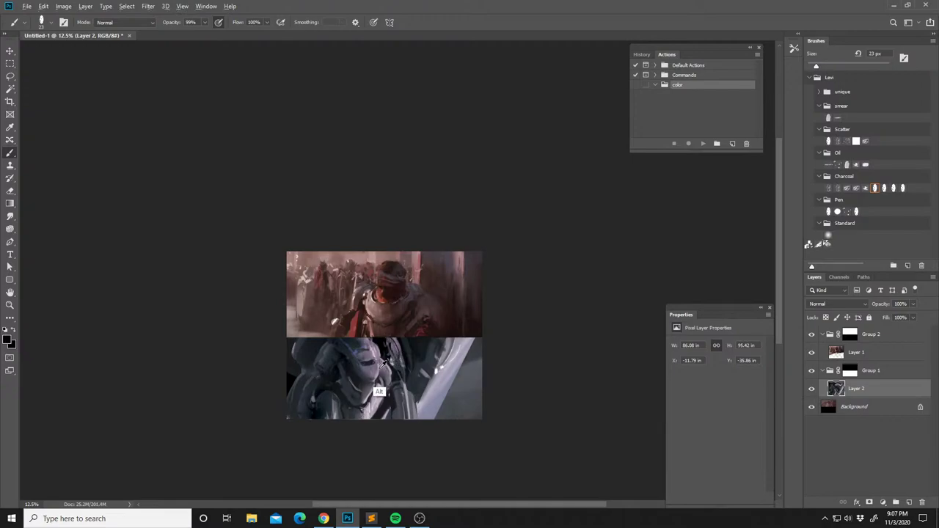
{"action": "left_click", "coordinate": [377, 369], "text": "alt"}
{"action": "left_click_drag", "start_coordinate": [381, 348], "coordinate": [374, 350]}
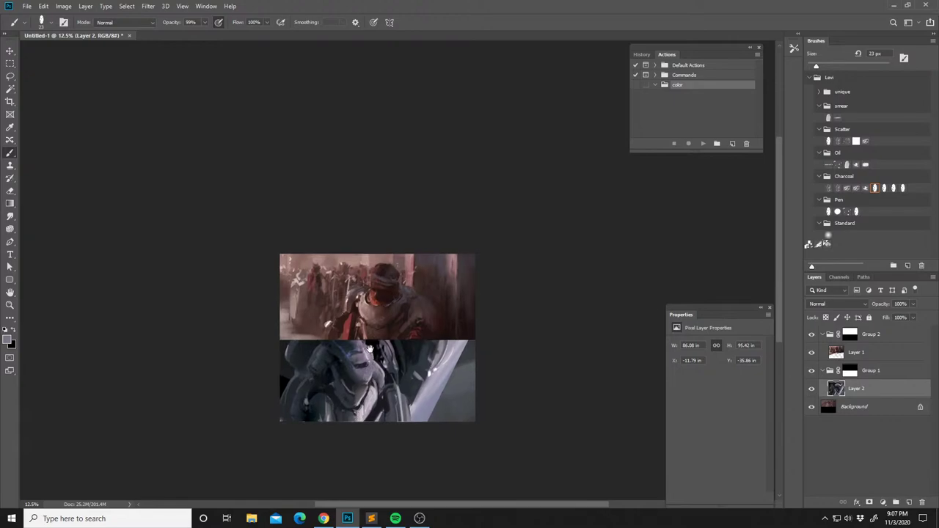
Refine the plates and edges of the lower figure's waist and arm armor with sampled light and dark greys.
{"action": "left_click", "coordinate": [356, 395], "text": "alt"}
{"action": "left_click", "coordinate": [352, 395], "text": "alt"}
{"action": "left_click", "coordinate": [352, 393], "text": "alt"}
{"action": "left_click", "coordinate": [334, 388], "text": "alt"}
{"action": "left_click", "coordinate": [341, 396], "text": "alt"}
{"action": "left_click", "coordinate": [376, 391], "text": "alt"}
{"action": "key", "text": "x"}
{"action": "key", "text": "x"}
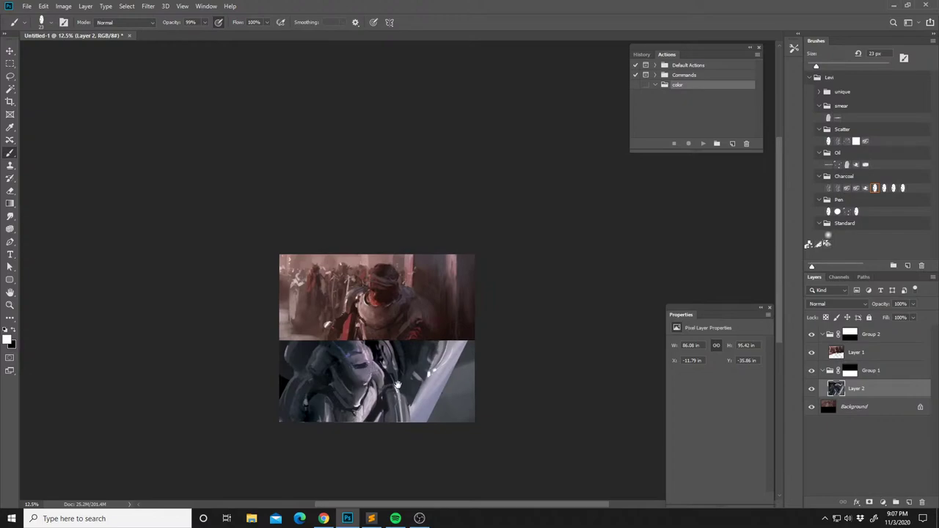
{"action": "left_click", "coordinate": [356, 318], "text": "alt"}
{"action": "left_click_drag", "start_coordinate": [386, 332], "coordinate": [381, 319]}
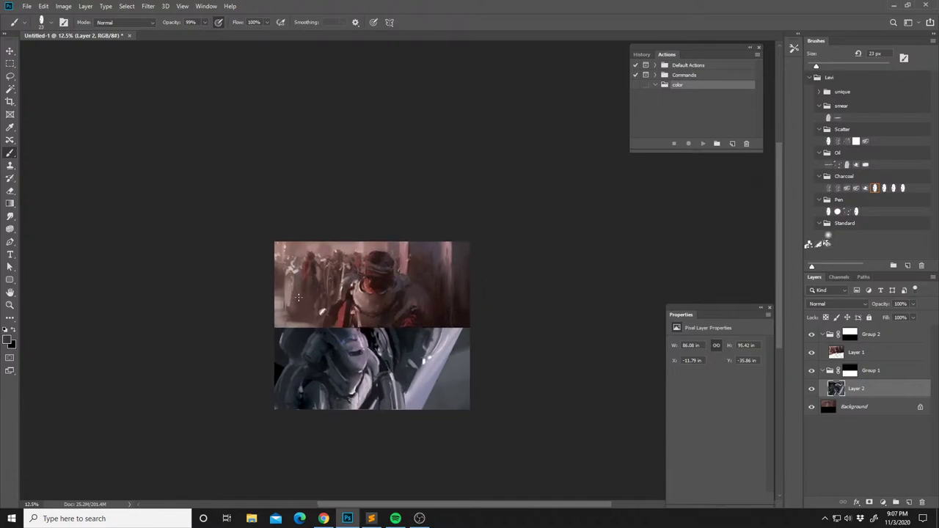
Activate Layer 1 and set up a 432 px soft round brush in Color Dodge mode with a sampled muted red.
{"action": "left_click", "coordinate": [300, 290], "text": "alt"}
{"action": "left_click", "coordinate": [855, 353]}
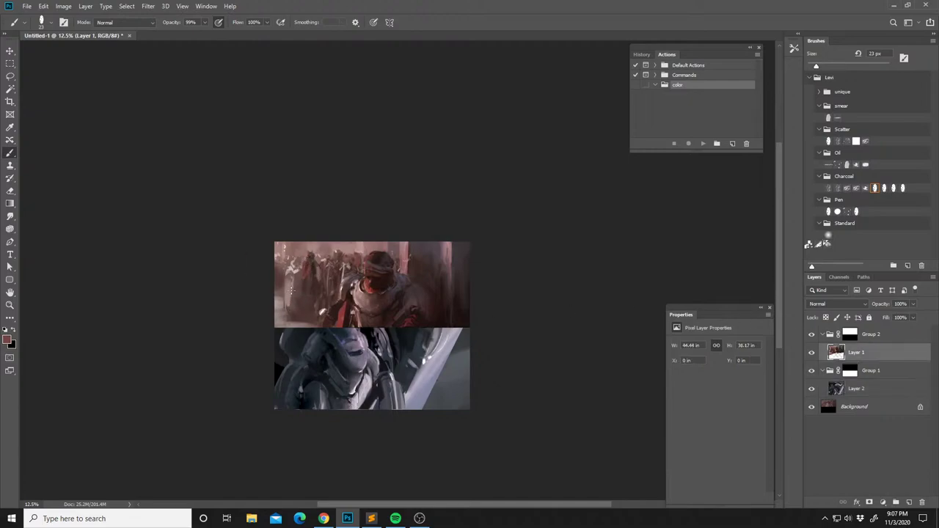
{"action": "right_click", "coordinate": [295, 272]}
{"action": "left_click", "coordinate": [346, 288]}
{"action": "left_click", "coordinate": [403, 246]}
{"action": "right_click", "coordinate": [291, 302], "text": "shift"}
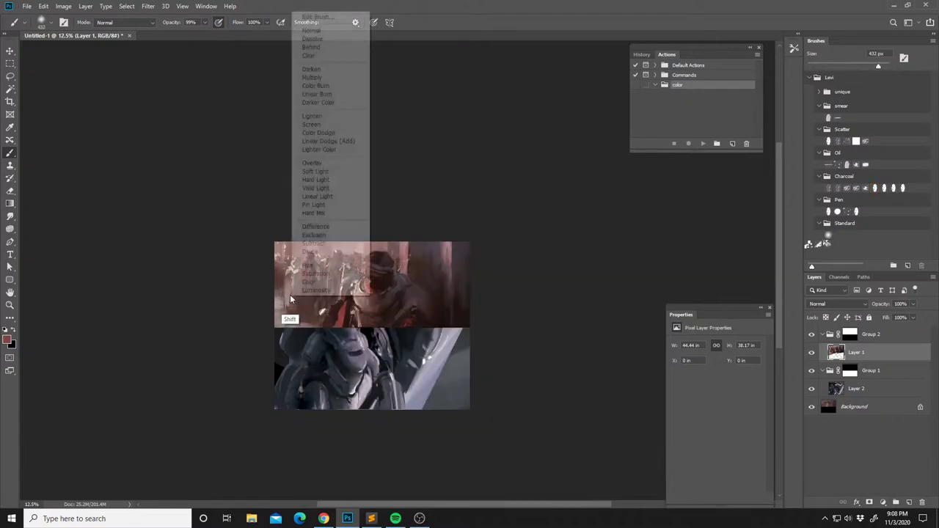
{"action": "left_click", "coordinate": [324, 134]}
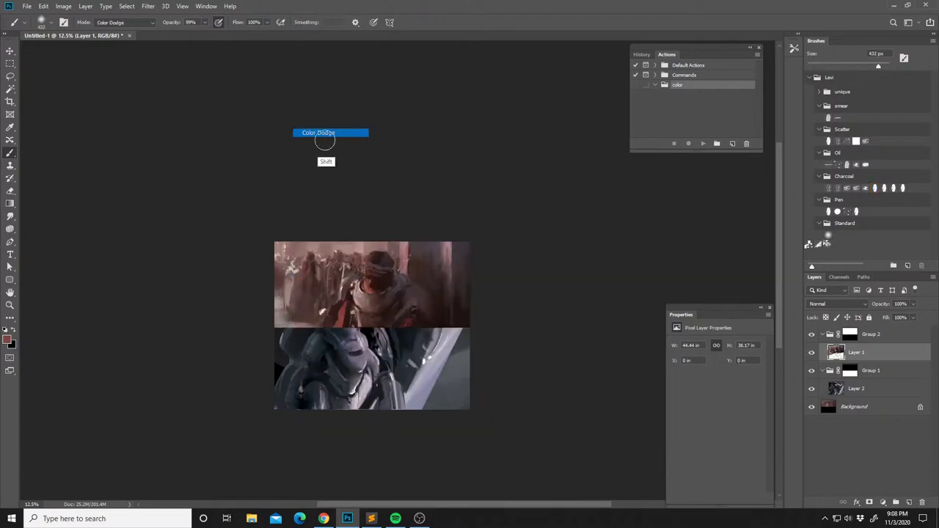
Enlarge the soft brush to 2165 px, try a sampled pink glow over the upper panel's crowd, and undo it.
{"action": "right_click", "coordinate": [289, 304]}
{"action": "left_click_drag", "start_coordinate": [350, 246], "coordinate": [402, 246]}
{"action": "key", "text": "Return"}
{"action": "key", "text": "alt"}
{"action": "left_click", "coordinate": [351, 238], "text": "alt"}
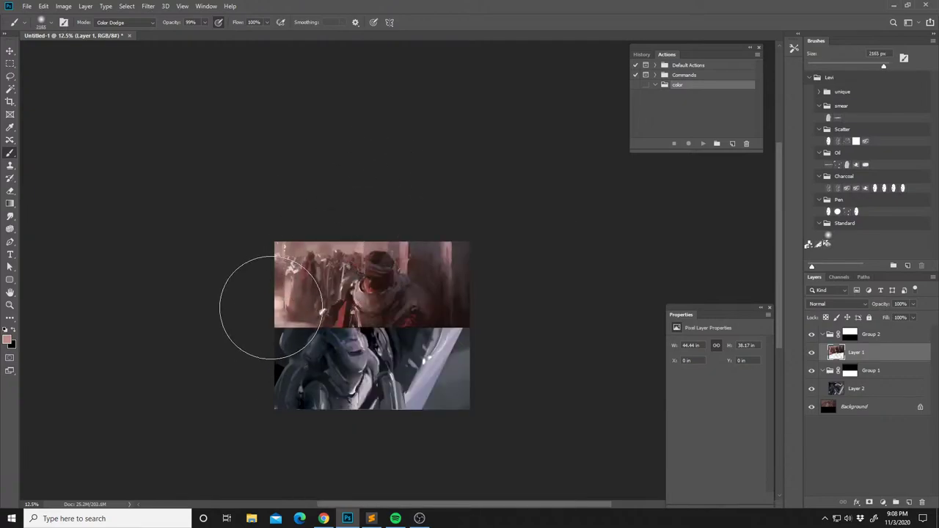
{"action": "key", "text": "ctrl"}
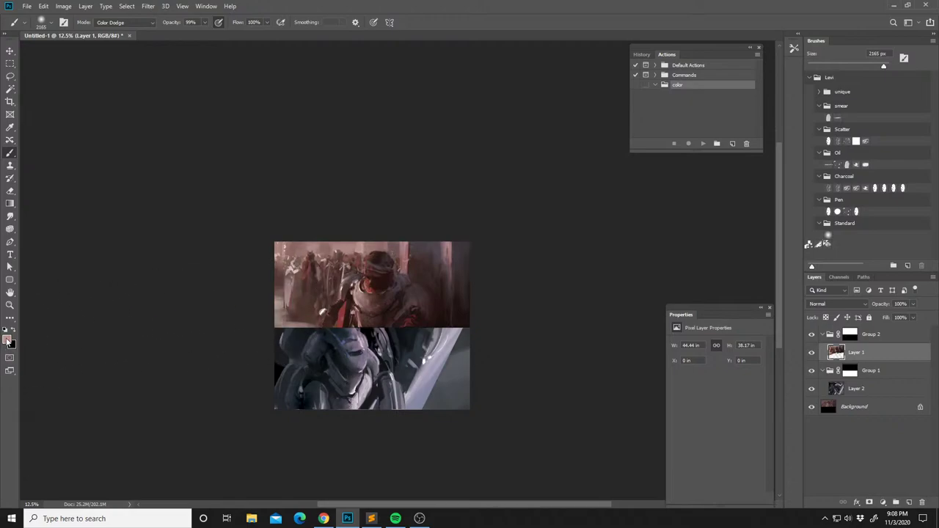
Set the foreground to an orange tan with hue 32°, add a Color Dodge glow over the upper panel's crowd side, and flip the canvas.
{"action": "left_click", "coordinate": [7, 338]}
{"action": "left_click", "coordinate": [546, 254]}
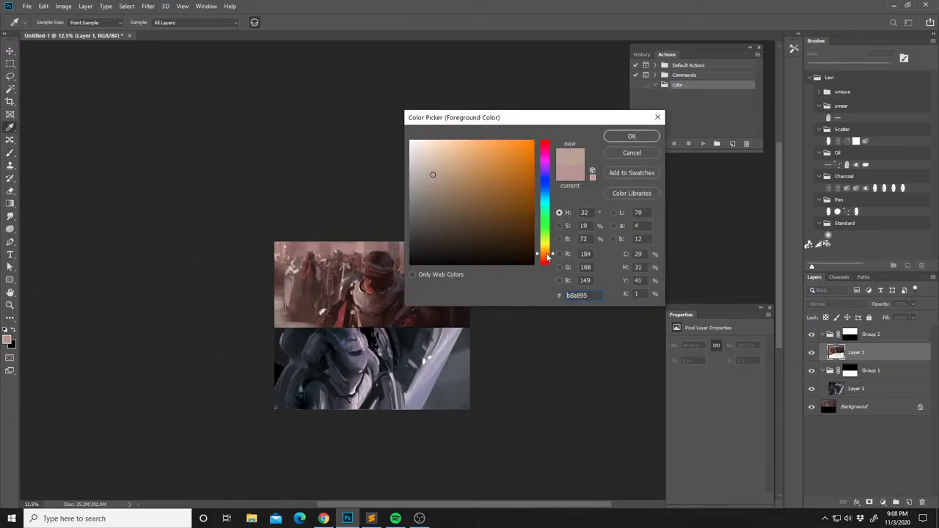
{"action": "left_click", "coordinate": [464, 182]}
{"action": "left_click", "coordinate": [629, 136]}
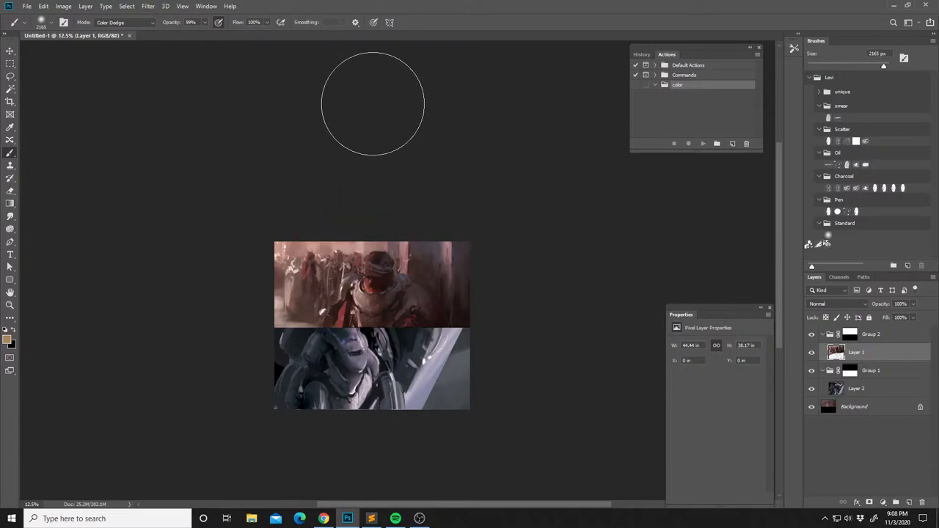
{"action": "key", "text": "ctrl+shift+h"}
{"action": "mouse_move", "coordinate": [474, 255]}
{"action": "left_mouse_down"}
{"action": "mouse_move", "coordinate": [454, 253]}
{"action": "mouse_move", "coordinate": [470, 252]}
{"action": "left_mouse_up"}
{"action": "left_click_drag", "start_coordinate": [493, 354], "coordinate": [519, 335]}
{"action": "key", "text": "ctrl+shift+h"}
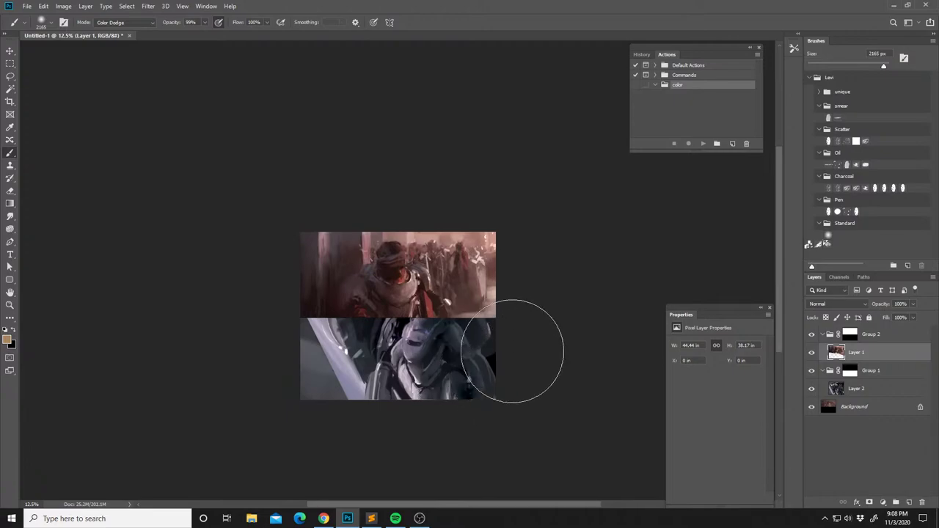
Lasso the small highlight area on the lower figure's outer arm and smudge it on Layer 2 at 190 px.
{"action": "key", "text": "l"}
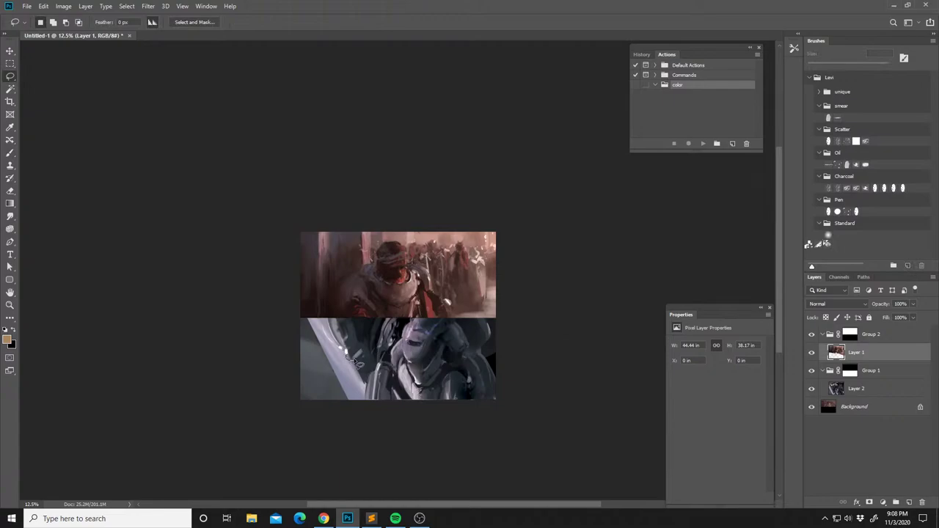
{"action": "left_click", "coordinate": [10, 216]}
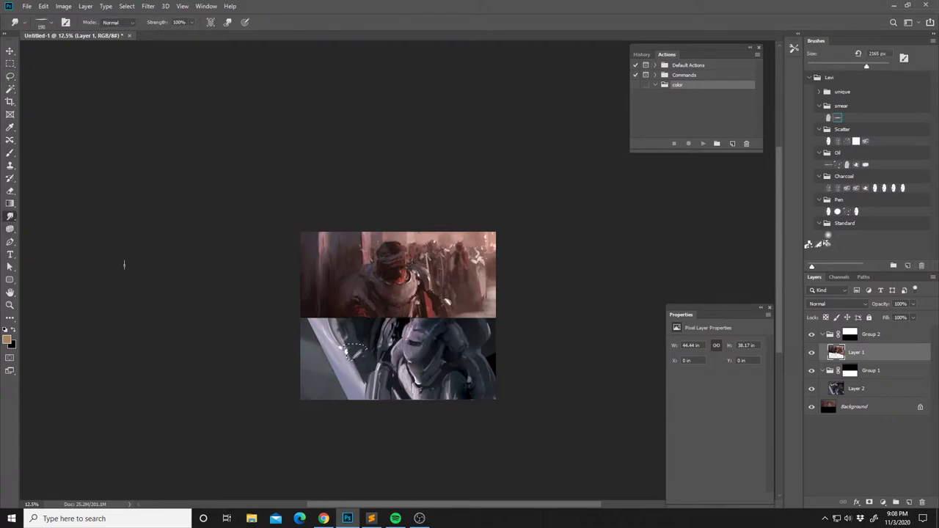
{"action": "left_click", "coordinate": [875, 390]}
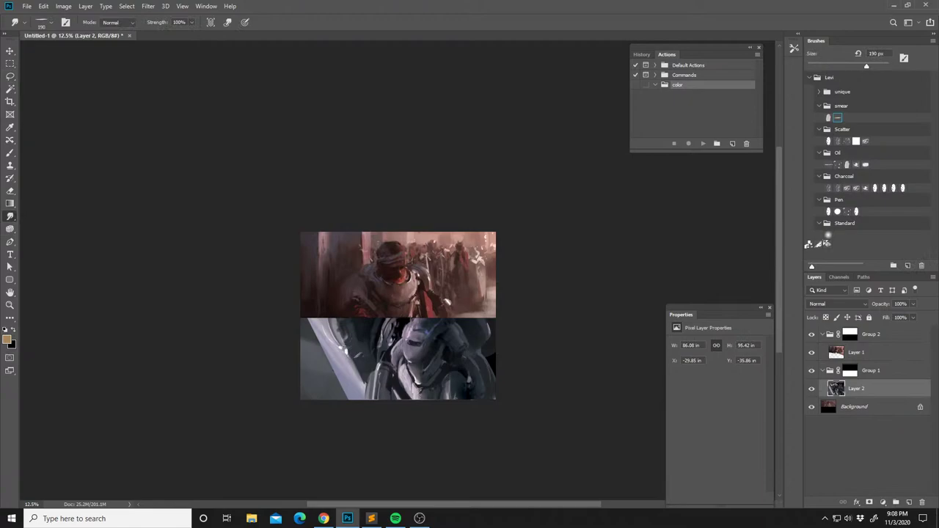
Lasso the strip between the diagonal light band and the lower figure's arm, smudge inside it at 190 px, and deselect.
{"action": "key", "text": "l"}
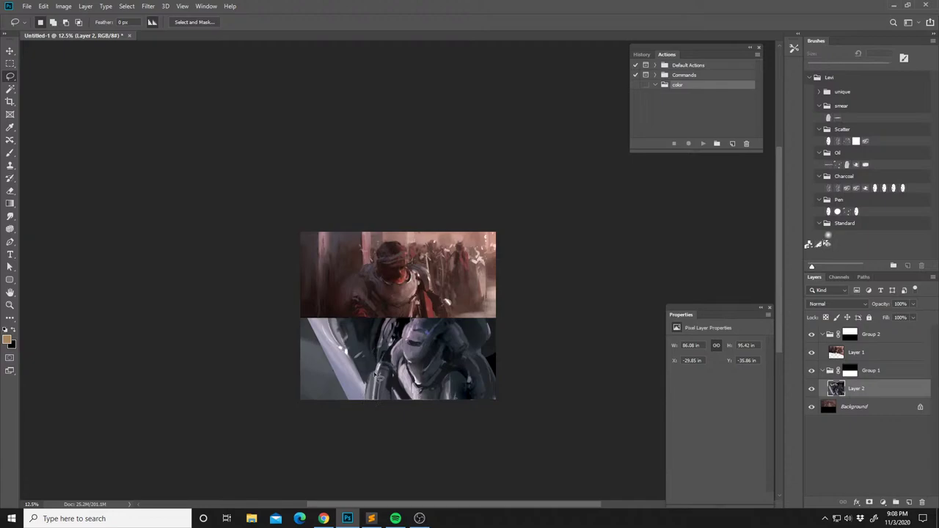
{"action": "left_click_drag", "start_coordinate": [370, 408], "coordinate": [345, 302]}
{"action": "left_click", "coordinate": [11, 216]}
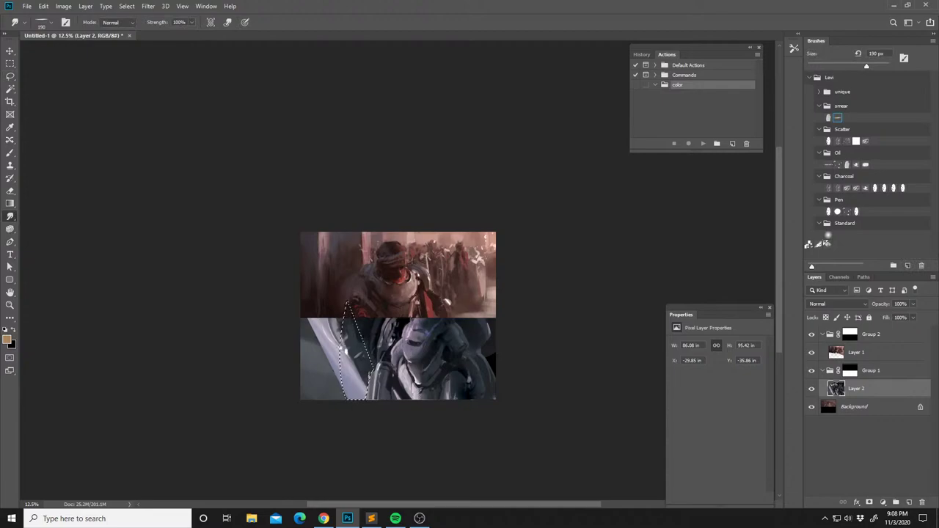
{"action": "key", "text": "ctrl+d"}
{"action": "left_click_drag", "start_coordinate": [382, 375], "coordinate": [387, 381]}
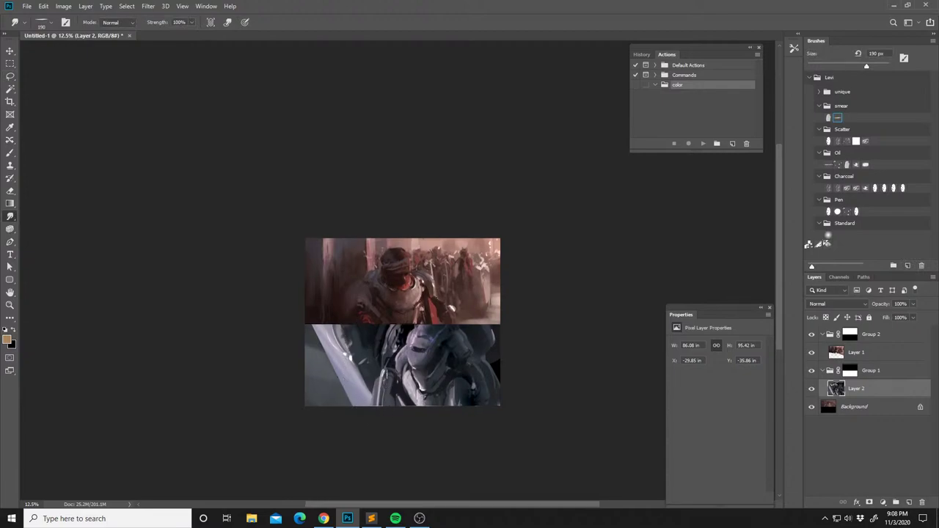
Flip the canvas horizontally and apply Auto Tone to Layer 2 in Group 1.
{"action": "key", "text": "ctrl+shift+h"}
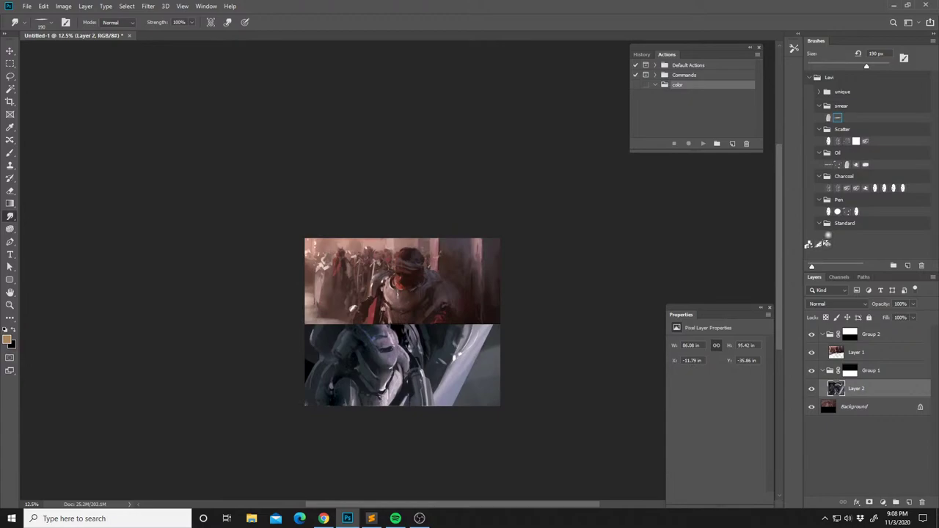
{"action": "key", "text": "ctrl+shift+l"}
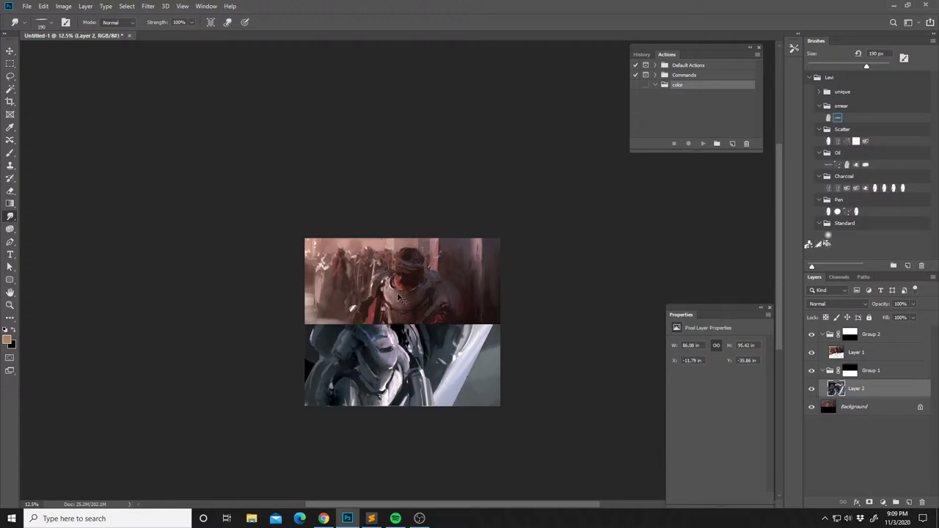
{"action": "left_click_drag", "start_coordinate": [482, 320], "coordinate": [485, 328]}
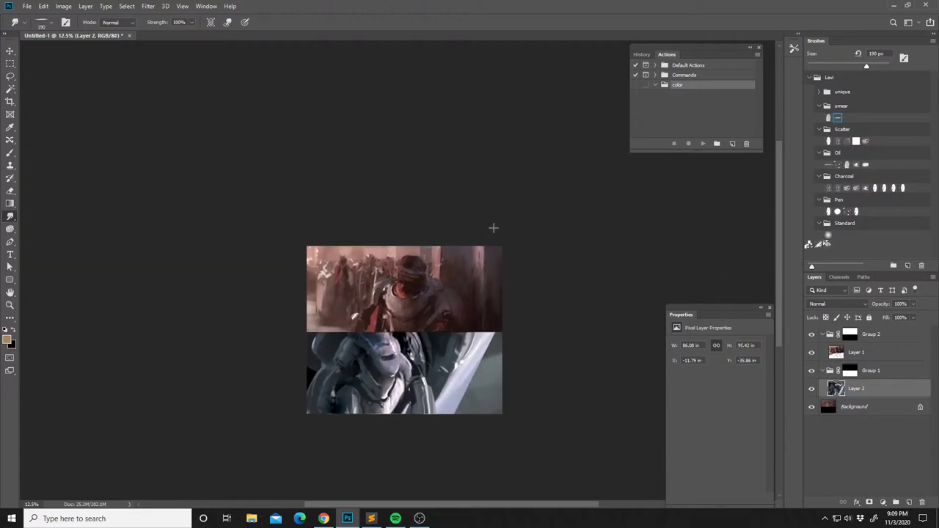
Duplicate Layer 2 in Group 1 and apply the Find Edges filter to the copy.
{"action": "key", "text": "ctrl+j"}
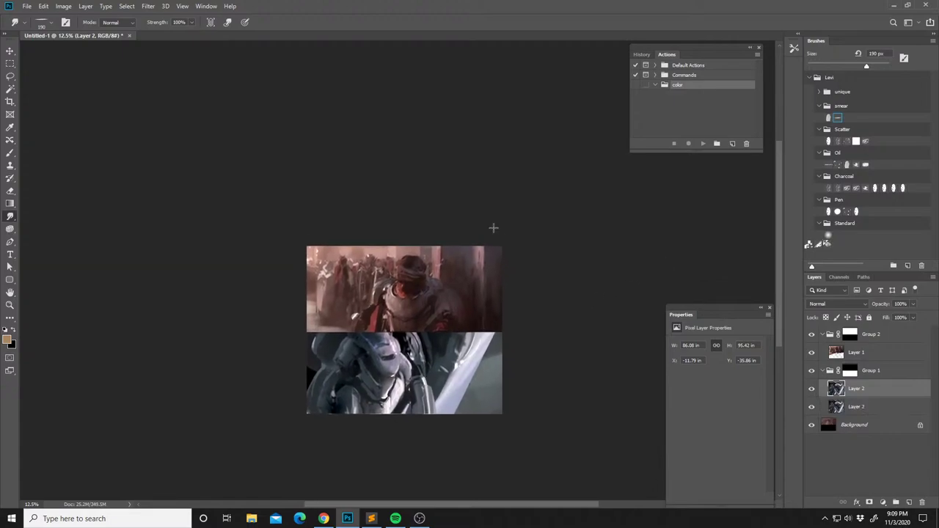
{"action": "left_click", "coordinate": [148, 5]}
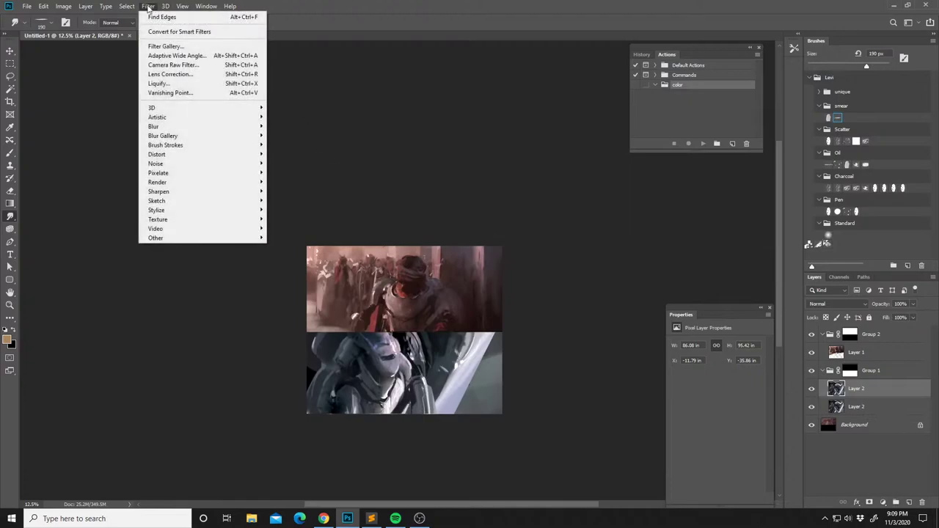
{"action": "mouse_move", "coordinate": [163, 210]}
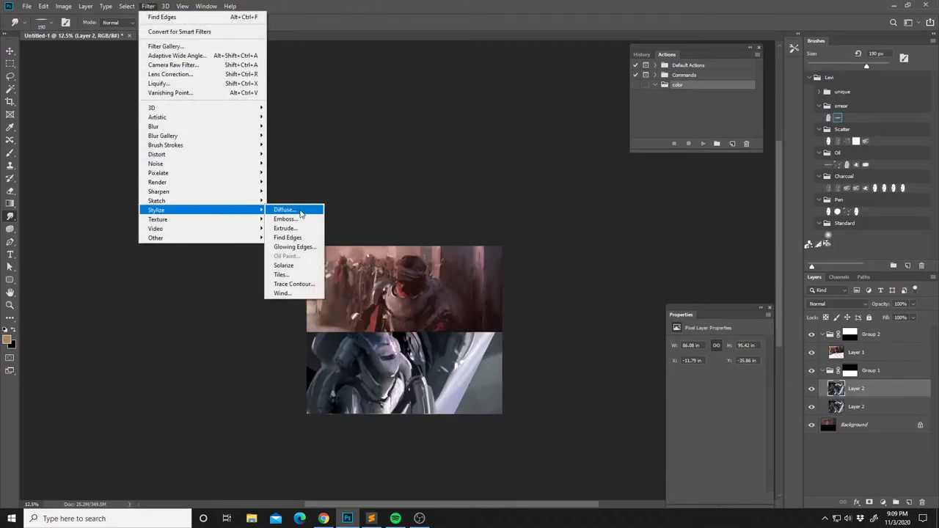
{"action": "mouse_move", "coordinate": [237, 214]}
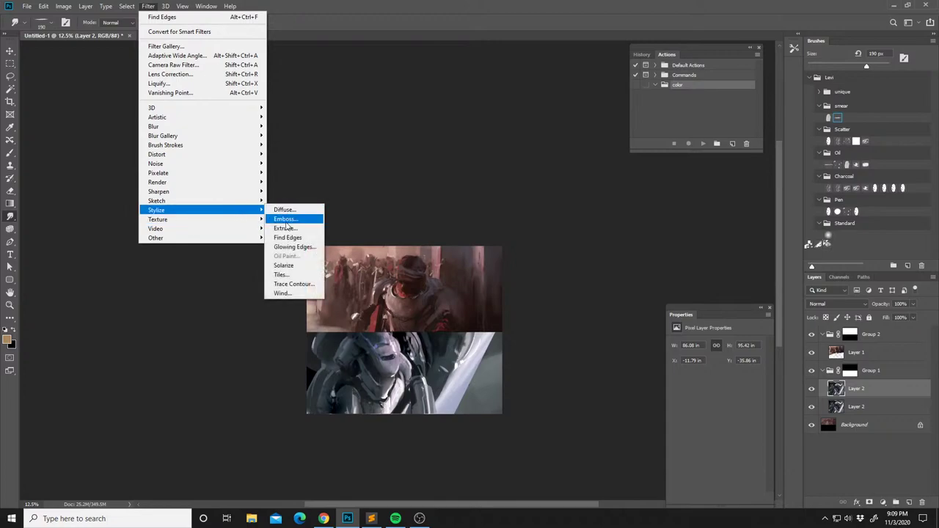
{"action": "left_click", "coordinate": [286, 237]}
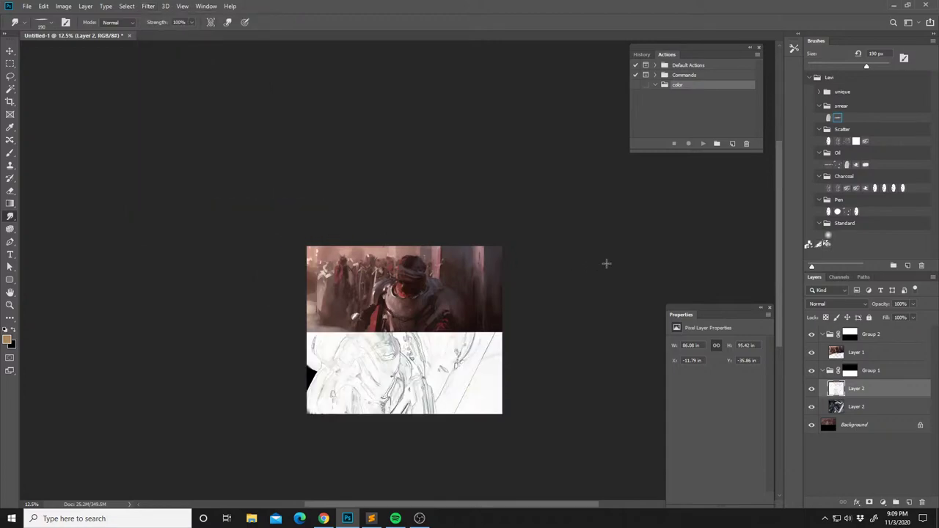
Apply a tan-to-black Gradient Map to the edge layer and set its blend mode to Color Dodge.
{"action": "key", "text": "ctrl+shift+g"}
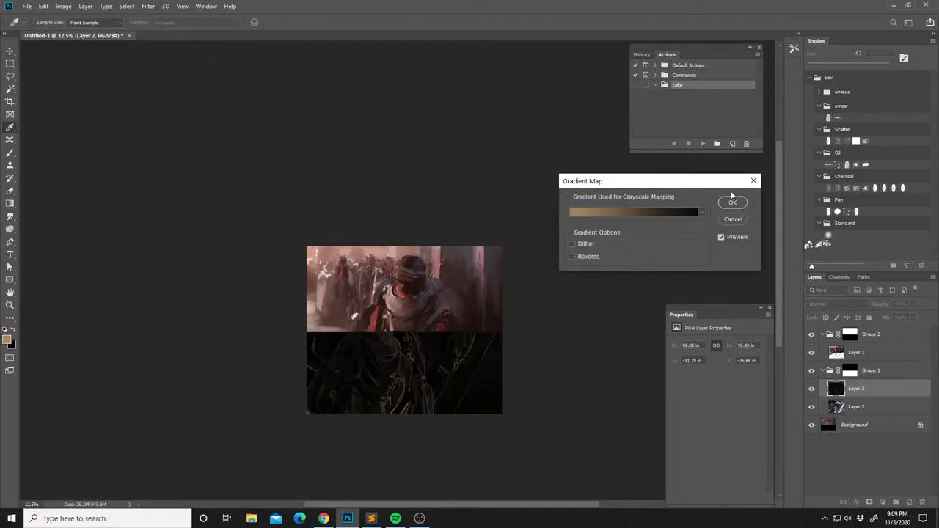
{"action": "left_click", "coordinate": [736, 196]}
{"action": "left_click", "coordinate": [844, 305]}
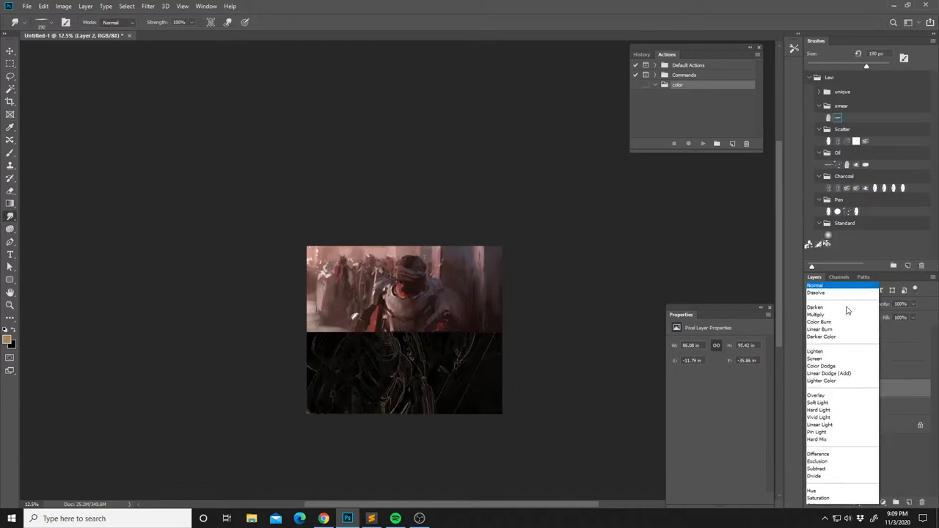
{"action": "left_click", "coordinate": [838, 354]}
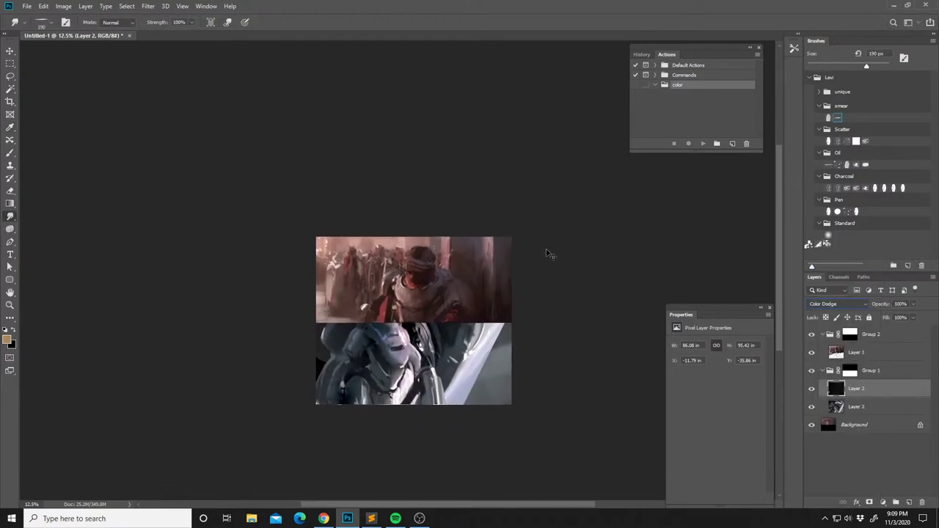
Compare the robot painting with and without the edge layer, and reduce that layer's opacity to 43%.
{"action": "left_click_drag", "start_coordinate": [364, 289], "coordinate": [373, 268]}
{"action": "left_click", "coordinate": [812, 389]}
{"action": "left_click", "coordinate": [812, 391]}
{"action": "left_click", "coordinate": [912, 304]}
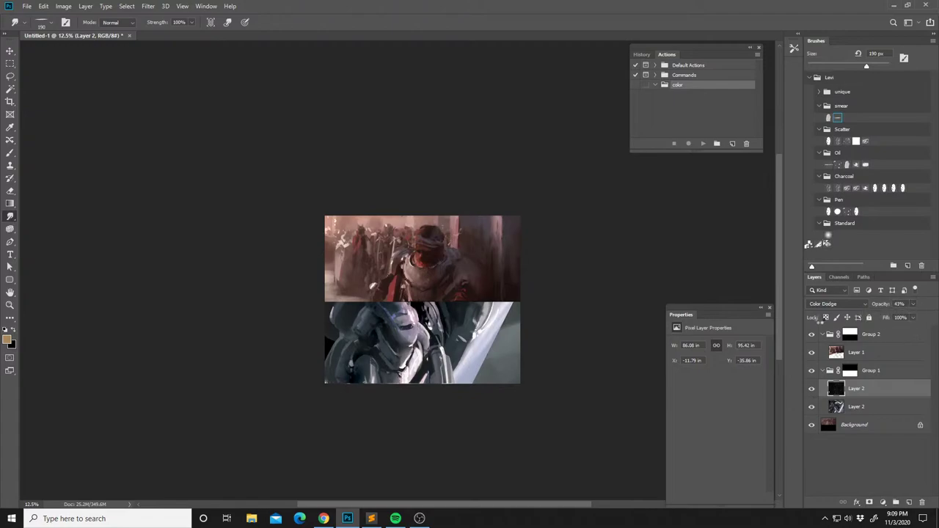
Merge the edge layer down into Layer 2 and flip the canvas horizontally.
{"action": "key", "text": "ctrl+e"}
{"action": "key", "text": "ctrl+shift+h"}
{"action": "left_click_drag", "start_coordinate": [425, 277], "coordinate": [419, 304]}
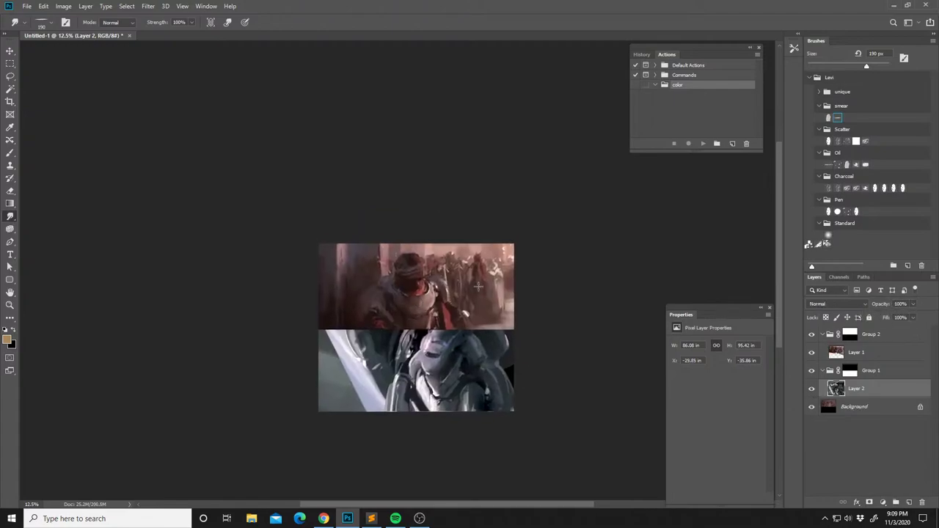
{"action": "left_click_drag", "start_coordinate": [492, 287], "coordinate": [482, 297]}
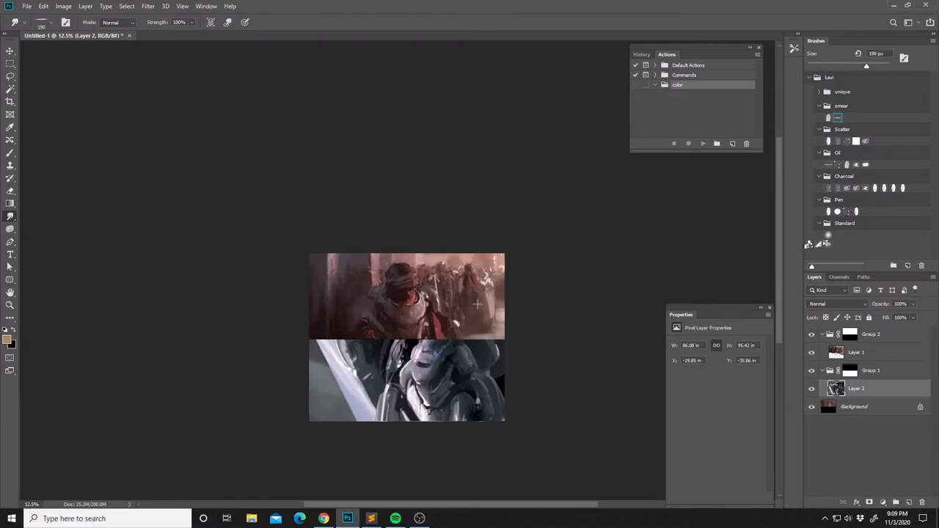
On Layer 1, sample a colour from the central figure and touch up its armour with a 42 px brush.
{"action": "key", "text": "l"}
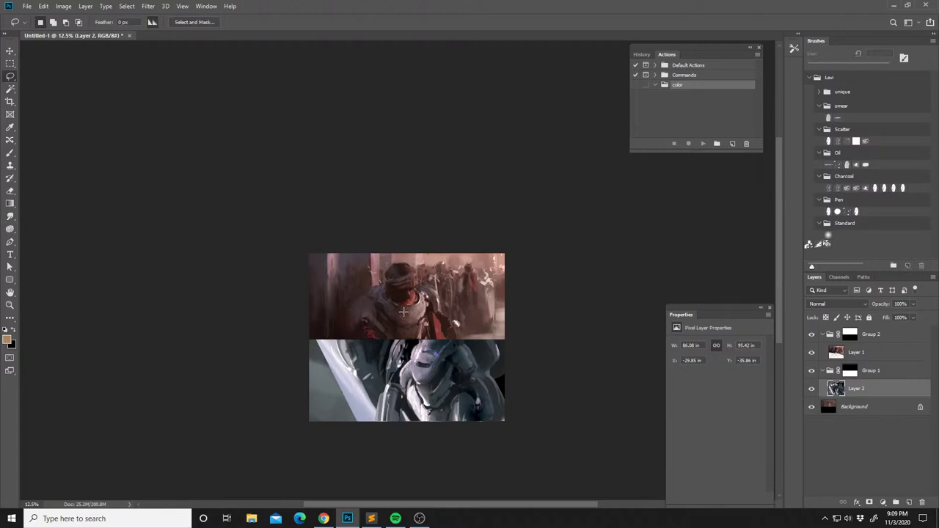
{"action": "left_click", "coordinate": [835, 350]}
{"action": "key", "text": "b"}
{"action": "left_click", "coordinate": [426, 305], "text": "alt"}
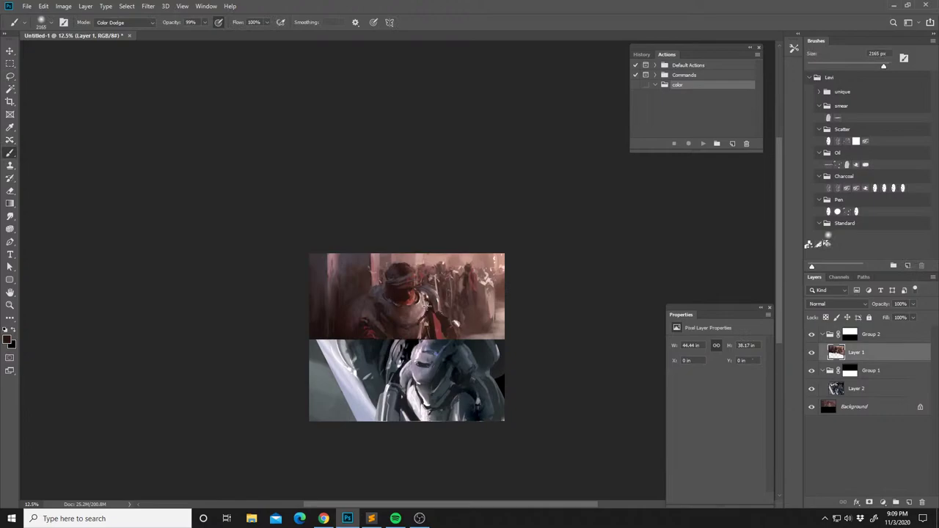
{"action": "left_click", "coordinate": [425, 308], "text": "alt"}
{"action": "right_click", "coordinate": [434, 280]}
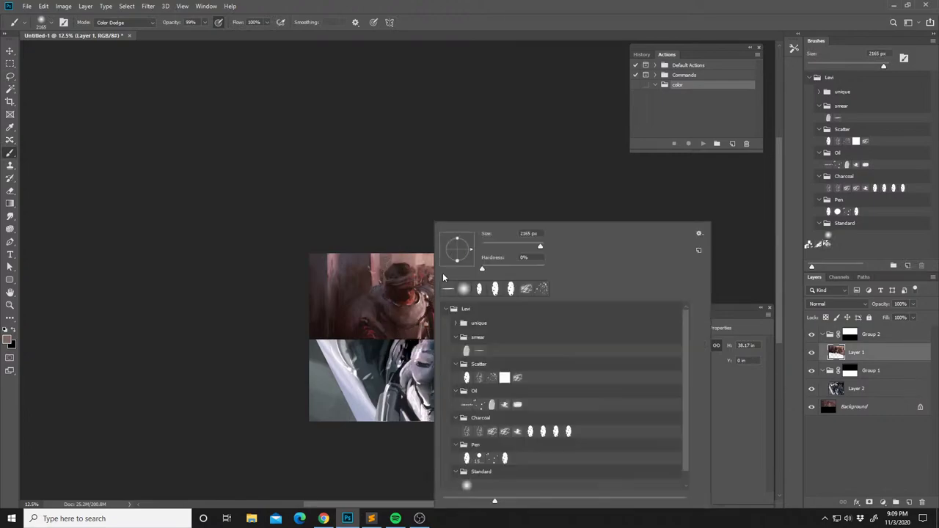
{"action": "left_click", "coordinate": [479, 289]}
{"action": "left_click", "coordinate": [493, 246]}
{"action": "left_click", "coordinate": [416, 321]}
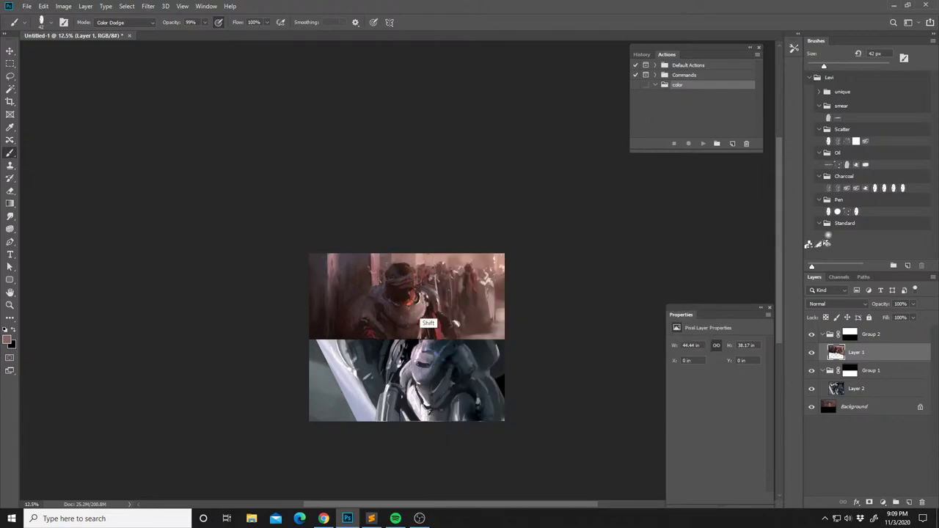
Switch the brush to Normal mode and touch up the central figure with colours sampled from its armour and neck.
{"action": "right_click", "coordinate": [424, 323], "text": "shift"}
{"action": "left_click", "coordinate": [440, 30]}
{"action": "left_click", "coordinate": [408, 325], "text": "alt"}
{"action": "left_click", "coordinate": [414, 299], "text": "alt"}
Brighten the red accents in the crowd with the brush in Color Dodge mode and flip the canvas horizontally.
{"action": "right_click", "coordinate": [433, 321], "text": "shift"}
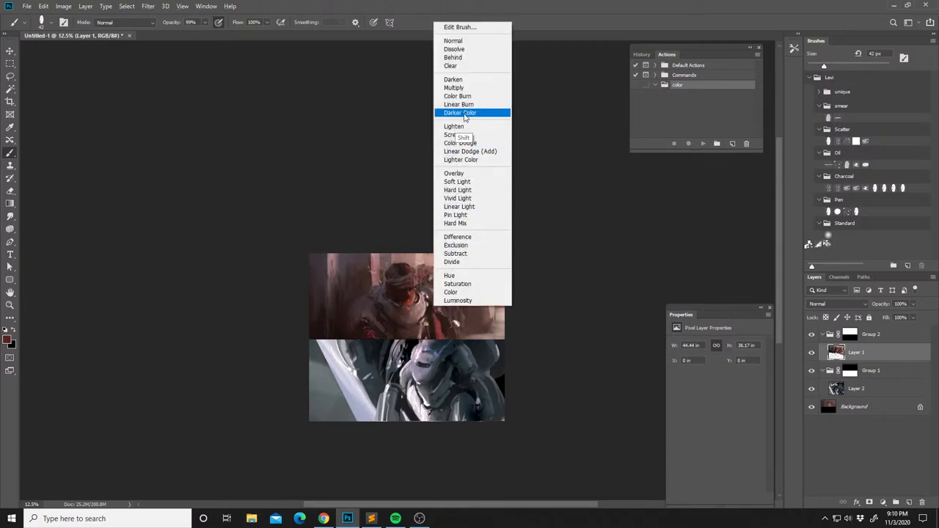
{"action": "left_click", "coordinate": [460, 142]}
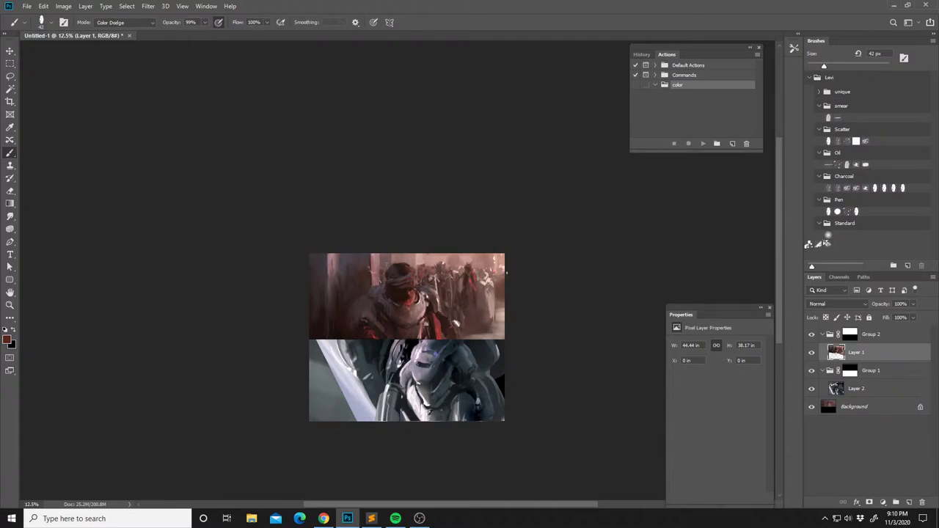
{"action": "key", "text": "ctrl+shift+h"}
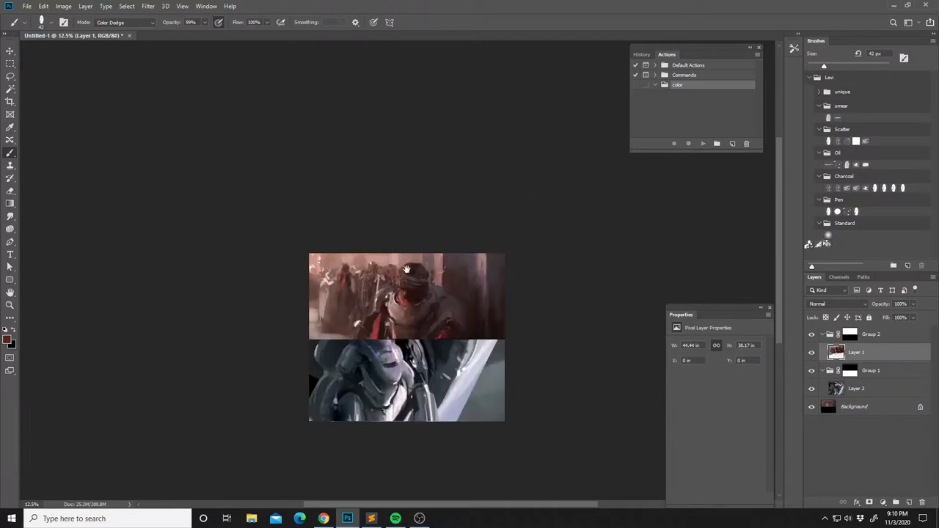
{"action": "left_click_drag", "start_coordinate": [405, 307], "coordinate": [418, 322]}
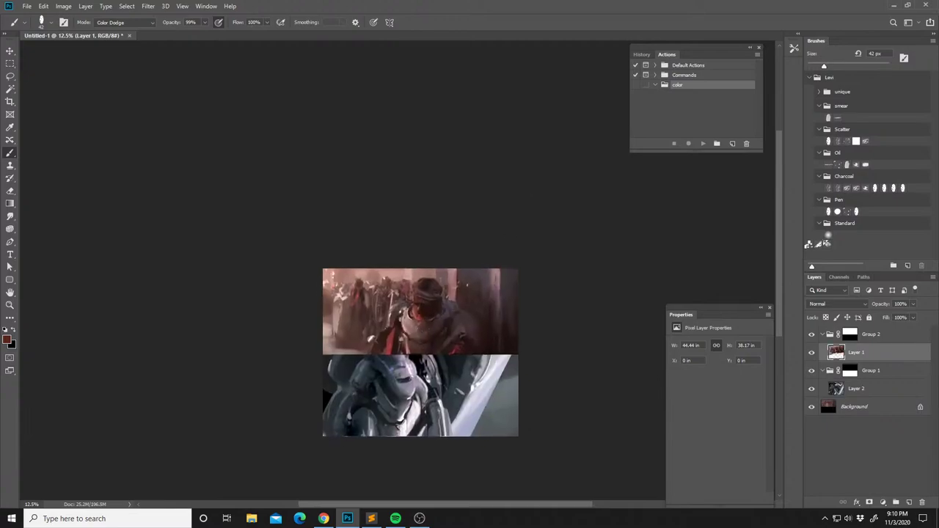
Sample the pink background colour and select the bright background areas above the crowd with the Magic Wand.
{"action": "left_click", "coordinate": [401, 302], "text": "alt"}
{"action": "key", "text": "w"}
{"action": "left_click", "coordinate": [402, 278]}
{"action": "left_click", "coordinate": [359, 274], "text": "shift"}
{"action": "left_click", "coordinate": [332, 275], "text": "shift"}
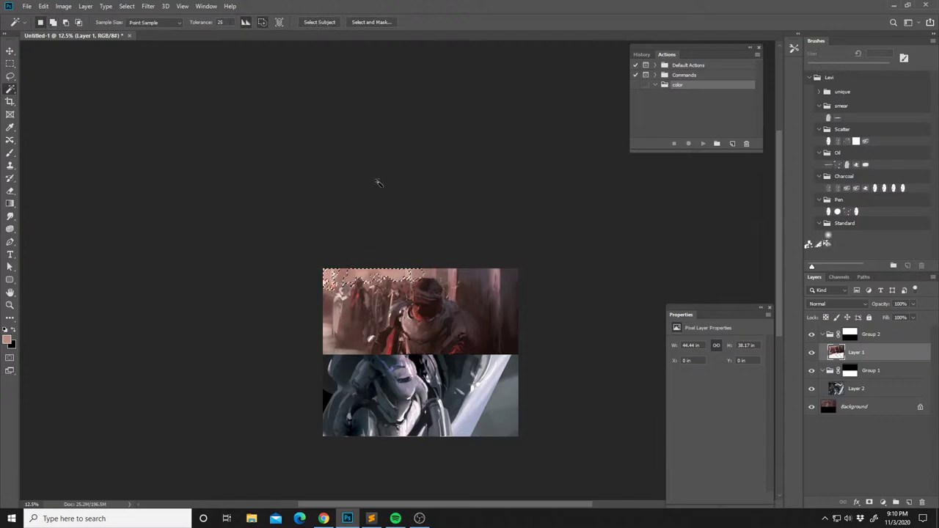
Paint a soft glow into the selected background with a 338 px Color Dodge brush at 11% opacity.
{"action": "key", "text": "b"}
{"action": "right_click", "coordinate": [414, 265]}
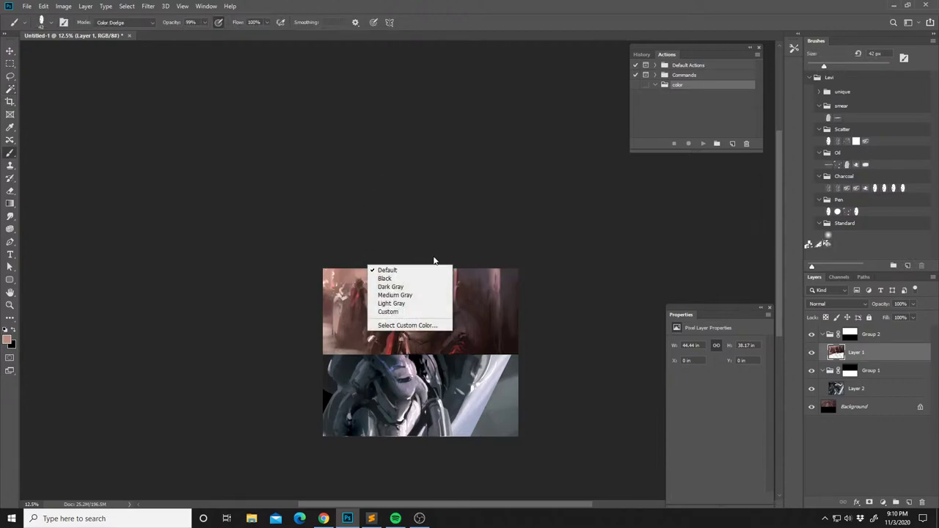
{"action": "right_click", "coordinate": [358, 297]}
{"action": "left_click", "coordinate": [447, 245]}
{"action": "left_click", "coordinate": [457, 185]}
{"action": "key", "text": "1"}
{"action": "key", "text": "1"}
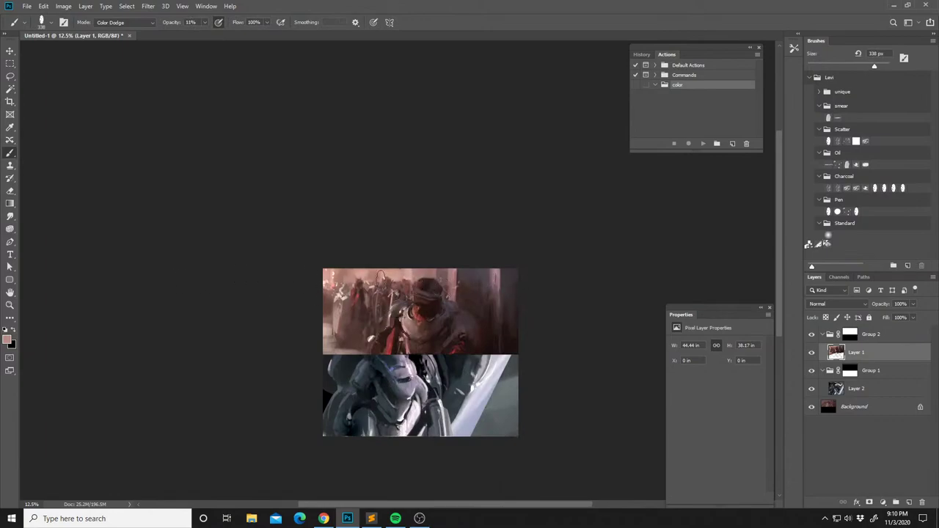
{"action": "left_click_drag", "start_coordinate": [370, 292], "coordinate": [362, 293]}
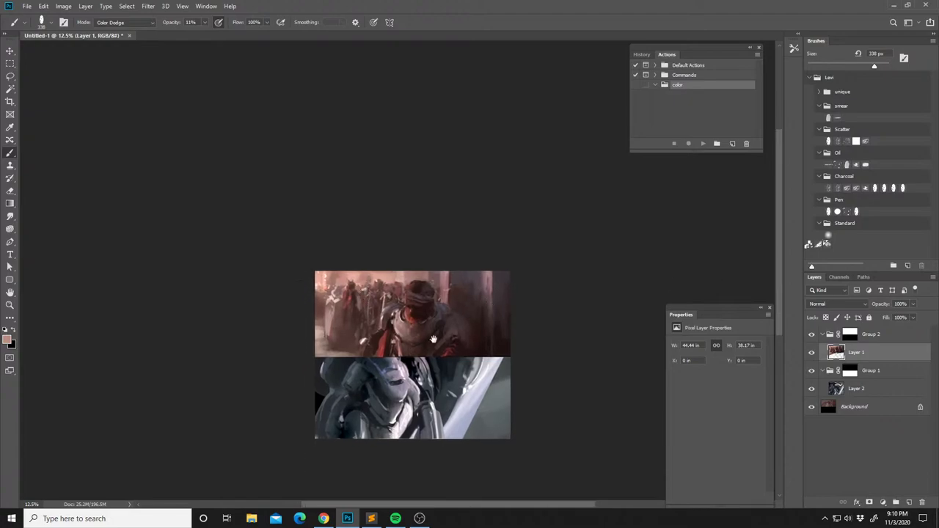
Lasso the strip along the painting's left edge and paint it with a sampled brown in Normal mode at 55% opacity.
{"action": "key", "text": "l"}
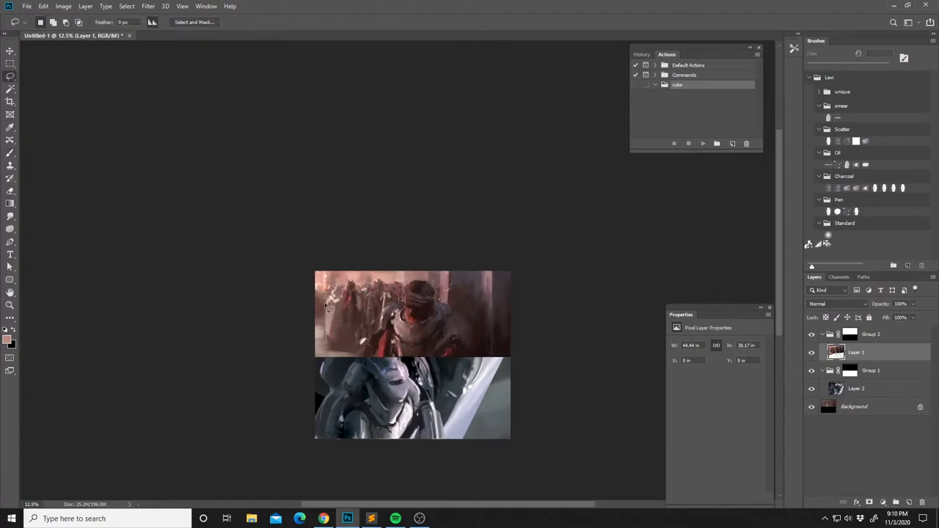
{"action": "mouse_move", "coordinate": [327, 330]}
{"action": "left_mouse_down"}
{"action": "mouse_move", "coordinate": [313, 332]}
{"action": "mouse_move", "coordinate": [315, 274]}
{"action": "left_mouse_up"}
{"action": "key", "text": "b"}
{"action": "left_click", "coordinate": [322, 314], "text": "alt"}
{"action": "right_click", "coordinate": [323, 315], "text": "shift"}
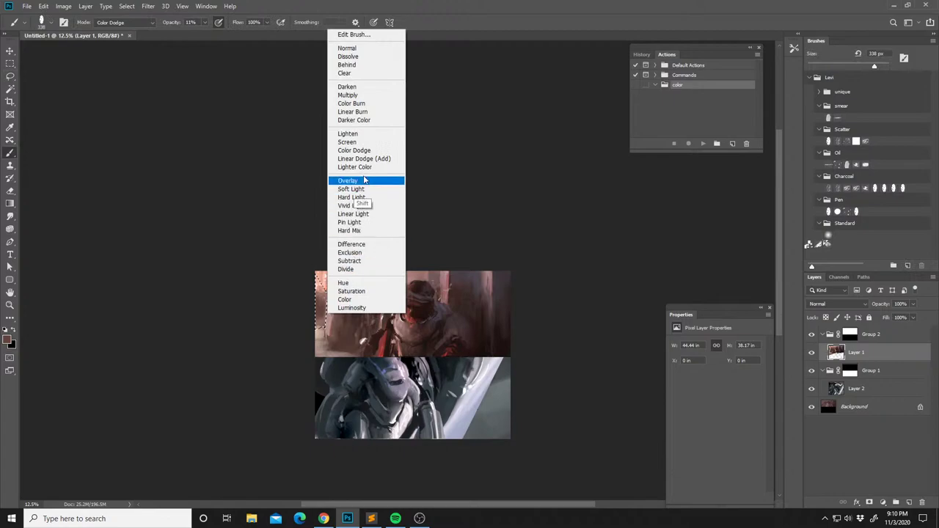
{"action": "left_click", "coordinate": [366, 49]}
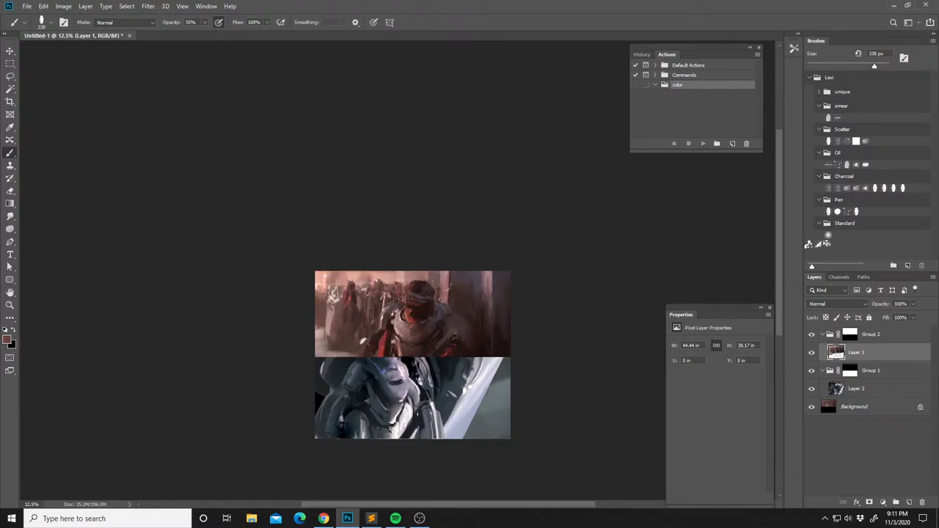
Lasso the dark area beside the outermost crowd figure, paint it with a sampled reddish brown, and deselect.
{"action": "key", "text": "l"}
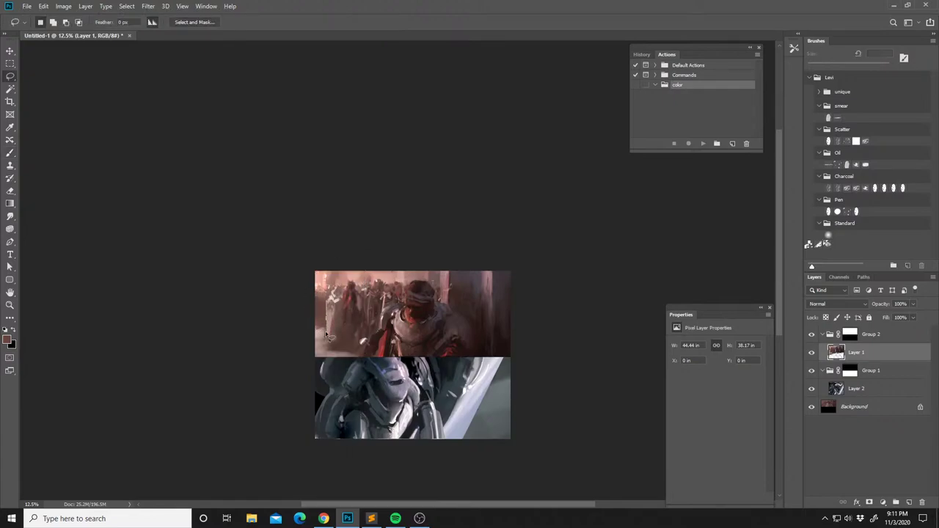
{"action": "left_click_drag", "start_coordinate": [321, 341], "coordinate": [323, 299]}
{"action": "key", "text": "b"}
{"action": "left_click", "coordinate": [321, 338], "text": "alt"}
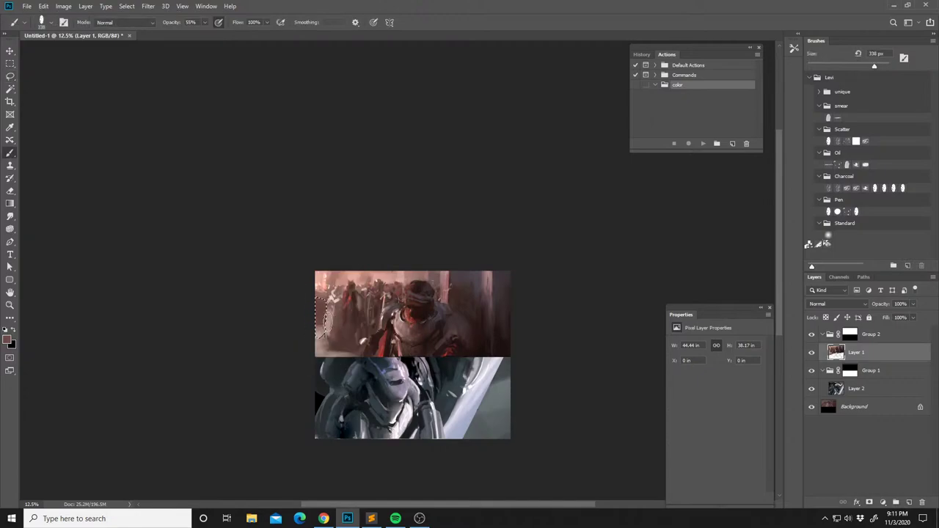
{"action": "key", "text": "ctrl+d"}
Flip the canvas horizontally, lasso the cloak of the background crowd figure, and paint it red.
{"action": "key", "text": "ctrl+shift+h"}
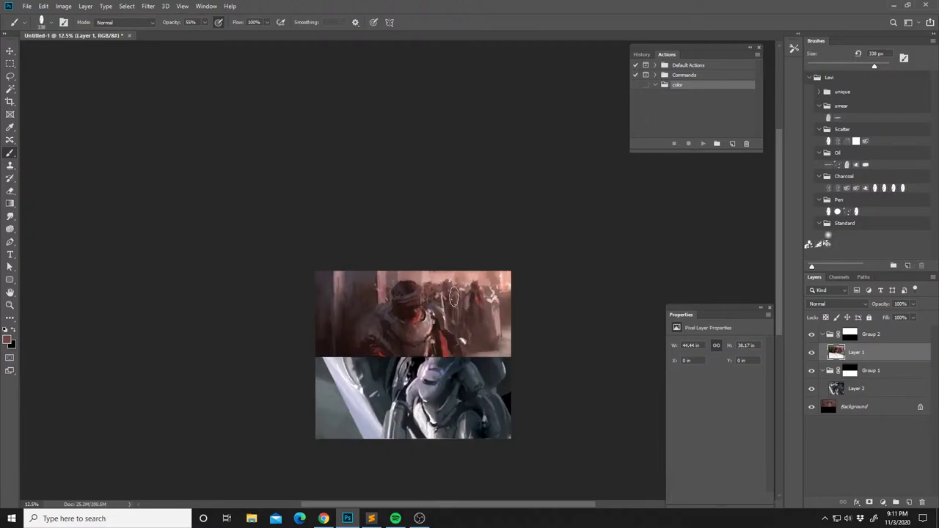
{"action": "key", "text": "l"}
{"action": "key", "text": "shift"}
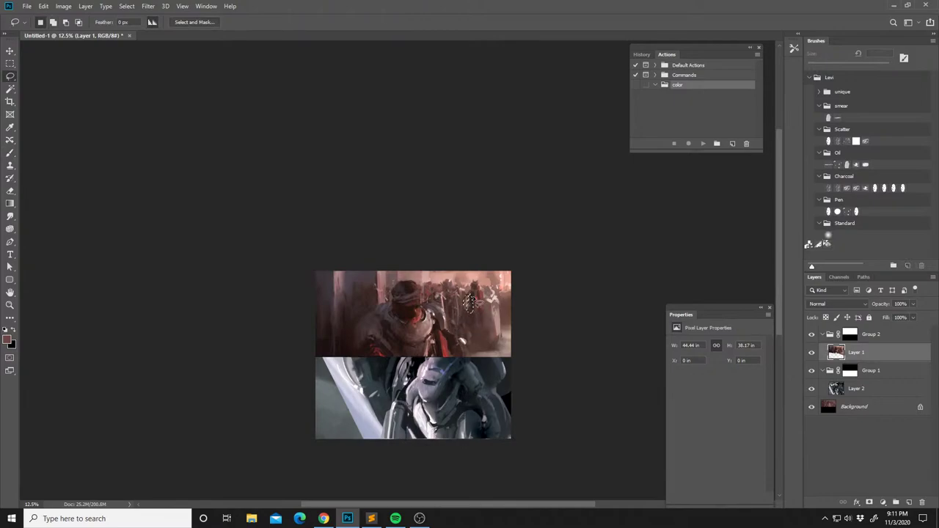
{"action": "key", "text": "b"}
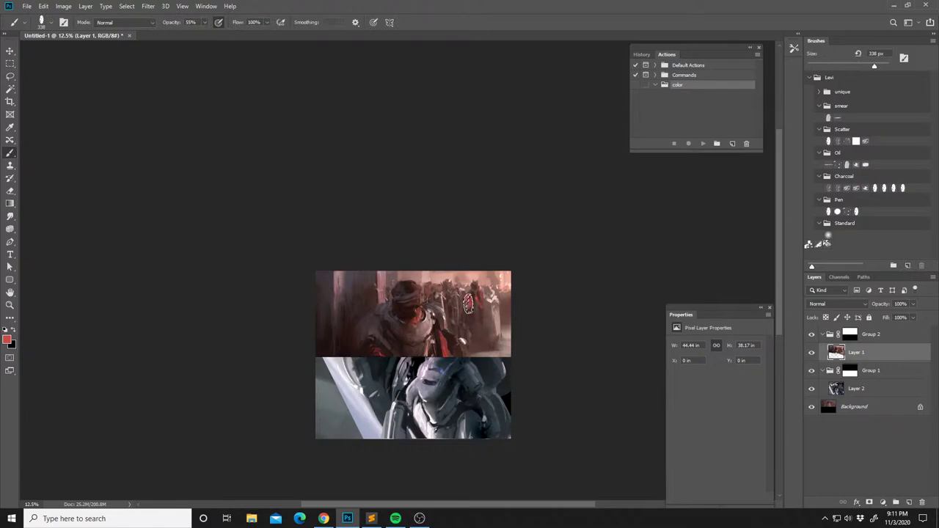
{"action": "key", "text": "s"}
{"action": "key", "text": "ctrl"}
Refine the red-cloaked crowd figure with a 26 px brush, using dark reddish browns sampled from around it.
{"action": "key", "text": "b"}
{"action": "right_click", "coordinate": [477, 305]}
{"action": "left_click", "coordinate": [470, 307]}
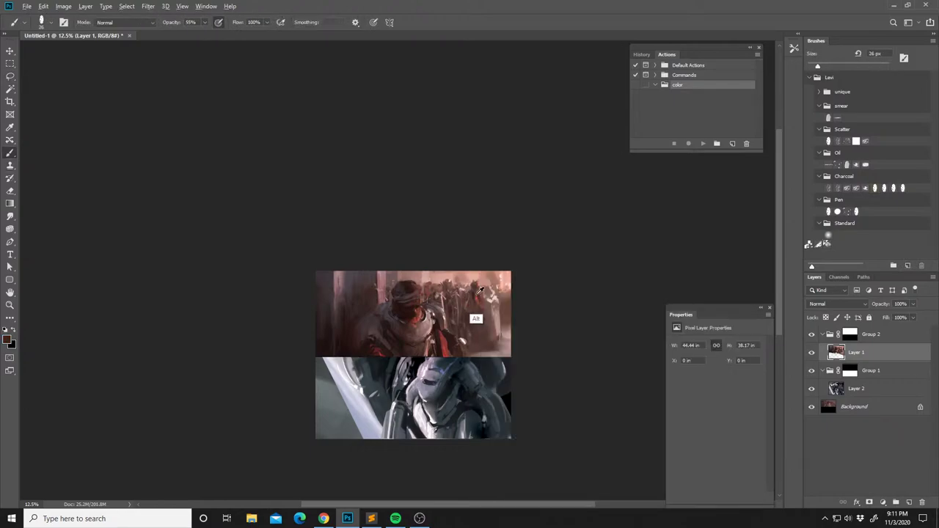
{"action": "left_click", "coordinate": [472, 302], "text": "alt"}
{"action": "left_click", "coordinate": [471, 296], "text": "alt"}
{"action": "left_click", "coordinate": [470, 295], "text": "alt"}
{"action": "left_click_drag", "start_coordinate": [469, 309], "coordinate": [465, 316]}
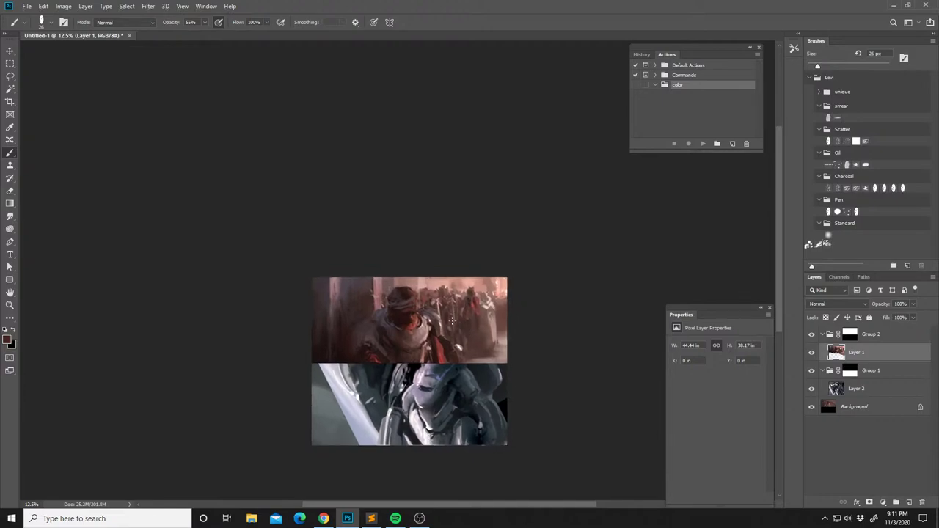
Touch up the main figure's shoulder and collar area with dark browns sampled from the same spot.
{"action": "left_click", "coordinate": [440, 329], "text": "alt"}
{"action": "left_click", "coordinate": [427, 332], "text": "alt"}
{"action": "left_click", "coordinate": [424, 333], "text": "alt"}
{"action": "left_click", "coordinate": [428, 331], "text": "alt"}
Lasso the dark wall behind the main figure, shade it with a 511 px soft round brush in a dark tone, and deselect.
{"action": "key", "text": "l"}
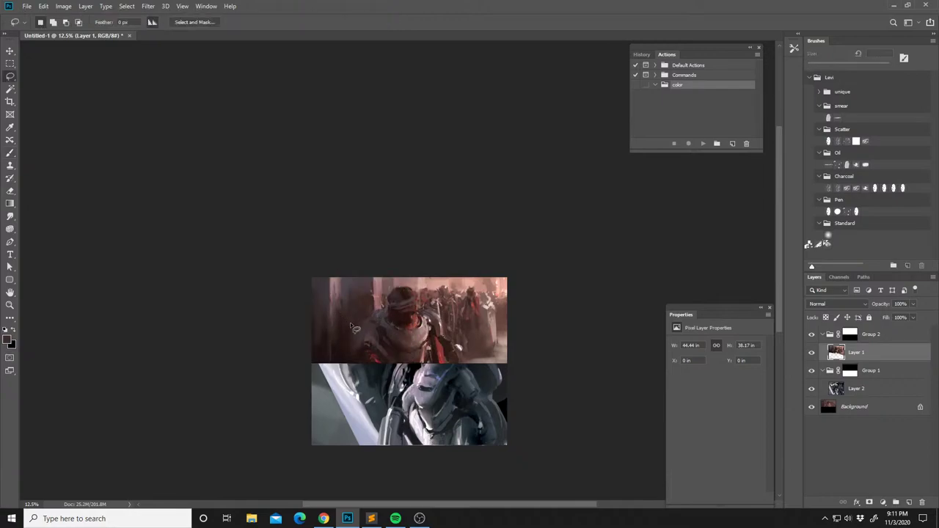
{"action": "mouse_move", "coordinate": [363, 321]}
{"action": "left_mouse_down"}
{"action": "mouse_move", "coordinate": [348, 352]}
{"action": "mouse_move", "coordinate": [356, 378]}
{"action": "mouse_move", "coordinate": [324, 291]}
{"action": "mouse_move", "coordinate": [374, 293]}
{"action": "left_mouse_up"}
{"action": "key", "text": "b"}
{"action": "right_click", "coordinate": [346, 345]}
{"action": "left_click", "coordinate": [393, 290]}
{"action": "left_click", "coordinate": [452, 247]}
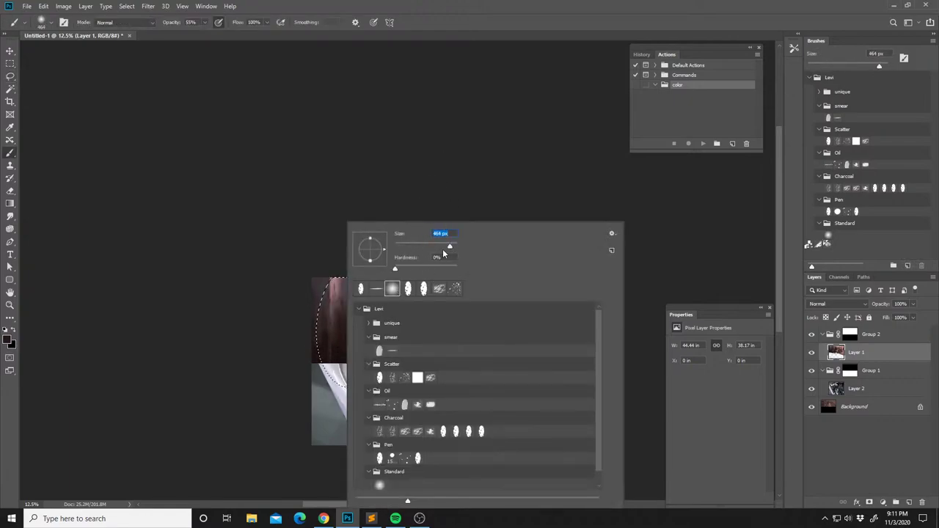
{"action": "left_click_drag", "start_coordinate": [453, 247], "coordinate": [450, 247]}
{"action": "left_click", "coordinate": [458, 186]}
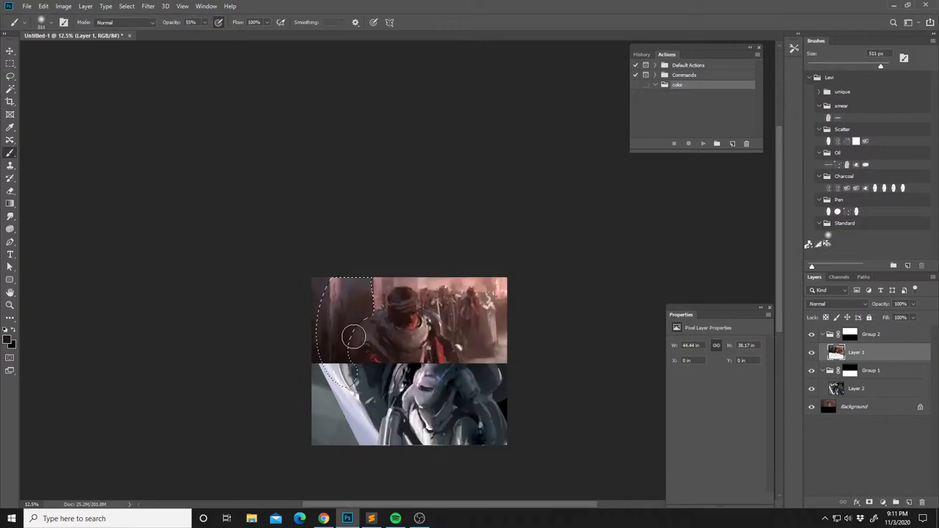
{"action": "key", "text": "ctrl+d"}
Flip the canvas horizontally.
{"action": "left_click_drag", "start_coordinate": [396, 312], "coordinate": [394, 290]}
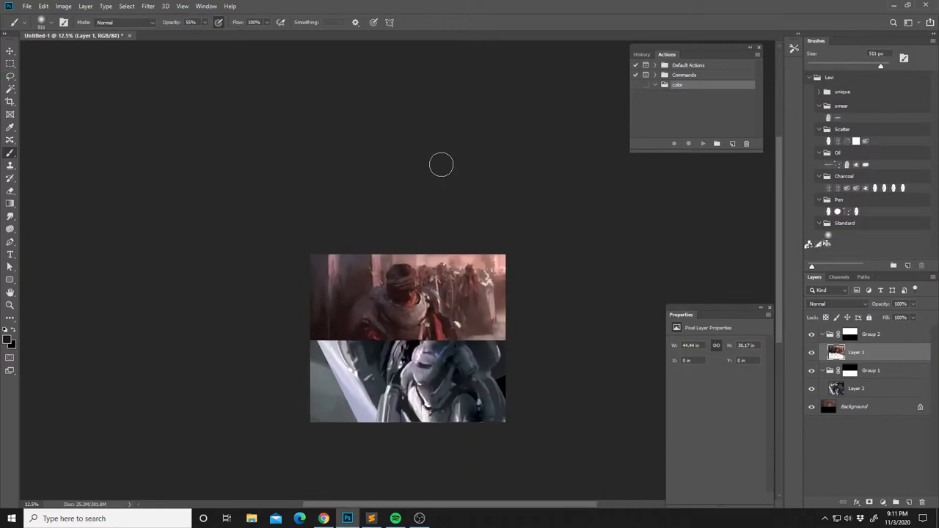
{"action": "key", "text": "ctrl+shift+h"}
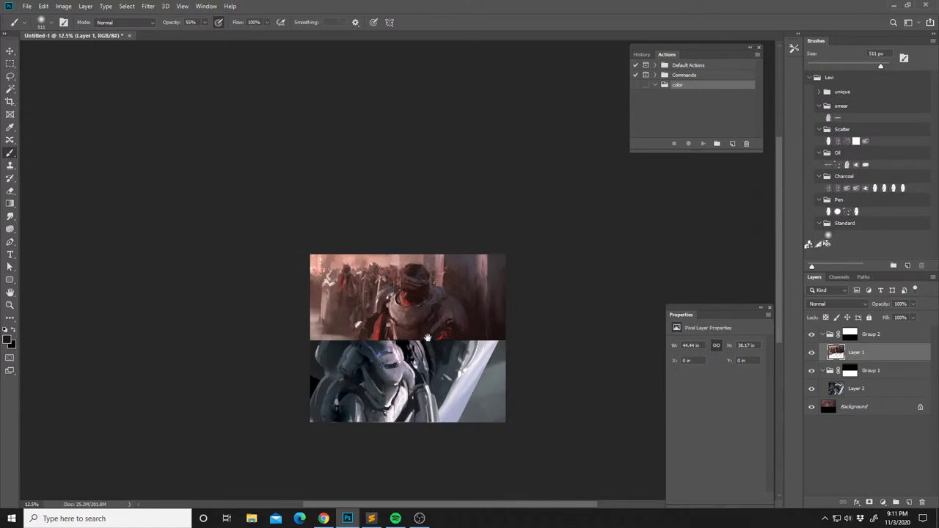
{"action": "left_click_drag", "start_coordinate": [426, 337], "coordinate": [441, 322]}
Switch to Spotify, play Fistful Of Steel from the METAL playlist, and return to the Photoshop document.
{"action": "key", "text": "alt+Tab"}
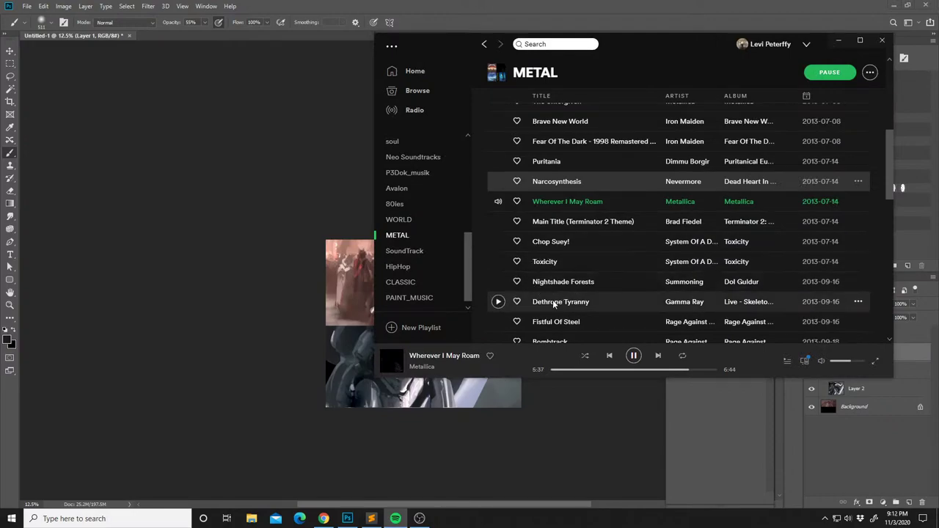
{"action": "scroll", "coordinate": [553, 300], "scroll_direction": "down", "scroll_amount": 1}
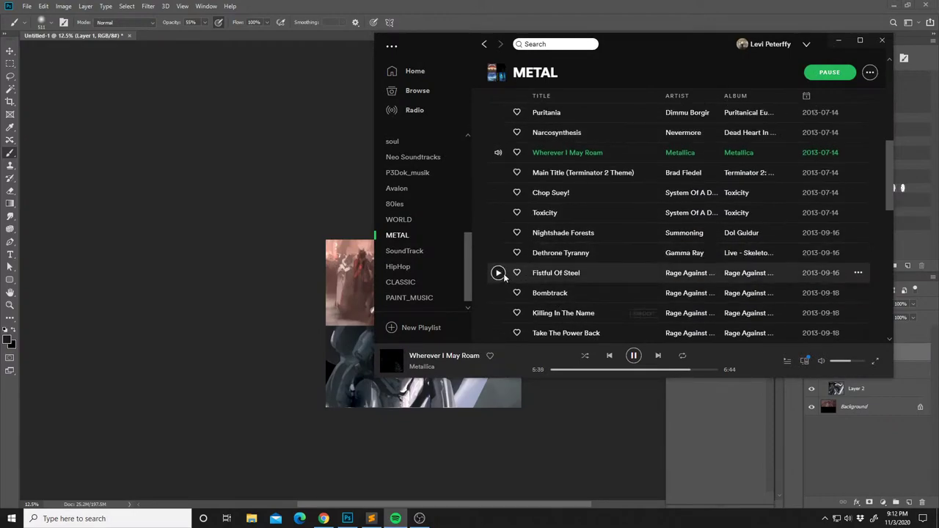
{"action": "left_click", "coordinate": [498, 273]}
{"action": "left_click", "coordinate": [296, 183]}
{"action": "left_click_drag", "start_coordinate": [472, 280], "coordinate": [472, 272]}
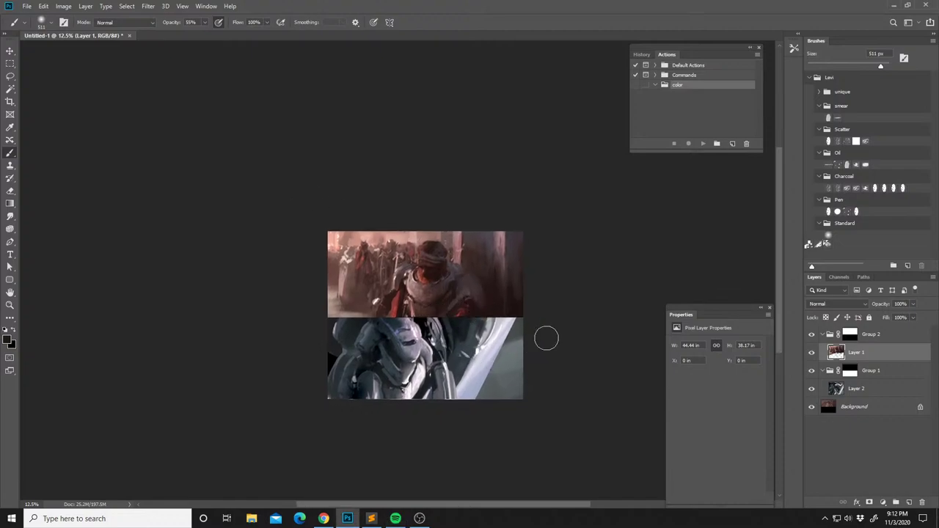
On Layer 2, select the whole grey background area beside the armoured figure with the Magic Wand.
{"action": "left_click", "coordinate": [838, 387]}
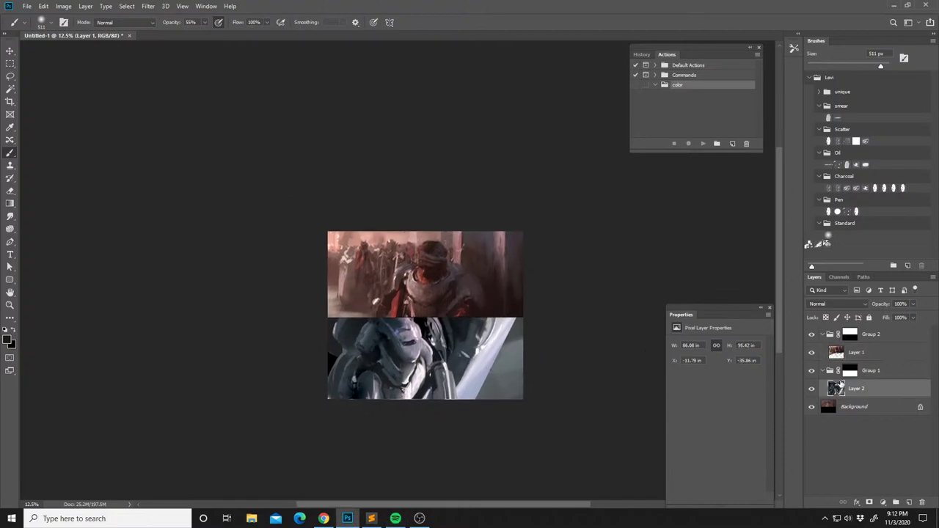
{"action": "left_click", "coordinate": [10, 217]}
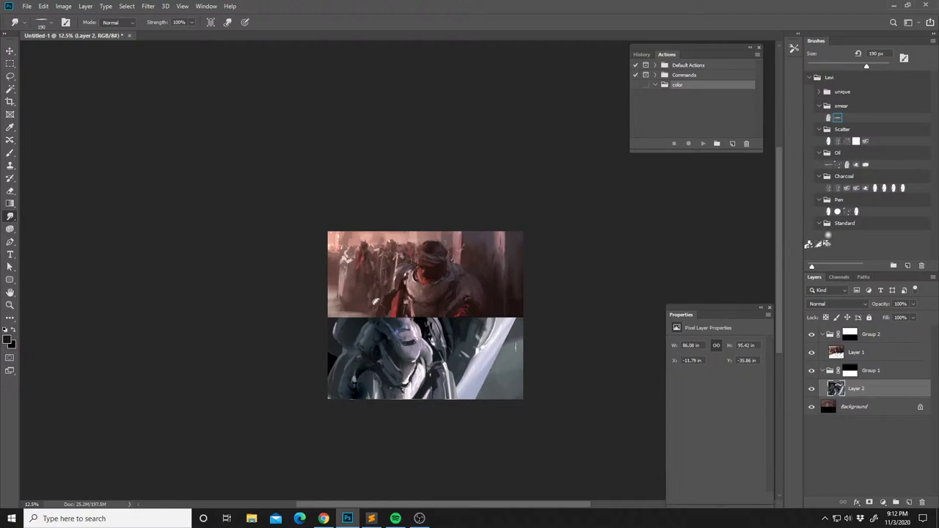
{"action": "key", "text": "w"}
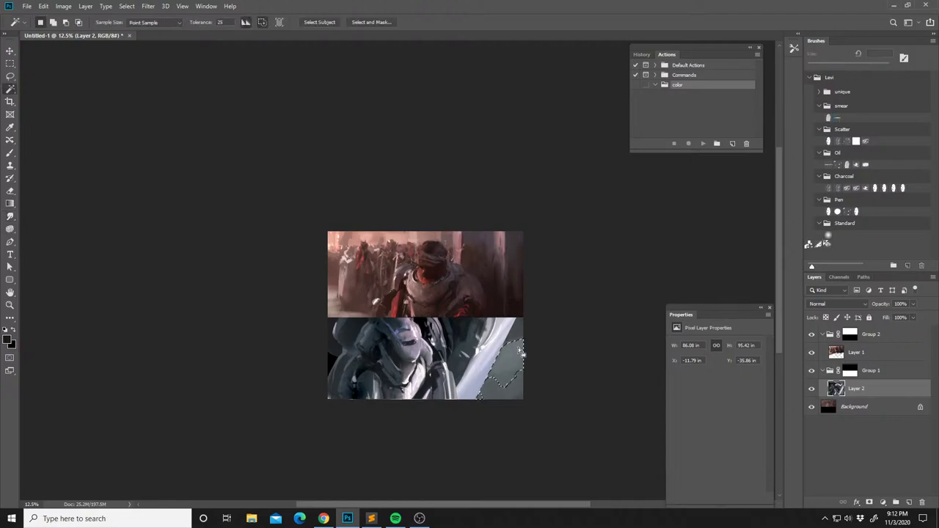
{"action": "left_click", "coordinate": [516, 339], "text": "shift"}
Speckle the selected background with a sampled pale grey, using a 511 px Scatter brush at 55% opacity.
{"action": "key", "text": "b"}
{"action": "right_click", "coordinate": [490, 354]}
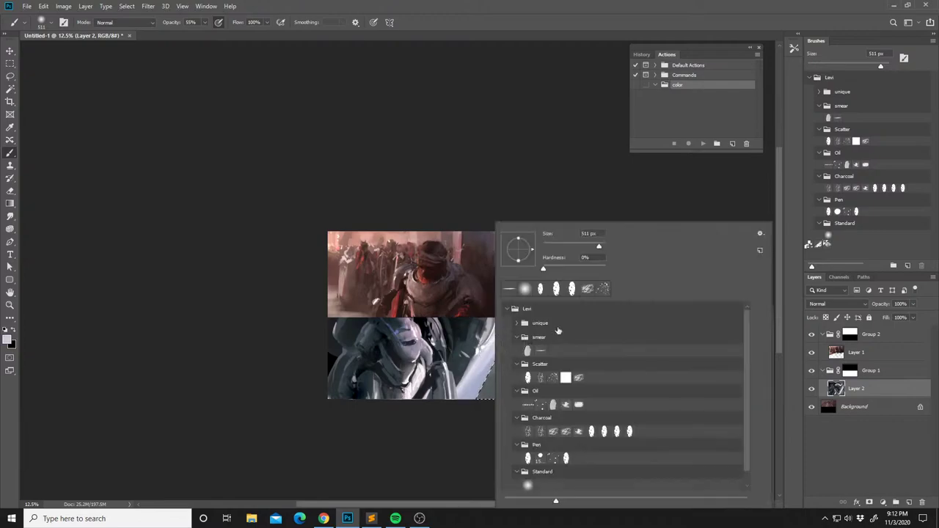
{"action": "left_click", "coordinate": [846, 144]}
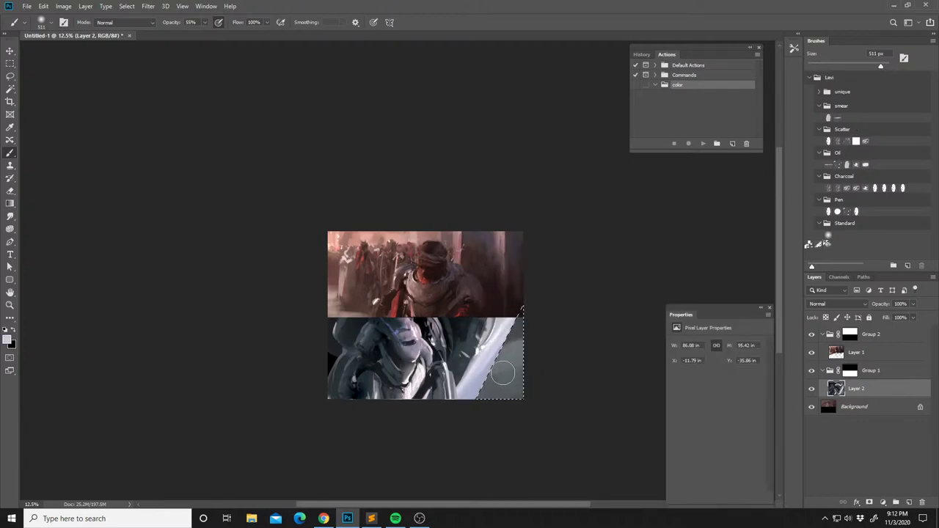
{"action": "left_click", "coordinate": [838, 142]}
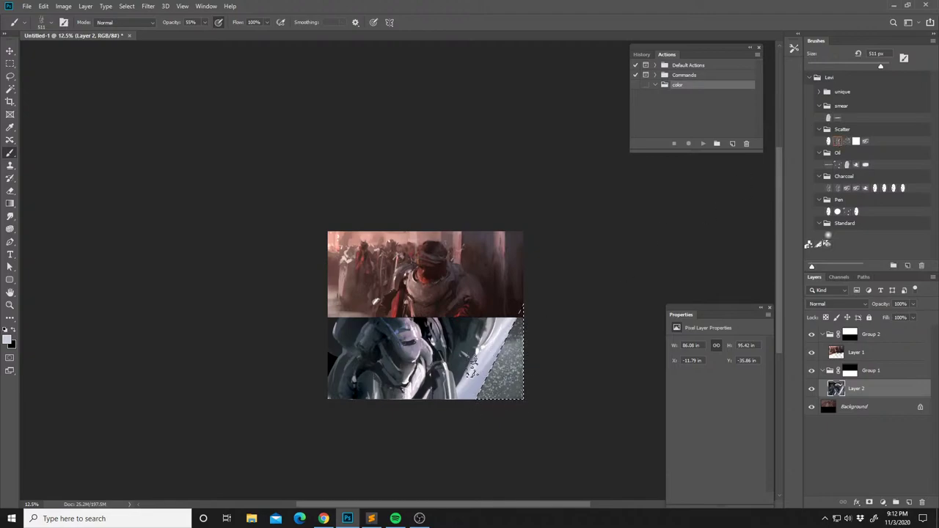
Reduce the Scatter brush to 275 px and add red speckles to the selected background in Color Dodge mode.
{"action": "right_click", "coordinate": [494, 372]}
{"action": "left_click", "coordinate": [593, 247]}
{"action": "left_click", "coordinate": [475, 386]}
{"action": "right_click", "coordinate": [491, 390], "text": "shift"}
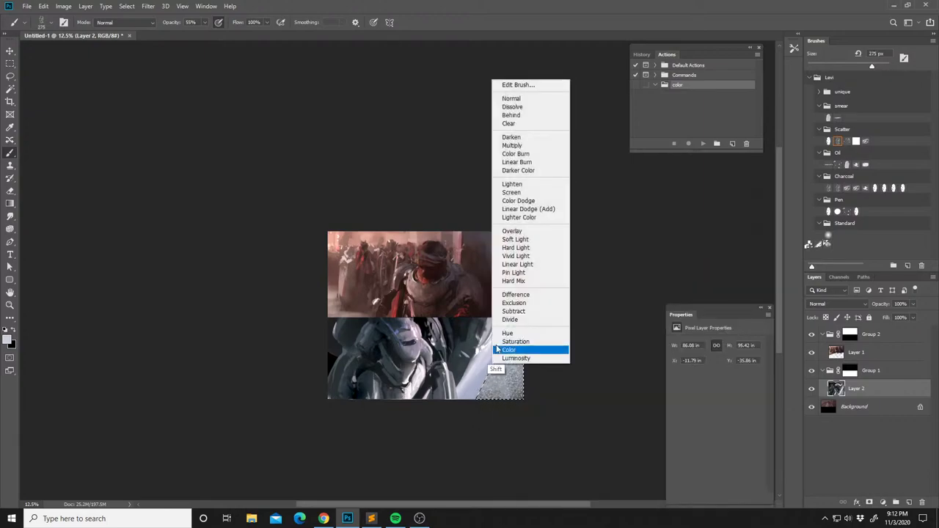
{"action": "left_click", "coordinate": [522, 212]}
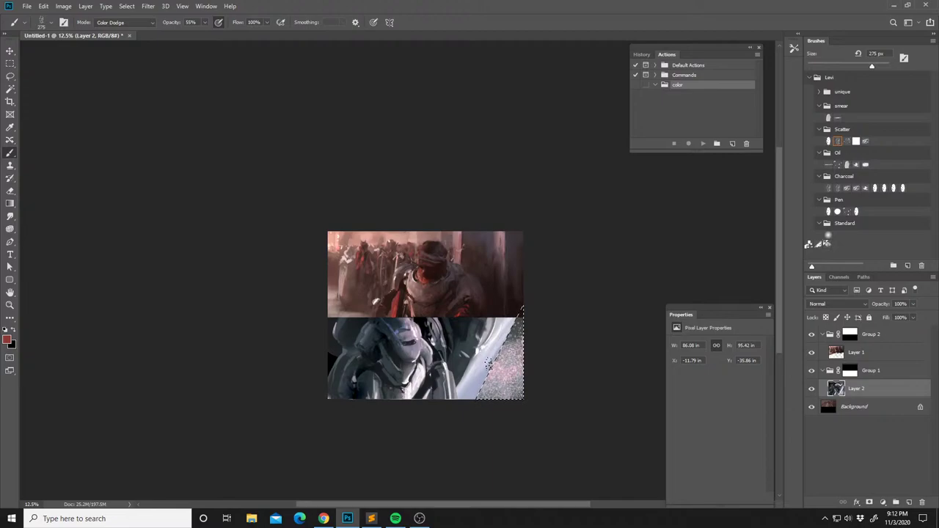
Add dark grey and reddish brown speckles to the selected background in Normal mode at 100% opacity, sampling colours from both paintings.
{"action": "right_click", "coordinate": [502, 371], "text": "shift"}
{"action": "left_click", "coordinate": [536, 104]}
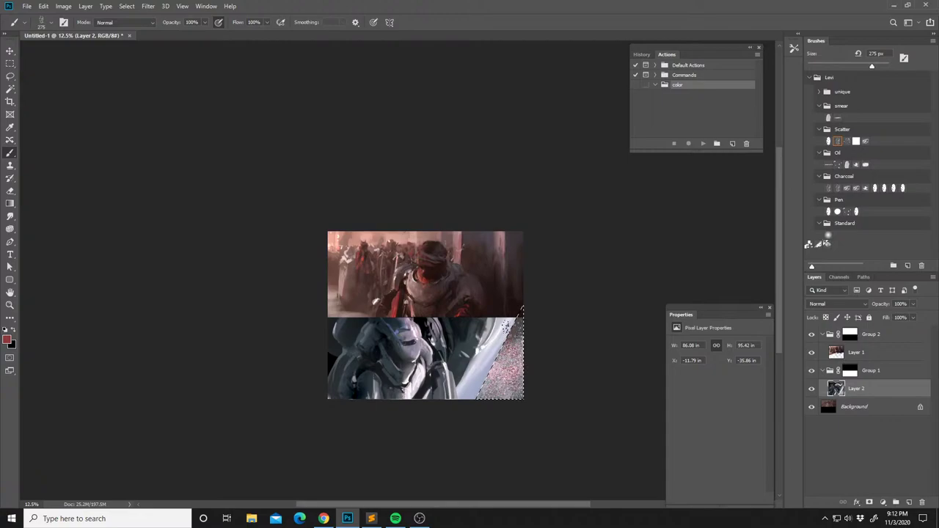
{"action": "left_click", "coordinate": [479, 322], "text": "alt"}
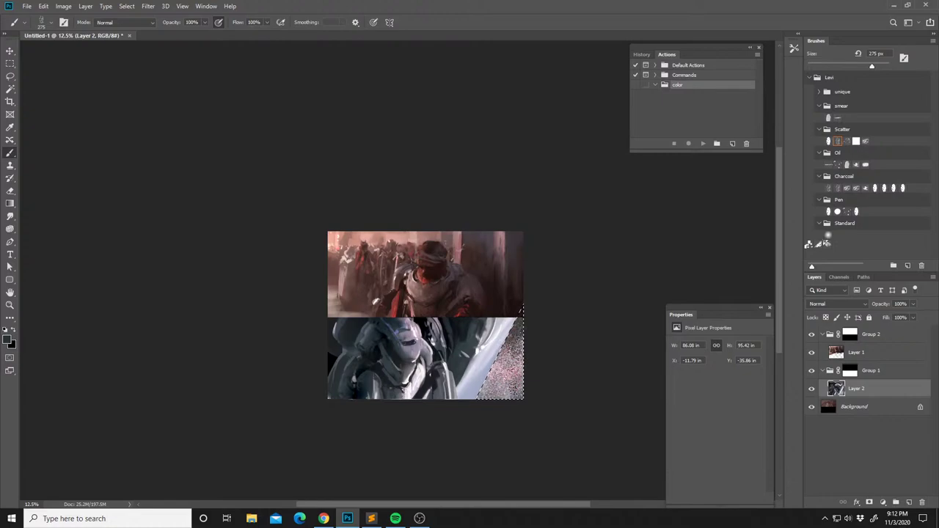
{"action": "left_click", "coordinate": [389, 272], "text": "alt"}
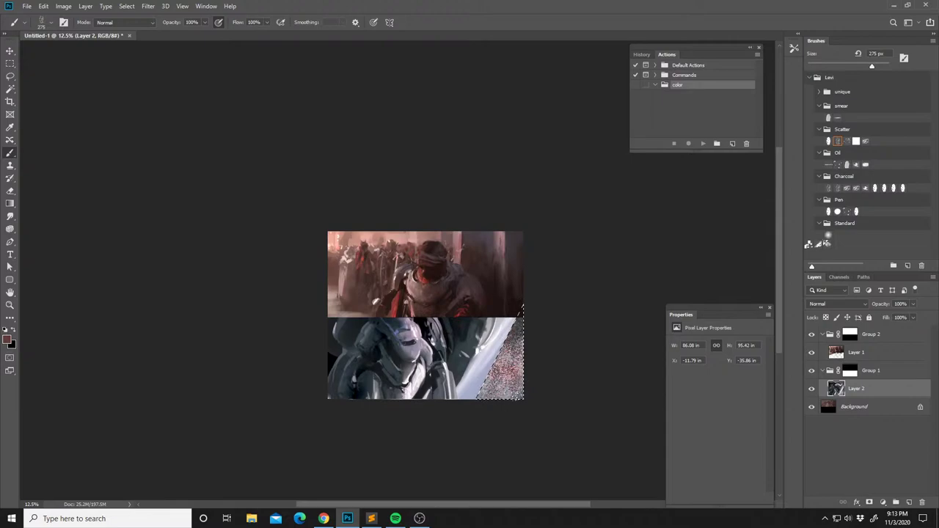
Shift the selected background's midtones toward cyan with Color Balance, and add light grey speckles sampled from the armour.
{"action": "key", "text": "ctrl+b"}
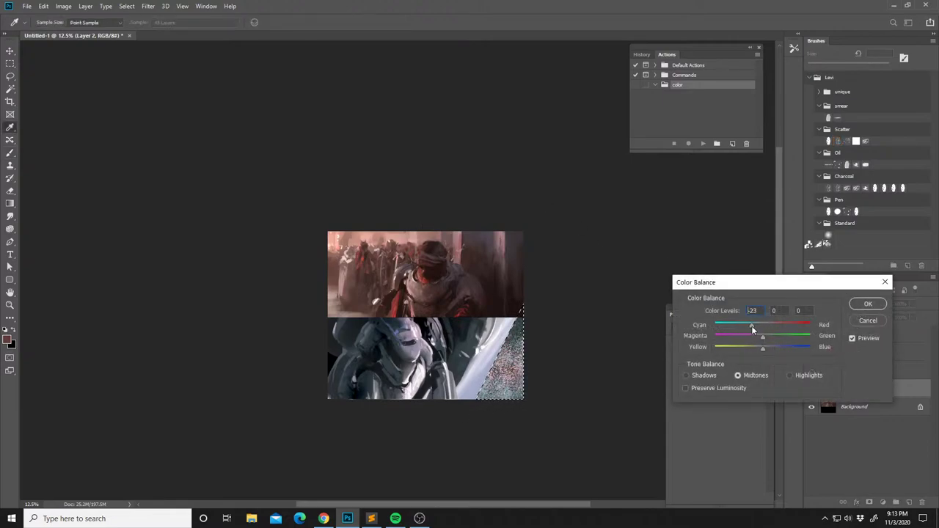
{"action": "key", "text": "Return"}
{"action": "key", "text": "s"}
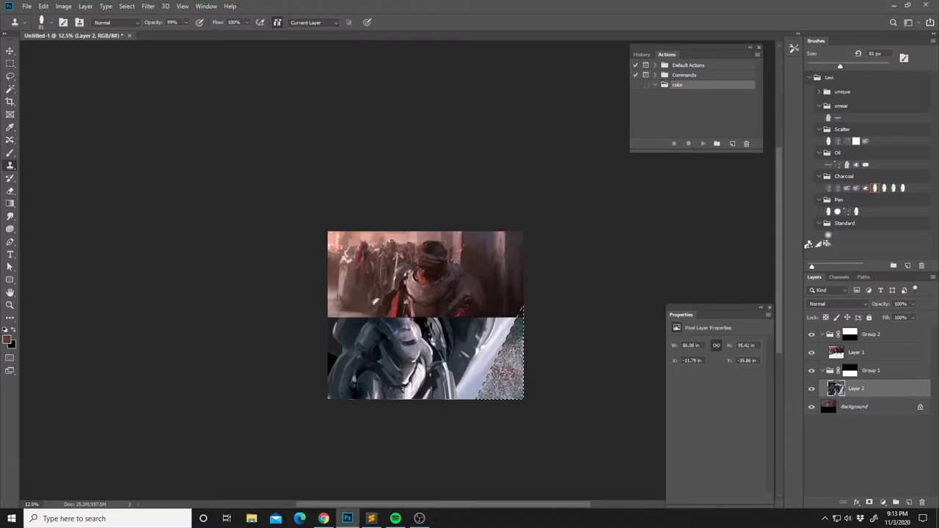
{"action": "key", "text": "b"}
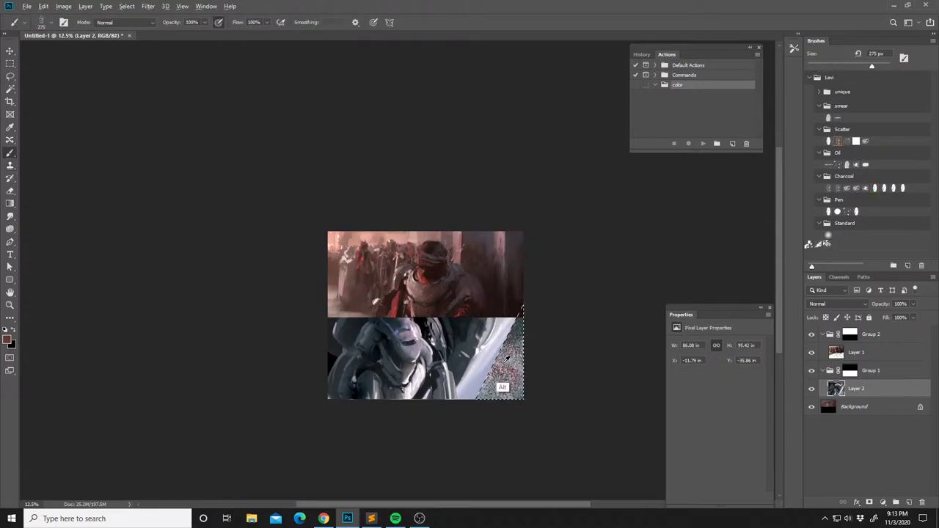
{"action": "left_click", "coordinate": [421, 378], "text": "alt"}
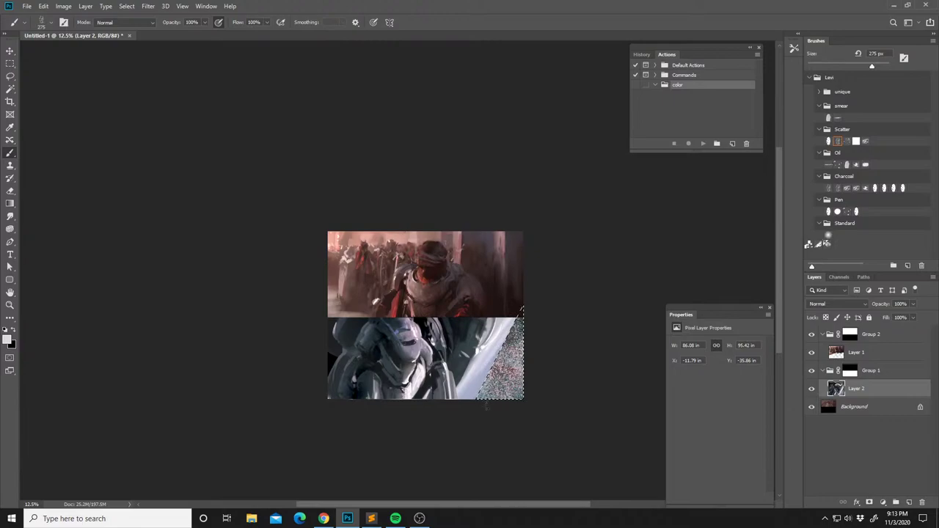
{"action": "key", "text": "ctrl+d"}
{"action": "key", "text": "ctrl+f"}
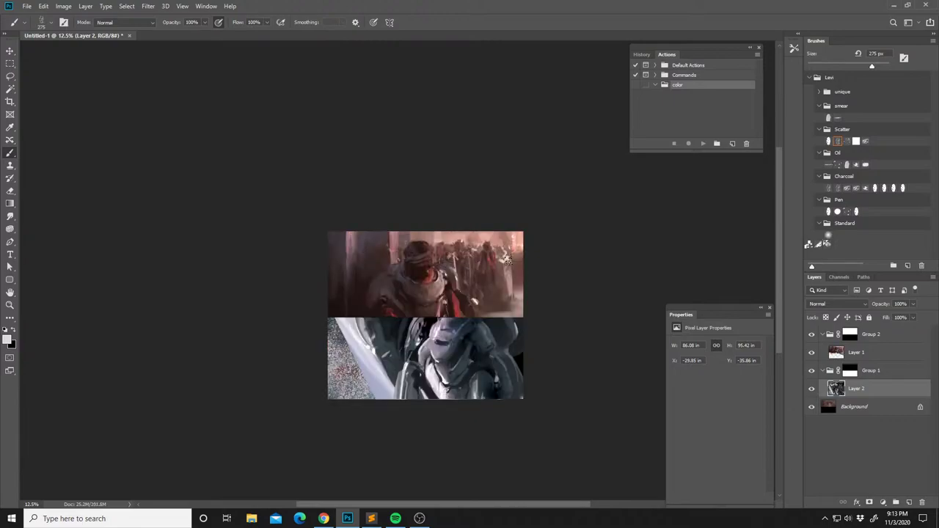
{"action": "key", "text": "ctrl+shift+h"}
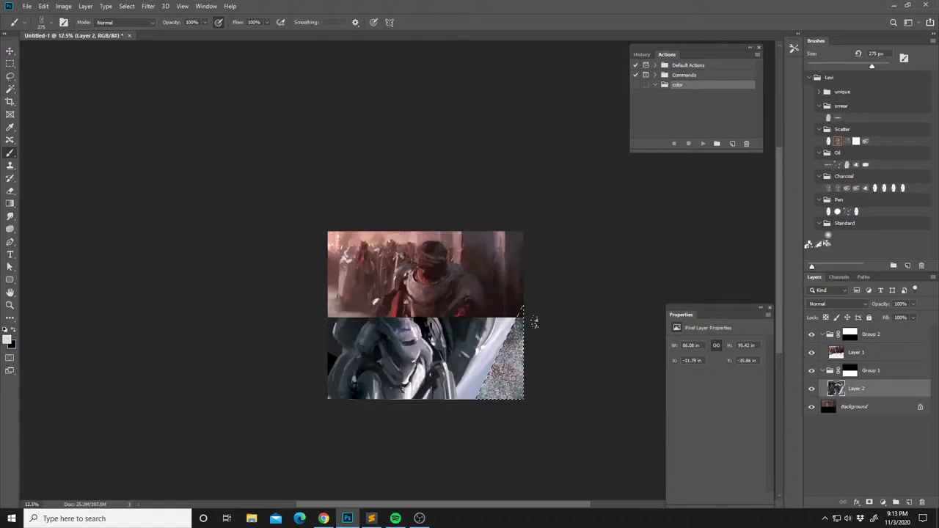
Tint the selected background with a pale blue sampled from the armoured figure, using a 2165 px soft round brush.
{"action": "left_click", "coordinate": [401, 328], "text": "alt"}
{"action": "right_click", "coordinate": [454, 359]}
{"action": "left_click", "coordinate": [520, 288]}
{"action": "mouse_move", "coordinate": [556, 248]}
{"action": "left_mouse_down"}
{"action": "mouse_move", "coordinate": [565, 235]}
{"action": "mouse_move", "coordinate": [567, 245]}
{"action": "left_mouse_up"}
{"action": "left_click", "coordinate": [582, 168]}
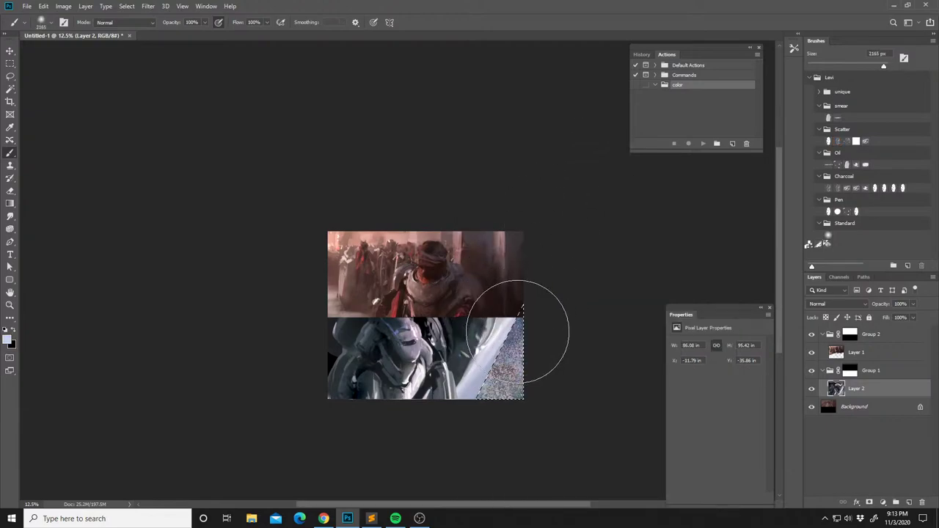
Try a soft glow of sampled lavender over the selected background, and undo it.
{"action": "left_click", "coordinate": [465, 320], "text": "alt"}
{"action": "mouse_move", "coordinate": [512, 358]}
{"action": "left_mouse_down"}
{"action": "mouse_move", "coordinate": [506, 331]}
{"action": "mouse_move", "coordinate": [526, 324]}
{"action": "mouse_move", "coordinate": [519, 399]}
{"action": "mouse_move", "coordinate": [488, 404]}
{"action": "mouse_move", "coordinate": [483, 423]}
{"action": "mouse_move", "coordinate": [507, 415]}
{"action": "mouse_move", "coordinate": [517, 393]}
{"action": "left_mouse_up"}
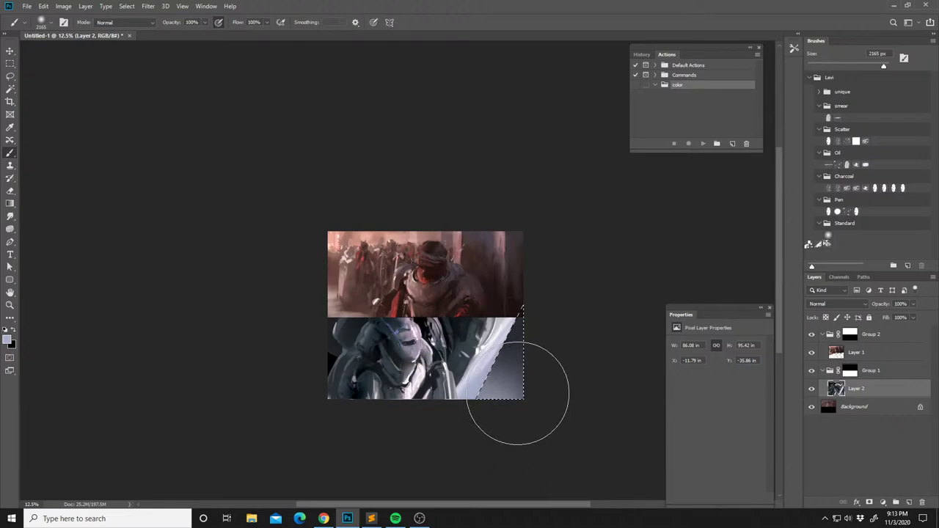
{"action": "key", "text": "ctrl"}
{"action": "key", "text": "ctrl+z"}
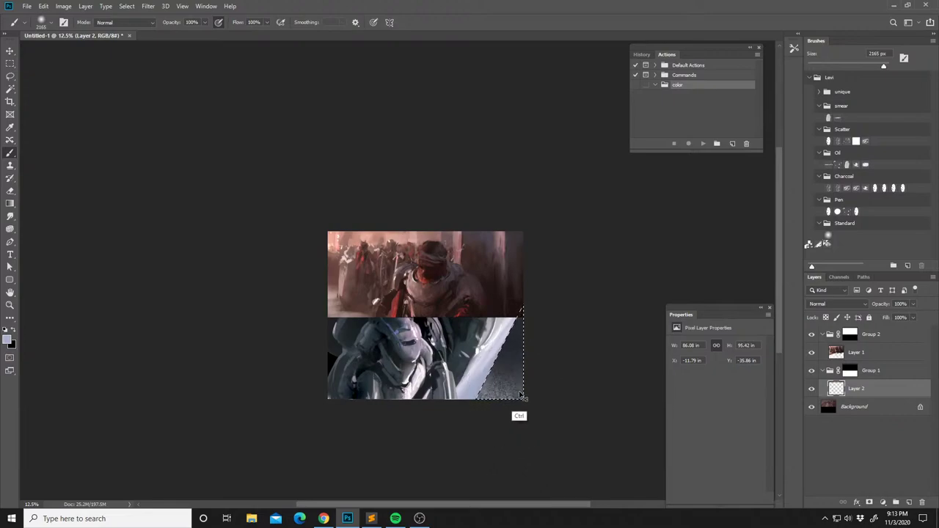
Lighten the speckled background with a soft wash of pale lilac sampled from the neighbouring light shape, and deselect.
{"action": "key", "text": "alt"}
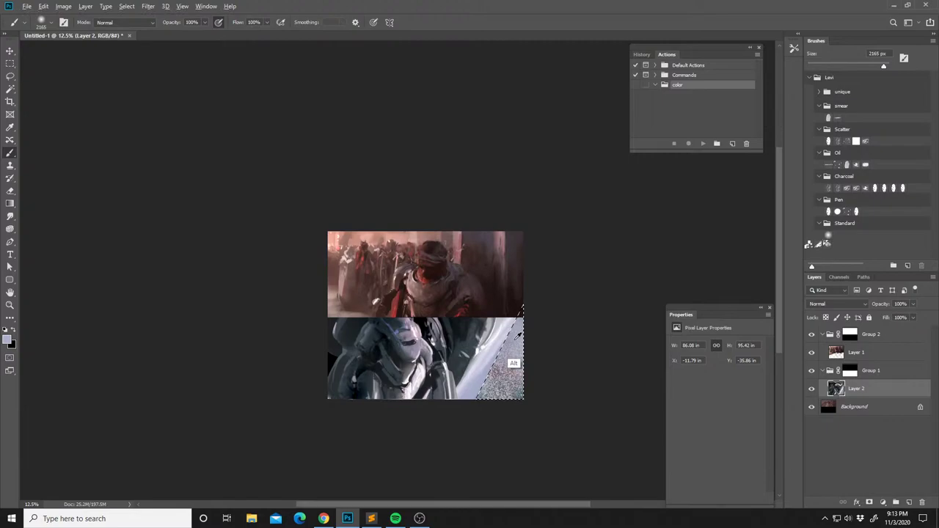
{"action": "left_click", "coordinate": [479, 352], "text": "alt"}
{"action": "mouse_move", "coordinate": [519, 397]}
{"action": "left_mouse_down"}
{"action": "mouse_move", "coordinate": [493, 372]}
{"action": "mouse_move", "coordinate": [534, 408]}
{"action": "left_mouse_up"}
{"action": "left_click", "coordinate": [419, 273], "text": "alt"}
{"action": "key", "text": "ctrl"}
{"action": "key", "text": "ctrl+z"}
{"action": "left_click", "coordinate": [483, 377], "text": "alt"}
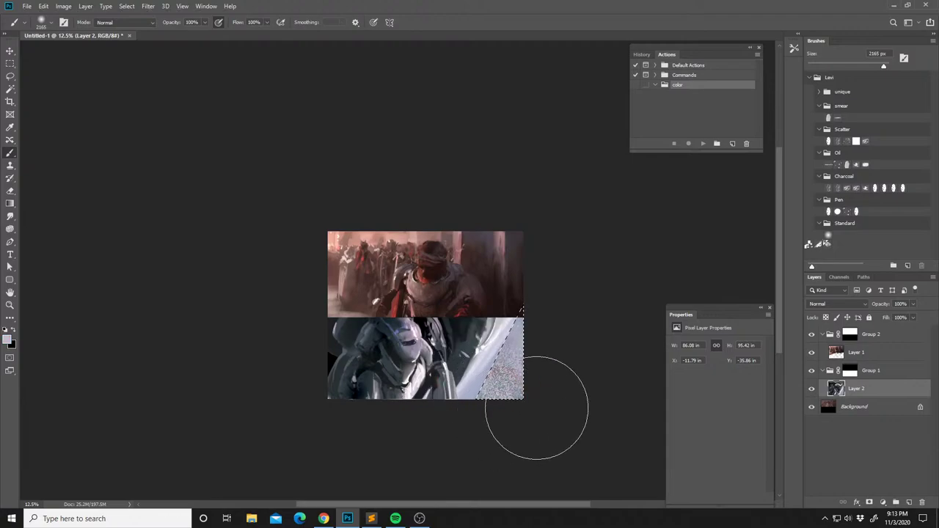
{"action": "key", "text": "ctrl+d"}
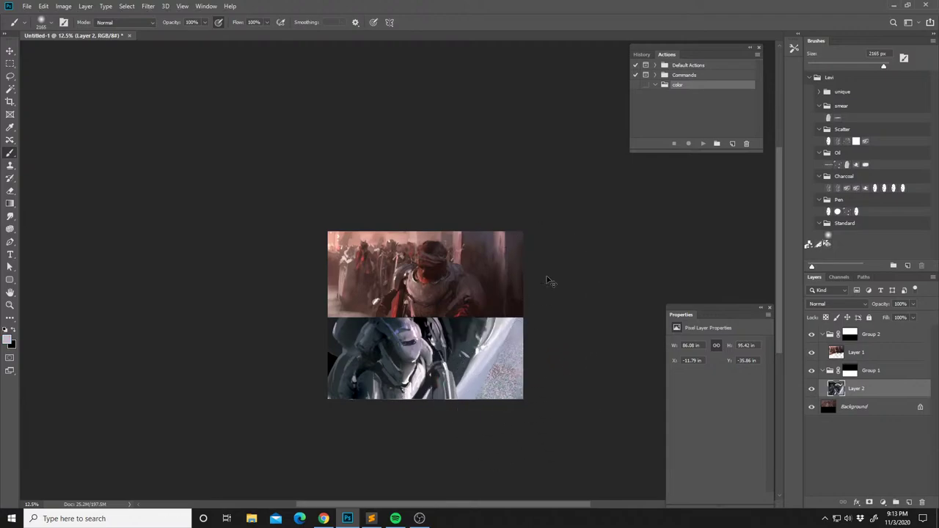
Flip the canvas horizontally, select the speckled background, and paint a dark branching strut across it with an 83 px textured brush.
{"action": "key", "text": "ctrl+shift+h"}
{"action": "left_click_drag", "start_coordinate": [480, 327], "coordinate": [489, 337]}
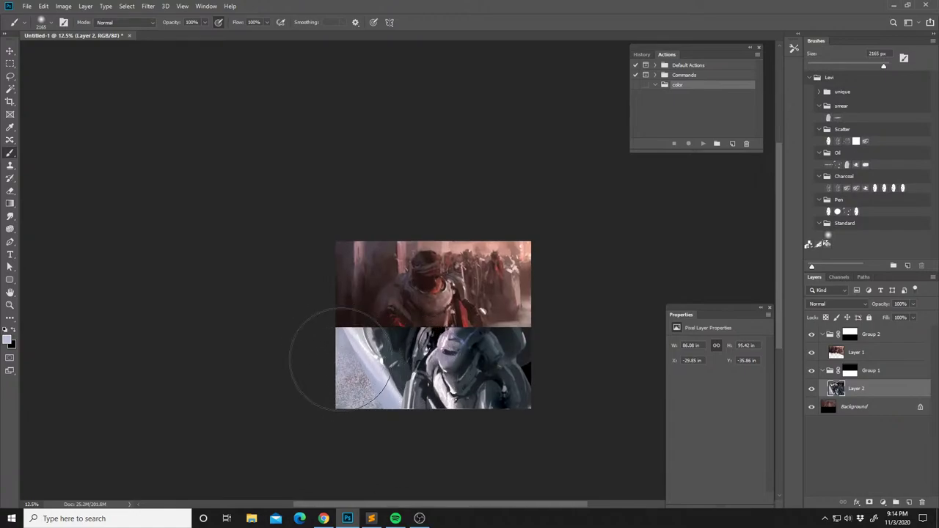
{"action": "key", "text": "l"}
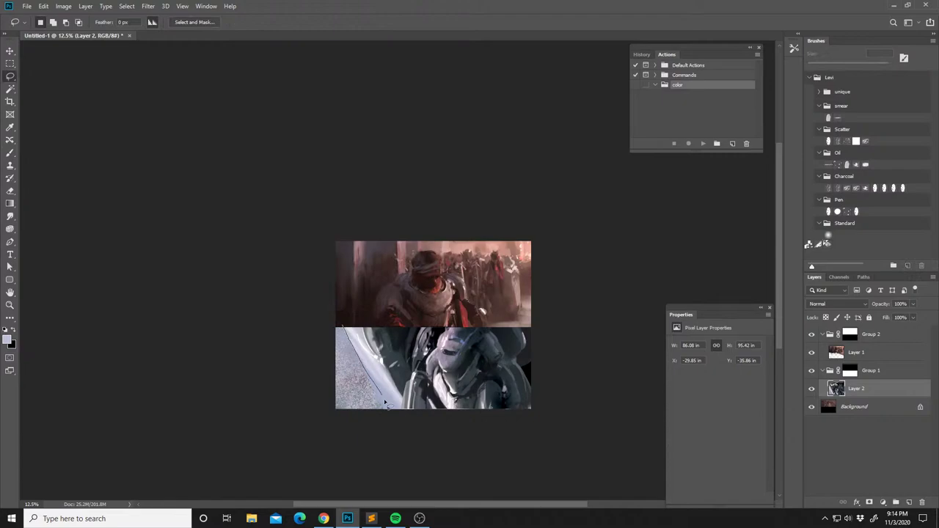
{"action": "left_click_drag", "start_coordinate": [357, 442], "coordinate": [289, 239]}
{"action": "key", "text": "b"}
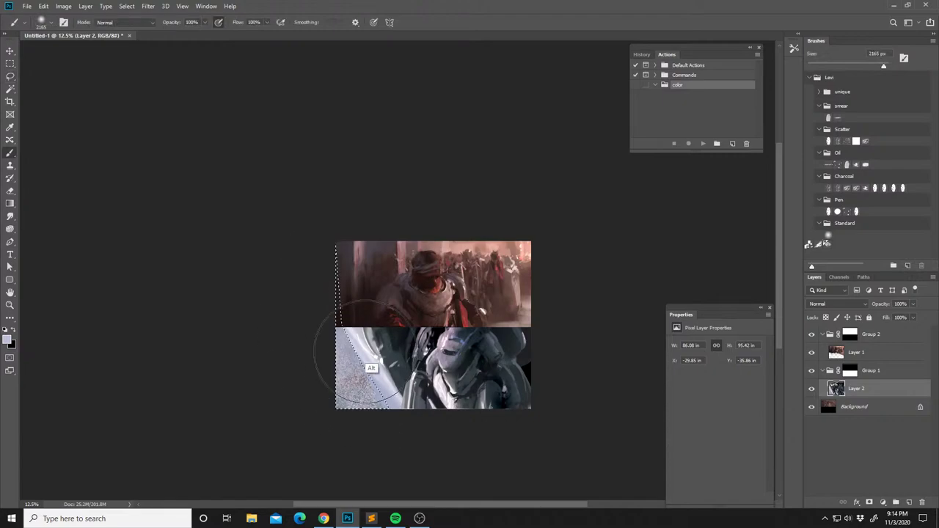
{"action": "right_click", "coordinate": [400, 308]}
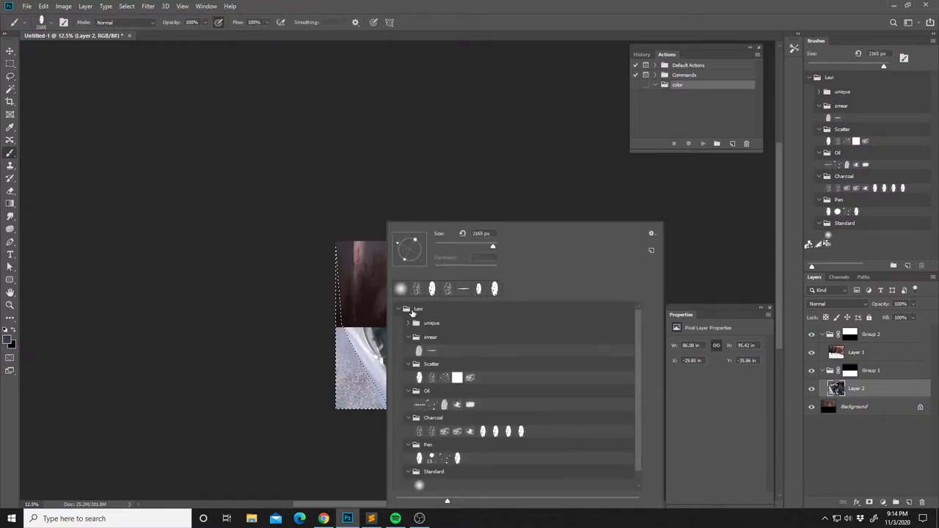
{"action": "left_click", "coordinate": [459, 245]}
{"action": "left_click", "coordinate": [355, 381]}
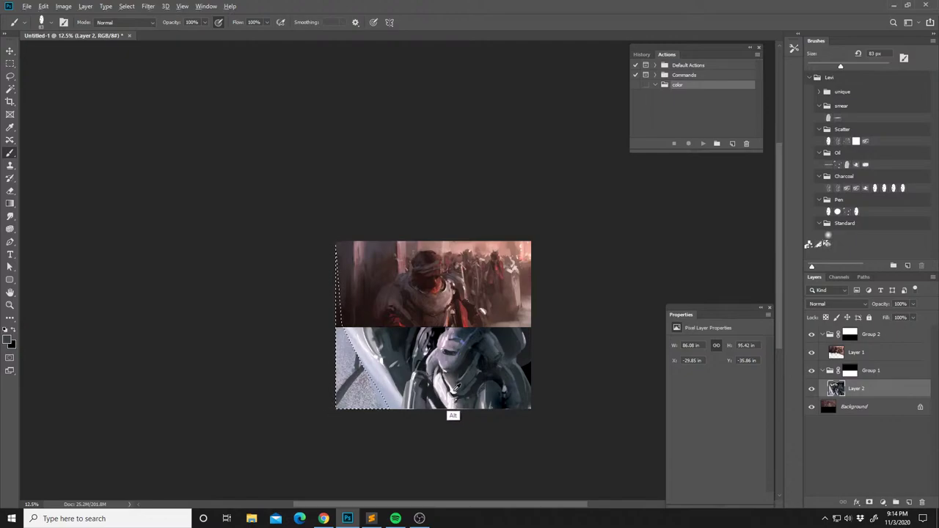
Add light grey accents to the strut in the selected background with a 21 px brush, and deselect.
{"action": "right_click", "coordinate": [419, 365]}
{"action": "left_click", "coordinate": [478, 248]}
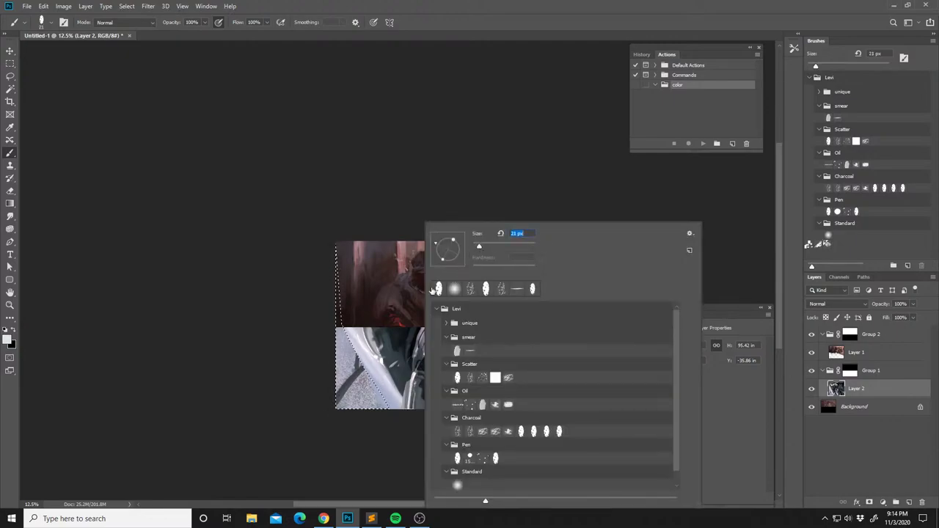
{"action": "left_click", "coordinate": [333, 402]}
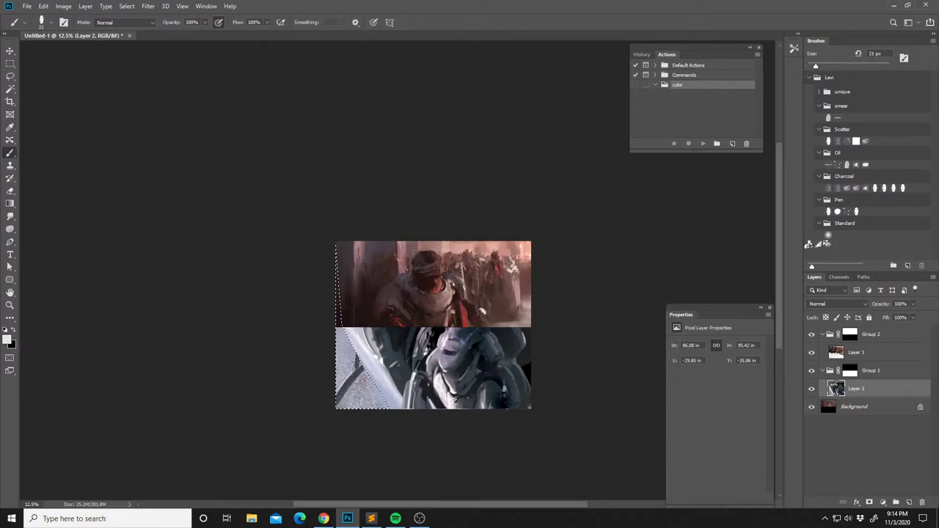
{"action": "key", "text": "ctrl+d"}
Refine the armoured figure's chest and collar with fine 21 px strokes in dark and light greys sampled from the armour.
{"action": "left_click", "coordinate": [369, 375], "text": "alt"}
{"action": "key", "text": "l"}
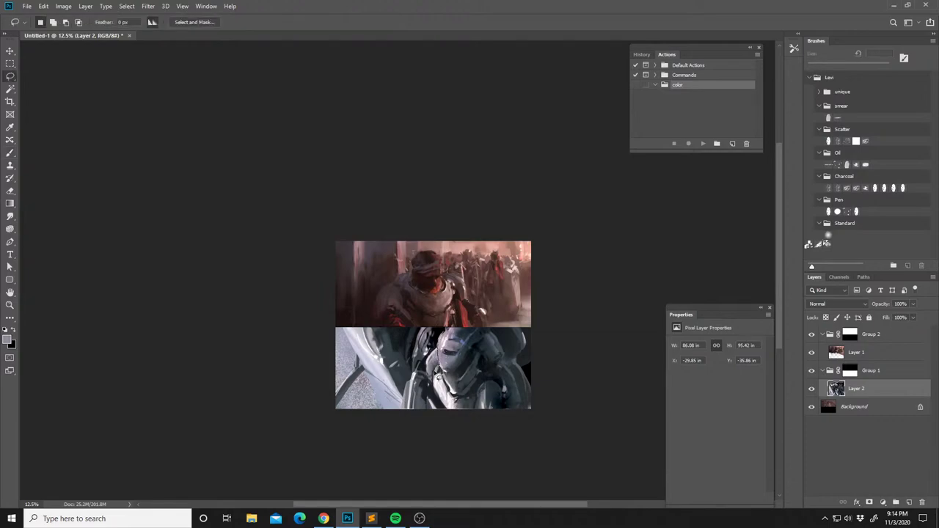
{"action": "key", "text": "b"}
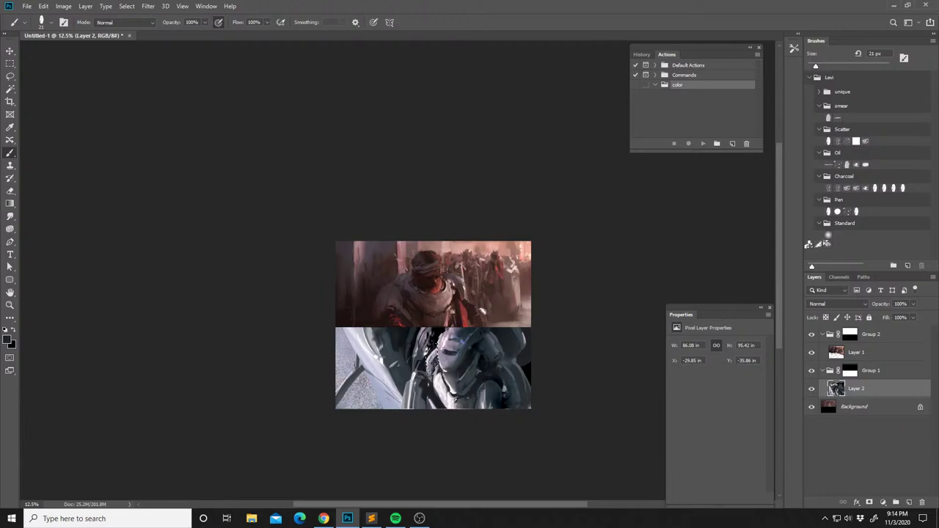
{"action": "left_click", "coordinate": [426, 375], "text": "alt"}
{"action": "left_click", "coordinate": [429, 369], "text": "alt"}
{"action": "left_click", "coordinate": [432, 382], "text": "alt"}
{"action": "left_click", "coordinate": [432, 382], "text": "alt"}
{"action": "left_click", "coordinate": [428, 382], "text": "alt"}
{"action": "left_click", "coordinate": [434, 382], "text": "alt"}
{"action": "left_click", "coordinate": [433, 390], "text": "alt"}
{"action": "left_click", "coordinate": [432, 393], "text": "alt"}
{"action": "left_click", "coordinate": [448, 368], "text": "alt"}
Flip the canvas horizontally and touch up the lower chest armour, alternating between the foreground and background colours.
{"action": "key", "text": "ctrl+shift+h"}
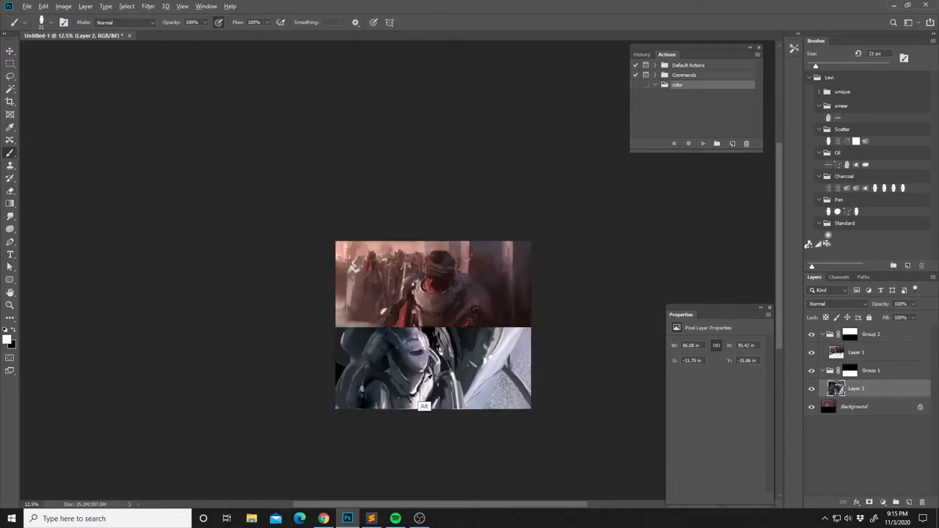
{"action": "left_click", "coordinate": [414, 393]}
{"action": "key", "text": "x"}
{"action": "key", "text": "x"}
{"action": "key", "text": "x"}
Select the upper part of the shield-like shape and paint a dark grey shadow there on a new layer with a 448 px brush.
{"action": "key", "text": "l"}
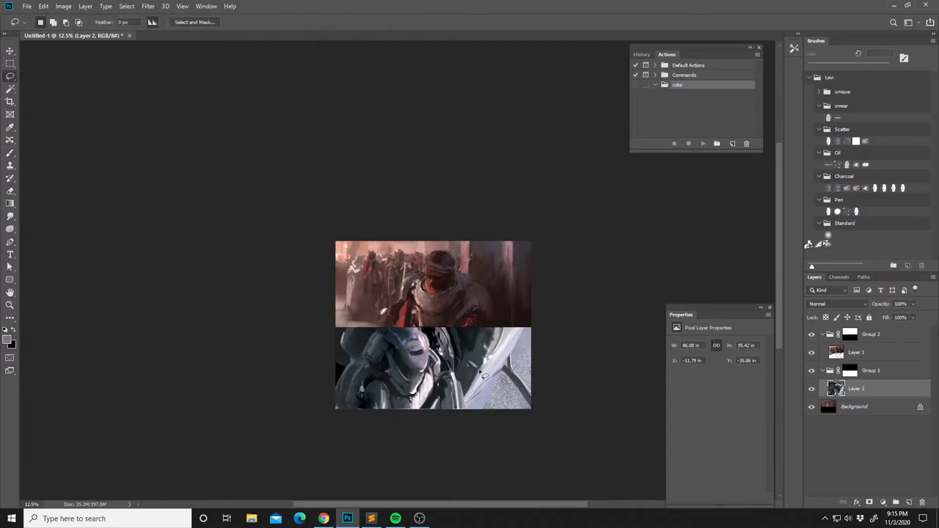
{"action": "mouse_move", "coordinate": [490, 354]}
{"action": "left_mouse_down"}
{"action": "mouse_move", "coordinate": [528, 326]}
{"action": "mouse_move", "coordinate": [499, 321]}
{"action": "mouse_move", "coordinate": [490, 352]}
{"action": "left_mouse_up"}
{"action": "key", "text": "b"}
{"action": "right_click", "coordinate": [511, 375]}
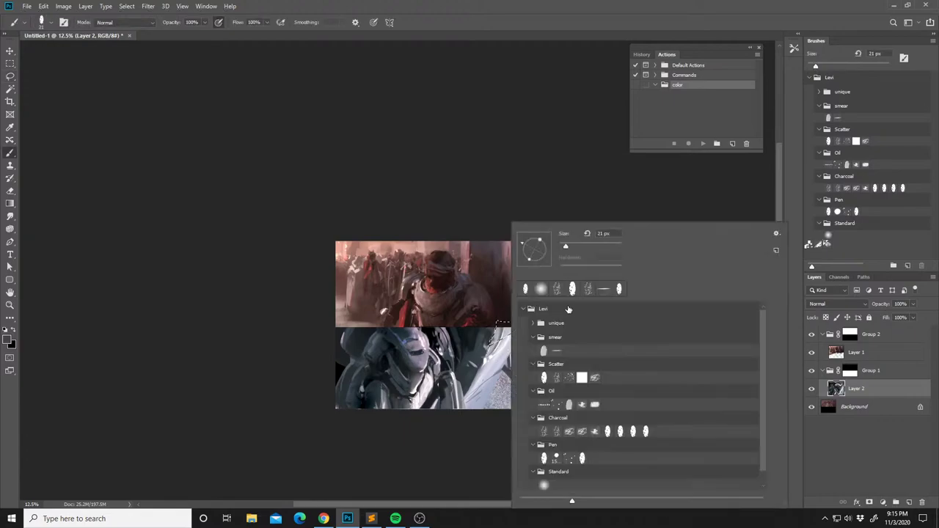
{"action": "left_click", "coordinate": [612, 245]}
{"action": "left_click", "coordinate": [502, 314]}
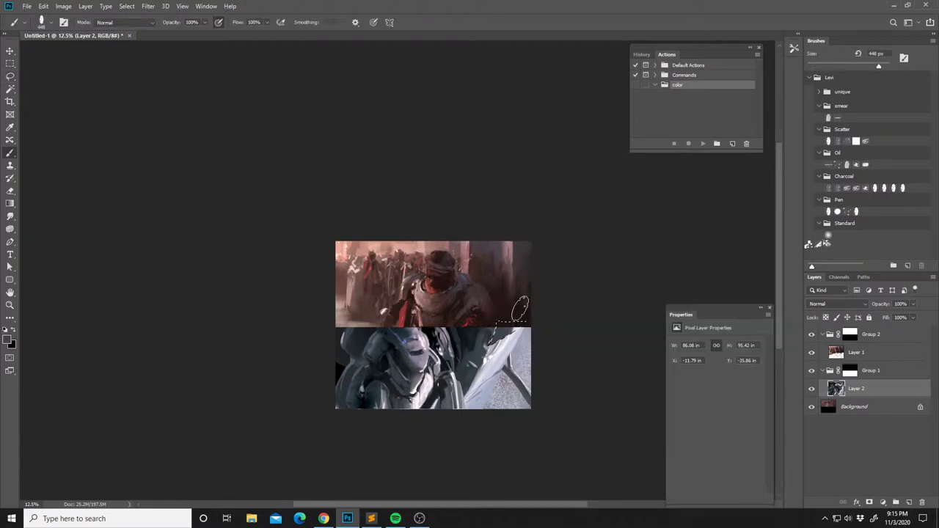
{"action": "key", "text": "ctrl+d"}
{"action": "key", "text": "ctrl+z"}
{"action": "key", "text": "ctrl+shift+n"}
{"action": "key", "text": "Return"}
{"action": "key", "text": "ctrl+d"}
Select the area above the helmet and the dark gap beside it, paint a dark grey shadow inside, and deselect.
{"action": "key", "text": "l"}
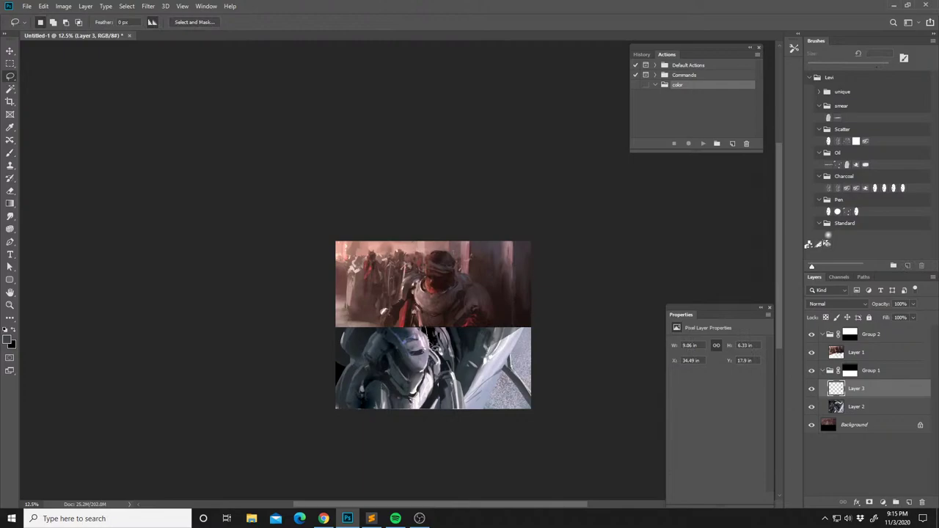
{"action": "mouse_move", "coordinate": [423, 341]}
{"action": "left_mouse_down"}
{"action": "mouse_move", "coordinate": [377, 342]}
{"action": "mouse_move", "coordinate": [431, 323]}
{"action": "left_mouse_up"}
{"action": "key", "text": "b"}
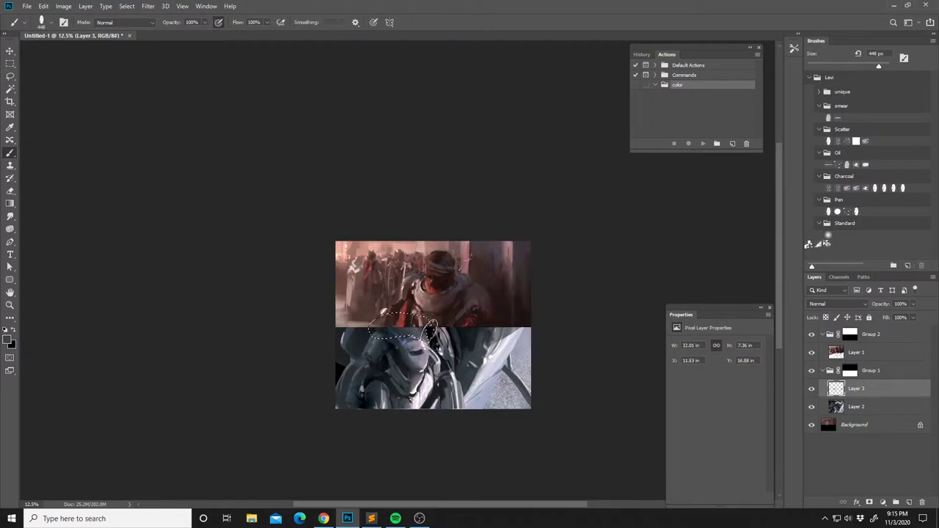
{"action": "key", "text": "l"}
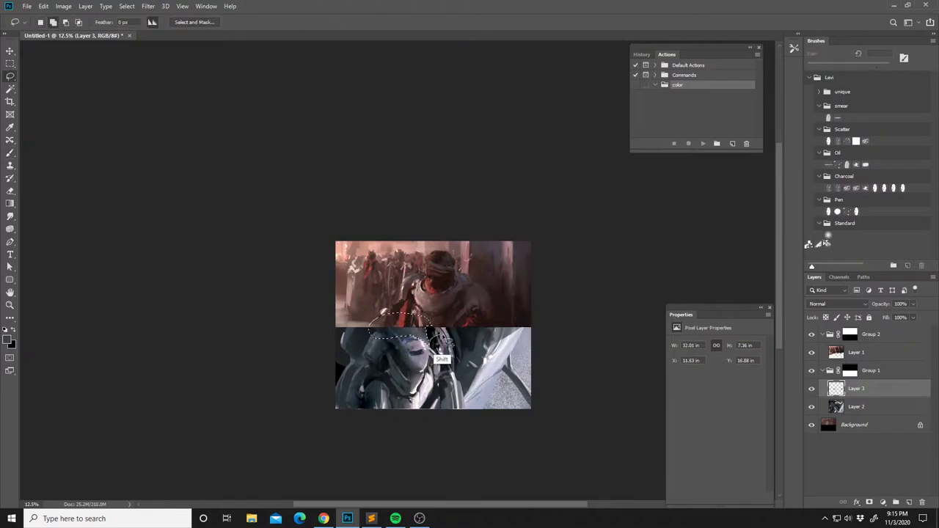
{"action": "left_click_drag", "start_coordinate": [451, 326], "coordinate": [434, 336]}
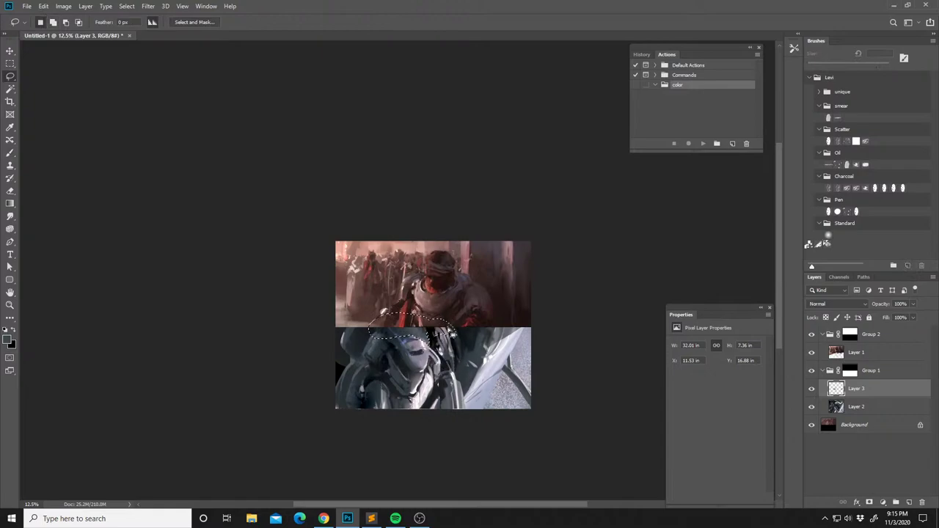
{"action": "key", "text": "b"}
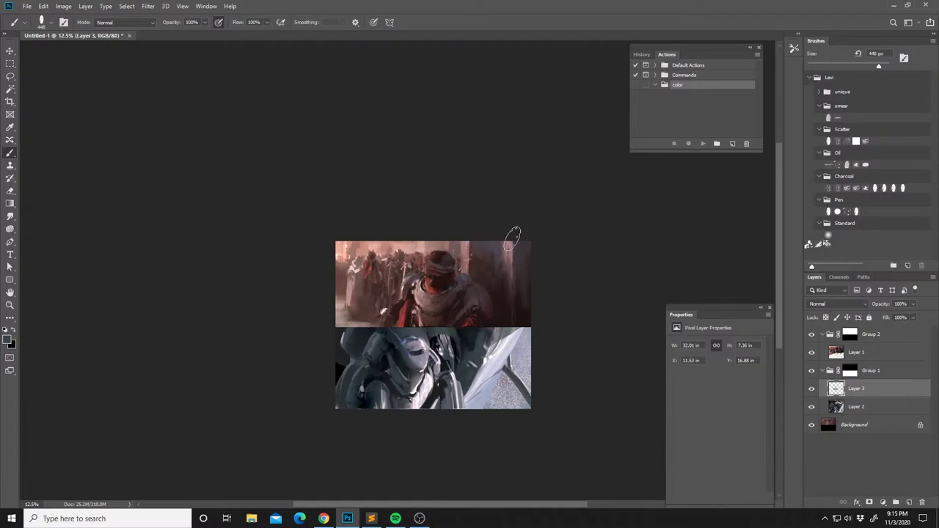
{"action": "key", "text": "ctrl+d"}
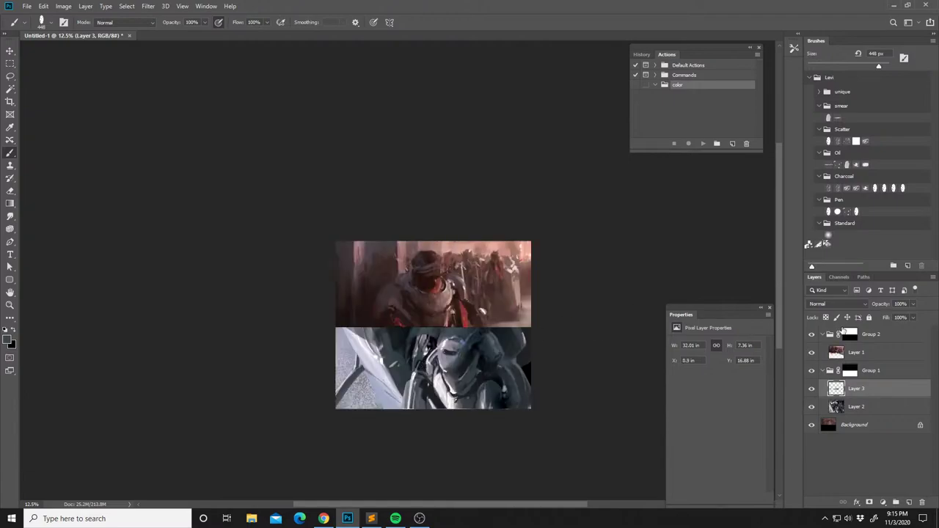
Set the shadow layer's blending mode to Multiply.
{"action": "left_click", "coordinate": [845, 305]}
{"action": "left_click", "coordinate": [825, 303]}
{"action": "left_click_drag", "start_coordinate": [542, 360], "coordinate": [484, 363]}
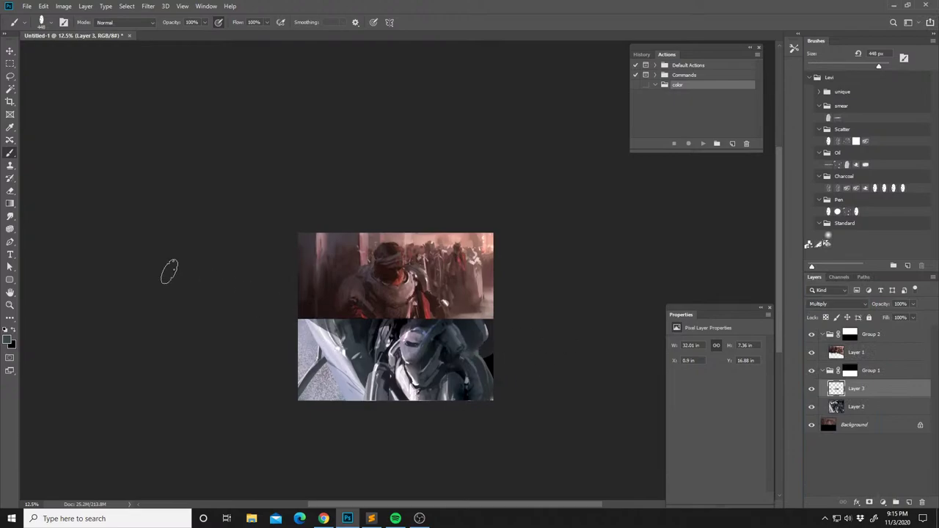
Smudge the shadow edges around the shield and helmet with a 432 px soft round brush at 66% strength.
{"action": "left_click", "coordinate": [10, 216]}
{"action": "left_click", "coordinate": [401, 290]}
{"action": "left_click_drag", "start_coordinate": [465, 247], "coordinate": [473, 247]}
{"action": "left_click", "coordinate": [467, 193]}
{"action": "left_click_drag", "start_coordinate": [335, 341], "coordinate": [313, 324]}
{"action": "key", "text": "6"}
{"action": "key", "text": "6"}
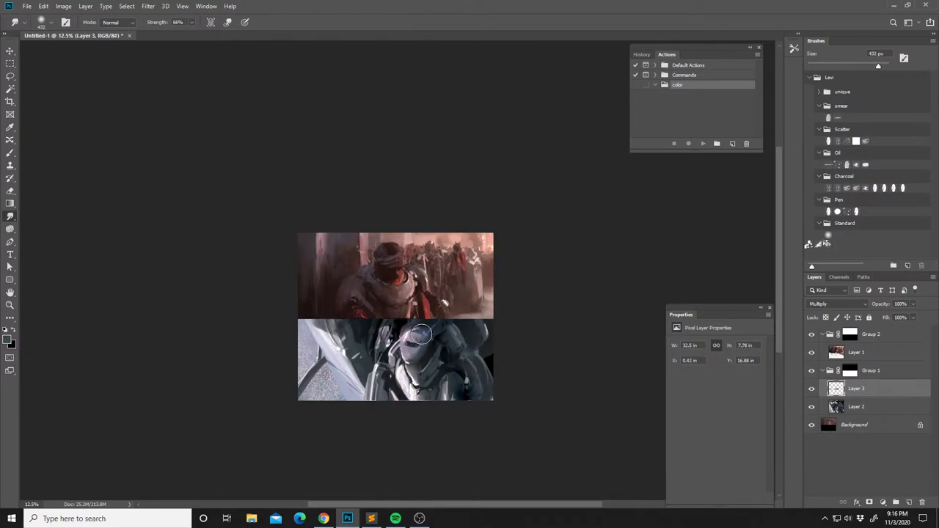
{"action": "left_click_drag", "start_coordinate": [415, 355], "coordinate": [400, 333]}
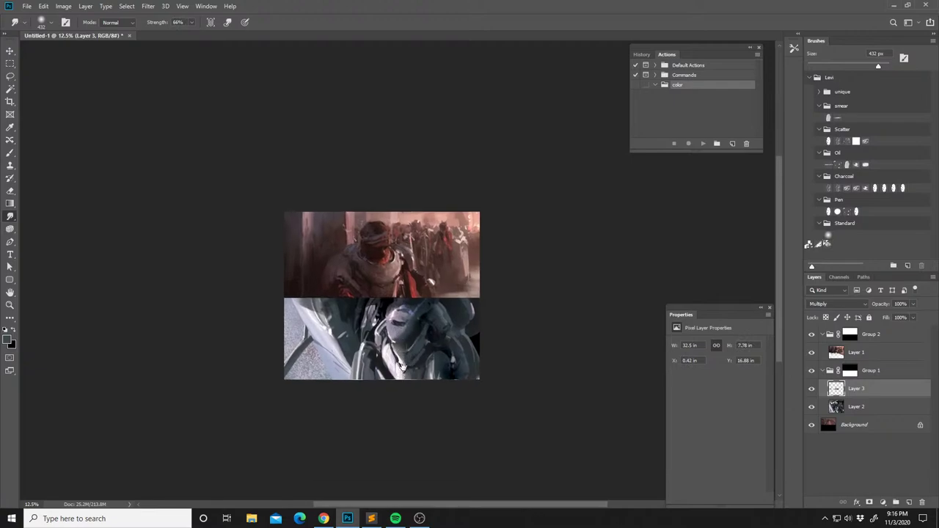
Merge the shadow layer down into Layer 2 and flip the canvas horizontally.
{"action": "key", "text": "ctrl"}
{"action": "key", "text": "ctrl+e"}
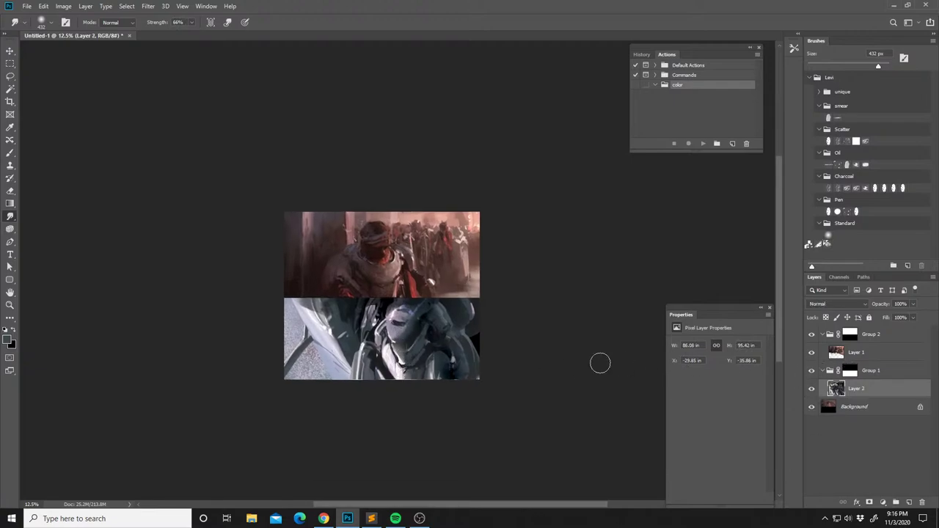
{"action": "key", "text": "ctrl+f"}
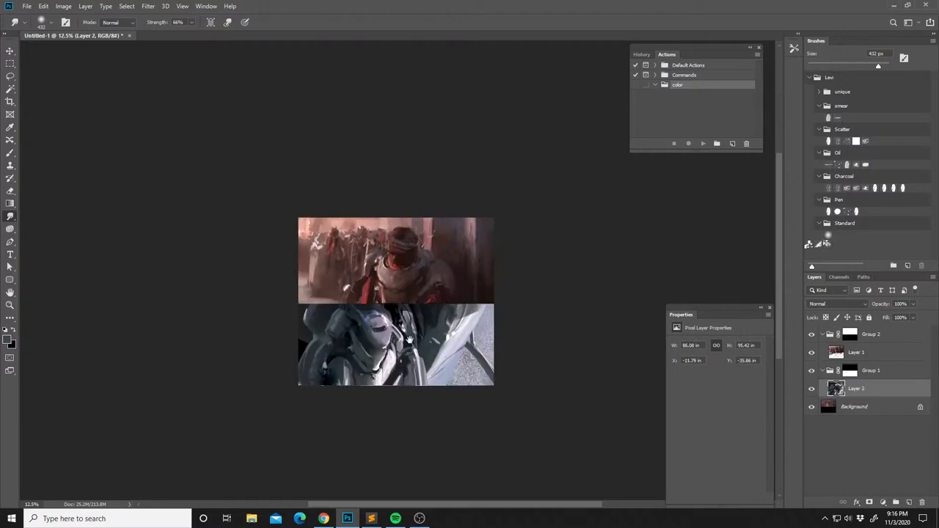
Try grey strokes along the shield's lower edge with 448 px and 88 px brushes, and undo the last stroke.
{"action": "key", "text": "l"}
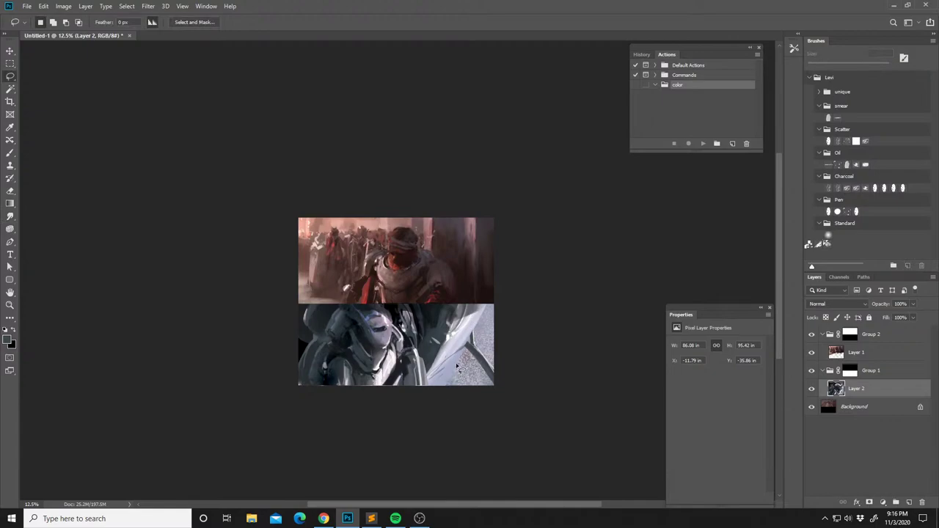
{"action": "key", "text": "b"}
{"action": "left_click", "coordinate": [476, 350], "text": "alt"}
{"action": "left_click_drag", "start_coordinate": [454, 369], "coordinate": [449, 385]}
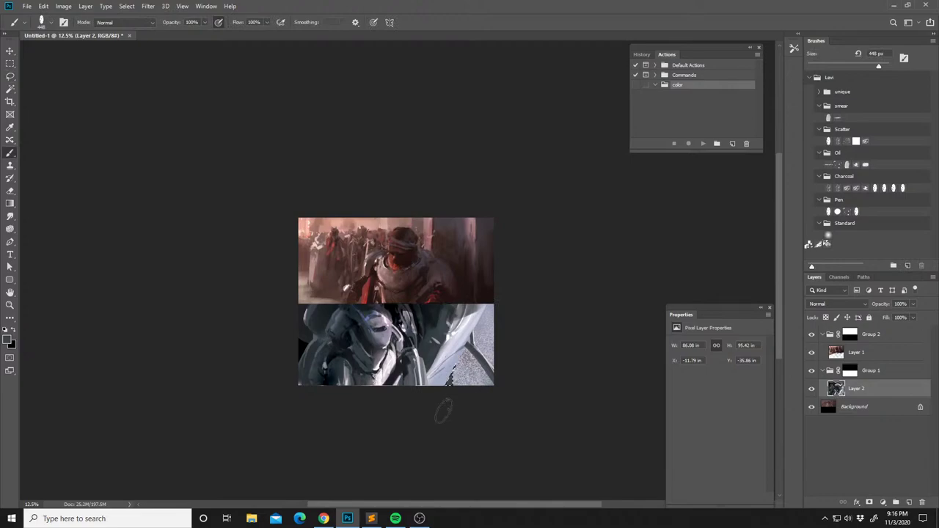
{"action": "right_click", "coordinate": [469, 341]}
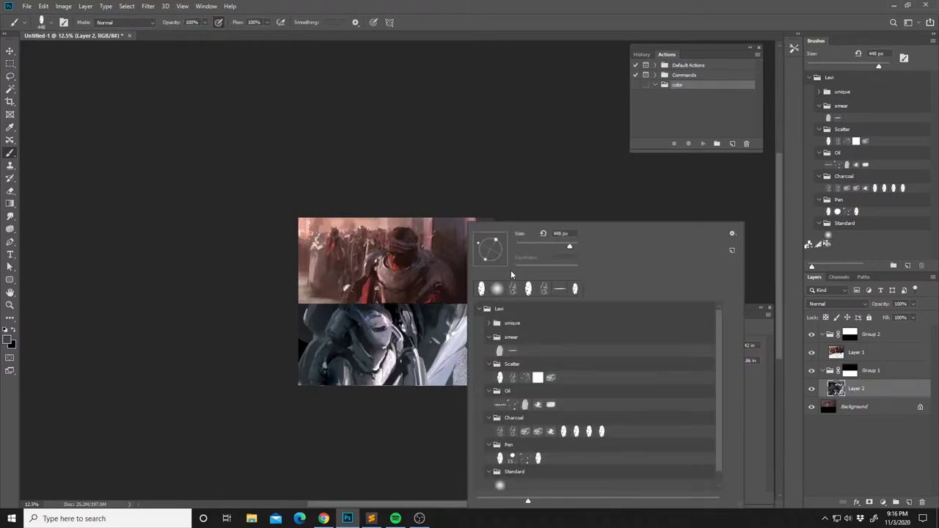
{"action": "left_click", "coordinate": [544, 247]}
{"action": "left_click", "coordinate": [454, 368]}
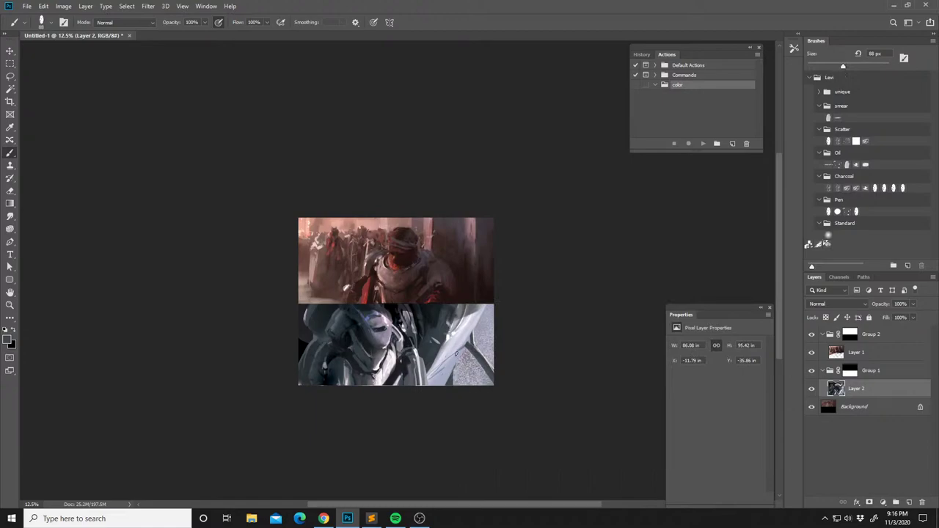
{"action": "right_click", "coordinate": [456, 355]}
{"action": "key", "text": "Return"}
{"action": "left_click_drag", "start_coordinate": [432, 376], "coordinate": [460, 358]}
{"action": "key", "text": "ctrl+z"}
Paint small details around the armoured arm with sampled tones and a 32 px brush, and flip the canvas horizontally.
{"action": "left_click", "coordinate": [467, 344], "text": "alt"}
{"action": "left_click", "coordinate": [416, 356], "text": "alt"}
{"action": "right_click", "coordinate": [428, 358]}
{"action": "left_click", "coordinate": [491, 251]}
{"action": "key", "text": "x"}
{"action": "key", "text": "ctrl+shift+h"}
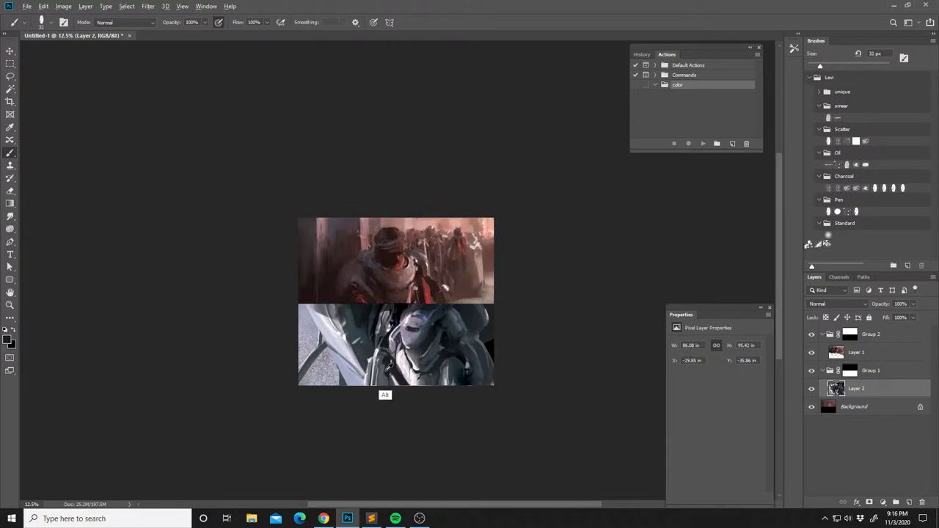
Refine the edge of the helmet with short strokes in tones sampled from the surrounding armour.
{"action": "left_click", "coordinate": [385, 366], "text": "alt"}
{"action": "left_click", "coordinate": [398, 336], "text": "alt"}
{"action": "left_click_drag", "start_coordinate": [400, 335], "coordinate": [397, 337]}
{"action": "left_click", "coordinate": [407, 318], "text": "alt"}
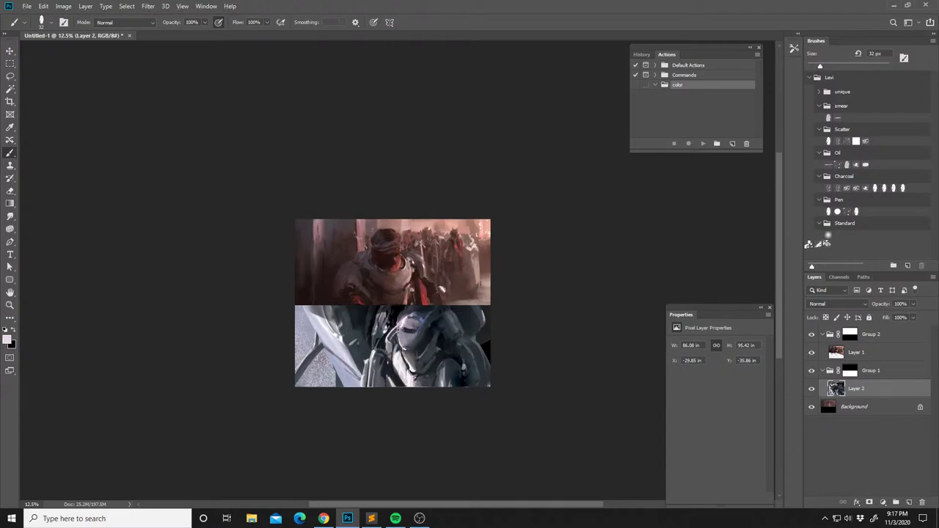
Reset the colours to a white foreground and sharpen the highlights and shadows on the helmet and chest plate with sampled greys.
{"action": "key", "text": "d"}
{"action": "key", "text": "x"}
{"action": "left_click", "coordinate": [398, 363], "text": "alt"}
{"action": "left_click", "coordinate": [403, 323], "text": "alt"}
{"action": "left_click", "coordinate": [402, 368], "text": "alt"}
{"action": "left_click", "coordinate": [403, 346], "text": "alt"}
{"action": "left_click", "coordinate": [406, 353], "text": "alt"}
Detail the armoured arm and the adjoining shield edge with fine strokes in sampled dark and pale blue-grey tones.
{"action": "left_click", "coordinate": [382, 359], "text": "alt"}
{"action": "left_click", "coordinate": [374, 366], "text": "alt"}
{"action": "left_click", "coordinate": [381, 362], "text": "alt"}
{"action": "left_click", "coordinate": [378, 351], "text": "alt"}
{"action": "left_click", "coordinate": [364, 353], "text": "alt"}
{"action": "left_click", "coordinate": [368, 355], "text": "alt"}
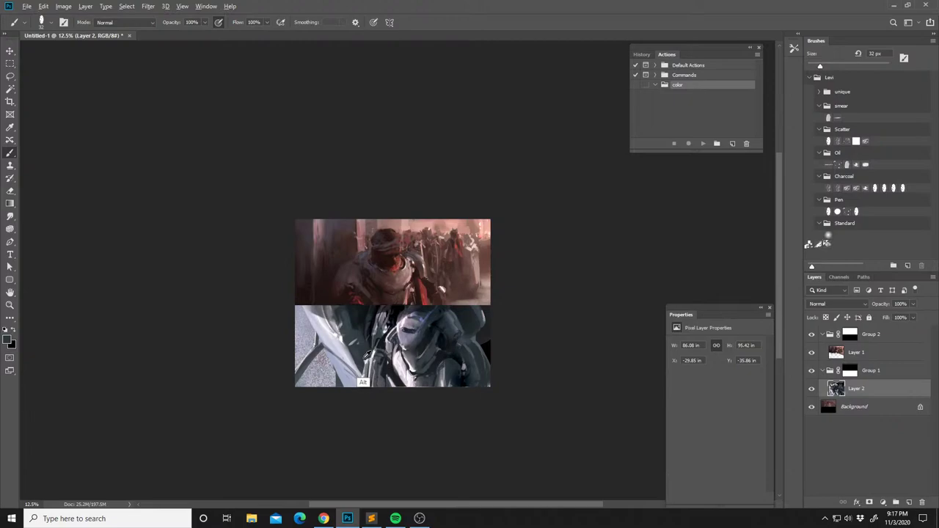
{"action": "left_click", "coordinate": [369, 357], "text": "alt"}
{"action": "left_click", "coordinate": [368, 354], "text": "alt"}
{"action": "mouse_move", "coordinate": [369, 354]}
{"action": "left_mouse_down"}
{"action": "mouse_move", "coordinate": [360, 383]}
{"action": "mouse_move", "coordinate": [364, 365]}
{"action": "left_mouse_up"}
{"action": "left_click", "coordinate": [359, 387], "text": "alt"}
{"action": "left_click_drag", "start_coordinate": [372, 316], "coordinate": [368, 323]}
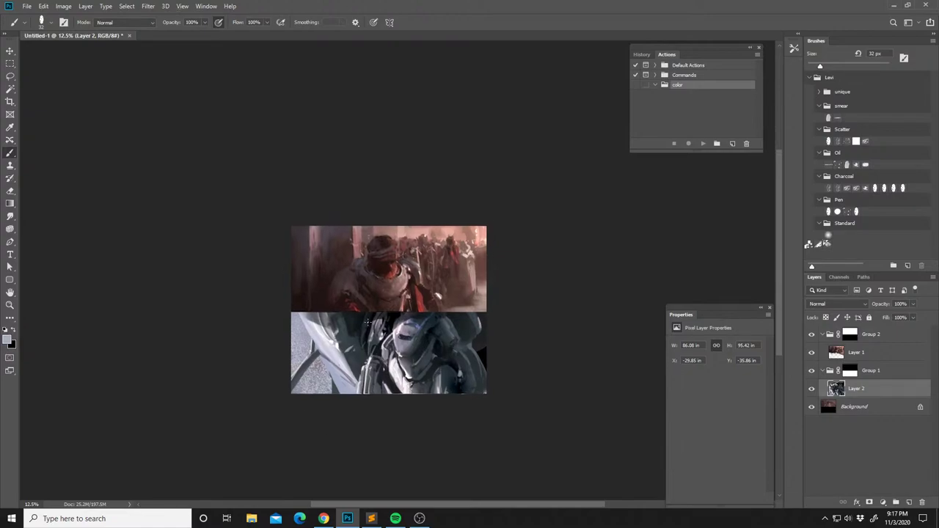
Flip the canvas horizontally and compare the armoured painting with Layer 2 hidden and shown.
{"action": "key", "text": "ctrl+shift+h"}
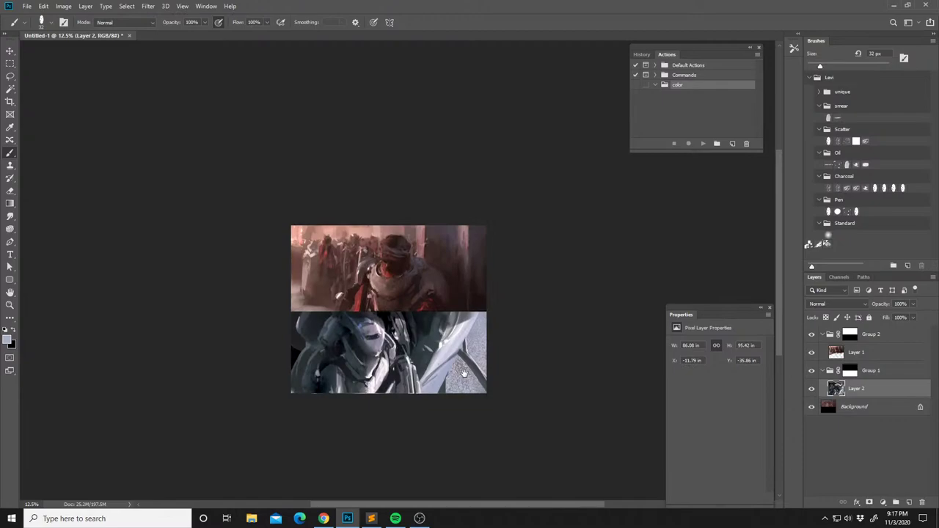
{"action": "left_click_drag", "start_coordinate": [451, 322], "coordinate": [464, 322]}
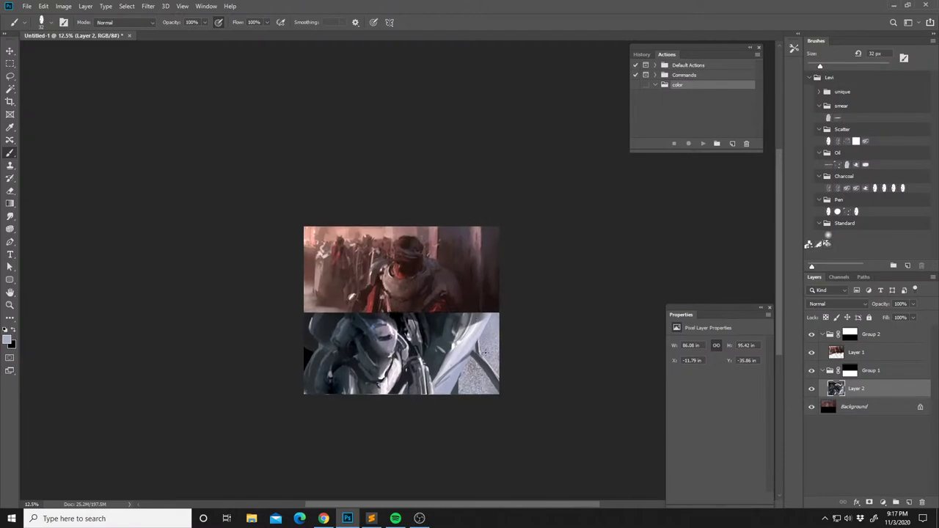
{"action": "left_click_drag", "start_coordinate": [479, 379], "coordinate": [472, 385]}
{"action": "left_click", "coordinate": [812, 388]}
{"action": "left_click", "coordinate": [811, 389]}
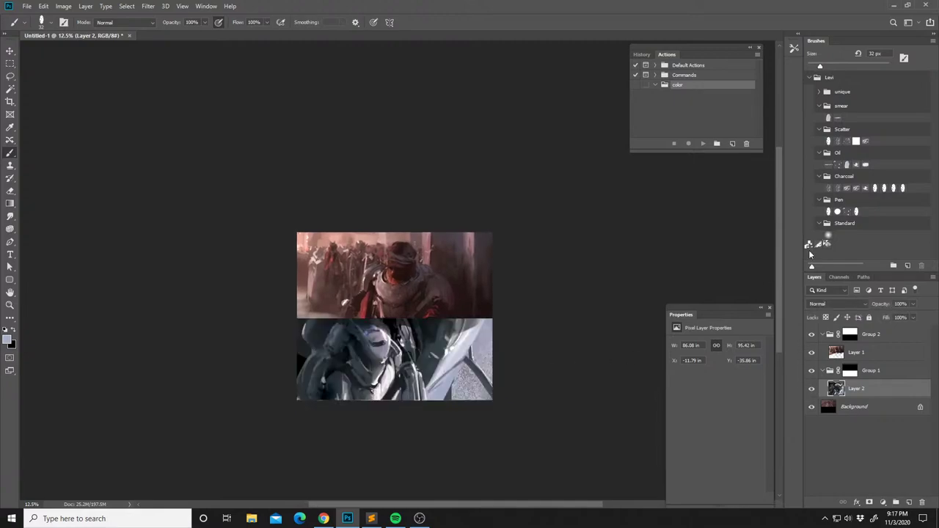
Duplicate Layer 2 and apply a Gradient Map running from black through golden brown to cream to the copy.
{"action": "key", "text": "ctrl+j"}
{"action": "key", "text": "ctrl+shift+g"}
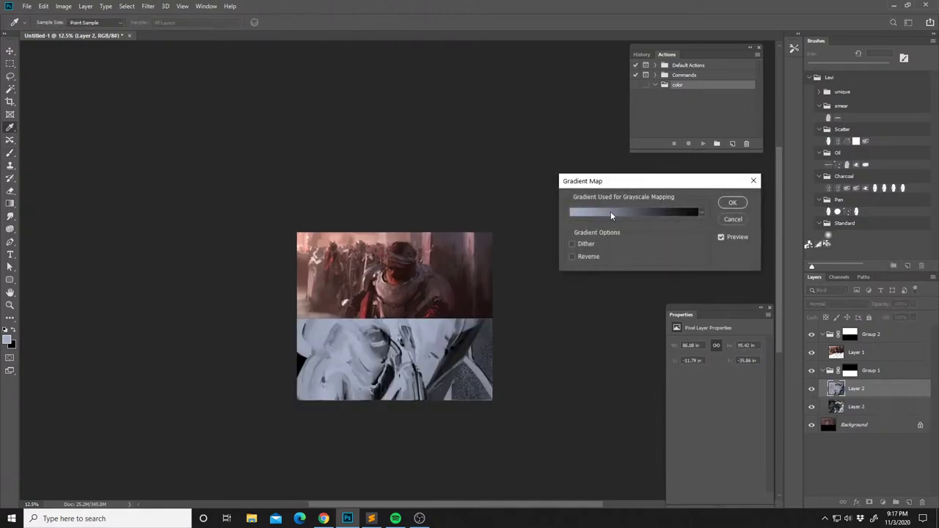
{"action": "left_click", "coordinate": [610, 213]}
{"action": "left_click", "coordinate": [706, 134]}
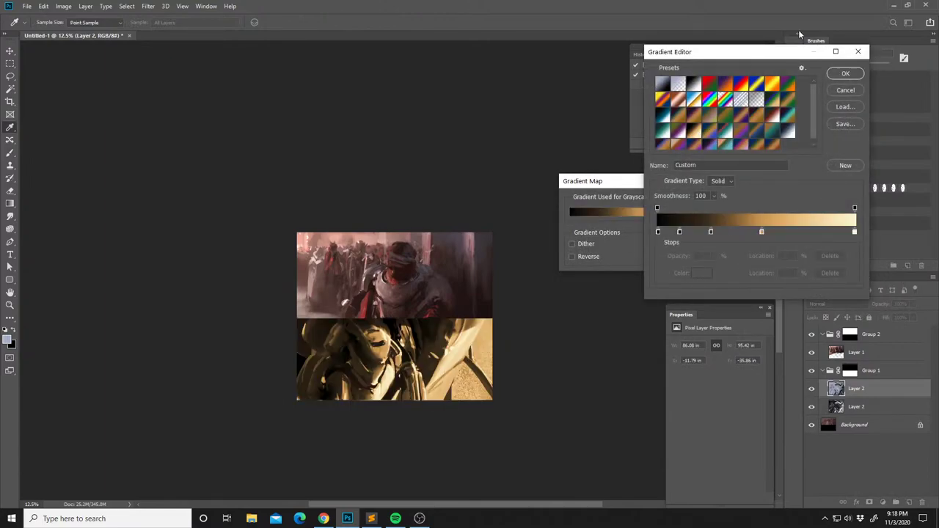
{"action": "left_click", "coordinate": [845, 76]}
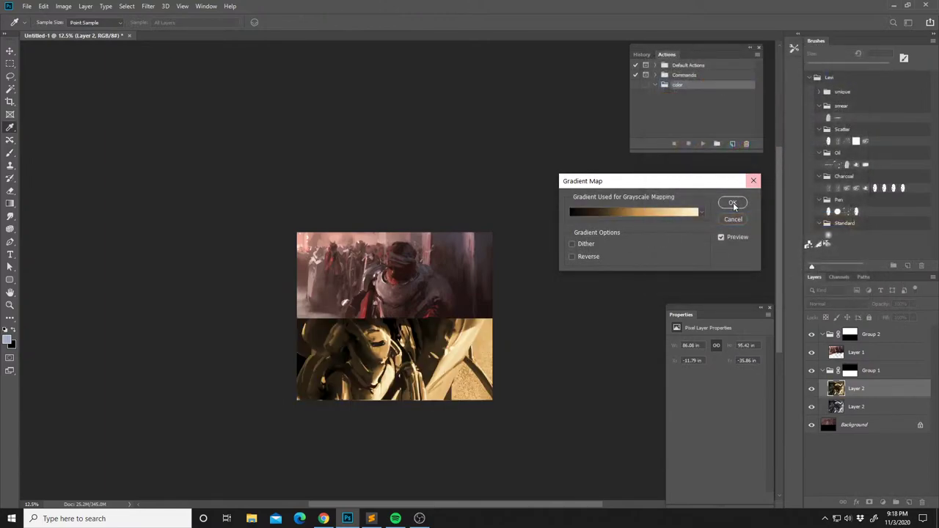
{"action": "left_click", "coordinate": [735, 207]}
Set the golden copy's blend mode to Soft Light and its opacity to 57%.
{"action": "left_click", "coordinate": [834, 304]}
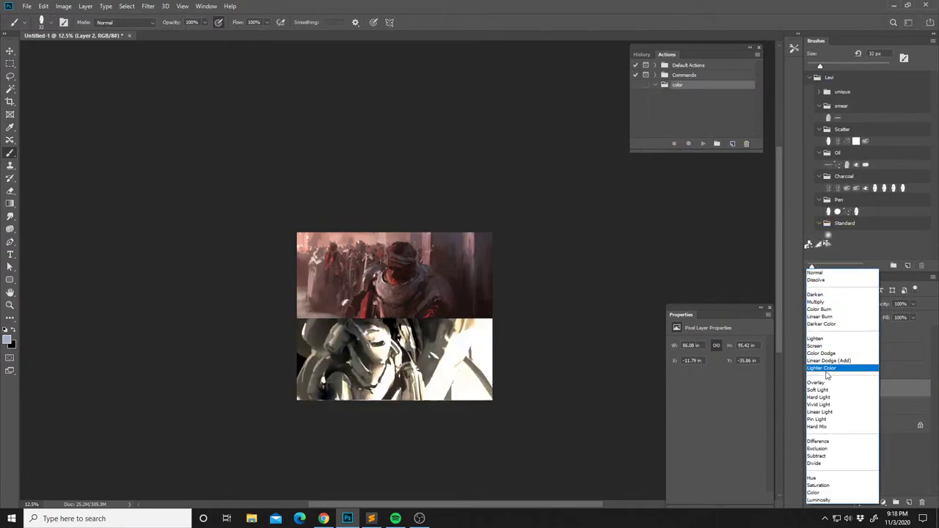
{"action": "left_click", "coordinate": [824, 390]}
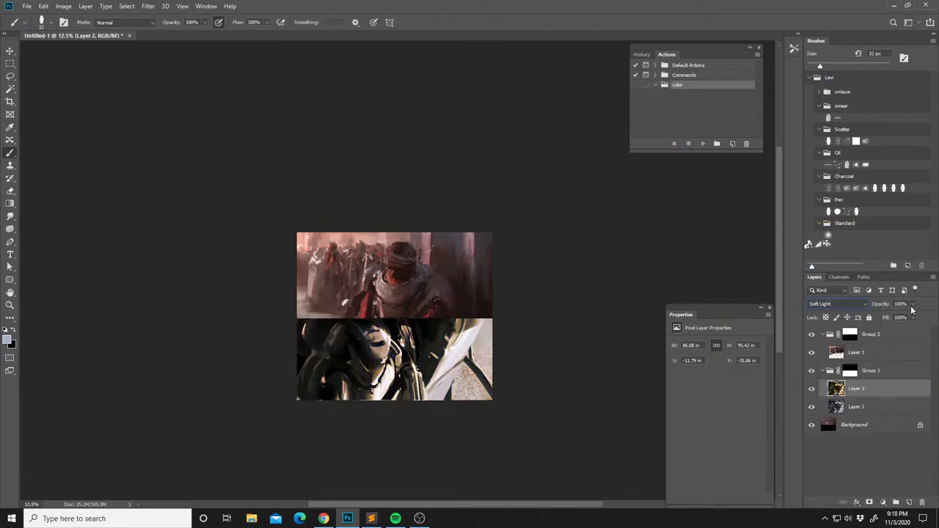
{"action": "left_click_drag", "start_coordinate": [896, 318], "coordinate": [894, 319]}
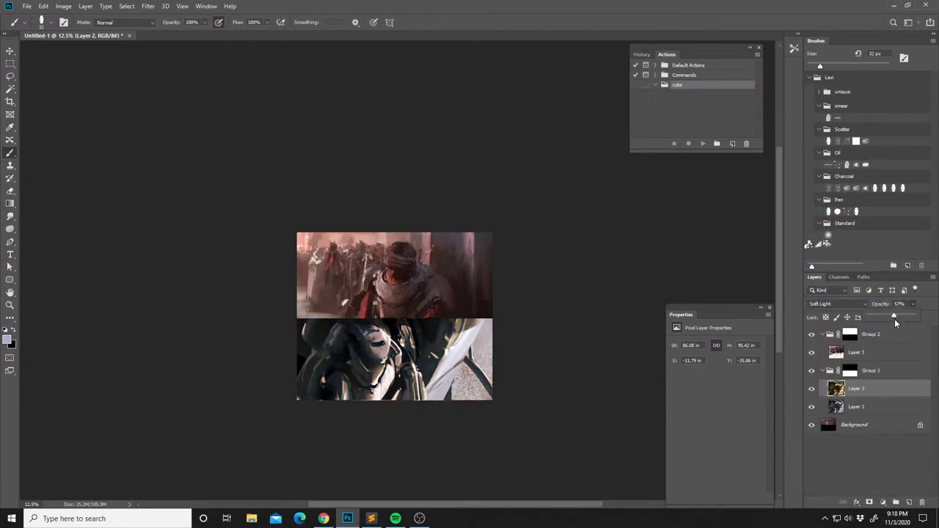
Flip the canvas horizontally, compare the armour with the golden copy hidden and shown, and merge the copy into Layer 2.
{"action": "mouse_move", "coordinate": [440, 330]}
{"action": "left_mouse_down"}
{"action": "mouse_move", "coordinate": [460, 303]}
{"action": "mouse_move", "coordinate": [437, 320]}
{"action": "left_mouse_up"}
{"action": "key", "text": "ctrl+f"}
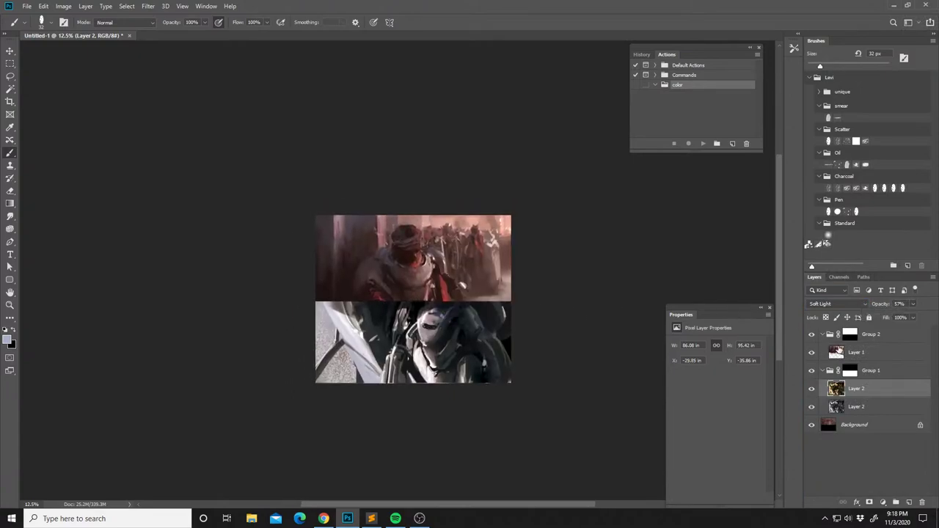
{"action": "left_click", "coordinate": [811, 389]}
{"action": "left_click", "coordinate": [811, 389]}
{"action": "left_click_drag", "start_coordinate": [493, 372], "coordinate": [496, 399]}
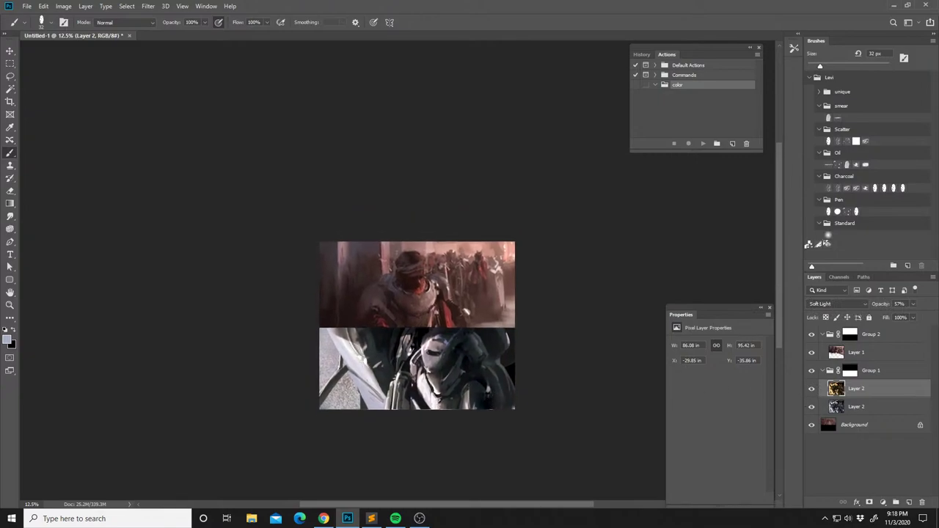
{"action": "left_click", "coordinate": [912, 304]}
{"action": "key", "text": "ctrl+e"}
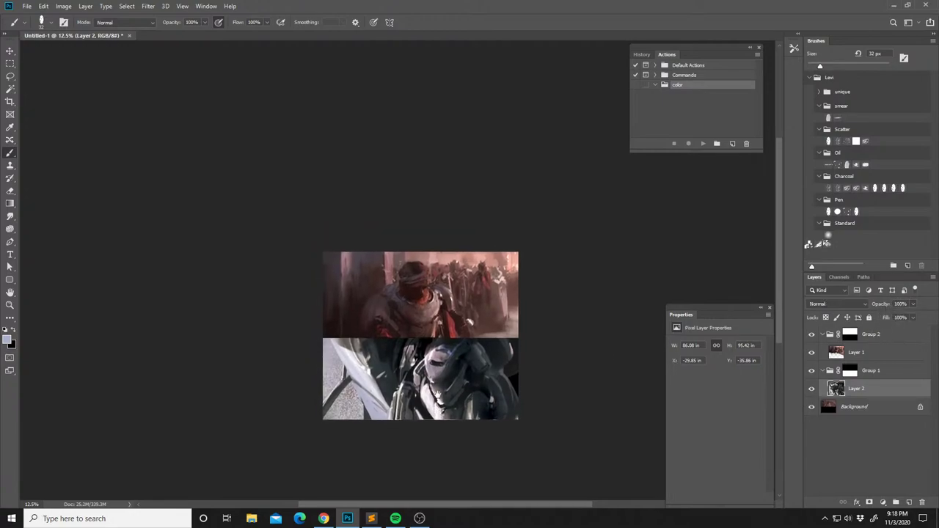
On Layer 1, lasso a patch at the crowd's feet and paint the robes with sampled reddish tones using a 168 px brush.
{"action": "left_click", "coordinate": [839, 355]}
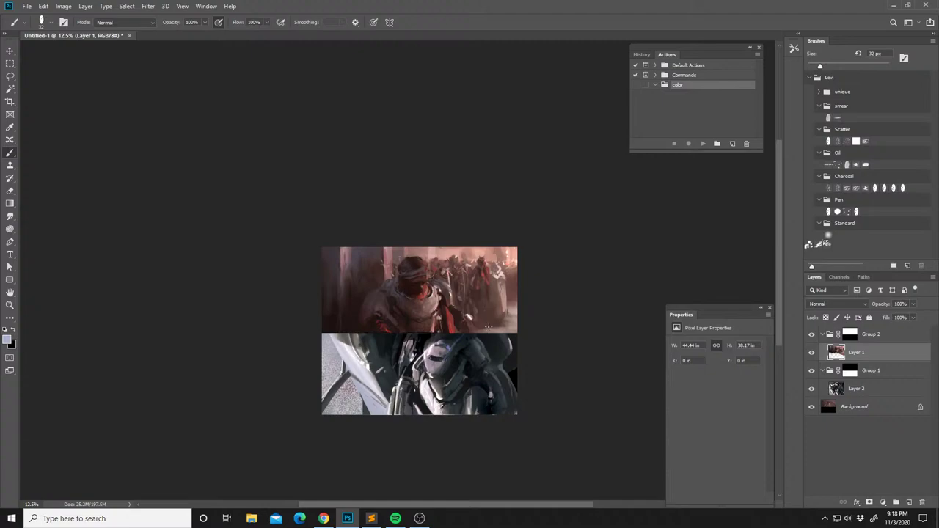
{"action": "key", "text": "l"}
{"action": "mouse_move", "coordinate": [476, 325]}
{"action": "left_mouse_down"}
{"action": "mouse_move", "coordinate": [496, 336]}
{"action": "mouse_move", "coordinate": [503, 325]}
{"action": "mouse_move", "coordinate": [476, 328]}
{"action": "left_mouse_up"}
{"action": "key", "text": "b"}
{"action": "left_click", "coordinate": [477, 300], "text": "alt"}
{"action": "right_click", "coordinate": [520, 310]}
{"action": "left_click_drag", "start_coordinate": [580, 249], "coordinate": [609, 248]}
{"action": "left_click", "coordinate": [484, 274], "text": "alt"}
{"action": "left_click", "coordinate": [484, 272], "text": "alt"}
Lasso a narrow area beside the pale-robed figure in the crowd and paint it with a sampled pale pink.
{"action": "key", "text": "k"}
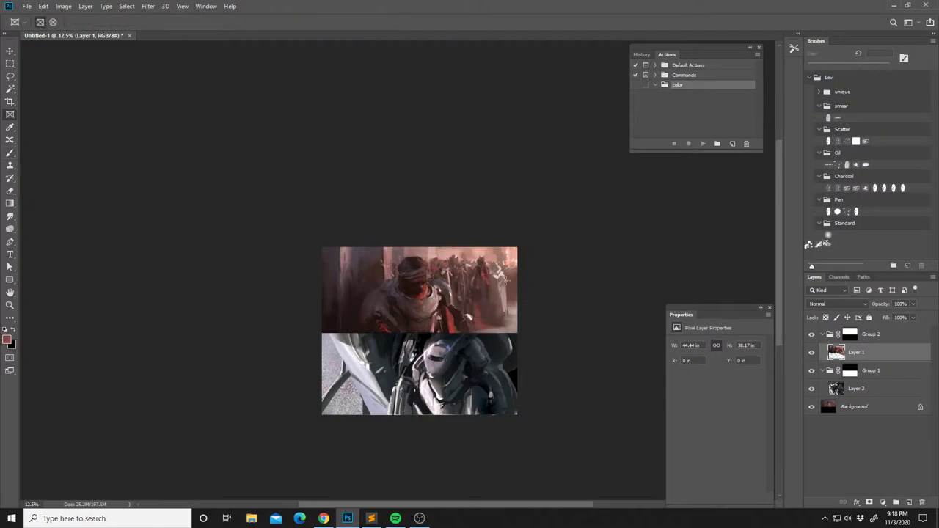
{"action": "key", "text": "l"}
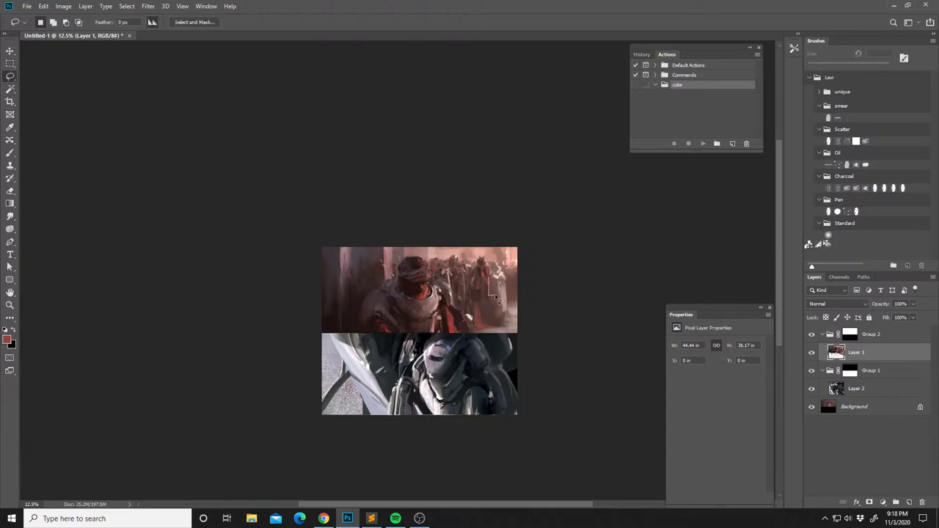
{"action": "key", "text": "shift"}
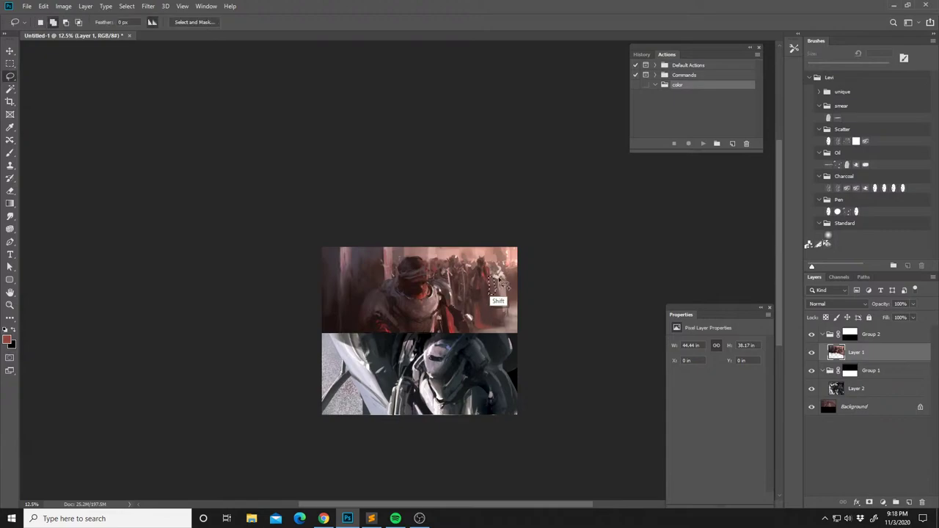
{"action": "key", "text": "b"}
{"action": "left_click", "coordinate": [495, 288], "text": "alt"}
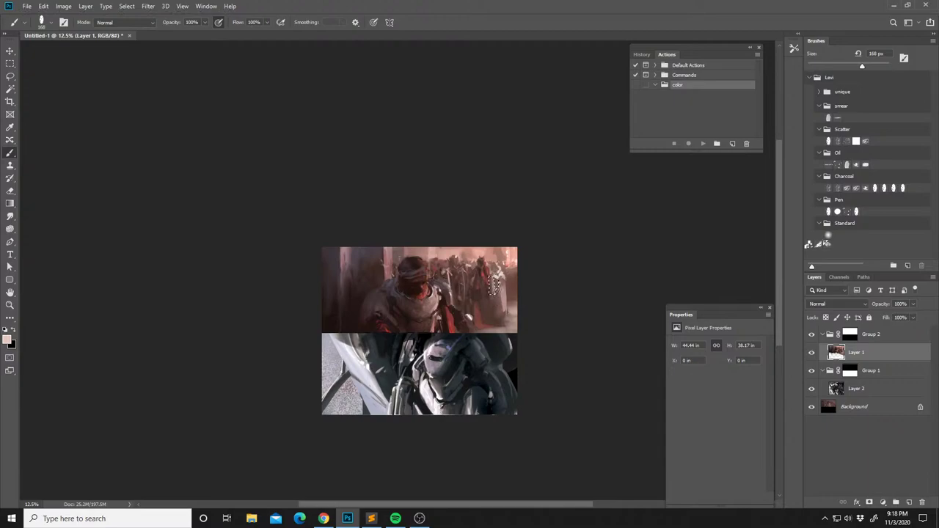
Set the brush size to 51 px and refine the red-cloaked crowd figure with tones sampled around its head and robe.
{"action": "right_click", "coordinate": [507, 313]}
{"action": "left_click", "coordinate": [575, 245]}
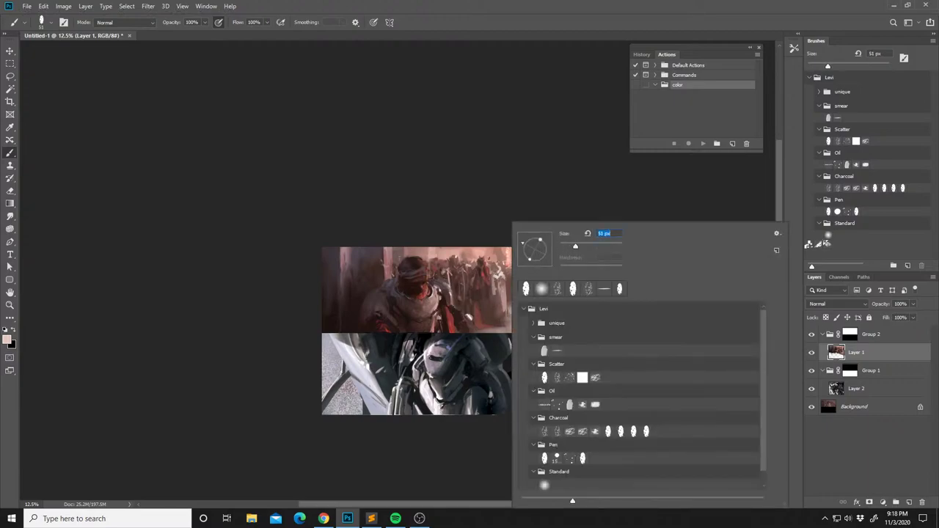
{"action": "left_click", "coordinate": [477, 265], "text": "alt"}
{"action": "left_click", "coordinate": [481, 254], "text": "alt"}
{"action": "left_click", "coordinate": [481, 260], "text": "alt"}
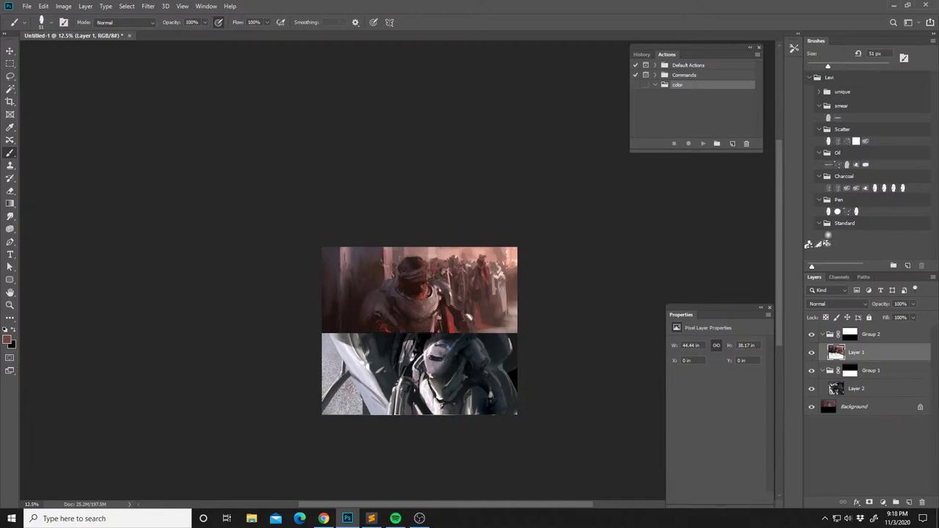
{"action": "left_click", "coordinate": [471, 288], "text": "alt"}
Lasso a patch above the crowd's heads and paint around their silhouette with sampled peach background tones.
{"action": "key", "text": "l"}
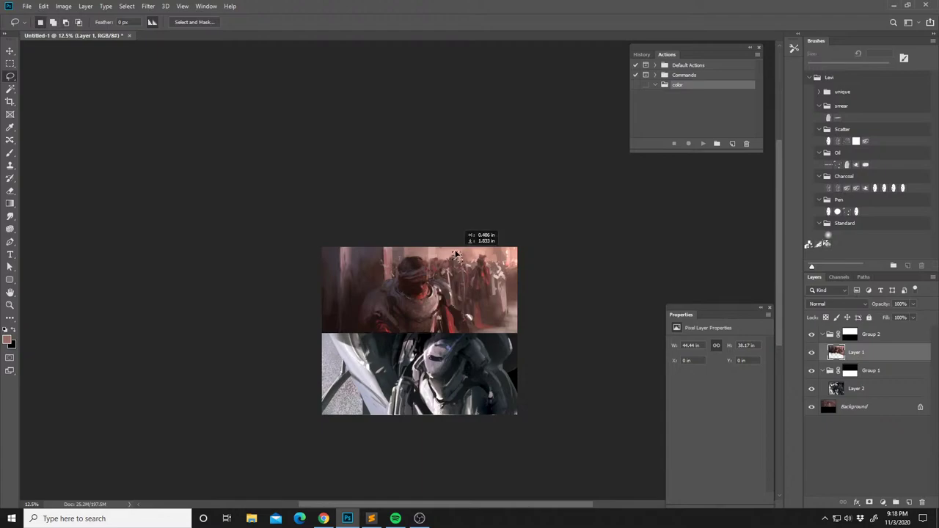
{"action": "key", "text": "b"}
{"action": "left_click", "coordinate": [456, 254], "text": "alt"}
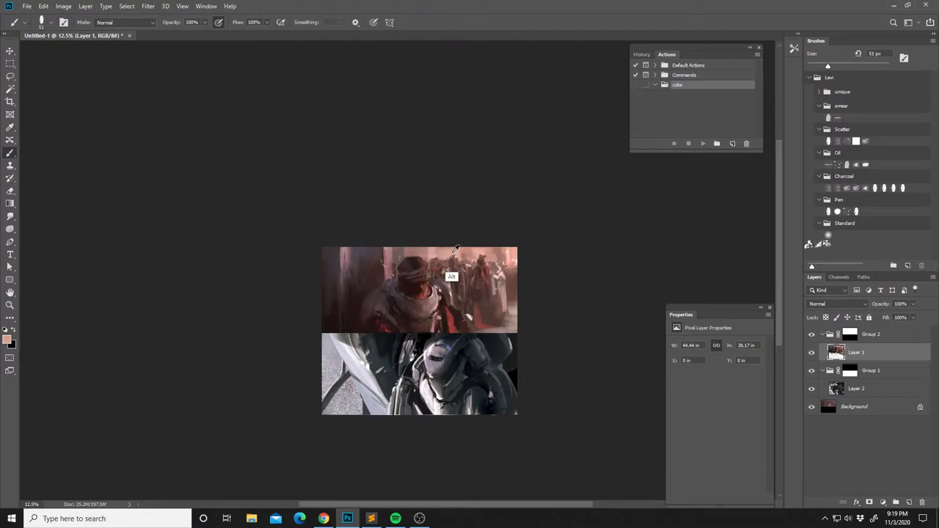
{"action": "left_click", "coordinate": [447, 252], "text": "alt"}
Lasso small patches in the crowd next to the main figure's head and rework them with sampled tones.
{"action": "key", "text": "l"}
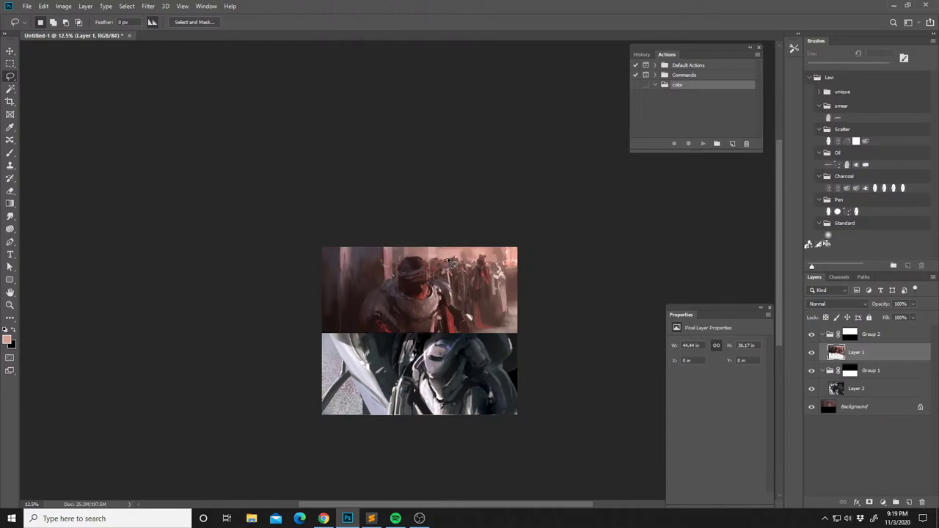
{"action": "left_click_drag", "start_coordinate": [440, 267], "coordinate": [444, 255]}
{"action": "key", "text": "b"}
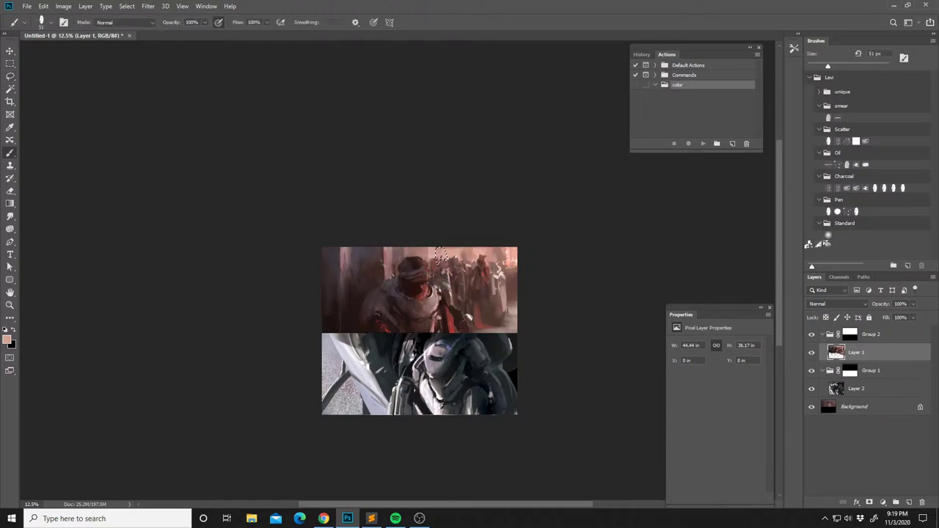
{"action": "key", "text": "ctrl+d"}
{"action": "key", "text": "l"}
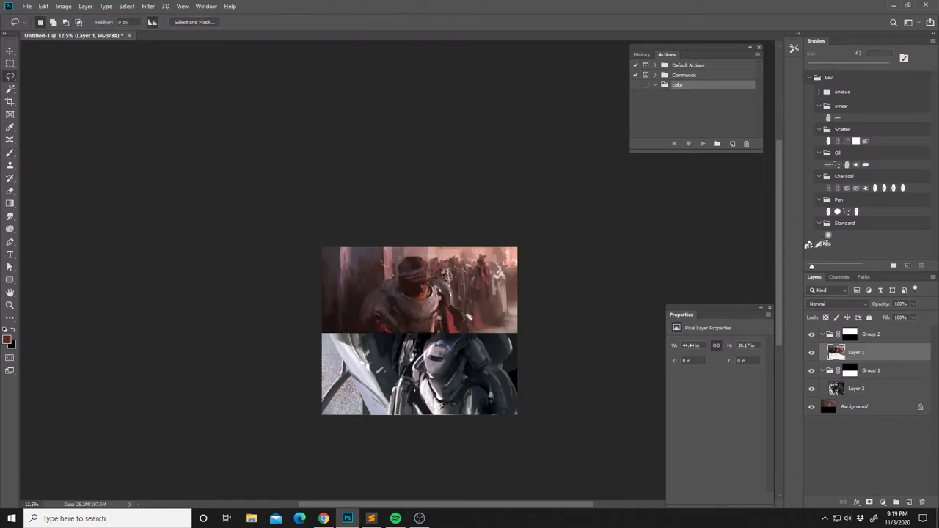
{"action": "left_click", "coordinate": [444, 272], "text": "alt"}
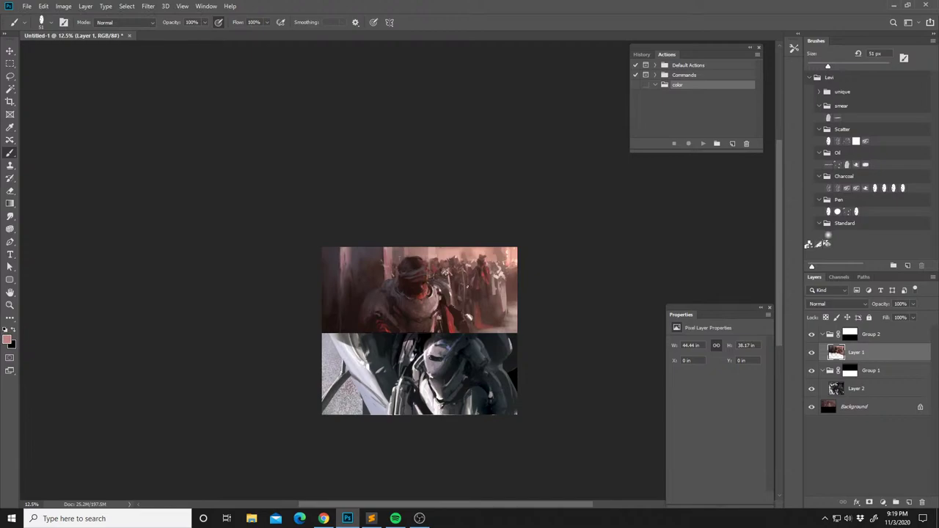
Lasso part of the pale-robed figure and brighten it with a sampled pale pink using the brush in Color Dodge mode.
{"action": "key", "text": "l"}
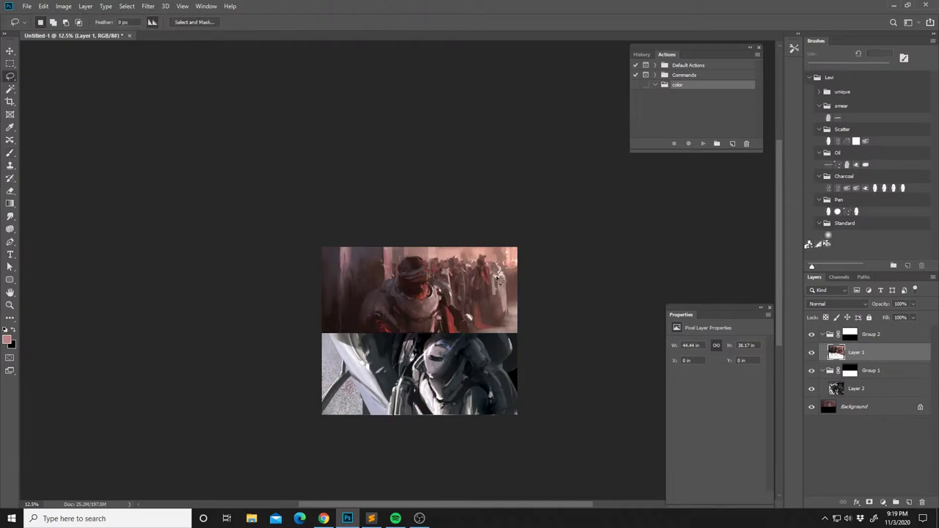
{"action": "key", "text": "b"}
{"action": "left_click", "coordinate": [497, 276], "text": "alt"}
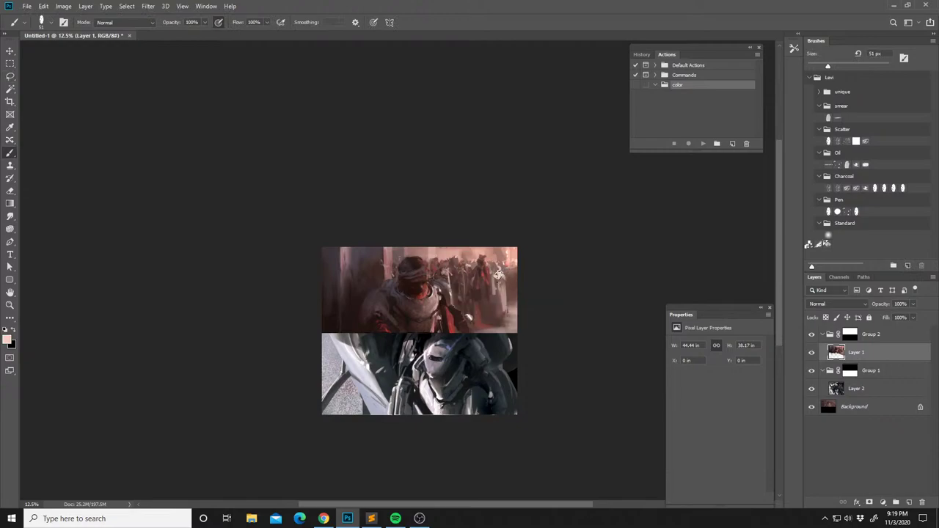
{"action": "right_click", "coordinate": [497, 276], "text": "shift"}
{"action": "left_click", "coordinate": [539, 346]}
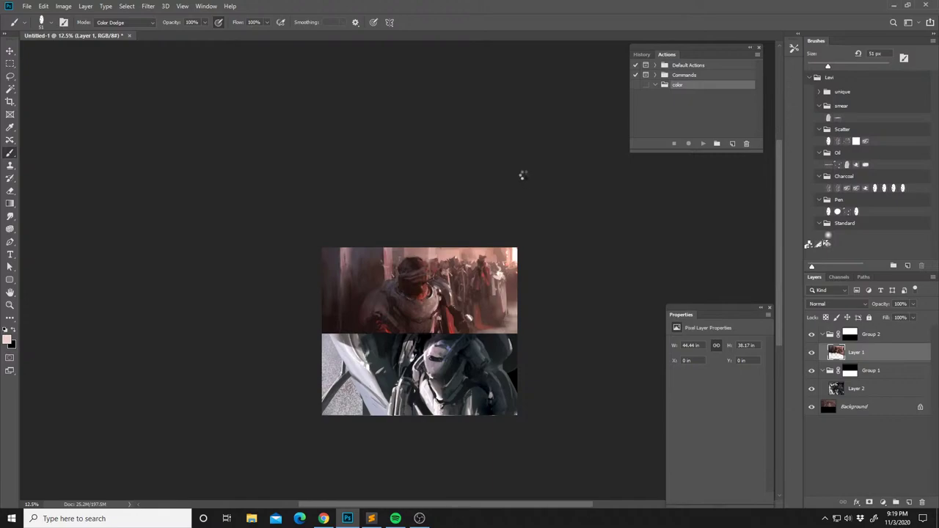
Flip the canvas horizontally and add bright highlights around the pale-robed figure with a 21 px brush in a sampled near-white.
{"action": "key", "text": "ctrl+shift+h"}
{"action": "left_click", "coordinate": [325, 262], "text": "alt"}
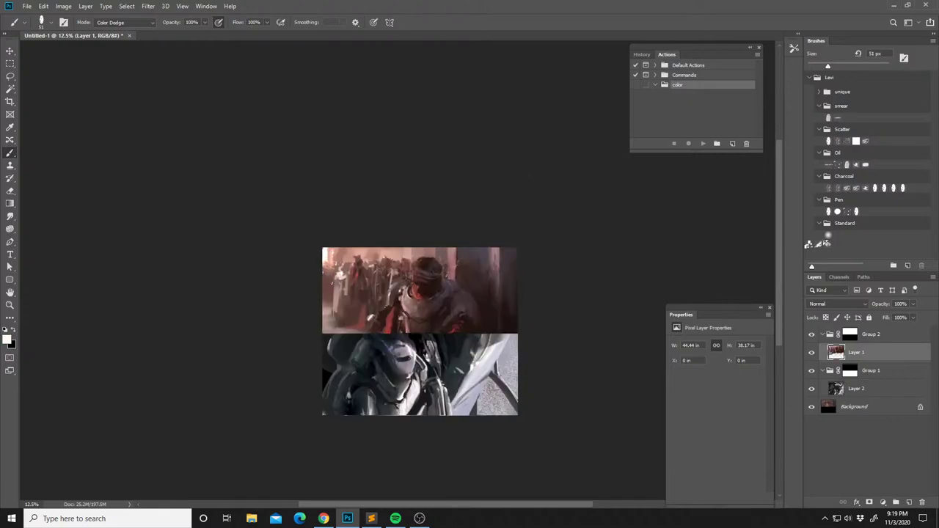
{"action": "right_click", "coordinate": [353, 304]}
{"action": "left_click", "coordinate": [380, 247]}
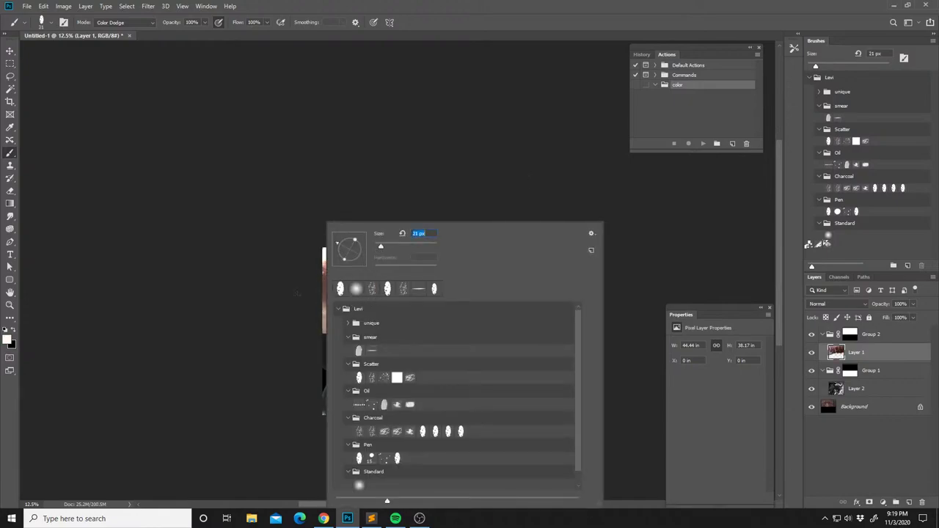
{"action": "key", "text": "Return"}
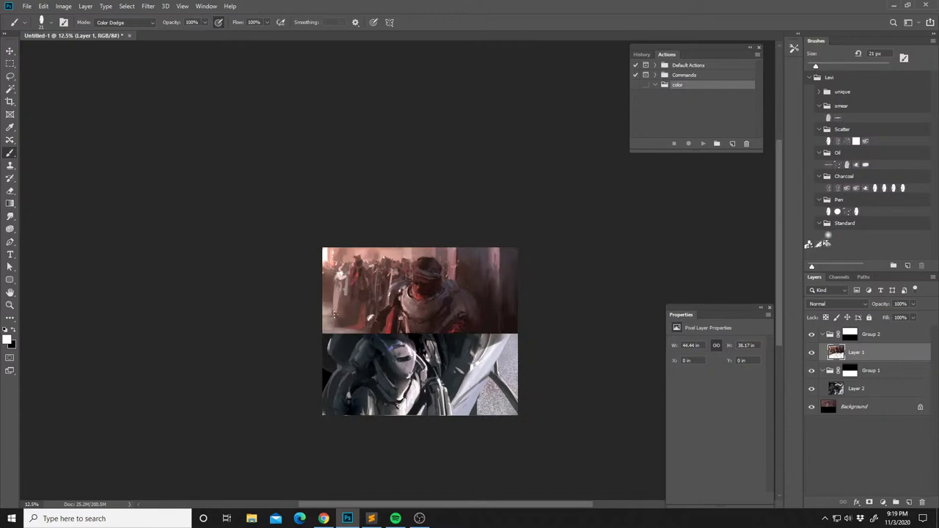
Brighten the ground beside the crowd with a soft round 369 px Color Dodge brush.
{"action": "right_click", "coordinate": [334, 315]}
{"action": "left_click", "coordinate": [368, 288]}
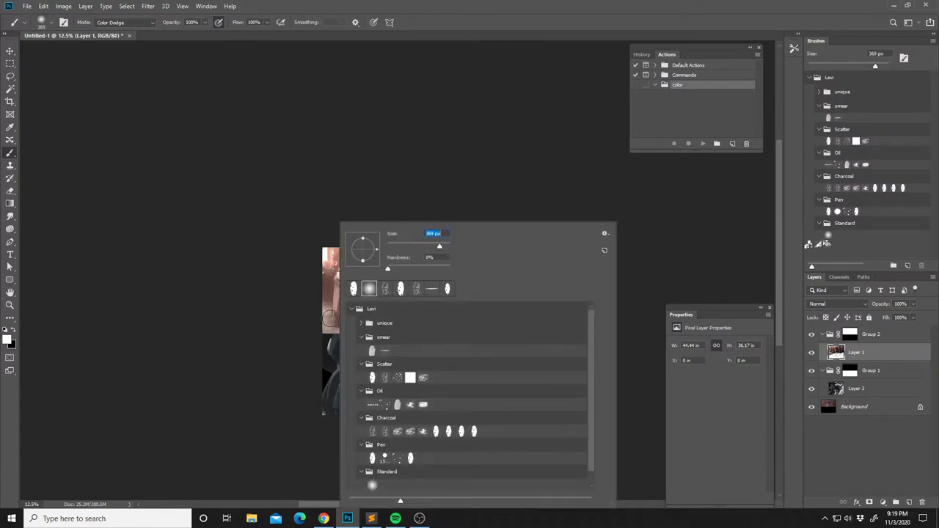
{"action": "key", "text": "Return"}
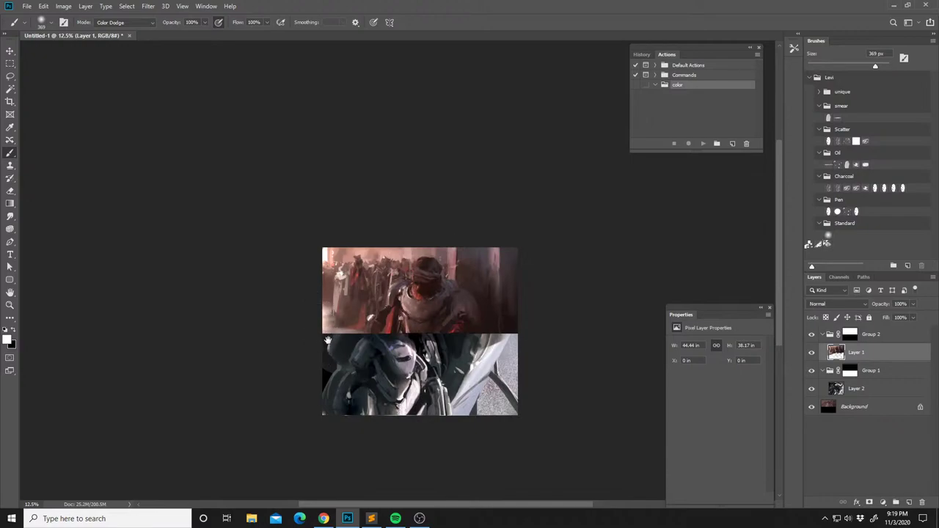
Lasso the light strip at the crowd painting's outer edge and blend it with the 432 px Smudge tool.
{"action": "key", "text": "l"}
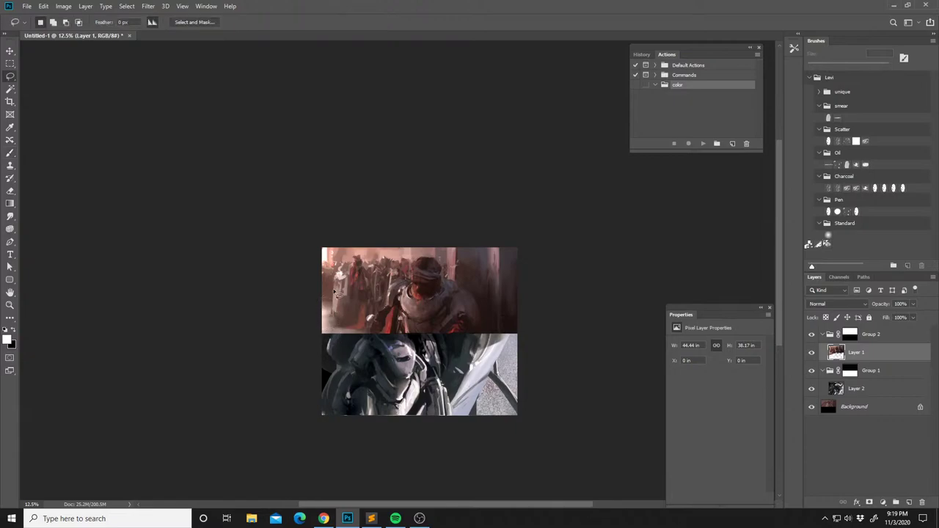
{"action": "left_click_drag", "start_coordinate": [323, 289], "coordinate": [322, 278]}
{"action": "left_click", "coordinate": [9, 217]}
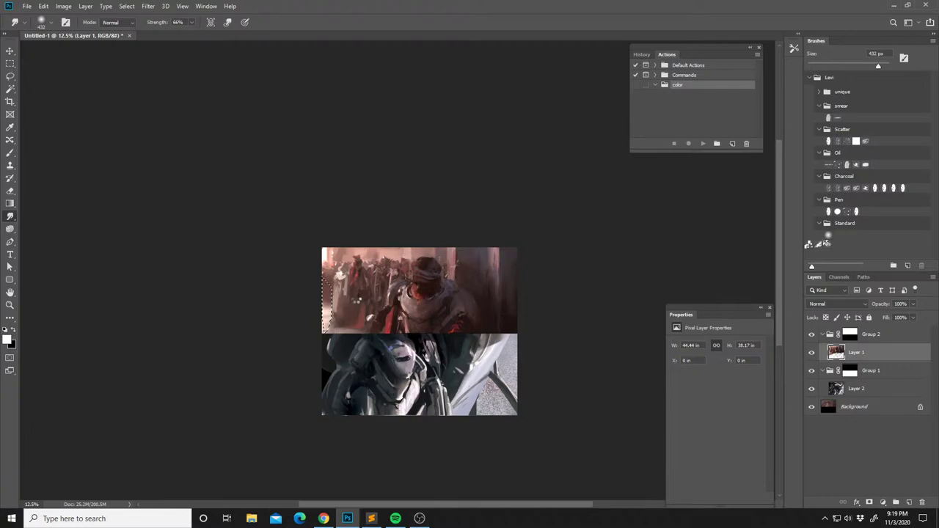
{"action": "key", "text": "ctrl+d"}
Soften the crowd beside the main figure with the Smudge tool at 66% strength, and flip the canvas horizontally.
{"action": "mouse_move", "coordinate": [361, 301]}
{"action": "left_mouse_down"}
{"action": "mouse_move", "coordinate": [355, 343]}
{"action": "mouse_move", "coordinate": [357, 317]}
{"action": "mouse_move", "coordinate": [396, 308]}
{"action": "left_mouse_up"}
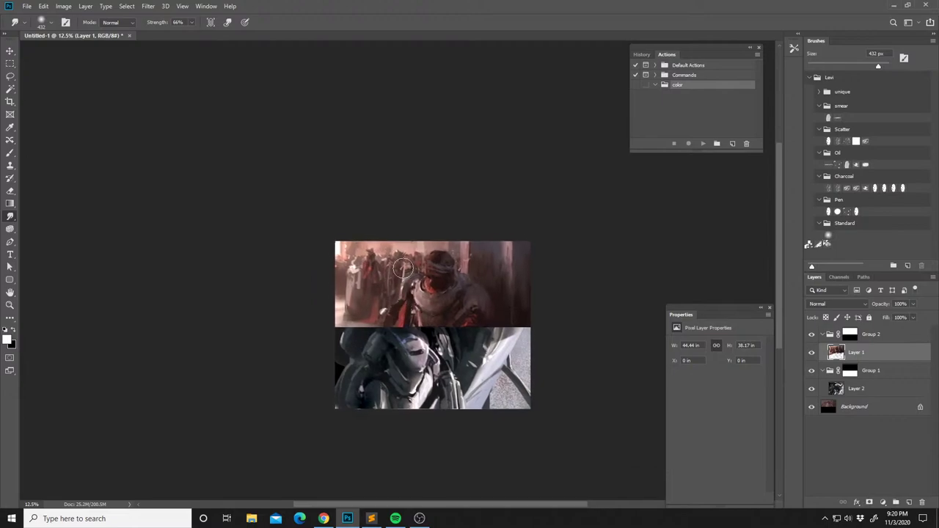
{"action": "left_click_drag", "start_coordinate": [431, 393], "coordinate": [415, 353]}
{"action": "key", "text": "ctrl+shift+h"}
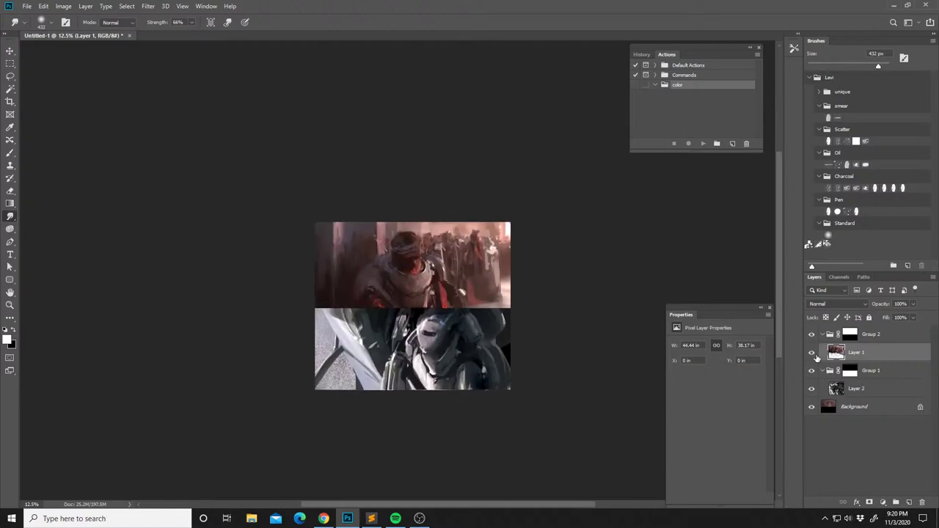
Sample areas of the crowd with the 81 px Clone Stamp tool to retouch the crowd painting's outer edge.
{"action": "left_click_drag", "start_coordinate": [460, 297], "coordinate": [456, 312]}
{"action": "key", "text": "s"}
{"action": "left_click", "coordinate": [472, 277], "text": "alt"}
{"action": "left_click", "coordinate": [477, 278], "text": "alt"}
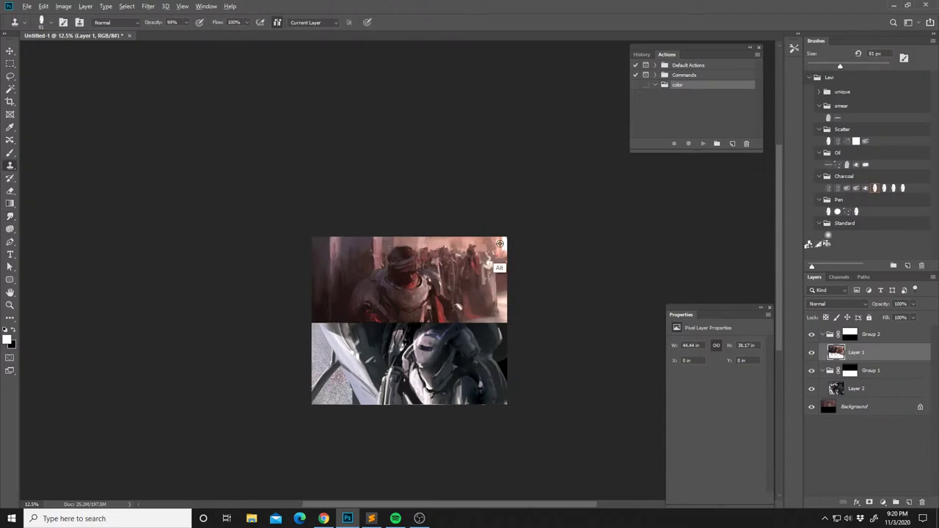
{"action": "key", "text": "l"}
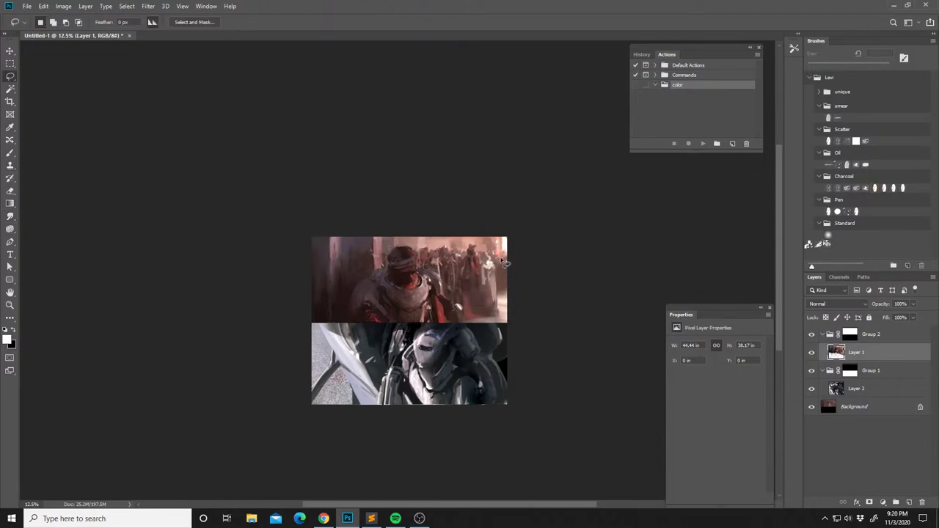
Sample a reddish brown from the crowd painting and set the soft 369 px brush to Normal blending mode.
{"action": "key", "text": "shift"}
{"action": "key", "text": "b"}
{"action": "key", "text": "alt"}
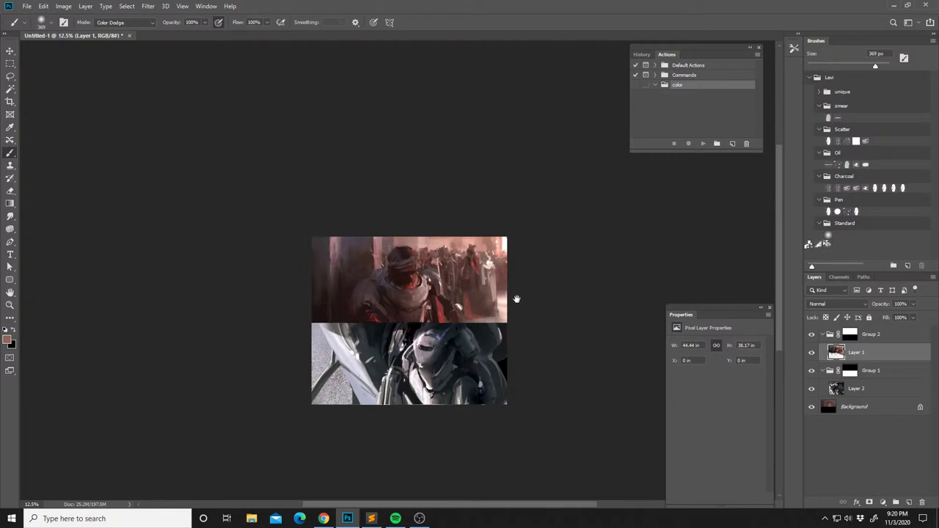
{"action": "key", "text": "l"}
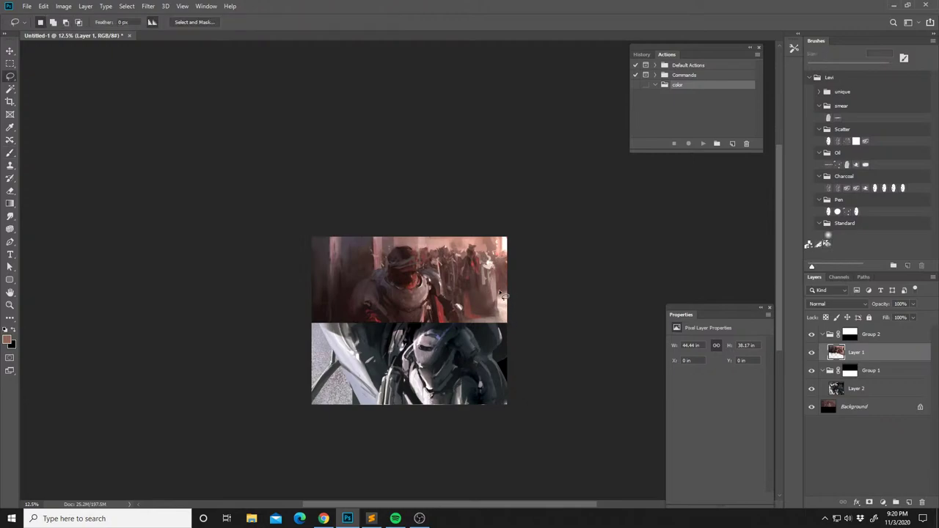
{"action": "key", "text": "b"}
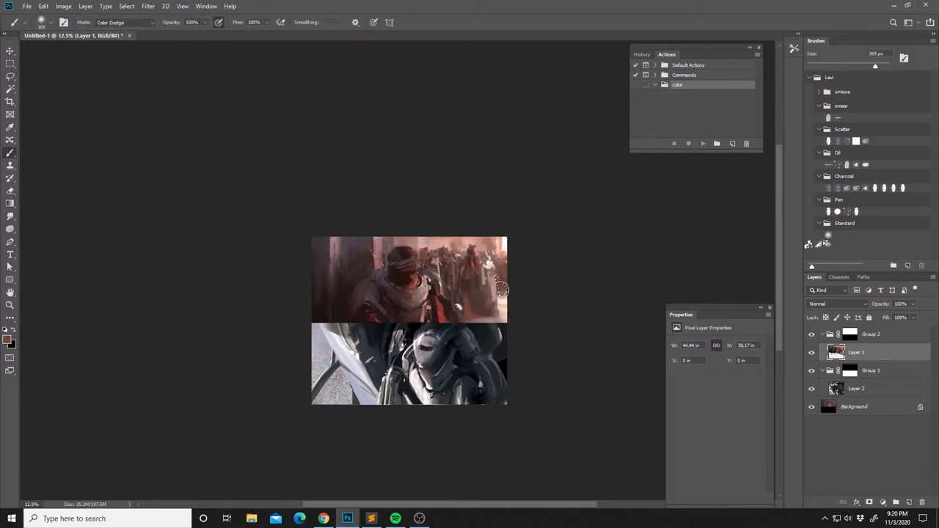
{"action": "right_click", "coordinate": [504, 289], "text": "shift"}
{"action": "left_click", "coordinate": [528, 243]}
{"action": "left_click_drag", "start_coordinate": [504, 297], "coordinate": [510, 303]}
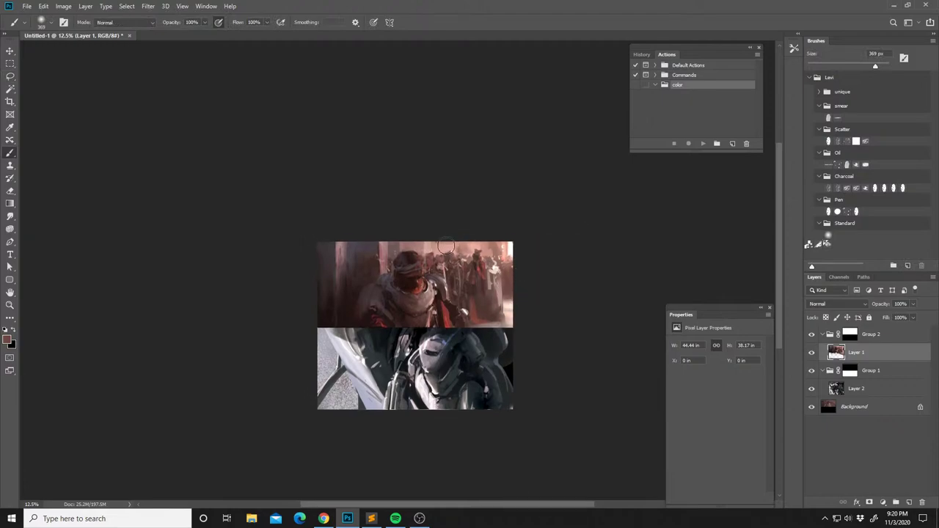
{"action": "key", "text": "l"}
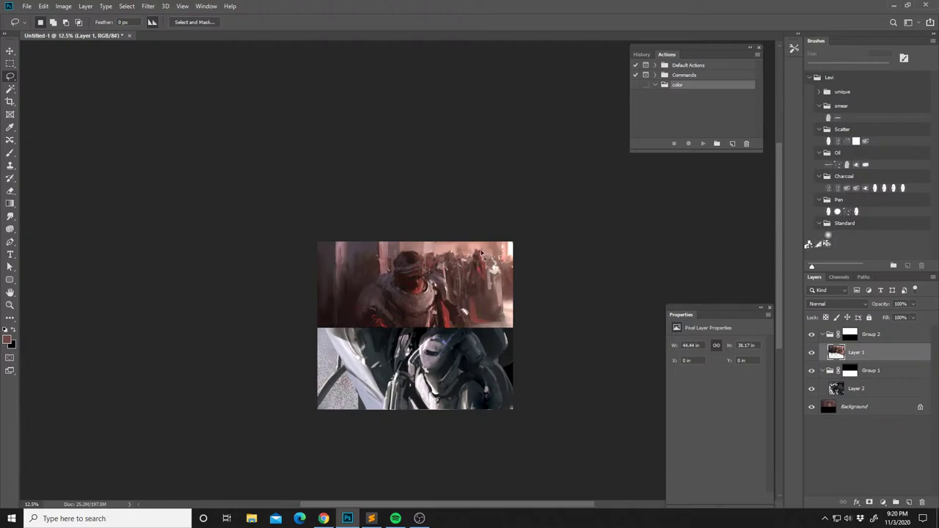
{"action": "left_click_drag", "start_coordinate": [424, 268], "coordinate": [425, 269]}
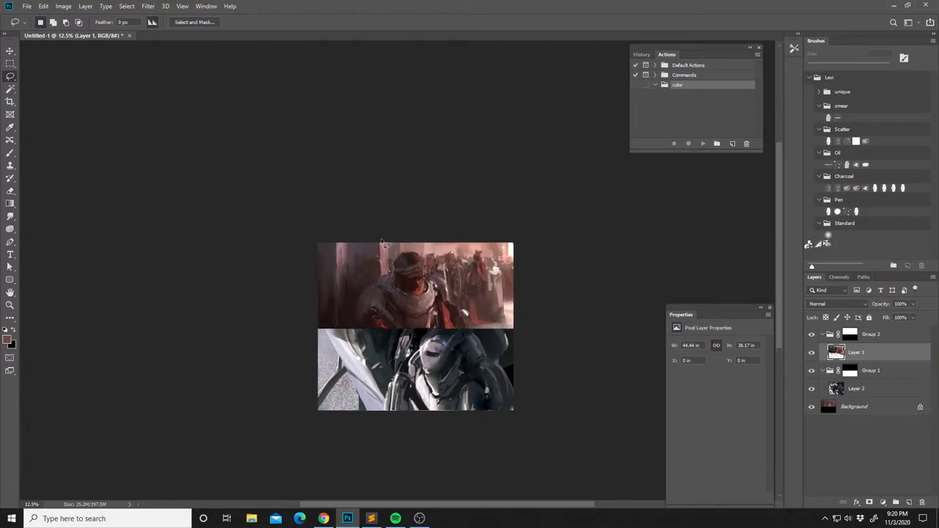
Add a black-filled layer above the crowd painting in Group 2 and set its blending mode to Color Dodge.
{"action": "key", "text": "b"}
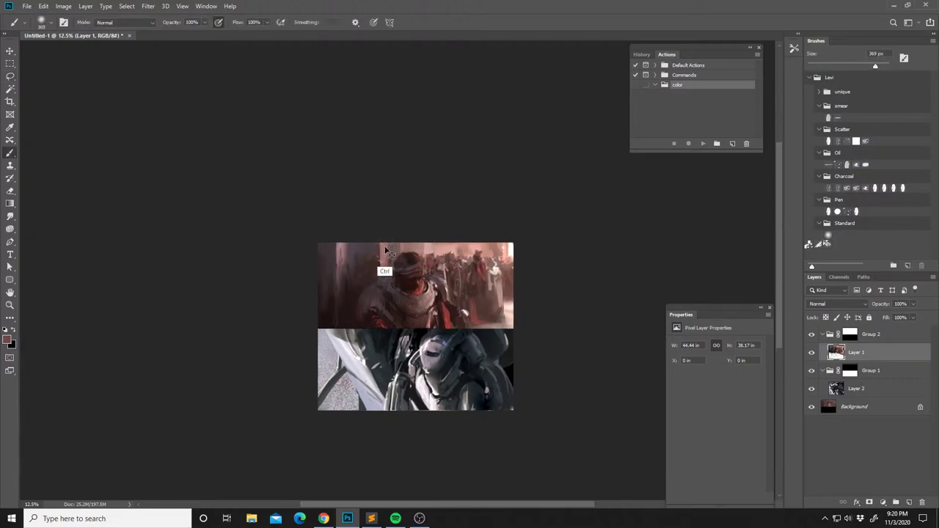
{"action": "key", "text": "d"}
{"action": "key", "text": "x"}
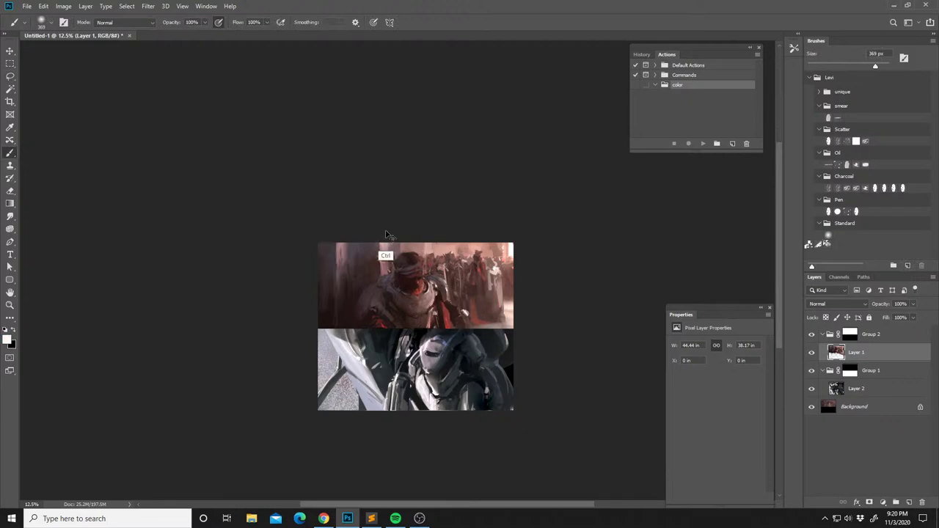
{"action": "key", "text": "ctrl+shift+alt+n"}
{"action": "key", "text": "x"}
{"action": "key", "text": "x"}
{"action": "key", "text": "x"}
{"action": "key", "text": "alt+BackSpace"}
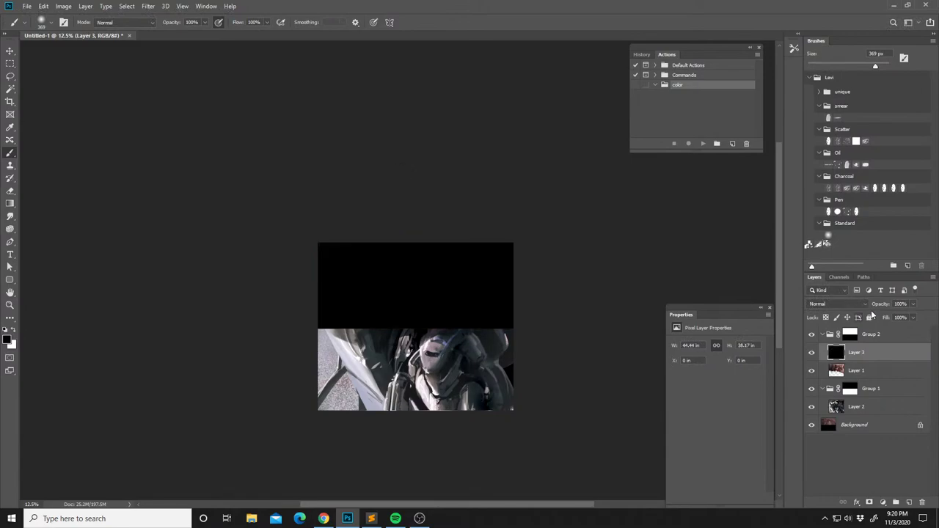
{"action": "left_click", "coordinate": [864, 305]}
{"action": "left_click", "coordinate": [824, 355]}
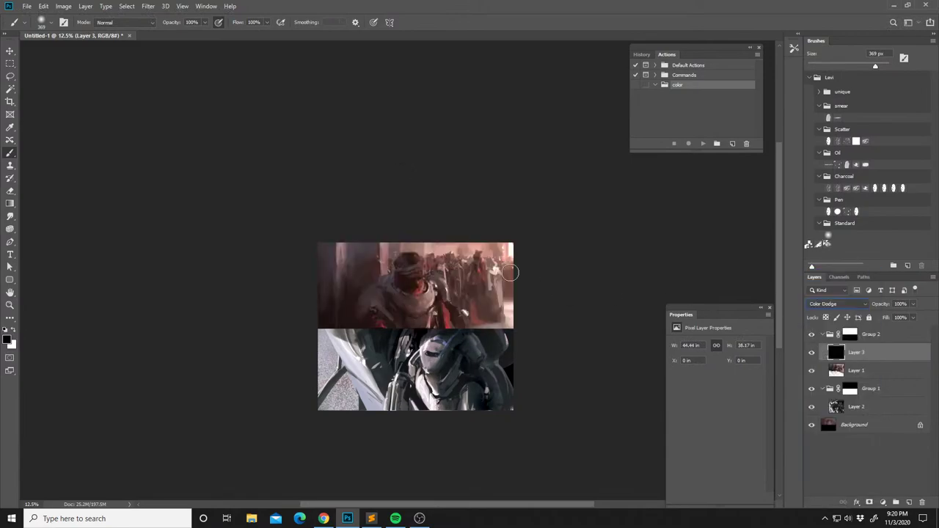
Try a white brush at 22% opacity on the Color Dodge layer with the canvas flipped horizontally, and delete that layer.
{"action": "left_click_drag", "start_coordinate": [449, 301], "coordinate": [467, 330]}
{"action": "key", "text": "x"}
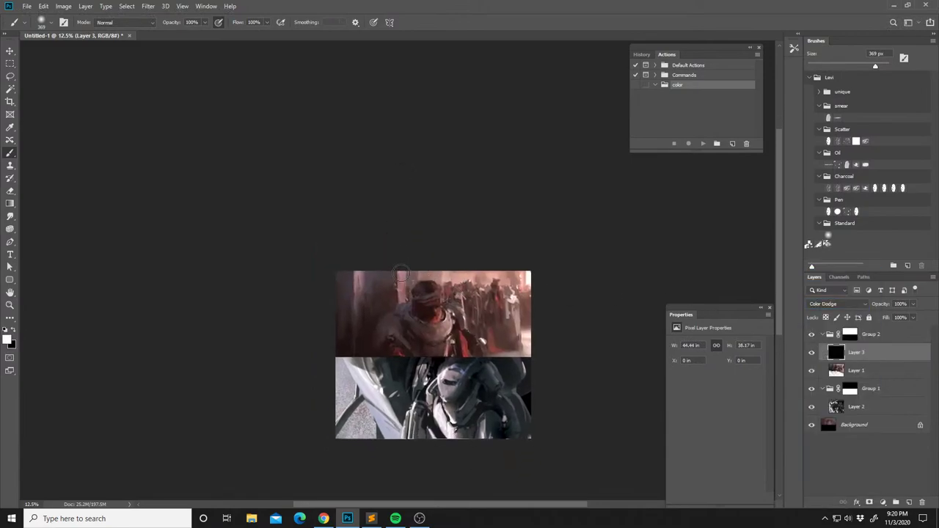
{"action": "key", "text": "2"}
{"action": "key", "text": "2"}
{"action": "key", "text": "ctrl+shift+h"}
{"action": "left_click_drag", "start_coordinate": [458, 281], "coordinate": [473, 277]}
{"action": "left_click_drag", "start_coordinate": [502, 318], "coordinate": [509, 263]}
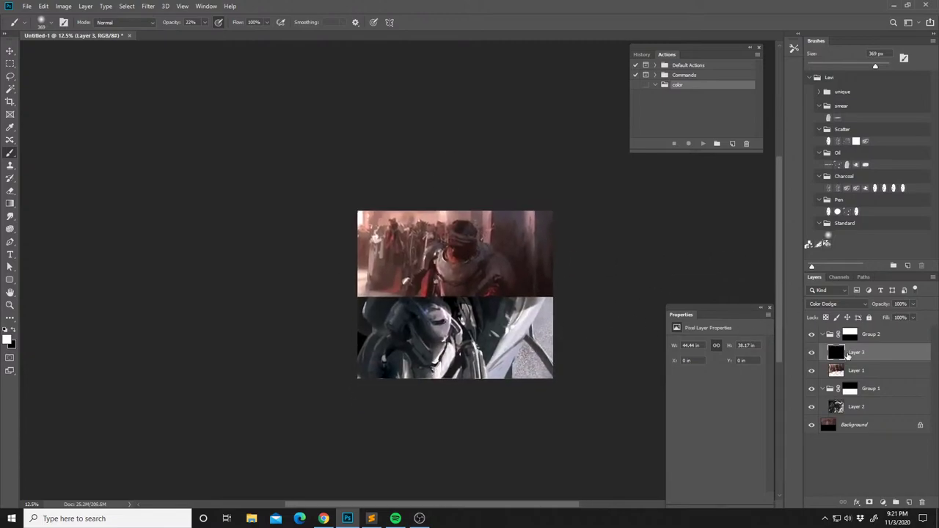
{"action": "key", "text": "Delete"}
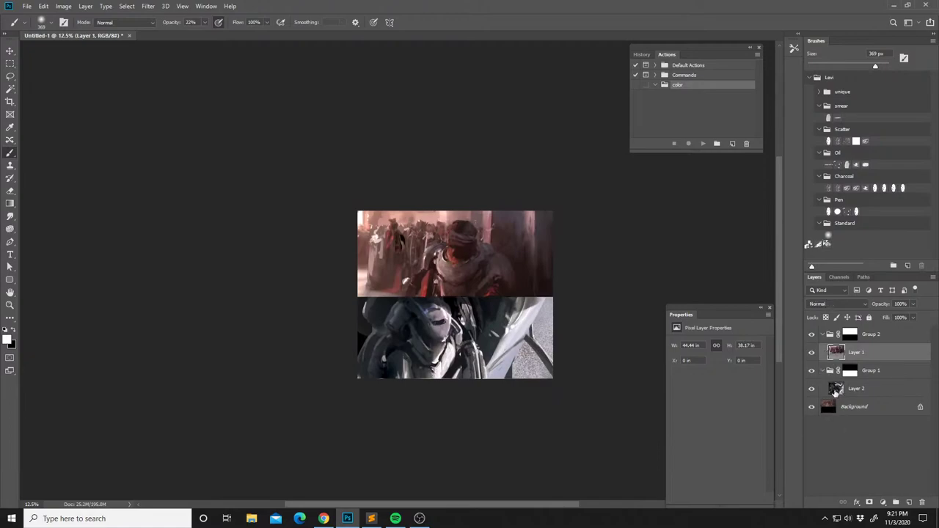
Add a new layer above the armoured figure's Layer 2 and choose the red-to-green preset for the Gradient tool.
{"action": "left_click", "coordinate": [835, 390]}
{"action": "scroll", "coordinate": [528, 359], "scroll_direction": "left", "scroll_amount": 1}
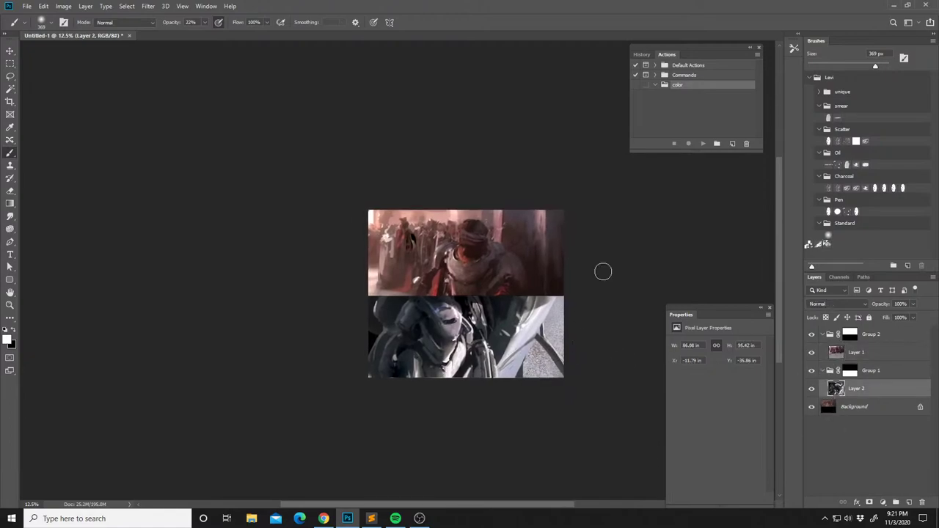
{"action": "key", "text": "ctrl+shift+n"}
{"action": "key", "text": "Return"}
{"action": "key", "text": "g"}
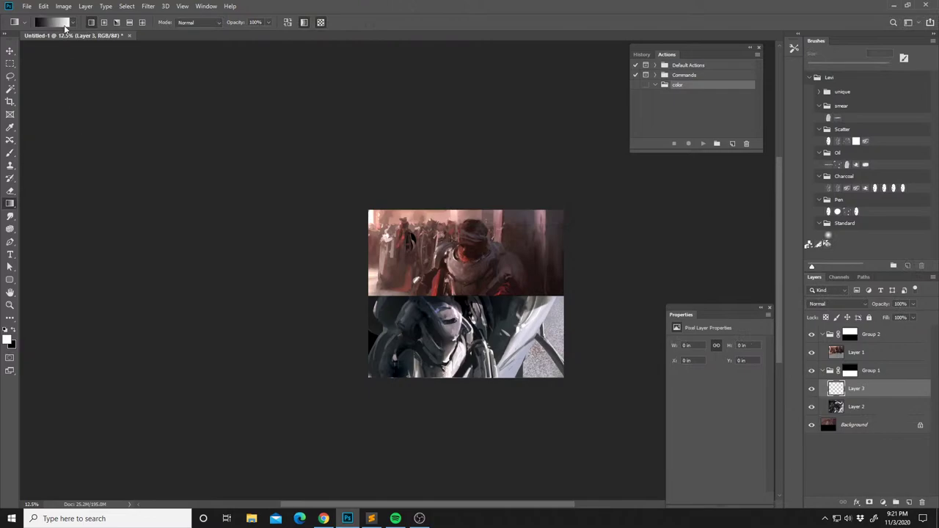
{"action": "left_click", "coordinate": [67, 23]}
{"action": "left_click", "coordinate": [66, 42]}
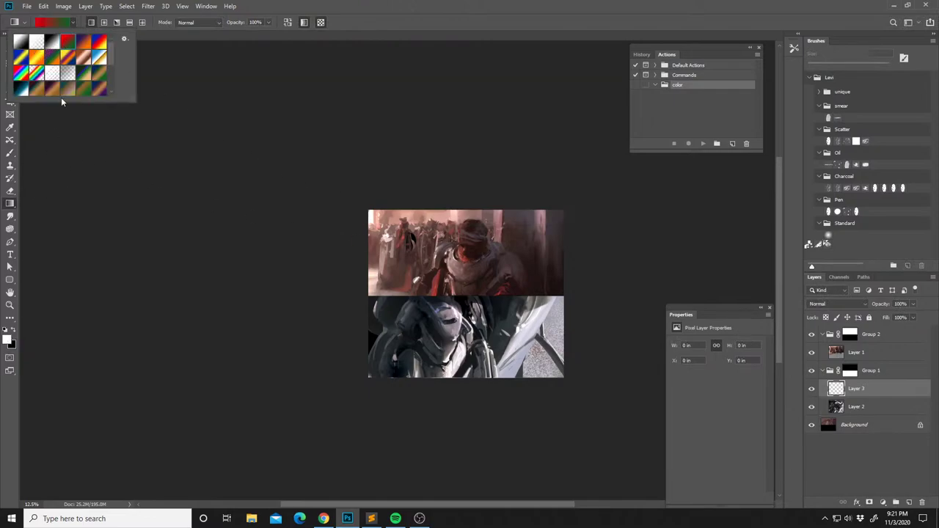
{"action": "left_click", "coordinate": [18, 345]}
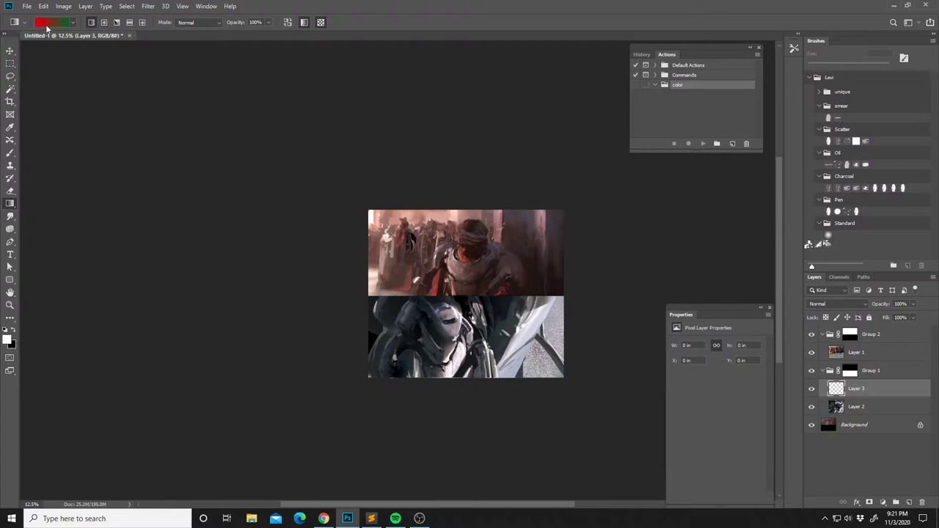
Set the gradient's starting colour stop to slate blue 6a739c.
{"action": "left_click", "coordinate": [46, 27]}
{"action": "left_click", "coordinate": [657, 232]}
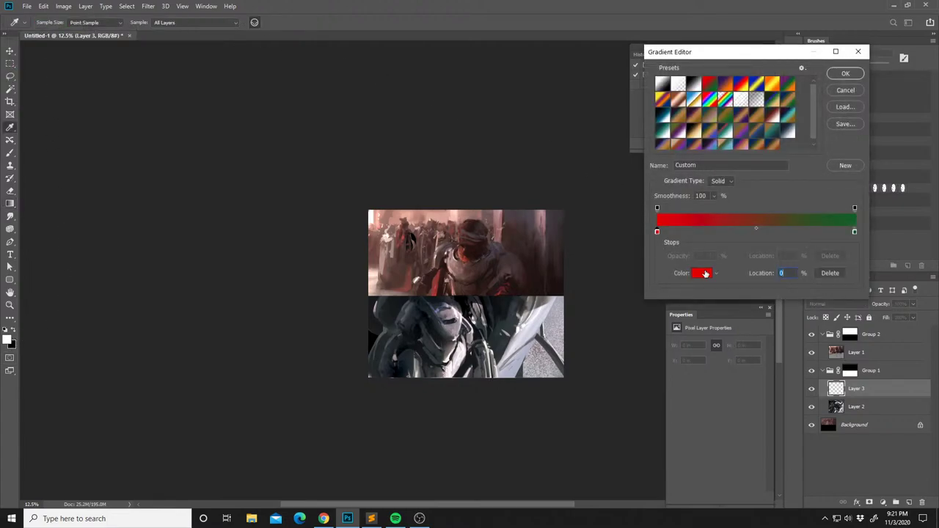
{"action": "left_click", "coordinate": [704, 272]}
{"action": "left_click", "coordinate": [545, 185]}
{"action": "left_click", "coordinate": [445, 185]}
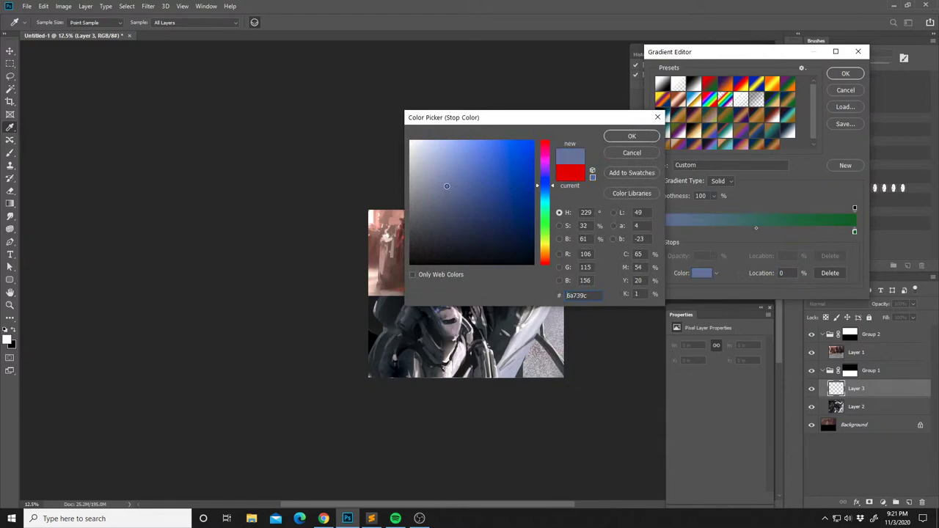
{"action": "left_click", "coordinate": [631, 136]}
Set the gradient's ending colour stop to a dark teal blue and accept the custom gradient.
{"action": "left_click", "coordinate": [855, 232]}
{"action": "left_click", "coordinate": [704, 272]}
{"action": "left_click", "coordinate": [545, 183]}
{"action": "left_click", "coordinate": [466, 184]}
{"action": "left_click", "coordinate": [545, 195]}
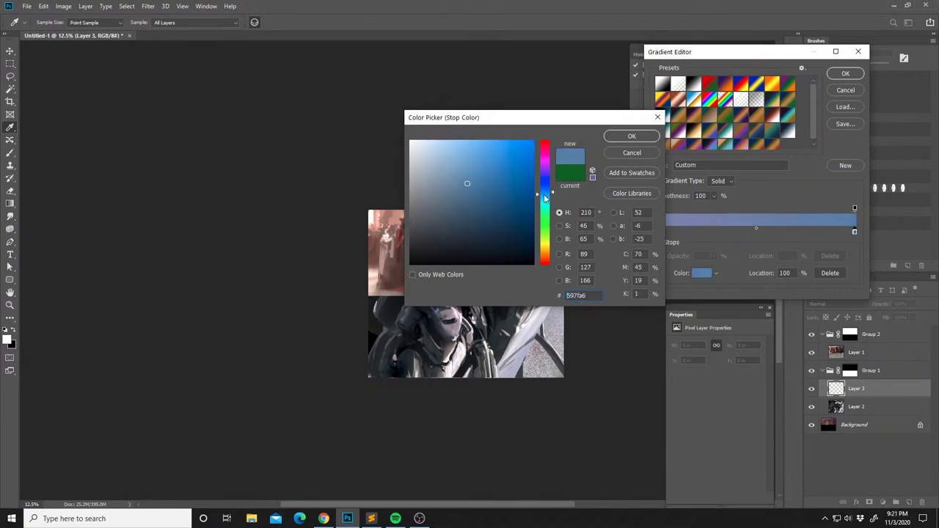
{"action": "left_click", "coordinate": [503, 190]}
{"action": "left_click", "coordinate": [629, 136]}
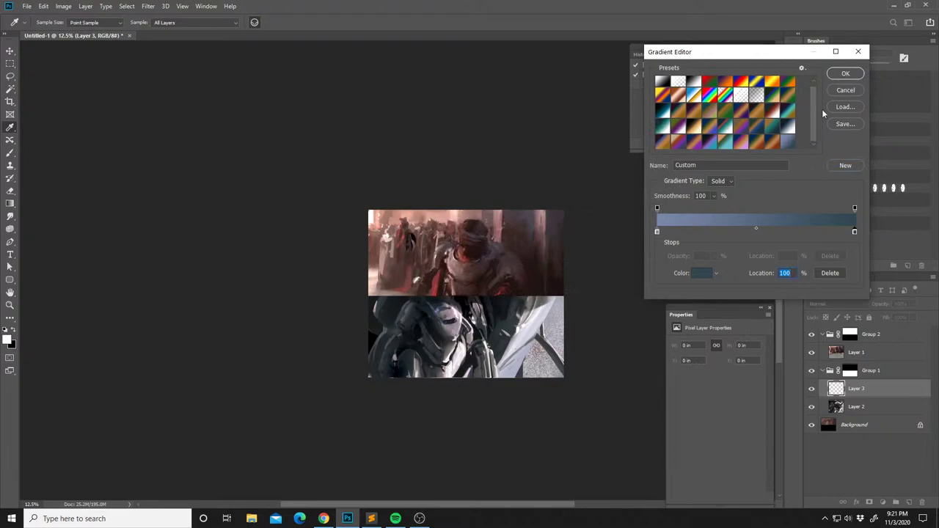
{"action": "left_click", "coordinate": [843, 73]}
Fill the new layer with the gradient running vertically upward and set its blending mode to Overlay, trying Multiply first.
{"action": "left_click_drag", "start_coordinate": [500, 408], "coordinate": [500, 264]}
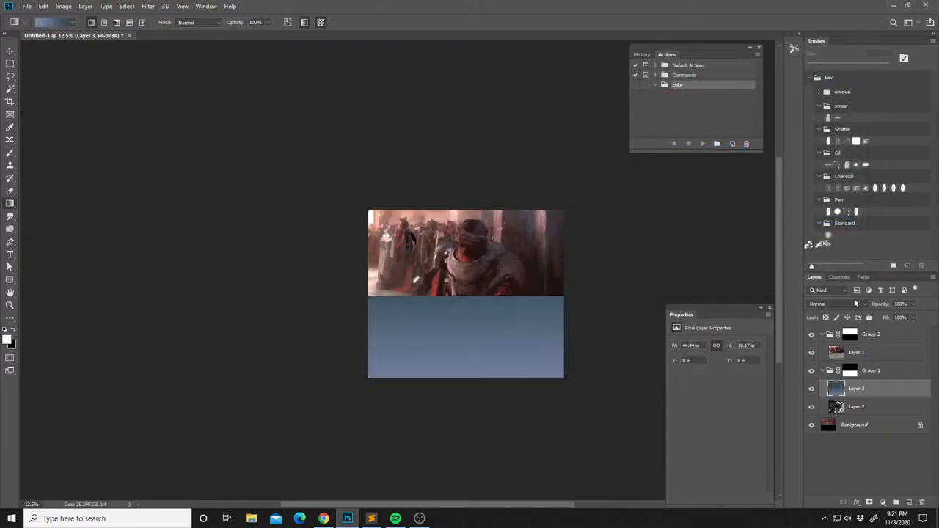
{"action": "left_click", "coordinate": [854, 303]}
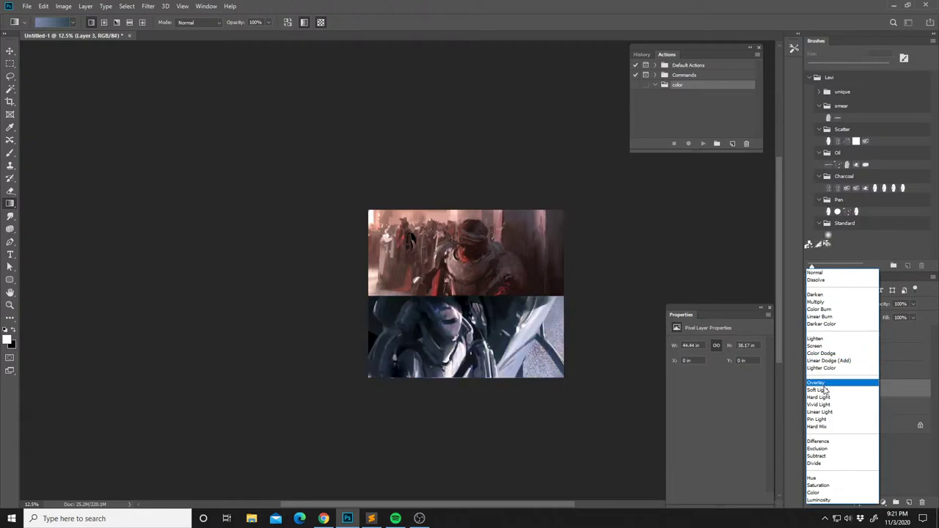
{"action": "left_click", "coordinate": [822, 302]}
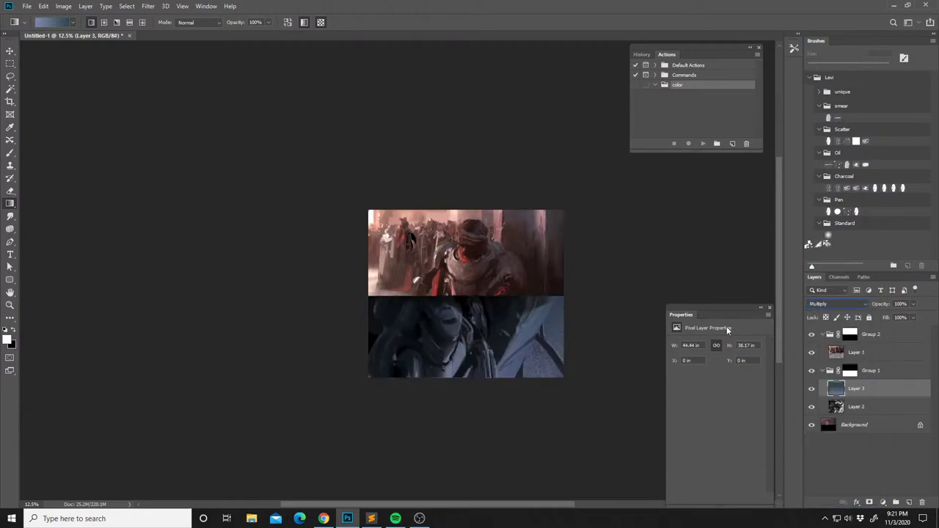
{"action": "left_click", "coordinate": [836, 302]}
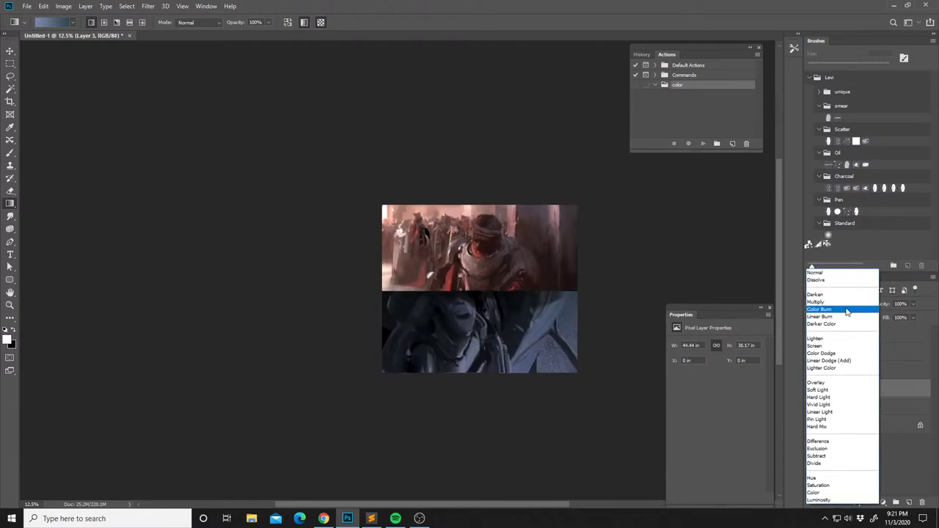
{"action": "left_click", "coordinate": [825, 383]}
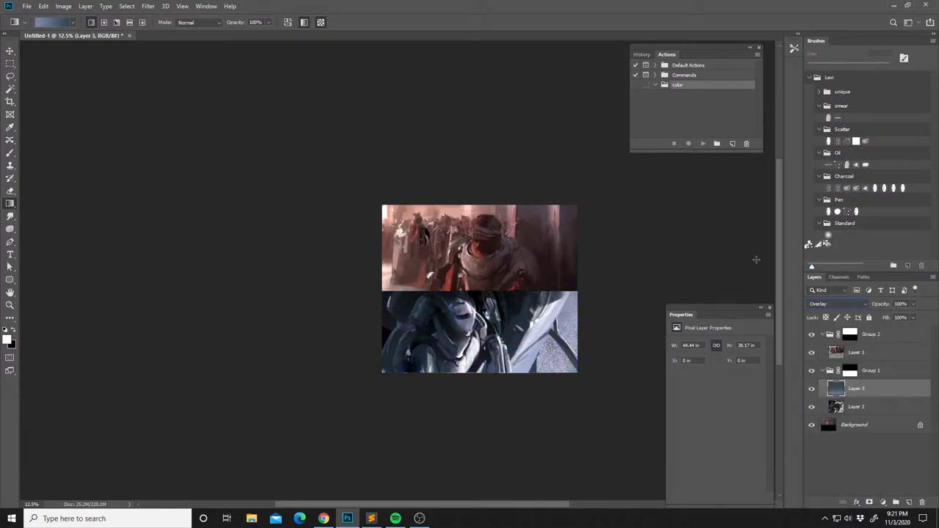
Shift the gradient overlay's colour to green with a Hue/Saturation adjustment.
{"action": "key", "text": "ctrl+i"}
{"action": "key", "text": "ctrl+u"}
{"action": "left_click", "coordinate": [753, 273]}
{"action": "left_click_drag", "start_coordinate": [753, 275], "coordinate": [755, 272]}
{"action": "key", "text": "Return"}
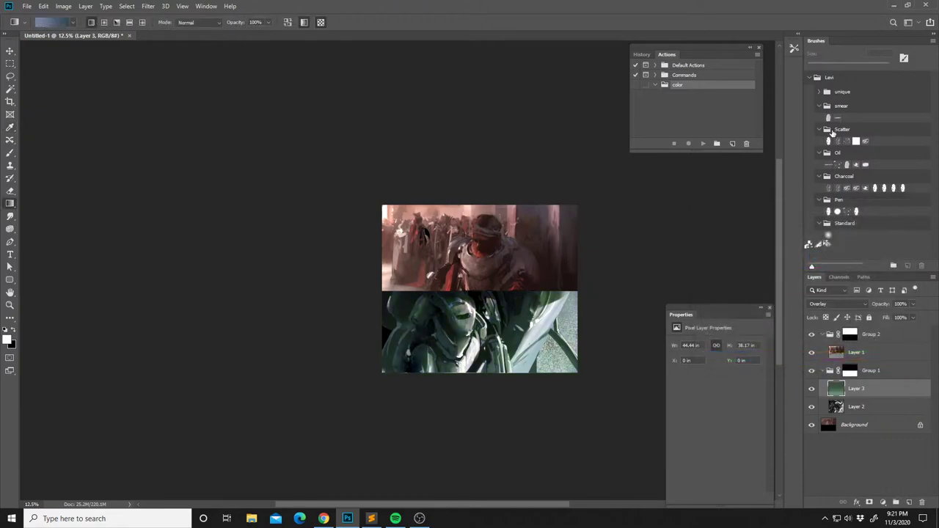
Flip the canvas horizontally and compare the armoured figure with and without the green overlay layer.
{"action": "key", "text": "ctrl+shift+h"}
{"action": "left_click_drag", "start_coordinate": [578, 312], "coordinate": [540, 307]}
{"action": "left_click", "coordinate": [811, 388]}
{"action": "left_click", "coordinate": [811, 388]}
{"action": "key", "text": "ctrl+minus"}
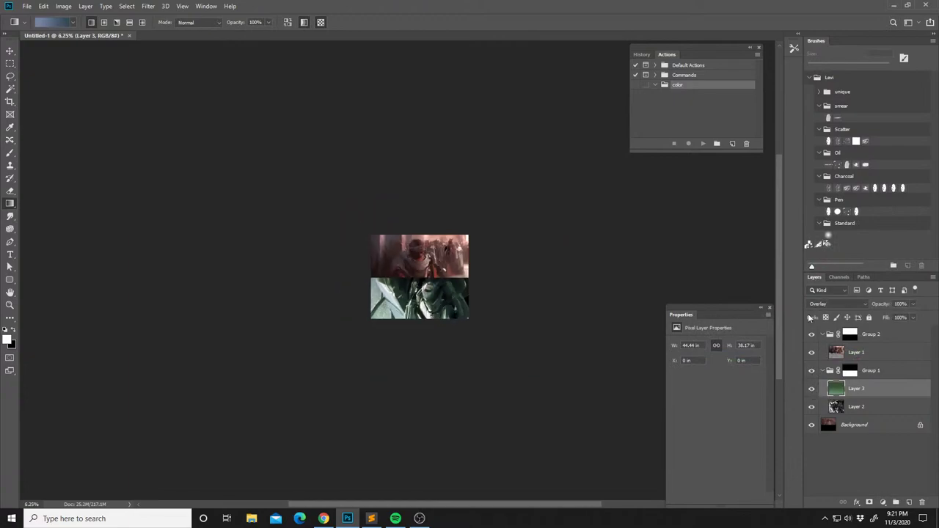
{"action": "key", "text": "ctrl+plus"}
Lower the green overlay's opacity to about 76% and merge it into the armoured figure's Layer 2.
{"action": "left_click", "coordinate": [913, 304]}
{"action": "left_click_drag", "start_coordinate": [911, 316], "coordinate": [903, 320]}
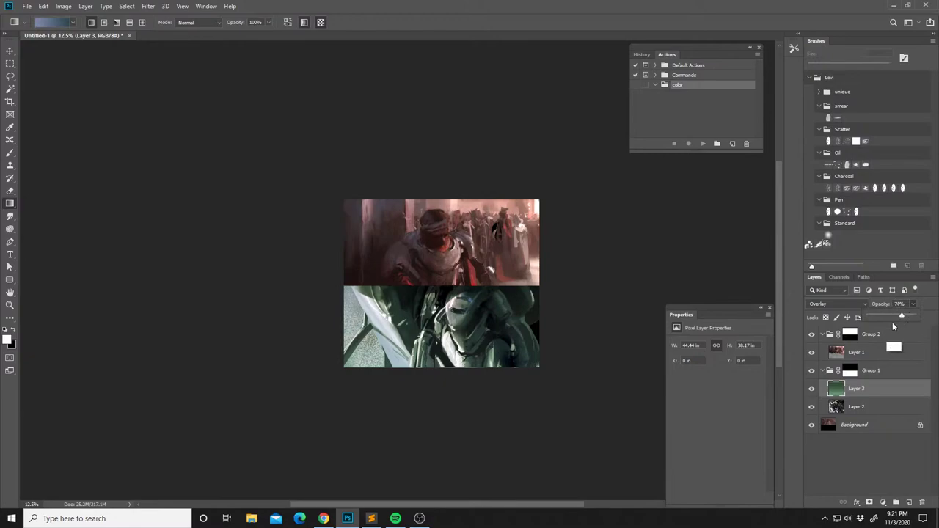
{"action": "key", "text": "ctrl+e"}
{"action": "left_click_drag", "start_coordinate": [508, 323], "coordinate": [516, 339]}
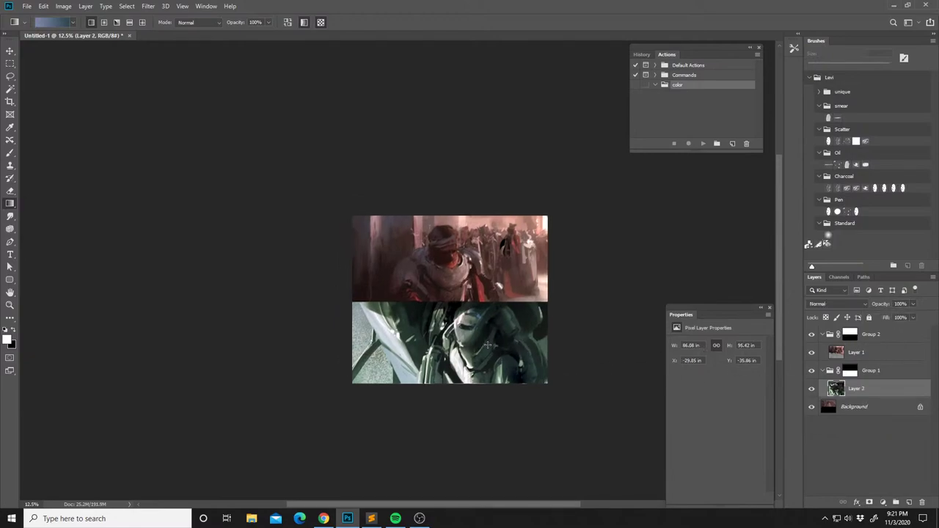
Paint small dark details beside the armoured figure's helmet with a 23 px brush and colours sampled from the armour.
{"action": "key", "text": "b"}
{"action": "key", "text": "x"}
{"action": "right_click", "coordinate": [487, 359]}
{"action": "left_click", "coordinate": [538, 290]}
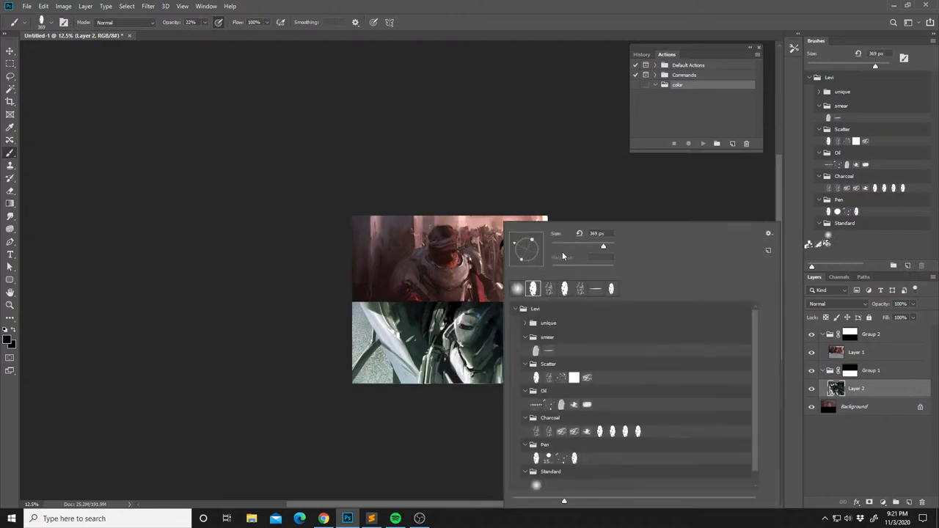
{"action": "left_click", "coordinate": [559, 247]}
{"action": "left_click", "coordinate": [502, 312]}
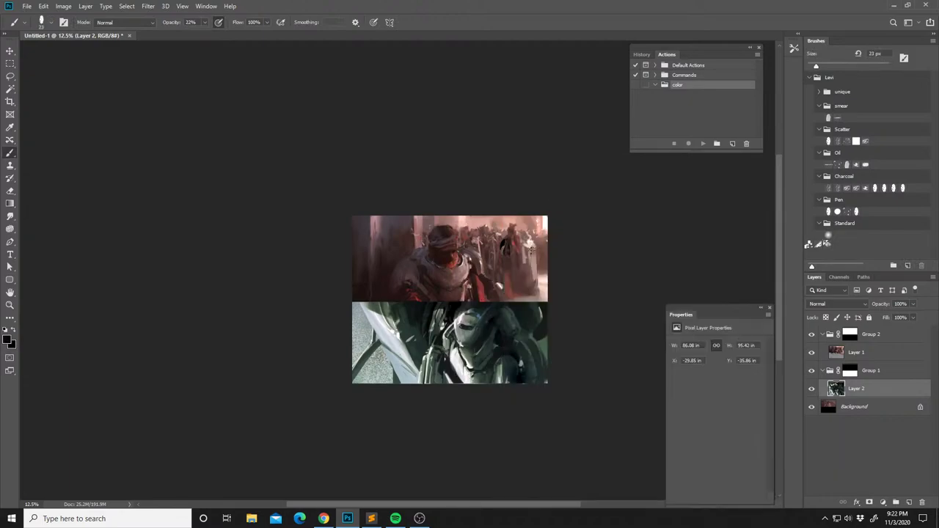
{"action": "left_click", "coordinate": [494, 341], "text": "alt"}
{"action": "left_click", "coordinate": [491, 331]}
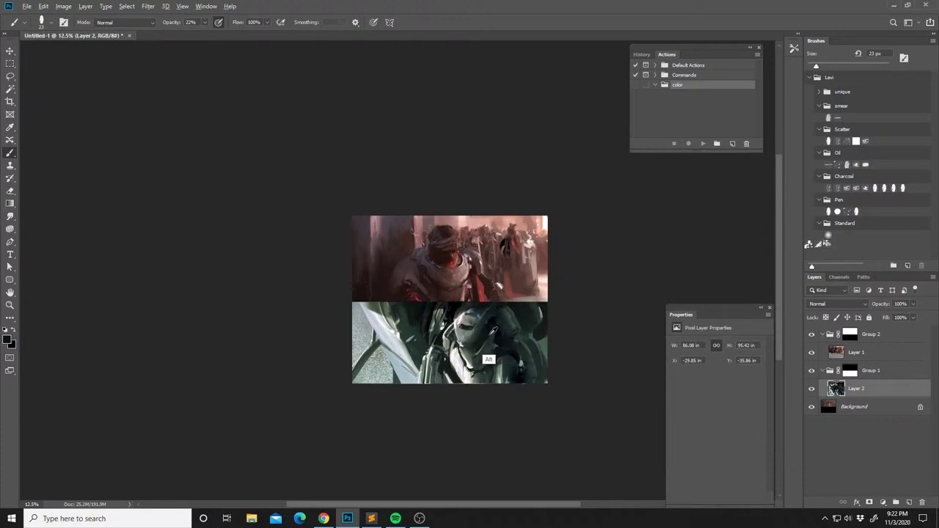
{"action": "left_click", "coordinate": [506, 334]}
Lasso the visor area of the armoured figure's helmet and smudge the paint there at 66% strength.
{"action": "key", "text": "ctrl+plus"}
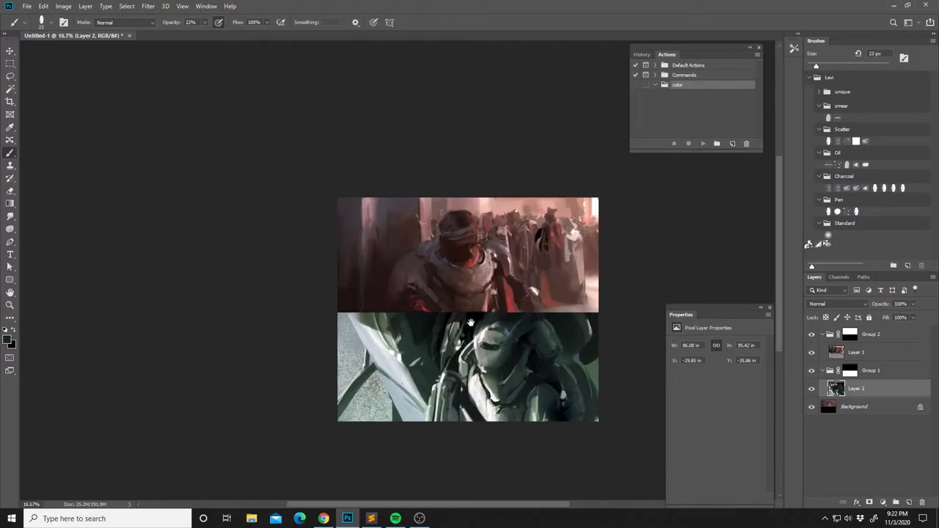
{"action": "left_click_drag", "start_coordinate": [503, 326], "coordinate": [462, 318]}
{"action": "left_click", "coordinate": [448, 332], "text": "alt"}
{"action": "key", "text": "l"}
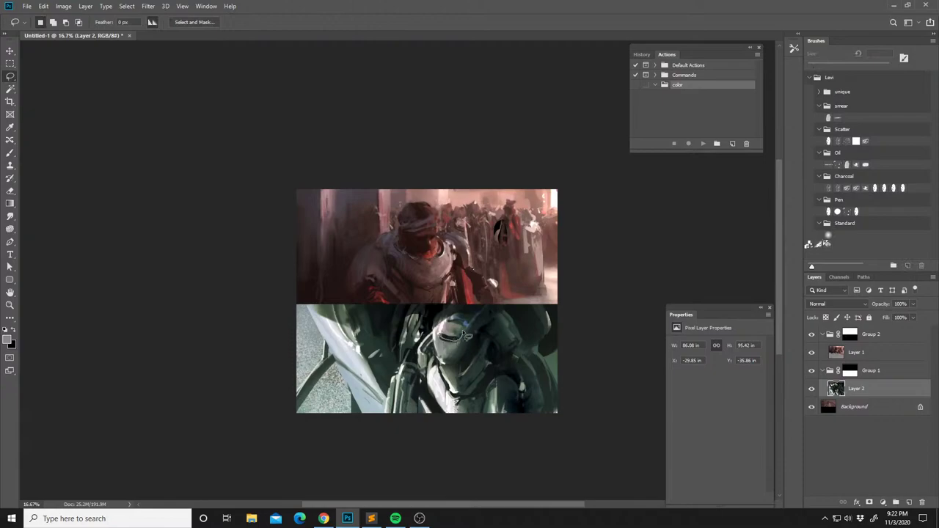
{"action": "left_click", "coordinate": [13, 219]}
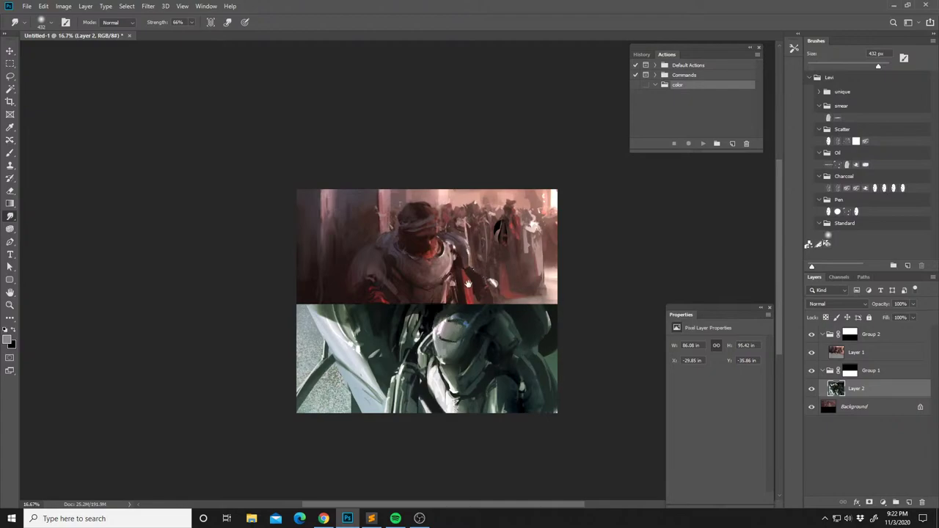
Build a lasso selection along the collar edge below the armoured figure's helmet.
{"action": "left_click_drag", "start_coordinate": [470, 302], "coordinate": [460, 278]}
{"action": "key", "text": "l"}
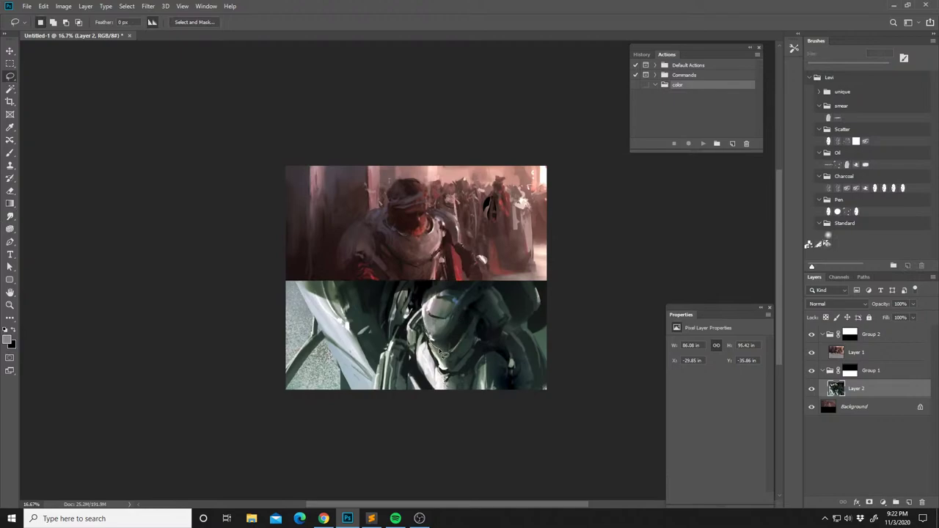
{"action": "key", "text": "shift"}
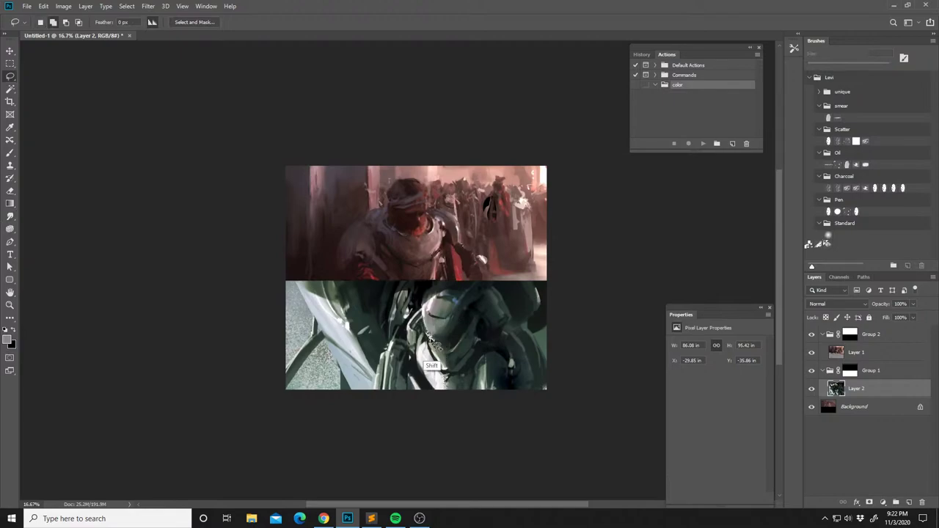
{"action": "left_click_drag", "start_coordinate": [431, 341], "coordinate": [448, 365]}
{"action": "left_click_drag", "start_coordinate": [434, 355], "coordinate": [420, 345]}
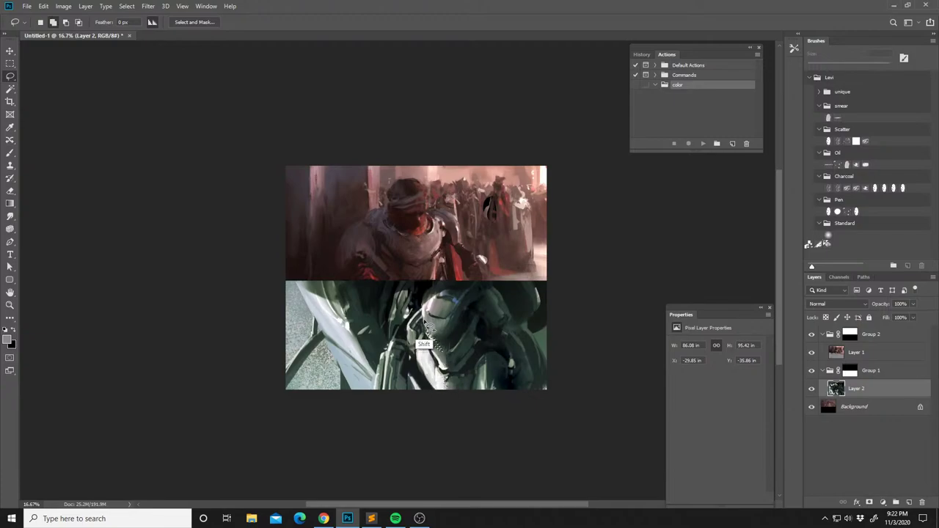
{"action": "key", "text": "shift"}
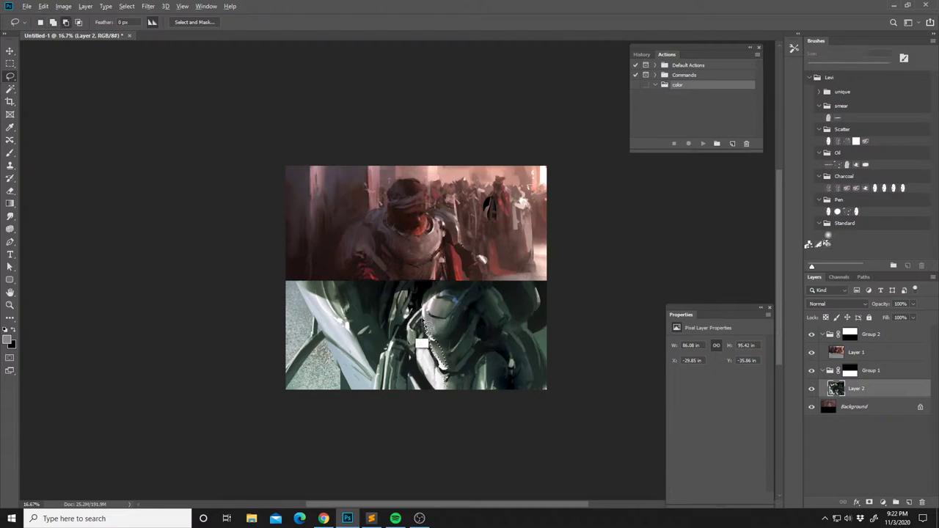
Brighten the selected collar edge with a 161 px brush in Color Dodge mode using a sampled light colour, and deselect.
{"action": "key", "text": "b"}
{"action": "left_click", "coordinate": [444, 363], "text": "alt"}
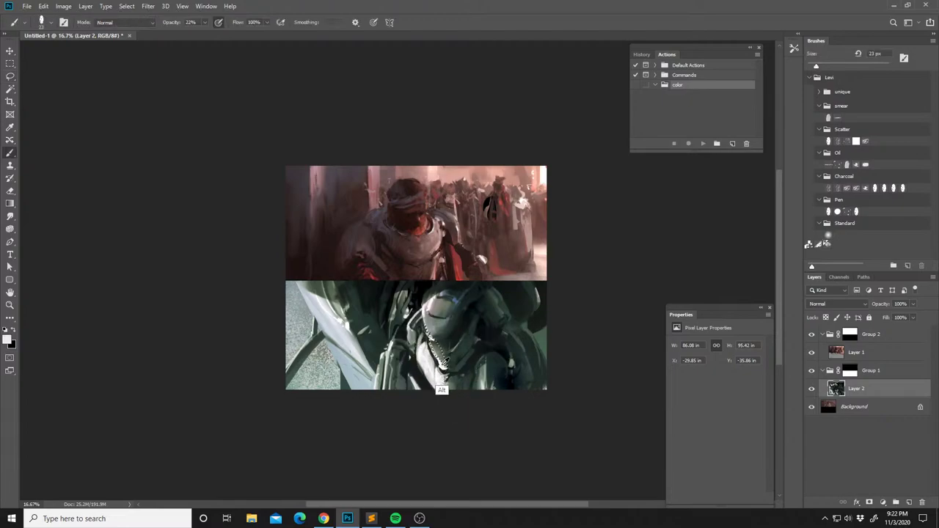
{"action": "right_click", "coordinate": [442, 364]}
{"action": "left_click", "coordinate": [529, 245]}
{"action": "left_click", "coordinate": [504, 209]}
{"action": "key", "text": "shift"}
{"action": "right_click", "coordinate": [412, 337], "text": "shift"}
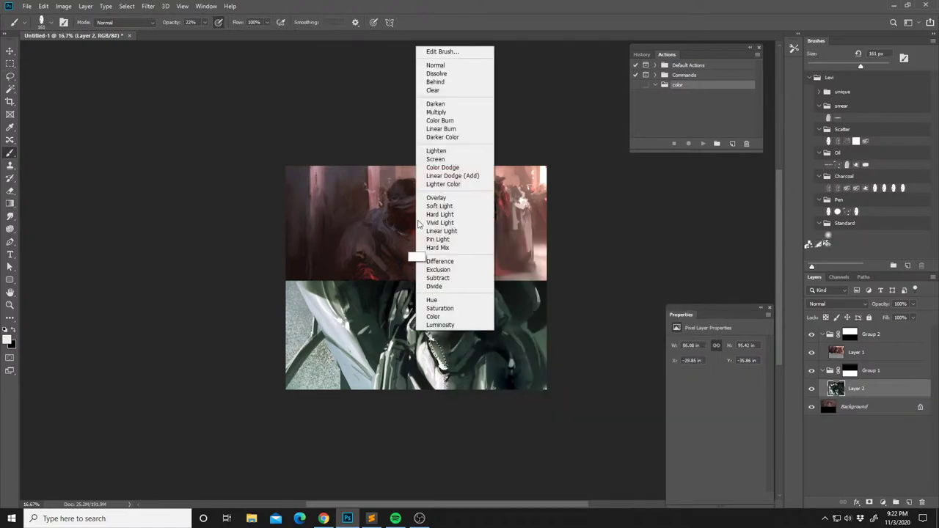
{"action": "left_click", "coordinate": [439, 168]}
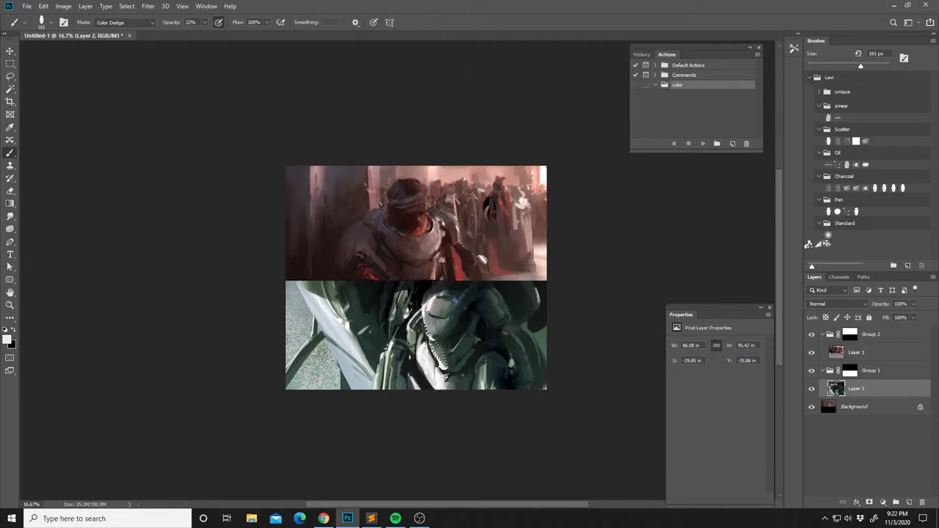
{"action": "key", "text": "ctrl+d"}
Flip the canvas horizontally and lasso the black shape between the figure's chest and arm.
{"action": "key", "text": "ctrl+f"}
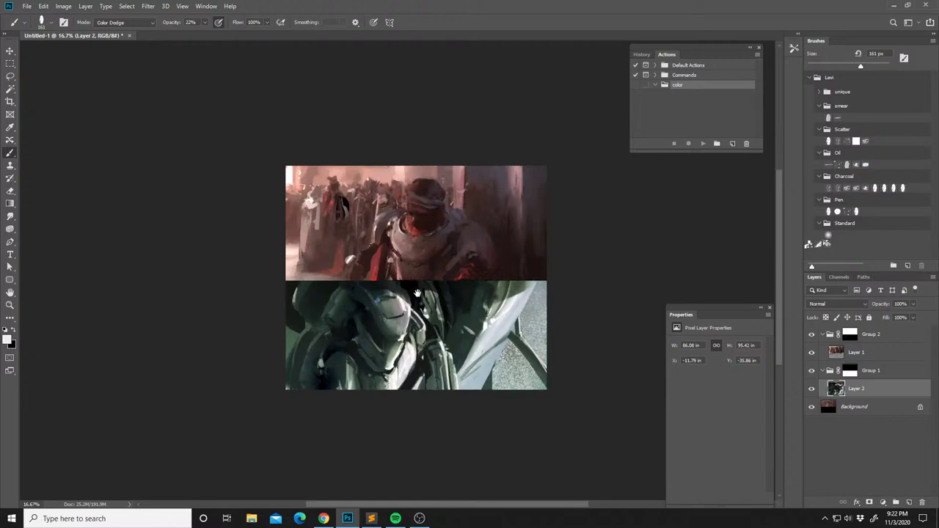
{"action": "left_click_drag", "start_coordinate": [424, 319], "coordinate": [456, 313]}
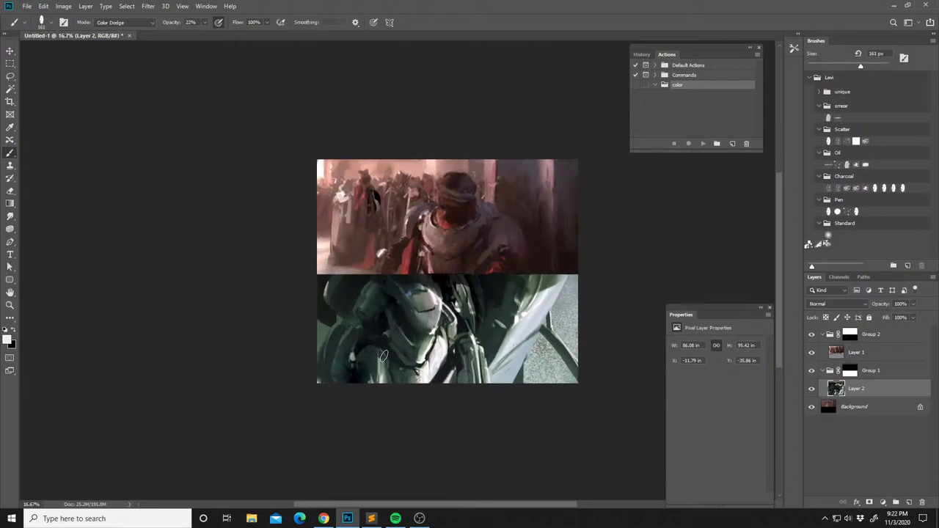
{"action": "key", "text": "l"}
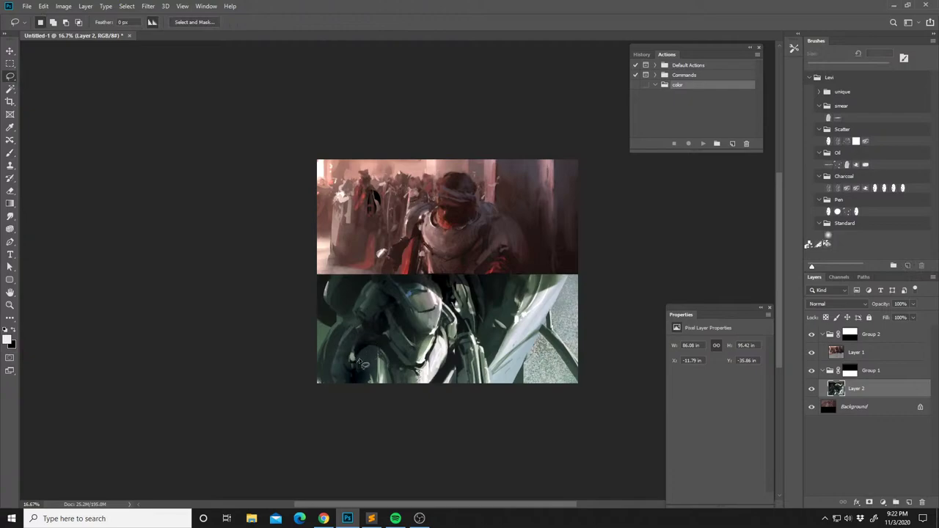
{"action": "mouse_move", "coordinate": [363, 389]}
{"action": "left_mouse_down"}
{"action": "mouse_move", "coordinate": [348, 372]}
{"action": "mouse_move", "coordinate": [355, 362]}
{"action": "left_mouse_up"}
Paint over the selected black shape with sampled dark green, using the brush in Normal mode at 100% opacity.
{"action": "key", "text": "b"}
{"action": "left_click", "coordinate": [358, 367], "text": "alt"}
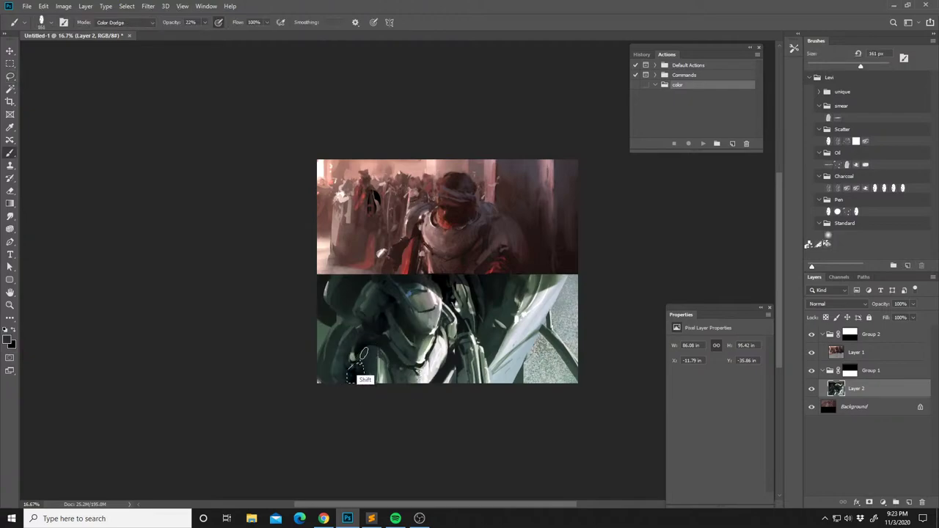
{"action": "right_click", "coordinate": [359, 371], "text": "shift"}
{"action": "left_click", "coordinate": [396, 83]}
{"action": "key", "text": "0"}
{"action": "left_click", "coordinate": [357, 361]}
{"action": "left_click", "coordinate": [360, 375], "text": "alt"}
{"action": "left_click_drag", "start_coordinate": [360, 372], "coordinate": [352, 377]}
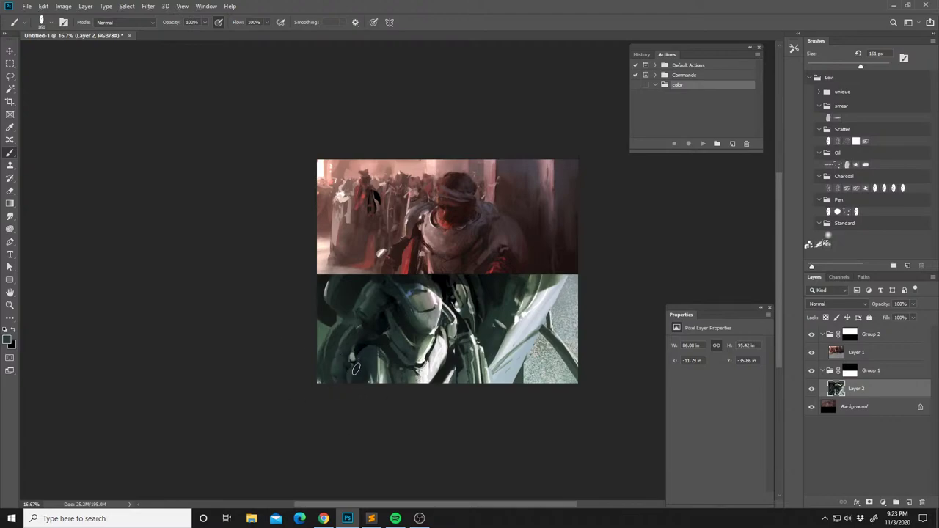
Refine the edges around the figure's arm with a 25 px brush and sampled armour tones.
{"action": "key", "text": "alt"}
{"action": "right_click", "coordinate": [370, 354]}
{"action": "left_click", "coordinate": [434, 246]}
{"action": "left_click_drag", "start_coordinate": [434, 245], "coordinate": [430, 246]}
{"action": "key", "text": "Return"}
{"action": "key", "text": "alt"}
{"action": "key", "text": "alt"}
{"action": "key", "text": "alt"}
Flip the canvas horizontally and add small light and dark accents to the figure's arm and chest.
{"action": "key", "text": "ctrl+shift+h"}
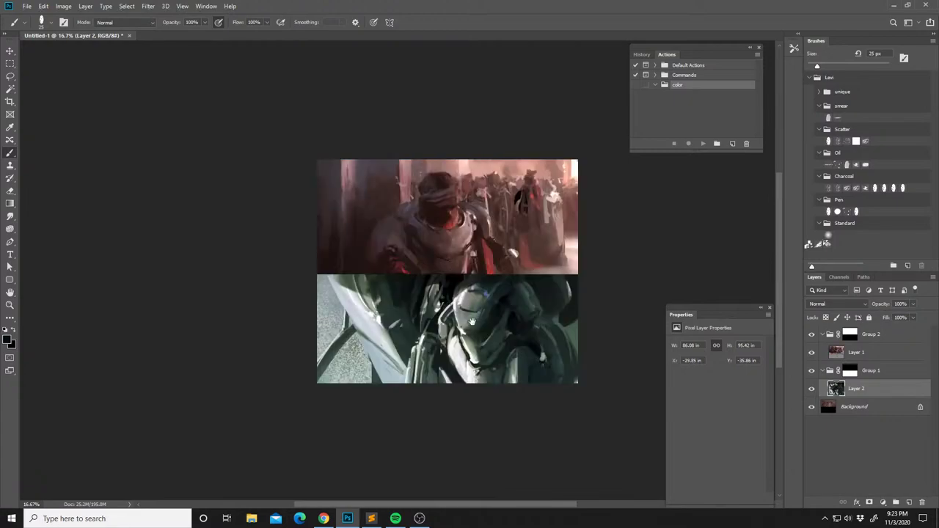
{"action": "left_click_drag", "start_coordinate": [471, 323], "coordinate": [433, 328]}
{"action": "left_click", "coordinate": [474, 355], "text": "alt"}
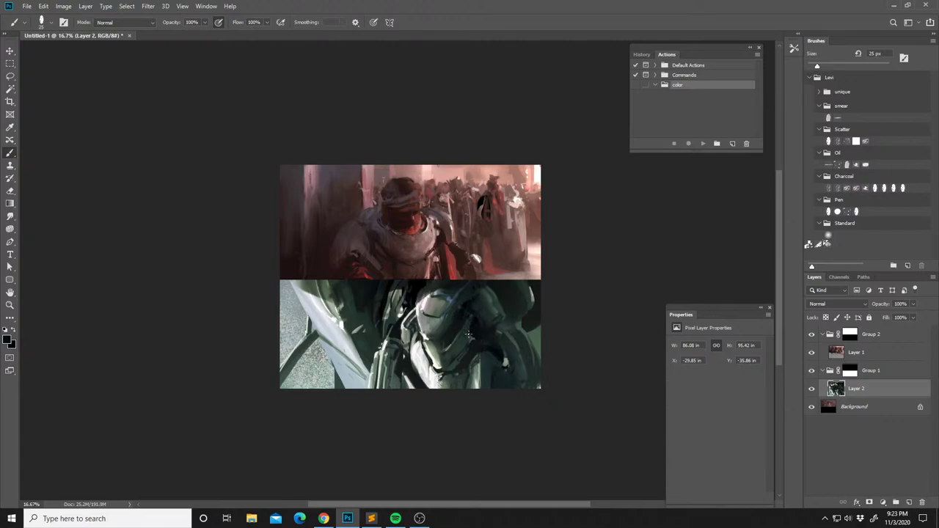
{"action": "left_click", "coordinate": [481, 379], "text": "alt"}
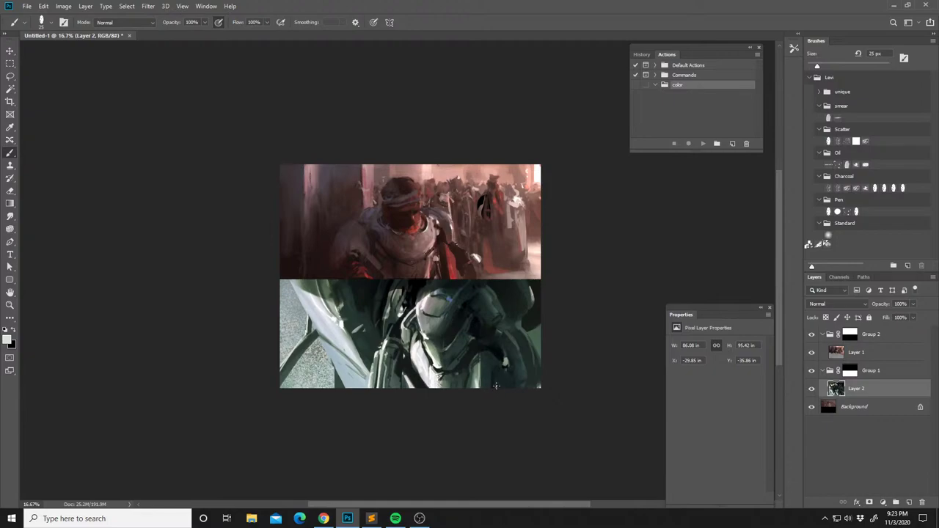
{"action": "key", "text": "x"}
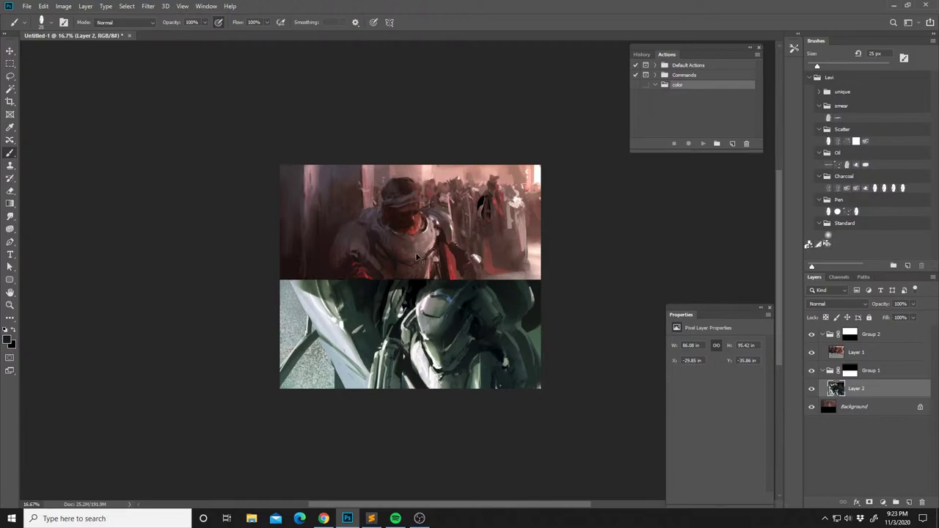
Lasso the collar edge beneath the helmet and repaint it in a sampled dark green with a 59 px brush.
{"action": "key", "text": "l"}
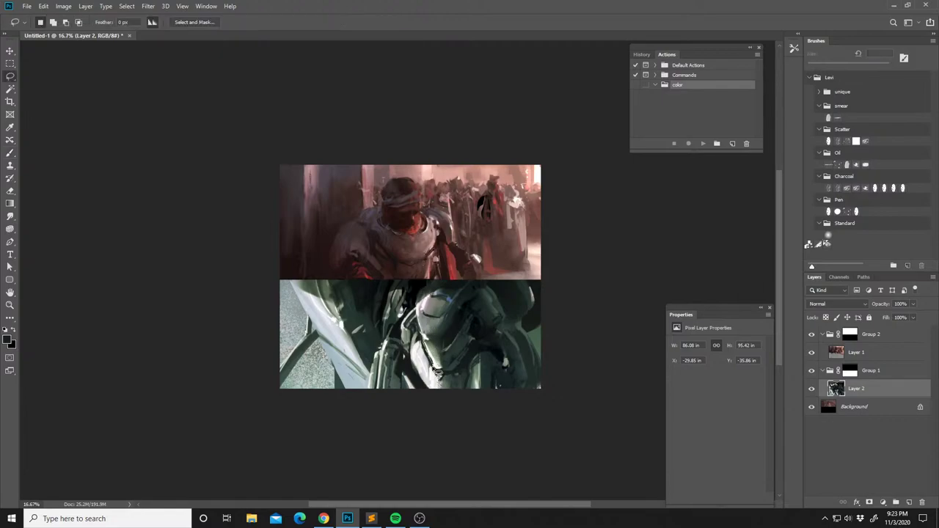
{"action": "key", "text": "b"}
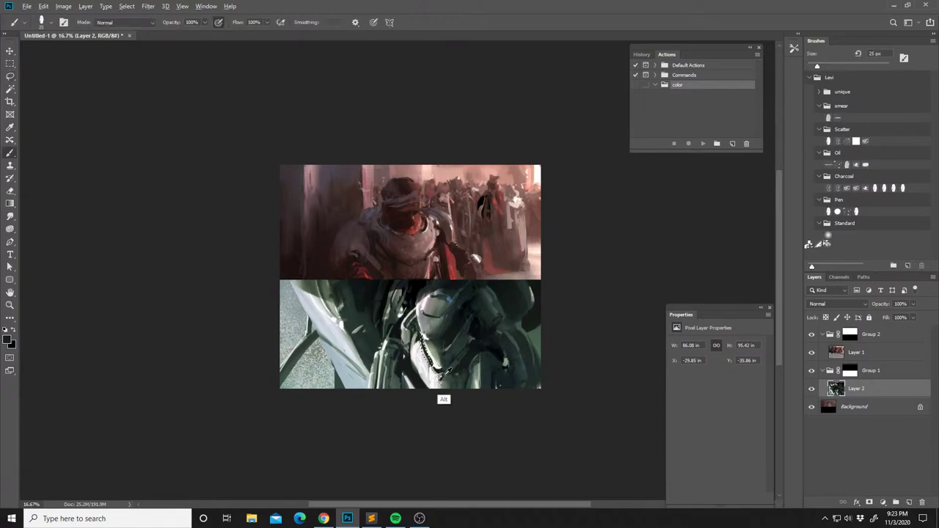
{"action": "right_click", "coordinate": [485, 269]}
{"action": "left_click_drag", "start_coordinate": [508, 244], "coordinate": [508, 245]}
{"action": "left_click", "coordinate": [415, 346]}
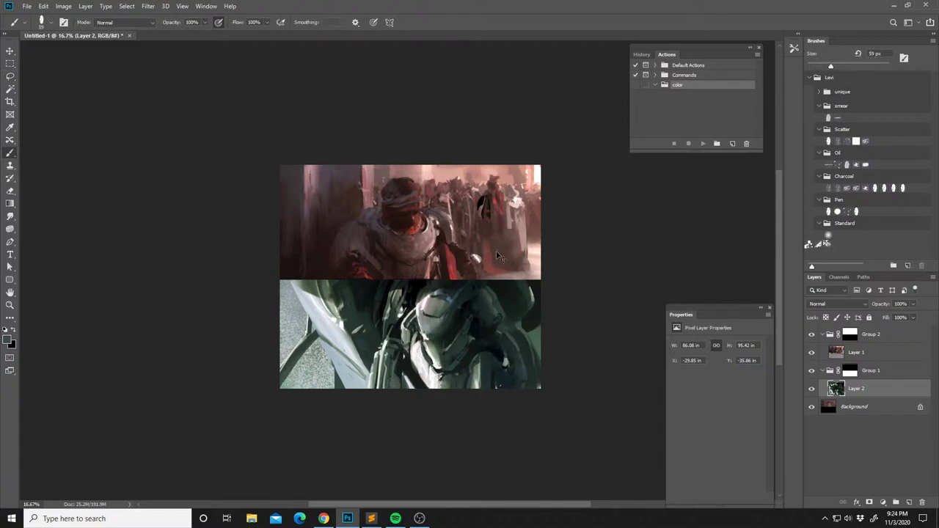
Flip the canvas, lasso the chest plate below the helmet, smudge the paint inside at 66% strength, and deselect.
{"action": "key", "text": "ctrl+shift+h"}
{"action": "left_click_drag", "start_coordinate": [418, 323], "coordinate": [476, 315]}
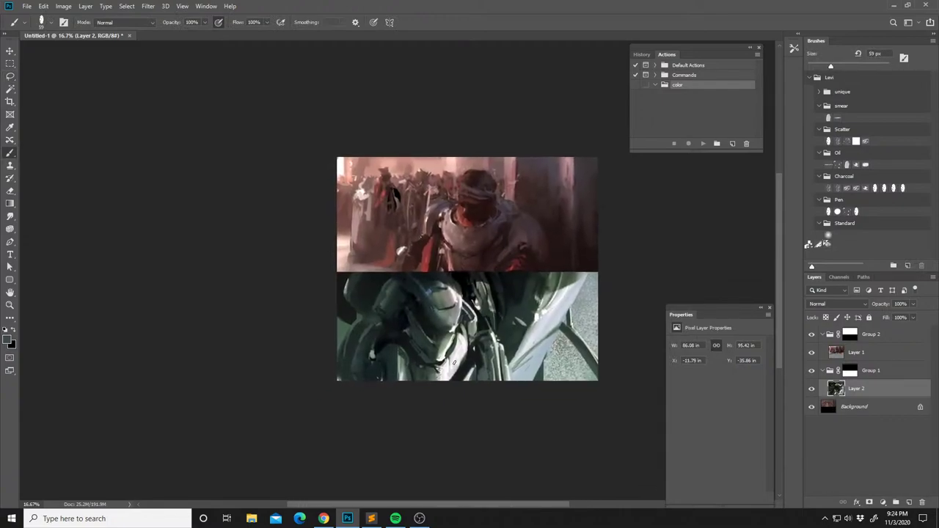
{"action": "key", "text": "l"}
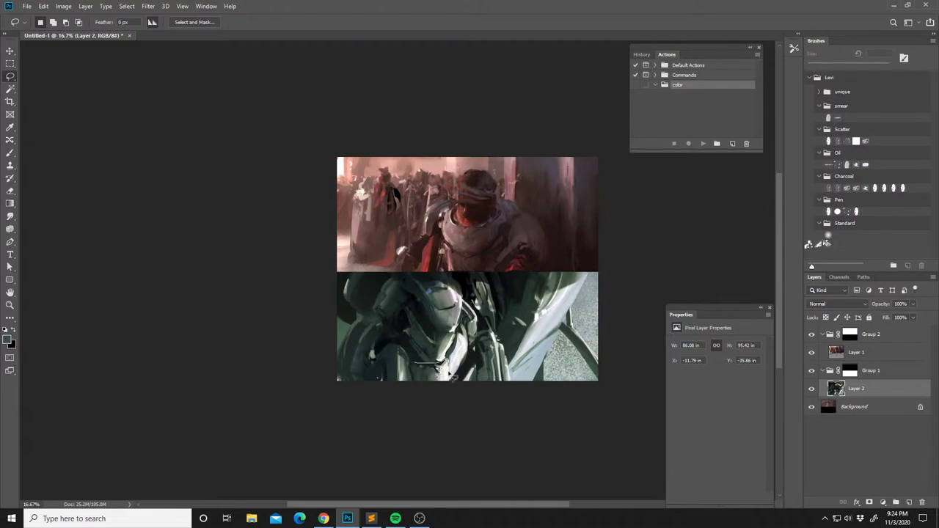
{"action": "left_click", "coordinate": [10, 216]}
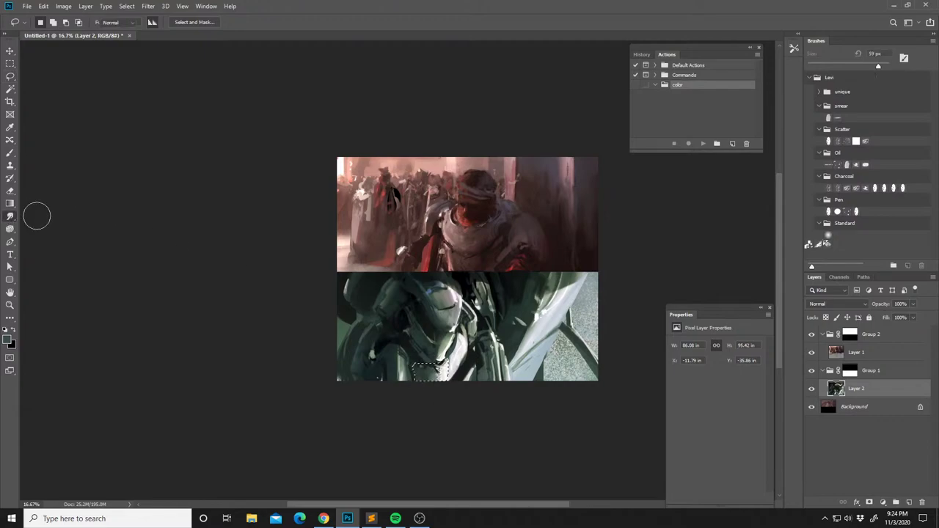
{"action": "left_click_drag", "start_coordinate": [444, 358], "coordinate": [436, 370]}
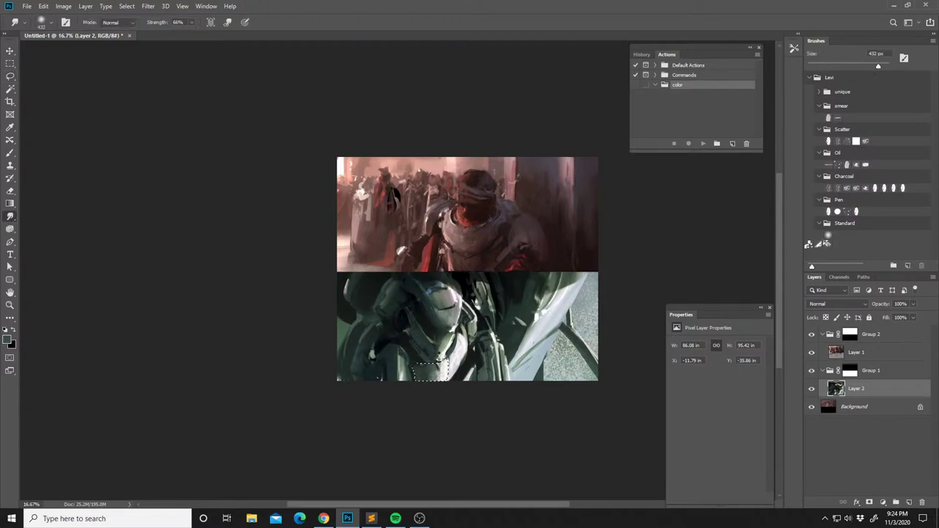
{"action": "key", "text": "ctrl+d"}
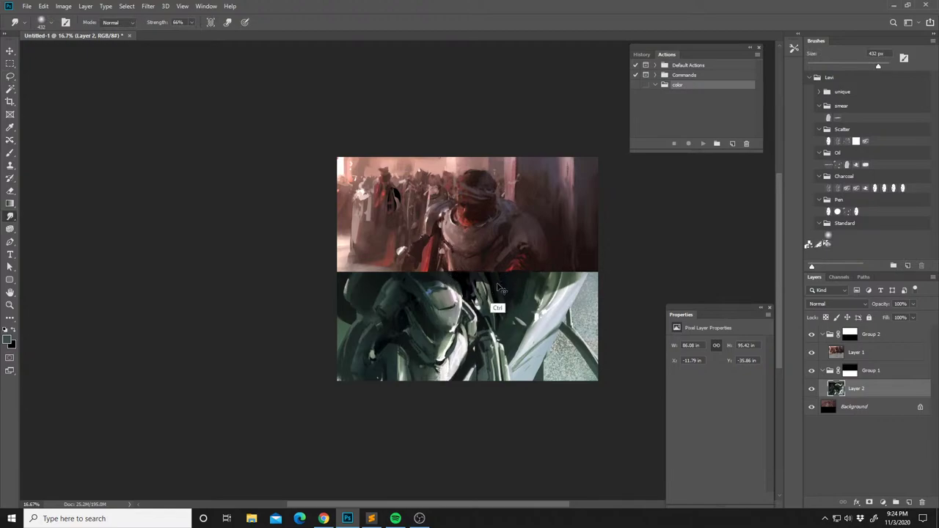
Reduce the smudge brush to 36 px and touch up the chest plate with the 59 px brush in sampled colours.
{"action": "right_click", "coordinate": [468, 351]}
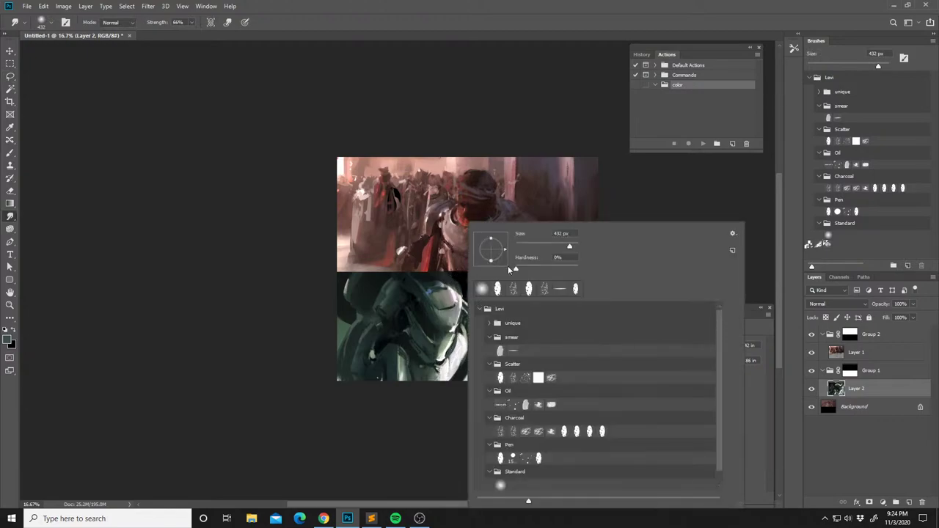
{"action": "left_click", "coordinate": [516, 246]}
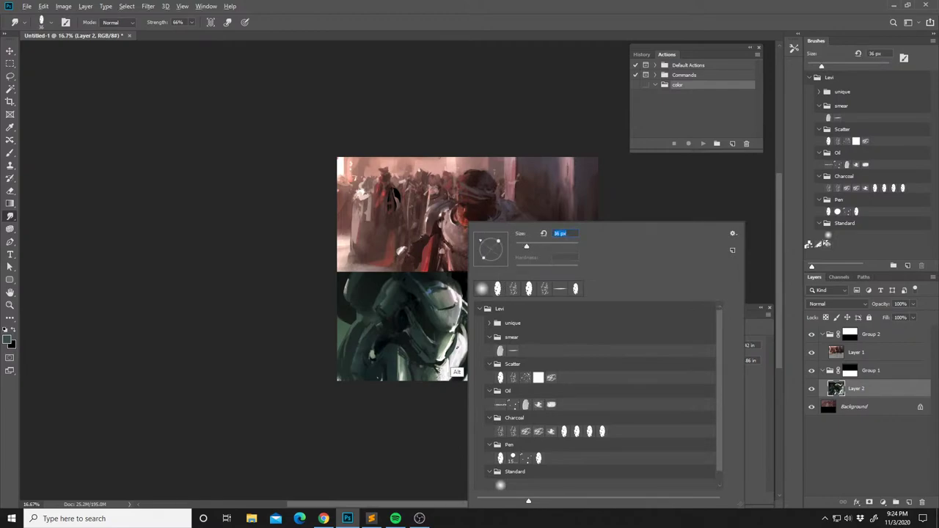
{"action": "key", "text": "Return"}
{"action": "key", "text": "b"}
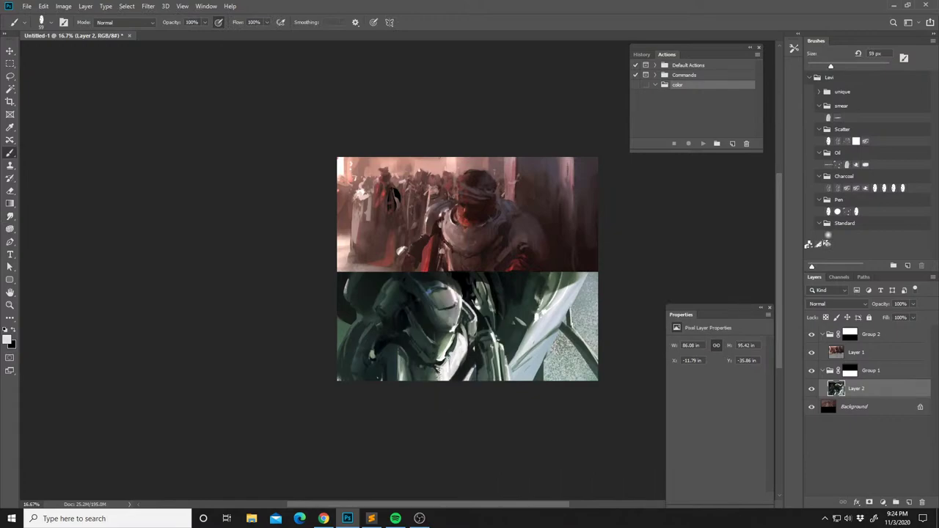
{"action": "left_click", "coordinate": [439, 372], "text": "alt"}
{"action": "left_click", "coordinate": [438, 369], "text": "alt"}
{"action": "left_click", "coordinate": [437, 369], "text": "alt"}
Flip the canvas horizontally and refine the collar and upper chest armour with brush strokes in sampled tones.
{"action": "key", "text": "ctrl+shift+h"}
{"action": "left_click", "coordinate": [481, 338], "text": "alt"}
{"action": "left_click", "coordinate": [475, 329], "text": "alt"}
{"action": "left_click_drag", "start_coordinate": [475, 325], "coordinate": [483, 354]}
{"action": "left_click", "coordinate": [505, 367], "text": "alt"}
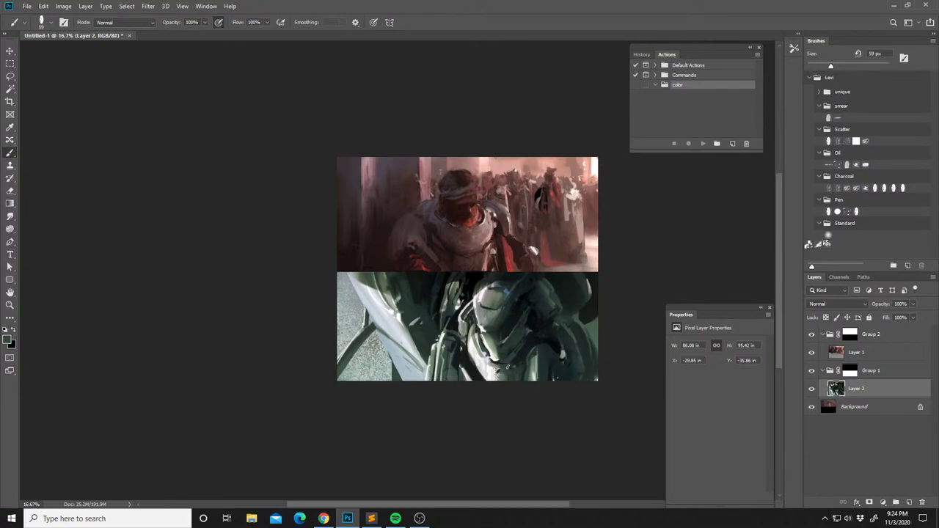
{"action": "left_click", "coordinate": [513, 365], "text": "alt"}
{"action": "left_click", "coordinate": [519, 365], "text": "alt"}
{"action": "left_click", "coordinate": [512, 368], "text": "alt"}
{"action": "key", "text": "l"}
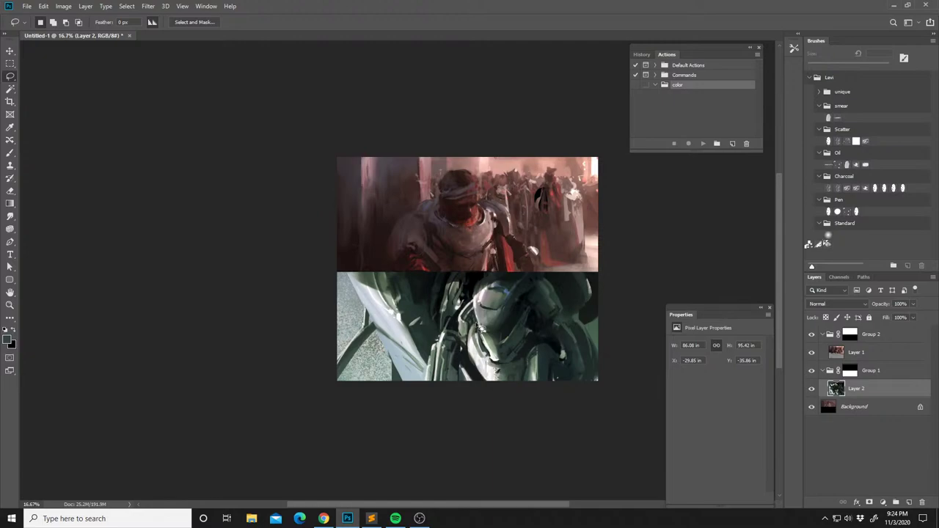
Touch up the armour around the helmet's jaw with the 59 px brush, using a sampled grey-green.
{"action": "key", "text": "b"}
{"action": "key", "text": "x"}
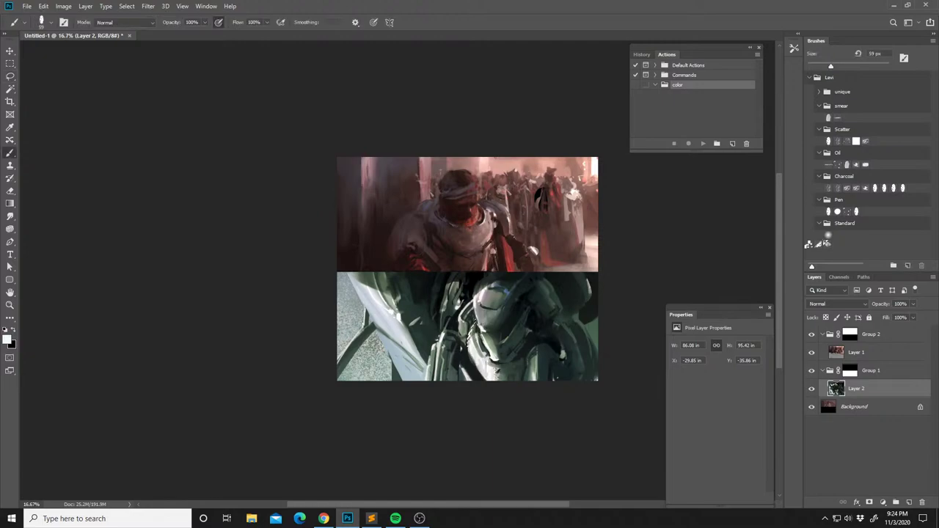
{"action": "left_click_drag", "start_coordinate": [476, 315], "coordinate": [456, 332]}
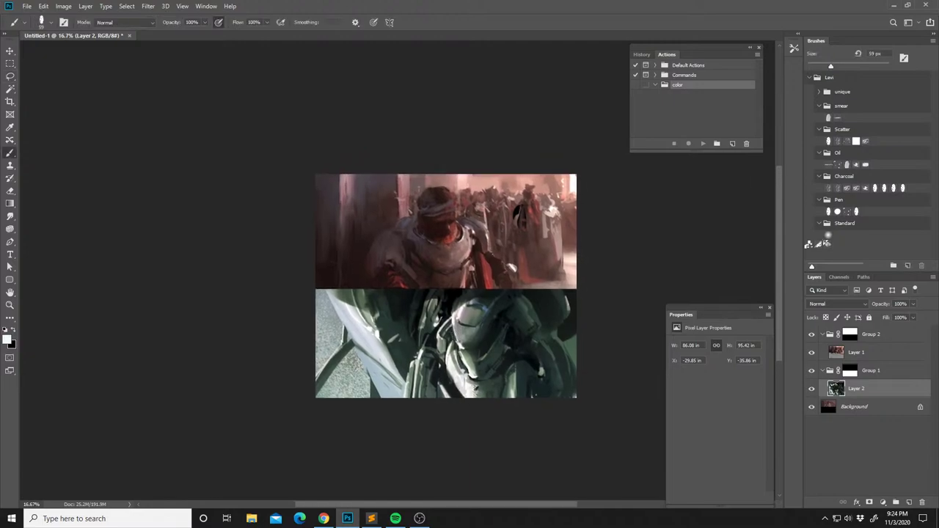
{"action": "left_click", "coordinate": [442, 351], "text": "alt"}
{"action": "left_click_drag", "start_coordinate": [448, 353], "coordinate": [441, 365]}
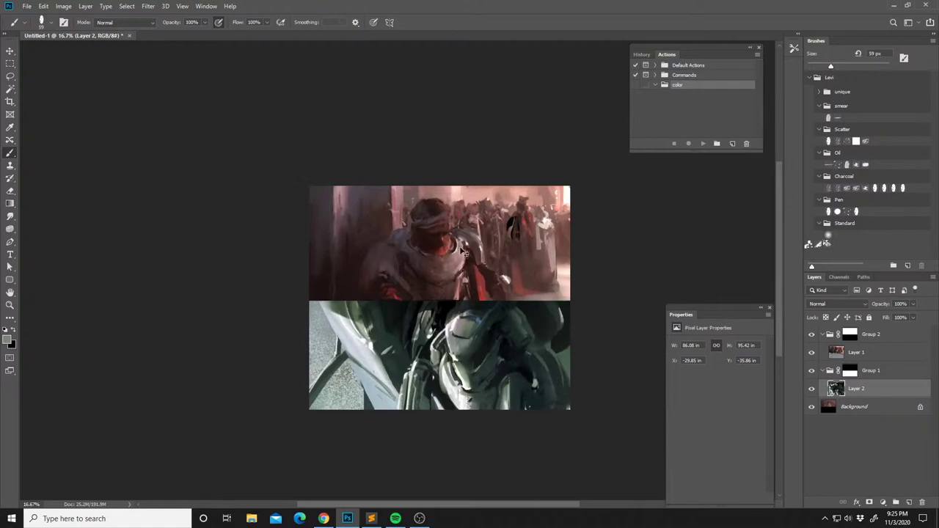
Flip the canvas horizontally, reduce the brush to 25 px, and retouch the upper part of the large panel in sampled greens.
{"action": "key", "text": "ctrl+f"}
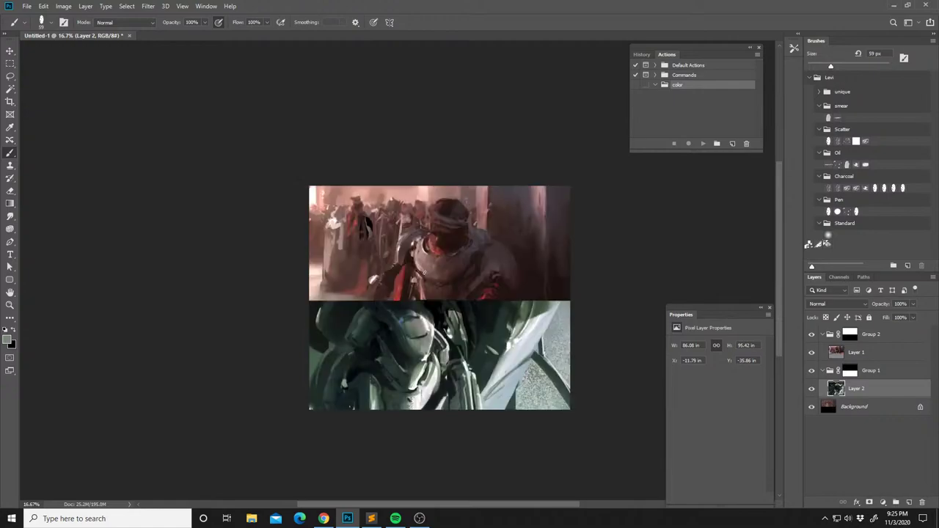
{"action": "left_click_drag", "start_coordinate": [464, 323], "coordinate": [444, 309]}
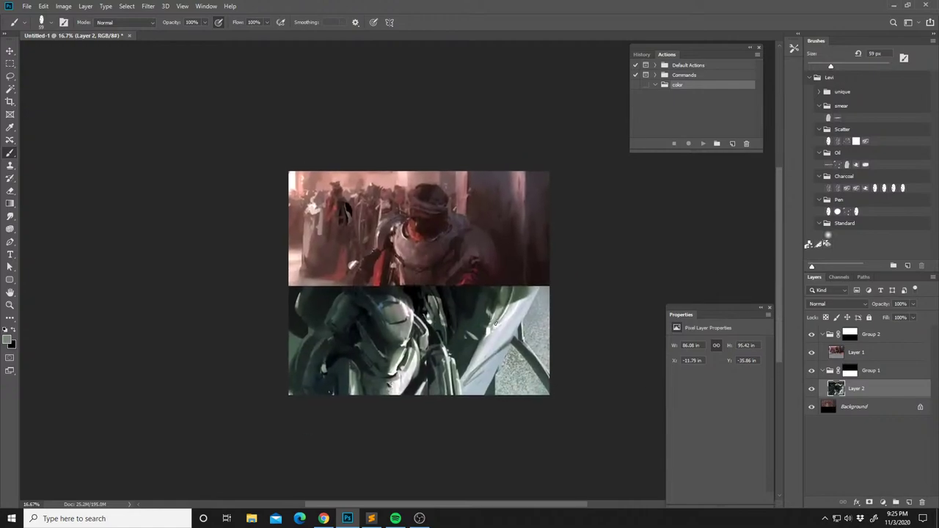
{"action": "right_click", "coordinate": [494, 298]}
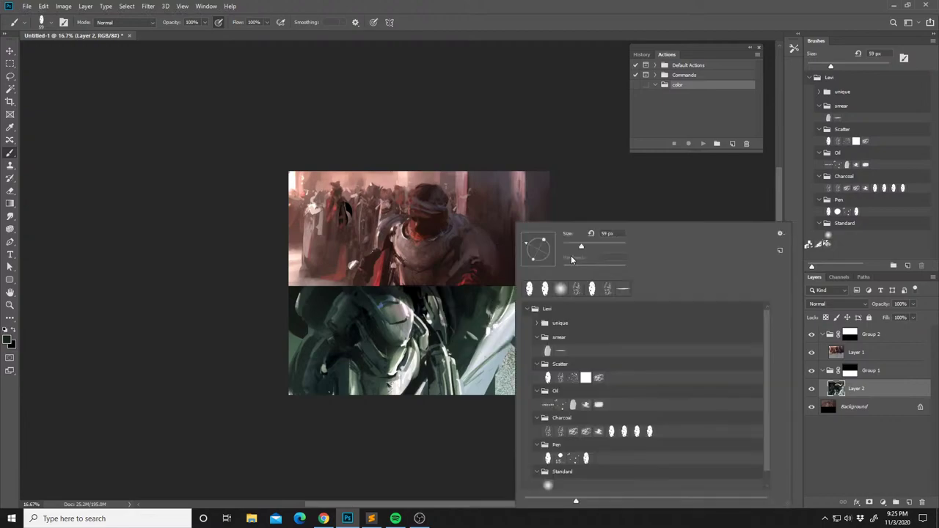
{"action": "left_click", "coordinate": [491, 286]}
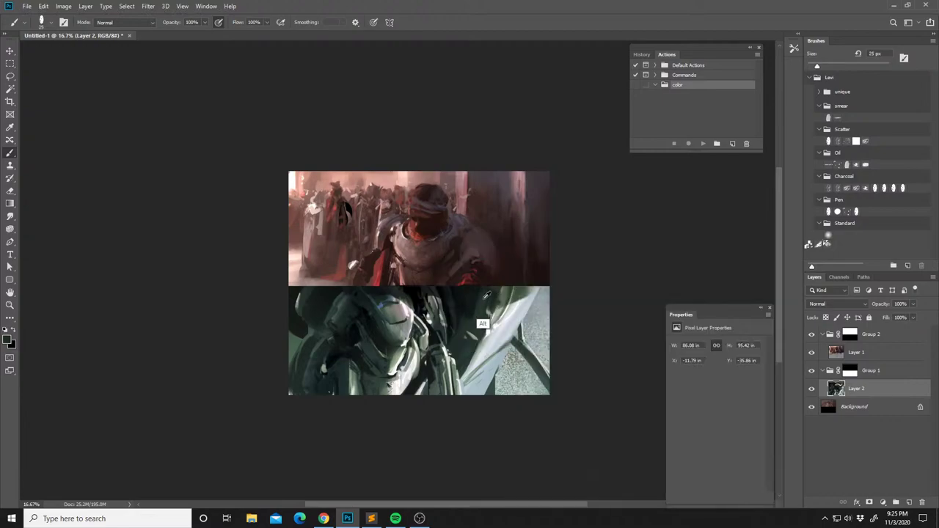
{"action": "key", "text": "ctrl"}
{"action": "key", "text": "ctrl"}
{"action": "left_click", "coordinate": [515, 295], "text": "alt"}
{"action": "left_click", "coordinate": [526, 290], "text": "alt"}
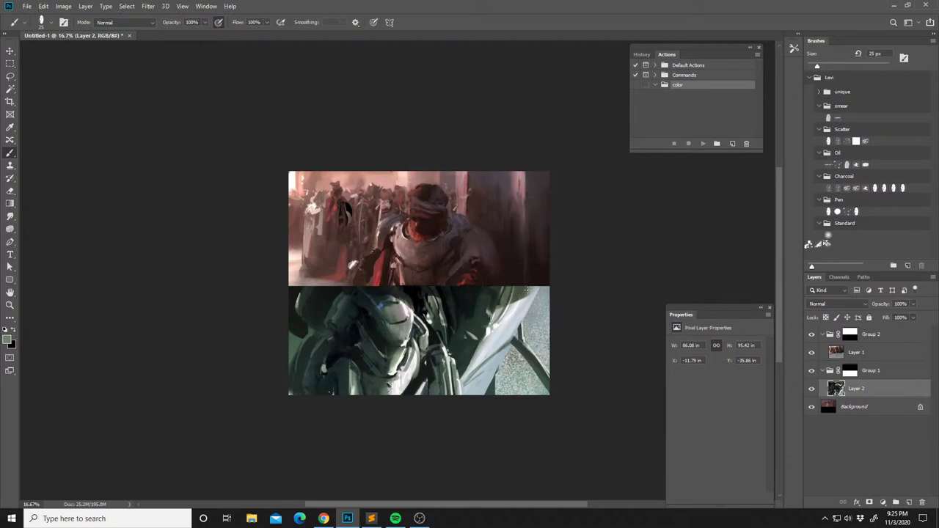
Refine the large panel's bright upper edge against the speckled background with strokes in sampled tones.
{"action": "left_click", "coordinate": [522, 292], "text": "alt"}
{"action": "left_click", "coordinate": [518, 297], "text": "alt"}
{"action": "left_click", "coordinate": [519, 298], "text": "alt"}
{"action": "left_click", "coordinate": [521, 300], "text": "alt"}
{"action": "left_click", "coordinate": [528, 295], "text": "alt"}
{"action": "left_click", "coordinate": [533, 296], "text": "alt"}
{"action": "left_click", "coordinate": [531, 295], "text": "alt"}
{"action": "left_click", "coordinate": [520, 303], "text": "alt"}
Repaint the thin strut crossing the speckled background with the 25 px brush in sampled colours.
{"action": "left_click", "coordinate": [523, 349], "text": "alt"}
{"action": "left_click", "coordinate": [547, 374], "text": "alt"}
{"action": "left_click", "coordinate": [544, 363], "text": "alt"}
{"action": "left_click", "coordinate": [546, 369], "text": "alt"}
{"action": "left_click", "coordinate": [542, 371], "text": "alt"}
{"action": "left_click", "coordinate": [539, 375], "text": "alt"}
Flip the canvas horizontally and clean up the strut's edges with sampled background and strut tones.
{"action": "key", "text": "ctrl+shift+h"}
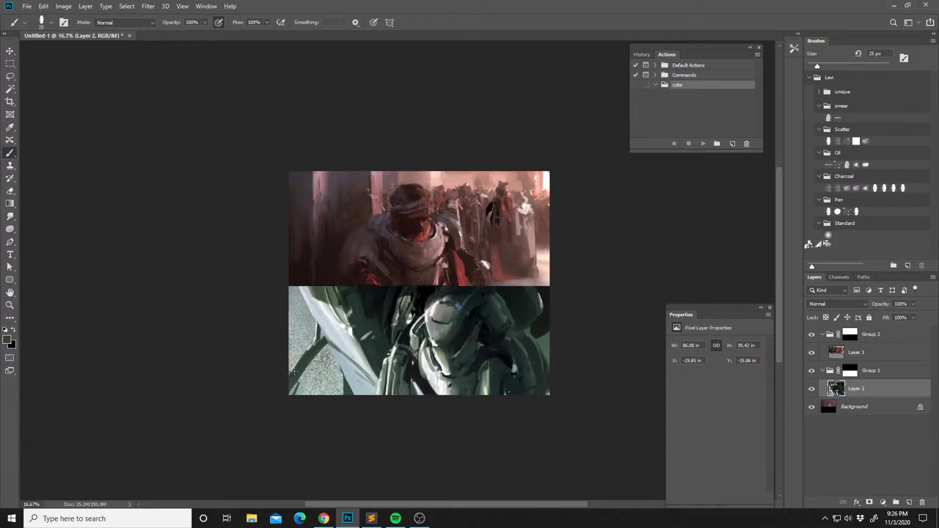
{"action": "left_click_drag", "start_coordinate": [307, 357], "coordinate": [307, 357]}
{"action": "left_click", "coordinate": [310, 344], "text": "alt"}
{"action": "left_click", "coordinate": [311, 343], "text": "alt"}
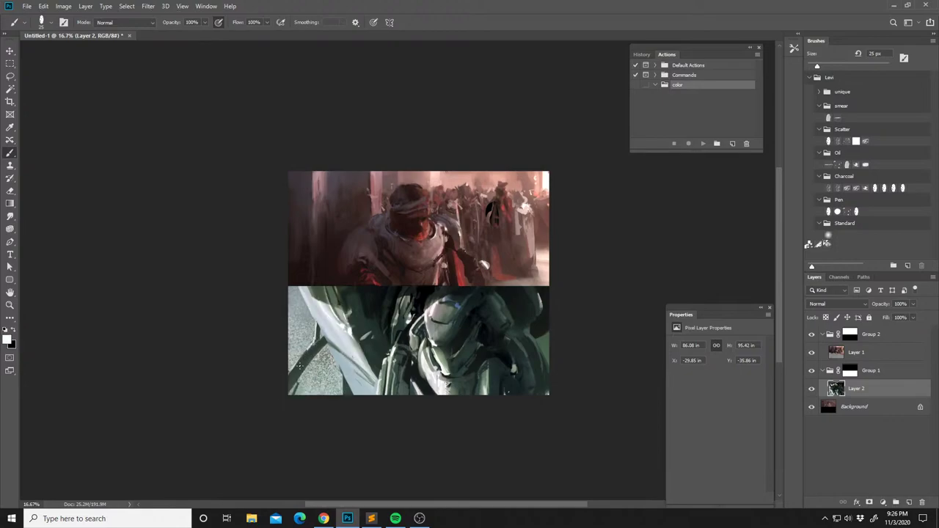
{"action": "left_click_drag", "start_coordinate": [301, 360], "coordinate": [291, 371]}
Touch up the lower part of the large panel and its border with the speckled background in sampled colours.
{"action": "left_click", "coordinate": [339, 381], "text": "alt"}
{"action": "left_click_drag", "start_coordinate": [355, 334], "coordinate": [353, 355]}
{"action": "left_click", "coordinate": [315, 366], "text": "alt"}
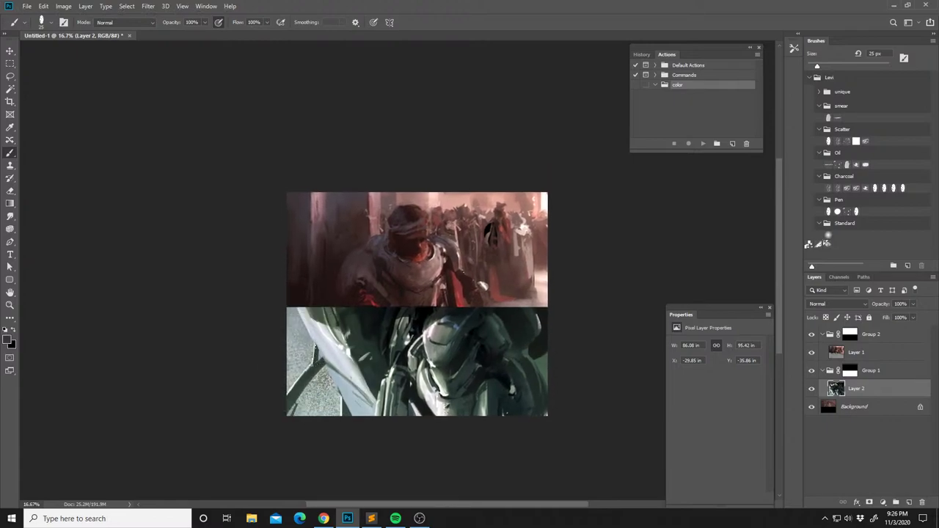
{"action": "left_click_drag", "start_coordinate": [326, 335], "coordinate": [313, 328]}
{"action": "left_click", "coordinate": [330, 311], "text": "alt"}
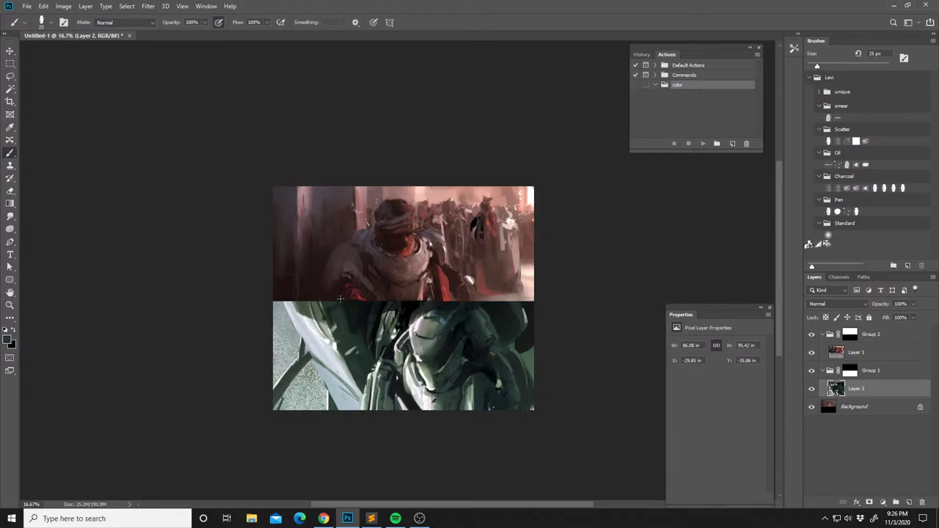
Rework the large panel's dark inner face down toward the raised arm with strokes in sampled greens.
{"action": "left_click", "coordinate": [332, 317], "text": "alt"}
{"action": "left_click", "coordinate": [336, 330], "text": "alt"}
{"action": "left_click", "coordinate": [326, 314], "text": "alt"}
{"action": "left_click", "coordinate": [331, 305], "text": "alt"}
{"action": "left_click", "coordinate": [344, 305], "text": "alt"}
{"action": "left_click", "coordinate": [356, 333], "text": "alt"}
{"action": "left_click", "coordinate": [371, 366], "text": "alt"}
Switch to Spotify, play Fistful Of Steel from the METAL playlist, and return to the Photoshop painting.
{"action": "key", "text": "alt+Tab"}
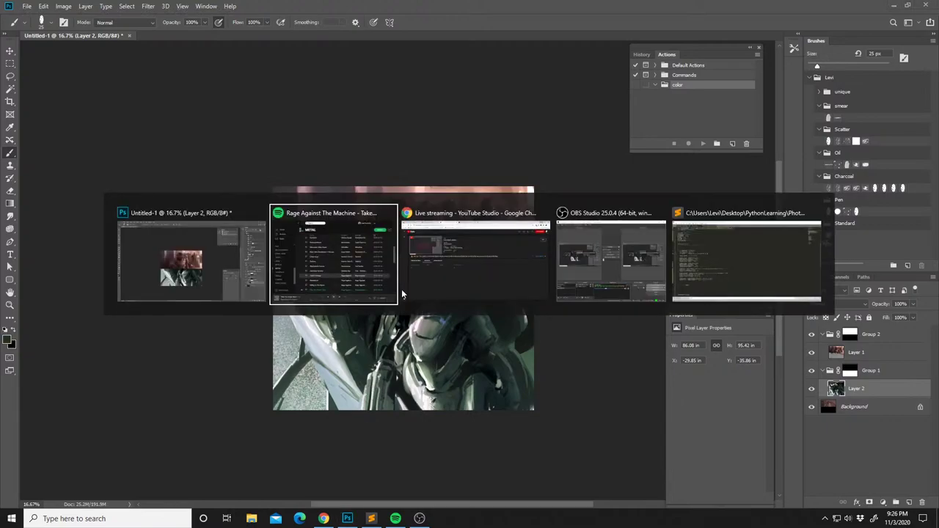
{"action": "scroll", "coordinate": [586, 283], "scroll_direction": "down", "scroll_amount": 3}
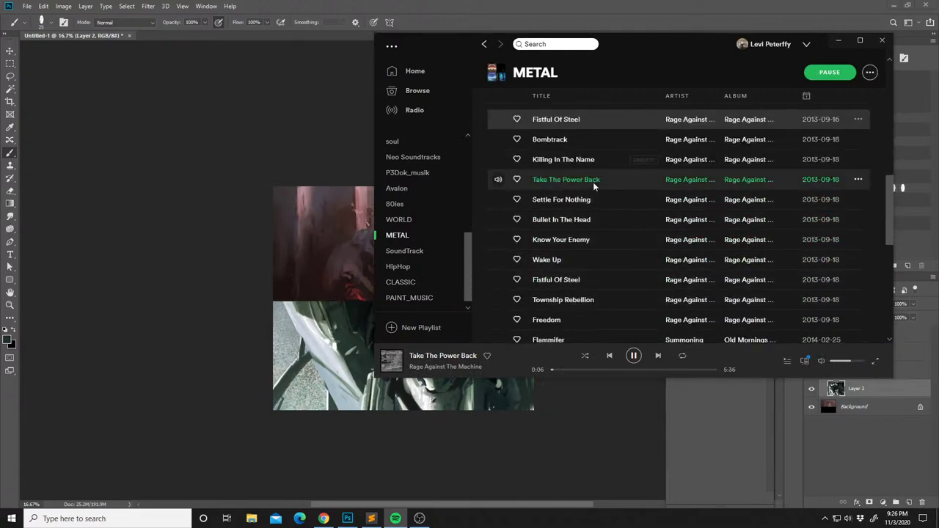
{"action": "left_click", "coordinate": [498, 220]}
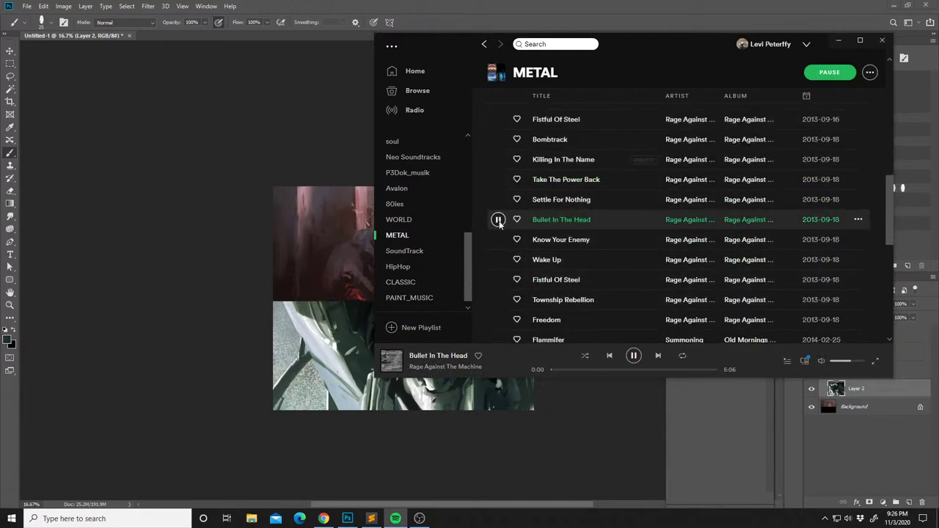
{"action": "left_click", "coordinate": [498, 279]}
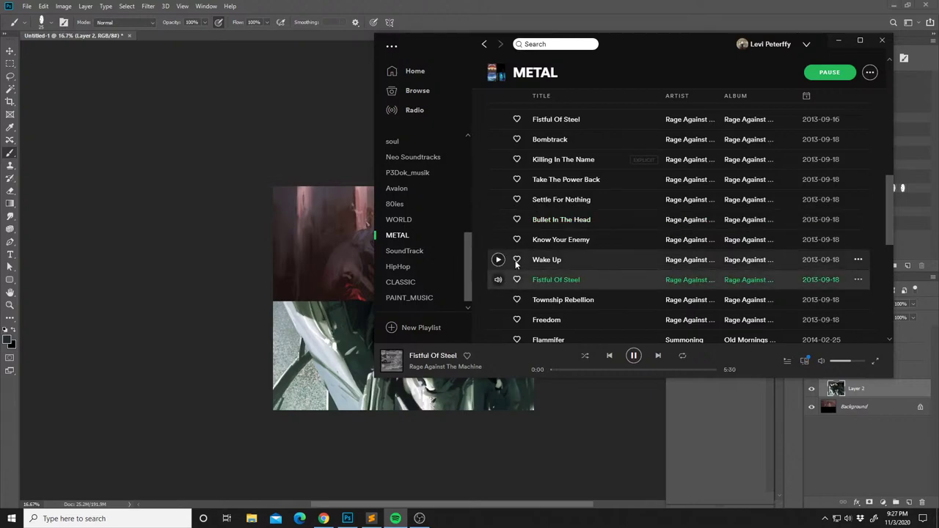
{"action": "scroll", "coordinate": [513, 264], "scroll_direction": "down", "scroll_amount": 3}
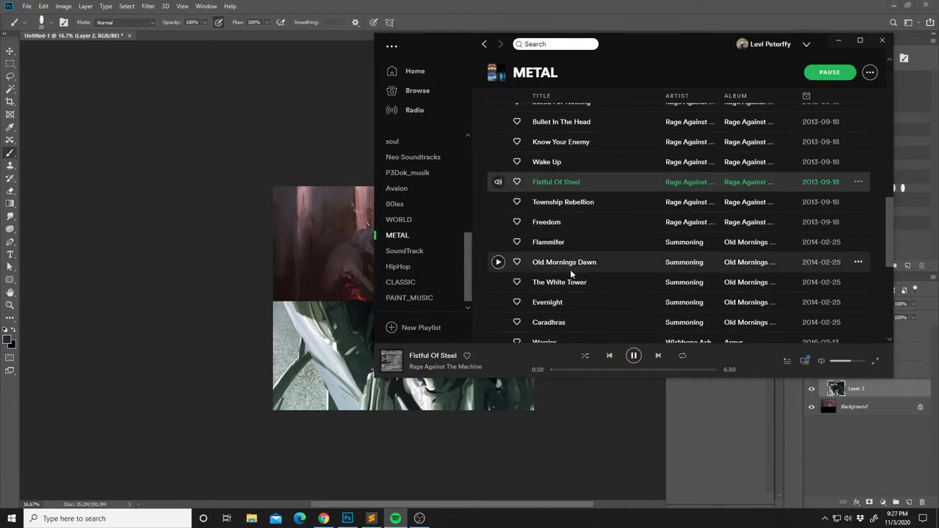
{"action": "scroll", "coordinate": [550, 293], "scroll_direction": "down", "scroll_amount": 2}
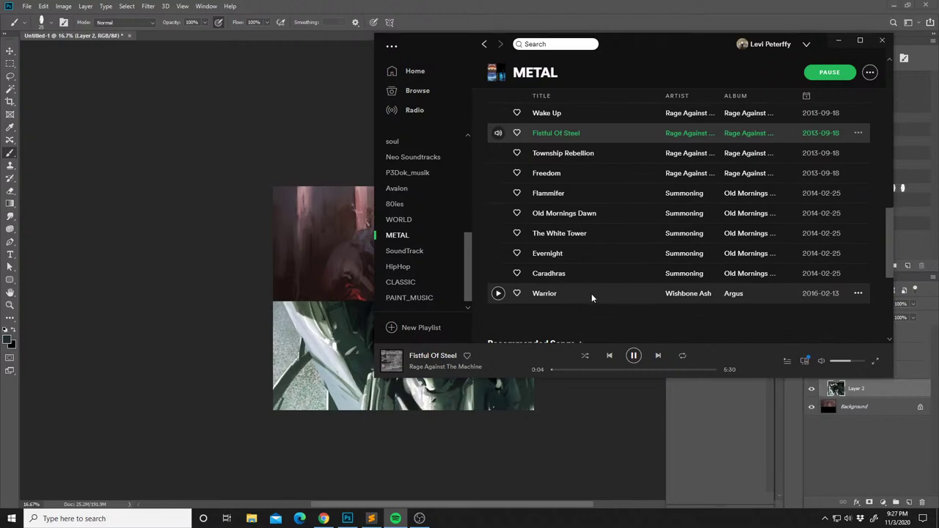
{"action": "scroll", "coordinate": [590, 292], "scroll_direction": "up", "scroll_amount": 6}
{"action": "left_click", "coordinate": [195, 159]}
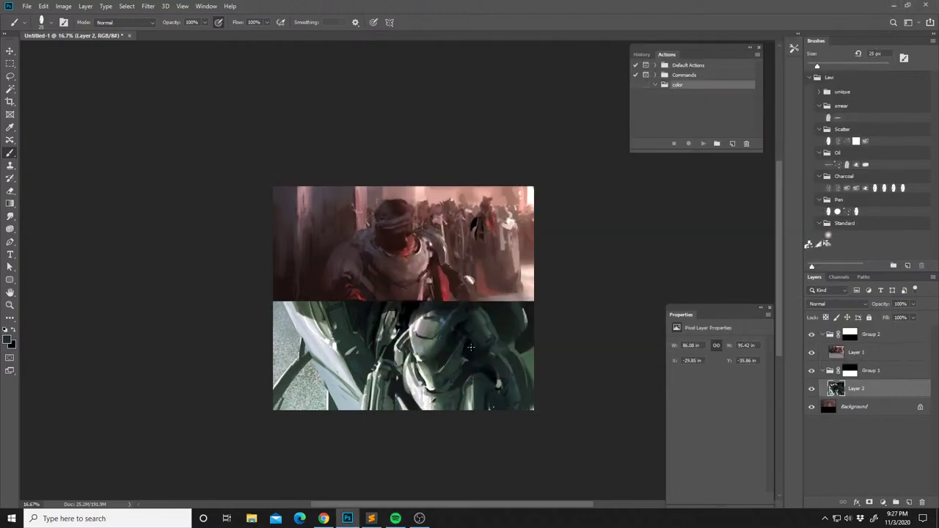
Touch up the dark gap beside the helmet with the 25 px brush in sampled near-black tones.
{"action": "left_click", "coordinate": [404, 345], "text": "alt"}
{"action": "left_click", "coordinate": [395, 342], "text": "alt"}
{"action": "left_click", "coordinate": [395, 342], "text": "alt"}
Flip the canvas horizontally and refine the helmet's side and the collar edge below it in sampled tones.
{"action": "key", "text": "ctrl+f"}
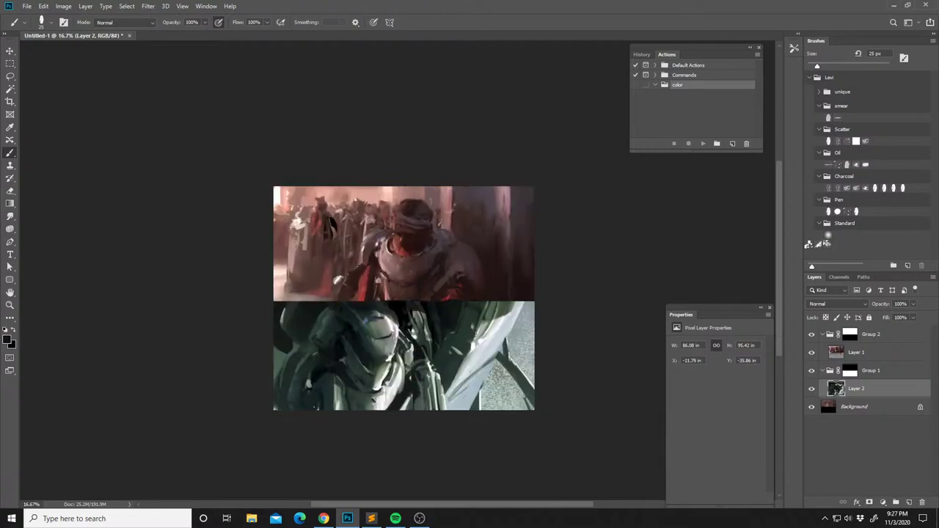
{"action": "left_click", "coordinate": [410, 341], "text": "alt"}
{"action": "key", "text": "alt"}
{"action": "left_click", "coordinate": [393, 326], "text": "alt"}
{"action": "left_click", "coordinate": [380, 370], "text": "alt"}
{"action": "left_click", "coordinate": [382, 362], "text": "alt"}
Refine the large panel's dark inner face and lower edge beside the arm with 25 px strokes in sampled greens.
{"action": "left_click", "coordinate": [467, 349], "text": "alt"}
{"action": "left_click", "coordinate": [453, 387], "text": "alt"}
{"action": "left_click", "coordinate": [466, 363], "text": "alt"}
{"action": "left_click", "coordinate": [453, 395], "text": "alt"}
{"action": "left_click", "coordinate": [451, 393], "text": "alt"}
{"action": "left_click", "coordinate": [470, 357], "text": "alt"}
{"action": "left_click", "coordinate": [464, 350], "text": "alt"}
{"action": "left_click", "coordinate": [465, 346], "text": "alt"}
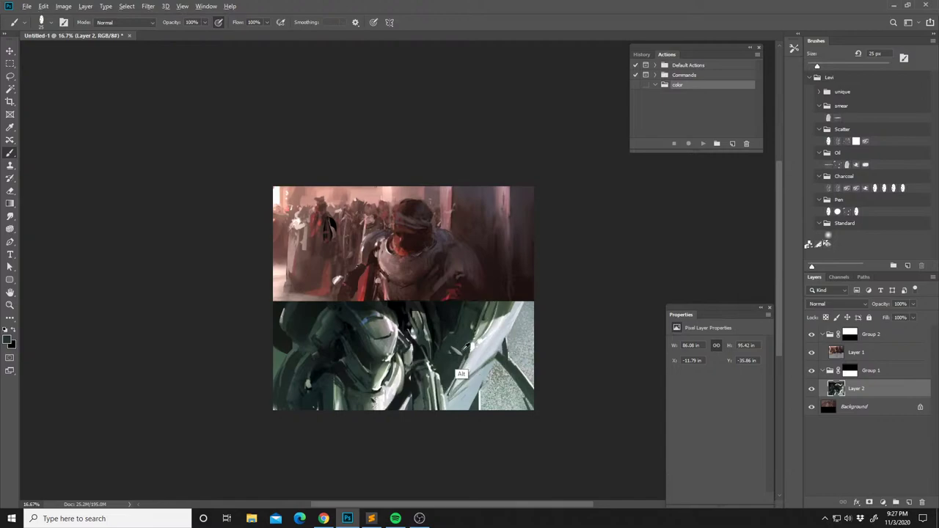
{"action": "left_click", "coordinate": [459, 354], "text": "alt"}
{"action": "left_click", "coordinate": [459, 352], "text": "alt"}
{"action": "left_click", "coordinate": [439, 356], "text": "alt"}
Flip the canvas horizontally, lasso the helmet, and add a new layer above Layer 2 in Group 1.
{"action": "scroll", "coordinate": [458, 264], "scroll_direction": "down", "scroll_amount": 1}
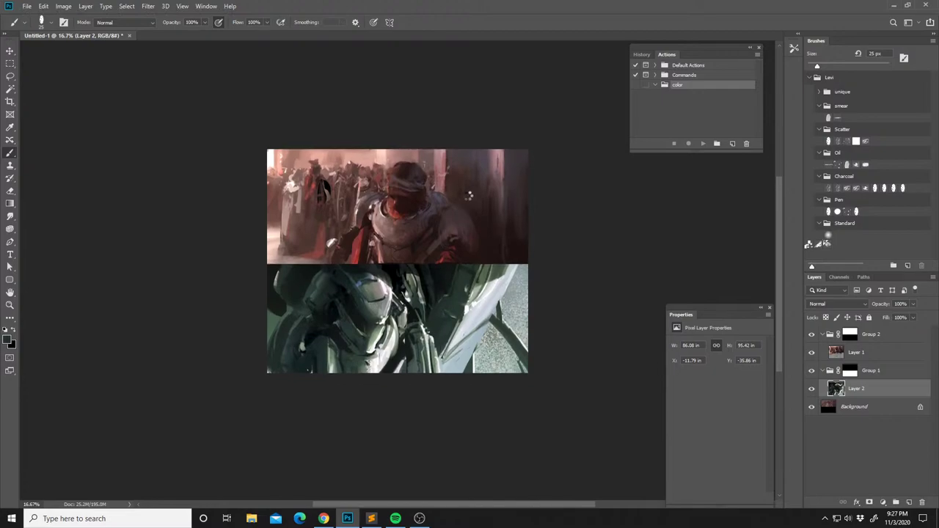
{"action": "key", "text": "ctrl+f"}
{"action": "left_click_drag", "start_coordinate": [426, 290], "coordinate": [371, 316]}
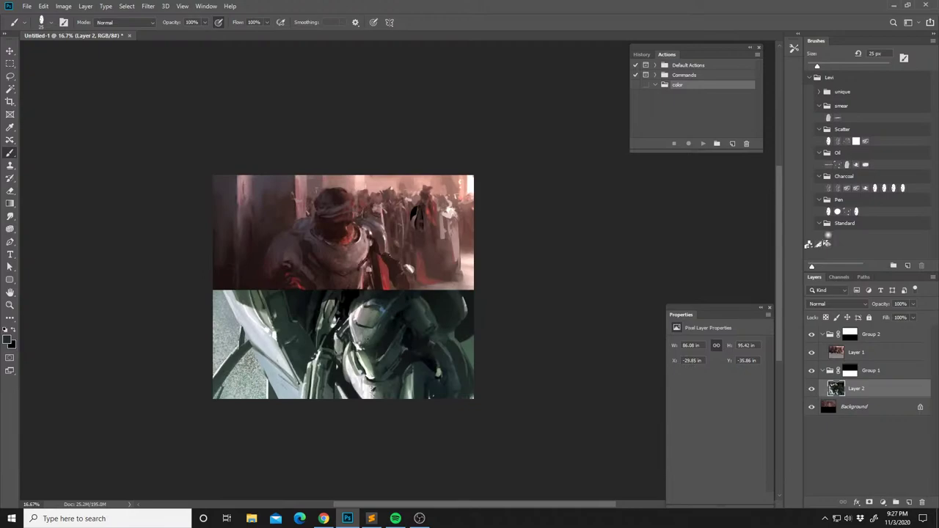
{"action": "key", "text": "l"}
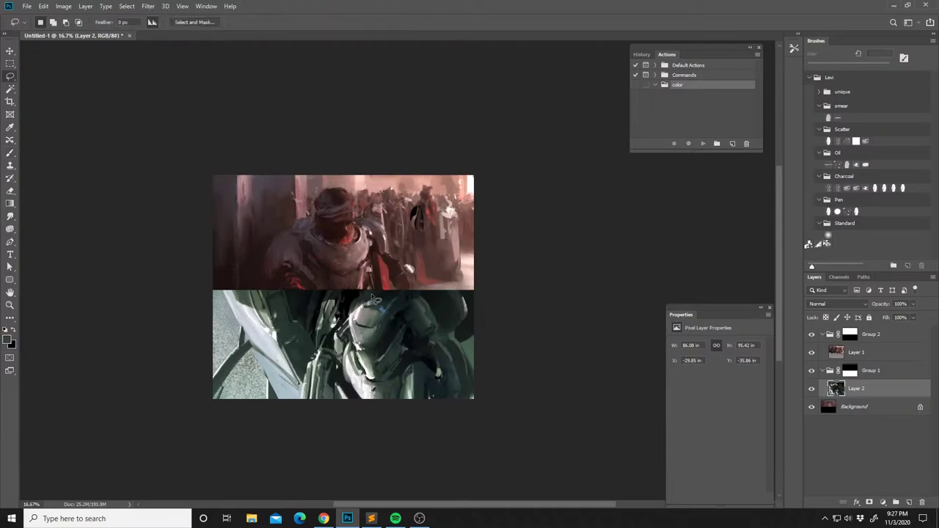
{"action": "mouse_move", "coordinate": [372, 295]}
{"action": "left_mouse_down"}
{"action": "mouse_move", "coordinate": [358, 314]}
{"action": "mouse_move", "coordinate": [387, 352]}
{"action": "mouse_move", "coordinate": [371, 289]}
{"action": "left_mouse_up"}
{"action": "key", "text": "b"}
{"action": "right_click", "coordinate": [400, 294]}
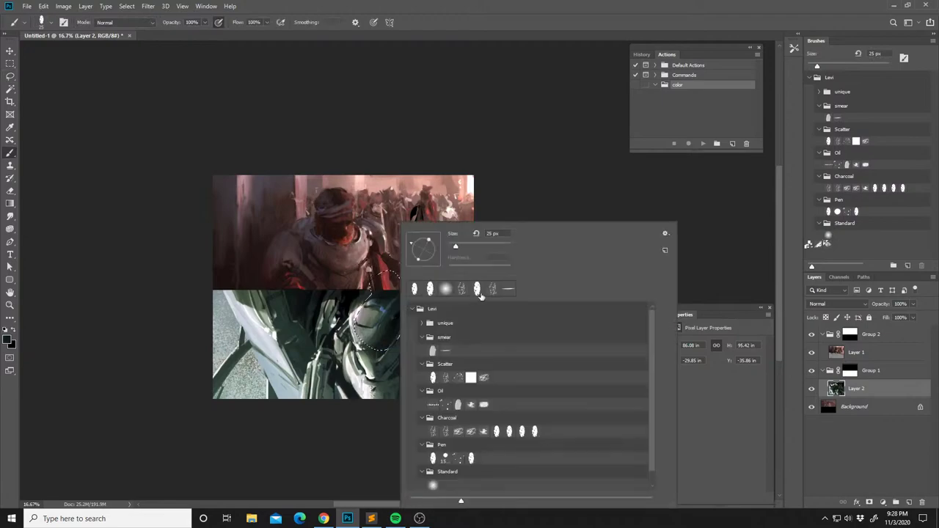
{"action": "left_click", "coordinate": [909, 502]}
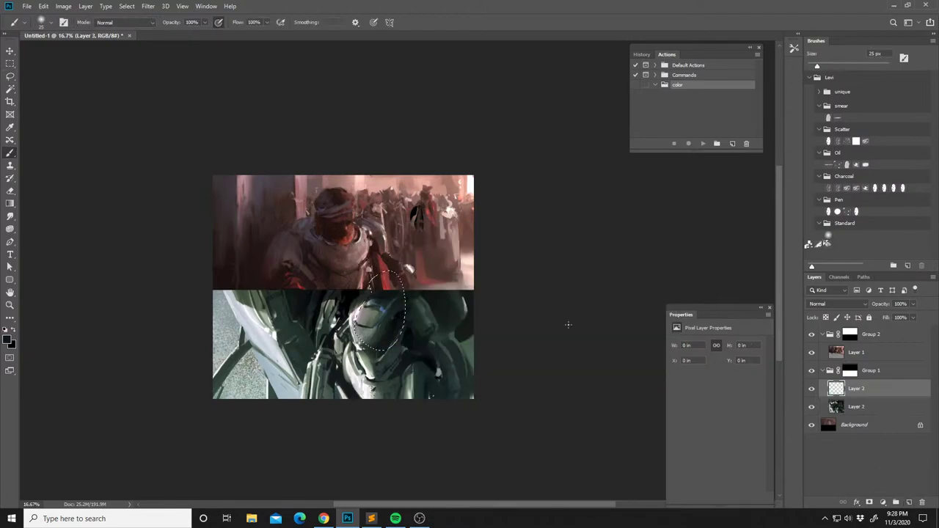
Shade the selected helmet on the new layer with a soft 354 px brush in a dark colour, then deselect.
{"action": "right_click", "coordinate": [389, 304]}
{"action": "left_click", "coordinate": [489, 245]}
{"action": "left_click", "coordinate": [330, 280]}
{"action": "mouse_move", "coordinate": [357, 332]}
{"action": "left_mouse_down"}
{"action": "mouse_move", "coordinate": [371, 283]}
{"action": "mouse_move", "coordinate": [372, 305]}
{"action": "left_mouse_up"}
{"action": "key", "text": "ctrl+d"}
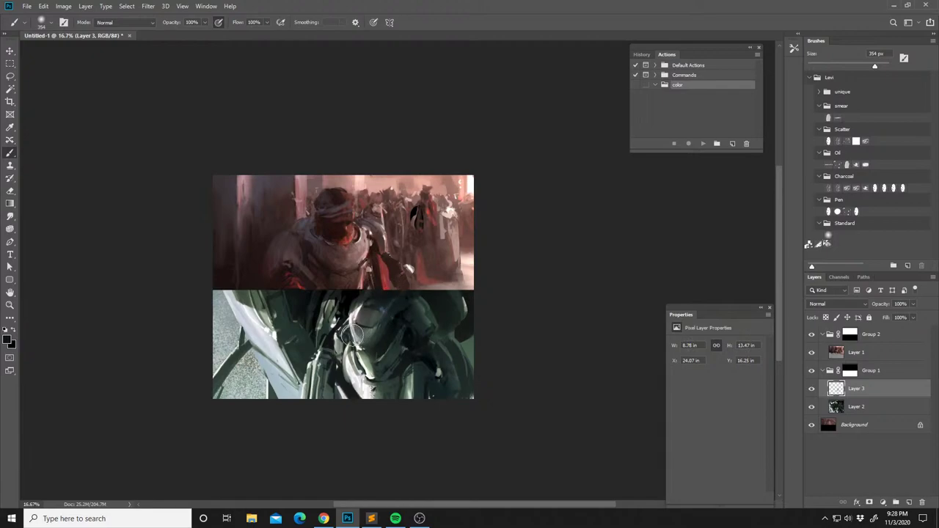
Shift the midtones of the helmet shading layer toward cyan and blue with Color Balance.
{"action": "key", "text": "e"}
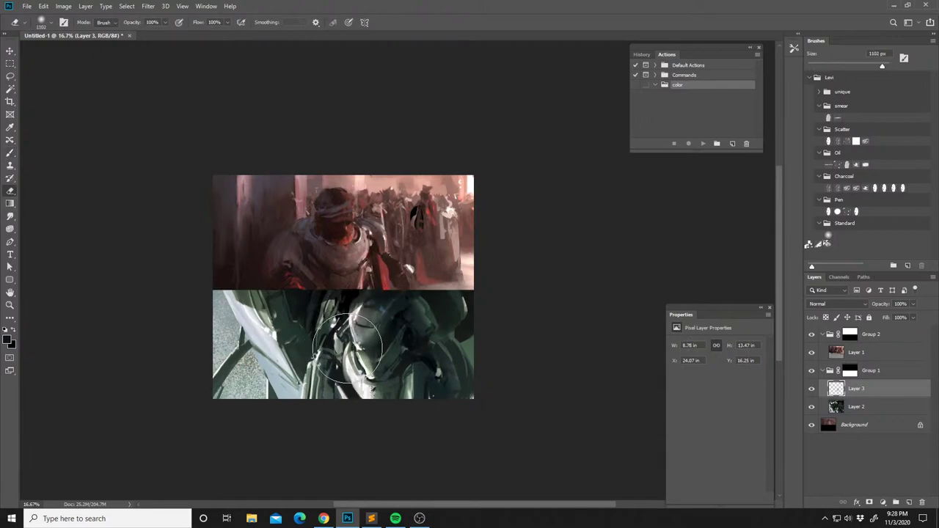
{"action": "key", "text": "ctrl+b"}
{"action": "left_click_drag", "start_coordinate": [762, 347], "coordinate": [788, 349]}
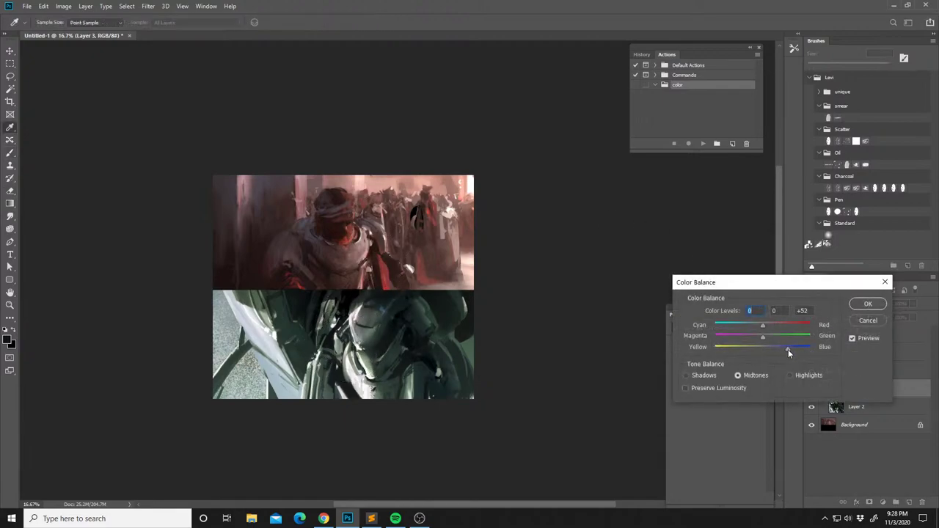
{"action": "left_click_drag", "start_coordinate": [742, 326], "coordinate": [740, 327]}
{"action": "left_click_drag", "start_coordinate": [788, 348], "coordinate": [779, 348]}
{"action": "key", "text": "Return"}
Erase part of the helmet shading with the 1102 px eraser, flip the canvas horizontally, and delete Layer 3.
{"action": "key", "text": "e"}
{"action": "left_click", "coordinate": [812, 389]}
{"action": "left_click", "coordinate": [812, 389]}
{"action": "left_click_drag", "start_coordinate": [348, 319], "coordinate": [344, 322]}
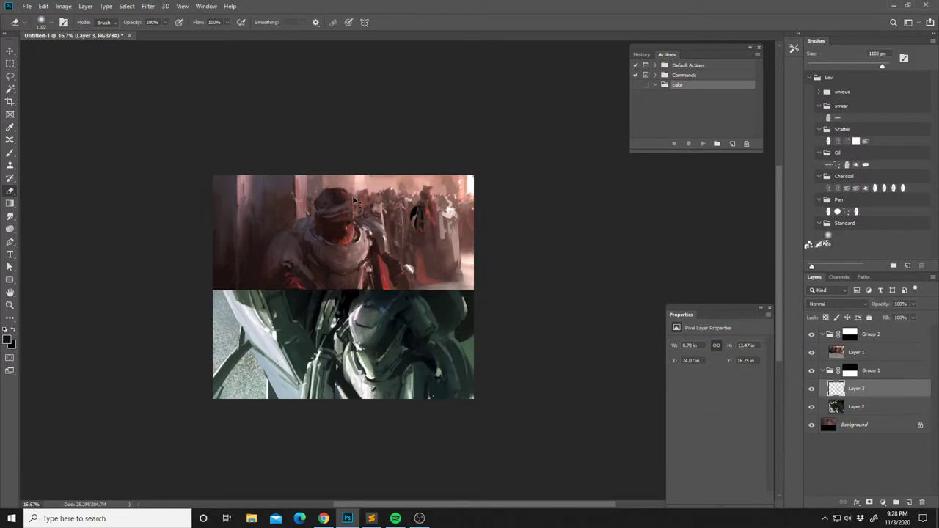
{"action": "key", "text": "ctrl+shift+h"}
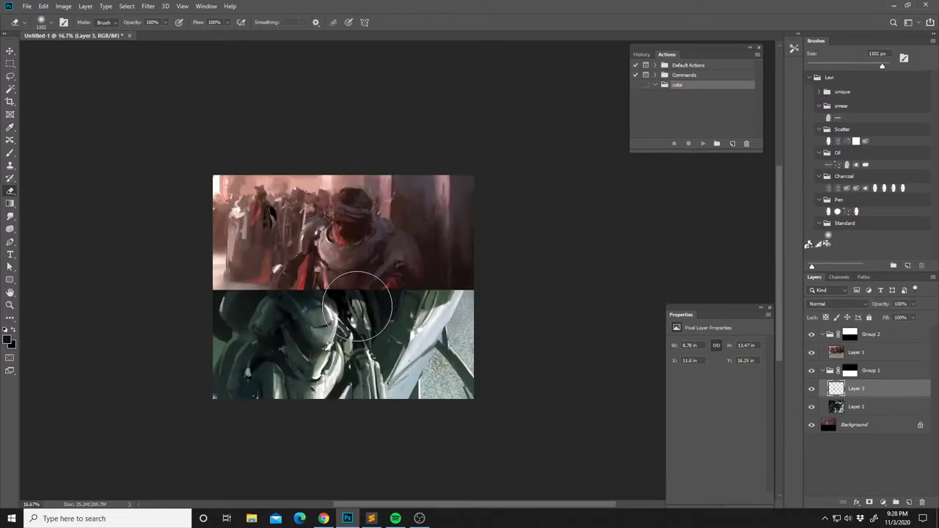
{"action": "key", "text": "Delete"}
Lasso the area between helmet and shoulder, paint it with a soft 111 px brush in a sampled dark green, and deselect.
{"action": "left_click_drag", "start_coordinate": [368, 316], "coordinate": [370, 330]}
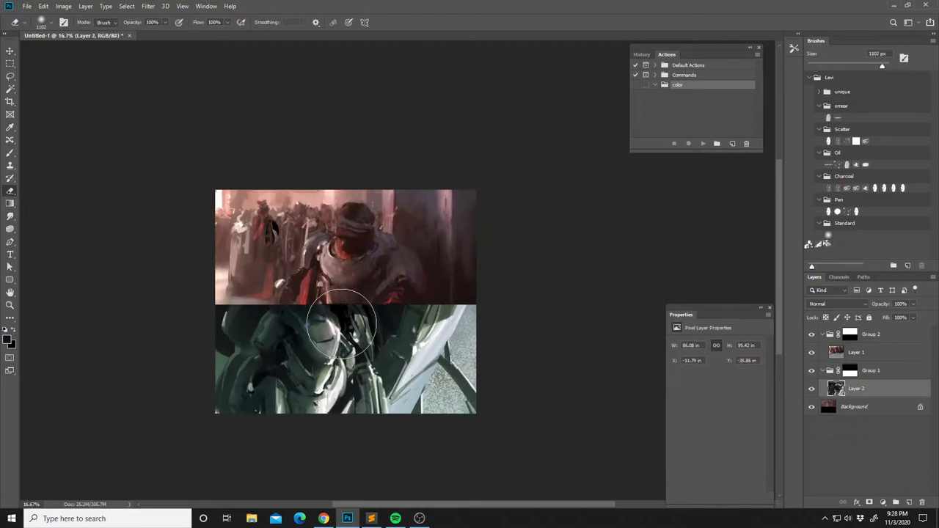
{"action": "key", "text": "l"}
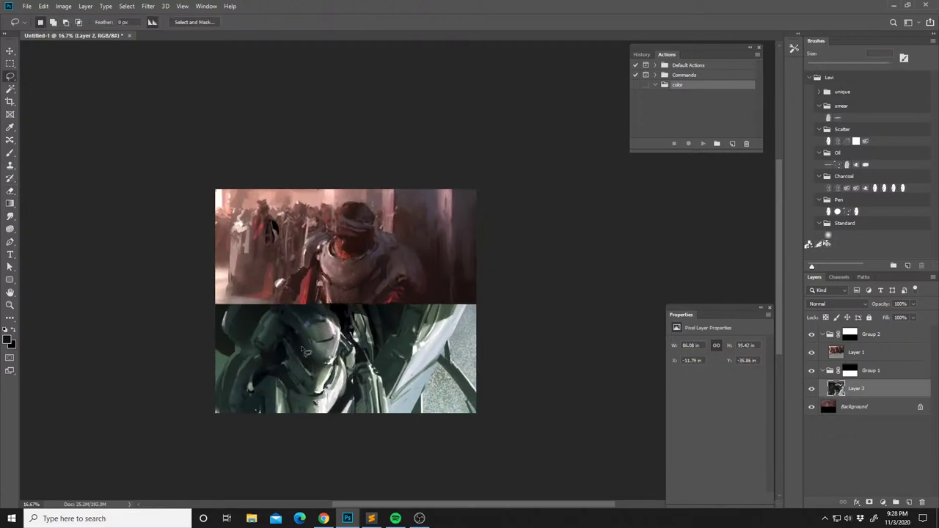
{"action": "mouse_move", "coordinate": [290, 339]}
{"action": "left_mouse_down"}
{"action": "mouse_move", "coordinate": [312, 357]}
{"action": "mouse_move", "coordinate": [295, 330]}
{"action": "mouse_move", "coordinate": [290, 337]}
{"action": "left_mouse_up"}
{"action": "key", "text": "b"}
{"action": "right_click", "coordinate": [297, 324], "text": "alt"}
{"action": "right_click", "coordinate": [295, 328]}
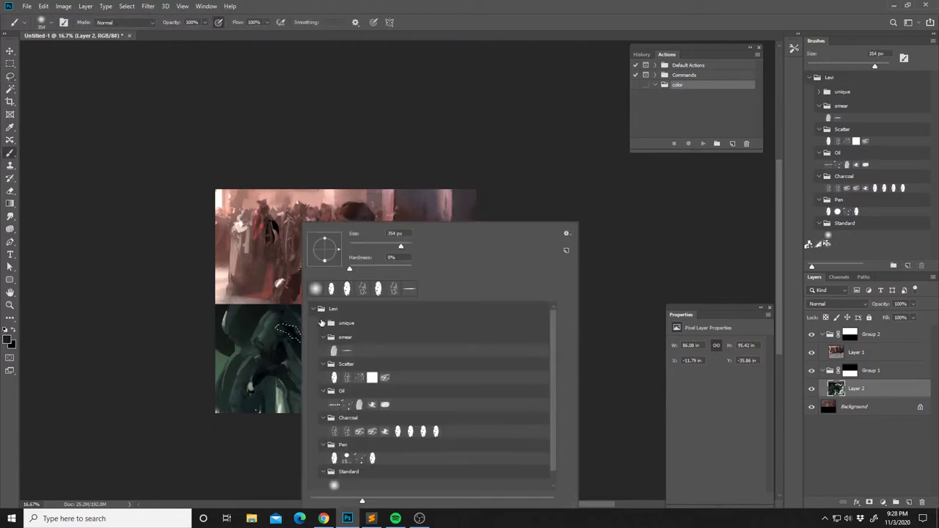
{"action": "left_click", "coordinate": [315, 289]}
{"action": "left_click", "coordinate": [297, 354]}
{"action": "left_click_drag", "start_coordinate": [300, 342], "coordinate": [307, 316]}
{"action": "key", "text": "ctrl+d"}
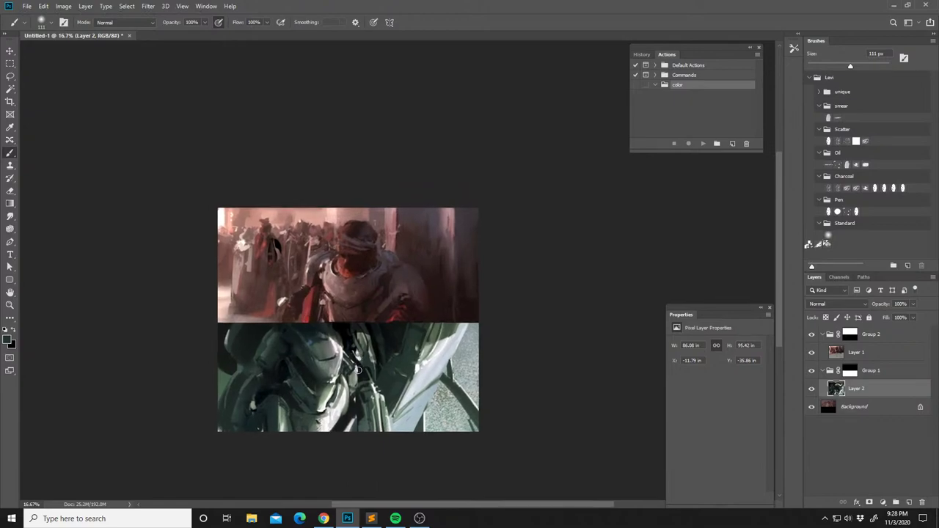
Smudge the helmet's lassoed lower faceplate with the 36 px brush on Layer 2, then flip the canvas horizontally.
{"action": "key", "text": "l"}
{"action": "mouse_move", "coordinate": [331, 383]}
{"action": "left_mouse_down"}
{"action": "mouse_move", "coordinate": [339, 387]}
{"action": "mouse_move", "coordinate": [343, 374]}
{"action": "mouse_move", "coordinate": [312, 373]}
{"action": "left_mouse_up"}
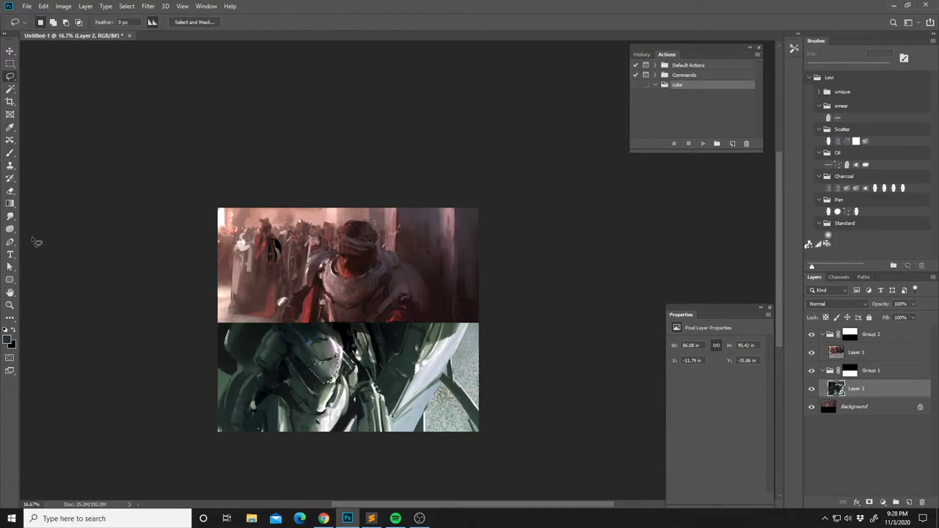
{"action": "key", "text": "r"}
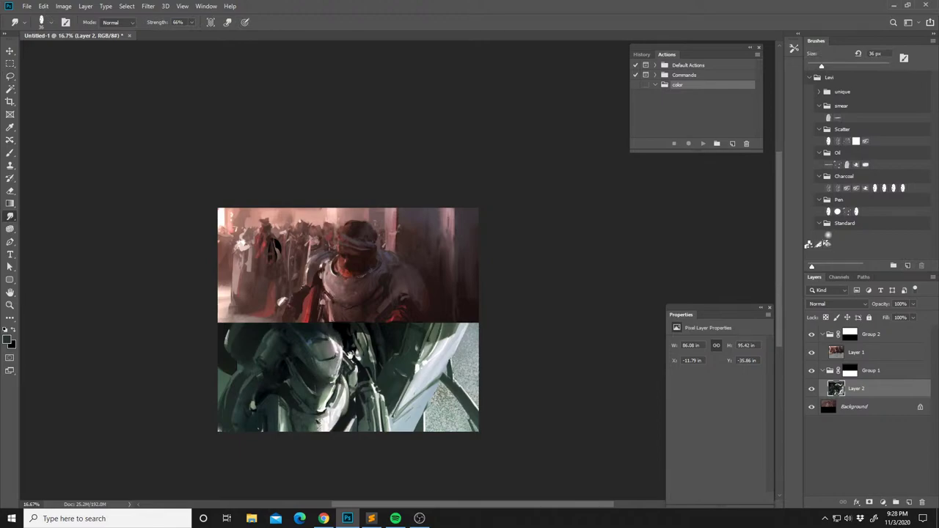
{"action": "left_click_drag", "start_coordinate": [346, 337], "coordinate": [354, 360]}
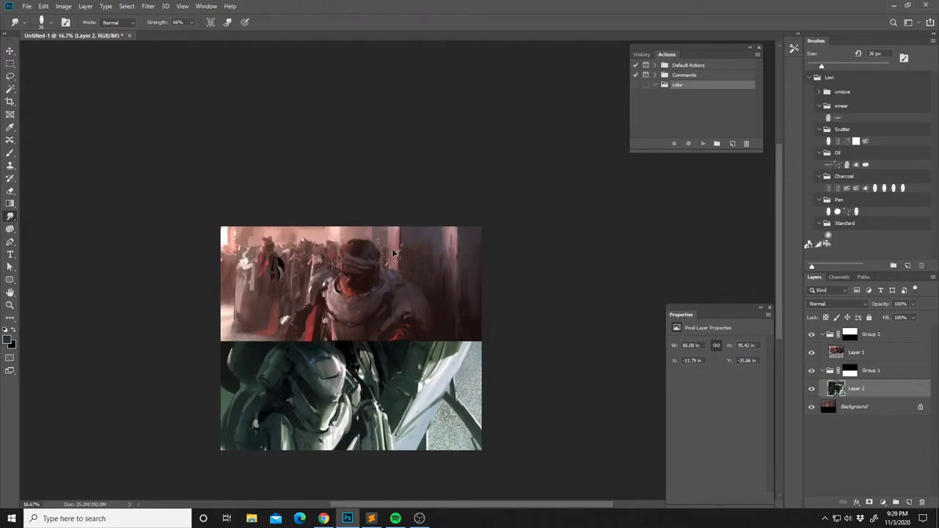
{"action": "key", "text": "ctrl+f"}
{"action": "left_click_drag", "start_coordinate": [425, 337], "coordinate": [470, 303]}
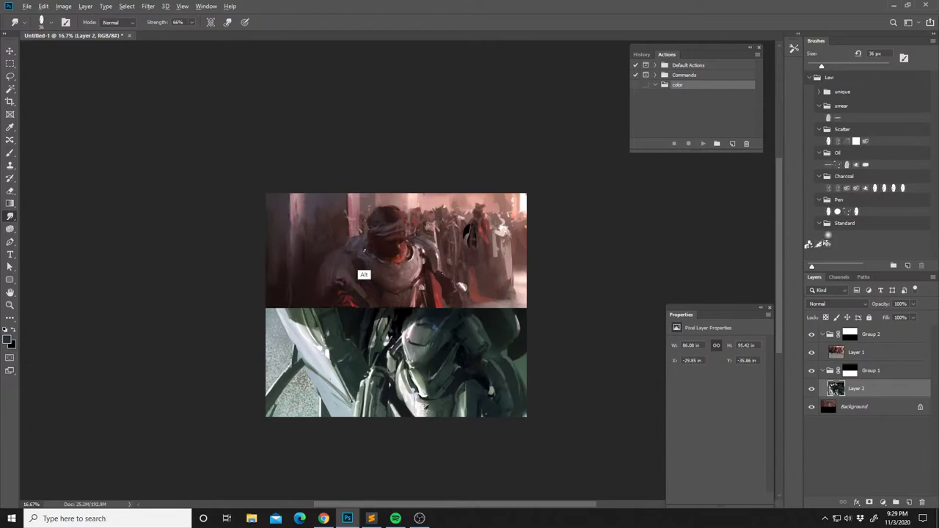
{"action": "mouse_move", "coordinate": [368, 254]}
{"action": "left_mouse_down"}
{"action": "mouse_move", "coordinate": [372, 275]}
{"action": "mouse_move", "coordinate": [370, 257]}
{"action": "left_mouse_up"}
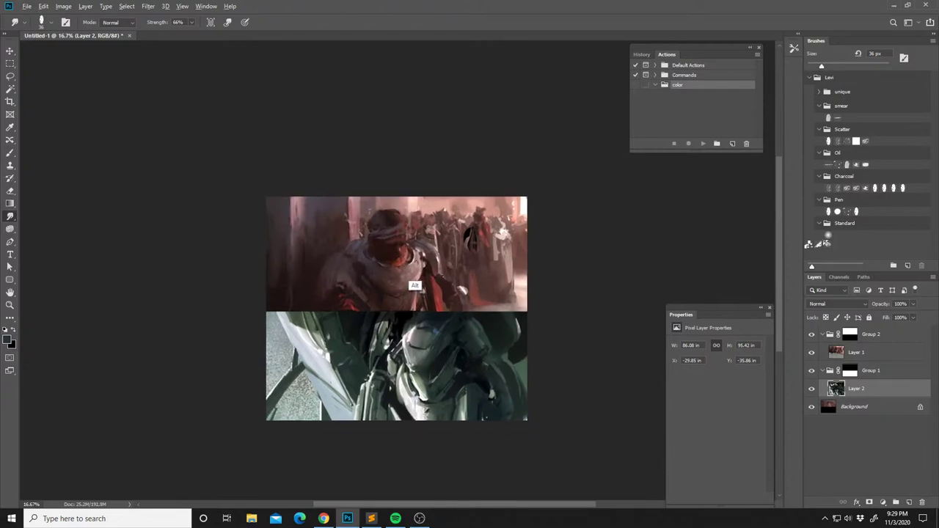
Retouch the foreground figure's head and collar on Layer 1 with a textured 20 px brush in sampled dark tones.
{"action": "left_click", "coordinate": [840, 358]}
{"action": "key", "text": "b"}
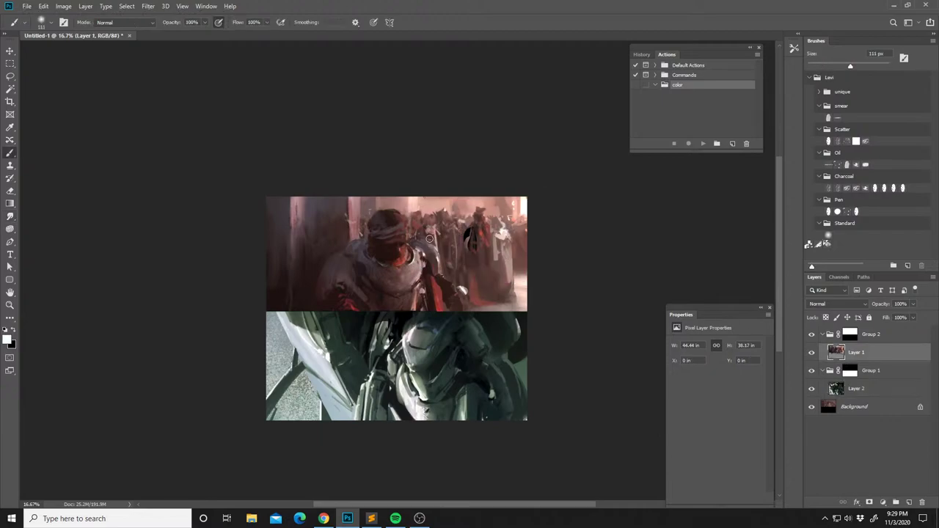
{"action": "right_click", "coordinate": [433, 247]}
{"action": "left_click", "coordinate": [445, 289]}
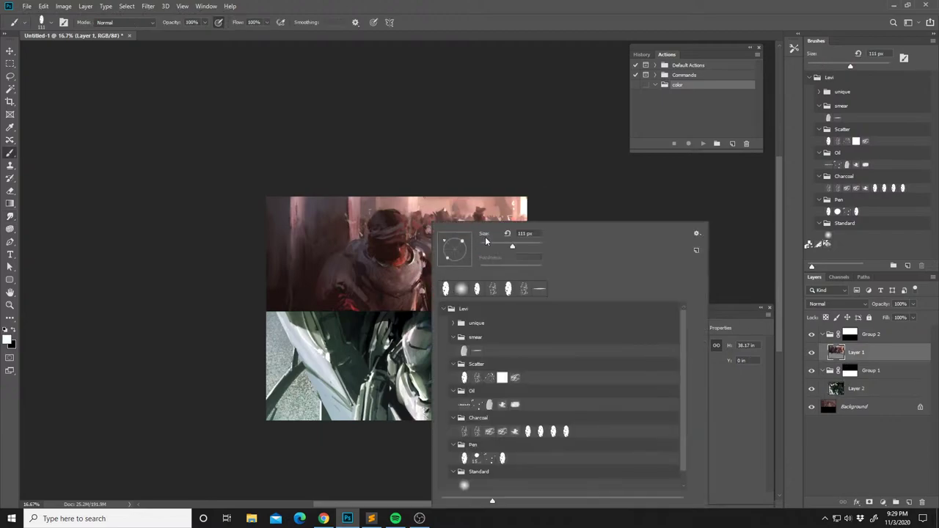
{"action": "left_click", "coordinate": [368, 242]}
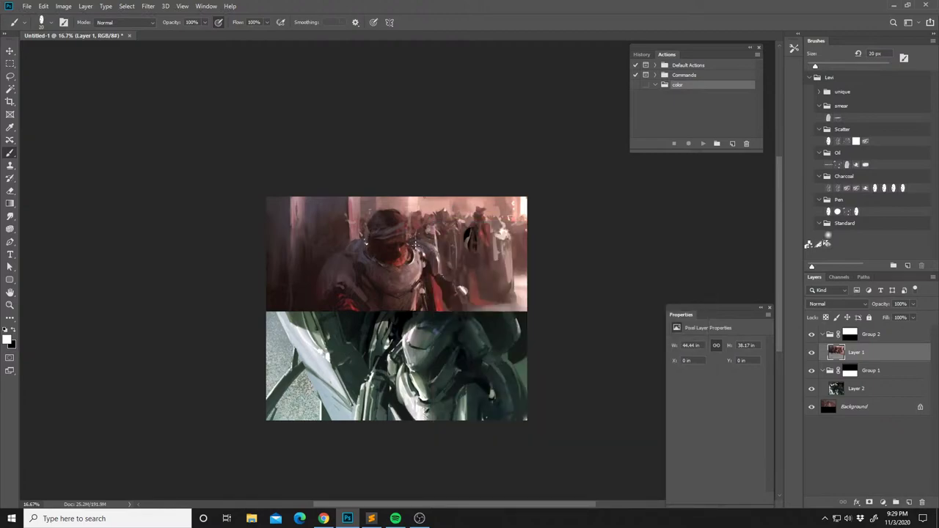
{"action": "left_click", "coordinate": [402, 286], "text": "alt"}
{"action": "left_click", "coordinate": [371, 254], "text": "alt"}
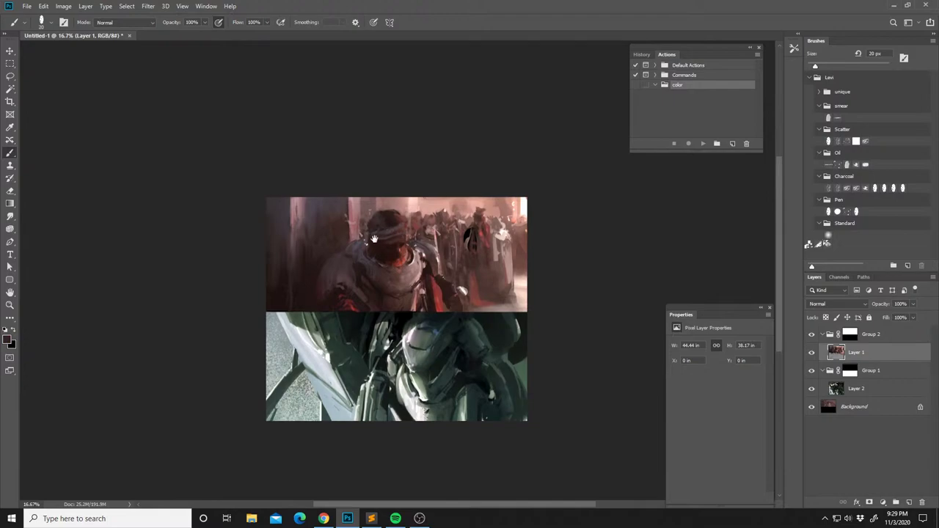
{"action": "left_click_drag", "start_coordinate": [376, 239], "coordinate": [355, 241]}
Refine the red cloth beside the foreground figure's arm with sampled reds and a pale pink, then flip the canvas horizontally.
{"action": "left_click", "coordinate": [418, 291], "text": "alt"}
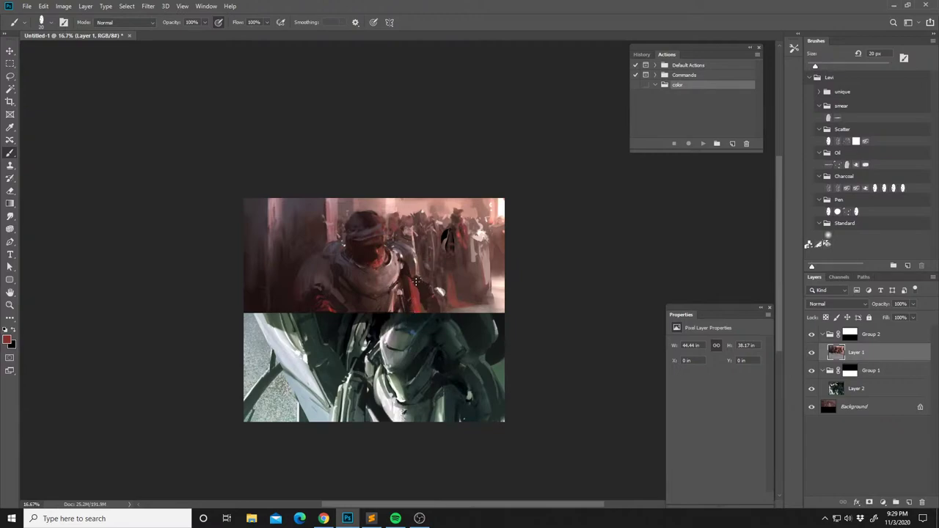
{"action": "left_click", "coordinate": [420, 275], "text": "alt"}
{"action": "key", "text": "x"}
{"action": "left_click", "coordinate": [397, 300], "text": "alt"}
{"action": "key", "text": "ctrl+shift+h"}
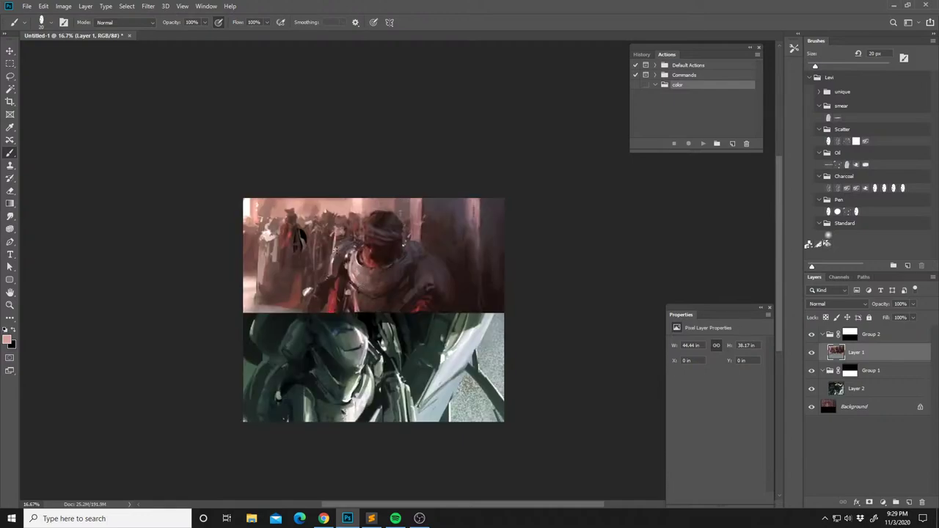
Detail the foreground figure's shoulder armour nearest the crowd with the 20 px brush, resampling colours from both paintings.
{"action": "left_click", "coordinate": [372, 289], "text": "alt"}
{"action": "left_click", "coordinate": [366, 293], "text": "alt"}
{"action": "left_click", "coordinate": [355, 271], "text": "alt"}
{"action": "left_click", "coordinate": [301, 277], "text": "alt"}
{"action": "left_click", "coordinate": [357, 331], "text": "alt"}
{"action": "left_click", "coordinate": [353, 331], "text": "alt"}
{"action": "left_click", "coordinate": [368, 325], "text": "alt"}
{"action": "left_click", "coordinate": [350, 287], "text": "alt"}
{"action": "left_click", "coordinate": [350, 283], "text": "alt"}
{"action": "left_click_drag", "start_coordinate": [342, 285], "coordinate": [351, 297]}
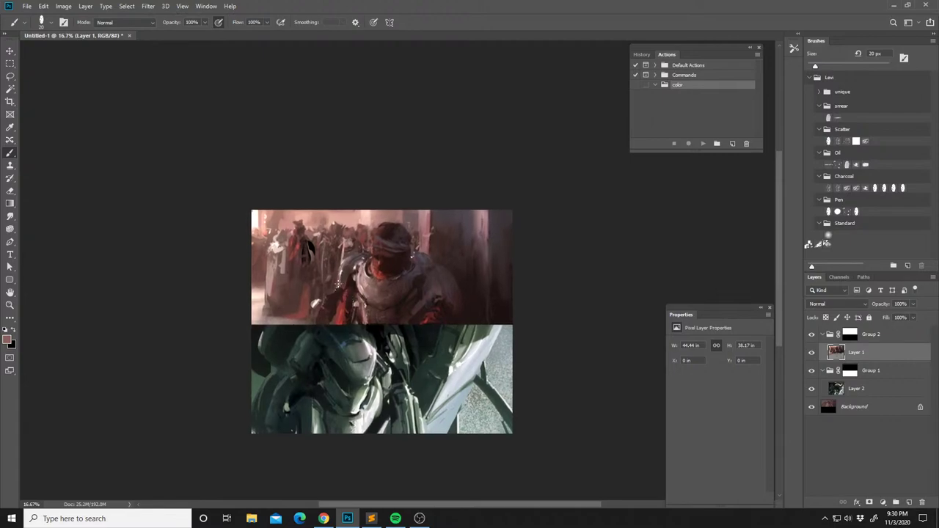
Paint the foreground figure's arm and red cloth below the shoulder using pinks, darks and reds sampled nearby.
{"action": "key", "text": "l"}
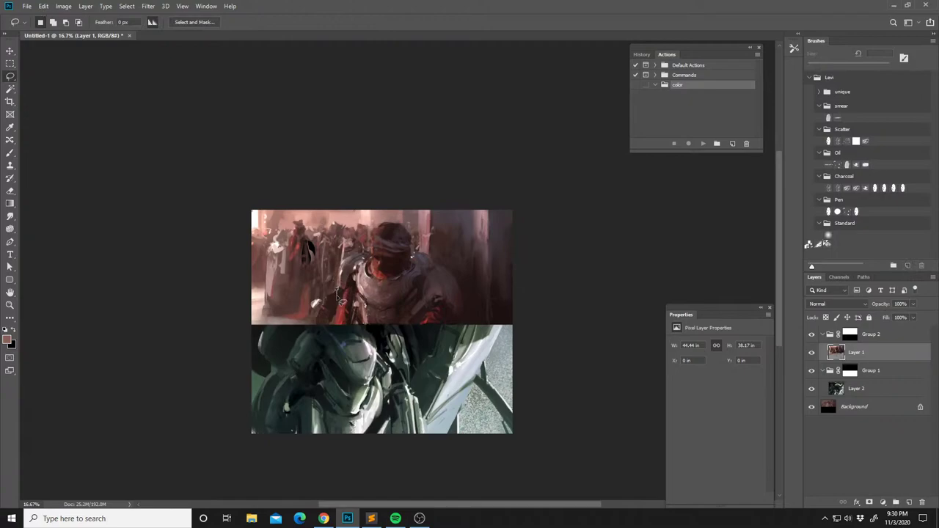
{"action": "key", "text": "b"}
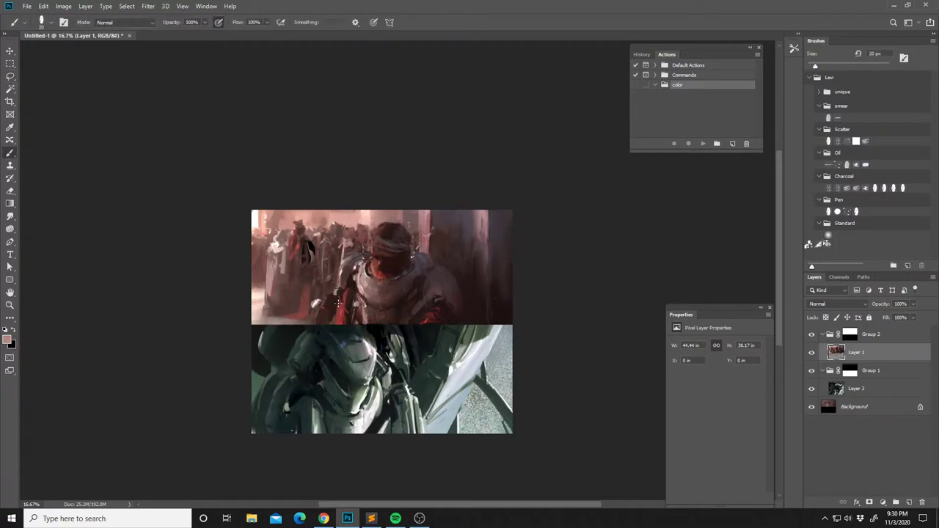
{"action": "left_click", "coordinate": [332, 297], "text": "alt"}
{"action": "left_click", "coordinate": [314, 327], "text": "alt"}
{"action": "left_click", "coordinate": [343, 312], "text": "alt"}
{"action": "left_click", "coordinate": [355, 308], "text": "alt"}
{"action": "left_click", "coordinate": [348, 314], "text": "alt"}
{"action": "left_click_drag", "start_coordinate": [339, 273], "coordinate": [339, 277]}
{"action": "left_click", "coordinate": [339, 314], "text": "alt"}
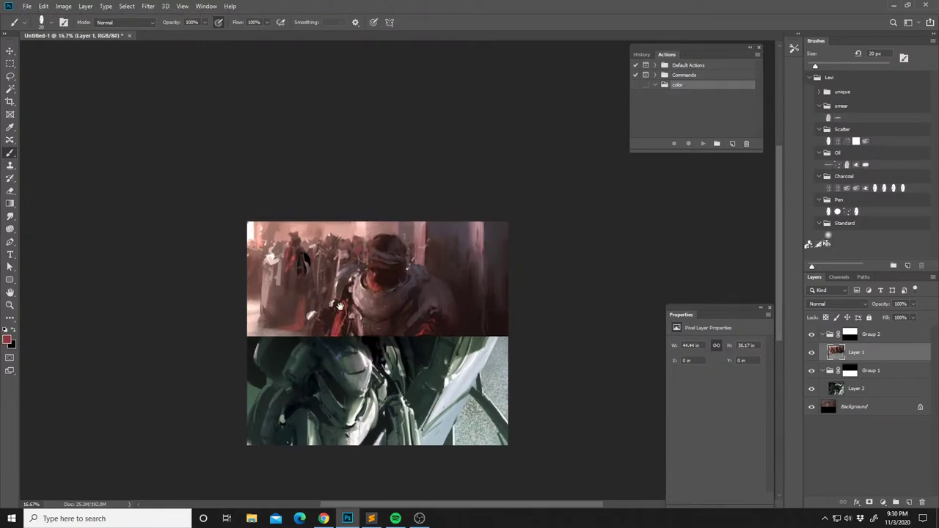
Touch up the foreground figure's shoulder beside the collar with sampled dark tones, then flip the canvas horizontally.
{"action": "left_click", "coordinate": [362, 279], "text": "alt"}
{"action": "key", "text": "alt"}
{"action": "left_click", "coordinate": [363, 282], "text": "alt"}
{"action": "left_click", "coordinate": [360, 277], "text": "alt"}
{"action": "left_click", "coordinate": [363, 279], "text": "alt"}
{"action": "key", "text": "ctrl+shift+h"}
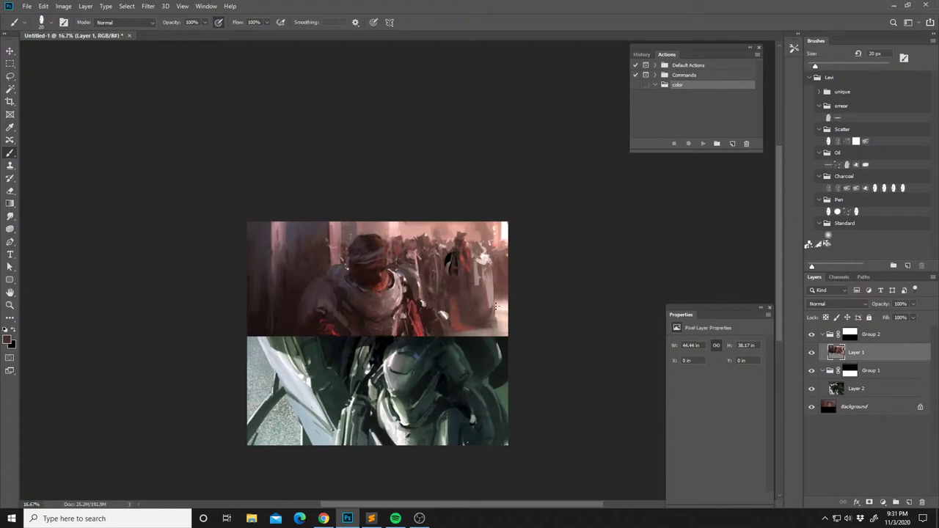
Paint over the black blotch in the crowd with a 47 px brush in colours sampled from the surrounding figures.
{"action": "left_click", "coordinate": [454, 248], "text": "alt"}
{"action": "left_click", "coordinate": [447, 267], "text": "alt"}
{"action": "right_click", "coordinate": [454, 269]}
{"action": "left_click_drag", "start_coordinate": [516, 247], "coordinate": [523, 247]}
{"action": "left_click", "coordinate": [449, 254], "text": "alt"}
{"action": "left_click", "coordinate": [460, 257], "text": "alt"}
{"action": "left_click", "coordinate": [463, 261], "text": "alt"}
{"action": "mouse_move", "coordinate": [457, 252]}
{"action": "left_mouse_down"}
{"action": "mouse_move", "coordinate": [459, 293]}
{"action": "mouse_move", "coordinate": [456, 264]}
{"action": "mouse_move", "coordinate": [461, 317]}
{"action": "left_mouse_up"}
{"action": "left_click", "coordinate": [463, 298], "text": "alt"}
{"action": "left_click", "coordinate": [454, 318], "text": "alt"}
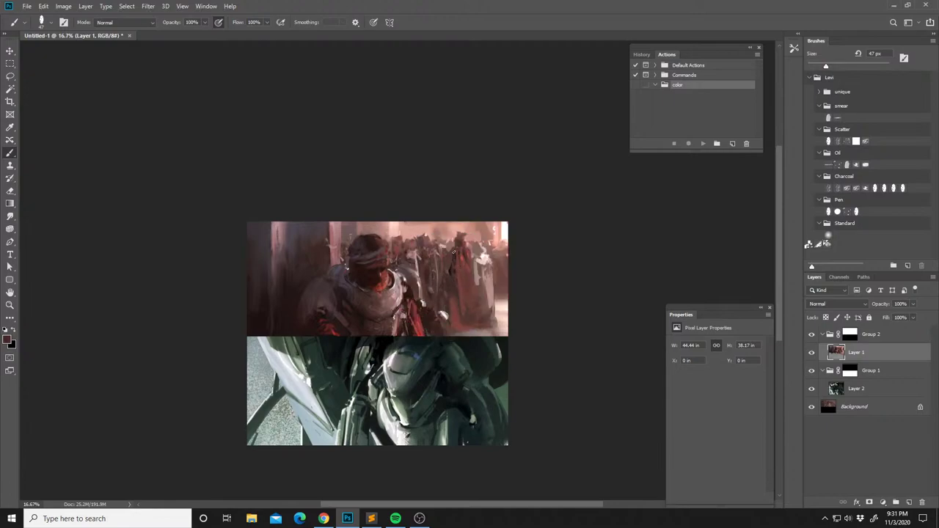
Rework the red-cloaked crowd figure and the remaining dark mark beside it with sampled reds and muted browns.
{"action": "left_click", "coordinate": [447, 271], "text": "alt"}
{"action": "left_click", "coordinate": [454, 276], "text": "alt"}
{"action": "left_click", "coordinate": [456, 276], "text": "alt"}
{"action": "left_click", "coordinate": [451, 255], "text": "alt"}
{"action": "left_click", "coordinate": [462, 234], "text": "alt"}
{"action": "left_click", "coordinate": [459, 283], "text": "alt"}
{"action": "left_click", "coordinate": [453, 308], "text": "alt"}
{"action": "left_click", "coordinate": [472, 334], "text": "alt"}
{"action": "left_click", "coordinate": [493, 326], "text": "alt"}
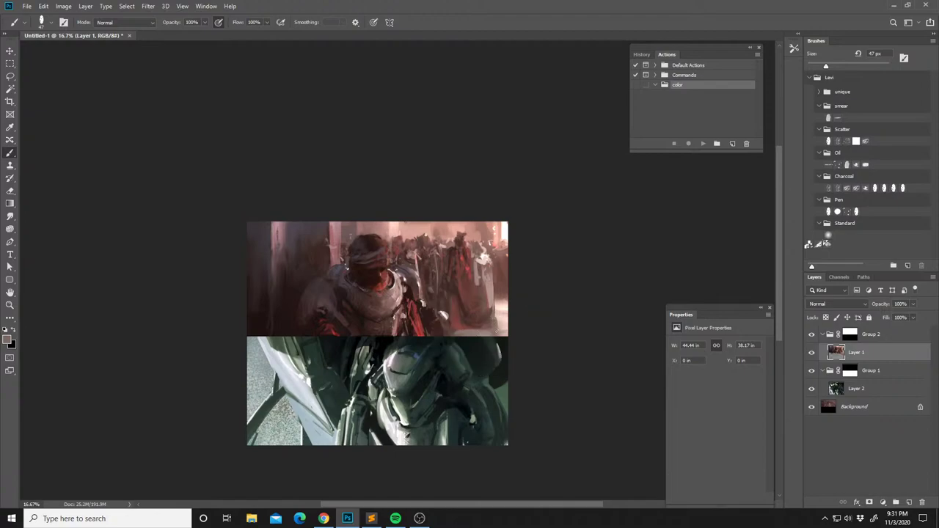
Refine the pale-cloaked figure and the neighbouring crowd heads with sampled tones, then flip the canvas horizontally.
{"action": "left_click", "coordinate": [502, 334], "text": "alt"}
{"action": "left_click", "coordinate": [478, 269], "text": "alt"}
{"action": "left_click", "coordinate": [482, 261], "text": "alt"}
{"action": "left_click", "coordinate": [473, 273], "text": "alt"}
{"action": "left_click", "coordinate": [457, 259], "text": "alt"}
{"action": "left_click", "coordinate": [453, 248], "text": "alt"}
{"action": "left_click", "coordinate": [450, 253], "text": "alt"}
{"action": "left_click", "coordinate": [449, 253], "text": "alt"}
{"action": "key", "text": "ctrl+shift+h"}
{"action": "left_click_drag", "start_coordinate": [432, 295], "coordinate": [443, 305]}
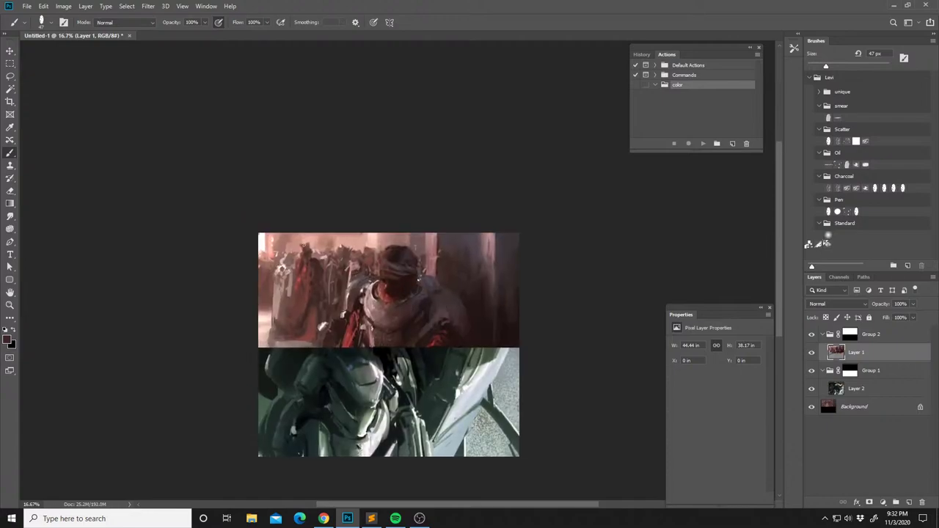
Define the red-cloaked figure's head and shoulders with sampled colours, using a lasso selection to bound the strokes.
{"action": "left_click", "coordinate": [306, 264], "text": "alt"}
{"action": "left_click", "coordinate": [300, 266], "text": "alt"}
{"action": "left_click", "coordinate": [303, 267], "text": "alt"}
{"action": "key", "text": "l"}
{"action": "key", "text": "shift"}
{"action": "left_click_drag", "start_coordinate": [304, 265], "coordinate": [301, 267]}
{"action": "key", "text": "b"}
{"action": "left_click", "coordinate": [358, 283]}
{"action": "left_click", "coordinate": [305, 268]}
{"action": "key", "text": "alt"}
Blend the pale-cloaked crowd figure using a 105 px Mixer Brush and a lasso selection, then flip the canvas horizontally.
{"action": "key", "text": "shift+b"}
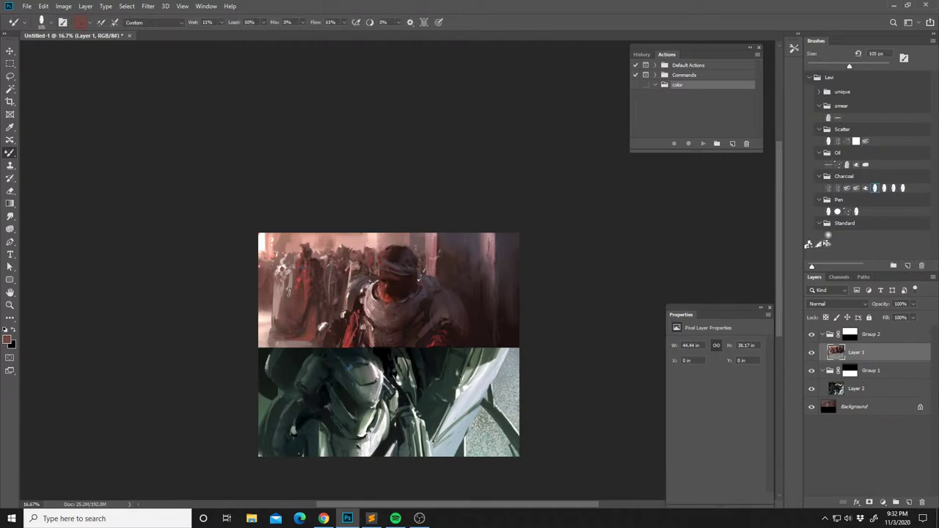
{"action": "left_click", "coordinate": [289, 291], "text": "alt"}
{"action": "left_click", "coordinate": [277, 301], "text": "alt"}
{"action": "left_click", "coordinate": [271, 310], "text": "alt"}
{"action": "key", "text": "l"}
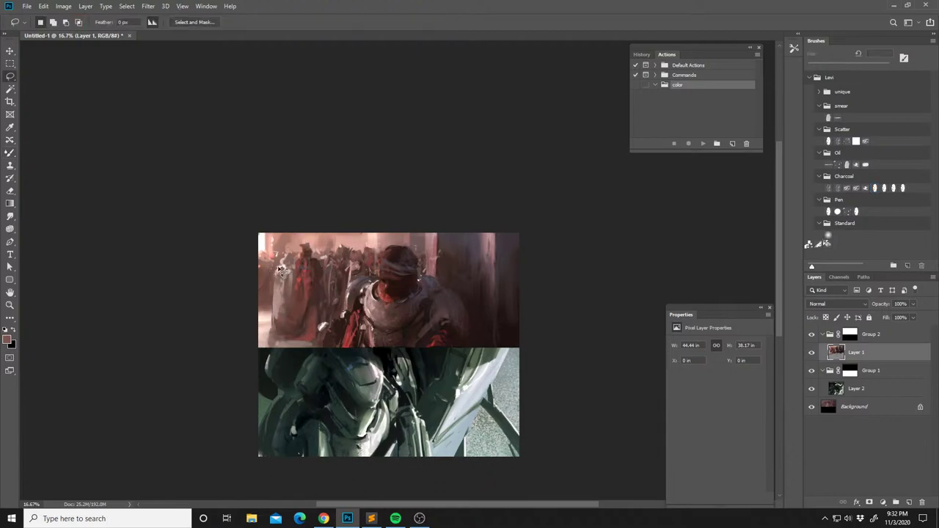
{"action": "mouse_move", "coordinate": [280, 271]}
{"action": "left_mouse_down"}
{"action": "mouse_move", "coordinate": [276, 311]}
{"action": "mouse_move", "coordinate": [263, 265]}
{"action": "mouse_move", "coordinate": [273, 289]}
{"action": "mouse_move", "coordinate": [287, 267]}
{"action": "mouse_move", "coordinate": [271, 287]}
{"action": "left_mouse_up"}
{"action": "key", "text": "b"}
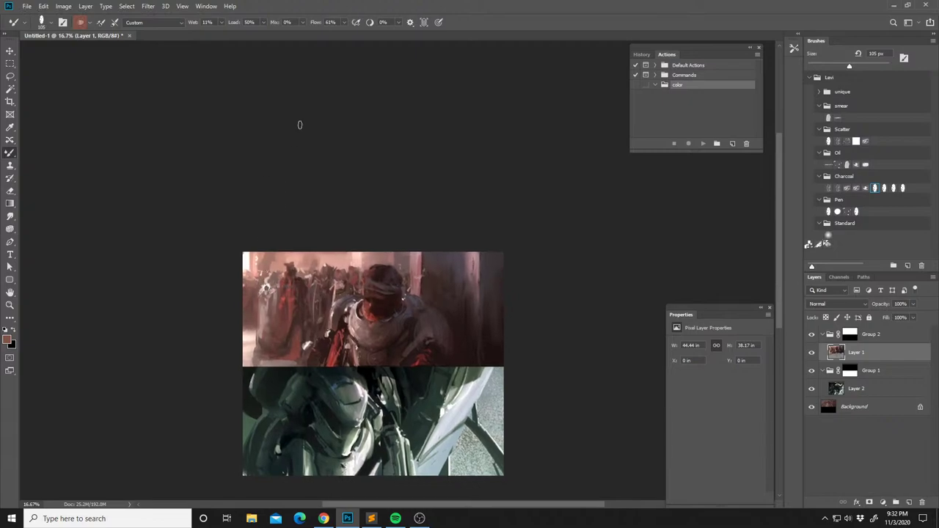
{"action": "left_click_drag", "start_coordinate": [331, 326], "coordinate": [328, 289]}
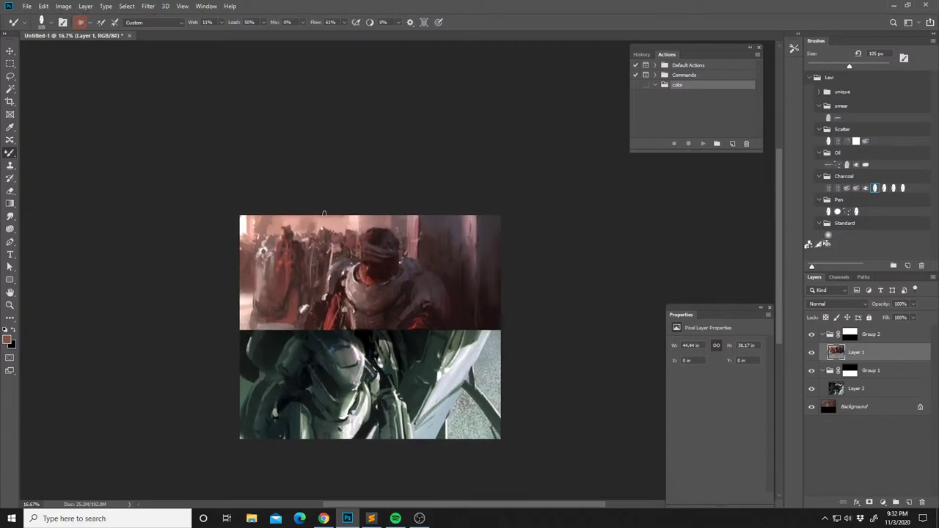
{"action": "key", "text": "ctrl+shift+h"}
{"action": "left_click_drag", "start_coordinate": [386, 306], "coordinate": [420, 271]}
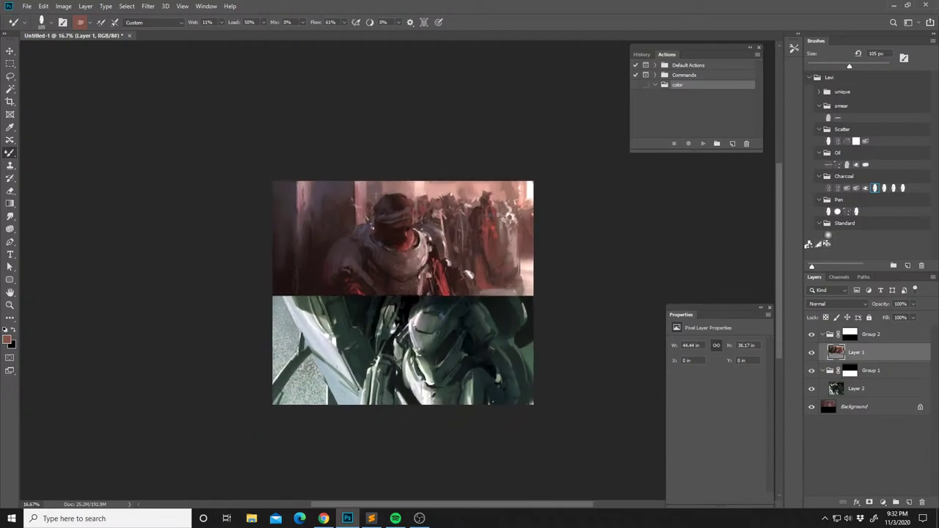
Add near-white highlights to the armoured figure's helmet and collar edges on Layer 2 with a 26 px Mixer Brush.
{"action": "left_click", "coordinate": [403, 386], "text": "alt"}
{"action": "right_click", "coordinate": [411, 351]}
{"action": "left_click", "coordinate": [474, 246]}
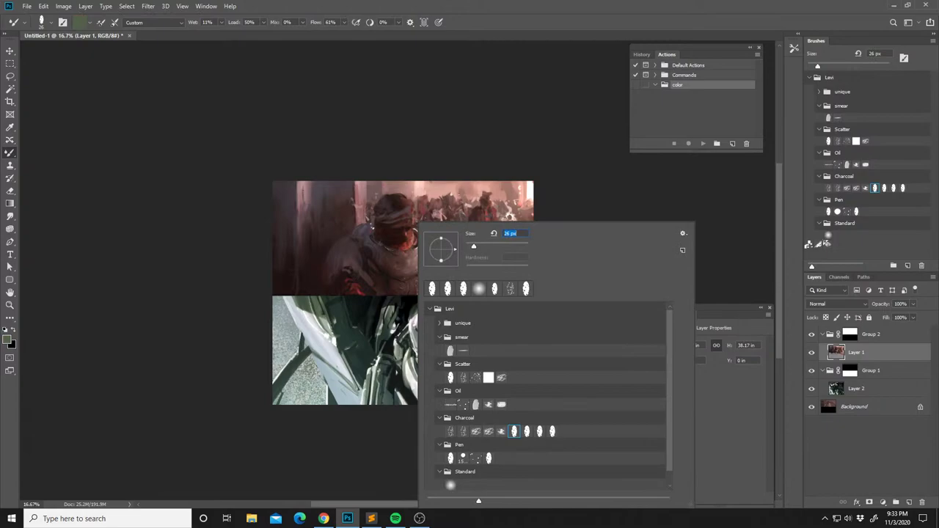
{"action": "left_click", "coordinate": [850, 392]}
{"action": "left_click", "coordinate": [851, 390]}
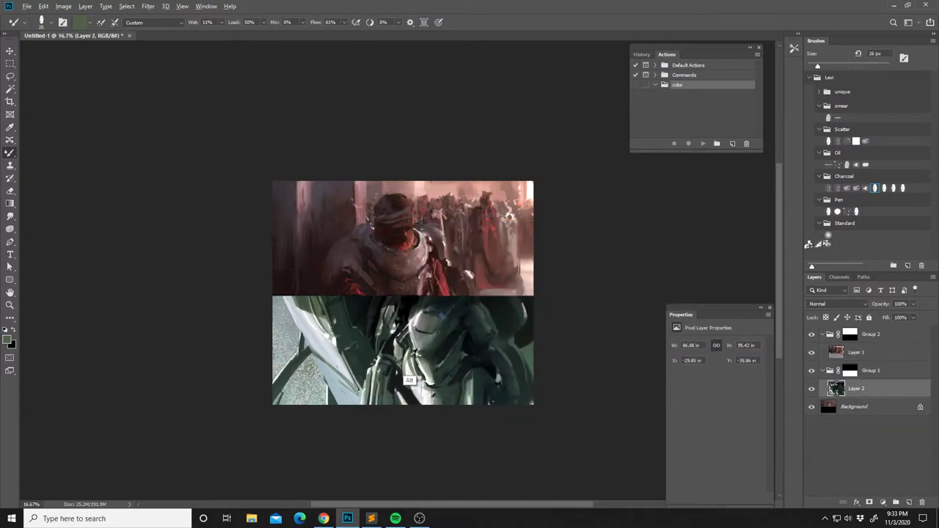
{"action": "left_click", "coordinate": [392, 344], "text": "alt"}
{"action": "left_click", "coordinate": [394, 343], "text": "alt"}
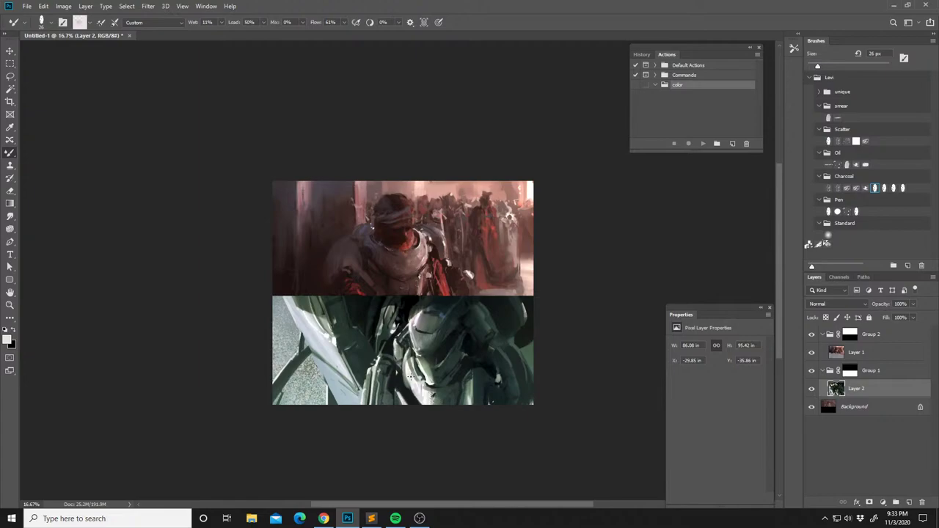
{"action": "key", "text": "space"}
{"action": "left_click_drag", "start_coordinate": [399, 330], "coordinate": [399, 330]}
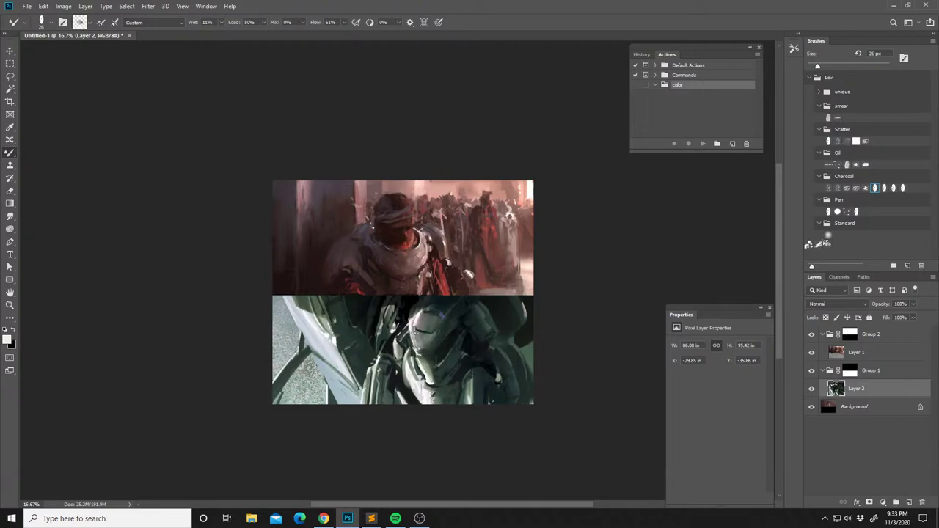
Blend the armoured figure's helmet with a 108 px Mixer Brush in sampled light and dark tones, then flip the canvas horizontally.
{"action": "right_click", "coordinate": [470, 269]}
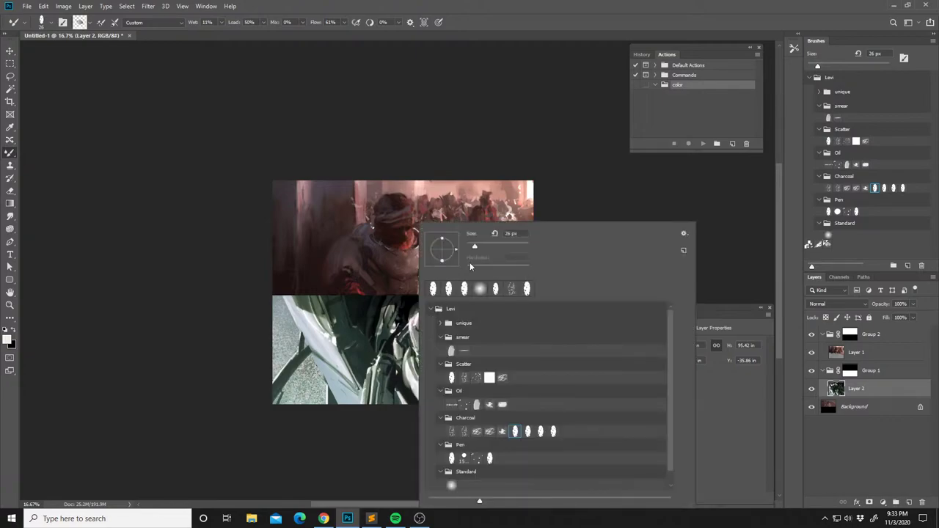
{"action": "left_click", "coordinate": [449, 289]}
{"action": "left_click", "coordinate": [497, 248]}
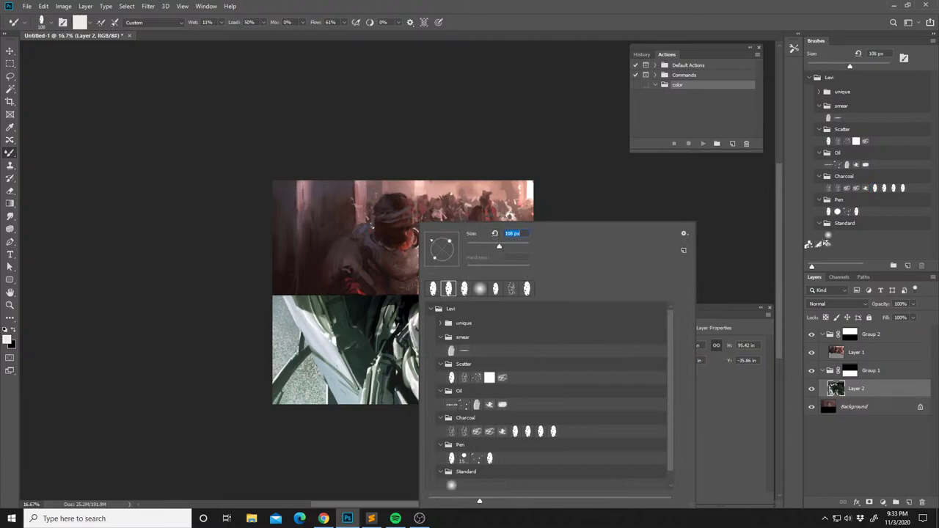
{"action": "left_click", "coordinate": [415, 343]}
{"action": "left_click", "coordinate": [418, 344], "text": "alt"}
{"action": "left_click", "coordinate": [423, 318], "text": "alt"}
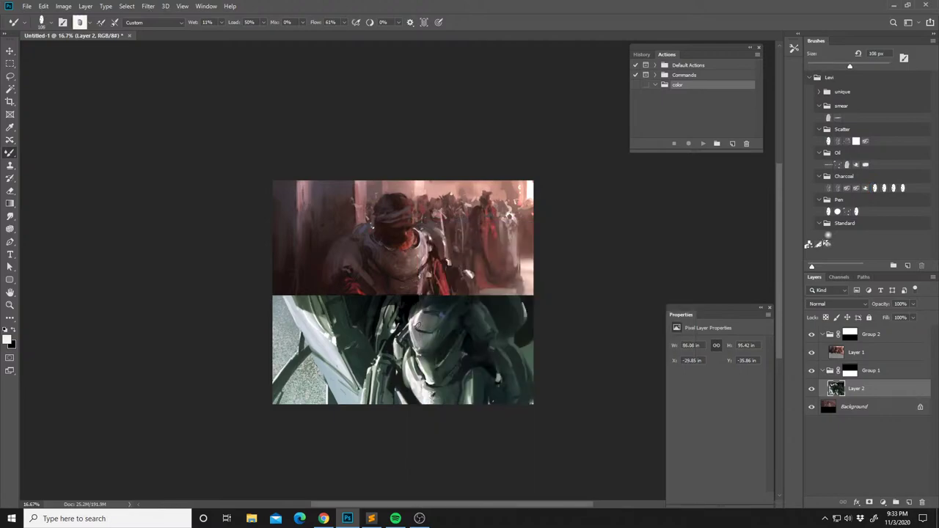
{"action": "left_click", "coordinate": [419, 335], "text": "alt"}
{"action": "left_click", "coordinate": [421, 341], "text": "alt"}
{"action": "left_click", "coordinate": [423, 346], "text": "alt"}
{"action": "left_click", "coordinate": [422, 347], "text": "alt"}
{"action": "key", "text": "ctrl+f"}
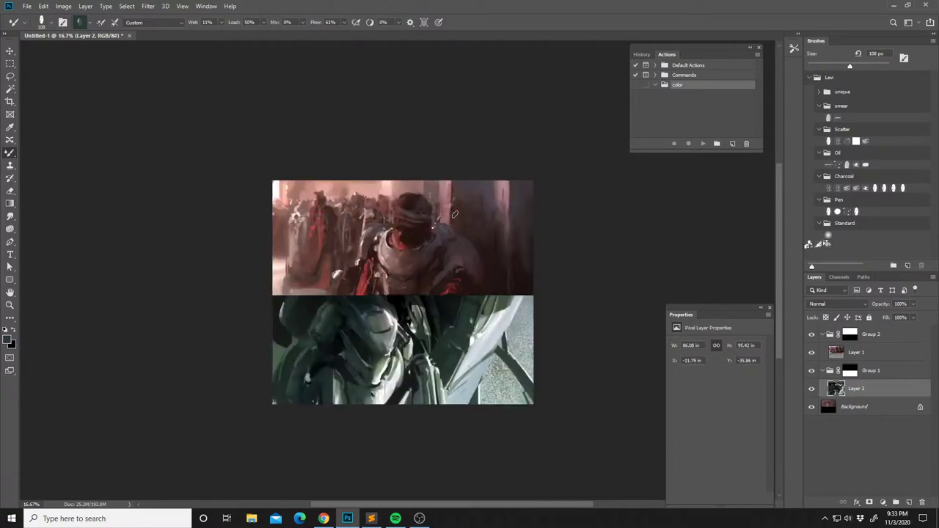
{"action": "left_click_drag", "start_coordinate": [408, 292], "coordinate": [426, 293]}
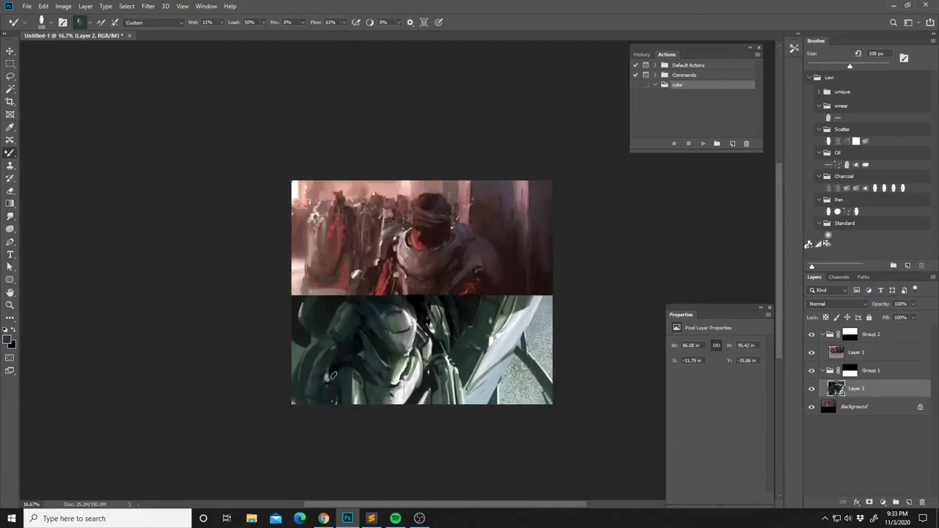
Smudge the armoured figure's lower arm on Layer 2 inside a lasso selection with a 139 px Smudge tool, then deselect.
{"action": "key", "text": "l"}
{"action": "mouse_move", "coordinate": [332, 375]}
{"action": "left_mouse_down"}
{"action": "mouse_move", "coordinate": [346, 366]}
{"action": "mouse_move", "coordinate": [359, 389]}
{"action": "mouse_move", "coordinate": [341, 403]}
{"action": "mouse_move", "coordinate": [331, 375]}
{"action": "left_mouse_up"}
{"action": "key", "text": "r"}
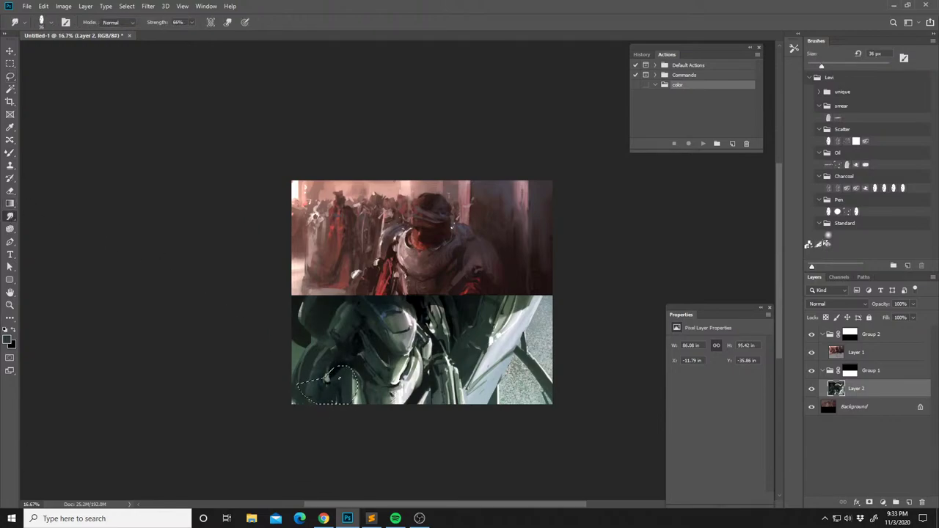
{"action": "right_click", "coordinate": [334, 361]}
{"action": "left_click_drag", "start_coordinate": [398, 246], "coordinate": [428, 246]}
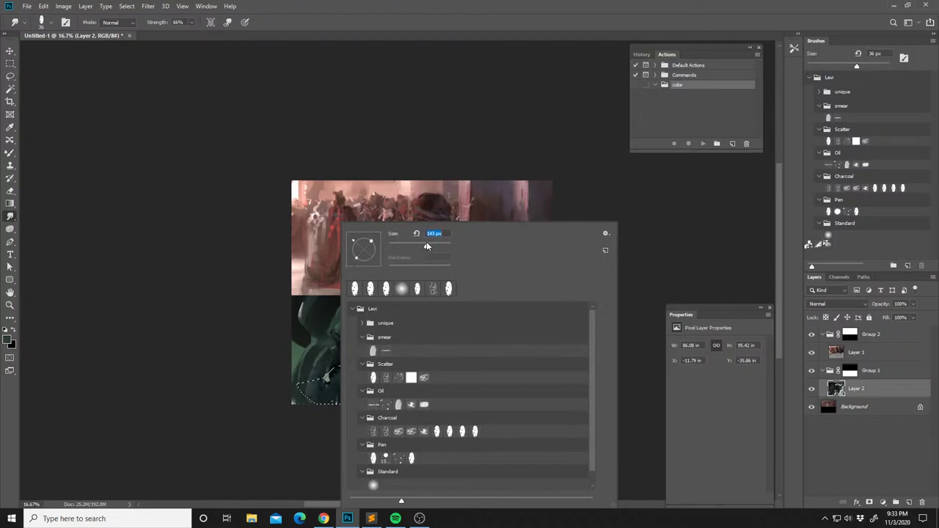
{"action": "left_click", "coordinate": [338, 362]}
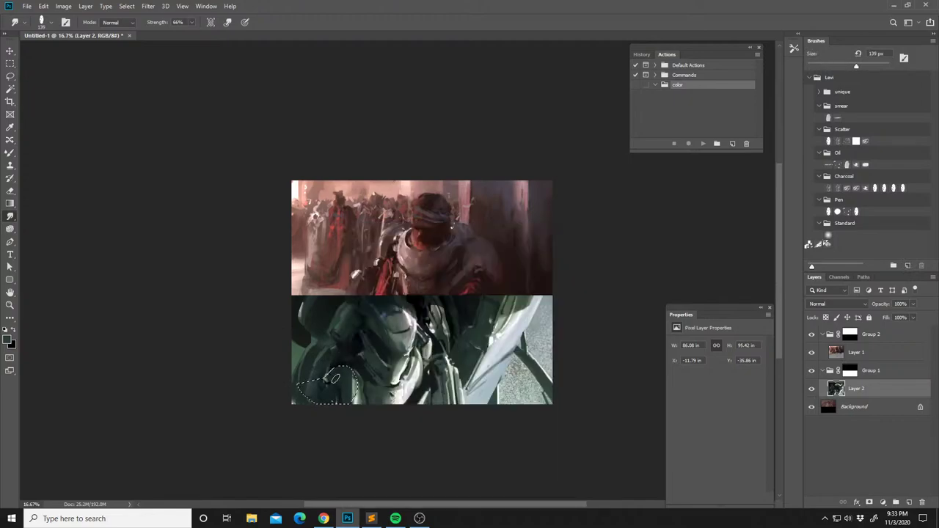
{"action": "key", "text": "ctrl+d"}
Switch to Spotify, play "Chop Suey!" from the METAL playlist, and return to Photoshop.
{"action": "key", "text": "alt+Tab"}
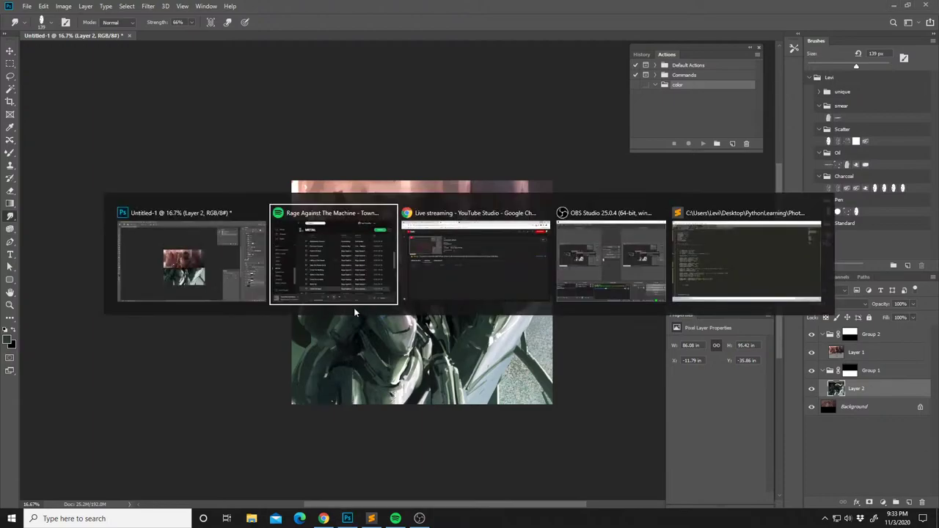
{"action": "scroll", "coordinate": [609, 198], "scroll_direction": "down", "scroll_amount": 2}
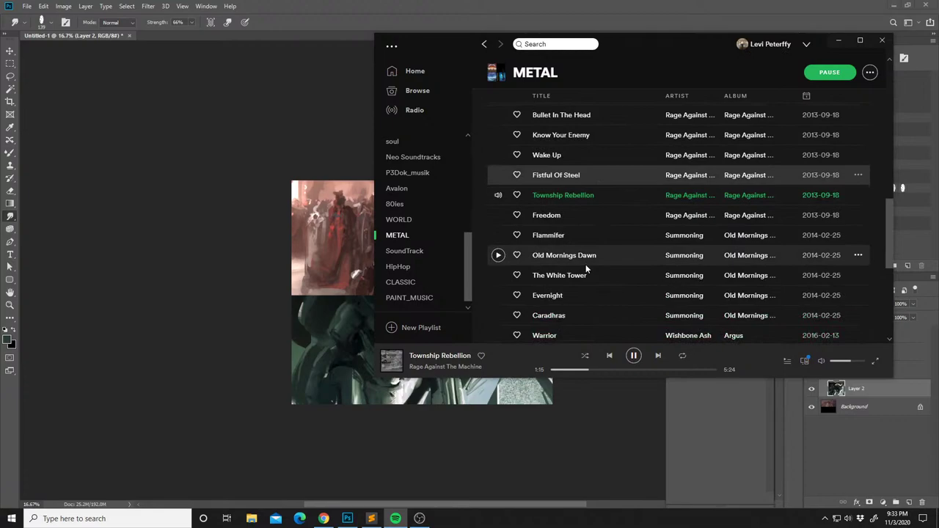
{"action": "double_click", "coordinate": [595, 235]}
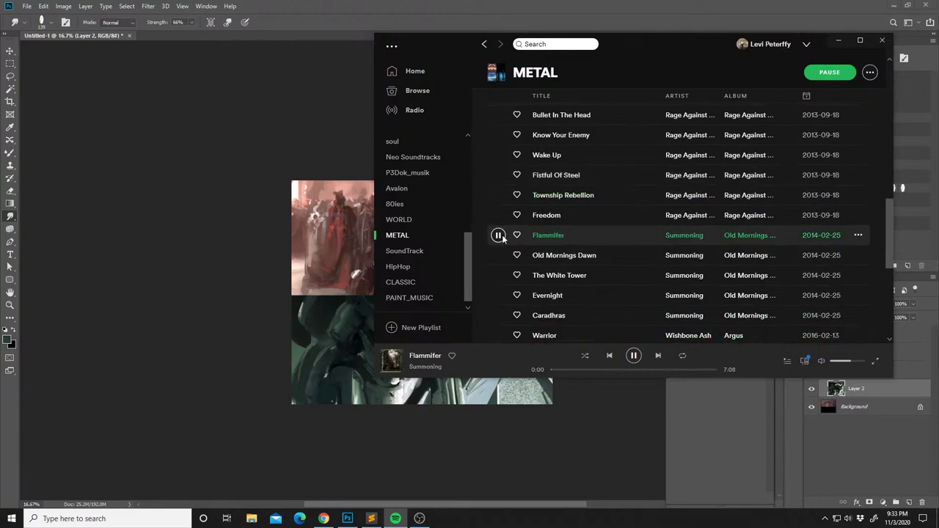
{"action": "scroll", "coordinate": [583, 291], "scroll_direction": "down", "scroll_amount": 1}
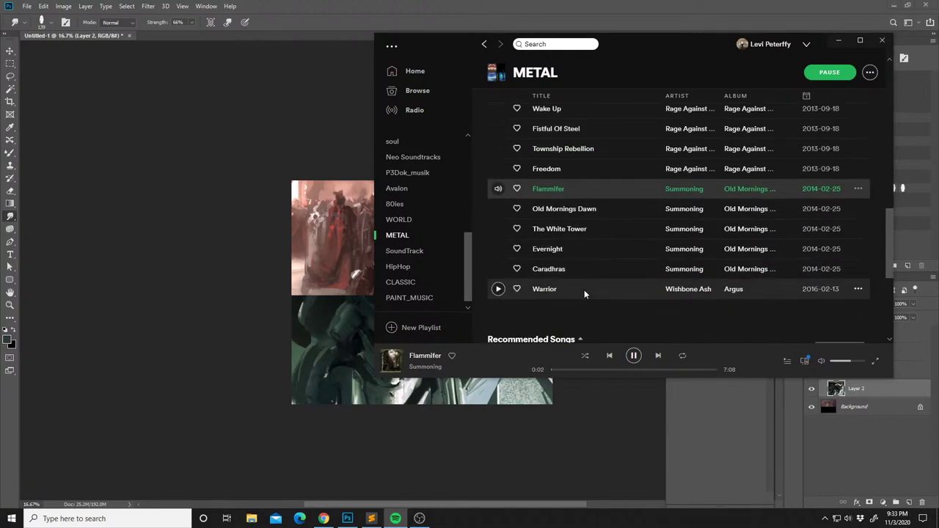
{"action": "scroll", "coordinate": [608, 241], "scroll_direction": "up", "scroll_amount": 3}
{"action": "scroll", "coordinate": [608, 240], "scroll_direction": "down", "scroll_amount": 1}
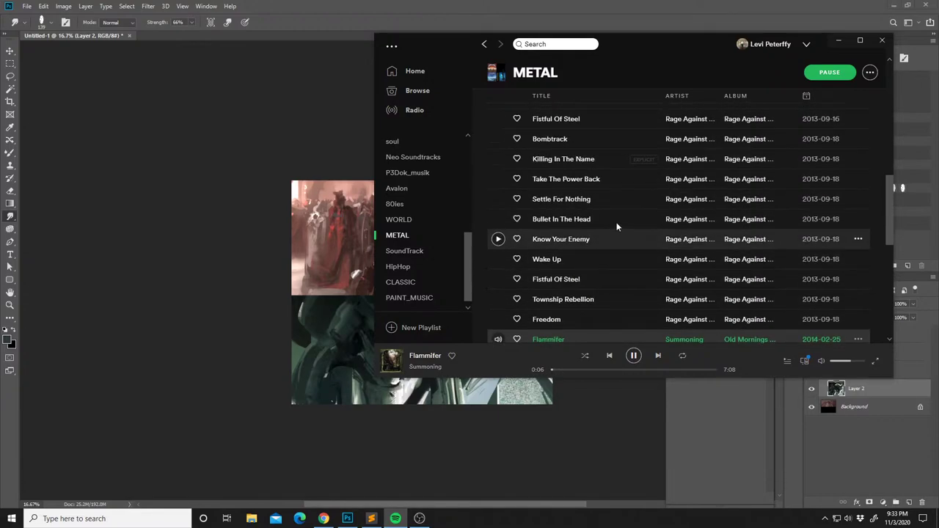
{"action": "scroll", "coordinate": [616, 228], "scroll_direction": "up", "scroll_amount": 2}
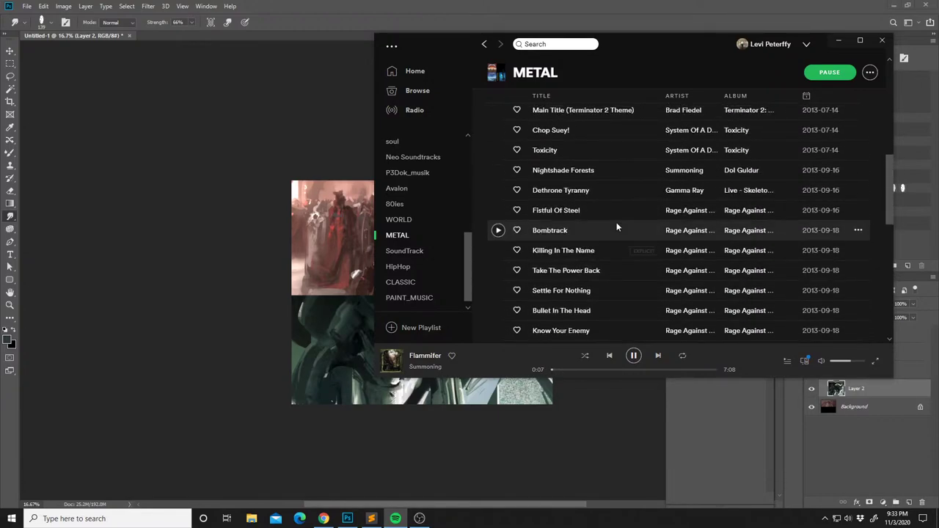
{"action": "scroll", "coordinate": [607, 200], "scroll_direction": "up", "scroll_amount": 1}
{"action": "double_click", "coordinate": [606, 179]}
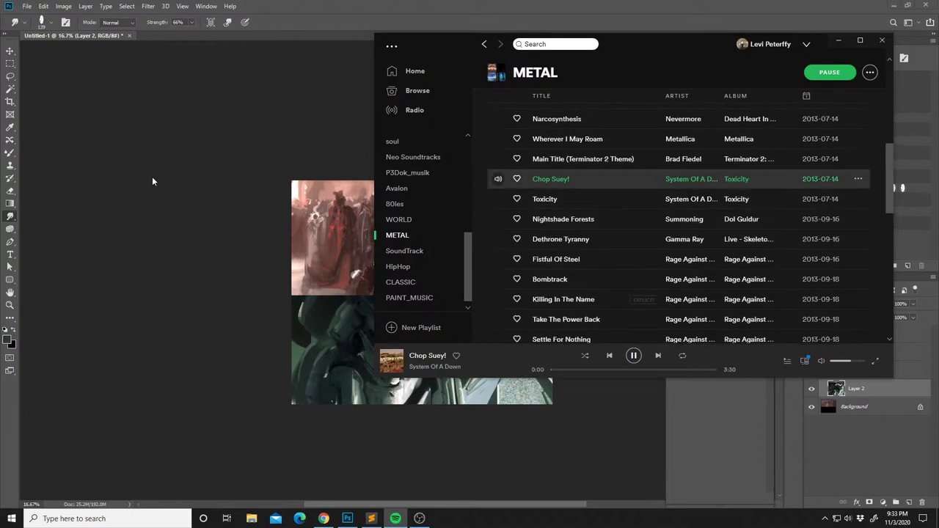
{"action": "left_click", "coordinate": [155, 183]}
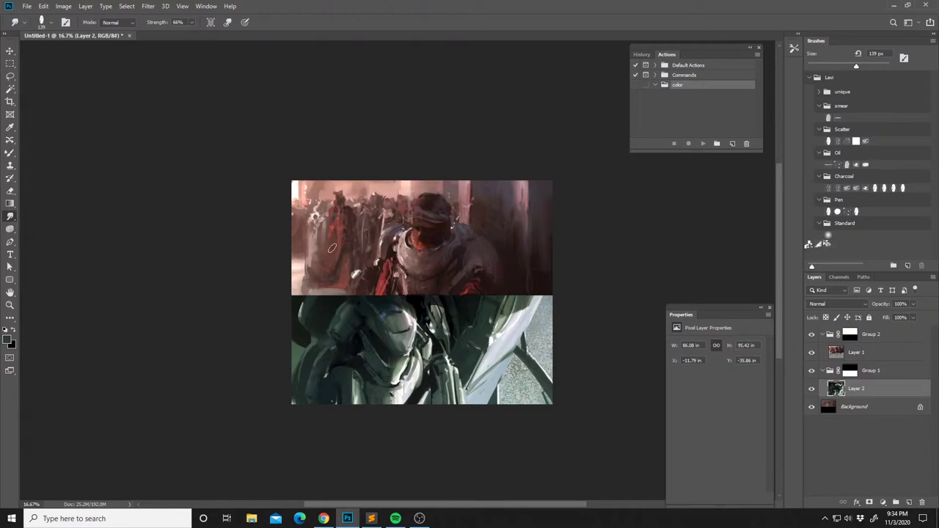
Paint sampled red onto the cloaked crowd figure on Layer 1 inside a narrow lasso selection with a 108 px Mixer Brush.
{"action": "key", "text": "l"}
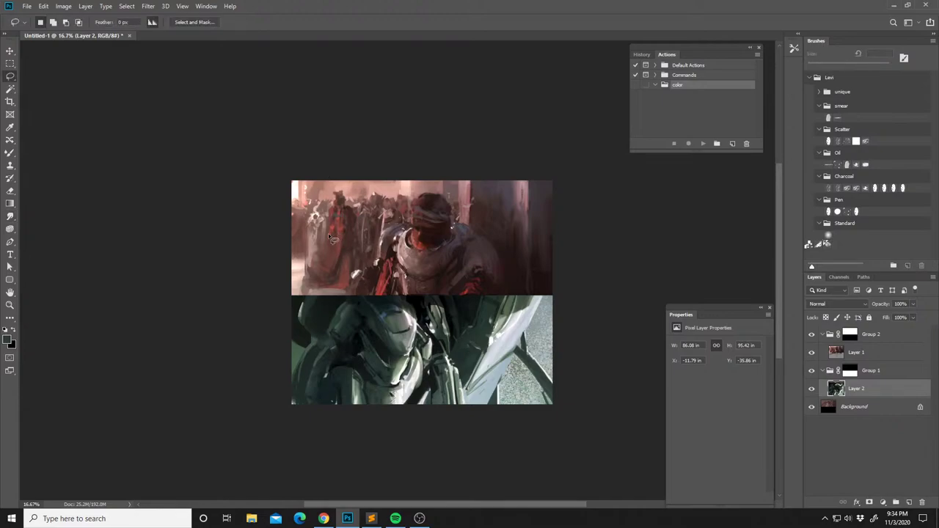
{"action": "key", "text": "b"}
{"action": "left_click", "coordinate": [331, 233], "text": "alt"}
{"action": "left_click", "coordinate": [331, 234], "text": "alt"}
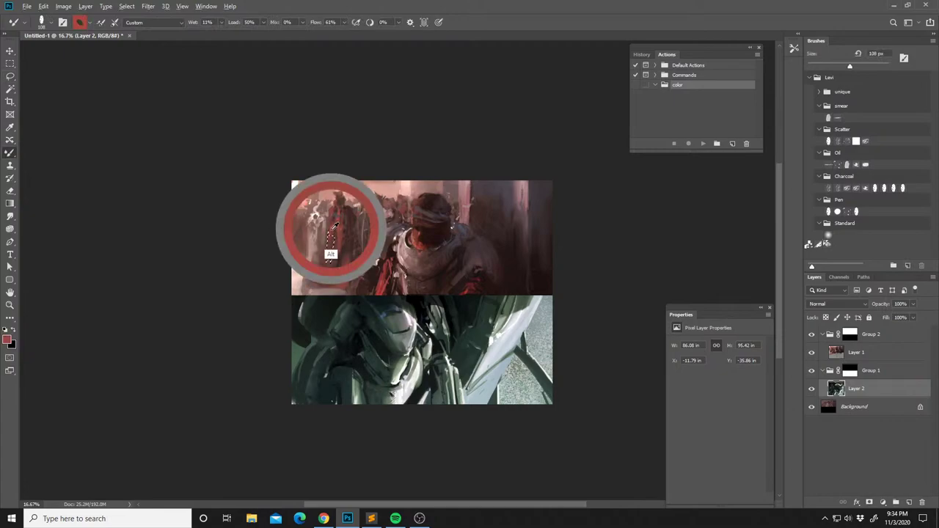
{"action": "left_click", "coordinate": [844, 354]}
{"action": "left_click_drag", "start_coordinate": [325, 259], "coordinate": [328, 232]}
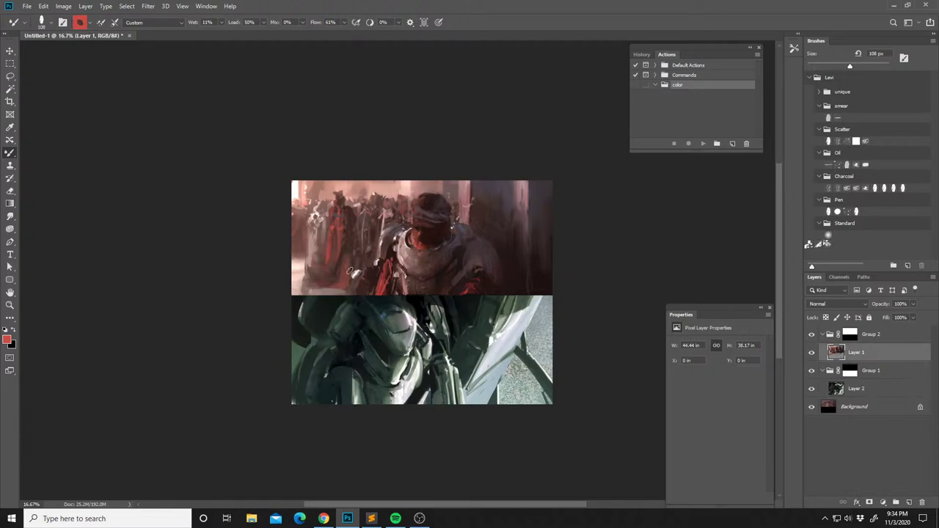
Retouch the light background just above the crowd's heads with sampled pale pink inside a lasso selection.
{"action": "key", "text": "l"}
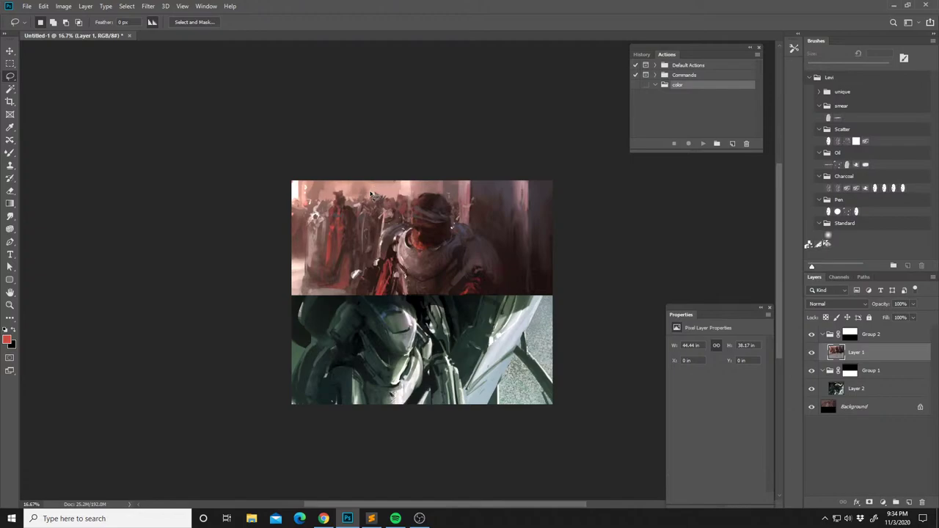
{"action": "key", "text": "b"}
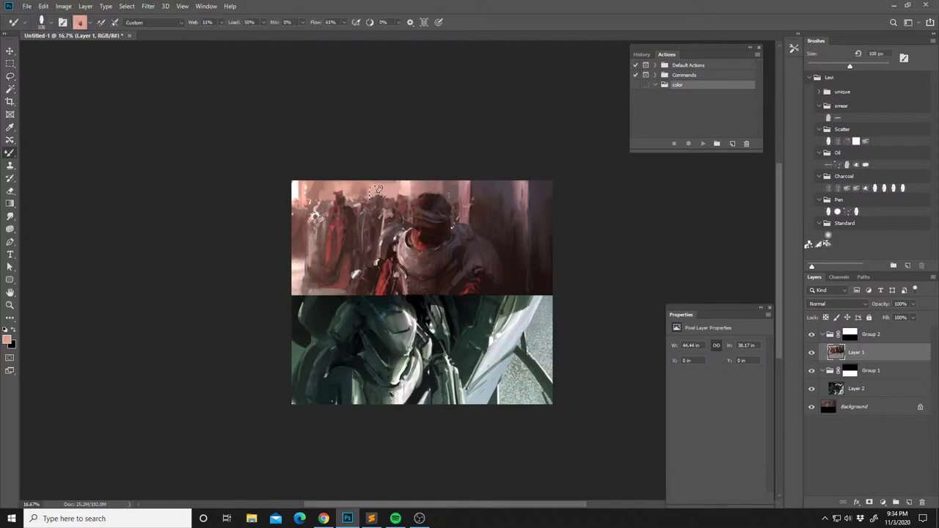
{"action": "left_click_drag", "start_coordinate": [379, 181], "coordinate": [377, 172]}
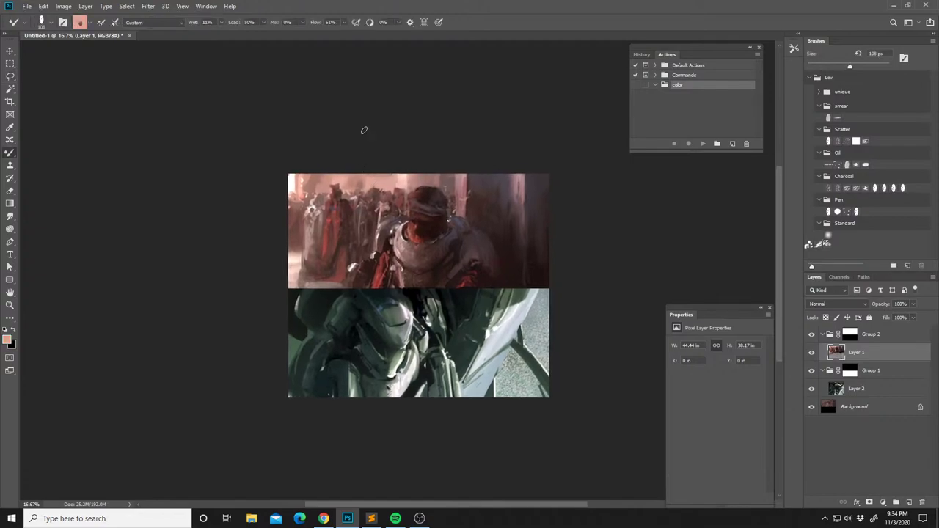
{"action": "left_click_drag", "start_coordinate": [365, 121], "coordinate": [369, 136]}
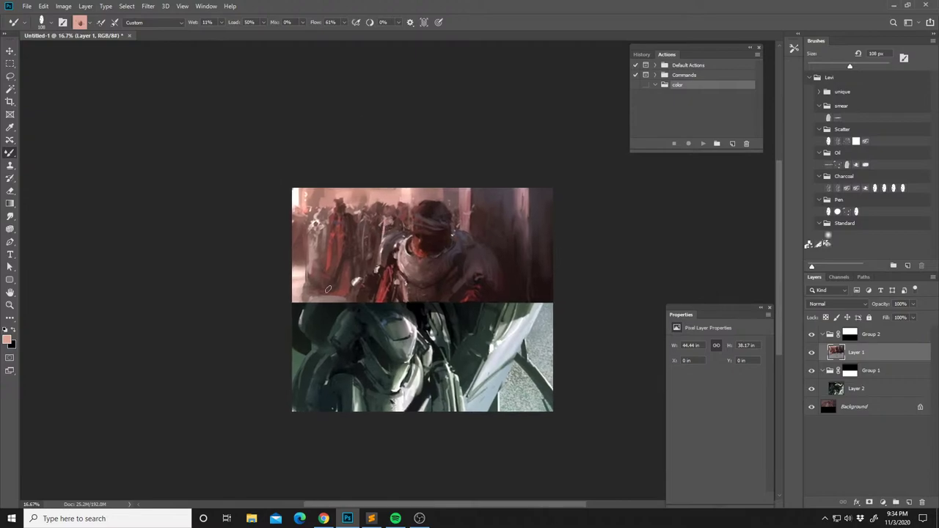
Retouch the lower part of the crowd figures' cloaks with a sampled reddish tone, then flip the canvas horizontally.
{"action": "left_click", "coordinate": [308, 273], "text": "alt"}
{"action": "left_click_drag", "start_coordinate": [339, 269], "coordinate": [336, 275]}
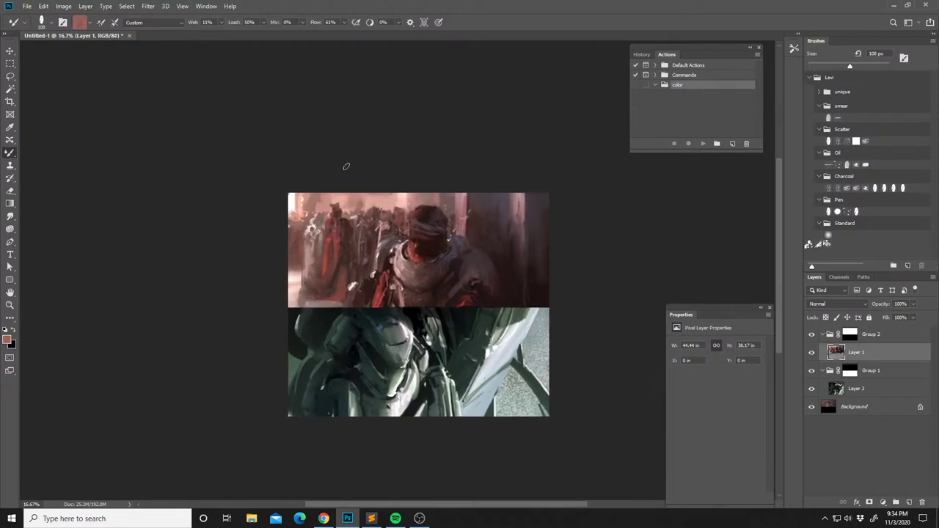
{"action": "key", "text": "ctrl+shift+h"}
{"action": "left_click_drag", "start_coordinate": [438, 255], "coordinate": [430, 259]}
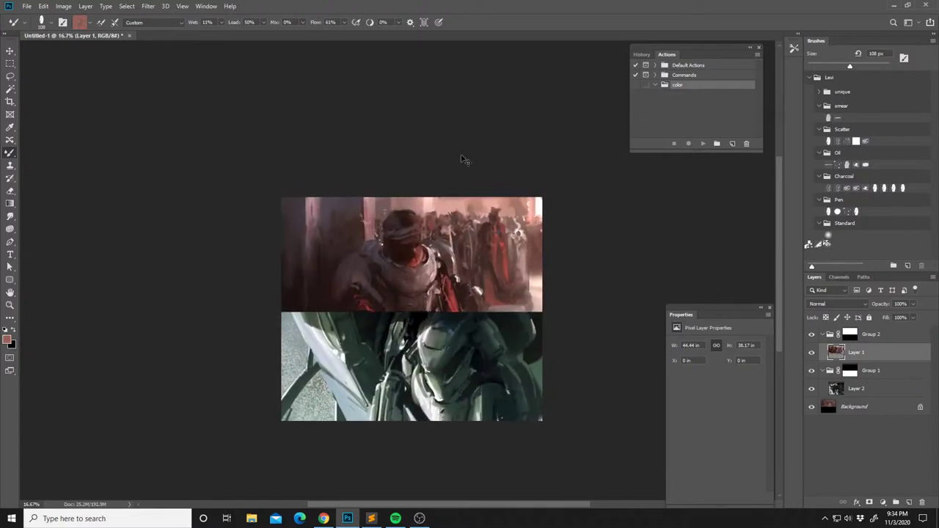
Duplicate the red scene's Layer 1, desaturate the copy, and set its blend mode to Screen.
{"action": "key", "text": "ctrl+j"}
{"action": "key", "text": "ctrl+shift+u"}
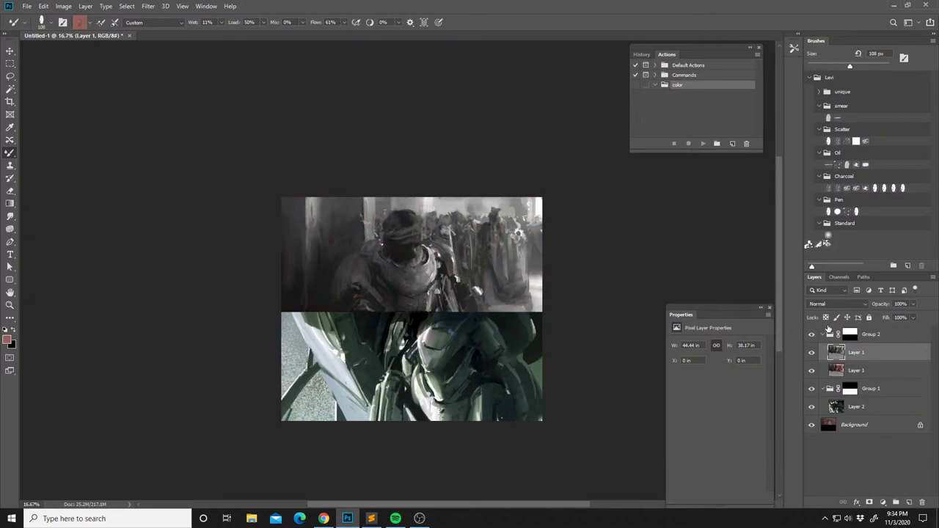
{"action": "left_click", "coordinate": [830, 302]}
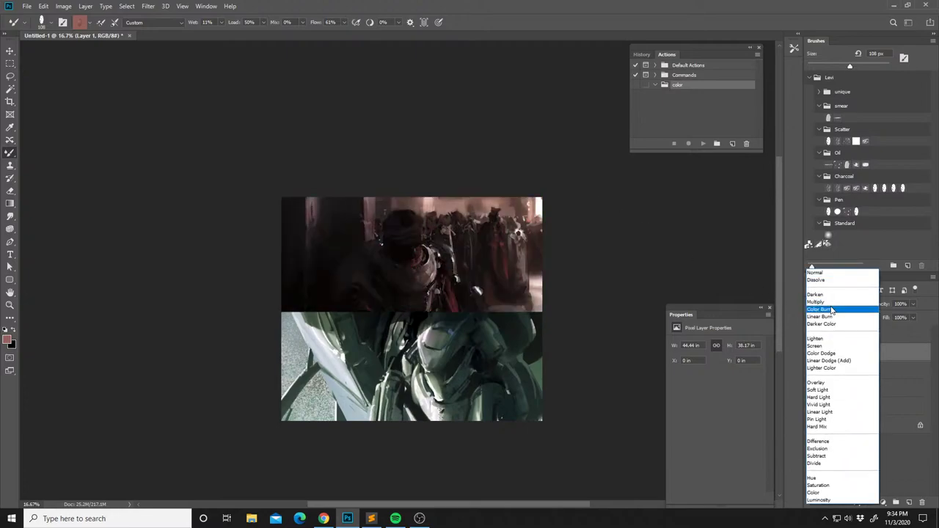
{"action": "left_click", "coordinate": [826, 346]}
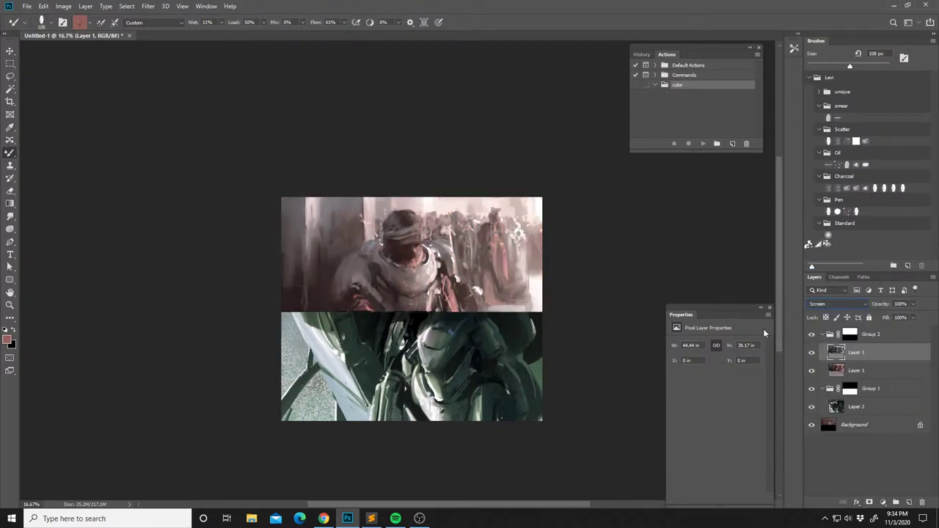
Adjust the desaturated Screen layer with Curves, sampling the black point from a dark area beside the foreground figure's chest.
{"action": "key", "text": "ctrl+m"}
{"action": "left_click", "coordinate": [676, 212]}
{"action": "left_click", "coordinate": [443, 270]}
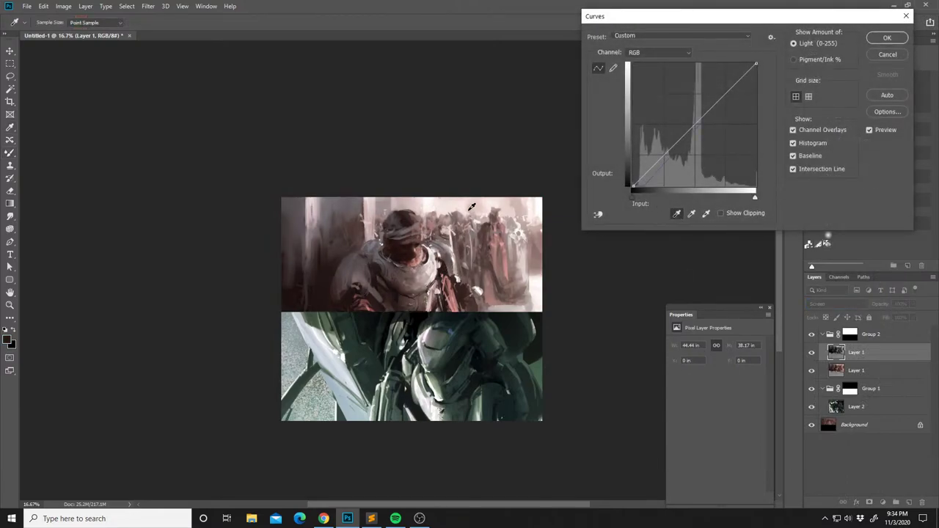
{"action": "key", "text": "Escape"}
{"action": "left_click_drag", "start_coordinate": [483, 284], "coordinate": [483, 288]}
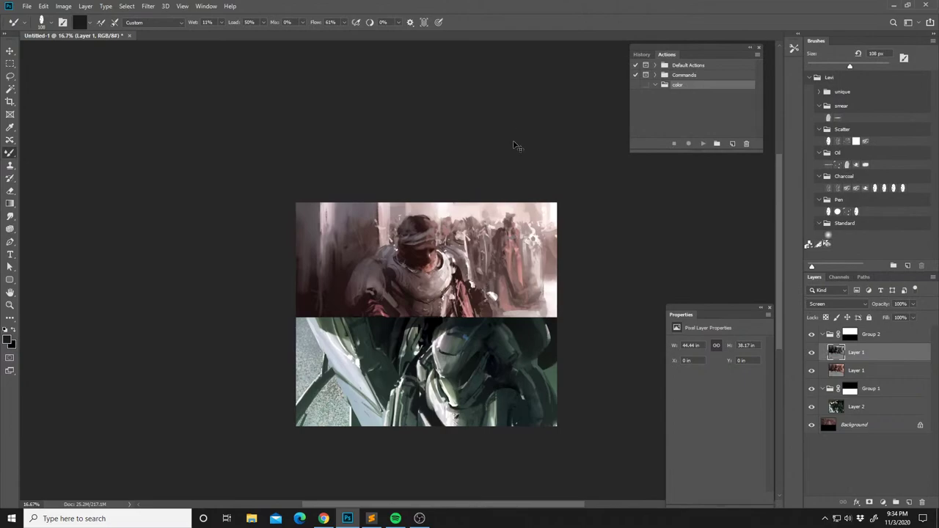
{"action": "key", "text": "ctrl+minus"}
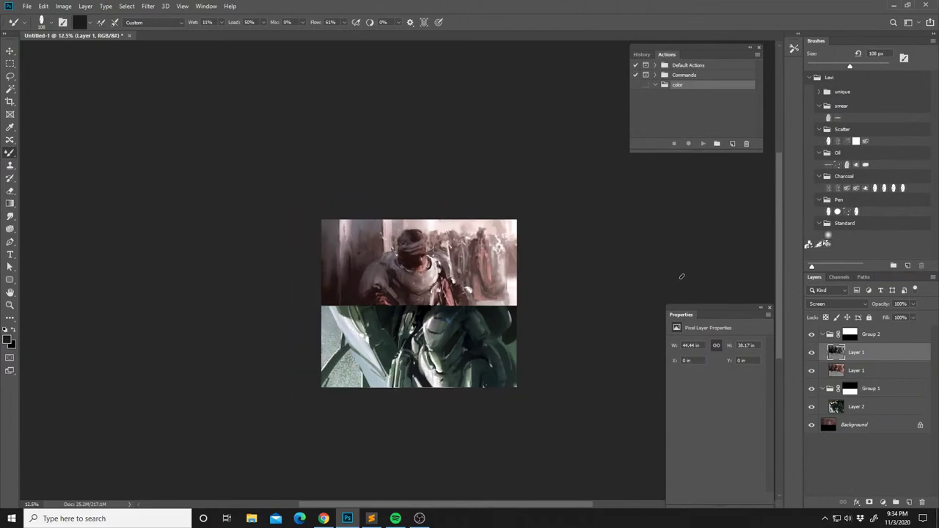
Shift the Screen layer's highlights toward yellow with Color Balance, using a yellow-blue level of -48 and Preserve Luminosity off.
{"action": "key", "text": "ctrl+b"}
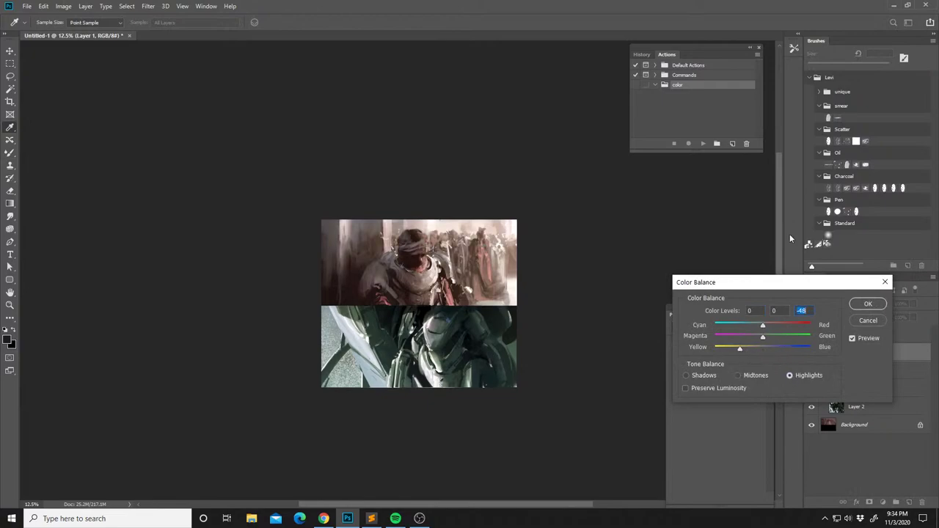
{"action": "key", "text": "Escape"}
{"action": "key", "text": "ctrl+plus"}
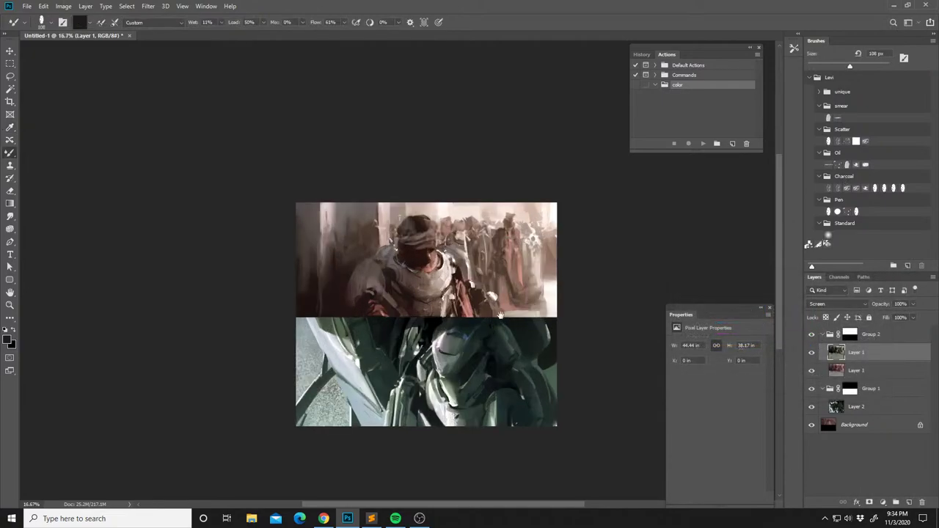
Erase the Screen layer over the crowd and foreground figure with a soft 1102 px Eraser, then flip the canvas horizontally.
{"action": "key", "text": "e"}
{"action": "mouse_move", "coordinate": [506, 264]}
{"action": "left_mouse_down"}
{"action": "mouse_move", "coordinate": [504, 296]}
{"action": "mouse_move", "coordinate": [503, 178]}
{"action": "mouse_move", "coordinate": [392, 253]}
{"action": "mouse_move", "coordinate": [399, 242]}
{"action": "mouse_move", "coordinate": [411, 273]}
{"action": "mouse_move", "coordinate": [364, 227]}
{"action": "mouse_move", "coordinate": [325, 220]}
{"action": "mouse_move", "coordinate": [338, 249]}
{"action": "left_mouse_up"}
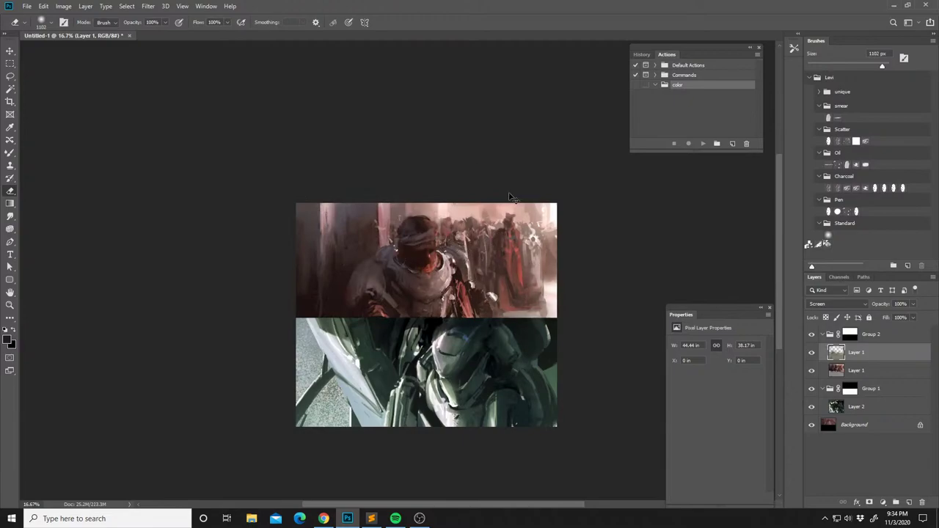
{"action": "key", "text": "ctrl+shift+h"}
Lower the Screen layer's opacity and merge it down into the red scene's painted layer.
{"action": "left_click", "coordinate": [912, 304]}
{"action": "left_click_drag", "start_coordinate": [915, 316], "coordinate": [901, 316]}
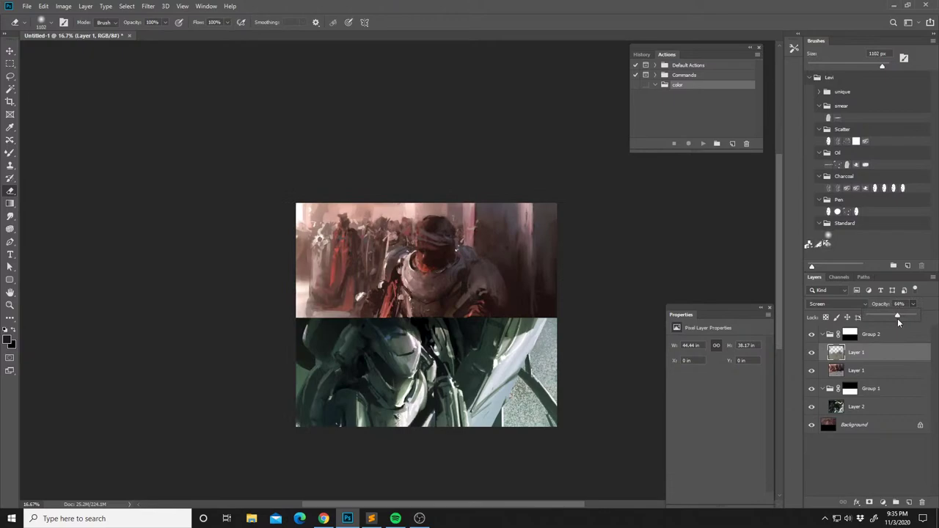
{"action": "left_click_drag", "start_coordinate": [893, 321], "coordinate": [886, 322]}
{"action": "key", "text": "ctrl+e"}
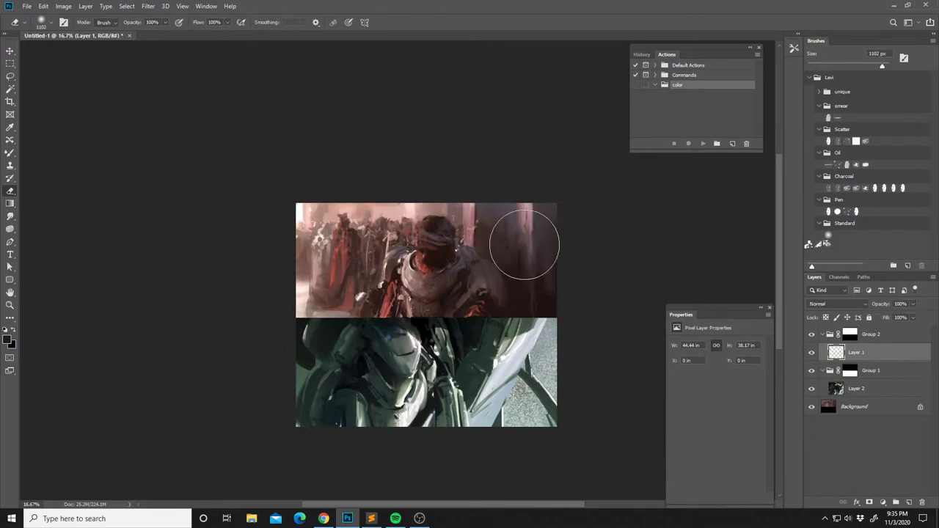
Select the narrow light strip of pillar beside the foreground figure's head with the Lasso and sample its pinks for painting.
{"action": "key", "text": "l"}
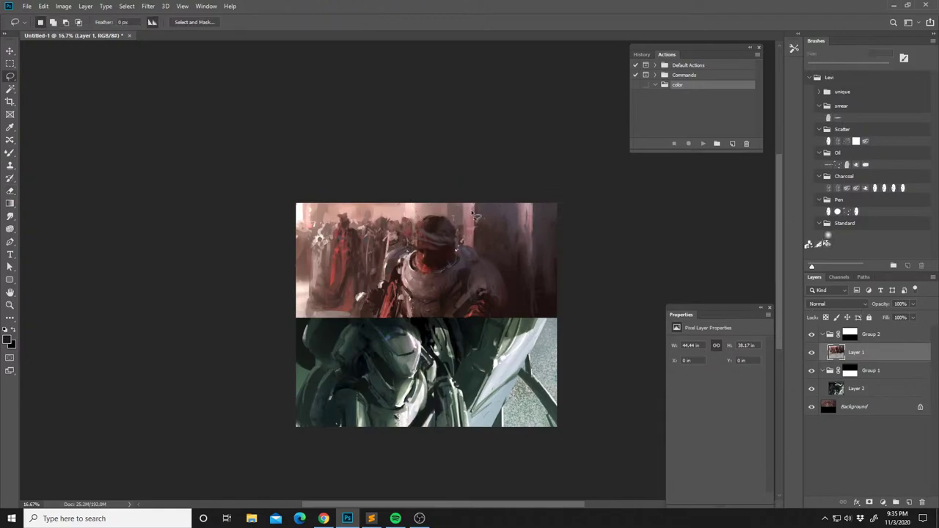
{"action": "left_click_drag", "start_coordinate": [468, 250], "coordinate": [468, 205]}
{"action": "key", "text": "b"}
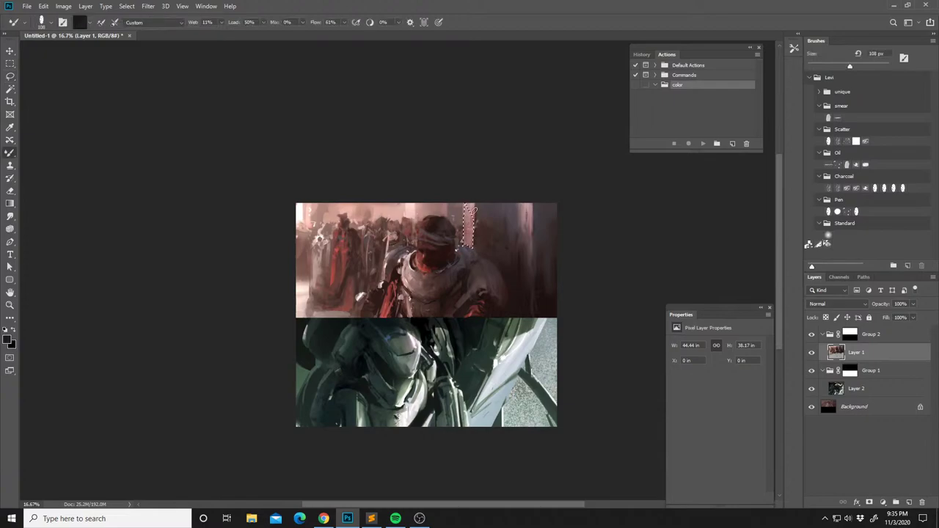
{"action": "left_click", "coordinate": [415, 212], "text": "alt"}
{"action": "right_click", "coordinate": [491, 221]}
{"action": "left_click", "coordinate": [546, 245]}
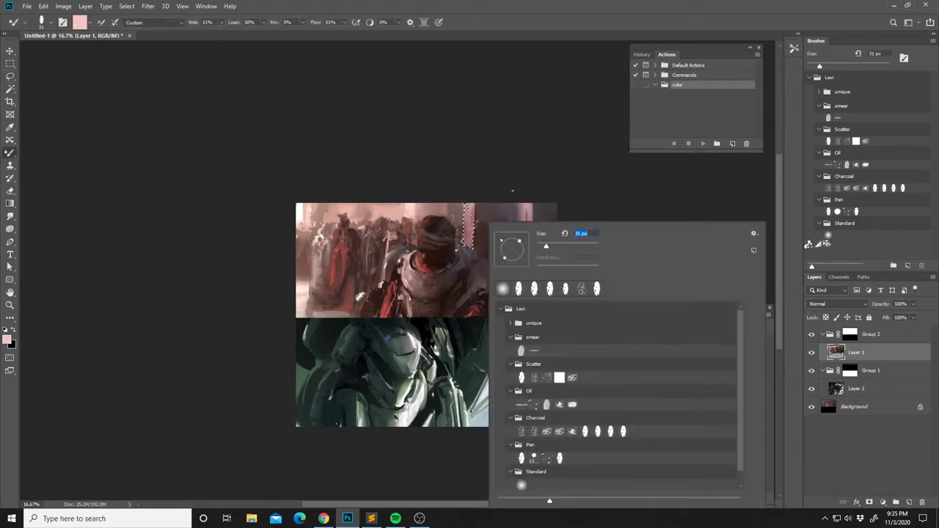
{"action": "left_click", "coordinate": [511, 190]}
{"action": "key", "text": "shift+b"}
{"action": "left_click", "coordinate": [470, 237], "text": "alt"}
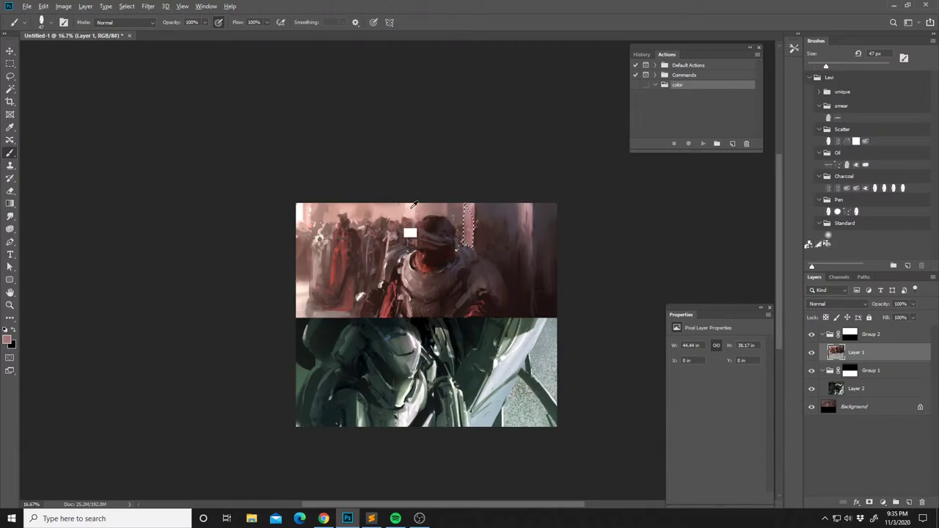
Brighten the selected pillar strip in pale pink using a 69 px charcoal Brush at 44% opacity.
{"action": "right_click", "coordinate": [456, 226]}
{"action": "left_click_drag", "start_coordinate": [516, 245], "coordinate": [524, 247]}
{"action": "left_click", "coordinate": [514, 431]}
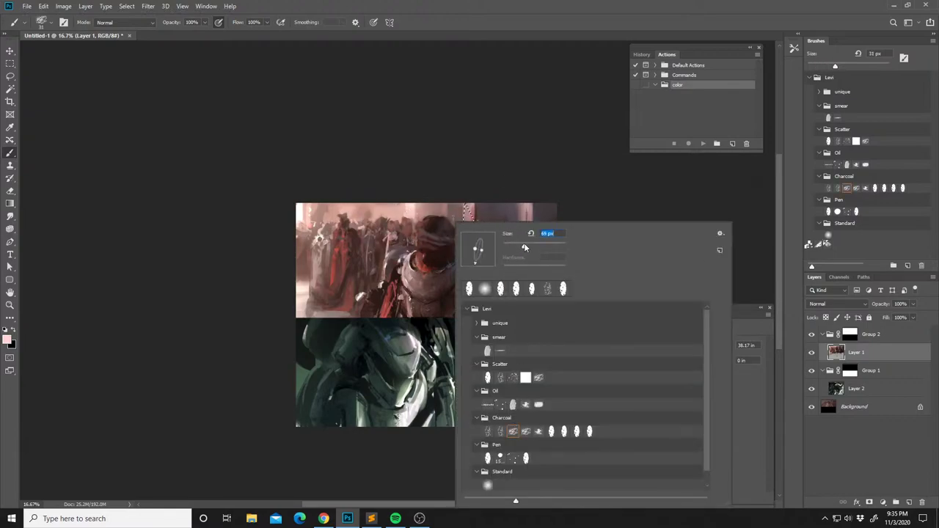
{"action": "key", "text": "Return"}
{"action": "key", "text": "2"}
{"action": "key", "text": "2"}
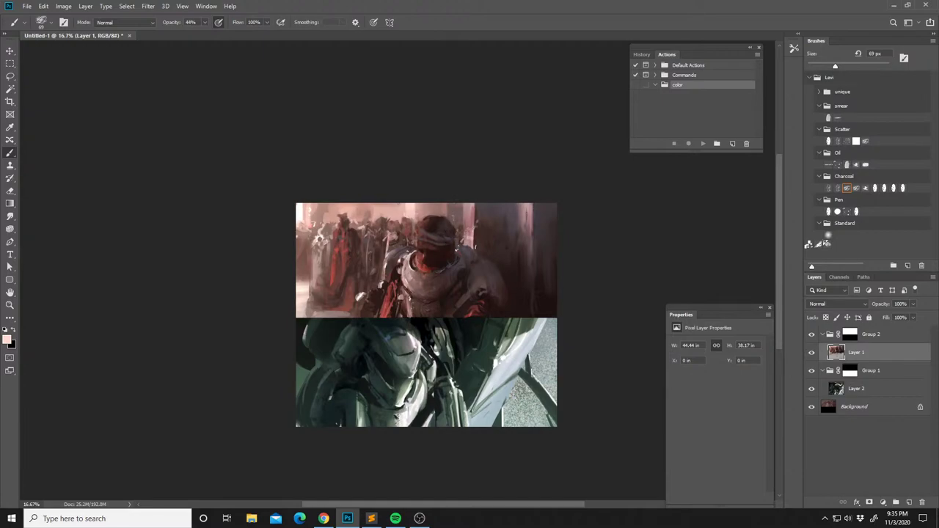
Lasso a tapering highlight on the far pillar behind the foreground figure, brush it with pale pink, and deselect.
{"action": "key", "text": "l"}
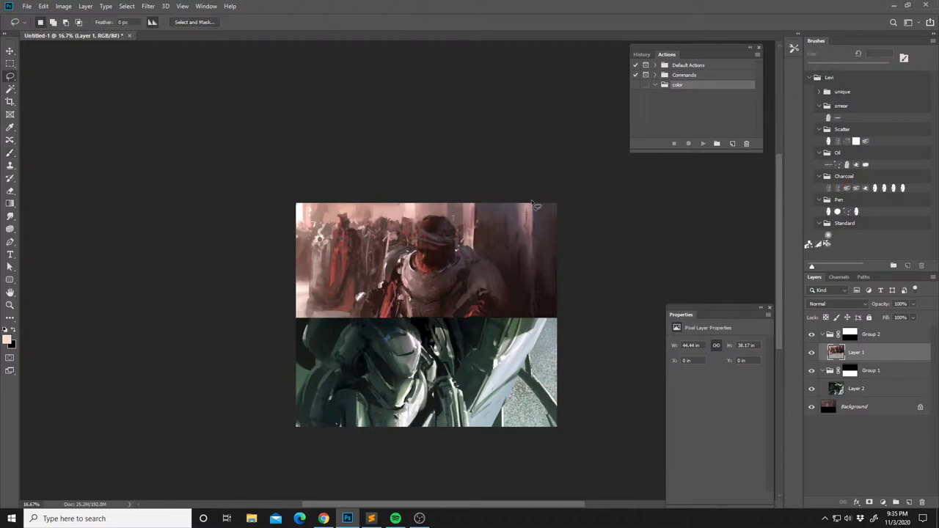
{"action": "mouse_move", "coordinate": [533, 222]}
{"action": "left_mouse_down"}
{"action": "mouse_move", "coordinate": [530, 258]}
{"action": "mouse_move", "coordinate": [519, 206]}
{"action": "mouse_move", "coordinate": [533, 229]}
{"action": "mouse_move", "coordinate": [531, 206]}
{"action": "left_mouse_up"}
{"action": "key", "text": "b"}
{"action": "key", "text": "ctrl+d"}
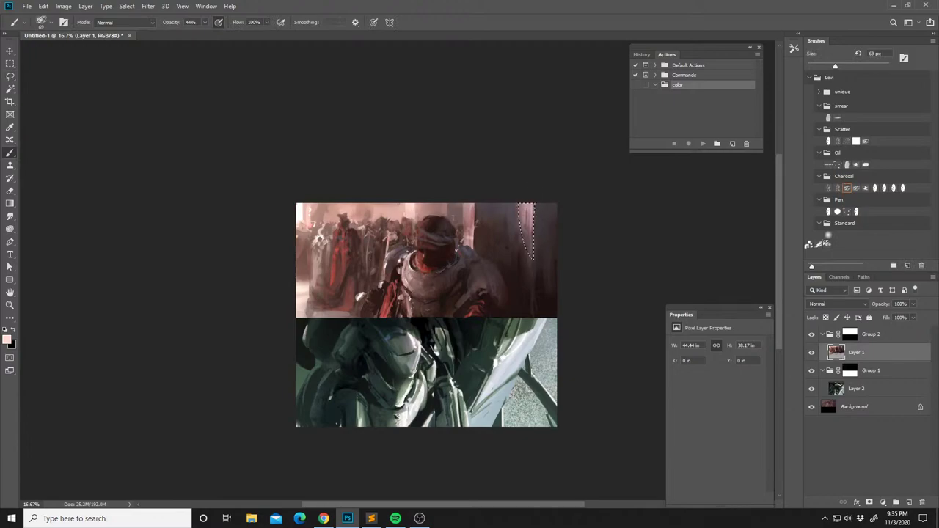
{"action": "left_click_drag", "start_coordinate": [533, 221], "coordinate": [533, 233]}
{"action": "key", "text": "ctrl+d"}
Brighten a lassoed patch of the background column near the foreground figure's head at 100% brush opacity, then flip the canvas horizontally.
{"action": "key", "text": "l"}
{"action": "mouse_move", "coordinate": [417, 204]}
{"action": "left_mouse_down"}
{"action": "mouse_move", "coordinate": [415, 226]}
{"action": "mouse_move", "coordinate": [410, 213]}
{"action": "left_mouse_up"}
{"action": "key", "text": "b"}
{"action": "key", "text": "0"}
{"action": "key", "text": "ctrl+shift+h"}
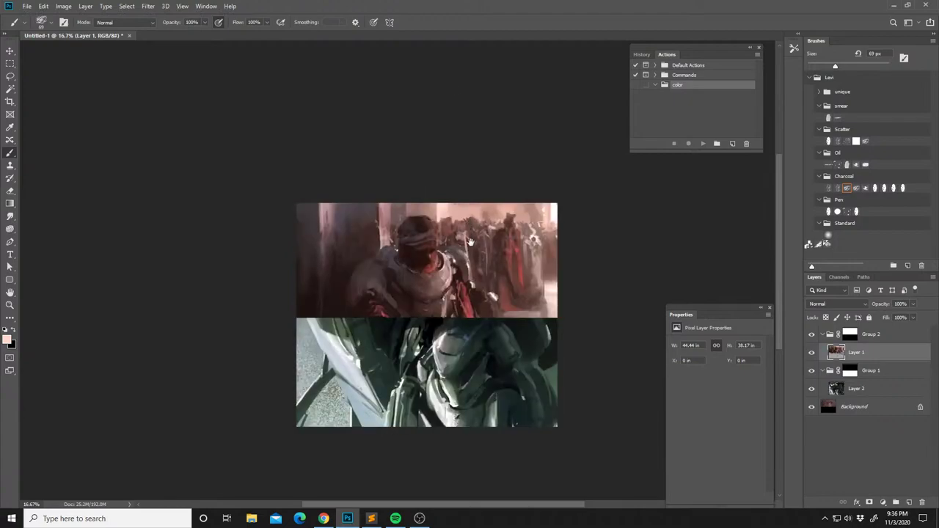
{"action": "left_click_drag", "start_coordinate": [476, 248], "coordinate": [506, 271]}
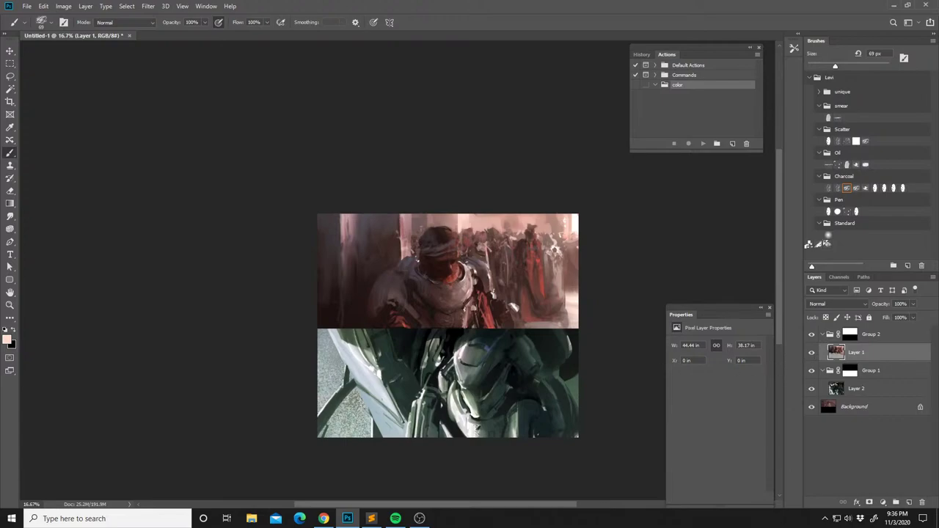
{"action": "left_click_drag", "start_coordinate": [551, 280], "coordinate": [562, 294]}
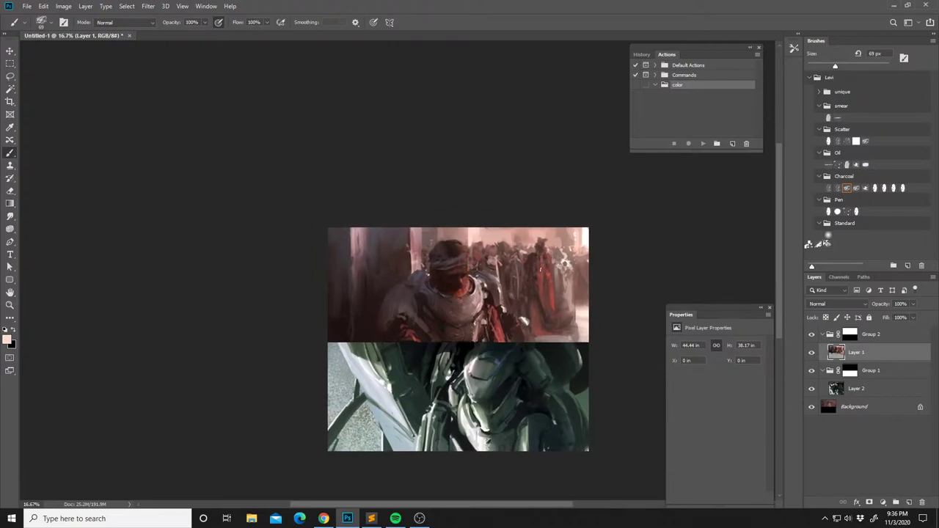
Repaint the upper robe of the crowd's red-cloaked figure with sampled reds using a 174 px Mixer Brush.
{"action": "key", "text": "shift+b"}
{"action": "key", "text": "shift+b"}
{"action": "key", "text": "shift+b"}
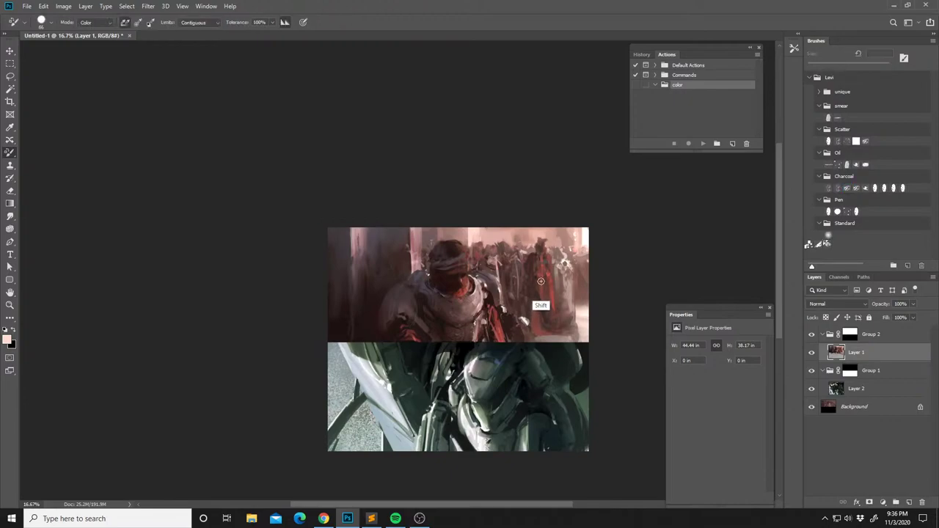
{"action": "right_click", "coordinate": [548, 267]}
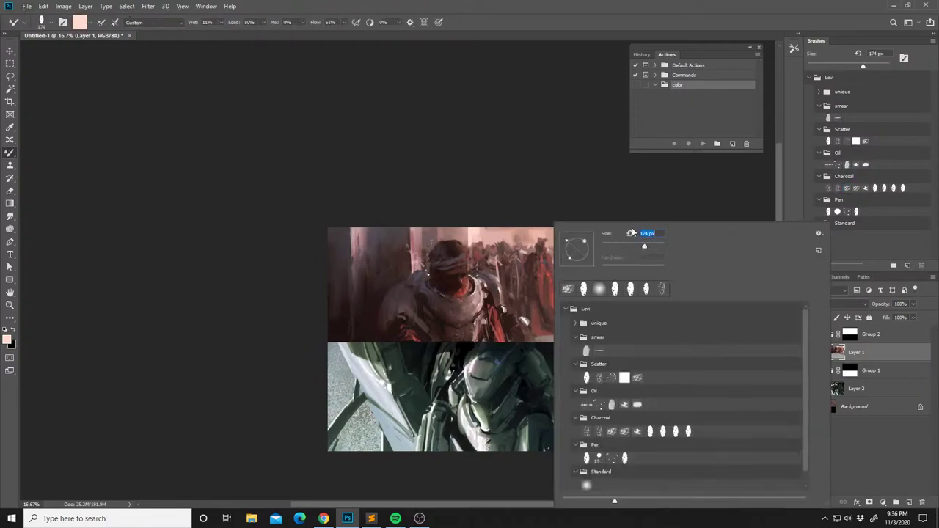
{"action": "left_click", "coordinate": [544, 265], "text": "alt"}
{"action": "left_click_drag", "start_coordinate": [542, 270], "coordinate": [548, 269]}
{"action": "left_click", "coordinate": [540, 281], "text": "alt"}
{"action": "left_click", "coordinate": [550, 267], "text": "alt"}
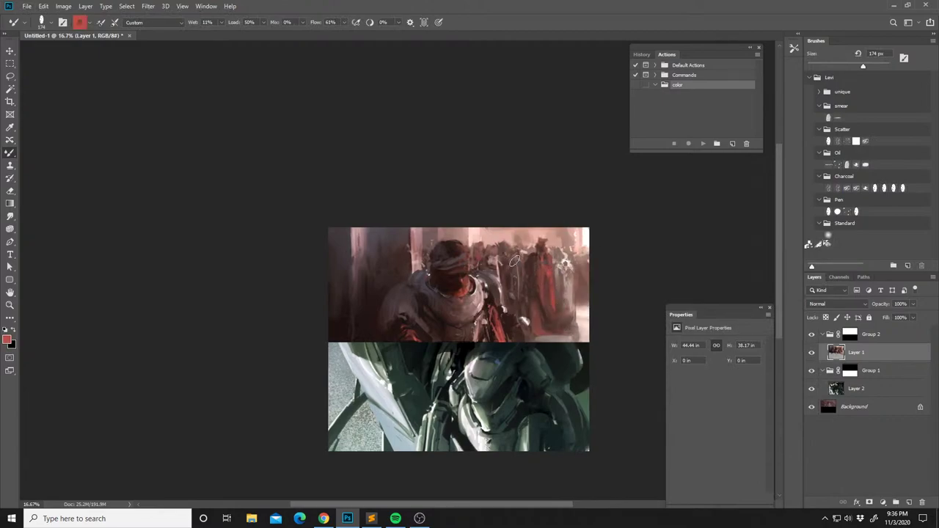
Paint a small lassoed shape at the red-cloaked figure's shoulder with muted pink using an 80 px Mixer Brush.
{"action": "key", "text": "l"}
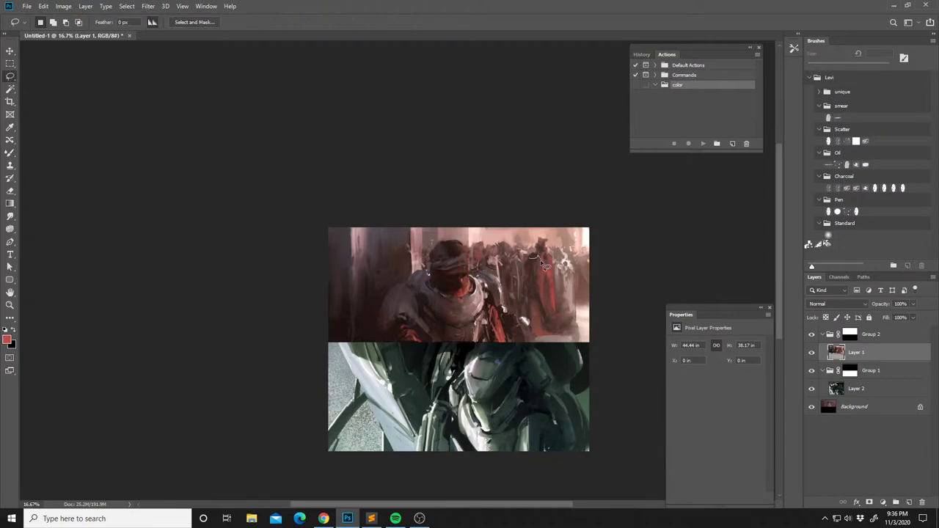
{"action": "key", "text": "b"}
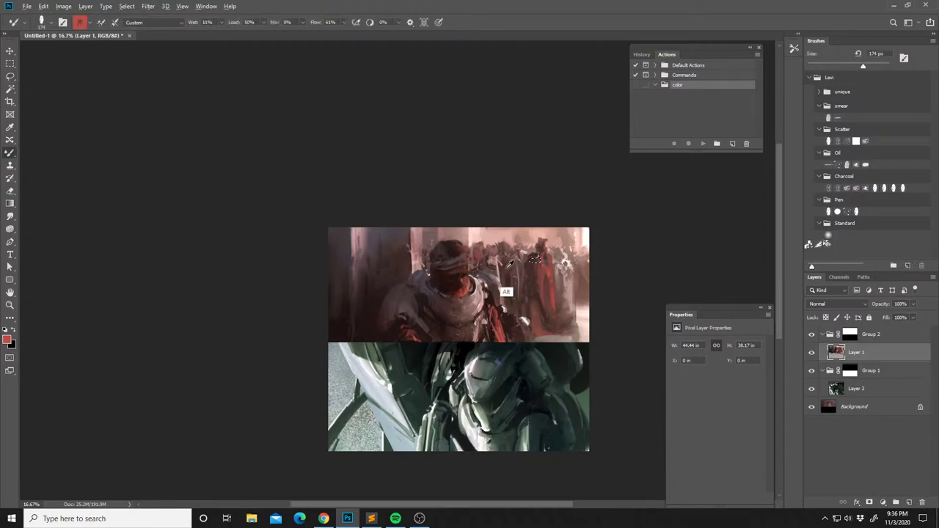
{"action": "right_click", "coordinate": [524, 224]}
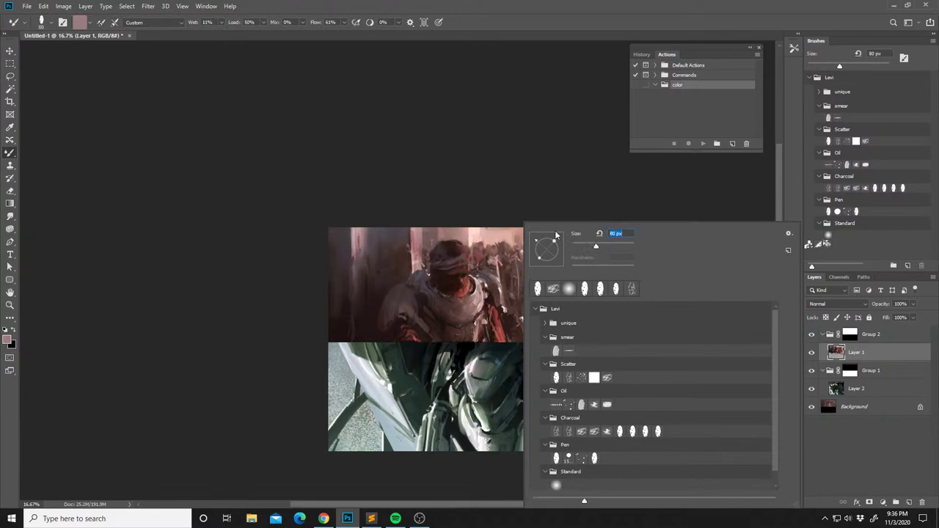
{"action": "key", "text": "Escape"}
{"action": "left_click", "coordinate": [535, 259], "text": "alt"}
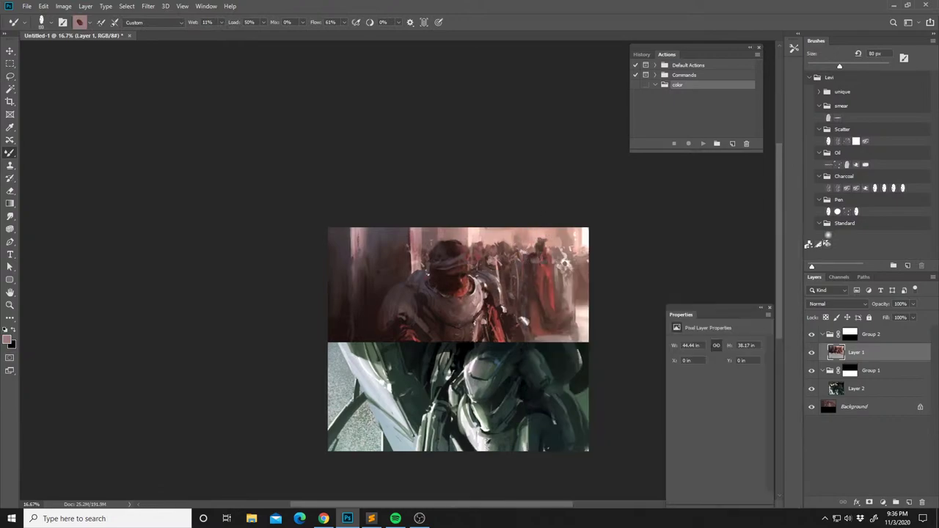
Lasso the shadowed side of the red-cloaked figure's robe, repaint it with sampled dark reds, and deselect.
{"action": "key", "text": "l"}
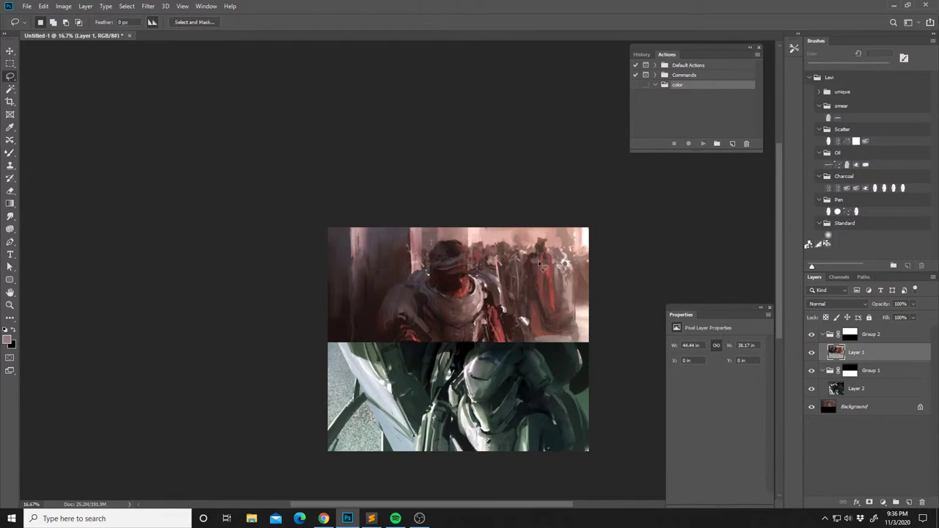
{"action": "mouse_move", "coordinate": [542, 268]}
{"action": "left_mouse_down"}
{"action": "mouse_move", "coordinate": [545, 290]}
{"action": "mouse_move", "coordinate": [543, 268]}
{"action": "mouse_move", "coordinate": [552, 274]}
{"action": "mouse_move", "coordinate": [555, 328]}
{"action": "mouse_move", "coordinate": [517, 293]}
{"action": "left_mouse_up"}
{"action": "key", "text": "b"}
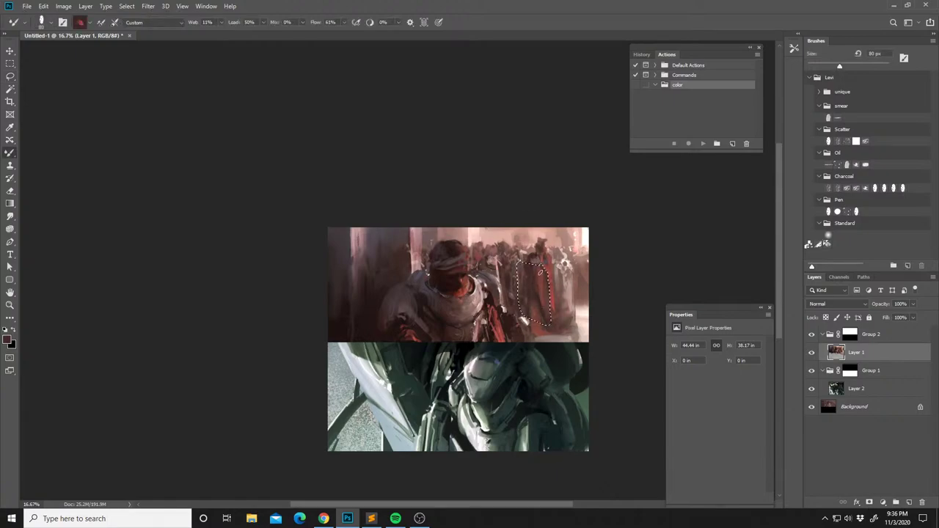
{"action": "right_click", "coordinate": [528, 321]}
{"action": "key", "text": "Escape"}
{"action": "left_click", "coordinate": [529, 314], "text": "alt"}
{"action": "left_click", "coordinate": [479, 321], "text": "alt"}
{"action": "left_click_drag", "start_coordinate": [545, 268], "coordinate": [542, 270]}
{"action": "key", "text": "ctrl+d"}
Paint a lassoed diagonal fold on the red-cloaked figure's robe with a 29 px Mixer Brush, deselect, and flip the canvas horizontally.
{"action": "key", "text": "l"}
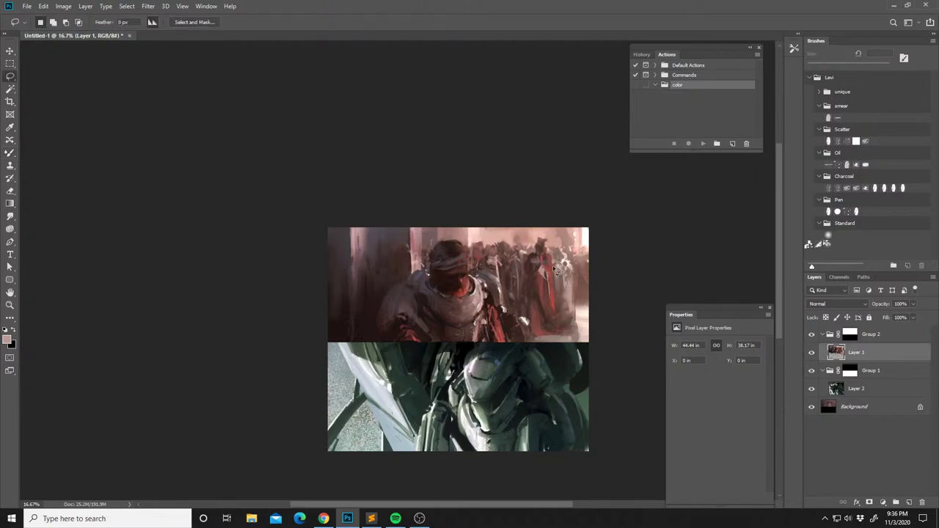
{"action": "mouse_move", "coordinate": [536, 280]}
{"action": "left_mouse_down"}
{"action": "mouse_move", "coordinate": [552, 325]}
{"action": "mouse_move", "coordinate": [535, 277]}
{"action": "left_mouse_up"}
{"action": "key", "text": "b"}
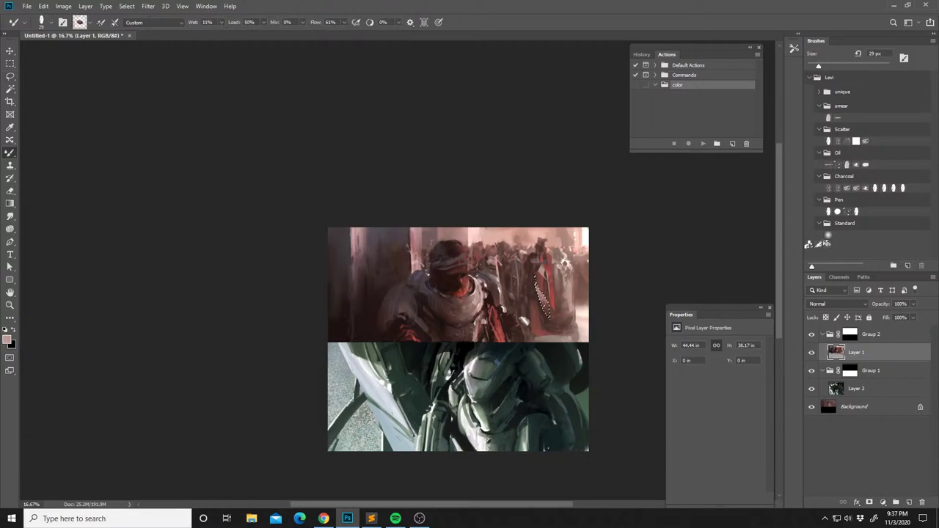
{"action": "left_click", "coordinate": [540, 316], "text": "alt"}
{"action": "left_click", "coordinate": [545, 326], "text": "alt"}
{"action": "key", "text": "ctrl+d"}
{"action": "key", "text": "ctrl+shift+h"}
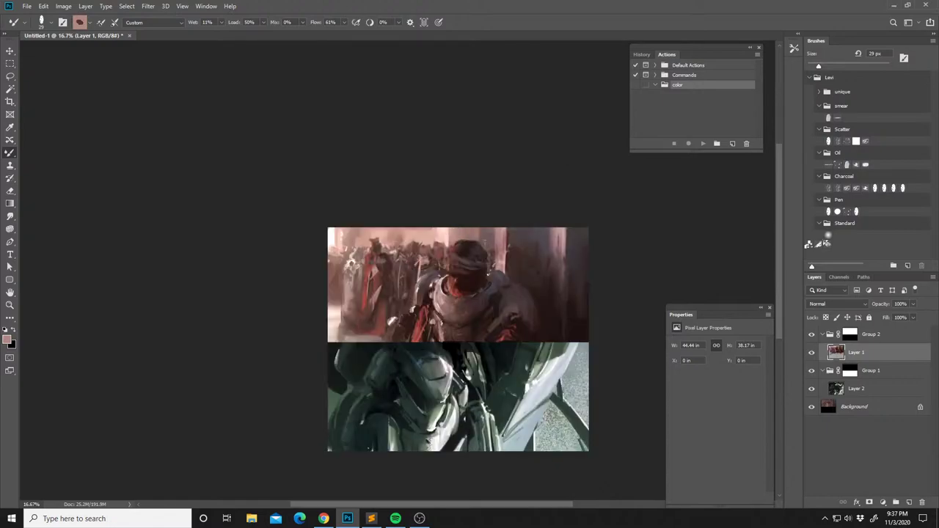
Rework the red-cloaked figure's shoulder with sampled dark reds using a 66 px Mixer Brush.
{"action": "left_click", "coordinate": [385, 258], "text": "alt"}
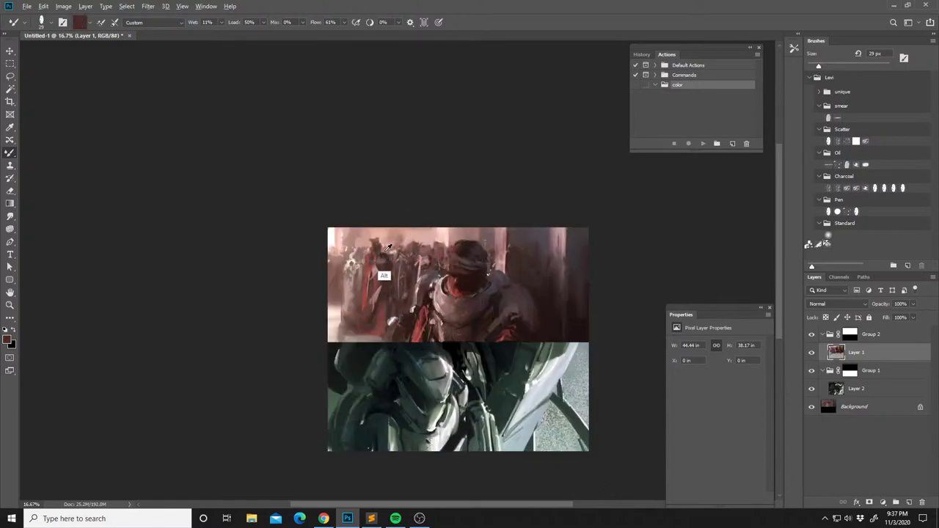
{"action": "left_click", "coordinate": [450, 281], "text": "alt"}
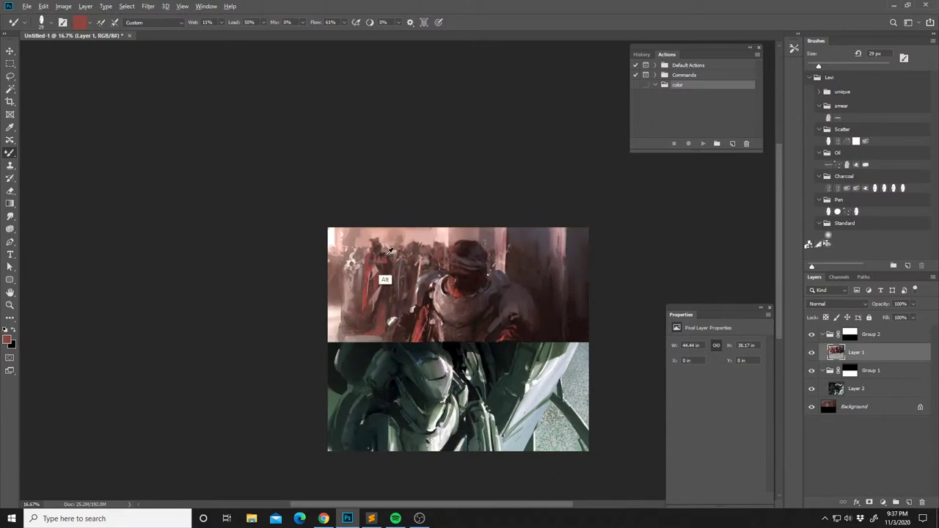
{"action": "right_click", "coordinate": [419, 252]}
{"action": "left_click_drag", "start_coordinate": [444, 246], "coordinate": [455, 247]}
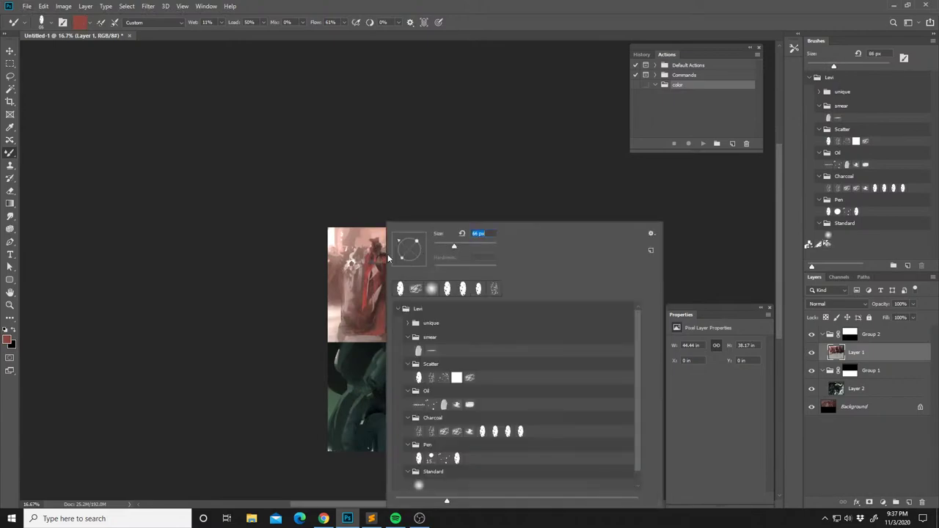
{"action": "left_click", "coordinate": [383, 254]}
{"action": "left_click", "coordinate": [388, 261], "text": "alt"}
{"action": "left_click", "coordinate": [385, 260], "text": "alt"}
{"action": "left_click", "coordinate": [387, 261], "text": "alt"}
{"action": "left_click_drag", "start_coordinate": [381, 257], "coordinate": [383, 261]}
{"action": "left_click", "coordinate": [385, 256], "text": "alt"}
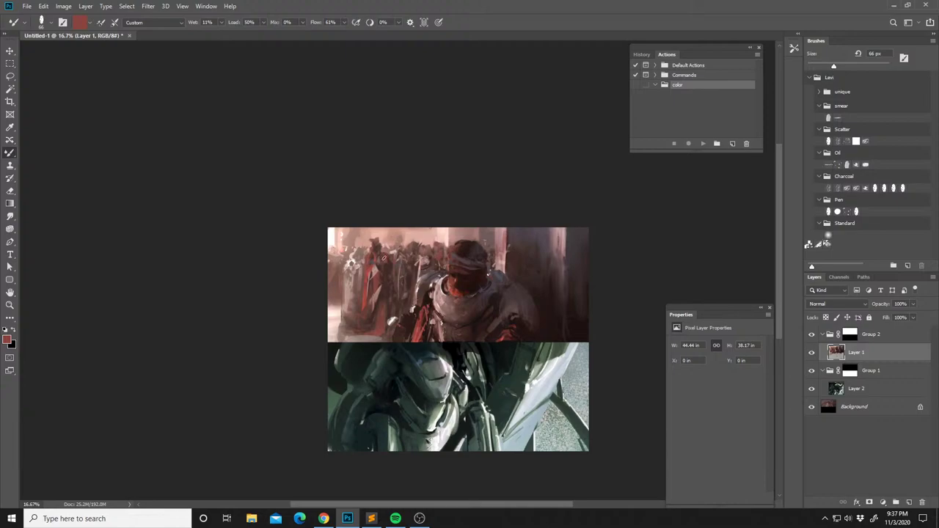
Blend sampled brighter reds into the chest of the red-cloaked figure.
{"action": "left_click", "coordinate": [380, 259], "text": "alt"}
{"action": "left_click", "coordinate": [378, 262], "text": "alt"}
{"action": "left_click_drag", "start_coordinate": [377, 261], "coordinate": [379, 255]}
{"action": "left_click", "coordinate": [375, 260], "text": "alt"}
{"action": "left_click_drag", "start_coordinate": [368, 447], "coordinate": [369, 446]}
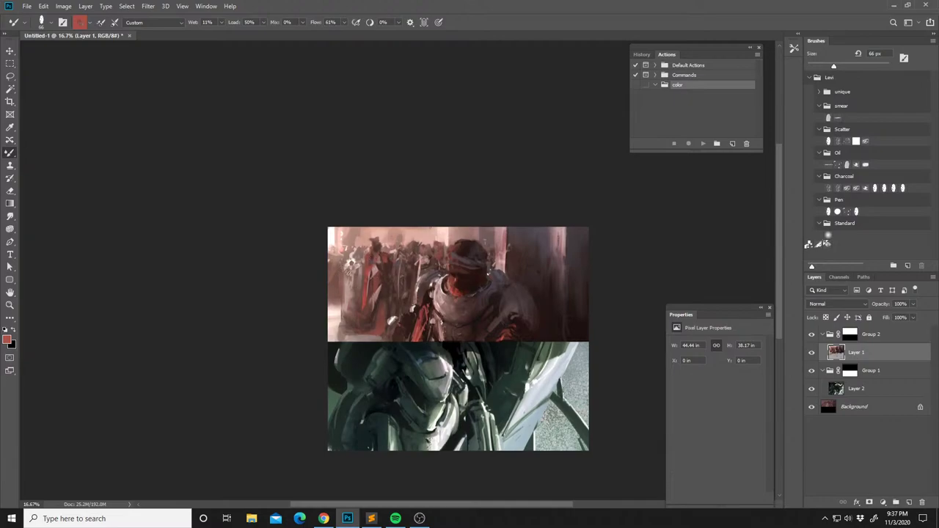
Repaint the body and edge of the pale robed figure next to the red-cloaked one with sampled light tones.
{"action": "left_click", "coordinate": [347, 315], "text": "alt"}
{"action": "left_click", "coordinate": [355, 283], "text": "alt"}
{"action": "left_click", "coordinate": [352, 306], "text": "alt"}
{"action": "left_click", "coordinate": [352, 302], "text": "alt"}
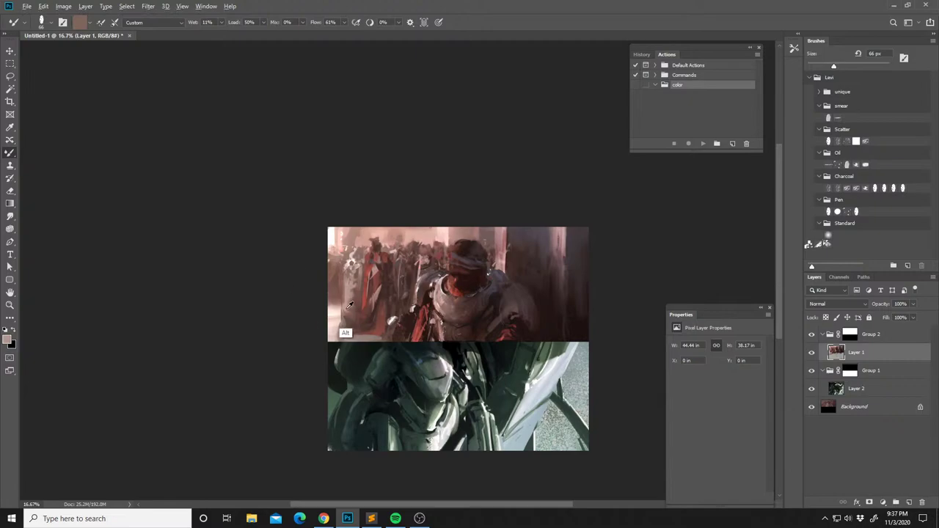
{"action": "left_click", "coordinate": [357, 259], "text": "alt"}
{"action": "left_click", "coordinate": [348, 302], "text": "alt"}
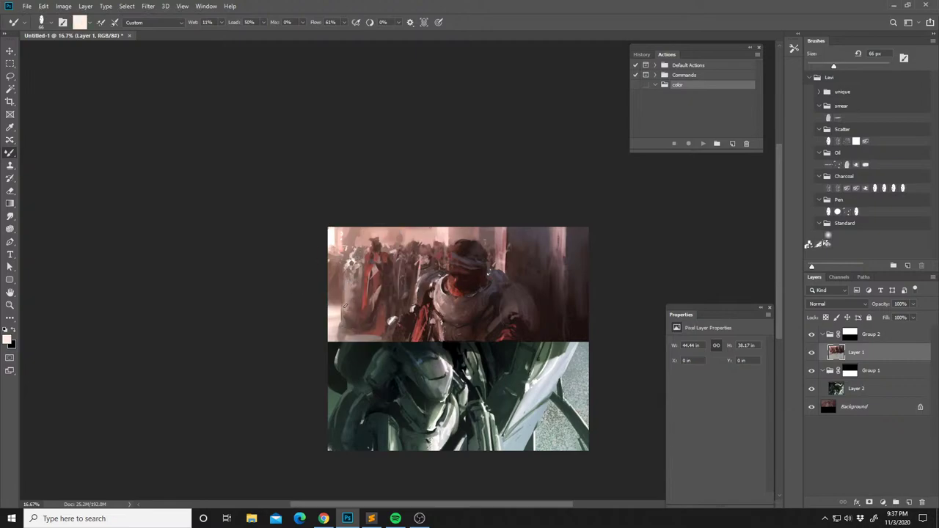
{"action": "left_click_drag", "start_coordinate": [345, 225], "coordinate": [343, 217]}
Retouch the pale robed figure's head and shoulders with sampled greys and pinks.
{"action": "left_click", "coordinate": [350, 254], "text": "alt"}
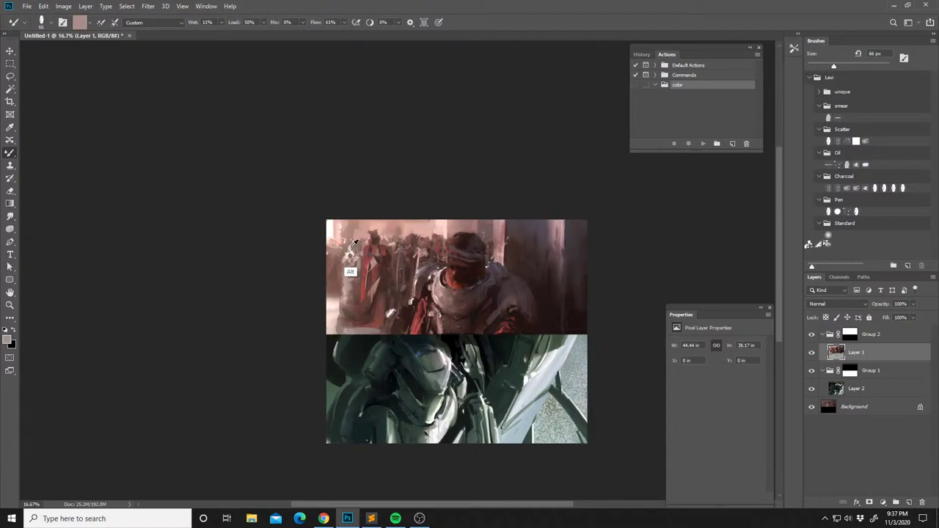
{"action": "left_click", "coordinate": [348, 253], "text": "alt"}
{"action": "left_click", "coordinate": [350, 244], "text": "alt"}
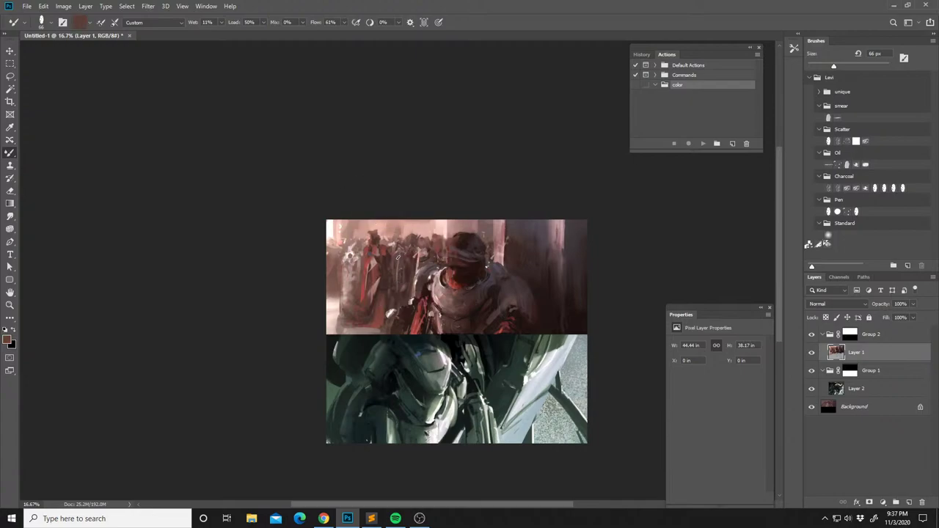
Add white highlights to the small figure behind the armoured man's shoulder with a 69 px charcoal Brush.
{"action": "key", "text": "l"}
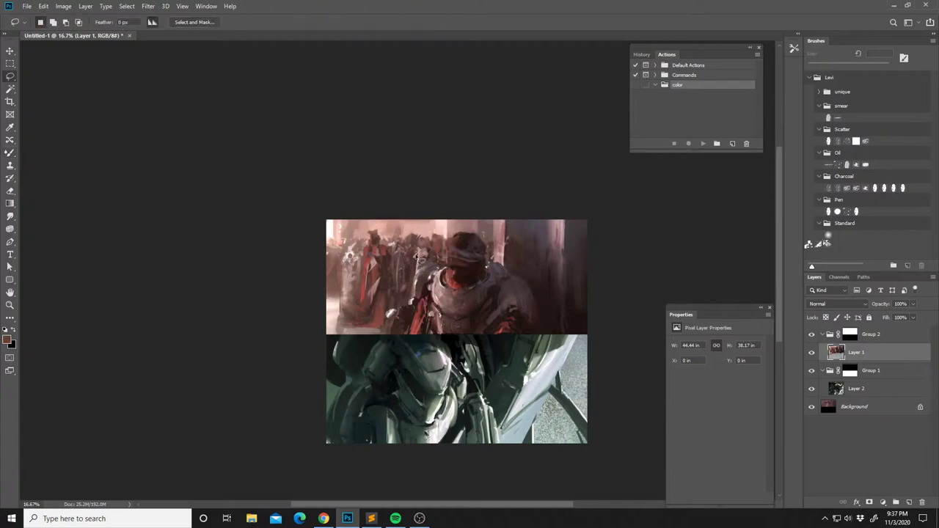
{"action": "key", "text": "b"}
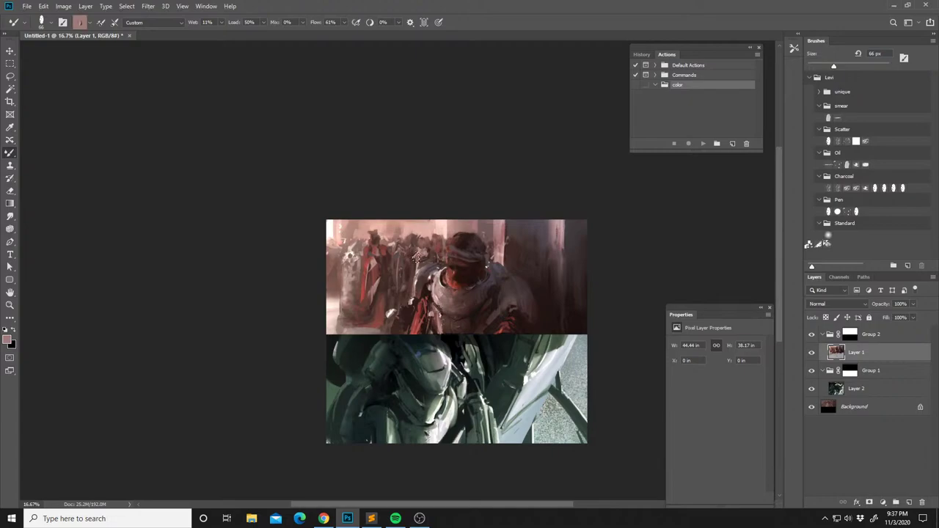
{"action": "key", "text": "d"}
{"action": "key", "text": "x"}
{"action": "key", "text": "shift"}
{"action": "key", "text": "shift+b"}
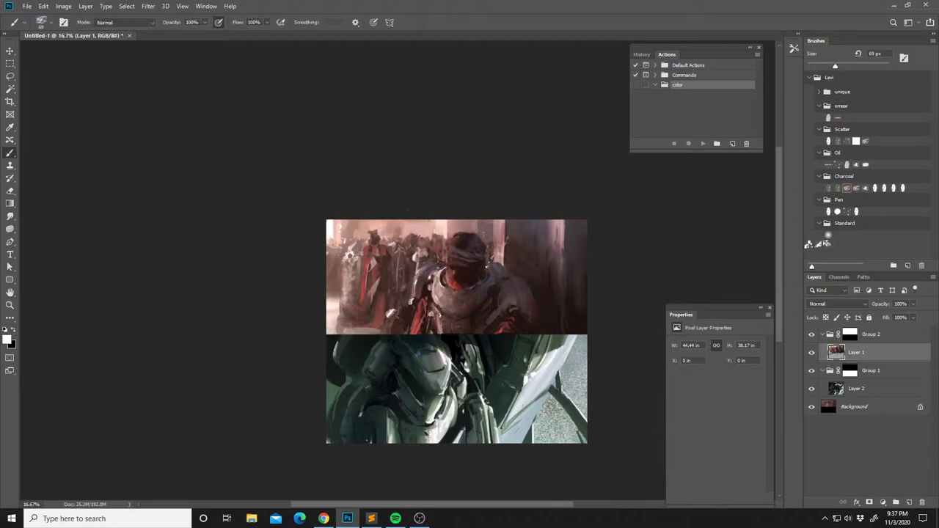
{"action": "key", "text": "l"}
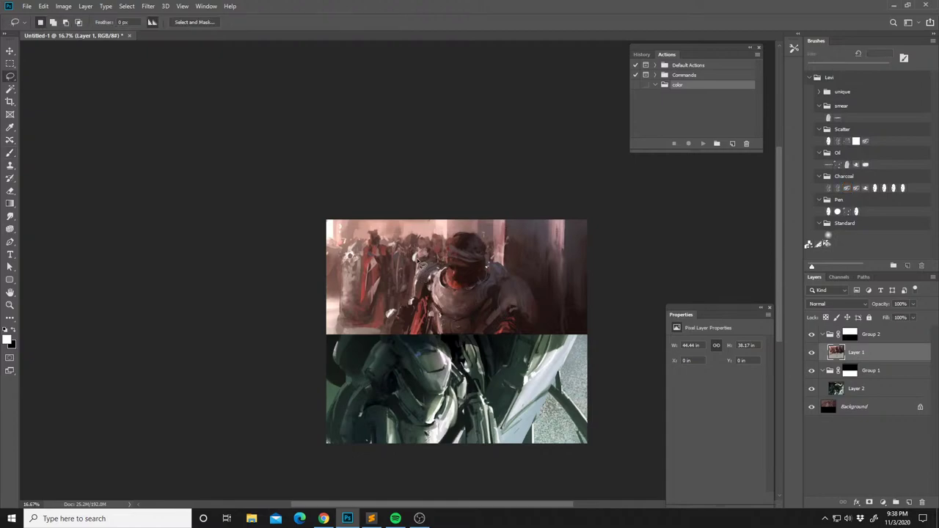
{"action": "key", "text": "b"}
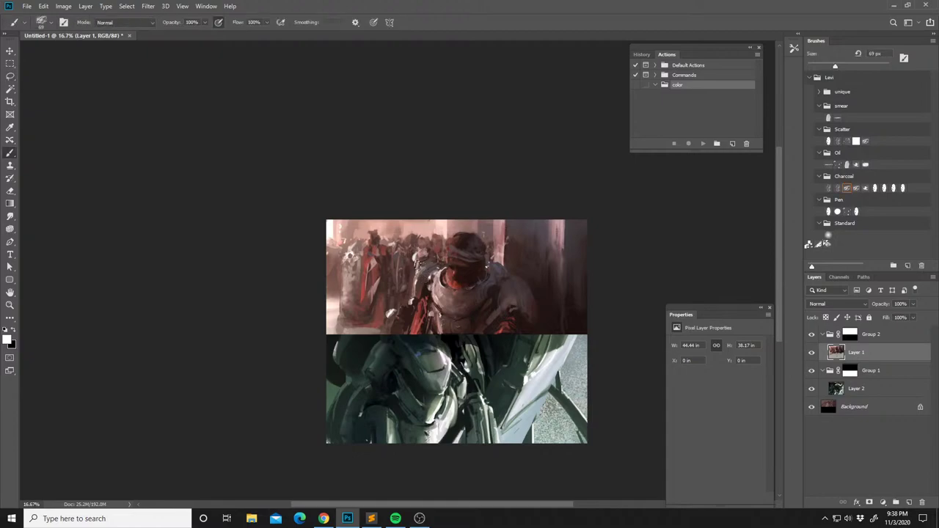
{"action": "left_click_drag", "start_coordinate": [412, 230], "coordinate": [405, 240]}
{"action": "left_click_drag", "start_coordinate": [379, 273], "coordinate": [393, 272]}
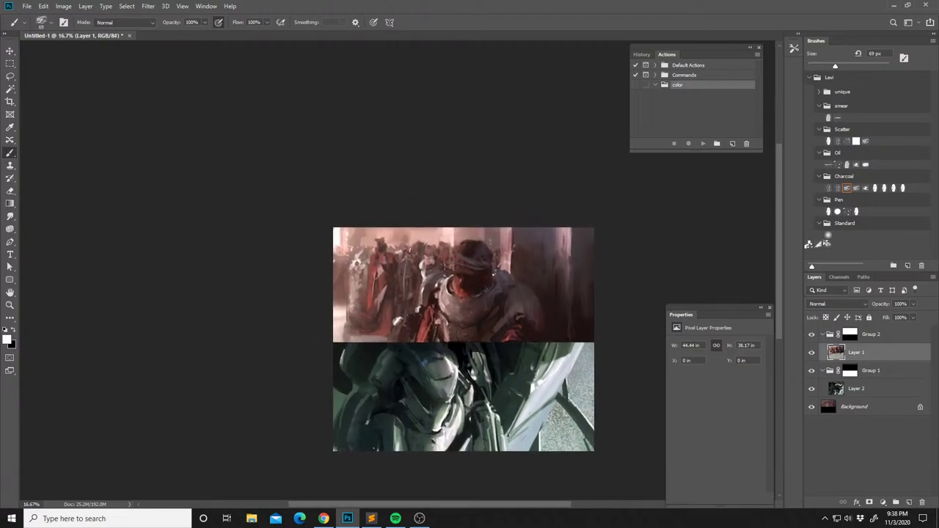
Retouch the head and surroundings of the small figure behind the armoured man's shoulder with sampled pinks.
{"action": "left_click", "coordinate": [420, 242], "text": "alt"}
{"action": "left_click", "coordinate": [426, 241], "text": "alt"}
{"action": "left_click", "coordinate": [422, 244], "text": "alt"}
{"action": "left_click", "coordinate": [426, 265], "text": "alt"}
Flip the canvas horizontally and retouch the floor and background around the pale robed figure with sampled tones.
{"action": "key", "text": "ctrl+shift+h"}
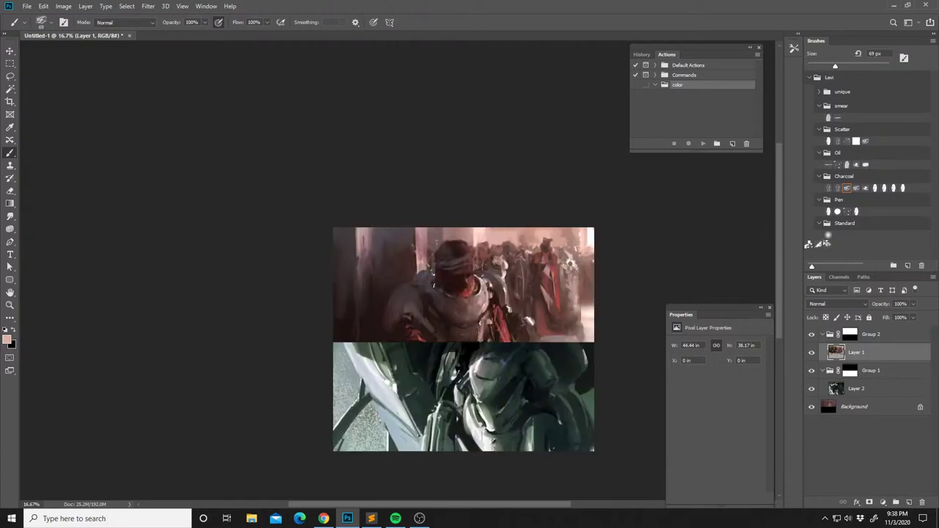
{"action": "left_click", "coordinate": [543, 336], "text": "alt"}
{"action": "left_click", "coordinate": [540, 336], "text": "alt"}
{"action": "left_click", "coordinate": [559, 300], "text": "alt"}
{"action": "left_click", "coordinate": [566, 304], "text": "alt"}
{"action": "left_click", "coordinate": [565, 238], "text": "alt"}
{"action": "left_click", "coordinate": [575, 235], "text": "alt"}
{"action": "left_click", "coordinate": [582, 261], "text": "alt"}
Rework the armoured man's face and head wrap with sampled dark reds.
{"action": "left_click", "coordinate": [468, 256], "text": "alt"}
{"action": "left_click", "coordinate": [467, 270], "text": "alt"}
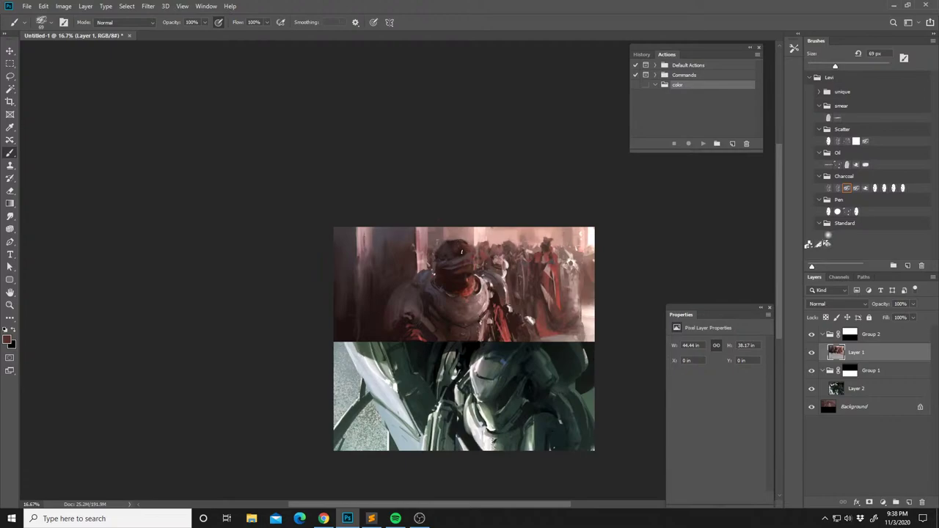
{"action": "left_click", "coordinate": [449, 254], "text": "alt"}
{"action": "left_click_drag", "start_coordinate": [449, 257], "coordinate": [440, 242]}
{"action": "key", "text": "alt"}
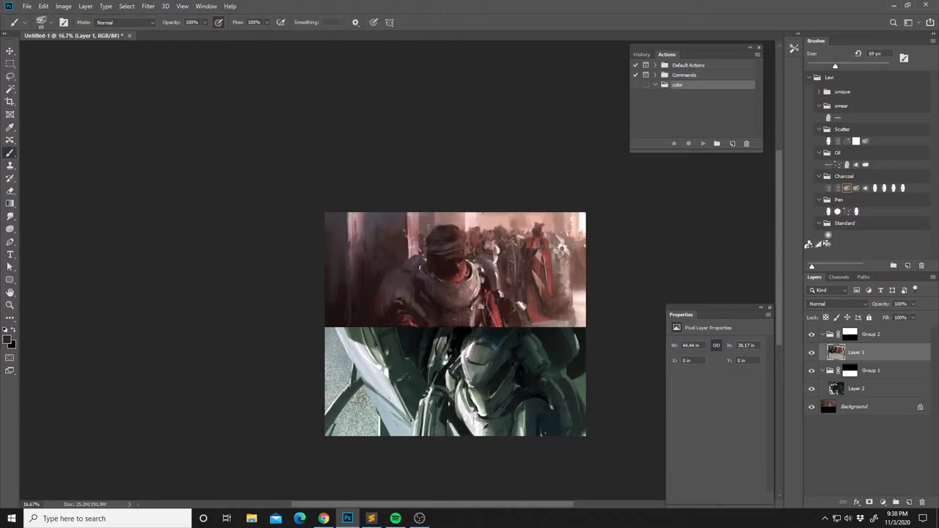
Brush sampled pink light into a lassoed area above the armoured man's shoulder with a 338 px soft round brush, then deselect.
{"action": "left_click", "coordinate": [410, 263], "text": "alt"}
{"action": "key", "text": "l"}
{"action": "mouse_move", "coordinate": [406, 268]}
{"action": "left_mouse_down"}
{"action": "mouse_move", "coordinate": [425, 259]}
{"action": "mouse_move", "coordinate": [422, 277]}
{"action": "mouse_move", "coordinate": [407, 268]}
{"action": "left_mouse_up"}
{"action": "key", "text": "b"}
{"action": "right_click", "coordinate": [418, 244]}
{"action": "left_click", "coordinate": [501, 246]}
{"action": "left_click", "coordinate": [465, 288]}
{"action": "left_click", "coordinate": [519, 246]}
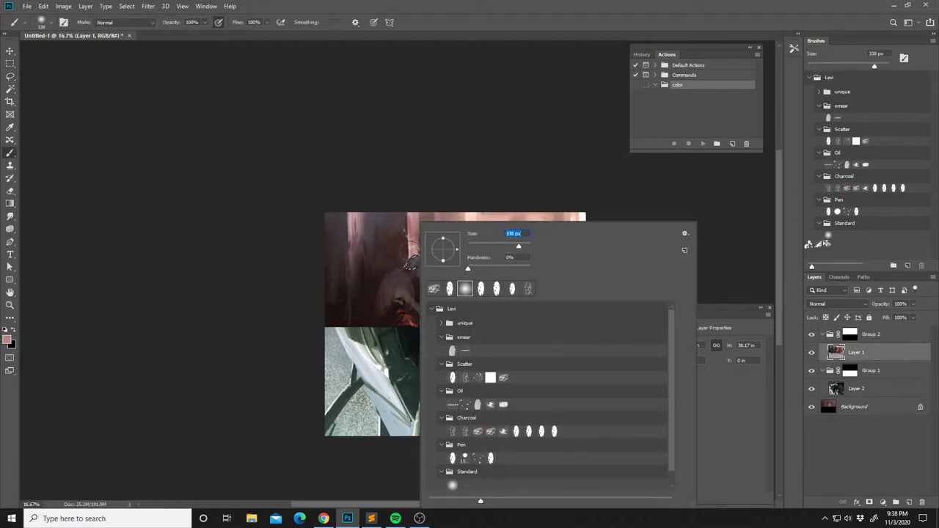
{"action": "key", "text": "Return"}
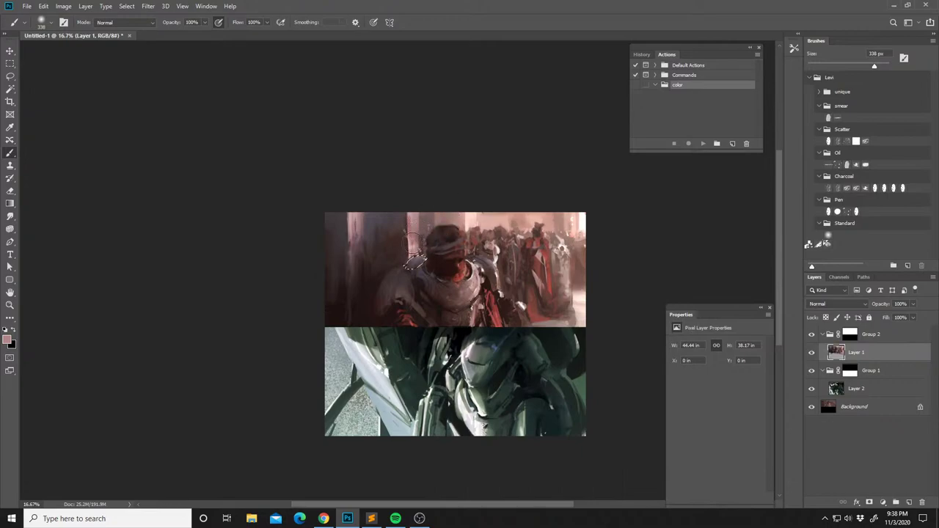
{"action": "key", "text": "l"}
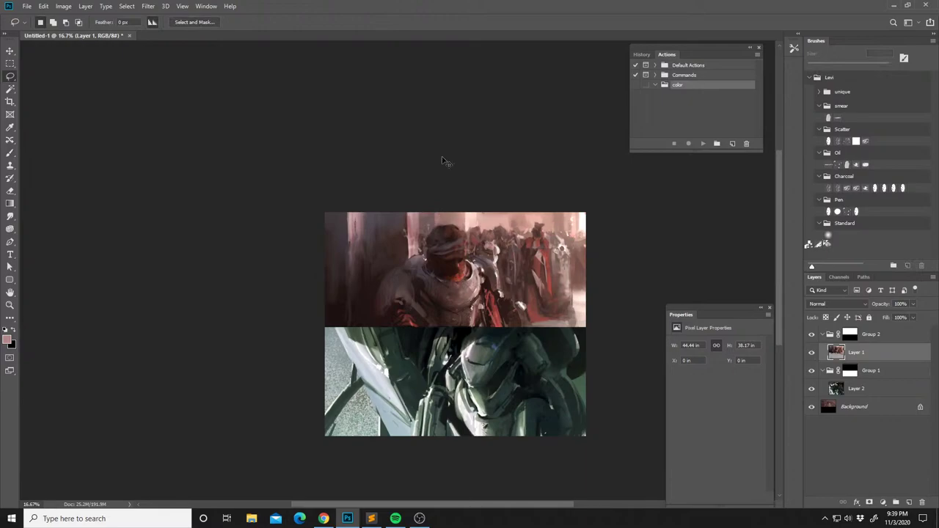
Flip the canvas back and blend sampled reds into the armoured man's red sleeve with a 66 px Mixer Brush.
{"action": "key", "text": "ctrl+shift+h"}
{"action": "mouse_move", "coordinate": [431, 247]}
{"action": "left_mouse_down"}
{"action": "mouse_move", "coordinate": [402, 255]}
{"action": "mouse_move", "coordinate": [452, 250]}
{"action": "left_mouse_up"}
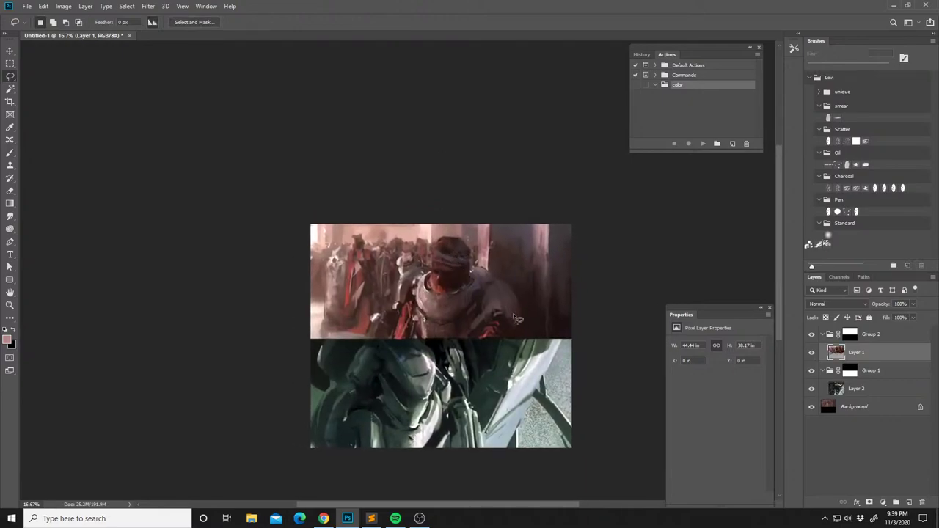
{"action": "key", "text": "b"}
{"action": "key", "text": "shift+b"}
{"action": "key", "text": "shift+b"}
{"action": "key", "text": "shift+b"}
{"action": "left_click", "coordinate": [487, 334], "text": "alt"}
{"action": "left_click", "coordinate": [495, 328], "text": "alt"}
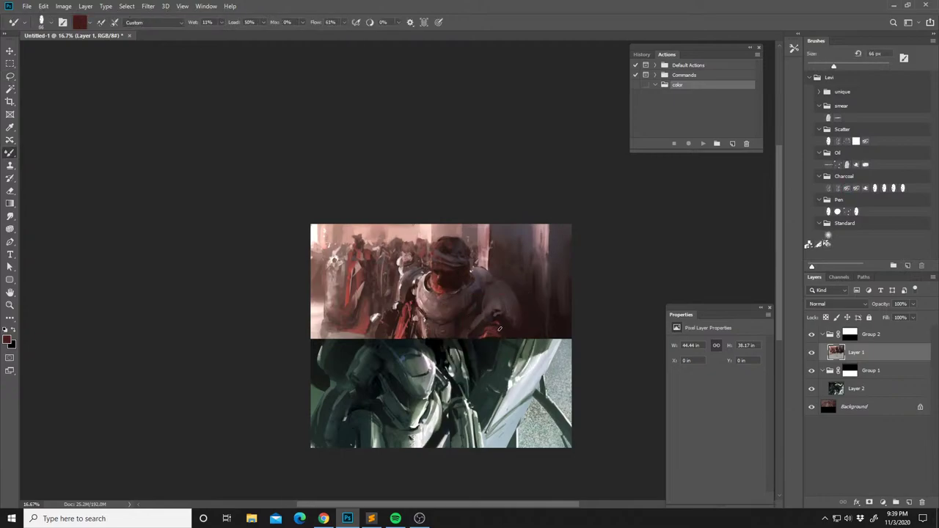
{"action": "left_click", "coordinate": [489, 332], "text": "alt"}
{"action": "left_click", "coordinate": [494, 331], "text": "alt"}
{"action": "mouse_move", "coordinate": [501, 322]}
{"action": "left_mouse_down"}
{"action": "mouse_move", "coordinate": [504, 314]}
{"action": "mouse_move", "coordinate": [511, 343]}
{"action": "left_mouse_up"}
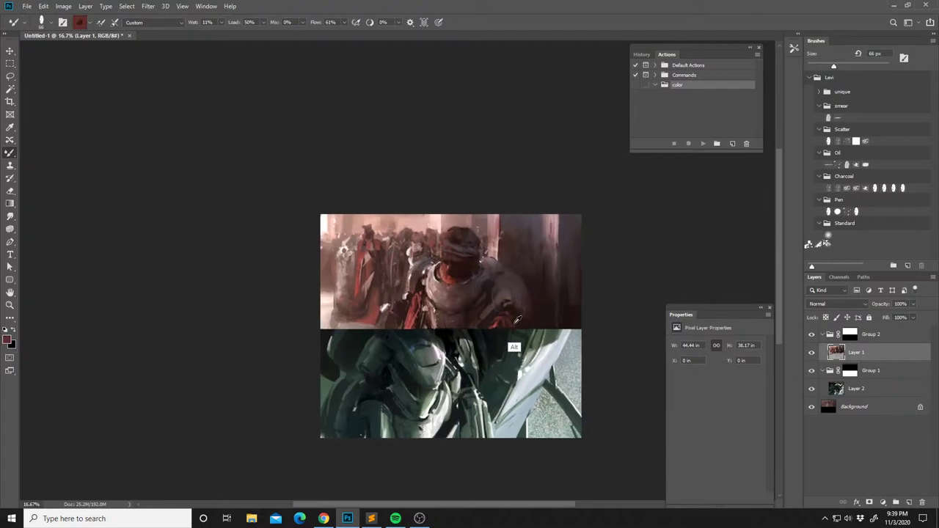
Enlarge the Mixer Brush to 177 px and blend sampled dark red around the armoured man's sleeve.
{"action": "right_click", "coordinate": [511, 343]}
{"action": "left_click", "coordinate": [507, 314], "text": "alt"}
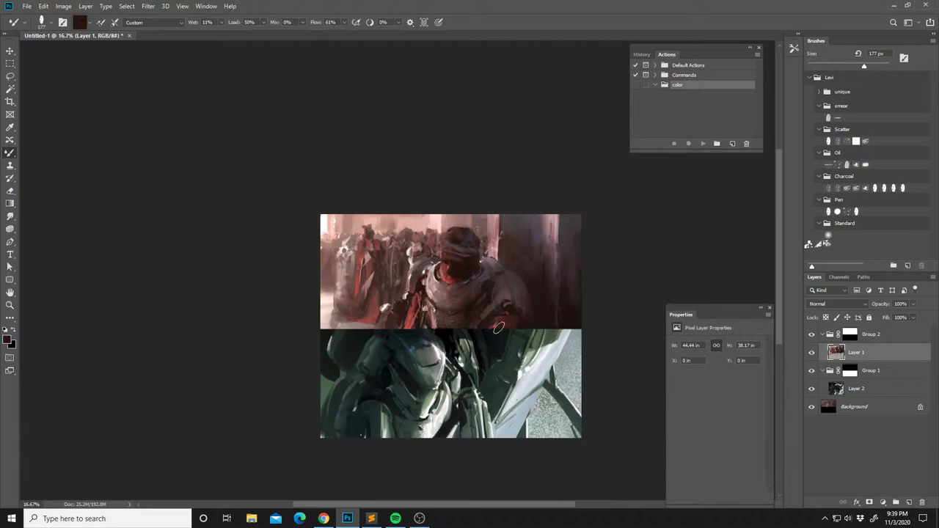
{"action": "left_click_drag", "start_coordinate": [487, 334], "coordinate": [495, 341]}
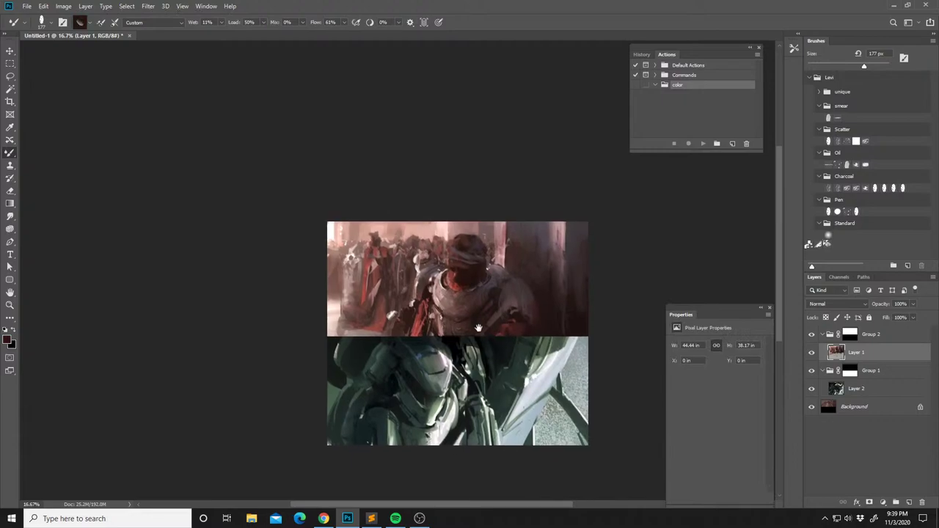
Lasso a narrow strip along the red cloth beside the armoured man's chest and blend dark red into it.
{"action": "key", "text": "l"}
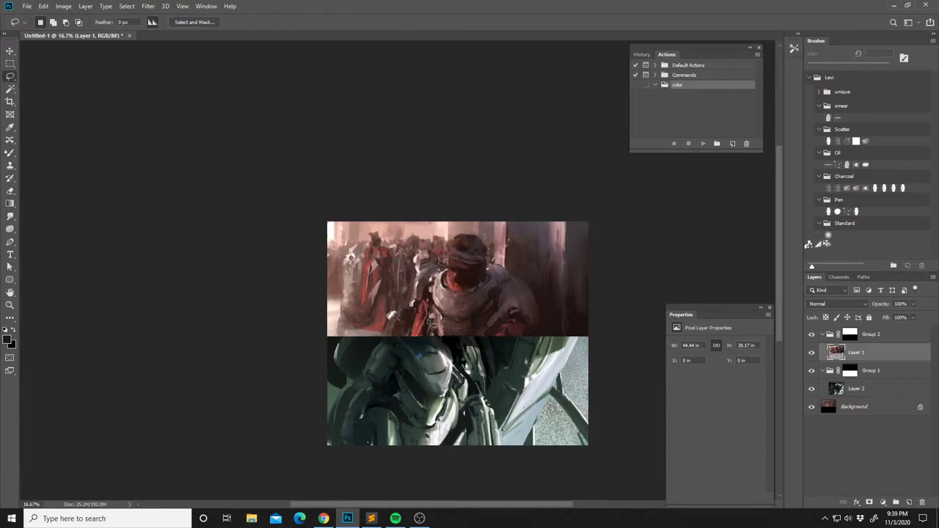
{"action": "mouse_move", "coordinate": [432, 353]}
{"action": "left_mouse_down"}
{"action": "mouse_move", "coordinate": [416, 322]}
{"action": "mouse_move", "coordinate": [428, 345]}
{"action": "left_mouse_up"}
{"action": "key", "text": "b"}
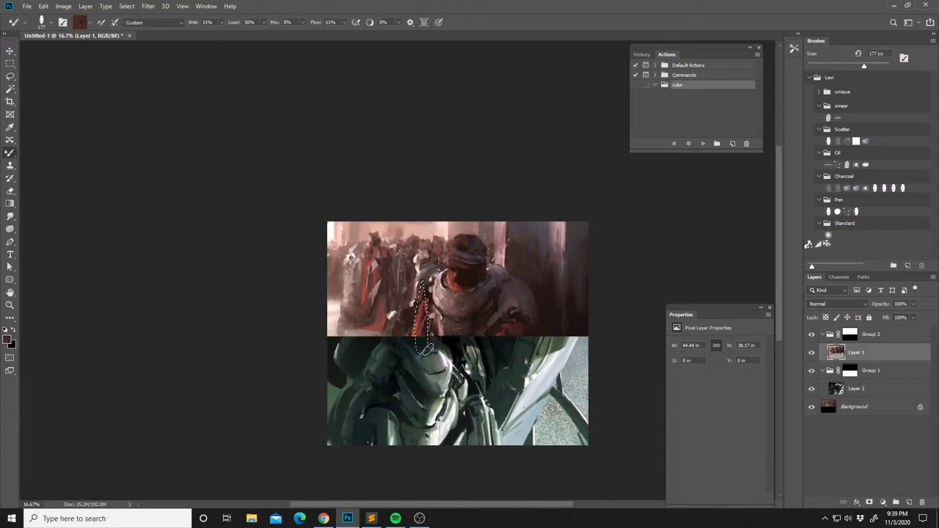
{"action": "left_click_drag", "start_coordinate": [439, 288], "coordinate": [443, 312]}
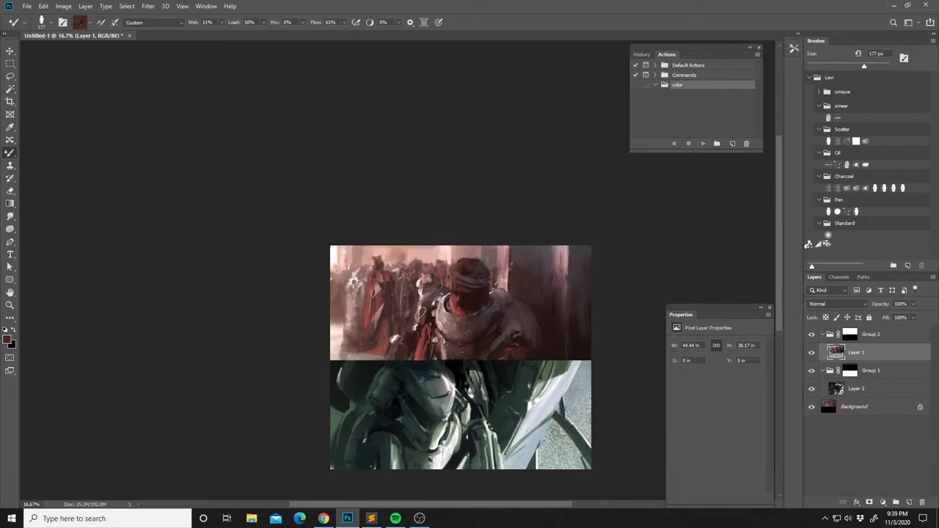
Lasso the edge of the armoured man's chest plate and retouch it with sampled tones, switching to the 338 px soft Brush.
{"action": "key", "text": "l"}
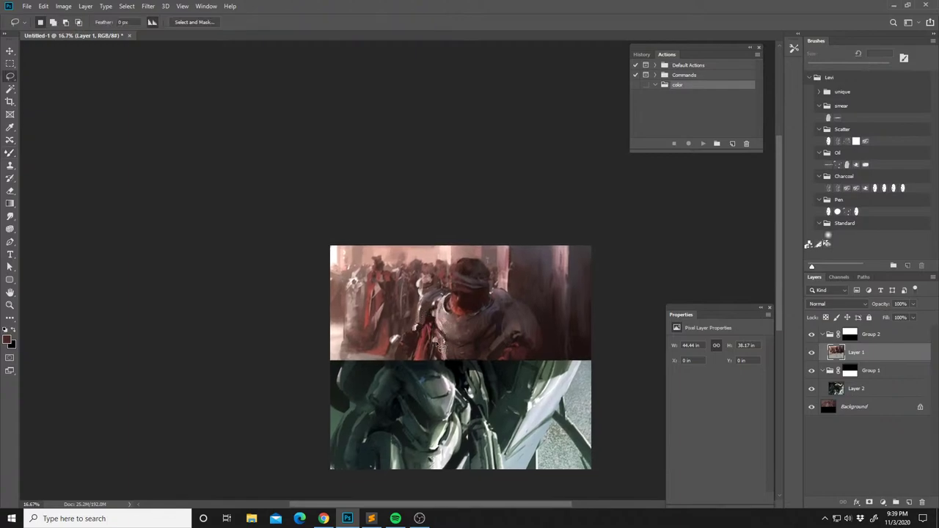
{"action": "key", "text": "b"}
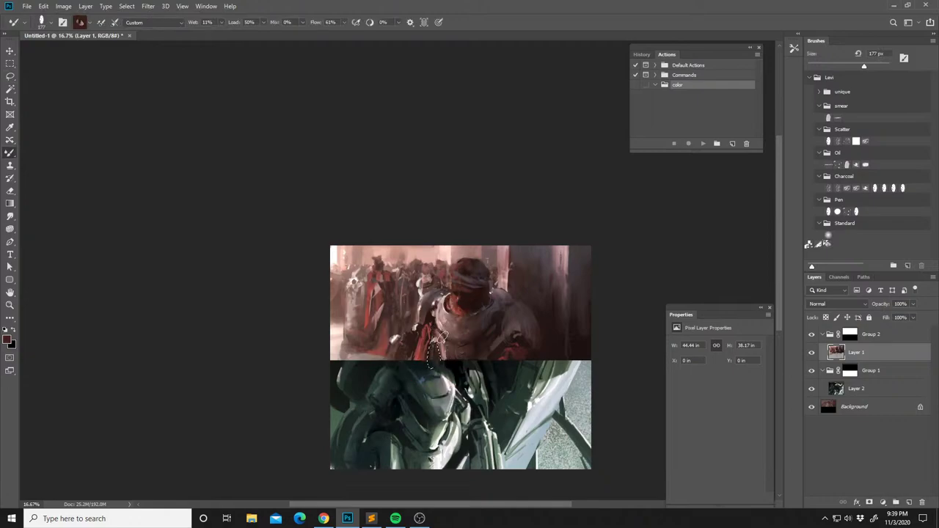
{"action": "left_click", "coordinate": [440, 330], "text": "alt"}
{"action": "left_click", "coordinate": [445, 295], "text": "alt"}
{"action": "right_click", "coordinate": [433, 347], "text": "shift"}
{"action": "left_click", "coordinate": [438, 319], "text": "shift"}
{"action": "key", "text": "shift+b"}
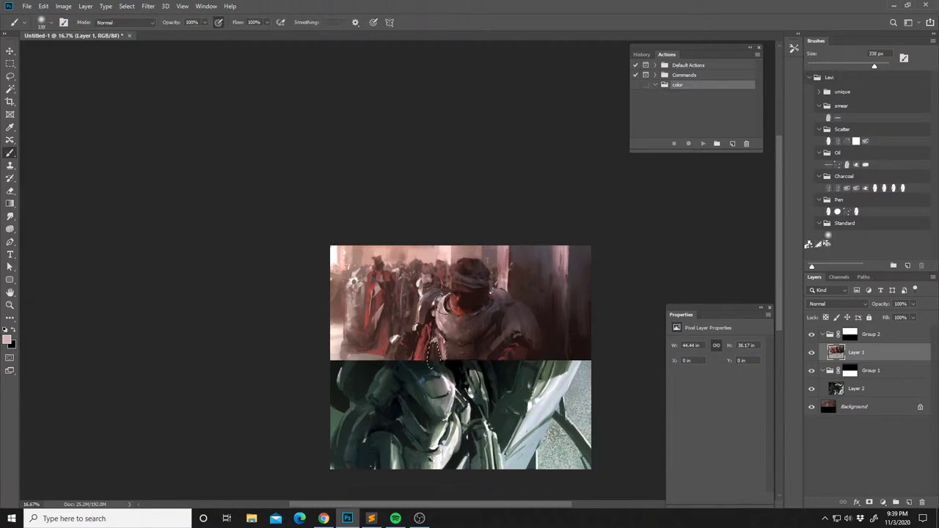
Set the brush blend mode to Color Dodge and flip the canvas horizontally.
{"action": "right_click", "coordinate": [438, 363], "text": "shift"}
{"action": "left_click", "coordinate": [476, 190]}
{"action": "key", "text": "ctrl+h"}
{"action": "left_click_drag", "start_coordinate": [538, 323], "coordinate": [523, 331]}
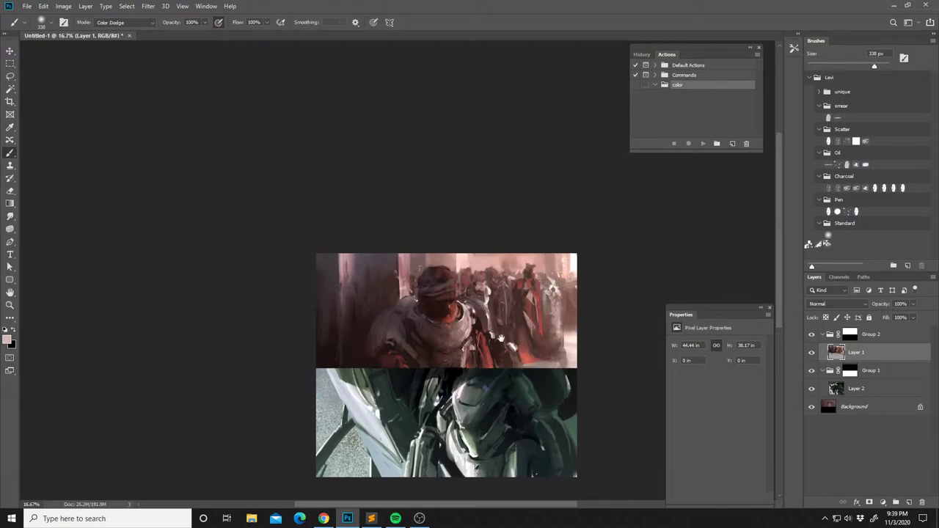
{"action": "left_click_drag", "start_coordinate": [501, 335], "coordinate": [506, 349]}
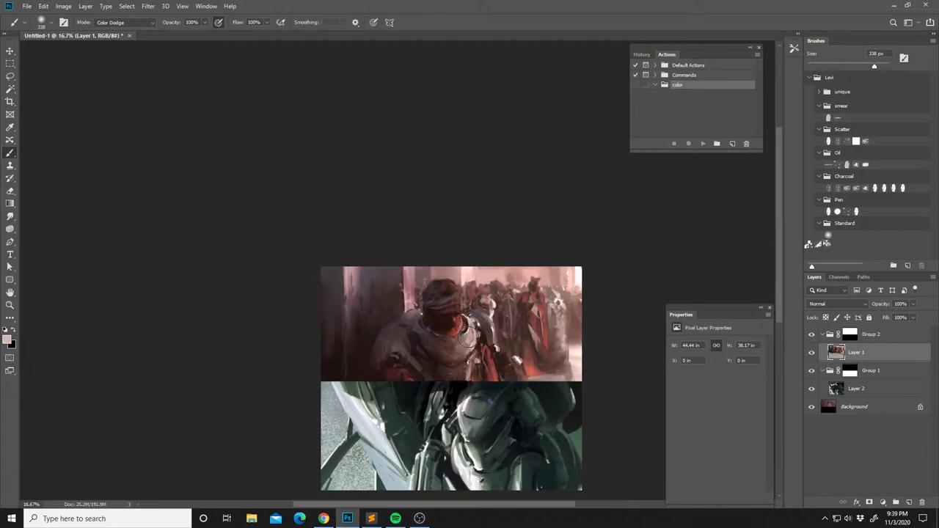
{"action": "right_click", "coordinate": [470, 345]}
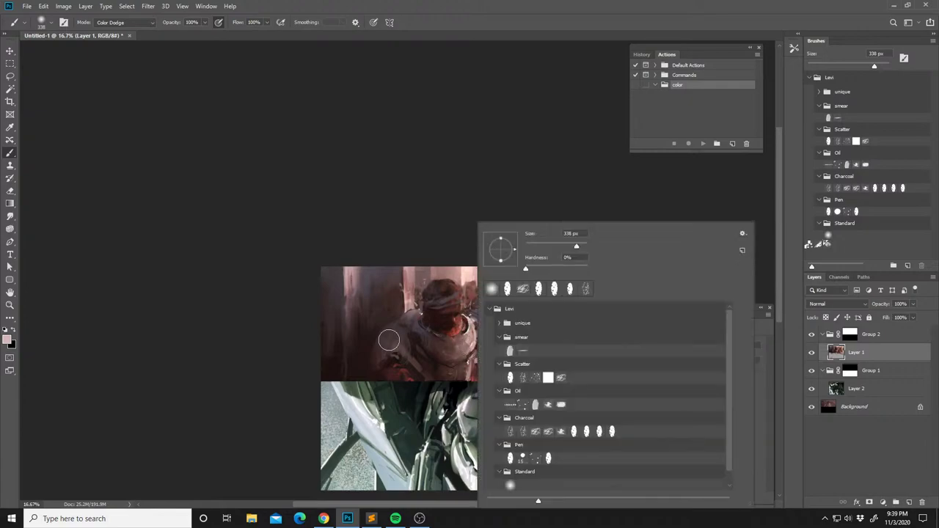
{"action": "left_click", "coordinate": [392, 353]}
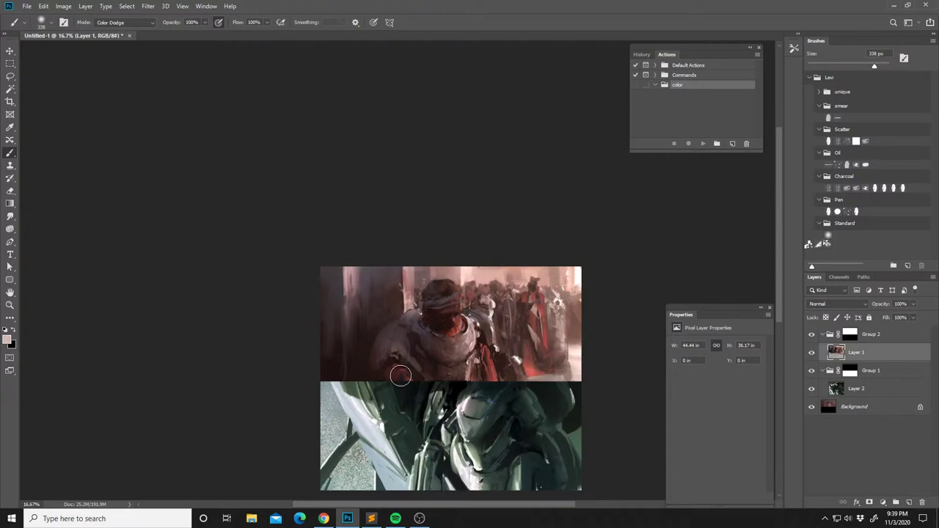
Lasso a small area on the red-toned knight's arm and switch to an oval brush preset at 77 px.
{"action": "key", "text": "l"}
{"action": "mouse_move", "coordinate": [416, 358]}
{"action": "left_mouse_down"}
{"action": "mouse_move", "coordinate": [420, 383]}
{"action": "mouse_move", "coordinate": [415, 360]}
{"action": "left_mouse_up"}
{"action": "key", "text": "b"}
{"action": "right_click", "coordinate": [431, 348]}
{"action": "left_click", "coordinate": [462, 289]}
{"action": "left_click", "coordinate": [504, 244]}
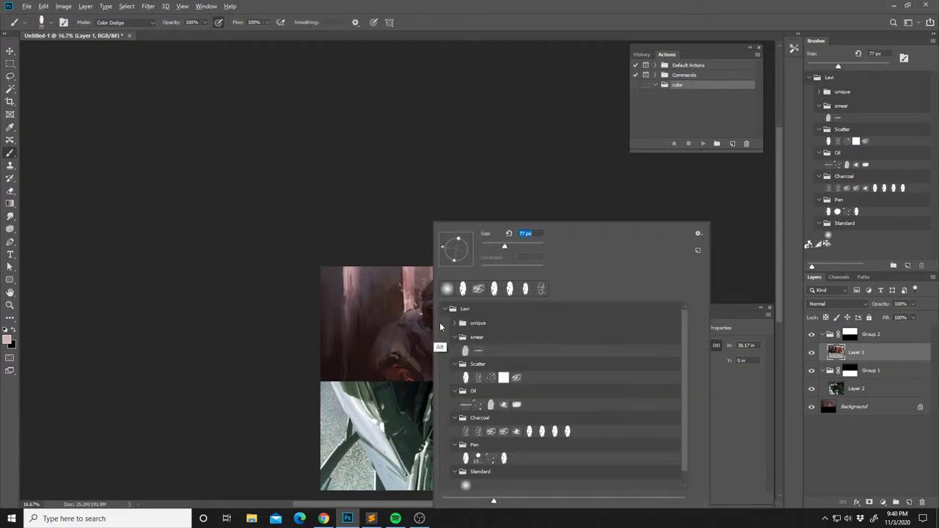
Return the brush to Normal mode and touch up the knight's shoulder with colors sampled from the armor.
{"action": "left_click", "coordinate": [416, 335], "text": "alt"}
{"action": "right_click", "coordinate": [423, 347], "text": "shift"}
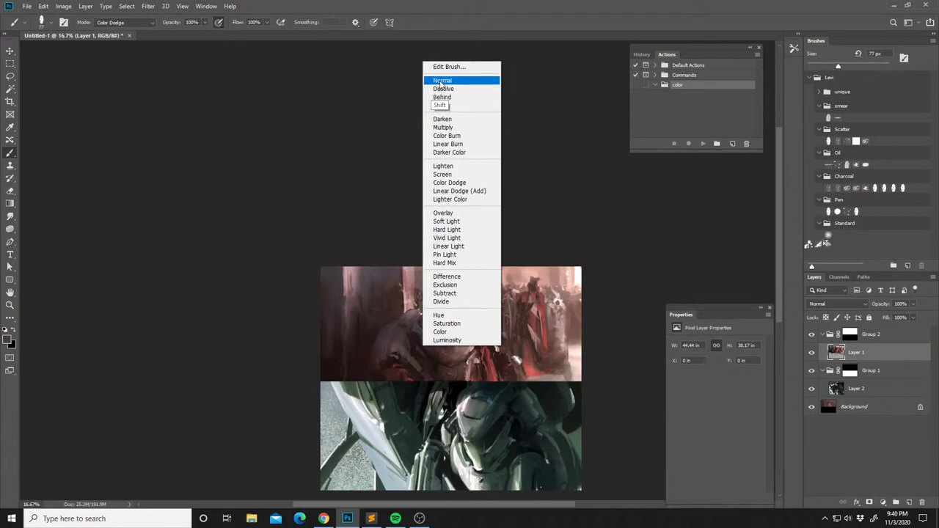
{"action": "left_click", "coordinate": [440, 82]}
{"action": "left_click_drag", "start_coordinate": [407, 336], "coordinate": [420, 277]}
{"action": "left_click", "coordinate": [428, 298], "text": "alt"}
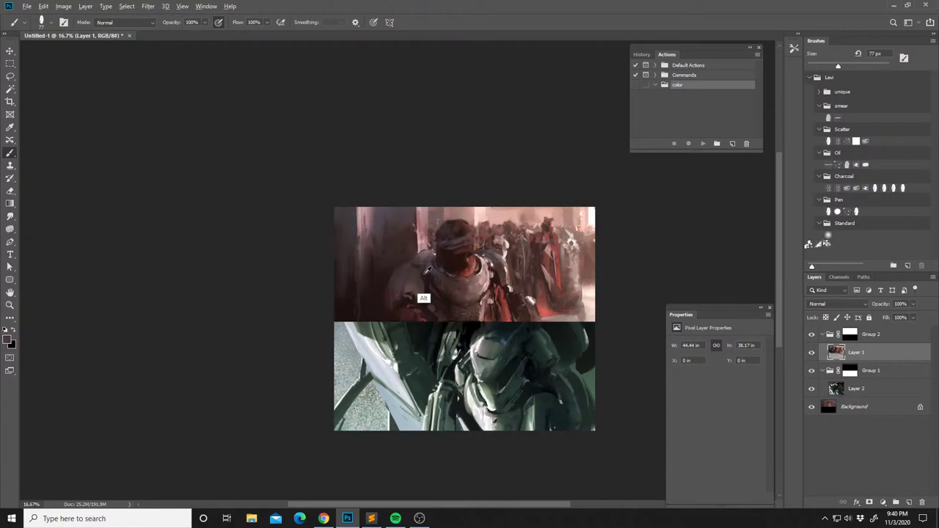
{"action": "left_click_drag", "start_coordinate": [435, 279], "coordinate": [426, 288]}
Reduce the brush size to 14 px and paint fine details on the knight's shoulder and collar with sampled colors.
{"action": "right_click", "coordinate": [406, 267]}
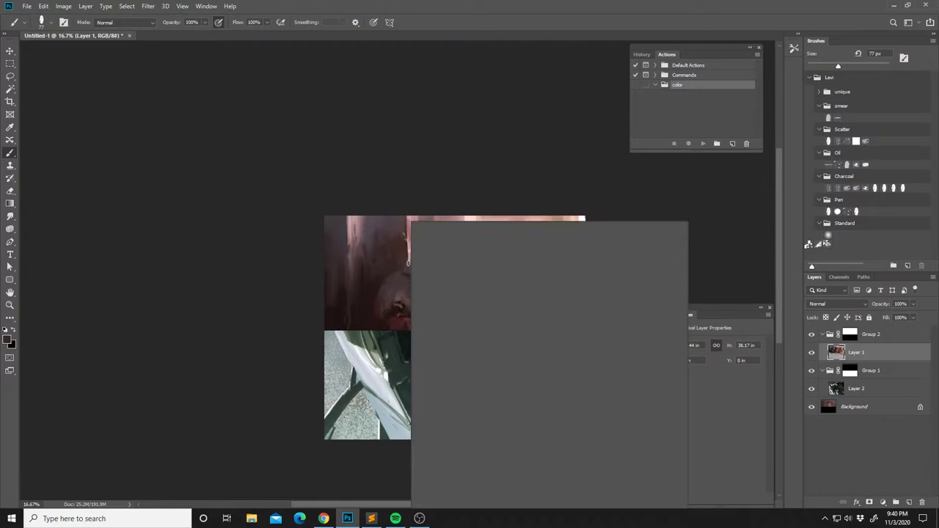
{"action": "left_click", "coordinate": [462, 247]}
{"action": "left_click", "coordinate": [411, 262], "text": "alt"}
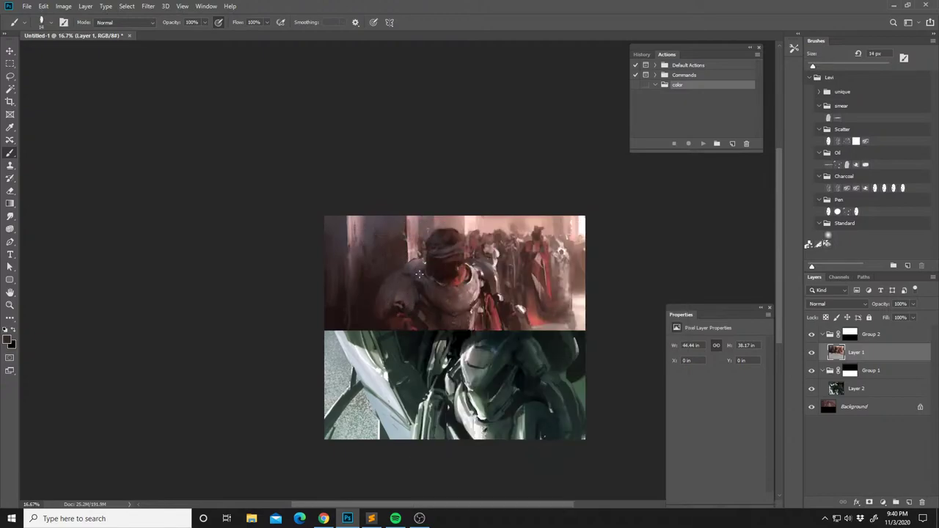
{"action": "left_click", "coordinate": [478, 277], "text": "alt"}
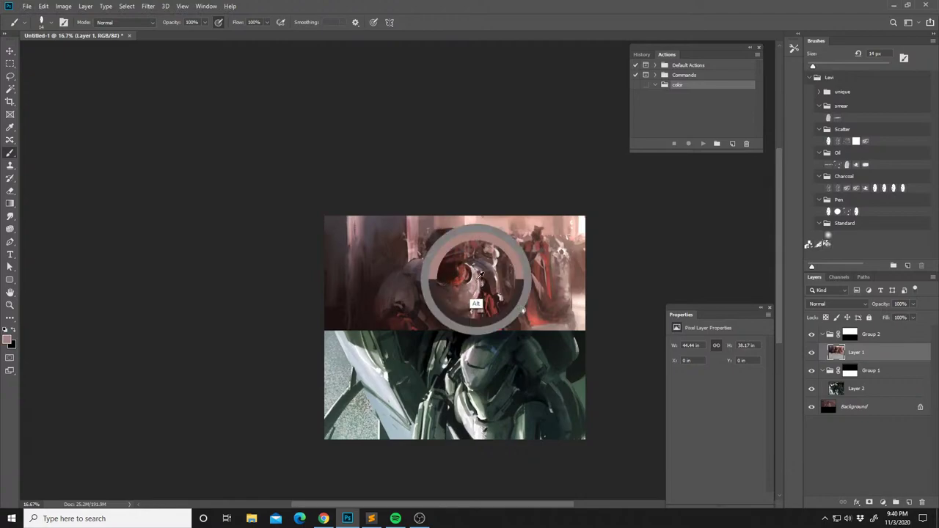
{"action": "left_click", "coordinate": [473, 278], "text": "alt"}
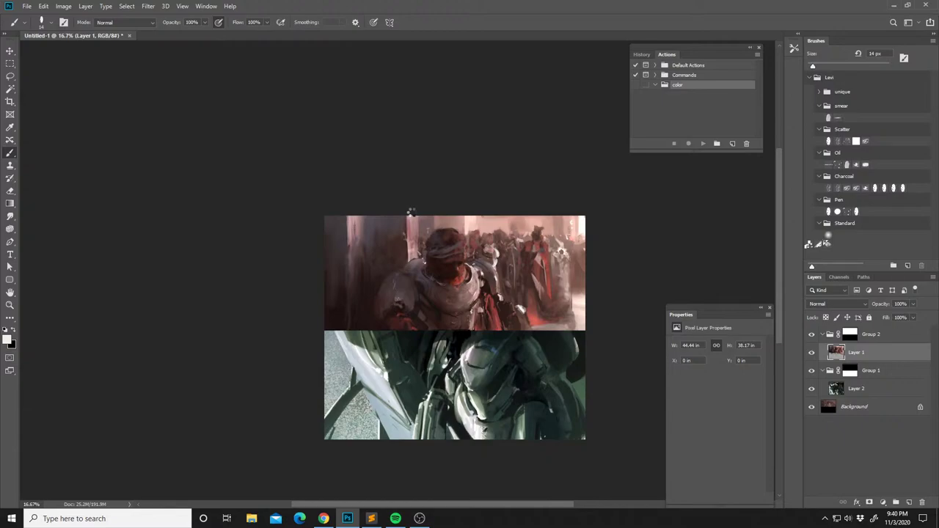
Flip the canvas horizontally and refine the knight's arm and chest armor with locally sampled colors.
{"action": "key", "text": "ctrl+f"}
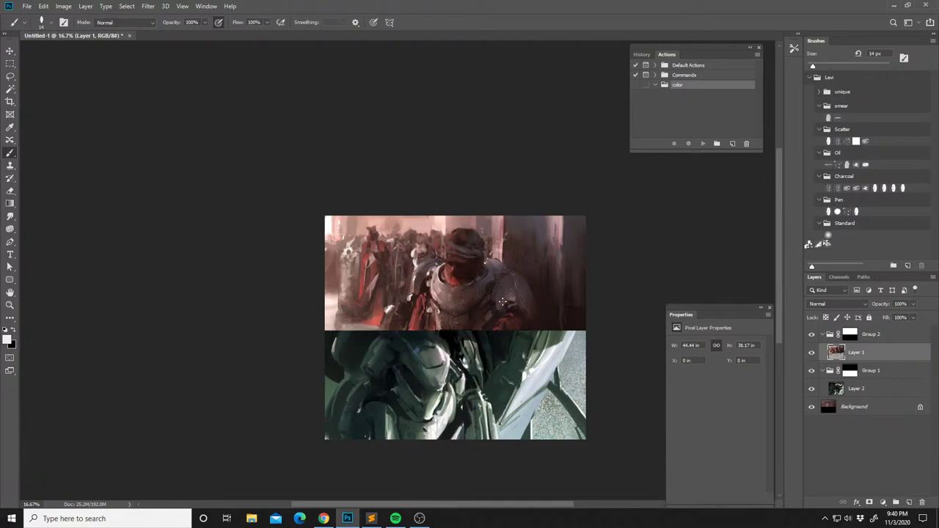
{"action": "left_click", "coordinate": [504, 299], "text": "alt"}
{"action": "left_click", "coordinate": [487, 287], "text": "alt"}
{"action": "left_click", "coordinate": [502, 302], "text": "alt"}
{"action": "left_click", "coordinate": [441, 288], "text": "alt"}
{"action": "left_click", "coordinate": [441, 288], "text": "alt"}
{"action": "left_click", "coordinate": [434, 293], "text": "alt"}
{"action": "left_click", "coordinate": [425, 292], "text": "alt"}
Lasso the edge beside the knight's arm, blend it with the Smudge tool, and clear the selection.
{"action": "key", "text": "l"}
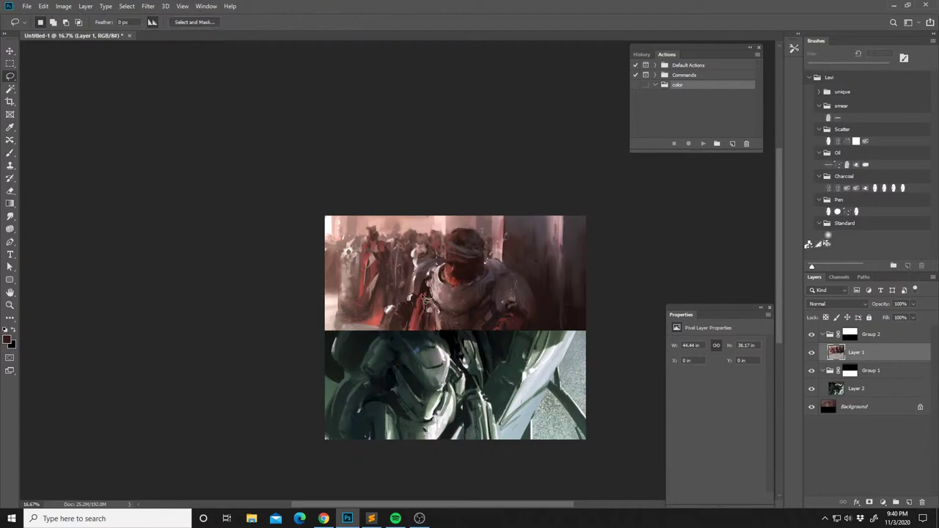
{"action": "left_click", "coordinate": [10, 216]}
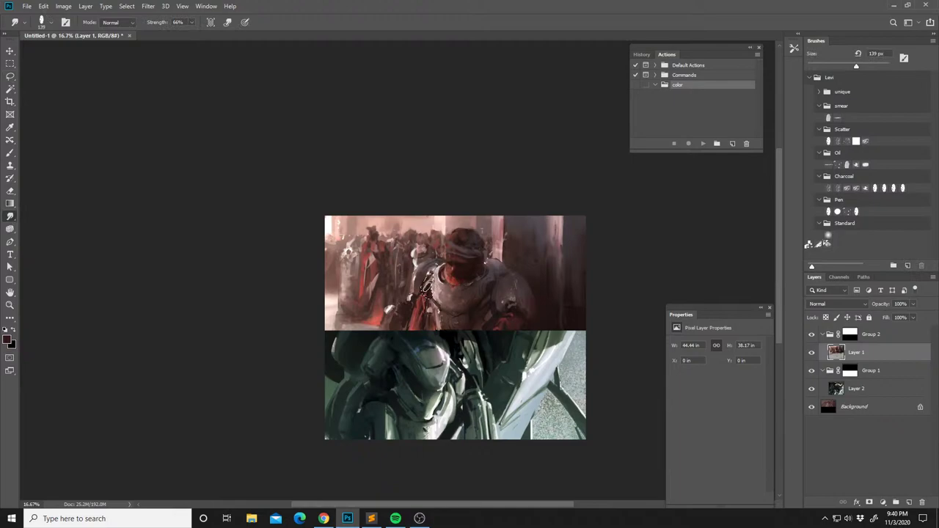
{"action": "mouse_move", "coordinate": [445, 276]}
{"action": "left_mouse_down"}
{"action": "mouse_move", "coordinate": [428, 298]}
{"action": "mouse_move", "coordinate": [429, 323]}
{"action": "mouse_move", "coordinate": [419, 308]}
{"action": "mouse_move", "coordinate": [410, 330]}
{"action": "mouse_move", "coordinate": [389, 323]}
{"action": "mouse_move", "coordinate": [404, 295]}
{"action": "mouse_move", "coordinate": [388, 325]}
{"action": "mouse_move", "coordinate": [370, 311]}
{"action": "mouse_move", "coordinate": [385, 283]}
{"action": "left_mouse_up"}
{"action": "key", "text": "l"}
{"action": "key", "text": "ctrl+d"}
{"action": "key", "text": "b"}
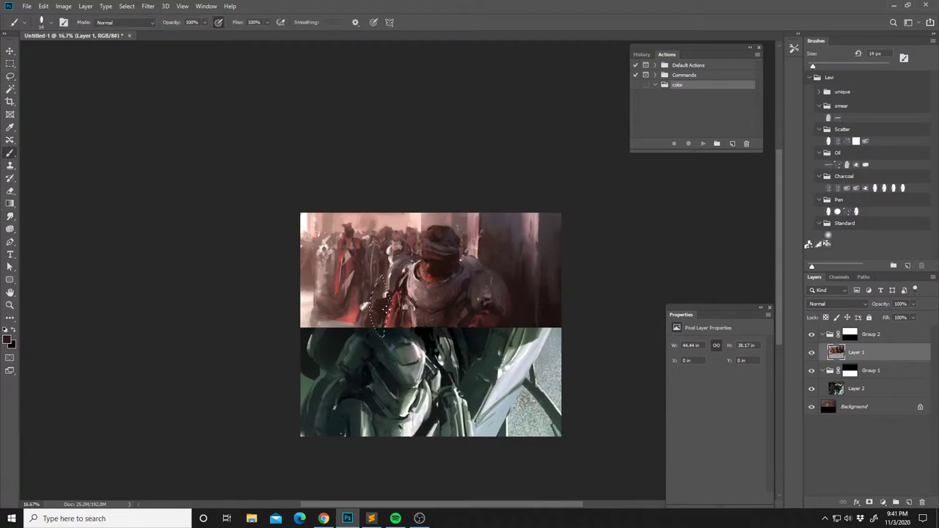
{"action": "key", "text": "ctrl+d"}
{"action": "left_click_drag", "start_coordinate": [415, 274], "coordinate": [410, 315]}
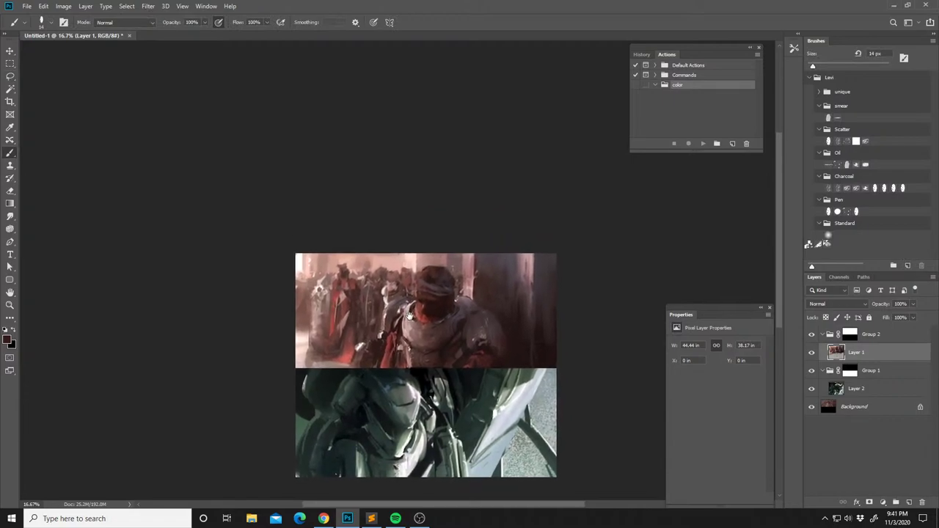
Lasso another small area beside the knight's red cloth, smudge its edge, and deselect.
{"action": "key", "text": "l"}
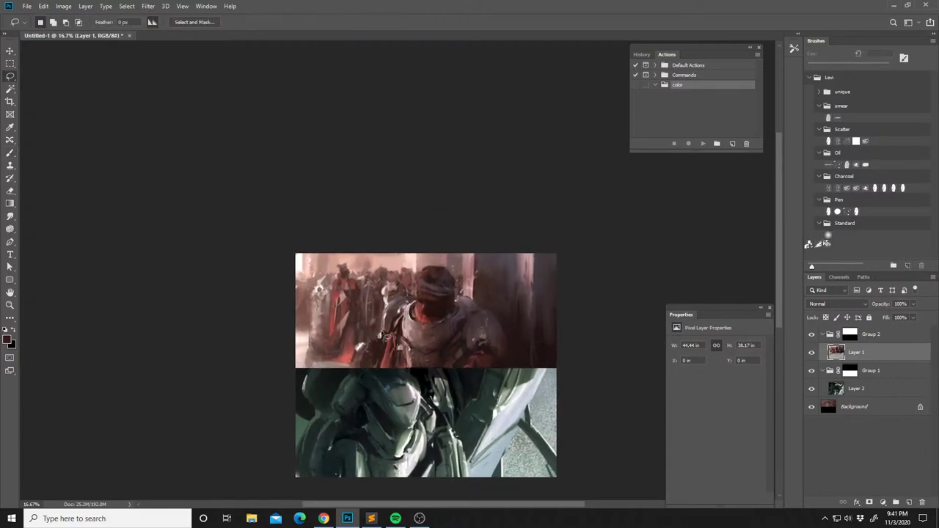
{"action": "mouse_move", "coordinate": [379, 344]}
{"action": "left_mouse_down"}
{"action": "mouse_move", "coordinate": [358, 331]}
{"action": "mouse_move", "coordinate": [375, 323]}
{"action": "left_mouse_up"}
{"action": "left_click", "coordinate": [11, 216]}
{"action": "key", "text": "ctrl+d"}
Switch to Spotify and play Master Of Puppets from the METAL playlist.
{"action": "key", "text": "alt+Tab"}
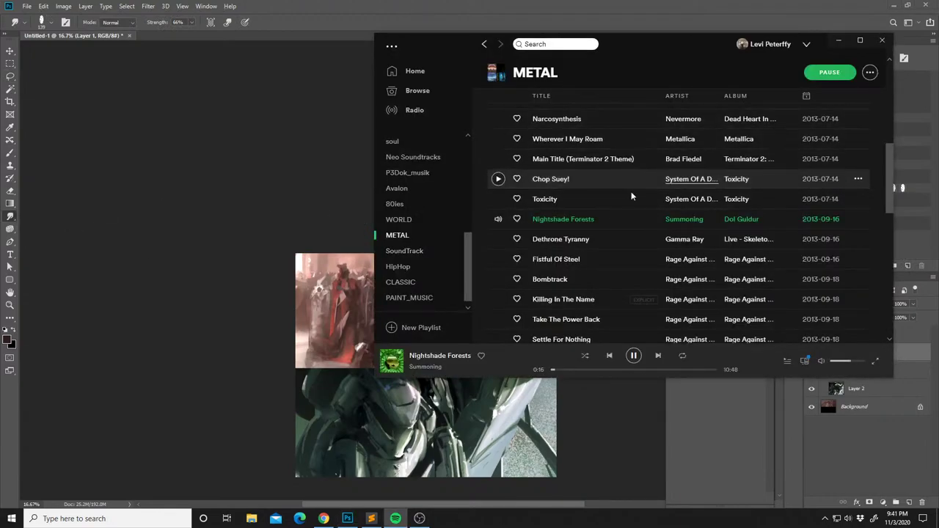
{"action": "scroll", "coordinate": [625, 192], "scroll_direction": "up", "scroll_amount": 5}
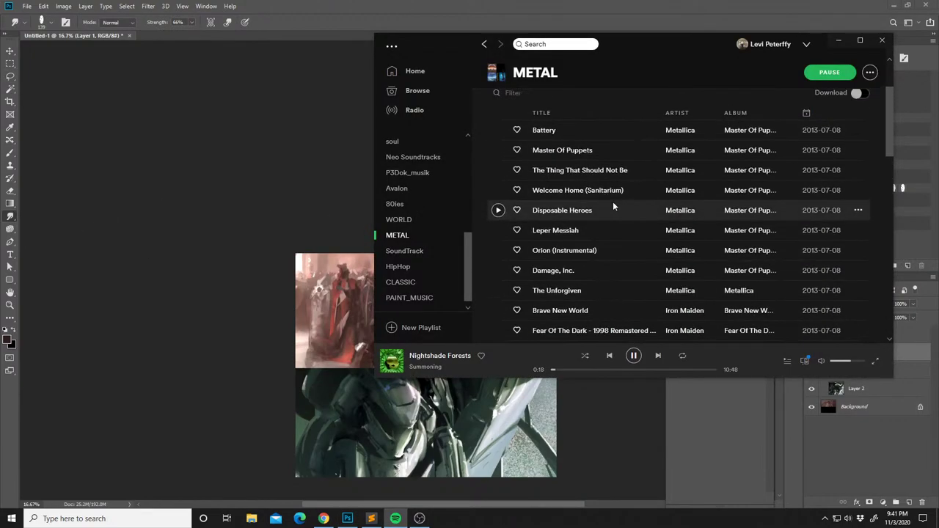
{"action": "scroll", "coordinate": [614, 203], "scroll_direction": "up", "scroll_amount": 3}
{"action": "double_click", "coordinate": [580, 241]}
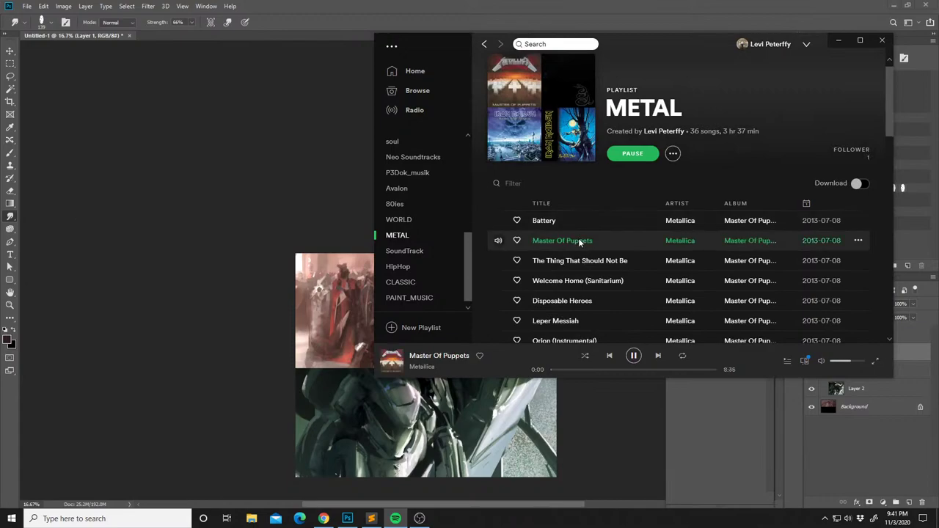
Play Here Comes the Rain Again from the 80ies playlist and return to Photoshop.
{"action": "left_click", "coordinate": [410, 207]}
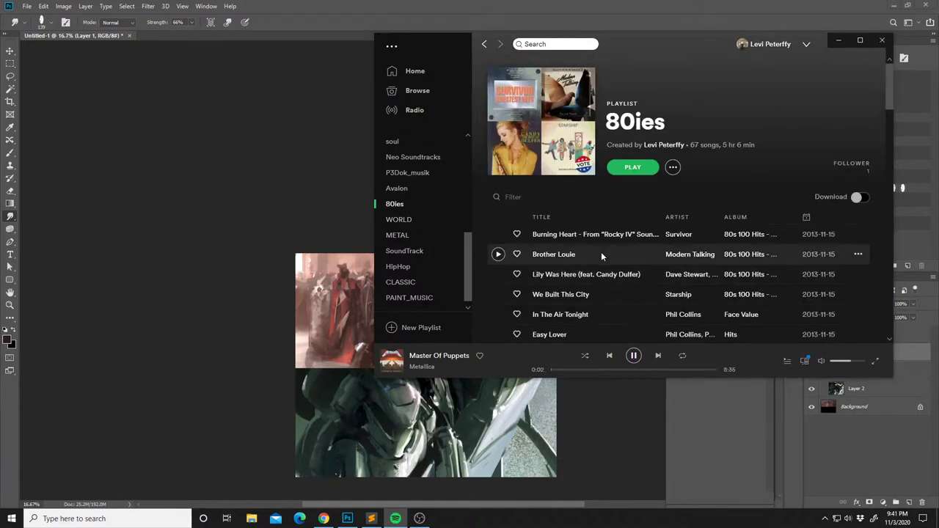
{"action": "scroll", "coordinate": [593, 263], "scroll_direction": "down", "scroll_amount": 5}
{"action": "scroll", "coordinate": [589, 251], "scroll_direction": "down", "scroll_amount": 1}
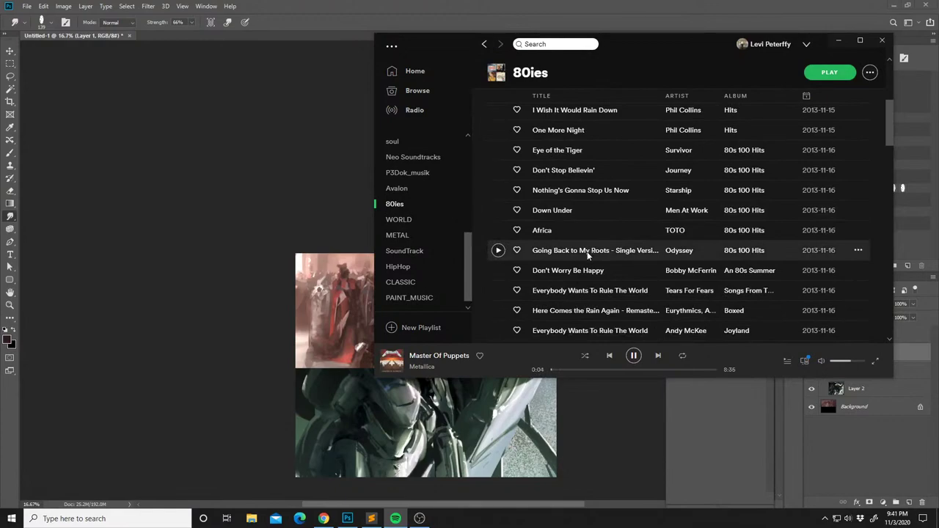
{"action": "double_click", "coordinate": [574, 291]}
{"action": "scroll", "coordinate": [583, 282], "scroll_direction": "down", "scroll_amount": 1}
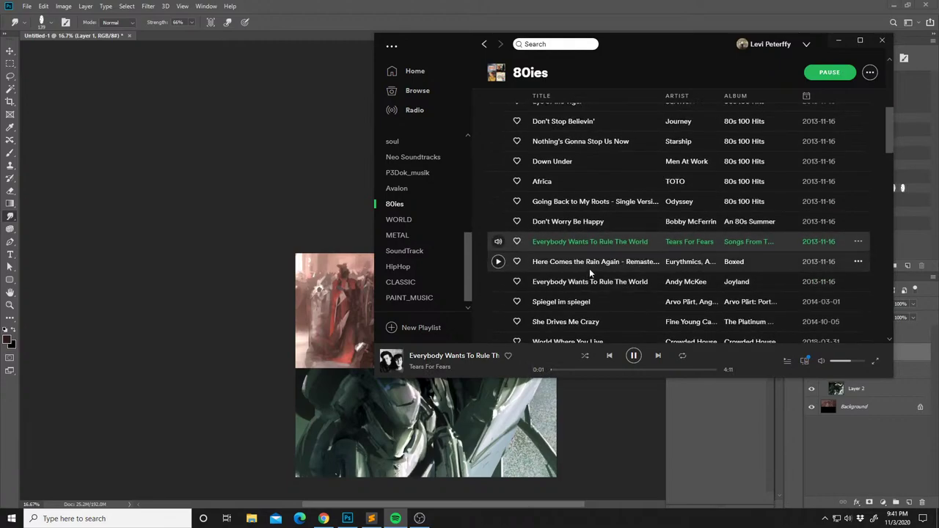
{"action": "double_click", "coordinate": [590, 269]}
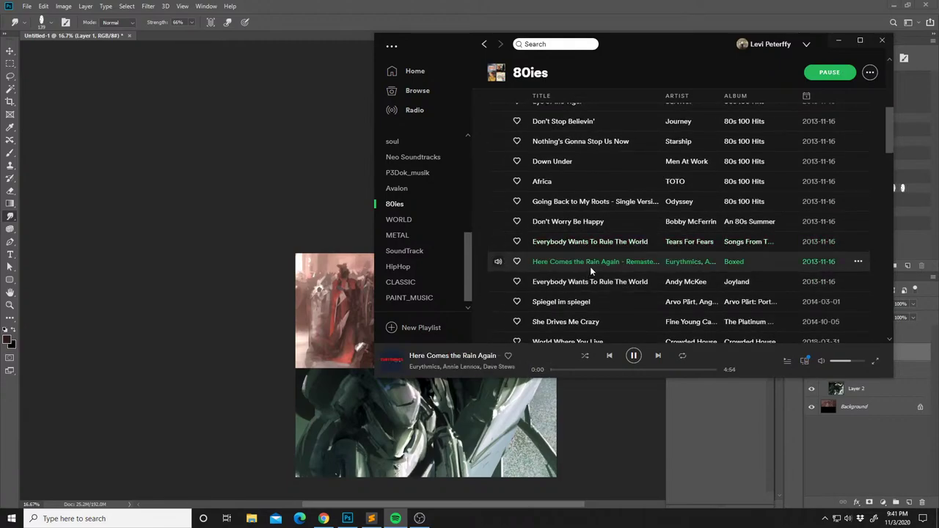
{"action": "left_click", "coordinate": [168, 237]}
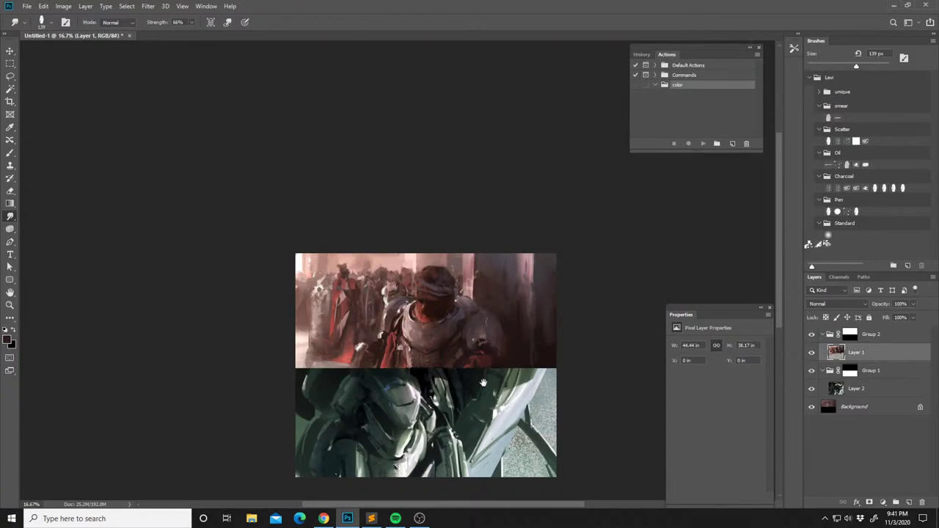
Paint over the dark wall and pillar behind the knight with the 14 px brush and a sampled pink tone.
{"action": "left_click_drag", "start_coordinate": [482, 380], "coordinate": [479, 345]}
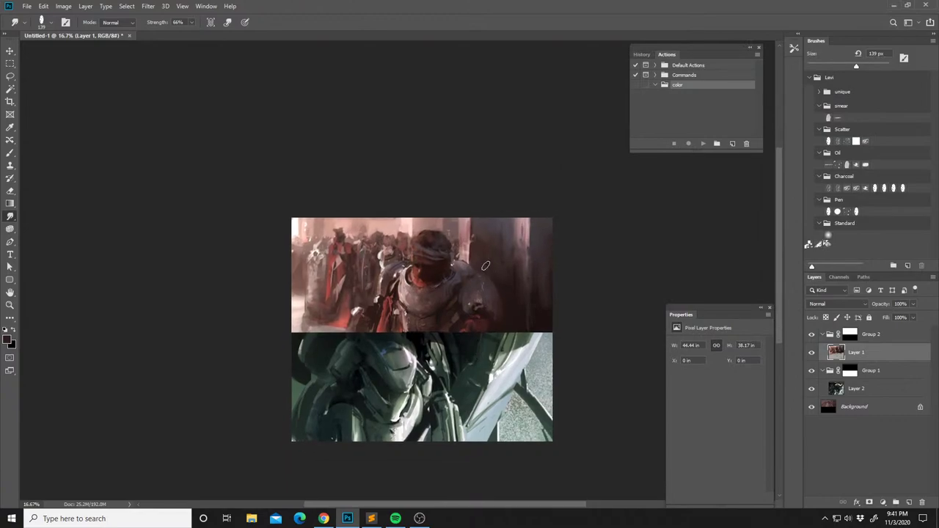
{"action": "key", "text": "b"}
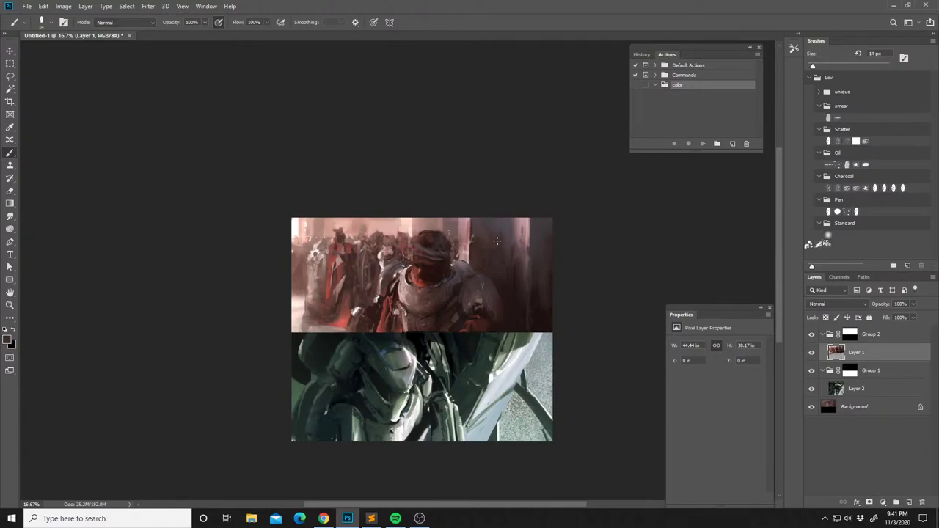
{"action": "left_click", "coordinate": [522, 232], "text": "alt"}
{"action": "left_click_drag", "start_coordinate": [507, 259], "coordinate": [518, 249]}
Activate Layer 2 and paint details on the green armored figure's helmet and chest with sampled colors.
{"action": "left_click", "coordinate": [836, 389]}
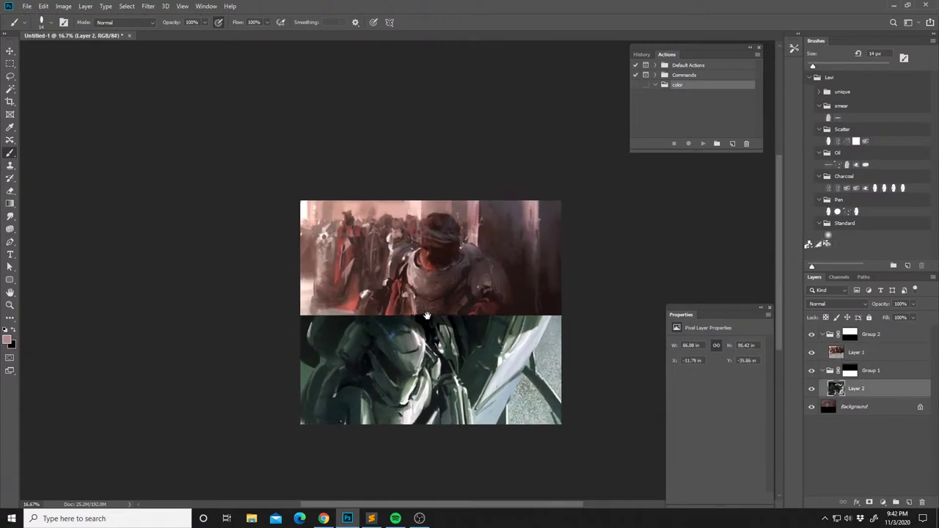
{"action": "left_click", "coordinate": [420, 358], "text": "alt"}
{"action": "left_click", "coordinate": [415, 363], "text": "alt"}
{"action": "left_click", "coordinate": [413, 389], "text": "alt"}
Flip the canvas horizontally and refine the green figure's helmet and neck armor with sampled and swapped colors.
{"action": "key", "text": "ctrl+f"}
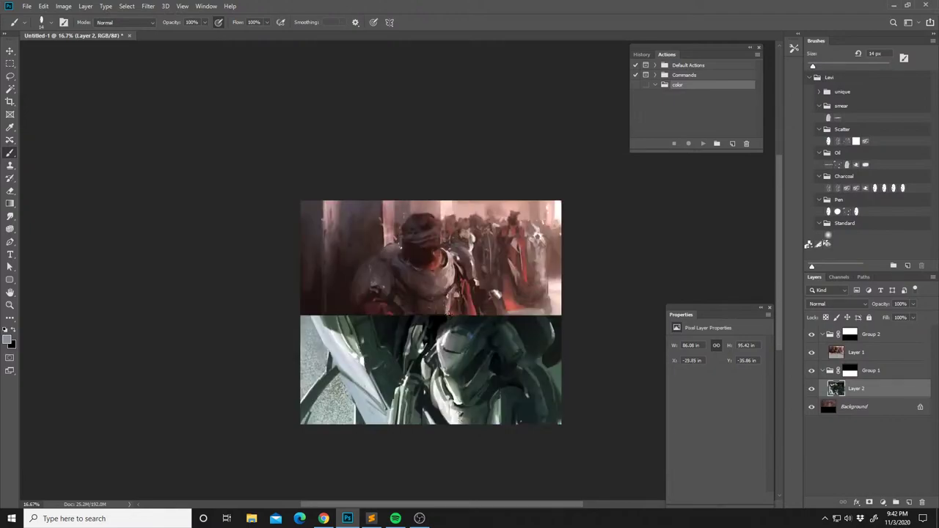
{"action": "left_click", "coordinate": [438, 344], "text": "alt"}
{"action": "left_click_drag", "start_coordinate": [445, 341], "coordinate": [405, 327]}
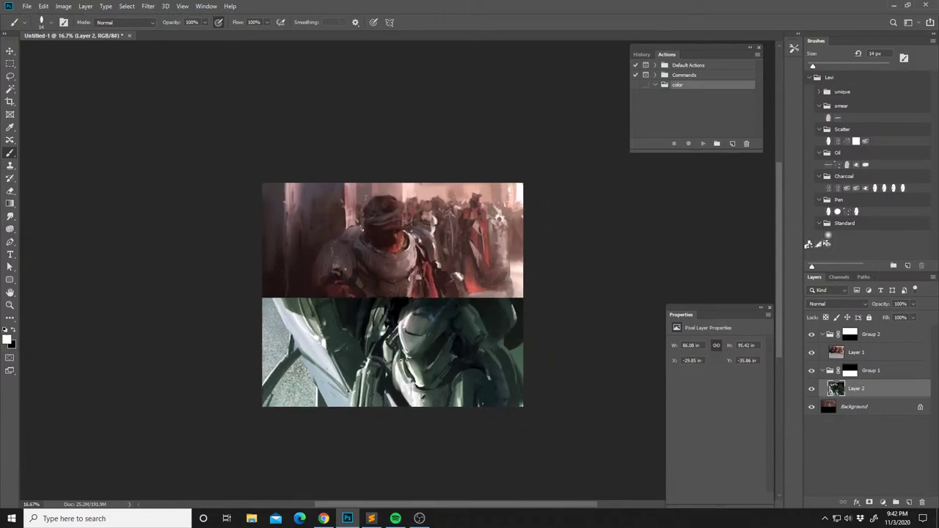
{"action": "left_click", "coordinate": [396, 383], "text": "alt"}
{"action": "left_click", "coordinate": [402, 377], "text": "alt"}
{"action": "key", "text": "x"}
{"action": "left_click_drag", "start_coordinate": [408, 377], "coordinate": [391, 377]}
{"action": "left_click_drag", "start_coordinate": [444, 379], "coordinate": [444, 396]}
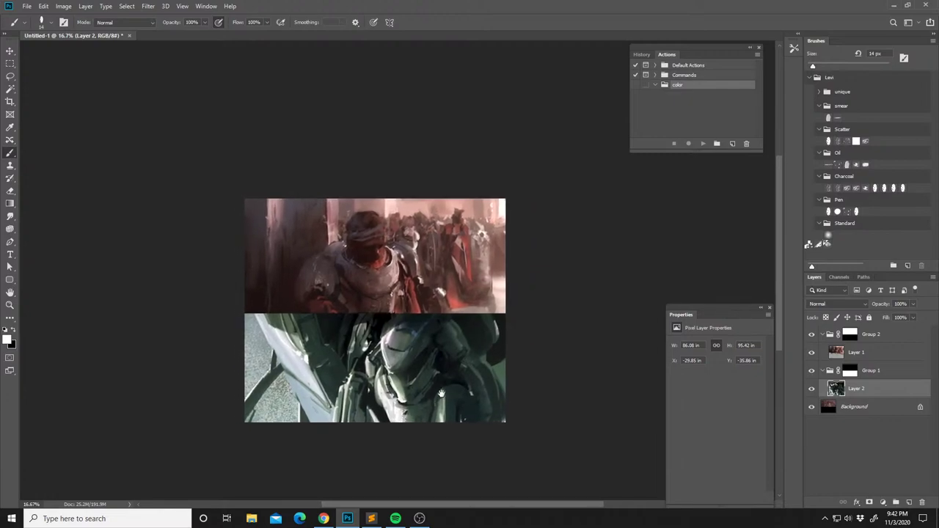
Paint the green figure's chest and shoulder plates with dark and mid tones sampled from the armor.
{"action": "left_click", "coordinate": [439, 404], "text": "alt"}
{"action": "left_click", "coordinate": [440, 400], "text": "alt"}
{"action": "left_click", "coordinate": [451, 393], "text": "alt"}
{"action": "left_click", "coordinate": [459, 378], "text": "alt"}
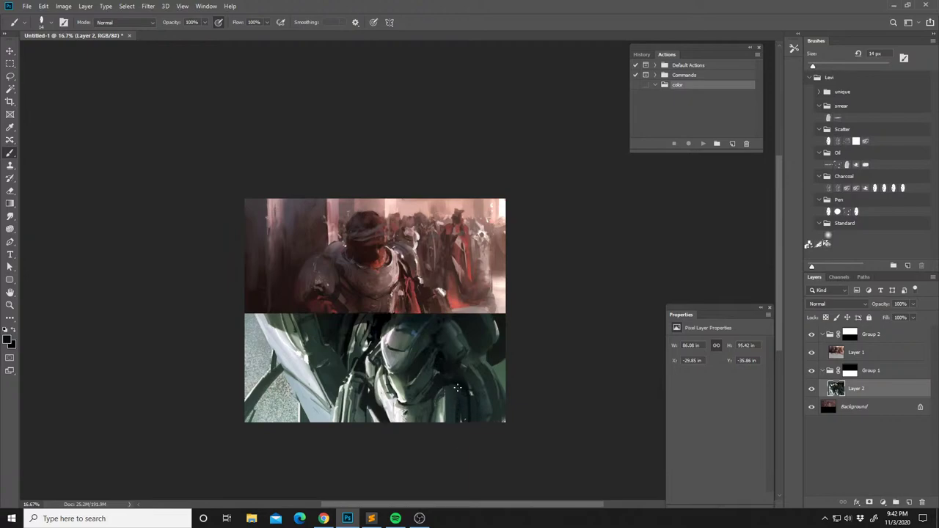
{"action": "key", "text": "alt"}
{"action": "left_click", "coordinate": [436, 393], "text": "alt"}
Set the brush to 55 px and paint the green figure's lower helmet and neck with tones sampled from the armor.
{"action": "right_click", "coordinate": [438, 394]}
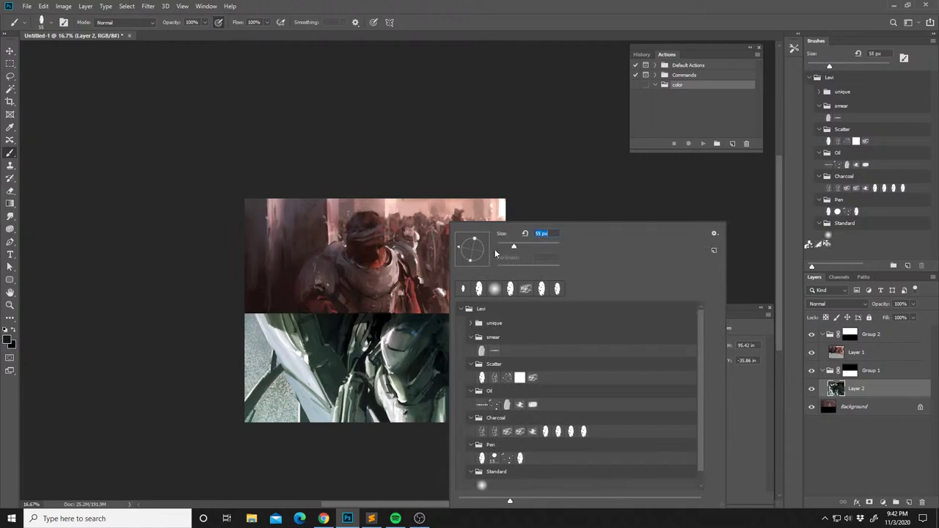
{"action": "key", "text": "Return"}
{"action": "left_click", "coordinate": [400, 365], "text": "alt"}
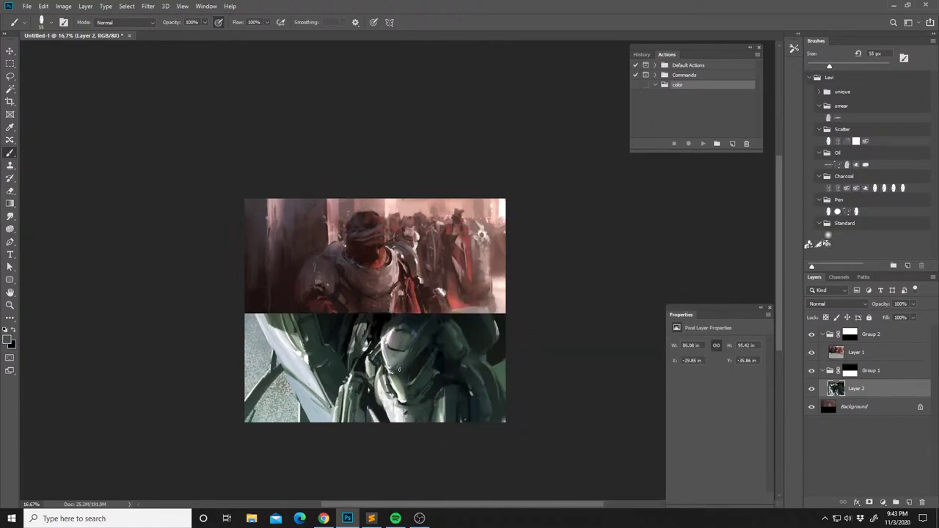
{"action": "key", "text": "l"}
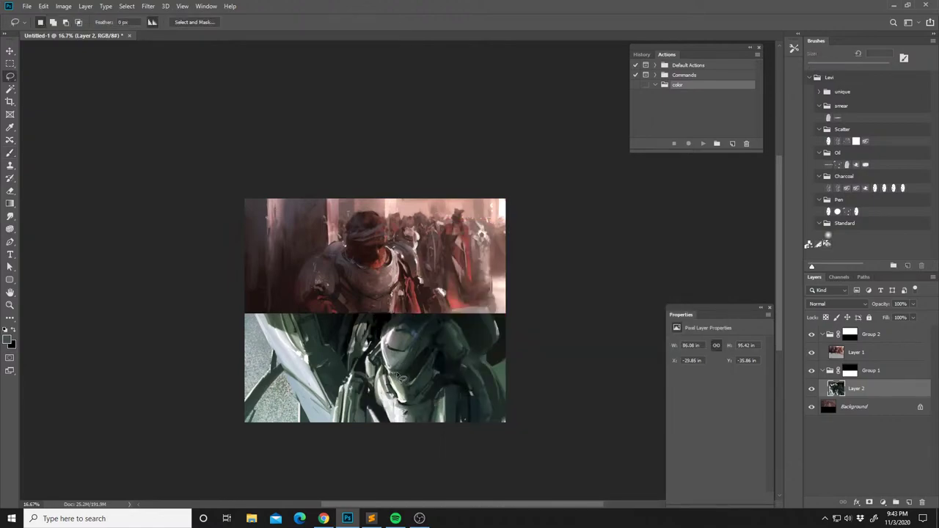
{"action": "key", "text": "b"}
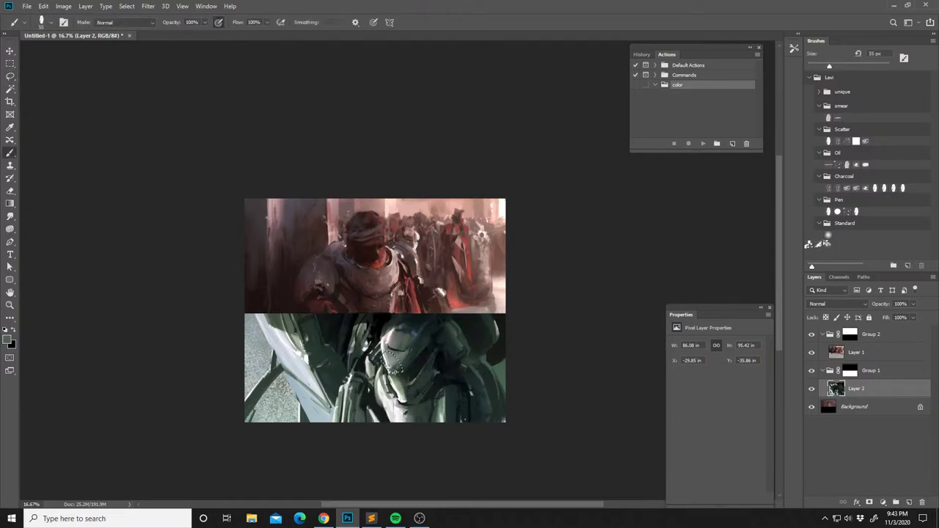
{"action": "left_click", "coordinate": [393, 366], "text": "alt"}
{"action": "left_click", "coordinate": [392, 367], "text": "alt"}
{"action": "left_click", "coordinate": [397, 370], "text": "alt"}
{"action": "left_click", "coordinate": [391, 395], "text": "alt"}
Flip the canvas horizontally and refine the green figure's jaw area with tones sampled around the lower helmet.
{"action": "key", "text": "ctrl+f"}
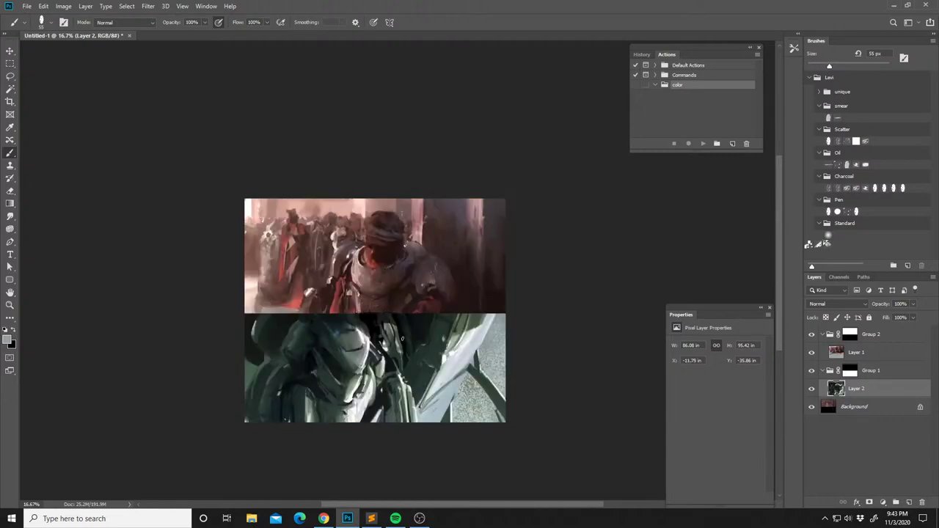
{"action": "left_click", "coordinate": [352, 367], "text": "alt"}
{"action": "left_click", "coordinate": [361, 370], "text": "alt"}
{"action": "left_click", "coordinate": [356, 371], "text": "alt"}
{"action": "left_click", "coordinate": [366, 364], "text": "alt"}
{"action": "scroll", "coordinate": [368, 320], "scroll_direction": "down", "scroll_amount": 1}
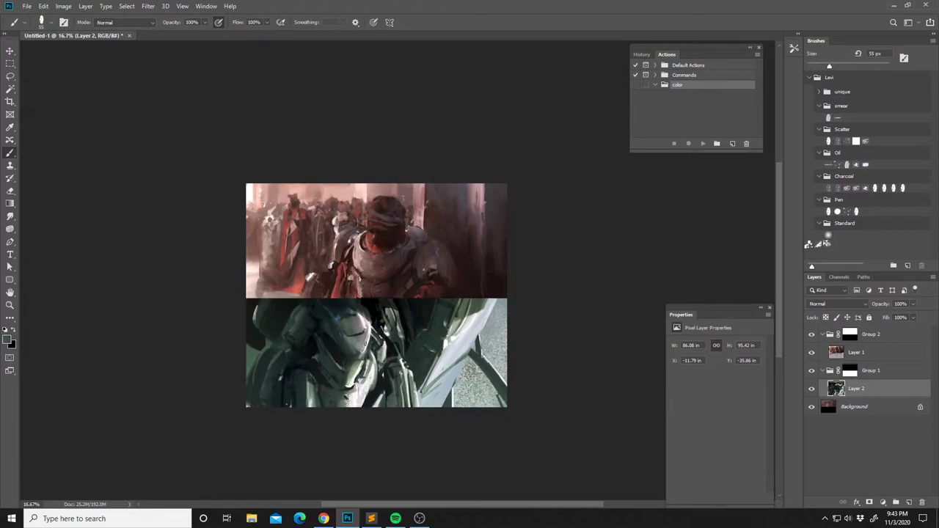
Blend the green helmet's faceplate with the 177 px Mixer Brush and green tones sampled from it.
{"action": "key", "text": "shift+b"}
{"action": "key", "text": "shift+b"}
{"action": "key", "text": "shift+b"}
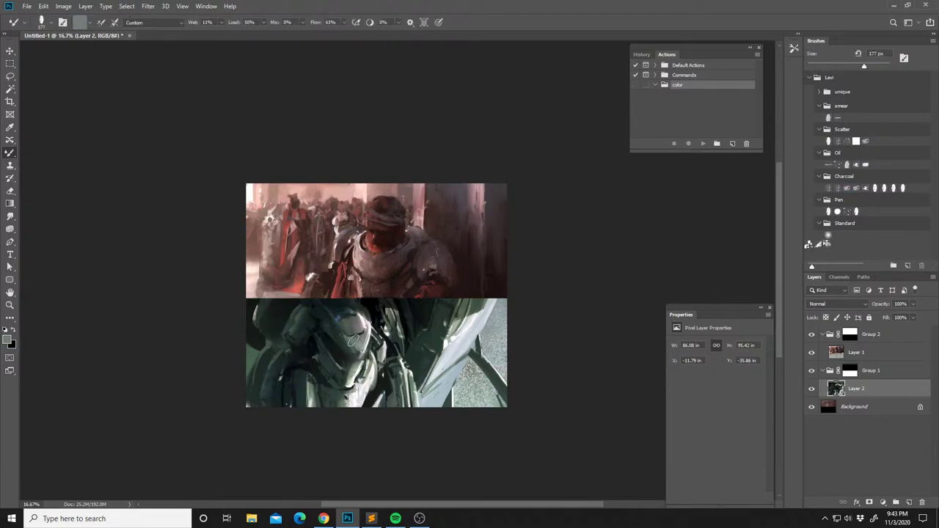
{"action": "left_click", "coordinate": [354, 343], "text": "alt"}
{"action": "left_click", "coordinate": [352, 353], "text": "alt"}
Flip the canvas horizontally, lasso part of the helmet, and blend its edge and surface with the Mixer Brush, clearing the selection.
{"action": "key", "text": "ctrl+shift+h"}
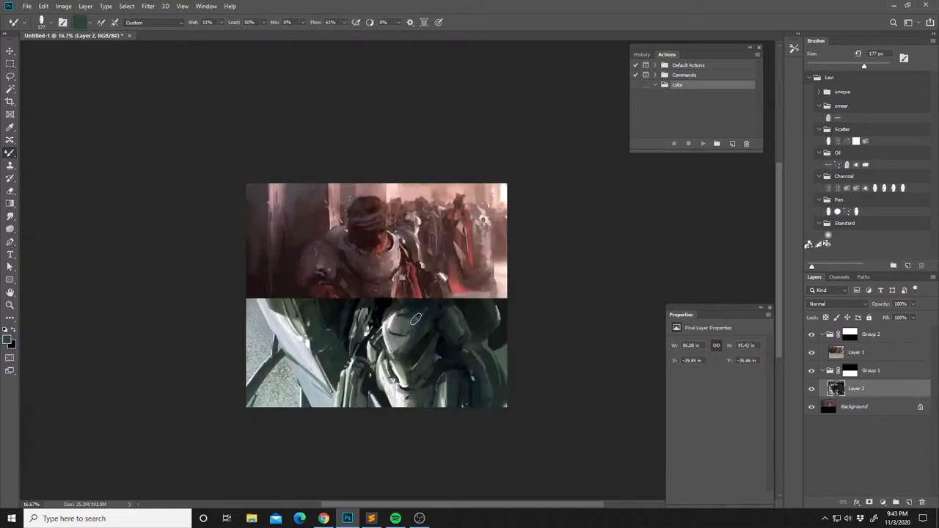
{"action": "key", "text": "l"}
{"action": "mouse_move", "coordinate": [390, 354]}
{"action": "left_mouse_down"}
{"action": "mouse_move", "coordinate": [426, 323]}
{"action": "mouse_move", "coordinate": [389, 349]}
{"action": "left_mouse_up"}
{"action": "key", "text": "b"}
{"action": "left_click", "coordinate": [405, 339], "text": "alt"}
{"action": "key", "text": "ctrl+d"}
{"action": "left_click_drag", "start_coordinate": [421, 322], "coordinate": [409, 343]}
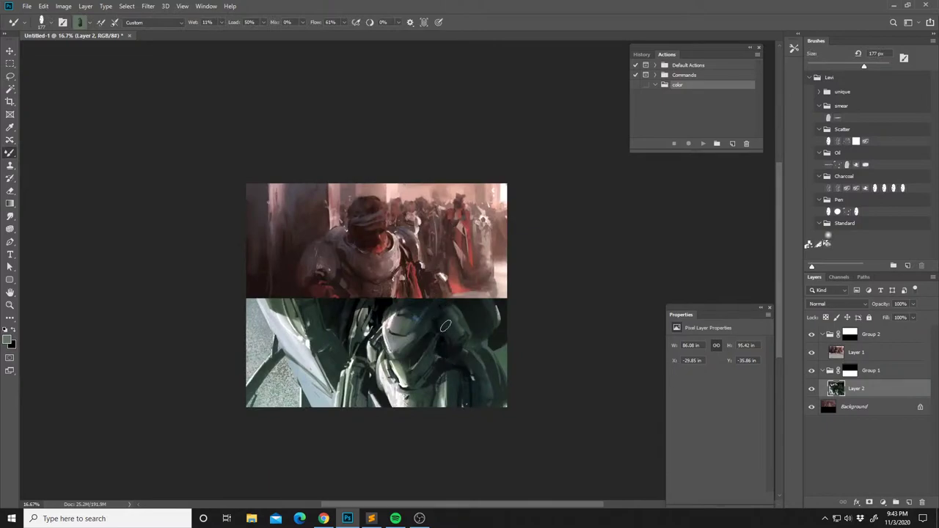
Lasso the helmet's faceplate, blend inside it, invert the selection to darken the area below its edge, and deselect.
{"action": "left_click", "coordinate": [402, 377], "text": "alt"}
{"action": "key", "text": "l"}
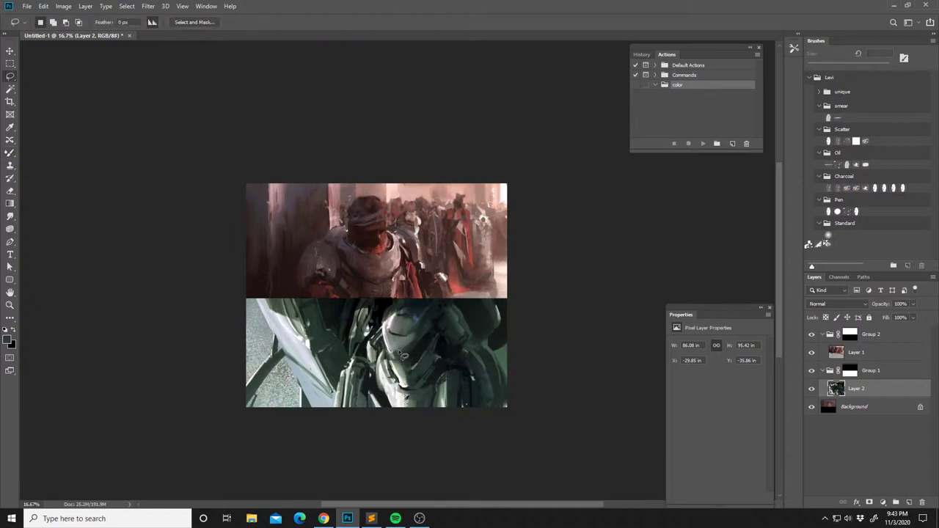
{"action": "mouse_move", "coordinate": [415, 353]}
{"action": "left_mouse_down"}
{"action": "mouse_move", "coordinate": [431, 334]}
{"action": "mouse_move", "coordinate": [400, 315]}
{"action": "mouse_move", "coordinate": [381, 343]}
{"action": "mouse_move", "coordinate": [408, 352]}
{"action": "left_mouse_up"}
{"action": "key", "text": "b"}
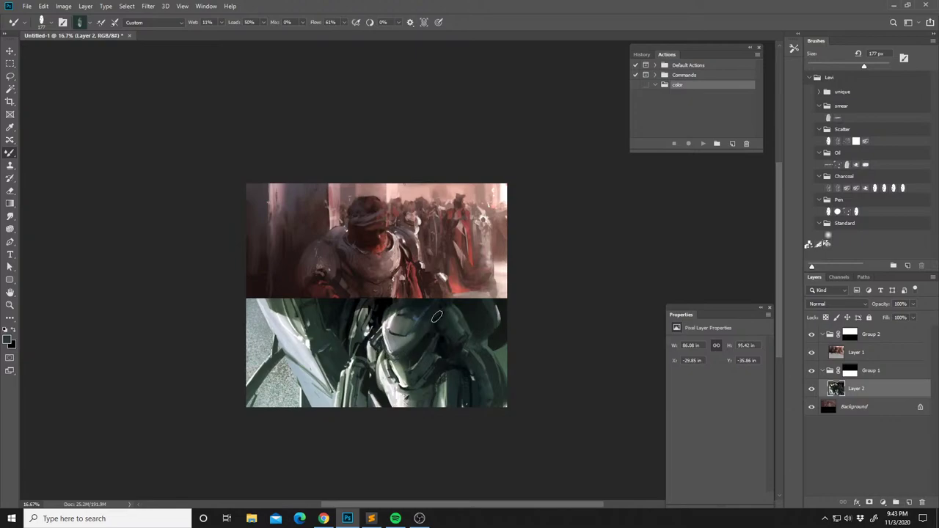
{"action": "key", "text": "ctrl+shift+i"}
{"action": "left_click", "coordinate": [414, 382], "text": "alt"}
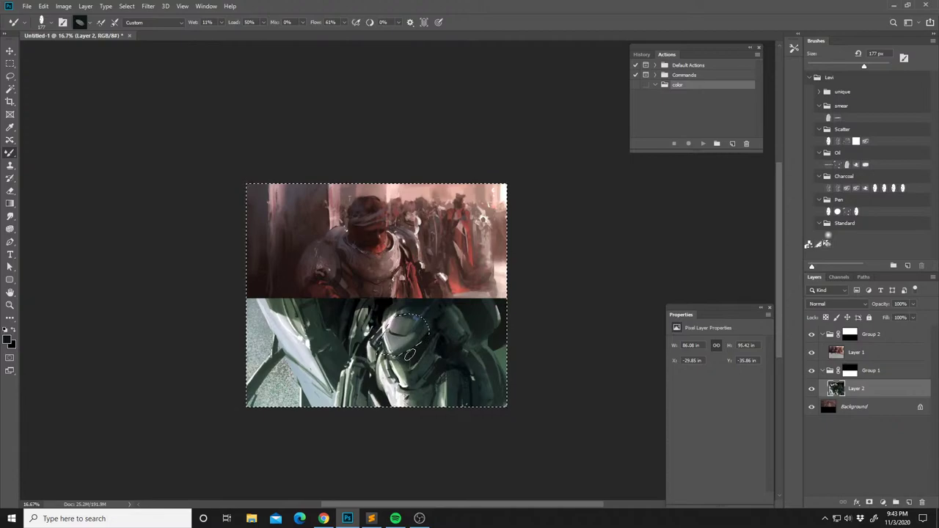
{"action": "key", "text": "ctrl+d"}
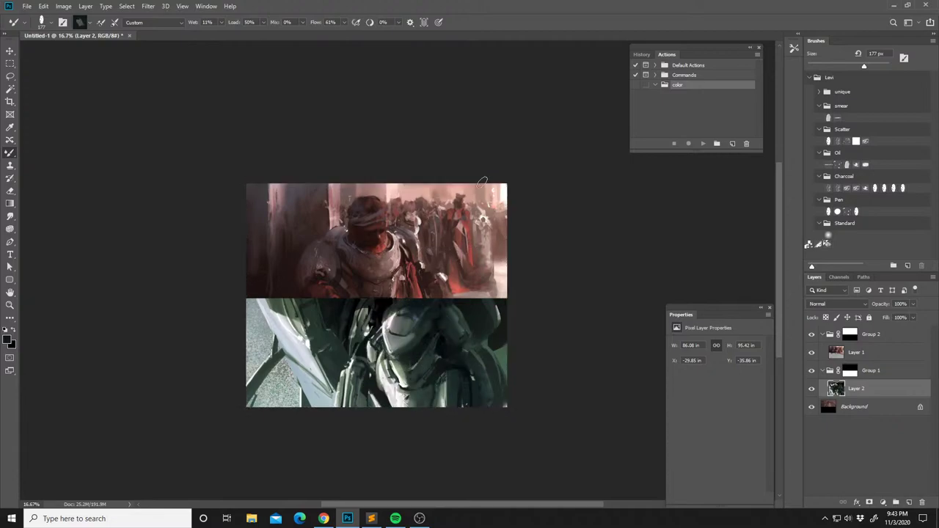
Flip the canvas horizontally, set the Mixer Brush to 32 px, and add a white highlight to the helmet.
{"action": "key", "text": "ctrl+shift+h"}
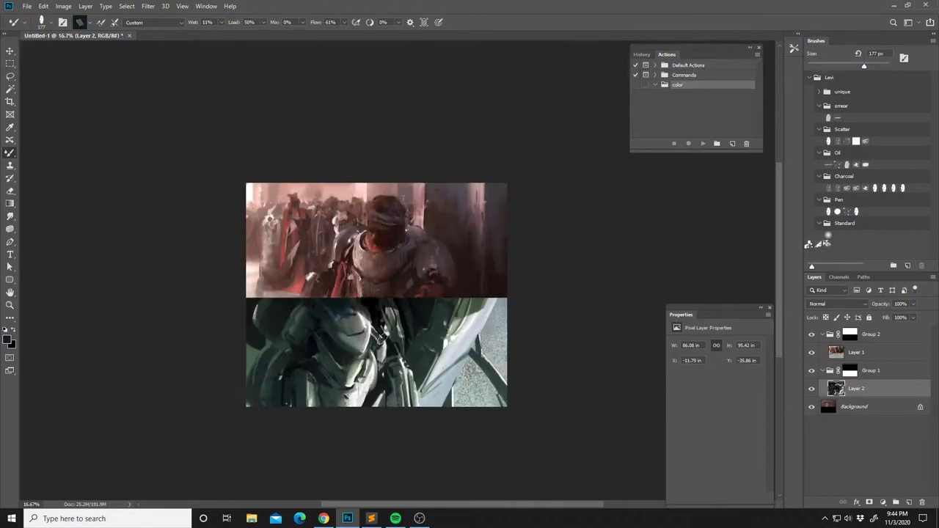
{"action": "right_click", "coordinate": [382, 335]}
{"action": "left_click", "coordinate": [402, 291]}
{"action": "left_click", "coordinate": [446, 247]}
{"action": "left_click", "coordinate": [331, 327], "text": "alt"}
{"action": "left_click", "coordinate": [331, 335], "text": "alt"}
{"action": "key", "text": "x"}
{"action": "left_click_drag", "start_coordinate": [370, 323], "coordinate": [369, 322]}
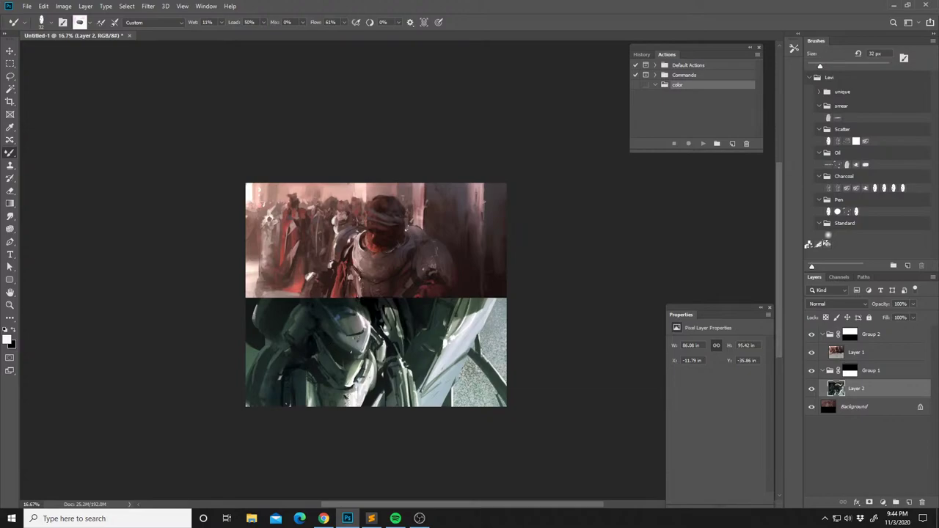
Paint the side of the helmet, the collar and the upper chest plate with tones sampled from the green armor.
{"action": "key", "text": "x"}
{"action": "left_click", "coordinate": [321, 339], "text": "alt"}
{"action": "left_click", "coordinate": [323, 340], "text": "alt"}
{"action": "left_click", "coordinate": [339, 382], "text": "alt"}
{"action": "left_click", "coordinate": [338, 373], "text": "alt"}
{"action": "left_click", "coordinate": [337, 405], "text": "alt"}
{"action": "left_click", "coordinate": [332, 406], "text": "alt"}
Refine the center of the chest plate and the neck armor with nearby sampled green tones.
{"action": "left_click", "coordinate": [328, 411], "text": "alt"}
{"action": "left_click", "coordinate": [352, 407], "text": "alt"}
{"action": "left_click", "coordinate": [350, 411], "text": "alt"}
{"action": "left_click", "coordinate": [357, 388], "text": "alt"}
{"action": "left_click", "coordinate": [350, 390], "text": "alt"}
{"action": "left_click", "coordinate": [358, 383], "text": "alt"}
{"action": "left_click", "coordinate": [352, 321], "text": "alt"}
Flip the canvas horizontally and repaint the green figure's neck and upper chest with sampled armor tones.
{"action": "key", "text": "ctrl+shift+h"}
{"action": "left_click", "coordinate": [406, 378], "text": "alt"}
{"action": "left_click", "coordinate": [405, 382], "text": "alt"}
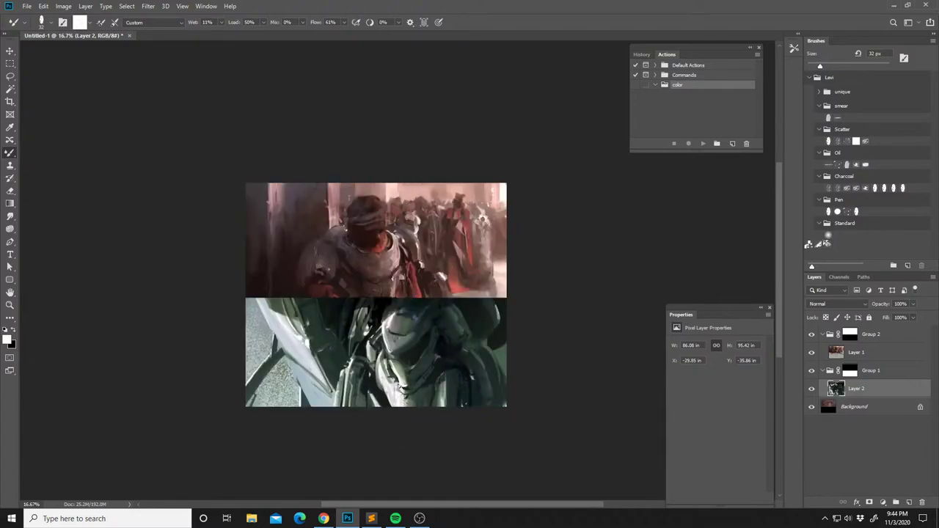
{"action": "left_click", "coordinate": [400, 390], "text": "alt"}
{"action": "left_click", "coordinate": [381, 401], "text": "alt"}
{"action": "left_click", "coordinate": [399, 396], "text": "alt"}
Paint the green figure's outer chest and shoulder armor with sampled light and dark tones.
{"action": "left_click", "coordinate": [428, 408], "text": "alt"}
{"action": "left_click", "coordinate": [429, 380], "text": "alt"}
{"action": "left_click", "coordinate": [430, 381], "text": "alt"}
{"action": "left_click", "coordinate": [422, 415], "text": "alt"}
{"action": "left_click", "coordinate": [454, 359], "text": "alt"}
{"action": "key", "text": "x"}
{"action": "left_click", "coordinate": [380, 379], "text": "alt"}
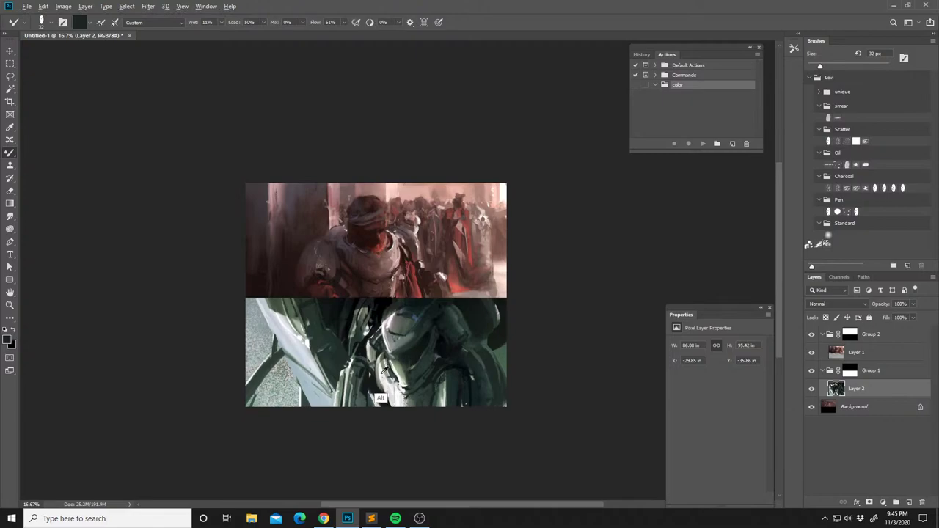
Set the Mixer Brush to 14 px and paint fine light accents along the green figure's neck armor.
{"action": "key", "text": "x"}
{"action": "right_click", "coordinate": [382, 399]}
{"action": "double_click", "coordinate": [477, 233]}
{"action": "type", "text": "24"}
{"action": "key", "text": "Return"}
{"action": "left_click", "coordinate": [387, 403], "text": "alt"}
{"action": "key", "text": "x"}
{"action": "key", "text": "x"}
{"action": "left_click_drag", "start_coordinate": [380, 364], "coordinate": [387, 357]}
Flip the canvas horizontally and refine the edge between the neck and chest armor with sampled grey and dark green tones.
{"action": "key", "text": "ctrl+h"}
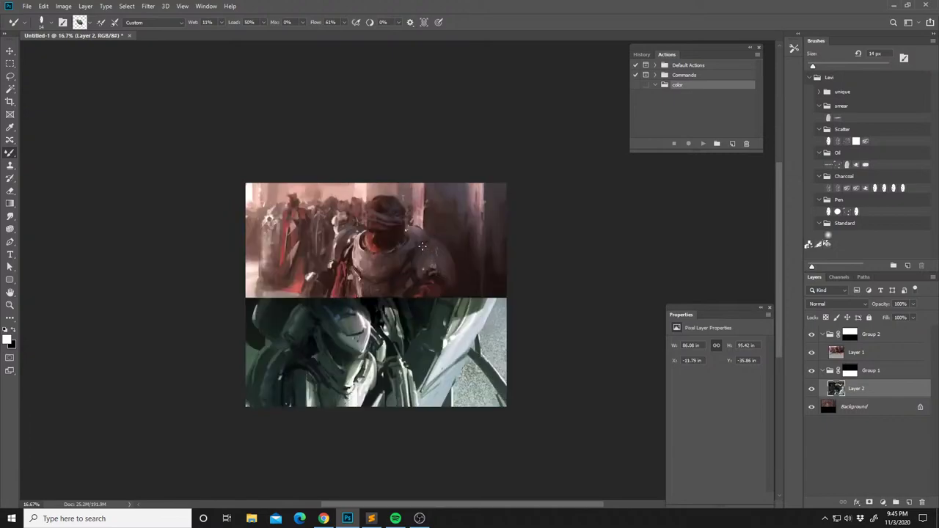
{"action": "left_click", "coordinate": [373, 363], "text": "alt"}
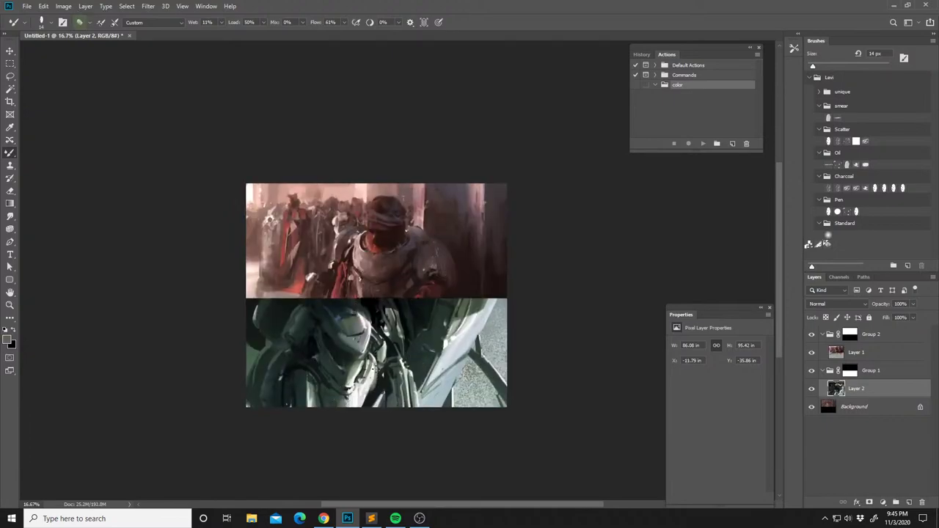
{"action": "left_click", "coordinate": [367, 383], "text": "alt"}
{"action": "left_click", "coordinate": [373, 389], "text": "alt"}
{"action": "left_click", "coordinate": [376, 382], "text": "alt"}
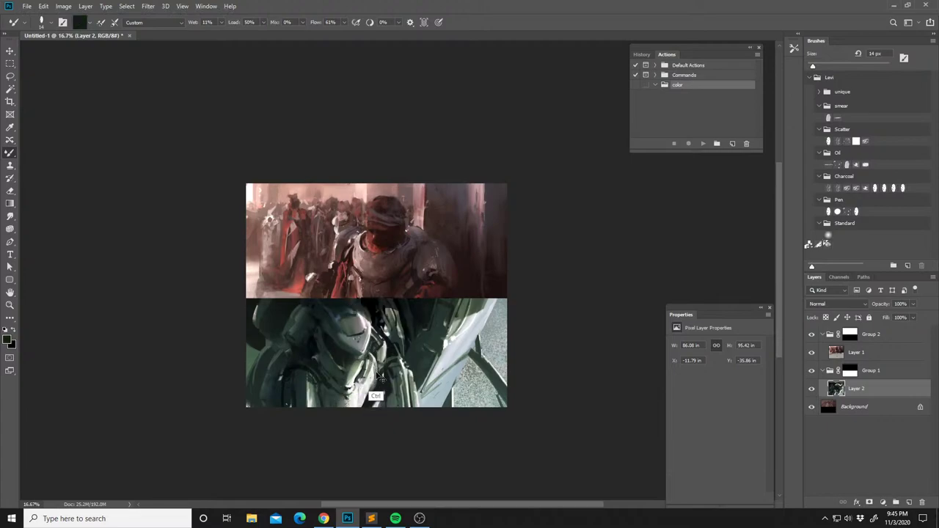
{"action": "left_click", "coordinate": [374, 379], "text": "alt"}
{"action": "left_click", "coordinate": [362, 391], "text": "alt"}
Reset to black and white, then add light accents to the chest armor and the large plate beside the green figure.
{"action": "key", "text": "d"}
{"action": "key", "text": "x"}
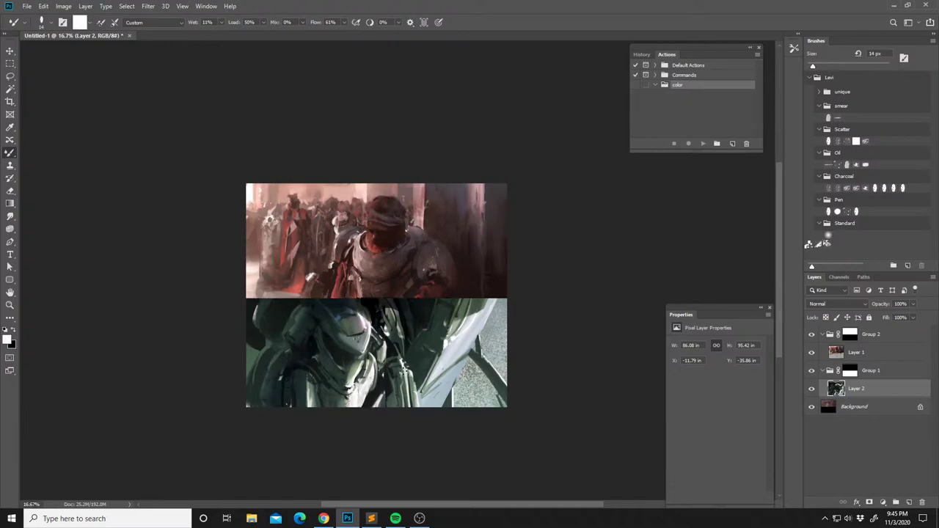
{"action": "left_click", "coordinate": [361, 386], "text": "alt"}
{"action": "key", "text": "d"}
{"action": "key", "text": "x"}
{"action": "left_click", "coordinate": [438, 364], "text": "alt"}
{"action": "left_click_drag", "start_coordinate": [446, 346], "coordinate": [443, 357]}
Set the Mixer Brush to 0% wetness and paint dark lines along the green figure's collar and chest.
{"action": "left_click", "coordinate": [325, 378], "text": "alt"}
{"action": "left_click_drag", "start_coordinate": [330, 379], "coordinate": [339, 382]}
{"action": "key", "text": "0"}
{"action": "key", "text": "0"}
{"action": "left_click", "coordinate": [324, 375], "text": "alt"}
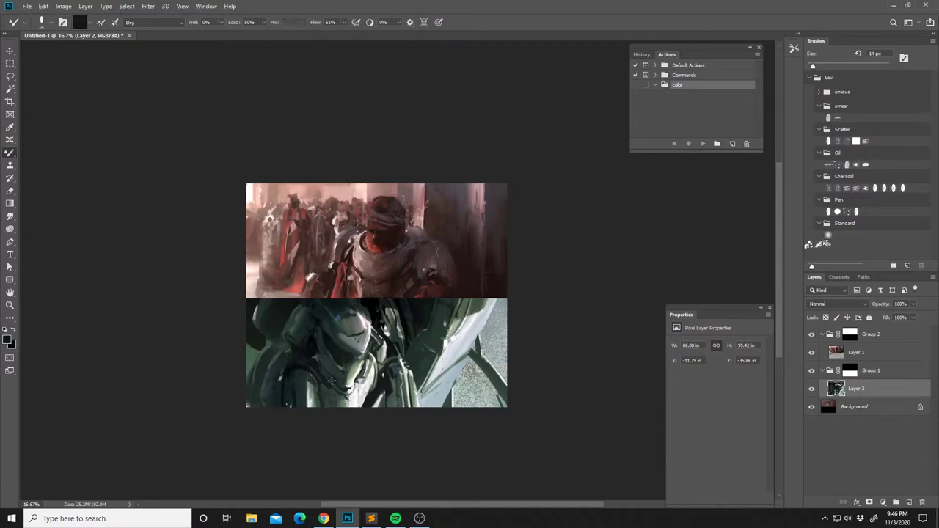
{"action": "left_click_drag", "start_coordinate": [346, 388], "coordinate": [344, 389]}
Flip the canvas horizontally and refine the helmet's outer edge and the dark gap beside it with sampled tones.
{"action": "key", "text": "ctrl+f"}
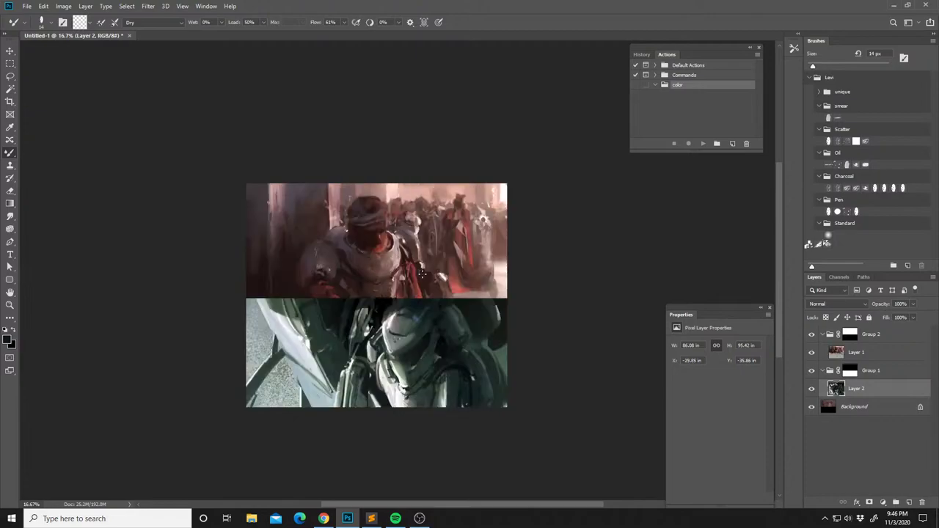
{"action": "left_click", "coordinate": [373, 350], "text": "alt"}
{"action": "left_click", "coordinate": [374, 350], "text": "alt"}
{"action": "left_click", "coordinate": [373, 346], "text": "alt"}
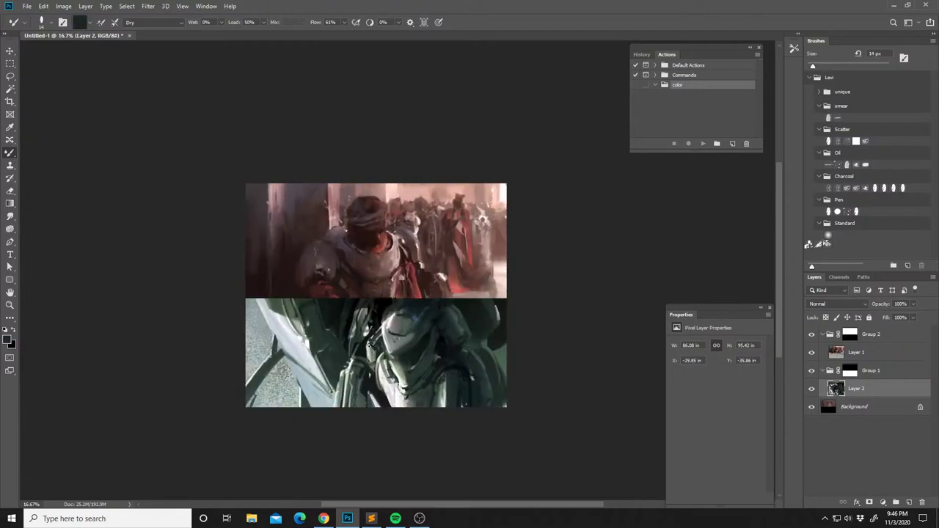
{"action": "left_click", "coordinate": [373, 378], "text": "alt"}
{"action": "left_click", "coordinate": [376, 343], "text": "alt"}
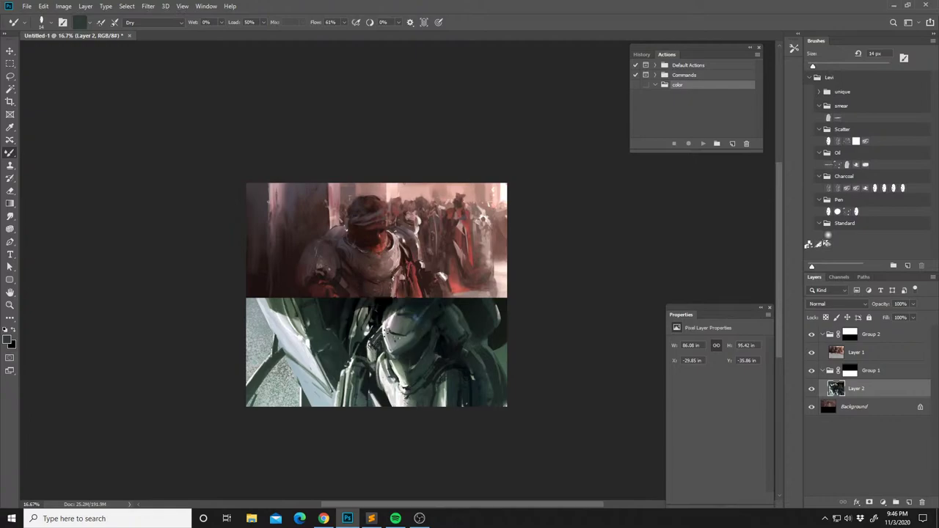
{"action": "left_click", "coordinate": [386, 315], "text": "alt"}
{"action": "left_click", "coordinate": [383, 315], "text": "alt"}
{"action": "left_click", "coordinate": [385, 349], "text": "alt"}
Paint the upright mechanical armor piece beside the chest with tones sampled from its light and dark parts.
{"action": "left_click", "coordinate": [351, 396], "text": "alt"}
{"action": "left_click", "coordinate": [351, 374], "text": "alt"}
{"action": "left_click", "coordinate": [349, 403], "text": "alt"}
{"action": "left_click", "coordinate": [360, 373], "text": "alt"}
{"action": "left_click", "coordinate": [360, 367], "text": "alt"}
{"action": "left_click", "coordinate": [363, 365], "text": "alt"}
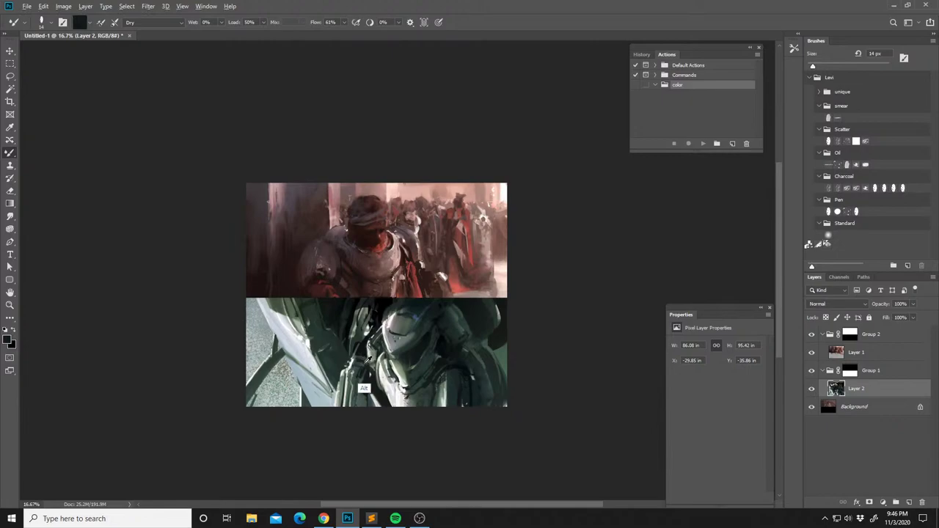
Switch to Spotify, play "No Easy Way Out" from the 80ies playlist, and return to Photoshop.
{"action": "key", "text": "alt+Tab"}
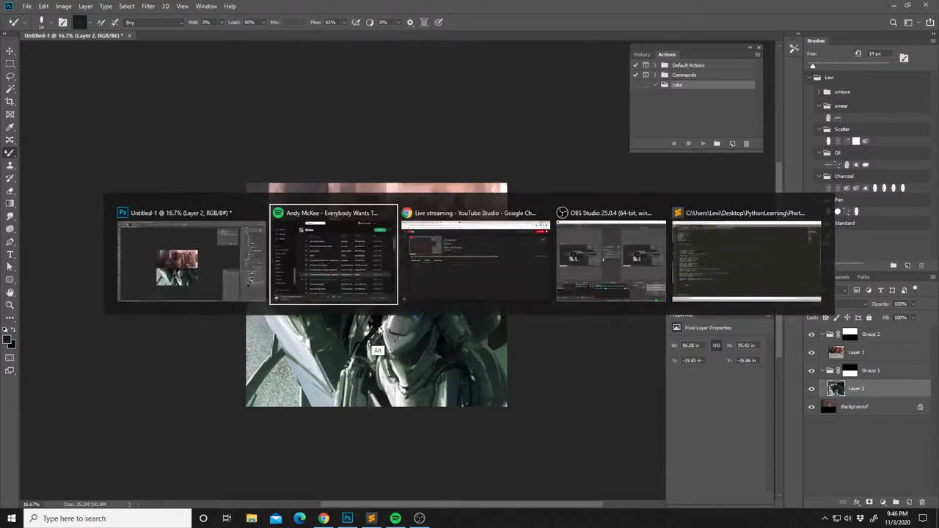
{"action": "scroll", "coordinate": [522, 219], "scroll_direction": "down", "scroll_amount": 3}
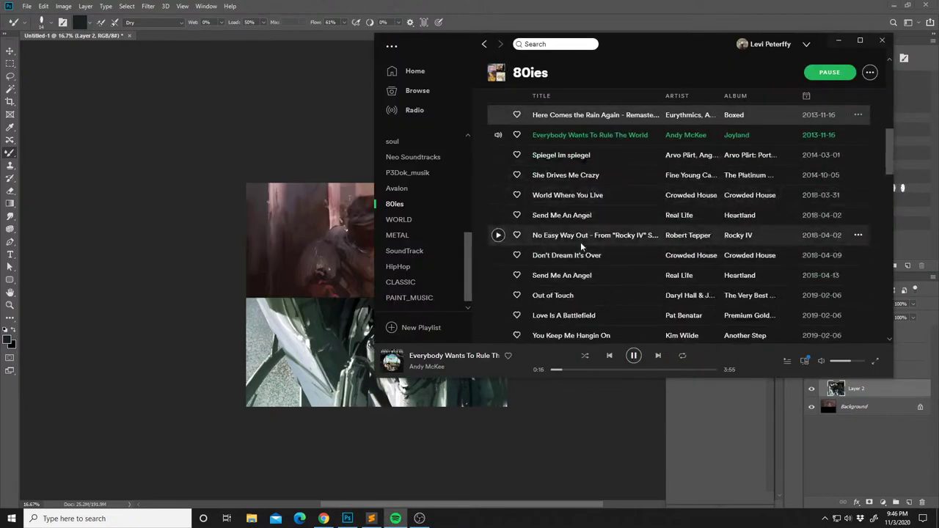
{"action": "left_click", "coordinate": [498, 235]}
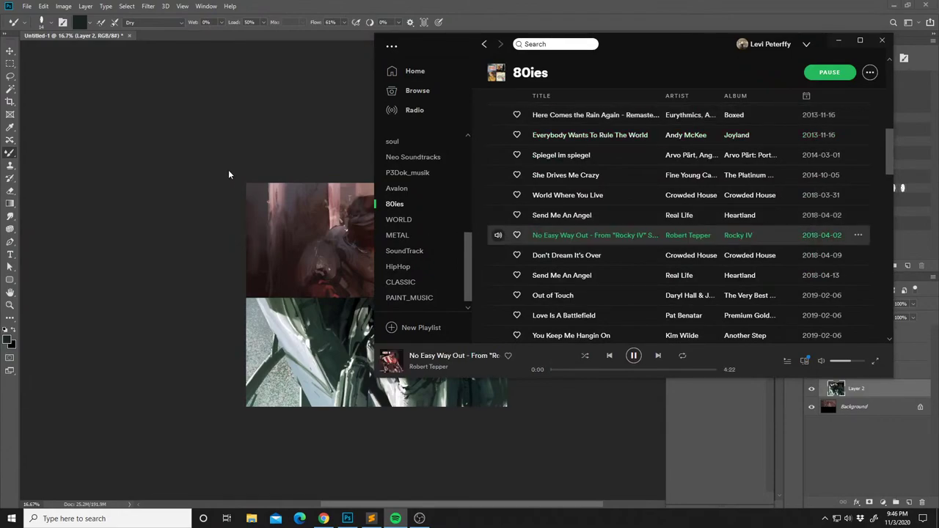
{"action": "left_click", "coordinate": [228, 173]}
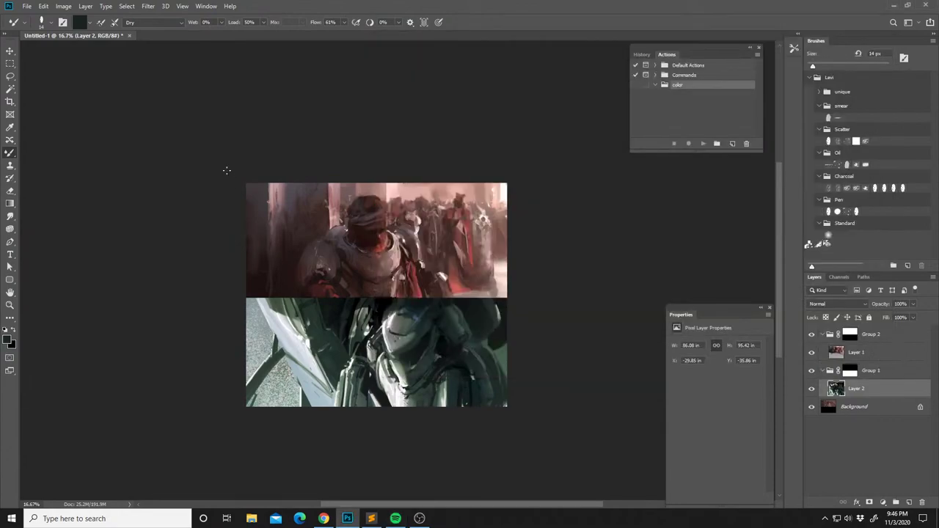
Undo a test stroke near the armor piece, flip the canvas horizontally, and dab a white highlight on the large plate.
{"action": "left_click", "coordinate": [358, 354], "text": "alt"}
{"action": "key", "text": "x"}
{"action": "left_click", "coordinate": [351, 365]}
{"action": "key", "text": "ctrl+z"}
{"action": "key", "text": "ctrl+shift+h"}
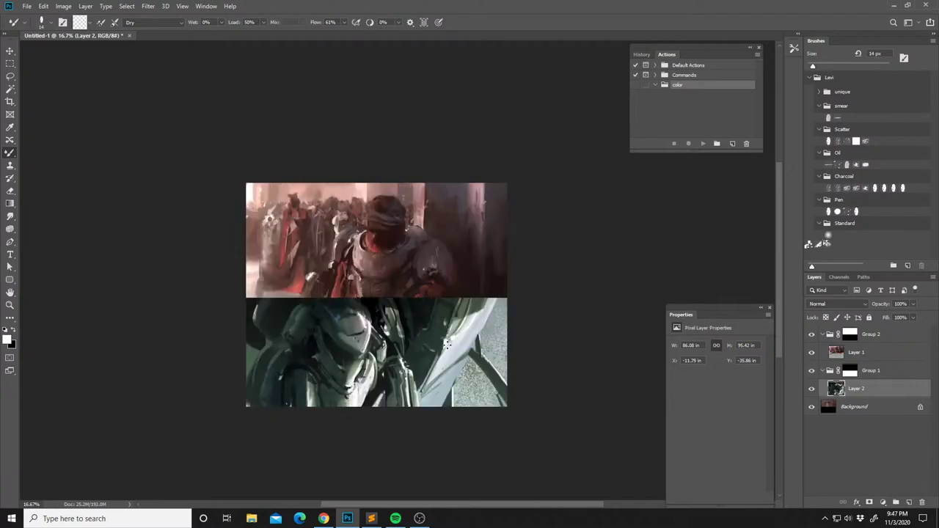
{"action": "left_click", "coordinate": [454, 337]}
Repaint the thin curved strut at the green painting's outer edge with dark and mid tones sampled nearby.
{"action": "left_click", "coordinate": [489, 389], "text": "alt"}
{"action": "left_click_drag", "start_coordinate": [510, 358], "coordinate": [461, 365]}
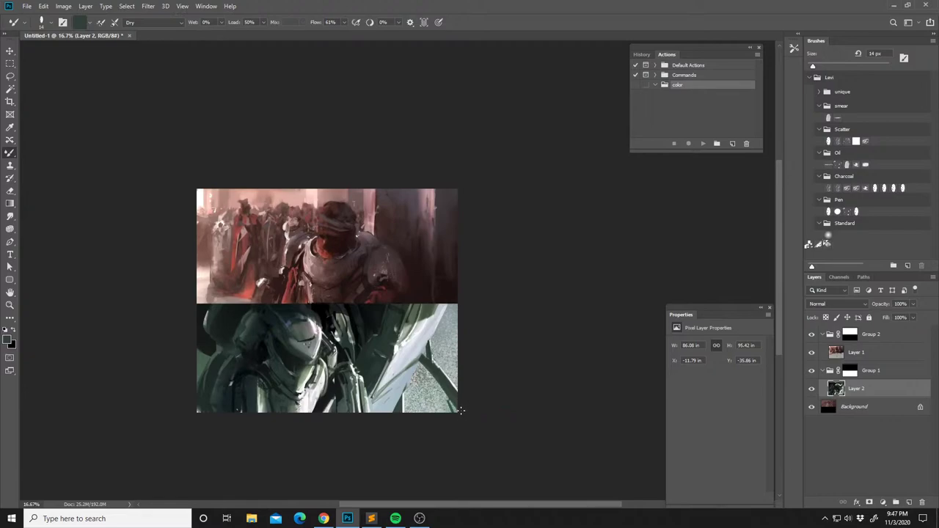
{"action": "left_click", "coordinate": [454, 382], "text": "alt"}
{"action": "left_click_drag", "start_coordinate": [452, 386], "coordinate": [451, 367]}
{"action": "left_click", "coordinate": [456, 402], "text": "alt"}
{"action": "left_click", "coordinate": [455, 384], "text": "alt"}
Refine the inner end of the curved strut and the adjoining plate edge with sampled background and armor tones.
{"action": "left_click", "coordinate": [431, 367], "text": "alt"}
{"action": "left_click_drag", "start_coordinate": [434, 360], "coordinate": [437, 374]}
{"action": "left_click", "coordinate": [428, 381], "text": "alt"}
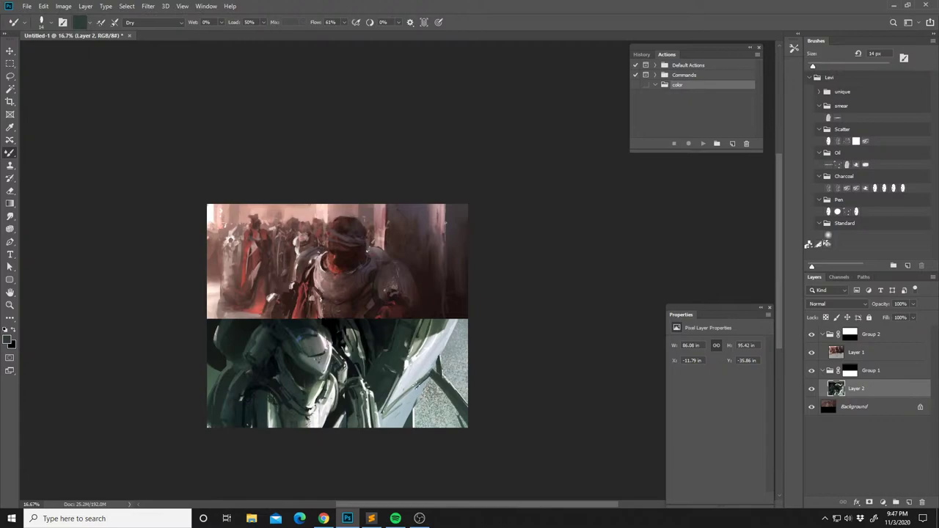
{"action": "left_click_drag", "start_coordinate": [421, 377], "coordinate": [429, 376]}
{"action": "left_click", "coordinate": [420, 406], "text": "alt"}
{"action": "left_click", "coordinate": [419, 371]}
Flip the canvas horizontally, lasso the area beside the background figure's red cape, and make Layer 1 active for Mixer Brush work.
{"action": "key", "text": "ctrl+shift+h"}
{"action": "mouse_move", "coordinate": [435, 280]}
{"action": "left_mouse_down"}
{"action": "mouse_move", "coordinate": [441, 313]}
{"action": "mouse_move", "coordinate": [427, 321]}
{"action": "mouse_move", "coordinate": [436, 345]}
{"action": "mouse_move", "coordinate": [451, 282]}
{"action": "mouse_move", "coordinate": [429, 323]}
{"action": "left_mouse_up"}
{"action": "key", "text": "l"}
{"action": "key", "text": "b"}
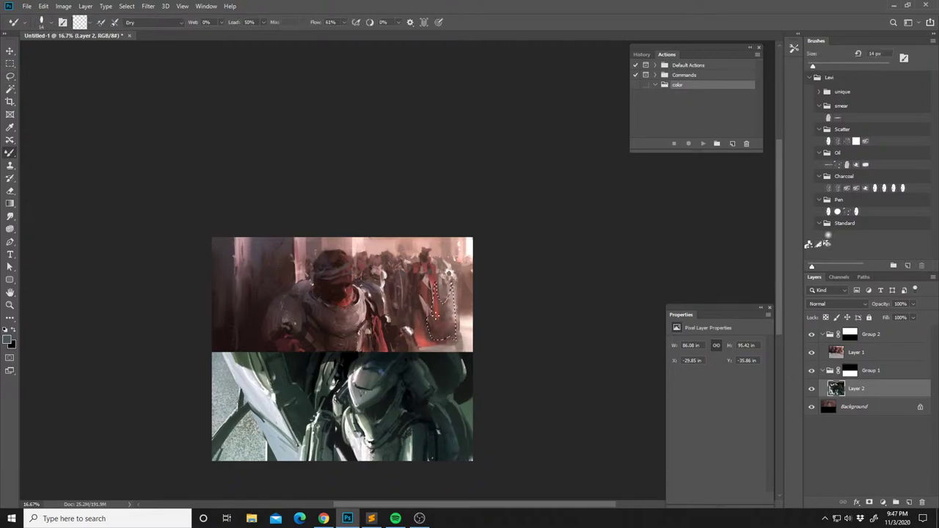
{"action": "key", "text": "shift+b"}
{"action": "key", "text": "shift+b"}
{"action": "key", "text": "shift+b"}
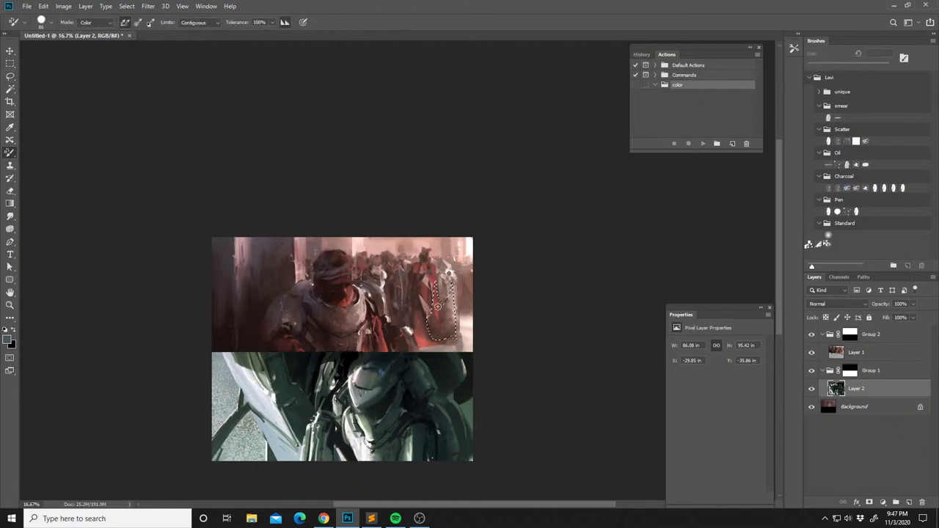
{"action": "left_click", "coordinate": [855, 352]}
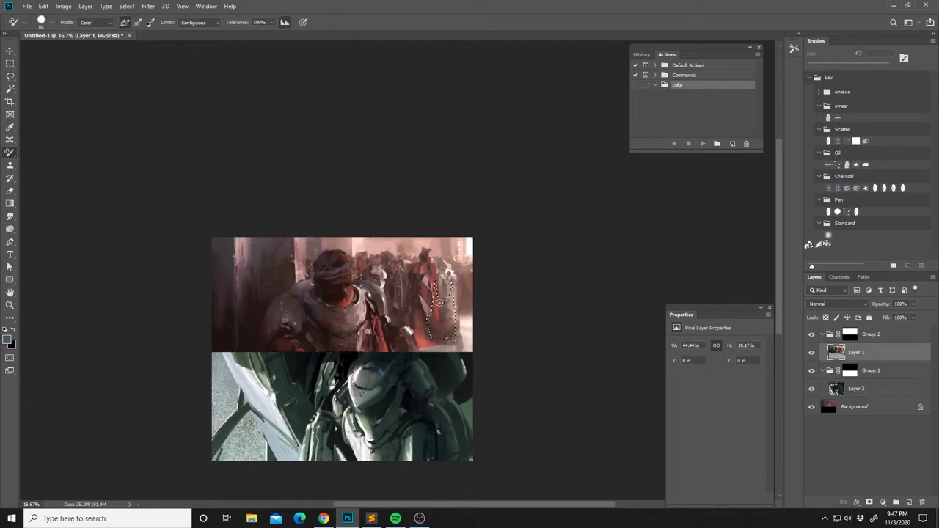
{"action": "key", "text": "shift+b"}
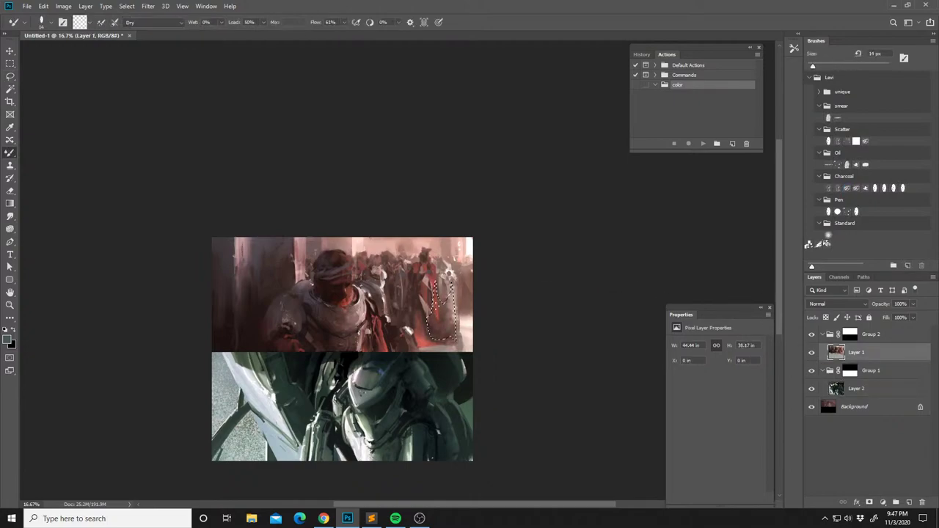
Extend the figure's red cape inside the selection with a 136 px brush, using sampled red and brown tones, and deselect.
{"action": "right_click", "coordinate": [437, 299]}
{"action": "left_click", "coordinate": [484, 288]}
{"action": "left_click_drag", "start_coordinate": [494, 247], "coordinate": [524, 247]}
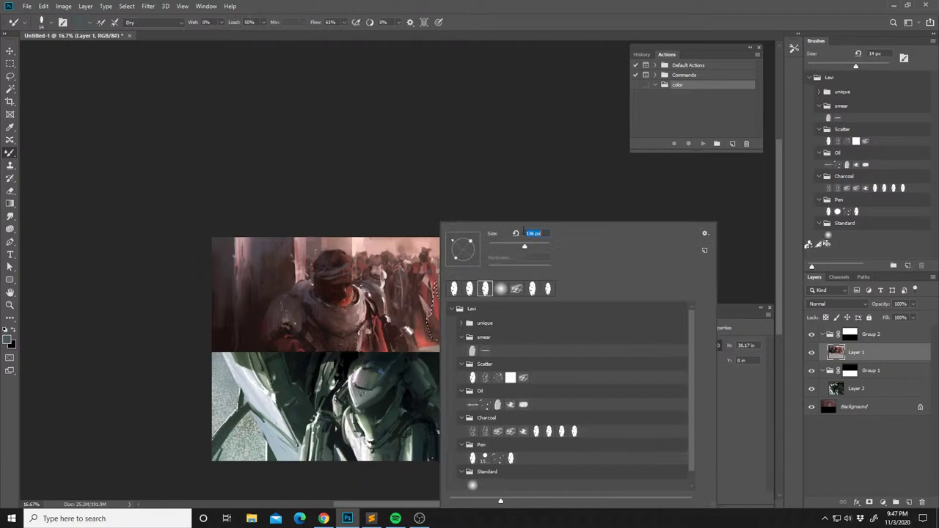
{"action": "left_click", "coordinate": [430, 297]}
{"action": "left_click", "coordinate": [433, 297], "text": "alt"}
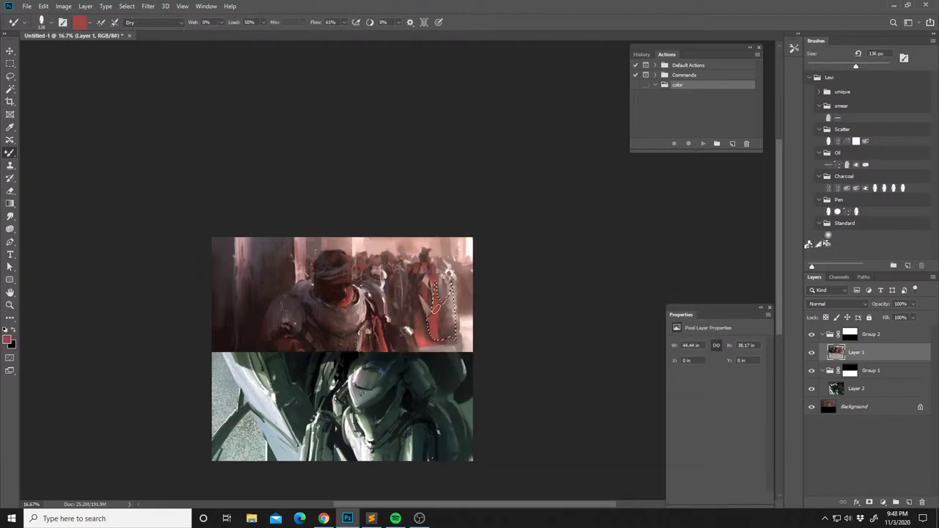
{"action": "left_click", "coordinate": [452, 318], "text": "alt"}
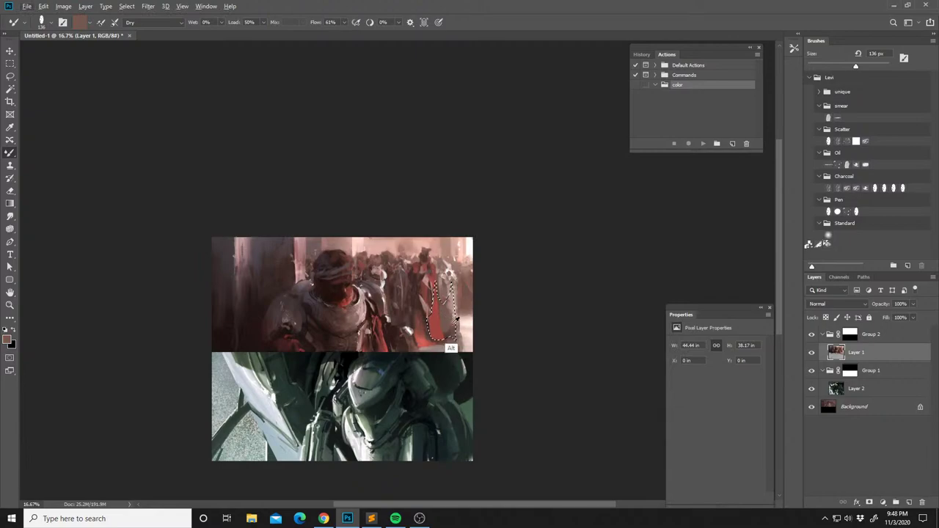
{"action": "left_click", "coordinate": [455, 309], "text": "alt"}
{"action": "left_click", "coordinate": [448, 325], "text": "alt"}
{"action": "key", "text": "ctrl+d"}
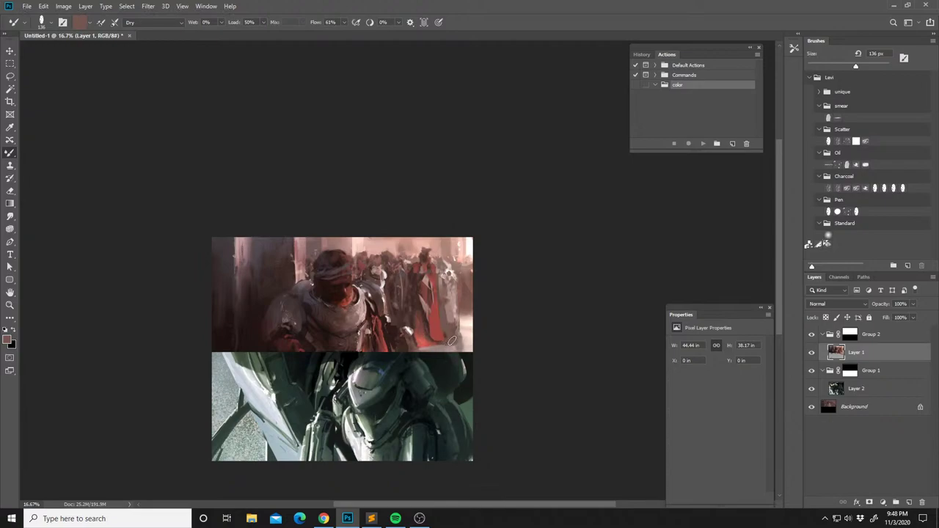
Lasso a narrow strip along the inner side of the red cape, darken it with a sampled brown, and deselect.
{"action": "left_click_drag", "start_coordinate": [429, 325], "coordinate": [433, 331]}
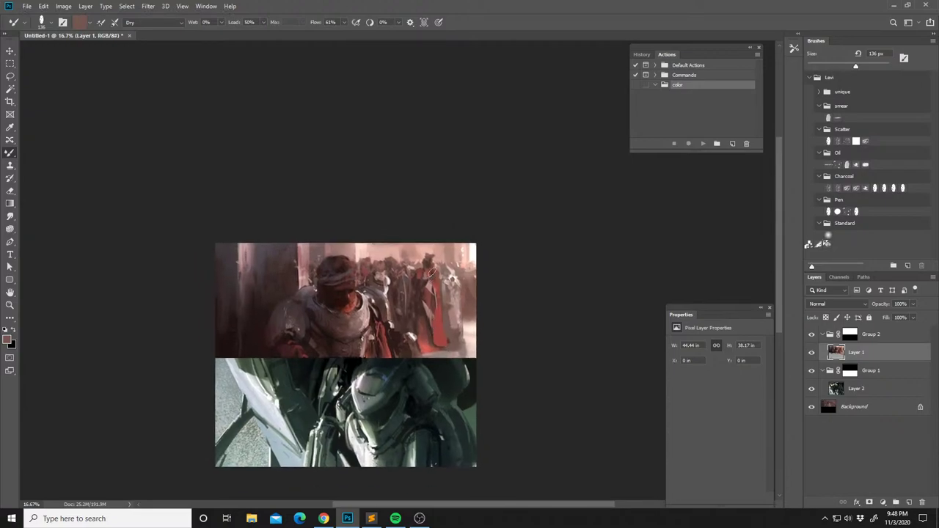
{"action": "key", "text": "l"}
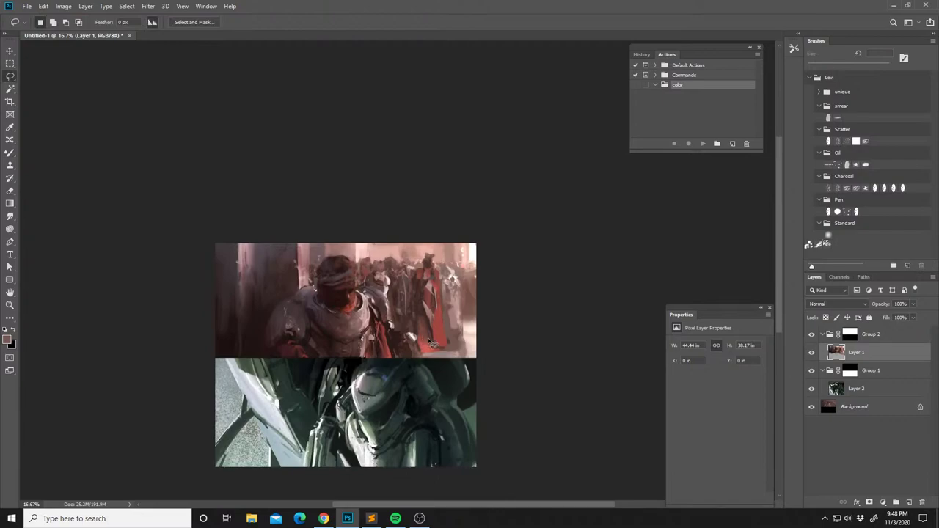
{"action": "mouse_move", "coordinate": [431, 339]}
{"action": "left_mouse_down"}
{"action": "mouse_move", "coordinate": [422, 313]}
{"action": "mouse_move", "coordinate": [435, 346]}
{"action": "mouse_move", "coordinate": [421, 314]}
{"action": "mouse_move", "coordinate": [419, 343]}
{"action": "mouse_move", "coordinate": [422, 294]}
{"action": "left_mouse_up"}
{"action": "key", "text": "b"}
{"action": "left_click", "coordinate": [423, 303], "text": "alt"}
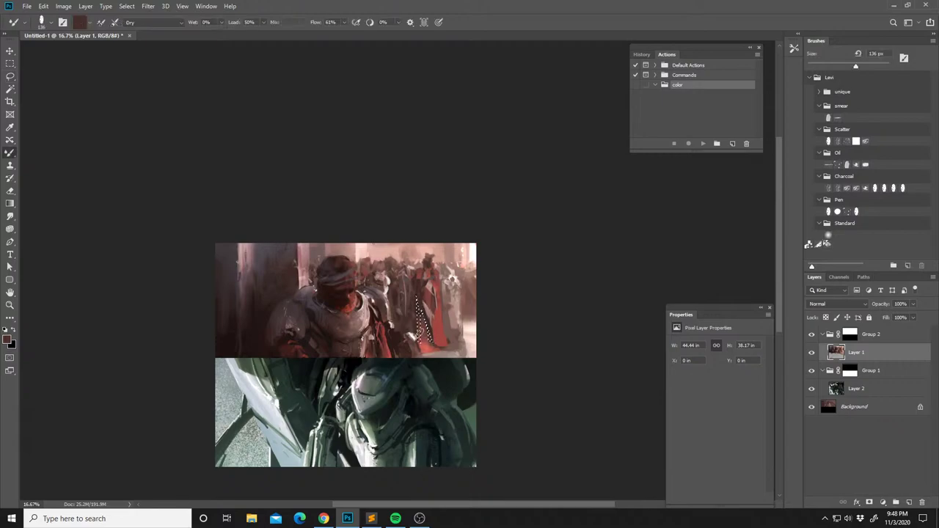
{"action": "key", "text": "ctrl+d"}
Lasso the ground around the red cape's hem and set the Mixer Brush size to 322 px with a dark sampled tone.
{"action": "key", "text": "l"}
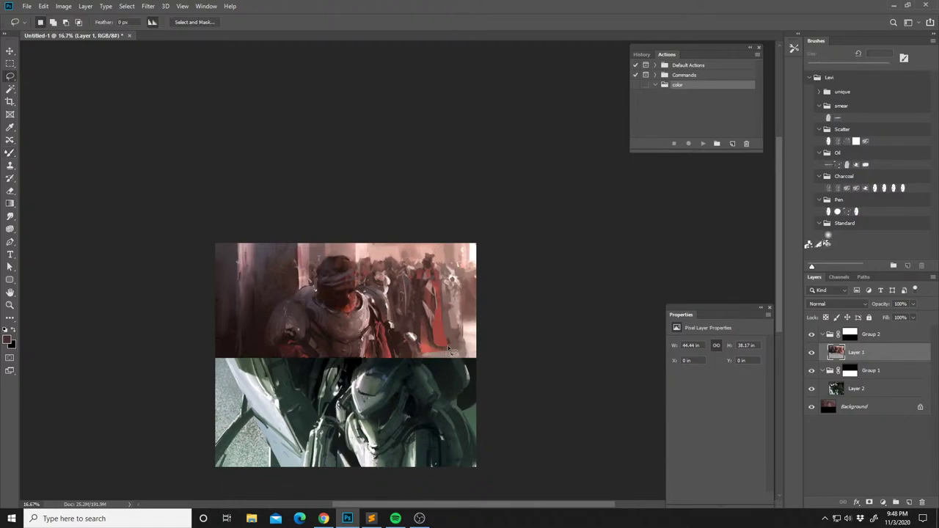
{"action": "mouse_move", "coordinate": [424, 364]}
{"action": "left_mouse_down"}
{"action": "mouse_move", "coordinate": [477, 358]}
{"action": "mouse_move", "coordinate": [449, 323]}
{"action": "mouse_move", "coordinate": [423, 361]}
{"action": "mouse_move", "coordinate": [438, 333]}
{"action": "left_mouse_up"}
{"action": "key", "text": "b"}
{"action": "left_click", "coordinate": [434, 336], "text": "alt"}
{"action": "left_click", "coordinate": [431, 320], "text": "alt"}
{"action": "key", "text": "shift+b"}
{"action": "key", "text": "shift+b"}
{"action": "key", "text": "shift+b"}
{"action": "key", "text": "shift+b"}
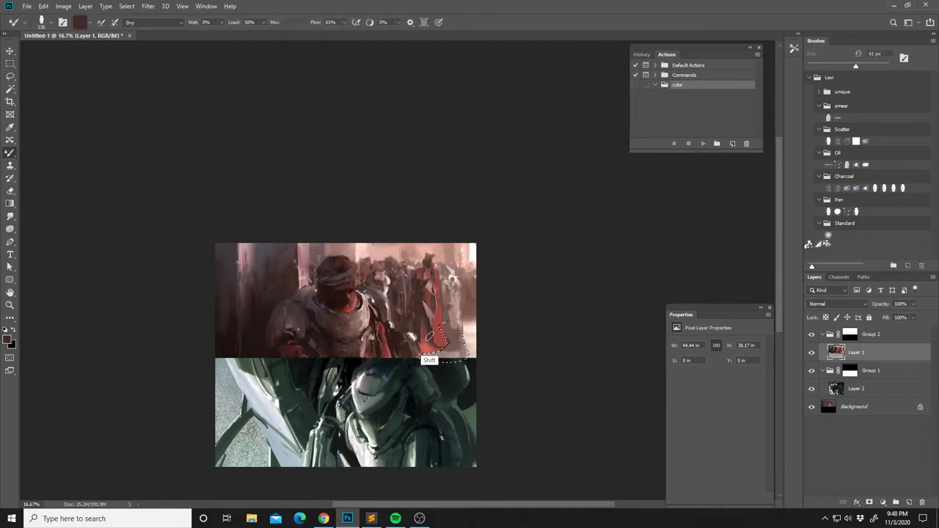
{"action": "right_click", "coordinate": [429, 336]}
{"action": "left_click_drag", "start_coordinate": [537, 248], "coordinate": [535, 248]}
{"action": "left_click", "coordinate": [429, 323]}
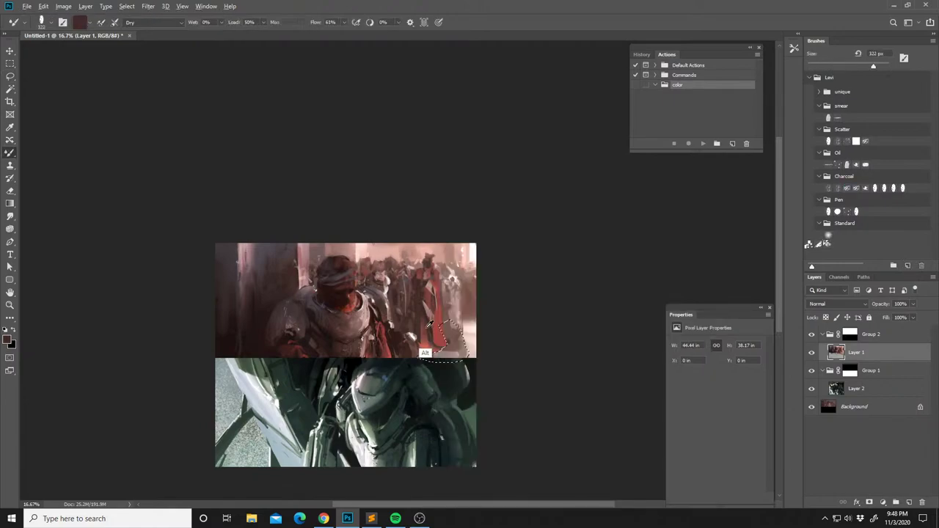
Paint the selected hem area with red sampled from the cape and brown sampled from the adjoining ground.
{"action": "left_click", "coordinate": [436, 334], "text": "alt"}
{"action": "mouse_move", "coordinate": [435, 335]}
{"action": "left_mouse_down"}
{"action": "mouse_move", "coordinate": [436, 404]}
{"action": "mouse_move", "coordinate": [434, 393]}
{"action": "left_mouse_up"}
{"action": "key", "text": "ctrl+d"}
{"action": "mouse_move", "coordinate": [435, 319]}
{"action": "left_mouse_down"}
{"action": "mouse_move", "coordinate": [427, 358]}
{"action": "mouse_move", "coordinate": [444, 365]}
{"action": "mouse_move", "coordinate": [453, 322]}
{"action": "left_mouse_up"}
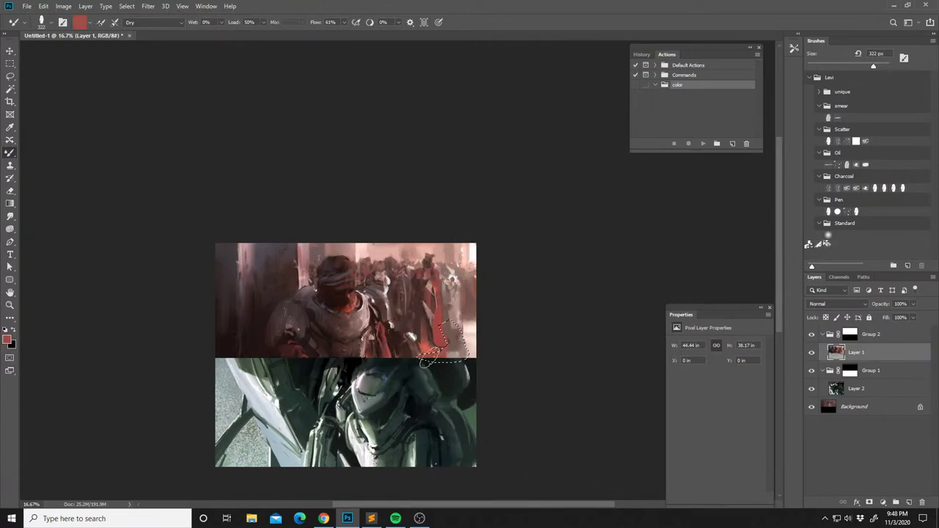
{"action": "left_click", "coordinate": [452, 348], "text": "alt"}
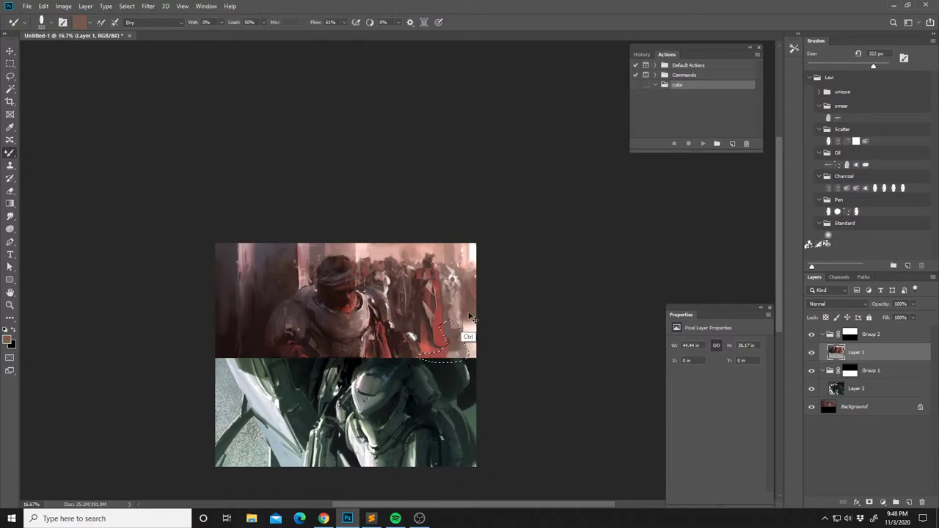
{"action": "left_click_drag", "start_coordinate": [464, 327], "coordinate": [454, 350]}
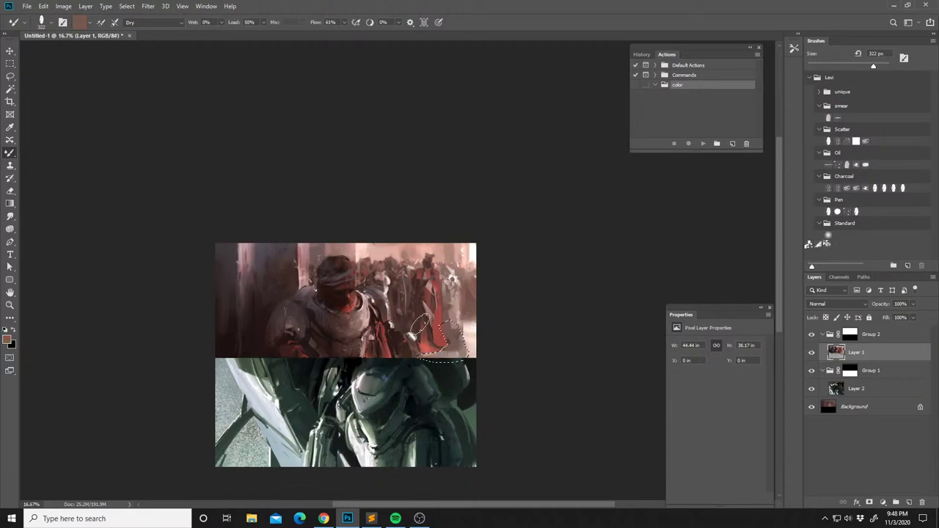
Blend the cape's hem with sampled dark and red tones at 22% wetness, and deselect.
{"action": "left_click", "coordinate": [420, 334], "text": "alt"}
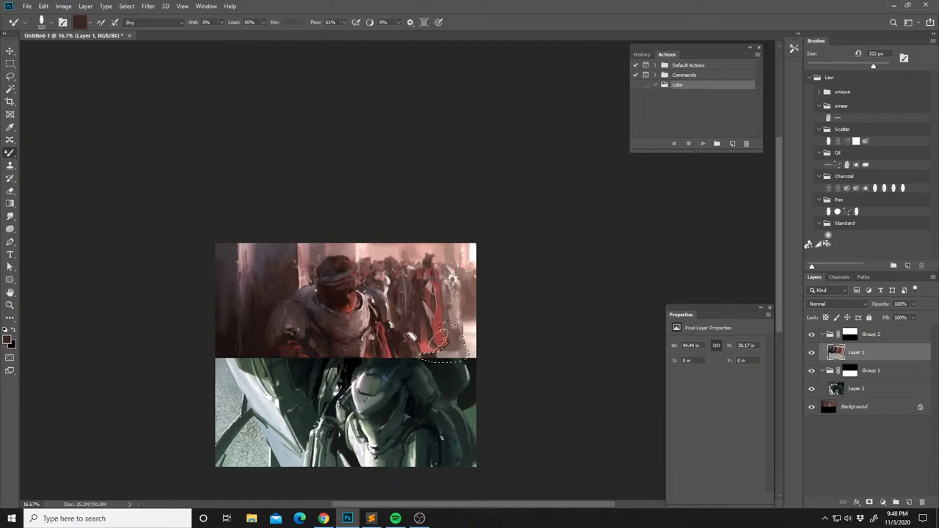
{"action": "left_click", "coordinate": [435, 347], "text": "alt"}
{"action": "key", "text": "2"}
{"action": "key", "text": "2"}
{"action": "left_click_drag", "start_coordinate": [439, 344], "coordinate": [432, 354]}
{"action": "key", "text": "ctrl+d"}
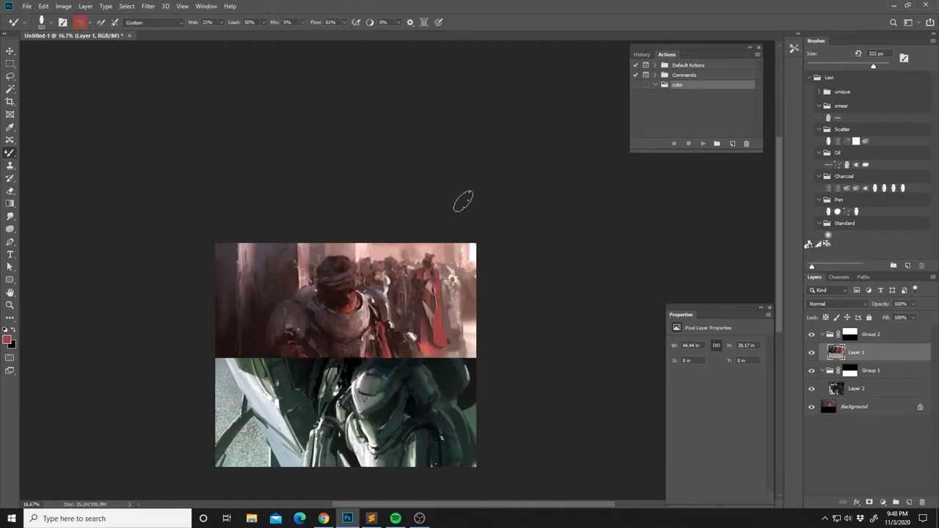
Copy the part of Layer 1 inside the Group 2 mask to a new layer and delete Layer 1.
{"action": "left_click_drag", "start_coordinate": [430, 273], "coordinate": [437, 289]}
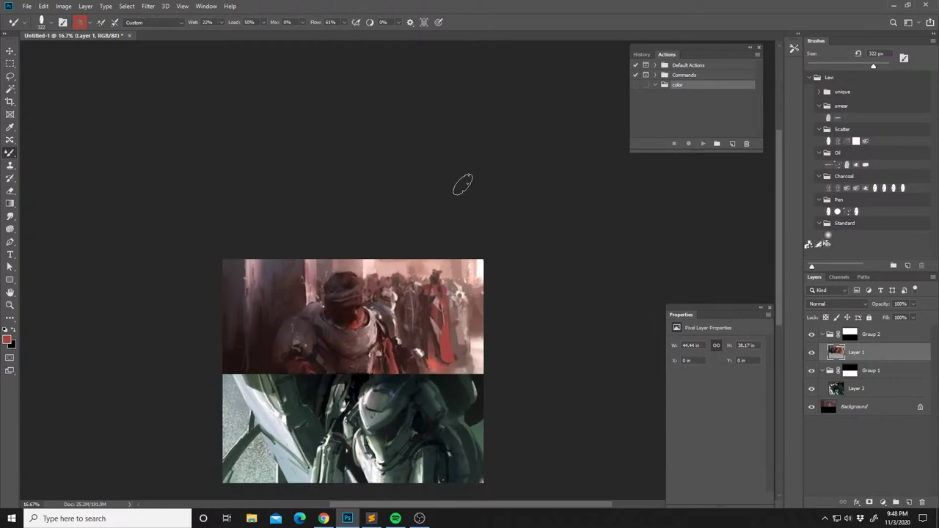
{"action": "key", "text": "."}
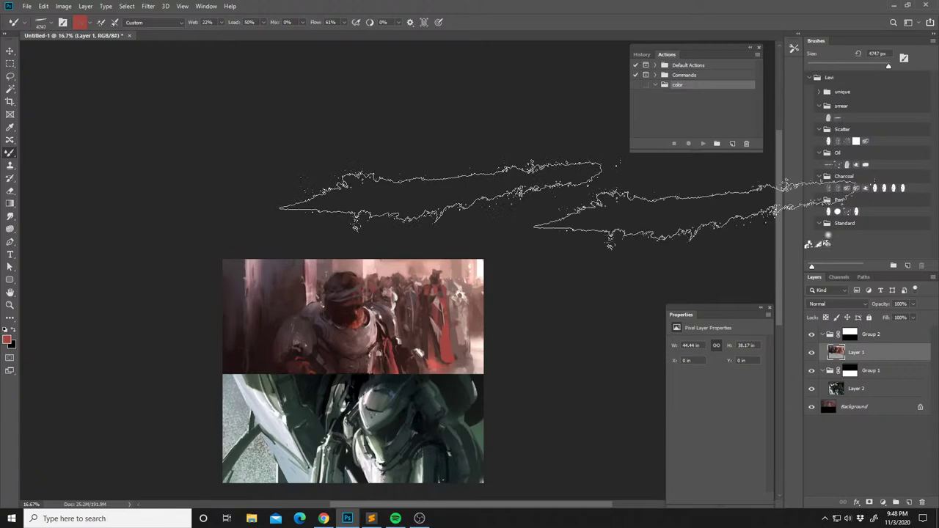
{"action": "left_click", "coordinate": [851, 335], "text": "ctrl"}
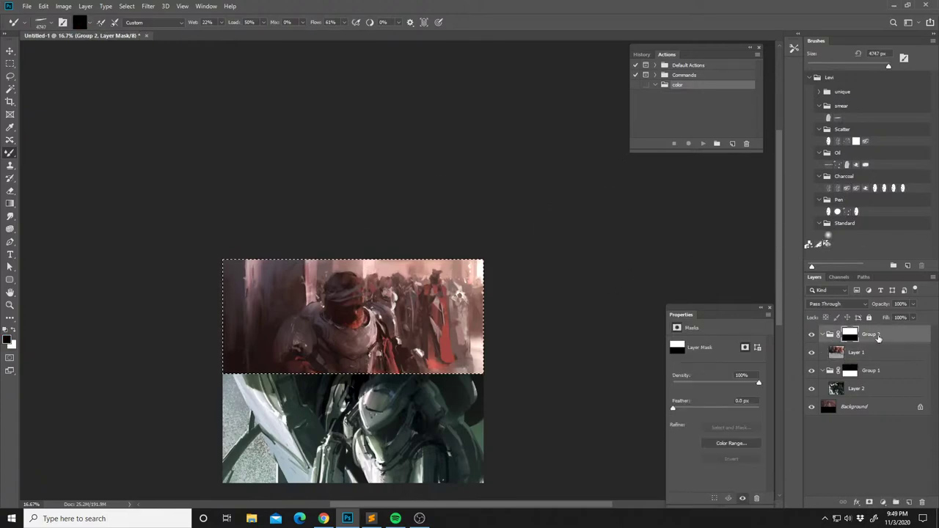
{"action": "left_click", "coordinate": [861, 352]}
{"action": "left_click", "coordinate": [861, 350]}
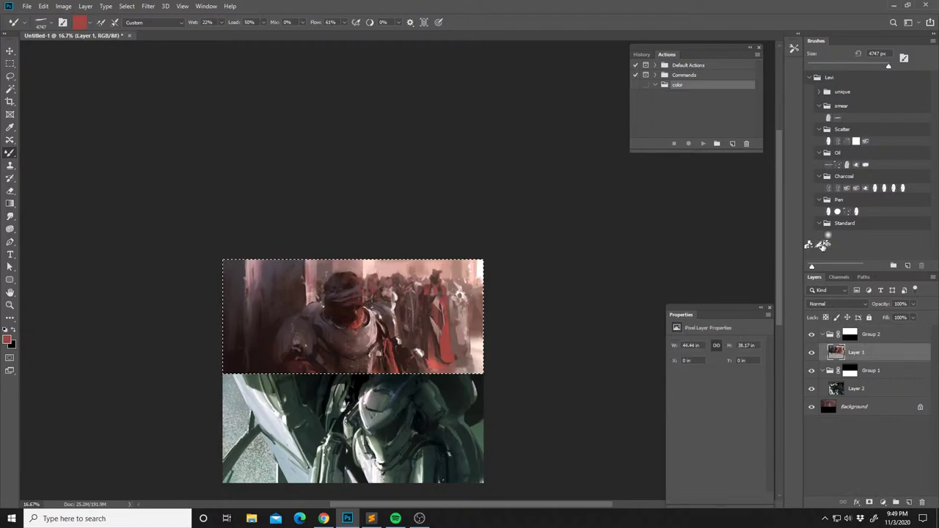
{"action": "key", "text": "ctrl+d"}
{"action": "key", "text": "ctrl+shift+alt+n"}
{"action": "left_click_drag", "start_coordinate": [857, 377], "coordinate": [921, 502]}
Copy the part of Layer 2 inside the Group 1 mask to a new layer and delete Layer 2.
{"action": "left_click_drag", "start_coordinate": [836, 391], "coordinate": [848, 374]}
{"action": "left_click", "coordinate": [849, 374], "text": "ctrl"}
{"action": "key", "text": "ctrl+j"}
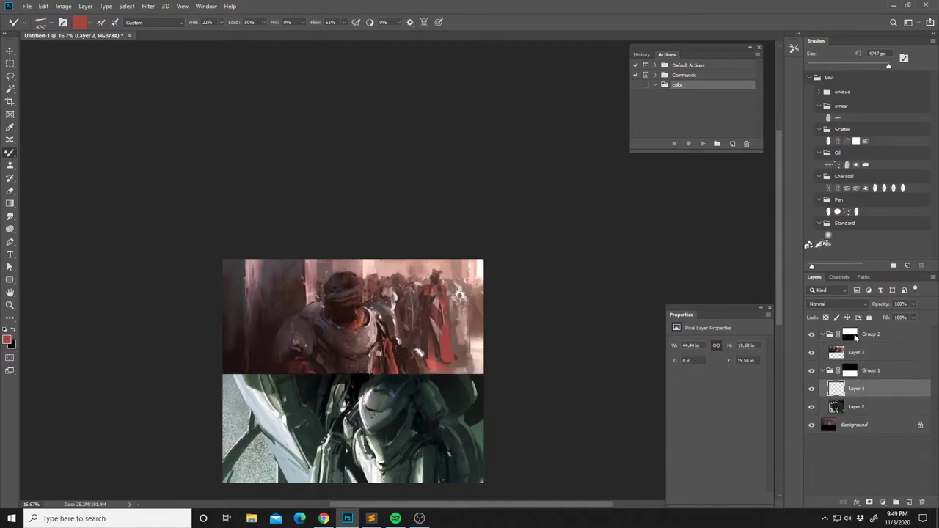
{"action": "left_click_drag", "start_coordinate": [837, 407], "coordinate": [923, 503]}
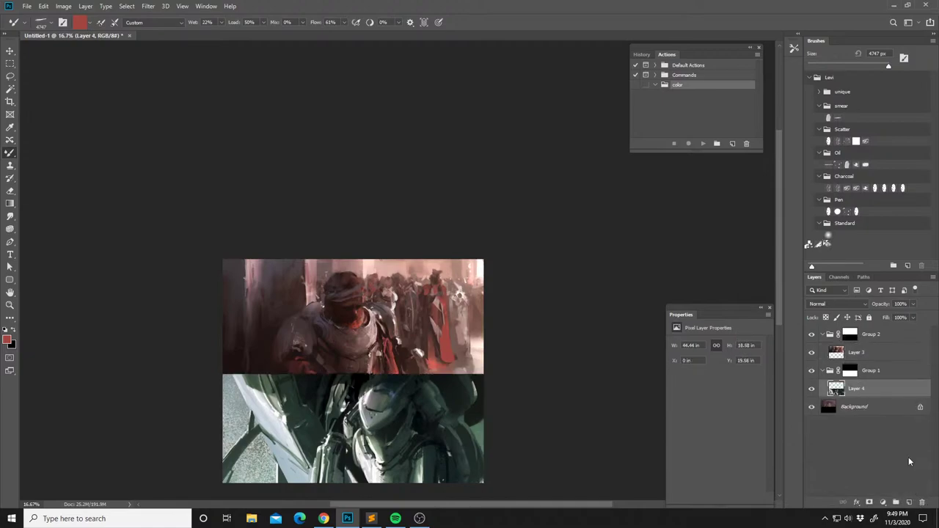
Duplicate the cropped knight layer and apply a Gradient Map to the copy with the orange-to-green preset.
{"action": "left_click", "coordinate": [838, 355]}
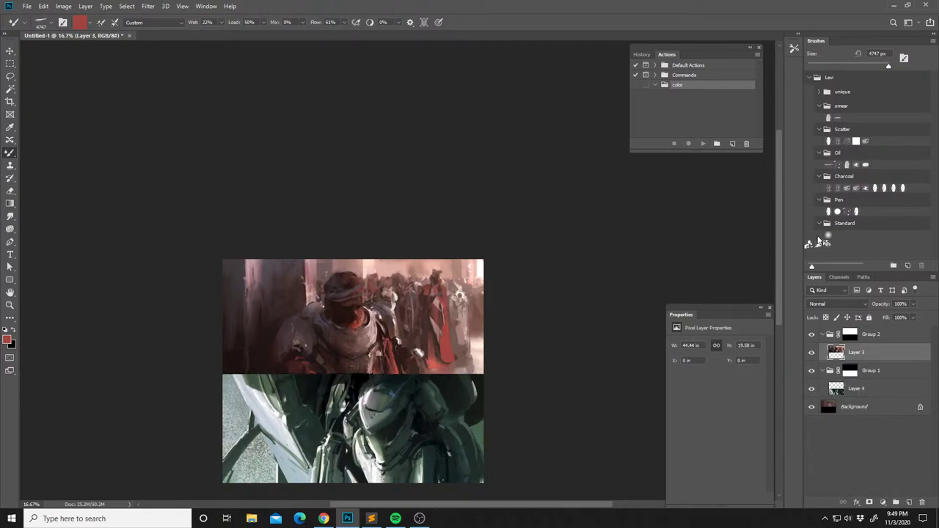
{"action": "key", "text": "ctrl+j"}
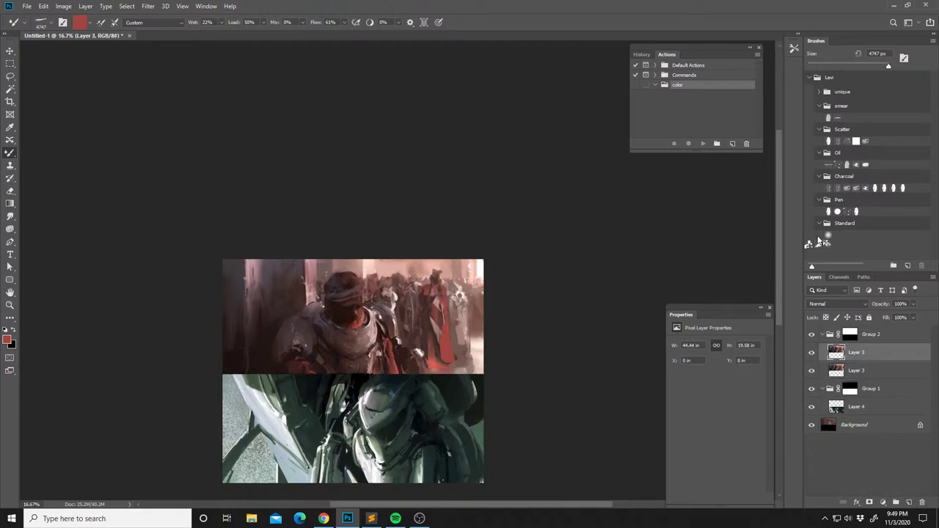
{"action": "key", "text": "ctrl+shift+g"}
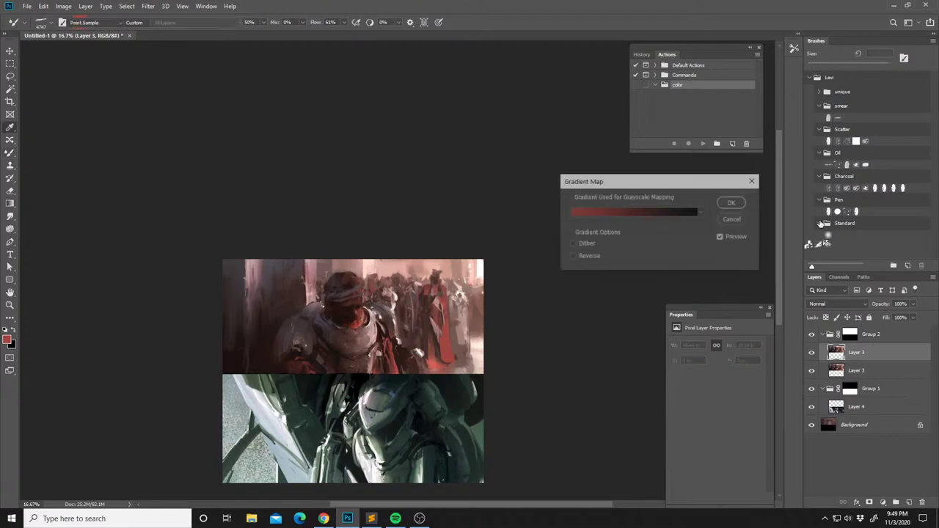
{"action": "left_click", "coordinate": [597, 213]}
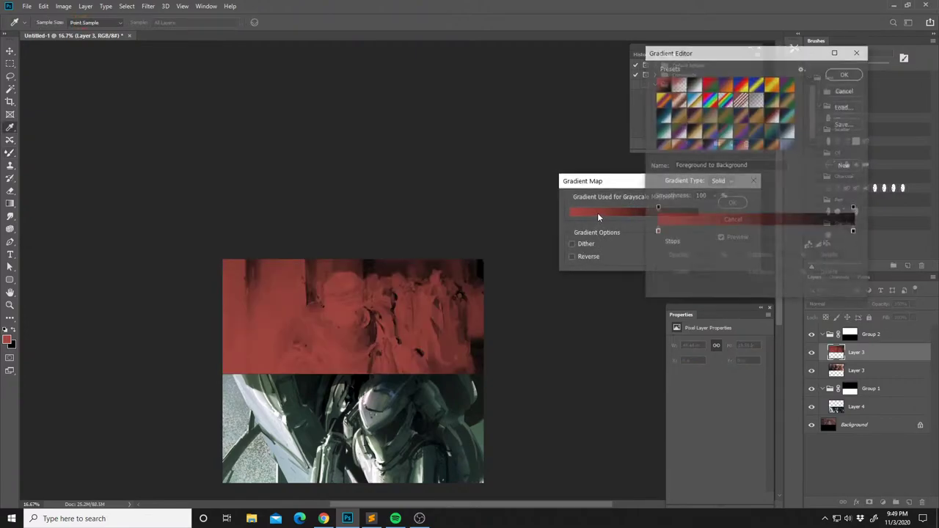
{"action": "left_click", "coordinate": [692, 147]}
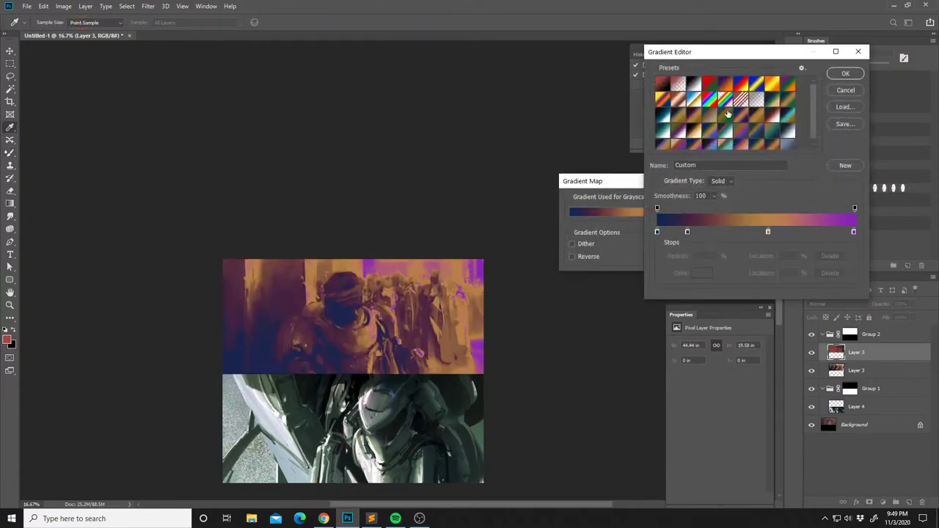
{"action": "left_click", "coordinate": [727, 117]}
{"action": "left_click", "coordinate": [845, 74]}
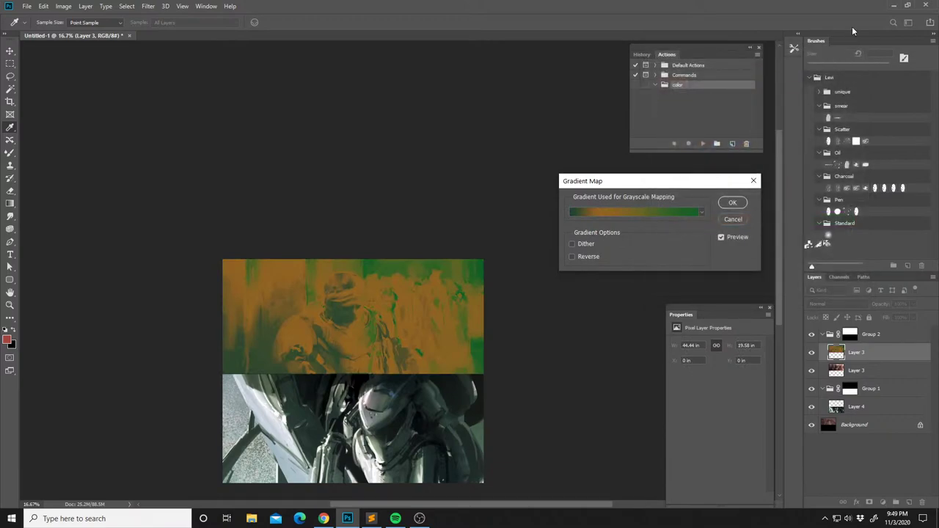
{"action": "left_click", "coordinate": [736, 203]}
Lower the gradient-mapped knight layer's opacity to 14%.
{"action": "left_click", "coordinate": [910, 303]}
{"action": "left_click_drag", "start_coordinate": [883, 318], "coordinate": [877, 318]}
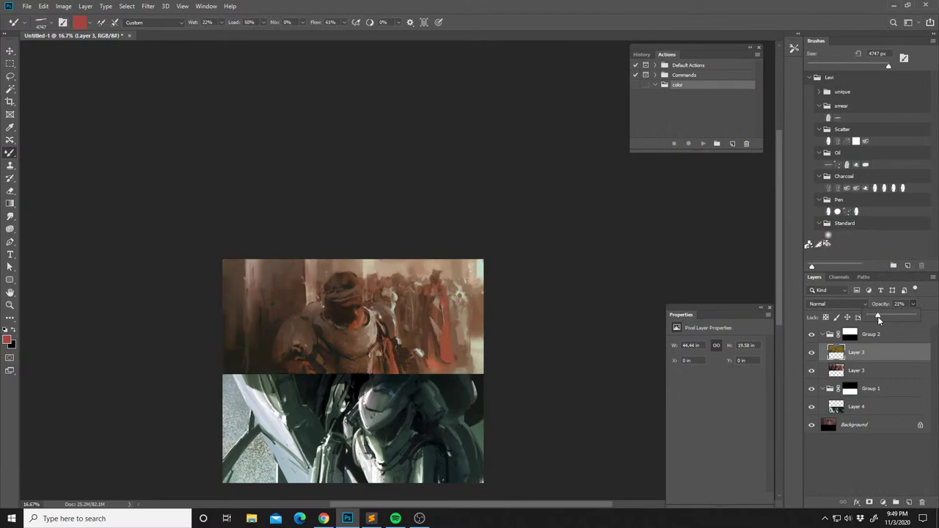
{"action": "mouse_move", "coordinate": [462, 184]}
{"action": "left_mouse_down"}
{"action": "mouse_move", "coordinate": [462, 214]}
{"action": "mouse_move", "coordinate": [469, 198]}
{"action": "left_mouse_up"}
Flip the canvas horizontally and compare both paintings at a reduced view size.
{"action": "key", "text": "ctrl+shift+h"}
{"action": "left_click_drag", "start_coordinate": [470, 304], "coordinate": [531, 289]}
{"action": "left_click_drag", "start_coordinate": [507, 321], "coordinate": [457, 176]}
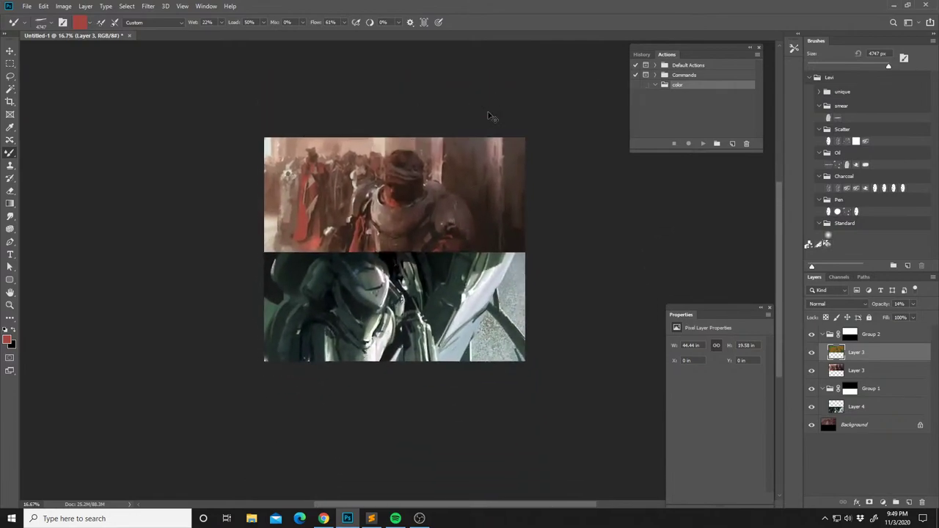
{"action": "key", "text": "ctrl+minus"}
{"action": "key", "text": "ctrl+minus"}
{"action": "key", "text": "ctrl+minus"}
{"action": "left_click_drag", "start_coordinate": [488, 253], "coordinate": [490, 322]}
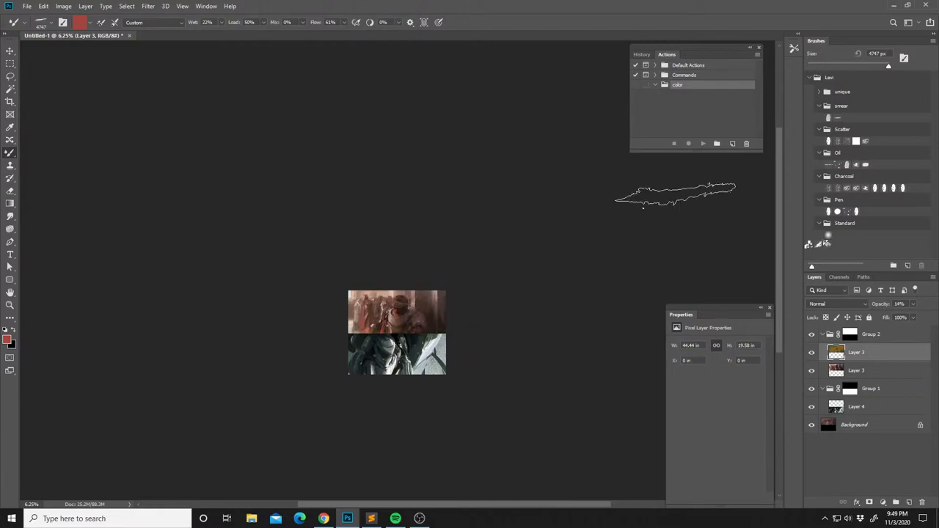
{"action": "key", "text": "ctrl+plus"}
{"action": "left_click_drag", "start_coordinate": [483, 384], "coordinate": [492, 319]}
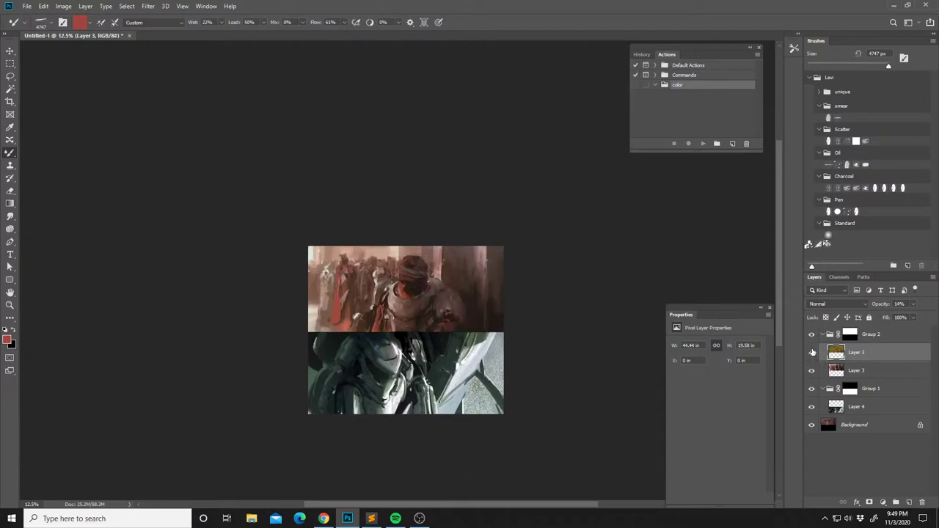
Invert the gradient-mapped copy of the knight layer and lower its opacity to 3%.
{"action": "key", "text": "ctrl+i"}
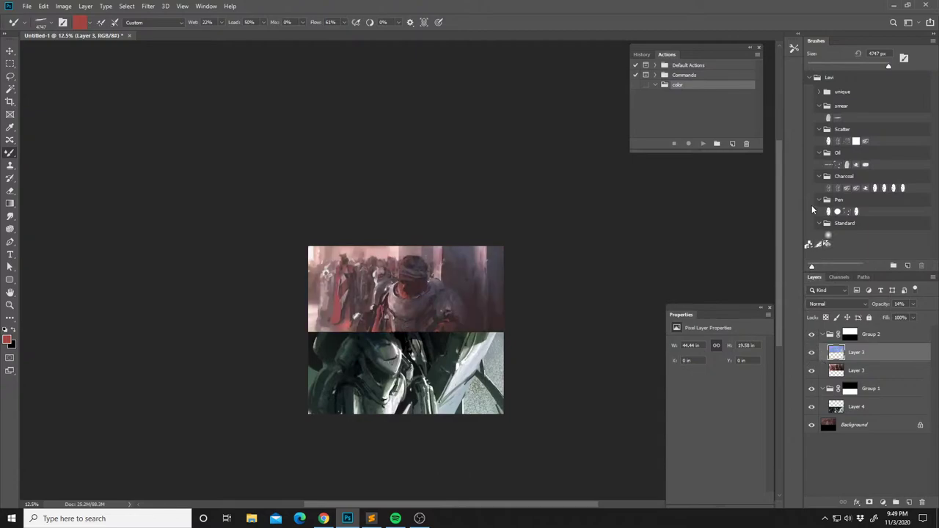
{"action": "left_click", "coordinate": [911, 305]}
{"action": "left_click_drag", "start_coordinate": [895, 313], "coordinate": [888, 317]}
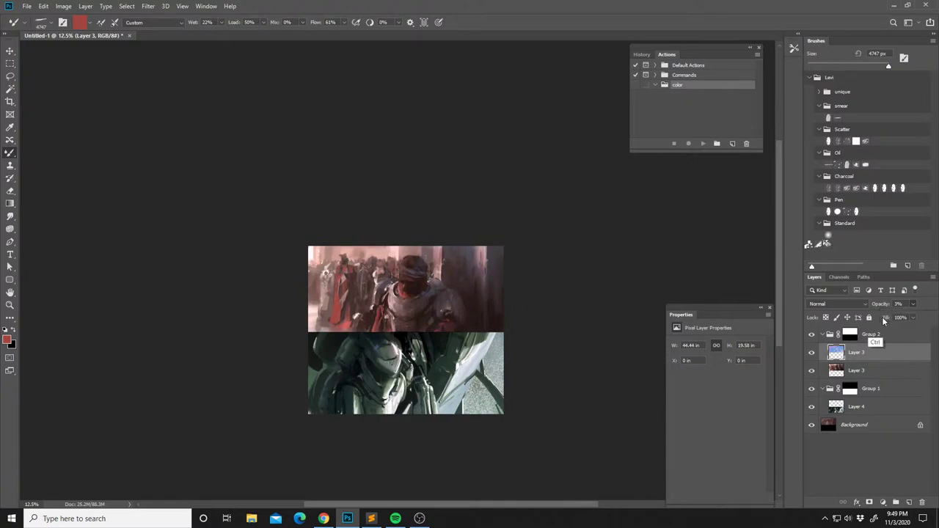
Merge the gradient-mapped copy into the knight layer below and flip the canvas horizontally.
{"action": "key", "text": "ctrl+e"}
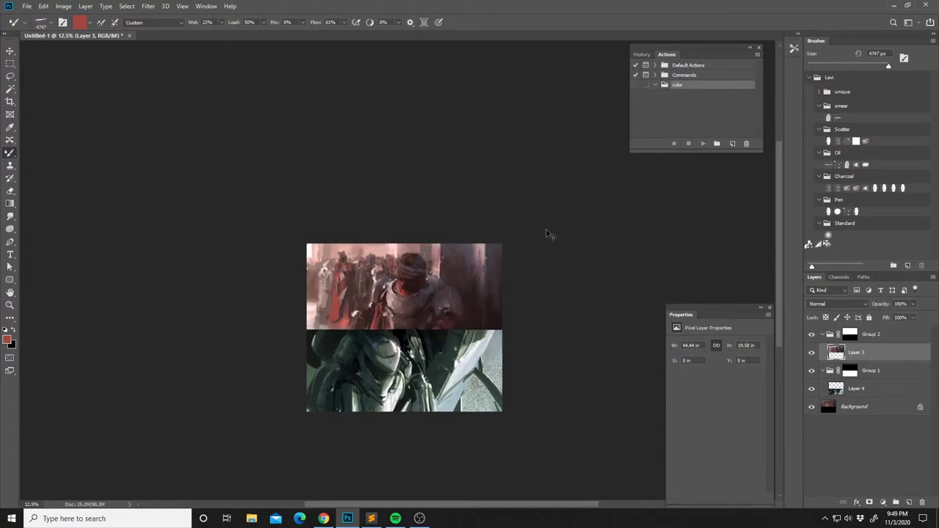
{"action": "key", "text": "ctrl+shift+h"}
{"action": "left_click_drag", "start_coordinate": [443, 269], "coordinate": [457, 273]}
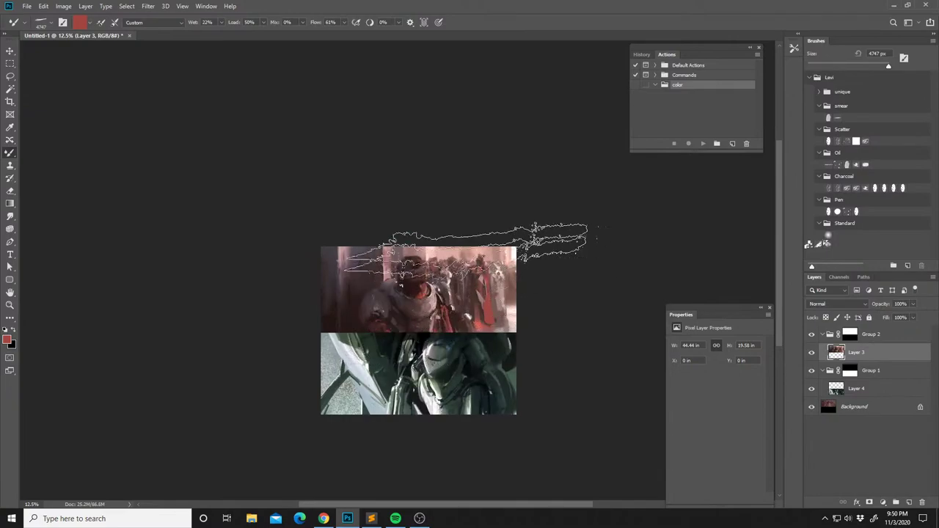
{"action": "left_click_drag", "start_coordinate": [444, 320], "coordinate": [447, 313]}
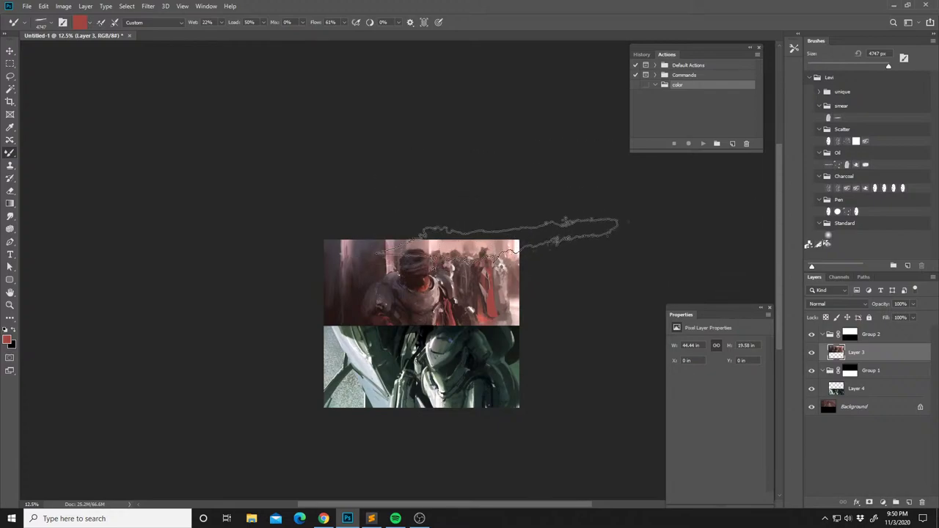
Darken the knight layer with an Exposure adjustment using an Offset of -0.0059.
{"action": "left_click", "coordinate": [64, 8]}
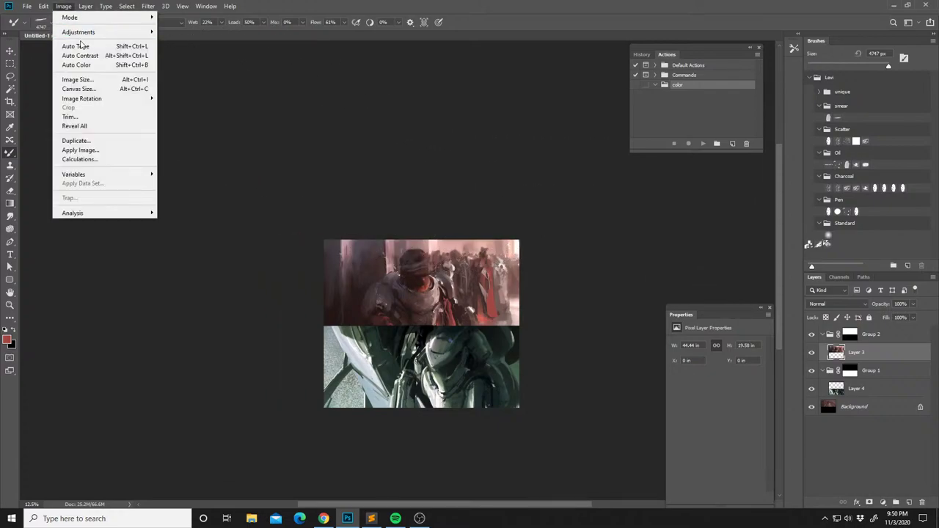
{"action": "mouse_move", "coordinate": [86, 35]}
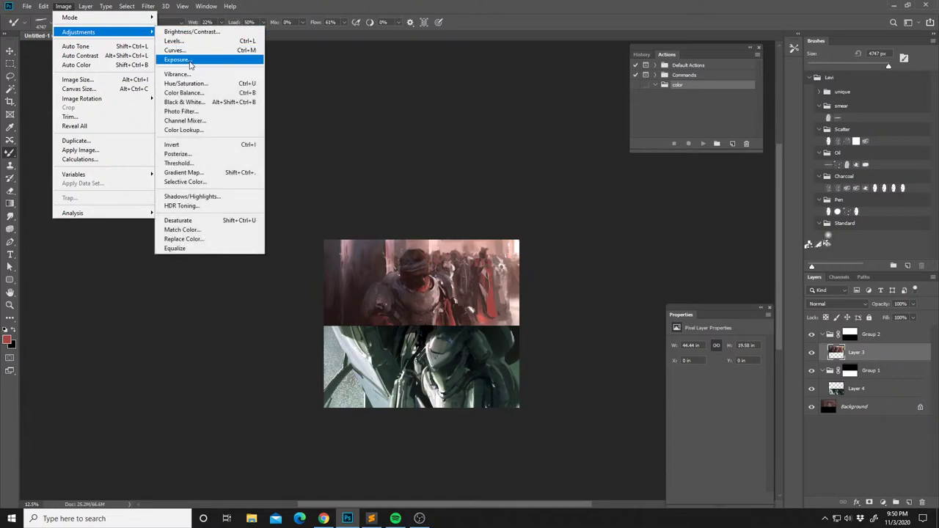
{"action": "left_click", "coordinate": [191, 61]}
{"action": "left_click_drag", "start_coordinate": [674, 157], "coordinate": [674, 158]}
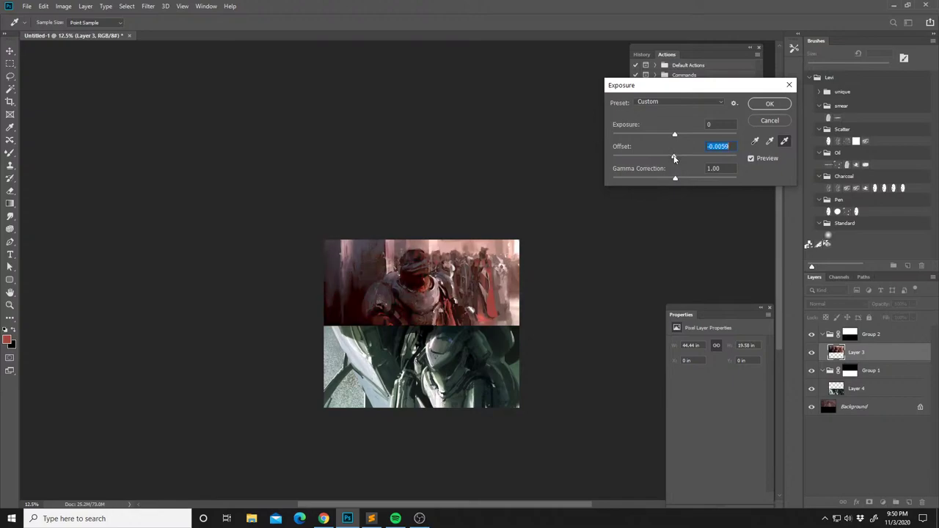
{"action": "left_click", "coordinate": [769, 104]}
{"action": "key", "text": "b"}
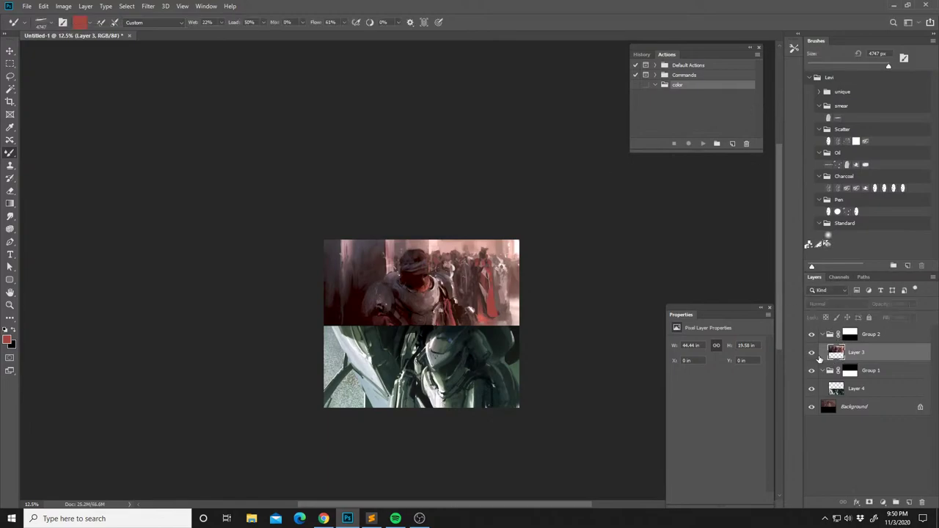
Select Layer 4 and switch its visibility off and on to check the green armored figure.
{"action": "left_click", "coordinate": [815, 390]}
{"action": "left_click", "coordinate": [811, 389]}
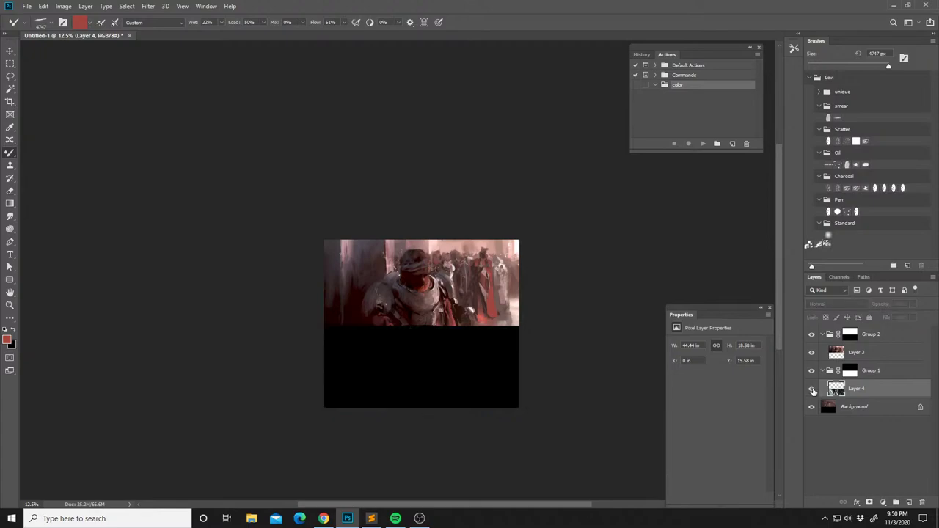
{"action": "left_click", "coordinate": [811, 389]}
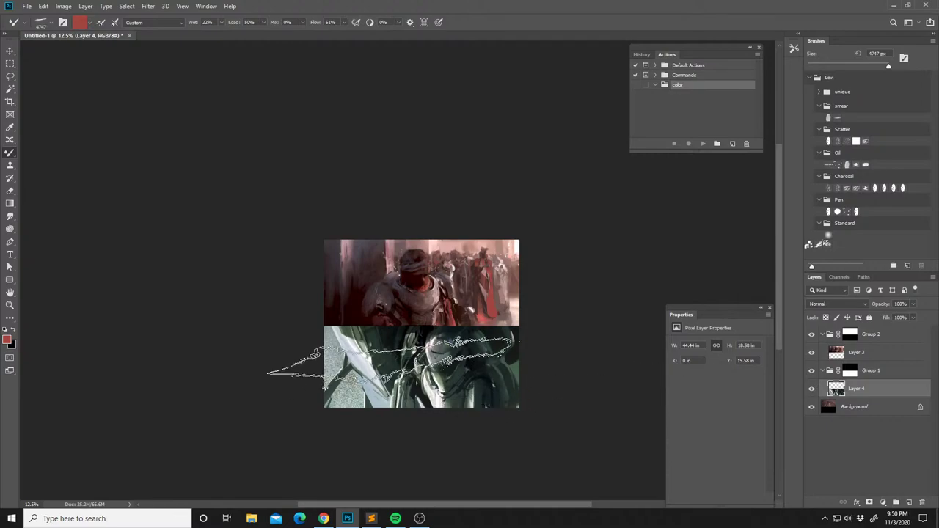
Switch to a 136 px brush from the recent presets and flip the canvas horizontally.
{"action": "right_click", "coordinate": [397, 351]}
{"action": "left_click", "coordinate": [449, 288]}
{"action": "left_click", "coordinate": [501, 196]}
{"action": "left_click_drag", "start_coordinate": [426, 345], "coordinate": [427, 358]}
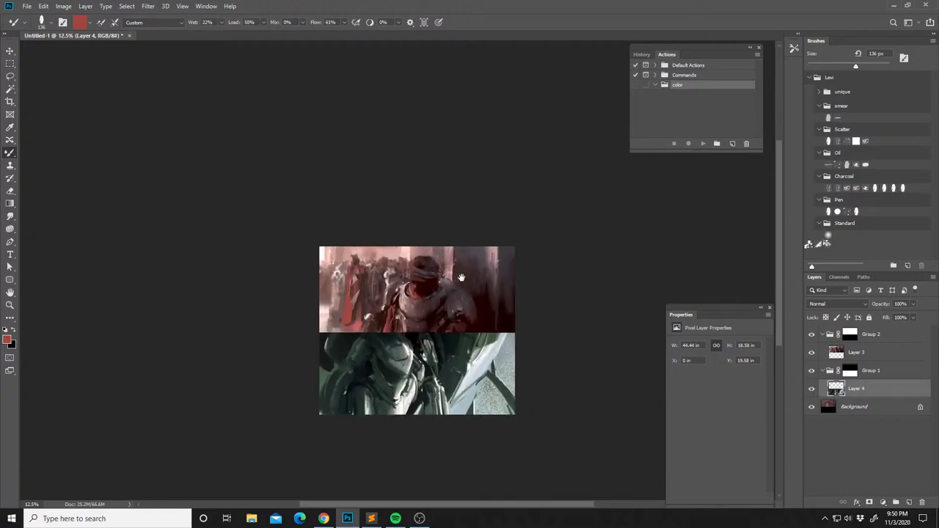
Select the knight layer, sample the pale pink behind the crowd and set a soft round brush to 2165 px.
{"action": "left_click", "coordinate": [825, 355]}
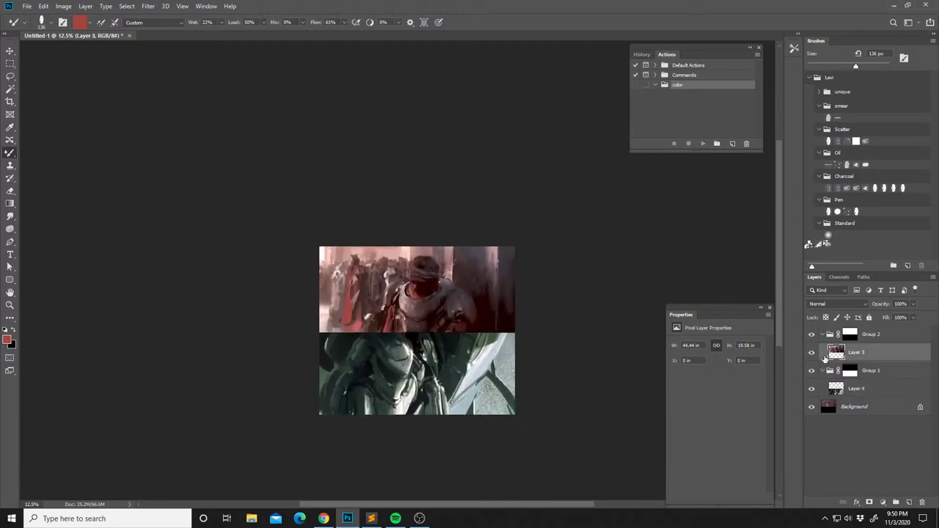
{"action": "key", "text": "l"}
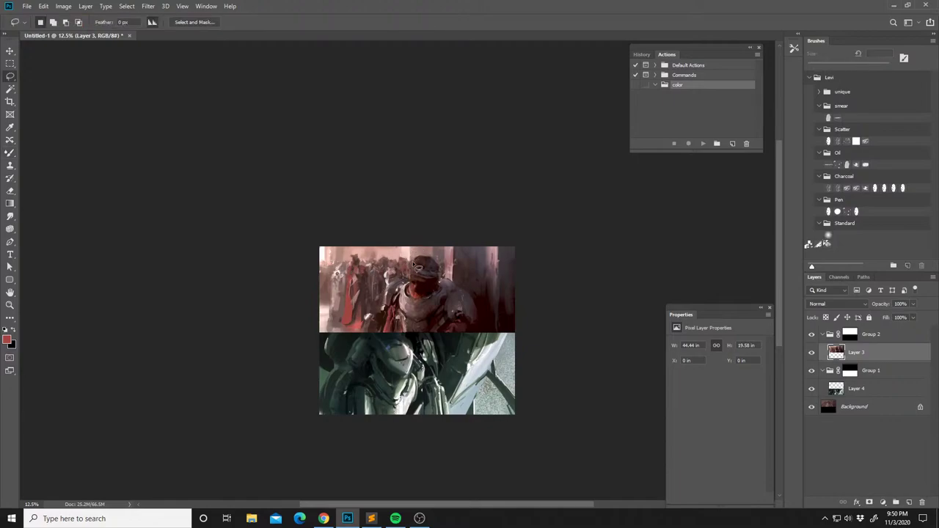
{"action": "key", "text": "b"}
{"action": "left_click", "coordinate": [340, 264], "text": "alt"}
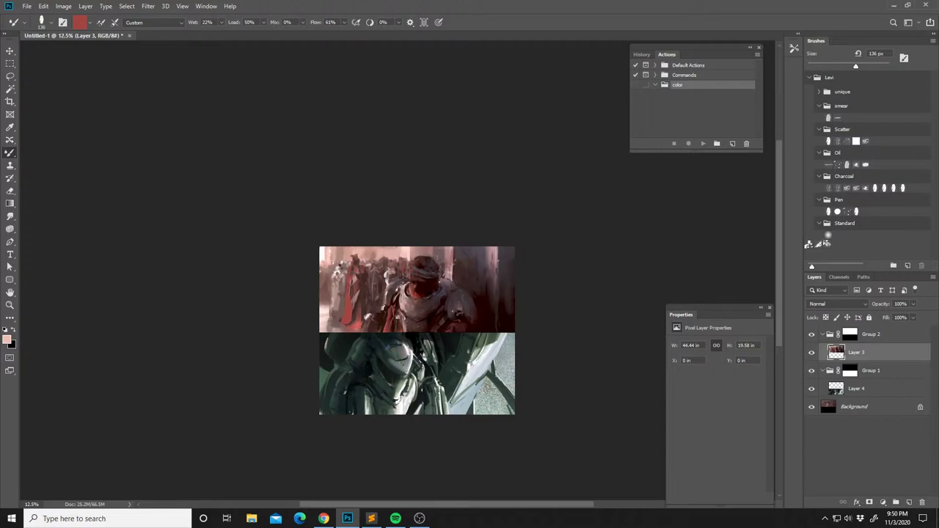
{"action": "right_click", "coordinate": [341, 265]}
{"action": "left_click", "coordinate": [410, 289]}
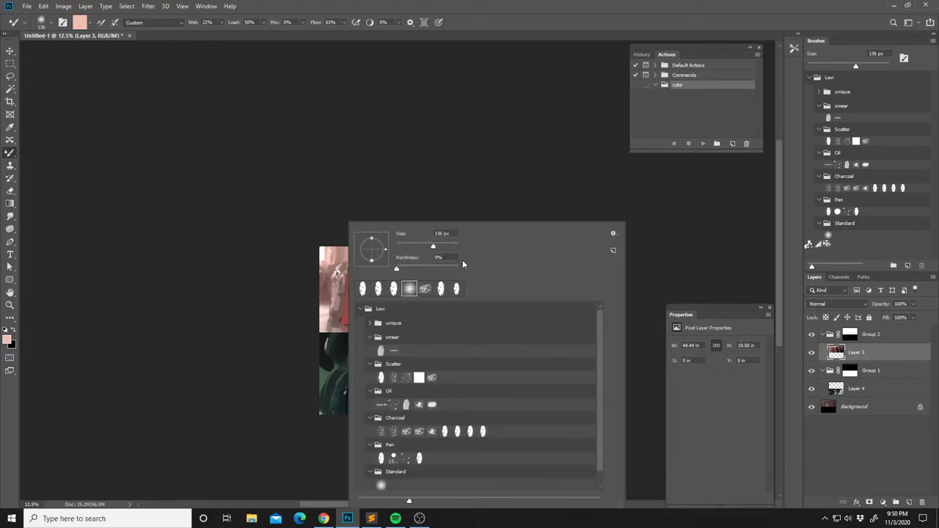
{"action": "left_click_drag", "start_coordinate": [434, 246], "coordinate": [454, 246]}
{"action": "left_click", "coordinate": [459, 158]}
Add a new layer above the knight layer and paint a soft pale pink haze over the background crowd.
{"action": "key", "text": "ctrl+shift+n"}
{"action": "key", "text": "Return"}
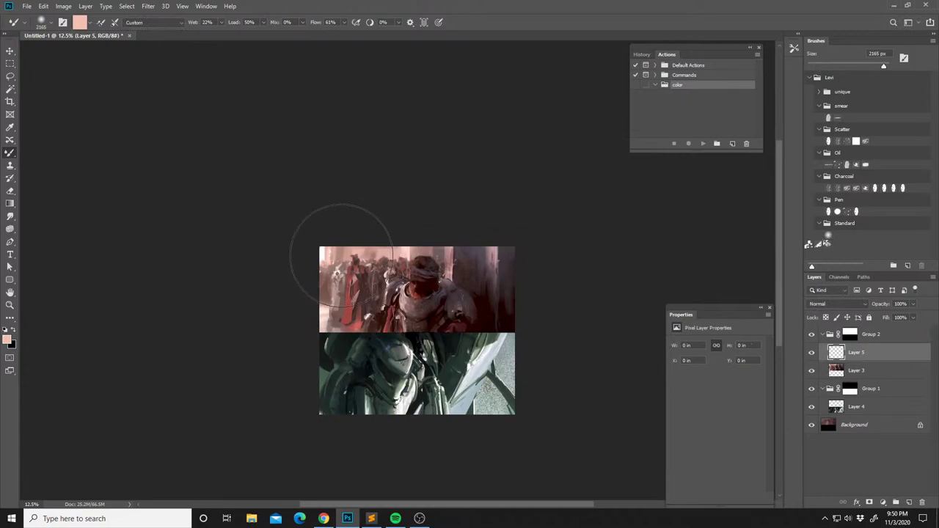
{"action": "left_click", "coordinate": [341, 256]}
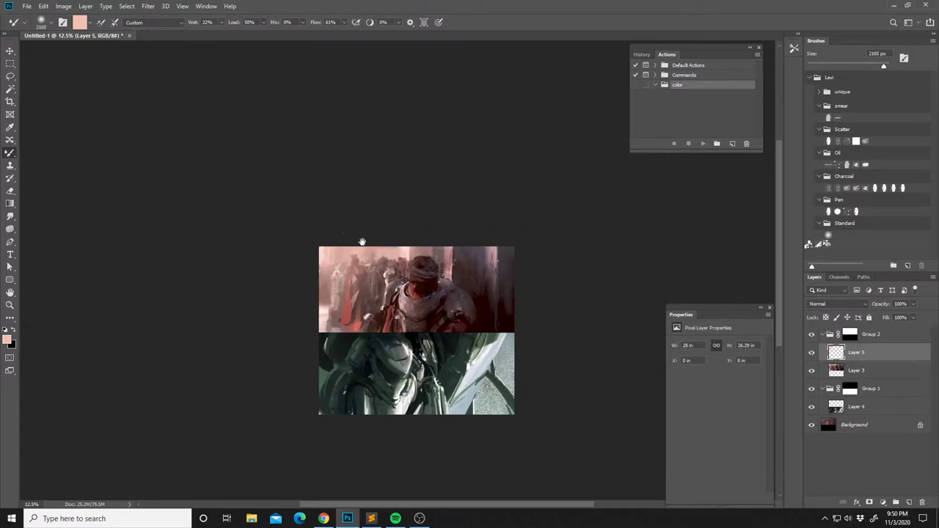
Lower the haze layer's opacity to 88% and merge it into the knight layer.
{"action": "left_click_drag", "start_coordinate": [912, 305], "coordinate": [904, 318]}
{"action": "left_click_drag", "start_coordinate": [454, 296], "coordinate": [458, 322]}
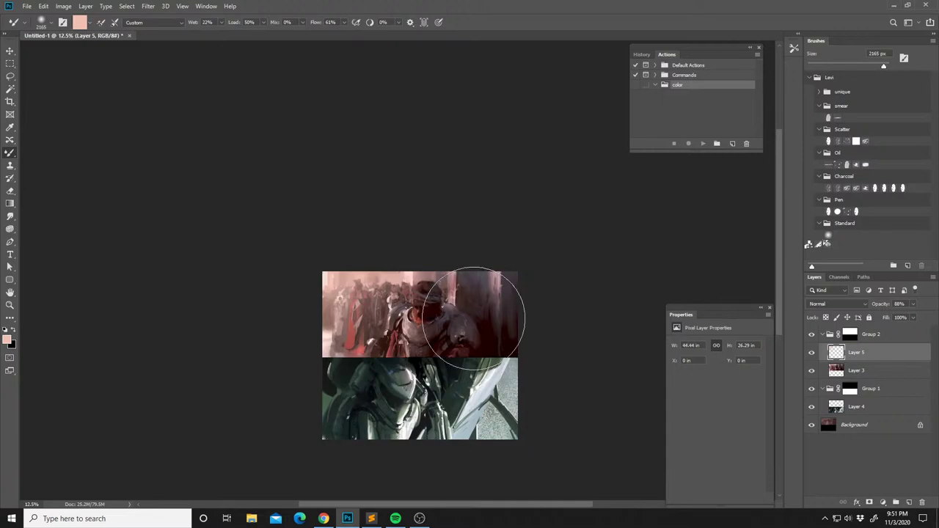
{"action": "key", "text": "ctrl+e"}
Flip the canvas horizontally to check the hazed knight painting against the armored figure.
{"action": "key", "text": "l"}
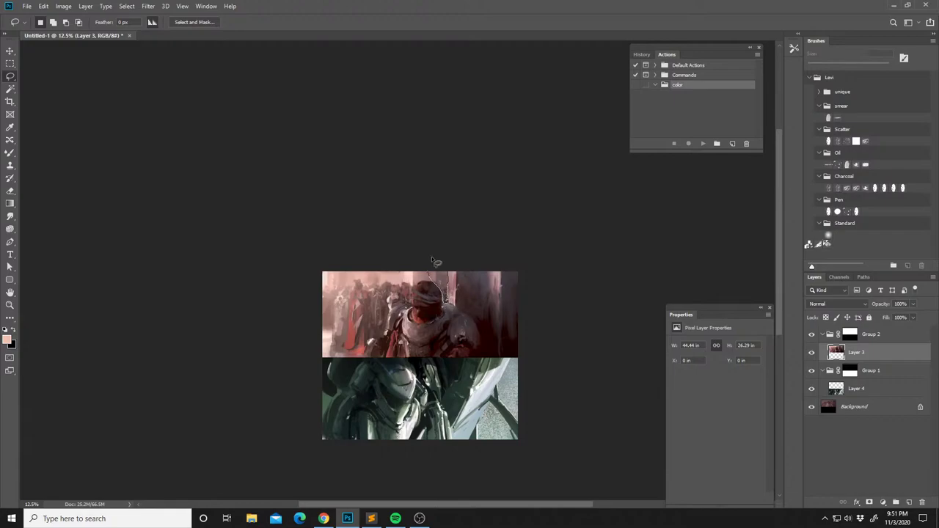
{"action": "key", "text": "b"}
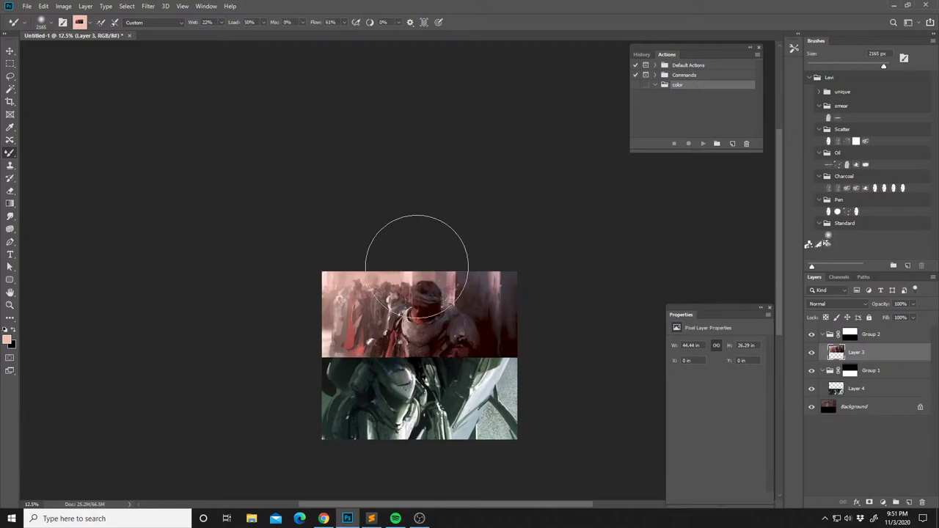
{"action": "key", "text": "ctrl+shift+h"}
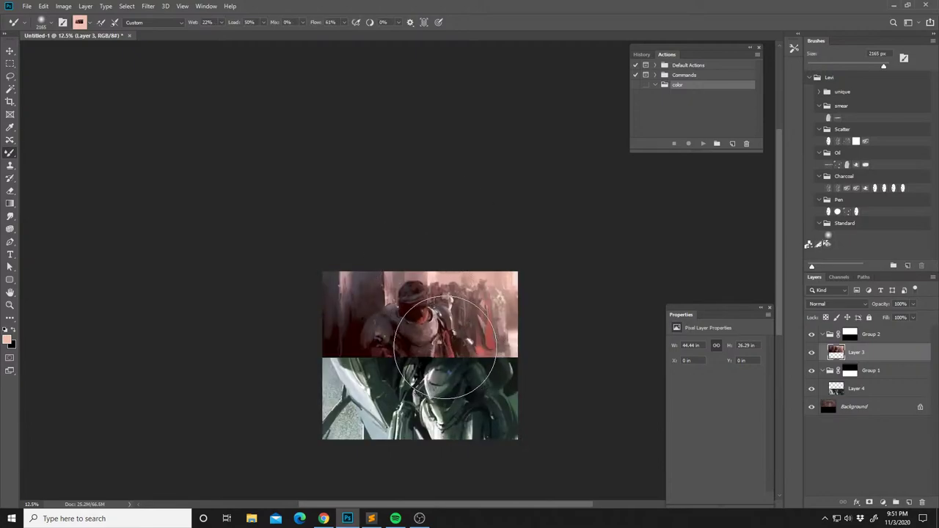
{"action": "left_click_drag", "start_coordinate": [446, 348], "coordinate": [460, 341]}
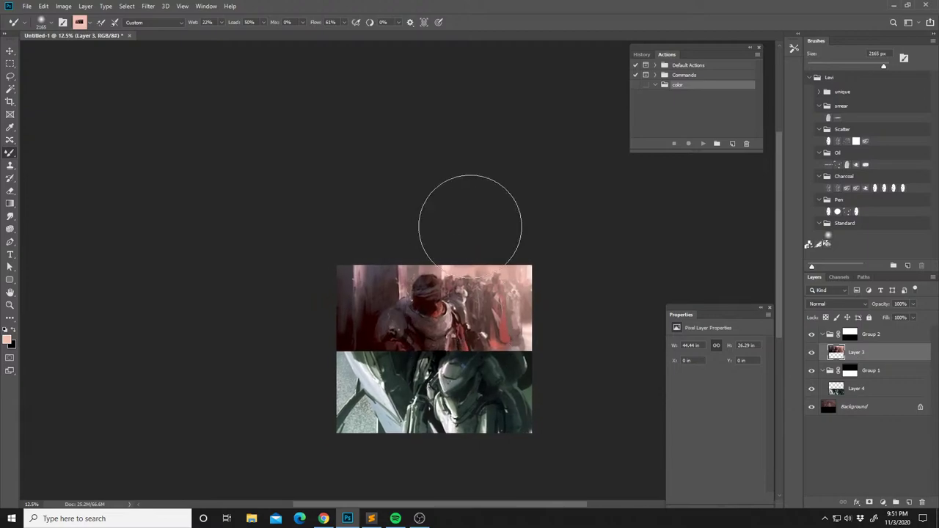
Raise the knight layer's saturation moderately with a Hue/Saturation adjustment.
{"action": "key", "text": "ctrl+u"}
{"action": "left_click", "coordinate": [799, 295]}
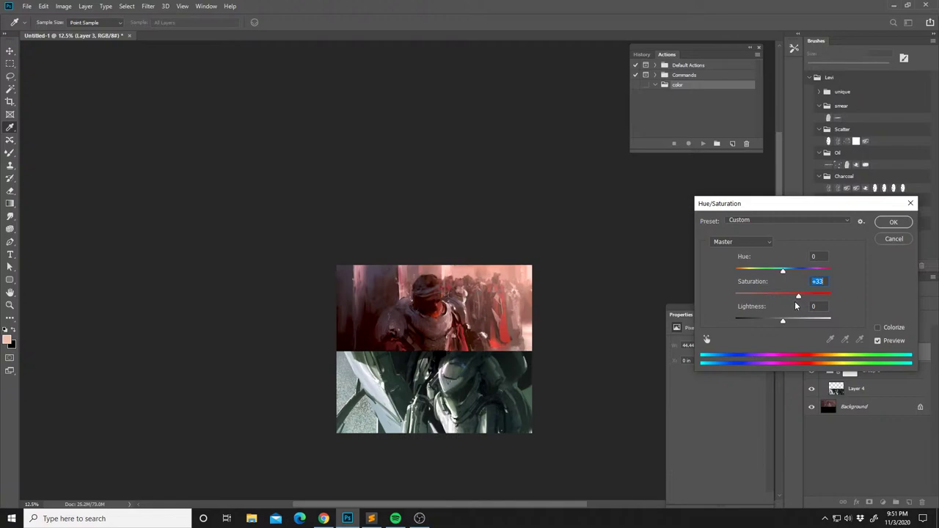
{"action": "left_click_drag", "start_coordinate": [795, 298], "coordinate": [792, 298]}
{"action": "key", "text": "Return"}
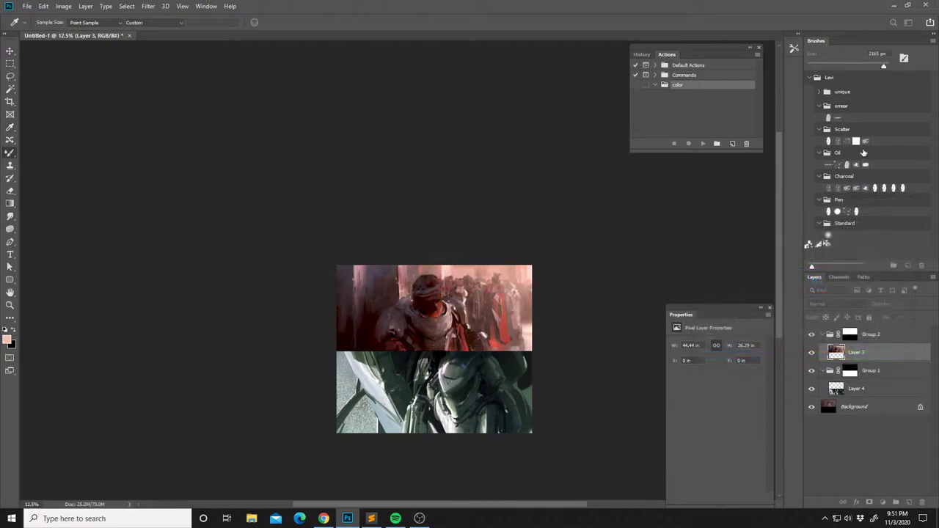
{"action": "key", "text": "b"}
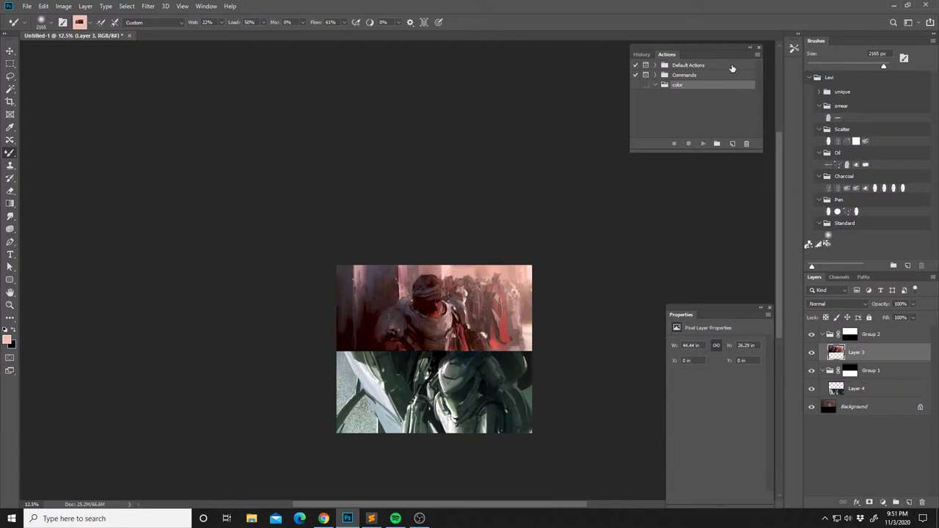
Reduce the knight layer's saturation slightly with a Vibrance adjustment.
{"action": "left_click", "coordinate": [63, 6]}
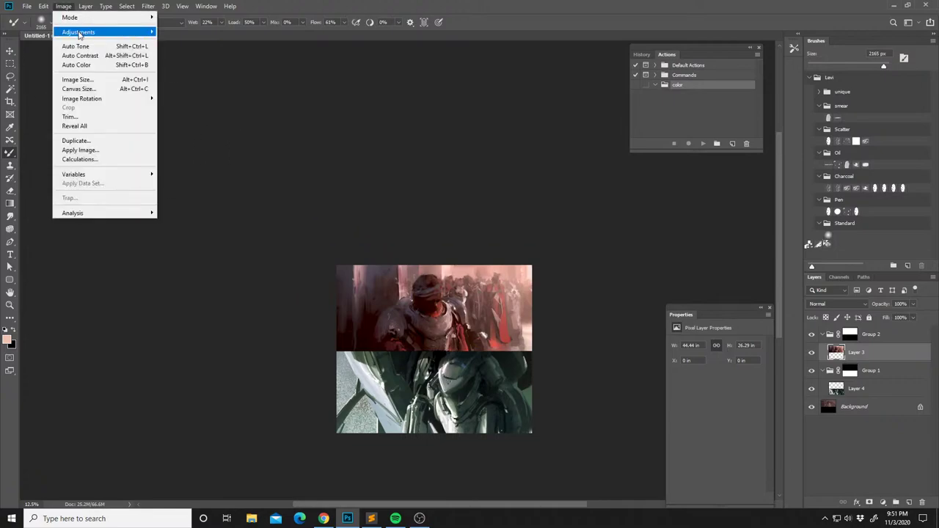
{"action": "mouse_move", "coordinate": [79, 33]}
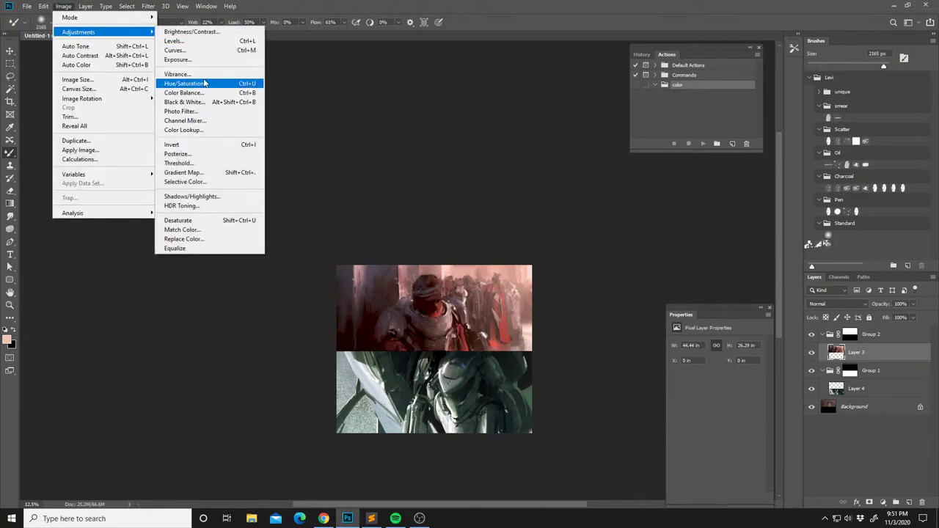
{"action": "left_click", "coordinate": [179, 74]}
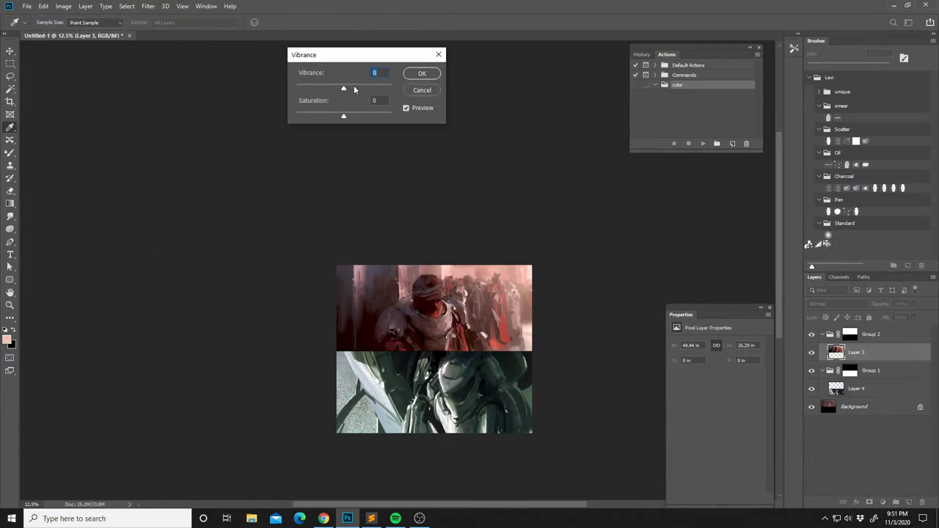
{"action": "left_click", "coordinate": [327, 117]}
{"action": "left_click", "coordinate": [334, 118]}
{"action": "key", "text": "Return"}
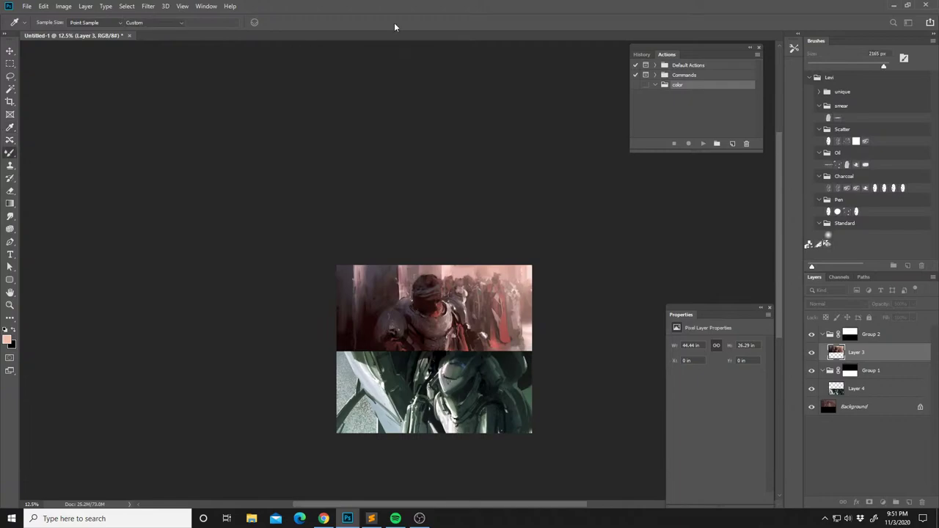
{"action": "key", "text": "b"}
Flip the canvas back horizontally and compare the two stacked paintings.
{"action": "left_click_drag", "start_coordinate": [488, 383], "coordinate": [491, 360]}
{"action": "key", "text": "ctrl+shift+h"}
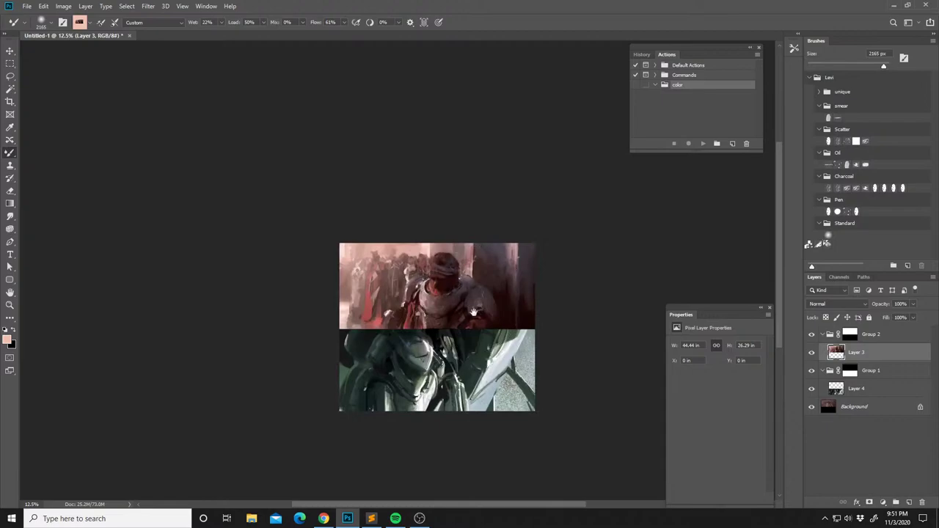
{"action": "left_click_drag", "start_coordinate": [472, 311], "coordinate": [495, 307]}
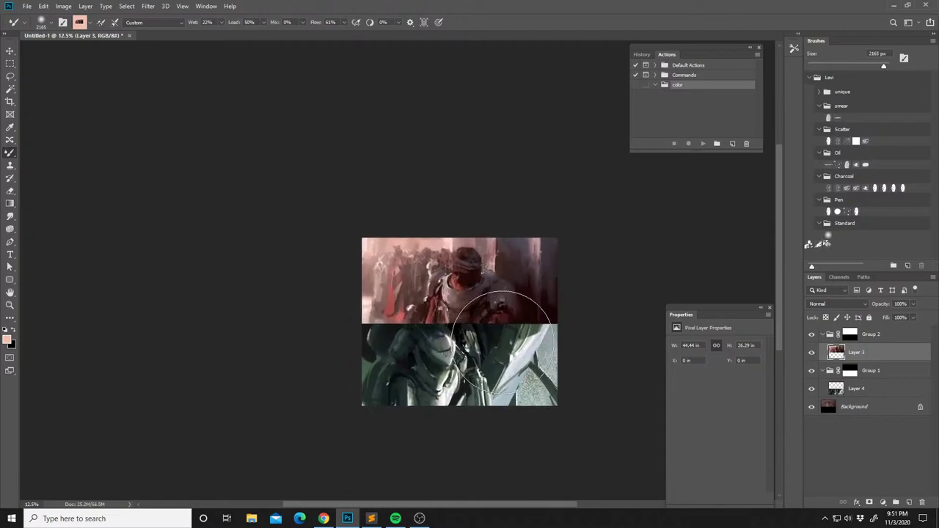
Outline the dark part of the armored figure's shield with the Polygonal Lasso.
{"action": "key", "text": "l"}
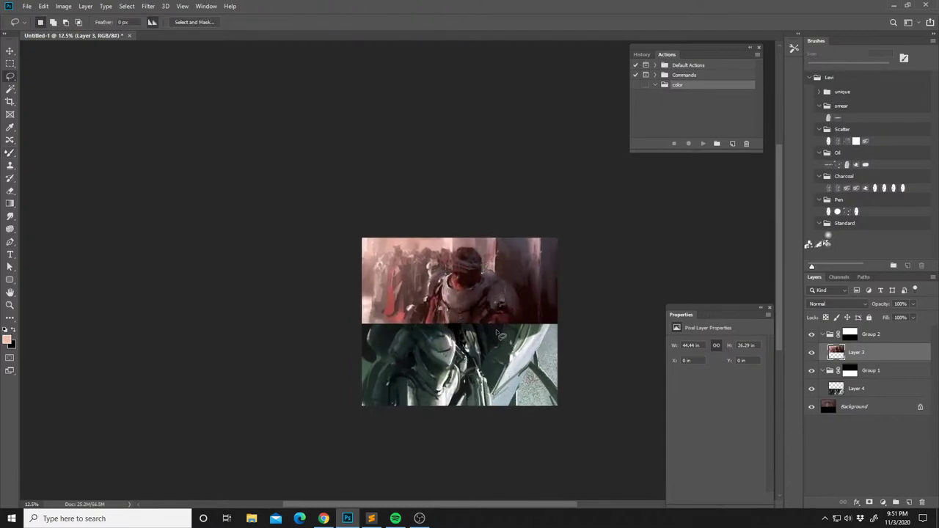
{"action": "key", "text": "shift+l"}
{"action": "left_click", "coordinate": [495, 322]}
{"action": "left_click", "coordinate": [486, 341]}
{"action": "double_click", "coordinate": [525, 360]}
Set up a Charcoal brush at about 55 px, sample the shield's dark green, and check both paintings mirrored horizontally.
{"action": "key", "text": "b"}
{"action": "right_click", "coordinate": [505, 285]}
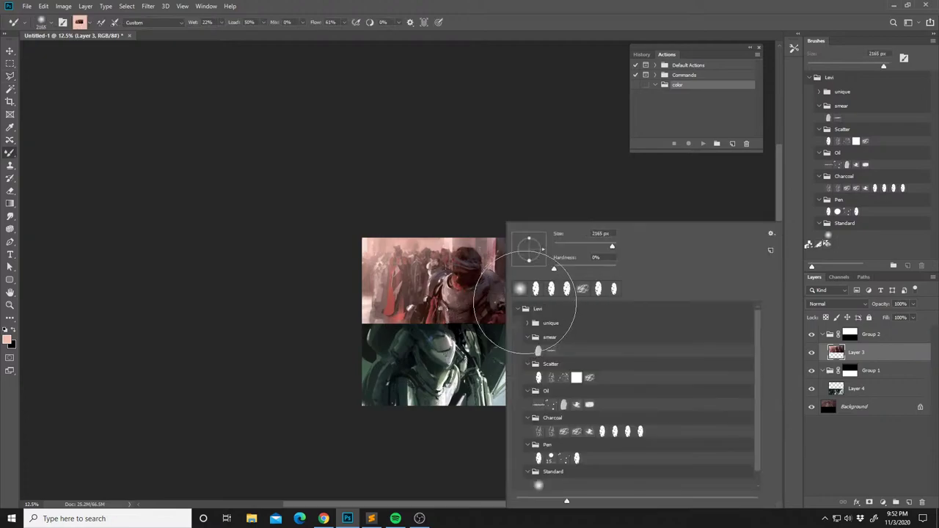
{"action": "left_click", "coordinate": [536, 289]}
{"action": "left_click", "coordinate": [570, 247]}
{"action": "left_click", "coordinate": [497, 340], "text": "alt"}
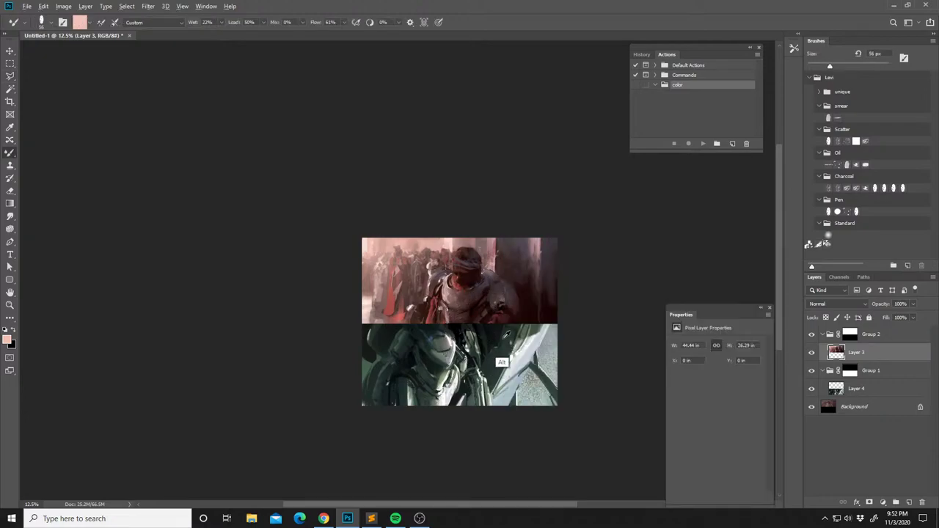
{"action": "left_click", "coordinate": [497, 337], "text": "alt"}
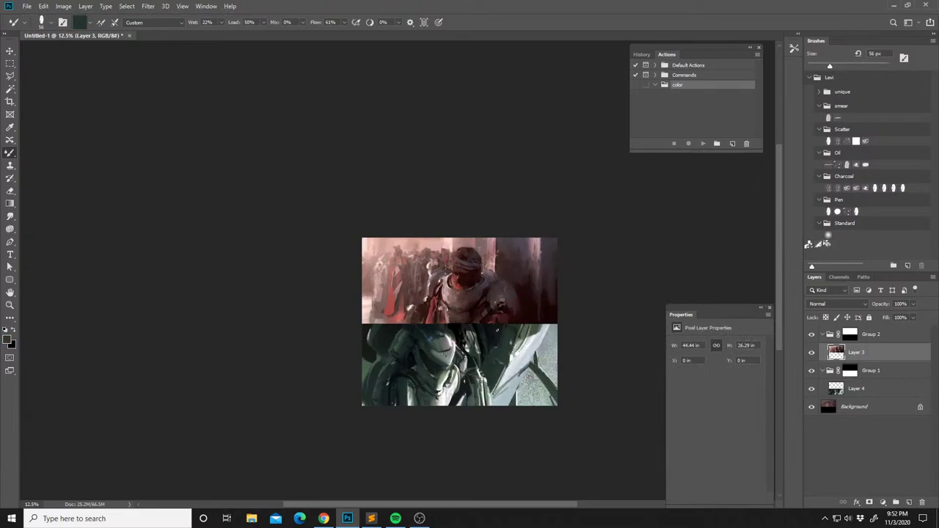
{"action": "key", "text": "s"}
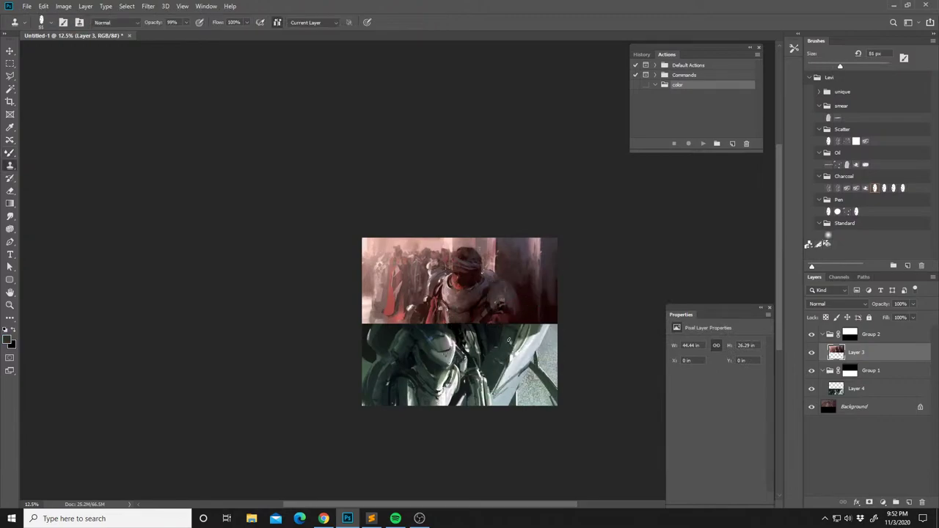
{"action": "key", "text": "b"}
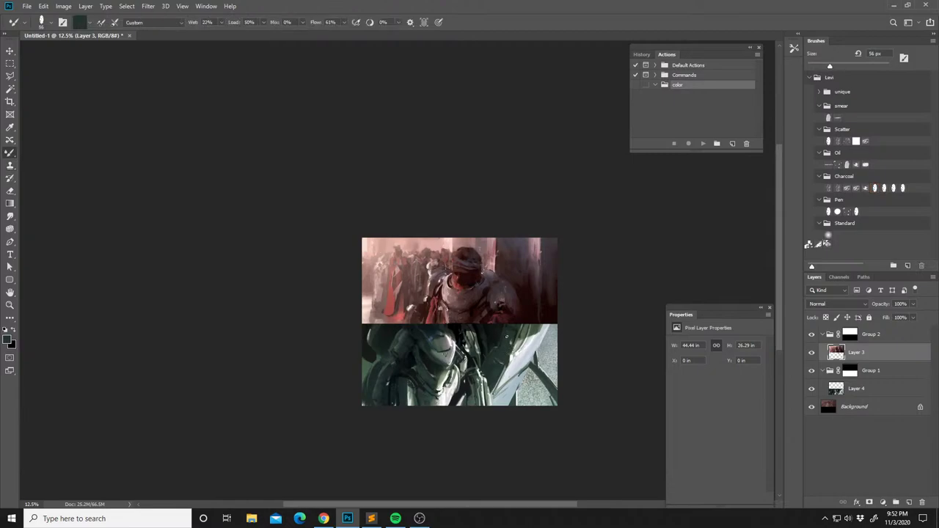
{"action": "key", "text": "shift+b"}
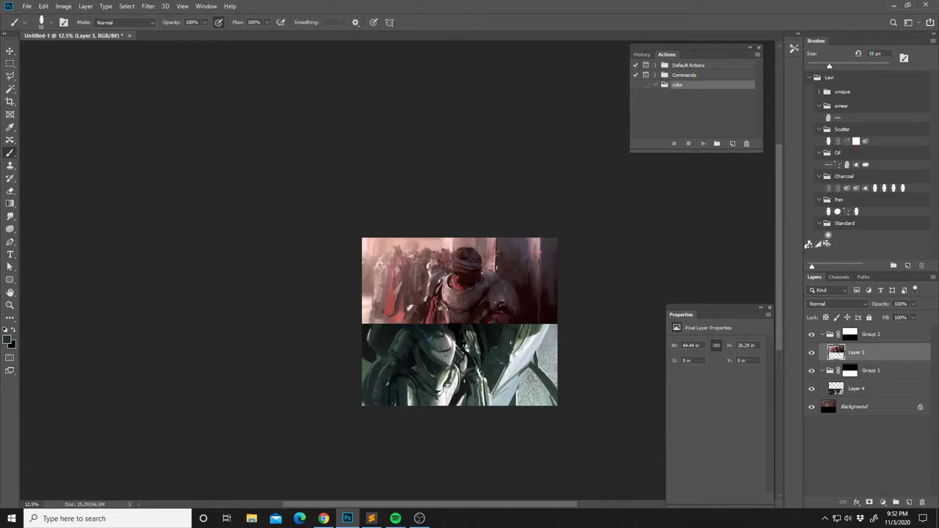
{"action": "key", "text": "ctrl+f"}
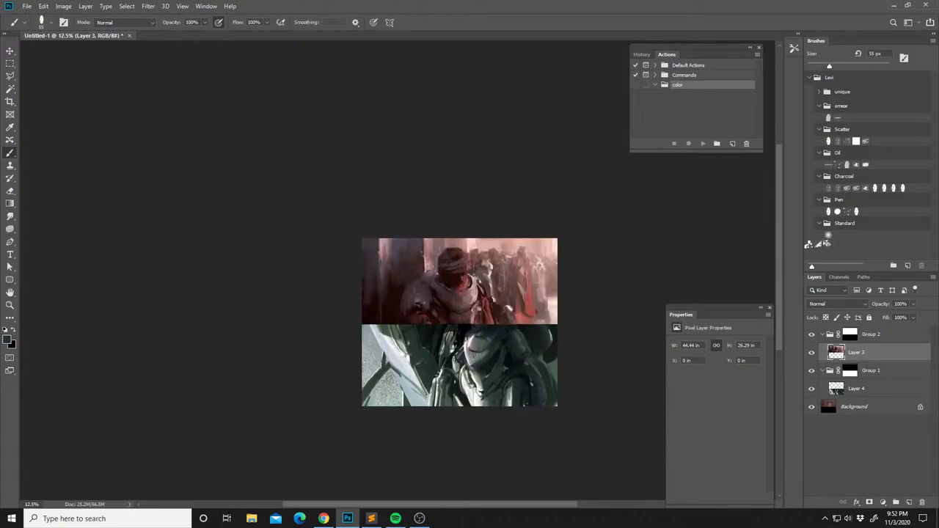
{"action": "key", "text": "ctrl+shift+h"}
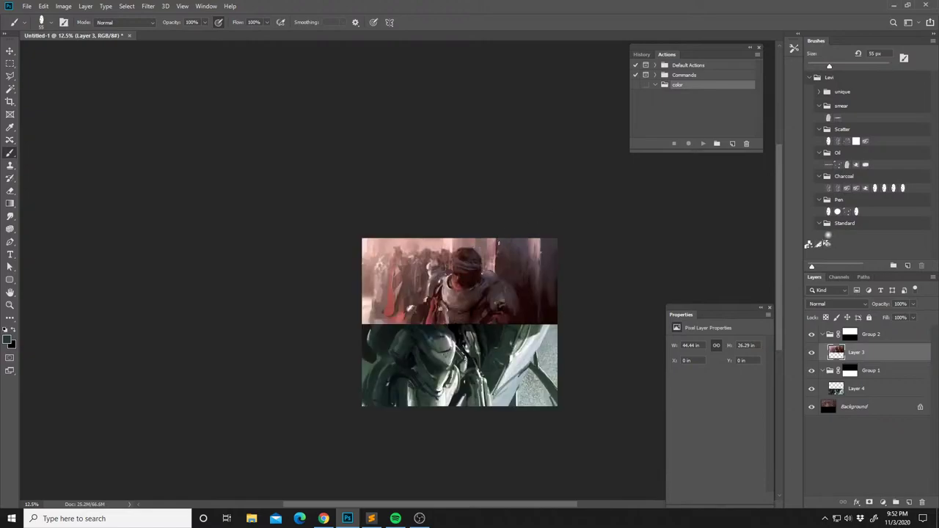
Lasso a small background patch above the crowd behind the knight and paint with sampled pale pinks.
{"action": "key", "text": "l"}
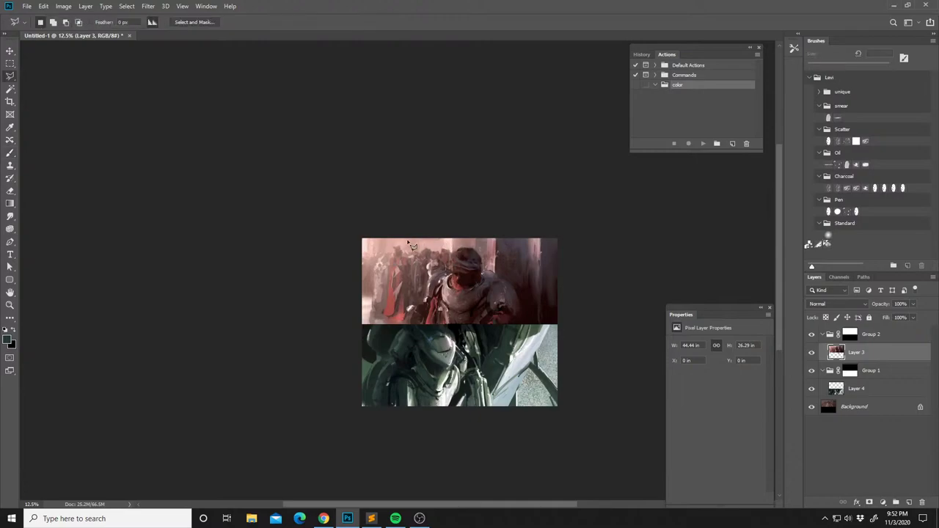
{"action": "key", "text": "shift+l"}
{"action": "key", "text": "shift+l"}
{"action": "key", "text": "b"}
{"action": "left_click", "coordinate": [426, 248], "text": "alt"}
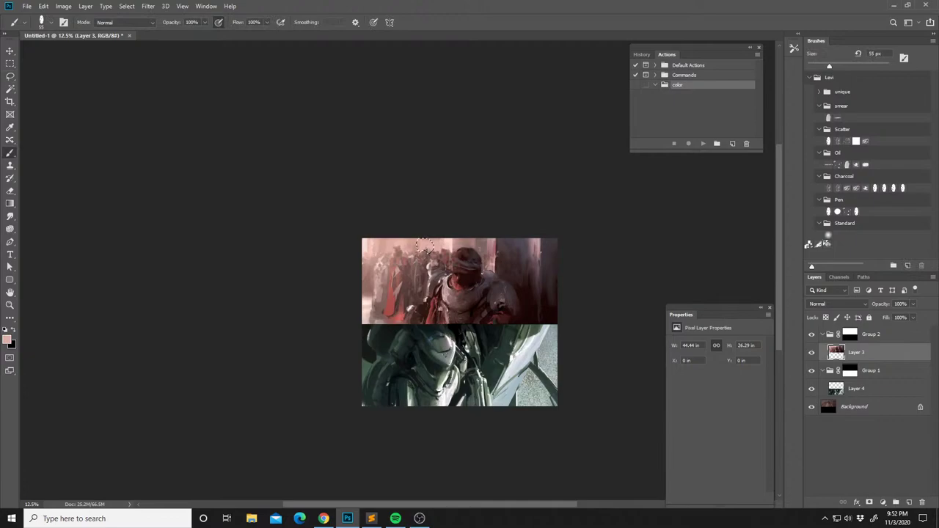
{"action": "left_click", "coordinate": [362, 247], "text": "alt"}
{"action": "left_click", "coordinate": [363, 248], "text": "alt"}
Touch up the crowd and the knight's near shoulder with reds and greys sampled from the painting.
{"action": "left_click", "coordinate": [390, 274], "text": "alt"}
{"action": "left_click", "coordinate": [439, 274], "text": "alt"}
{"action": "left_click", "coordinate": [437, 272], "text": "alt"}
{"action": "left_click", "coordinate": [440, 301], "text": "alt"}
{"action": "left_click", "coordinate": [439, 297], "text": "alt"}
On Layer 4, paint the dark part of the armored figure's shield with sampled black and a 26 px brush.
{"action": "left_click_drag", "start_coordinate": [465, 347], "coordinate": [467, 322]}
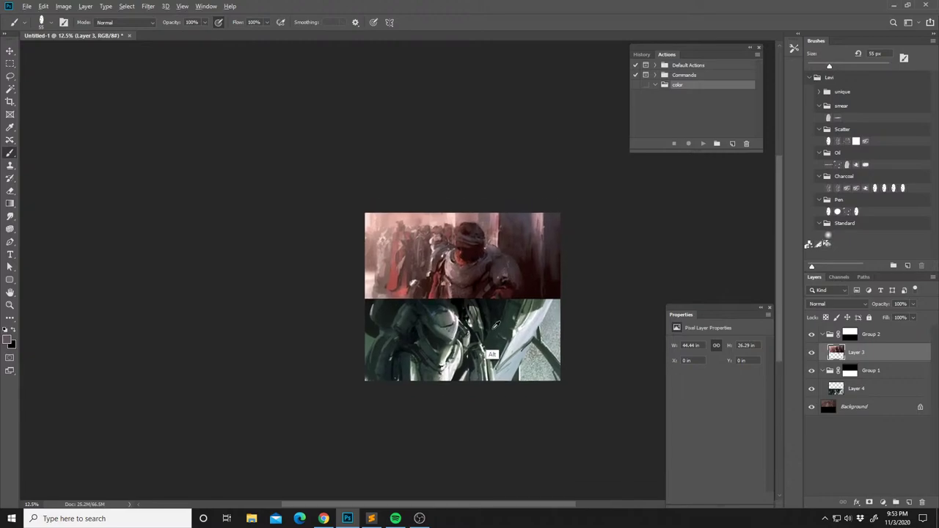
{"action": "left_click_drag", "start_coordinate": [492, 329], "coordinate": [489, 343]}
{"action": "left_click", "coordinate": [485, 328], "text": "alt"}
{"action": "left_click", "coordinate": [836, 389]}
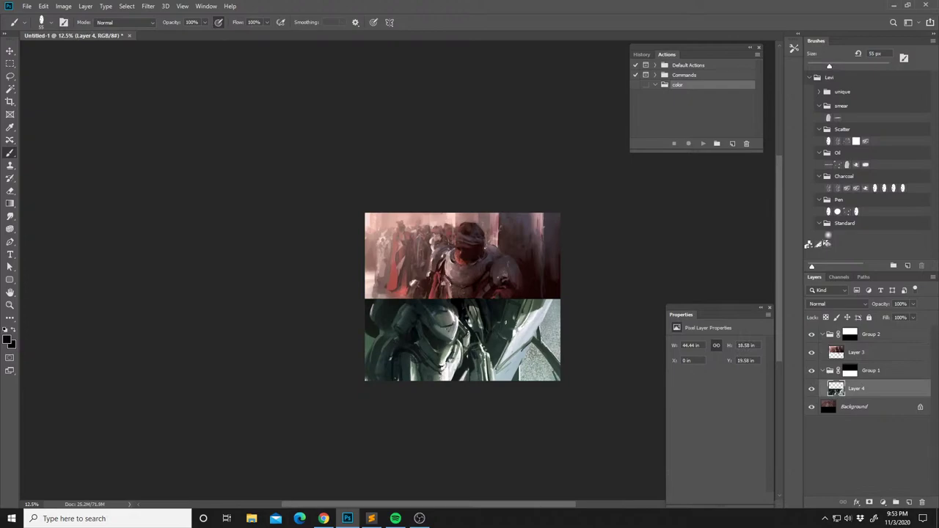
{"action": "right_click", "coordinate": [510, 326]}
{"action": "left_click", "coordinate": [565, 247]}
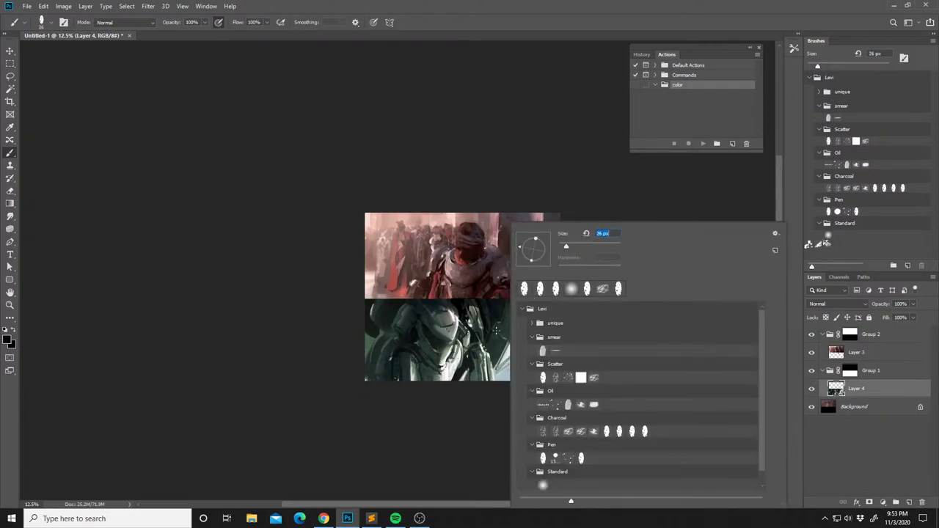
{"action": "left_click", "coordinate": [497, 330]}
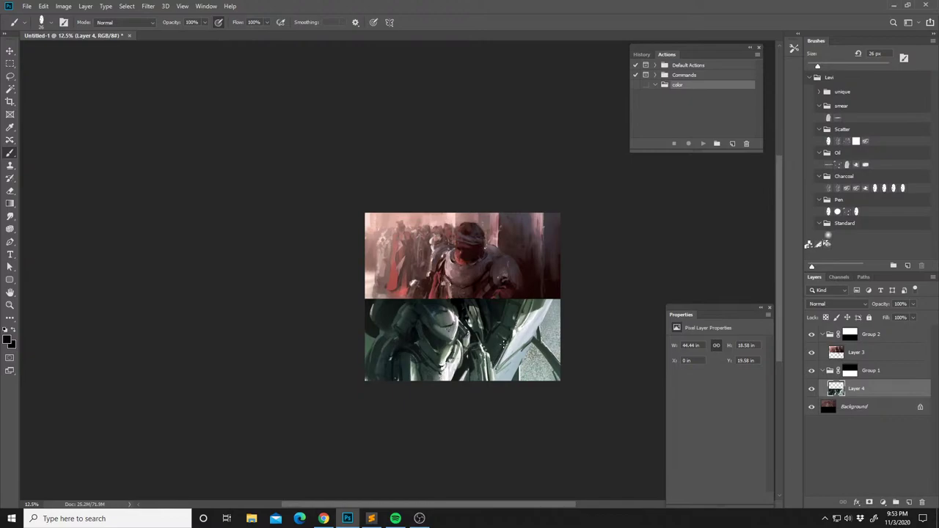
Flip the canvas horizontally and try to paint the knight's shoulder on Layer 4 with the brush in Normal mode.
{"action": "key", "text": "ctrl+shift+h"}
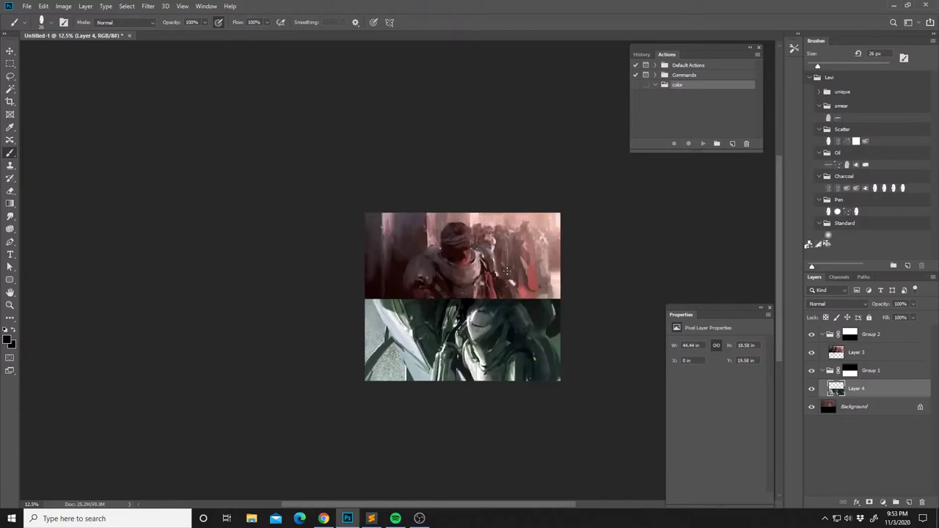
{"action": "scroll", "coordinate": [507, 272], "scroll_direction": "up", "scroll_amount": 4}
{"action": "right_click", "coordinate": [509, 258]}
{"action": "left_click", "coordinate": [700, 311]}
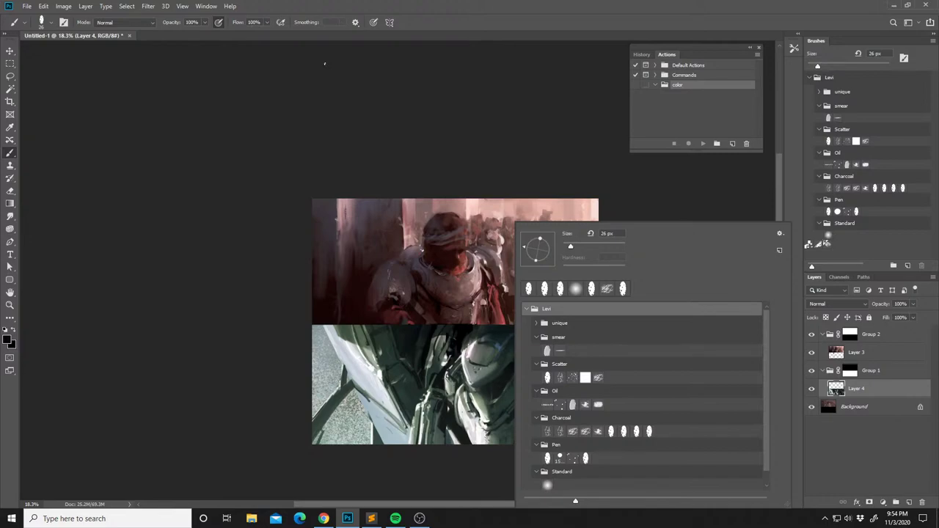
{"action": "left_click", "coordinate": [324, 63]}
{"action": "left_click_drag", "start_coordinate": [433, 280], "coordinate": [408, 260]}
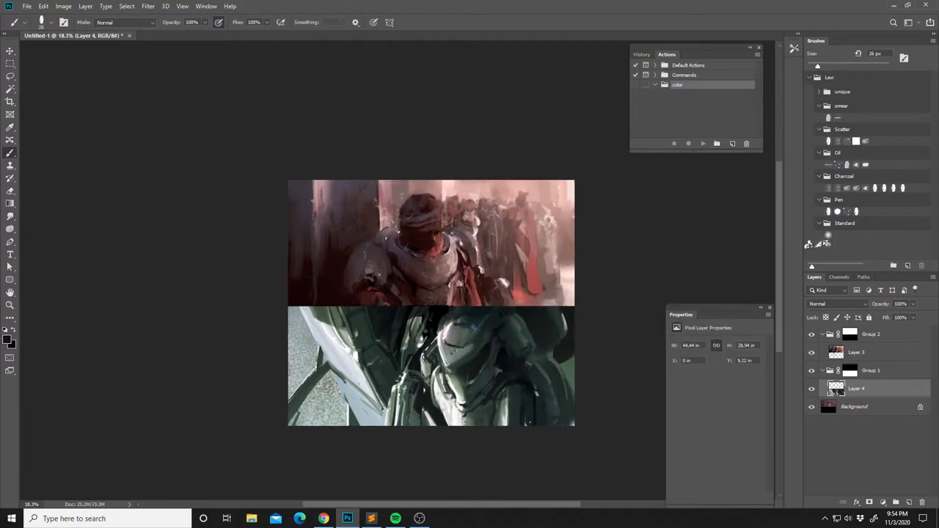
{"action": "left_click", "coordinate": [390, 237]}
{"action": "left_click", "coordinate": [390, 238]}
{"action": "right_click", "coordinate": [396, 228], "text": "shift"}
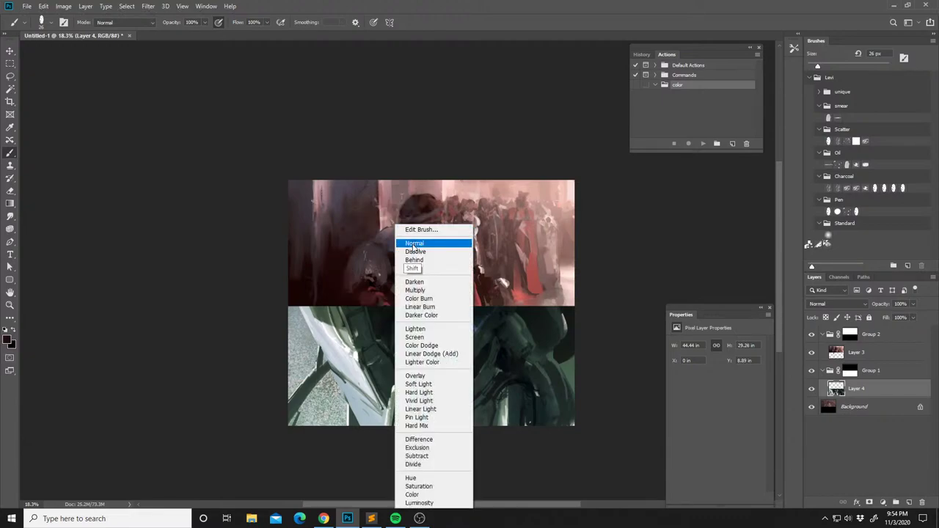
{"action": "left_click", "coordinate": [413, 246]}
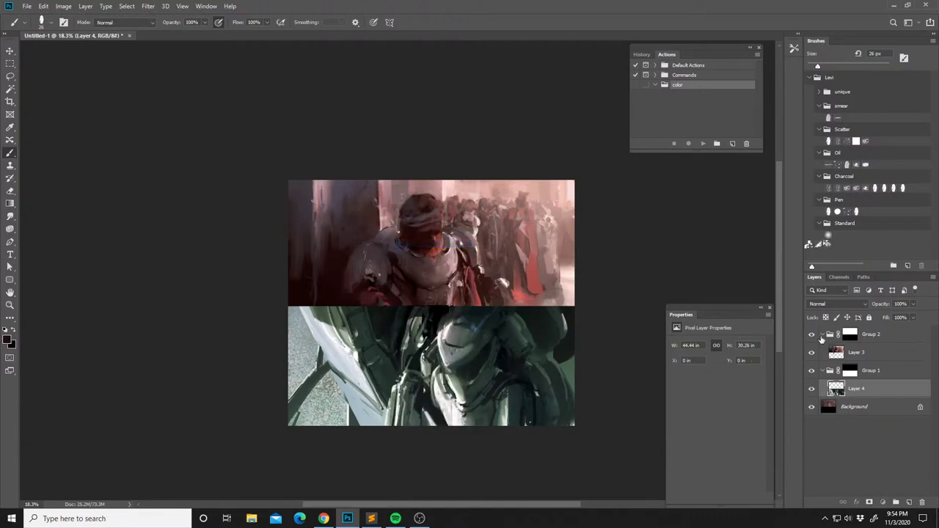
On Layer 3, refine the knight's shadowed shoulder armor with sampled dark tones and flip the canvas back horizontally.
{"action": "left_click", "coordinate": [830, 347]}
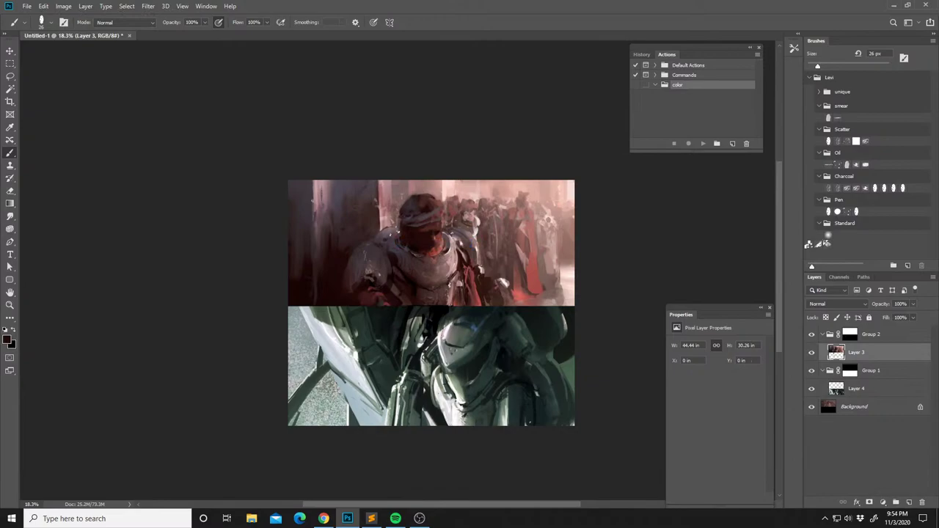
{"action": "left_click", "coordinate": [385, 249], "text": "alt"}
{"action": "left_click", "coordinate": [383, 264], "text": "alt"}
{"action": "key", "text": "ctrl+shift+h"}
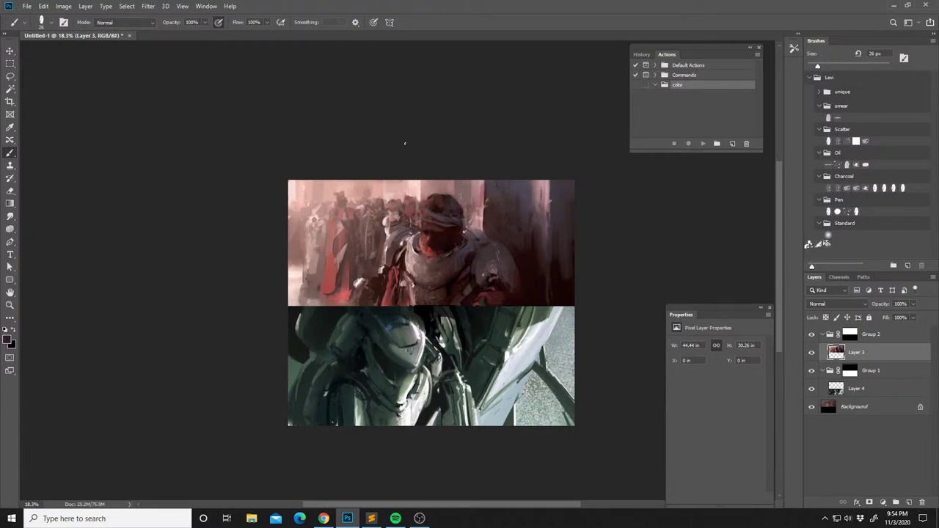
Refine the knight's crowd-side shoulder and the soldier beside his head with colors sampled from the painting.
{"action": "left_click", "coordinate": [390, 256], "text": "alt"}
{"action": "left_click", "coordinate": [389, 249], "text": "alt"}
{"action": "left_click", "coordinate": [390, 234], "text": "alt"}
{"action": "left_click", "coordinate": [393, 206], "text": "alt"}
{"action": "left_click", "coordinate": [387, 210], "text": "alt"}
{"action": "left_click", "coordinate": [385, 204], "text": "alt"}
{"action": "left_click", "coordinate": [386, 210], "text": "alt"}
{"action": "left_click", "coordinate": [388, 199], "text": "alt"}
Repaint the head and cloak of the red-cloaked figure in the crowd with sampled tones.
{"action": "left_click", "coordinate": [347, 198], "text": "alt"}
{"action": "left_click", "coordinate": [345, 207], "text": "alt"}
{"action": "left_click", "coordinate": [342, 207], "text": "alt"}
{"action": "left_click", "coordinate": [334, 244], "text": "alt"}
Switch to Spotify, play "Send Me An Angel" from the 80ies playlist, and return to Photoshop.
{"action": "key", "text": "alt+Tab"}
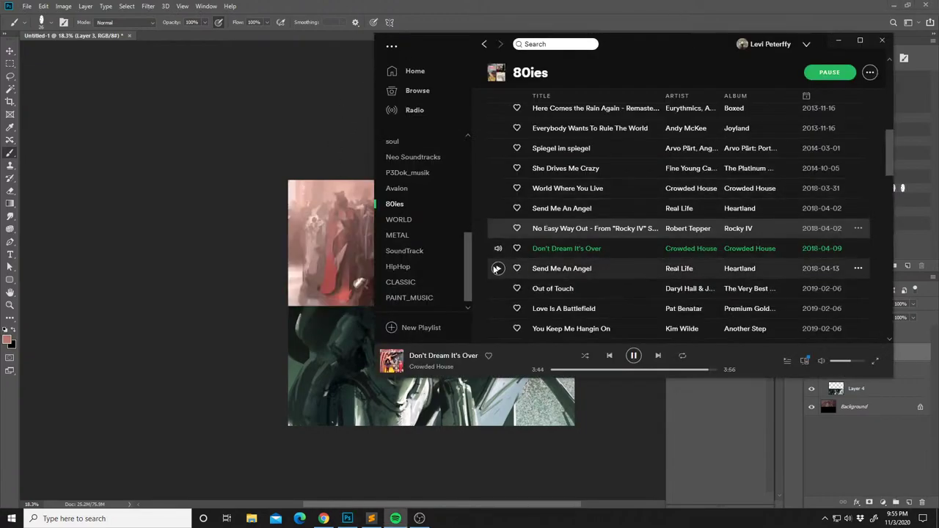
{"action": "left_click", "coordinate": [497, 268]}
{"action": "key", "text": "alt+Tab"}
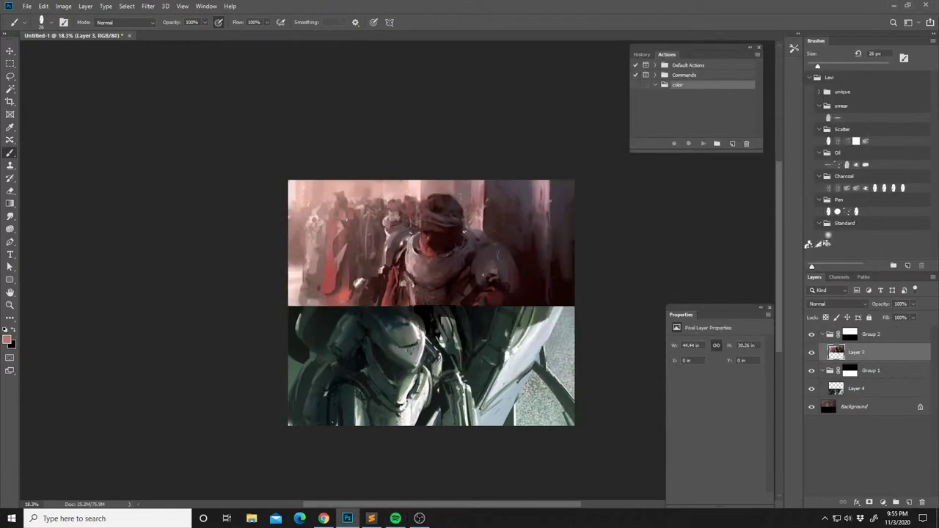
{"action": "key", "text": "alt+Tab"}
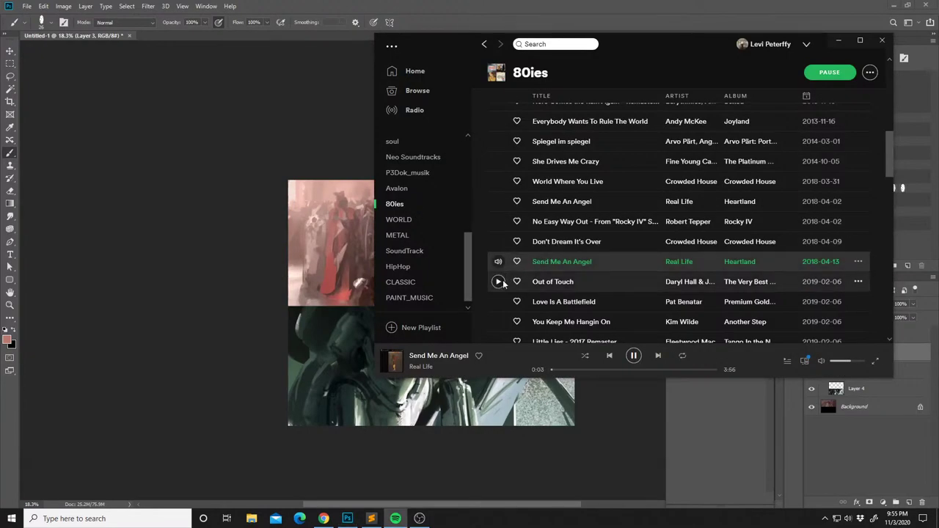
{"action": "key", "text": "alt+Tab"}
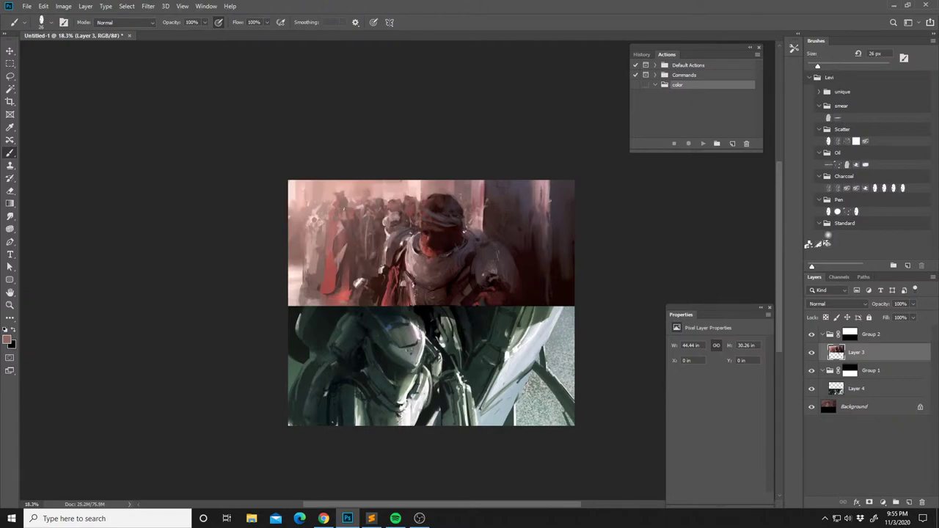
Shape the heads of the crowd around the red-cloaked figure with sampled dark tones and background pinks.
{"action": "left_click", "coordinate": [358, 211], "text": "alt"}
{"action": "left_click", "coordinate": [358, 209], "text": "alt"}
{"action": "left_click", "coordinate": [359, 208], "text": "alt"}
{"action": "left_click", "coordinate": [353, 211], "text": "alt"}
{"action": "left_click_drag", "start_coordinate": [337, 214], "coordinate": [340, 203]}
{"action": "left_click", "coordinate": [322, 199], "text": "alt"}
{"action": "left_click", "coordinate": [323, 197], "text": "alt"}
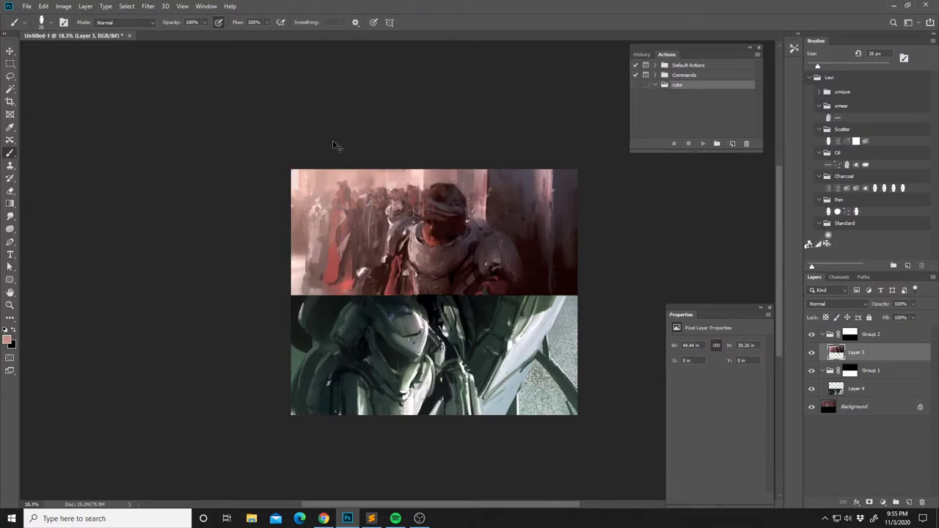
Flip the canvas horizontally and clean up the haze above the crowd's heads with sampled pinks.
{"action": "key", "text": "ctrl+shift+h"}
{"action": "left_click_drag", "start_coordinate": [442, 232], "coordinate": [433, 233]}
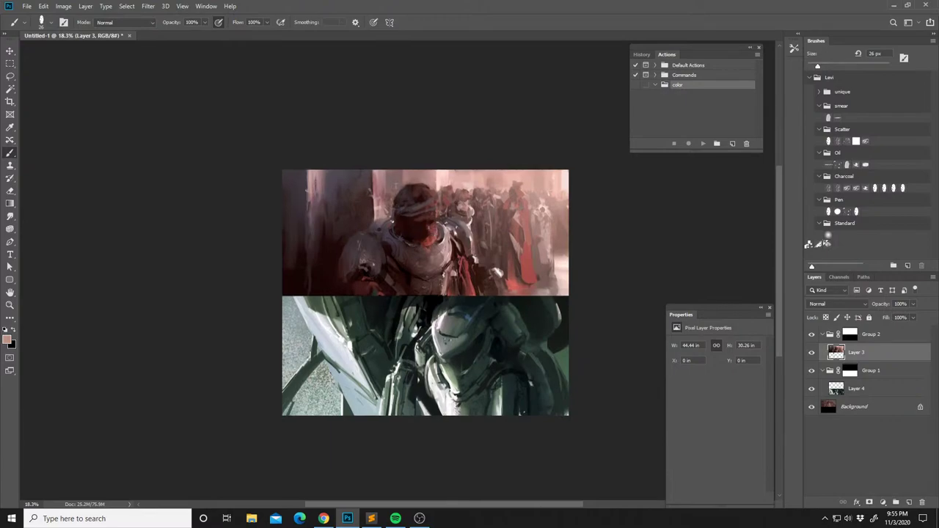
{"action": "left_click", "coordinate": [484, 192], "text": "alt"}
{"action": "key", "text": "alt"}
{"action": "left_click", "coordinate": [512, 192], "text": "alt"}
{"action": "left_click", "coordinate": [506, 197], "text": "alt"}
{"action": "left_click_drag", "start_coordinate": [516, 183], "coordinate": [488, 183]}
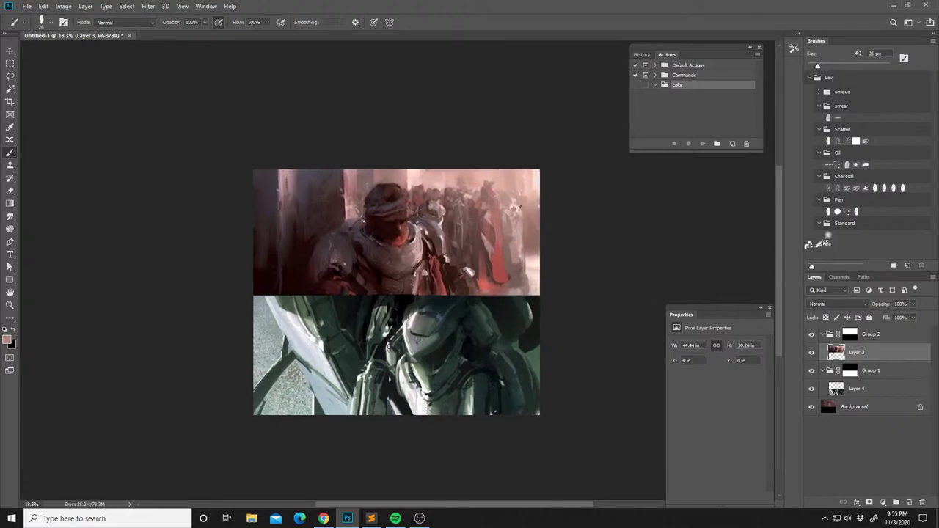
Refine the pale figure at the outer edge of the crowd with sampled pinks and greys.
{"action": "left_click", "coordinate": [514, 205], "text": "alt"}
{"action": "left_click", "coordinate": [506, 197], "text": "alt"}
{"action": "left_click", "coordinate": [514, 239], "text": "alt"}
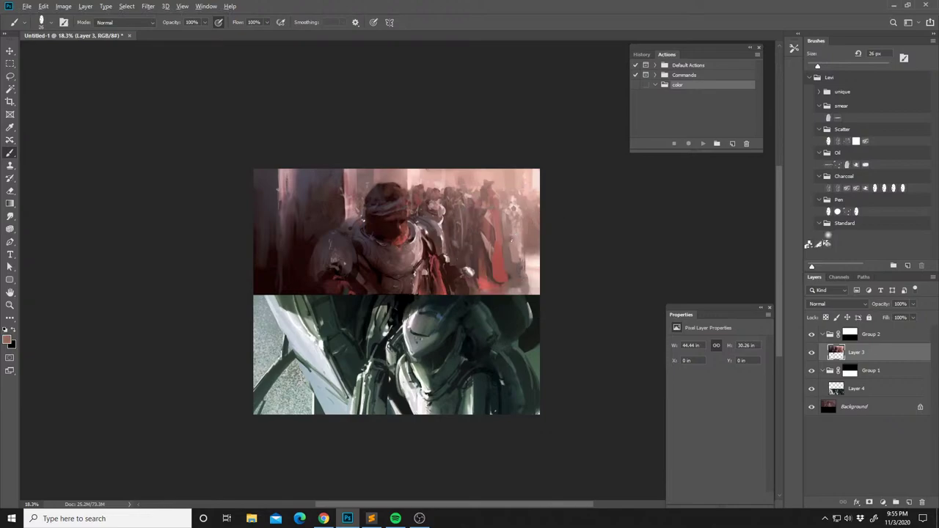
{"action": "left_click", "coordinate": [514, 243], "text": "alt"}
{"action": "left_click", "coordinate": [503, 274], "text": "alt"}
Refine the red-cloaked figure's cloak and its dark folds with sampled reds, and flip the canvas back horizontally.
{"action": "left_click", "coordinate": [501, 234], "text": "alt"}
{"action": "mouse_move", "coordinate": [501, 236]}
{"action": "left_mouse_down"}
{"action": "mouse_move", "coordinate": [500, 252]}
{"action": "mouse_move", "coordinate": [489, 244]}
{"action": "mouse_move", "coordinate": [491, 216]}
{"action": "left_mouse_up"}
{"action": "left_click", "coordinate": [495, 241], "text": "alt"}
{"action": "left_click", "coordinate": [494, 239], "text": "alt"}
{"action": "left_click", "coordinate": [492, 236], "text": "alt"}
{"action": "left_click", "coordinate": [489, 233], "text": "alt"}
{"action": "left_click", "coordinate": [497, 214], "text": "alt"}
{"action": "left_click", "coordinate": [489, 218], "text": "alt"}
{"action": "left_click", "coordinate": [488, 214], "text": "alt"}
{"action": "left_click", "coordinate": [494, 249], "text": "alt"}
{"action": "left_click", "coordinate": [501, 244], "text": "alt"}
{"action": "left_click", "coordinate": [499, 258], "text": "alt"}
{"action": "key", "text": "ctrl+f"}
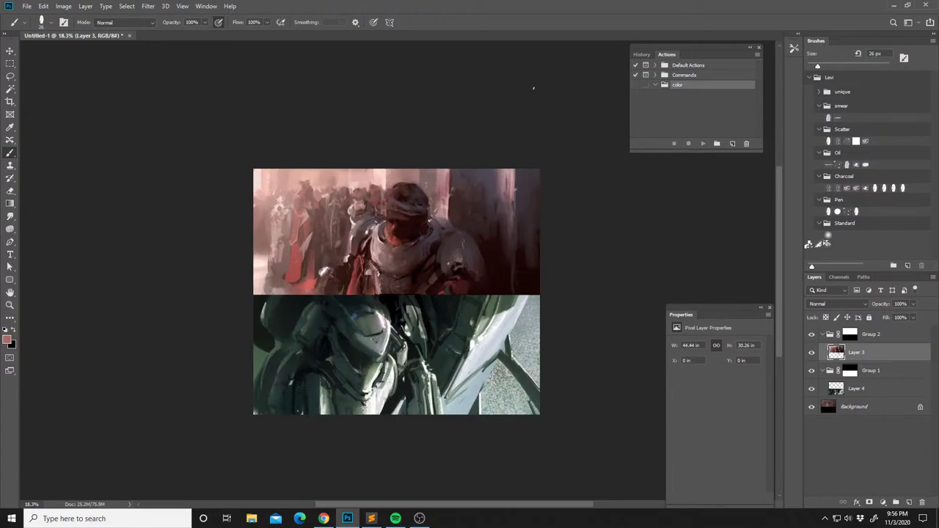
Refine the knight's collar, crowd-side shoulder and arm with sampled reds and dark tones.
{"action": "left_click_drag", "start_coordinate": [404, 275], "coordinate": [432, 279]}
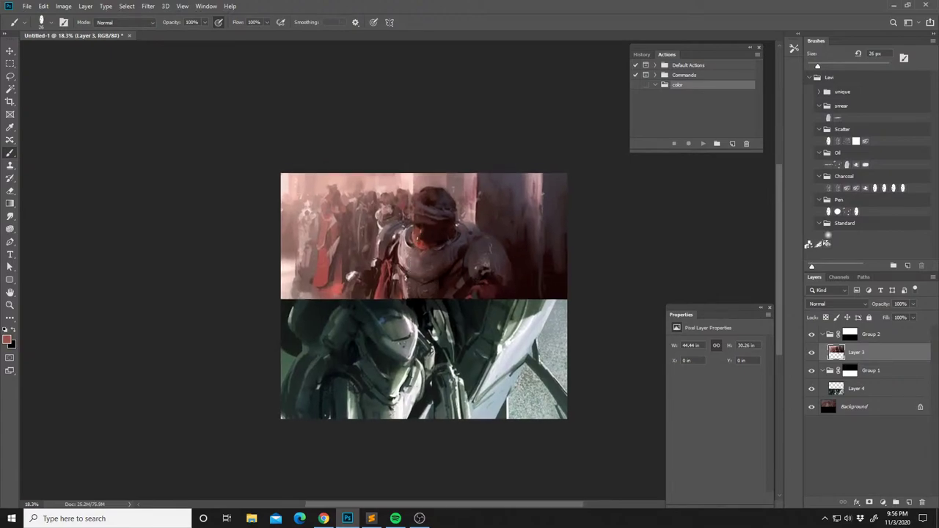
{"action": "key", "text": "alt"}
{"action": "left_click", "coordinate": [404, 233], "text": "alt"}
{"action": "left_click", "coordinate": [402, 232], "text": "alt"}
{"action": "left_click", "coordinate": [400, 239], "text": "alt"}
{"action": "left_click_drag", "start_coordinate": [386, 237], "coordinate": [385, 242]}
{"action": "left_click", "coordinate": [385, 256], "text": "alt"}
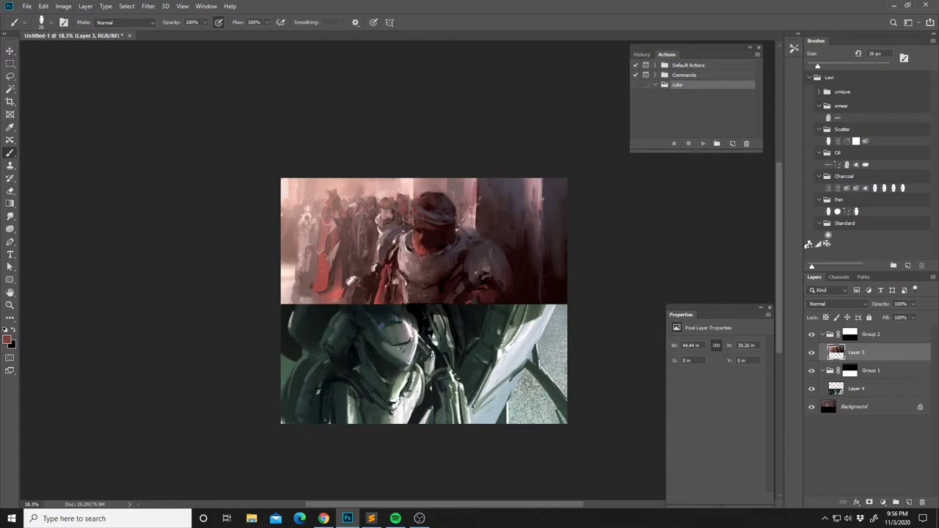
{"action": "left_click", "coordinate": [385, 263], "text": "alt"}
{"action": "left_click", "coordinate": [373, 285], "text": "alt"}
{"action": "left_click_drag", "start_coordinate": [375, 280], "coordinate": [366, 248]}
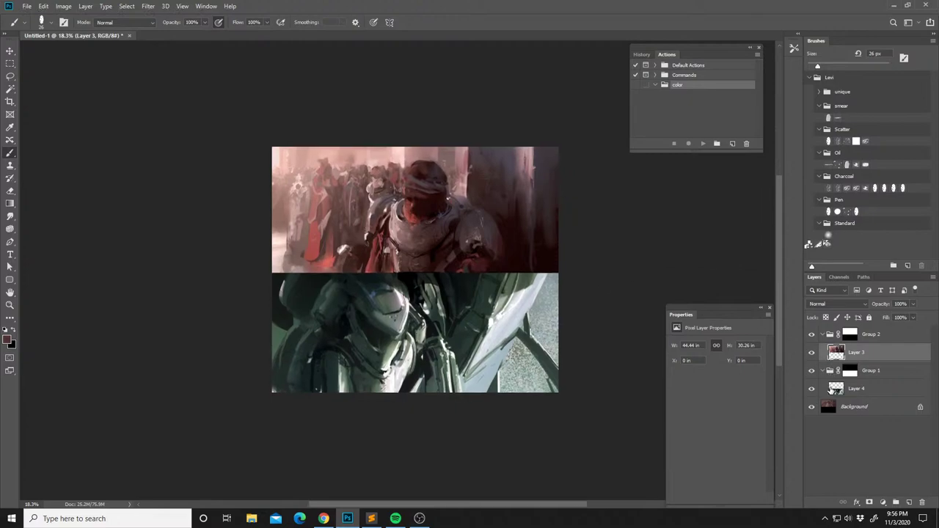
On Layer 4, repaint the light upper edge of the armored figure's shield with sampled pale greys.
{"action": "left_click", "coordinate": [829, 390]}
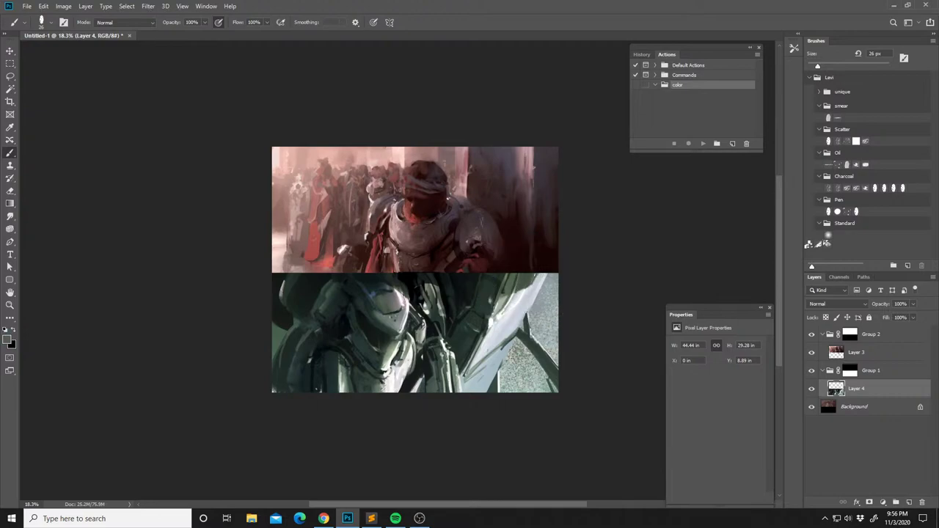
{"action": "left_click", "coordinate": [511, 290], "text": "alt"}
{"action": "left_click", "coordinate": [520, 278], "text": "alt"}
{"action": "left_click", "coordinate": [520, 290], "text": "alt"}
{"action": "left_click", "coordinate": [530, 288], "text": "alt"}
{"action": "left_click", "coordinate": [536, 285], "text": "alt"}
{"action": "left_click_drag", "start_coordinate": [520, 286], "coordinate": [534, 256]}
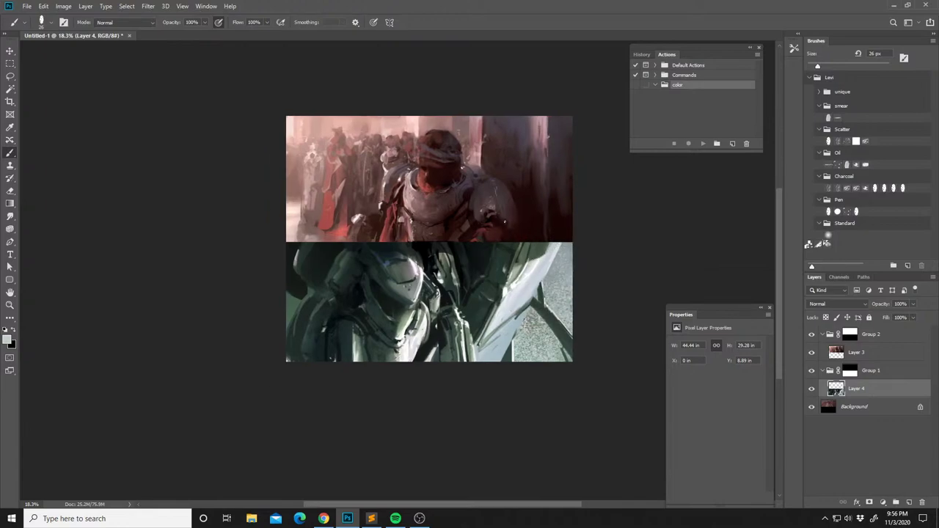
Repaint the lower part of the armored figure's shield with sampled greys, and flip the canvas horizontally.
{"action": "left_click", "coordinate": [490, 321], "text": "alt"}
{"action": "left_click", "coordinate": [477, 312], "text": "alt"}
{"action": "left_click", "coordinate": [504, 294], "text": "alt"}
{"action": "key", "text": "ctrl+f"}
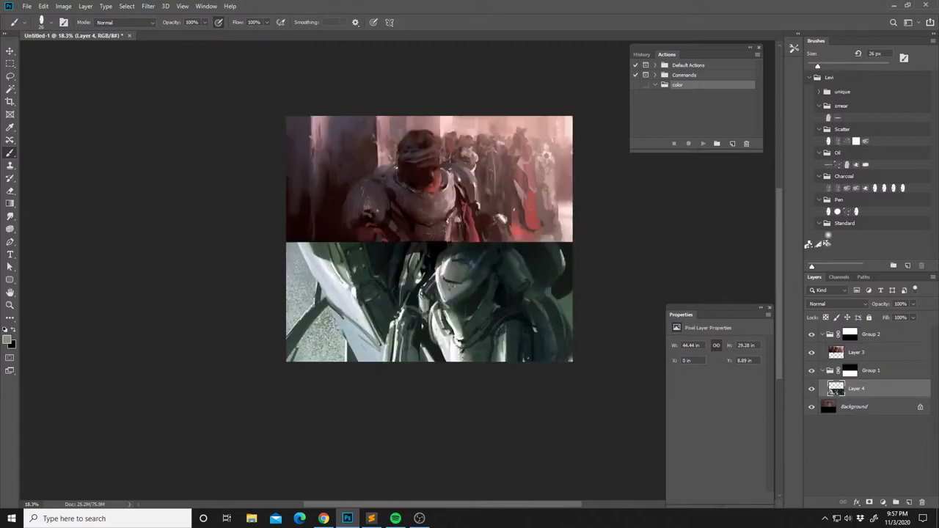
Refine the shield's dark inner side and the armored figure's adjacent forearm with sampled greens and pale greys.
{"action": "left_click", "coordinate": [362, 248], "text": "alt"}
{"action": "left_click", "coordinate": [392, 255], "text": "alt"}
{"action": "left_click", "coordinate": [393, 272], "text": "alt"}
{"action": "left_click", "coordinate": [393, 272], "text": "alt"}
{"action": "left_click", "coordinate": [405, 261], "text": "alt"}
{"action": "left_click", "coordinate": [402, 339], "text": "alt"}
{"action": "left_click", "coordinate": [394, 353], "text": "alt"}
Lasso the shield's lower area beside the forearm, smudge the paint inside it, and deselect.
{"action": "key", "text": "l"}
{"action": "mouse_move", "coordinate": [390, 325]}
{"action": "left_mouse_down"}
{"action": "mouse_move", "coordinate": [374, 365]}
{"action": "mouse_move", "coordinate": [393, 365]}
{"action": "mouse_move", "coordinate": [383, 351]}
{"action": "left_mouse_up"}
{"action": "left_click", "coordinate": [10, 217]}
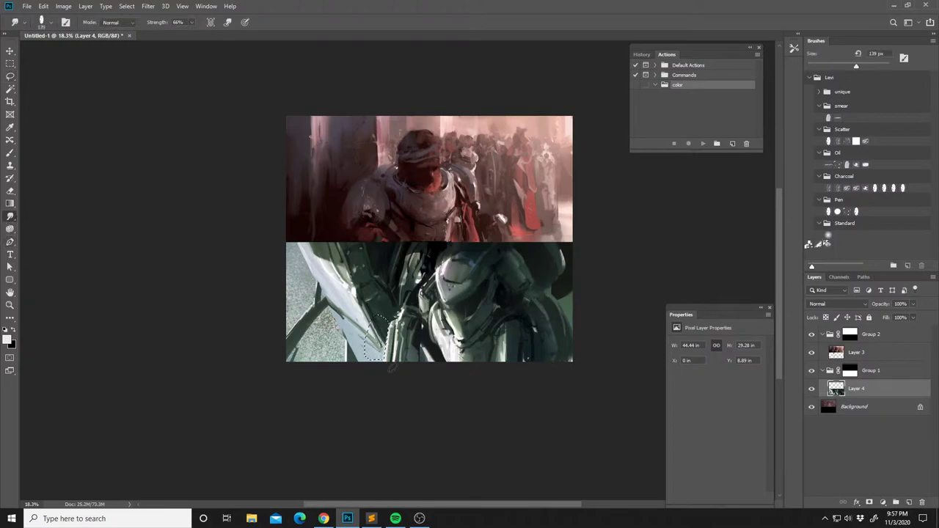
{"action": "key", "text": "ctrl+d"}
Lasso the shield's lower corner, repaint it in pale grey, deselect, and flip the canvas back.
{"action": "key", "text": "l"}
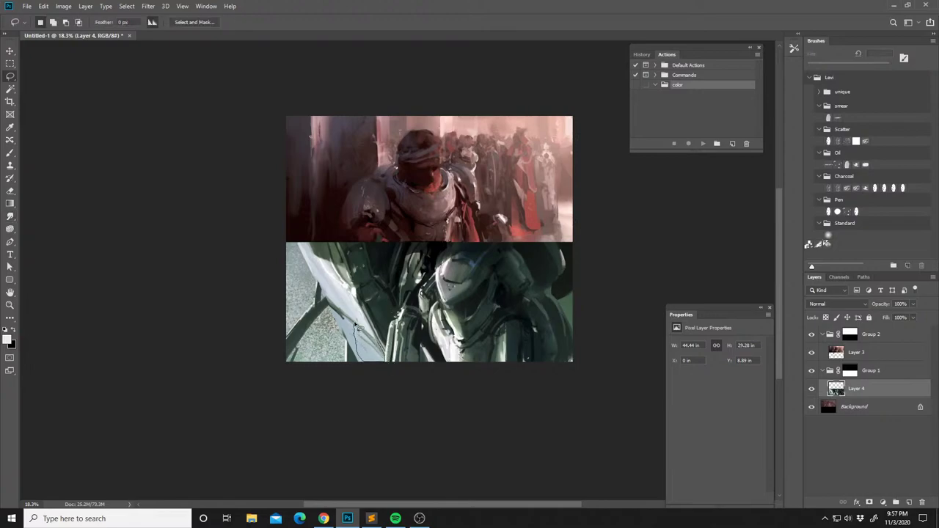
{"action": "left_click_drag", "start_coordinate": [355, 330], "coordinate": [367, 361]}
{"action": "key", "text": "b"}
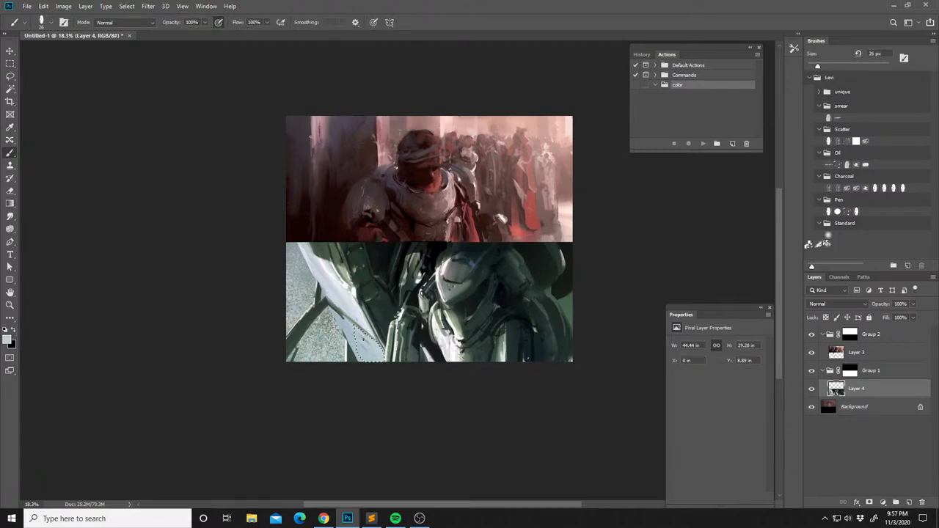
{"action": "key", "text": "ctrl+d"}
{"action": "key", "text": "ctrl+shift+h"}
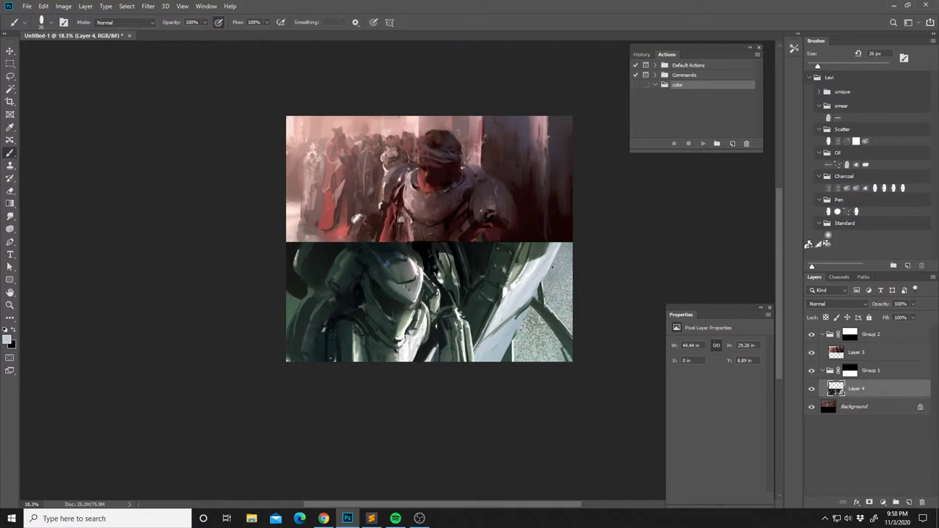
Lasso the speckled background areas beside the shield, on both sides of the diagonal strut.
{"action": "key", "text": "l"}
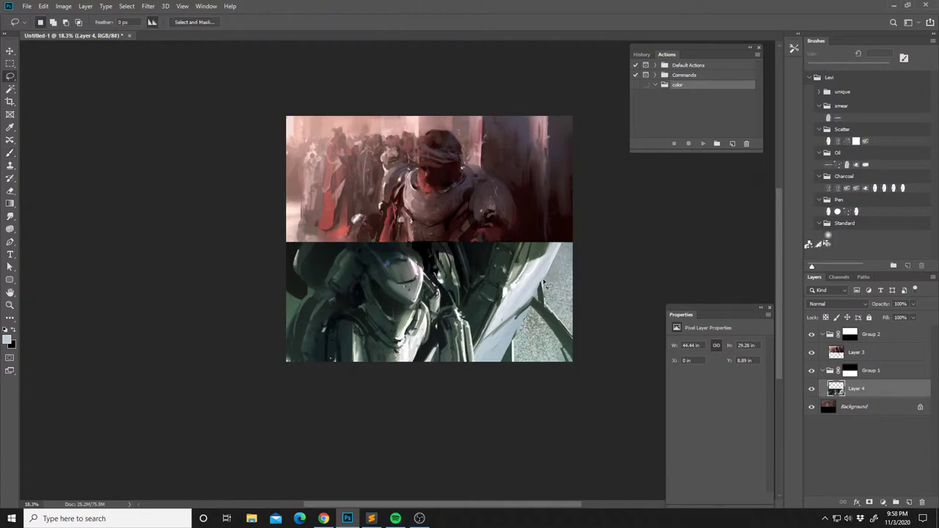
{"action": "mouse_move", "coordinate": [550, 277]}
{"action": "left_mouse_down"}
{"action": "mouse_move", "coordinate": [567, 234]}
{"action": "mouse_move", "coordinate": [580, 297]}
{"action": "mouse_move", "coordinate": [549, 303]}
{"action": "mouse_move", "coordinate": [546, 294]}
{"action": "mouse_move", "coordinate": [574, 289]}
{"action": "mouse_move", "coordinate": [574, 339]}
{"action": "mouse_move", "coordinate": [539, 294]}
{"action": "left_mouse_up"}
{"action": "key", "text": "shift"}
{"action": "key", "text": "shift"}
{"action": "mouse_move", "coordinate": [563, 348]}
{"action": "left_mouse_down"}
{"action": "mouse_move", "coordinate": [567, 385]}
{"action": "mouse_move", "coordinate": [515, 374]}
{"action": "mouse_move", "coordinate": [515, 340]}
{"action": "mouse_move", "coordinate": [537, 283]}
{"action": "left_mouse_up"}
Paint over the selected background near the shield's upper edge with a 495 px brush and a sampled grey.
{"action": "key", "text": "b"}
{"action": "key", "text": "x"}
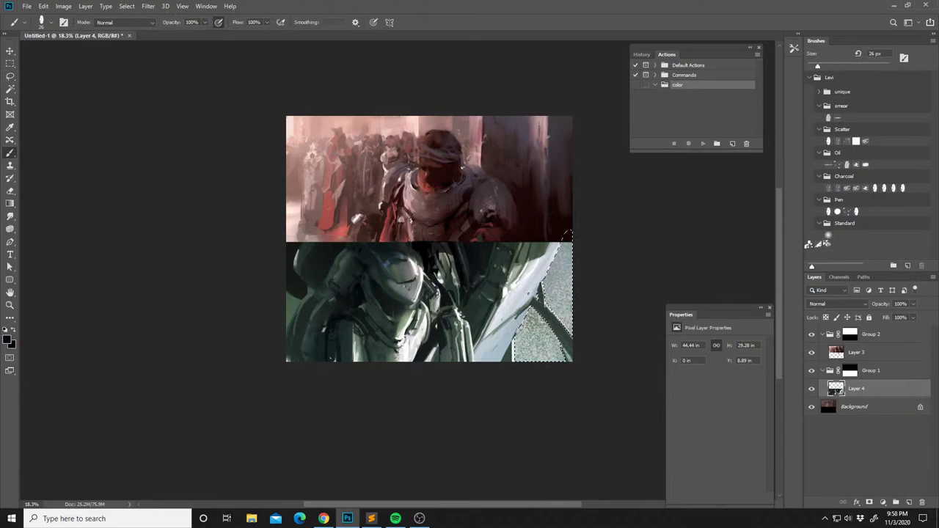
{"action": "right_click", "coordinate": [569, 233]}
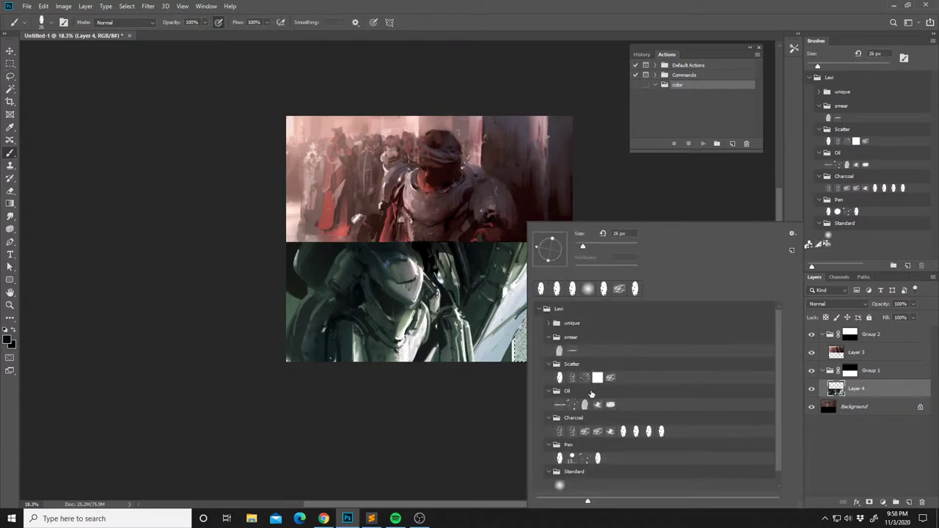
{"action": "left_click", "coordinate": [610, 379]}
{"action": "left_click", "coordinate": [630, 245]}
{"action": "left_click", "coordinate": [489, 254]}
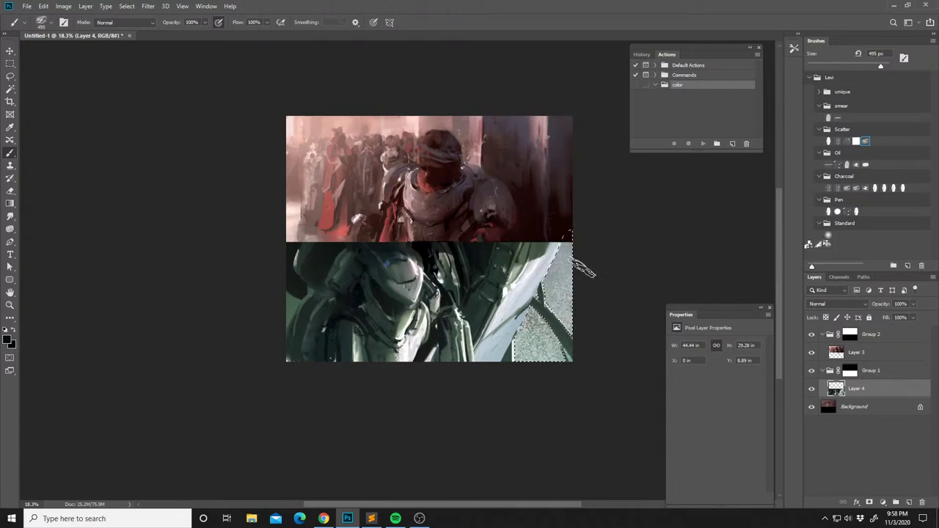
{"action": "right_click", "coordinate": [563, 228]}
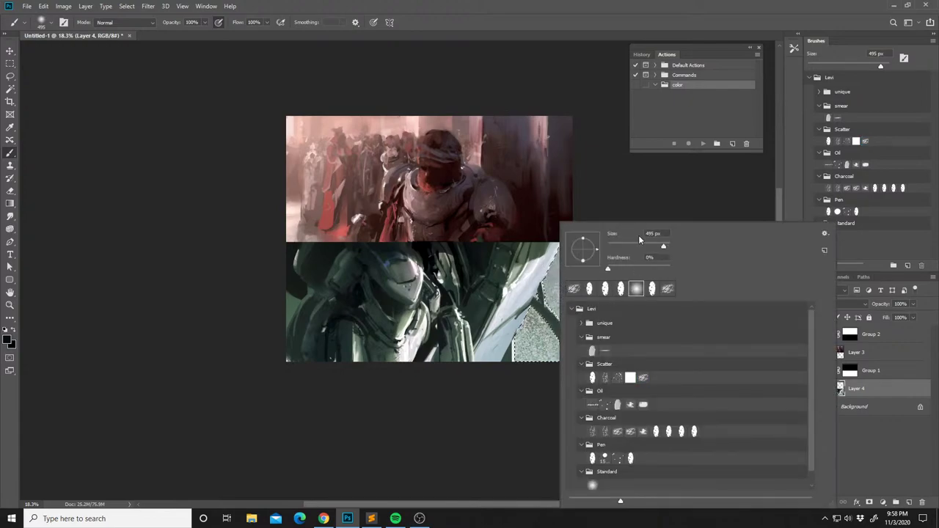
{"action": "left_click_drag", "start_coordinate": [595, 259], "coordinate": [585, 246]}
{"action": "left_click", "coordinate": [530, 225]}
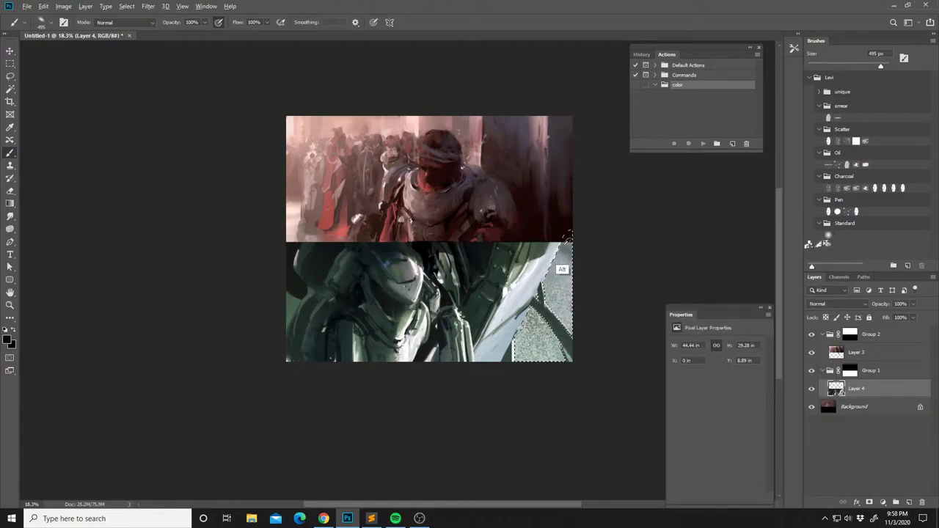
{"action": "left_click", "coordinate": [534, 250], "text": "alt"}
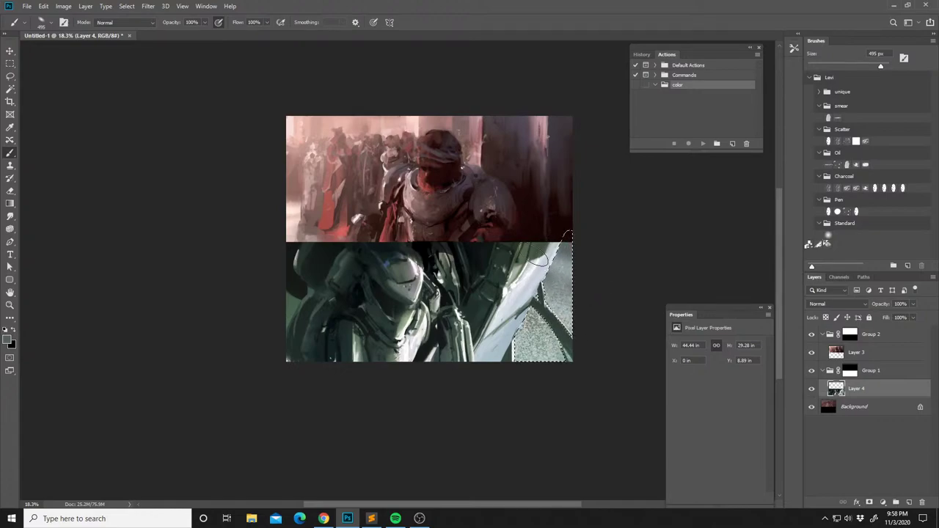
Clone texture from the lower background into the selected area beside the shield with the Clone Stamp.
{"action": "right_click", "coordinate": [576, 288]}
{"action": "key", "text": "Escape"}
{"action": "key", "text": "s"}
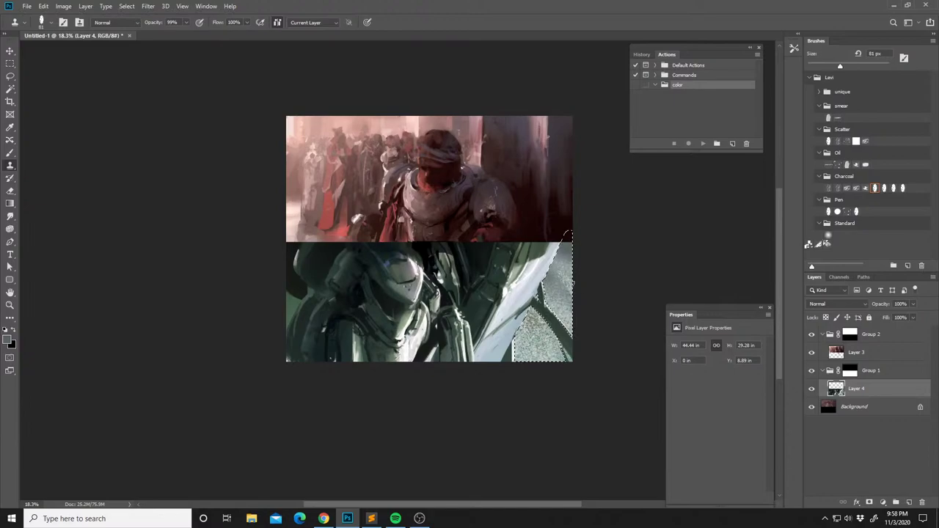
{"action": "left_click", "coordinate": [536, 337], "text": "alt"}
Smudge the selected background beside the shield with the Smudge tool at 37 px.
{"action": "key", "text": "b"}
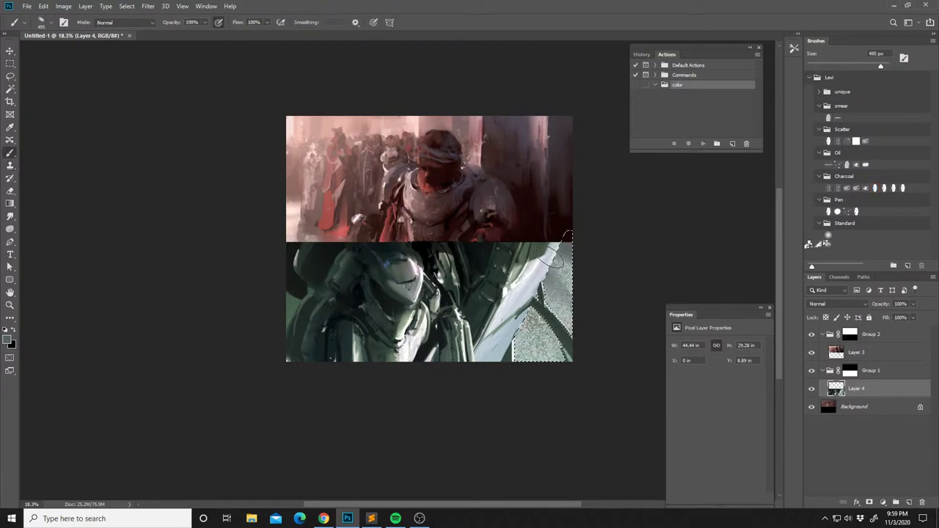
{"action": "left_click", "coordinate": [10, 217]}
{"action": "right_click", "coordinate": [564, 224]}
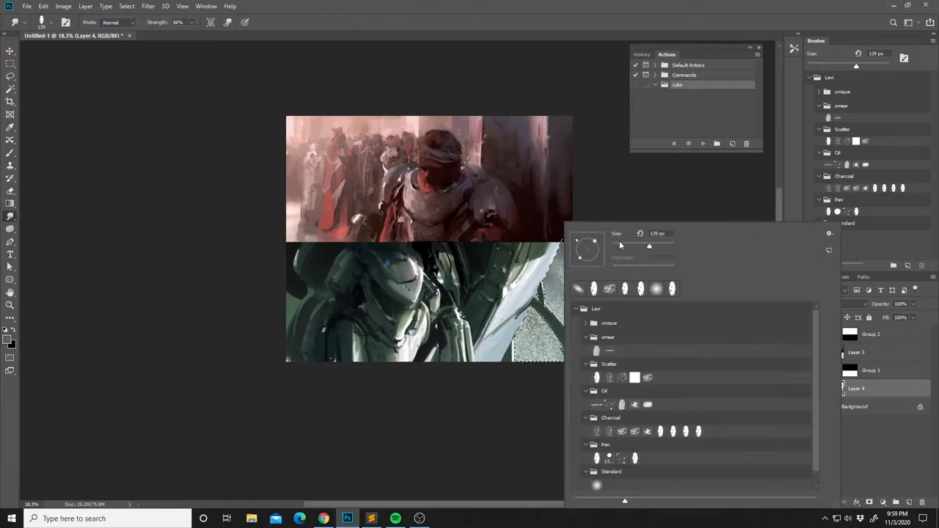
{"action": "key", "text": "Escape"}
{"action": "right_click", "coordinate": [575, 252]}
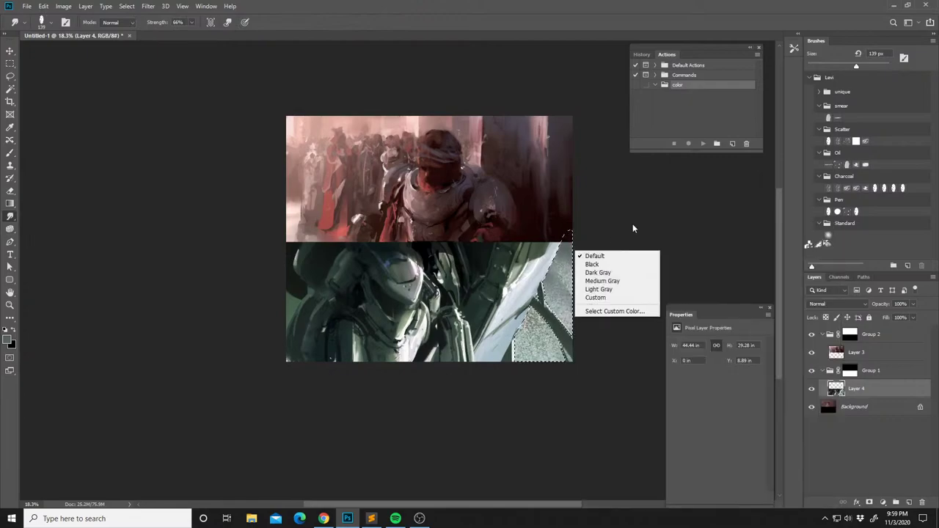
{"action": "right_click", "coordinate": [564, 264]}
{"action": "left_click", "coordinate": [625, 245]}
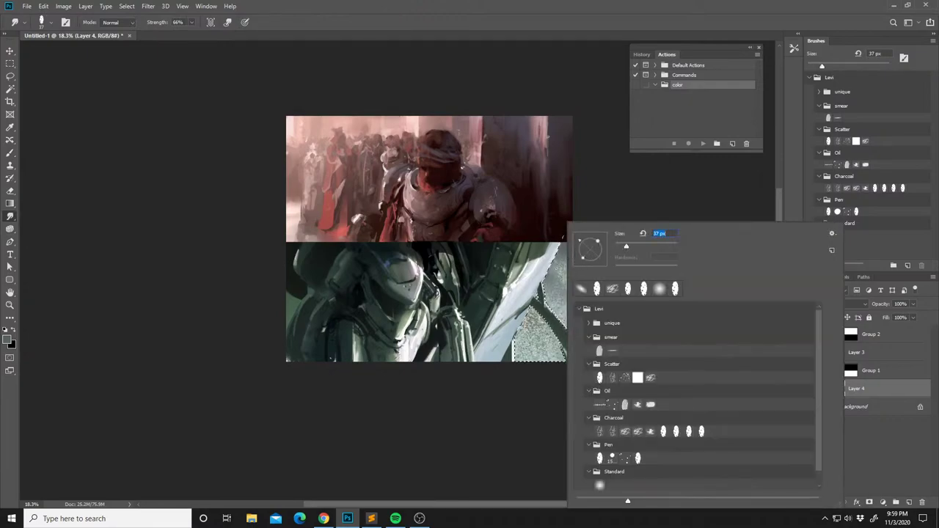
{"action": "key", "text": "Return"}
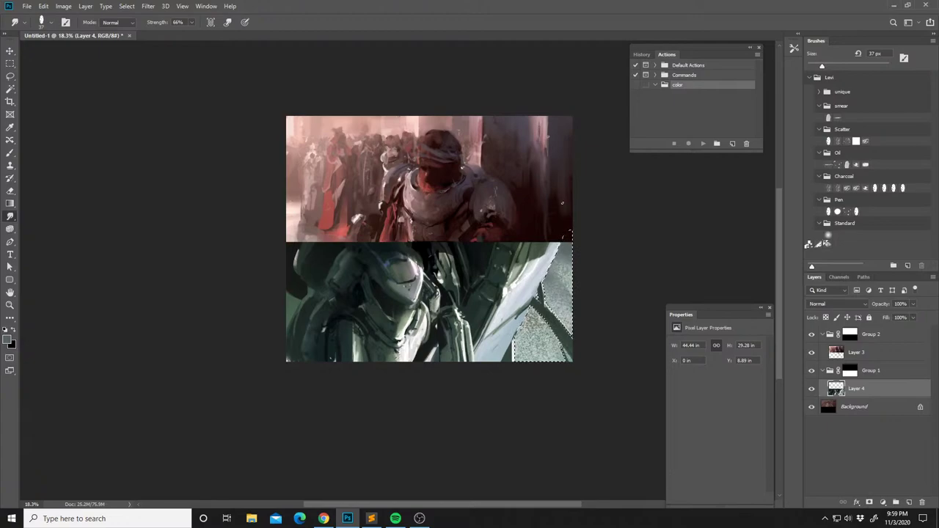
Switch to Spotify, play "Beds Are Burning" from the 80ies playlist, and return to Photoshop.
{"action": "key", "text": "alt+Tab"}
{"action": "scroll", "coordinate": [573, 282], "scroll_direction": "down", "scroll_amount": 2}
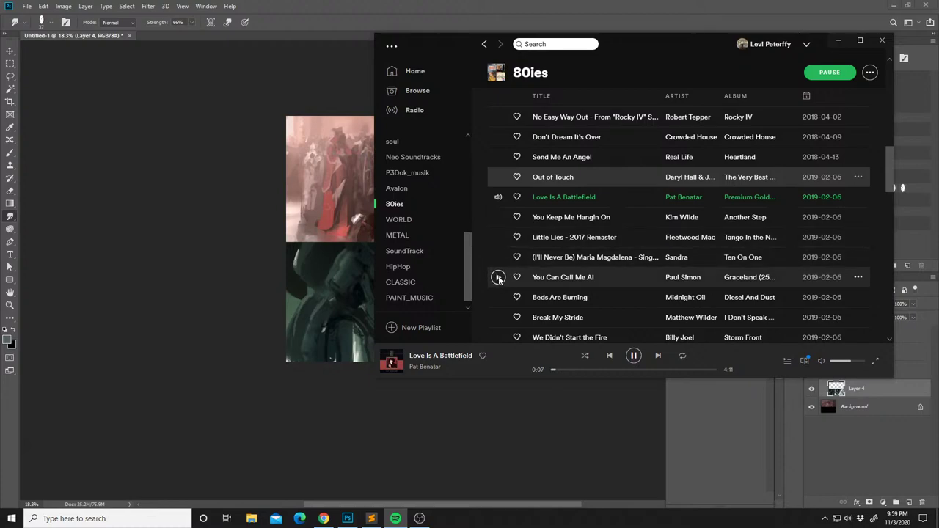
{"action": "left_click", "coordinate": [498, 298]}
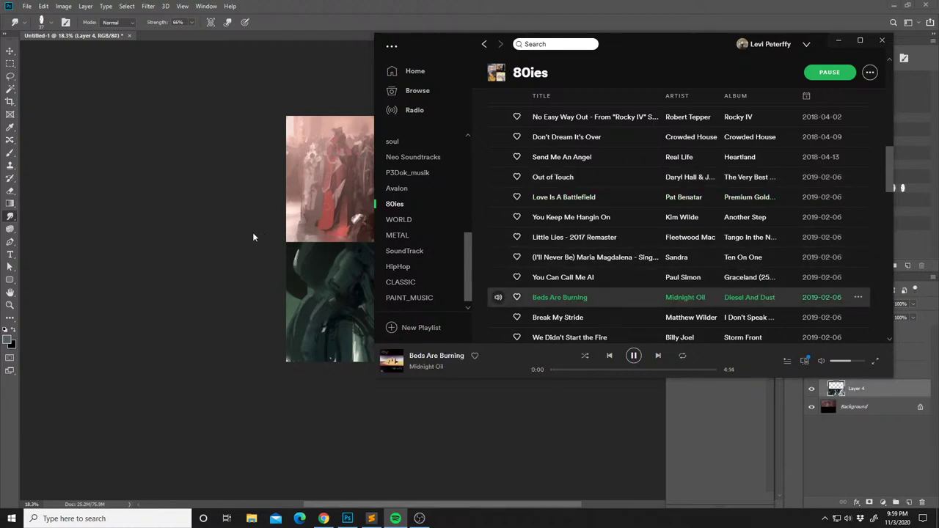
{"action": "left_click", "coordinate": [254, 237]}
Clone speckled texture from several source points over the upper part of the selected background at 81 px.
{"action": "key", "text": "s"}
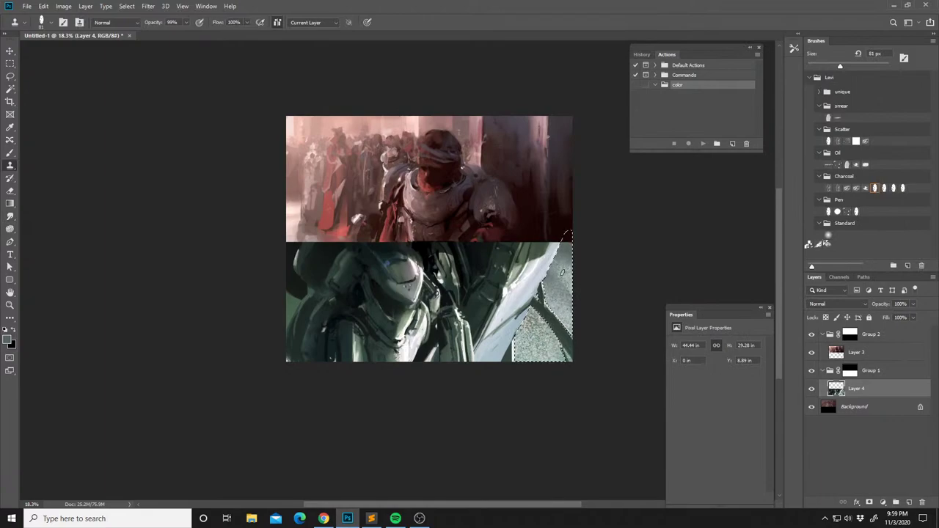
{"action": "left_click", "coordinate": [537, 332], "text": "alt"}
{"action": "left_click", "coordinate": [552, 274], "text": "alt"}
{"action": "left_click", "coordinate": [564, 270], "text": "alt"}
{"action": "left_click_drag", "start_coordinate": [563, 272], "coordinate": [558, 275]}
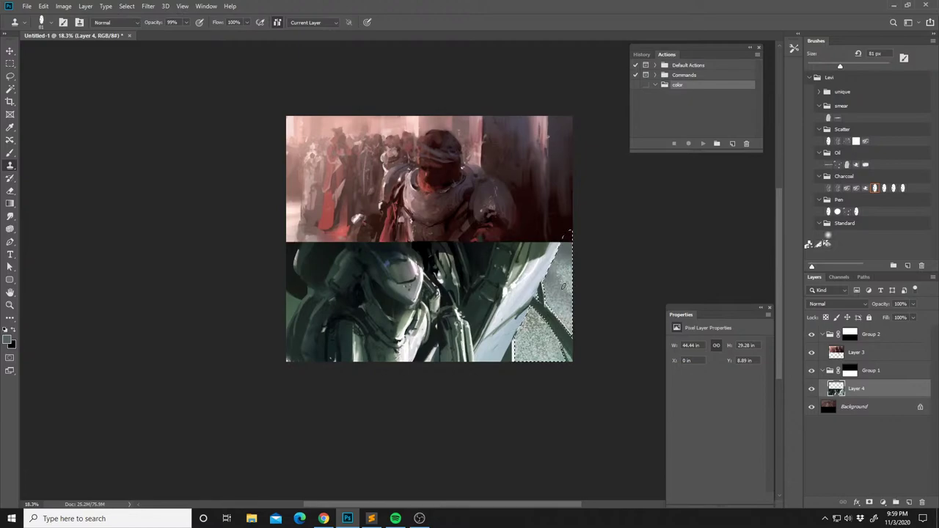
Glaze the selected background with sampled blue-greys at about 22% opacity, deselect, and flip the canvas horizontally.
{"action": "key", "text": "b"}
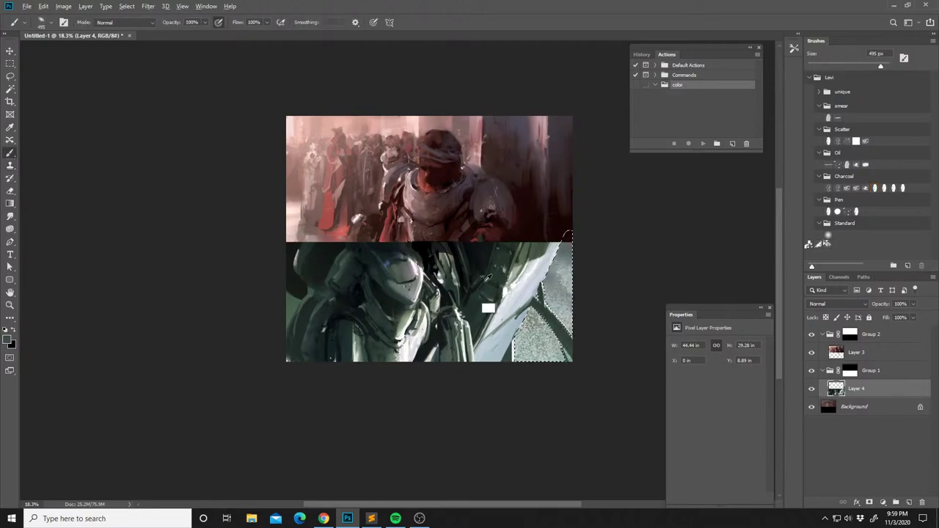
{"action": "left_click", "coordinate": [569, 251], "text": "alt"}
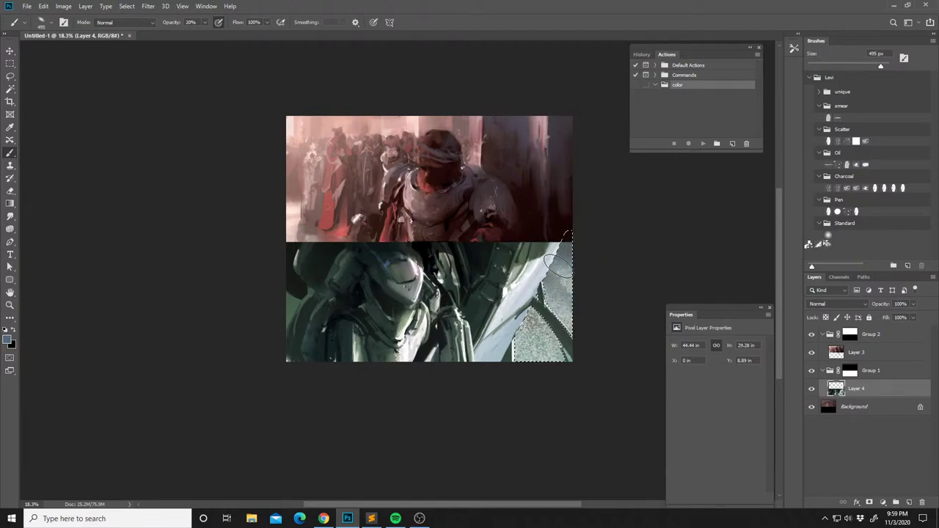
{"action": "left_click", "coordinate": [562, 277], "text": "alt"}
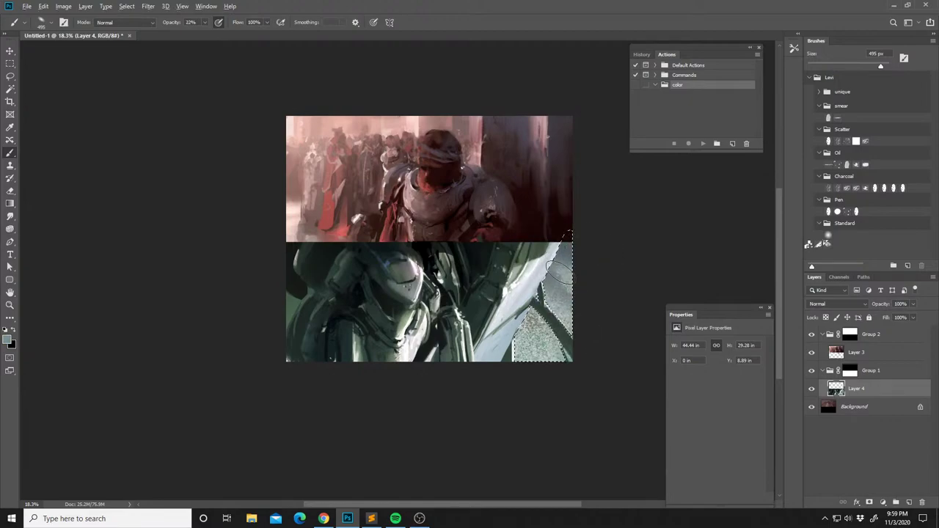
{"action": "key", "text": "ctrl+z"}
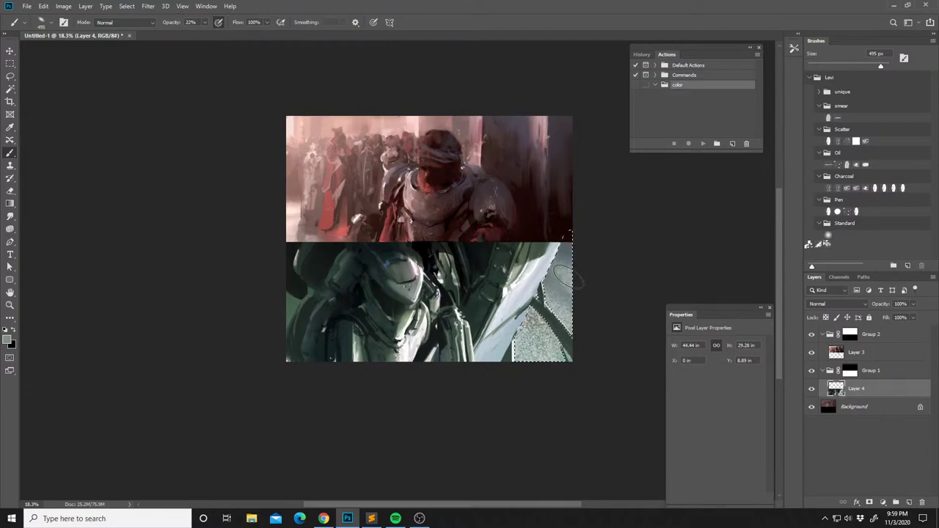
{"action": "left_click", "coordinate": [568, 278], "text": "alt"}
{"action": "left_click", "coordinate": [546, 263], "text": "alt"}
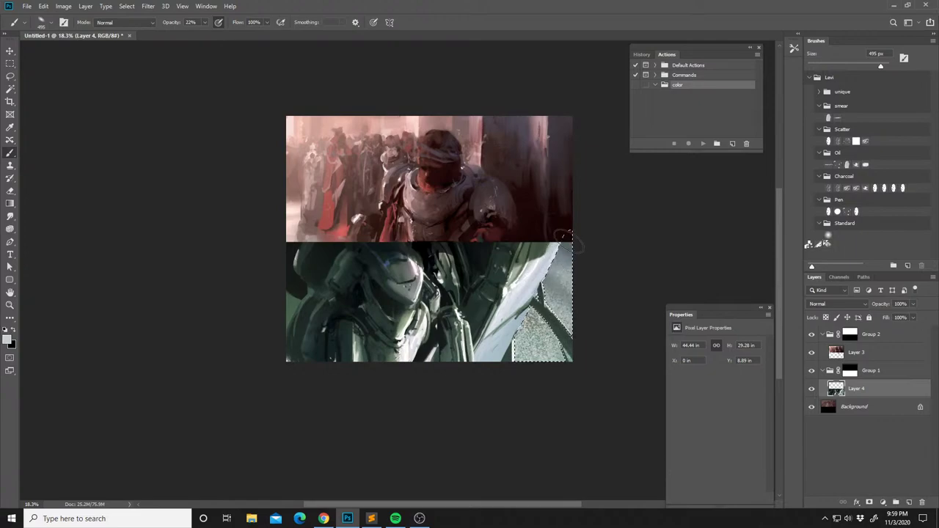
{"action": "key", "text": "ctrl+d"}
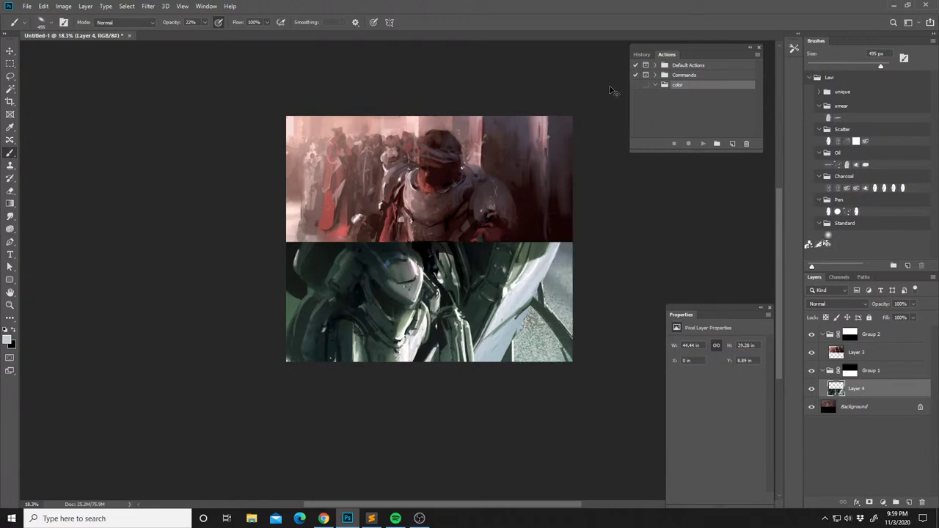
{"action": "key", "text": "ctrl+shift+h"}
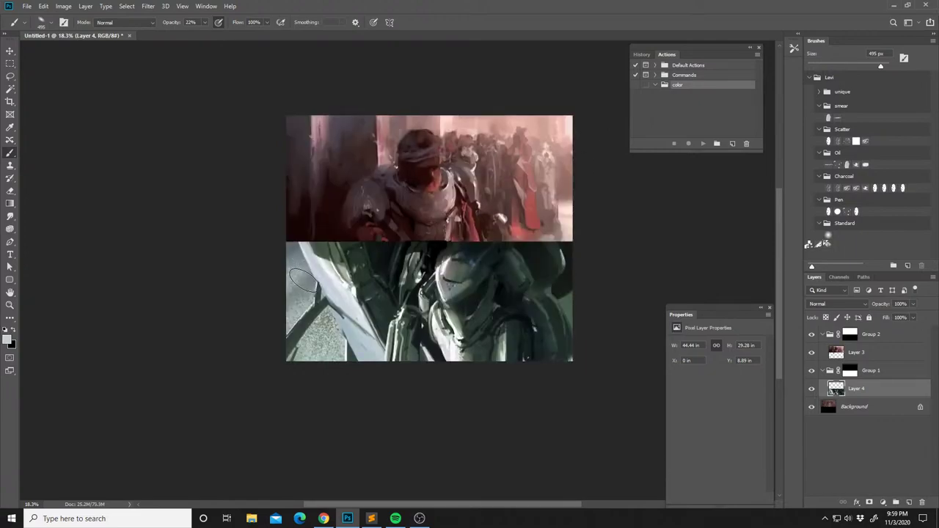
Clone background texture around the strut and below the shield with a smaller Clone Stamp, resampling the source.
{"action": "key", "text": "l"}
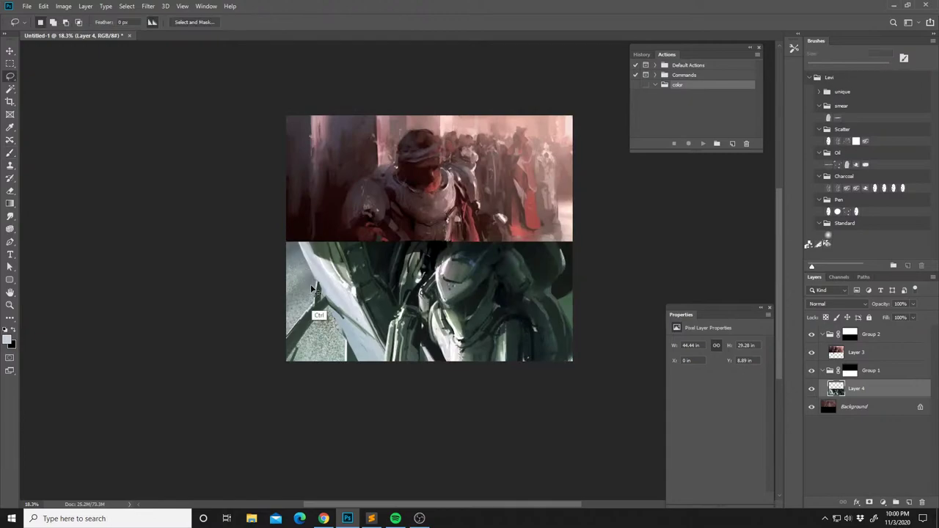
{"action": "key", "text": "s"}
{"action": "right_click", "coordinate": [321, 321]}
{"action": "left_click", "coordinate": [383, 248]}
{"action": "left_click", "coordinate": [325, 333], "text": "alt"}
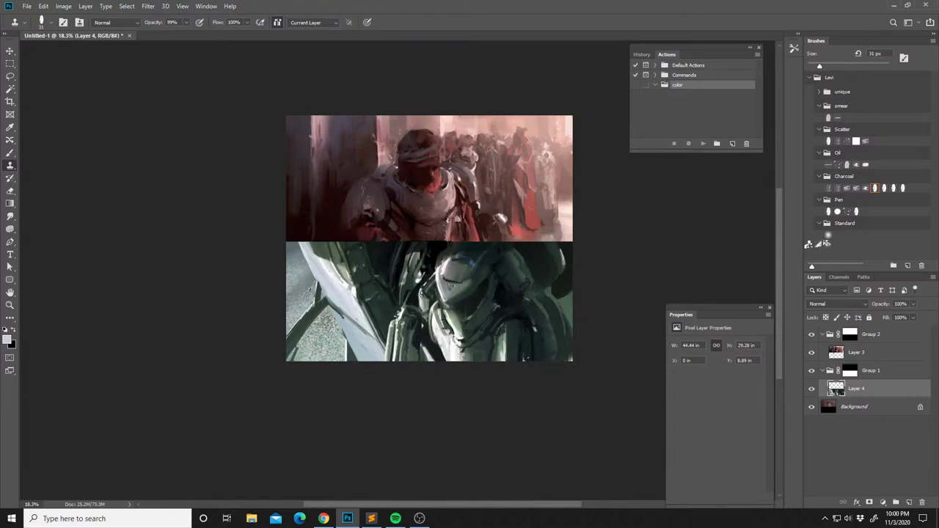
{"action": "right_click", "coordinate": [316, 327]}
{"action": "left_click_drag", "start_coordinate": [370, 250], "coordinate": [361, 249]}
{"action": "key", "text": "Return"}
{"action": "left_click", "coordinate": [329, 347], "text": "alt"}
{"action": "left_click", "coordinate": [332, 342], "text": "alt"}
{"action": "left_click", "coordinate": [335, 352], "text": "alt"}
{"action": "left_click_drag", "start_coordinate": [325, 323], "coordinate": [330, 315]}
{"action": "left_click", "coordinate": [329, 353], "text": "alt"}
{"action": "key", "text": "alt"}
{"action": "left_click", "coordinate": [341, 290], "text": "alt"}
Outline the diagonal strut with the Polygonal Lasso, paint along it with a sampled dark green, and flip the canvas back.
{"action": "key", "text": "b"}
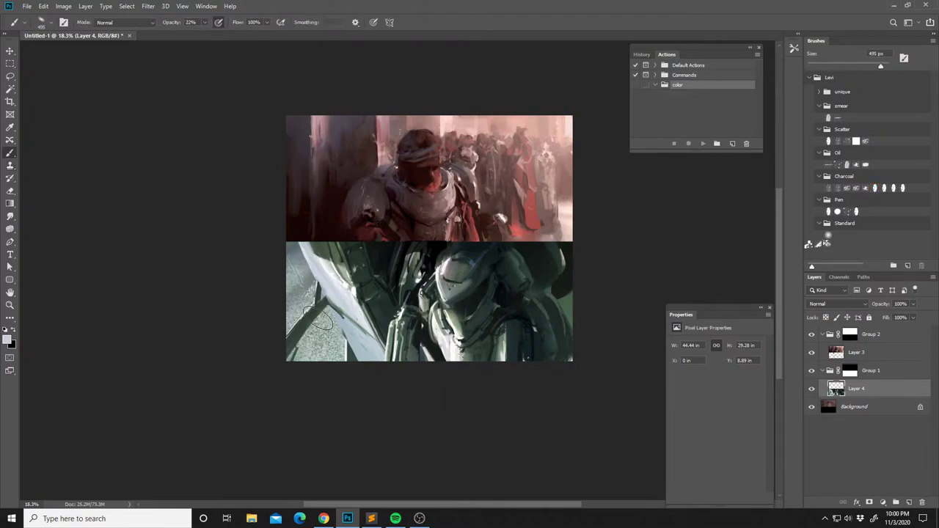
{"action": "key", "text": "l"}
{"action": "key", "text": "shift+l"}
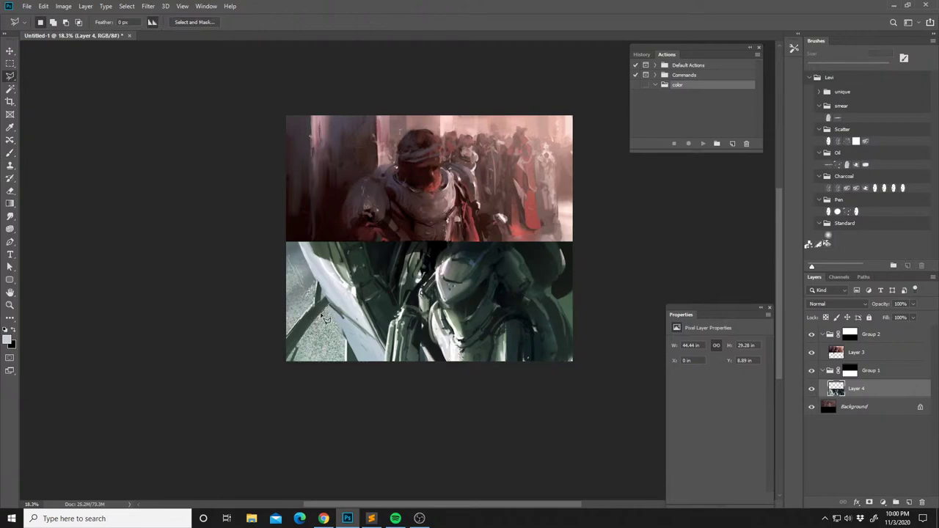
{"action": "left_click", "coordinate": [287, 359]}
{"action": "left_click", "coordinate": [327, 302]}
{"action": "left_click", "coordinate": [330, 303], "text": "ctrl"}
{"action": "key", "text": "b"}
{"action": "left_click", "coordinate": [338, 311], "text": "alt"}
{"action": "left_click_drag", "start_coordinate": [337, 307], "coordinate": [289, 369]}
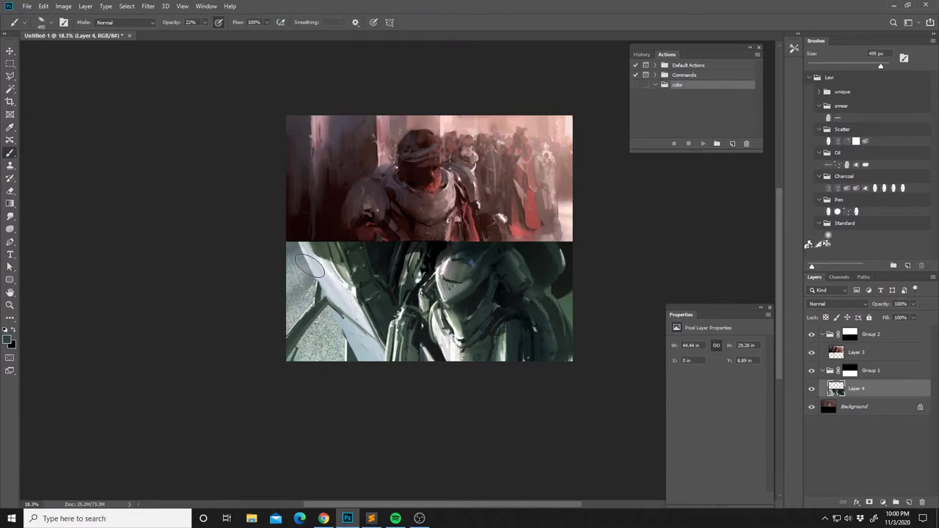
{"action": "key", "text": "ctrl+shift+h"}
{"action": "mouse_move", "coordinate": [473, 267]}
{"action": "left_mouse_down"}
{"action": "mouse_move", "coordinate": [435, 273]}
{"action": "mouse_move", "coordinate": [454, 252]}
{"action": "mouse_move", "coordinate": [492, 278]}
{"action": "left_mouse_up"}
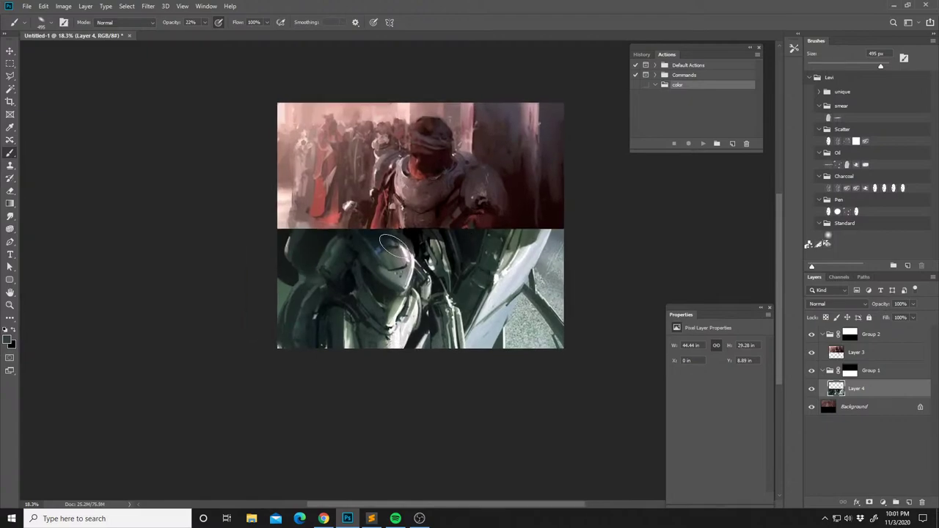
Switch to a 42 px brush and touch up the shoulder armor beside the green figure's helmet with sampled dark greens.
{"action": "key", "text": "alt"}
{"action": "right_click", "coordinate": [337, 246]}
{"action": "left_click", "coordinate": [375, 290]}
{"action": "left_click", "coordinate": [404, 247]}
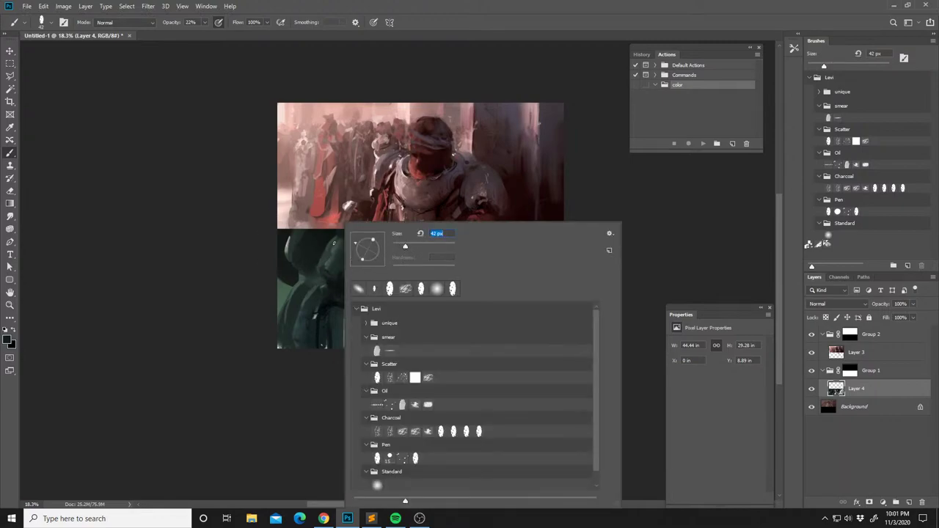
{"action": "left_click", "coordinate": [315, 237], "text": "alt"}
{"action": "left_click", "coordinate": [310, 251], "text": "alt"}
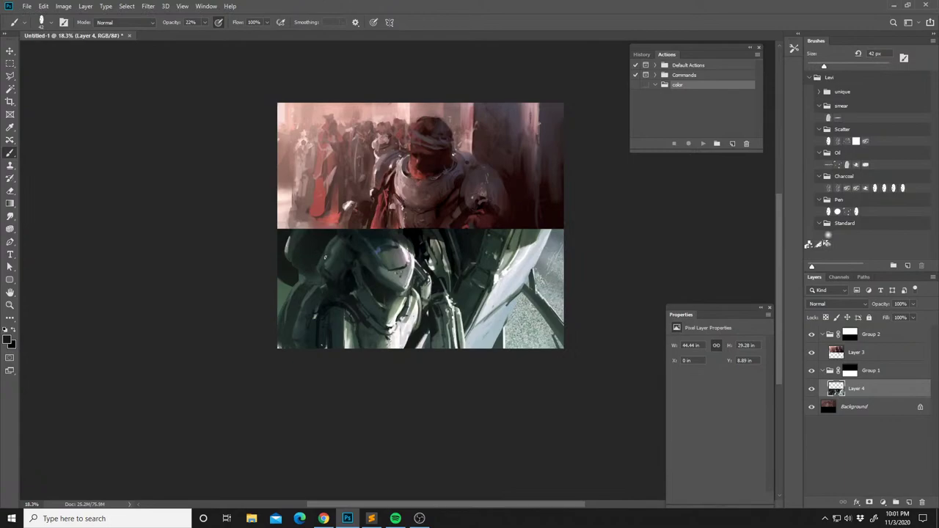
{"action": "right_click", "coordinate": [332, 251], "text": "shift"}
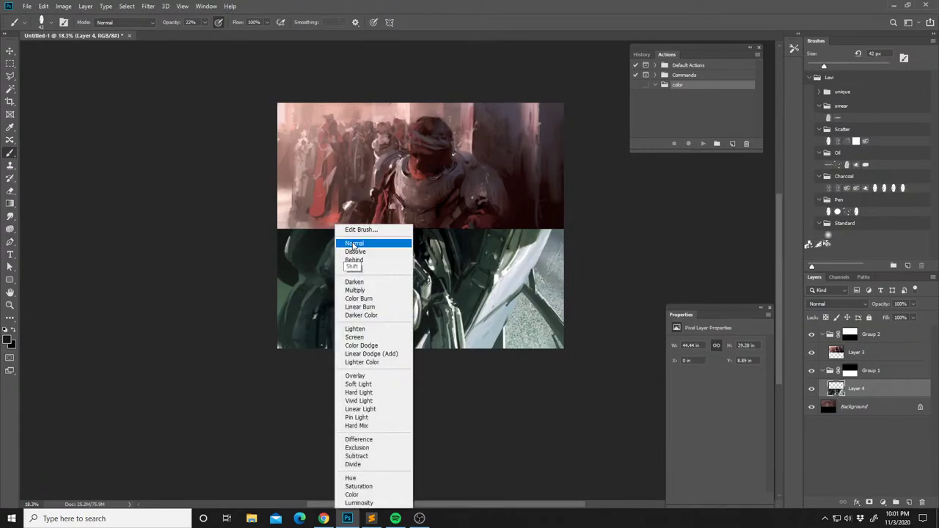
{"action": "key", "text": "alt"}
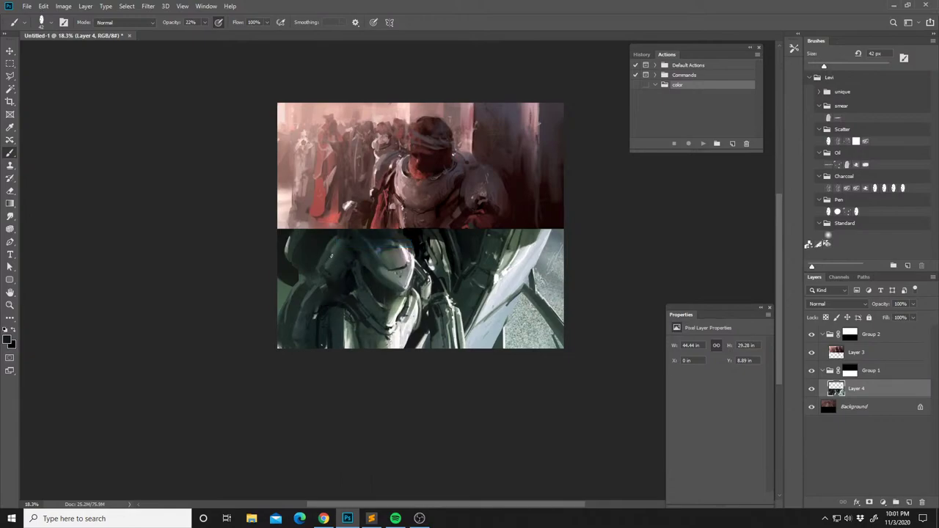
{"action": "right_click", "coordinate": [330, 254], "text": "shift"}
{"action": "left_click", "coordinate": [333, 241]}
Lasso slivers of the shoulder plate beside the helmet, paint inside them at 88% opacity, and deselect.
{"action": "key", "text": "k"}
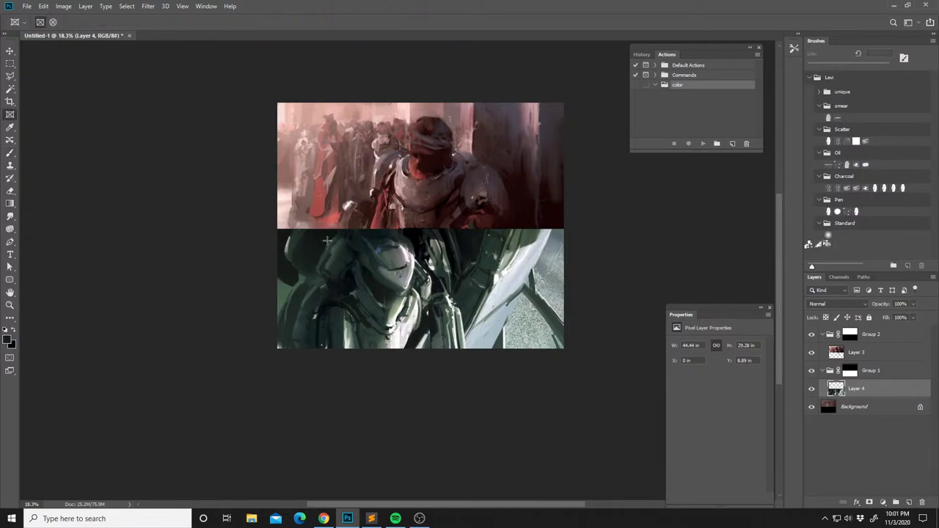
{"action": "key", "text": "l"}
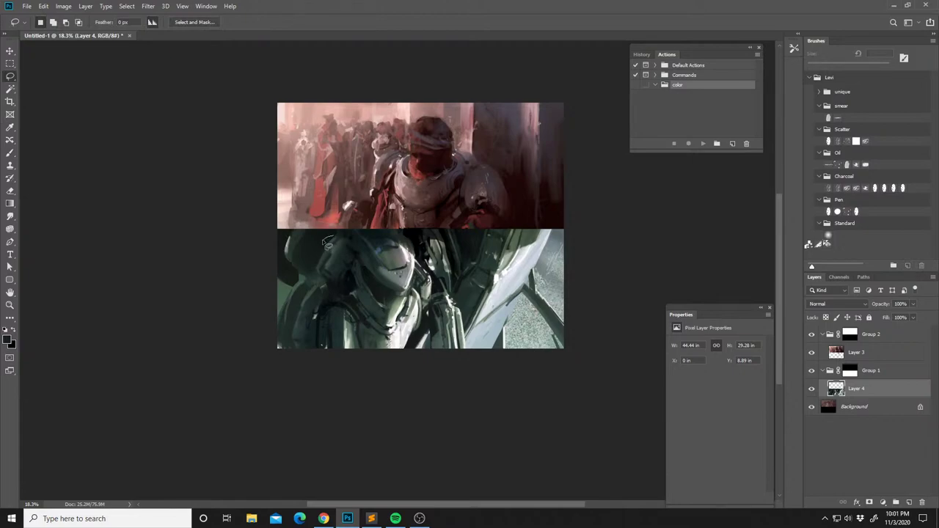
{"action": "key", "text": "shift"}
{"action": "mouse_move", "coordinate": [320, 253]}
{"action": "left_mouse_down"}
{"action": "mouse_move", "coordinate": [321, 280]}
{"action": "mouse_move", "coordinate": [333, 238]}
{"action": "left_mouse_up"}
{"action": "key", "text": "b"}
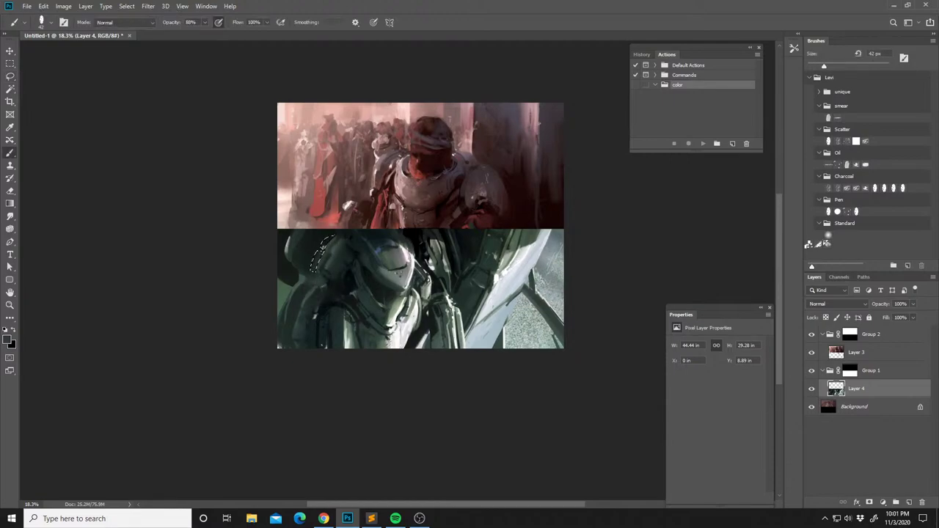
{"action": "key", "text": "8"}
{"action": "key", "text": "8"}
{"action": "key", "text": "ctrl+d"}
Lasso the rim of the outermost shoulder plate, paint inside it at 88% opacity, deselect, and flip the canvas horizontally.
{"action": "key", "text": "l"}
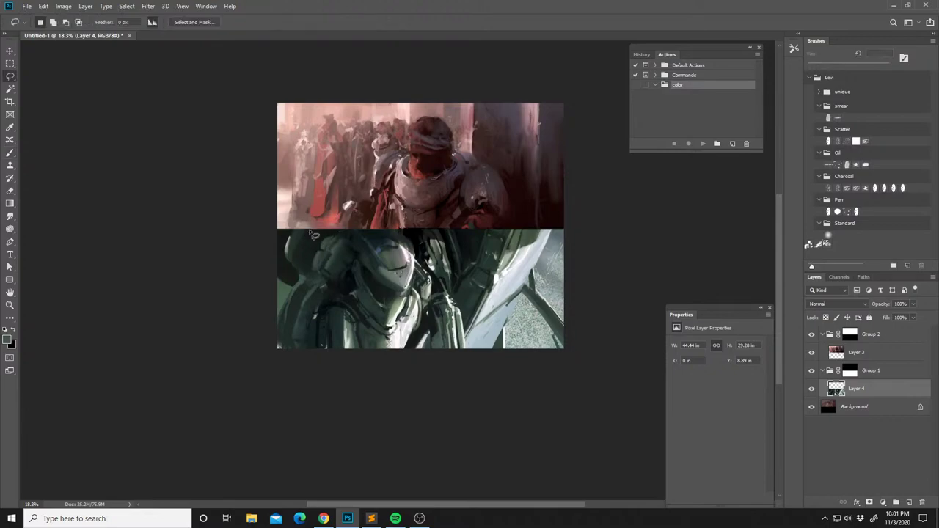
{"action": "mouse_move", "coordinate": [310, 228]}
{"action": "left_mouse_down"}
{"action": "mouse_move", "coordinate": [293, 266]}
{"action": "mouse_move", "coordinate": [312, 219]}
{"action": "left_mouse_up"}
{"action": "key", "text": "b"}
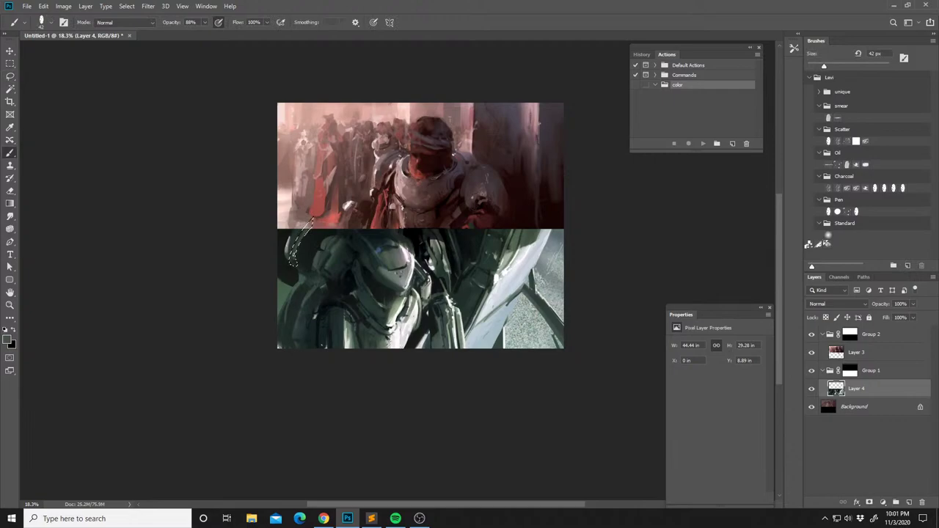
{"action": "key", "text": "ctrl+d"}
{"action": "key", "text": "ctrl+shift+h"}
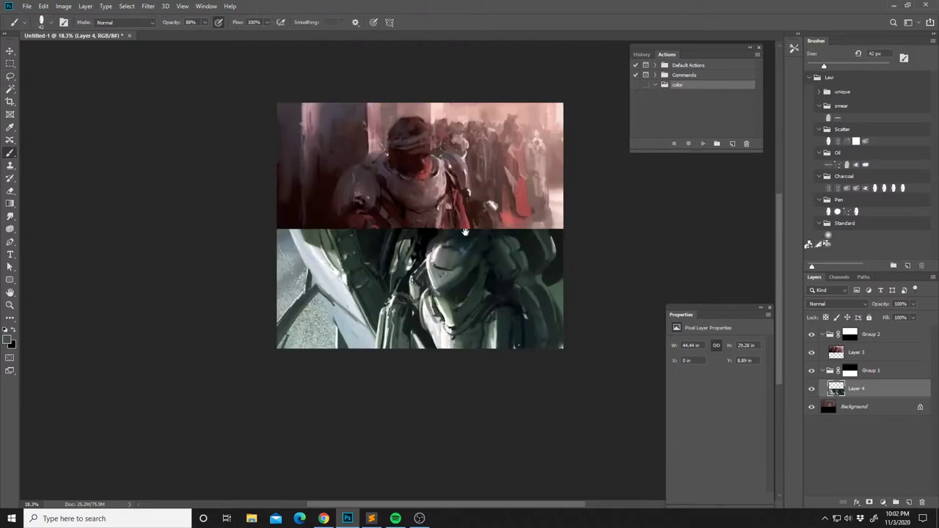
{"action": "left_click_drag", "start_coordinate": [465, 230], "coordinate": [451, 239]}
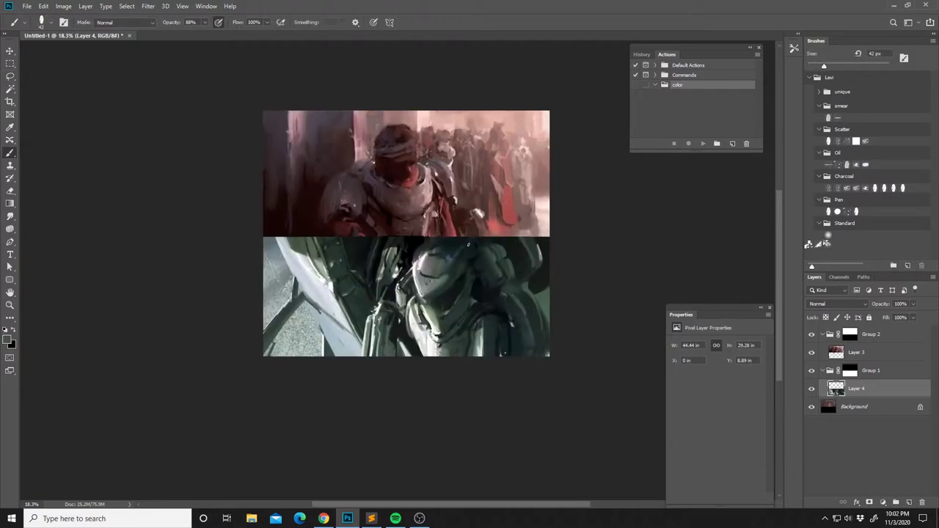
Refine the green figure's outer shoulder and upper arm with several sampled dark tones.
{"action": "left_click", "coordinate": [517, 284], "text": "alt"}
{"action": "left_click", "coordinate": [518, 299], "text": "alt"}
{"action": "left_click", "coordinate": [518, 311], "text": "alt"}
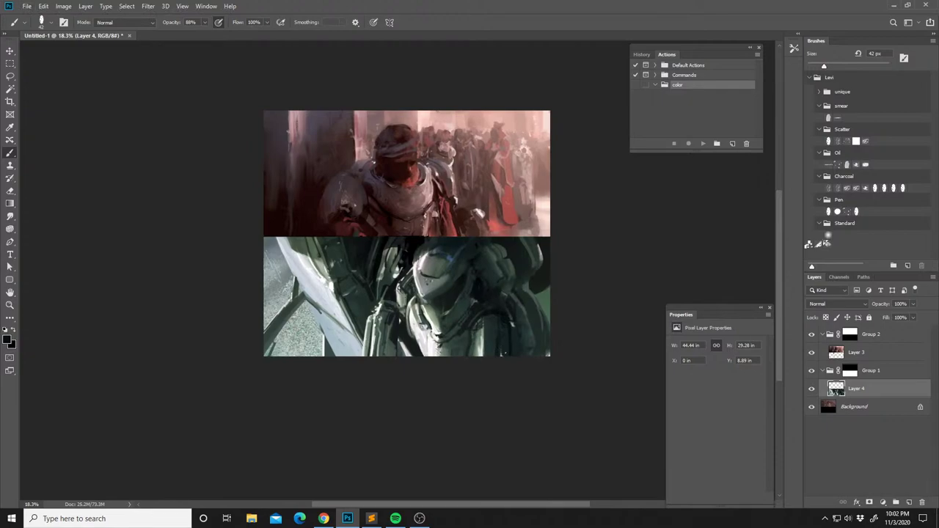
Reduce the brush to 18 px and detail the green figure's chest and torso plates with sampled colors.
{"action": "left_click", "coordinate": [429, 329], "text": "alt"}
{"action": "right_click", "coordinate": [431, 324]}
{"action": "left_click_drag", "start_coordinate": [491, 246], "coordinate": [486, 246]}
{"action": "left_click", "coordinate": [421, 324], "text": "alt"}
{"action": "left_click", "coordinate": [430, 331], "text": "alt"}
{"action": "left_click", "coordinate": [427, 348], "text": "alt"}
{"action": "left_click", "coordinate": [436, 351], "text": "alt"}
{"action": "left_click", "coordinate": [453, 357]}
{"action": "left_click", "coordinate": [425, 347]}
{"action": "left_click", "coordinate": [479, 340]}
{"action": "left_click", "coordinate": [484, 338], "text": "alt"}
Set the brush opacity to 55%, flip the canvas back, and touch up the upper shield with a sampled dark.
{"action": "key", "text": "5"}
{"action": "key", "text": "5"}
{"action": "key", "text": "ctrl+f"}
{"action": "left_click_drag", "start_coordinate": [470, 266], "coordinate": [473, 264]}
{"action": "left_click", "coordinate": [473, 248], "text": "alt"}
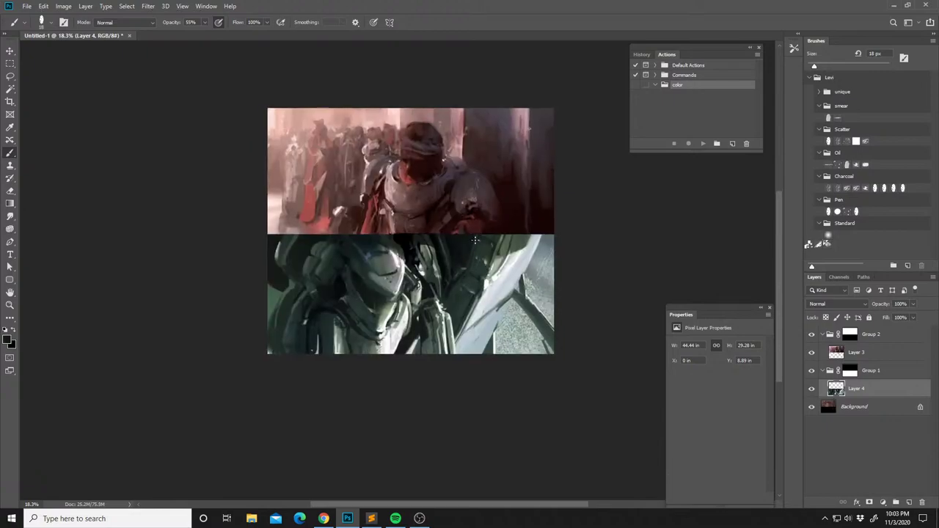
Select small shapes between the helmet and shield with the Polygonal Lasso and paint them with a sampled near-white.
{"action": "left_click", "coordinate": [419, 248], "text": "alt"}
{"action": "left_click", "coordinate": [409, 262], "text": "alt"}
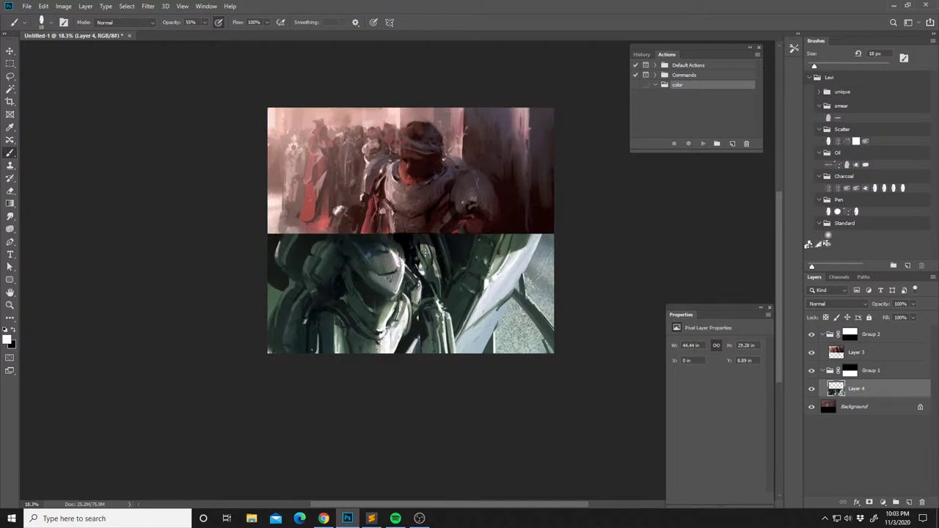
{"action": "key", "text": "l"}
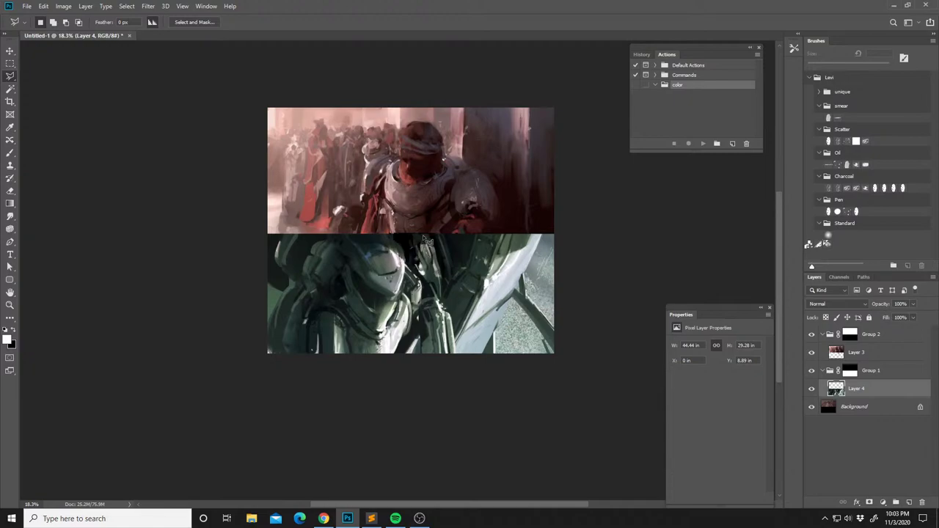
{"action": "key", "text": "b"}
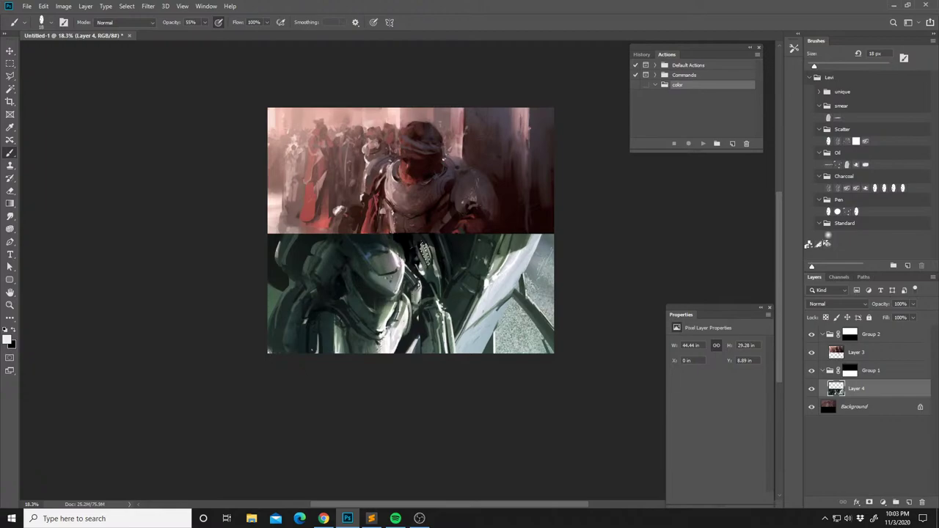
{"action": "key", "text": "l"}
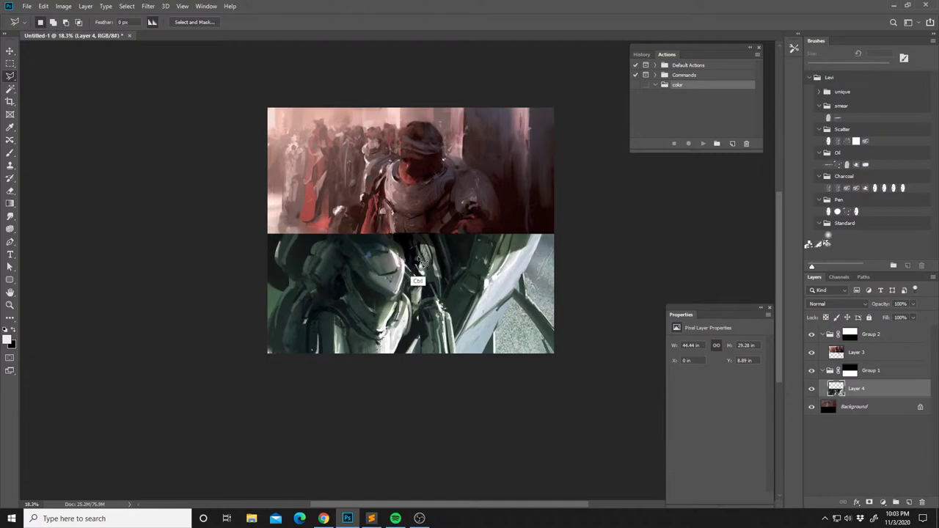
{"action": "key", "text": "b"}
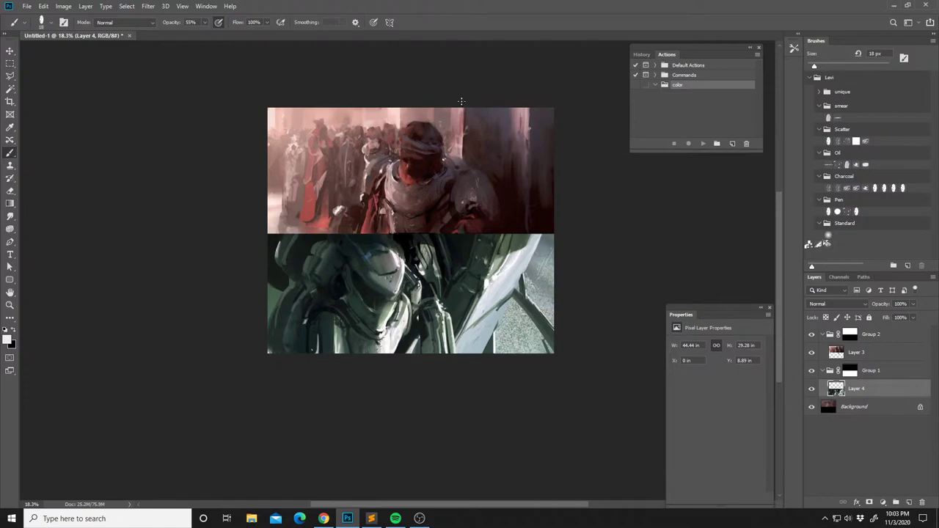
Flip the canvas horizontally and refine the mechanical parts between shield and helmet with sampled darks and a Polygonal Lasso selection.
{"action": "key", "text": "ctrl+shift+h"}
{"action": "left_click", "coordinate": [402, 253], "text": "alt"}
{"action": "left_click_drag", "start_coordinate": [396, 251], "coordinate": [391, 260]}
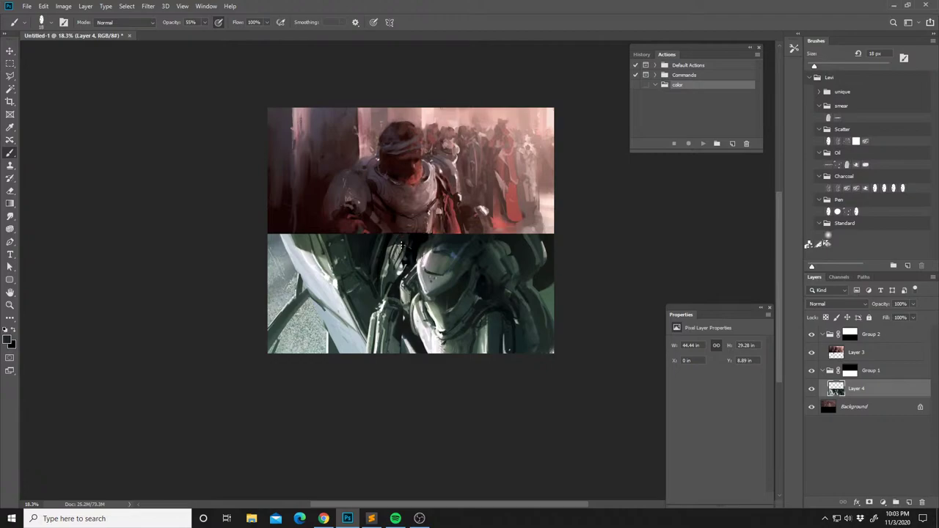
{"action": "key", "text": "l"}
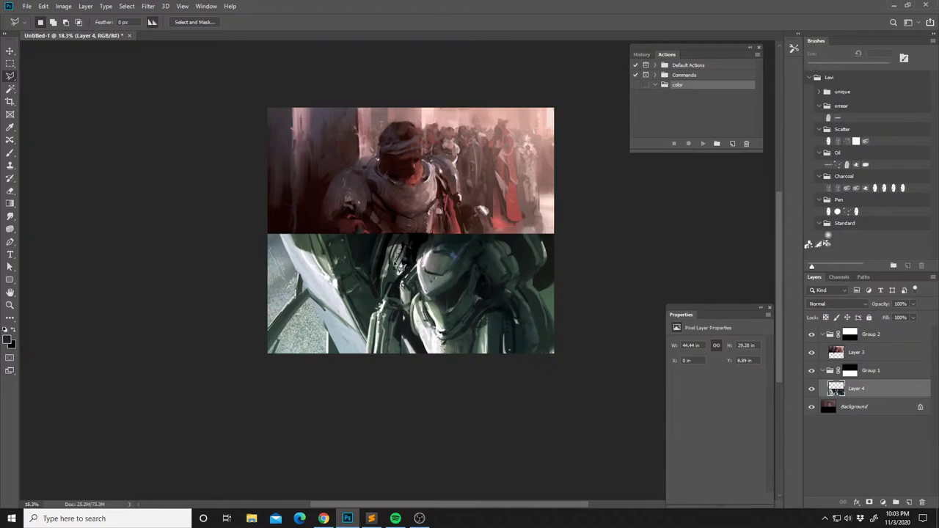
{"action": "key", "text": "b"}
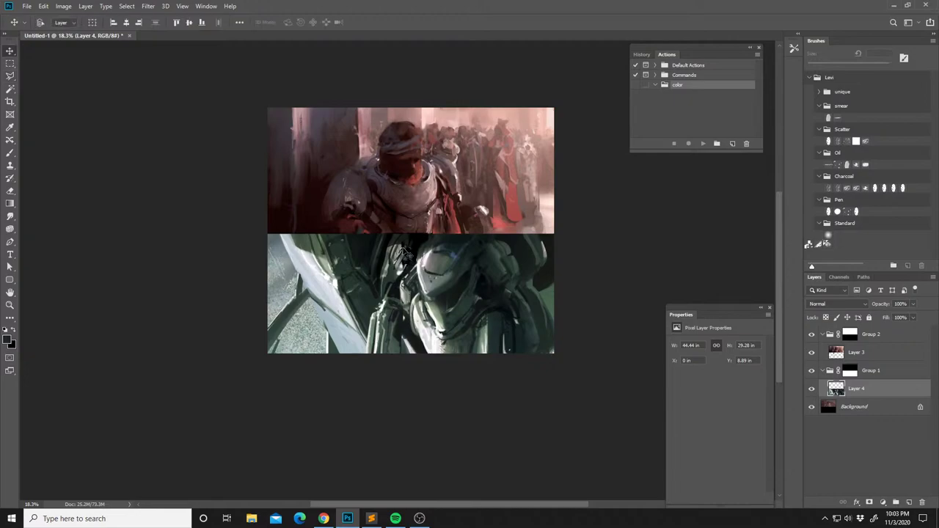
{"action": "left_click", "coordinate": [396, 261], "text": "alt"}
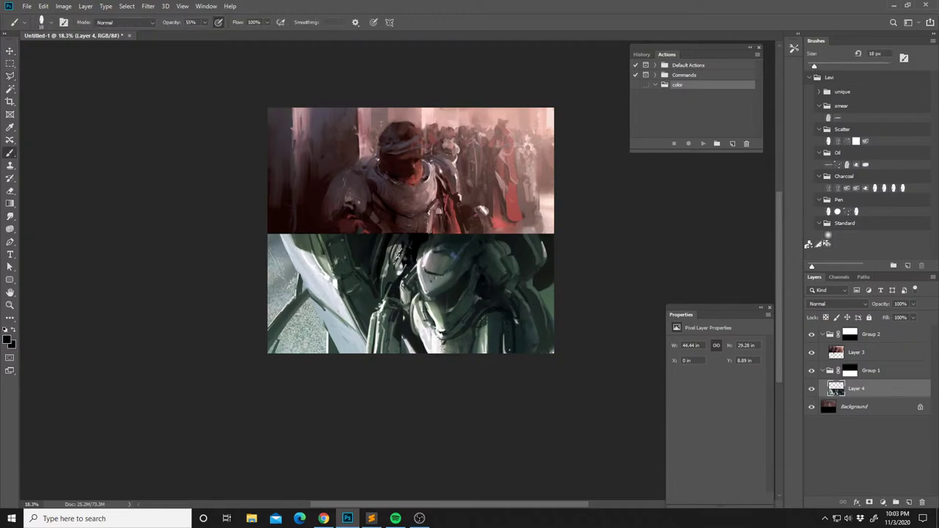
Switch to Spotify, play Nightcall from the PAINT_MUSIC playlist, and return to Photoshop.
{"action": "key", "text": "alt+Tab"}
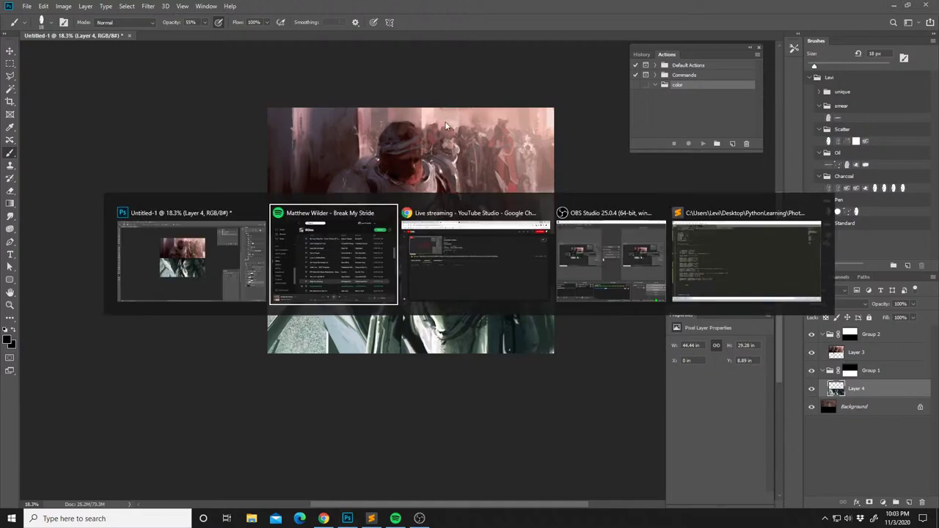
{"action": "scroll", "coordinate": [570, 255], "scroll_direction": "down", "scroll_amount": 3}
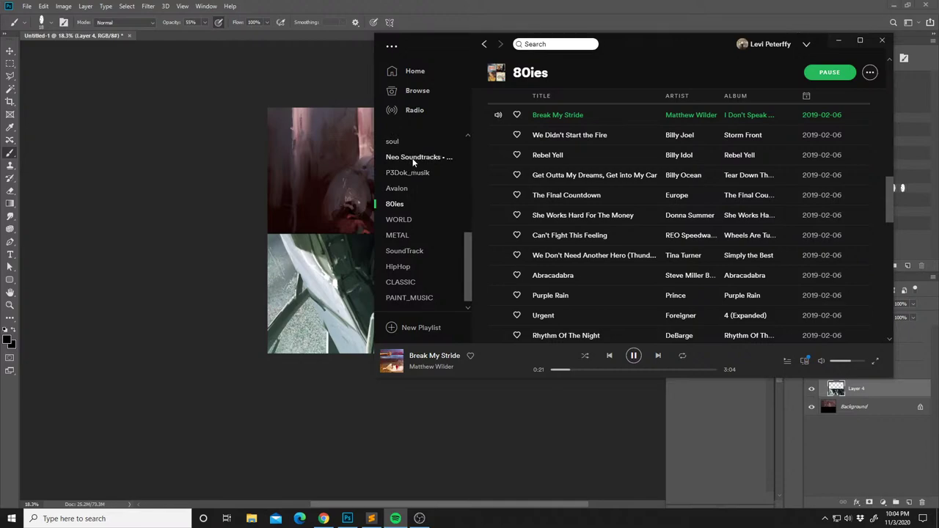
{"action": "scroll", "coordinate": [413, 163], "scroll_direction": "up", "scroll_amount": 3}
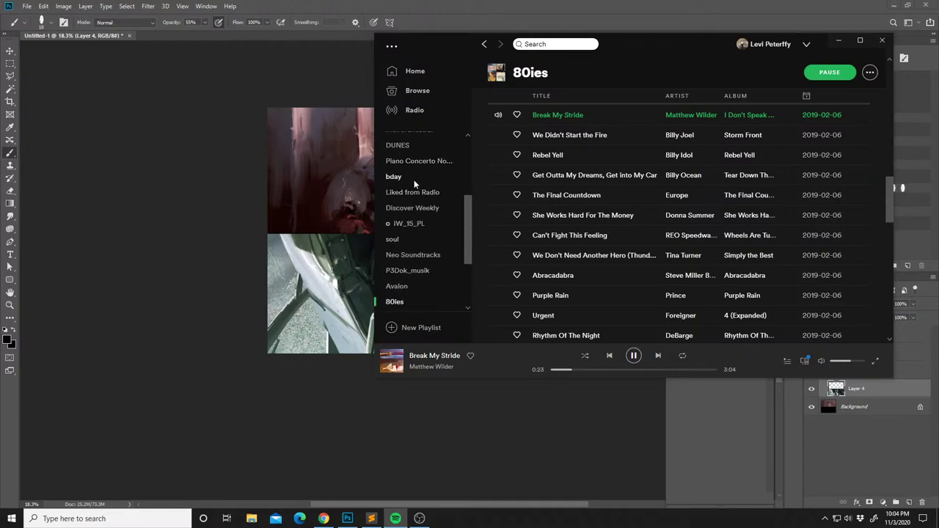
{"action": "scroll", "coordinate": [415, 182], "scroll_direction": "up", "scroll_amount": 5}
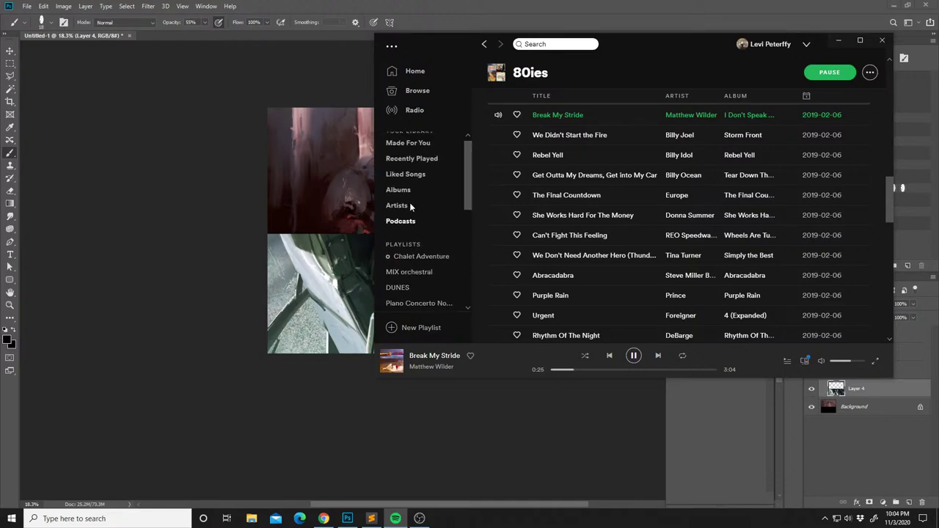
{"action": "scroll", "coordinate": [418, 244], "scroll_direction": "down", "scroll_amount": 3}
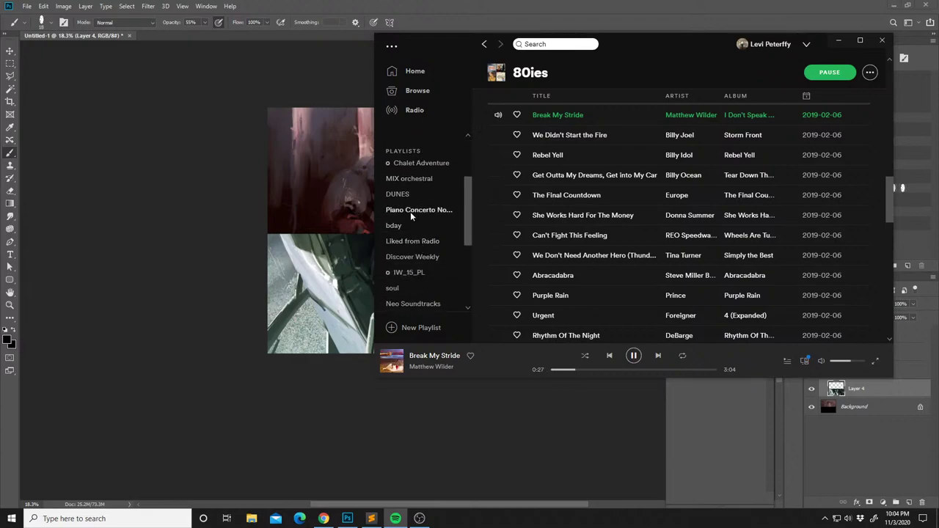
{"action": "scroll", "coordinate": [411, 224], "scroll_direction": "down", "scroll_amount": 2}
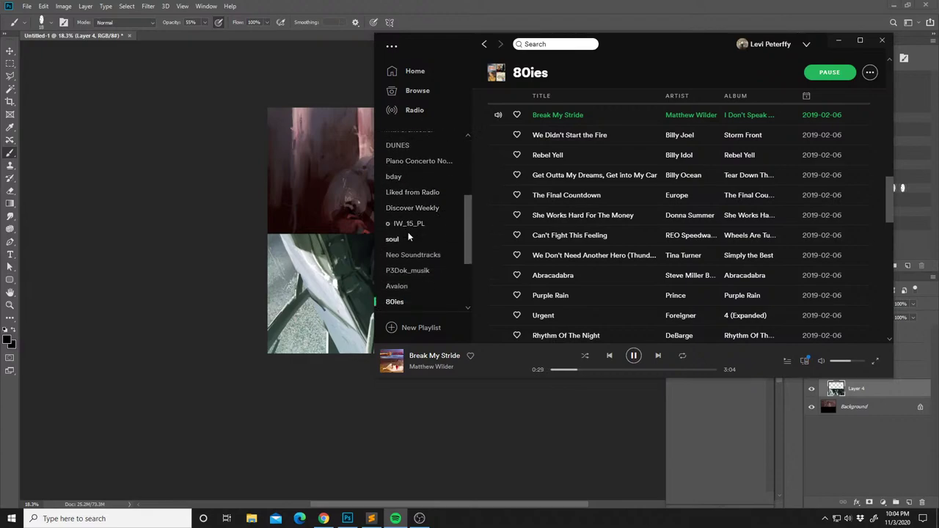
{"action": "scroll", "coordinate": [408, 235], "scroll_direction": "up", "scroll_amount": 3}
{"action": "scroll", "coordinate": [423, 189], "scroll_direction": "up", "scroll_amount": 1}
{"action": "scroll", "coordinate": [420, 194], "scroll_direction": "down", "scroll_amount": 7}
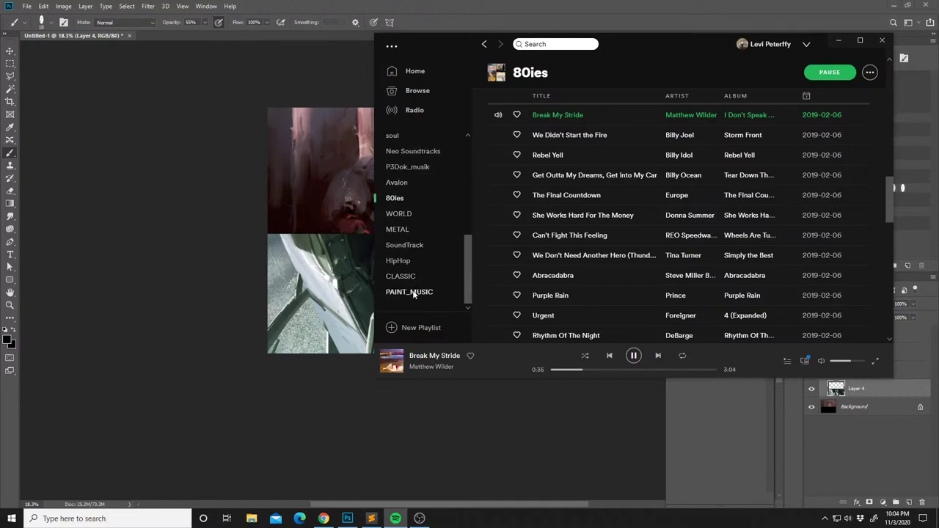
{"action": "left_click", "coordinate": [411, 291]}
{"action": "left_click", "coordinate": [497, 233]}
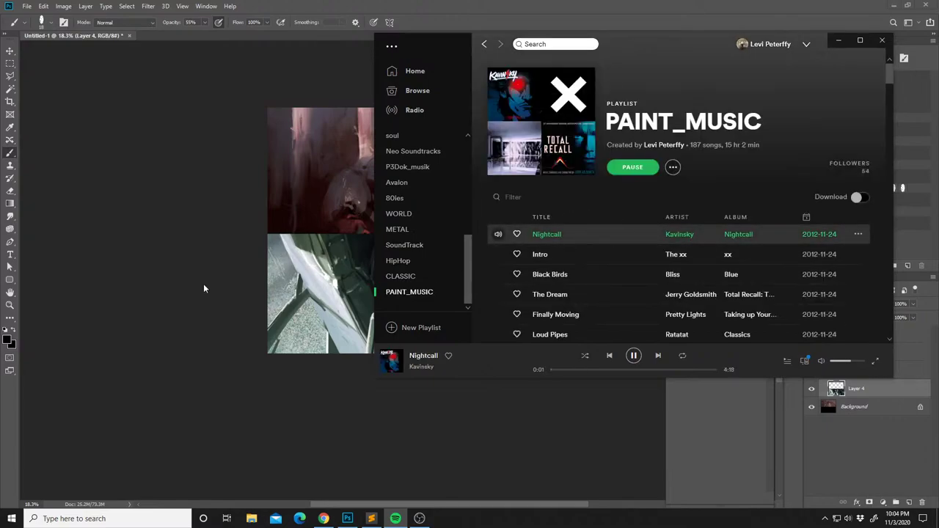
{"action": "left_click", "coordinate": [203, 283]}
Set the brush to 44 px at 100% opacity and refine the helmet's front edge with sampled light and dark tones.
{"action": "left_click", "coordinate": [429, 252], "text": "alt"}
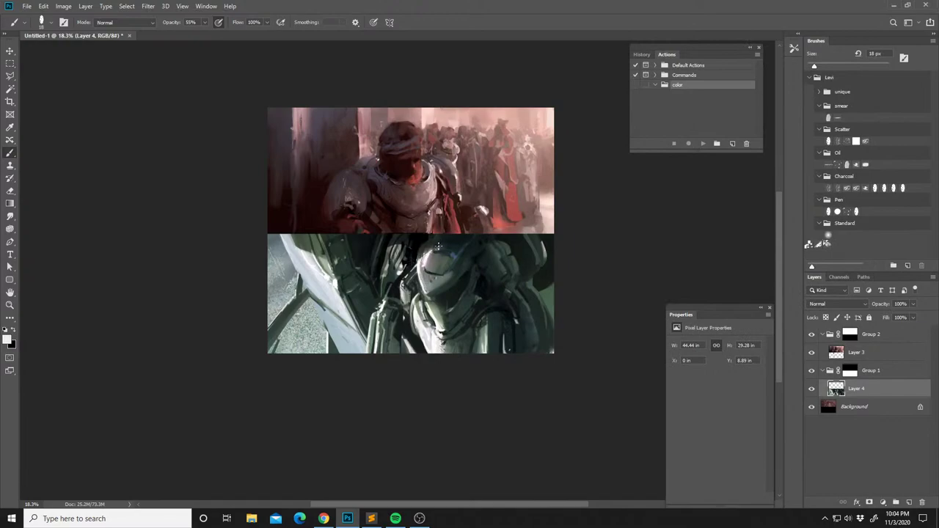
{"action": "left_click", "coordinate": [424, 264], "text": "alt"}
{"action": "key", "text": "0"}
{"action": "left_click", "coordinate": [423, 260], "text": "alt"}
{"action": "right_click", "coordinate": [431, 247]}
{"action": "left_click_drag", "start_coordinate": [486, 246], "coordinate": [495, 245]}
{"action": "left_click", "coordinate": [428, 258]}
{"action": "left_click", "coordinate": [423, 260], "text": "alt"}
{"action": "left_click", "coordinate": [424, 258]}
{"action": "left_click_drag", "start_coordinate": [421, 267], "coordinate": [418, 285]}
Repaint the helmet's lower face, jaw and collar at 100% opacity with repeatedly sampled greens and darks.
{"action": "left_click", "coordinate": [415, 295], "text": "alt"}
{"action": "left_click", "coordinate": [415, 294], "text": "alt"}
{"action": "left_click", "coordinate": [415, 288], "text": "alt"}
{"action": "left_click", "coordinate": [426, 283], "text": "alt"}
{"action": "left_click", "coordinate": [453, 269], "text": "alt"}
{"action": "left_click", "coordinate": [435, 292], "text": "alt"}
{"action": "left_click", "coordinate": [450, 300], "text": "alt"}
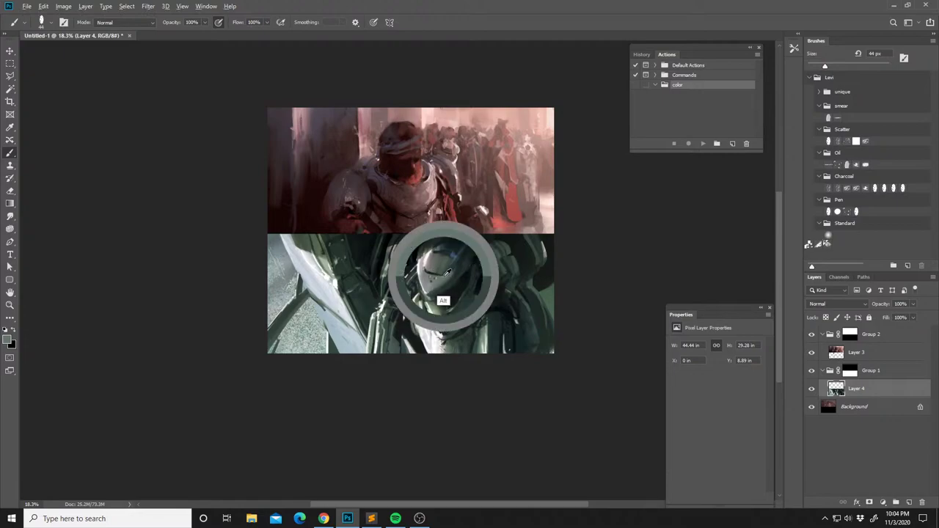
{"action": "left_click", "coordinate": [460, 297], "text": "alt"}
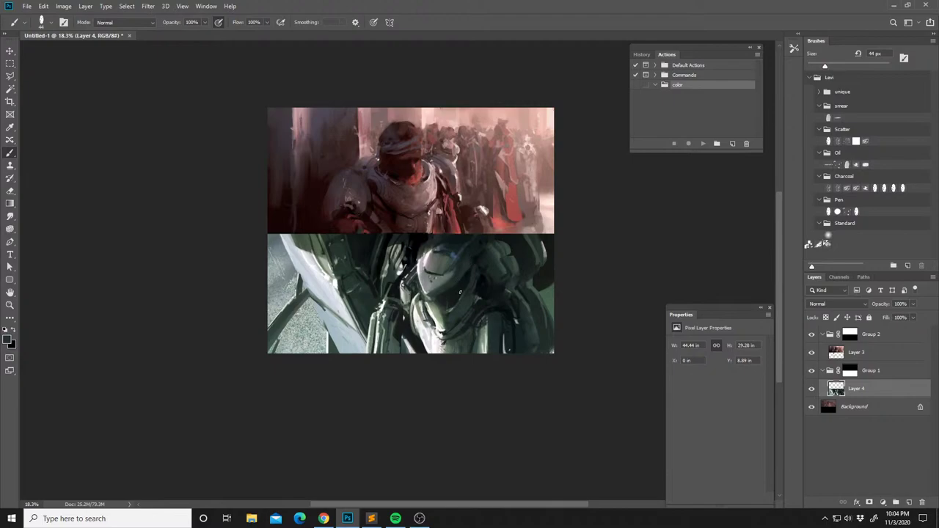
{"action": "left_click", "coordinate": [460, 312], "text": "alt"}
Flip the canvas back and refine the shoulder plates near the painting's outer edge with sampled light and dark tones.
{"action": "key", "text": "ctrl+f"}
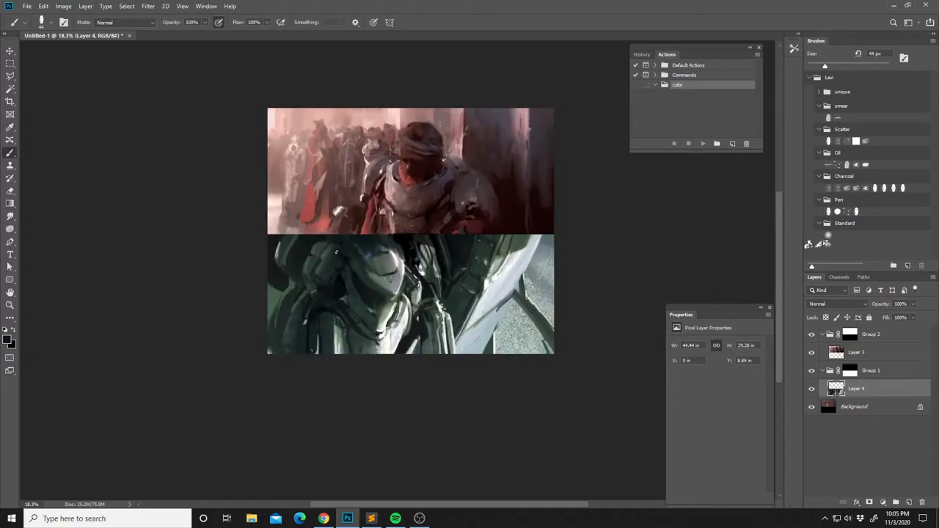
{"action": "left_click", "coordinate": [320, 258], "text": "alt"}
{"action": "left_click", "coordinate": [317, 244], "text": "alt"}
{"action": "left_click", "coordinate": [286, 255], "text": "alt"}
{"action": "left_click", "coordinate": [286, 254], "text": "alt"}
{"action": "left_click", "coordinate": [276, 254], "text": "alt"}
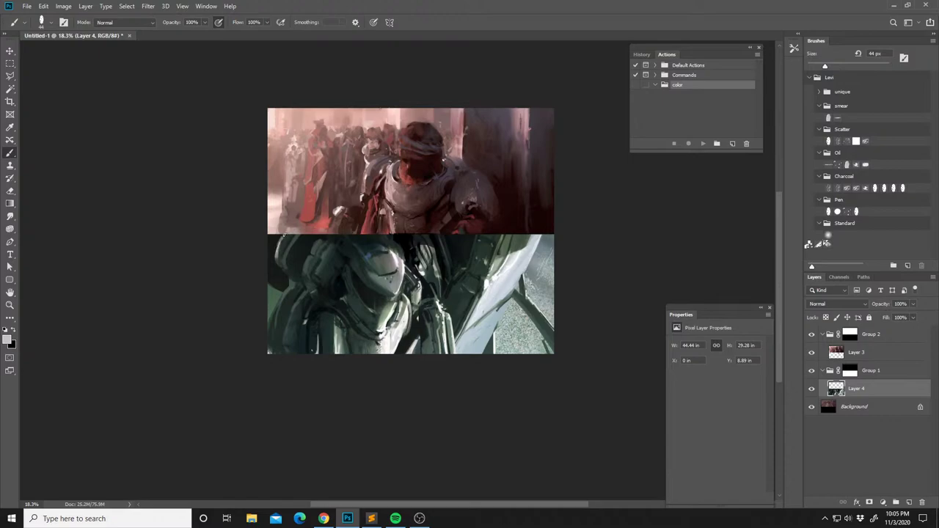
Lasso a small area on the green figure's outer shoulder plate, paint it with sampled dark and bluish tones, and deselect.
{"action": "left_click", "coordinate": [278, 251], "text": "alt"}
{"action": "key", "text": "l"}
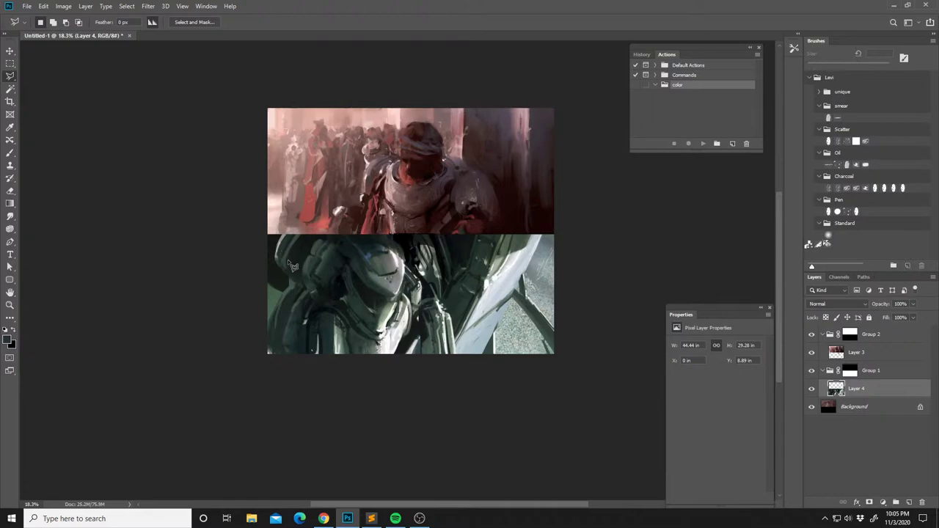
{"action": "left_click", "coordinate": [294, 253]}
{"action": "left_click", "coordinate": [292, 261]}
{"action": "left_click", "coordinate": [305, 256]}
{"action": "left_click", "coordinate": [295, 253]}
{"action": "key", "text": "b"}
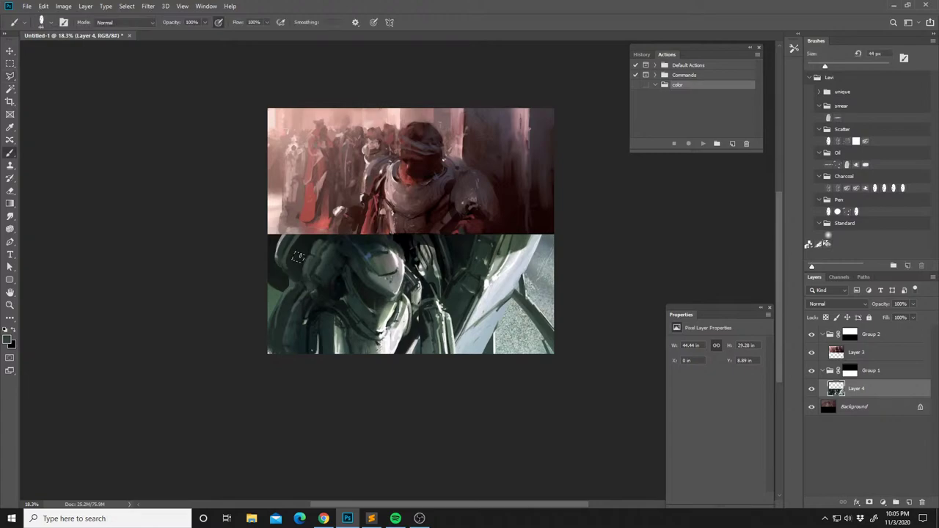
{"action": "key", "text": "alt"}
{"action": "left_click", "coordinate": [357, 248], "text": "alt"}
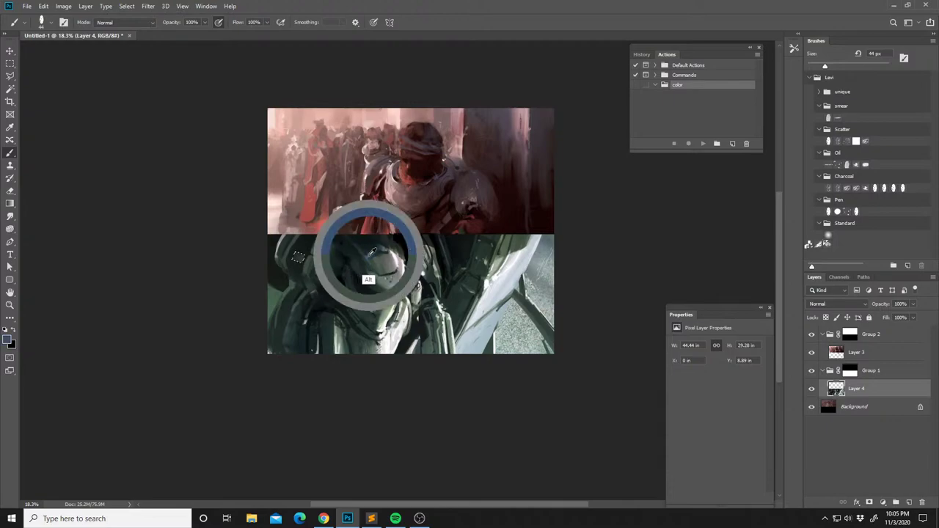
{"action": "left_click", "coordinate": [297, 258], "text": "alt"}
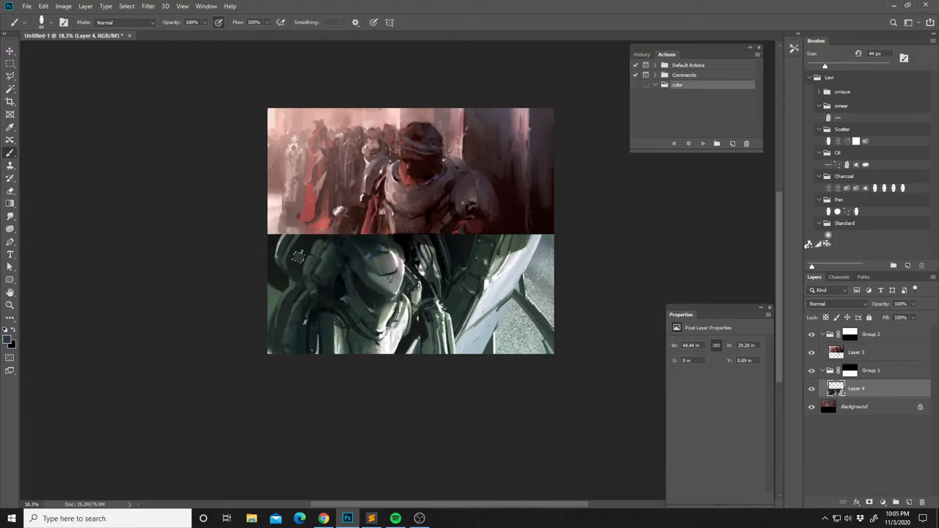
{"action": "key", "text": "ctrl+d"}
Lasso small areas where the green figure's shoulder meets the dividing edge and paint them with the brush.
{"action": "key", "text": "l"}
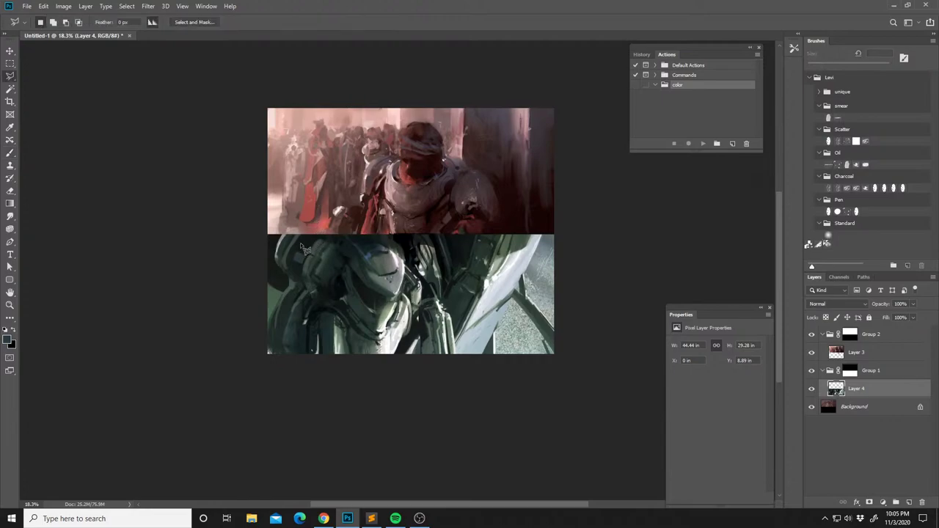
{"action": "left_click", "coordinate": [316, 237]}
{"action": "left_click", "coordinate": [308, 234]}
{"action": "left_click_drag", "start_coordinate": [306, 245], "coordinate": [305, 239]}
{"action": "key", "text": "b"}
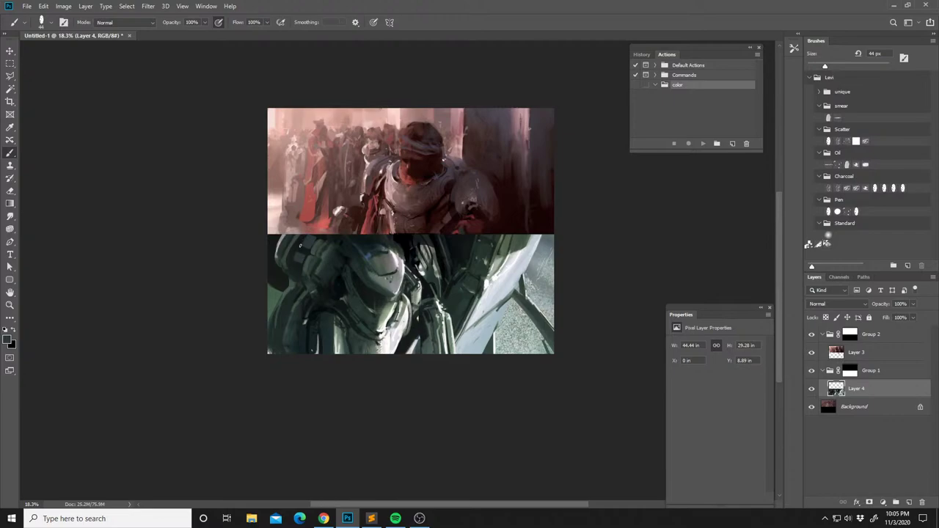
{"action": "key", "text": "l"}
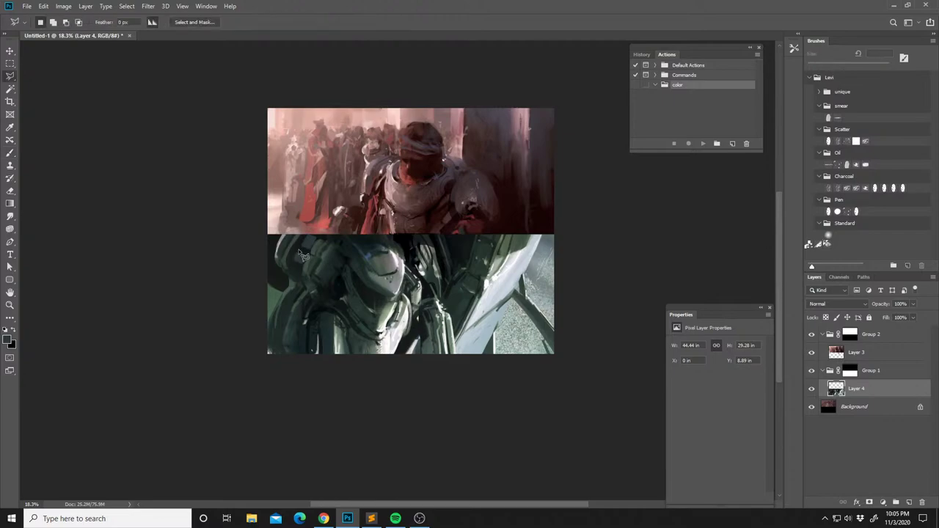
{"action": "key", "text": "b"}
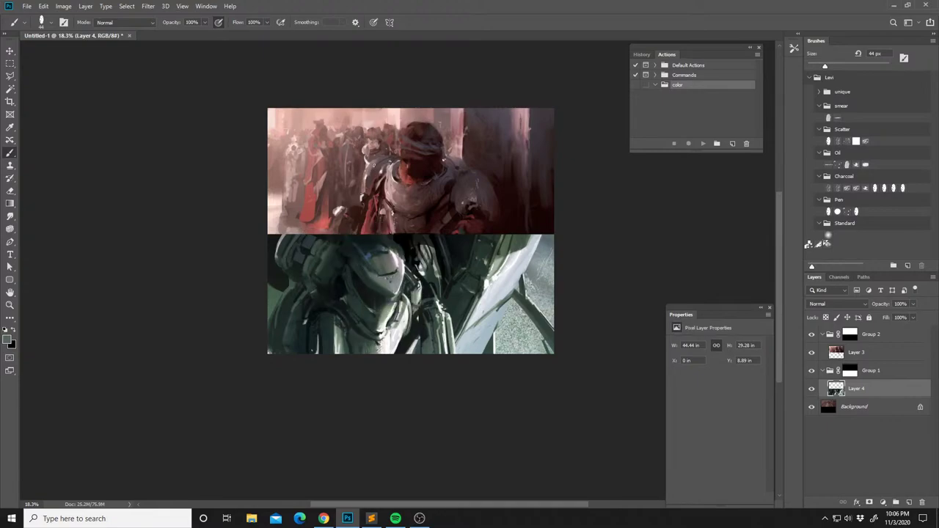
Flip the canvas, set the brush to 20 px, and refine the green figure's shoulder plates with sampled dark tones.
{"action": "key", "text": "ctrl+shift+h"}
{"action": "left_click_drag", "start_coordinate": [473, 256], "coordinate": [435, 268]}
{"action": "left_click", "coordinate": [466, 276], "text": "alt"}
{"action": "right_click", "coordinate": [487, 266]}
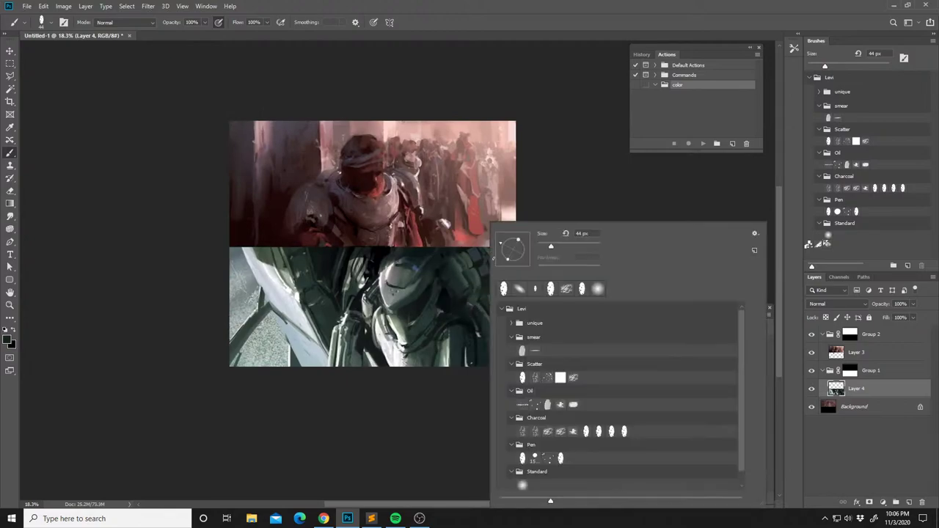
{"action": "left_click", "coordinate": [543, 246]}
{"action": "left_click", "coordinate": [485, 270]}
{"action": "left_click", "coordinate": [486, 278], "text": "alt"}
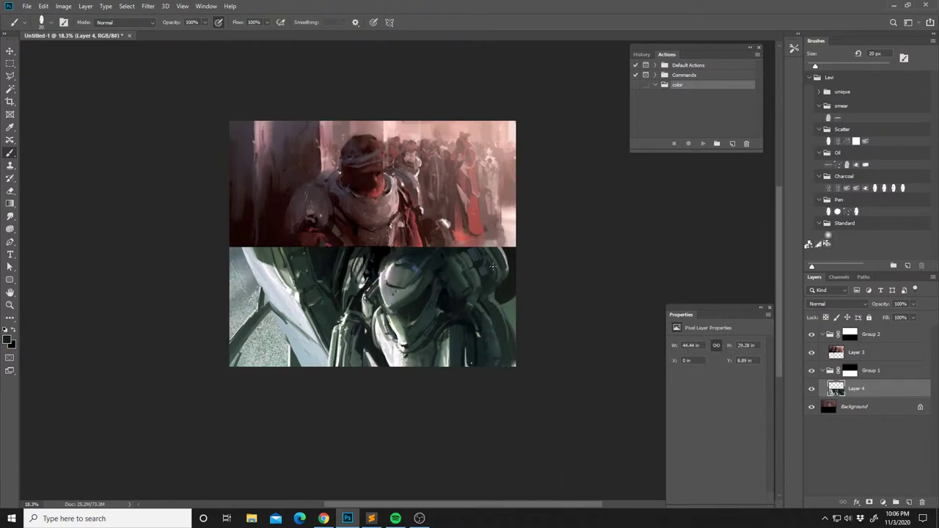
{"action": "left_click_drag", "start_coordinate": [497, 288], "coordinate": [451, 302]}
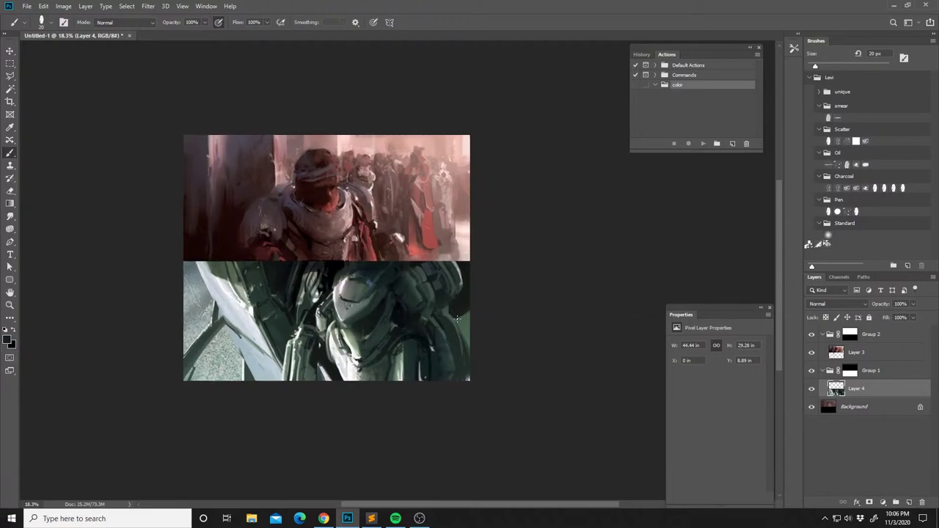
Select the green background strip beside the armored figure with the freehand Lasso, darken it, and deselect.
{"action": "key", "text": "l"}
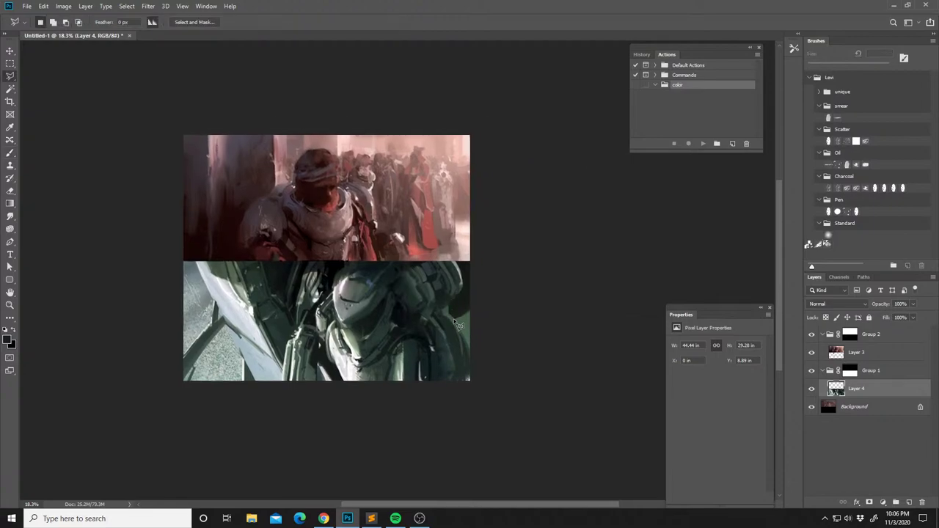
{"action": "key", "text": "shift+l"}
{"action": "key", "text": "shift+l"}
{"action": "mouse_move", "coordinate": [455, 320]}
{"action": "left_mouse_down"}
{"action": "mouse_move", "coordinate": [477, 403]}
{"action": "mouse_move", "coordinate": [493, 295]}
{"action": "mouse_move", "coordinate": [475, 262]}
{"action": "mouse_move", "coordinate": [459, 315]}
{"action": "left_mouse_up"}
{"action": "key", "text": "b"}
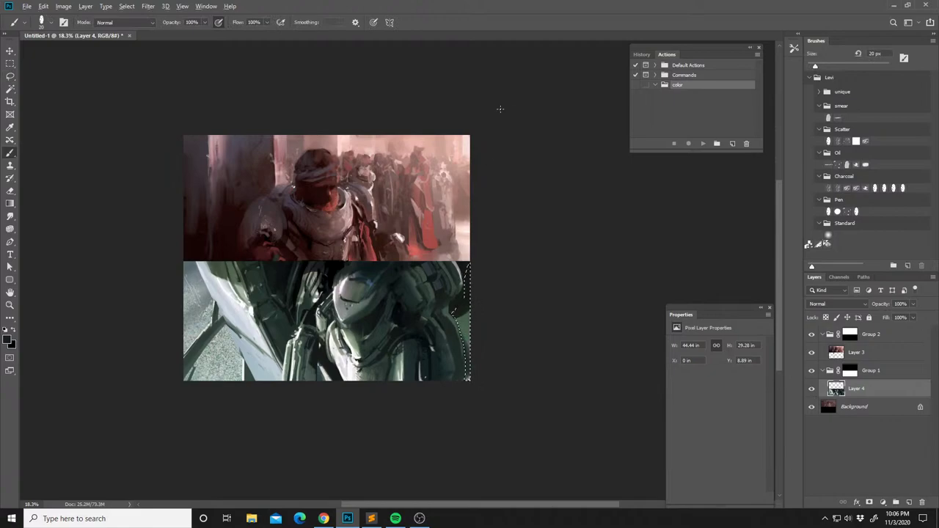
{"action": "key", "text": "Delete"}
{"action": "key", "text": "ctrl+d"}
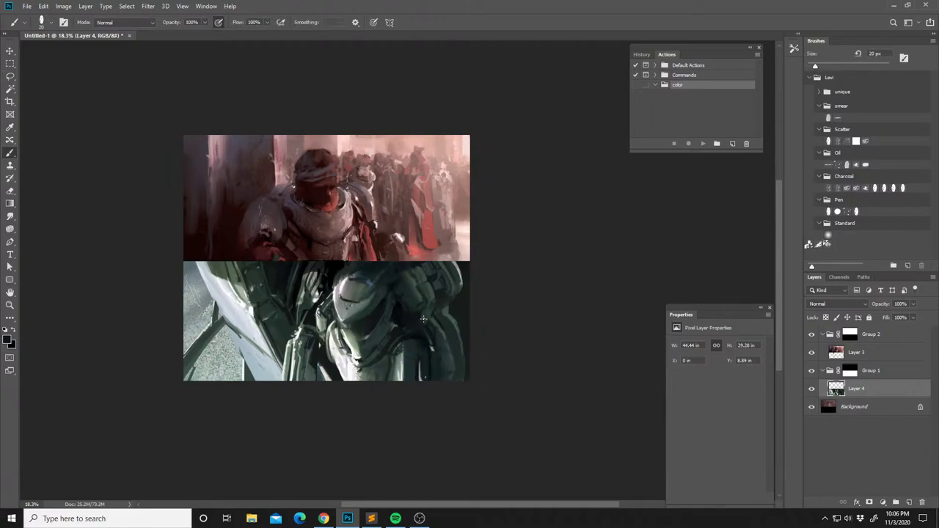
Darken the background edge beside the green figure with a soft 850 px brush in Overlay mode.
{"action": "right_click", "coordinate": [429, 320]}
{"action": "left_click", "coordinate": [533, 245]}
{"action": "left_click", "coordinate": [540, 287]}
{"action": "left_click", "coordinate": [537, 246]}
{"action": "left_click", "coordinate": [534, 165]}
{"action": "right_click", "coordinate": [432, 302]}
{"action": "left_click", "coordinate": [541, 243]}
{"action": "left_click", "coordinate": [541, 234]}
{"action": "type", "text": "850"}
{"action": "key", "text": "Return"}
{"action": "right_click", "coordinate": [422, 322], "text": "shift"}
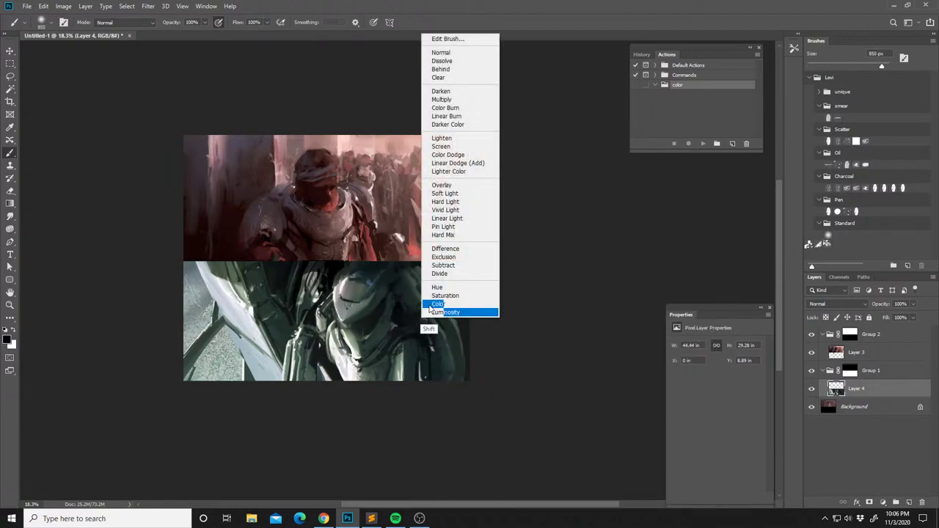
{"action": "left_click", "coordinate": [458, 185]}
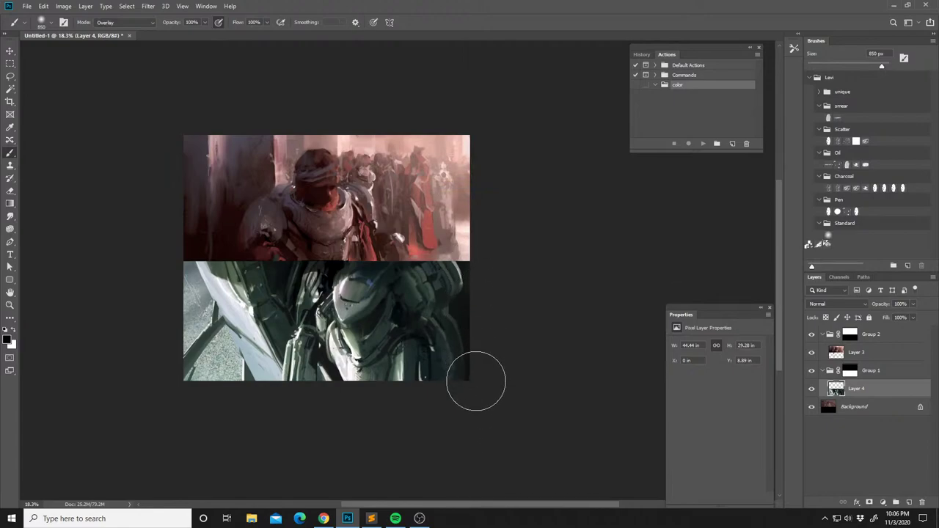
Lasso the green figure's outer arm, shade it in Overlay mode, deselect, and flip the canvas back.
{"action": "key", "text": "l"}
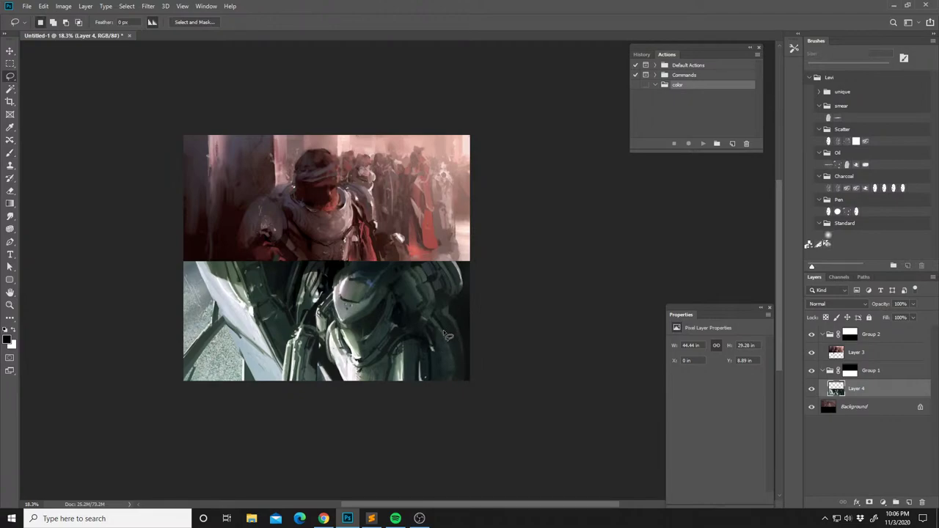
{"action": "mouse_move", "coordinate": [443, 334]}
{"action": "left_mouse_down"}
{"action": "mouse_move", "coordinate": [454, 390]}
{"action": "mouse_move", "coordinate": [444, 330]}
{"action": "mouse_move", "coordinate": [452, 374]}
{"action": "left_mouse_up"}
{"action": "key", "text": "b"}
{"action": "left_click", "coordinate": [455, 355], "text": "alt"}
{"action": "key", "text": "ctrl+d"}
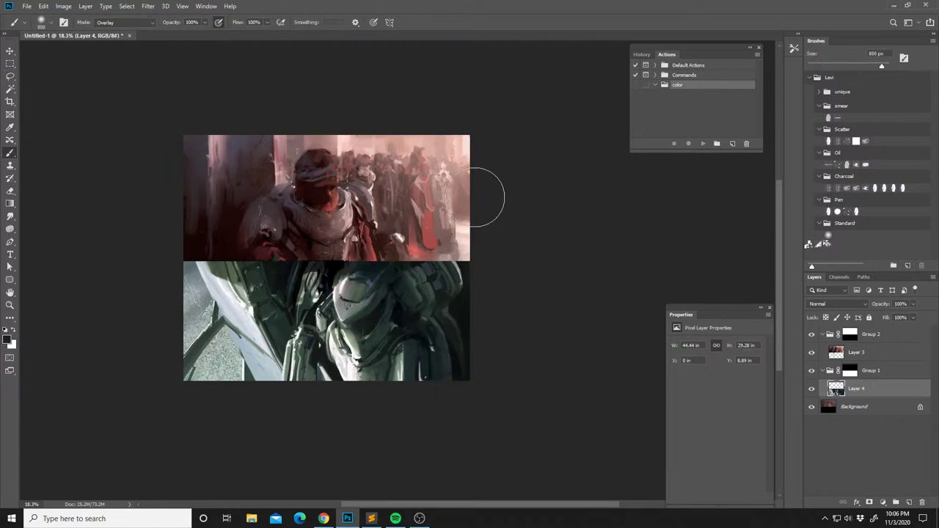
{"action": "key", "text": "ctrl+f"}
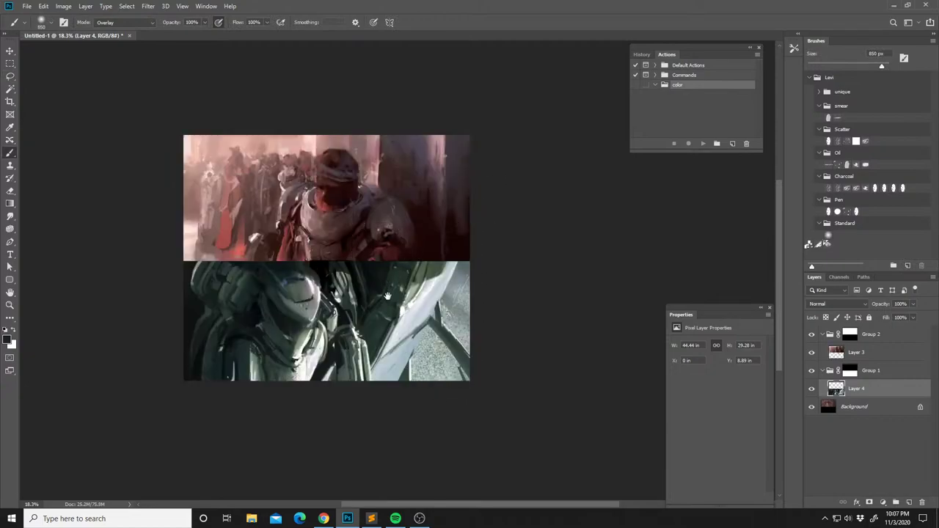
Texture the green shoulder plates with a 47 px Charcoal brush and sampled tones, returning the blend mode to Normal.
{"action": "right_click", "coordinate": [245, 291]}
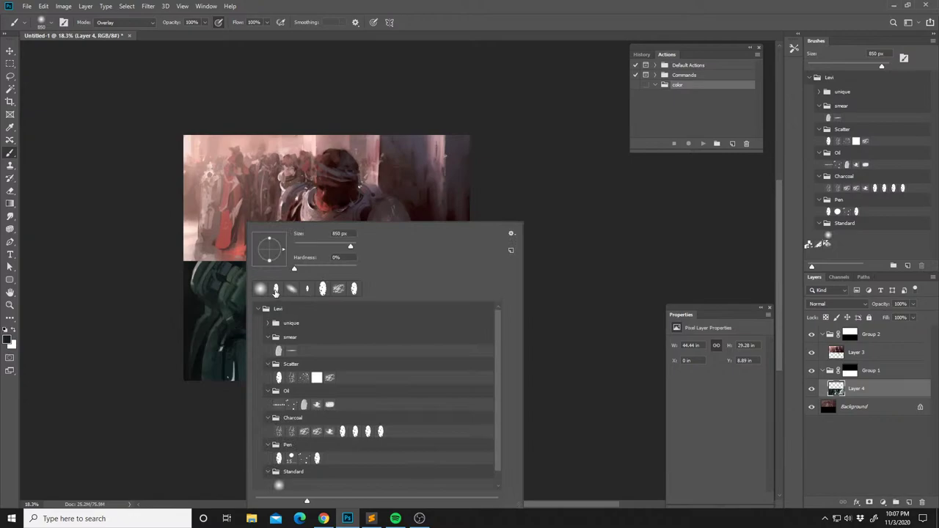
{"action": "left_click", "coordinate": [305, 432]}
{"action": "left_click", "coordinate": [308, 245]}
{"action": "left_click", "coordinate": [224, 309]}
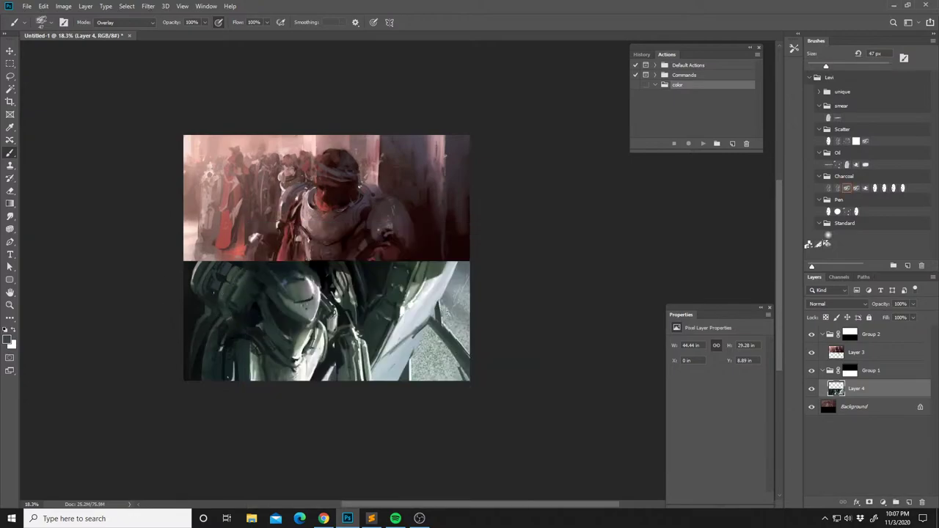
{"action": "left_click", "coordinate": [223, 303], "text": "alt"}
{"action": "left_click", "coordinate": [222, 291], "text": "alt"}
{"action": "key", "text": "alt"}
{"action": "left_click", "coordinate": [226, 292], "text": "alt"}
{"action": "right_click", "coordinate": [219, 291], "text": "shift"}
{"action": "left_click", "coordinate": [236, 19]}
{"action": "left_click", "coordinate": [223, 290], "text": "alt"}
Set an oval Charcoal brush to 10 px and detail the upper shoulder plates with sampled tones.
{"action": "right_click", "coordinate": [222, 289]}
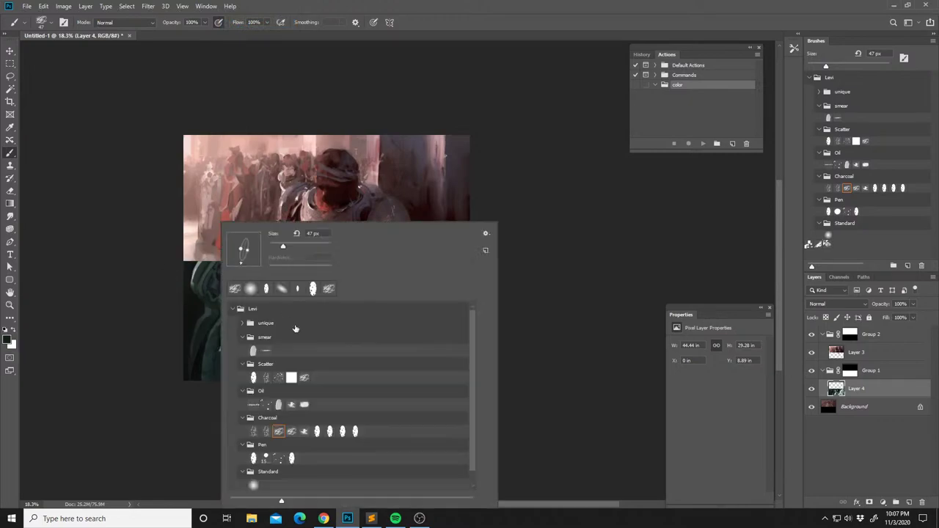
{"action": "left_click", "coordinate": [317, 431]}
{"action": "left_click_drag", "start_coordinate": [273, 246], "coordinate": [268, 245]}
{"action": "left_click", "coordinate": [203, 281]}
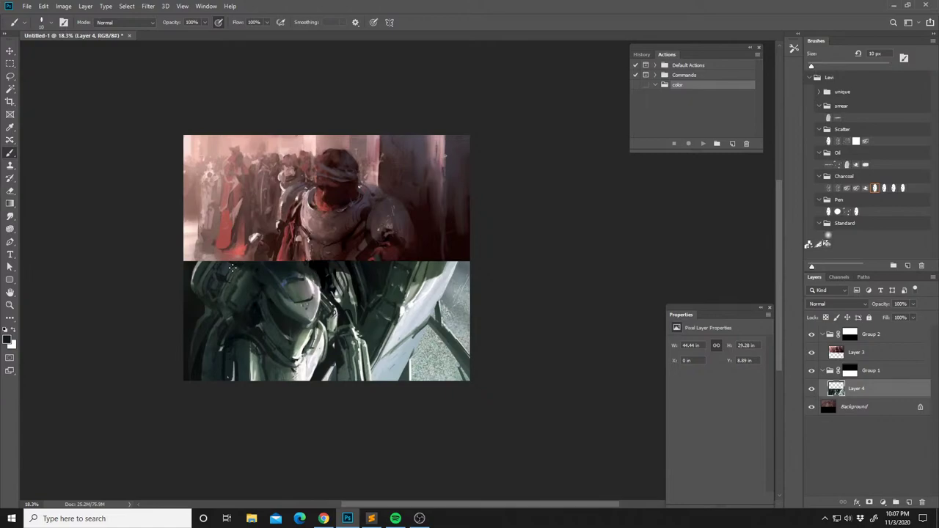
{"action": "left_click", "coordinate": [229, 265], "text": "alt"}
{"action": "key", "text": "alt"}
{"action": "left_click", "coordinate": [287, 298], "text": "alt"}
{"action": "key", "text": "alt"}
Enlarge the brush to 21 px and refine the green figure's shoulder and upper arm with repeatedly sampled tones.
{"action": "right_click", "coordinate": [244, 273]}
{"action": "left_click_drag", "start_coordinate": [300, 246], "coordinate": [305, 245]}
{"action": "left_click", "coordinate": [239, 274]}
{"action": "left_click", "coordinate": [272, 301], "text": "alt"}
{"action": "left_click", "coordinate": [237, 286], "text": "alt"}
{"action": "left_click", "coordinate": [239, 286], "text": "alt"}
{"action": "left_click", "coordinate": [236, 289], "text": "alt"}
{"action": "left_click", "coordinate": [231, 294], "text": "alt"}
{"action": "left_click", "coordinate": [228, 300], "text": "alt"}
{"action": "left_click_drag", "start_coordinate": [283, 273], "coordinate": [269, 288]}
Flip the canvas, switch to Layer 3, and refine the red knight's breastplate with sampled armor tones.
{"action": "key", "text": "ctrl+shift+h"}
{"action": "left_click_drag", "start_coordinate": [396, 258], "coordinate": [427, 264]}
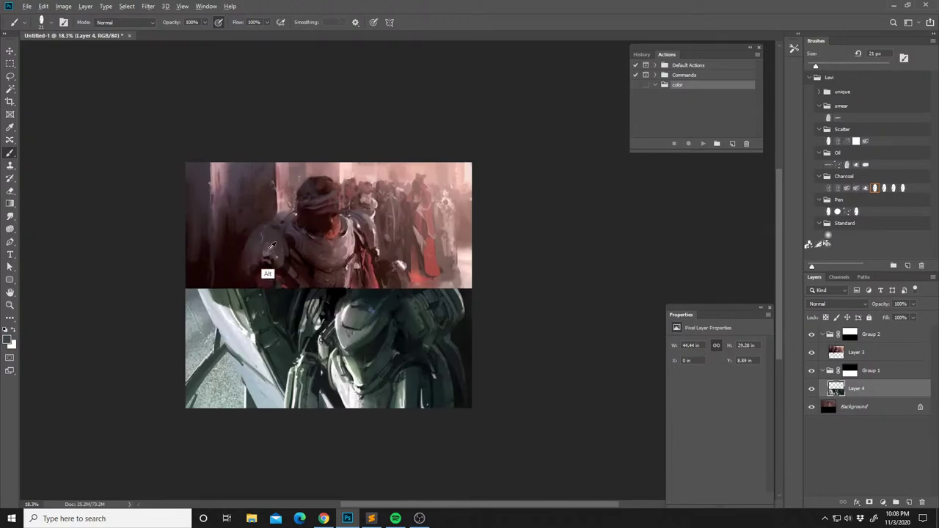
{"action": "left_click", "coordinate": [344, 248], "text": "alt"}
{"action": "left_click", "coordinate": [349, 240], "text": "alt"}
{"action": "left_click", "coordinate": [842, 351]}
{"action": "left_click", "coordinate": [343, 271], "text": "alt"}
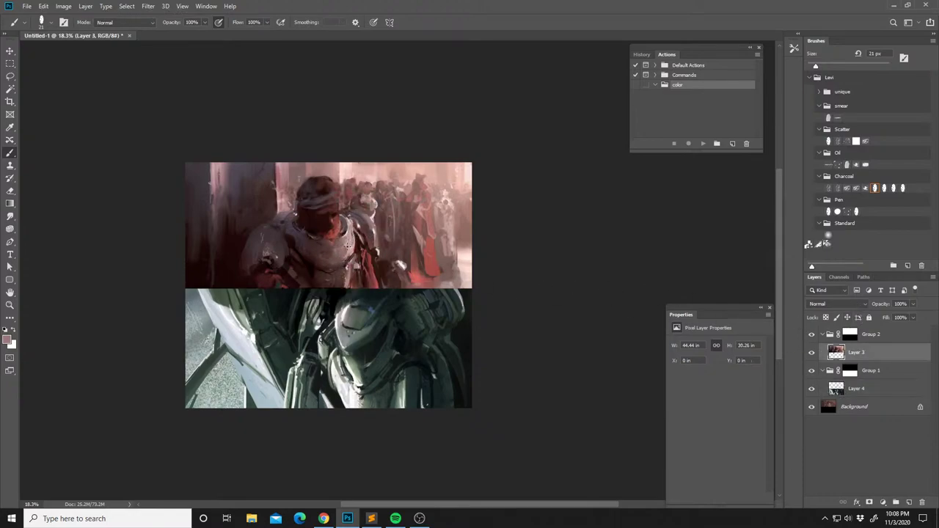
{"action": "left_click", "coordinate": [344, 251], "text": "alt"}
{"action": "left_click", "coordinate": [345, 254], "text": "alt"}
Try to brighten a Magic Wand selection on the knight's breastplate with an 80 px white brush, and undo it.
{"action": "key", "text": "d"}
{"action": "key", "text": "x"}
{"action": "key", "text": "w"}
{"action": "left_click", "coordinate": [348, 246]}
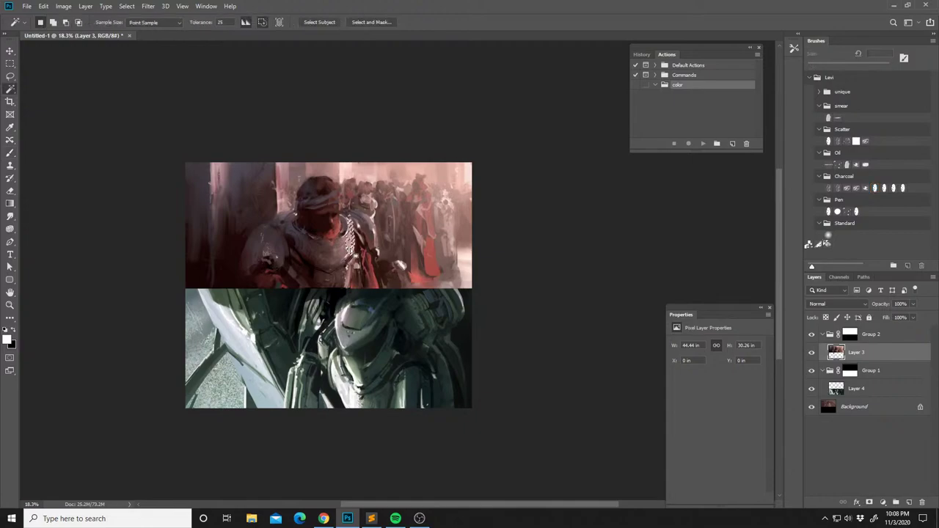
{"action": "key", "text": "b"}
{"action": "right_click", "coordinate": [365, 246]}
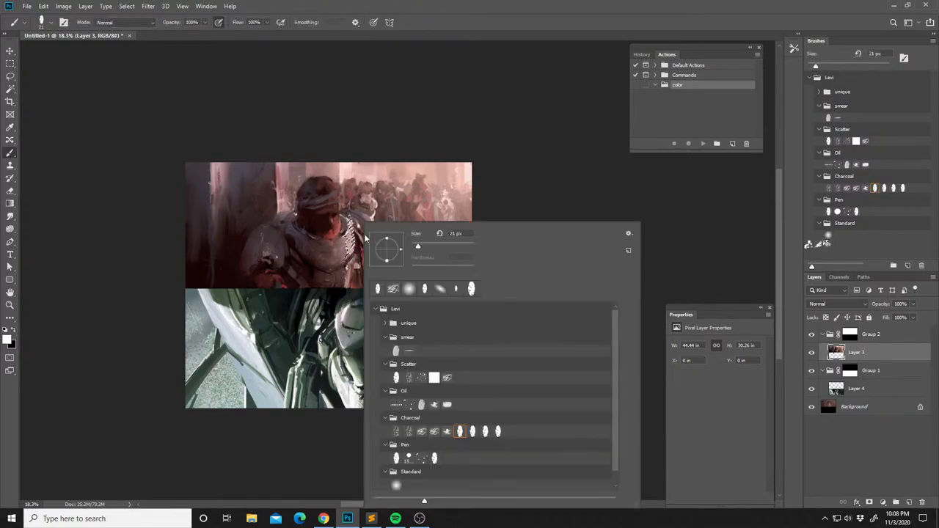
{"action": "left_click_drag", "start_coordinate": [419, 248], "coordinate": [436, 247]}
{"action": "left_click_drag", "start_coordinate": [351, 239], "coordinate": [348, 251]}
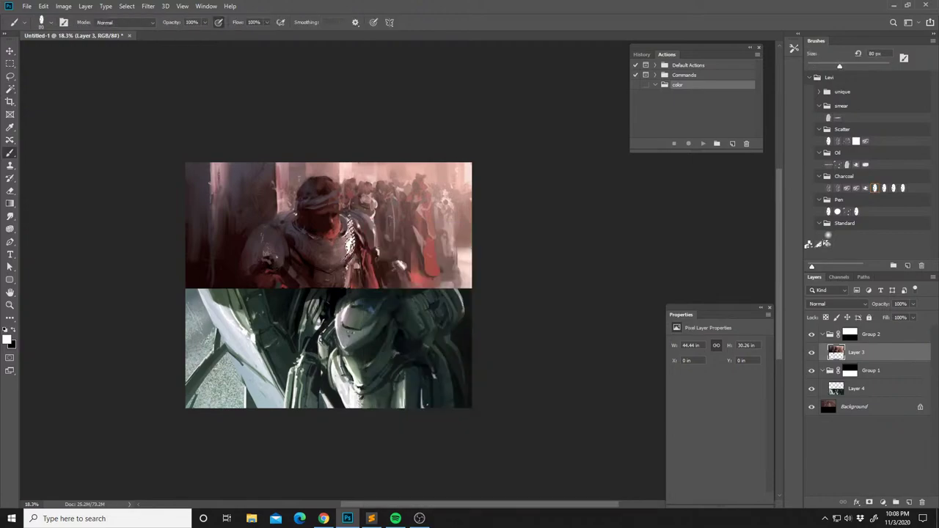
{"action": "key", "text": "ctrl+z"}
{"action": "key", "text": "ctrl+z"}
Flip the canvas back and lasso a small area at the red knight's hand for brushwork.
{"action": "key", "text": "ctrl+shift+h"}
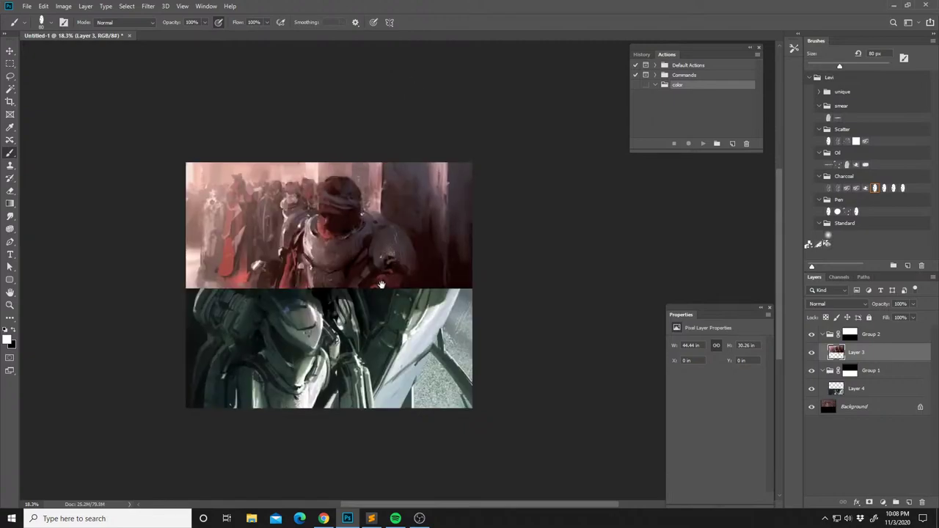
{"action": "key", "text": "l"}
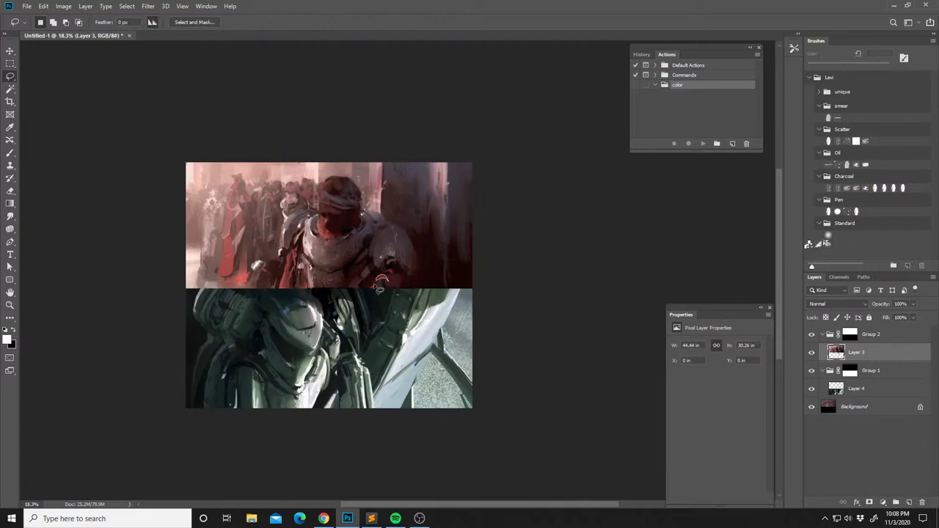
{"action": "key", "text": "b"}
{"action": "left_click_drag", "start_coordinate": [400, 228], "coordinate": [403, 262]}
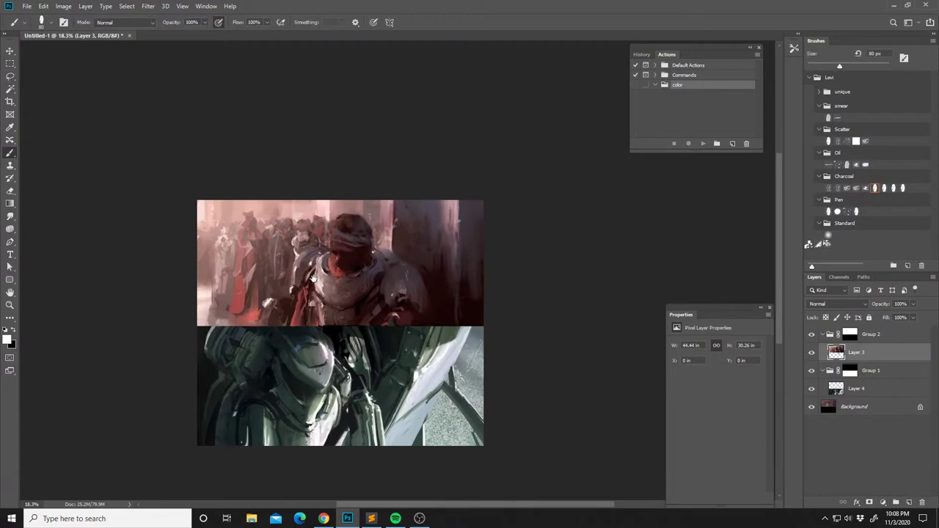
{"action": "scroll", "coordinate": [312, 272], "scroll_direction": "down", "scroll_amount": 3}
{"action": "left_click_drag", "start_coordinate": [332, 265], "coordinate": [334, 242]}
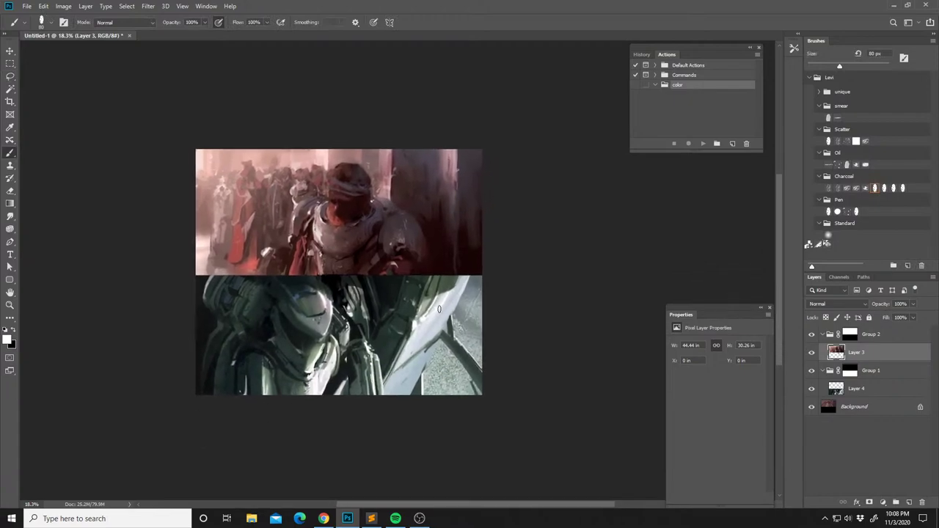
Lasso the armor piece beside the knight's red cloak, paint it with a sampled light tone, and undo the last change.
{"action": "key", "text": "l"}
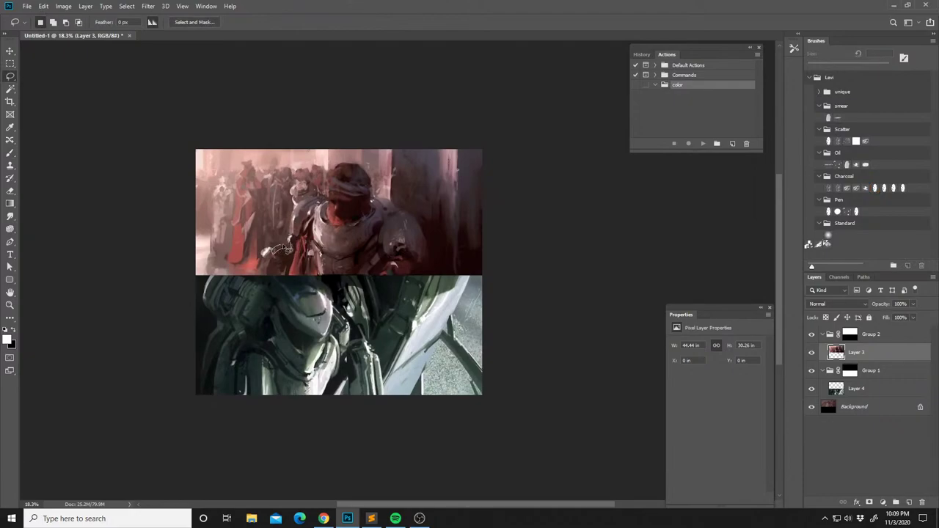
{"action": "key", "text": "b"}
{"action": "left_click", "coordinate": [315, 223], "text": "alt"}
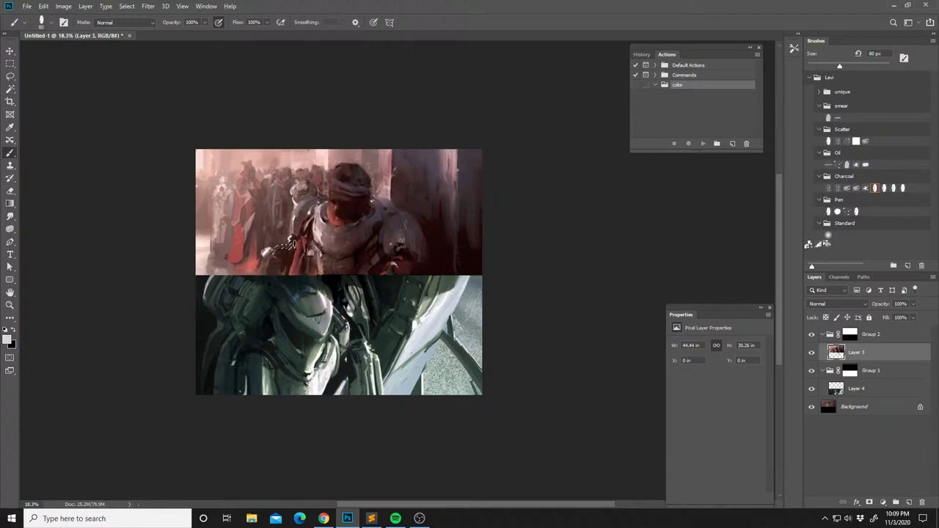
{"action": "left_click_drag", "start_coordinate": [293, 243], "coordinate": [275, 252]}
{"action": "key", "text": "ctrl+z"}
Set the brush to 12 px and refine the knight's crowd-side shoulder armor with sampled light and dark tones.
{"action": "right_click", "coordinate": [285, 257]}
{"action": "left_click", "coordinate": [341, 246]}
{"action": "key", "text": "Return"}
{"action": "key", "text": "ctrl+shift+s"}
{"action": "key", "text": "Escape"}
{"action": "key", "text": "alt"}
{"action": "left_click", "coordinate": [294, 206], "text": "alt"}
{"action": "left_click", "coordinate": [295, 207], "text": "alt"}
{"action": "left_click_drag", "start_coordinate": [297, 200], "coordinate": [296, 218]}
{"action": "left_click", "coordinate": [297, 213], "text": "alt"}
{"action": "left_click", "coordinate": [293, 217], "text": "alt"}
{"action": "left_click_drag", "start_coordinate": [360, 225], "coordinate": [369, 231]}
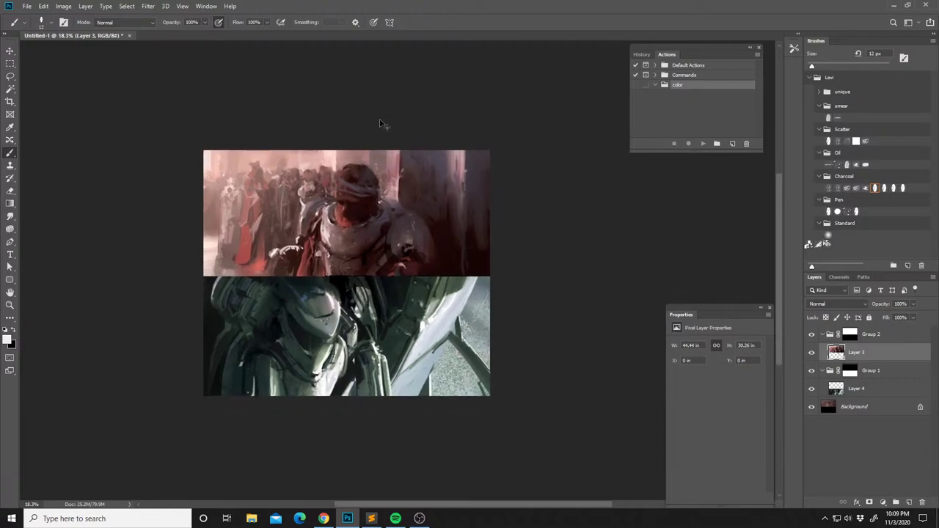
Flip the canvas horizontally, sample tones from the green armored figure, and make Layer 4 the active layer.
{"action": "key", "text": "ctrl+f"}
{"action": "left_click_drag", "start_coordinate": [407, 270], "coordinate": [393, 257]}
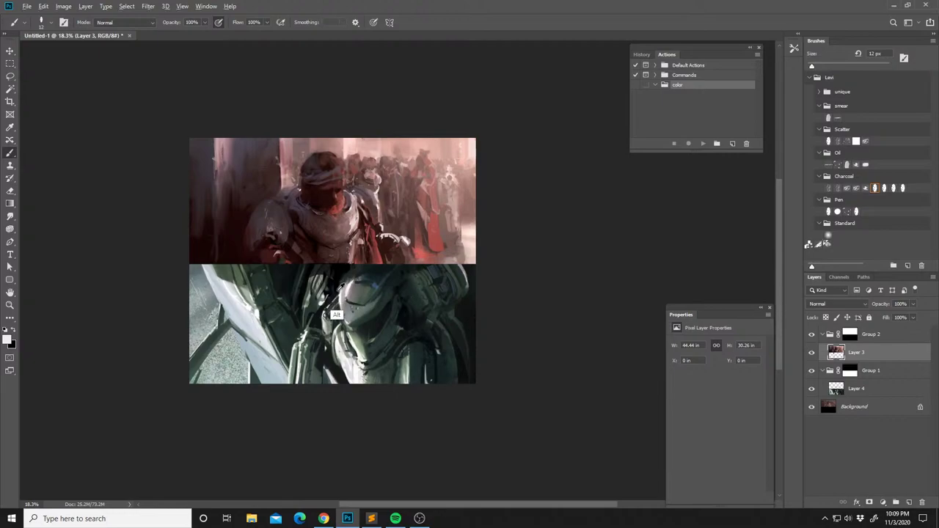
{"action": "left_click", "coordinate": [341, 292], "text": "alt"}
{"action": "left_click", "coordinate": [351, 289], "text": "alt"}
{"action": "left_click_drag", "start_coordinate": [348, 291], "coordinate": [356, 262]}
{"action": "left_click", "coordinate": [329, 341], "text": "alt"}
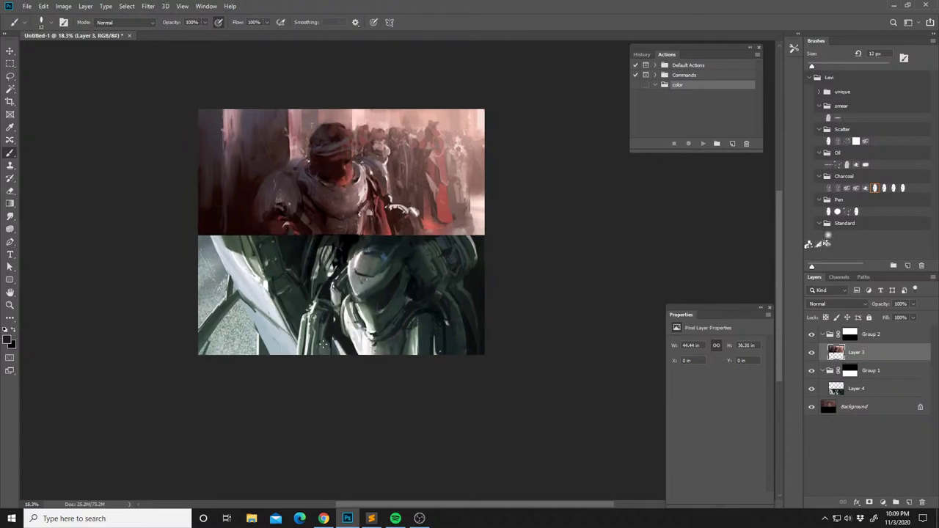
{"action": "left_click", "coordinate": [836, 387]}
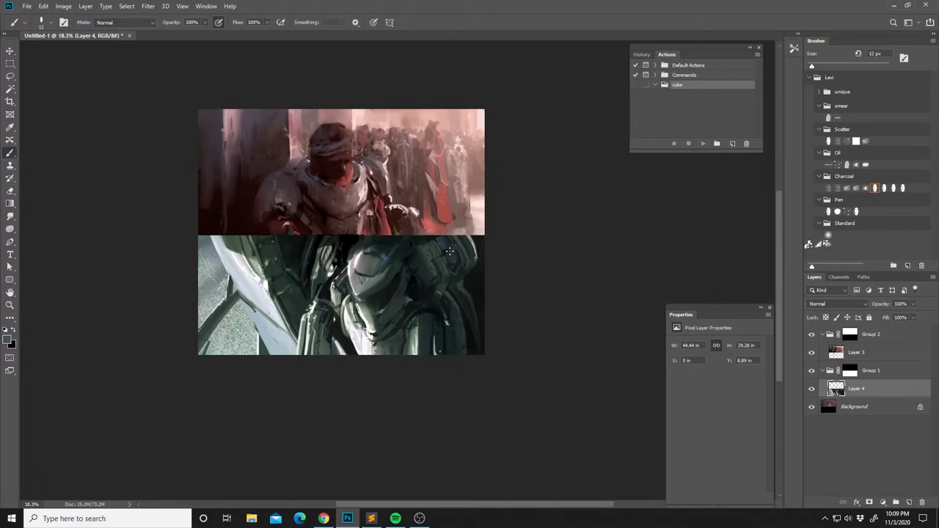
Refine the green figure's shoulder armor and the area beside its helmet with sampled green tones.
{"action": "left_click", "coordinate": [439, 242]}
{"action": "left_click", "coordinate": [433, 242]}
{"action": "left_click", "coordinate": [422, 255], "text": "alt"}
{"action": "left_click", "coordinate": [407, 279], "text": "alt"}
{"action": "left_click", "coordinate": [383, 258], "text": "alt"}
Flip the canvas back and refine the green figure's helmet and collar with sampled dark, blue and light tones.
{"action": "key", "text": "ctrl+f"}
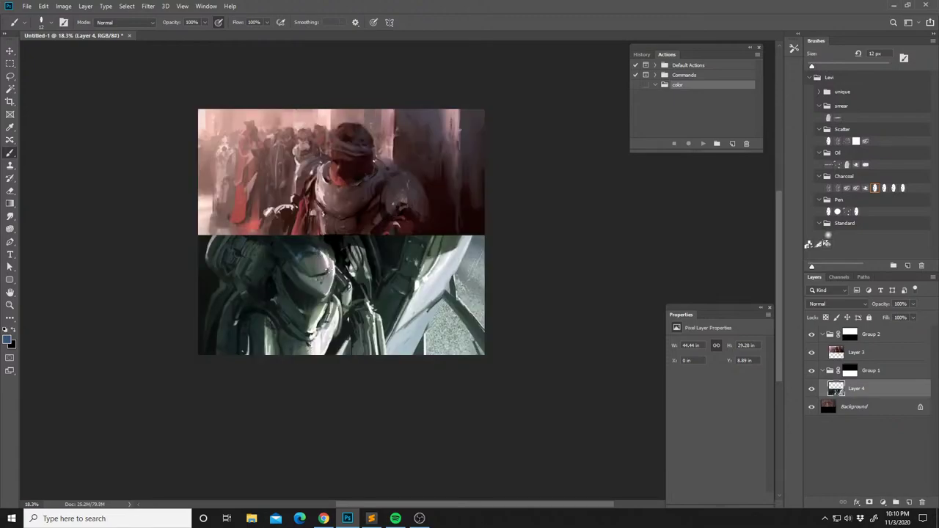
{"action": "left_click", "coordinate": [299, 256], "text": "alt"}
{"action": "left_click", "coordinate": [305, 300], "text": "alt"}
{"action": "left_click", "coordinate": [319, 309], "text": "alt"}
{"action": "left_click", "coordinate": [305, 309], "text": "alt"}
{"action": "left_click", "coordinate": [337, 317], "text": "alt"}
{"action": "left_click", "coordinate": [300, 309], "text": "alt"}
{"action": "left_click", "coordinate": [298, 308], "text": "alt"}
{"action": "left_click_drag", "start_coordinate": [328, 282], "coordinate": [337, 304]}
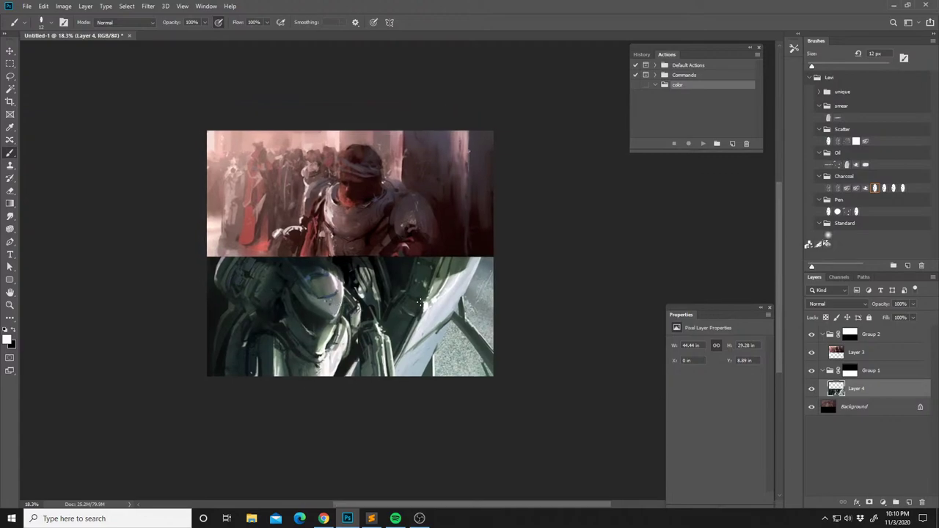
Set the brush to 28 px and rework the pale panel beside the green figure with tones sampled from it.
{"action": "left_click", "coordinate": [439, 328], "text": "alt"}
{"action": "right_click", "coordinate": [440, 323]}
{"action": "left_click_drag", "start_coordinate": [505, 247], "coordinate": [510, 248]}
{"action": "left_click", "coordinate": [437, 334]}
{"action": "left_click", "coordinate": [436, 338], "text": "alt"}
{"action": "left_click", "coordinate": [444, 323], "text": "alt"}
{"action": "left_click", "coordinate": [430, 343], "text": "alt"}
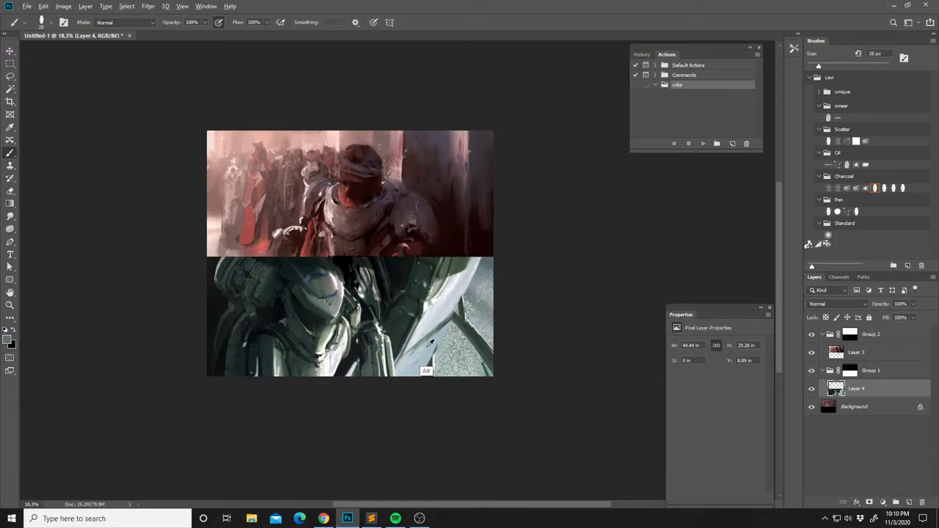
{"action": "left_click", "coordinate": [408, 354], "text": "alt"}
{"action": "left_click", "coordinate": [432, 346], "text": "alt"}
{"action": "left_click", "coordinate": [433, 360], "text": "alt"}
{"action": "left_click", "coordinate": [446, 347], "text": "alt"}
{"action": "left_click_drag", "start_coordinate": [442, 320], "coordinate": [433, 332]}
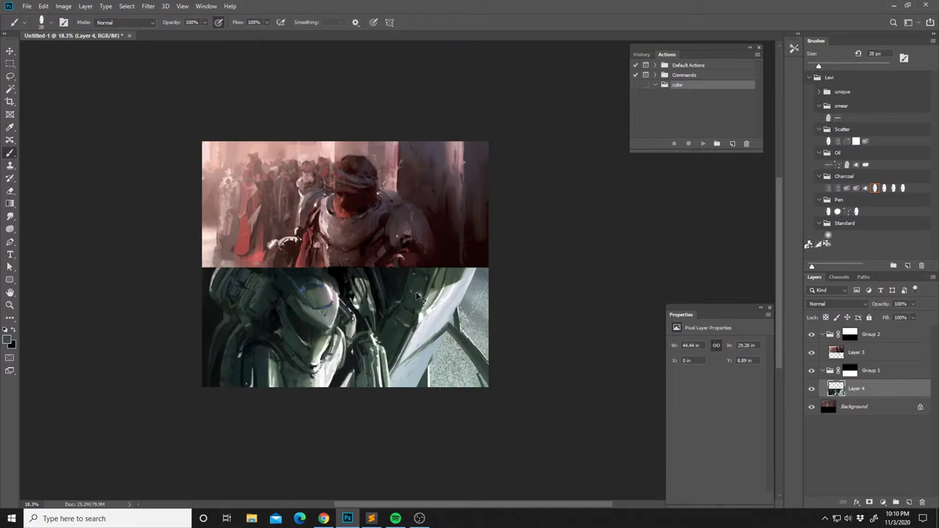
Flip the canvas, switch to the Polygonal Lasso, and set the brush to 161 px for painting the pale panel.
{"action": "key", "text": "ctrl+f"}
{"action": "mouse_move", "coordinate": [456, 212]}
{"action": "left_mouse_down"}
{"action": "mouse_move", "coordinate": [458, 223]}
{"action": "mouse_move", "coordinate": [488, 238]}
{"action": "mouse_move", "coordinate": [471, 236]}
{"action": "left_mouse_up"}
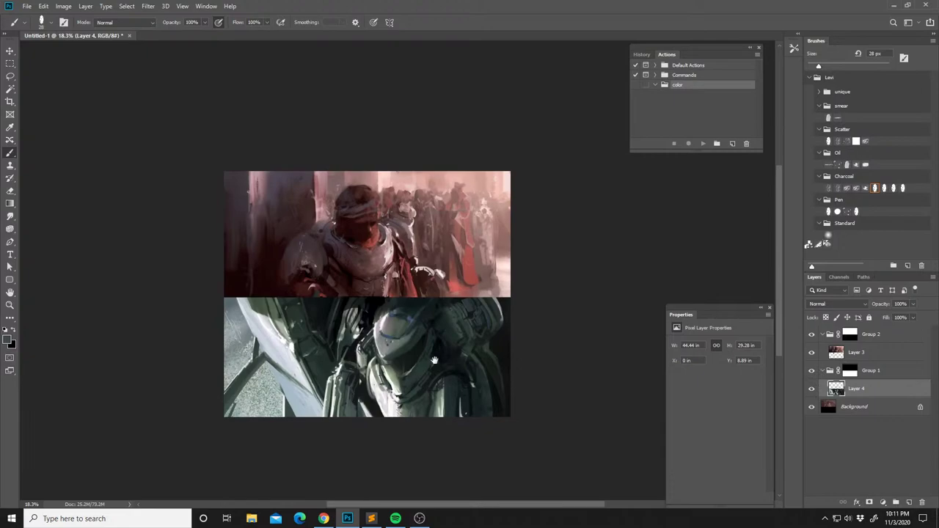
{"action": "left_click_drag", "start_coordinate": [447, 361], "coordinate": [432, 347]}
{"action": "key", "text": "l"}
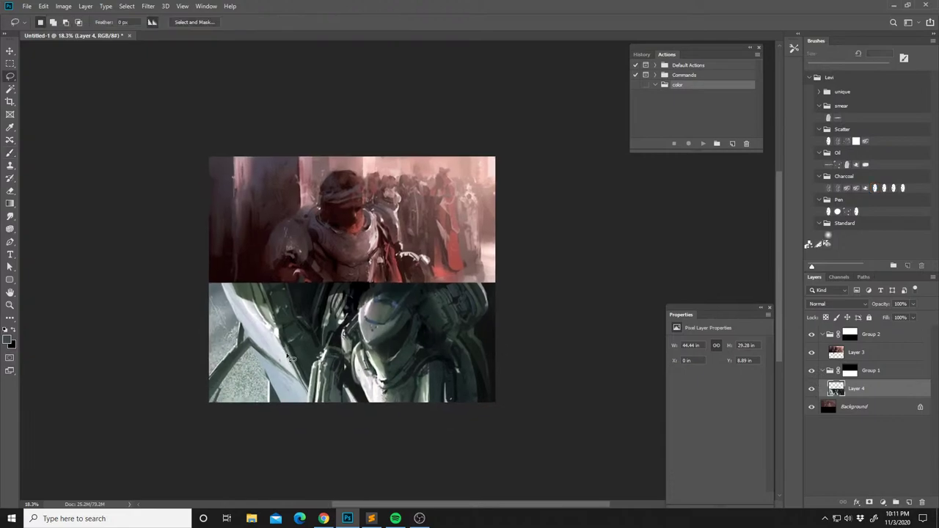
{"action": "key", "text": "shift+l"}
{"action": "key", "text": "b"}
{"action": "key", "text": "alt"}
{"action": "right_click", "coordinate": [326, 272]}
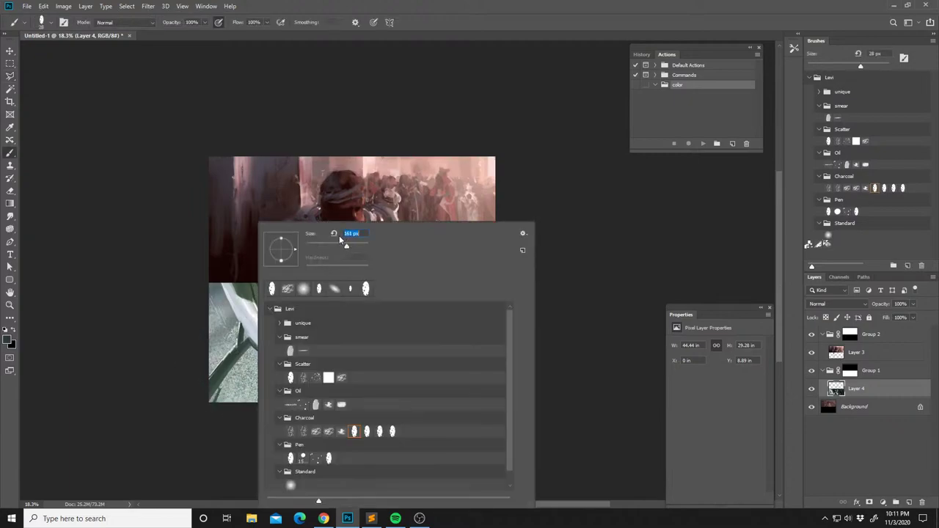
{"action": "key", "text": "Return"}
{"action": "key", "text": "ctrl"}
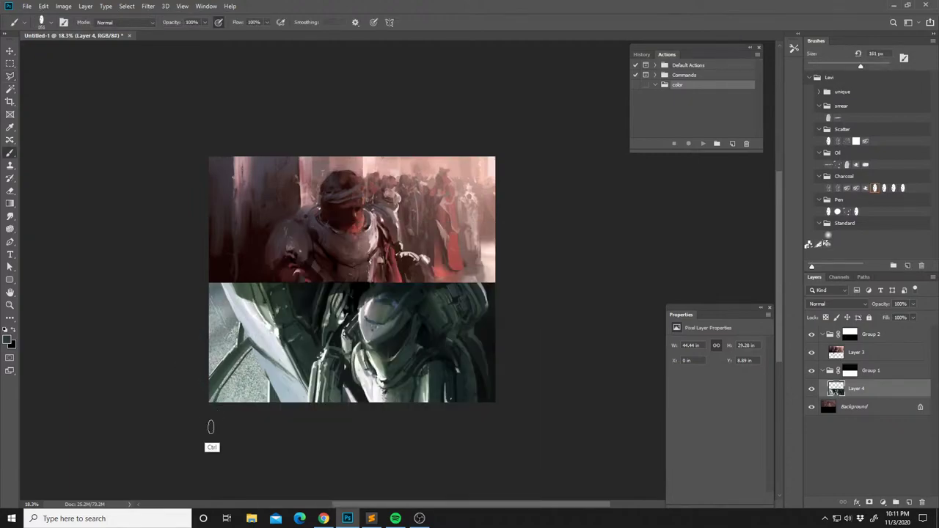
{"action": "left_click_drag", "start_coordinate": [272, 331], "coordinate": [275, 345]}
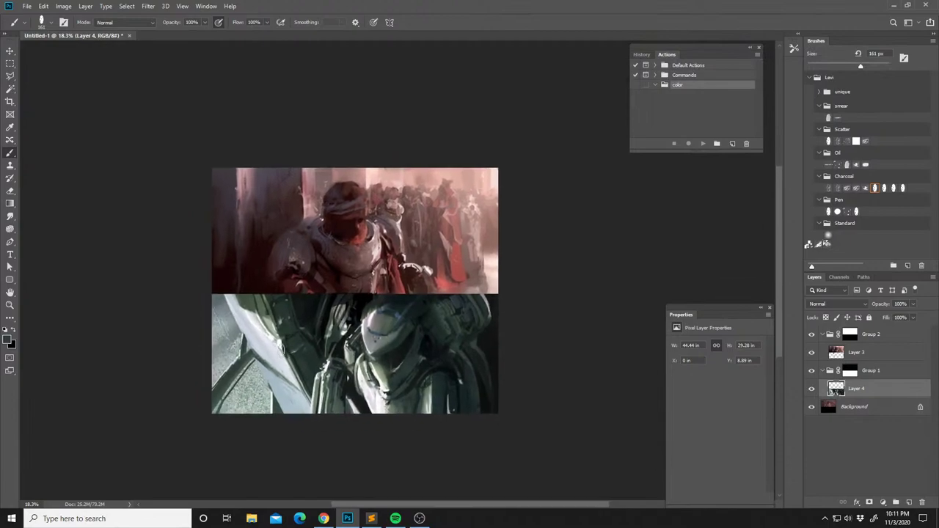
Lasso the upper pale panel, brighten it with a light tone at 22% brush opacity, and deselect.
{"action": "key", "text": "l"}
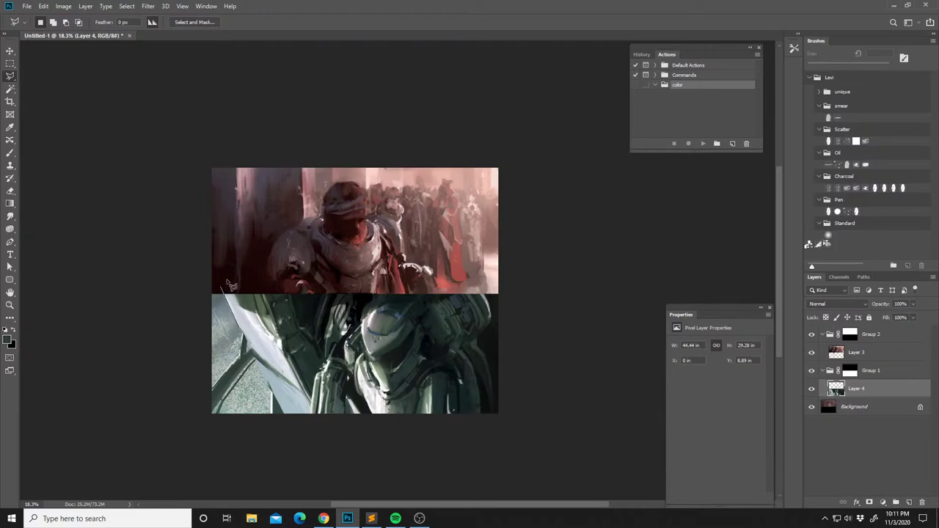
{"action": "mouse_move", "coordinate": [260, 296]}
{"action": "left_mouse_down"}
{"action": "mouse_move", "coordinate": [292, 377]}
{"action": "mouse_move", "coordinate": [252, 346]}
{"action": "mouse_move", "coordinate": [244, 358]}
{"action": "left_mouse_up"}
{"action": "key", "text": "b"}
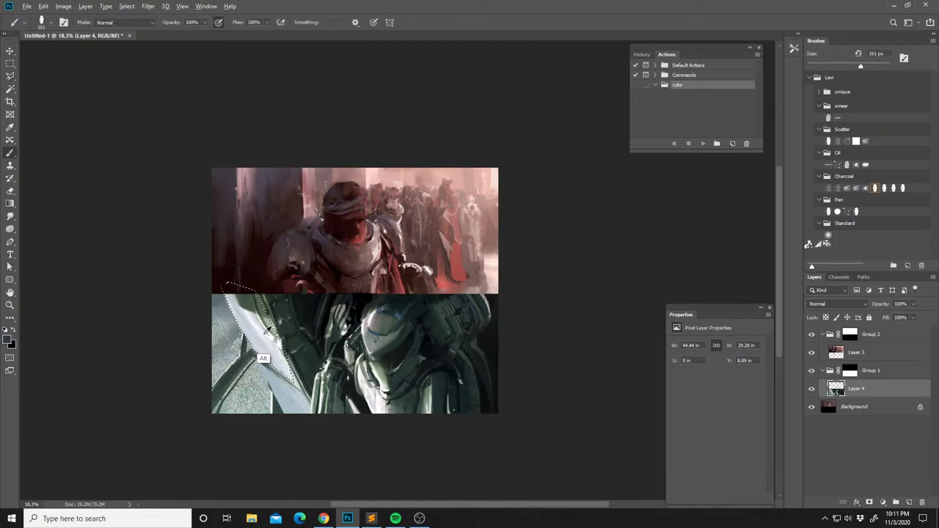
{"action": "key", "text": "3"}
{"action": "key", "text": "2"}
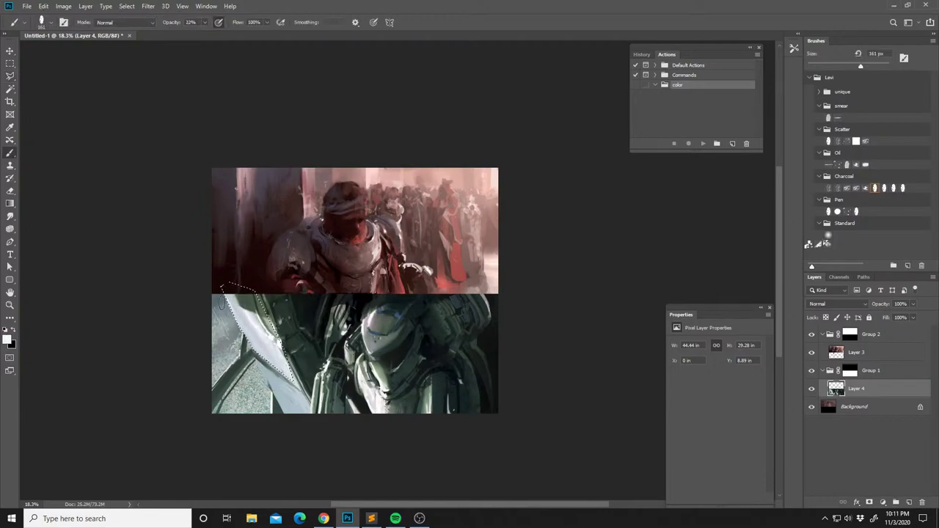
{"action": "key", "text": "ctrl+d"}
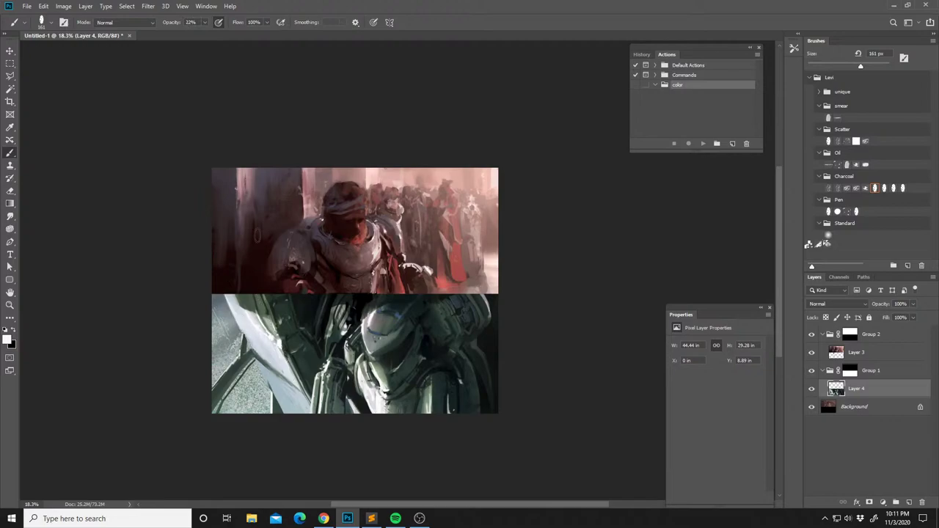
Flip the canvas, lasso a curved strip on the green figure's shoulder, and tint it with red sampled from the knight painting.
{"action": "key", "text": "ctrl+f"}
{"action": "mouse_move", "coordinate": [466, 294]}
{"action": "left_mouse_down"}
{"action": "mouse_move", "coordinate": [491, 277]}
{"action": "mouse_move", "coordinate": [514, 293]}
{"action": "mouse_move", "coordinate": [497, 300]}
{"action": "left_mouse_up"}
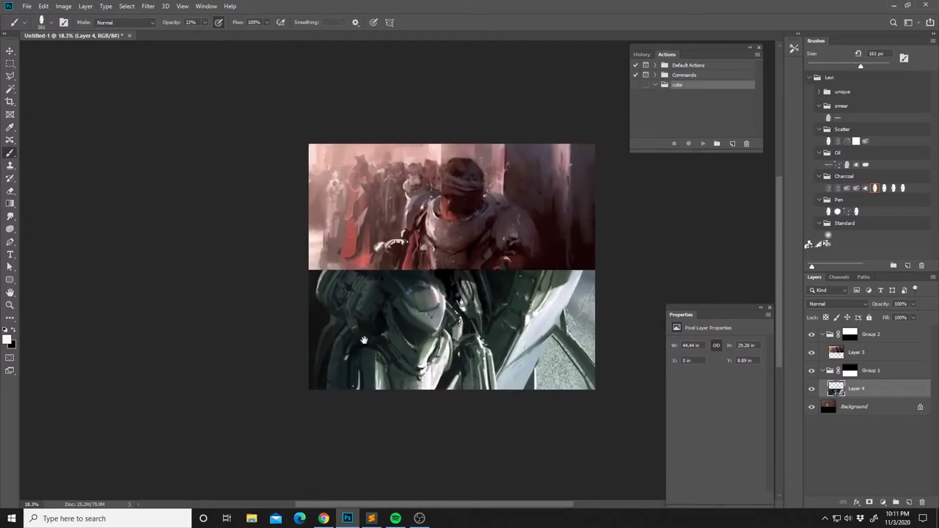
{"action": "key", "text": "l"}
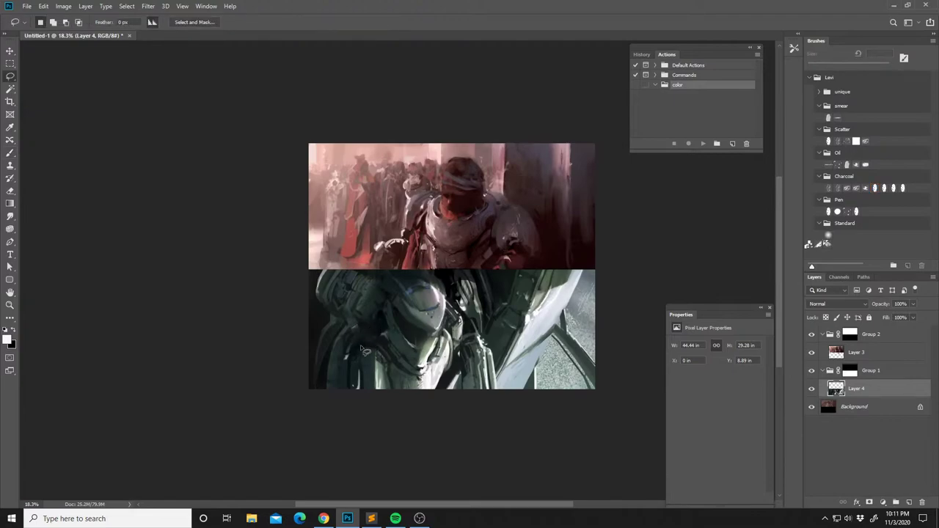
{"action": "mouse_move", "coordinate": [356, 352]}
{"action": "left_mouse_down"}
{"action": "mouse_move", "coordinate": [380, 354]}
{"action": "mouse_move", "coordinate": [363, 344]}
{"action": "mouse_move", "coordinate": [357, 356]}
{"action": "mouse_move", "coordinate": [374, 344]}
{"action": "mouse_move", "coordinate": [382, 351]}
{"action": "mouse_move", "coordinate": [370, 343]}
{"action": "mouse_move", "coordinate": [368, 342]}
{"action": "left_mouse_up"}
{"action": "key", "text": "shift"}
{"action": "key", "text": "b"}
{"action": "left_click", "coordinate": [355, 248], "text": "alt"}
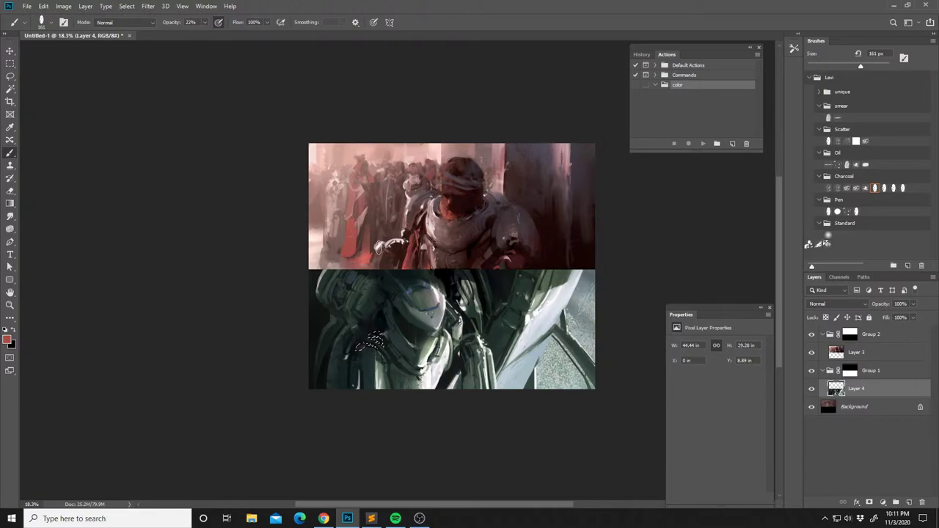
{"action": "key", "text": "ctrl+d"}
Lasso a small piece beside the green figure's jaw and tint it with the same sampled red.
{"action": "key", "text": "l"}
{"action": "left_click_drag", "start_coordinate": [454, 332], "coordinate": [462, 336]}
{"action": "key", "text": "Return"}
{"action": "key", "text": "Return"}
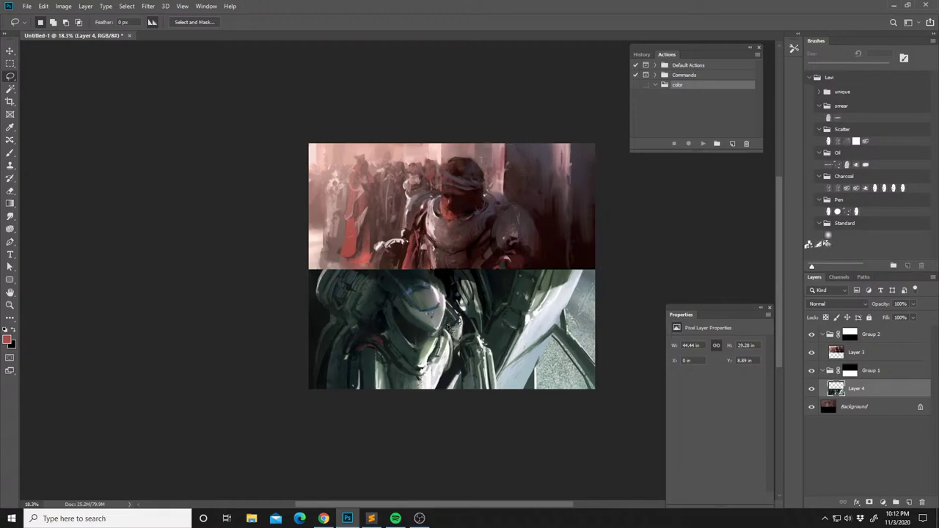
{"action": "key", "text": "b"}
{"action": "mouse_move", "coordinate": [484, 306]}
{"action": "left_mouse_down"}
{"action": "mouse_move", "coordinate": [482, 324]}
{"action": "mouse_move", "coordinate": [487, 311]}
{"action": "mouse_move", "coordinate": [466, 311]}
{"action": "left_mouse_up"}
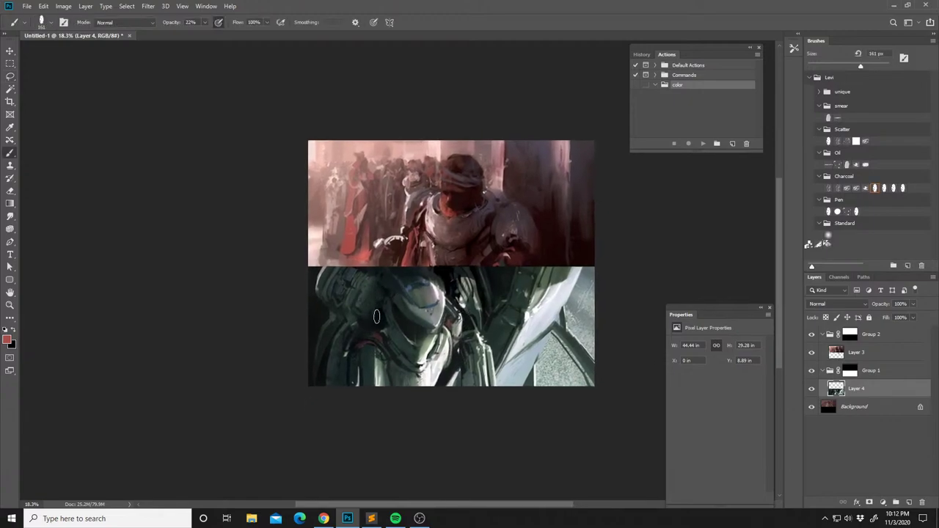
Lasso a small area above the red shoulder strip and paint around it with sampled dark green tones.
{"action": "key", "text": "l"}
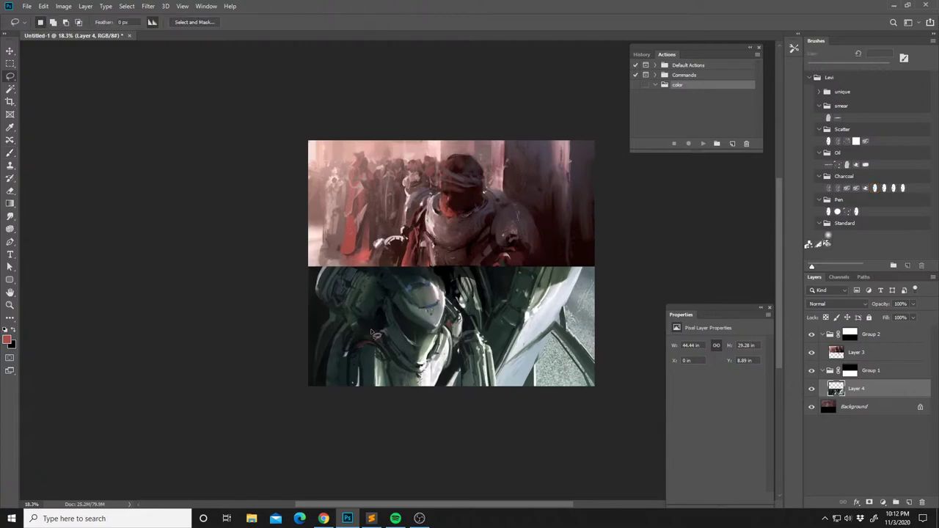
{"action": "mouse_move", "coordinate": [371, 335]}
{"action": "left_mouse_down"}
{"action": "mouse_move", "coordinate": [393, 331]}
{"action": "mouse_move", "coordinate": [380, 333]}
{"action": "left_mouse_up"}
{"action": "key", "text": "b"}
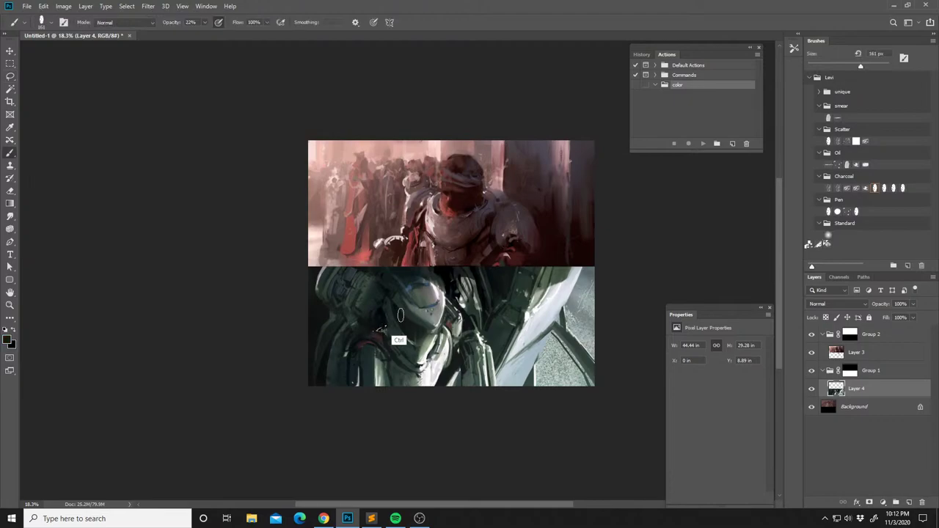
{"action": "left_click", "coordinate": [379, 333], "text": "alt"}
{"action": "mouse_move", "coordinate": [384, 327]}
{"action": "left_mouse_down"}
{"action": "mouse_move", "coordinate": [382, 335]}
{"action": "mouse_move", "coordinate": [396, 305]}
{"action": "mouse_move", "coordinate": [373, 286]}
{"action": "left_mouse_up"}
{"action": "left_click", "coordinate": [396, 329], "text": "alt"}
{"action": "left_click", "coordinate": [396, 292], "text": "alt"}
Flip the canvas, lasso the green figure's face plate, and paint highlights with a light tone and a 45 px white brush.
{"action": "key", "text": "ctrl+shift+h"}
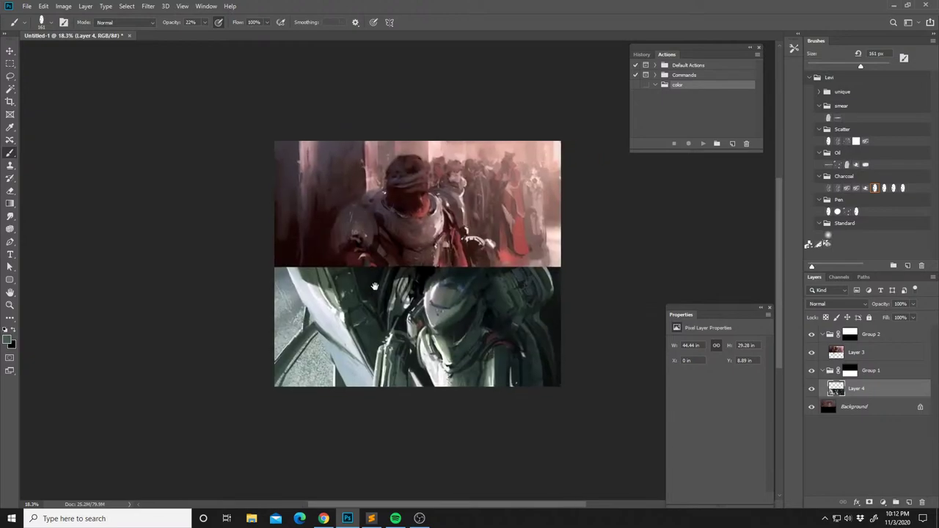
{"action": "key", "text": "l"}
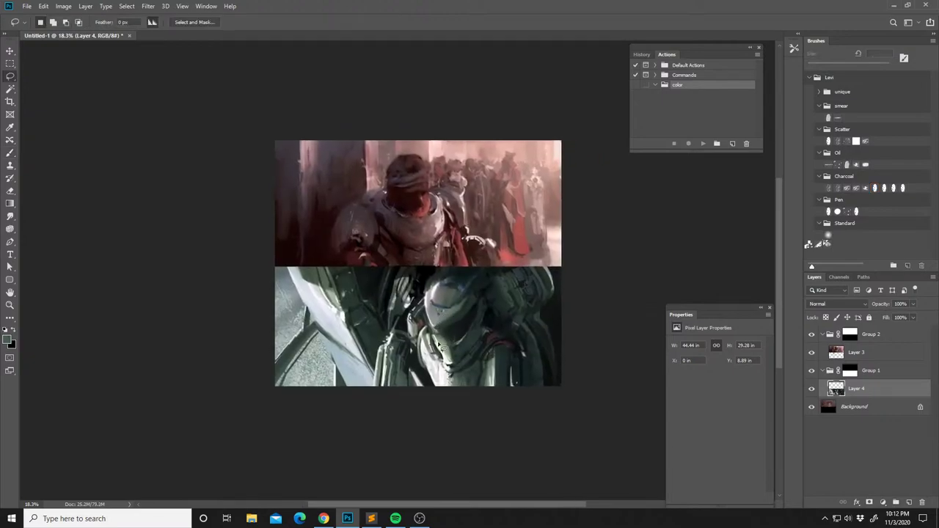
{"action": "mouse_move", "coordinate": [440, 352]}
{"action": "left_mouse_down"}
{"action": "mouse_move", "coordinate": [459, 356]}
{"action": "mouse_move", "coordinate": [478, 337]}
{"action": "mouse_move", "coordinate": [462, 293]}
{"action": "mouse_move", "coordinate": [429, 308]}
{"action": "mouse_move", "coordinate": [440, 351]}
{"action": "left_mouse_up"}
{"action": "key", "text": "b"}
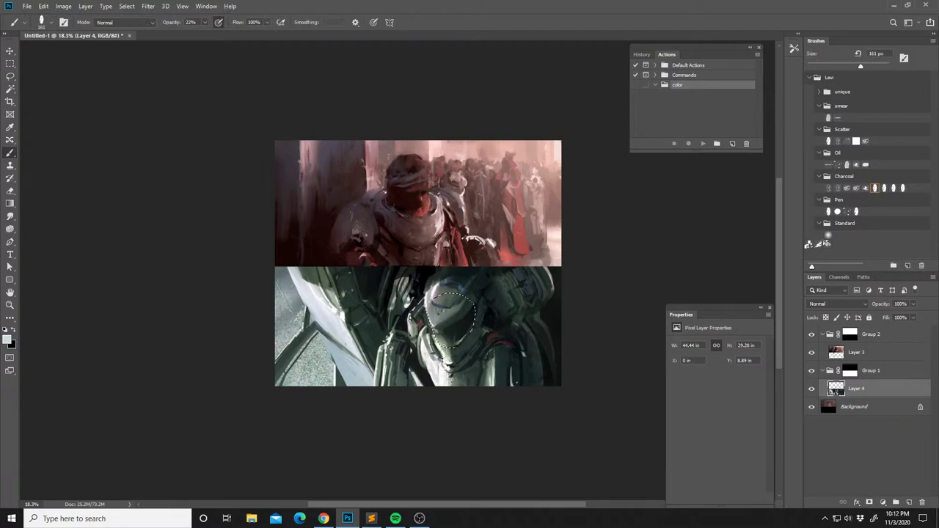
{"action": "right_click", "coordinate": [491, 292]}
{"action": "left_click", "coordinate": [519, 245]}
{"action": "key", "text": "Return"}
{"action": "key", "text": "d"}
{"action": "key", "text": "x"}
{"action": "key", "text": "ctrl+d"}
Switch to Spotify, play the DJ Shadow track in the PAINT_MUSIC playlist, and return to Photoshop.
{"action": "left_click", "coordinate": [395, 518]}
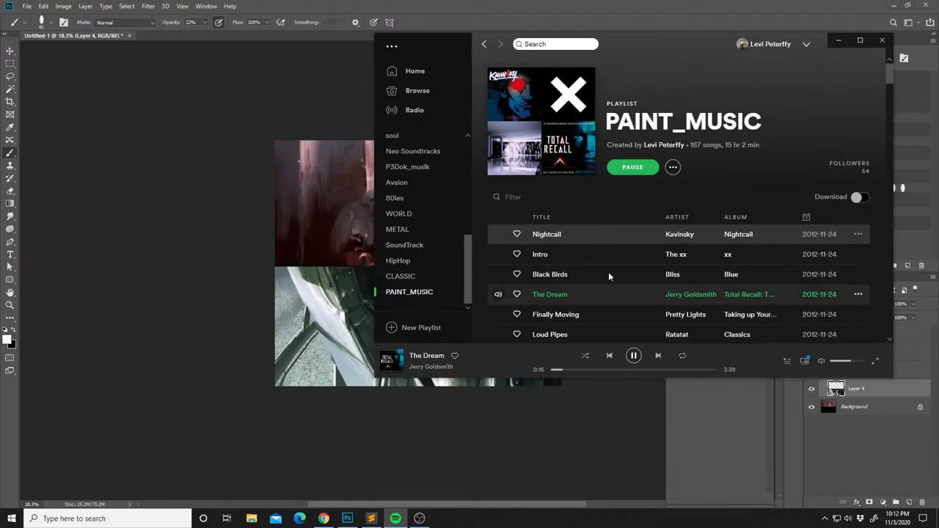
{"action": "scroll", "coordinate": [550, 215], "scroll_direction": "down", "scroll_amount": 2}
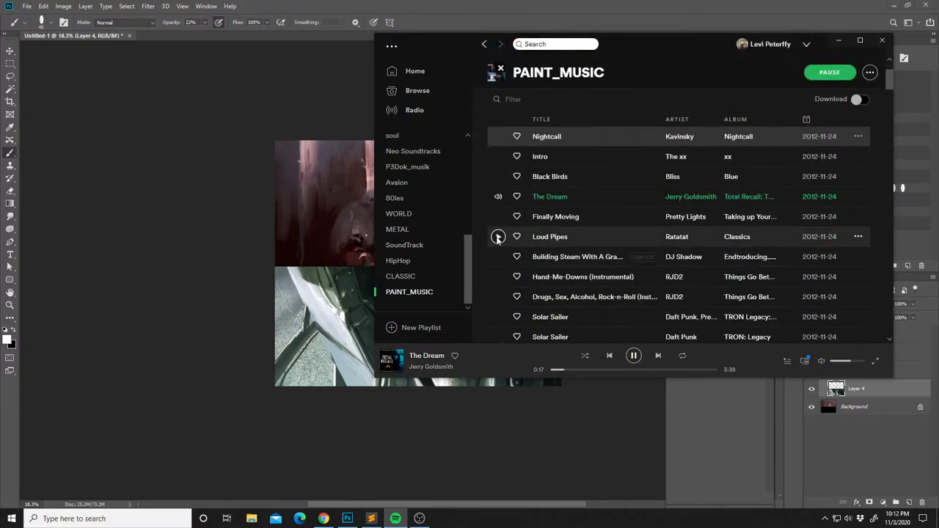
{"action": "left_click", "coordinate": [498, 258]}
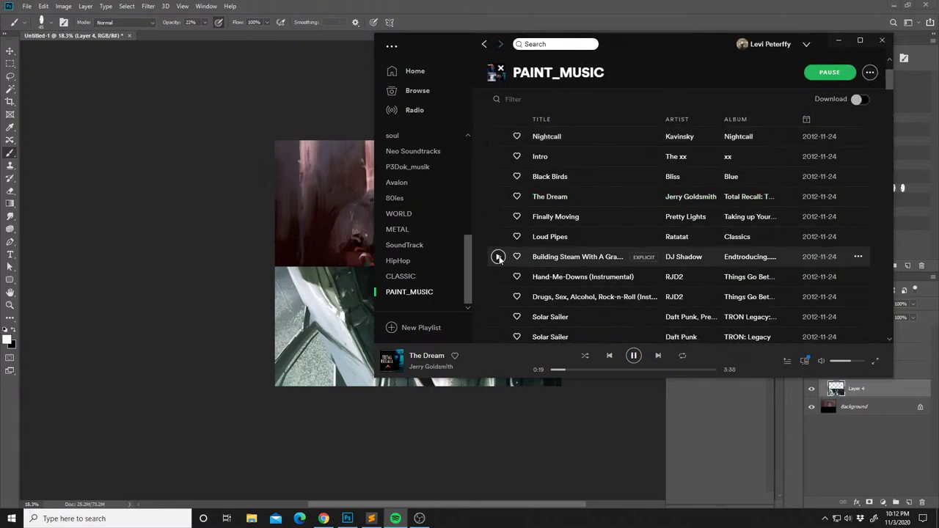
{"action": "left_click", "coordinate": [299, 236]}
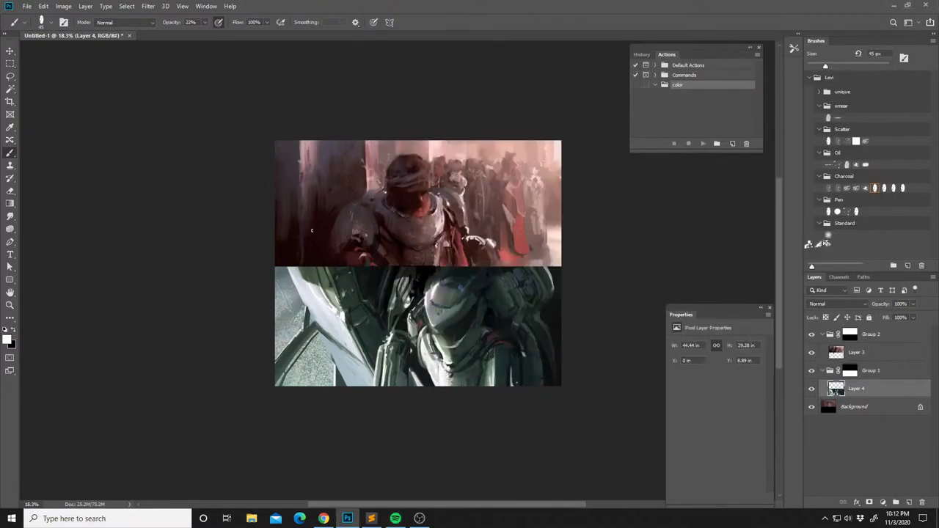
Lasso a thin area under the green figure's helmet, paint it at 100% brush opacity, and deselect.
{"action": "key", "text": "l"}
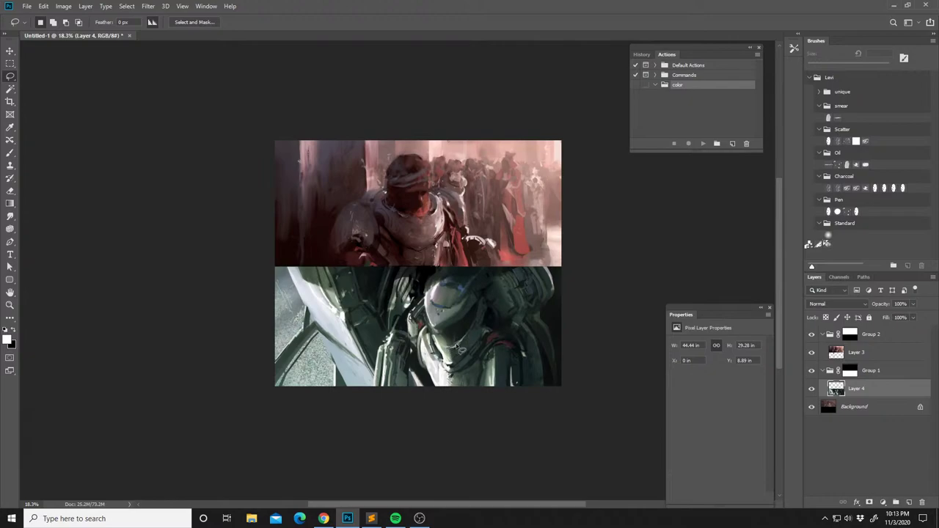
{"action": "key", "text": "b"}
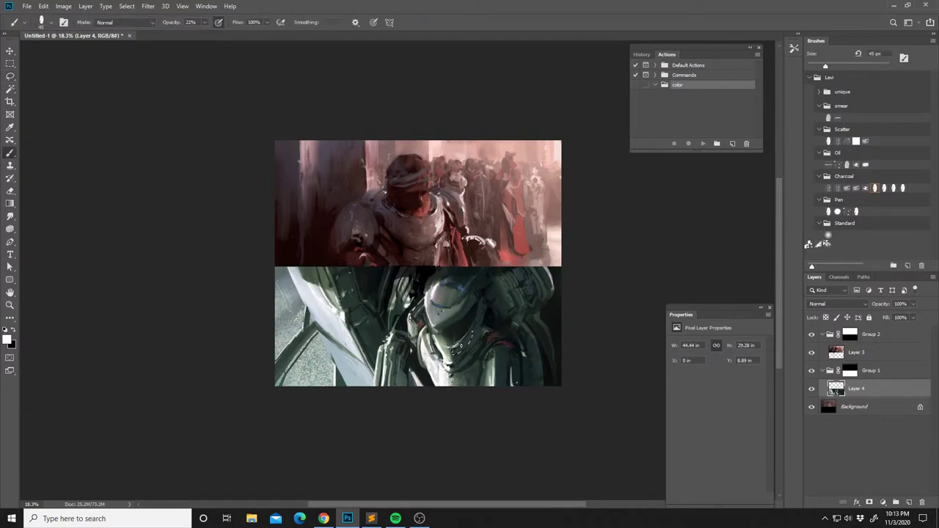
{"action": "key", "text": "0"}
{"action": "left_click", "coordinate": [457, 347]}
{"action": "key", "text": "ctrl+d"}
Flip the canvas and paint the dark areas between the green figure's helmet and shoulder with sampled green tones.
{"action": "key", "text": "ctrl+f"}
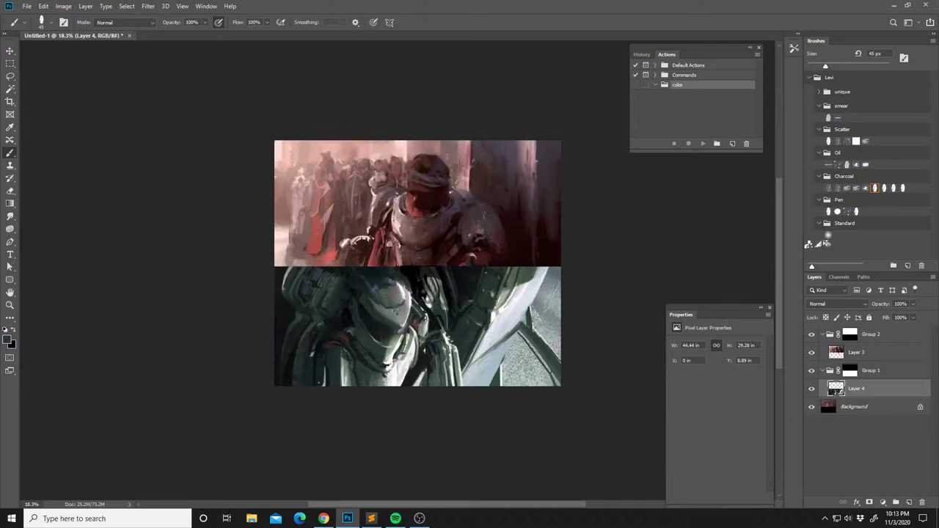
{"action": "left_click", "coordinate": [357, 311], "text": "alt"}
{"action": "left_click", "coordinate": [357, 308], "text": "alt"}
{"action": "left_click", "coordinate": [357, 300], "text": "alt"}
{"action": "left_click", "coordinate": [352, 283], "text": "alt"}
{"action": "left_click", "coordinate": [368, 280], "text": "alt"}
{"action": "key", "text": "l"}
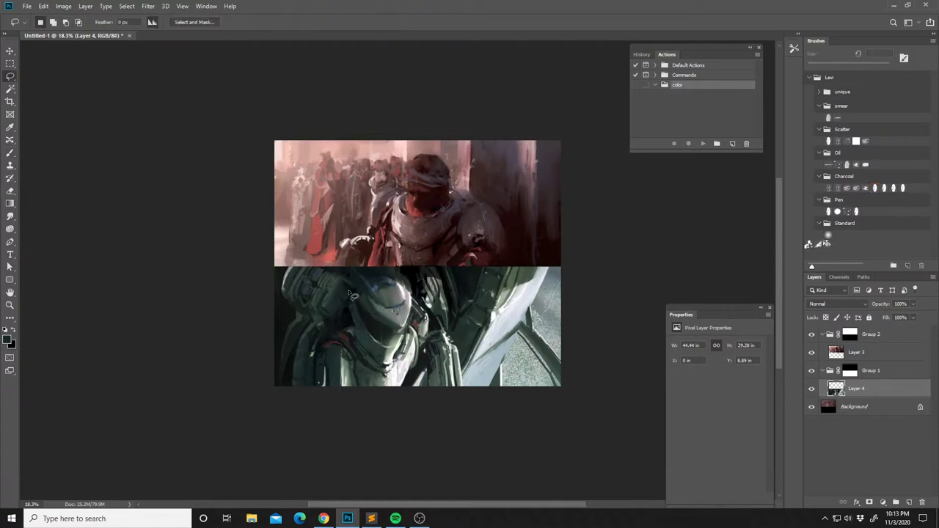
{"action": "key", "text": "b"}
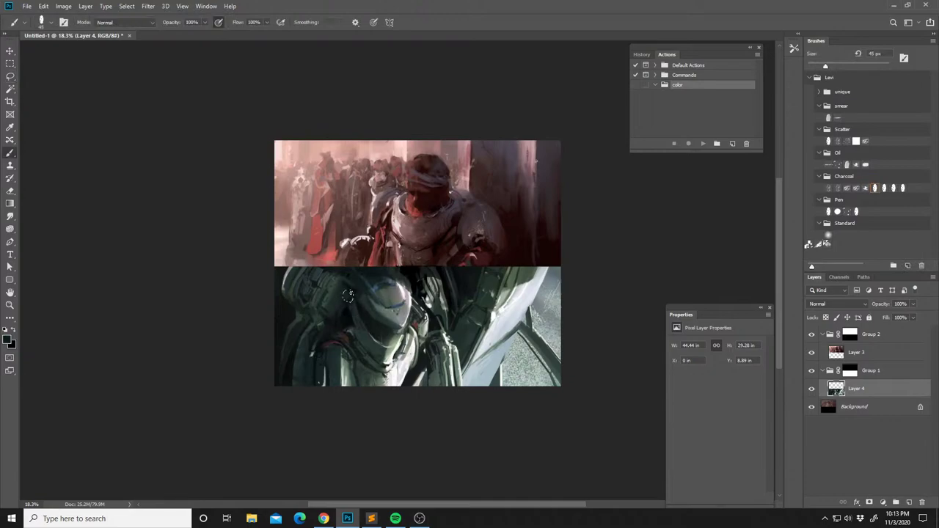
Set the brush size to 15 px and refine the edges around the green figure's shoulder and helmet with sampled tones.
{"action": "right_click", "coordinate": [356, 334]}
{"action": "left_click", "coordinate": [415, 247]}
{"action": "left_click", "coordinate": [345, 331]}
{"action": "left_click", "coordinate": [354, 299], "text": "alt"}
{"action": "key", "text": "alt"}
{"action": "left_click", "coordinate": [380, 303], "text": "alt"}
Flip the canvas back and refine the green figure's face plate and helmet edge with sampled light and dark tones.
{"action": "key", "text": "ctrl+f"}
{"action": "left_click_drag", "start_coordinate": [419, 268], "coordinate": [393, 266]}
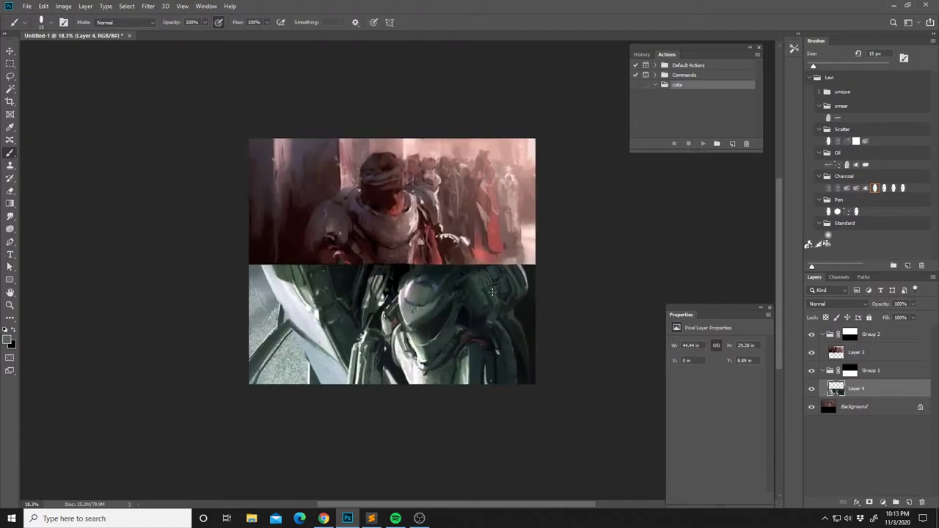
{"action": "left_click", "coordinate": [440, 304], "text": "alt"}
{"action": "left_click", "coordinate": [431, 300], "text": "alt"}
{"action": "key", "text": "alt"}
{"action": "left_click", "coordinate": [403, 300], "text": "alt"}
{"action": "left_click", "coordinate": [405, 299], "text": "alt"}
{"action": "left_click", "coordinate": [404, 302], "text": "alt"}
{"action": "left_click_drag", "start_coordinate": [408, 302], "coordinate": [385, 273]}
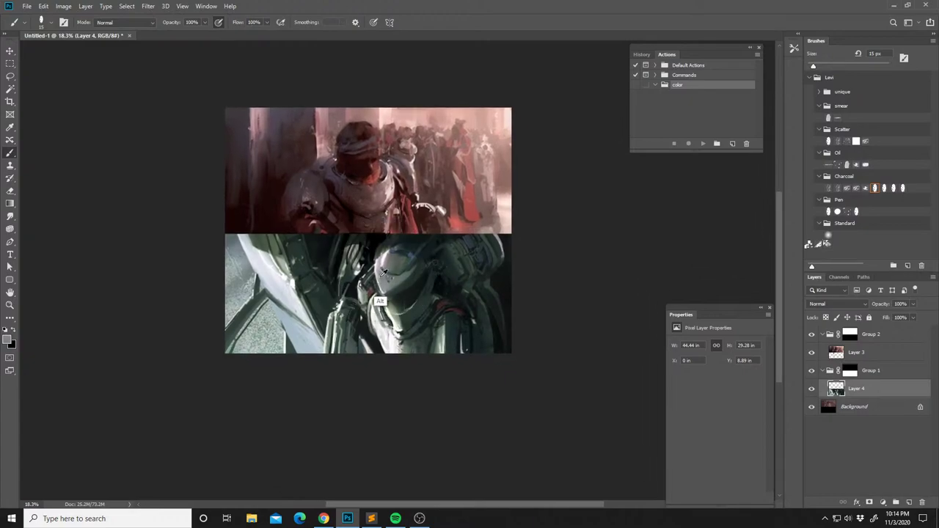
{"action": "left_click_drag", "start_coordinate": [379, 272], "coordinate": [400, 294]}
{"action": "left_click", "coordinate": [424, 292], "text": "alt"}
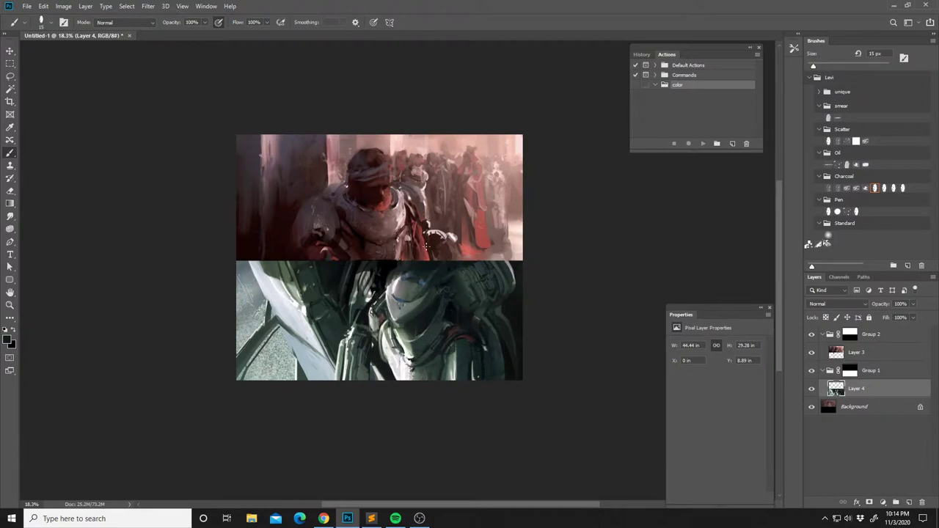
Lasso a small area beneath the green figure's face plate and smudge there with a 37 px brush at 66% strength.
{"action": "key", "text": "l"}
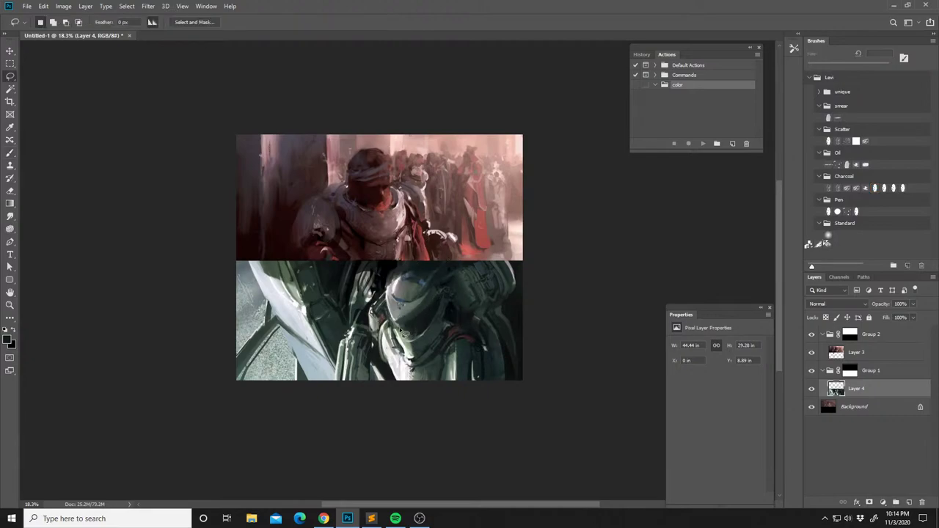
{"action": "mouse_move", "coordinate": [399, 325]}
{"action": "left_mouse_down"}
{"action": "mouse_move", "coordinate": [415, 330]}
{"action": "mouse_move", "coordinate": [414, 347]}
{"action": "mouse_move", "coordinate": [399, 341]}
{"action": "mouse_move", "coordinate": [396, 324]}
{"action": "left_mouse_up"}
{"action": "left_click", "coordinate": [10, 217]}
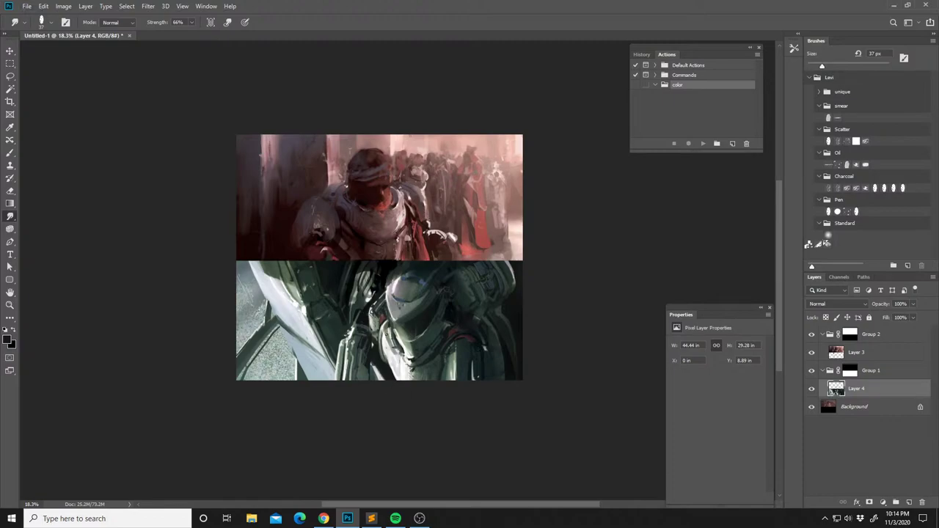
Paint highlights on the green figure's face plate with a 15 px brush, using white and sampled light tones.
{"action": "key", "text": "b"}
{"action": "key", "text": "x"}
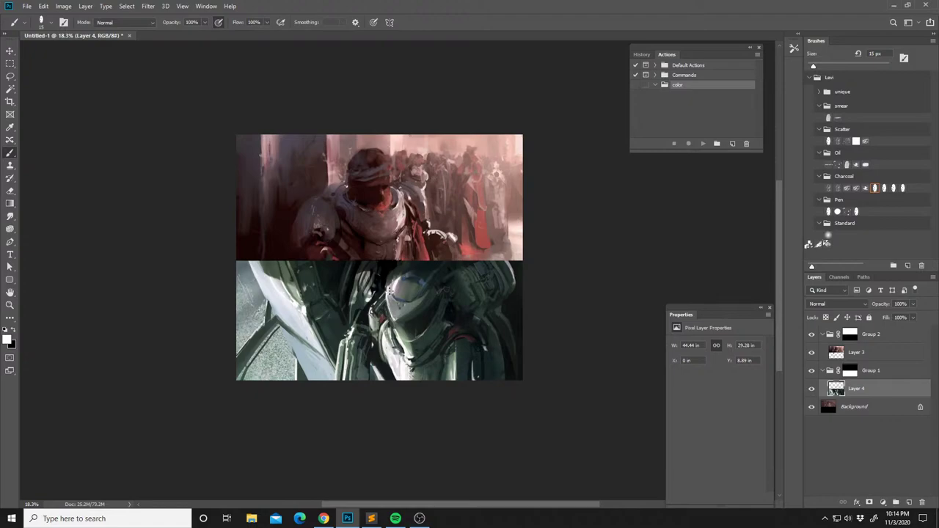
{"action": "left_click", "coordinate": [394, 286], "text": "alt"}
{"action": "left_click", "coordinate": [389, 317], "text": "alt"}
{"action": "left_click_drag", "start_coordinate": [399, 279], "coordinate": [393, 291]}
Flip the canvas and paint fine details beside the green figure's face plate with repeatedly sampled tones.
{"action": "key", "text": "ctrl+shift+h"}
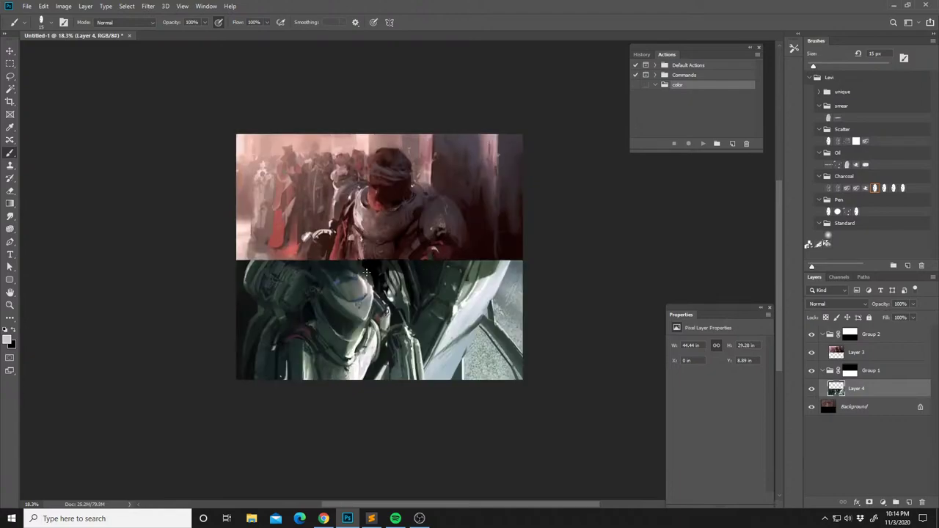
{"action": "left_click", "coordinate": [369, 281], "text": "alt"}
{"action": "key", "text": "alt"}
{"action": "left_click", "coordinate": [395, 292], "text": "alt"}
{"action": "left_click", "coordinate": [391, 300], "text": "alt"}
{"action": "left_click", "coordinate": [390, 299]}
{"action": "left_click", "coordinate": [396, 292], "text": "alt"}
{"action": "left_click", "coordinate": [397, 291], "text": "alt"}
{"action": "left_click", "coordinate": [385, 289], "text": "alt"}
{"action": "left_click", "coordinate": [385, 288], "text": "alt"}
{"action": "left_click", "coordinate": [386, 289], "text": "alt"}
{"action": "left_click", "coordinate": [383, 289], "text": "alt"}
Flip the canvas back and paint the mechanical parts in the dark gap beside the helmet with sampled gray-green and dark tones.
{"action": "key", "text": "ctrl+shift+h"}
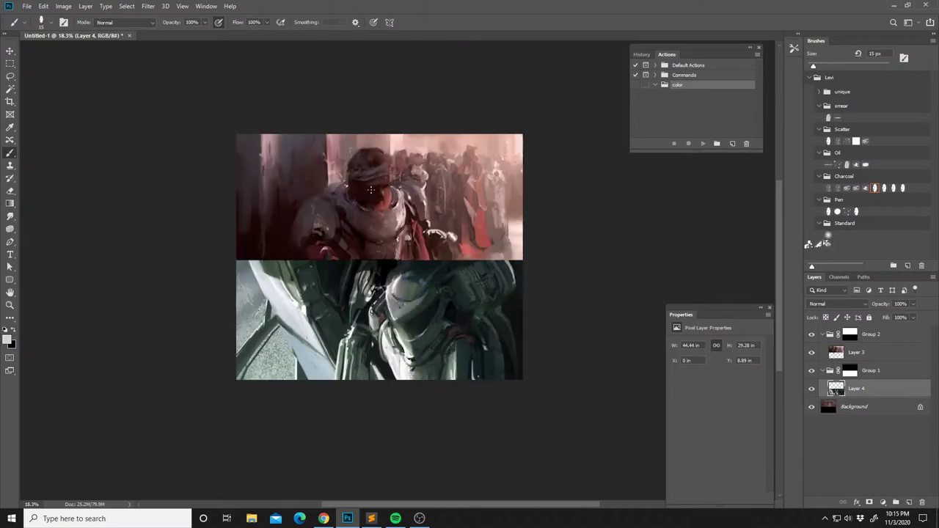
{"action": "left_click", "coordinate": [375, 278], "text": "alt"}
{"action": "left_click", "coordinate": [375, 265], "text": "alt"}
{"action": "left_click", "coordinate": [380, 271], "text": "alt"}
{"action": "left_click", "coordinate": [369, 286], "text": "alt"}
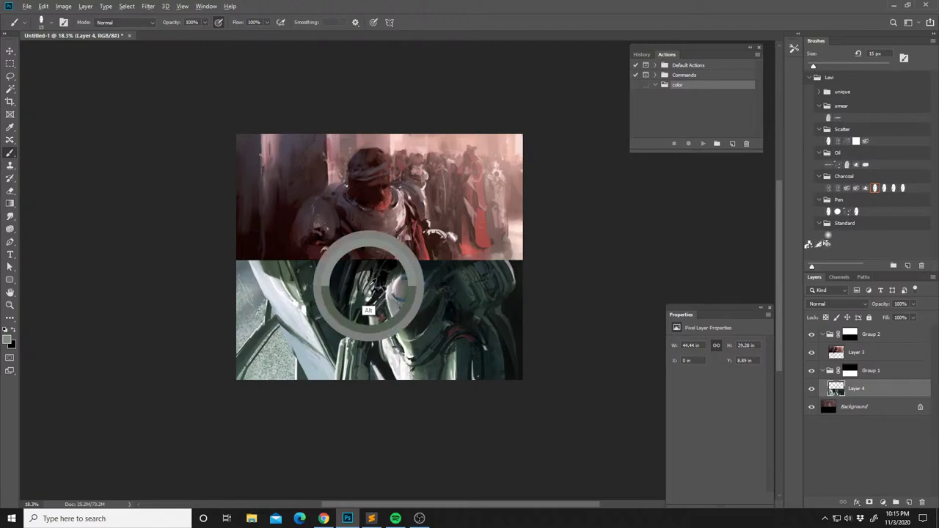
{"action": "left_click_drag", "start_coordinate": [387, 269], "coordinate": [382, 292]}
{"action": "left_click", "coordinate": [379, 272], "text": "alt"}
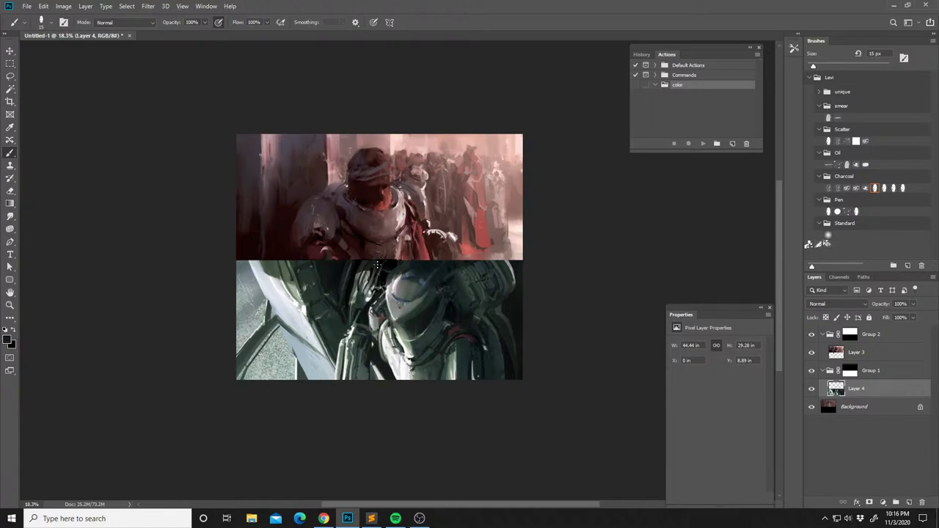
Refine the green figure's raised arm and the armor between arm and helmet with sampled tones.
{"action": "left_click", "coordinate": [353, 315], "text": "alt"}
{"action": "left_click", "coordinate": [348, 297], "text": "alt"}
{"action": "left_click_drag", "start_coordinate": [395, 328], "coordinate": [378, 309]}
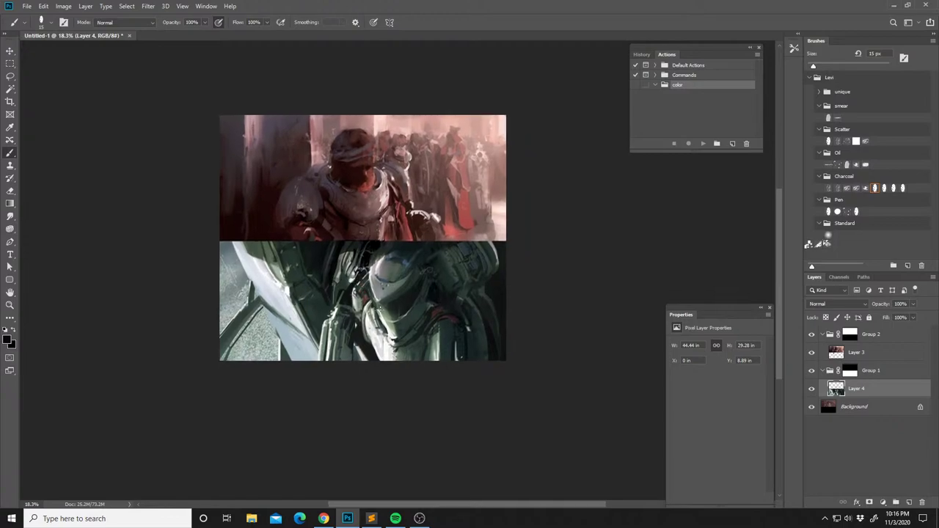
{"action": "left_click", "coordinate": [364, 294], "text": "alt"}
{"action": "left_click", "coordinate": [362, 309], "text": "alt"}
{"action": "left_click", "coordinate": [370, 308], "text": "alt"}
{"action": "left_click", "coordinate": [341, 316], "text": "alt"}
{"action": "left_click", "coordinate": [342, 324], "text": "alt"}
{"action": "left_click_drag", "start_coordinate": [358, 310], "coordinate": [373, 326]}
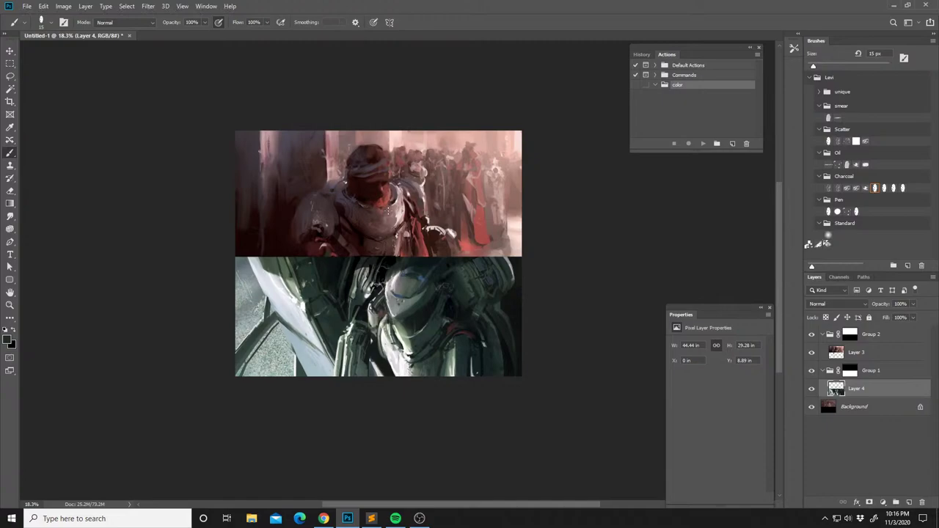
Flip the canvas and paint the edge of the large pale panel with sampled light and green tones.
{"action": "key", "text": "ctrl+f"}
{"action": "left_click_drag", "start_coordinate": [447, 285], "coordinate": [487, 287]}
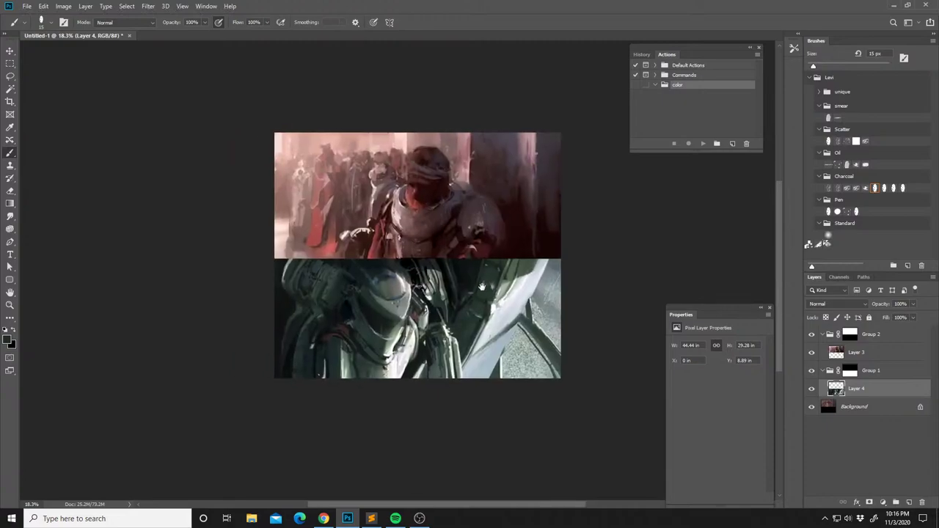
{"action": "left_click", "coordinate": [498, 298], "text": "alt"}
{"action": "left_click", "coordinate": [496, 303], "text": "alt"}
{"action": "left_click", "coordinate": [503, 293], "text": "alt"}
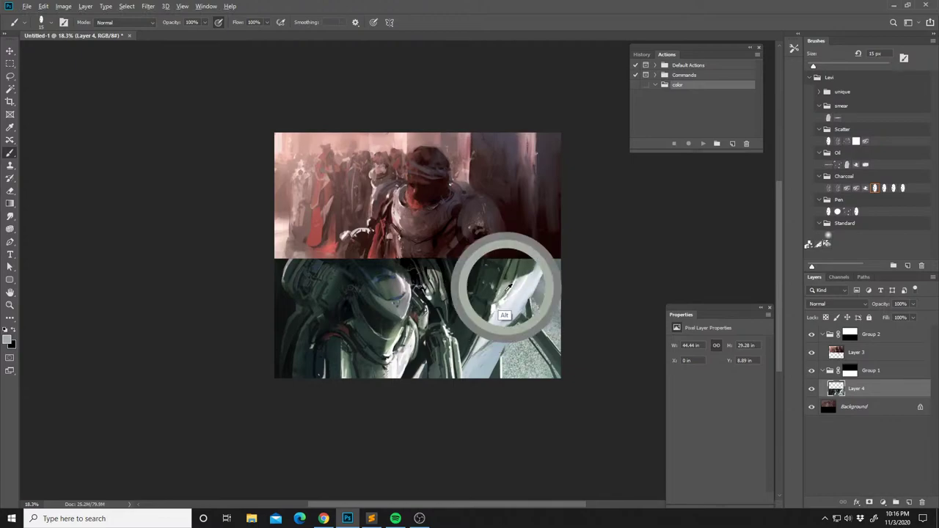
{"action": "left_click", "coordinate": [507, 292], "text": "alt"}
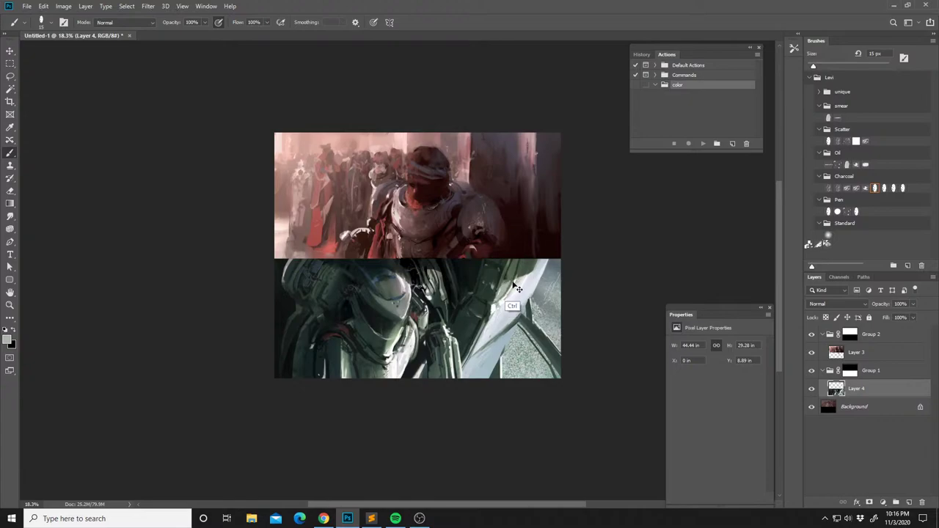
{"action": "left_click", "coordinate": [507, 292], "text": "alt"}
{"action": "left_click", "coordinate": [504, 298], "text": "alt"}
Paint along the thin dark strut behind the pale panel with a sampled dark green tone.
{"action": "key", "text": "alt"}
{"action": "left_click", "coordinate": [539, 332], "text": "alt"}
{"action": "left_click_drag", "start_coordinate": [532, 319], "coordinate": [547, 339]}
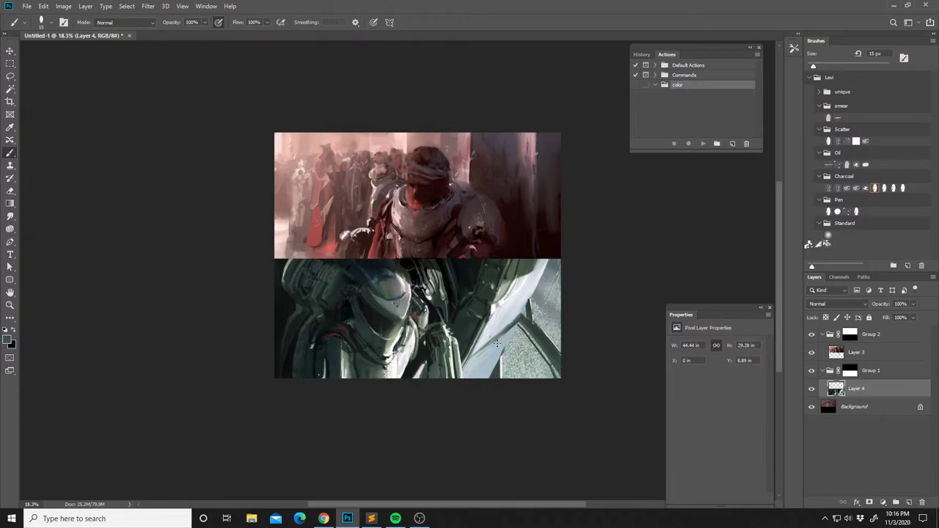
Paint the lower edge of the pale panel and the green figure's chest armor with sampled dark green tones.
{"action": "left_click", "coordinate": [460, 358], "text": "alt"}
{"action": "left_click", "coordinate": [353, 360], "text": "alt"}
{"action": "left_click", "coordinate": [354, 362], "text": "alt"}
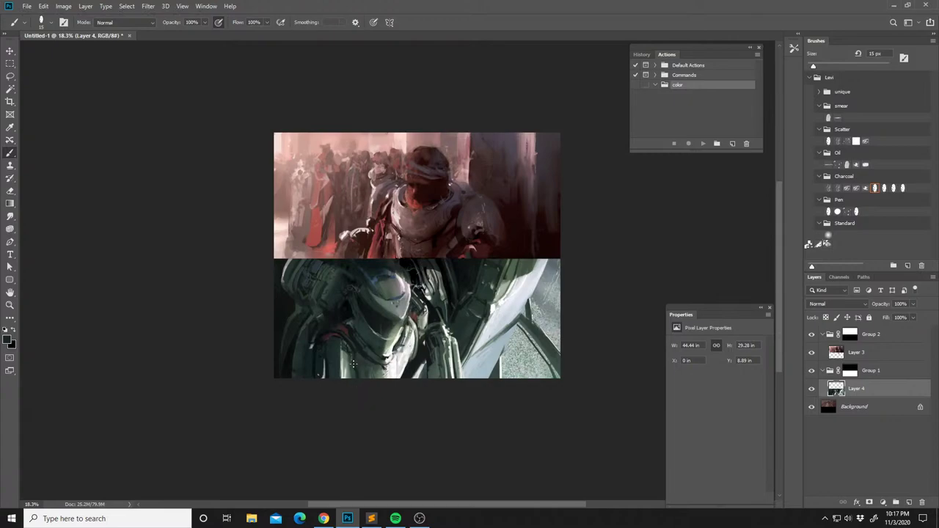
{"action": "key", "text": "alt"}
{"action": "left_click", "coordinate": [359, 372], "text": "alt"}
{"action": "left_click", "coordinate": [364, 367], "text": "alt"}
{"action": "key", "text": "ctrl+f"}
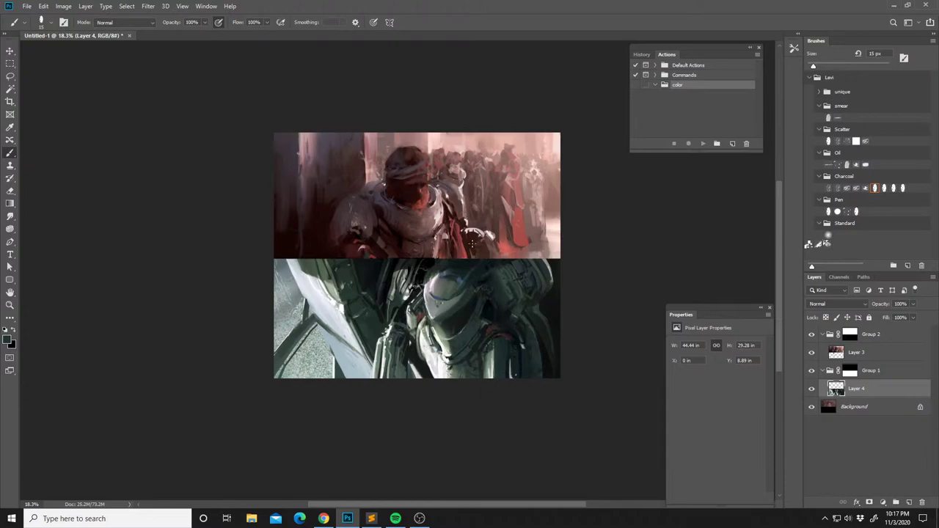
{"action": "key", "text": "ctrl+shift+h"}
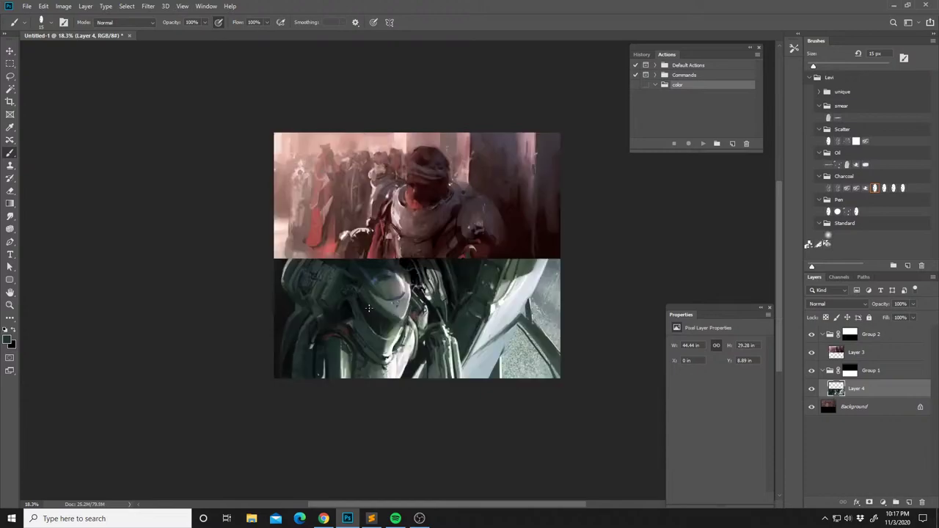
{"action": "key", "text": "w"}
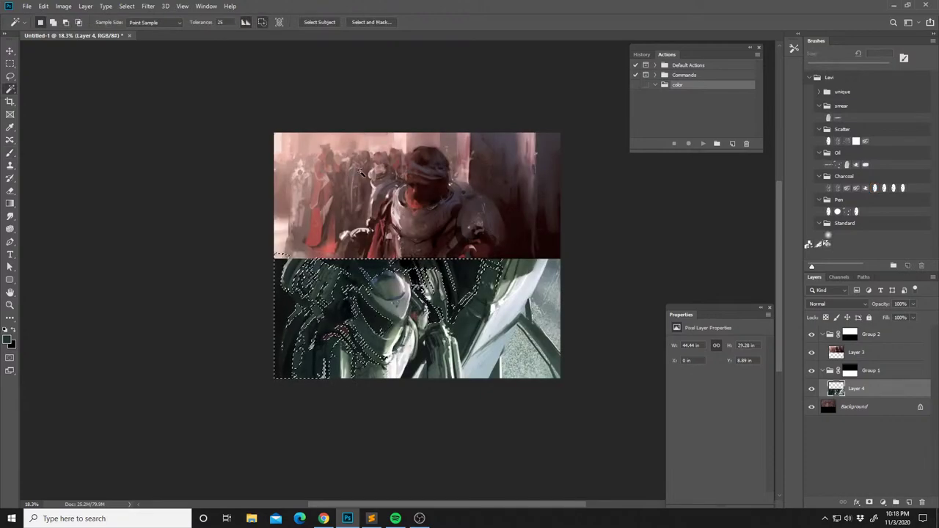
Create a new layer above Layer 4 and set up a soft round brush at 88 px with a dark blue color.
{"action": "key", "text": "b"}
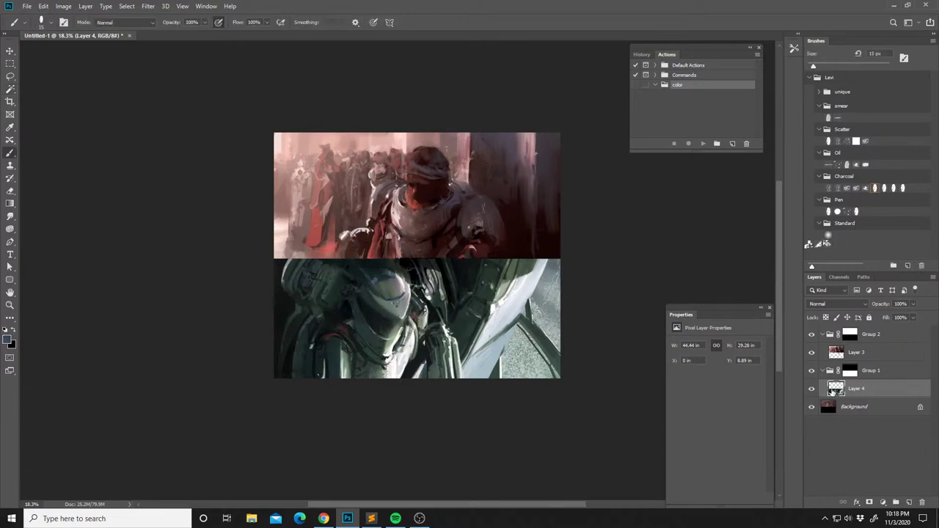
{"action": "left_click", "coordinate": [909, 502]}
{"action": "right_click", "coordinate": [415, 287]}
{"action": "left_click", "coordinate": [443, 289]}
{"action": "left_click_drag", "start_coordinate": [436, 246], "coordinate": [462, 244]}
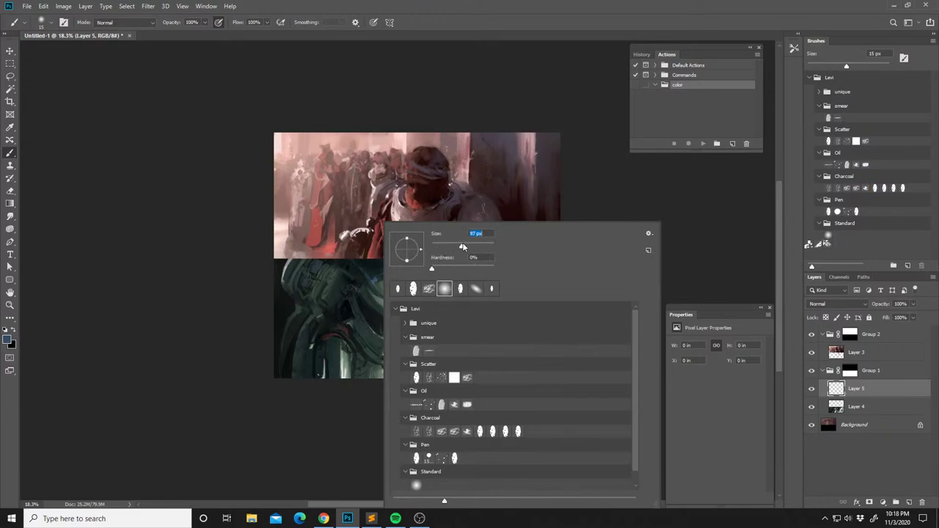
{"action": "key", "text": "Return"}
Paint soft blue and sampled pale teal reflections down the shadowed side of the green figure's helmet.
{"action": "left_click_drag", "start_coordinate": [365, 296], "coordinate": [371, 338]}
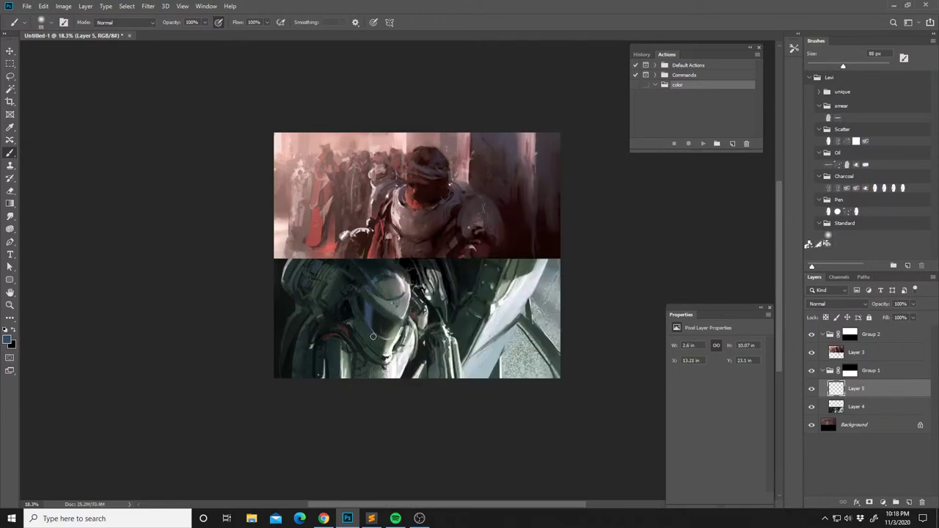
{"action": "left_click_drag", "start_coordinate": [368, 314], "coordinate": [377, 361]}
{"action": "left_click", "coordinate": [530, 365], "text": "alt"}
{"action": "left_click_drag", "start_coordinate": [364, 305], "coordinate": [371, 335]}
Flip the canvas, lasso the area beside the helmet's shadowed edge, erase the spill with a 187 px soft eraser, and deselect.
{"action": "key", "text": "e"}
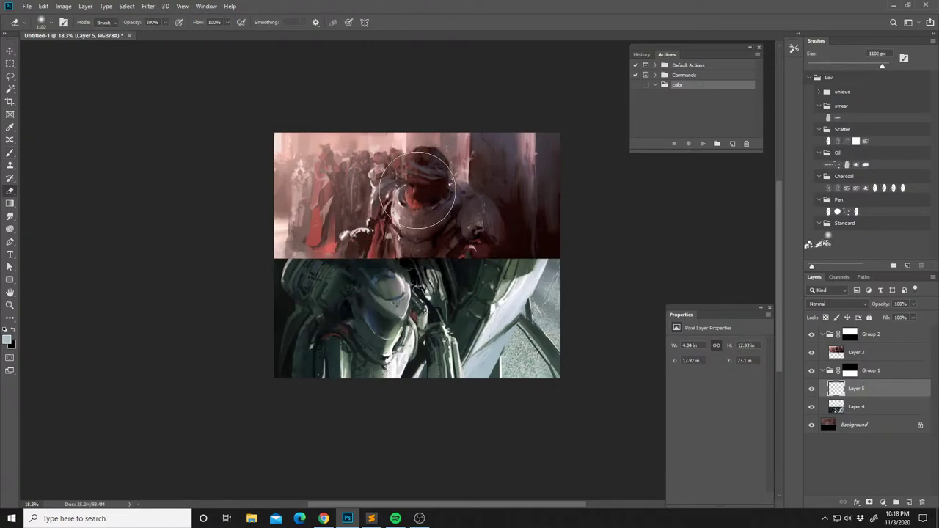
{"action": "key", "text": "ctrl+shift+h"}
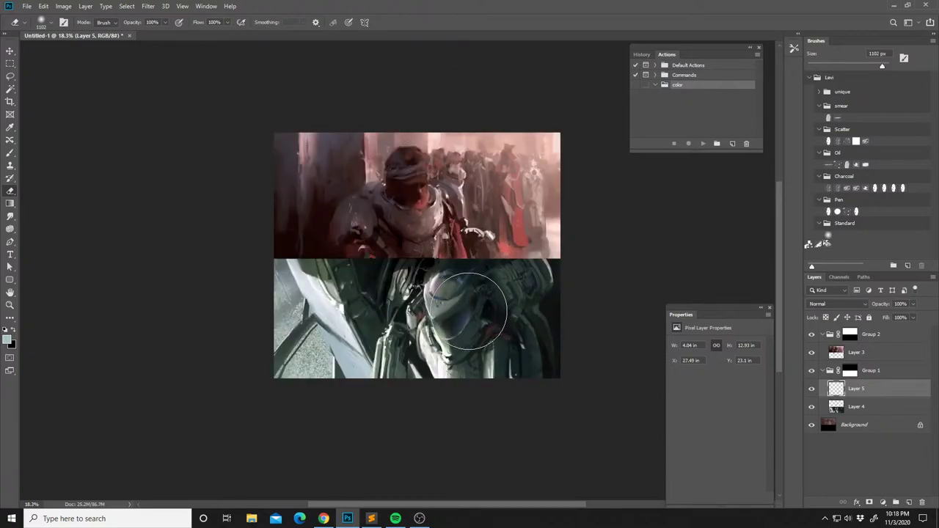
{"action": "key", "text": "l"}
{"action": "mouse_move", "coordinate": [473, 323]}
{"action": "left_mouse_down"}
{"action": "mouse_move", "coordinate": [467, 299]}
{"action": "mouse_move", "coordinate": [482, 317]}
{"action": "left_mouse_up"}
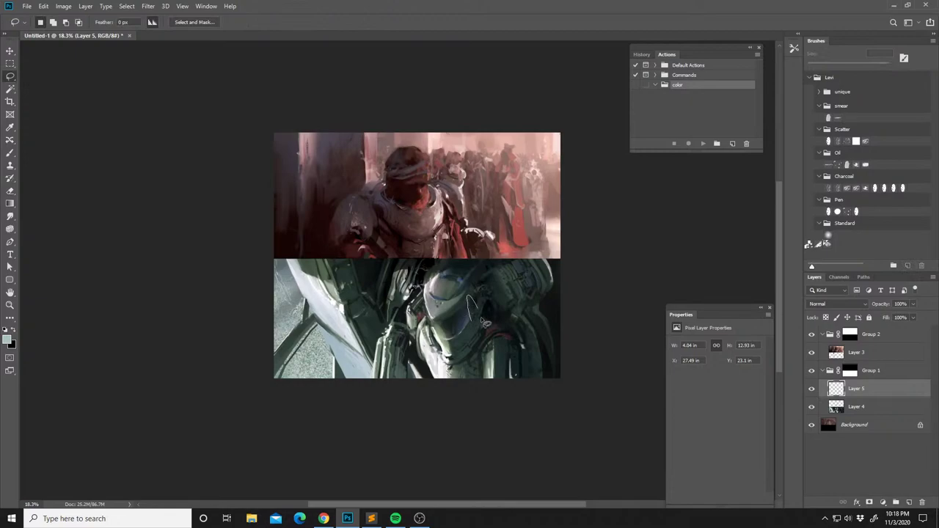
{"action": "key", "text": "e"}
{"action": "right_click", "coordinate": [485, 303]}
{"action": "left_click", "coordinate": [580, 248]}
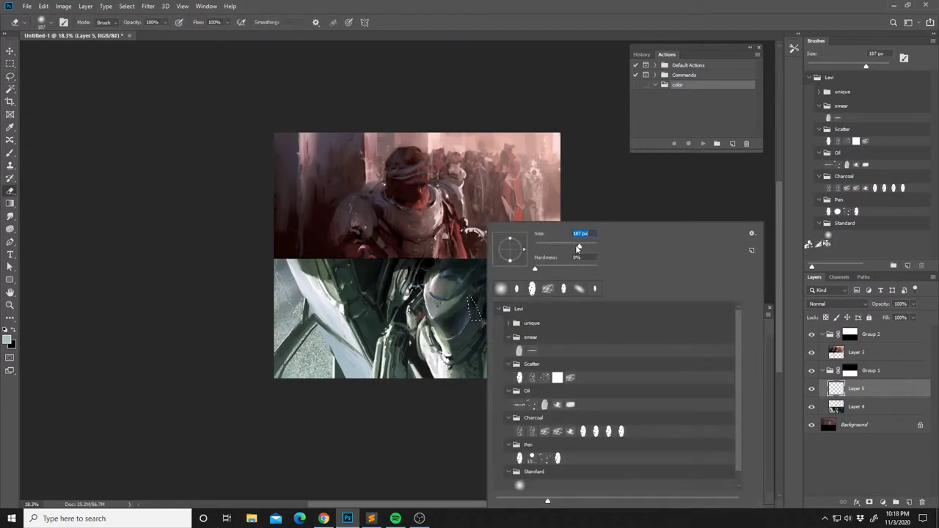
{"action": "left_click", "coordinate": [473, 313]}
{"action": "key", "text": "ctrl+d"}
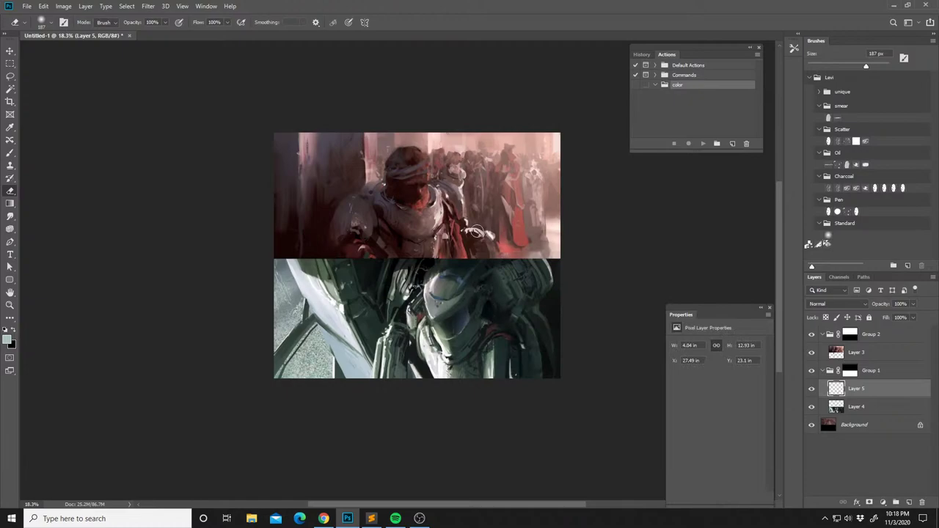
Lower the saturation of Layer 5 to -34, flip the canvas, and merge the layer down into Layer 4.
{"action": "key", "text": "ctrl+u"}
{"action": "left_click", "coordinate": [768, 295]}
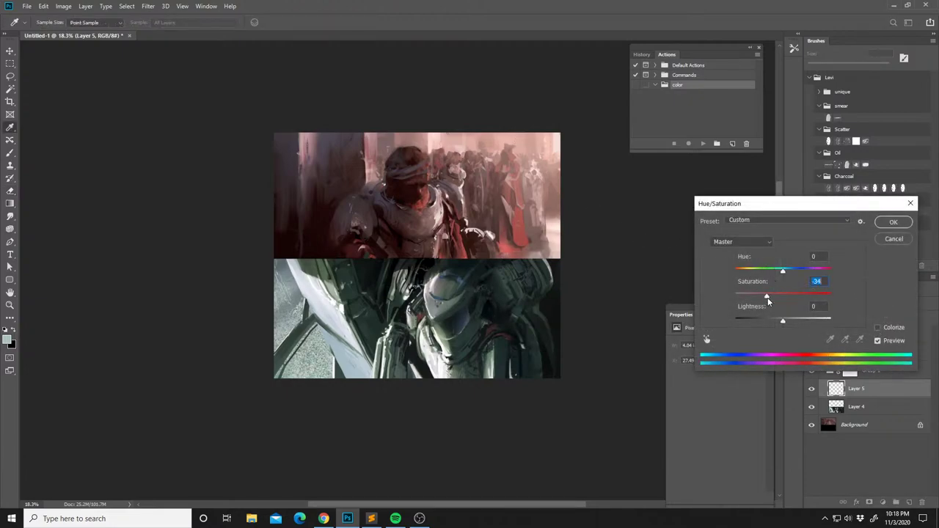
{"action": "key", "text": "Return"}
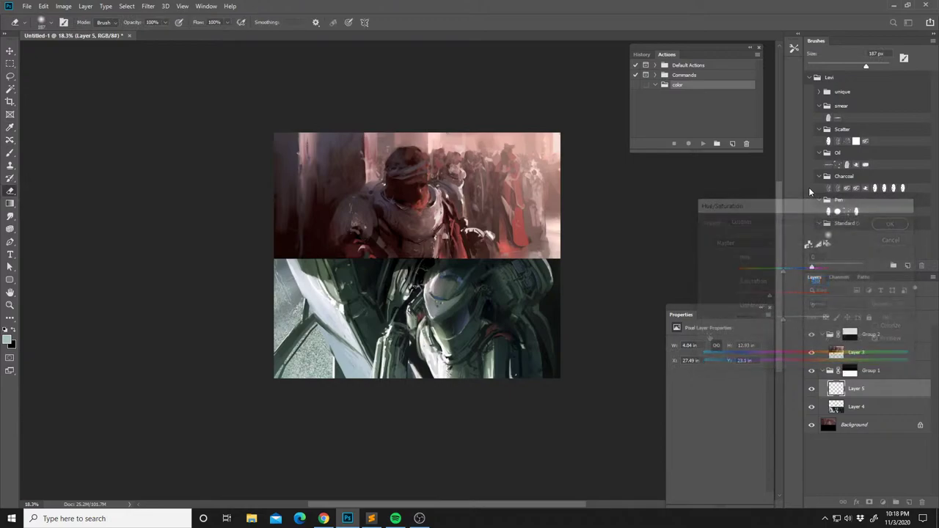
{"action": "key", "text": "ctrl+shift+h"}
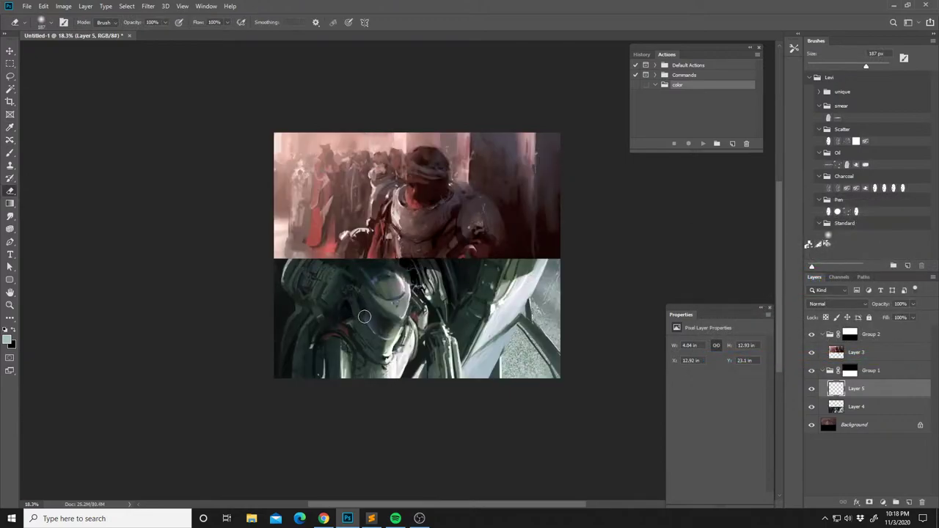
{"action": "key", "text": "ctrl+e"}
{"action": "scroll", "coordinate": [381, 304], "scroll_direction": "up", "scroll_amount": 1}
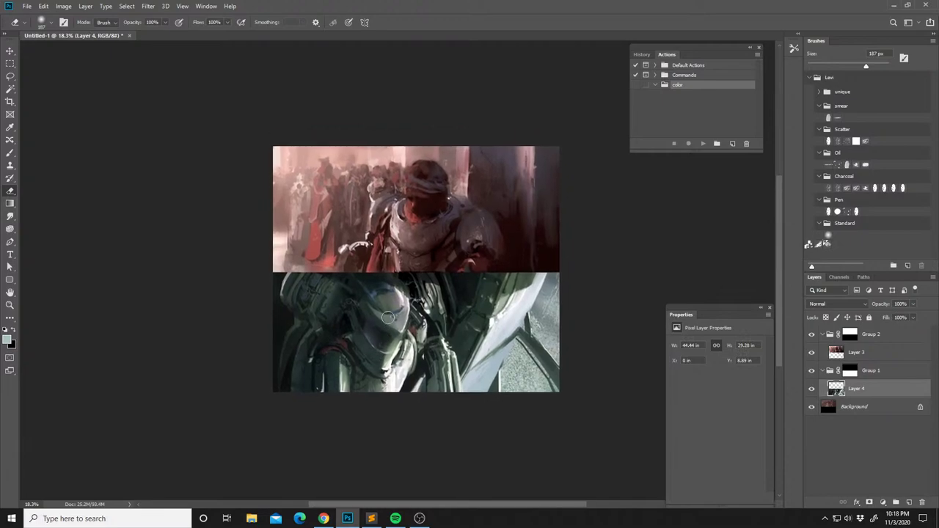
Paint fine details on the green figure's visor and neck with a 7 px soft brush, using sampled pale and dark tones.
{"action": "key", "text": "b"}
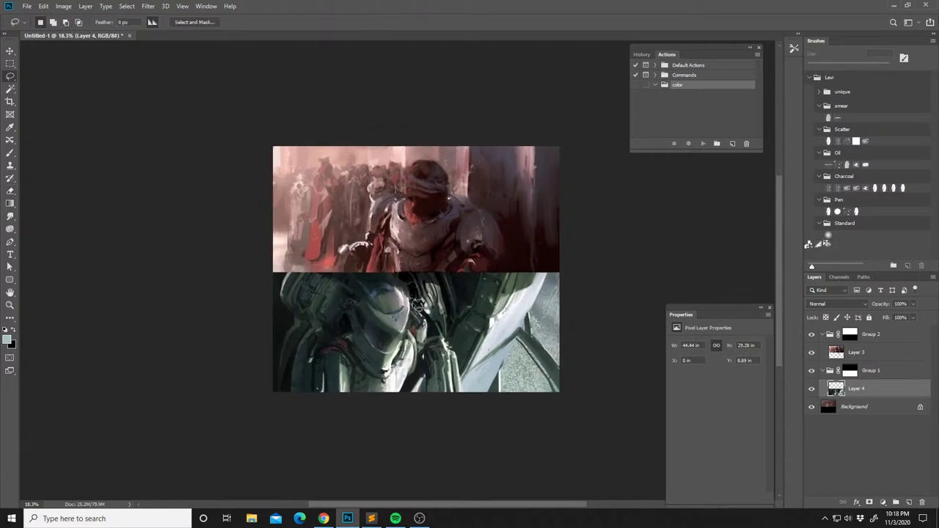
{"action": "left_click", "coordinate": [402, 295], "text": "alt"}
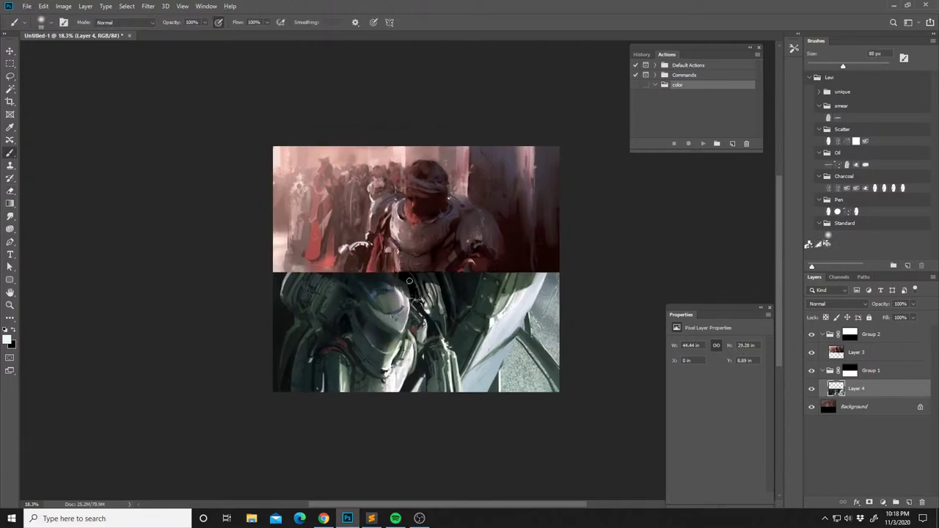
{"action": "right_click", "coordinate": [408, 283]}
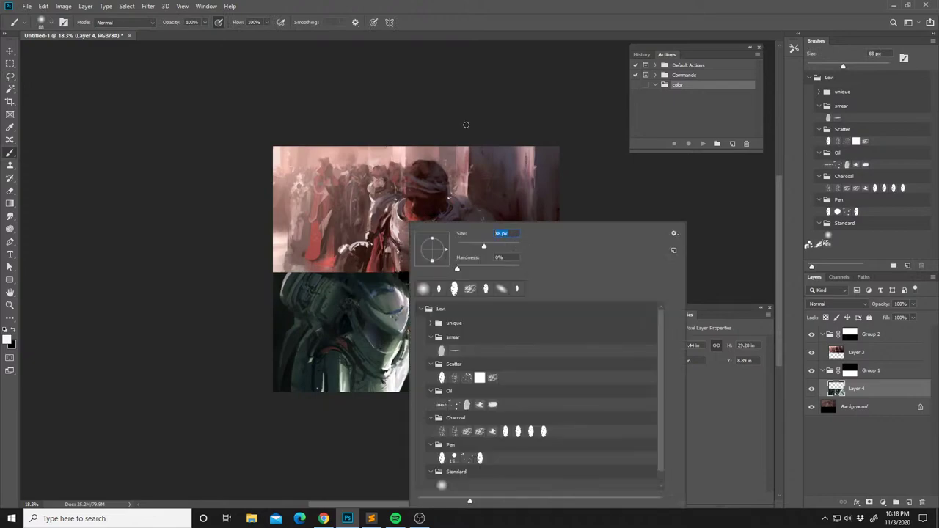
{"action": "type", "text": "7"}
{"action": "key", "text": "Return"}
{"action": "left_click", "coordinate": [402, 298], "text": "alt"}
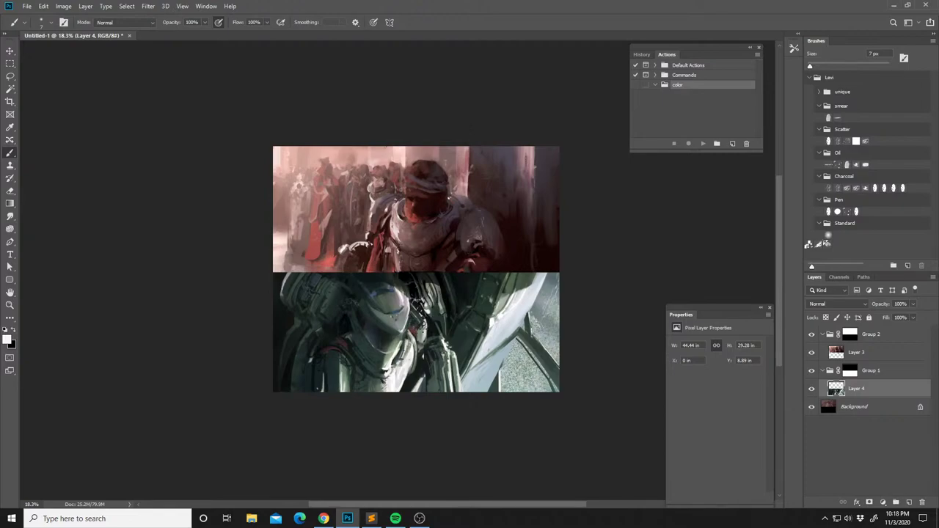
{"action": "left_click_drag", "start_coordinate": [422, 328], "coordinate": [424, 338]}
{"action": "key", "text": "x"}
{"action": "key", "text": "x"}
{"action": "key", "text": "x"}
Lasso the dark gap between the green figure's chest and arm, and paint a dull red accent inside it with an 88 px soft brush.
{"action": "left_click", "coordinate": [429, 372], "text": "alt"}
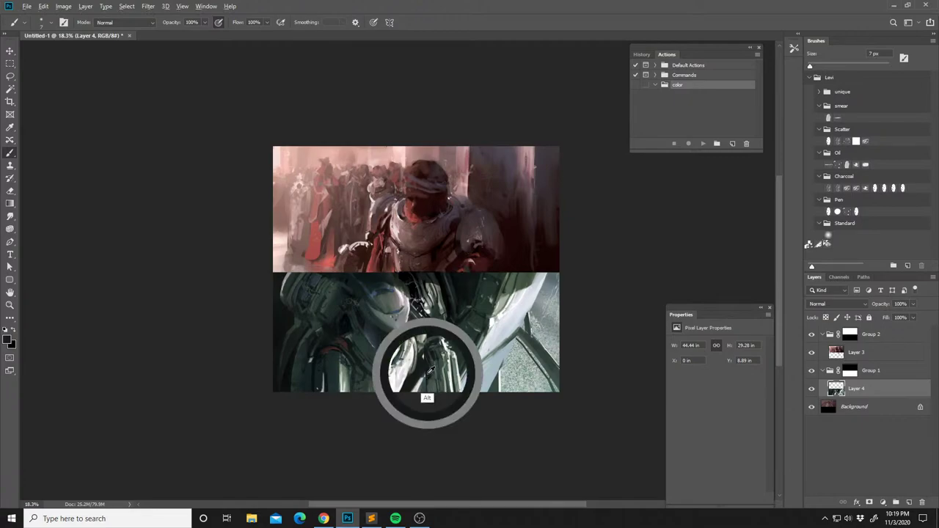
{"action": "key", "text": "l"}
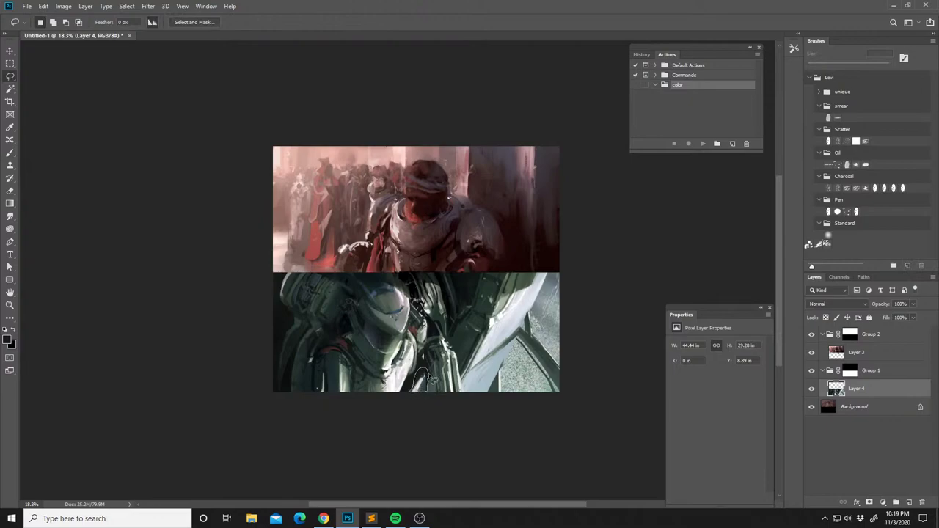
{"action": "key", "text": "b"}
{"action": "right_click", "coordinate": [424, 375]}
{"action": "left_click_drag", "start_coordinate": [501, 247], "coordinate": [503, 247]}
{"action": "left_click", "coordinate": [423, 382]}
{"action": "left_click_drag", "start_coordinate": [423, 386], "coordinate": [429, 375]}
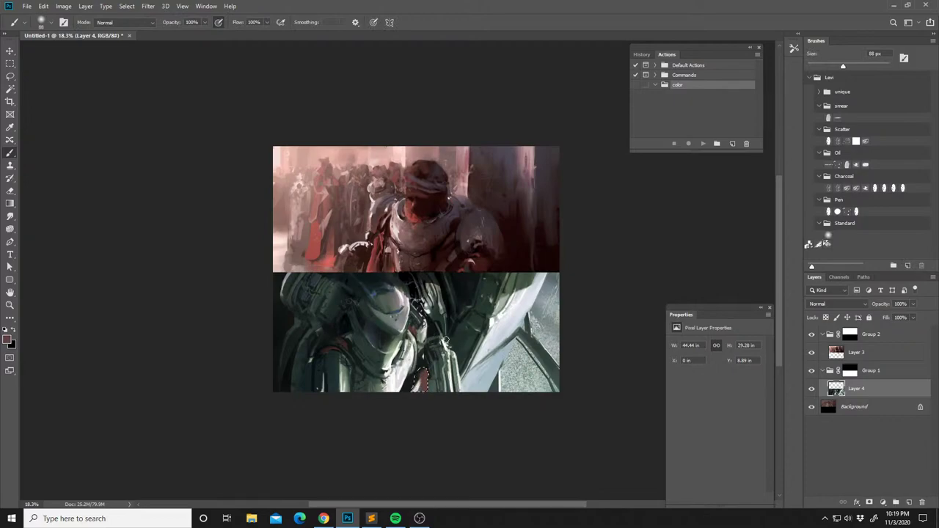
Rework the selected gap beside the green figure's chest with an 88 px charcoal brush, blending sampled dark and red tones.
{"action": "key", "text": "alt"}
{"action": "left_click", "coordinate": [333, 345], "text": "alt"}
{"action": "right_click", "coordinate": [419, 381]}
{"action": "left_click", "coordinate": [523, 432]}
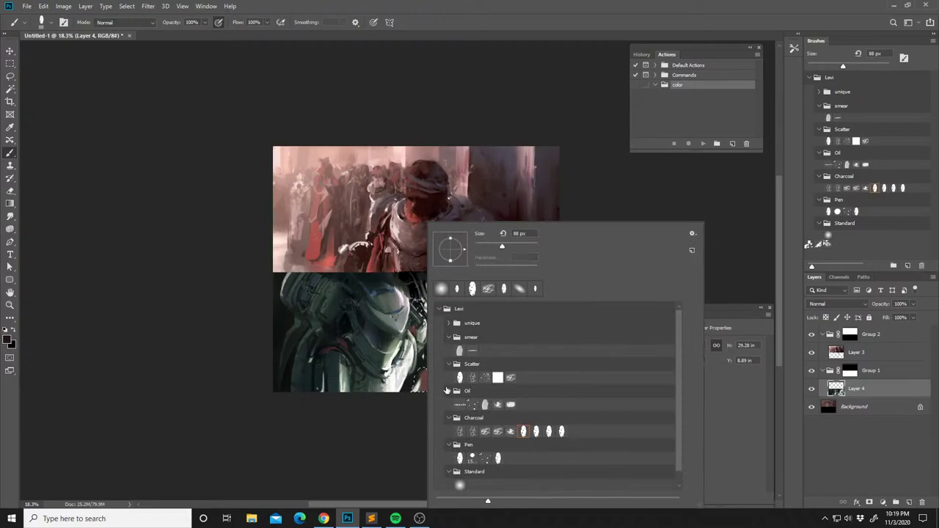
{"action": "left_click", "coordinate": [418, 380]}
{"action": "left_click", "coordinate": [334, 345], "text": "alt"}
{"action": "left_click", "coordinate": [334, 344], "text": "alt"}
{"action": "mouse_move", "coordinate": [416, 390]}
{"action": "left_mouse_down"}
{"action": "mouse_move", "coordinate": [427, 375]}
{"action": "mouse_move", "coordinate": [425, 394]}
{"action": "mouse_move", "coordinate": [426, 372]}
{"action": "mouse_move", "coordinate": [415, 396]}
{"action": "mouse_move", "coordinate": [421, 389]}
{"action": "left_mouse_up"}
{"action": "left_click", "coordinate": [423, 384], "text": "alt"}
{"action": "left_click", "coordinate": [419, 388], "text": "alt"}
{"action": "left_click", "coordinate": [420, 376], "text": "alt"}
{"action": "left_click", "coordinate": [418, 387], "text": "alt"}
{"action": "left_click", "coordinate": [416, 388], "text": "alt"}
{"action": "left_click", "coordinate": [417, 392], "text": "alt"}
{"action": "left_click", "coordinate": [413, 384], "text": "alt"}
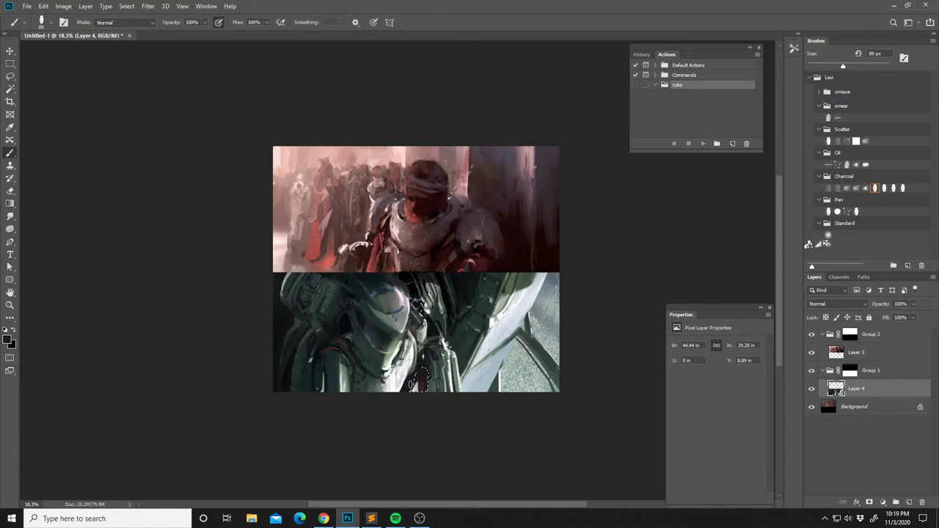
Flip the canvas, lasso the green figure's pale chest edge, smudge it with a 37 px brush at 66% strength, and deselect.
{"action": "left_click_drag", "start_coordinate": [422, 317], "coordinate": [420, 333]}
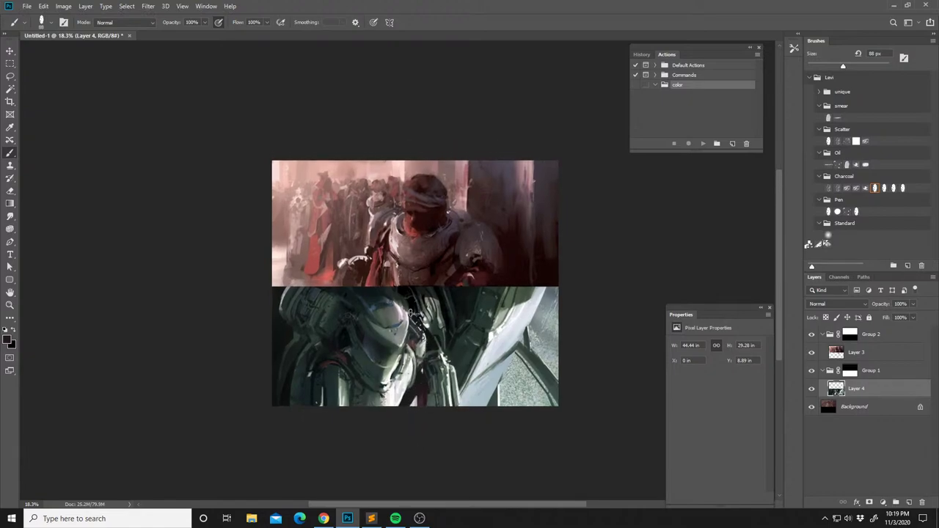
{"action": "key", "text": "ctrl+shift+h"}
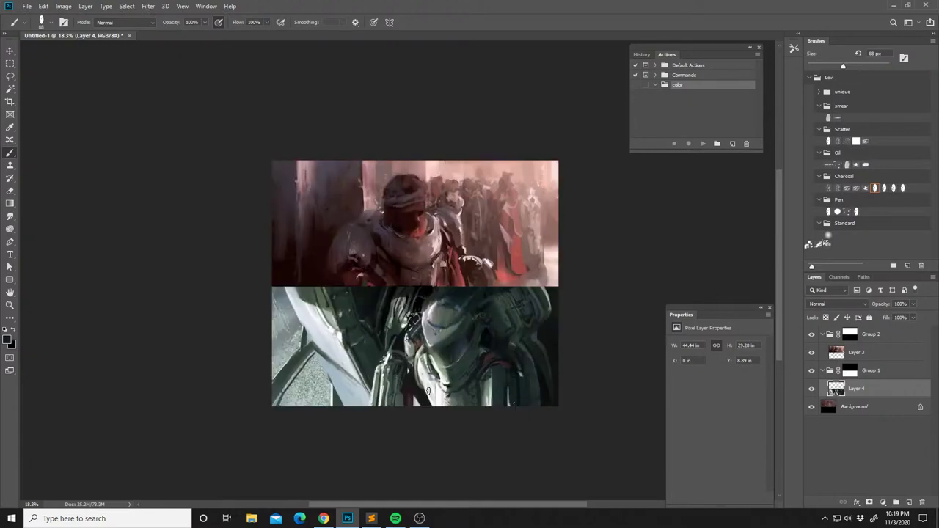
{"action": "key", "text": "l"}
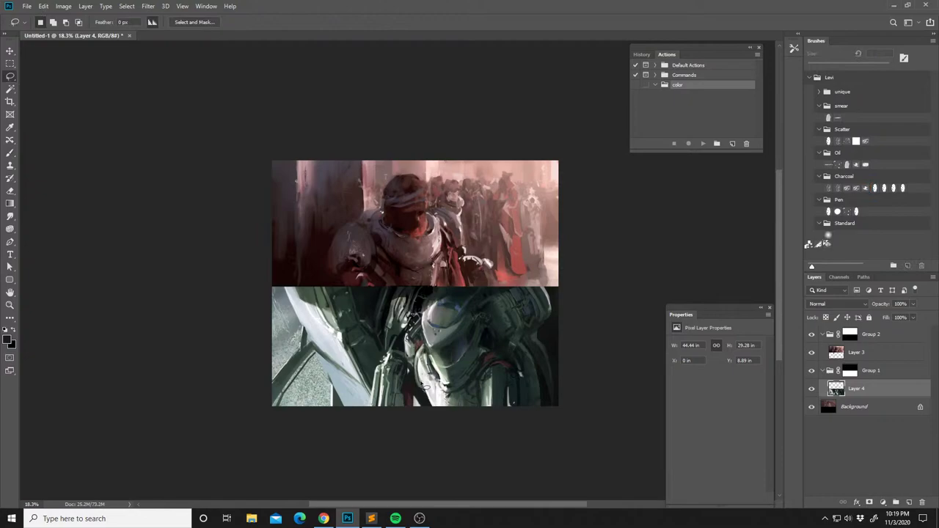
{"action": "mouse_move", "coordinate": [423, 389]}
{"action": "left_mouse_down"}
{"action": "mouse_move", "coordinate": [438, 412]}
{"action": "mouse_move", "coordinate": [425, 366]}
{"action": "mouse_move", "coordinate": [416, 368]}
{"action": "left_mouse_up"}
{"action": "left_click", "coordinate": [11, 216]}
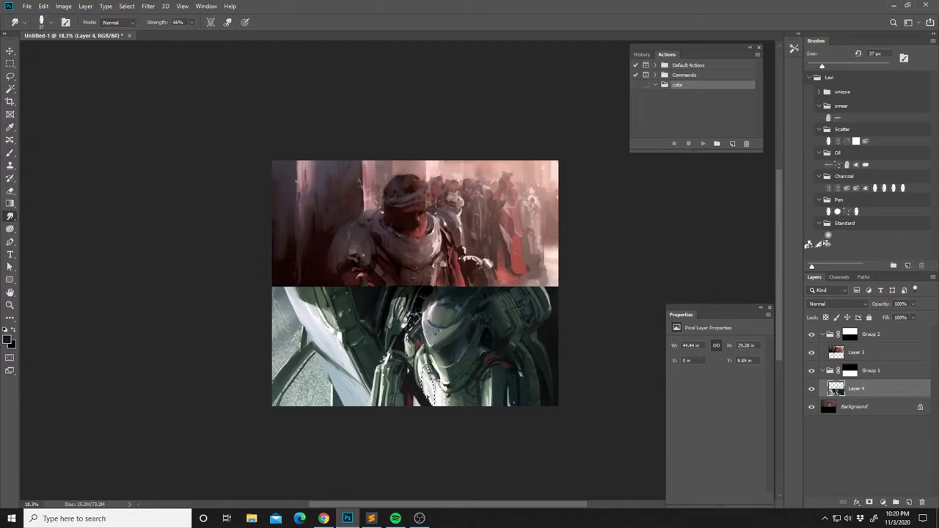
{"action": "key", "text": "ctrl+d"}
{"action": "key", "text": "b"}
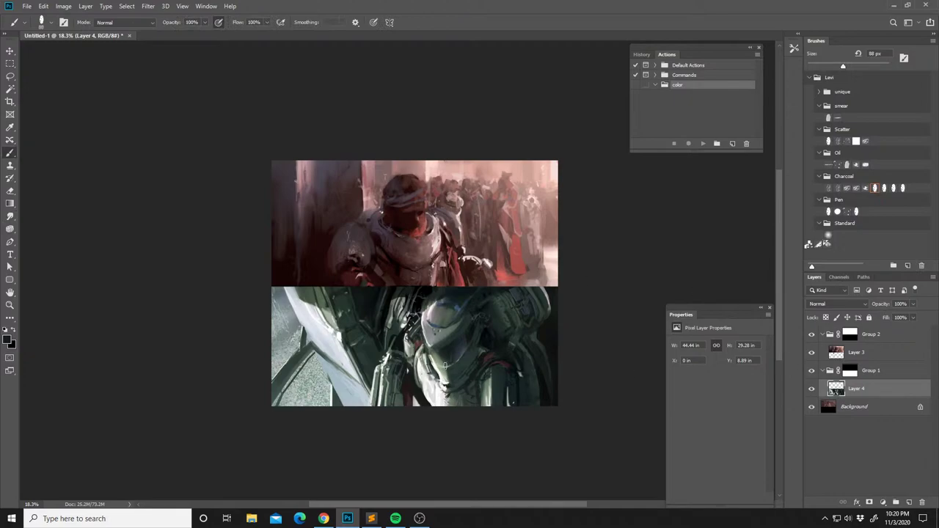
Pause the playing track in Spotify, and switch to Chrome to end the live stream in YouTube Studio.
{"action": "left_click", "coordinate": [396, 519]}
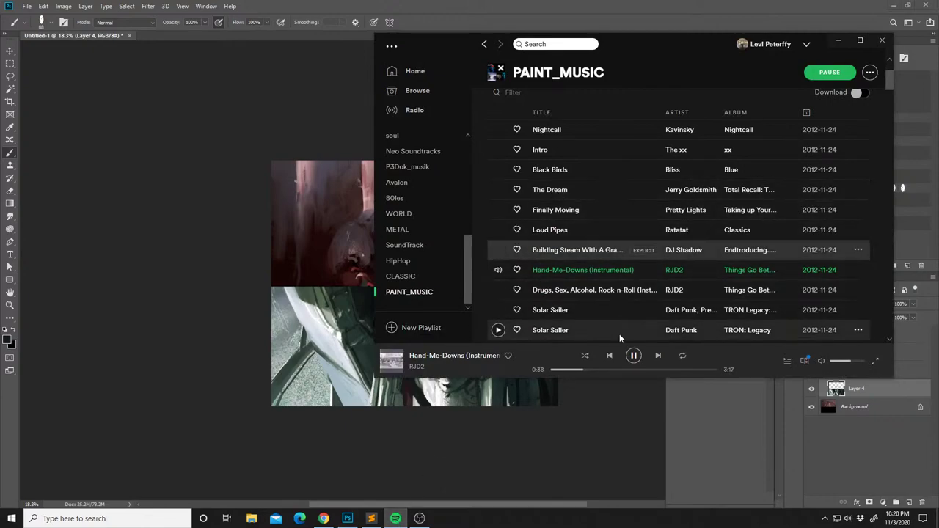
{"action": "left_click", "coordinate": [633, 355]}
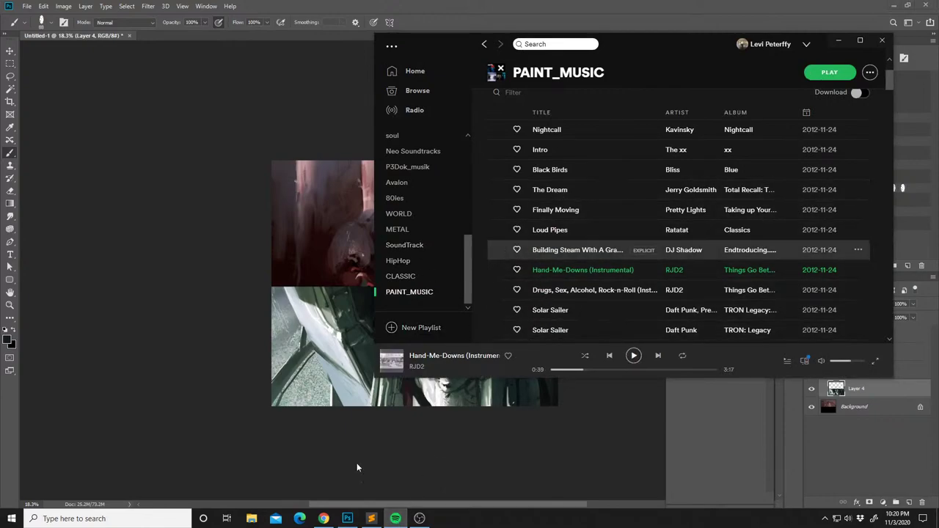
{"action": "left_click", "coordinate": [323, 518]}
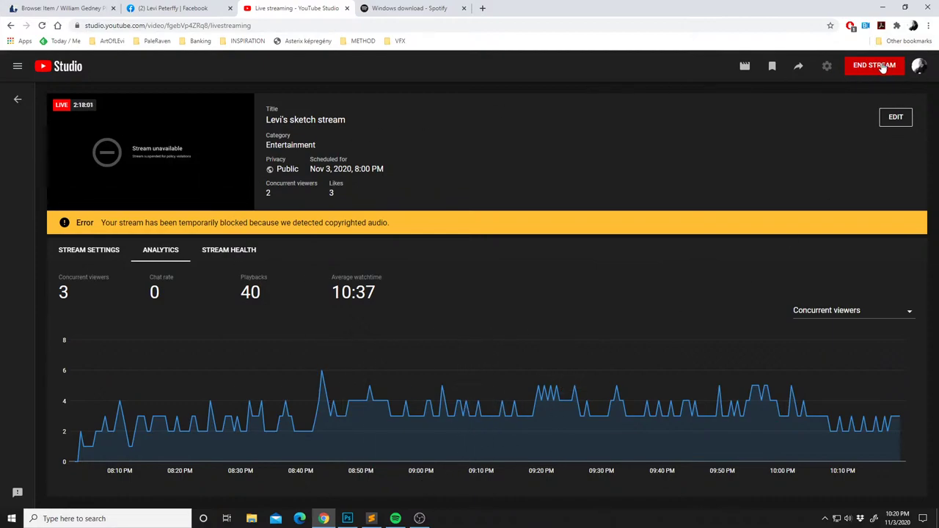
{"action": "left_click", "coordinate": [883, 67]}
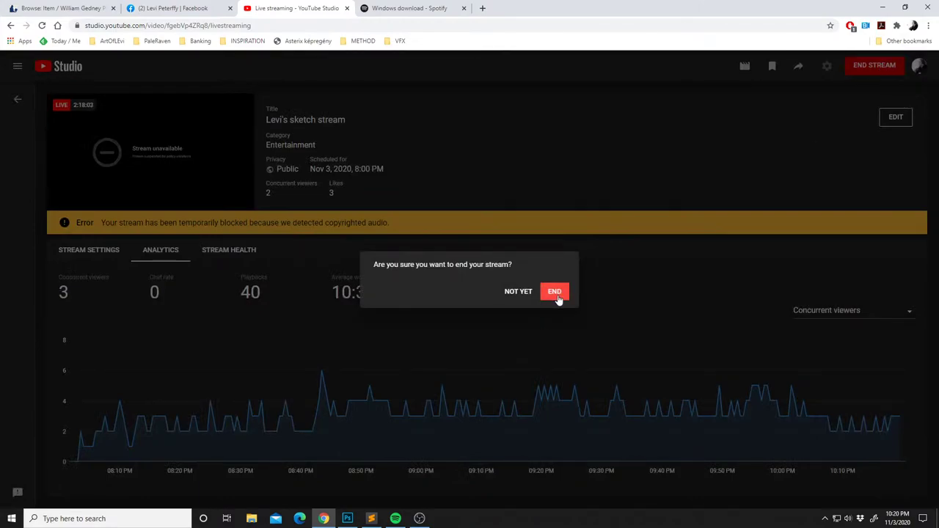